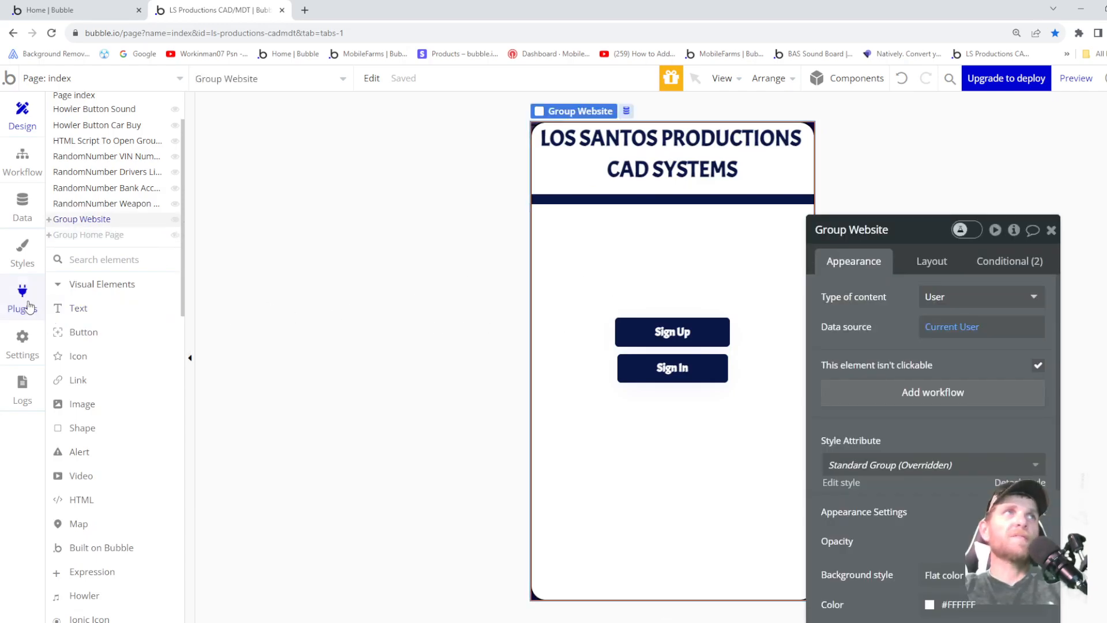
- Expand Group Home Page, Group Civilian Info and Group Inventory Page in the element tree to reveal the inventory elements
{"action": "left_click", "coordinate": [73, 238]}
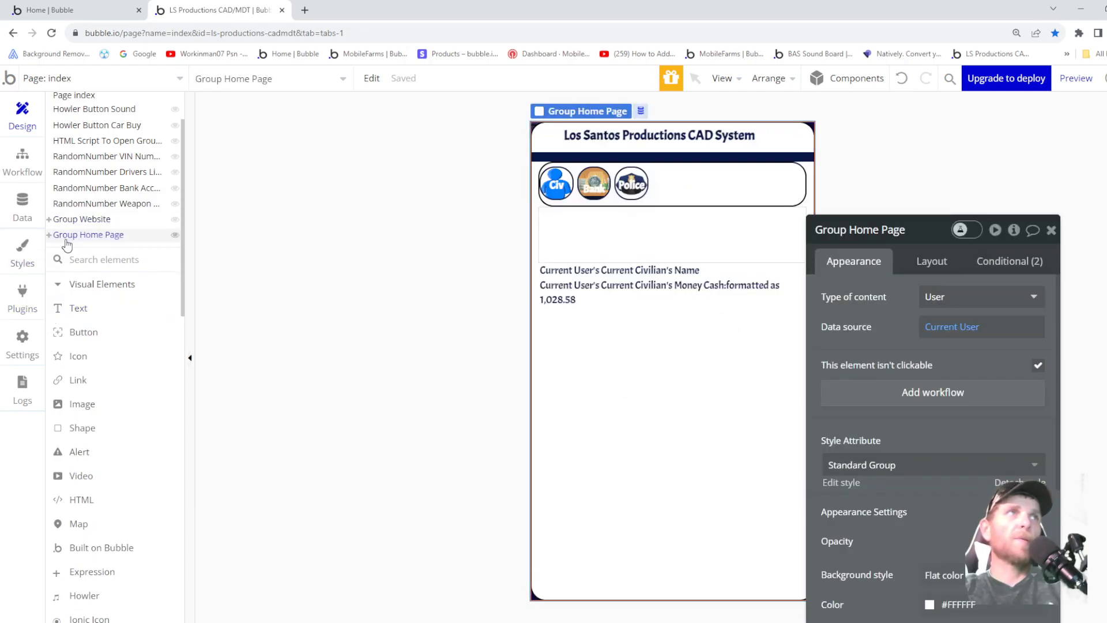
{"action": "left_click", "coordinate": [49, 236]}
{"action": "scroll", "coordinate": [104, 254], "scroll_direction": "down", "scroll_amount": 2}
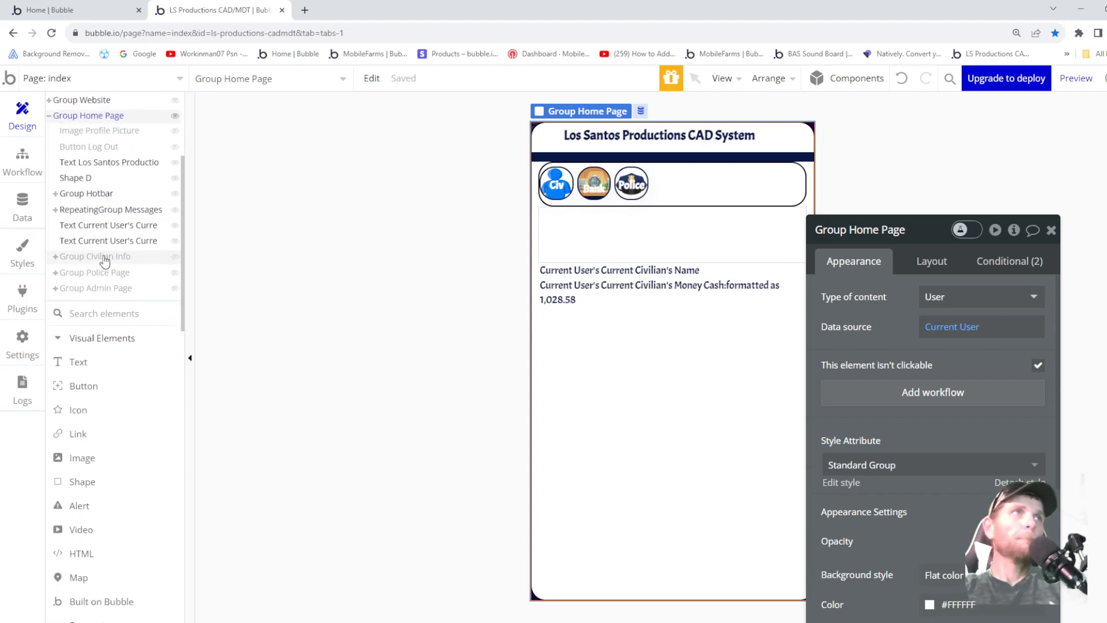
{"action": "left_click", "coordinate": [55, 259]}
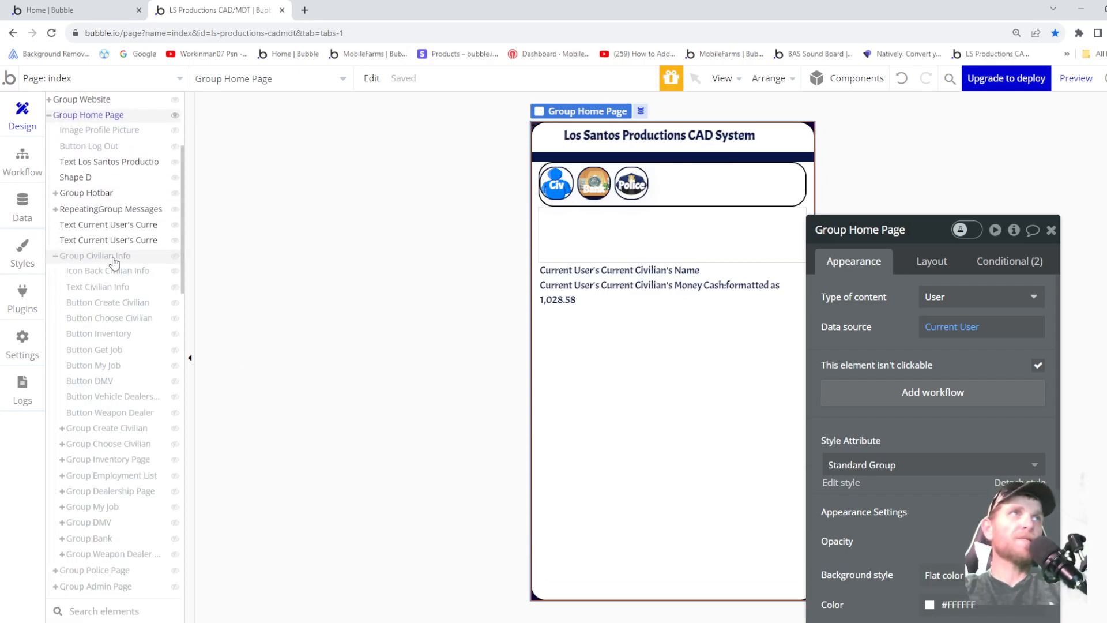
{"action": "scroll", "coordinate": [121, 292], "scroll_direction": "down", "scroll_amount": 2}
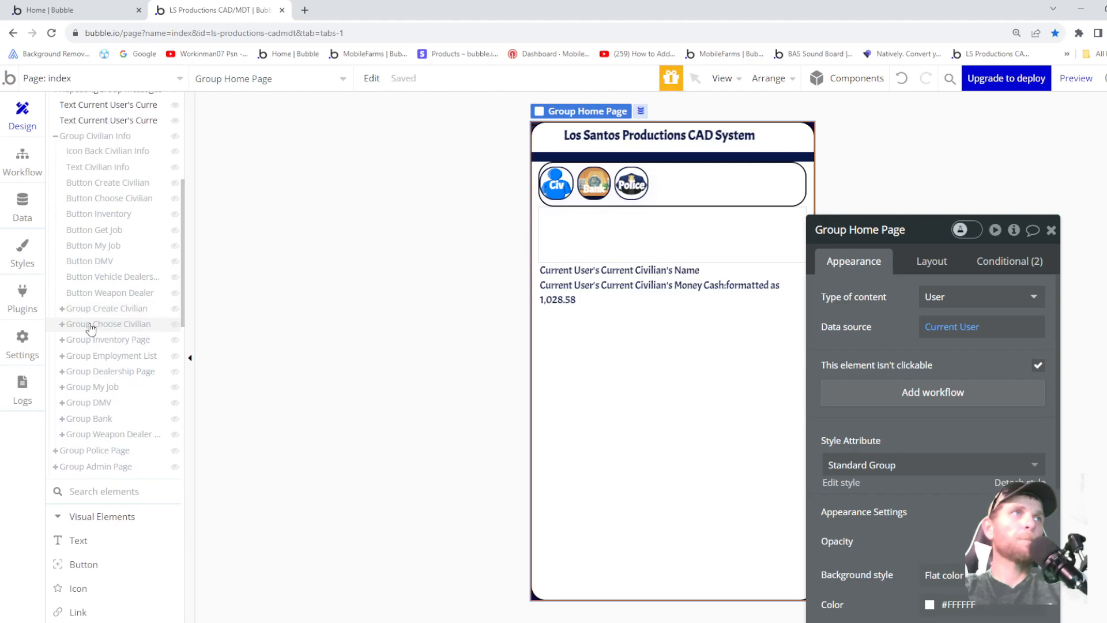
{"action": "left_click", "coordinate": [81, 341]}
{"action": "left_click", "coordinate": [62, 340]}
{"action": "scroll", "coordinate": [110, 338], "scroll_direction": "down", "scroll_amount": 1}
{"action": "scroll", "coordinate": [110, 337], "scroll_direction": "down", "scroll_amount": 2}
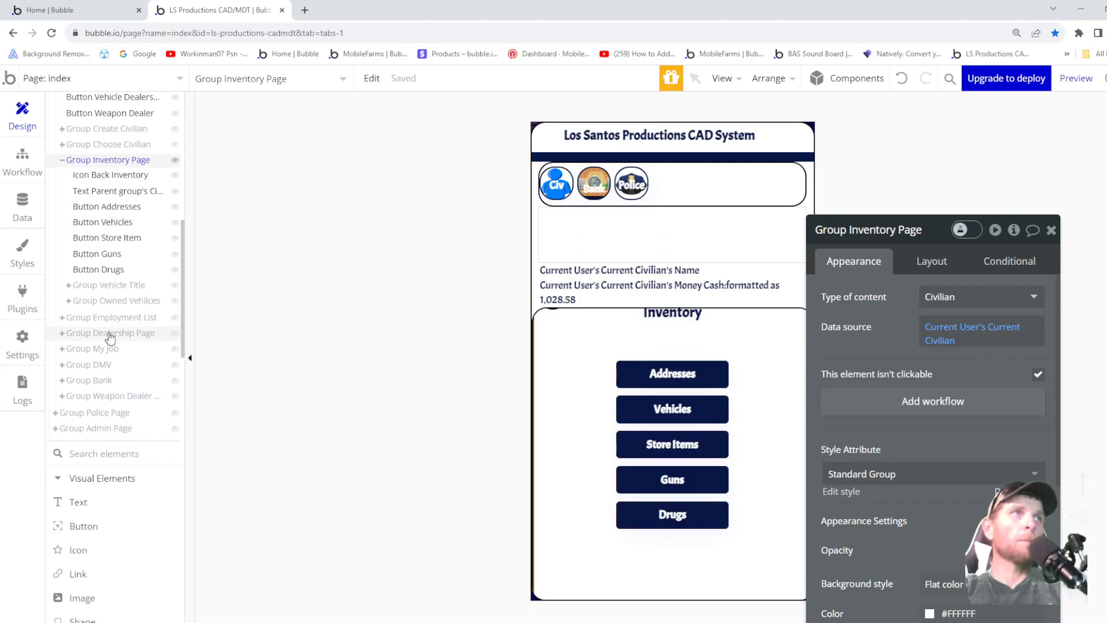
- Copy Group Owned Vehilces from the inventory page together with its workflows
{"action": "left_click", "coordinate": [106, 301]}
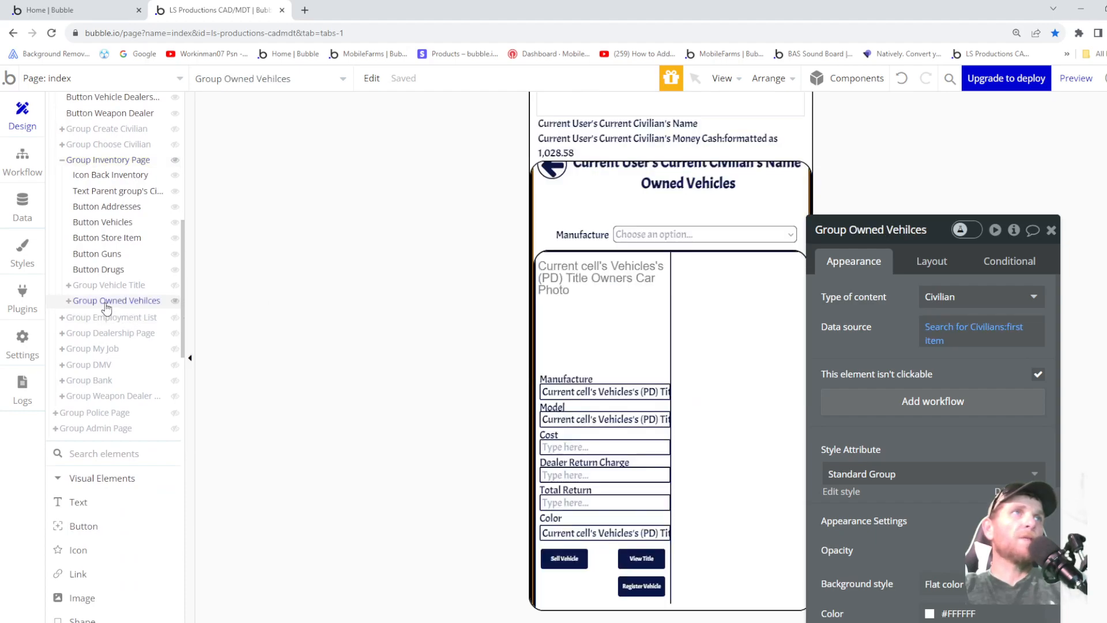
{"action": "right_click", "coordinate": [101, 310]}
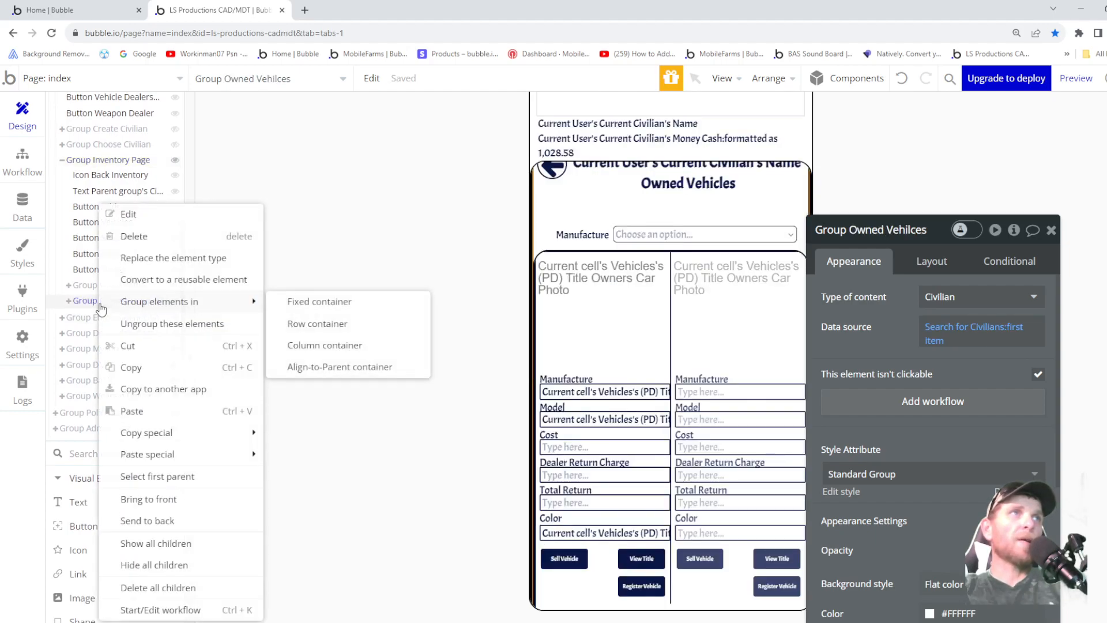
{"action": "mouse_move", "coordinate": [217, 438]}
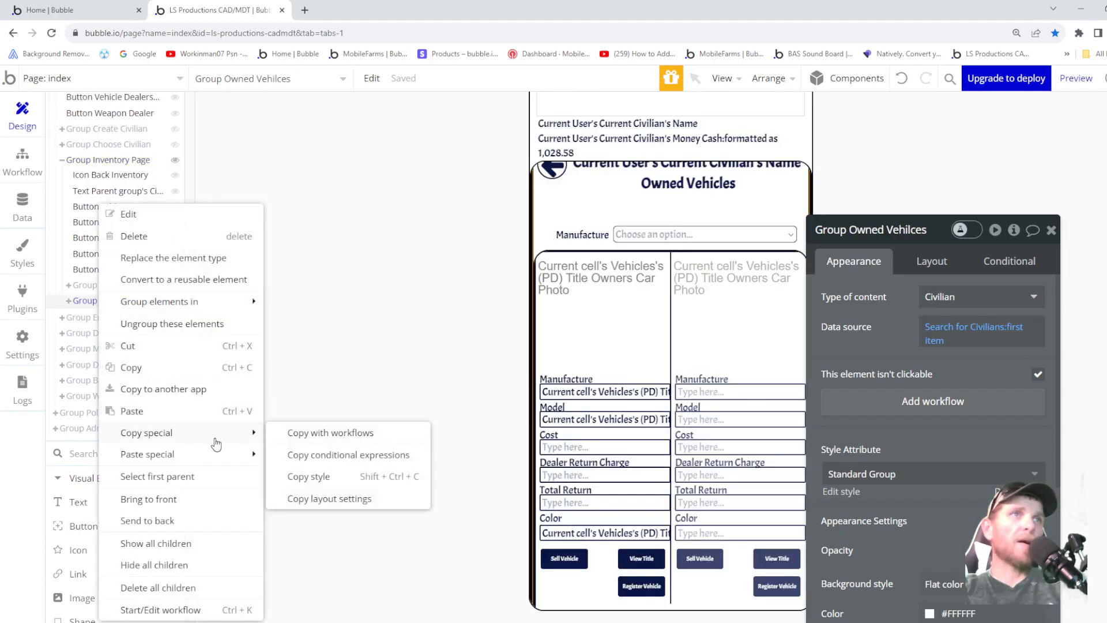
{"action": "left_click", "coordinate": [341, 436]}
{"action": "left_click", "coordinate": [107, 304]}
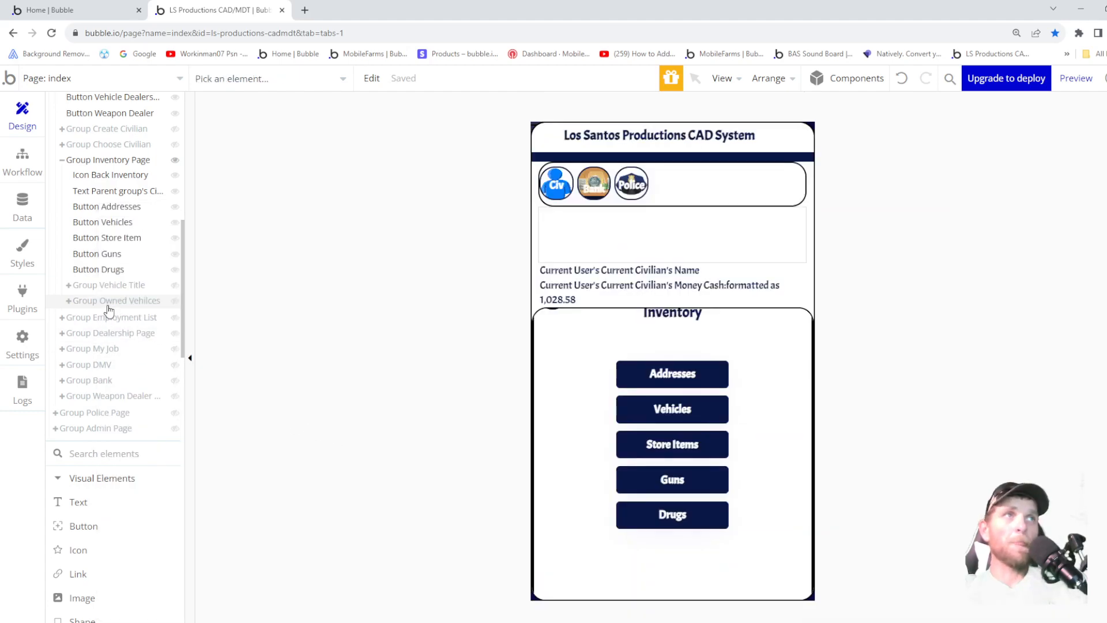
- Paste the copied vehicles group into Group Inventory Page
{"action": "left_click", "coordinate": [96, 164]}
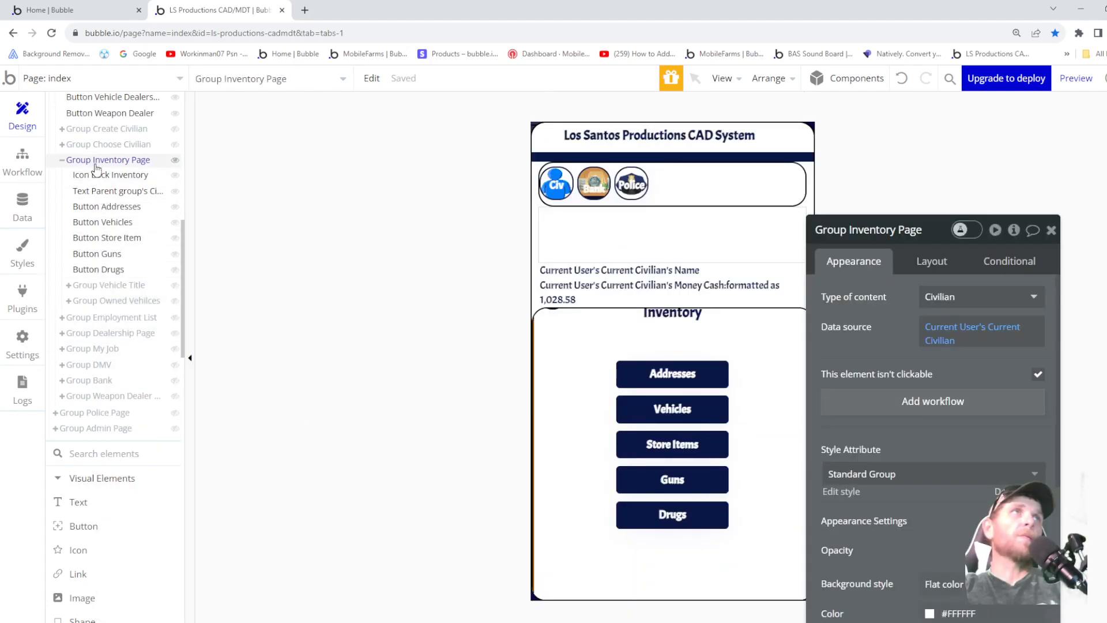
{"action": "right_click", "coordinate": [96, 167]}
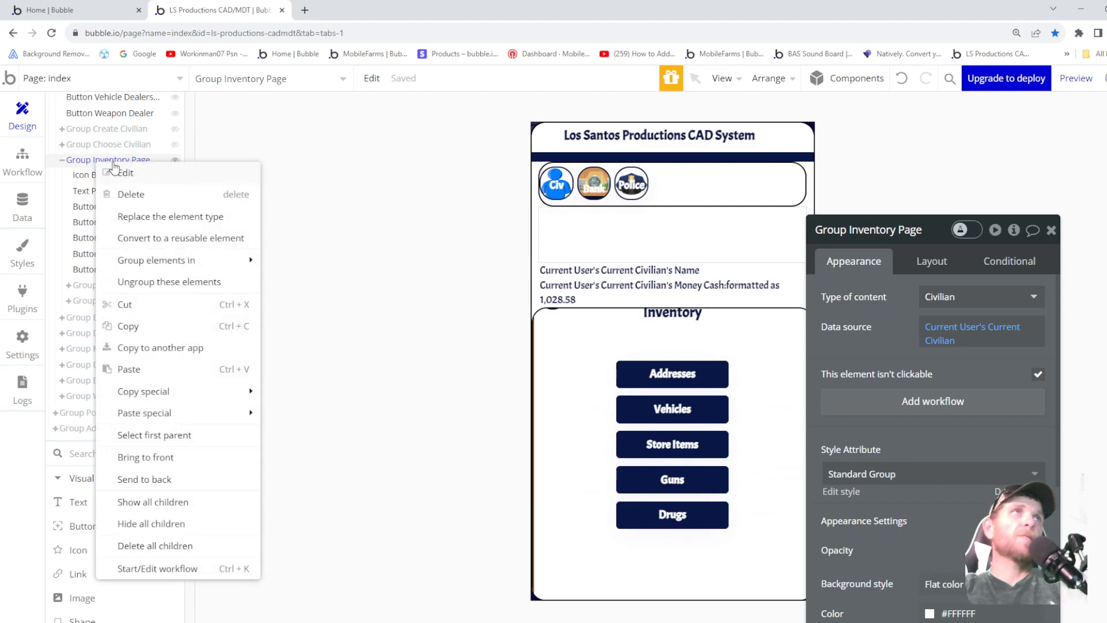
{"action": "mouse_move", "coordinate": [223, 413]}
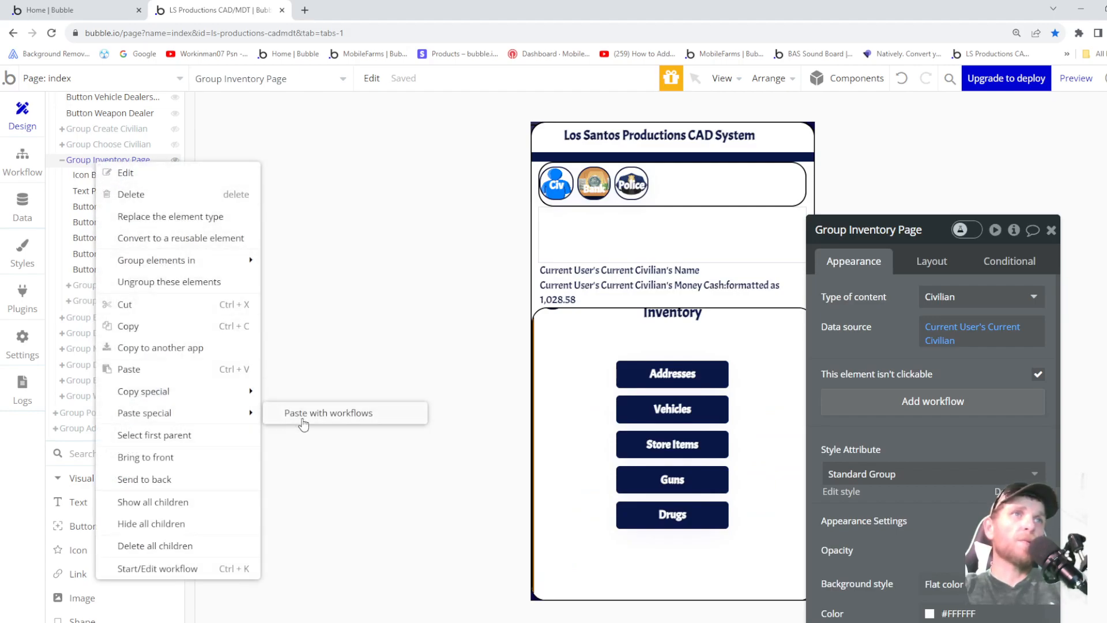
{"action": "left_click", "coordinate": [254, 372]}
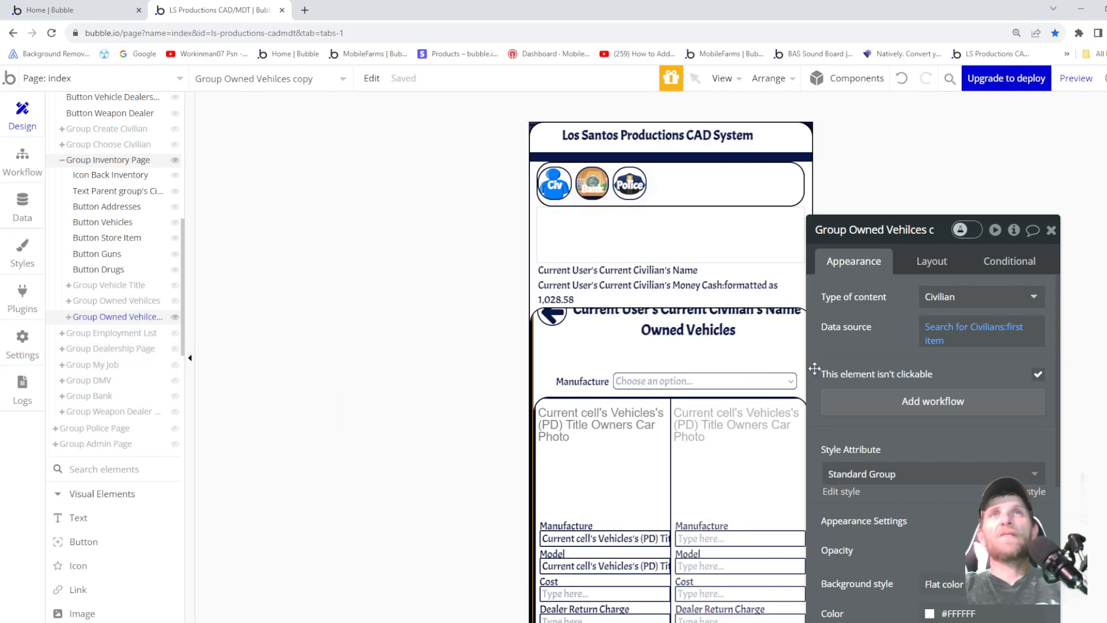
- Rename the pasted group as Group Owned Weapons
{"action": "left_click", "coordinate": [912, 229]}
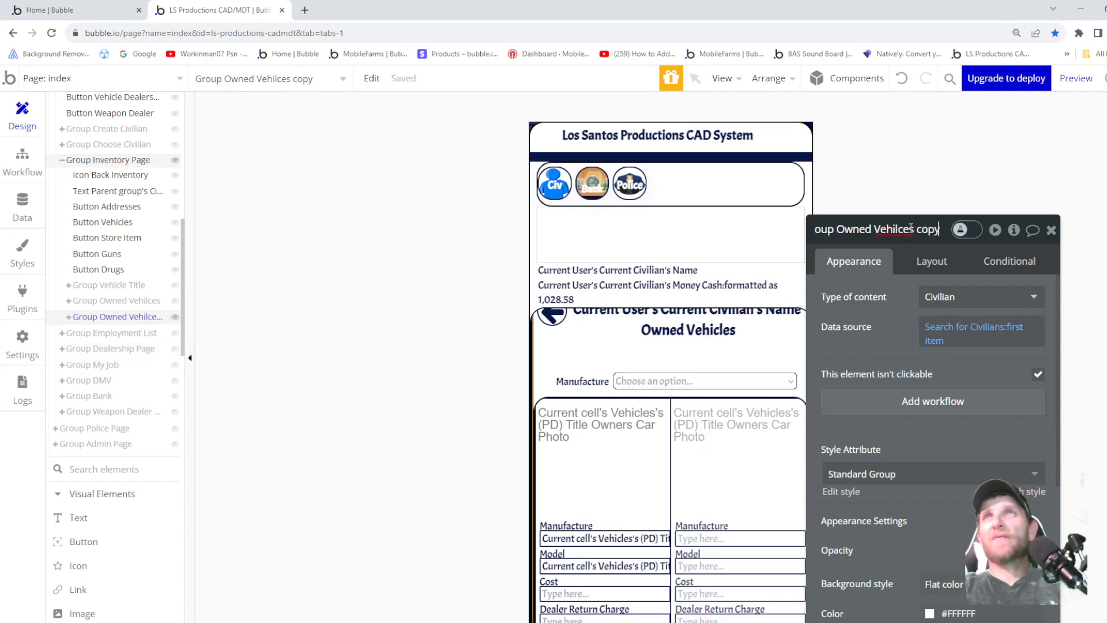
{"action": "key", "text": "BackSpace"}
{"action": "key", "text": "BackSpace"}
{"action": "key", "text": "BackSpace"}
{"action": "key", "text": "BackSpace"}
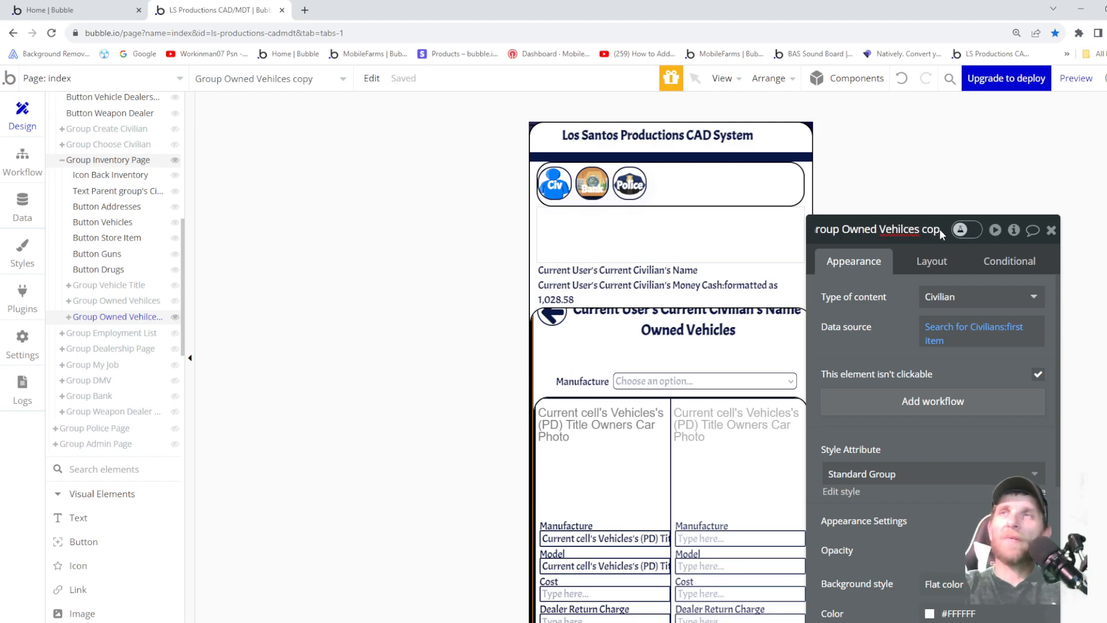
{"action": "key", "text": "BackSpace"}
{"action": "key", "text": "BackSpace"}
{"action": "key", "text": "BackSpace"}
{"action": "key", "text": "BackSpace"}
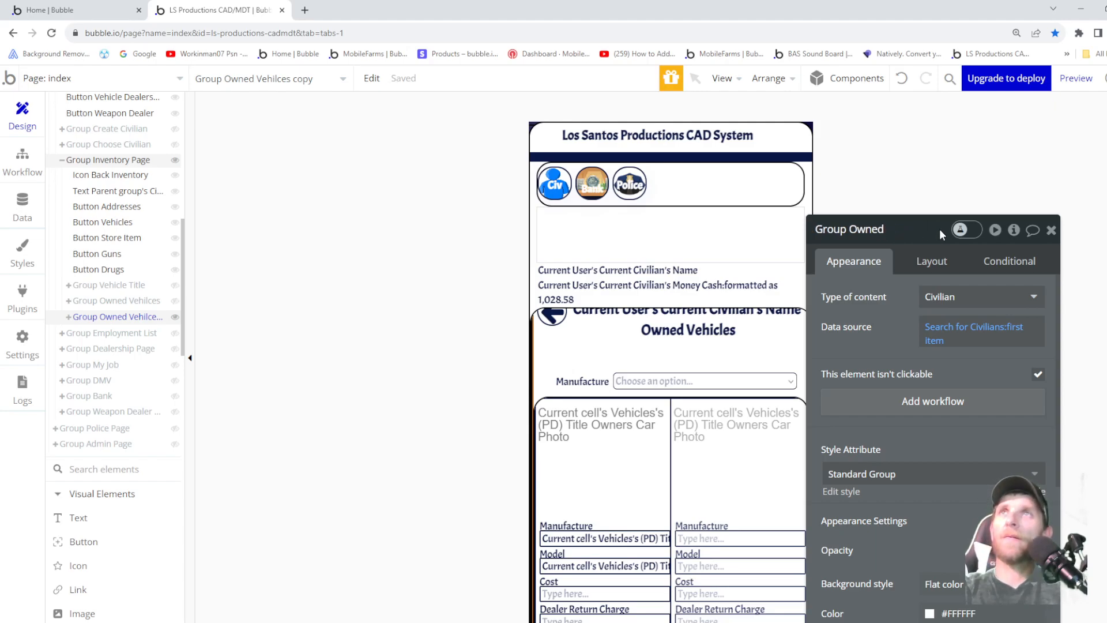
{"action": "type", "text": "Weapo"}
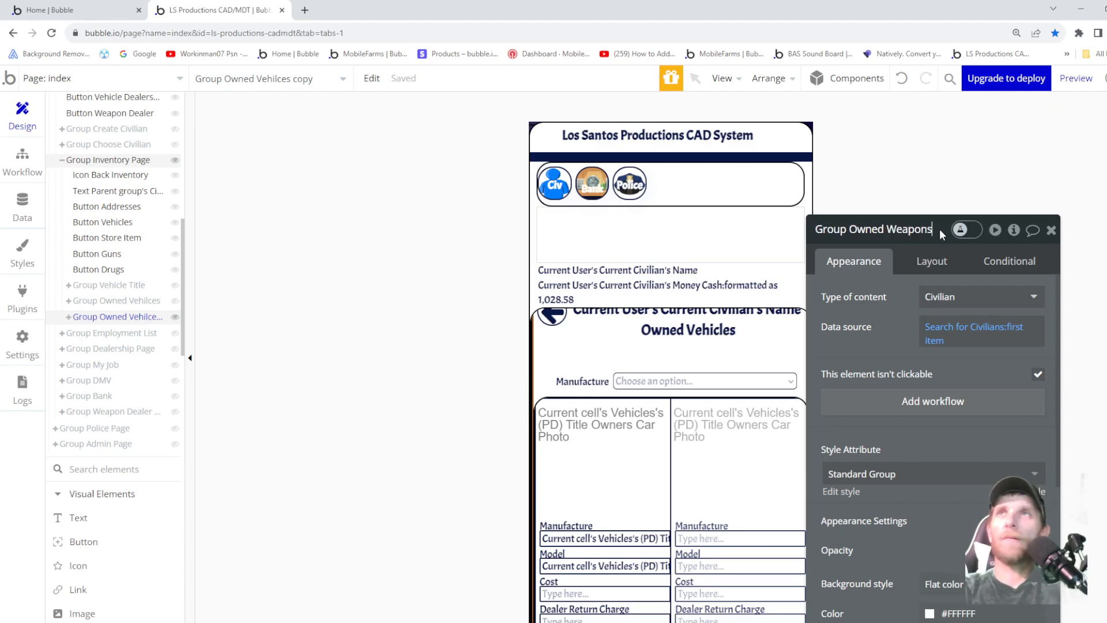
{"action": "type", "text": "ns"}
- Review the data source search, appearance settings and layout settings of Group Owned Weapons
{"action": "left_click", "coordinate": [957, 328]}
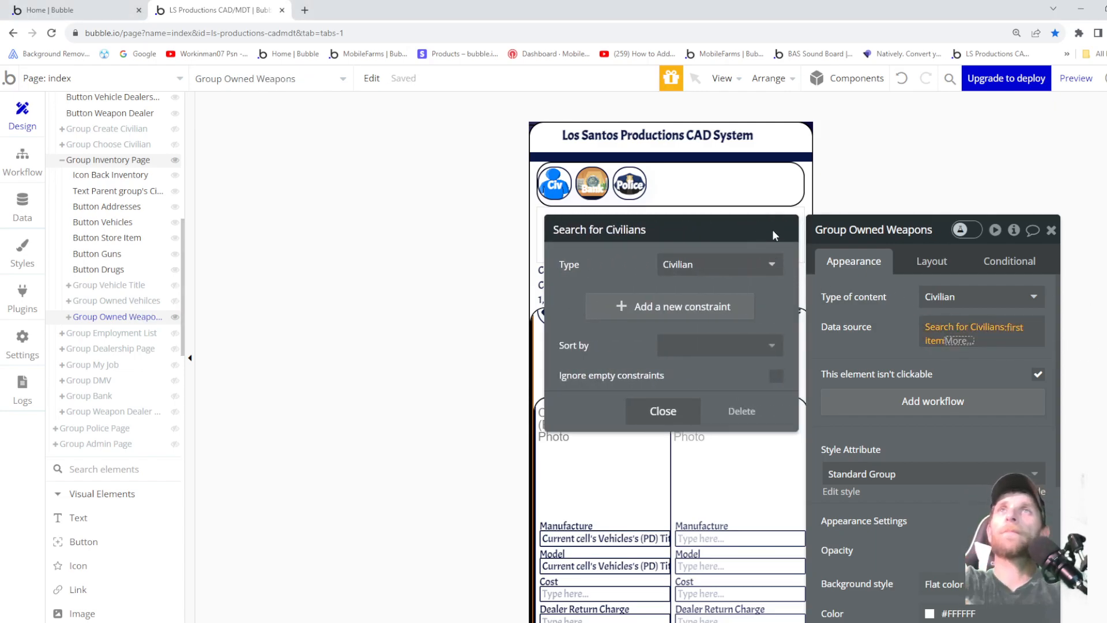
{"action": "left_click", "coordinate": [940, 228]}
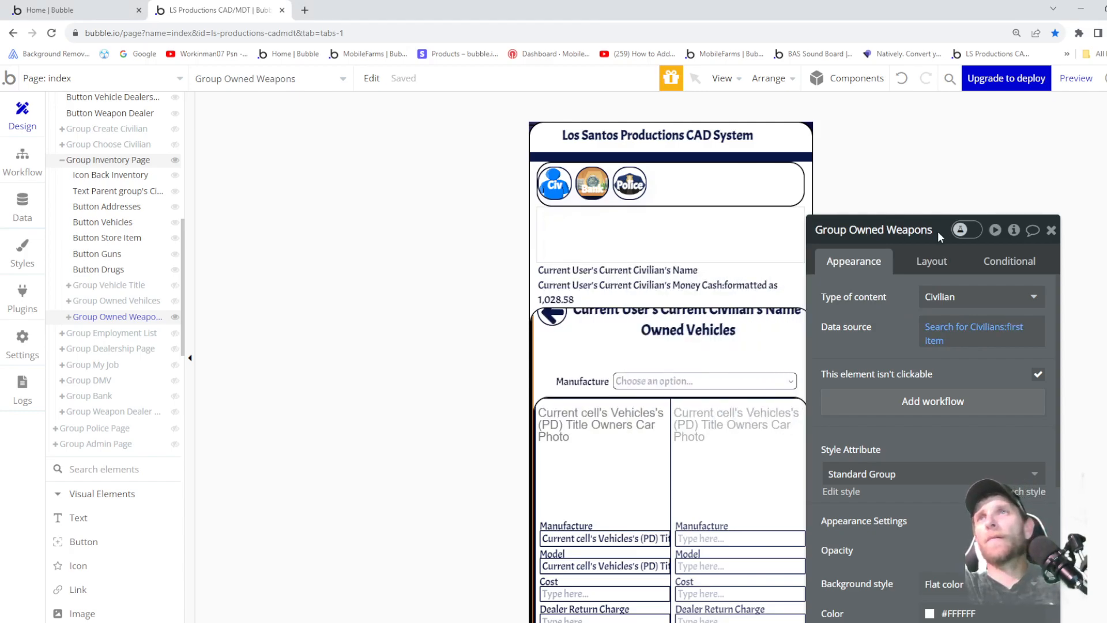
{"action": "scroll", "coordinate": [939, 375], "scroll_direction": "down", "scroll_amount": 5}
{"action": "scroll", "coordinate": [939, 397], "scroll_direction": "down", "scroll_amount": 2}
{"action": "scroll", "coordinate": [939, 396], "scroll_direction": "up", "scroll_amount": 5}
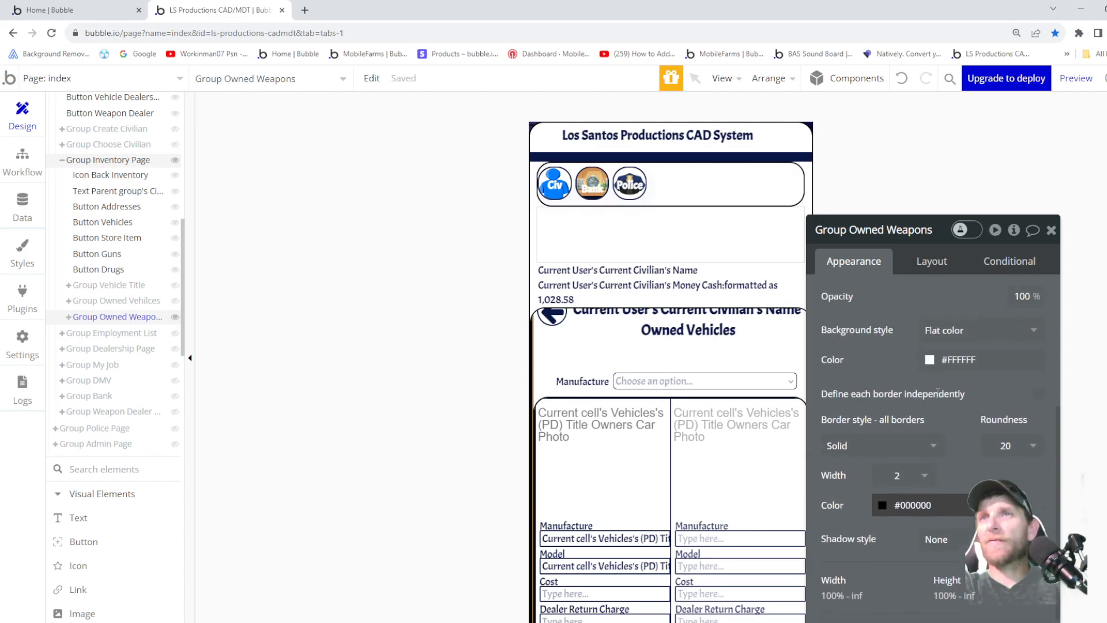
{"action": "left_click", "coordinate": [932, 261]}
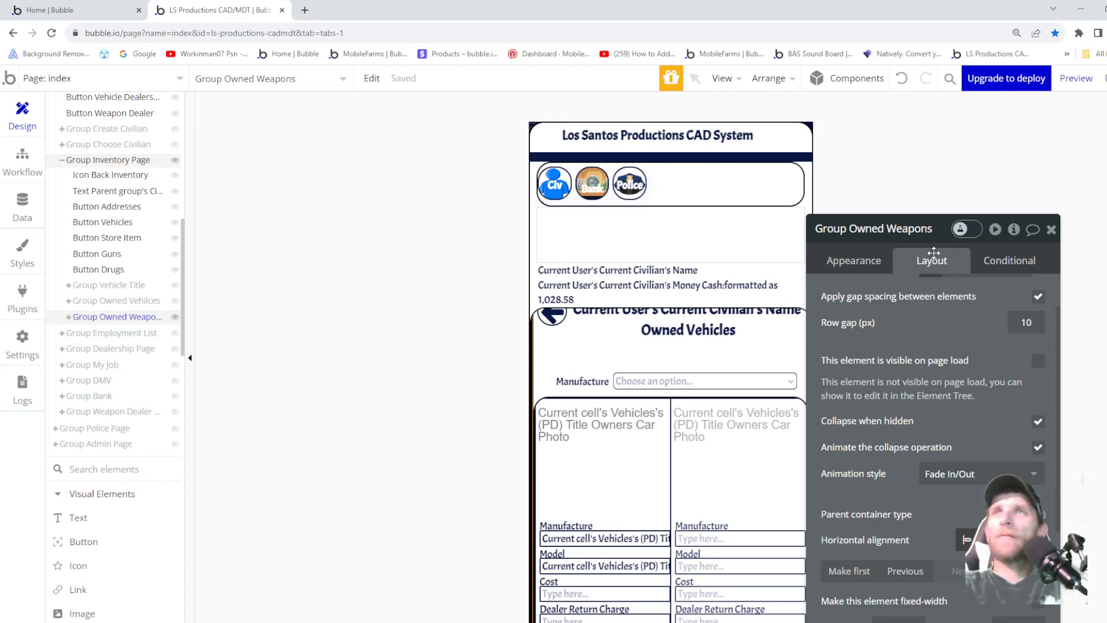
{"action": "scroll", "coordinate": [1018, 330], "scroll_direction": "up", "scroll_amount": 1}
{"action": "scroll", "coordinate": [1004, 344], "scroll_direction": "down", "scroll_amount": 3}
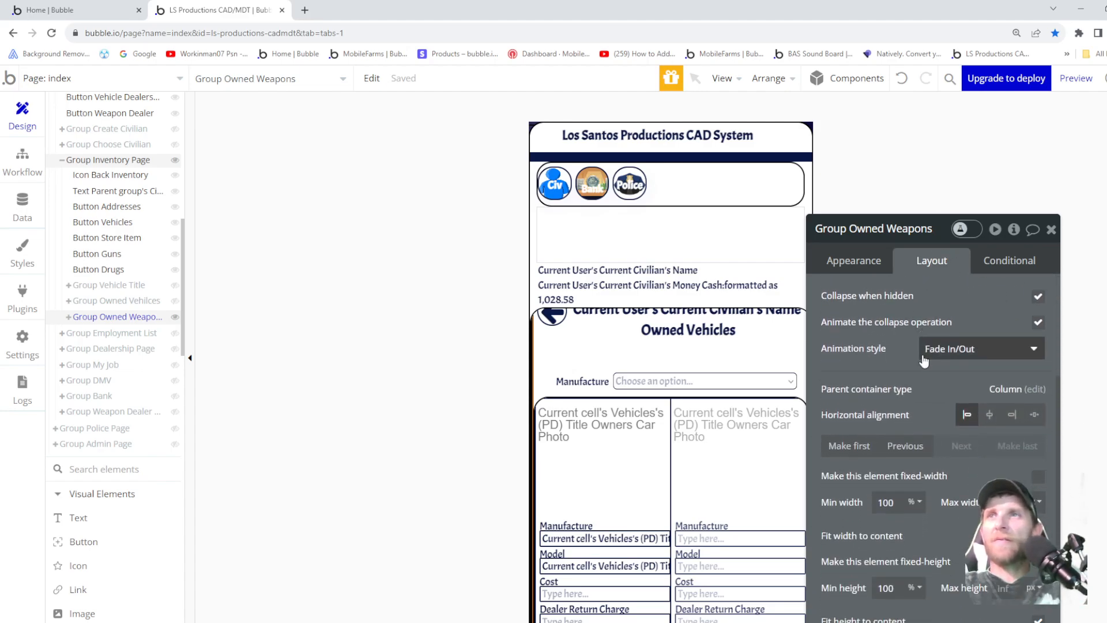
{"action": "scroll", "coordinate": [924, 362], "scroll_direction": "down", "scroll_amount": 2}
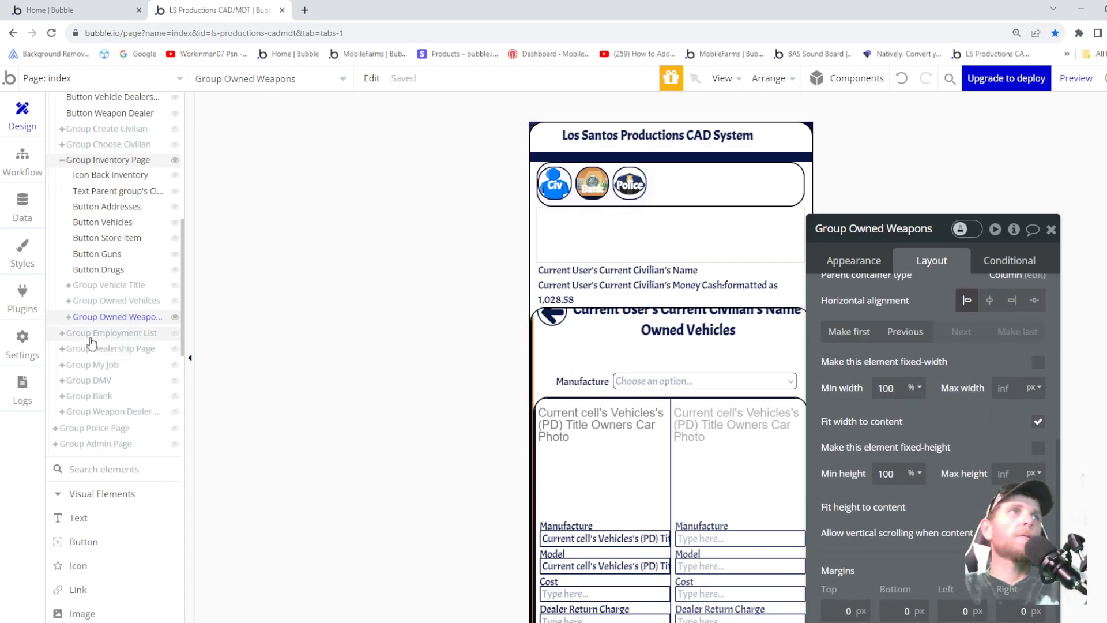
- Rename the back icon inside Group Owned Weapons as Icon Back Owned Weapons
{"action": "left_click", "coordinate": [69, 317]}
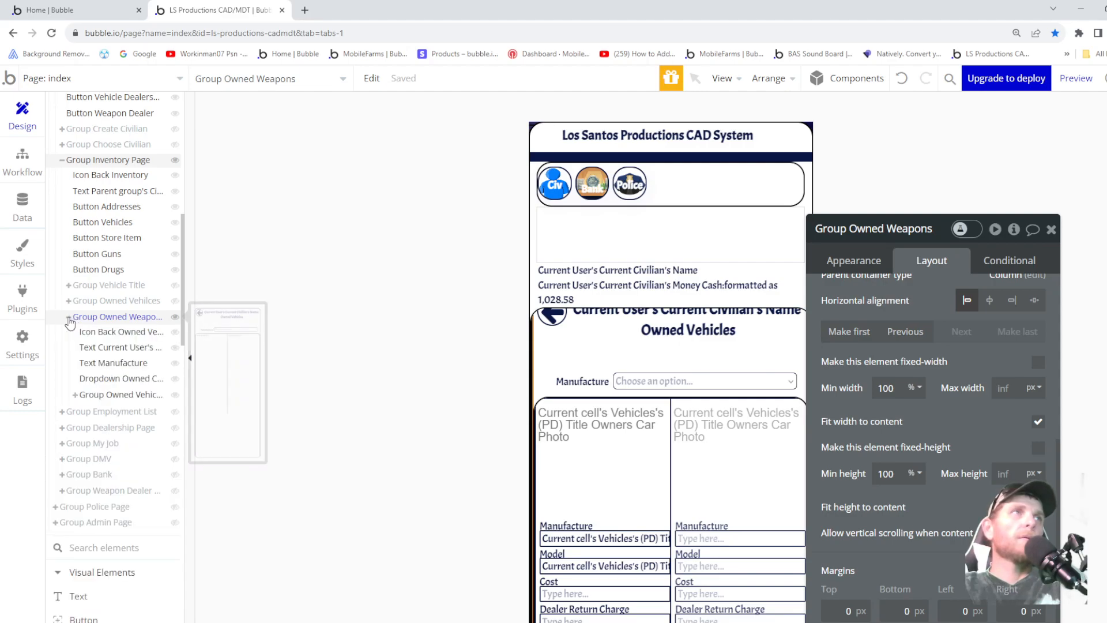
{"action": "left_click", "coordinate": [104, 337]}
{"action": "left_click", "coordinate": [856, 232]}
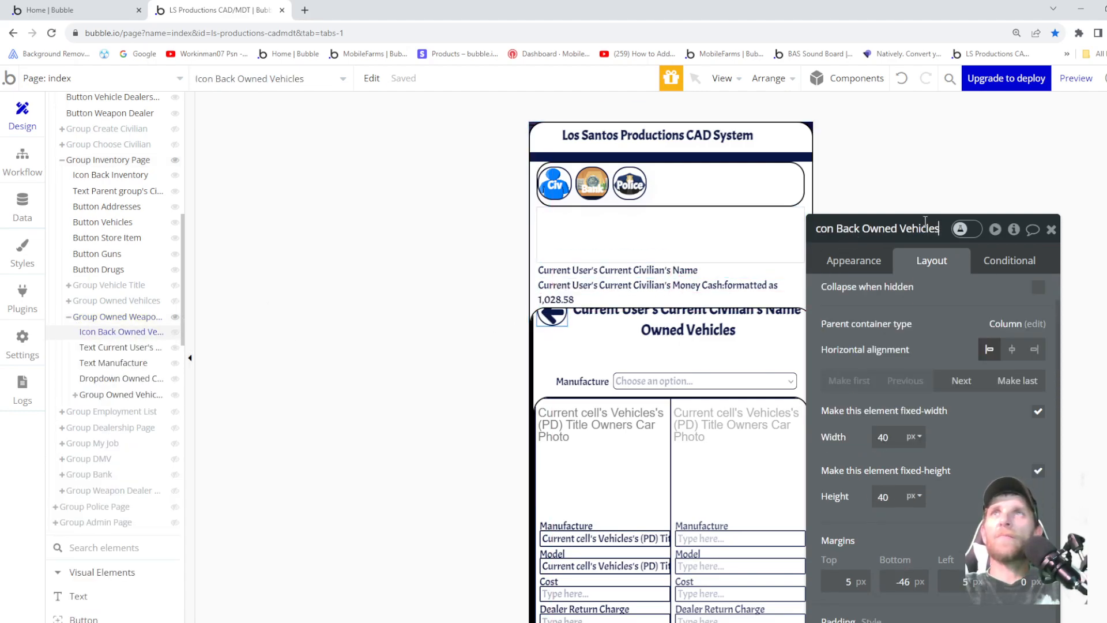
{"action": "left_click_drag", "start_coordinate": [941, 229], "coordinate": [932, 230]}
{"action": "left_click", "coordinate": [904, 229]}
{"action": "key", "text": "BackSpace"}
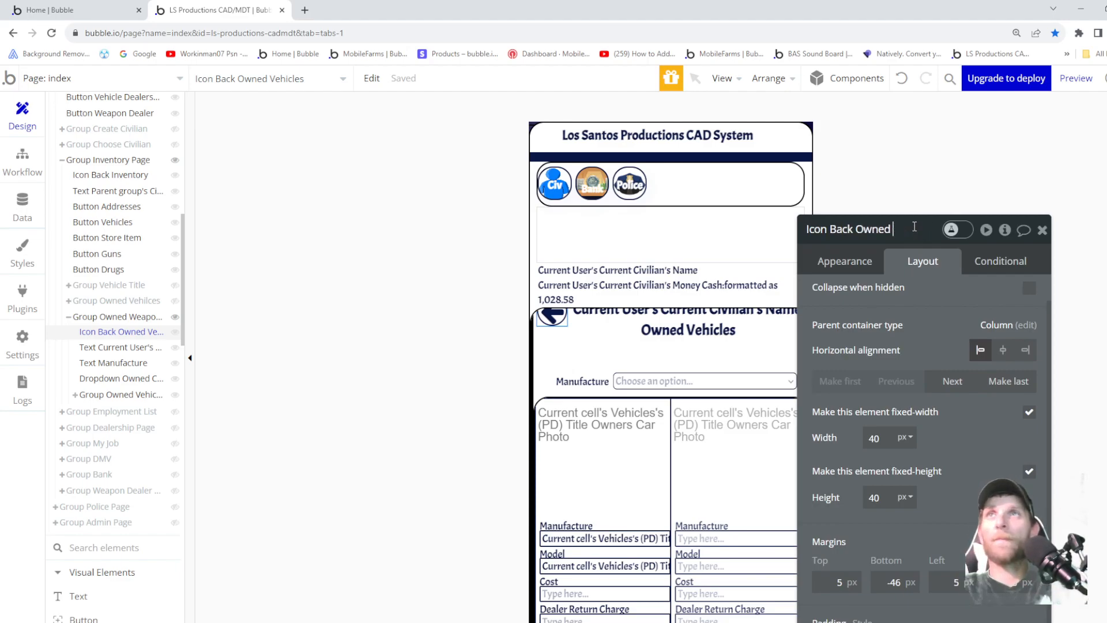
{"action": "type", "text": "Weapons"}
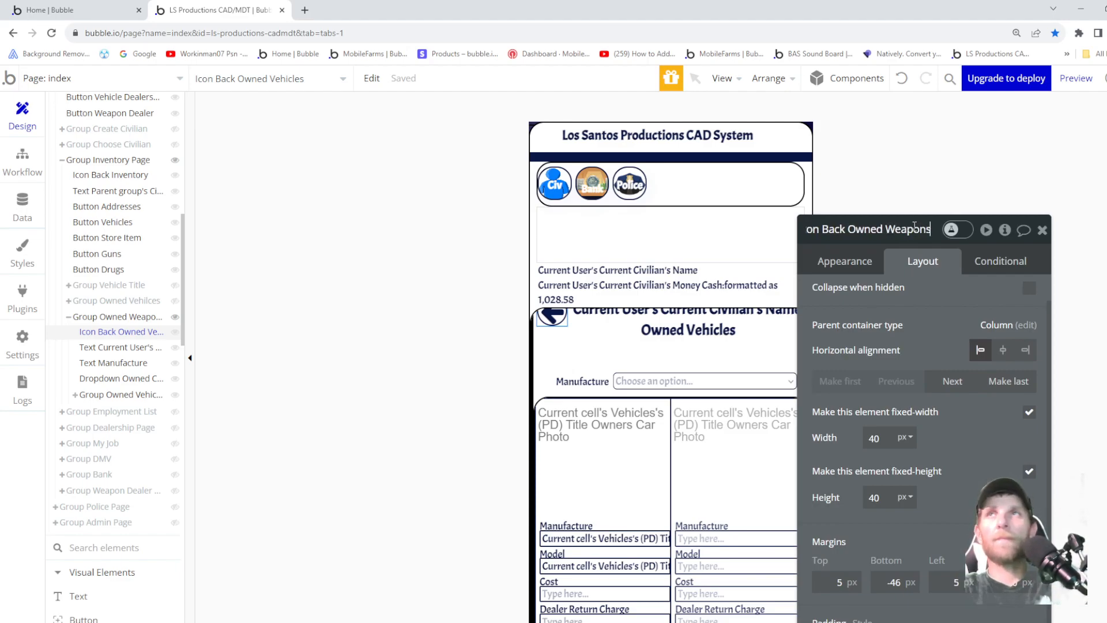
- Change the wording after the civilian's name in the group's heading text to Owned Weapons
{"action": "left_click", "coordinate": [652, 325]}
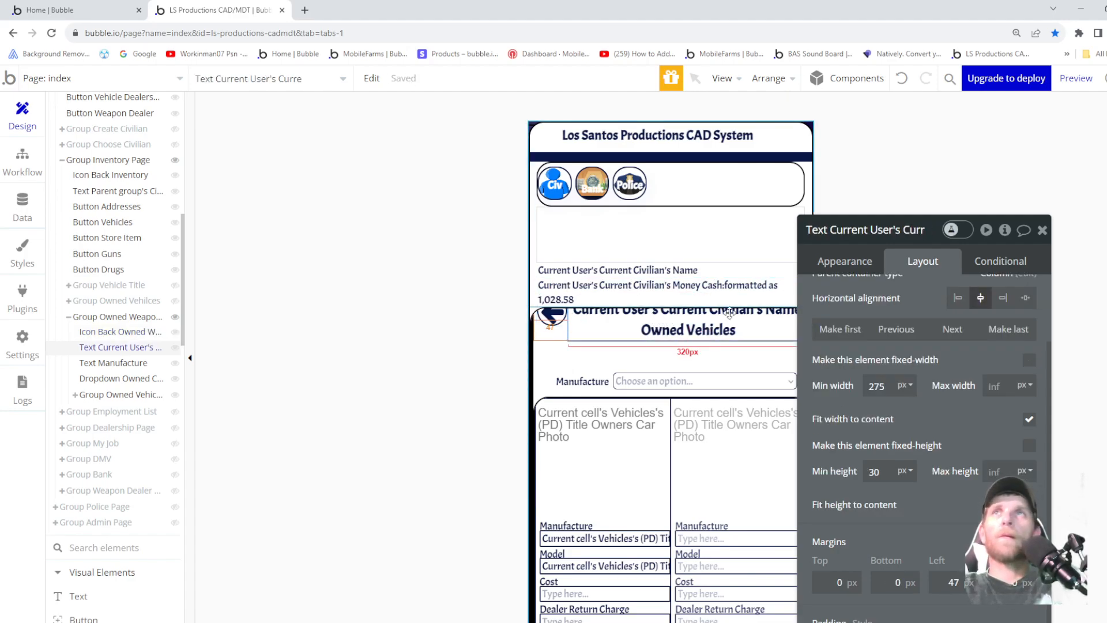
{"action": "left_click", "coordinate": [887, 236]}
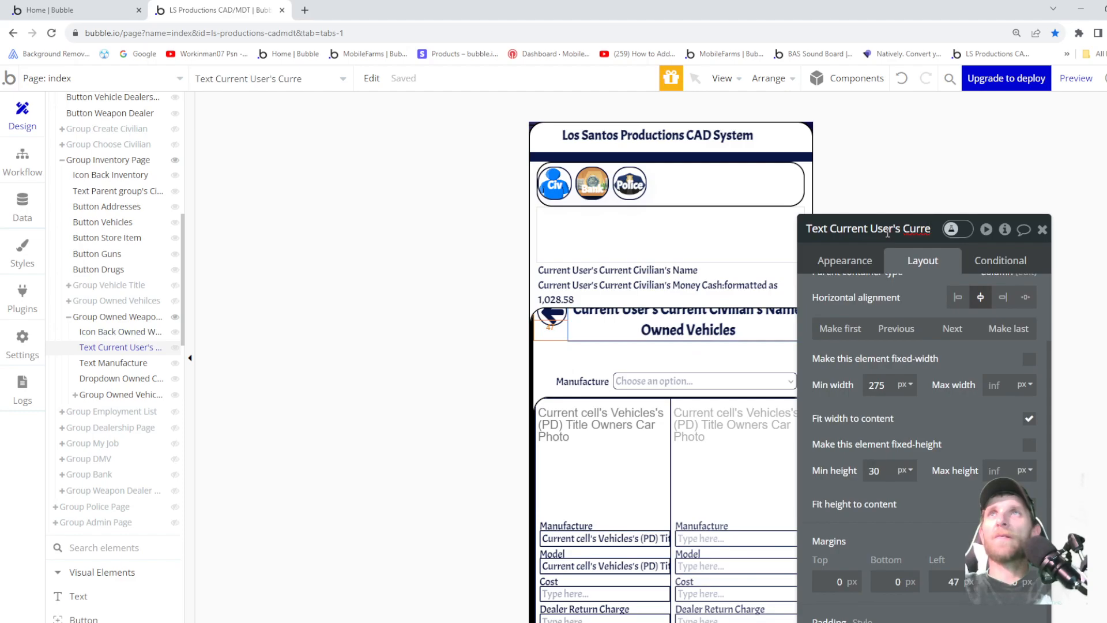
{"action": "scroll", "coordinate": [865, 277], "scroll_direction": "up", "scroll_amount": 3}
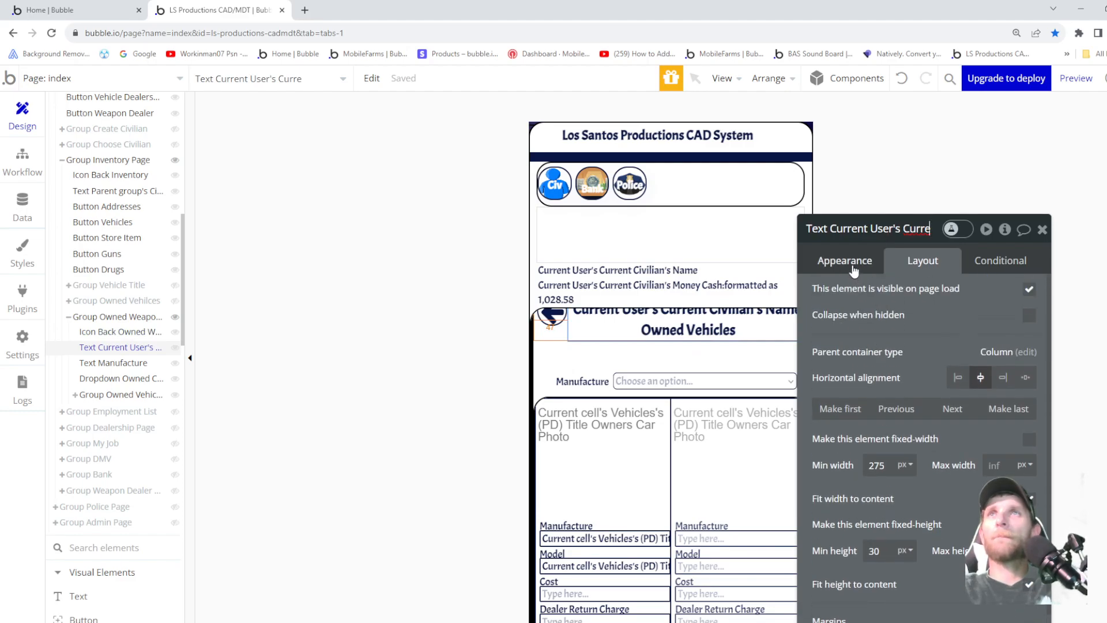
{"action": "left_click", "coordinate": [854, 270]}
{"action": "left_click", "coordinate": [861, 309]}
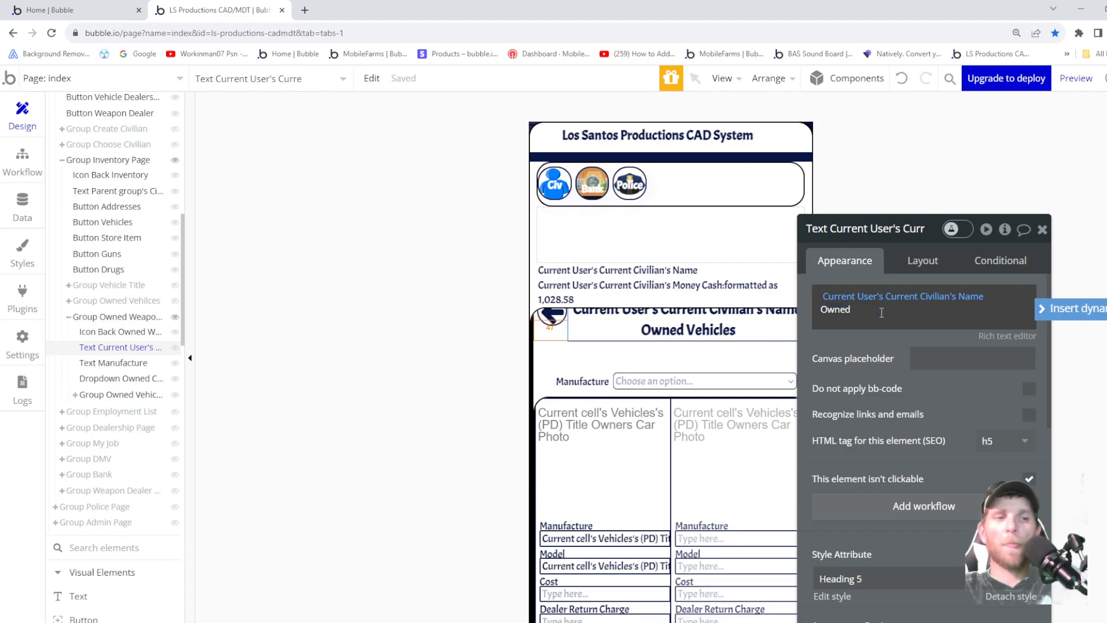
{"action": "type", "text": "Weapons"}
{"action": "key", "text": "Return"}
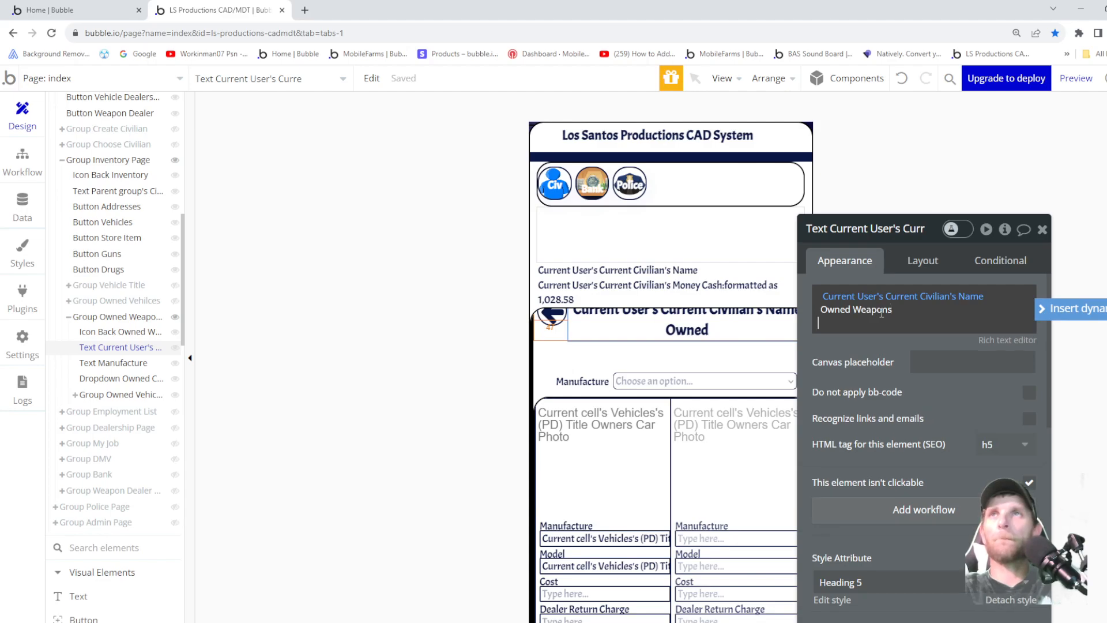
{"action": "key", "text": "BackSpace"}
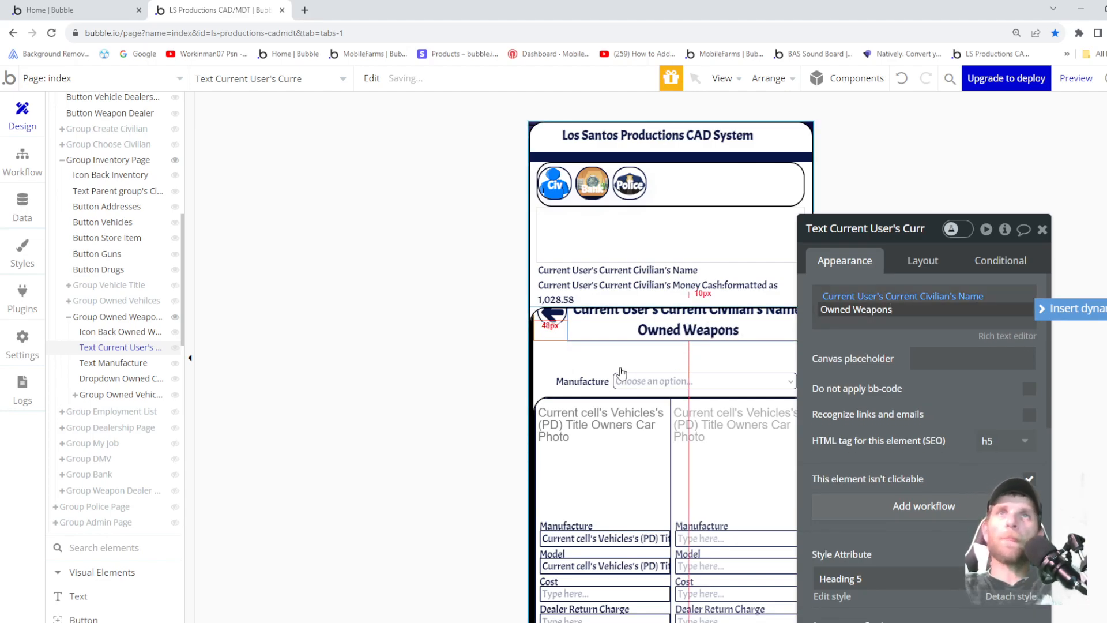
- Change the Manufacture label in Group Owned Weapons to read Weapon Category
{"action": "left_click", "coordinate": [610, 382]}
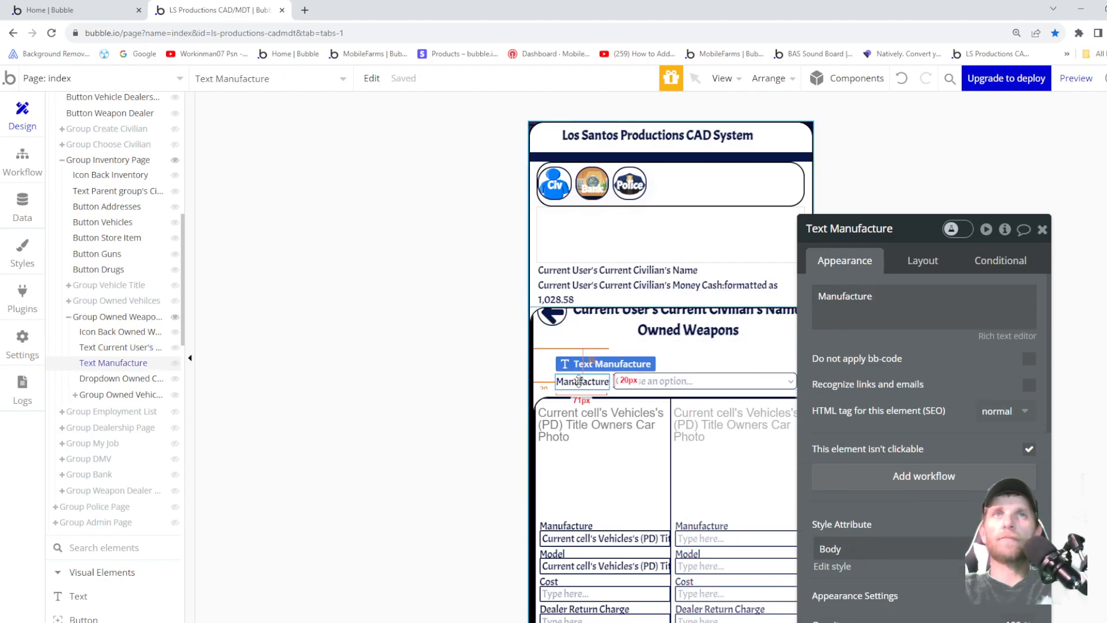
{"action": "double_click", "coordinate": [868, 295]}
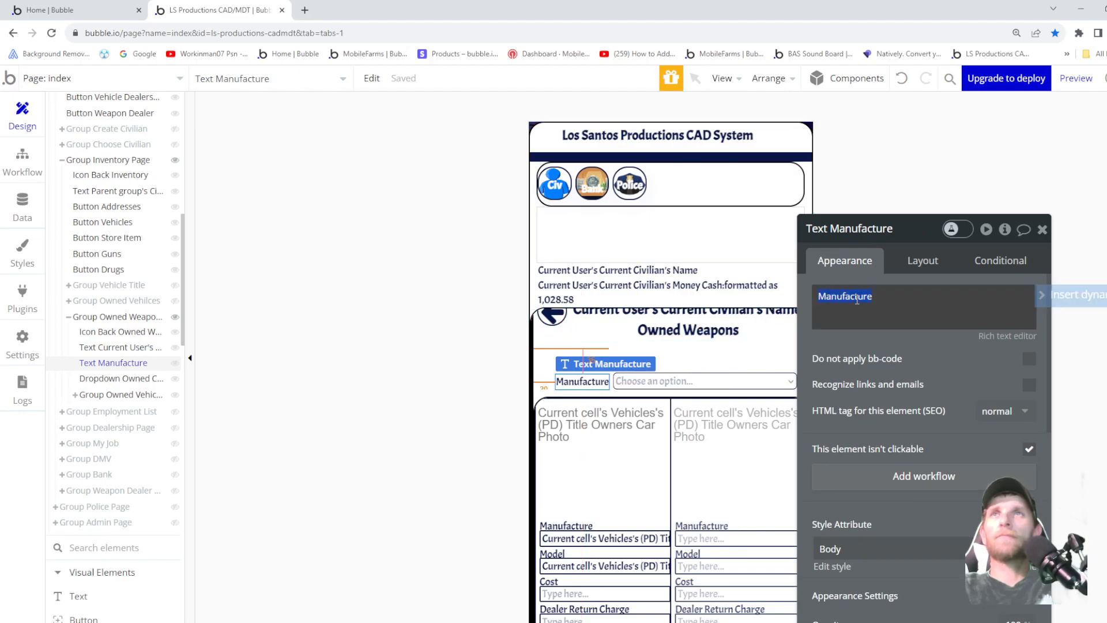
{"action": "type", "text": "Category"}
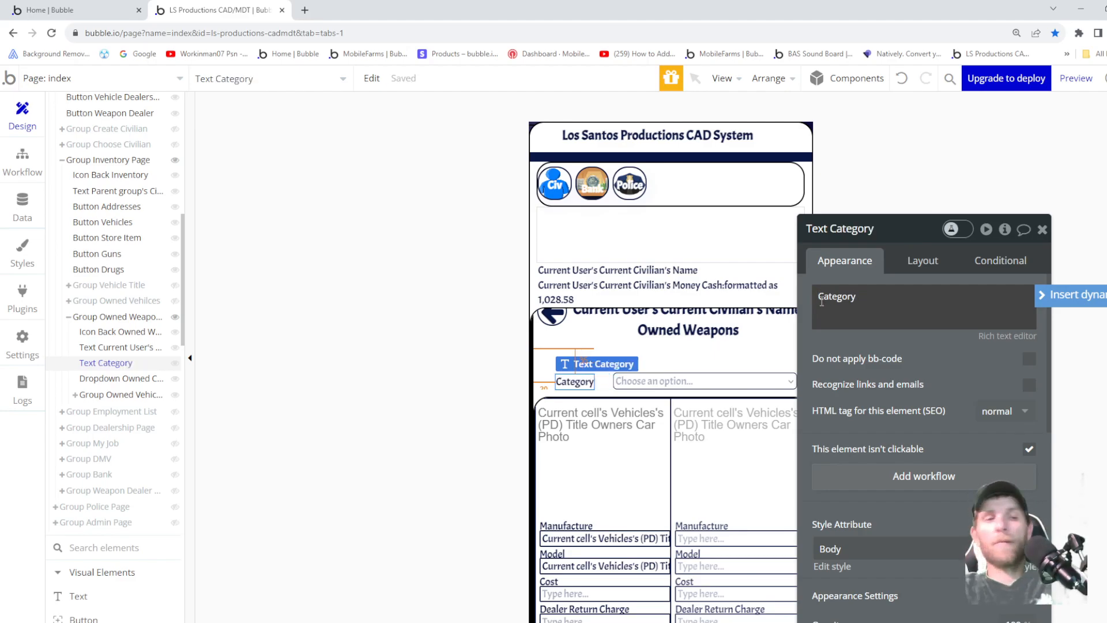
{"action": "type", "text": "Weapon"}
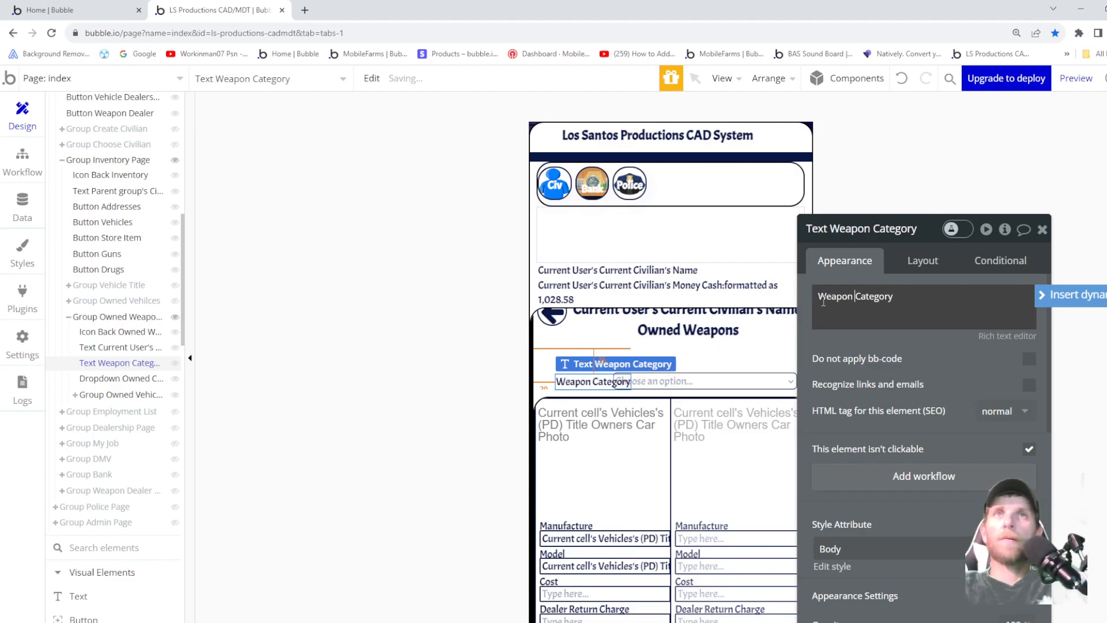
{"action": "left_click", "coordinate": [928, 228]}
{"action": "left_click_drag", "start_coordinate": [926, 228], "coordinate": [947, 113]}
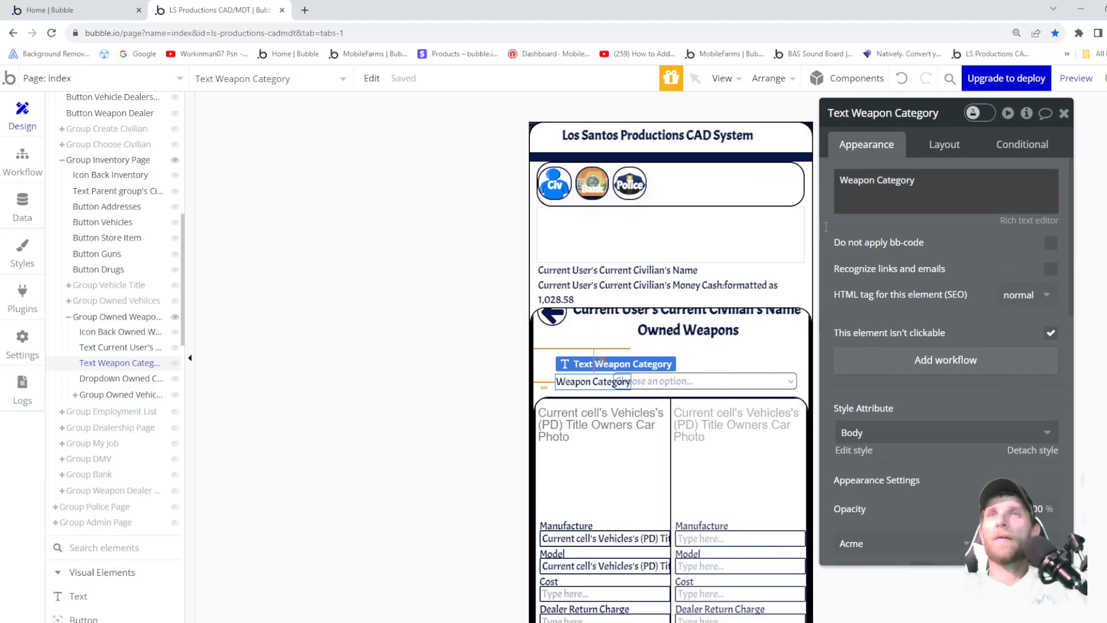
- Narrow the dropdown beside the Weapon Category label to a fixed width of 227 px
{"action": "left_click", "coordinate": [670, 382]}
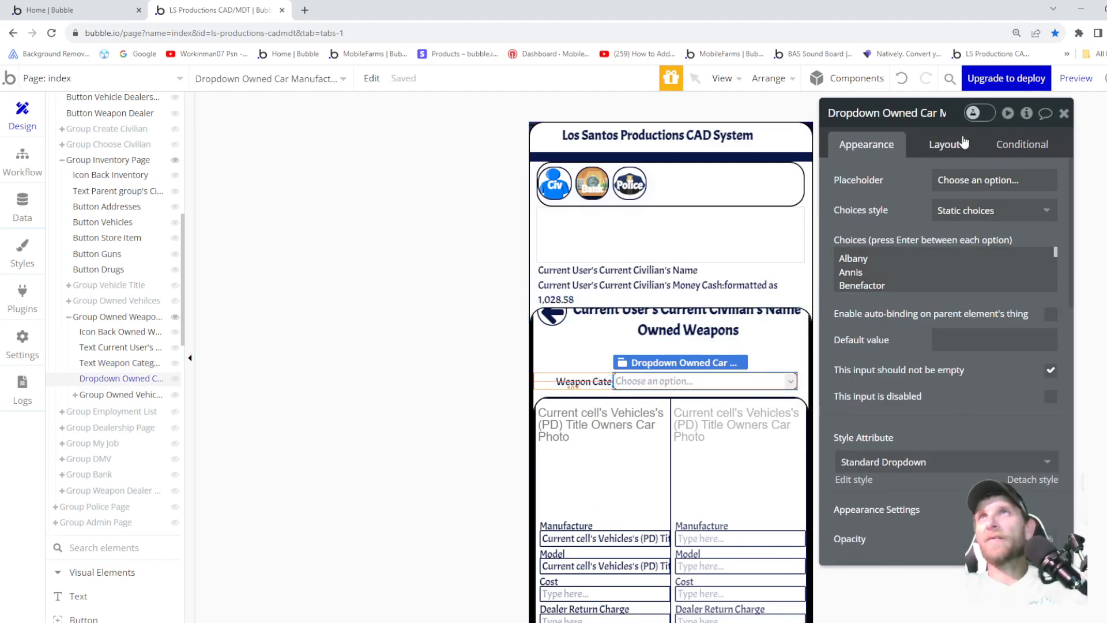
{"action": "left_click", "coordinate": [940, 148]}
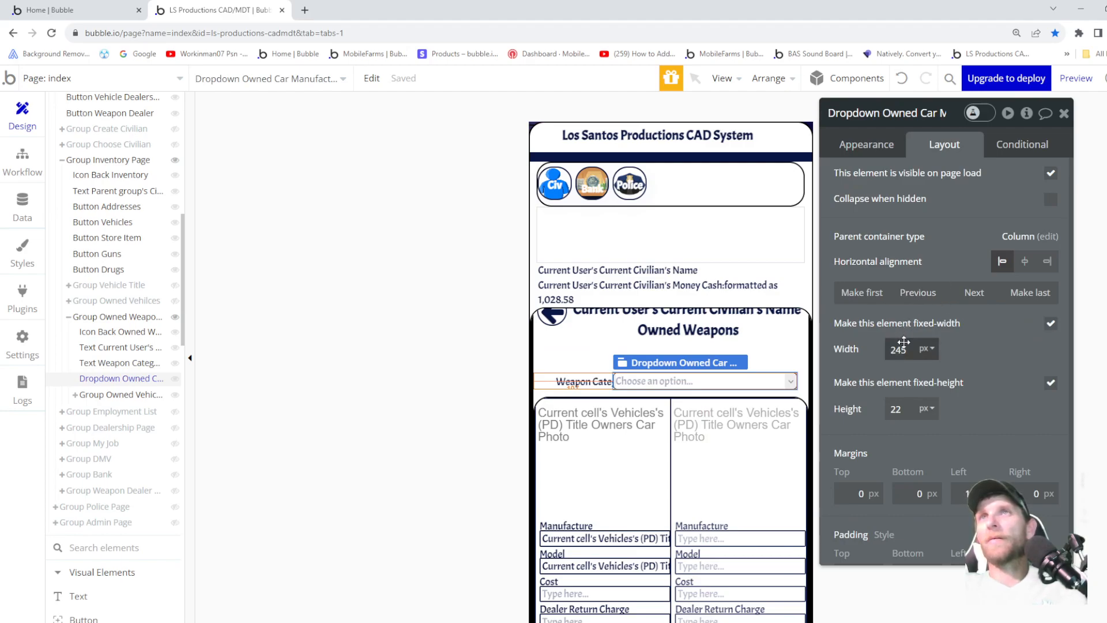
{"action": "key", "text": "Down"}
{"action": "key", "text": "Down"}
{"action": "key", "text": "Down"}
{"action": "key", "text": "Down"}
{"action": "key", "text": "Down"}
{"action": "key", "text": "Down"}
{"action": "key", "text": "Down"}
{"action": "key", "text": "Down"}
{"action": "key", "text": "Down"}
{"action": "key", "text": "Down"}
{"action": "key", "text": "Down"}
{"action": "key", "text": "Down"}
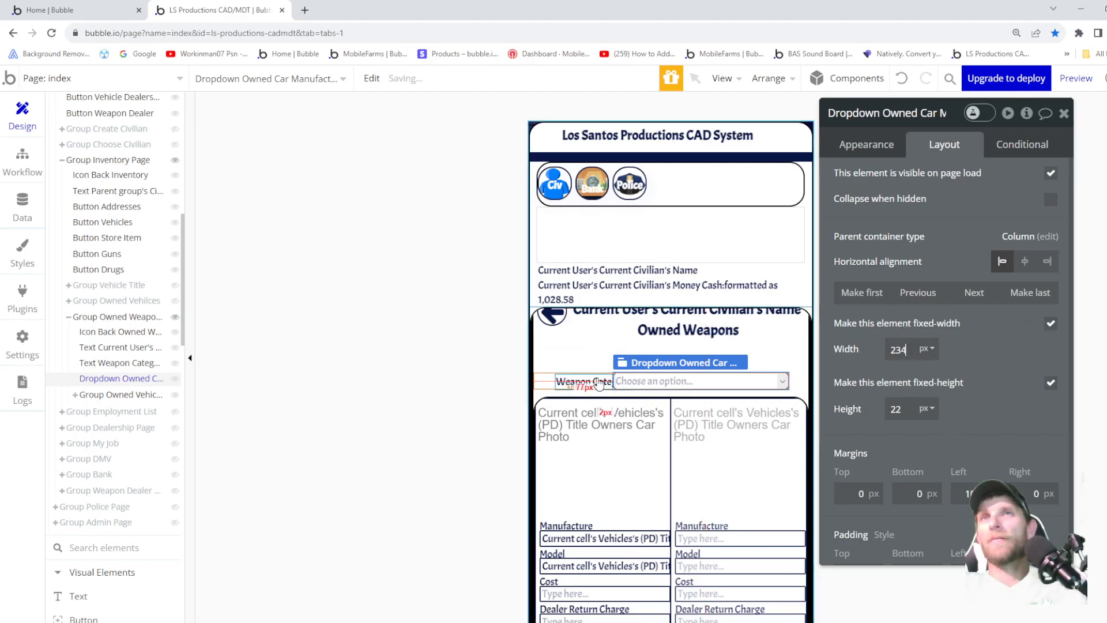
{"action": "key", "text": "Down"}
{"action": "key", "text": "Down"}
{"action": "key", "text": "Down"}
{"action": "key", "text": "Down"}
{"action": "key", "text": "Down"}
{"action": "key", "text": "Down"}
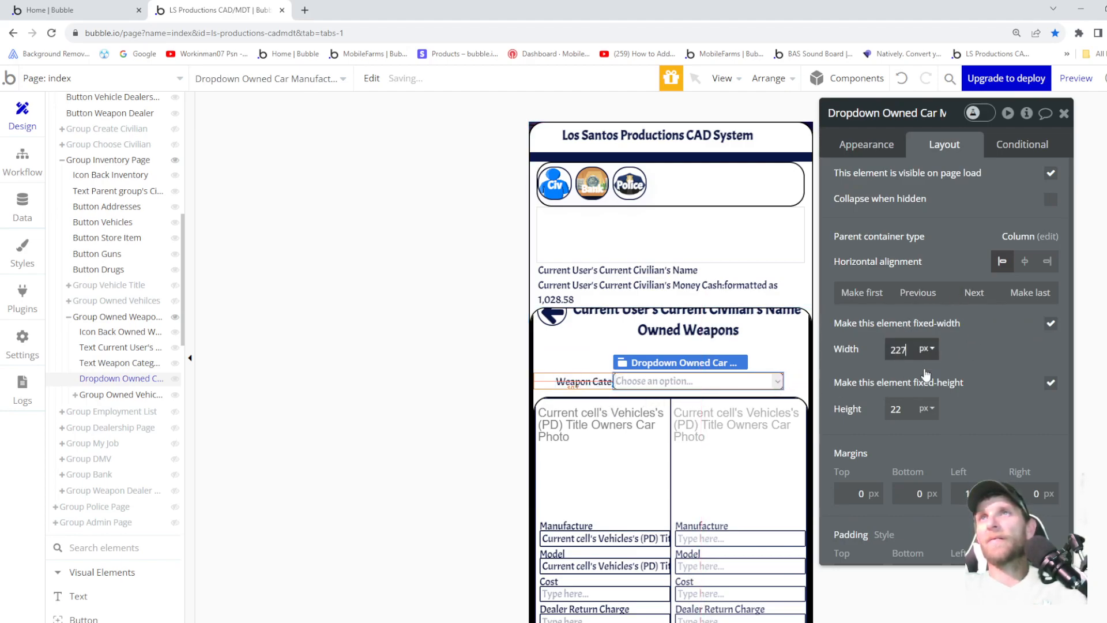
- Increase the left margin of the Weapon Category dropdown to 135 px so it clears the label
{"action": "left_click", "coordinate": [974, 494]}
{"action": "key", "text": "Up"}
{"action": "key", "text": "Up"}
{"action": "key", "text": "Up"}
{"action": "key", "text": "Up"}
{"action": "key", "text": "Up"}
{"action": "key", "text": "Up"}
{"action": "key", "text": "Up"}
{"action": "key", "text": "Up"}
{"action": "key", "text": "Up"}
{"action": "key", "text": "Up"}
{"action": "key", "text": "Up"}
{"action": "key", "text": "Up"}
{"action": "key", "text": "Up"}
{"action": "key", "text": "Up"}
{"action": "key", "text": "Up"}
{"action": "key", "text": "Up"}
{"action": "key", "text": "Up"}
{"action": "key", "text": "Up"}
{"action": "key", "text": "Up"}
{"action": "key", "text": "Up"}
{"action": "key", "text": "Up"}
{"action": "key", "text": "Up"}
{"action": "key", "text": "Up"}
{"action": "key", "text": "Up"}
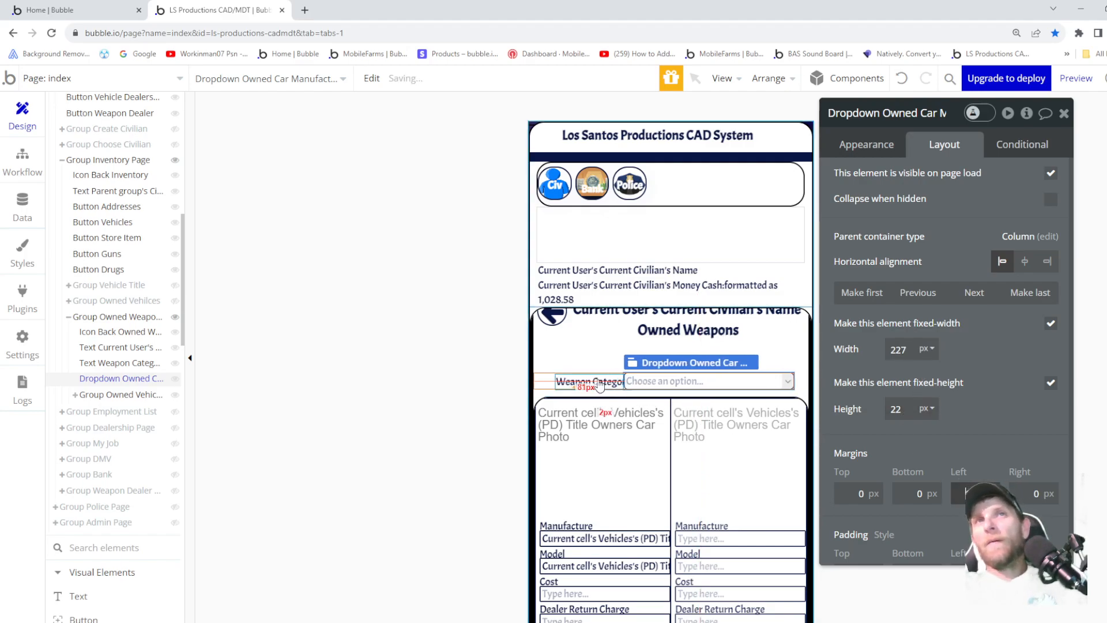
{"action": "key", "text": "Up"}
{"action": "key", "text": "Up"}
{"action": "key", "text": "Up"}
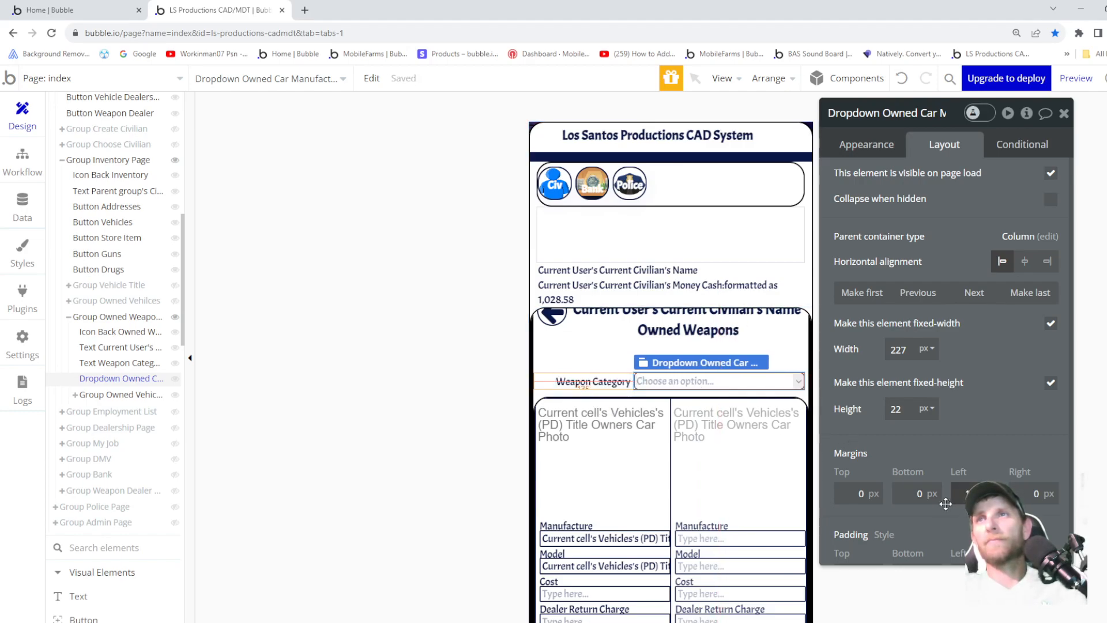
- Reduce the Weapon Category dropdown's width to 222 px
{"action": "left_click", "coordinate": [911, 349]}
{"action": "key", "text": "Down"}
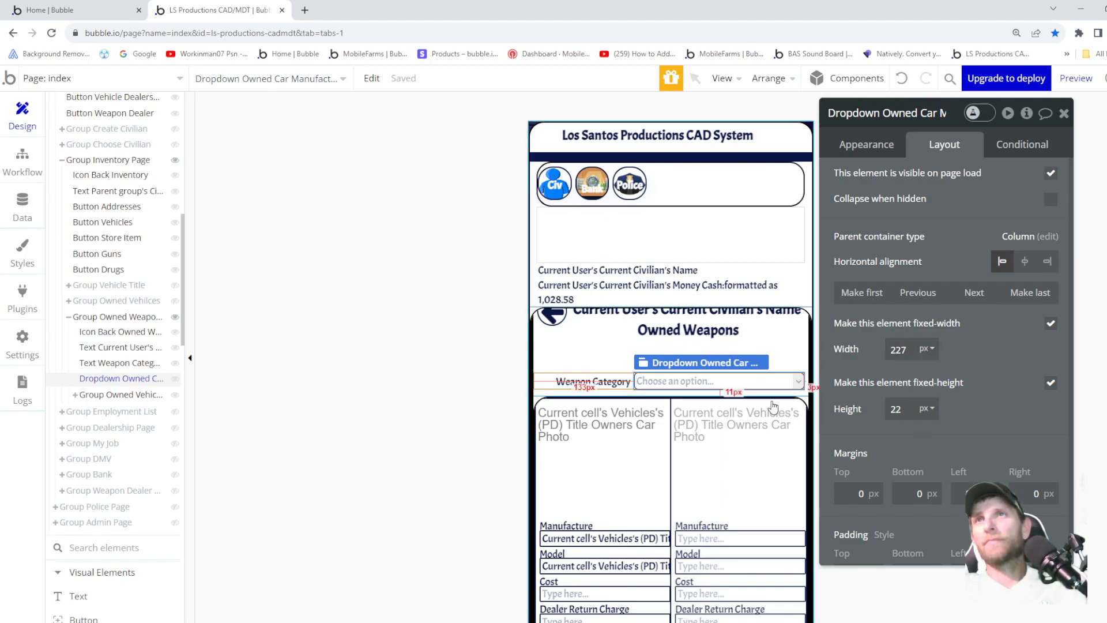
{"action": "key", "text": "Down"}
{"action": "key", "text": "Down"}
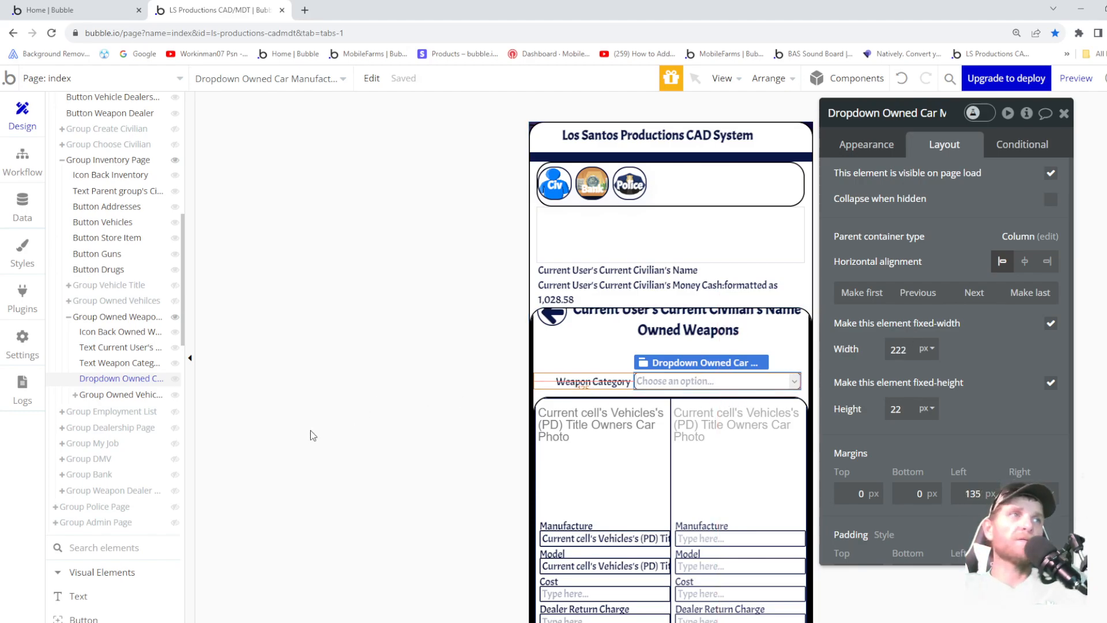
- Copy all static choices, Handguns through Special Weapons, from the category dropdown in Group Add Weapons on the admin Add Items page
{"action": "left_click", "coordinate": [56, 522]}
{"action": "scroll", "coordinate": [87, 496], "scroll_direction": "down", "scroll_amount": 5}
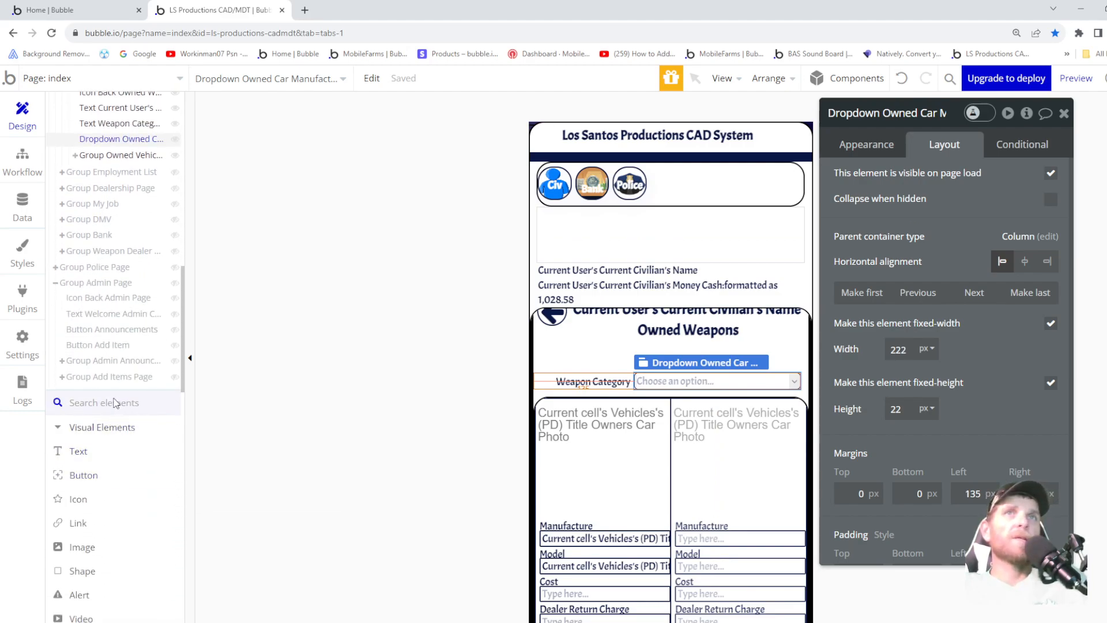
{"action": "left_click", "coordinate": [61, 378]}
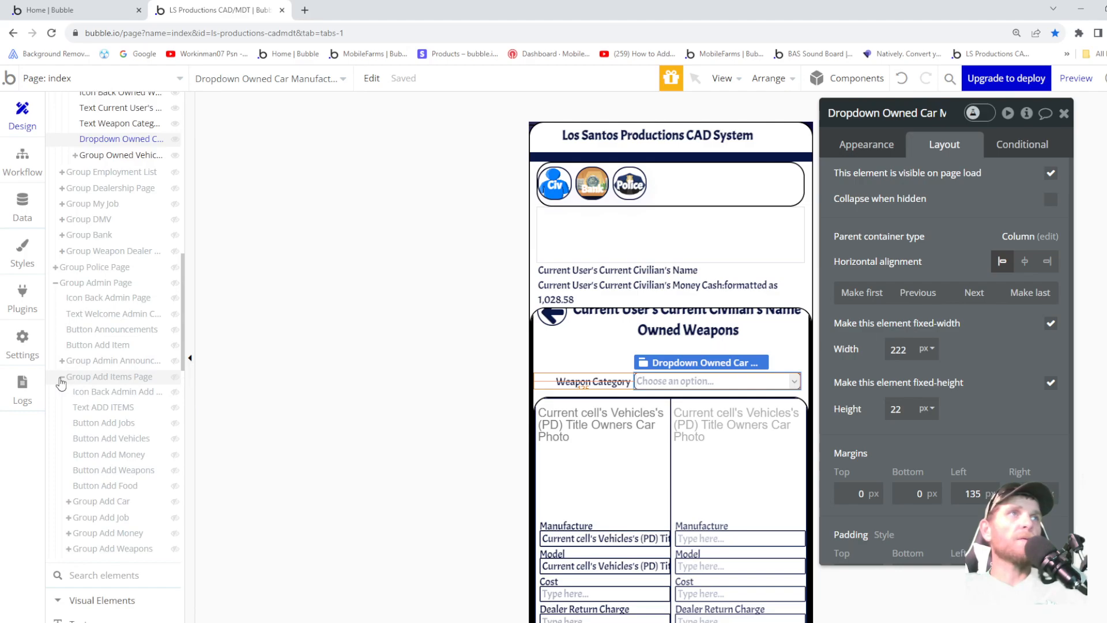
{"action": "scroll", "coordinate": [121, 438], "scroll_direction": "down", "scroll_amount": 1}
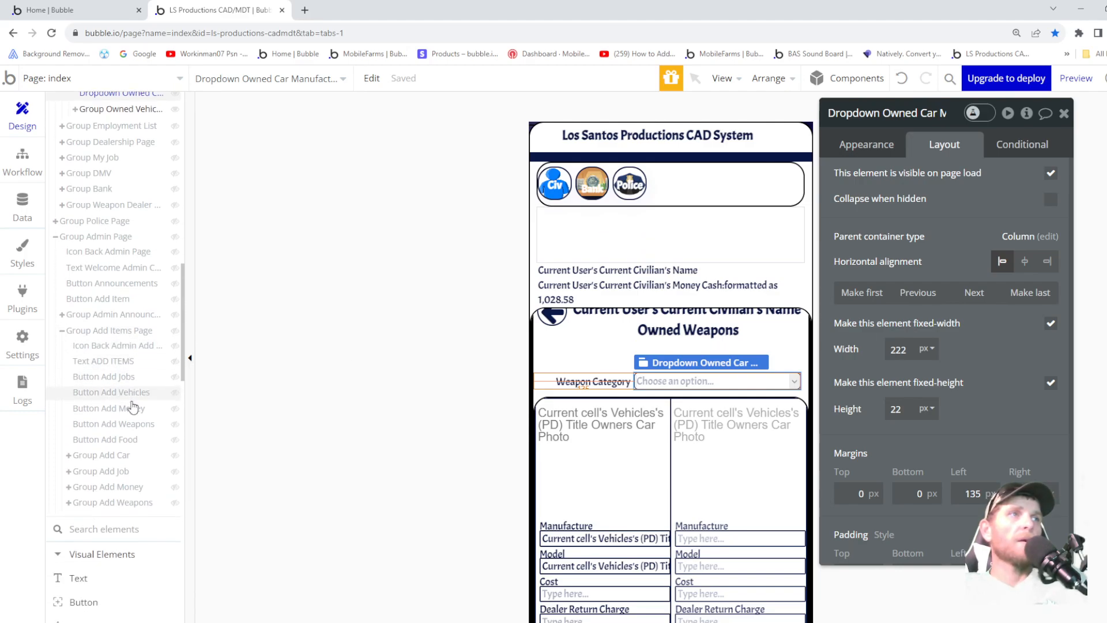
{"action": "left_click", "coordinate": [68, 489]}
{"action": "scroll", "coordinate": [109, 493], "scroll_direction": "down", "scroll_amount": 1}
{"action": "left_click", "coordinate": [123, 432]}
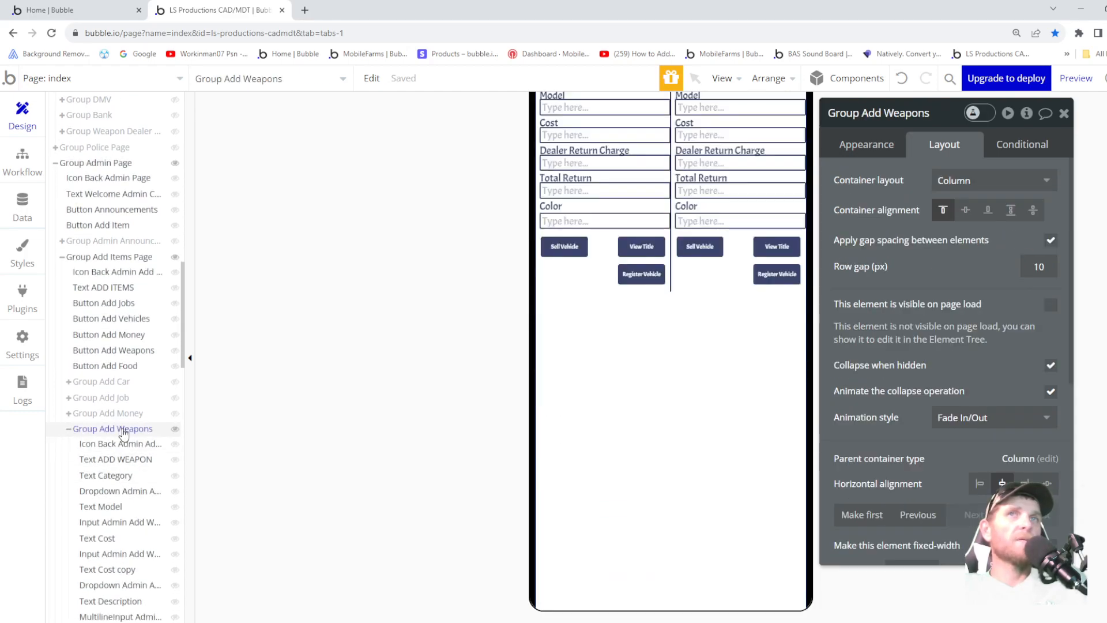
{"action": "scroll", "coordinate": [124, 436], "scroll_direction": "down", "scroll_amount": 1}
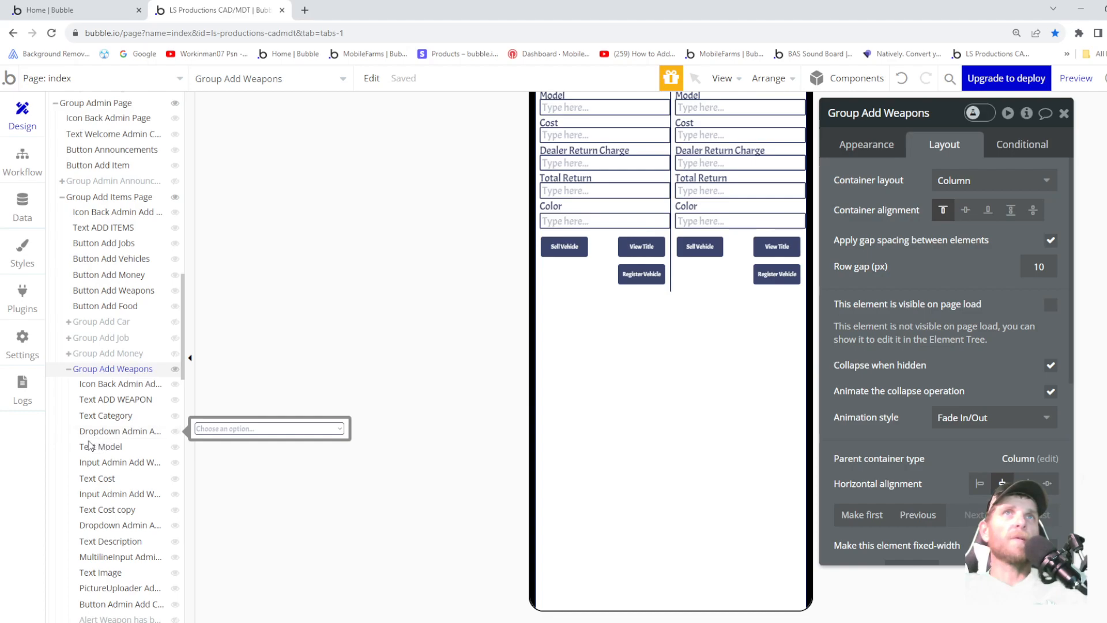
{"action": "left_click", "coordinate": [121, 431]}
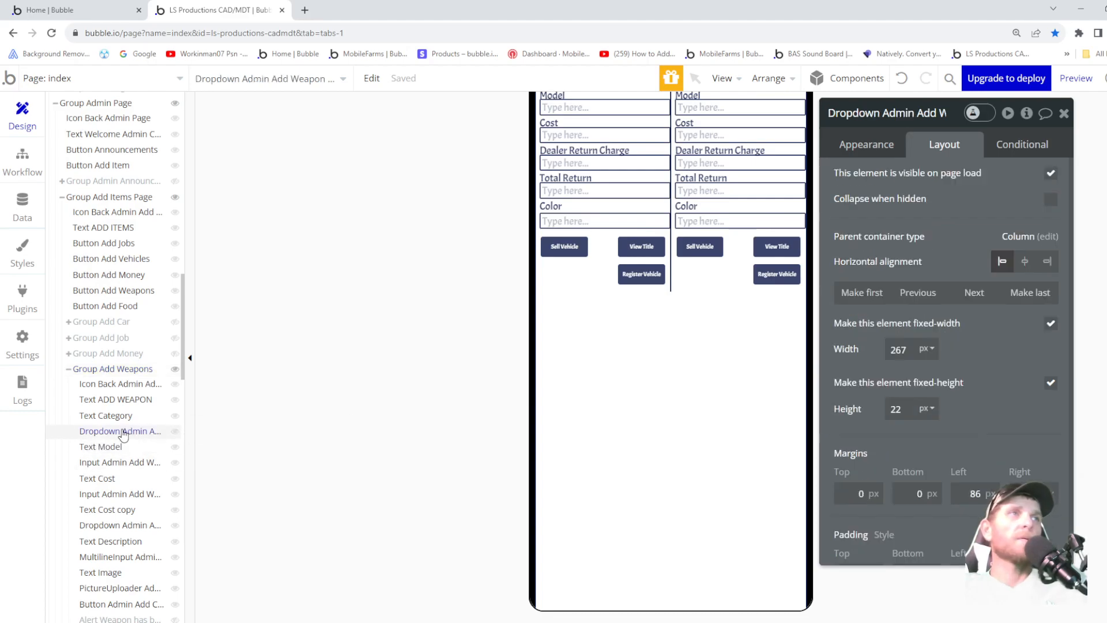
{"action": "left_click", "coordinate": [867, 145]}
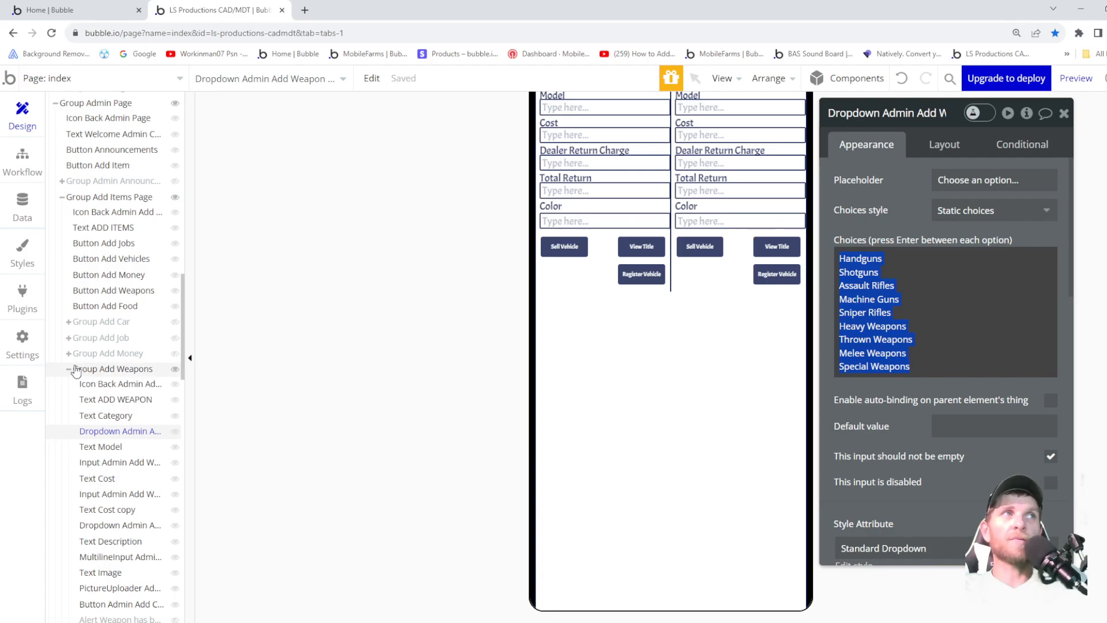
- Replace the car manufacturer choices of the dropdown in Group Owned Weapons with the copied weapon categories, Handguns through Special Weapons
{"action": "scroll", "coordinate": [126, 349], "scroll_direction": "up", "scroll_amount": 2}
{"action": "scroll", "coordinate": [126, 349], "scroll_direction": "up", "scroll_amount": 7}
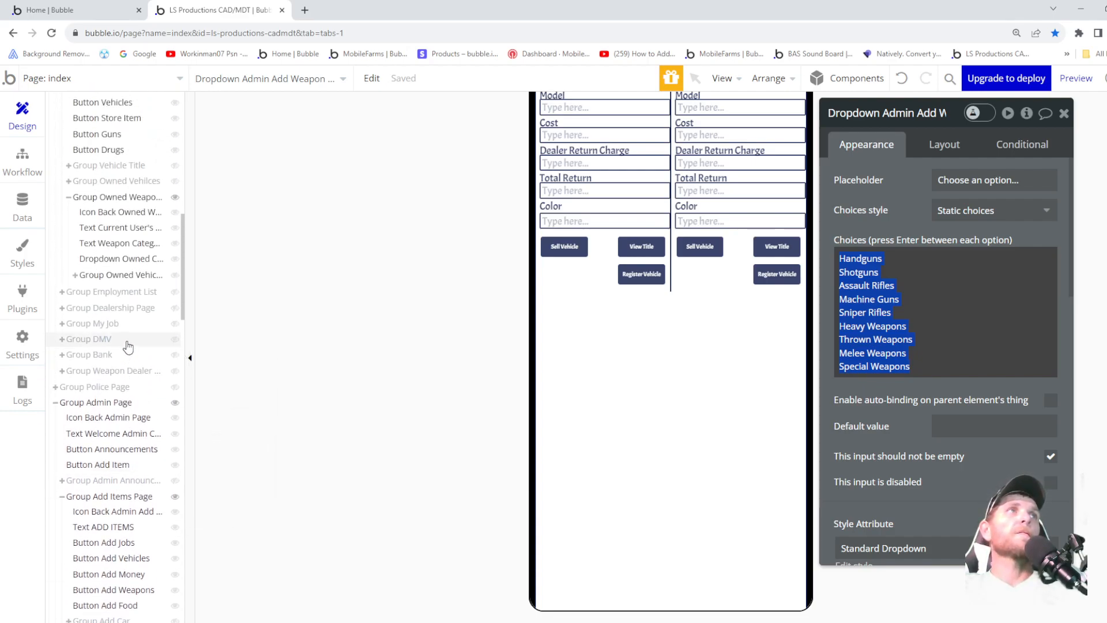
{"action": "scroll", "coordinate": [127, 343], "scroll_direction": "up", "scroll_amount": 1}
{"action": "scroll", "coordinate": [600, 169], "scroll_direction": "up", "scroll_amount": 1}
{"action": "scroll", "coordinate": [600, 169], "scroll_direction": "up", "scroll_amount": 3}
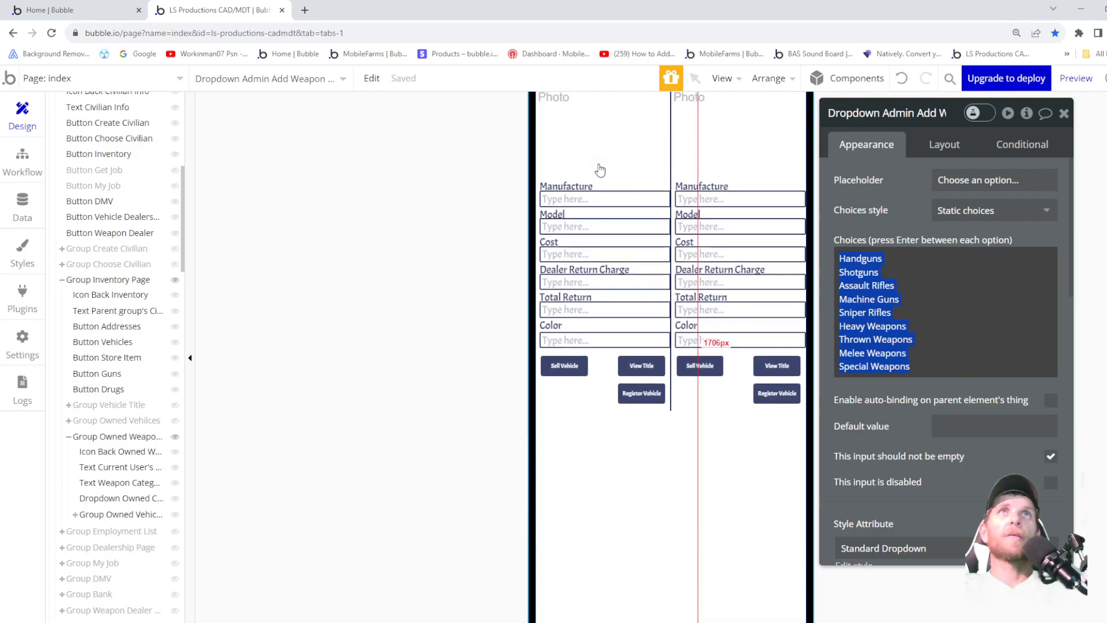
{"action": "scroll", "coordinate": [98, 312], "scroll_direction": "up", "scroll_amount": 1}
{"action": "scroll", "coordinate": [98, 312], "scroll_direction": "up", "scroll_amount": 1}
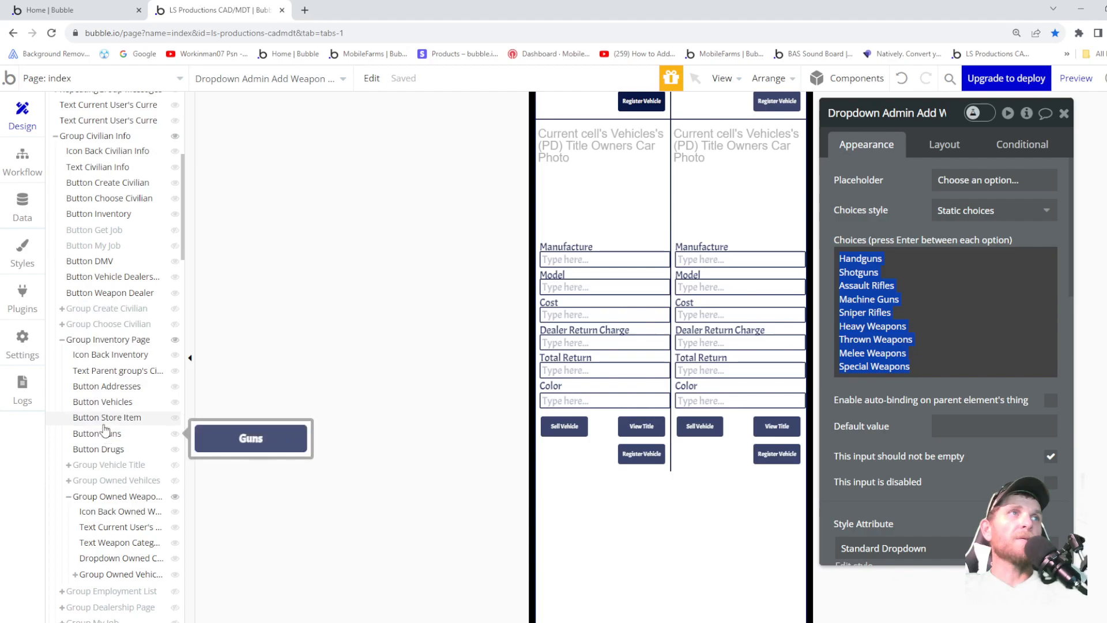
{"action": "scroll", "coordinate": [111, 381], "scroll_direction": "down", "scroll_amount": 2}
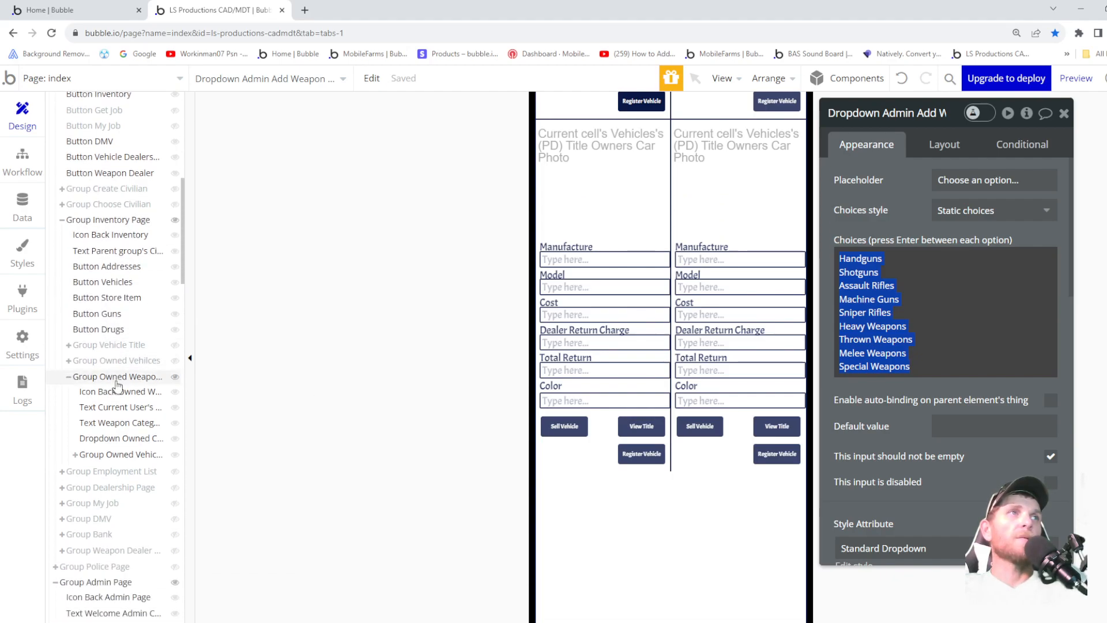
{"action": "left_click", "coordinate": [102, 439]}
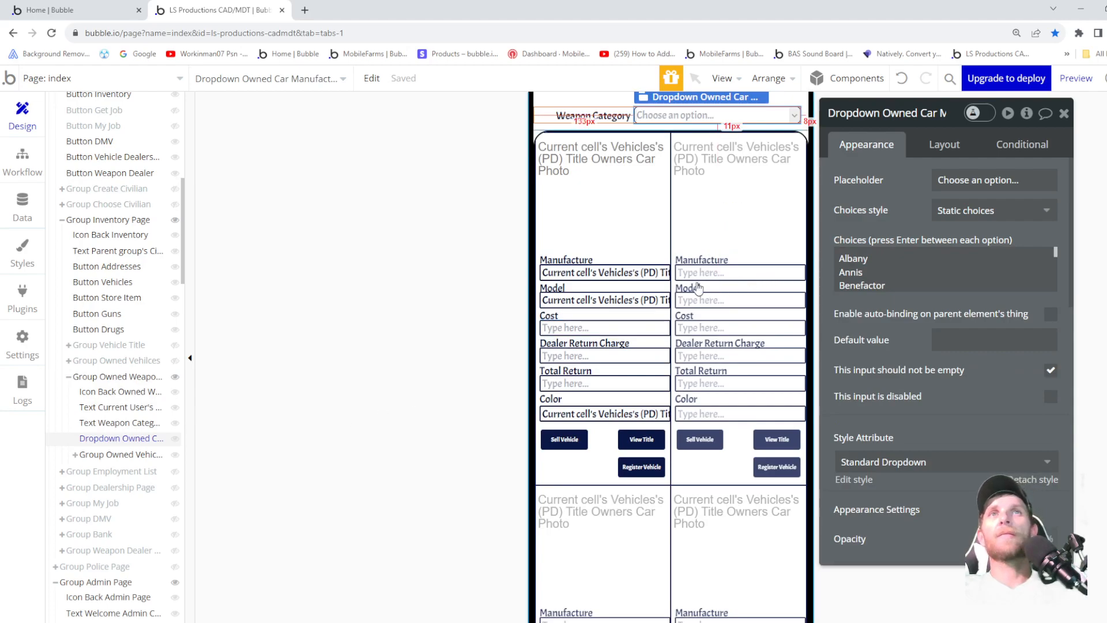
{"action": "left_click", "coordinate": [857, 277]}
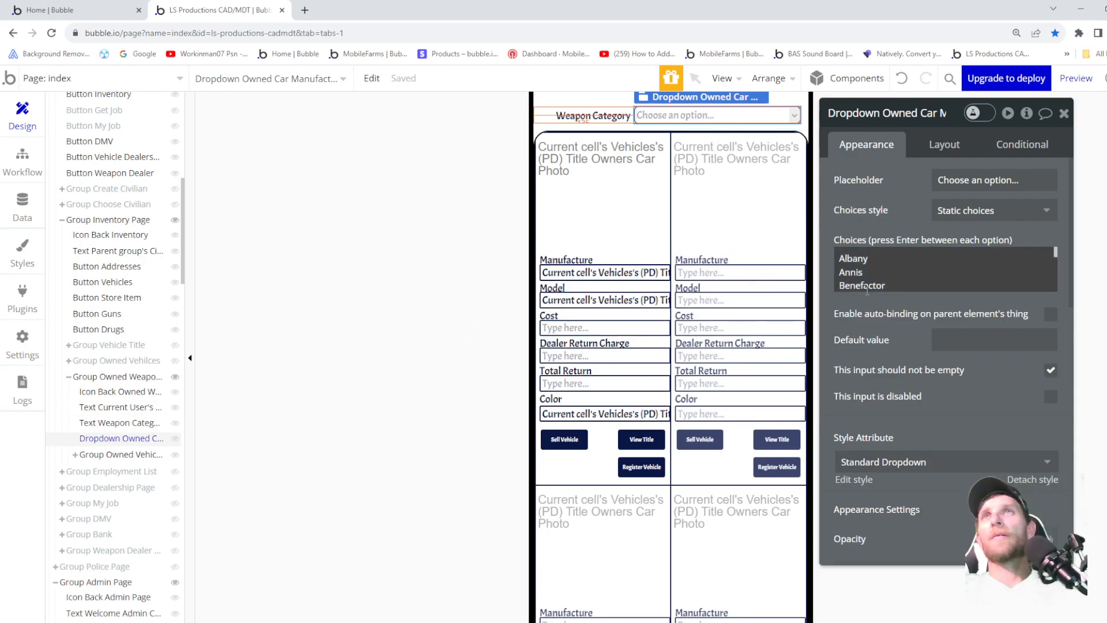
{"action": "left_click_drag", "start_coordinate": [900, 339], "coordinate": [952, 559]}
{"action": "key", "text": "BackSpace"}
{"action": "scroll", "coordinate": [896, 294], "scroll_direction": "up", "scroll_amount": 2}
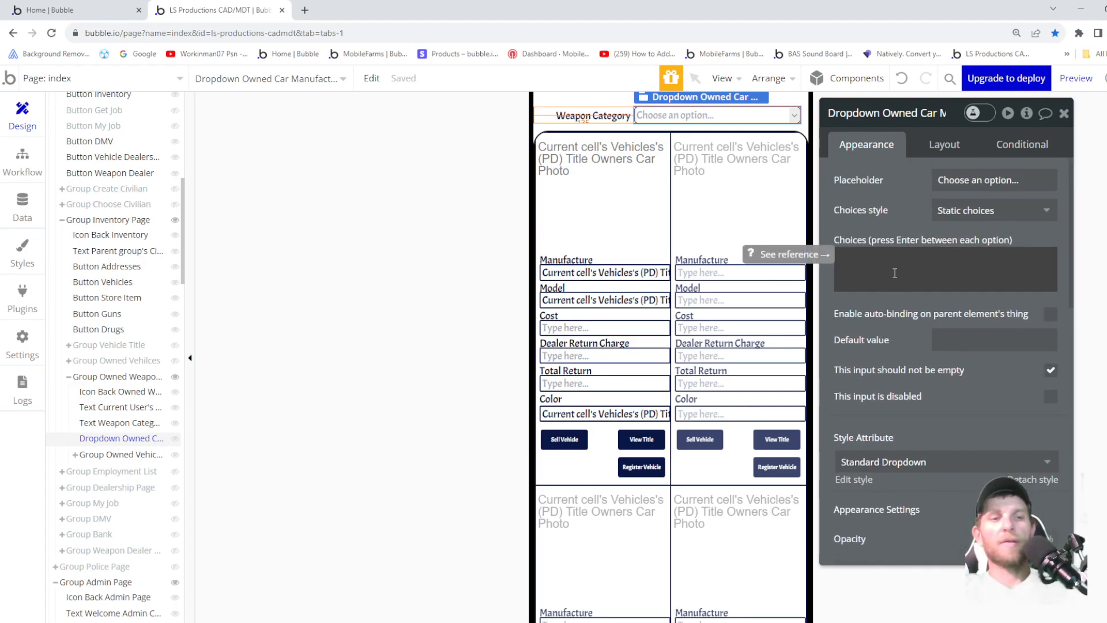
{"action": "type", "text": "Handguns Shotguns Assault Rifles Machine Guns Sniper Rifles Heavy Weapons Thrown Weapons Melee Weapons Special Weapons"}
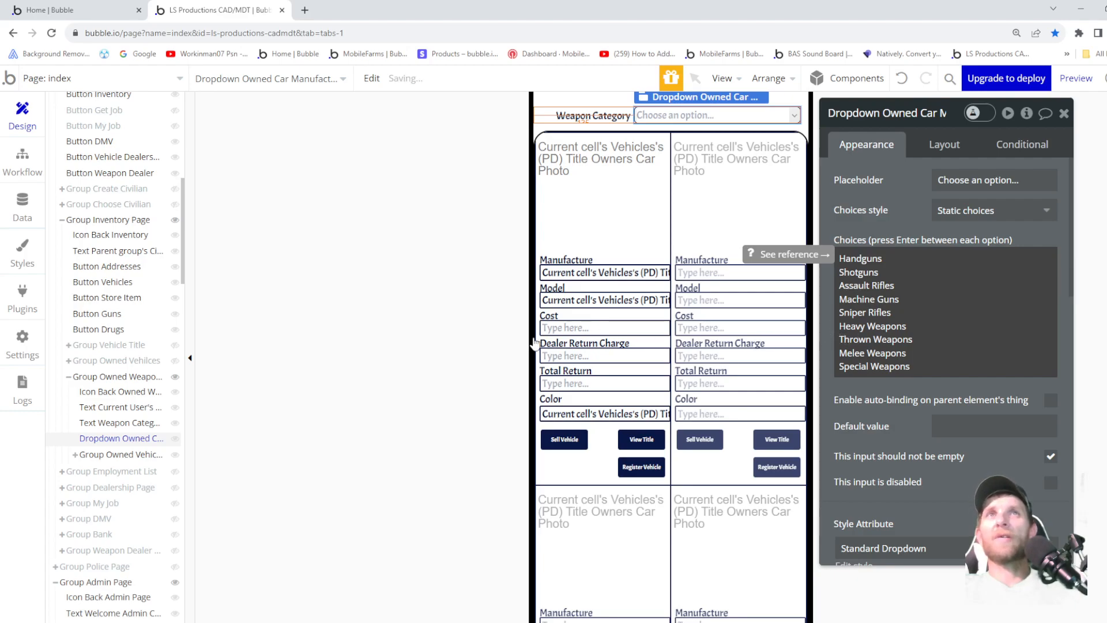
- Copy all static choices, Standard through Blue Tint, from the tint dropdown in Group Add Weapons on the admin Add Items page
{"action": "scroll", "coordinate": [109, 455], "scroll_direction": "down", "scroll_amount": 5}
{"action": "scroll", "coordinate": [107, 488], "scroll_direction": "down", "scroll_amount": 5}
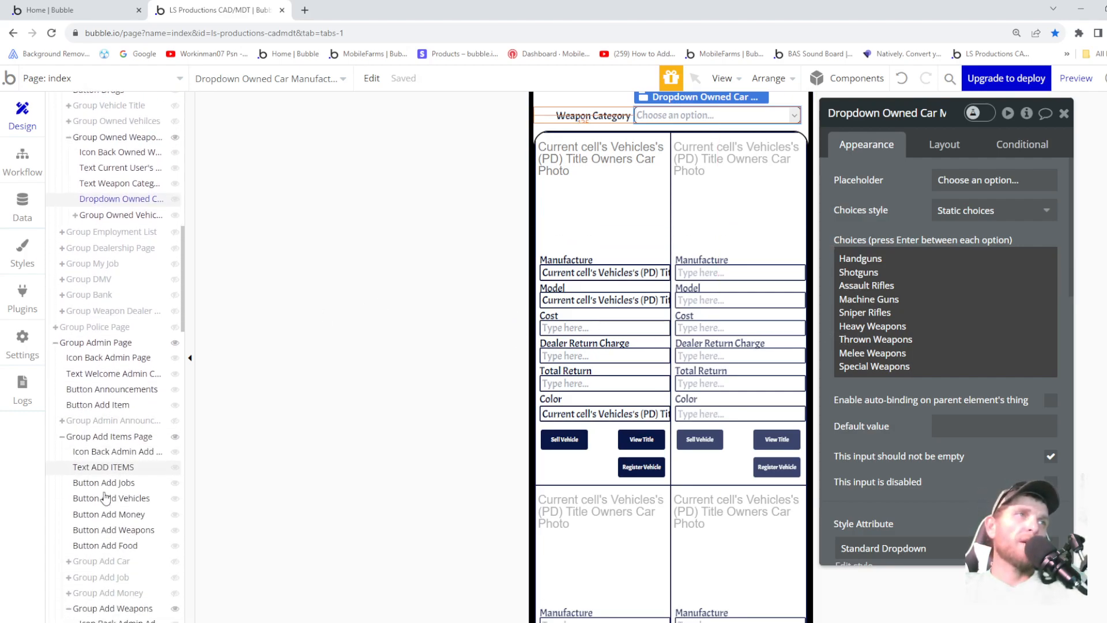
{"action": "scroll", "coordinate": [127, 482], "scroll_direction": "down", "scroll_amount": 7}
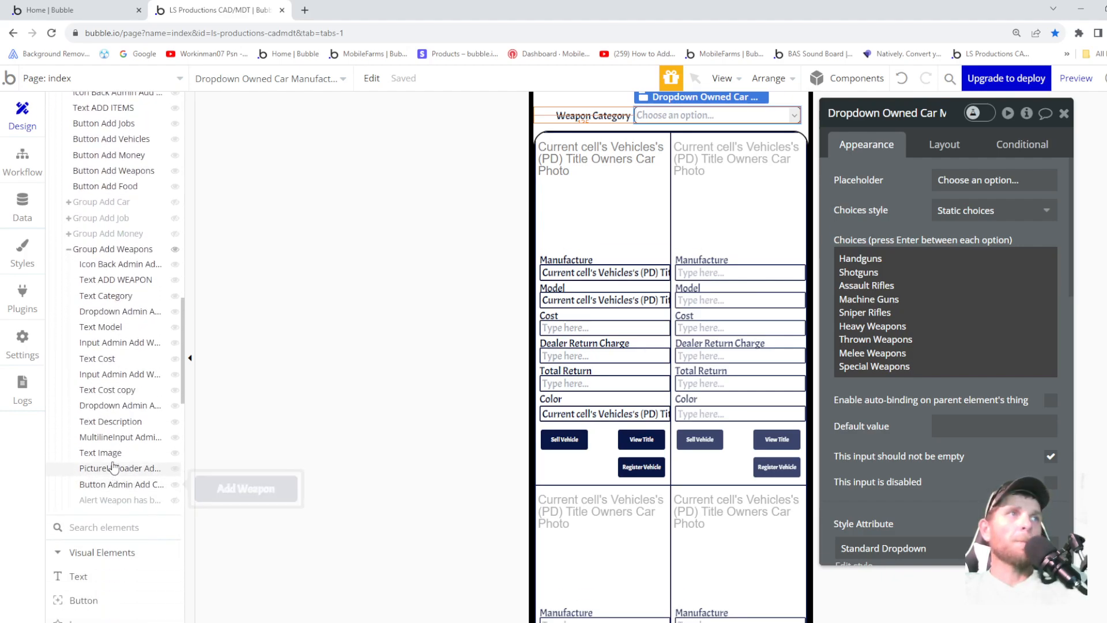
{"action": "left_click", "coordinate": [118, 411]}
{"action": "left_click", "coordinate": [118, 411]}
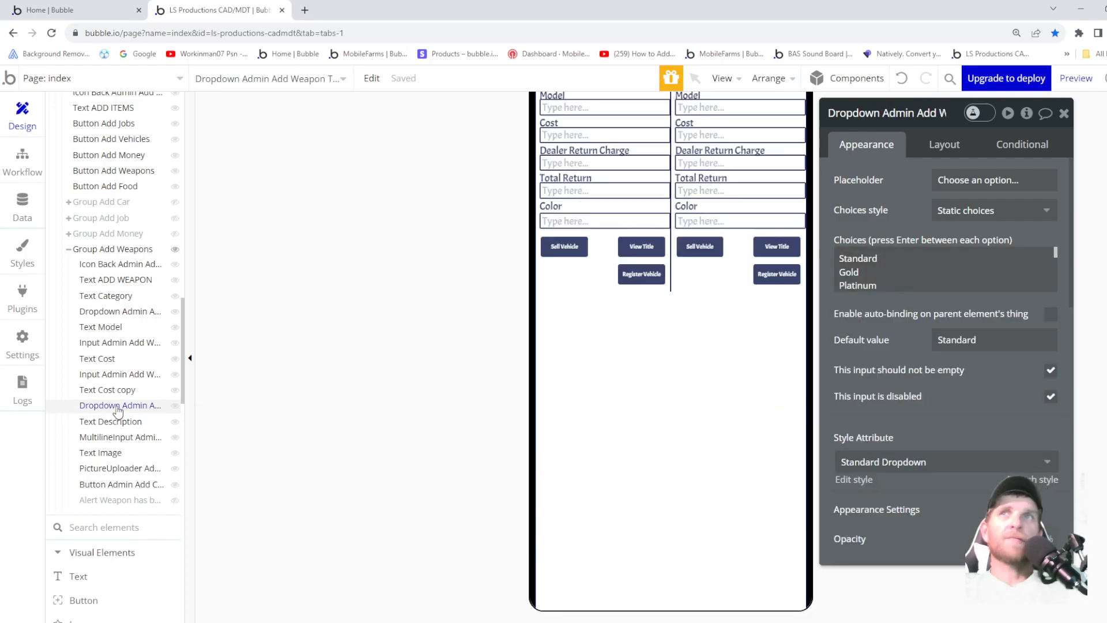
{"action": "scroll", "coordinate": [872, 265], "scroll_direction": "down", "scroll_amount": 3}
{"action": "scroll", "coordinate": [873, 264], "scroll_direction": "up", "scroll_amount": 3}
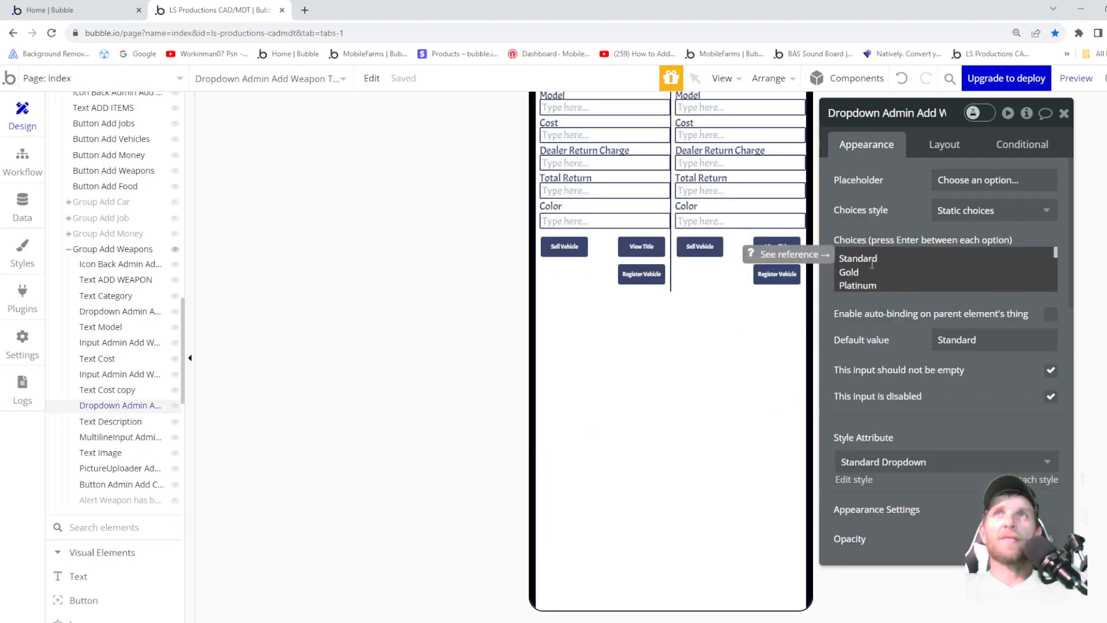
{"action": "left_click", "coordinate": [844, 260]}
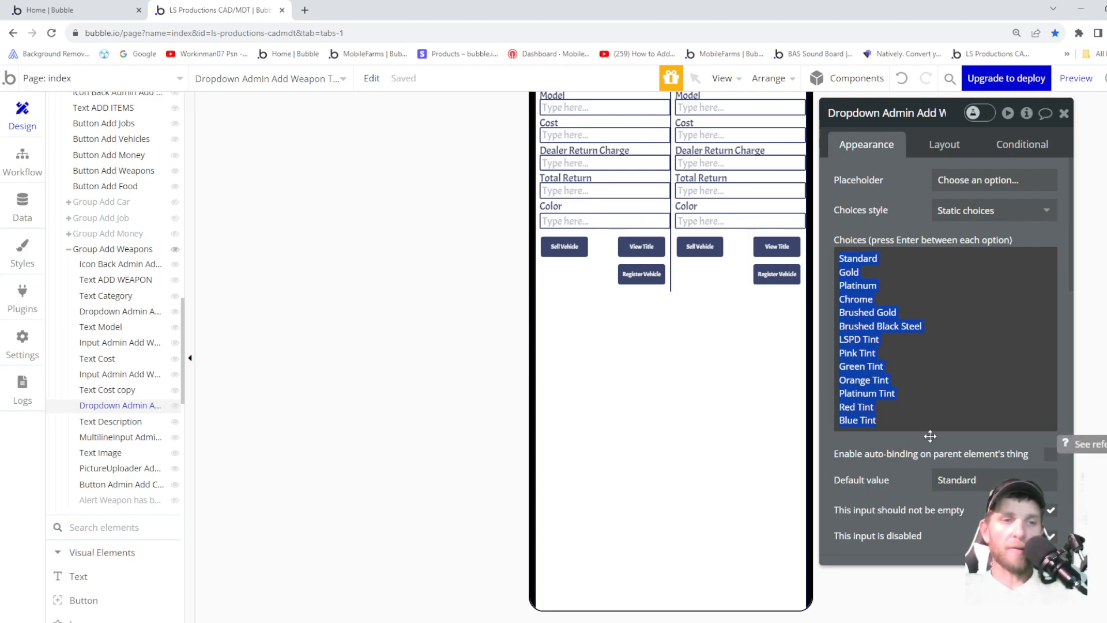
- Collapse Group Add Weapons in the element tree and select the group
{"action": "scroll", "coordinate": [86, 360], "scroll_direction": "up", "scroll_amount": 1}
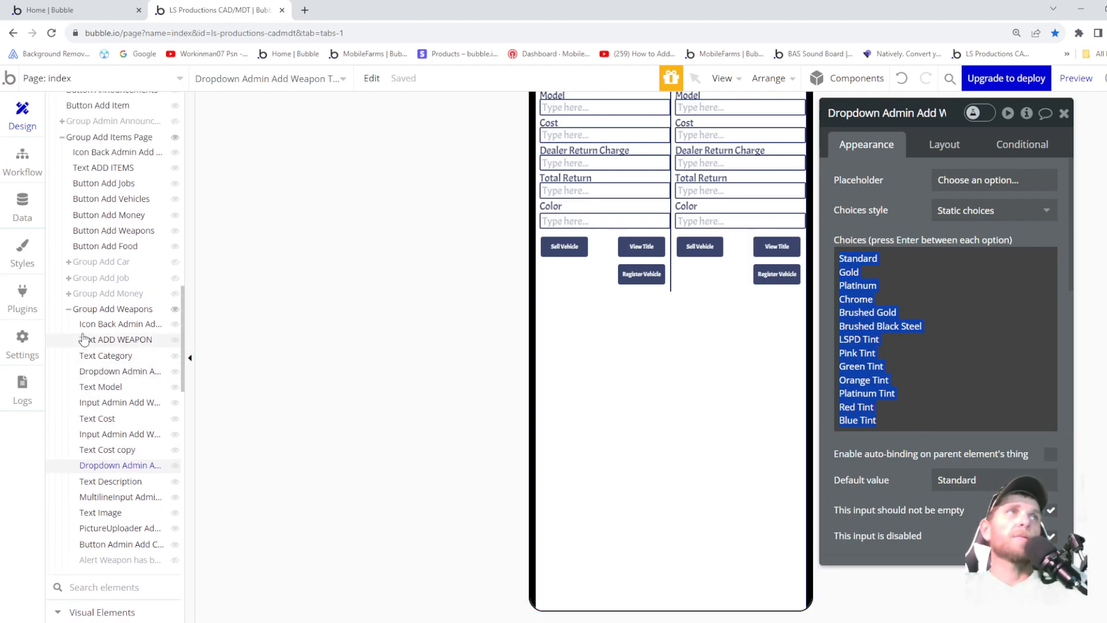
{"action": "left_click", "coordinate": [76, 312]}
{"action": "left_click", "coordinate": [95, 311]}
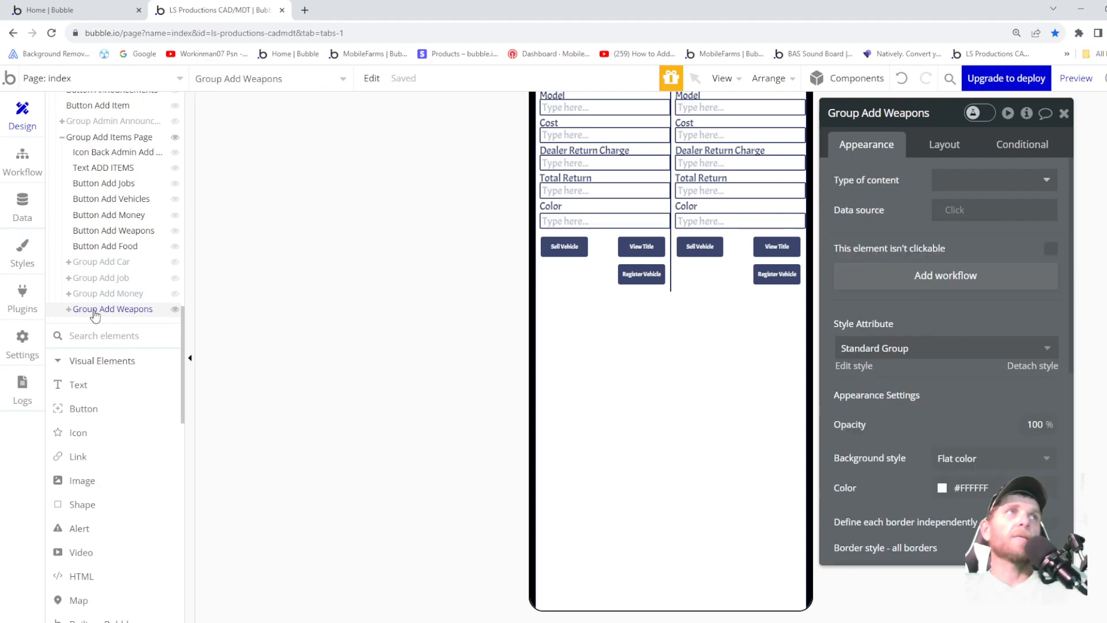
- Collapse and hide the Add Items page group and the Admin Page group in the element tree
{"action": "scroll", "coordinate": [87, 300], "scroll_direction": "up", "scroll_amount": 2}
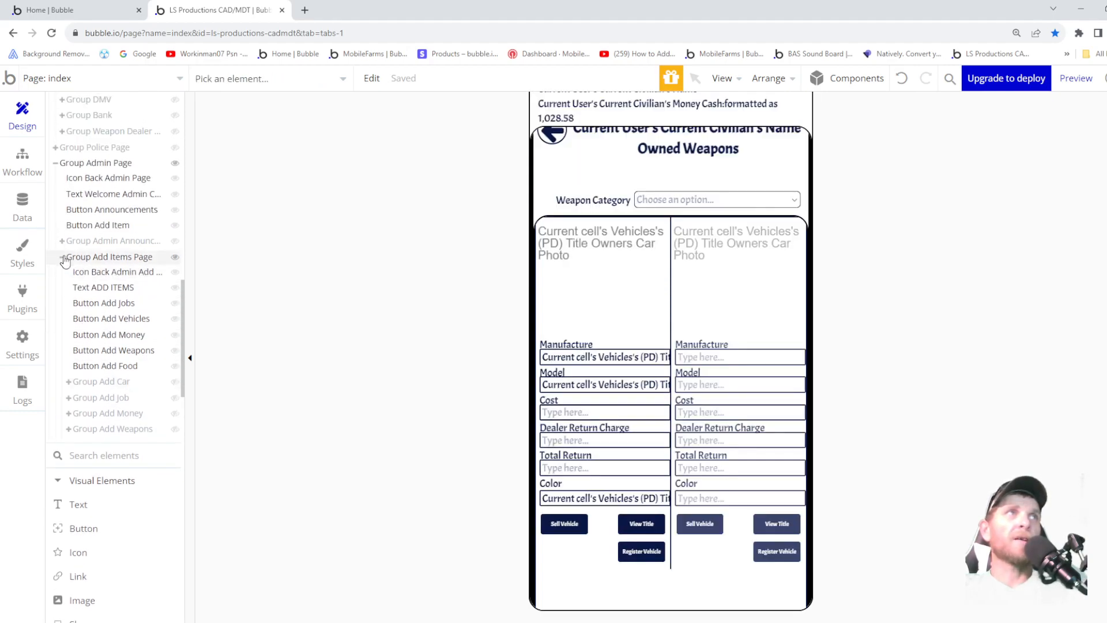
{"action": "left_click", "coordinate": [62, 257]}
{"action": "left_click", "coordinate": [174, 259]}
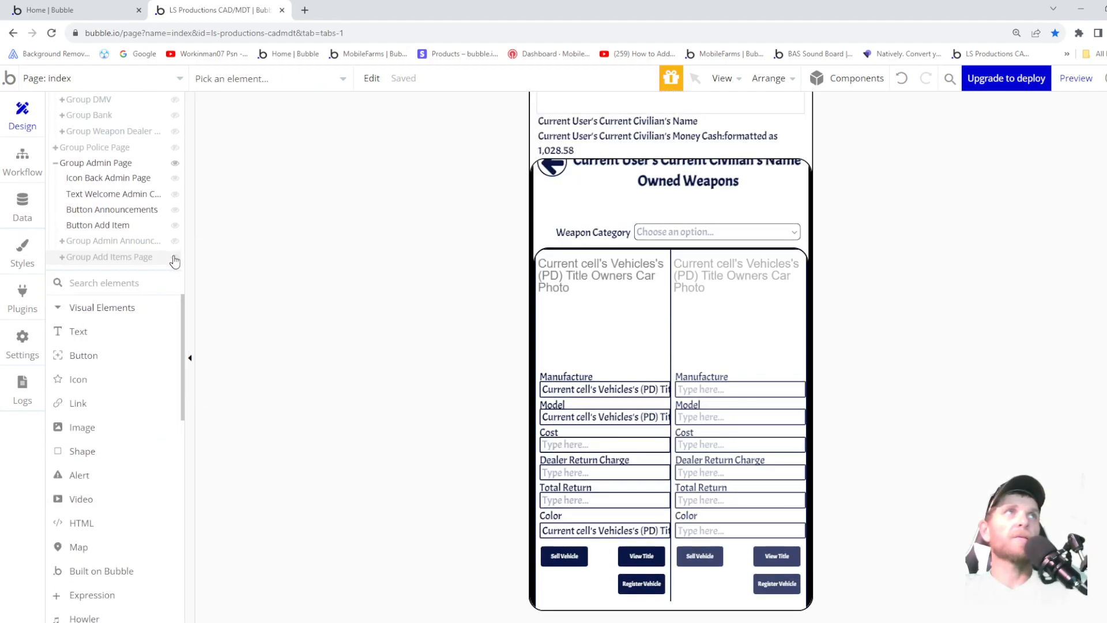
{"action": "left_click", "coordinate": [174, 163]}
{"action": "left_click", "coordinate": [56, 164]}
{"action": "scroll", "coordinate": [104, 231], "scroll_direction": "up", "scroll_amount": 5}
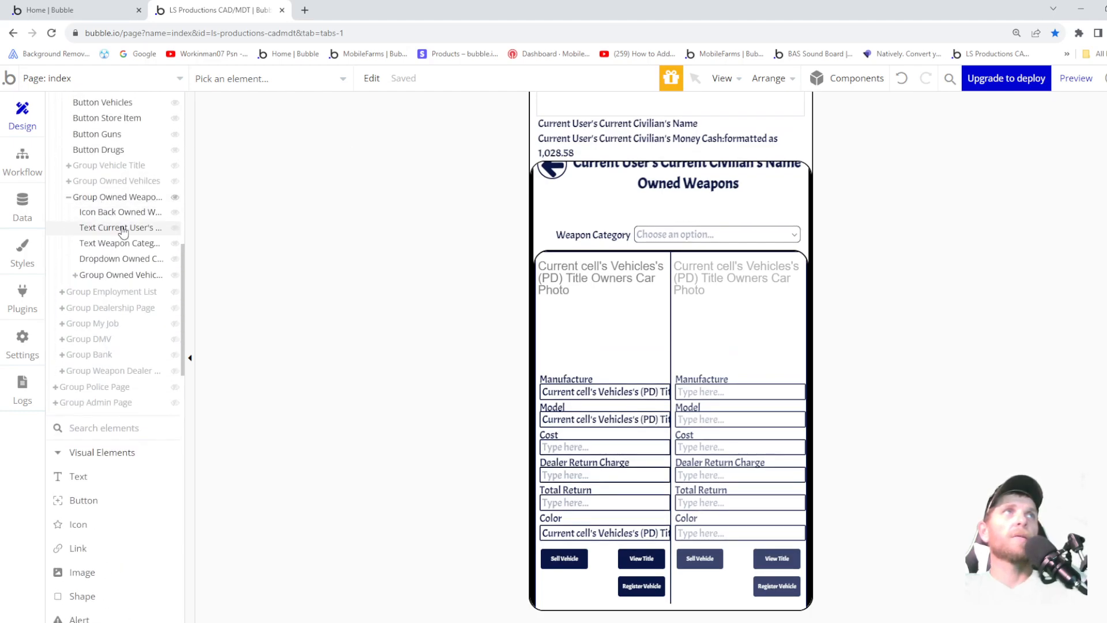
- Relabel the Manufacture text in Group Owned Weapons as Description and delete the manufacturer input beneath it
{"action": "left_click", "coordinate": [117, 256]}
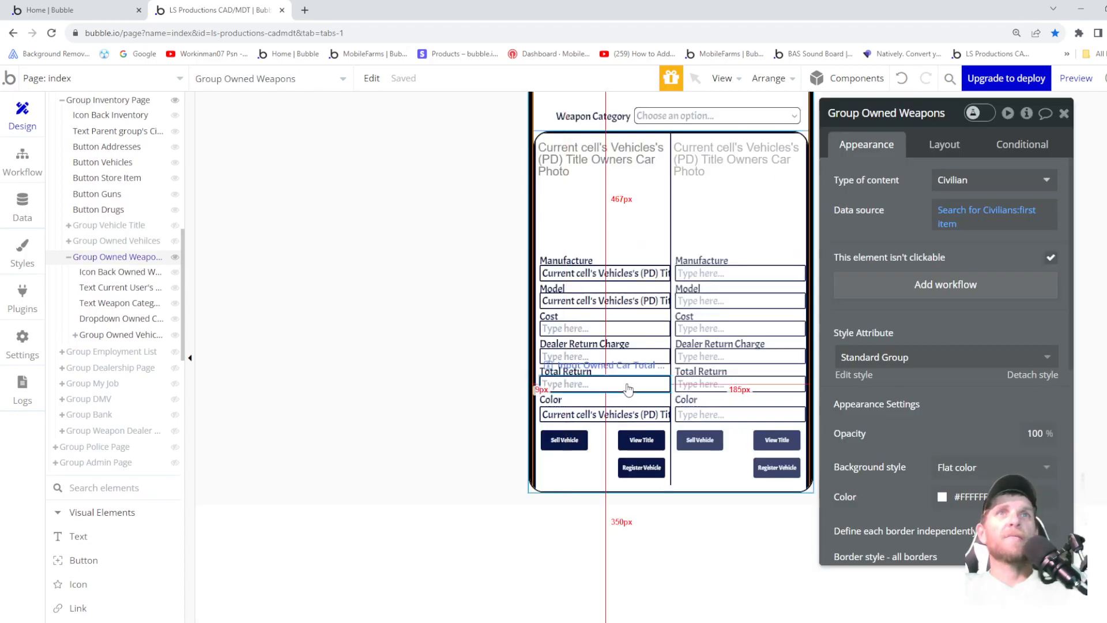
{"action": "scroll", "coordinate": [587, 370], "scroll_direction": "up", "scroll_amount": 1}
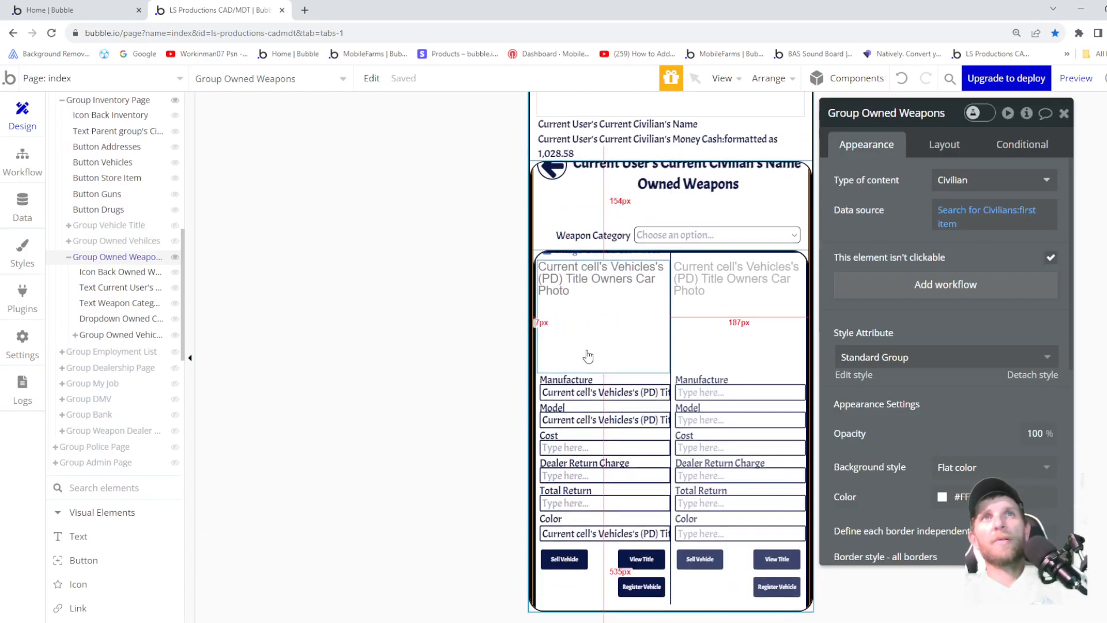
{"action": "left_click", "coordinate": [566, 378]}
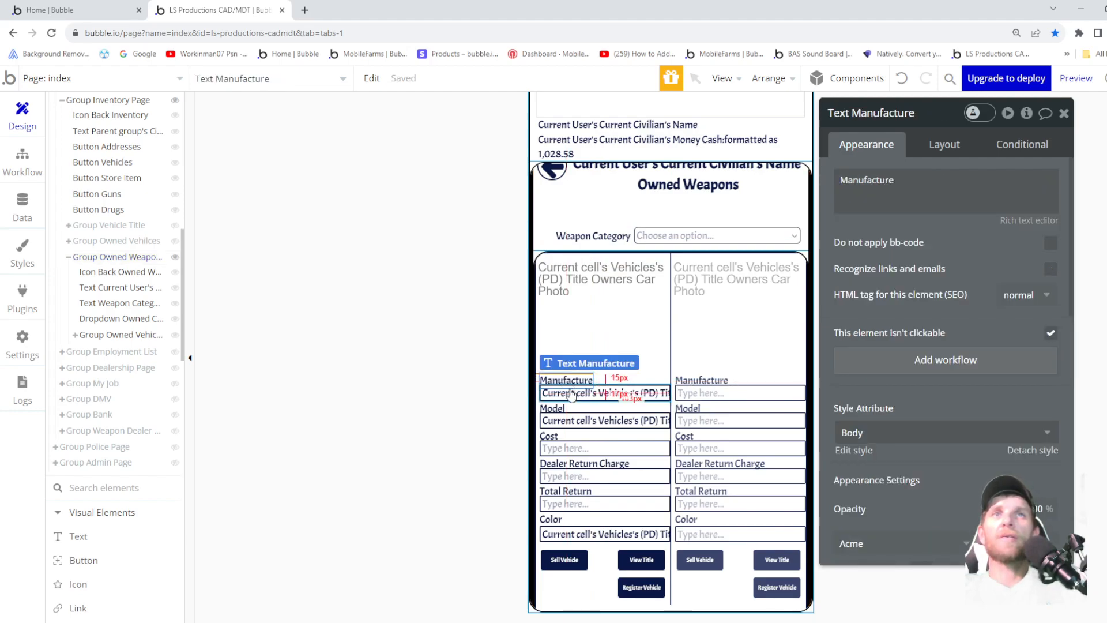
{"action": "triple_click", "coordinate": [909, 203]}
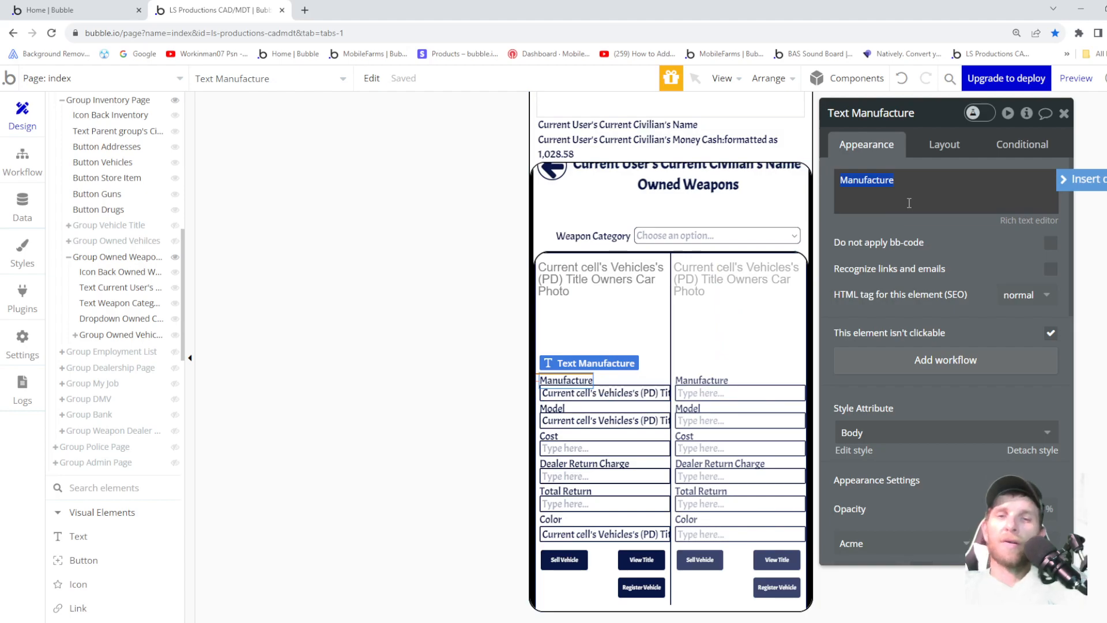
{"action": "key", "text": "BackSpace"}
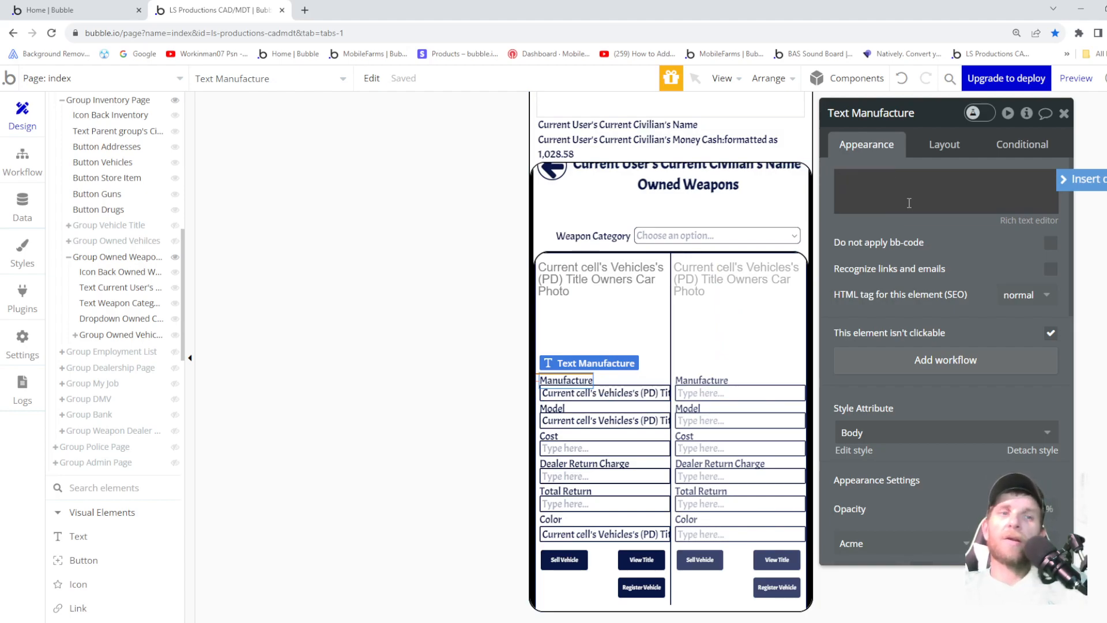
{"action": "type", "text": "De"}
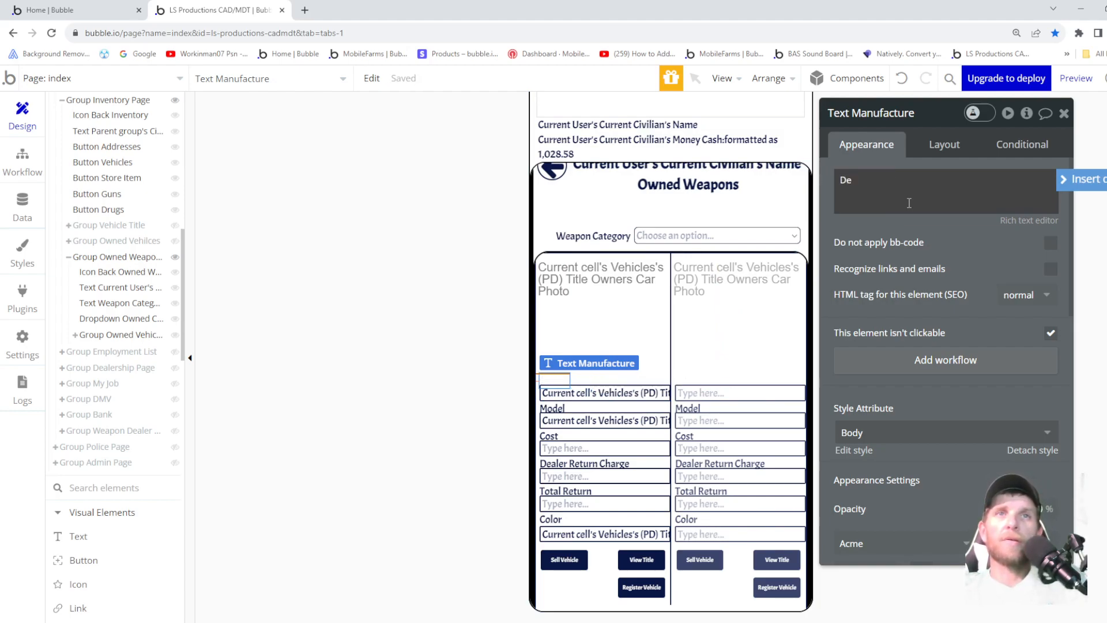
{"action": "type", "text": "scriptop"}
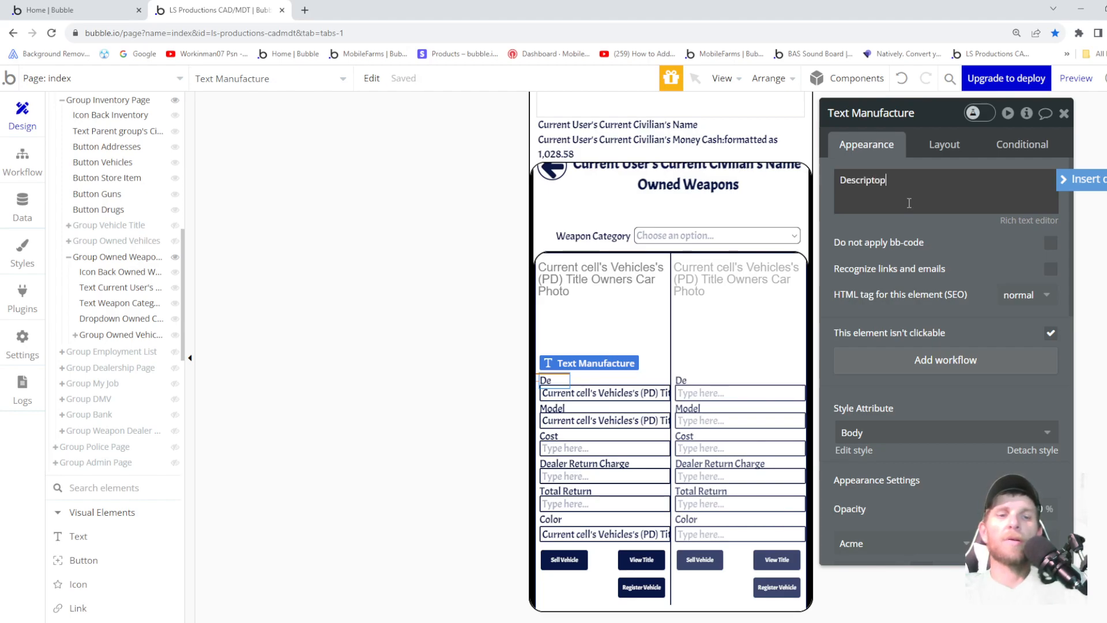
{"action": "type", "text": "n"}
{"action": "key", "text": "Return"}
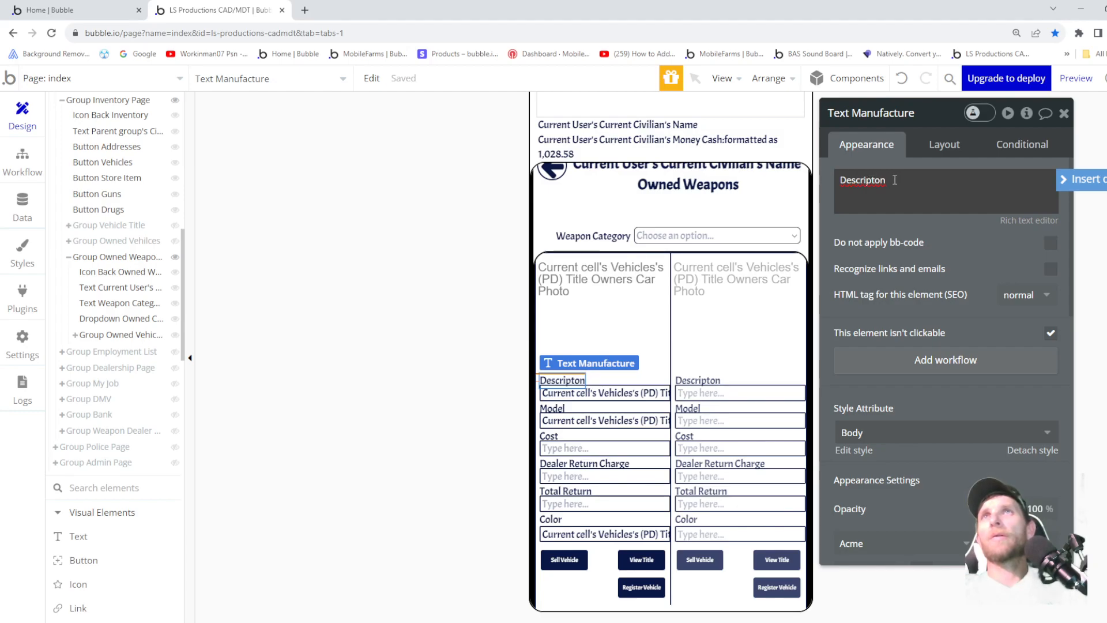
{"action": "right_click", "coordinate": [873, 180]}
{"action": "left_click", "coordinate": [884, 181]}
{"action": "left_click_drag", "start_coordinate": [894, 180], "coordinate": [824, 179]}
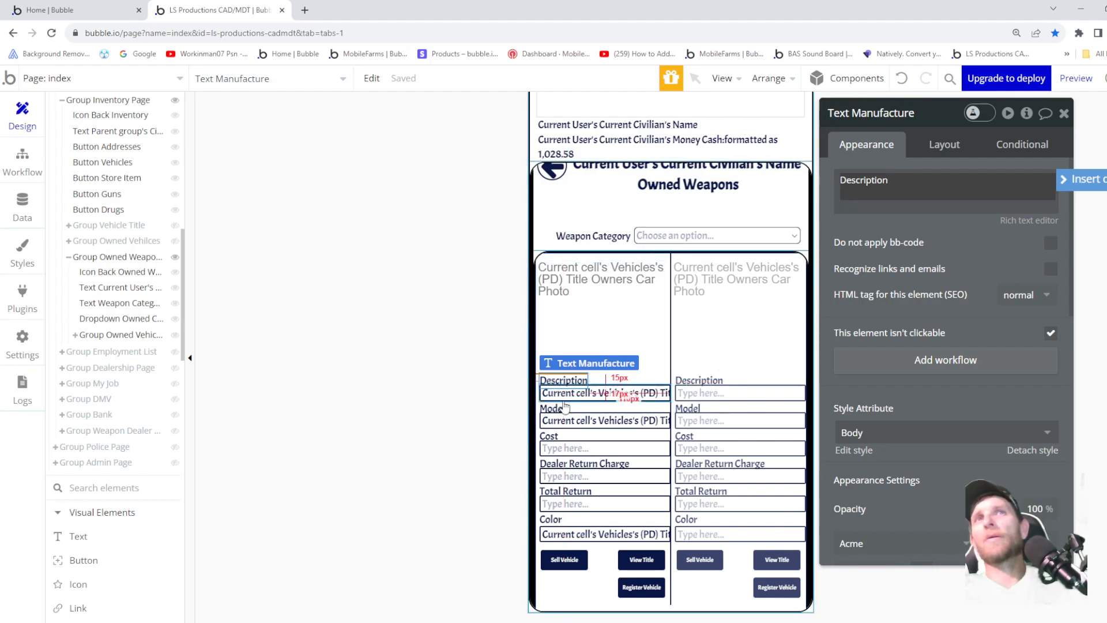
{"action": "left_click", "coordinate": [604, 392]}
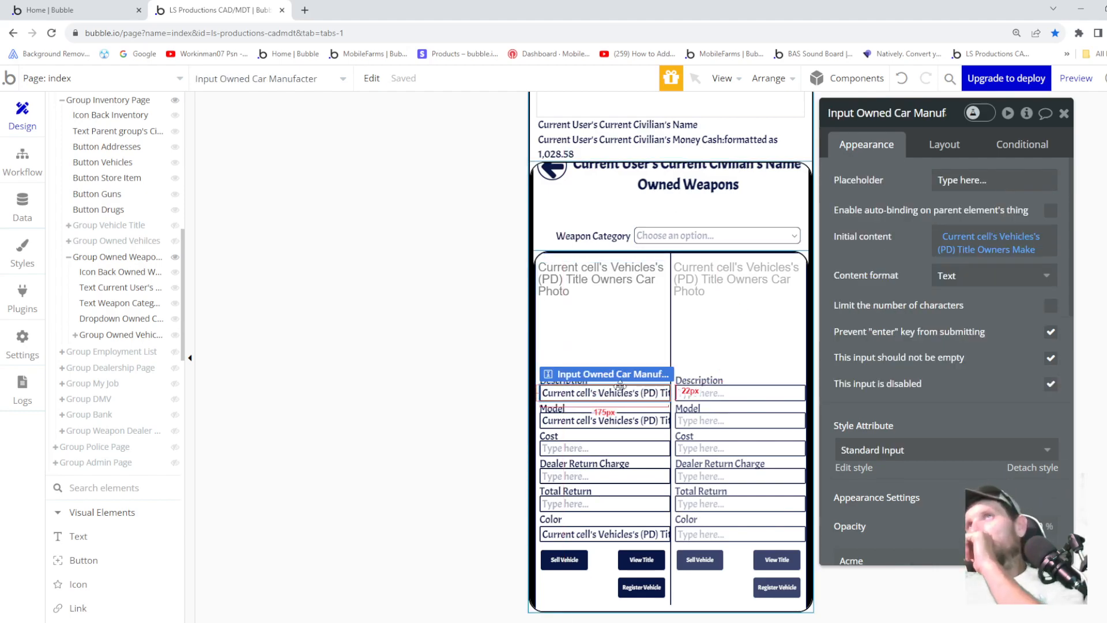
{"action": "key", "text": "Delete"}
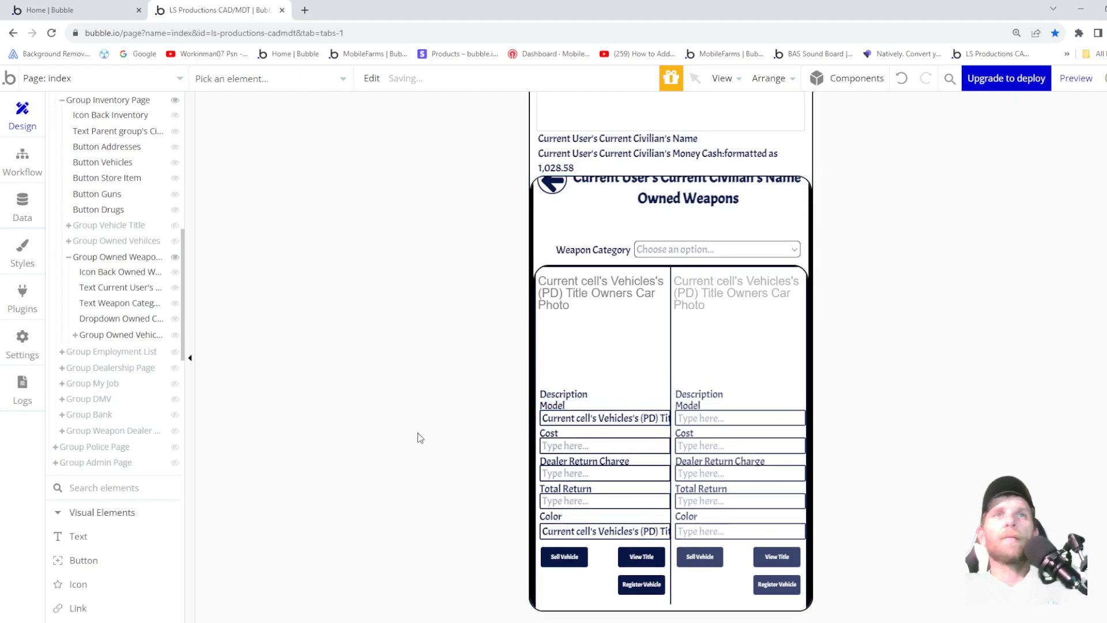
- Rename the nested vehicle inventory group inside Group Owned Weapons as Group Owned Weapon Inventory
{"action": "mouse_move", "coordinate": [174, 361]}
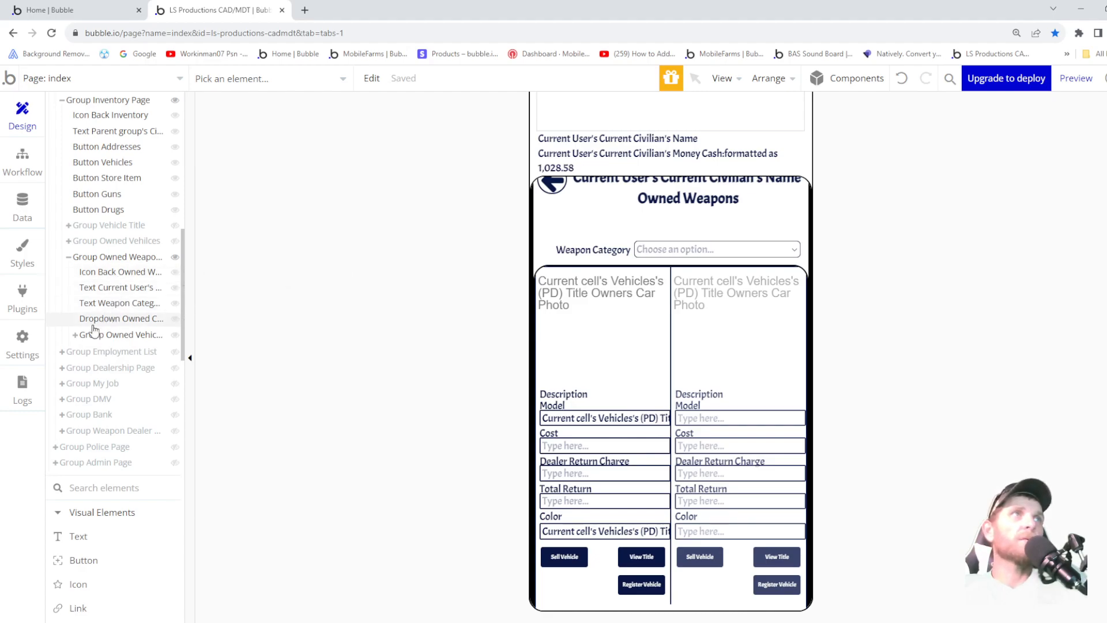
{"action": "left_click", "coordinate": [73, 336]}
{"action": "left_click", "coordinate": [114, 340]}
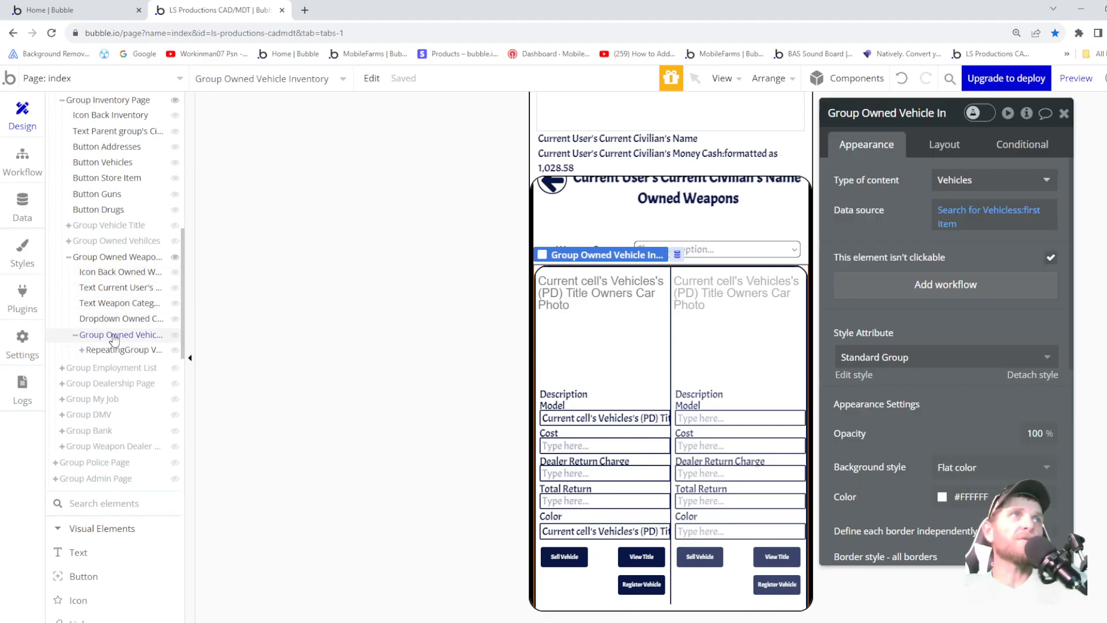
{"action": "left_click", "coordinate": [902, 112]}
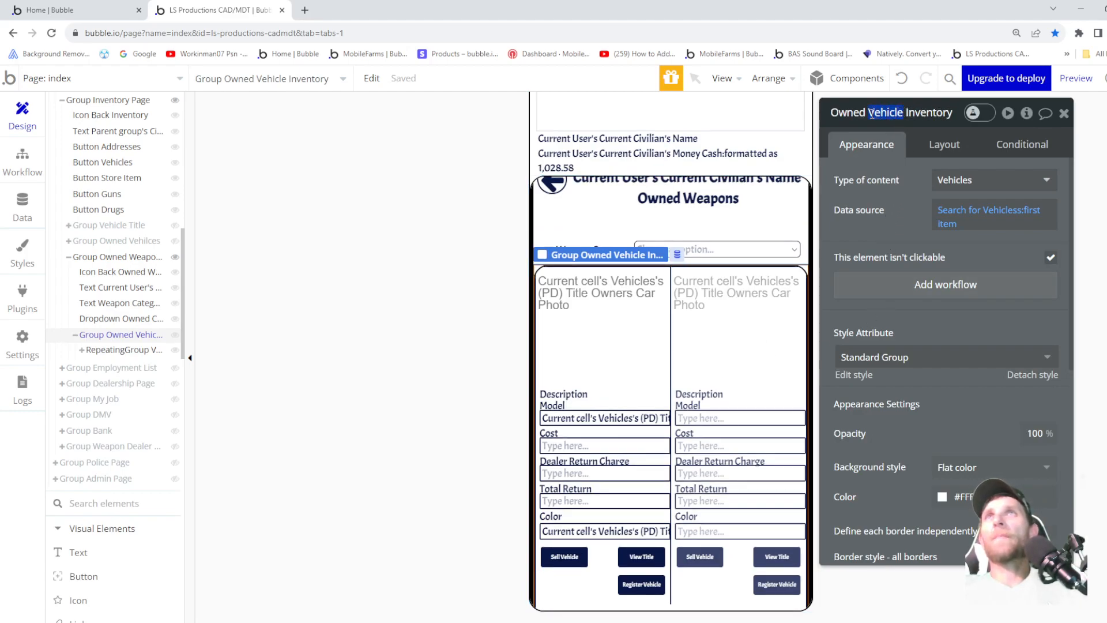
{"action": "type", "text": "Weapon"}
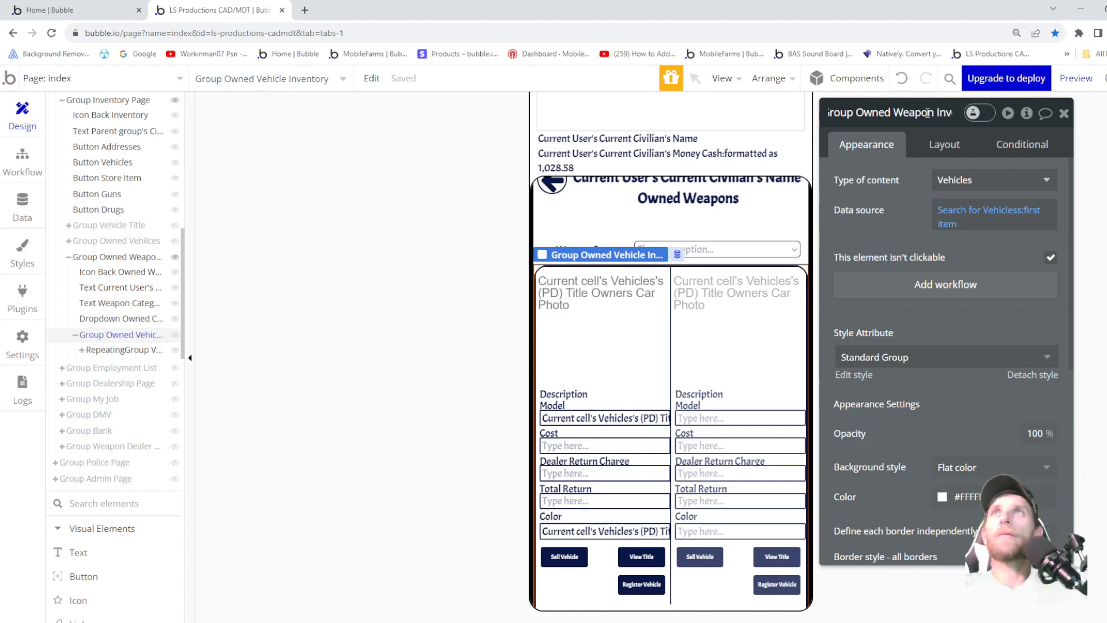
{"action": "key", "text": "Return"}
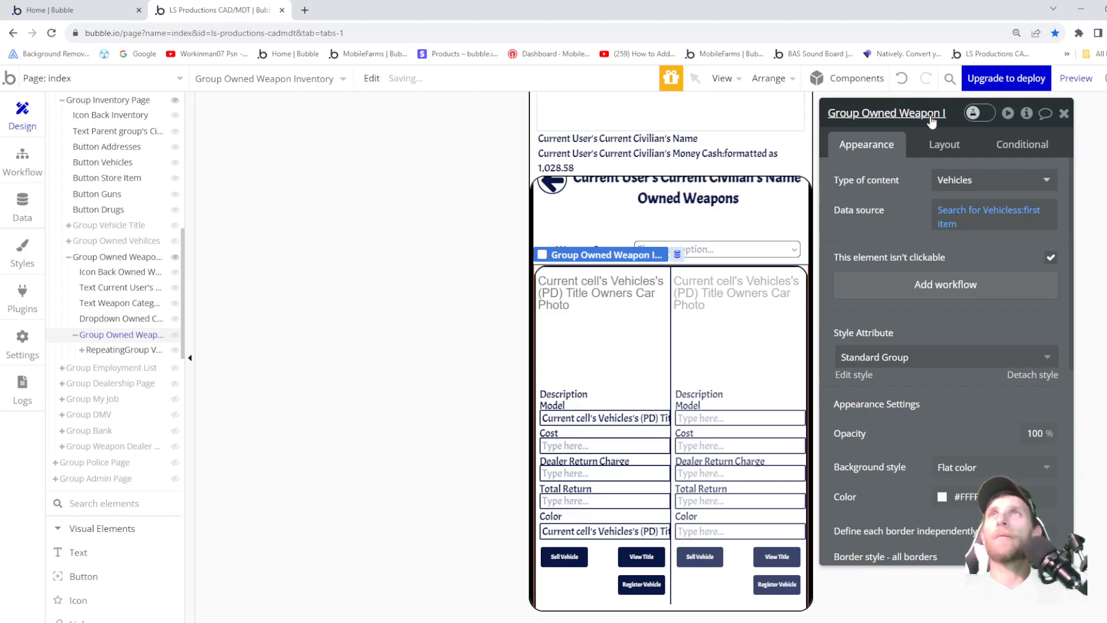
{"action": "left_click", "coordinate": [958, 183]}
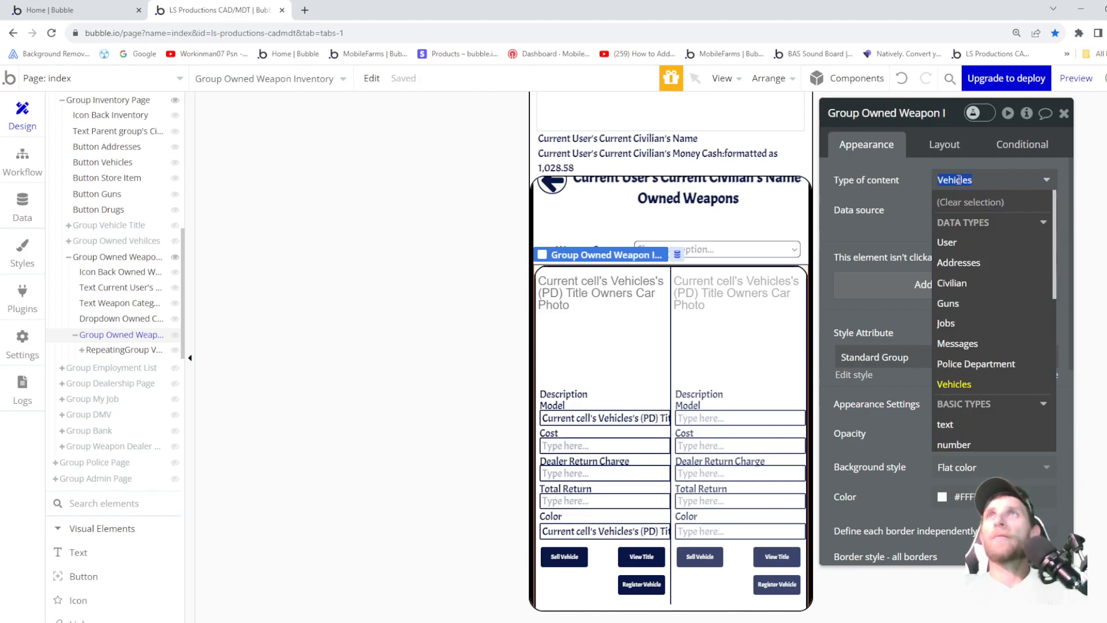
{"action": "left_click", "coordinate": [968, 305]}
{"action": "left_click", "coordinate": [950, 183]}
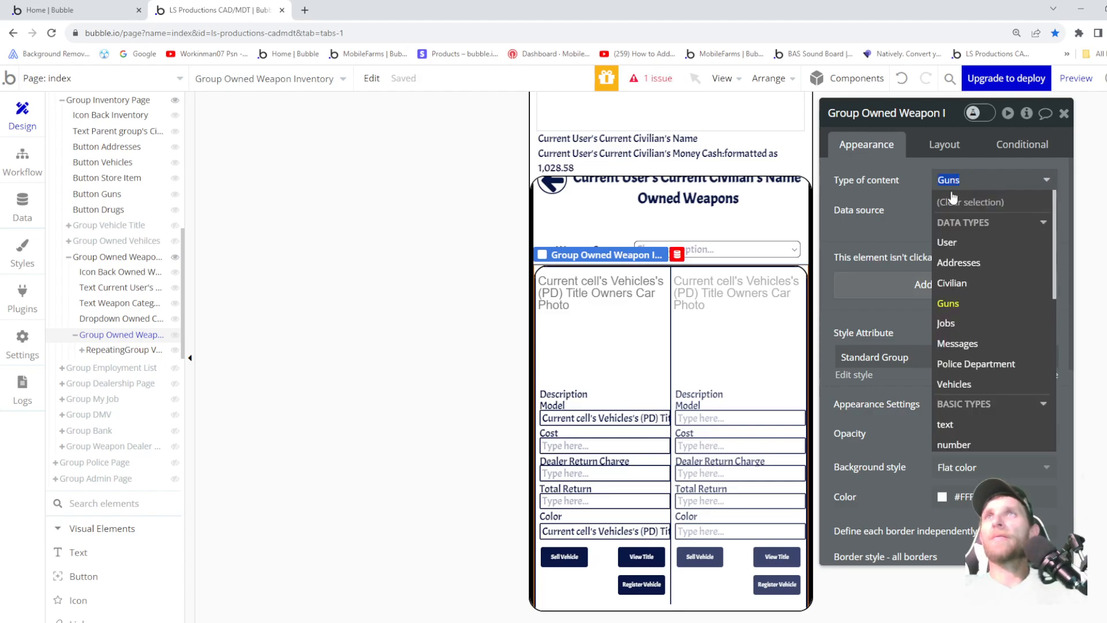
{"action": "left_click", "coordinate": [954, 384]}
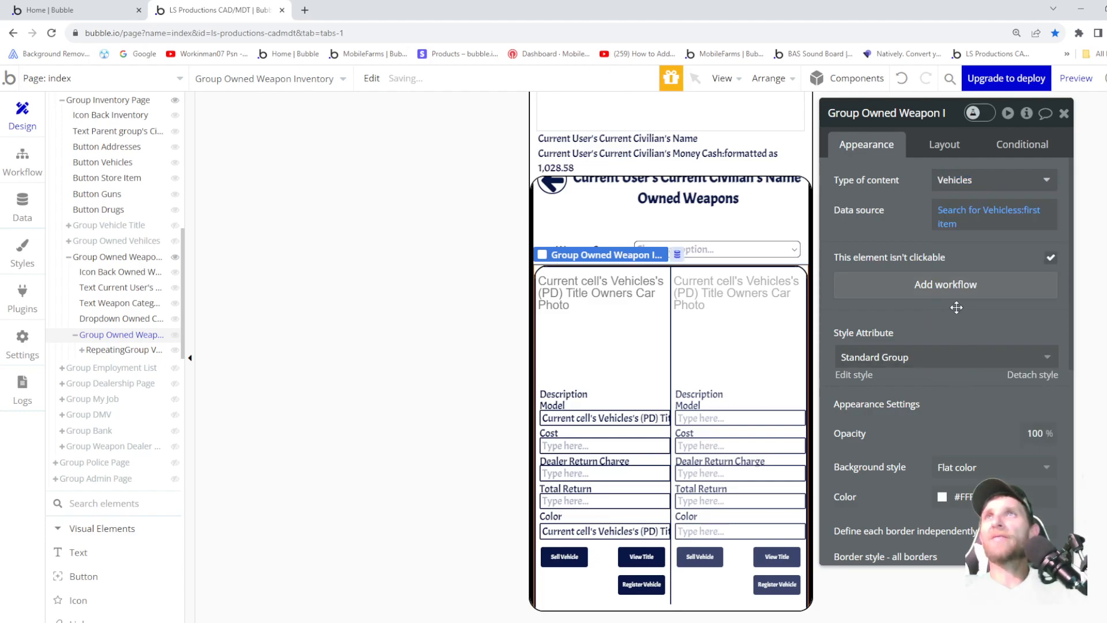
{"action": "left_click", "coordinate": [960, 213]}
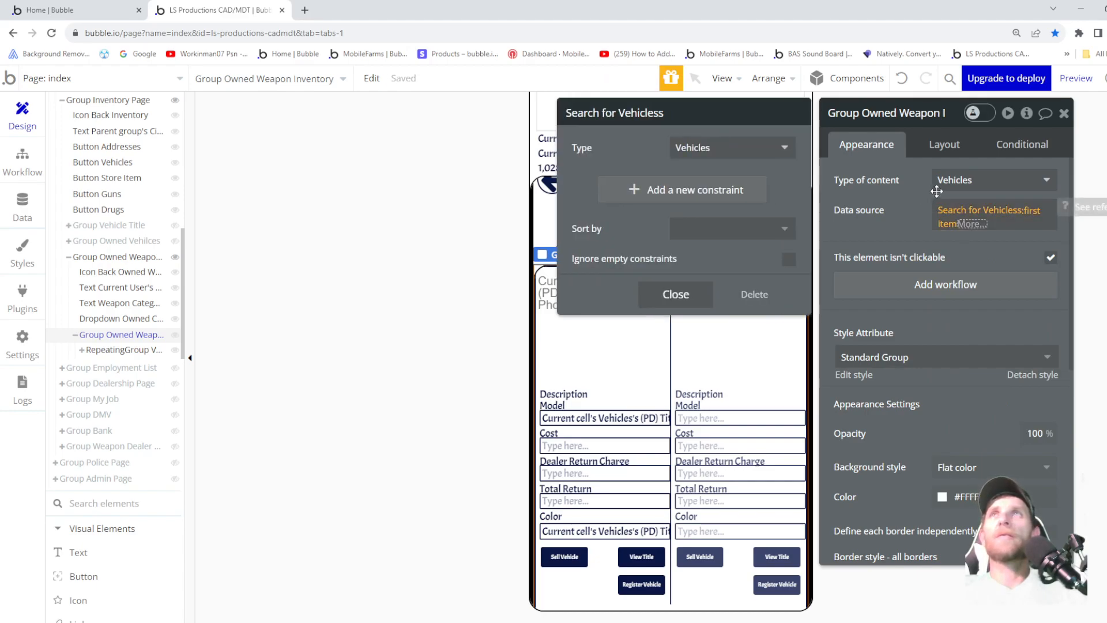
- Set Group Owned Weapon Inventory's type of content to Guns and its data source search type to Guns
{"action": "left_click", "coordinate": [936, 192]}
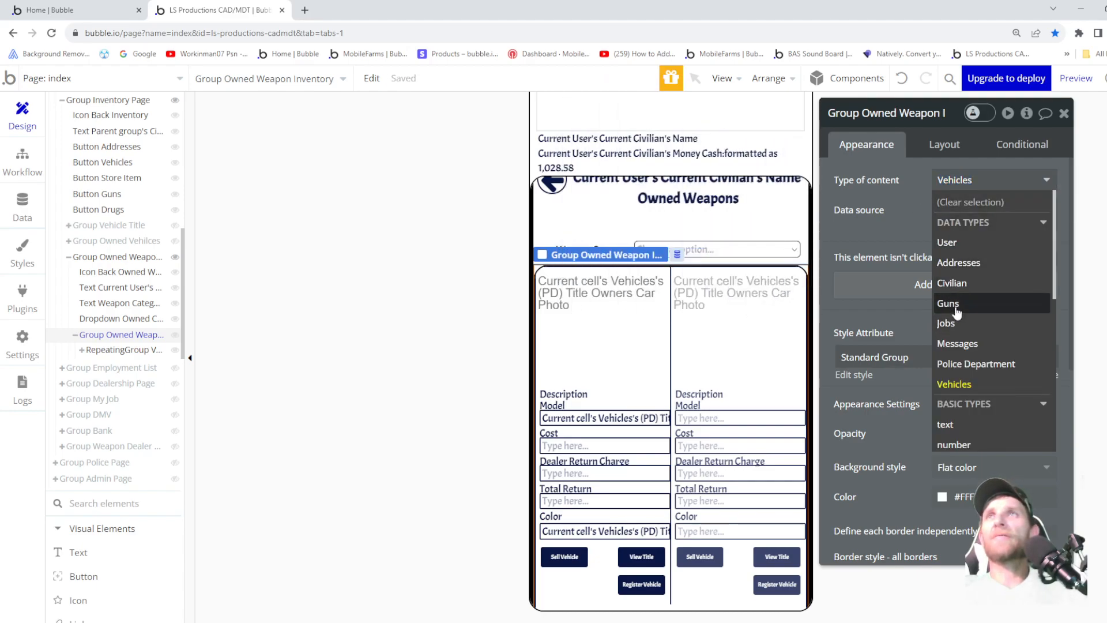
{"action": "left_click", "coordinate": [958, 312]}
{"action": "left_click", "coordinate": [970, 219]}
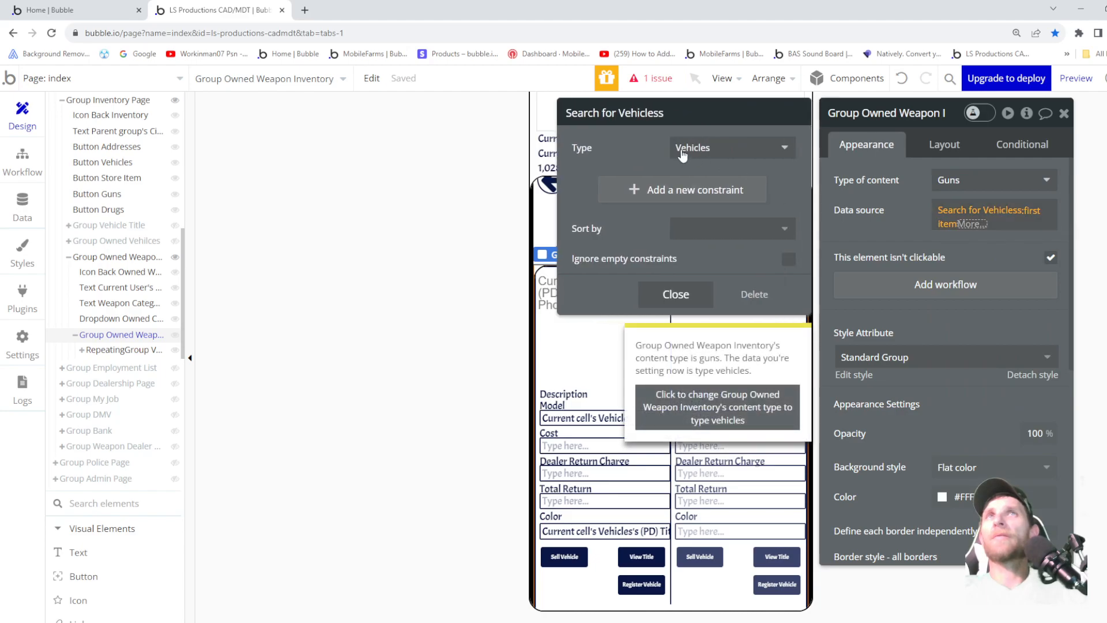
{"action": "left_click", "coordinate": [683, 152]}
{"action": "left_click", "coordinate": [691, 247]}
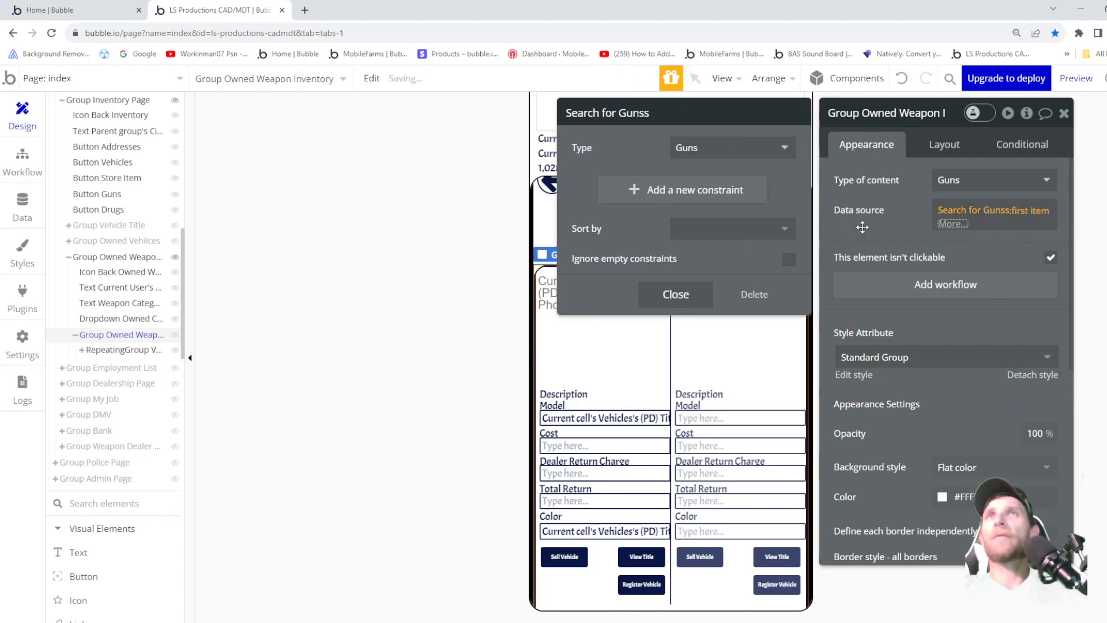
{"action": "left_click", "coordinate": [863, 226]}
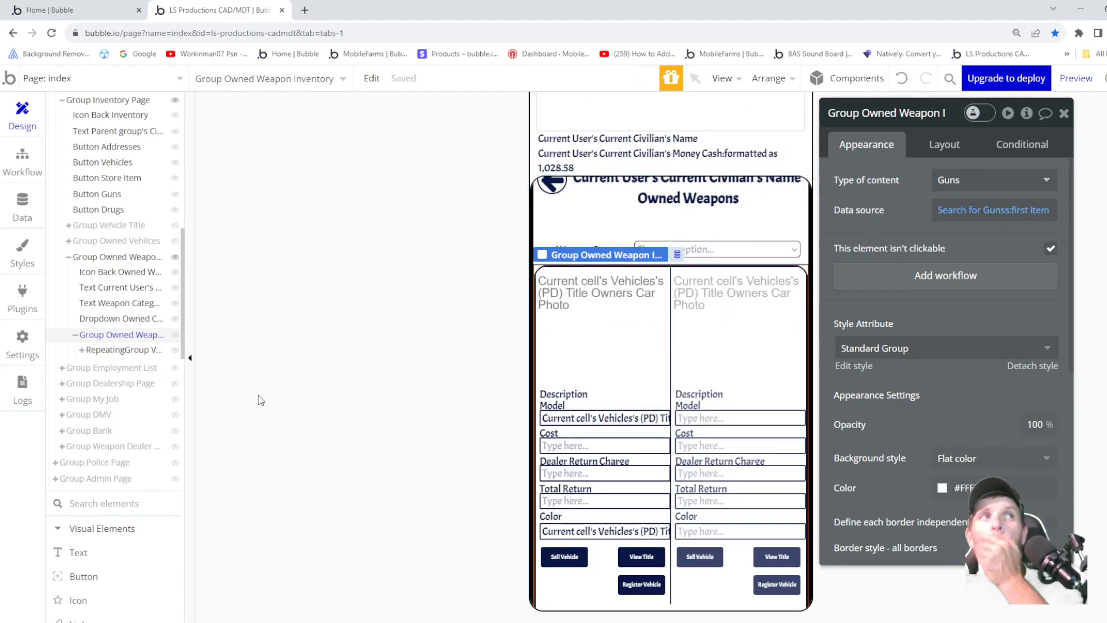
- Delete the (PD) Title Owners Make and (PD) Title Owners Model constraints from the nested repeating group's data source search
{"action": "left_click", "coordinate": [115, 350]}
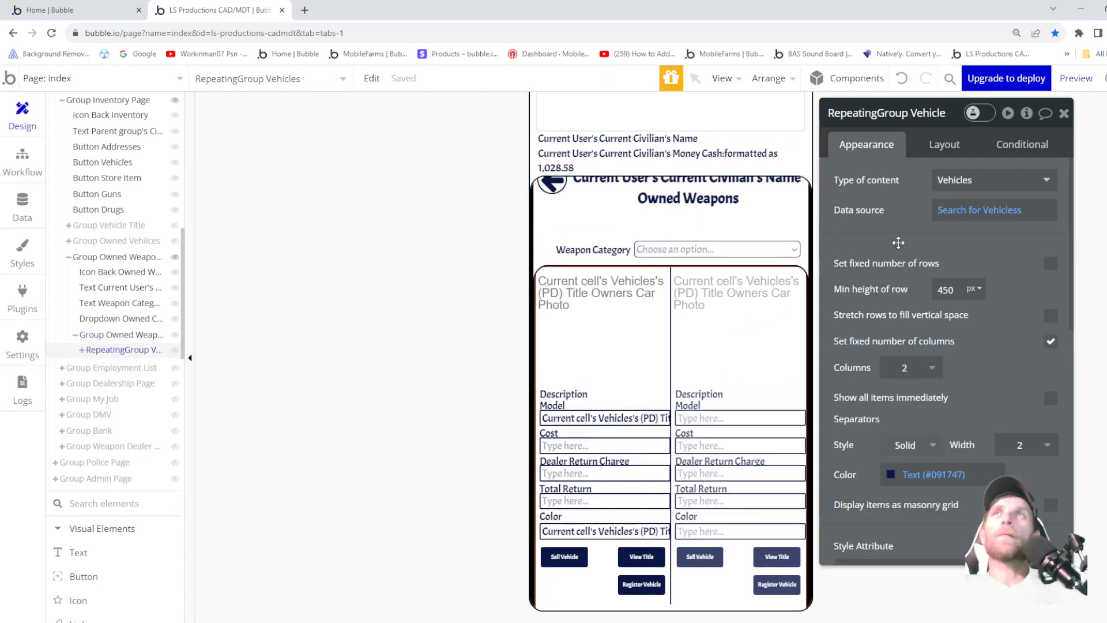
{"action": "left_click", "coordinate": [957, 210]}
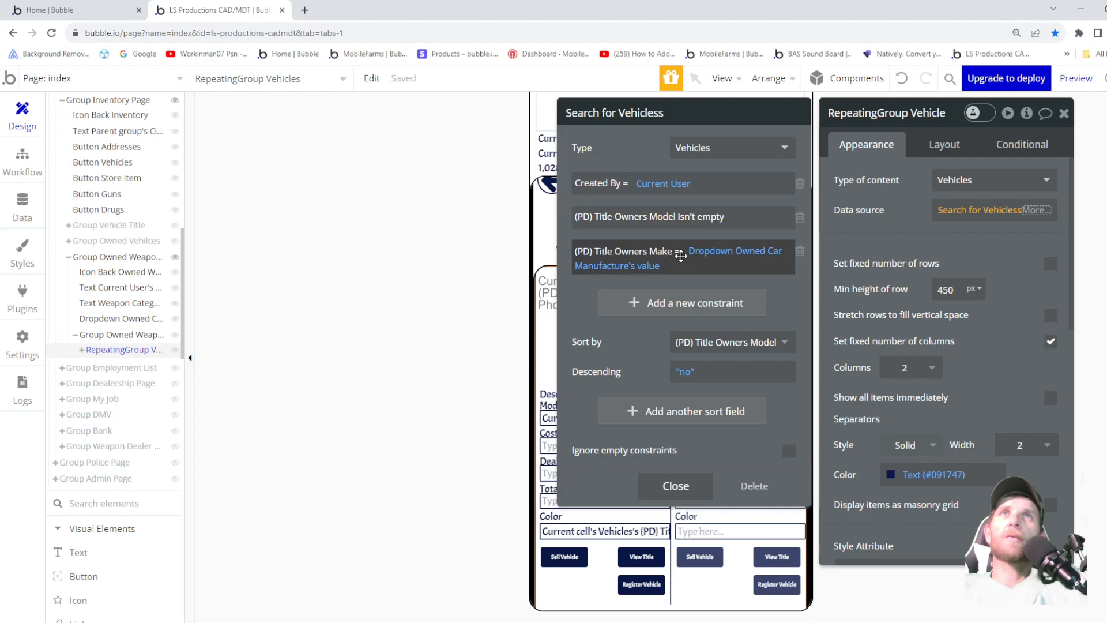
{"action": "left_click", "coordinate": [800, 253]}
{"action": "left_click", "coordinate": [801, 218]}
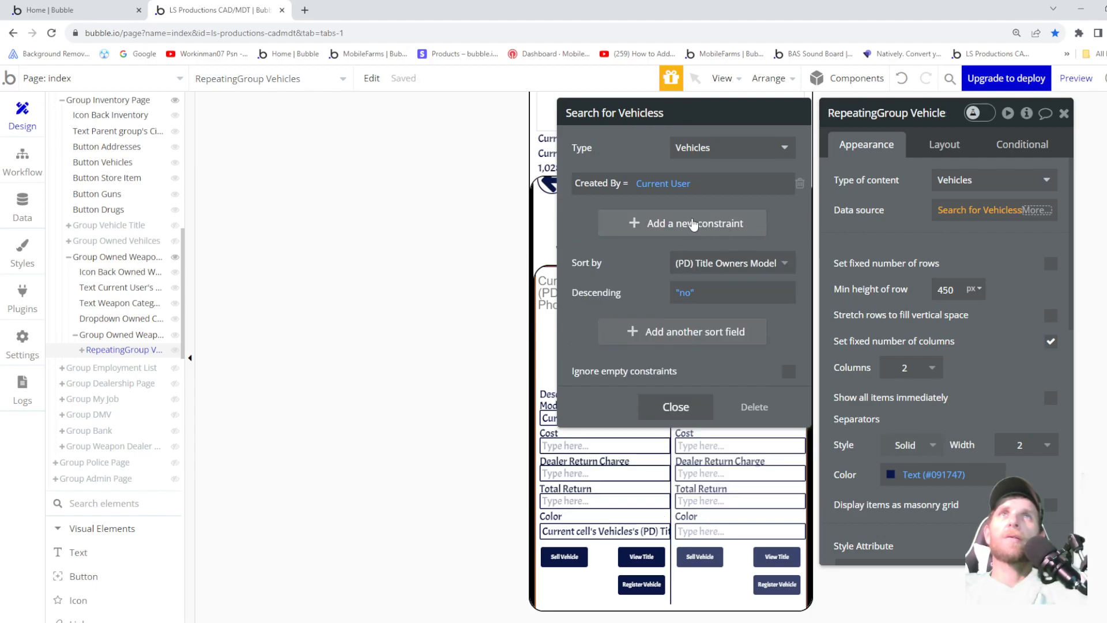
- Set the nested repeating group's data source search type and its type of content to Guns
{"action": "left_click", "coordinate": [692, 219]}
{"action": "left_click", "coordinate": [599, 223]}
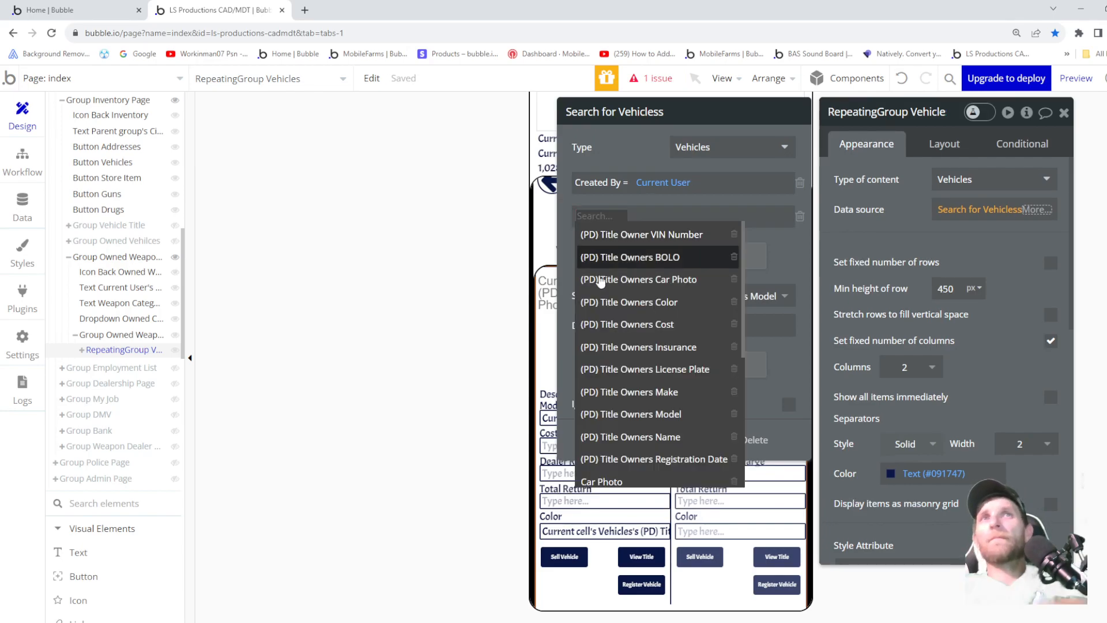
{"action": "left_click", "coordinate": [724, 147]}
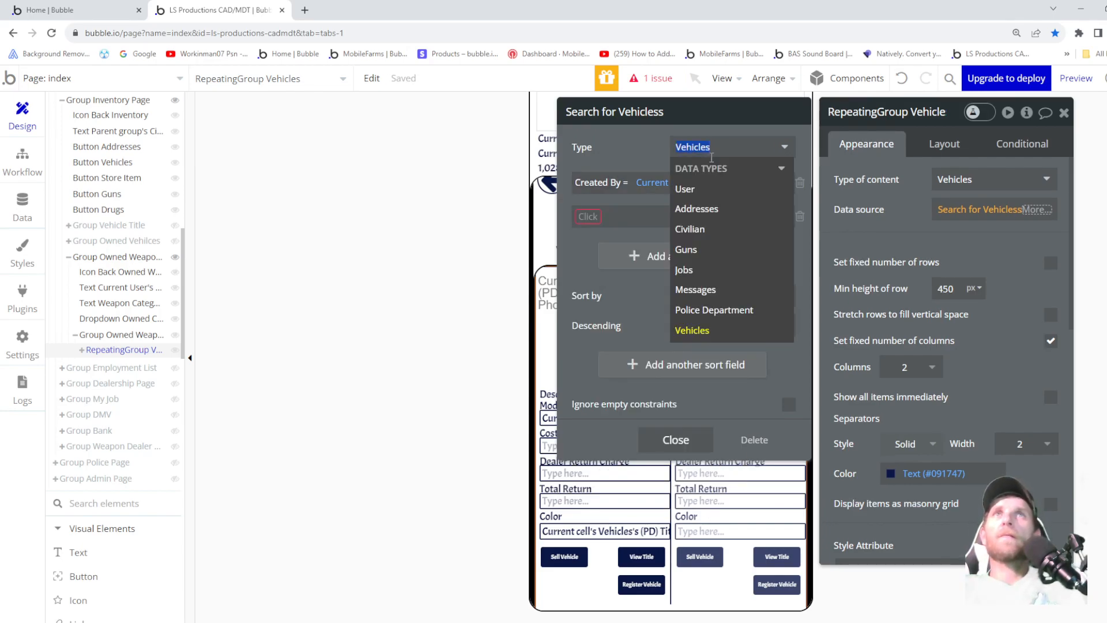
{"action": "left_click", "coordinate": [690, 249]}
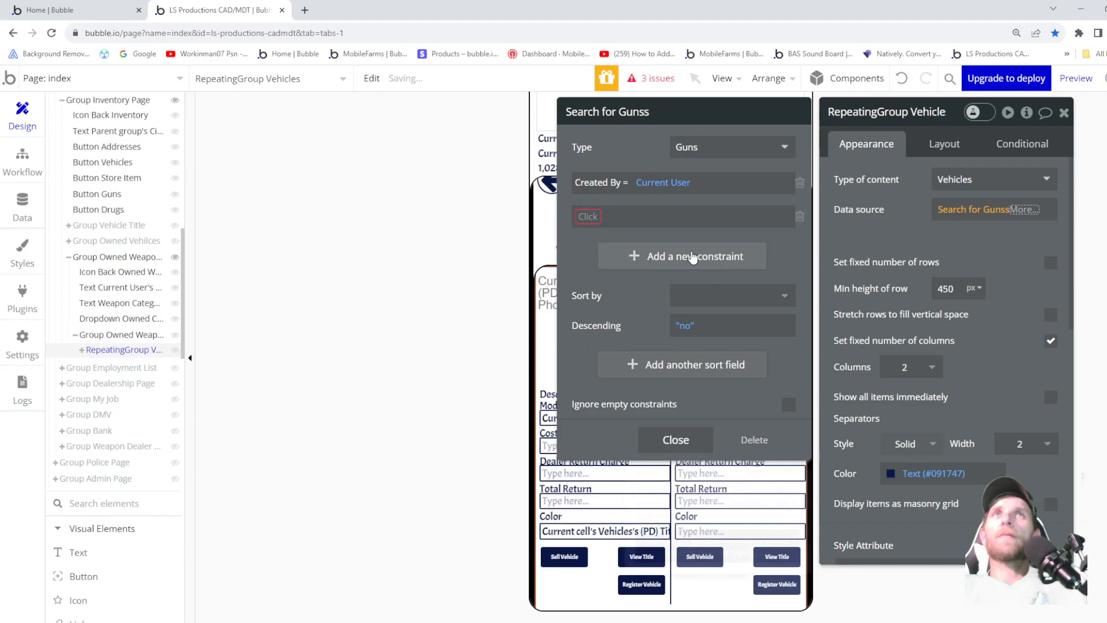
{"action": "left_click", "coordinate": [965, 190]}
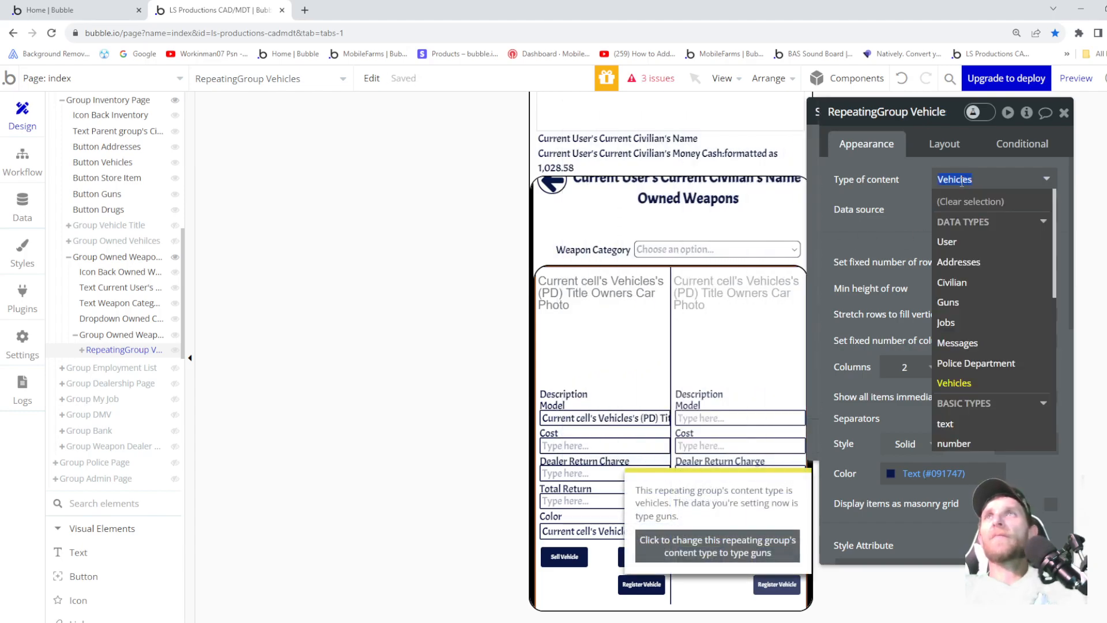
{"action": "left_click", "coordinate": [951, 299]}
{"action": "left_click", "coordinate": [949, 221]}
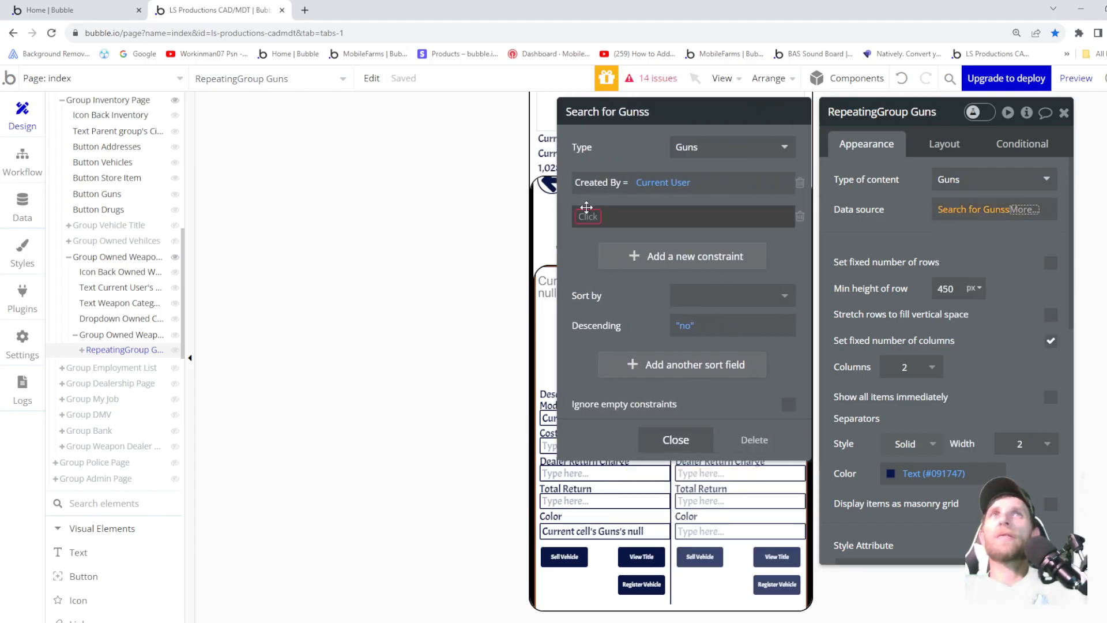
- Define the empty search constraint as Owner Name = Current User's Current Civilian's Name
{"action": "left_click", "coordinate": [585, 216]}
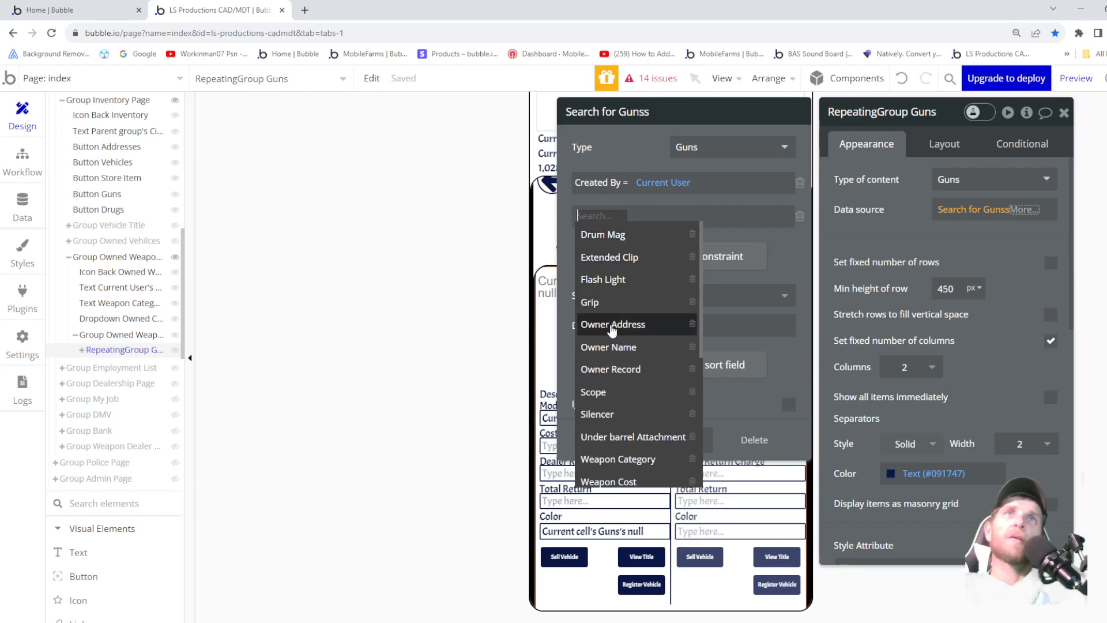
{"action": "left_click", "coordinate": [614, 347]}
{"action": "left_click", "coordinate": [655, 217]}
{"action": "left_click", "coordinate": [655, 237]}
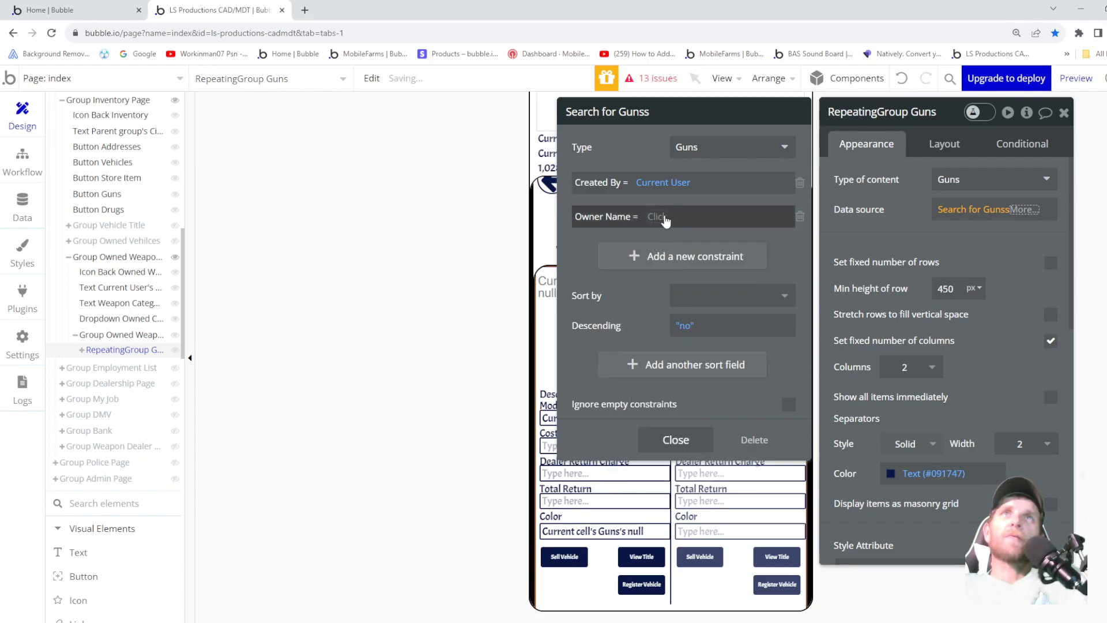
{"action": "left_click", "coordinate": [665, 218]}
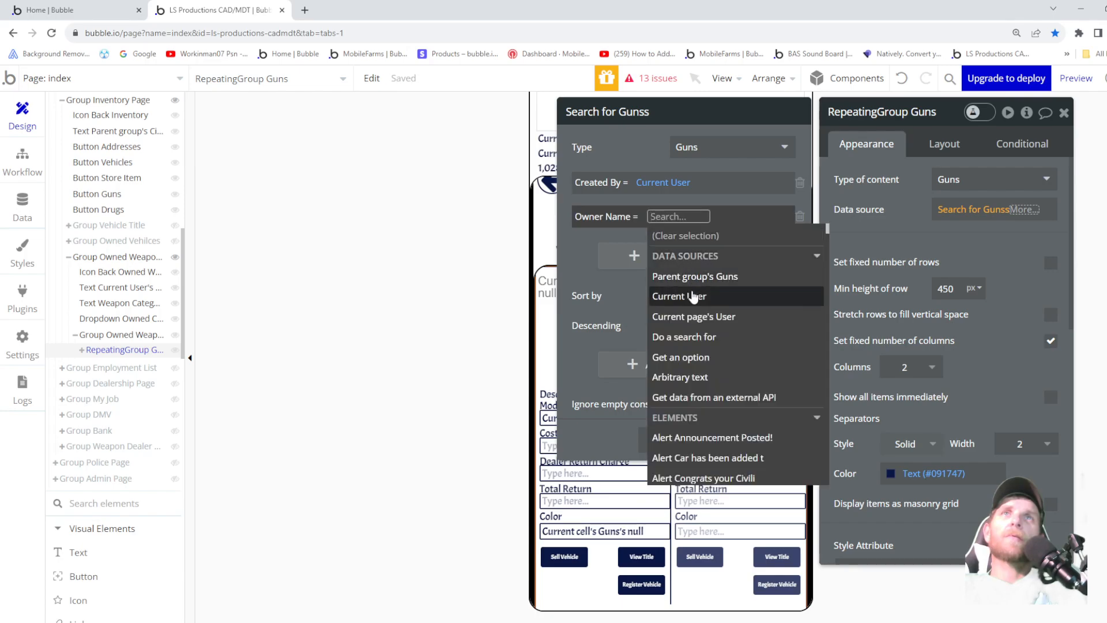
{"action": "left_click", "coordinate": [694, 297]}
{"action": "left_click", "coordinate": [750, 378]}
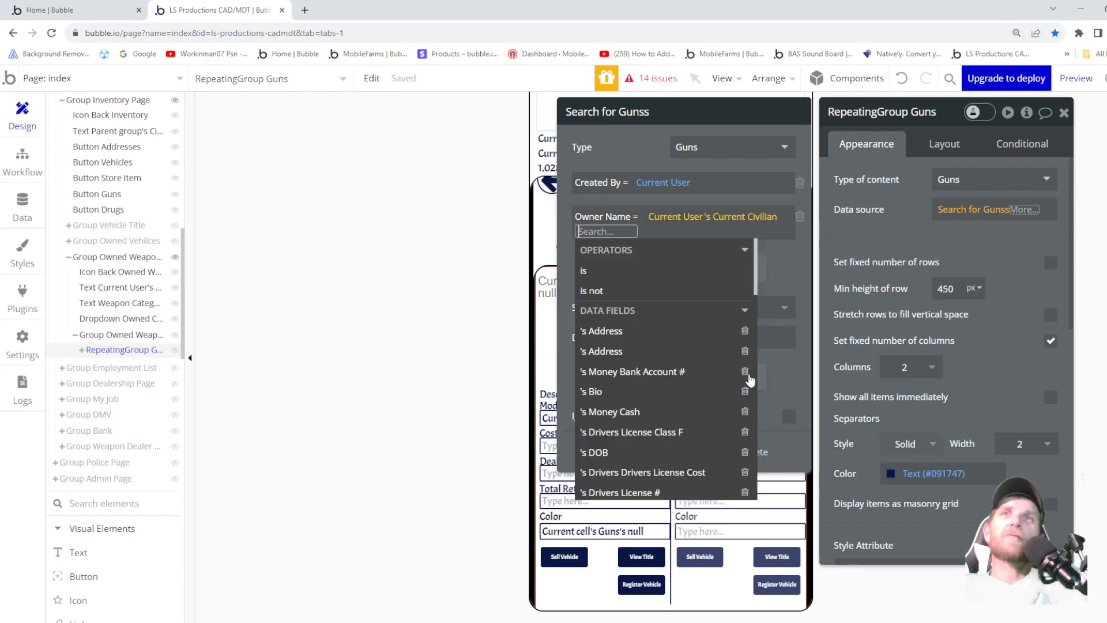
{"action": "scroll", "coordinate": [692, 358], "scroll_direction": "down", "scroll_amount": 10}
{"action": "scroll", "coordinate": [635, 368], "scroll_direction": "down", "scroll_amount": 8}
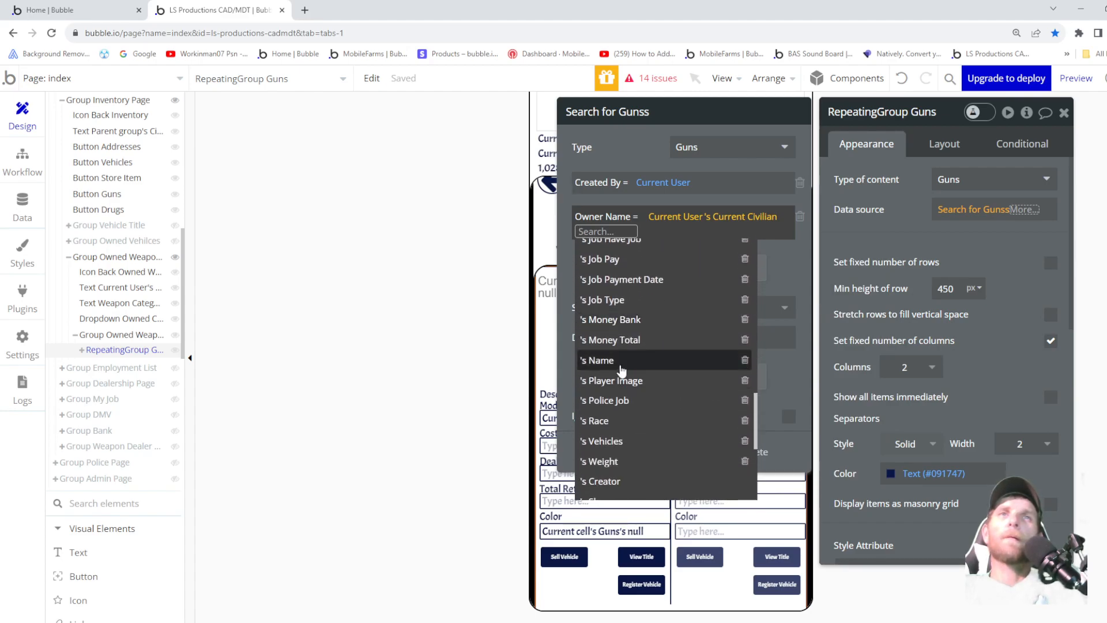
{"action": "left_click", "coordinate": [620, 362]}
{"action": "left_click", "coordinate": [575, 275]}
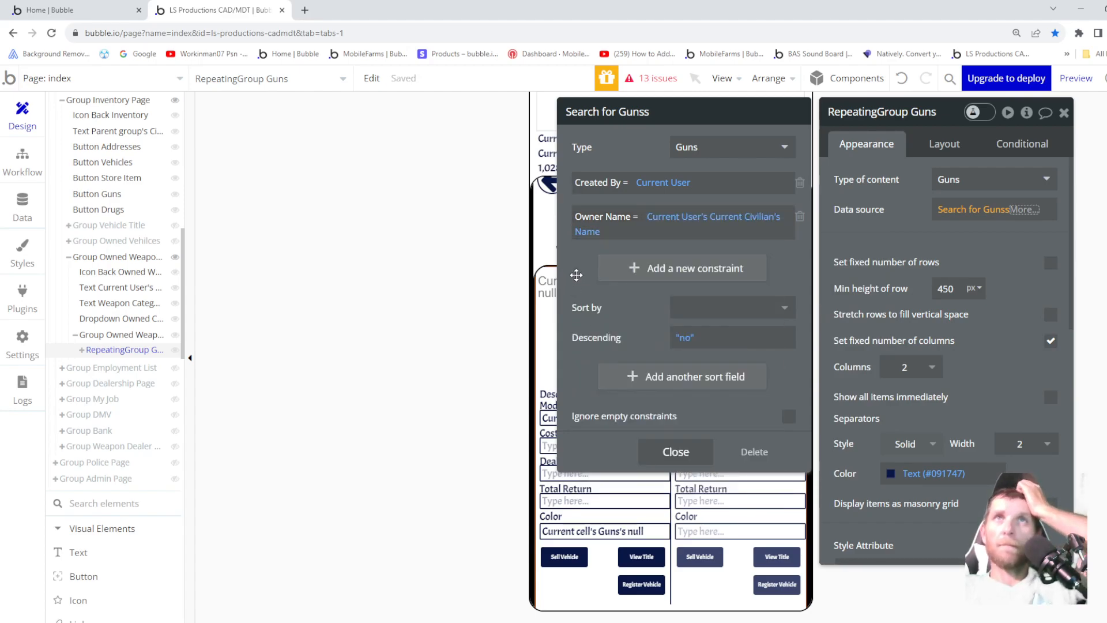
- Add a Weapon Category constraint with the = operator to the Guns search
{"action": "left_click", "coordinate": [638, 268]}
{"action": "left_click", "coordinate": [583, 261]}
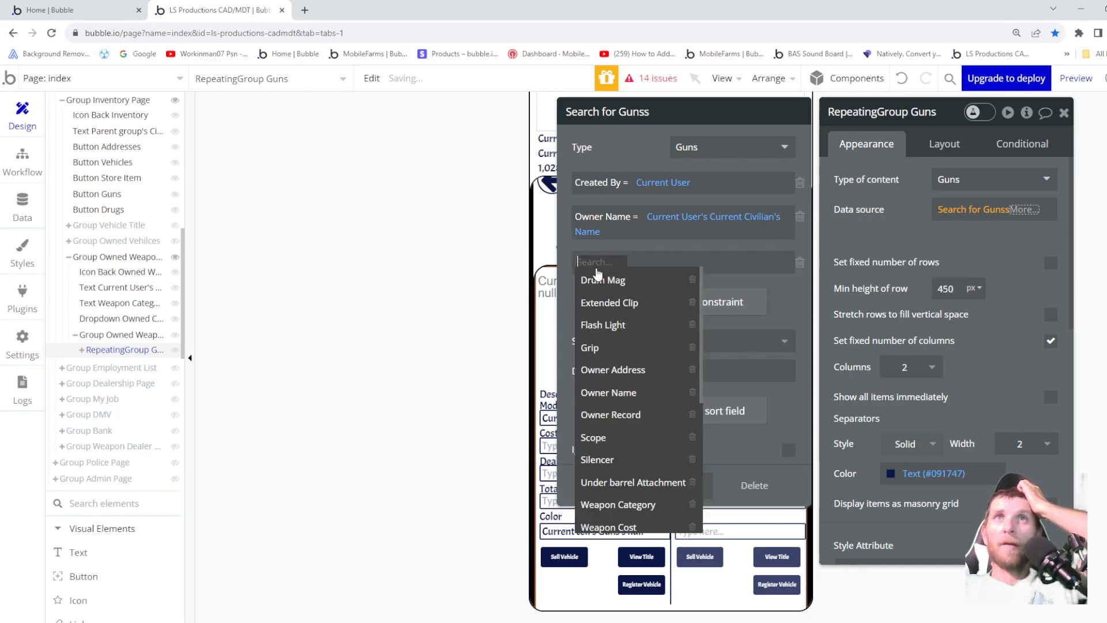
{"action": "scroll", "coordinate": [629, 346], "scroll_direction": "down", "scroll_amount": 1}
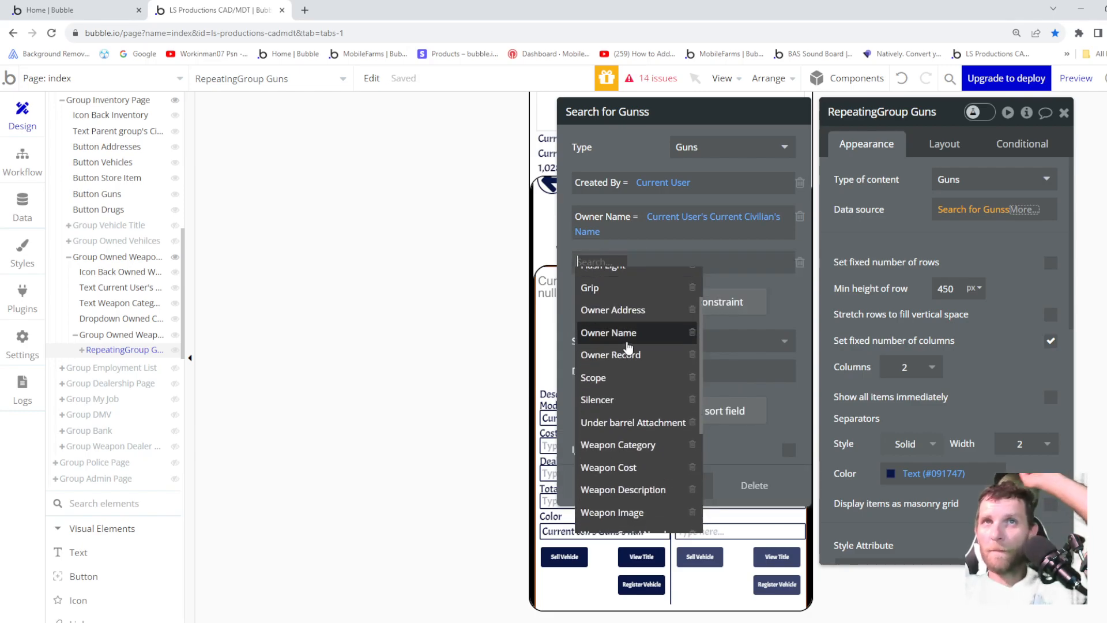
{"action": "scroll", "coordinate": [618, 338], "scroll_direction": "down", "scroll_amount": 1}
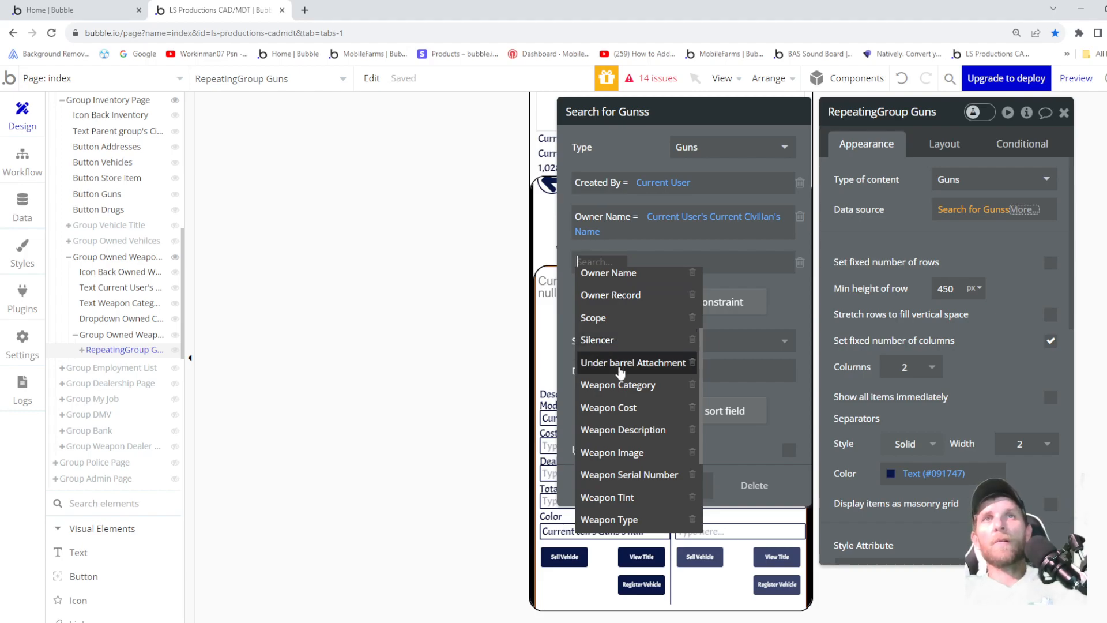
{"action": "left_click", "coordinate": [620, 385]}
{"action": "left_click", "coordinate": [664, 262]}
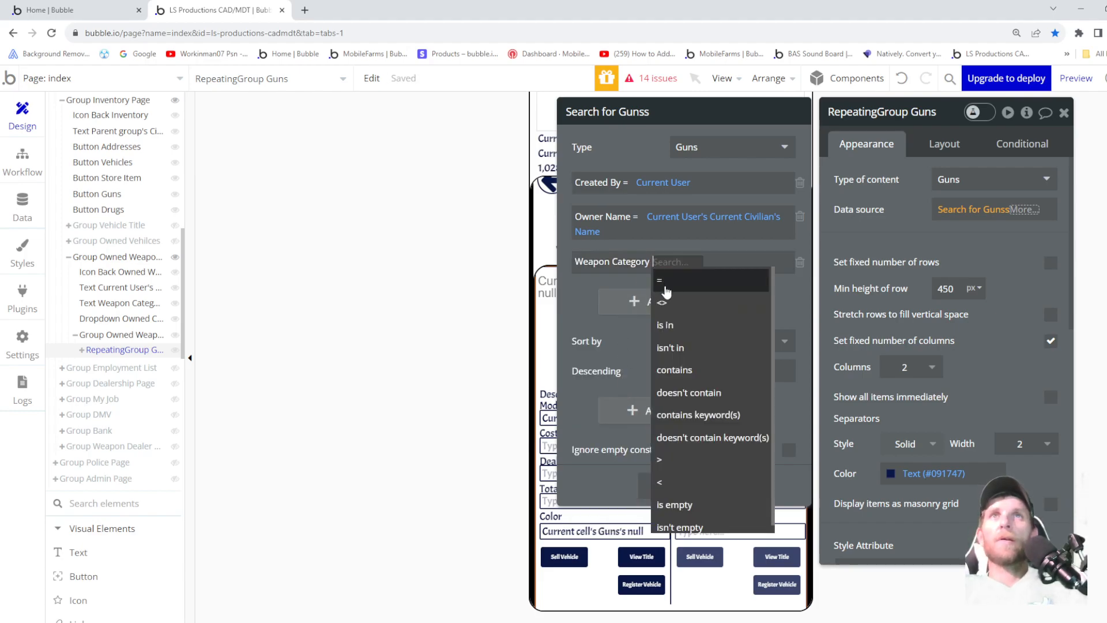
{"action": "left_click", "coordinate": [667, 276]}
{"action": "left_click", "coordinate": [674, 263]}
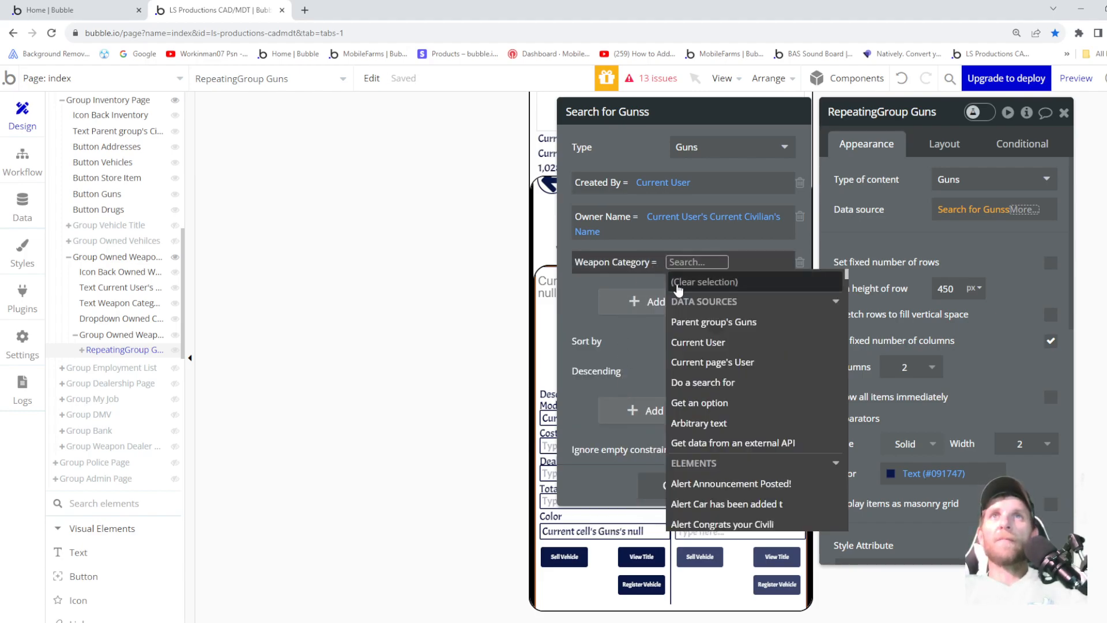
{"action": "scroll", "coordinate": [720, 392], "scroll_direction": "down", "scroll_amount": 1}
{"action": "scroll", "coordinate": [720, 392], "scroll_direction": "down", "scroll_amount": 1}
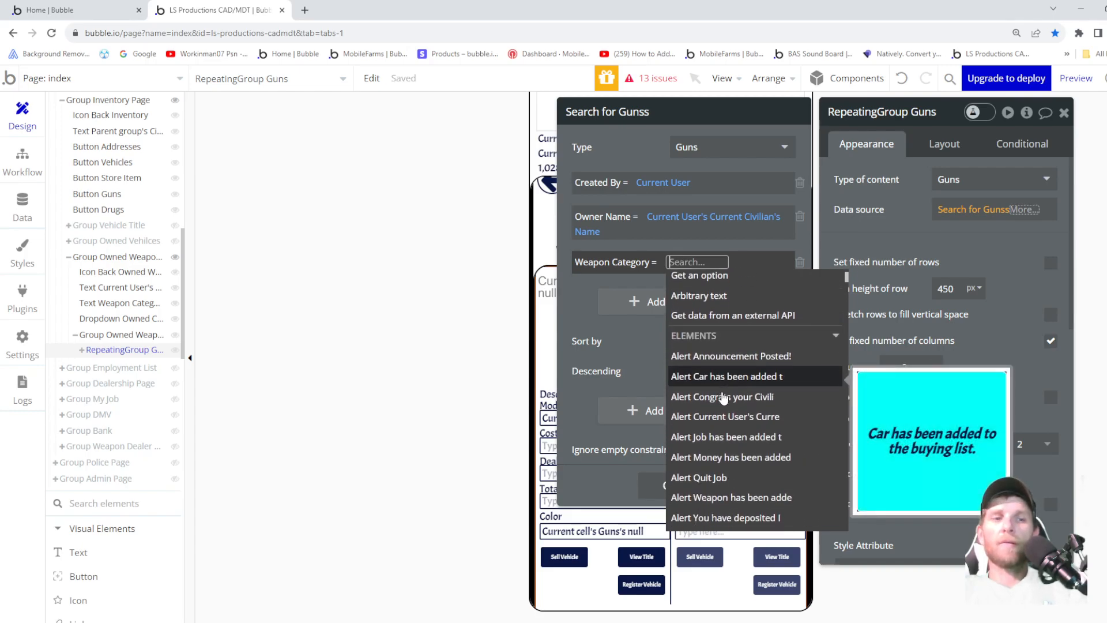
{"action": "type", "text": "drop"}
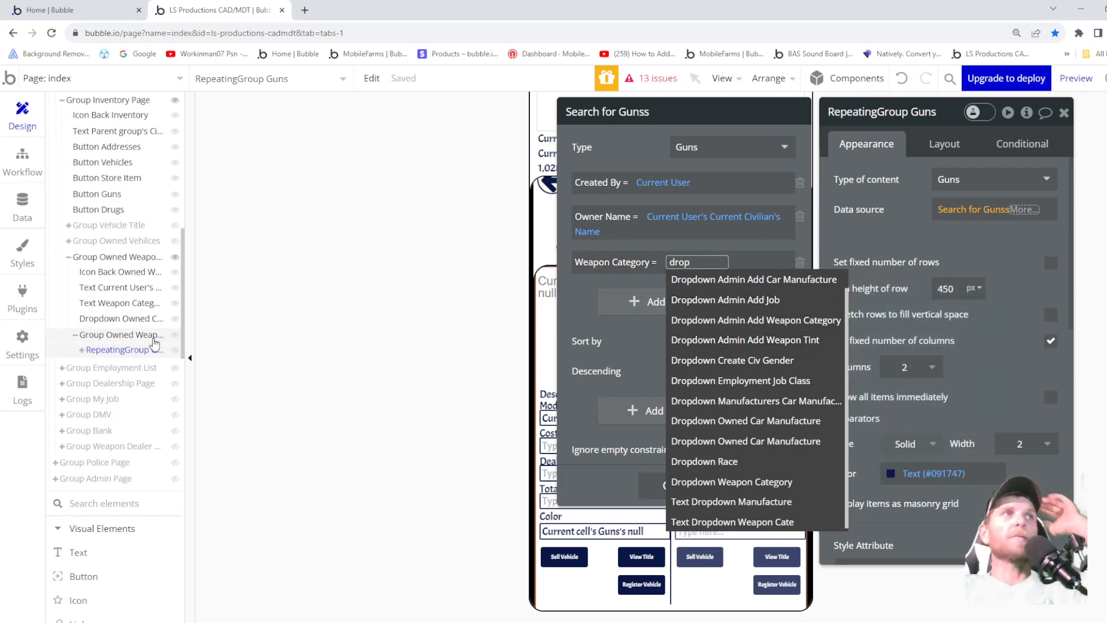
- Rename the weapon category dropdown in Group Owned Weapons as Dropdown Owned Weapon Category
{"action": "mouse_move", "coordinate": [131, 327]}
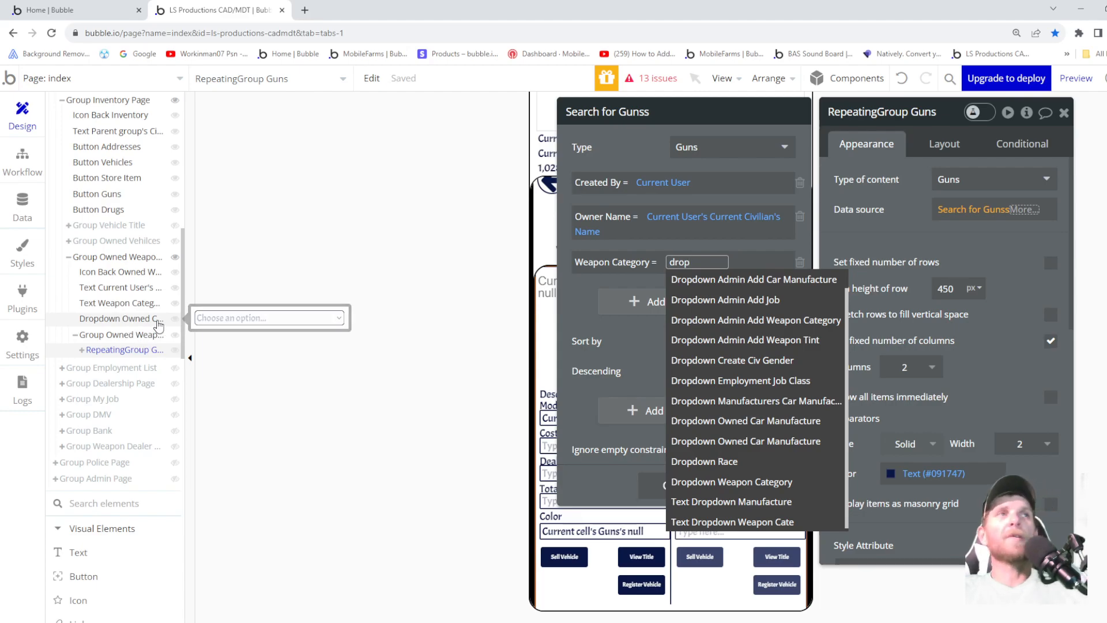
{"action": "left_click", "coordinate": [158, 323]}
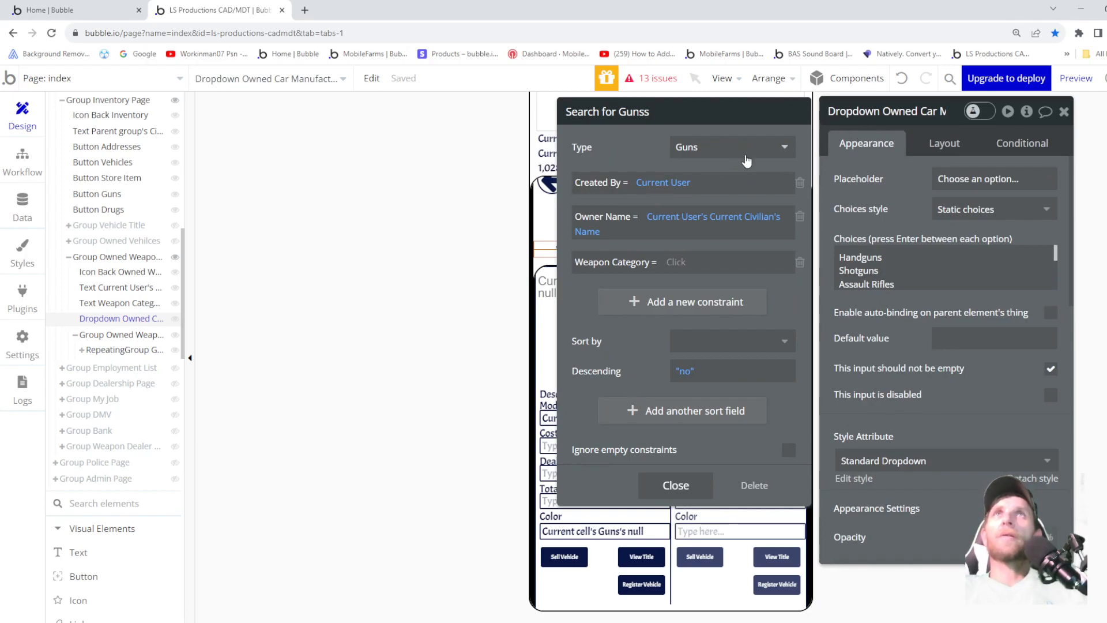
{"action": "left_click", "coordinate": [1064, 111]}
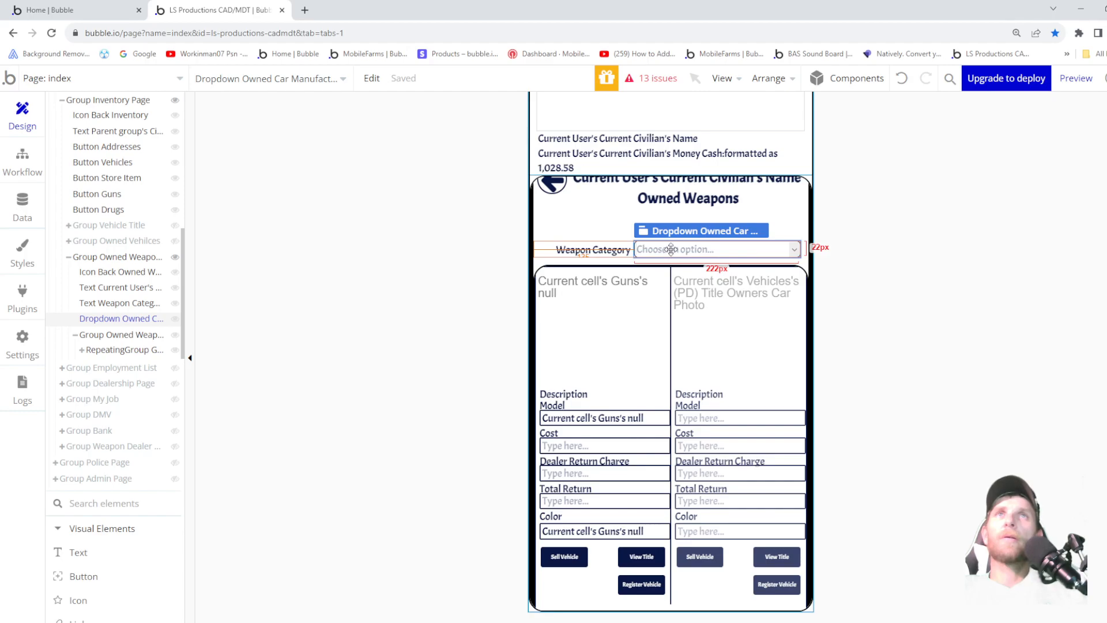
{"action": "double_click", "coordinate": [671, 250]}
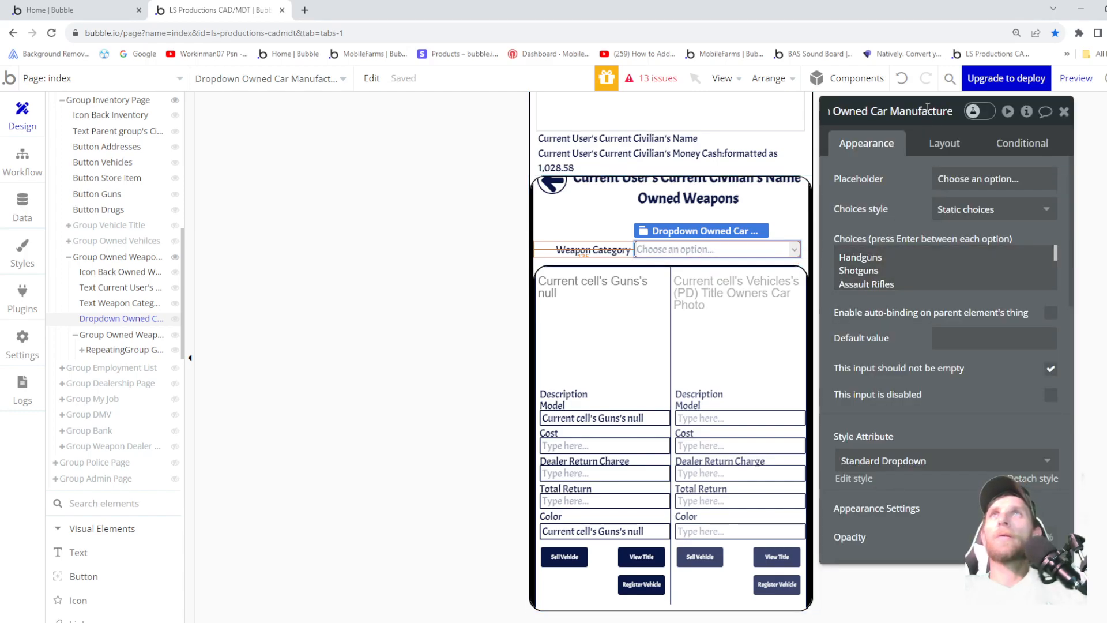
{"action": "left_click_drag", "start_coordinate": [953, 112], "coordinate": [897, 113]}
{"action": "type", "text": "Wea"}
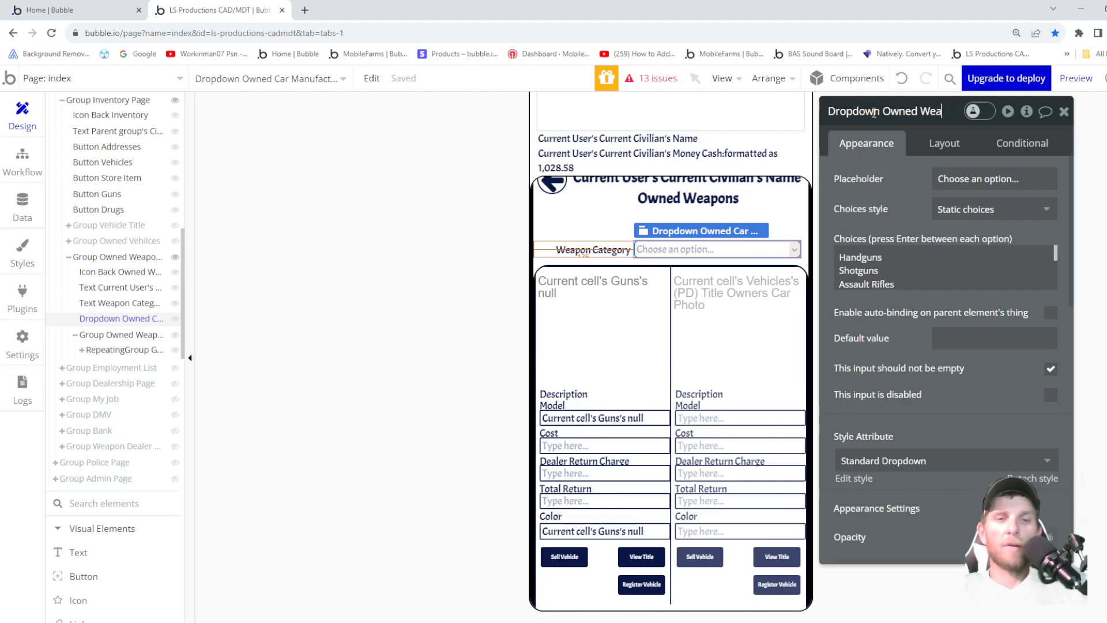
{"action": "type", "text": "pon Cat"}
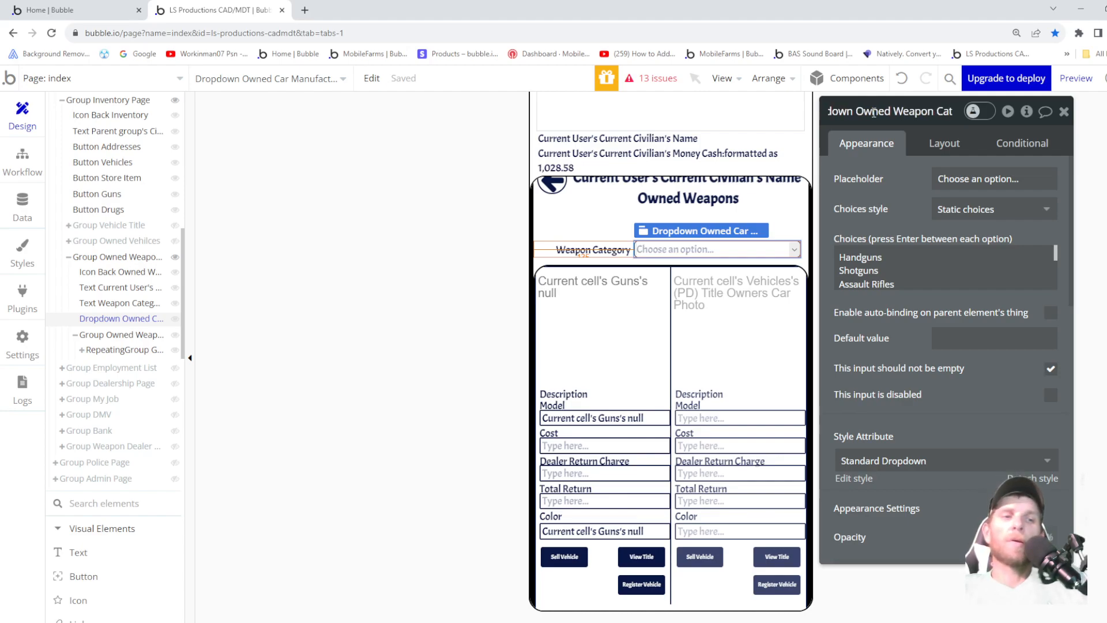
{"action": "type", "text": "egory"}
{"action": "key", "text": "Return"}
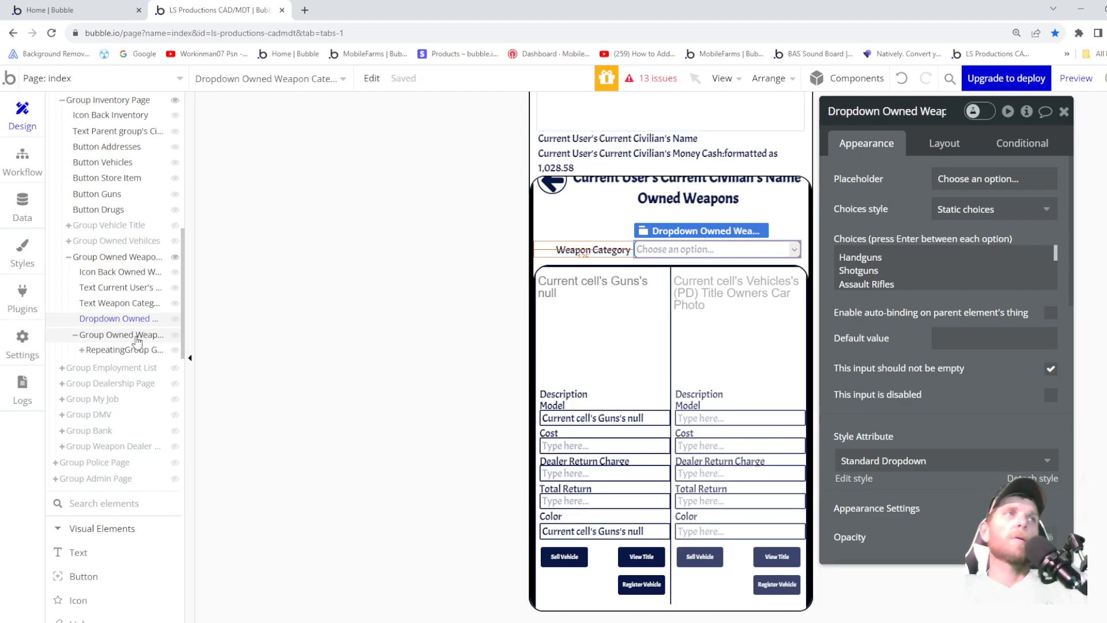
- Set the repeating group's Weapon Category search constraint to Dropdown Owned Weapon Category's value
{"action": "left_click", "coordinate": [127, 349]}
{"action": "left_click", "coordinate": [983, 208]}
{"action": "left_click", "coordinate": [674, 263]}
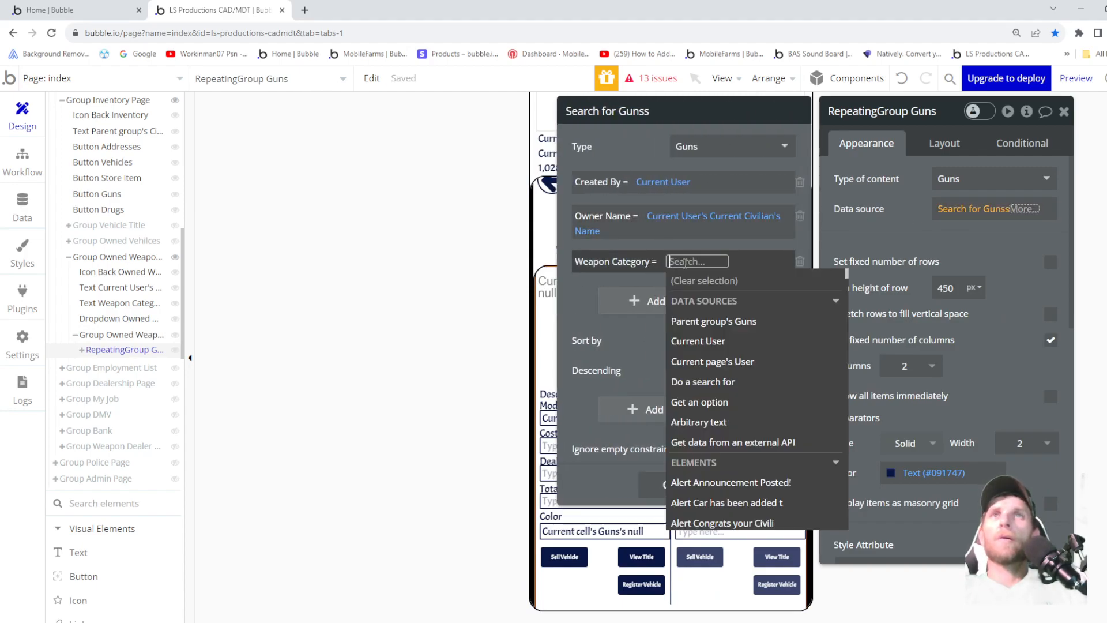
{"action": "type", "text": "ow"}
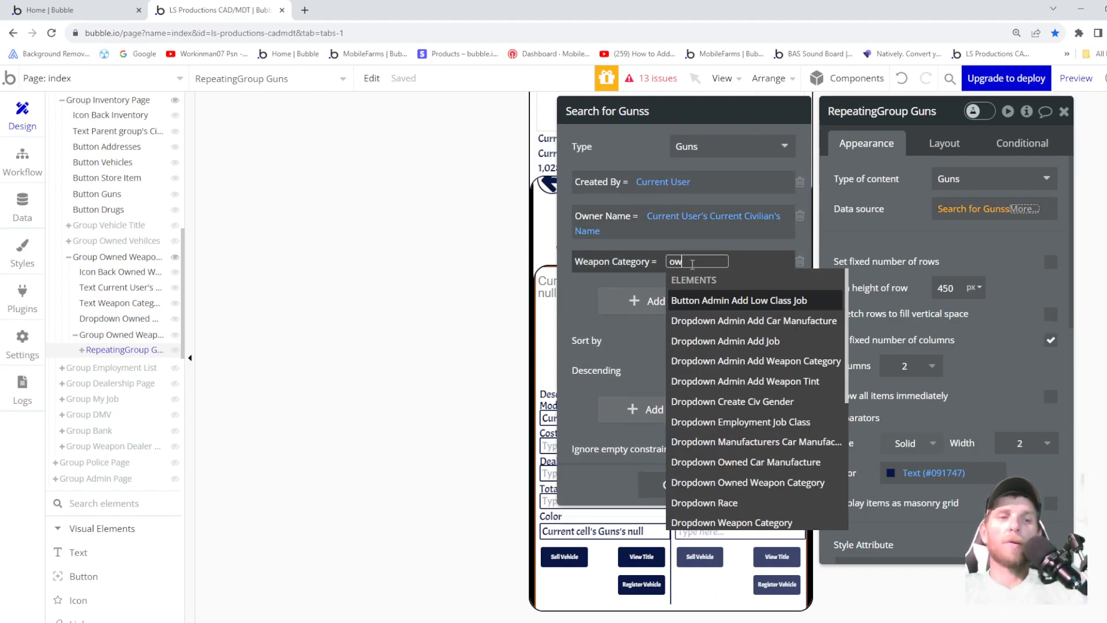
{"action": "type", "text": "ned we"}
{"action": "left_click", "coordinate": [741, 301]}
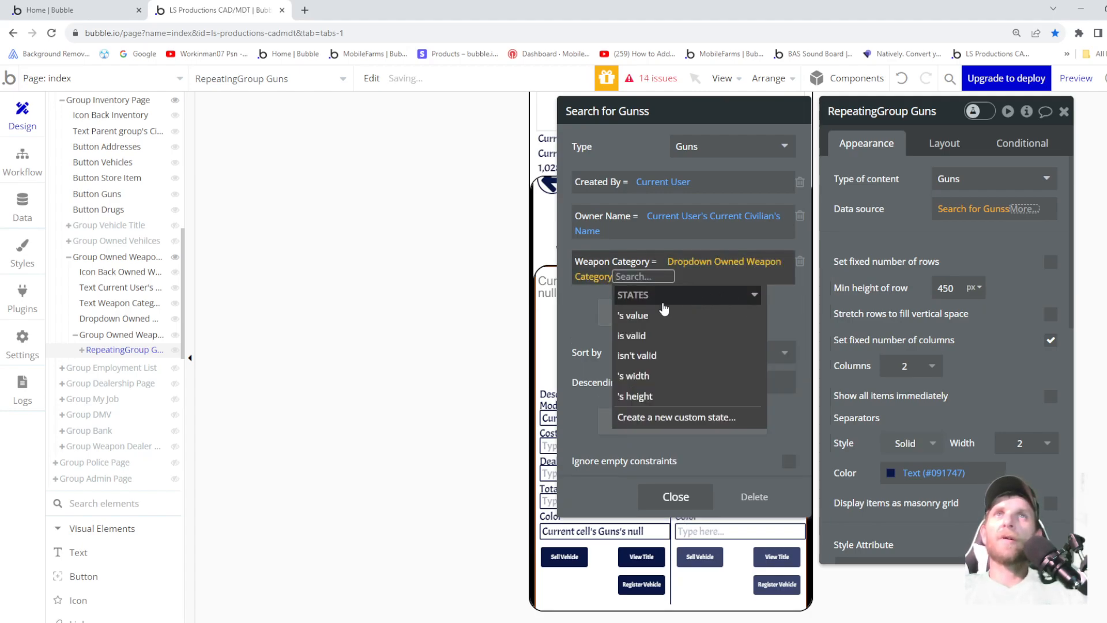
{"action": "left_click", "coordinate": [649, 318]}
{"action": "left_click", "coordinate": [583, 310]}
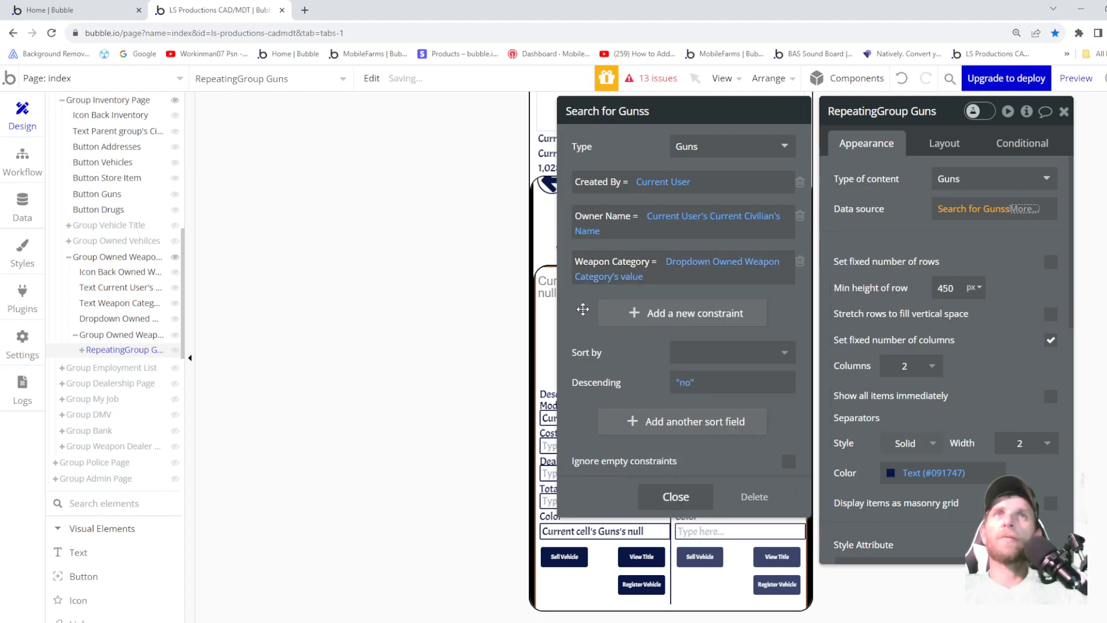
- Sort the repeating group's Guns search by Weapon Type
{"action": "left_click", "coordinate": [704, 361]}
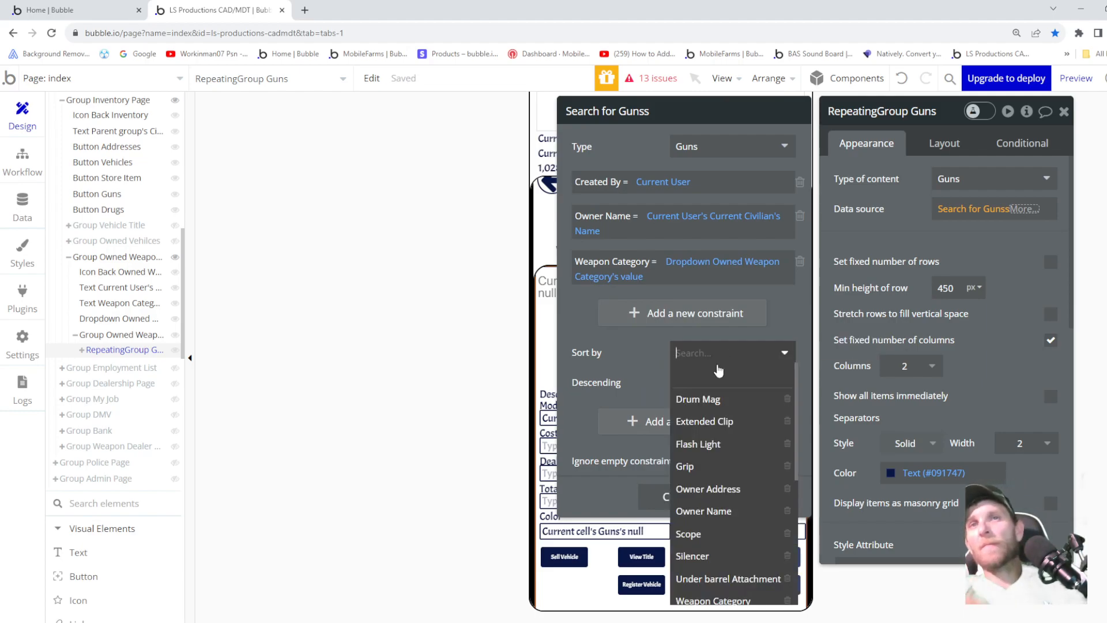
{"action": "scroll", "coordinate": [712, 420], "scroll_direction": "down", "scroll_amount": 2}
{"action": "scroll", "coordinate": [703, 458], "scroll_direction": "down", "scroll_amount": 2}
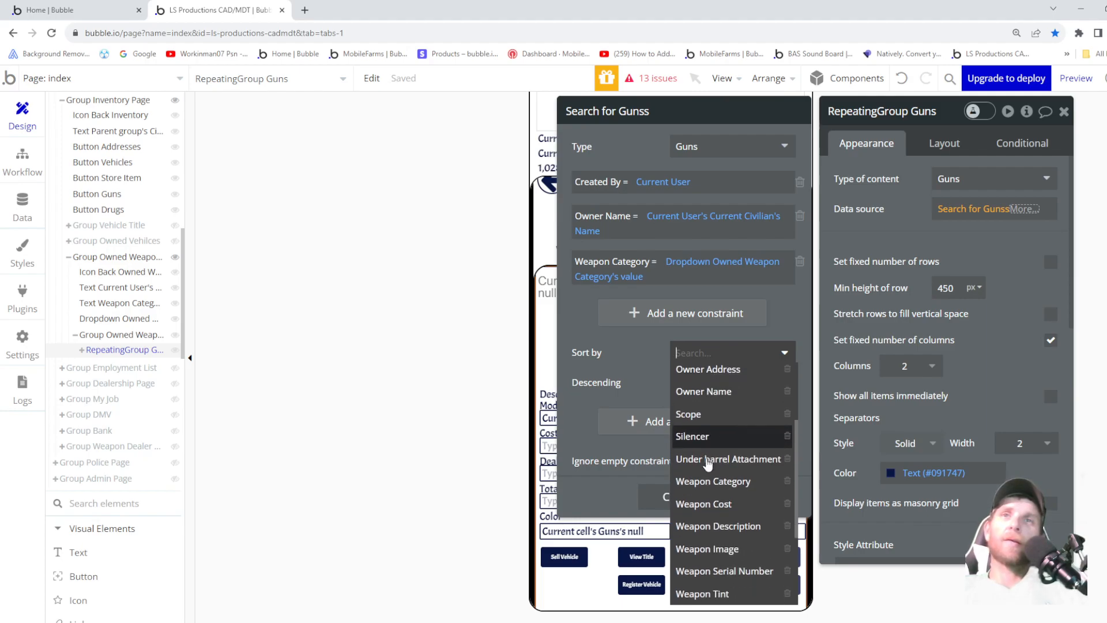
{"action": "scroll", "coordinate": [721, 548], "scroll_direction": "down", "scroll_amount": 2}
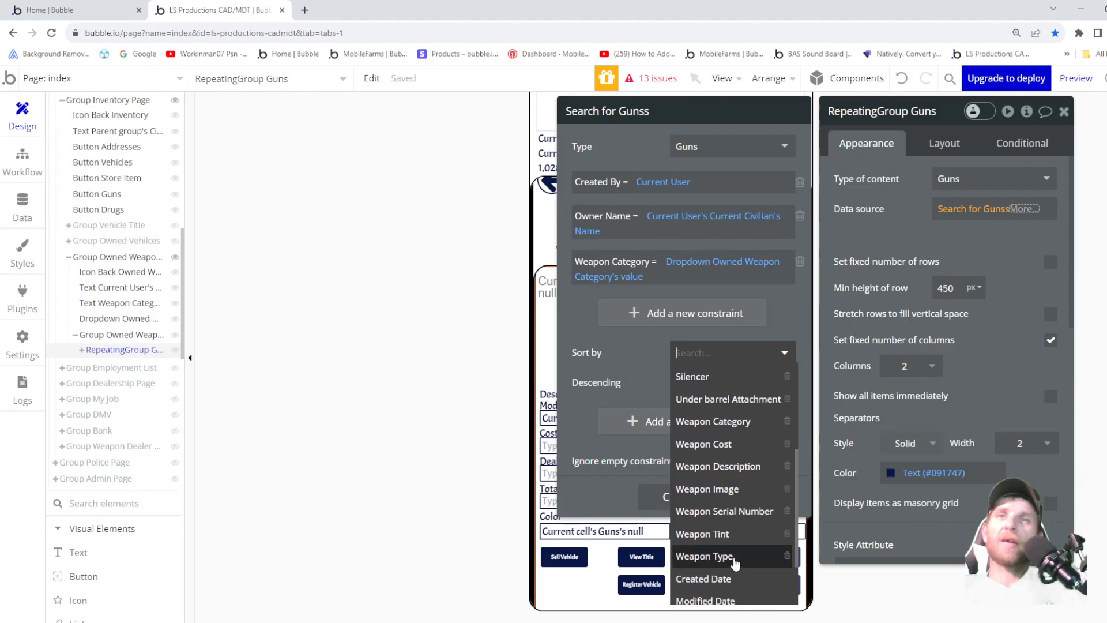
{"action": "left_click", "coordinate": [724, 552]}
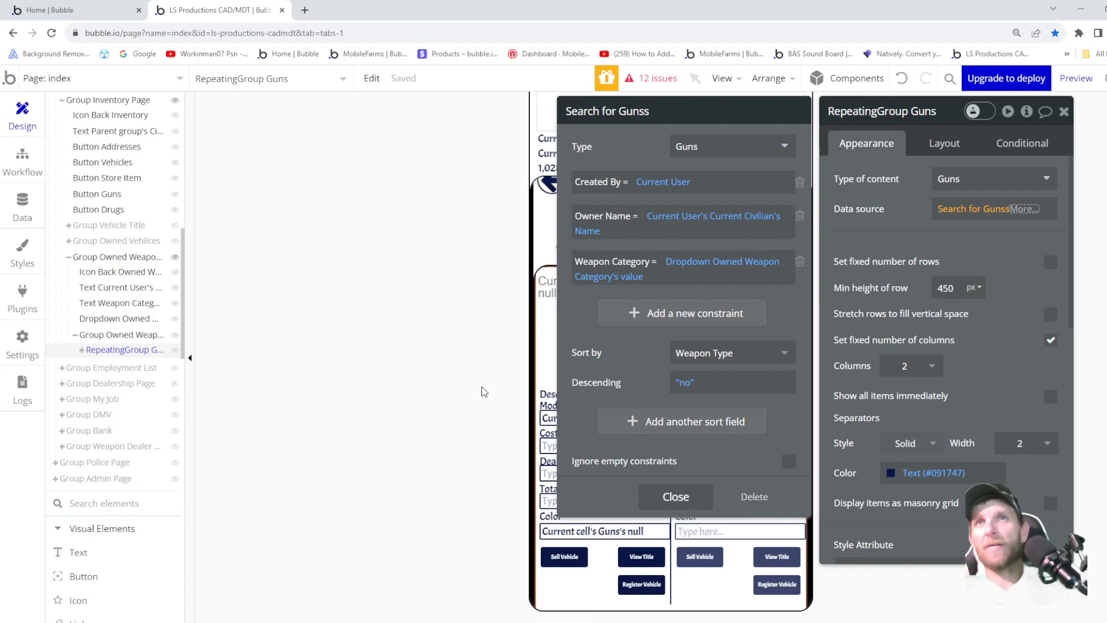
{"action": "scroll", "coordinate": [547, 350], "scroll_direction": "down", "scroll_amount": 1}
{"action": "scroll", "coordinate": [546, 364], "scroll_direction": "up", "scroll_amount": 1}
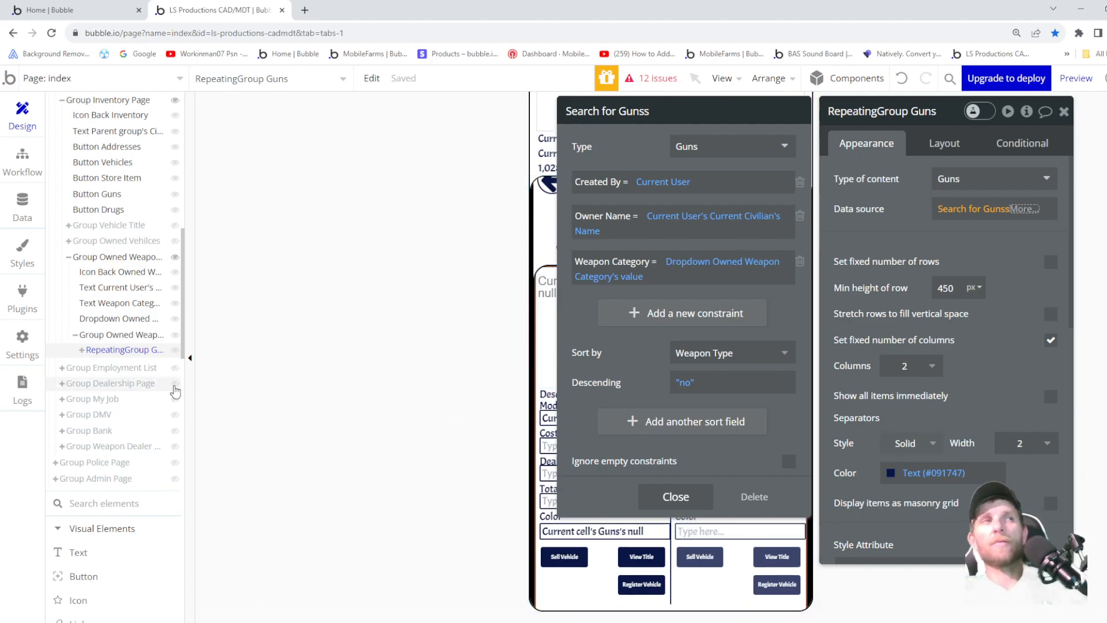
{"action": "mouse_move", "coordinate": [134, 374]}
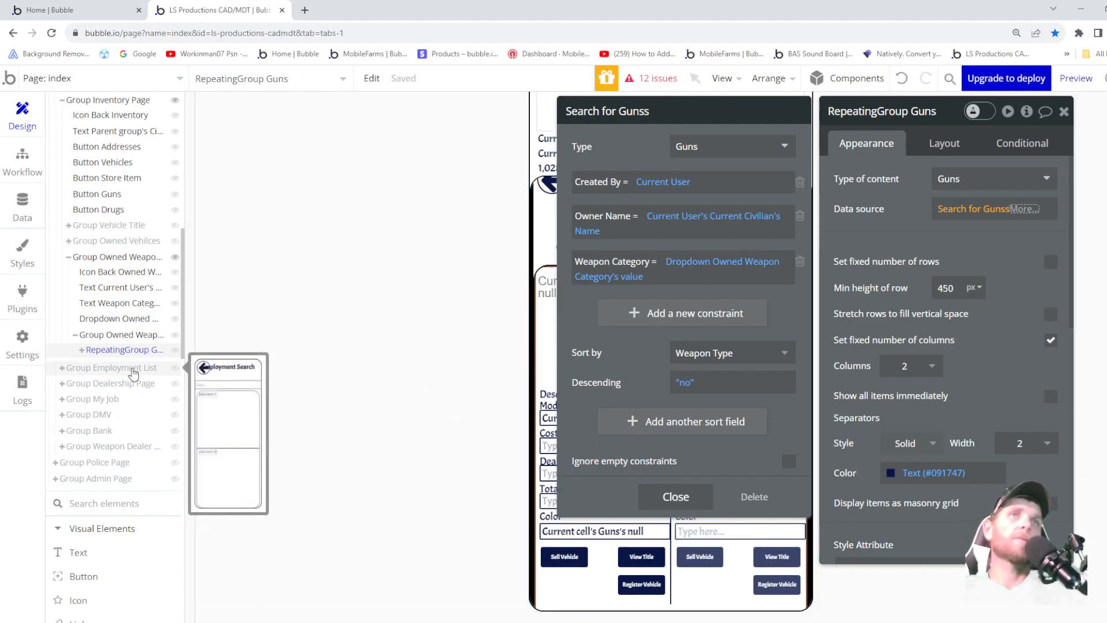
- Set the dynamic image of Image Owned Car Photo in the Guns repeating group to Current cell's Guns's Weapon Image
{"action": "left_click", "coordinate": [908, 235]}
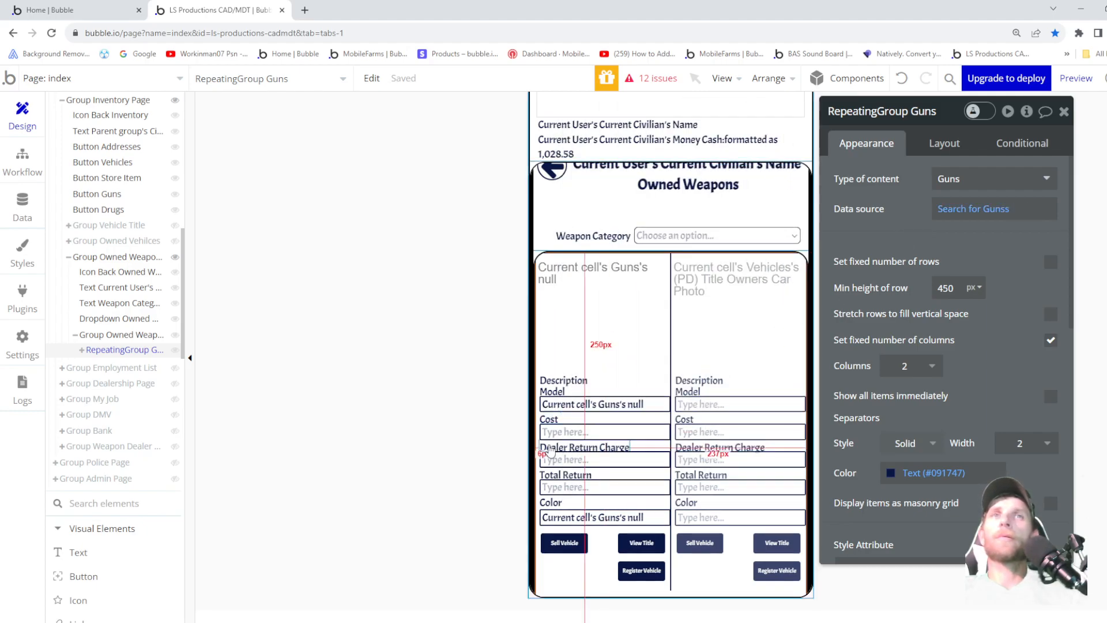
{"action": "left_click", "coordinate": [82, 350]}
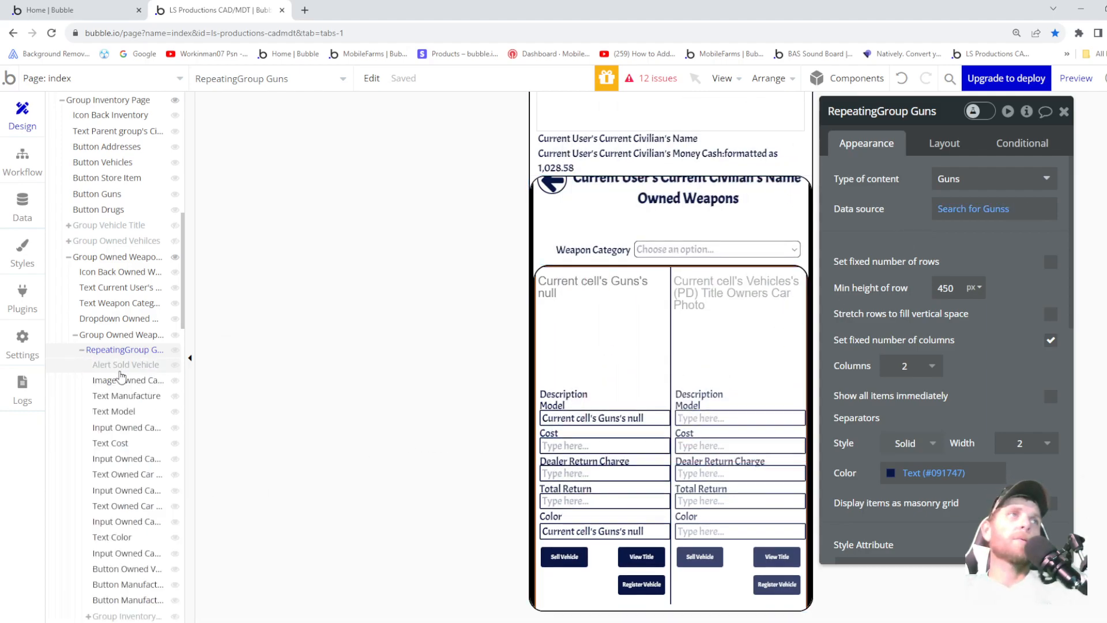
{"action": "left_click", "coordinate": [127, 380]}
{"action": "scroll", "coordinate": [726, 329], "scroll_direction": "down", "scroll_amount": 1}
{"action": "scroll", "coordinate": [726, 329], "scroll_direction": "up", "scroll_amount": 1}
{"action": "left_click", "coordinate": [955, 242]}
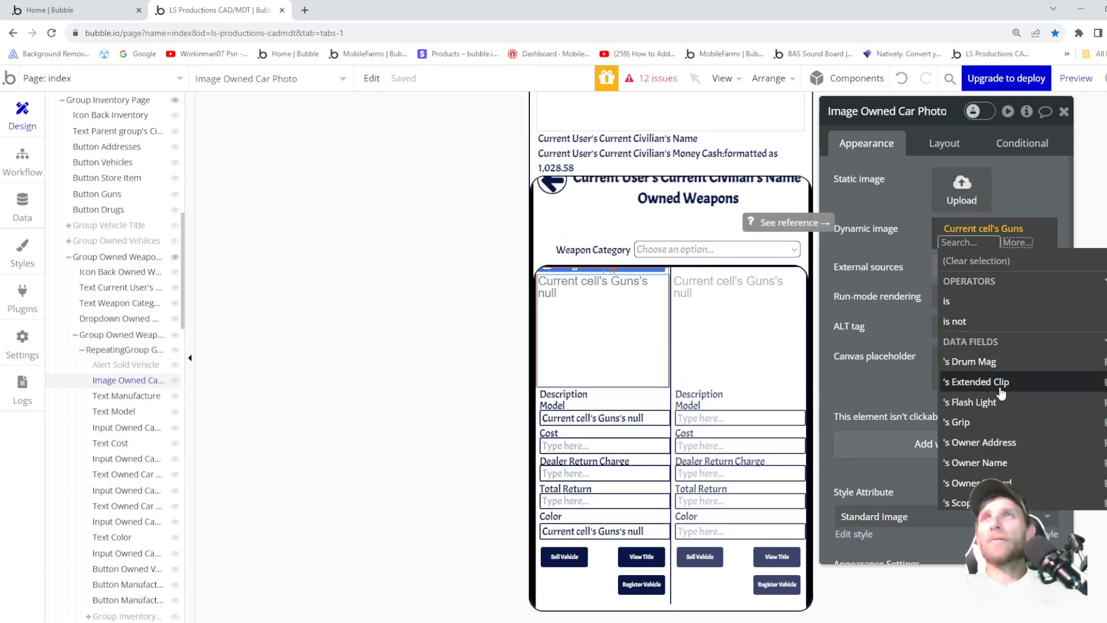
{"action": "scroll", "coordinate": [1038, 421], "scroll_direction": "down", "scroll_amount": 2}
{"action": "scroll", "coordinate": [1044, 426], "scroll_direction": "down", "scroll_amount": 1}
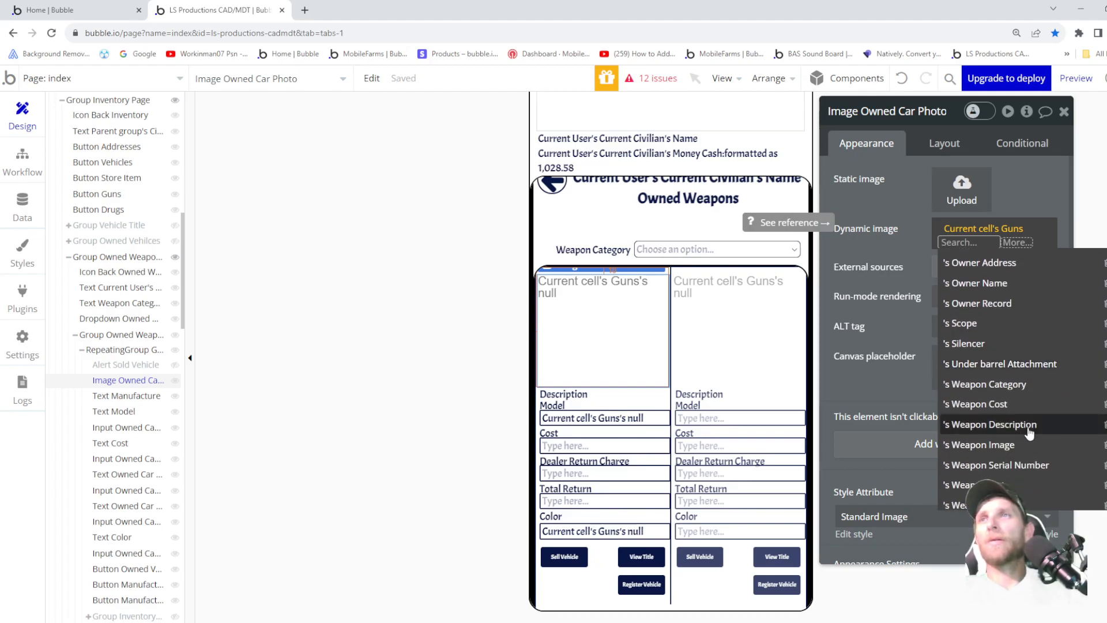
{"action": "left_click", "coordinate": [992, 444]}
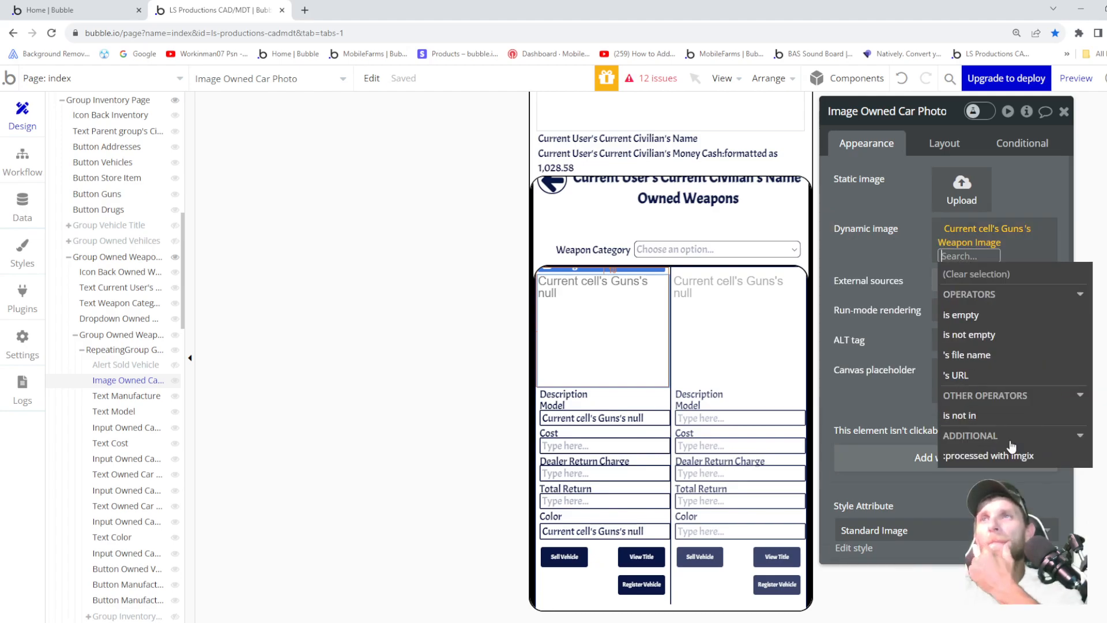
{"action": "left_click", "coordinate": [863, 301]}
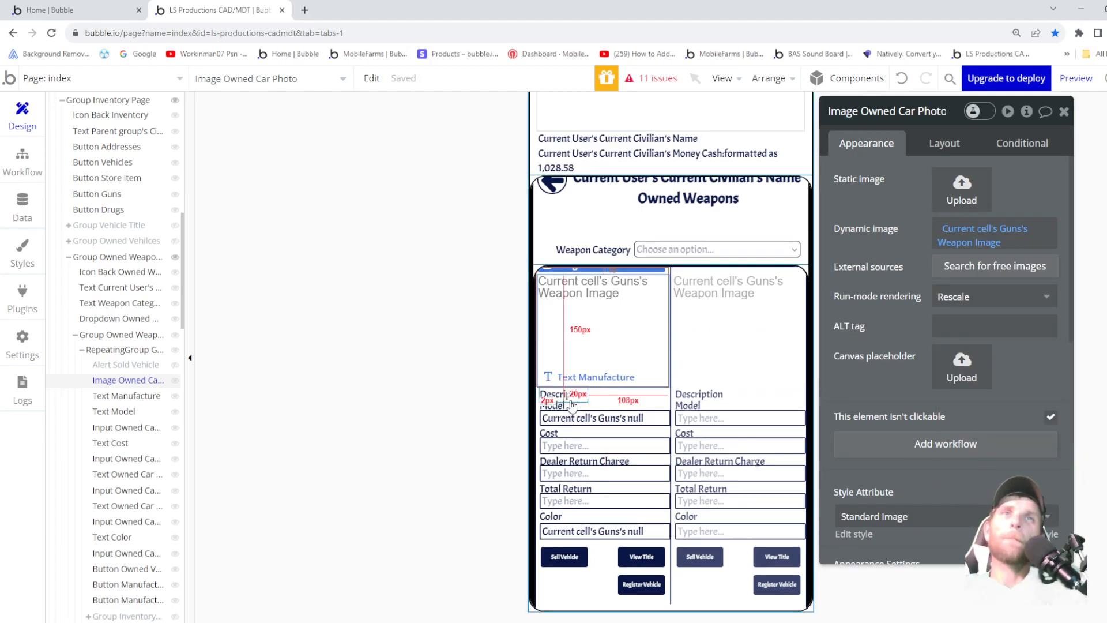
- Set the initial content of Input Owned Car Model to Current cell's Guns's Weapon Type
{"action": "left_click", "coordinate": [558, 417]}
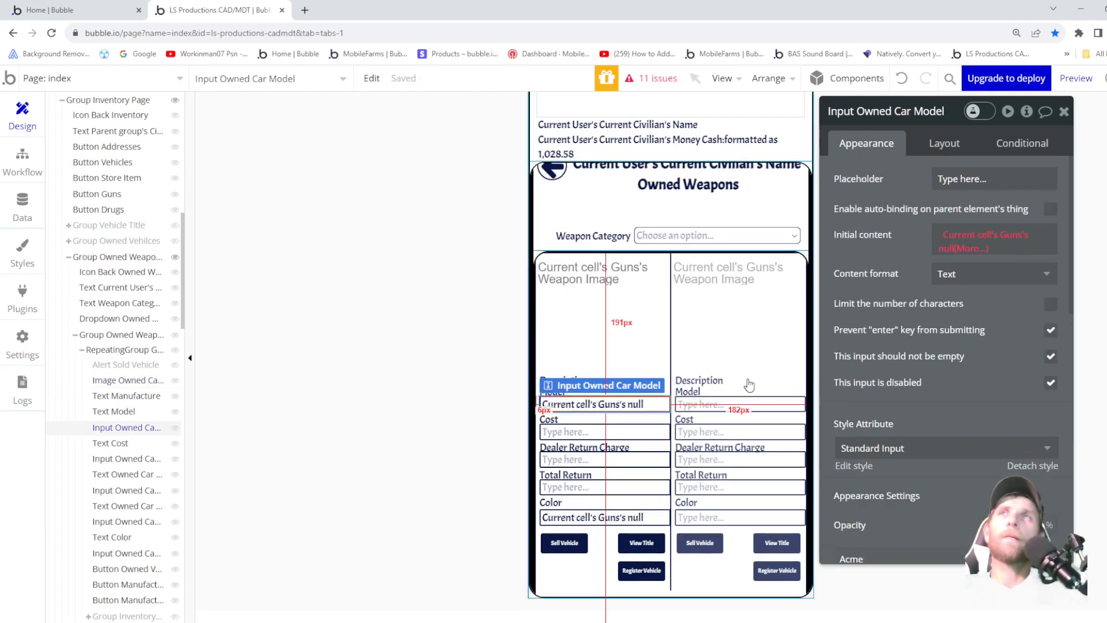
{"action": "left_click", "coordinate": [981, 235]}
{"action": "left_click", "coordinate": [947, 249]}
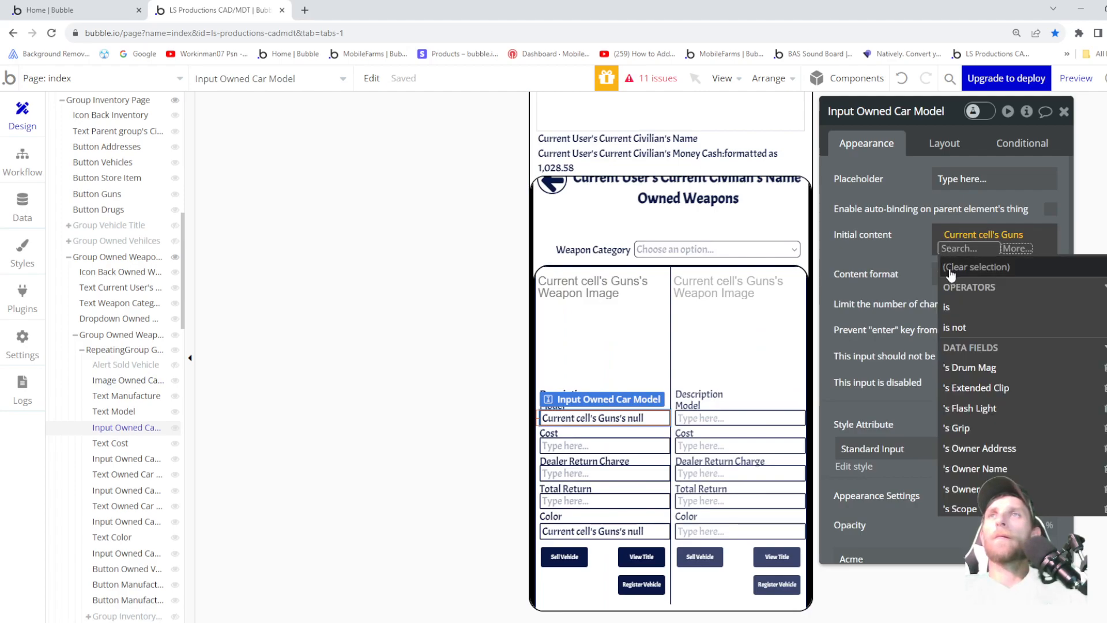
{"action": "scroll", "coordinate": [988, 427], "scroll_direction": "down", "scroll_amount": 3}
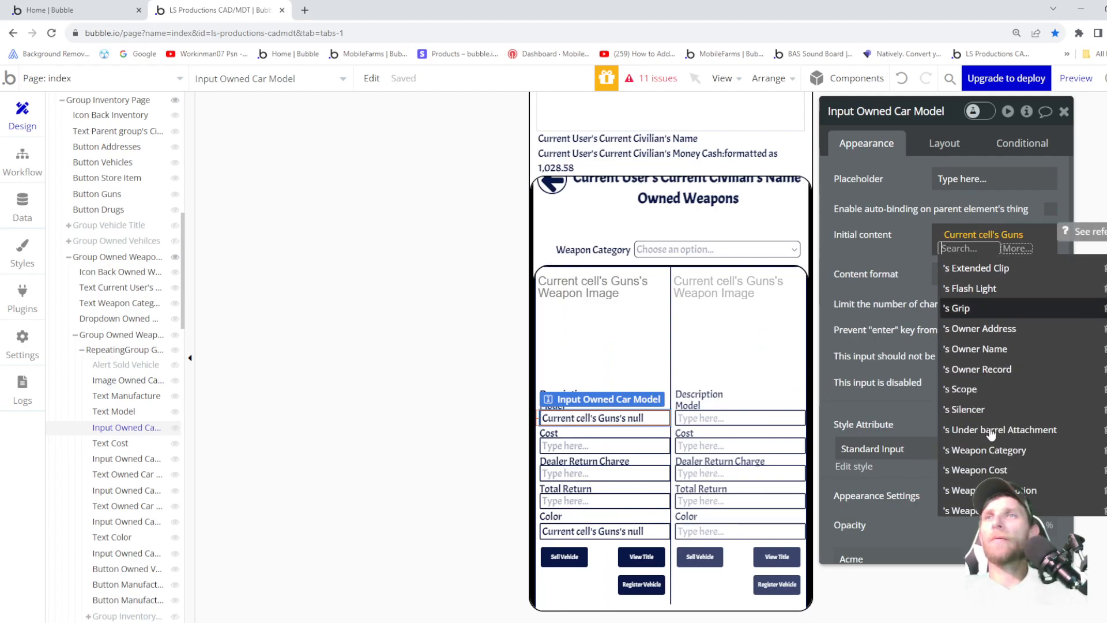
{"action": "scroll", "coordinate": [1000, 455], "scroll_direction": "down", "scroll_amount": 1}
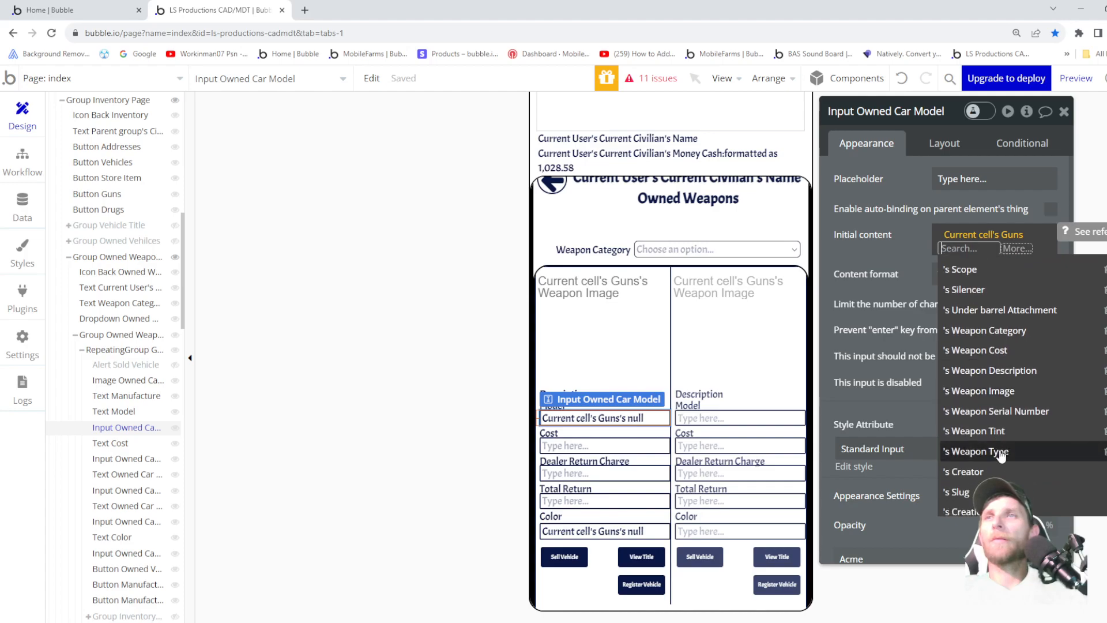
{"action": "left_click", "coordinate": [1001, 453]}
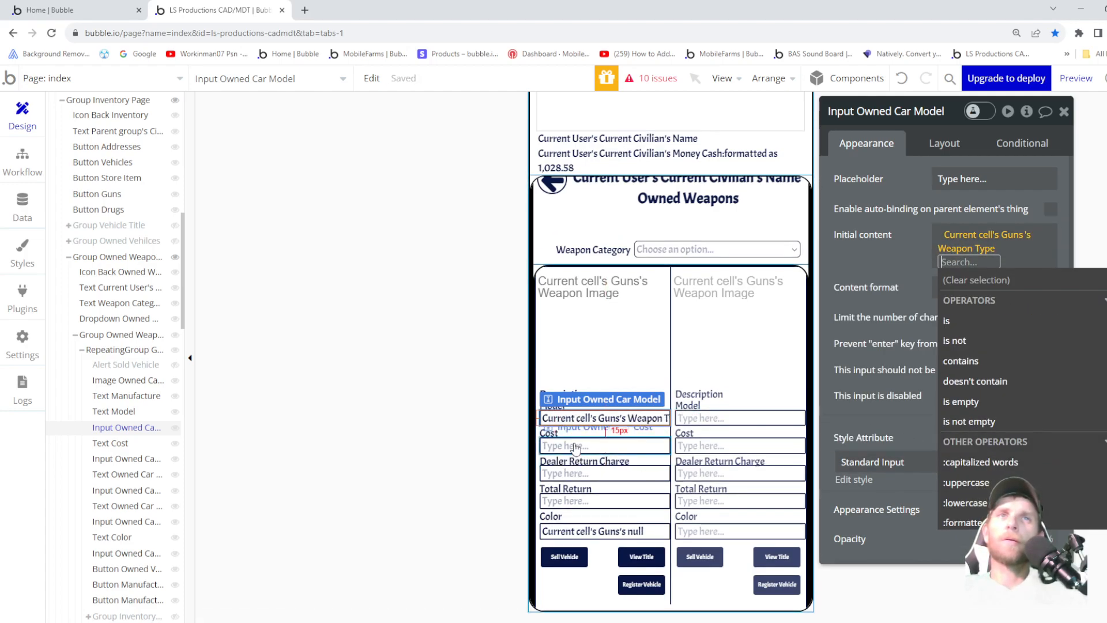
- Set the initial content of Input Owned Car Cost to Current cell's Guns's Weapon Cost
{"action": "left_click", "coordinate": [568, 447]}
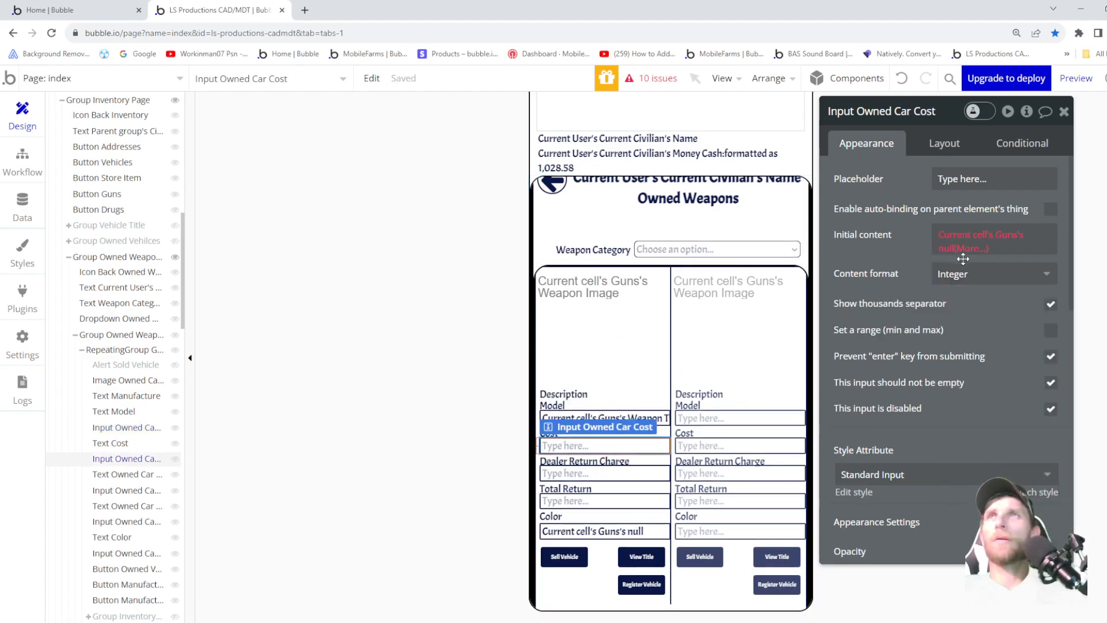
{"action": "left_click", "coordinate": [945, 249]}
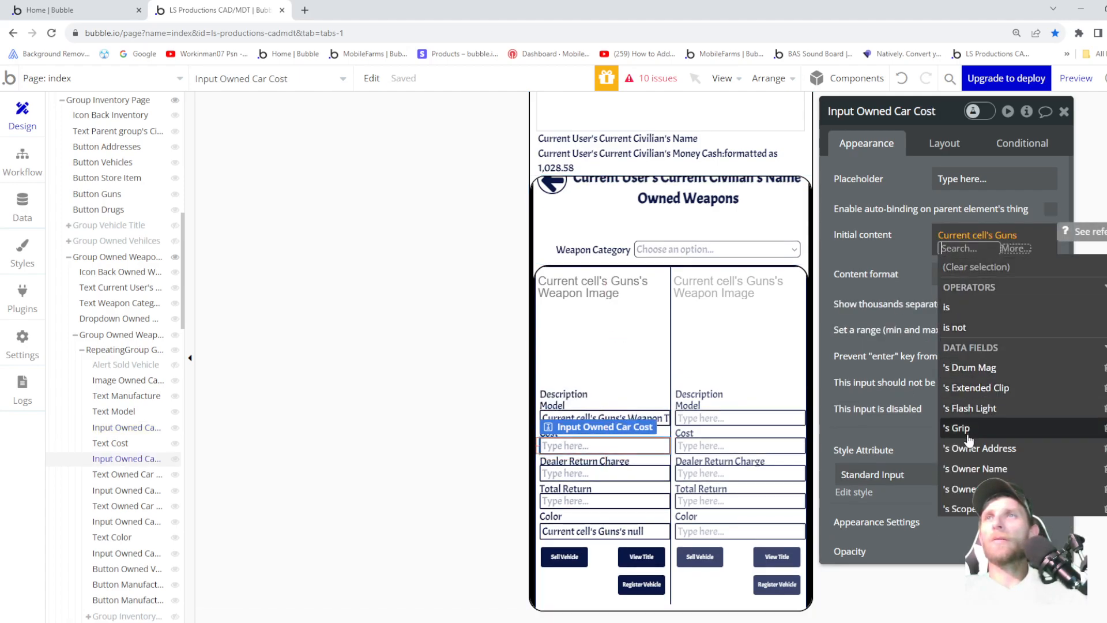
{"action": "scroll", "coordinate": [982, 470], "scroll_direction": "down", "scroll_amount": 5}
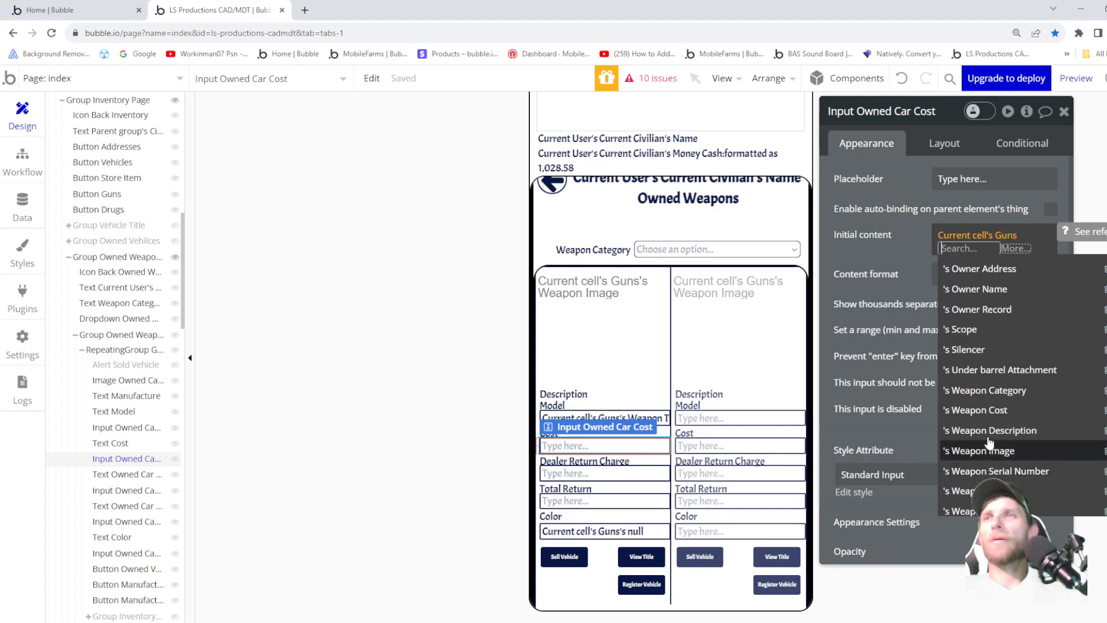
{"action": "left_click", "coordinate": [991, 411]}
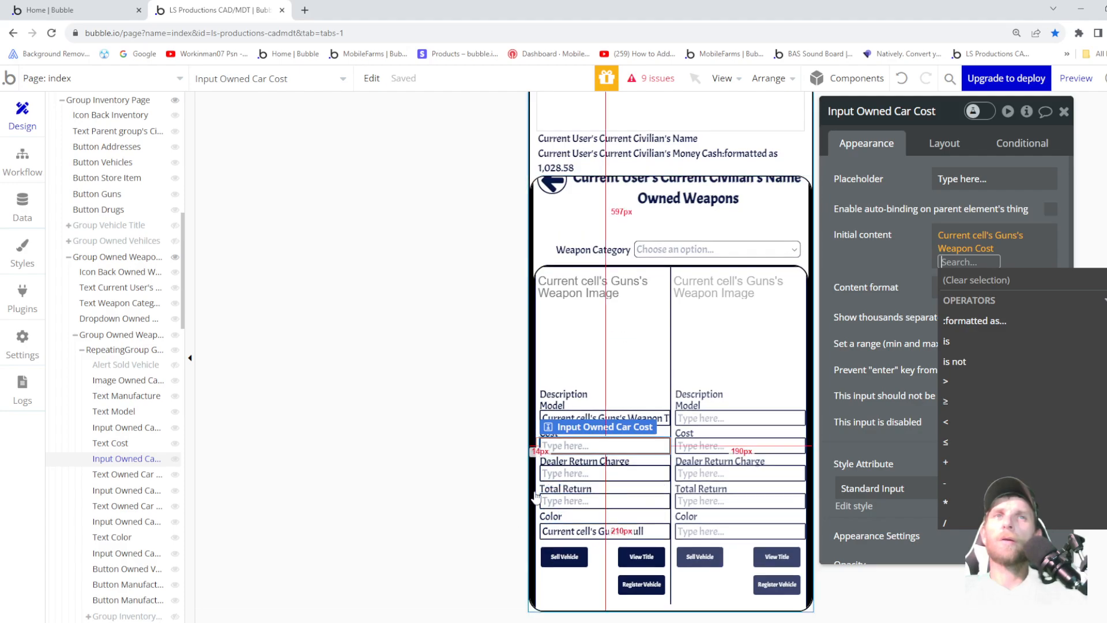
- Replace the missing field in the Dealer Return Charge input's initial content with Weapon Cost, keeping the * 0.1 multiplier
{"action": "left_click", "coordinate": [578, 475]}
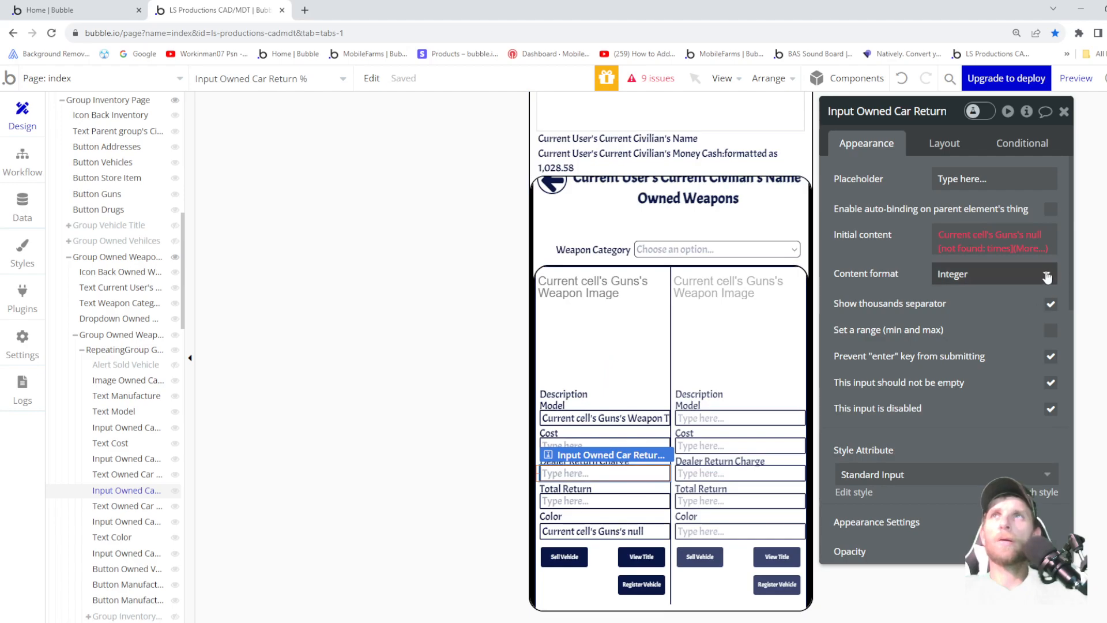
{"action": "left_click", "coordinate": [1036, 241]}
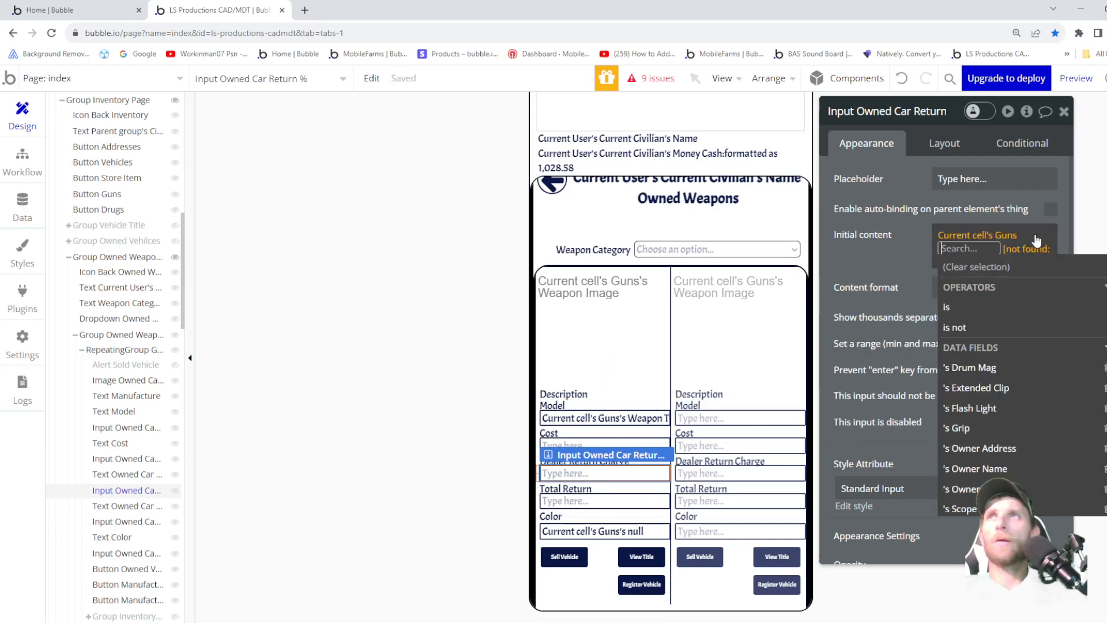
{"action": "scroll", "coordinate": [1009, 363], "scroll_direction": "down", "scroll_amount": 3}
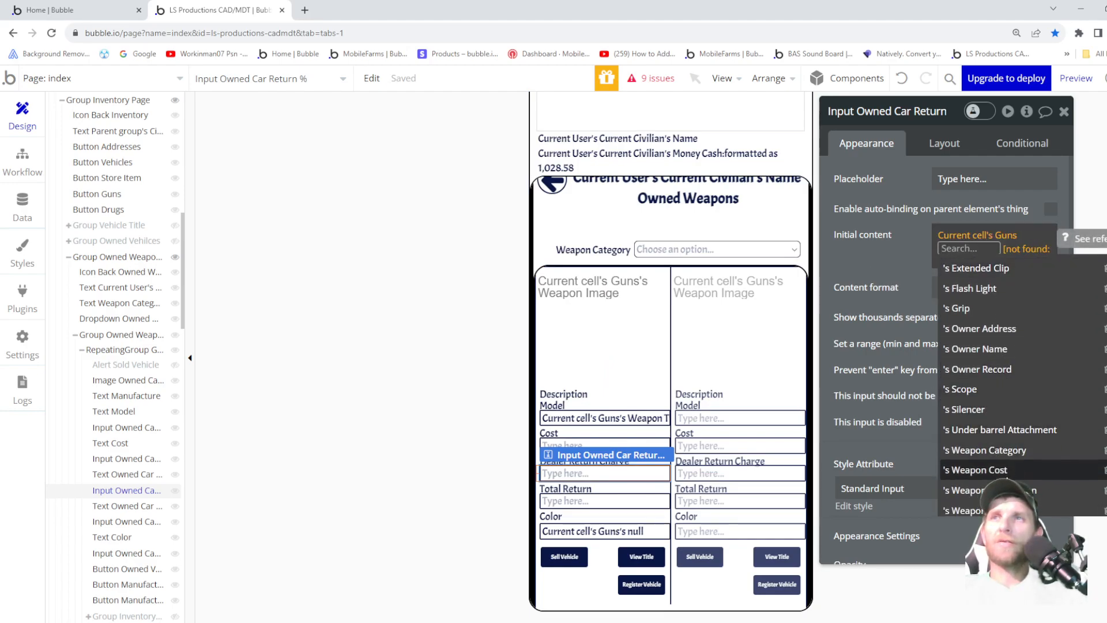
{"action": "left_click", "coordinate": [981, 470]}
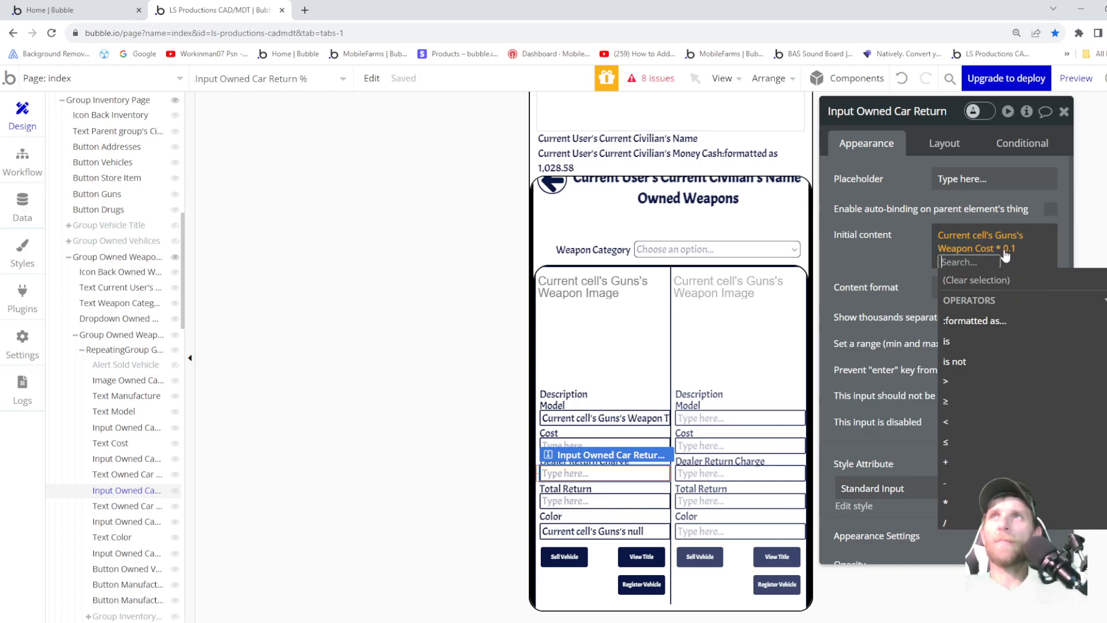
{"action": "left_click", "coordinate": [876, 260]}
{"action": "scroll", "coordinate": [605, 577], "scroll_direction": "down", "scroll_amount": 1}
{"action": "scroll", "coordinate": [606, 576], "scroll_direction": "up", "scroll_amount": 1}
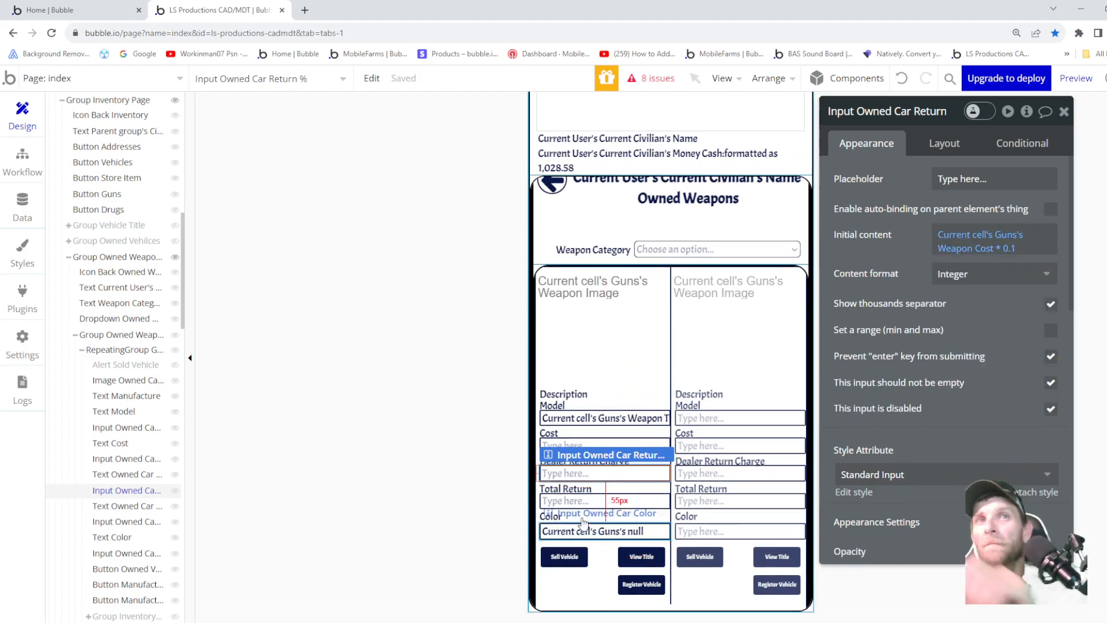
- Replace the missing field in the Total Return input's initial content with Weapon Cost, keeping the subtraction of the return charge input's value
{"action": "left_click", "coordinate": [583, 502]}
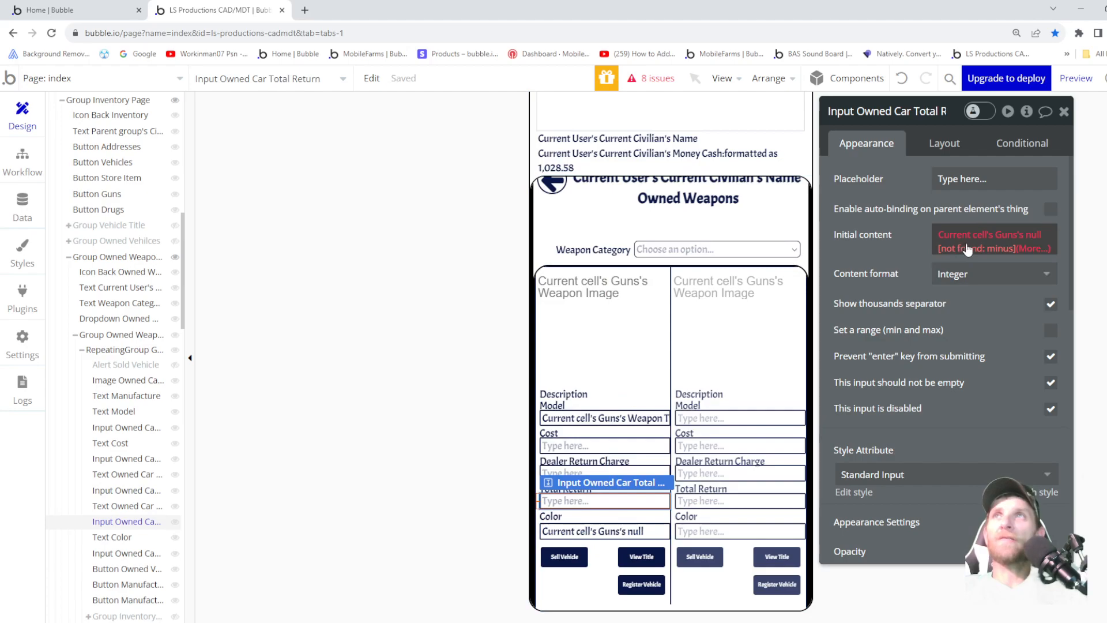
{"action": "left_click", "coordinate": [1034, 241]}
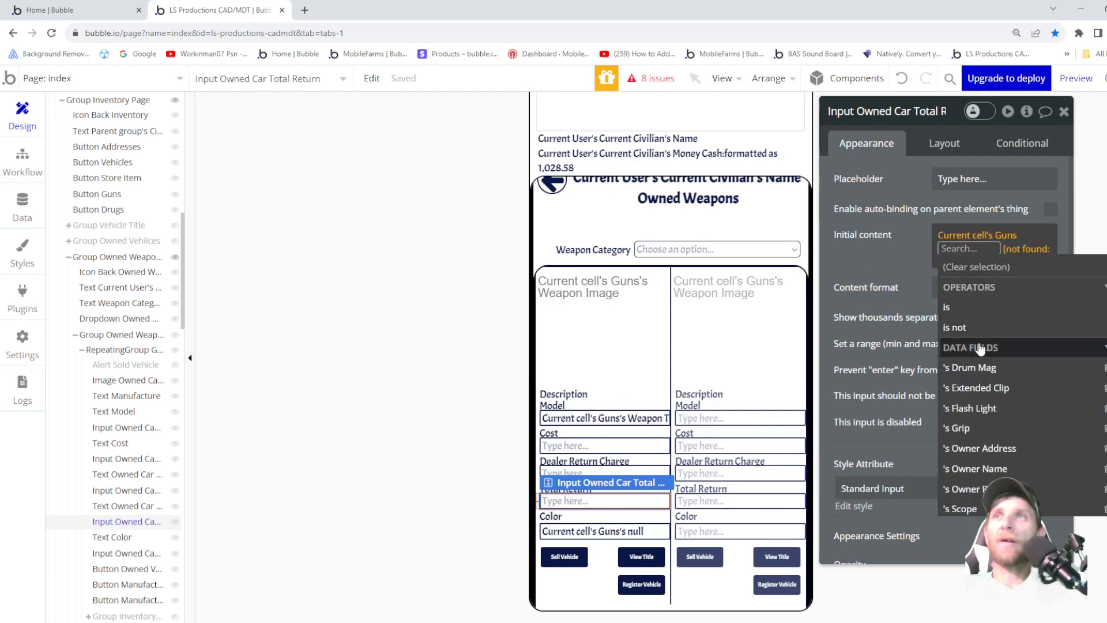
{"action": "scroll", "coordinate": [981, 392], "scroll_direction": "down", "scroll_amount": 2}
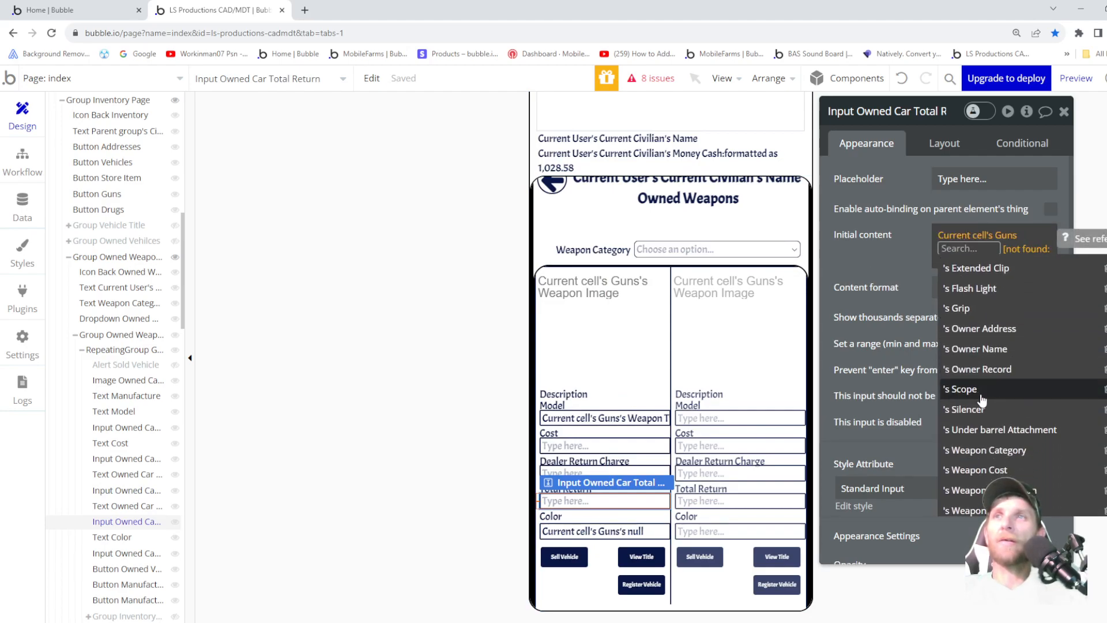
{"action": "left_click", "coordinate": [995, 470]}
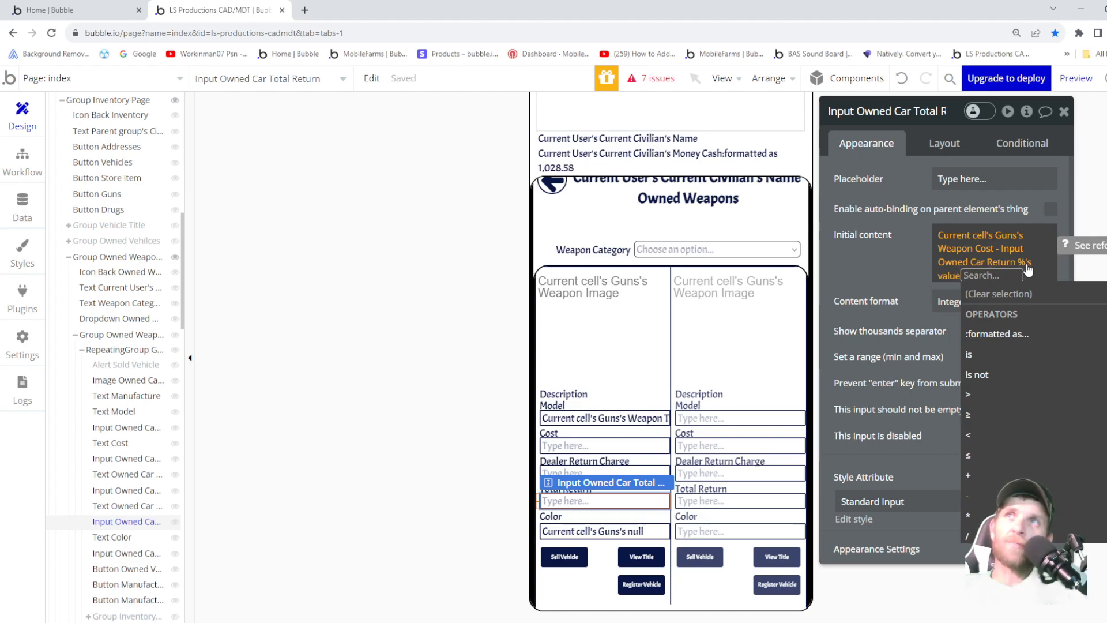
- Rename the Dealer Return Charge input as Input Owned Weapon Return %
{"action": "left_click_drag", "start_coordinate": [592, 500], "coordinate": [583, 472]}
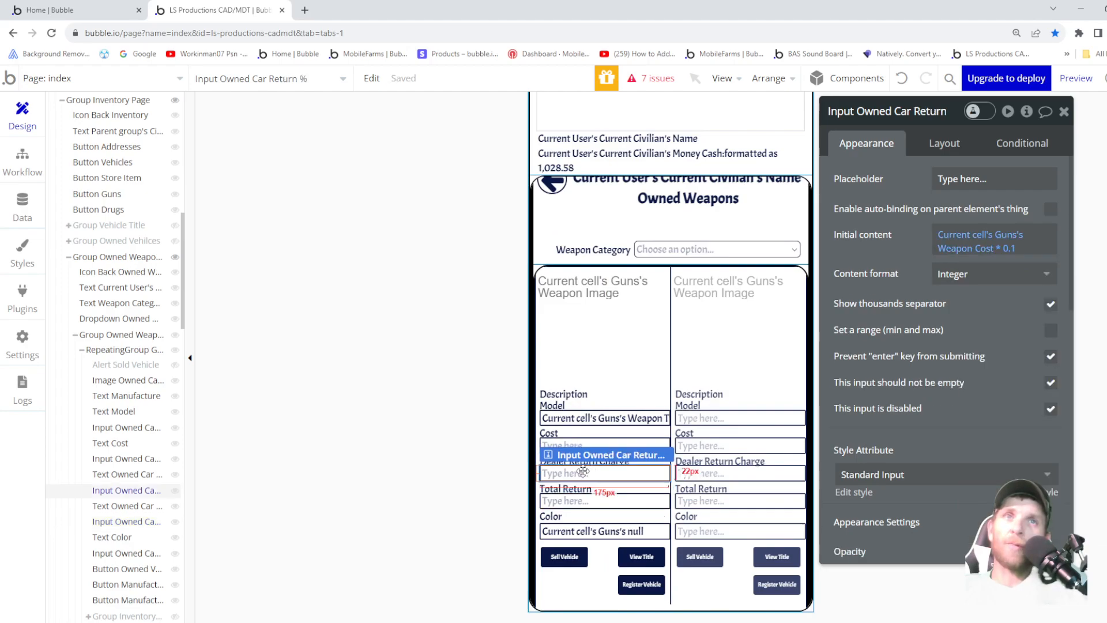
{"action": "left_click", "coordinate": [903, 117]}
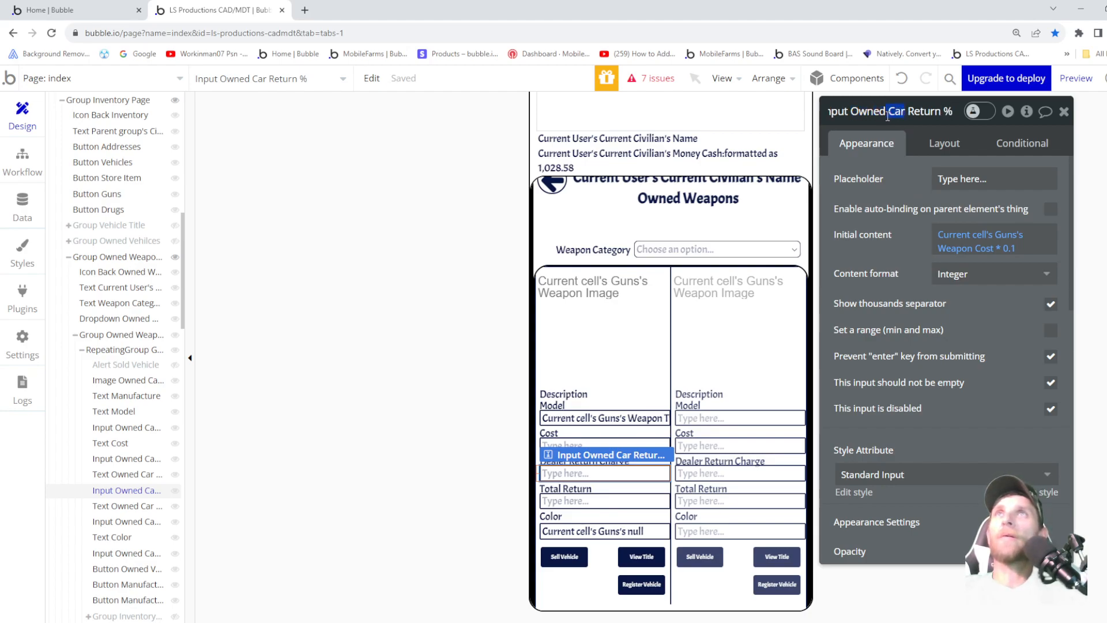
{"action": "type", "text": "Weapon"}
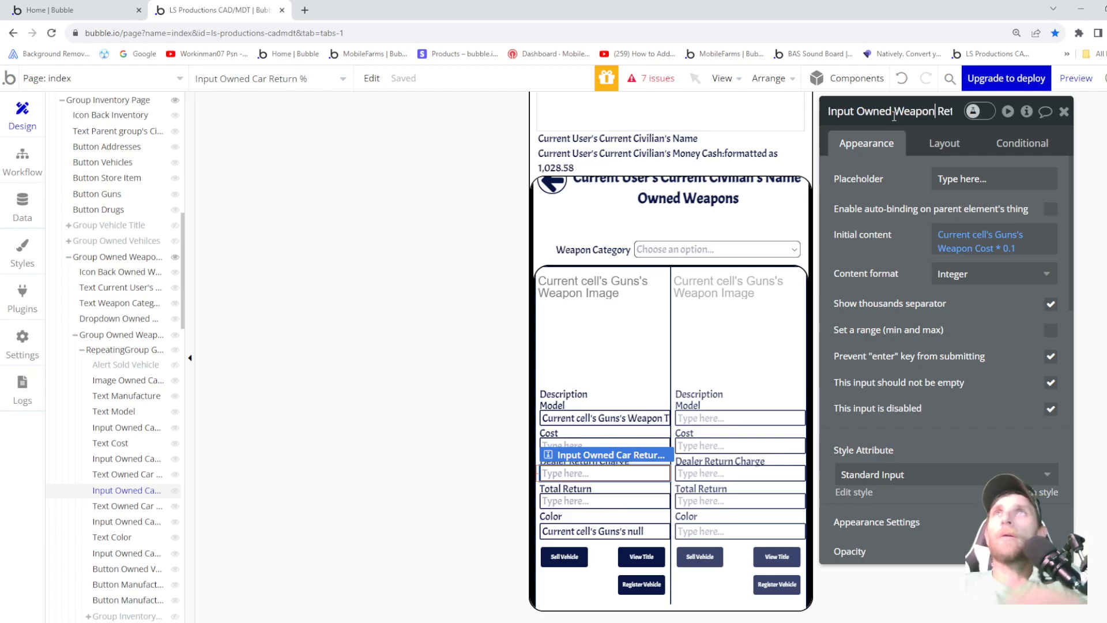
{"action": "left_click", "coordinate": [921, 240]}
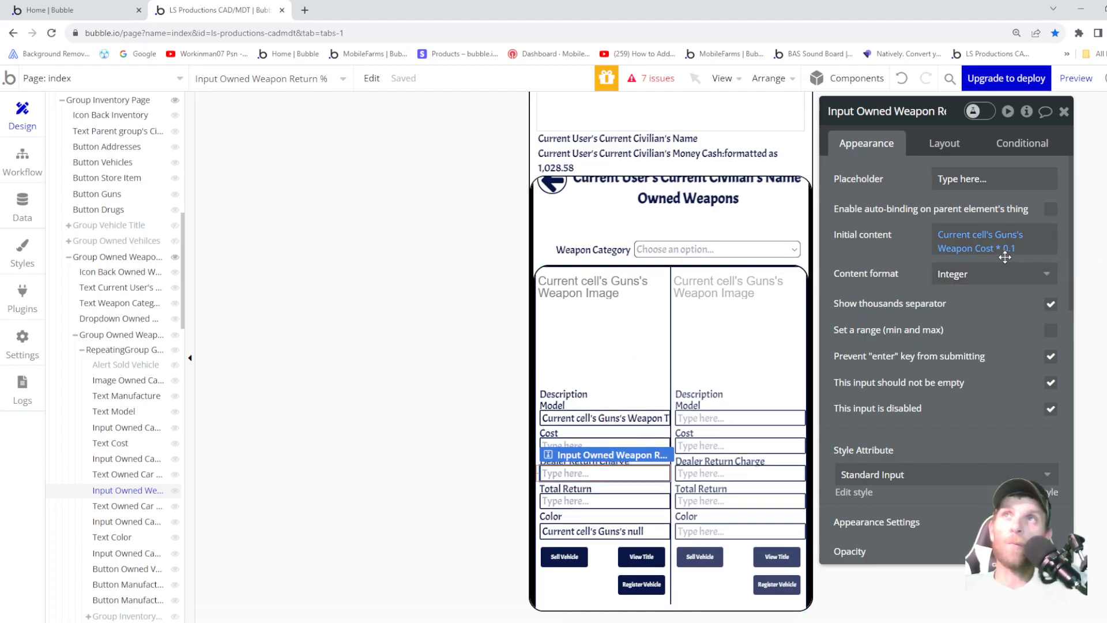
- Set the Weapon Cost multiplier in the initial content of Input Owned Weapon Return % to 0.5
{"action": "left_click", "coordinate": [585, 479]}
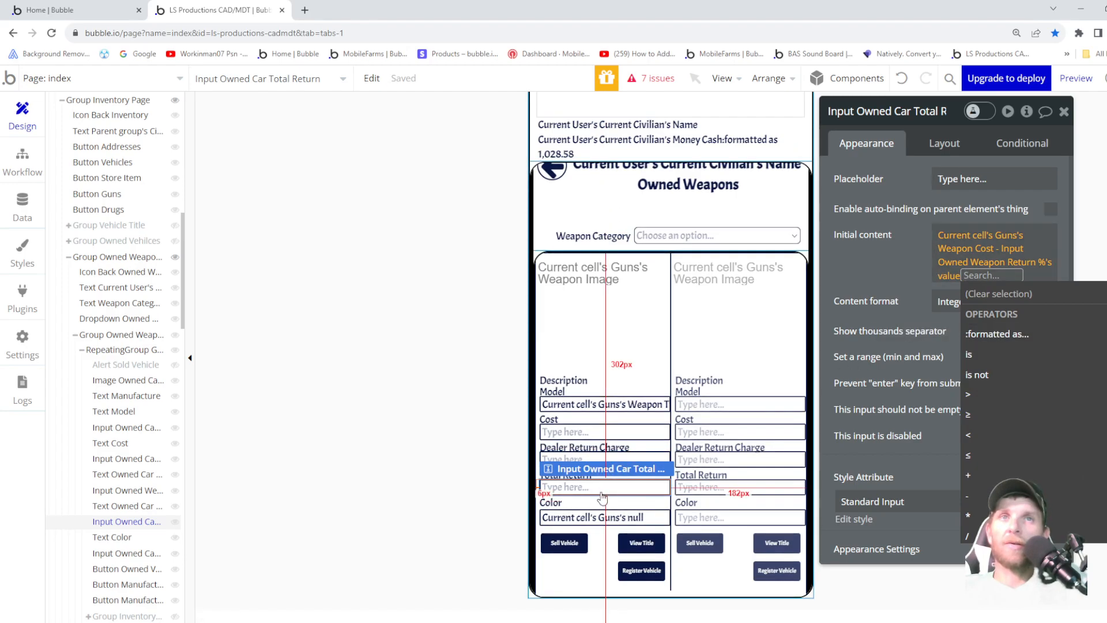
{"action": "left_click", "coordinate": [601, 478]}
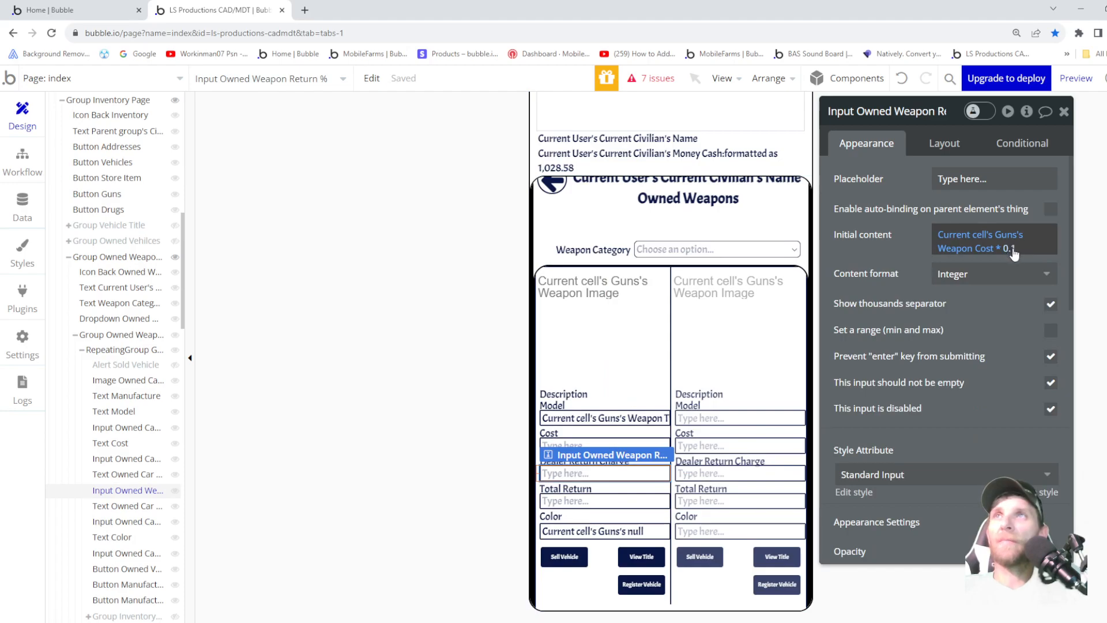
{"action": "left_click", "coordinate": [1012, 252]}
{"action": "type", "text": "0.5"}
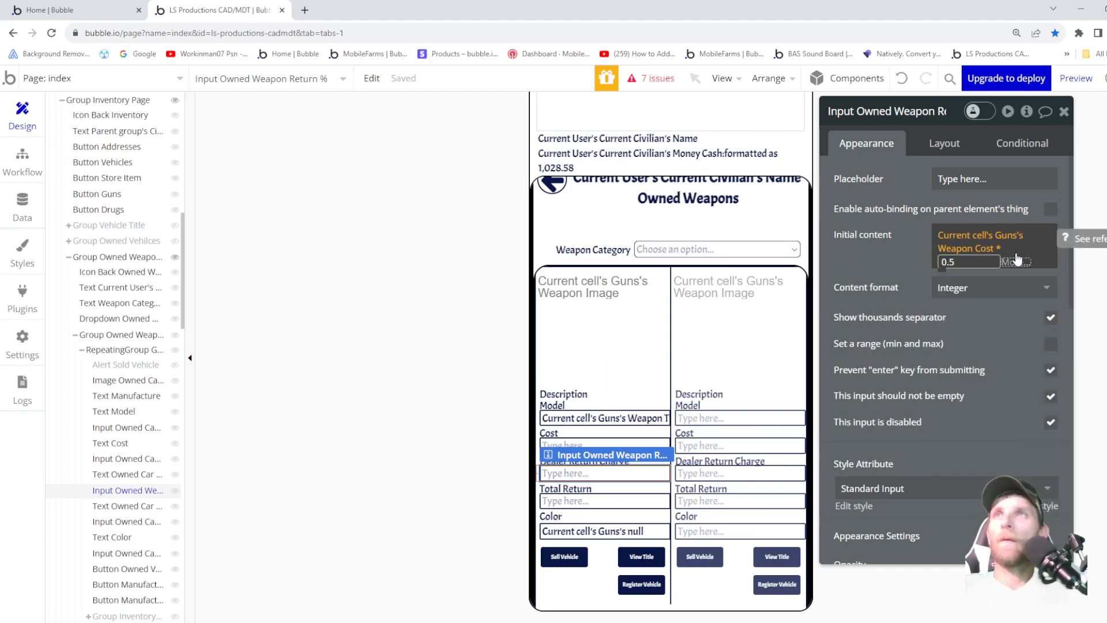
{"action": "left_click", "coordinate": [1017, 260]}
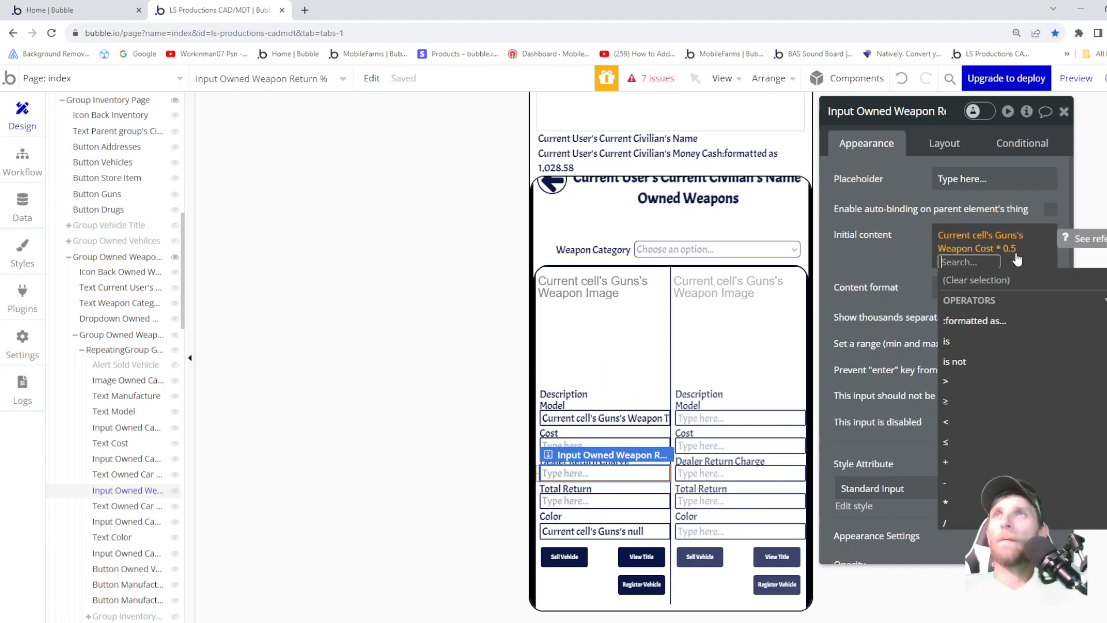
{"action": "left_click", "coordinate": [893, 273]}
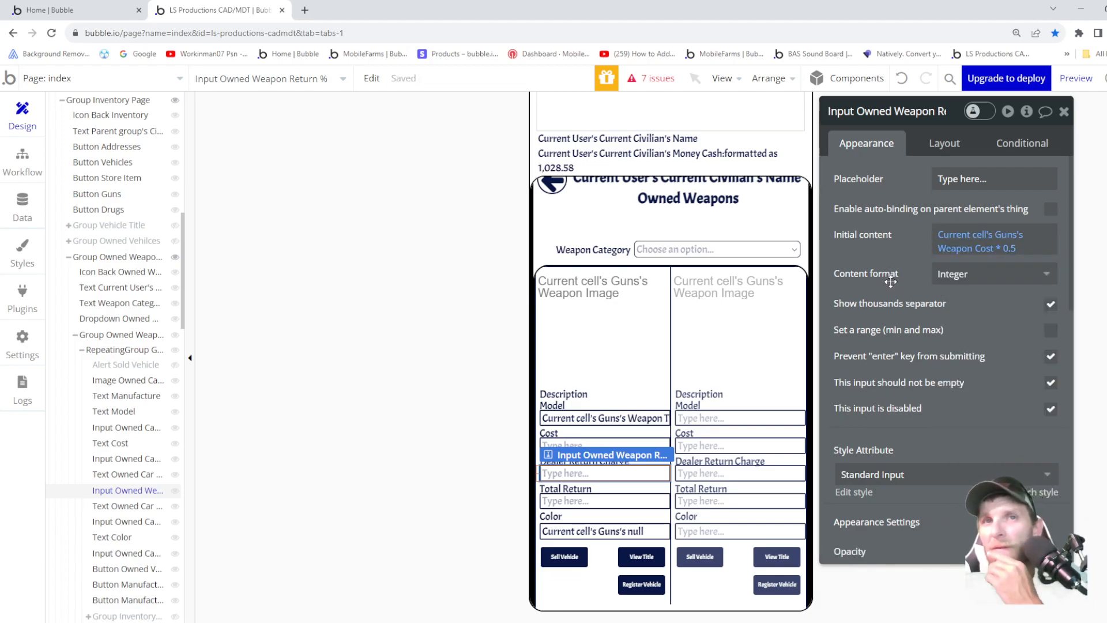
{"action": "left_click", "coordinate": [582, 502]}
{"action": "left_click_drag", "start_coordinate": [620, 535], "coordinate": [609, 474]}
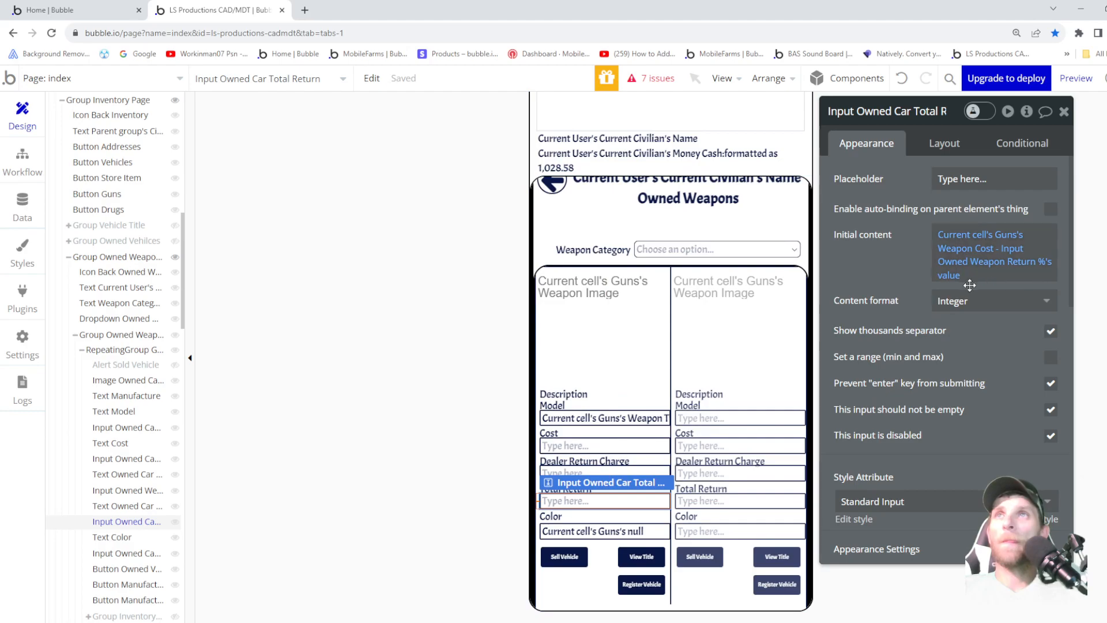
{"action": "scroll", "coordinate": [726, 437], "scroll_direction": "down", "scroll_amount": 1}
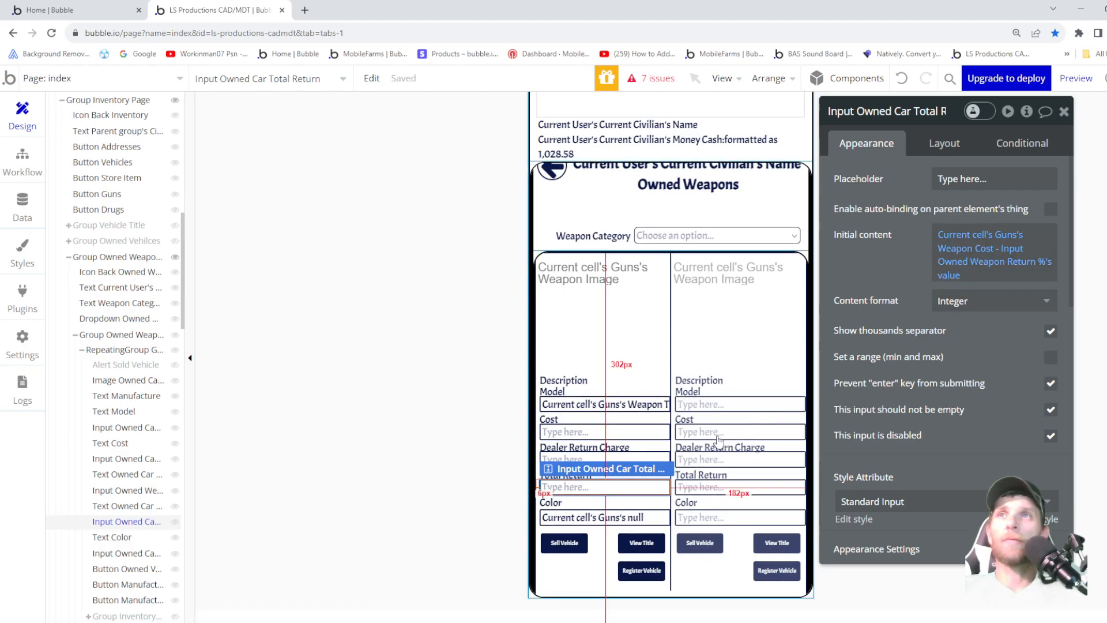
- Replace the missing field in the Color input's initial content with the current cell's Weapon Tint
{"action": "scroll", "coordinate": [718, 440], "scroll_direction": "up", "scroll_amount": 1}
{"action": "left_click_drag", "start_coordinate": [561, 499], "coordinate": [564, 527]}
{"action": "left_click", "coordinate": [563, 531]}
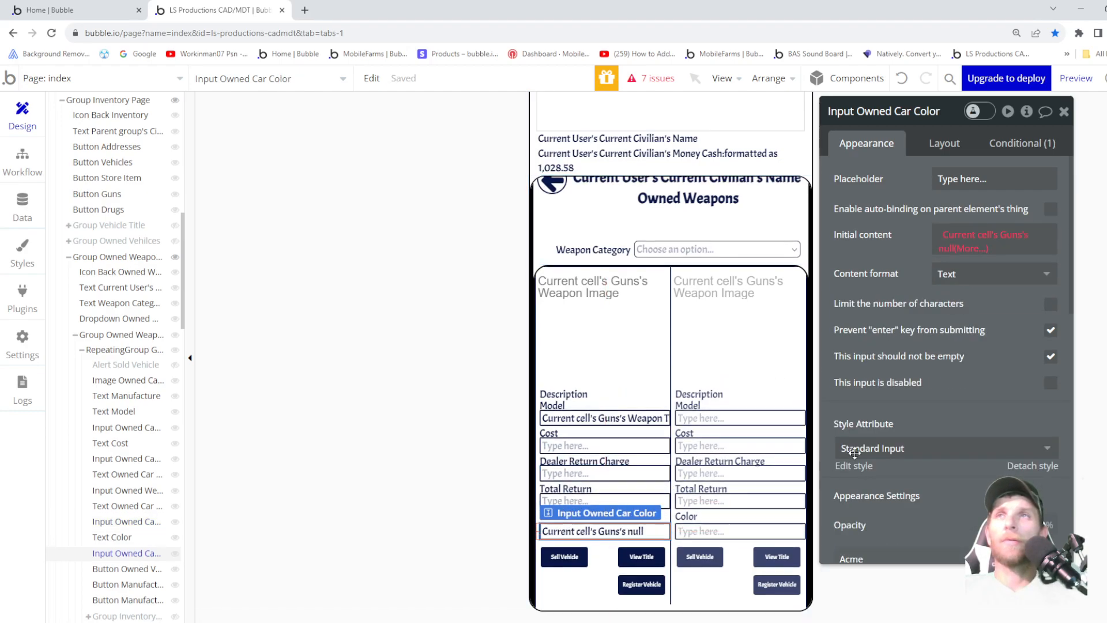
{"action": "left_click", "coordinate": [944, 254]}
{"action": "scroll", "coordinate": [1007, 398], "scroll_direction": "down", "scroll_amount": 2}
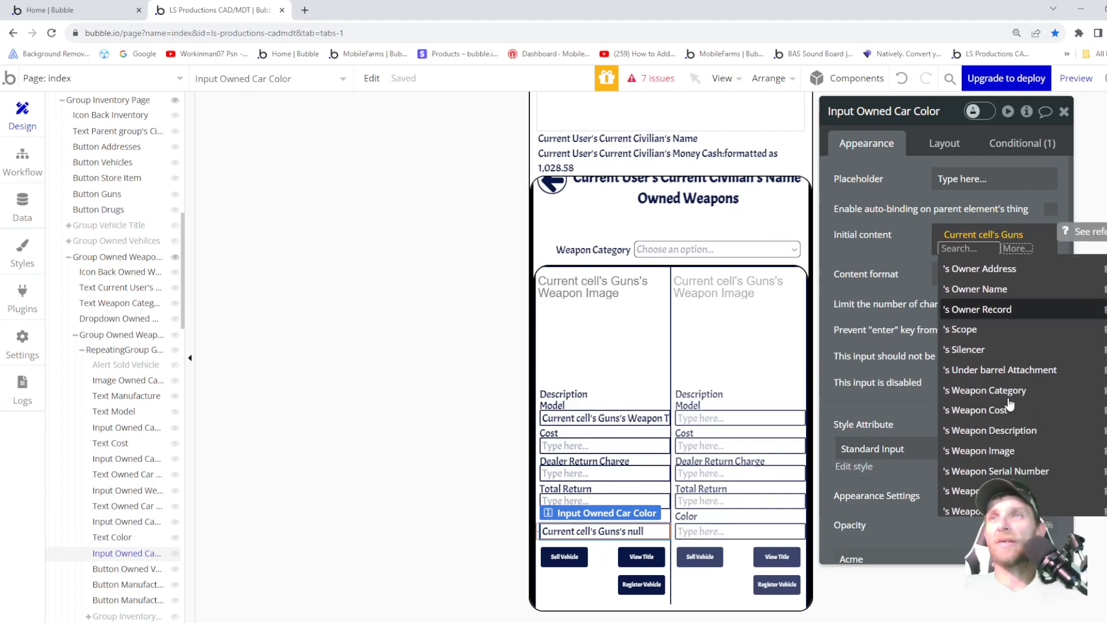
{"action": "left_click", "coordinate": [962, 491]}
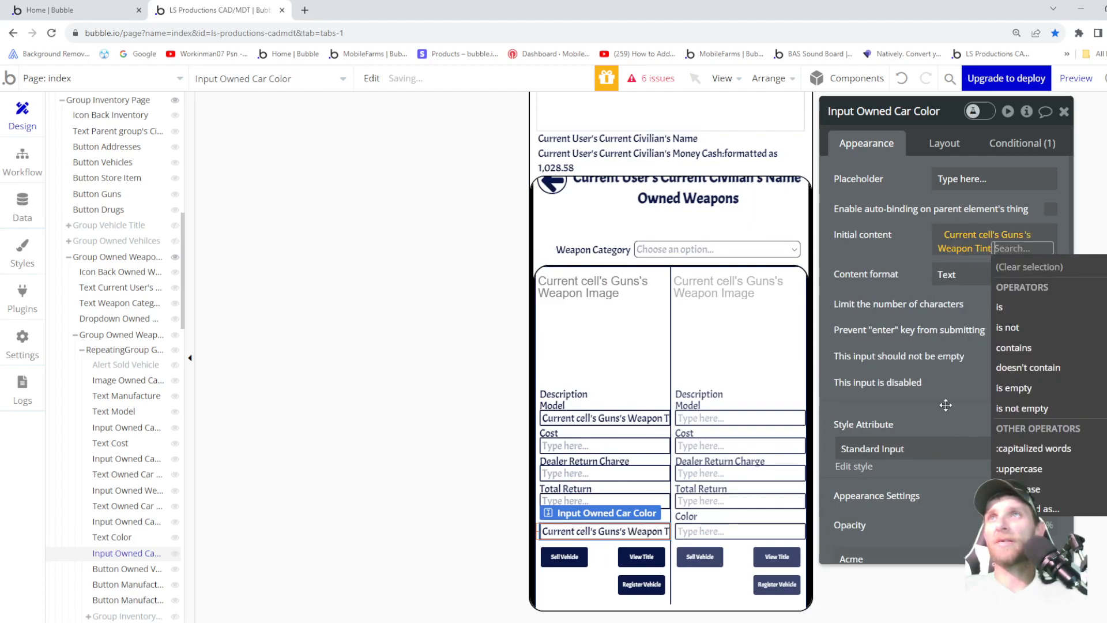
{"action": "left_click", "coordinate": [902, 247]}
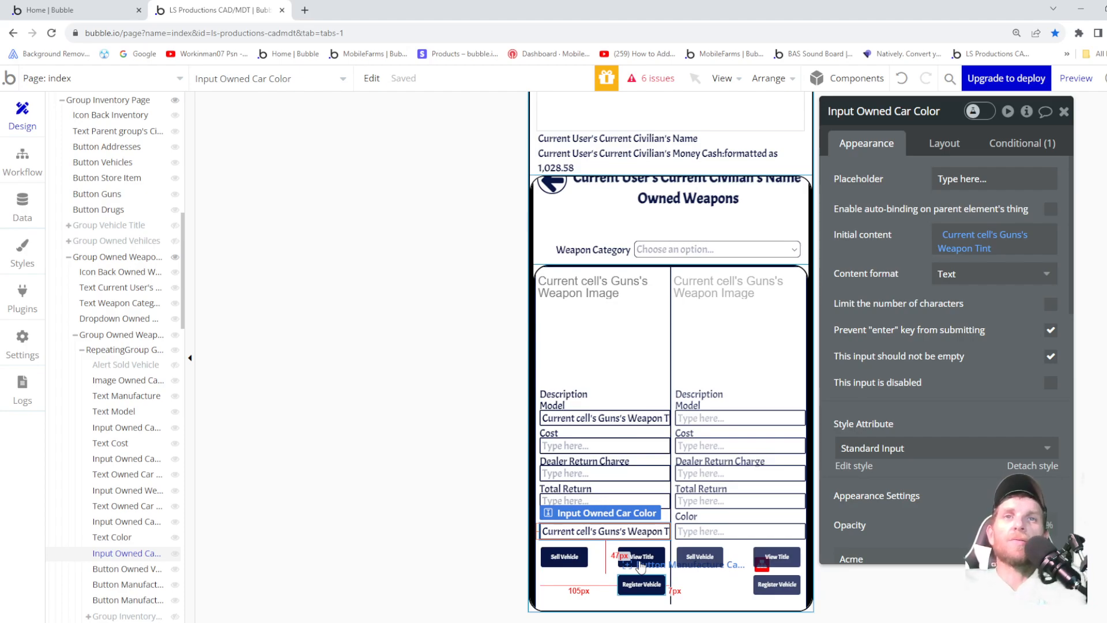
- Delete the Register Vehicle button from the weapon cell
{"action": "left_click", "coordinate": [641, 586]}
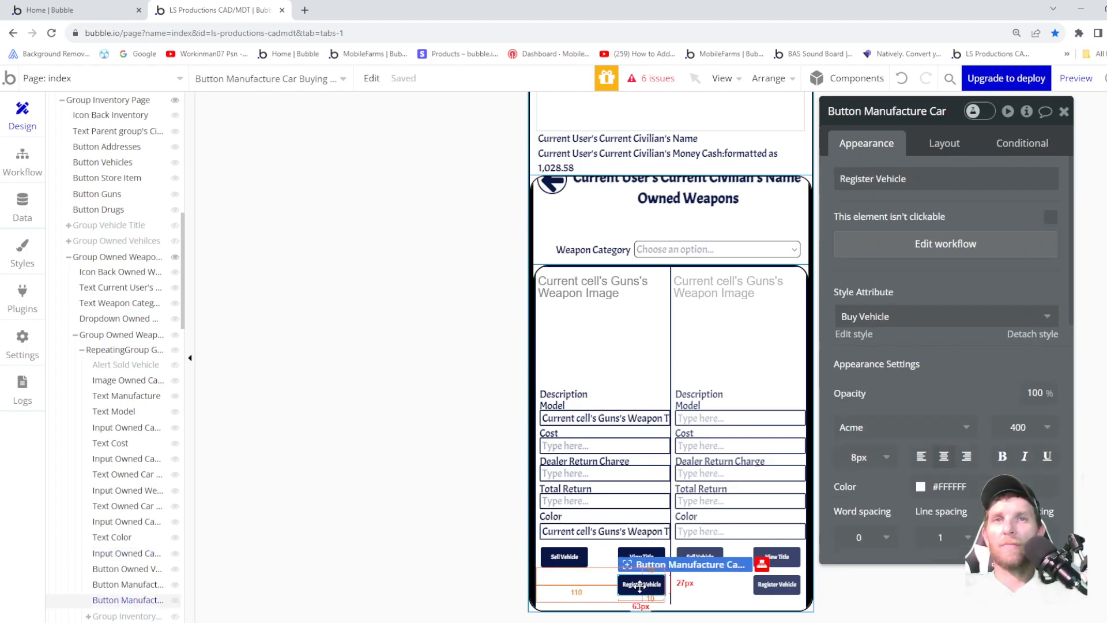
{"action": "key", "text": "Delete"}
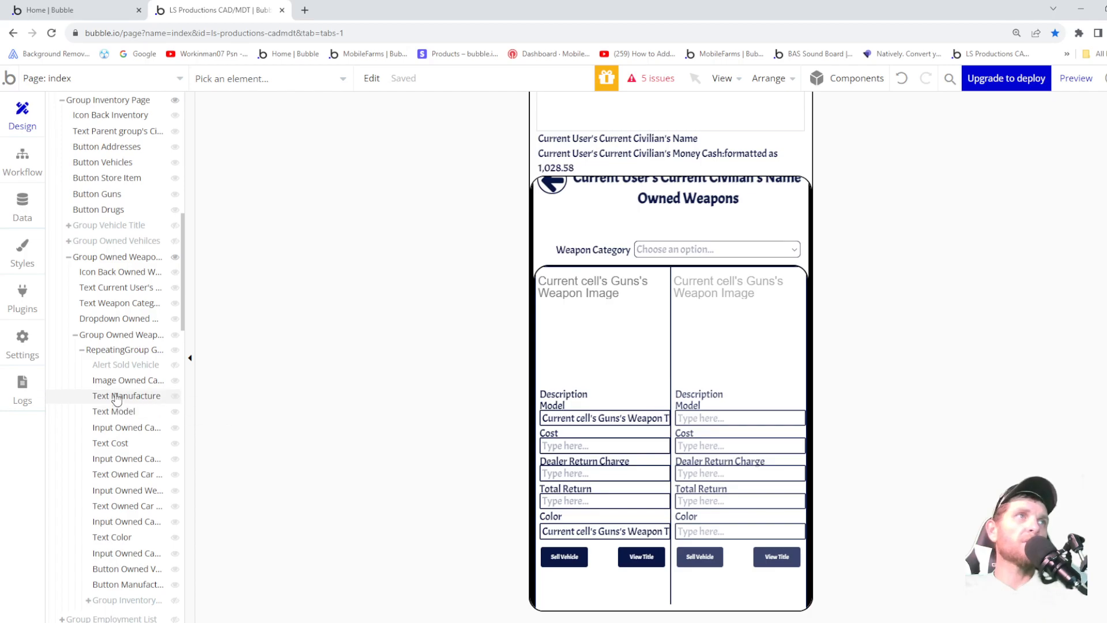
- Move the Description label directly below the Cost input and rename the element as Text Description
{"action": "left_click", "coordinate": [127, 396]}
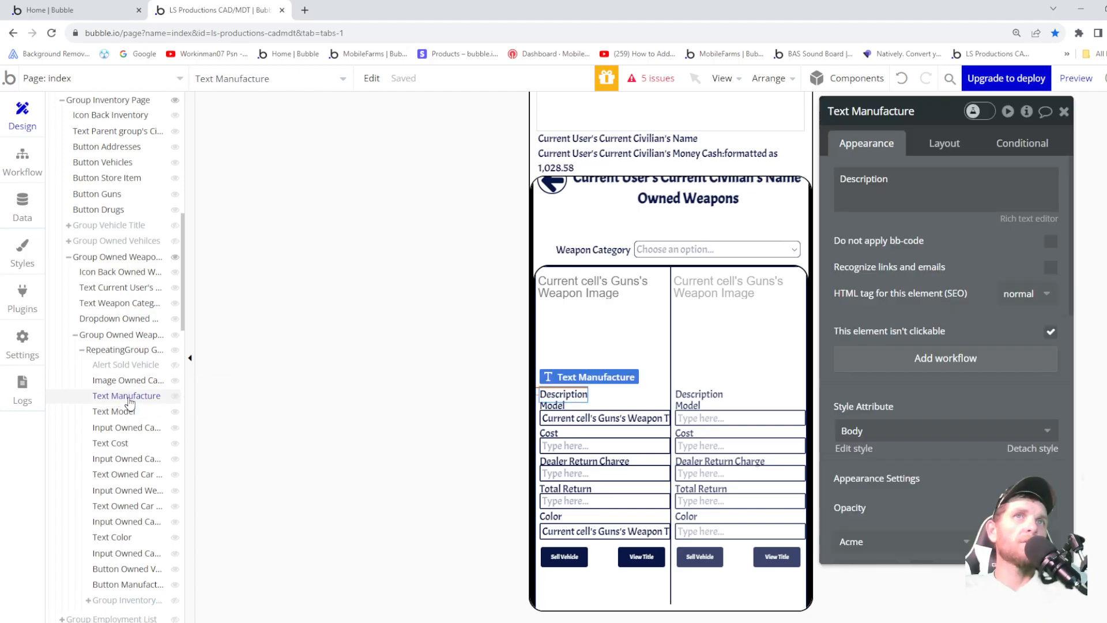
{"action": "left_click_drag", "start_coordinate": [131, 401], "coordinate": [135, 471]}
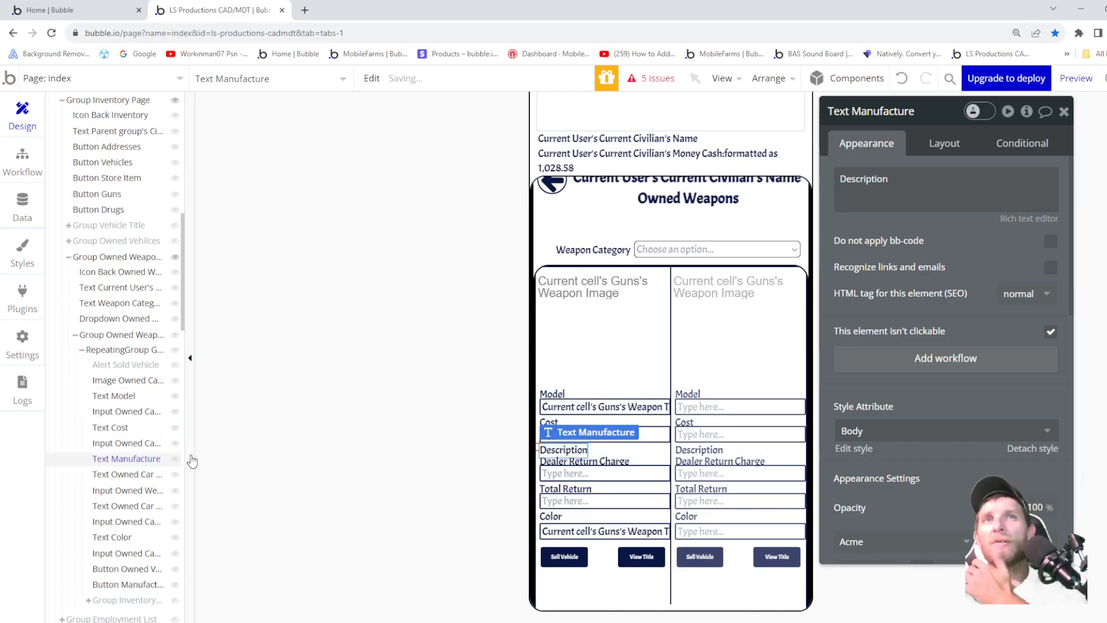
{"action": "left_click", "coordinate": [901, 112]}
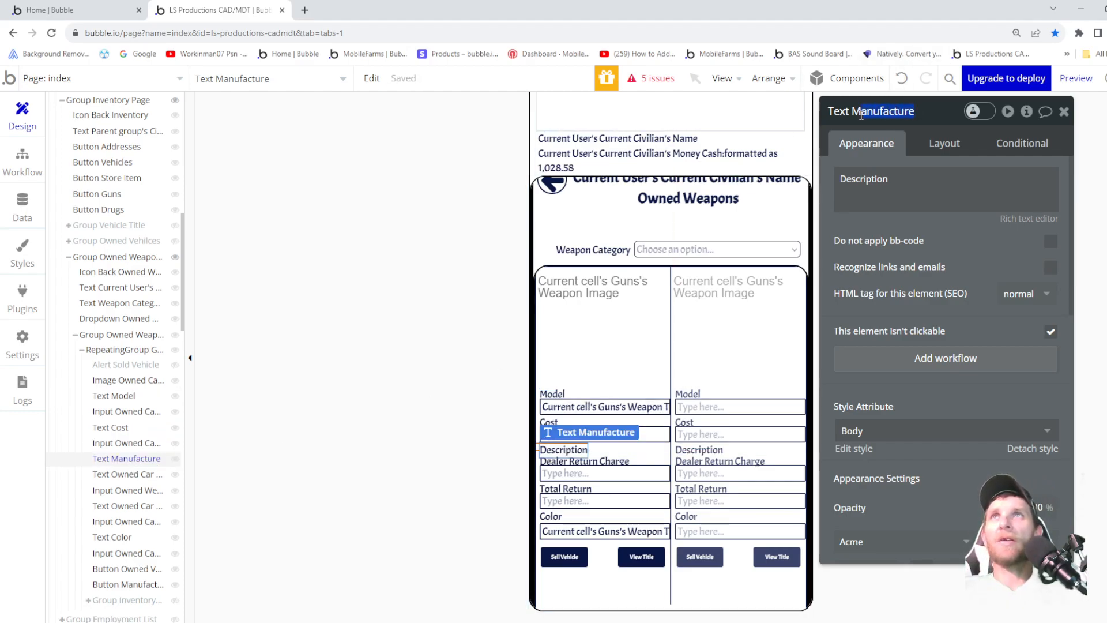
{"action": "type", "text": "Description"}
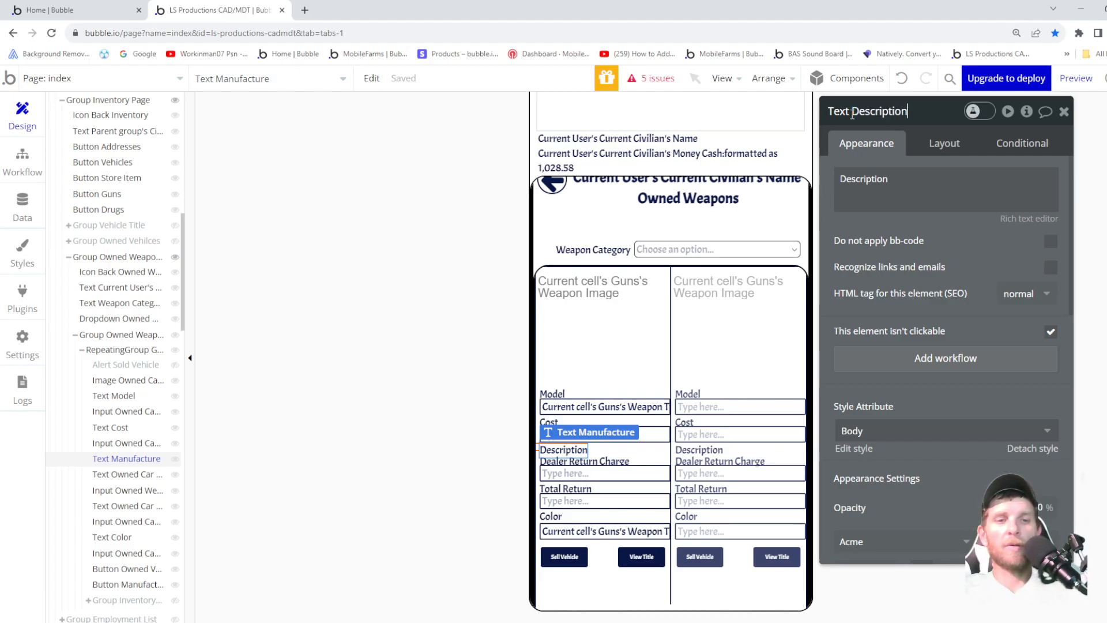
- Add a multiline input about 146 px wide and 23 px high beneath the Description label in the Guns repeating group
{"action": "scroll", "coordinate": [717, 351], "scroll_direction": "down", "scroll_amount": 1}
{"action": "scroll", "coordinate": [716, 353], "scroll_direction": "up", "scroll_amount": 1}
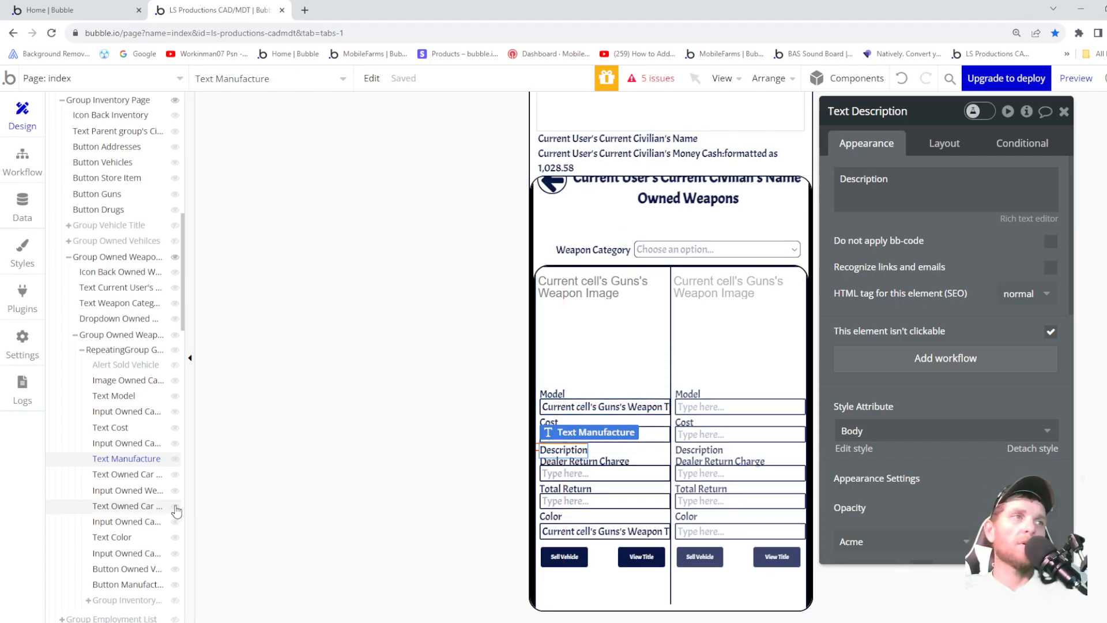
{"action": "scroll", "coordinate": [129, 510], "scroll_direction": "down", "scroll_amount": 3}
{"action": "scroll", "coordinate": [130, 510], "scroll_direction": "down", "scroll_amount": 2}
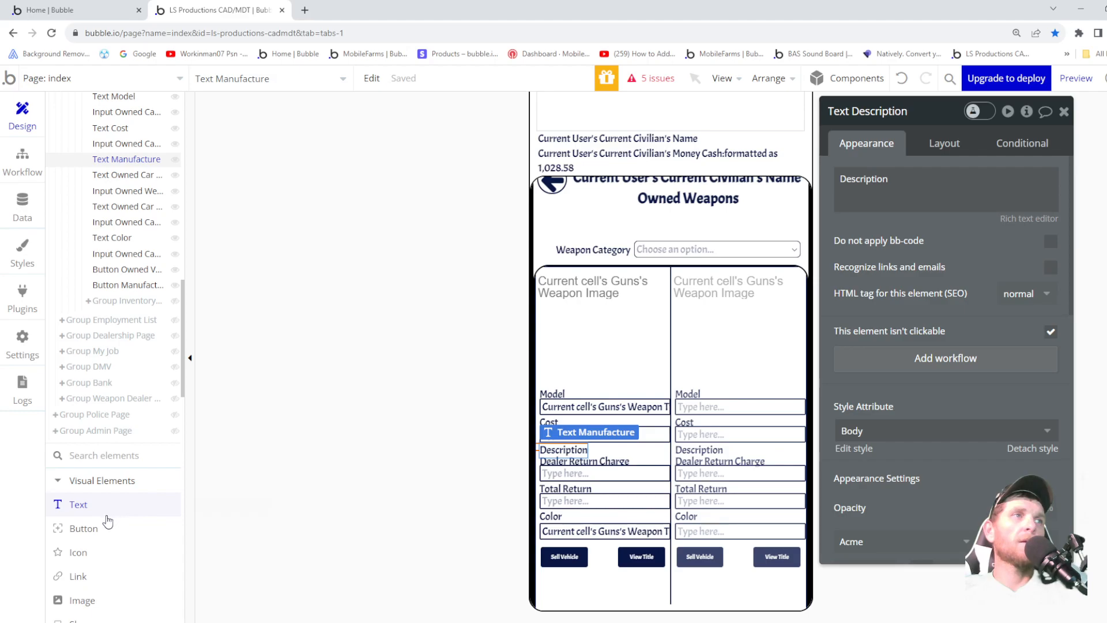
{"action": "scroll", "coordinate": [124, 514], "scroll_direction": "down", "scroll_amount": 6}
{"action": "scroll", "coordinate": [106, 528], "scroll_direction": "down", "scroll_amount": 6}
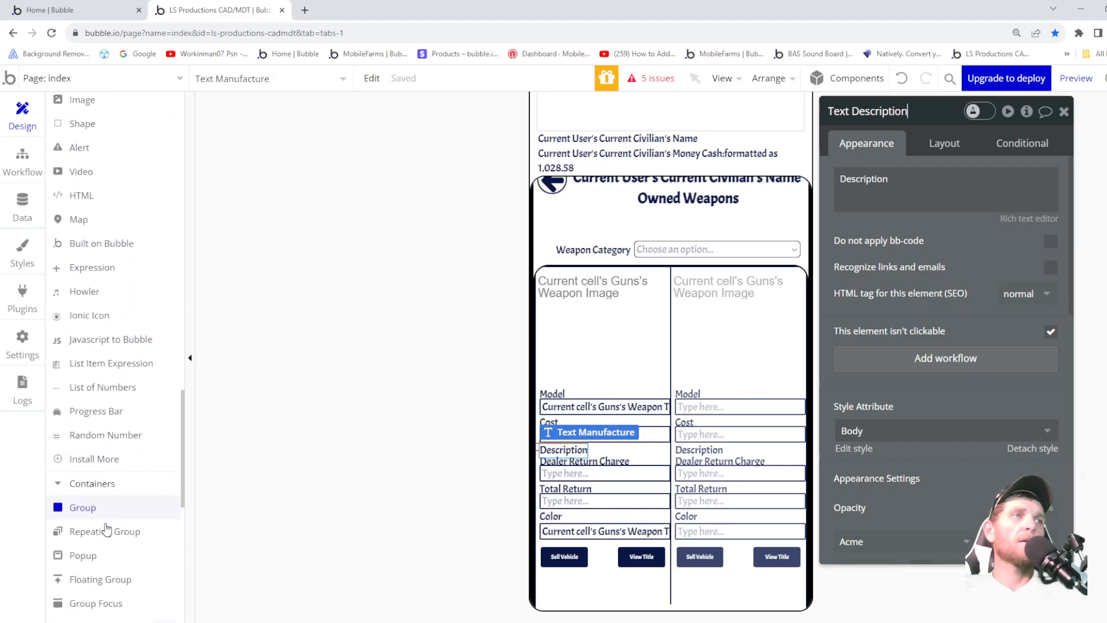
{"action": "scroll", "coordinate": [108, 530], "scroll_direction": "down", "scroll_amount": 1}
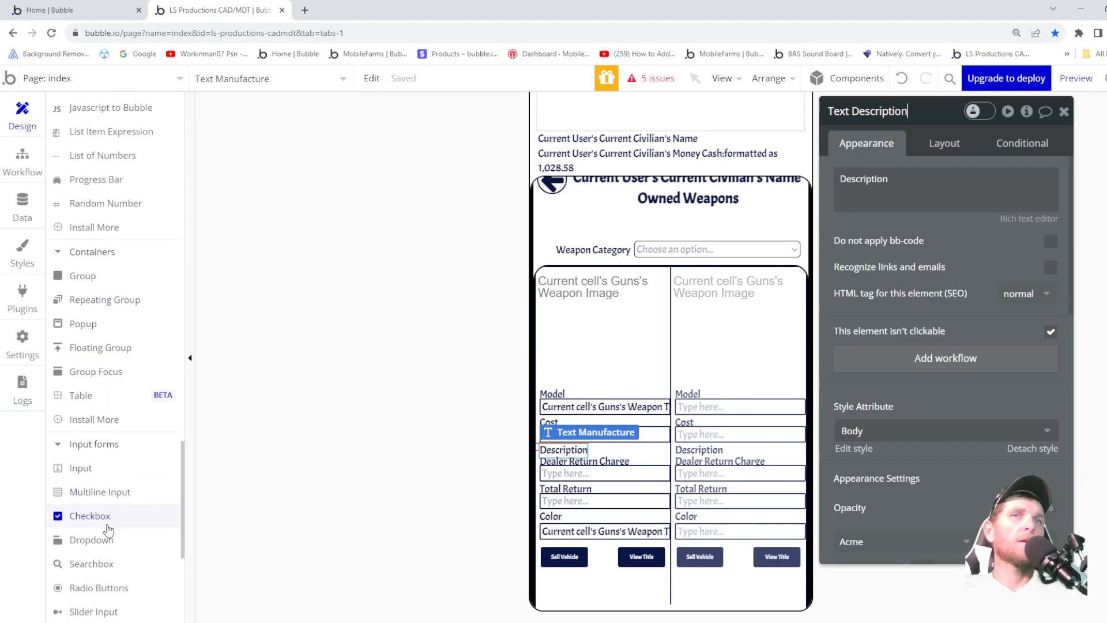
{"action": "scroll", "coordinate": [110, 529], "scroll_direction": "down", "scroll_amount": 1}
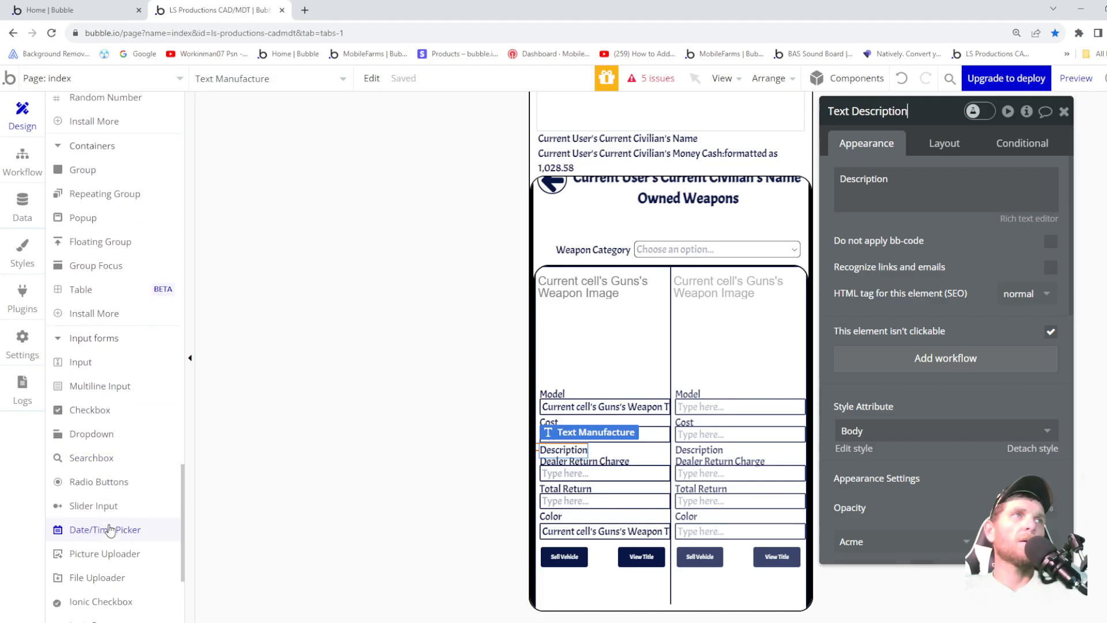
{"action": "scroll", "coordinate": [110, 530], "scroll_direction": "down", "scroll_amount": 1}
{"action": "left_click", "coordinate": [99, 328]}
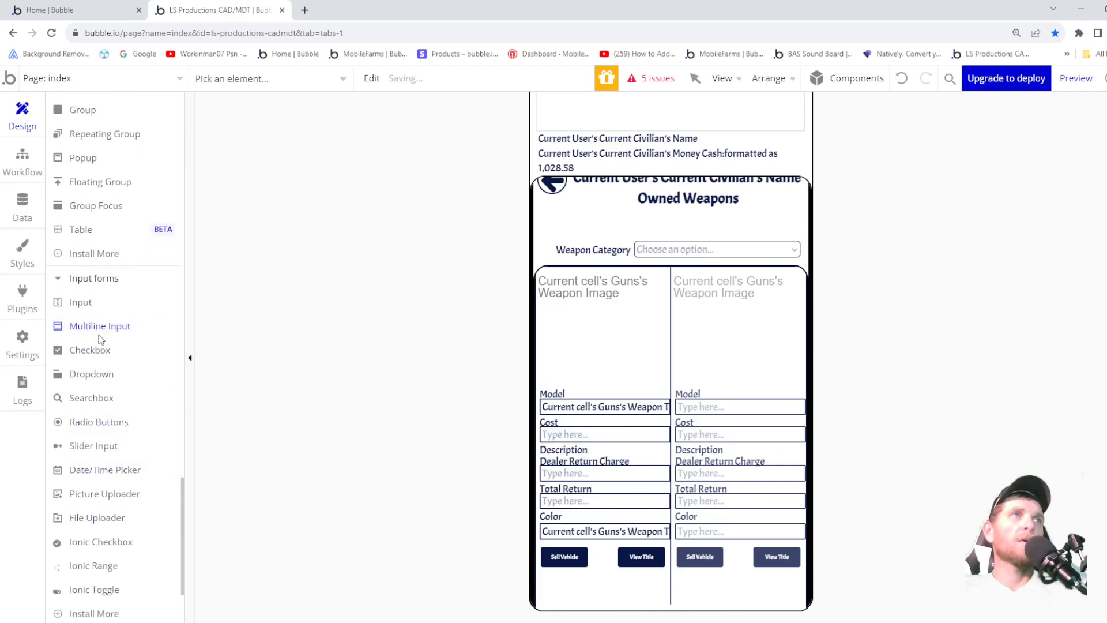
{"action": "scroll", "coordinate": [101, 339], "scroll_direction": "up", "scroll_amount": 10}
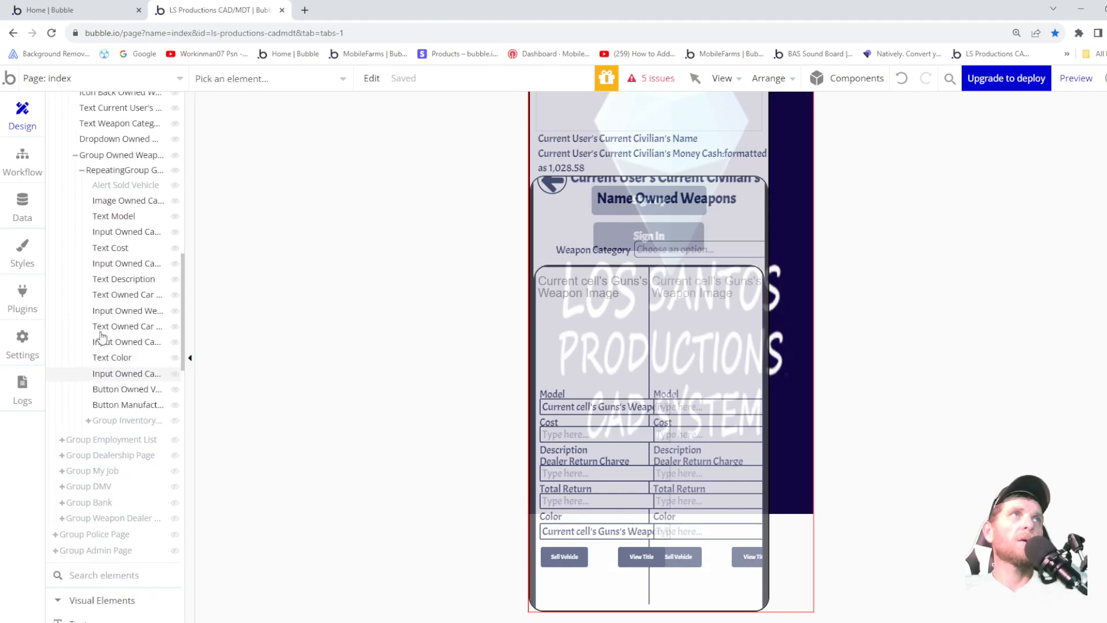
{"action": "left_click", "coordinate": [112, 170]}
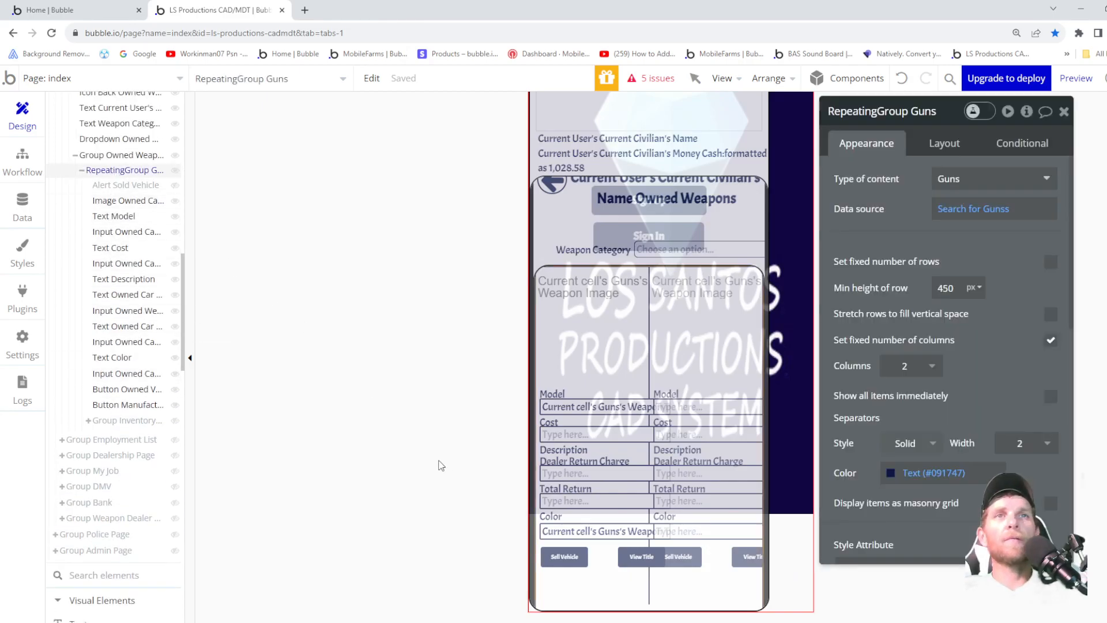
{"action": "mouse_move", "coordinate": [542, 453]}
{"action": "left_mouse_down"}
{"action": "mouse_move", "coordinate": [672, 479]}
{"action": "mouse_move", "coordinate": [623, 469]}
{"action": "mouse_move", "coordinate": [644, 468]}
{"action": "left_mouse_up"}
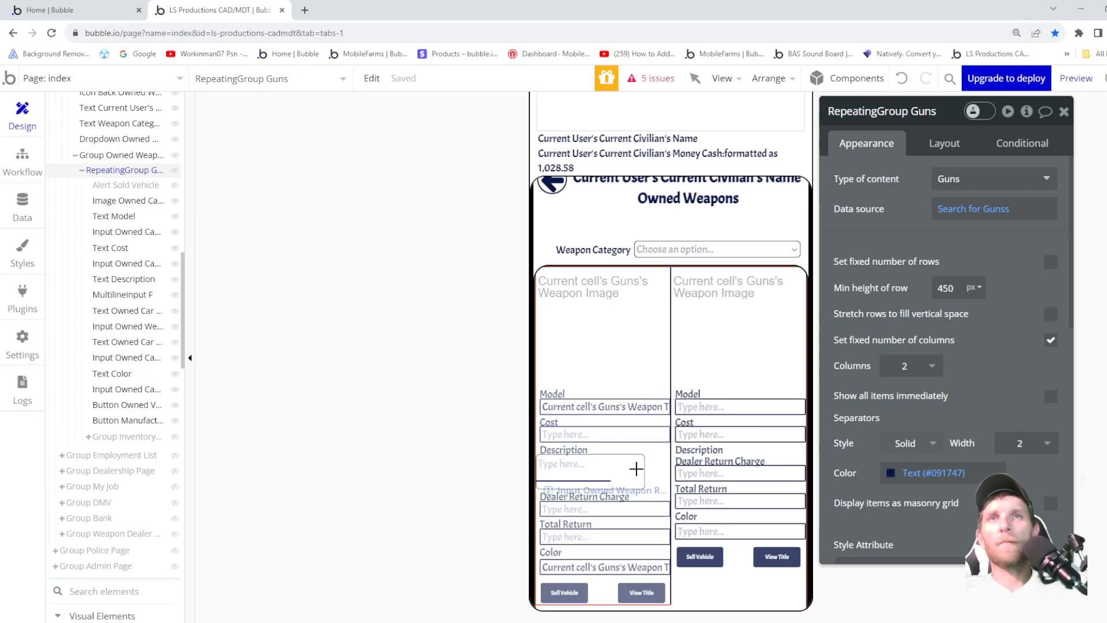
- Set the new multiline input's initial content to Current cell's Guns's Weapon Description
{"action": "triple_click", "coordinate": [898, 194]}
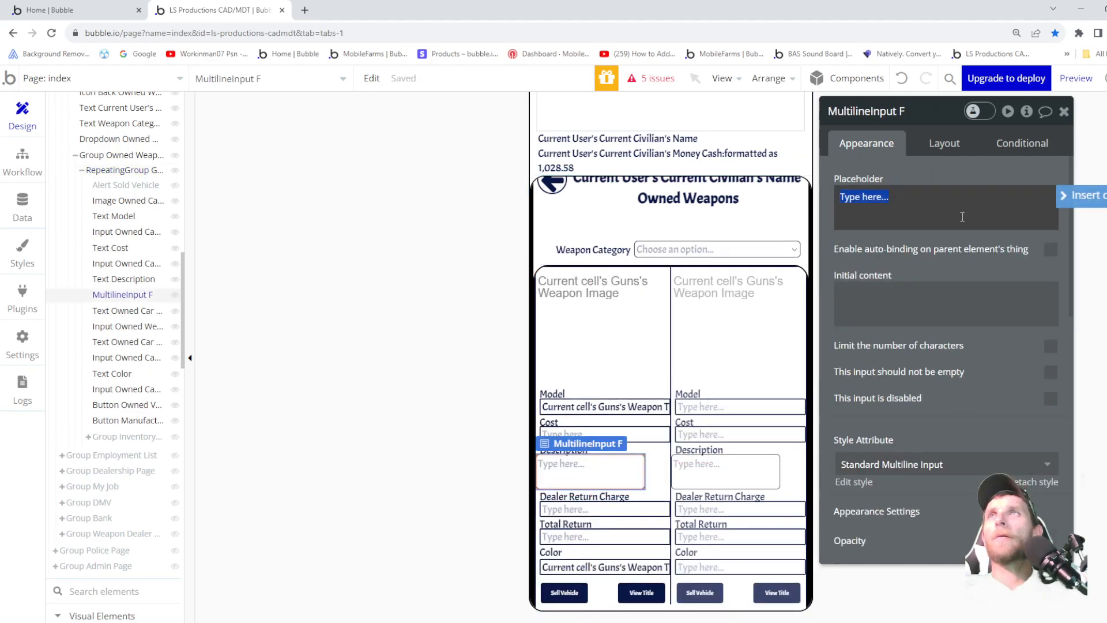
{"action": "left_click", "coordinate": [881, 310]}
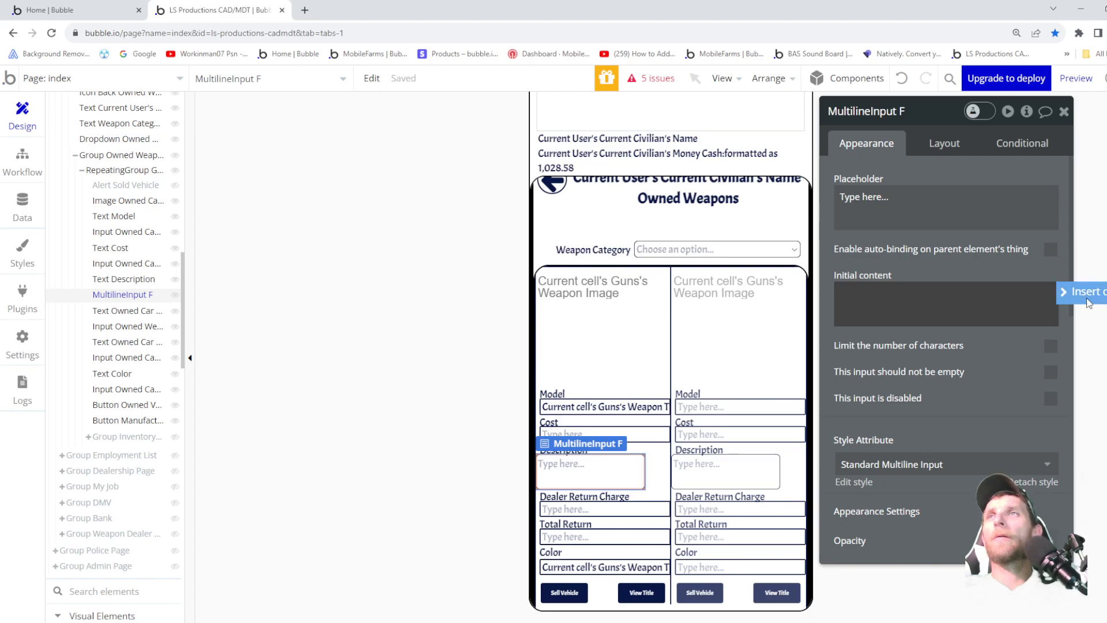
{"action": "left_click", "coordinate": [1087, 304]}
{"action": "left_click", "coordinate": [921, 352]}
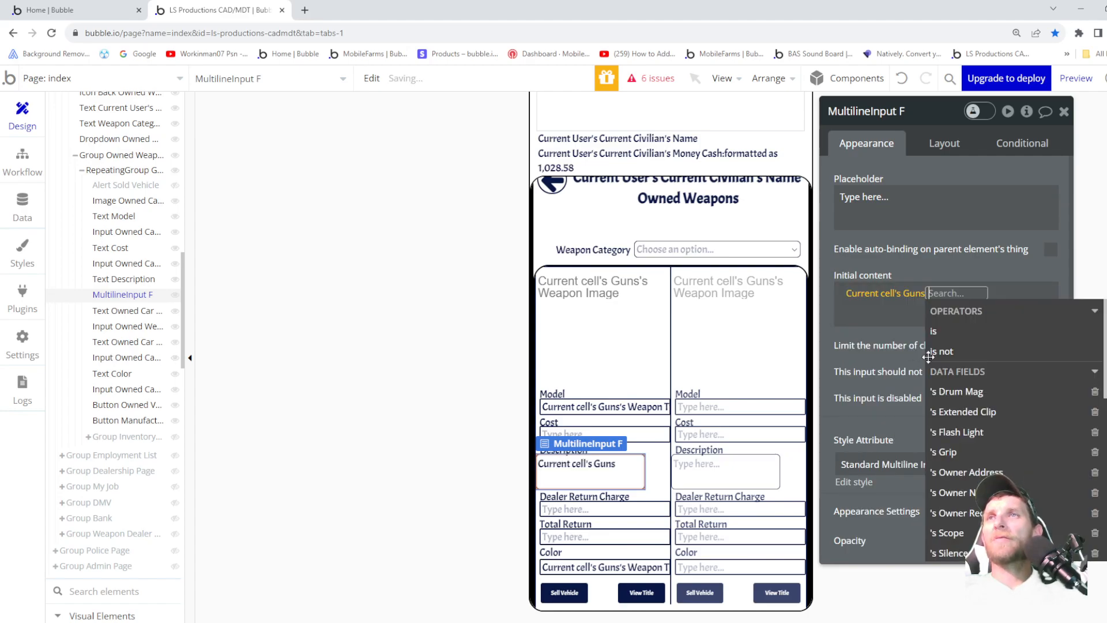
{"action": "scroll", "coordinate": [981, 438], "scroll_direction": "down", "scroll_amount": 3}
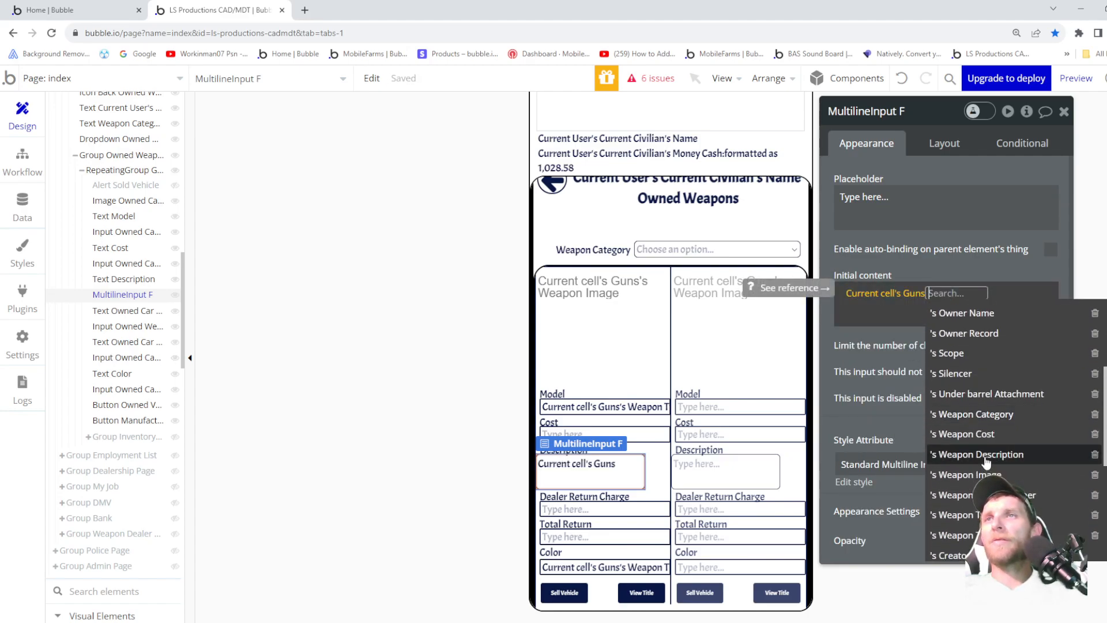
{"action": "left_click", "coordinate": [981, 456]}
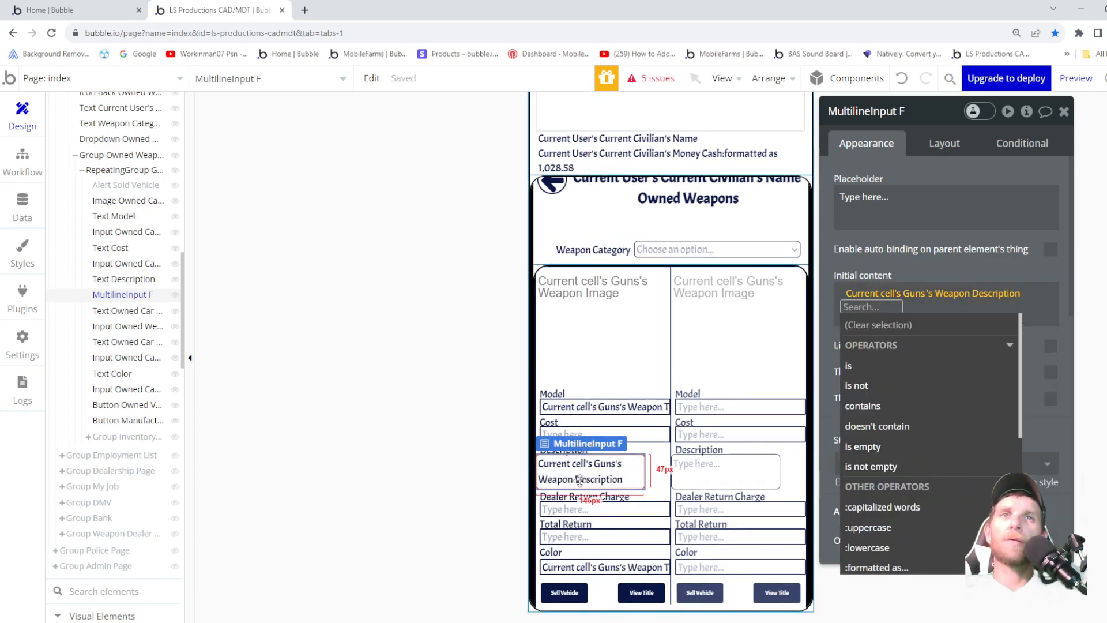
- Match the multiline input's layout to the Dealer Return Charge input with a left margin of 5 px and a width of 175 px
{"action": "left_click", "coordinate": [577, 509]}
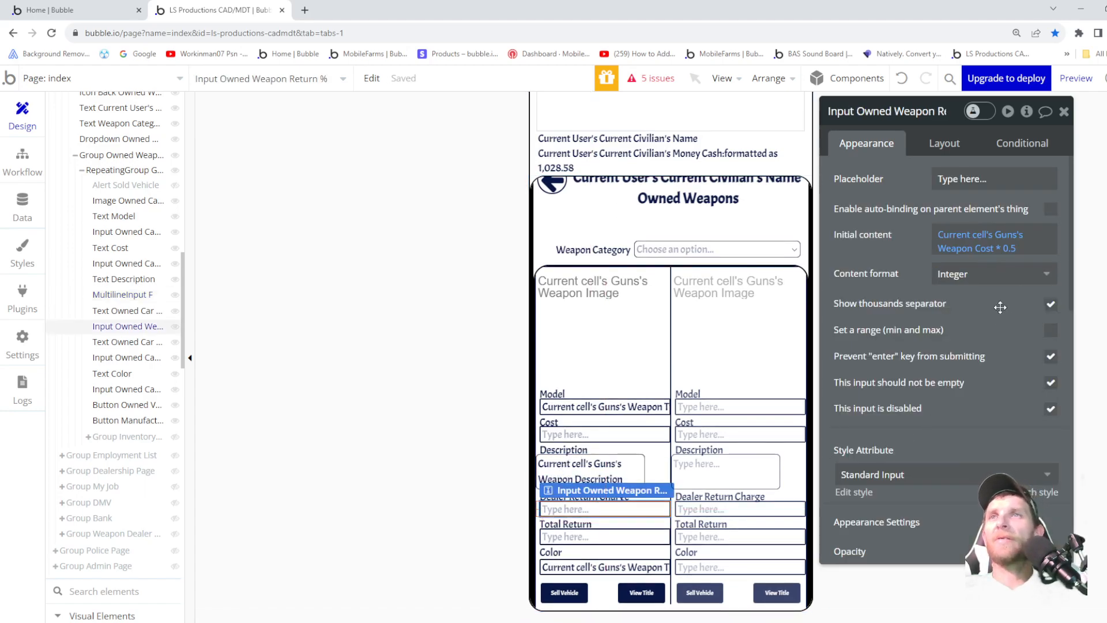
{"action": "left_click", "coordinate": [944, 143]}
{"action": "scroll", "coordinate": [761, 381], "scroll_direction": "down", "scroll_amount": 1}
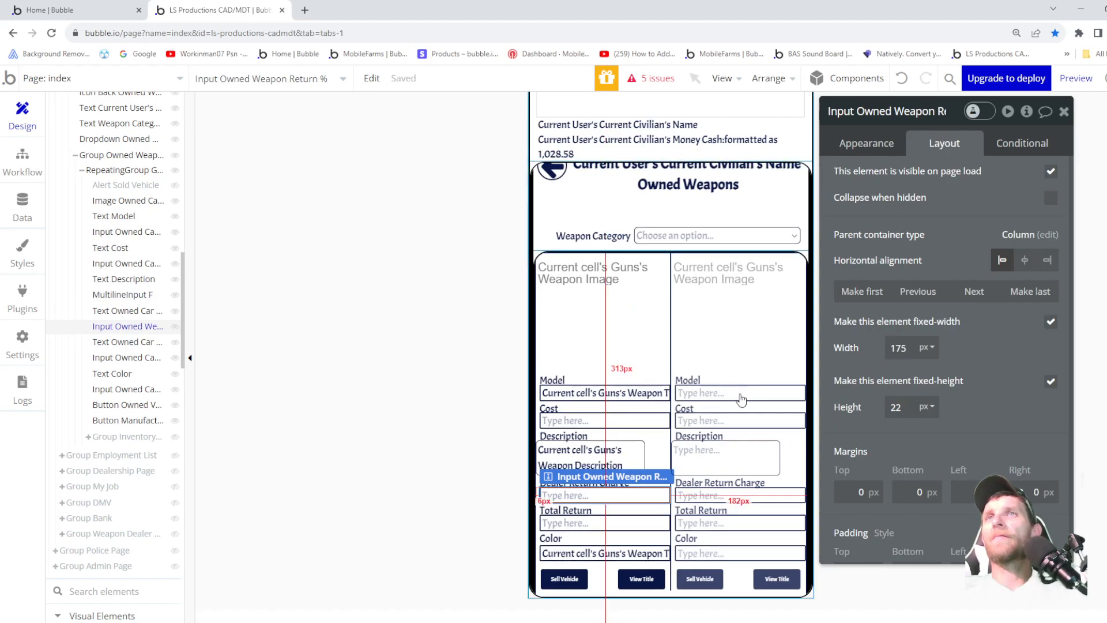
{"action": "scroll", "coordinate": [761, 381], "scroll_direction": "up", "scroll_amount": 1}
{"action": "left_click", "coordinate": [613, 472]}
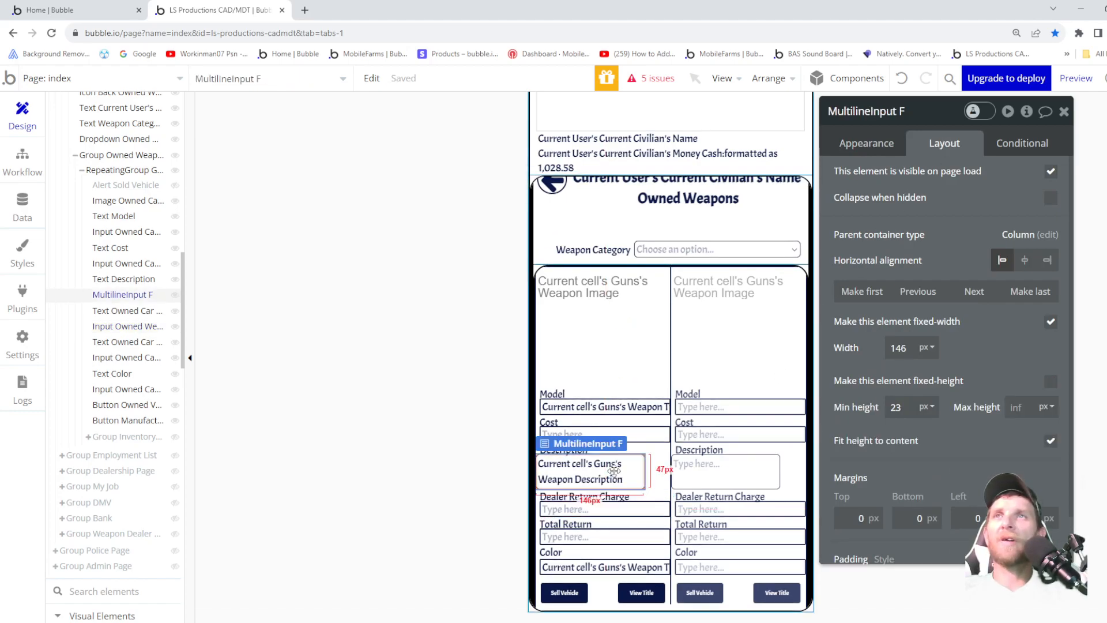
{"action": "left_click", "coordinate": [618, 506]}
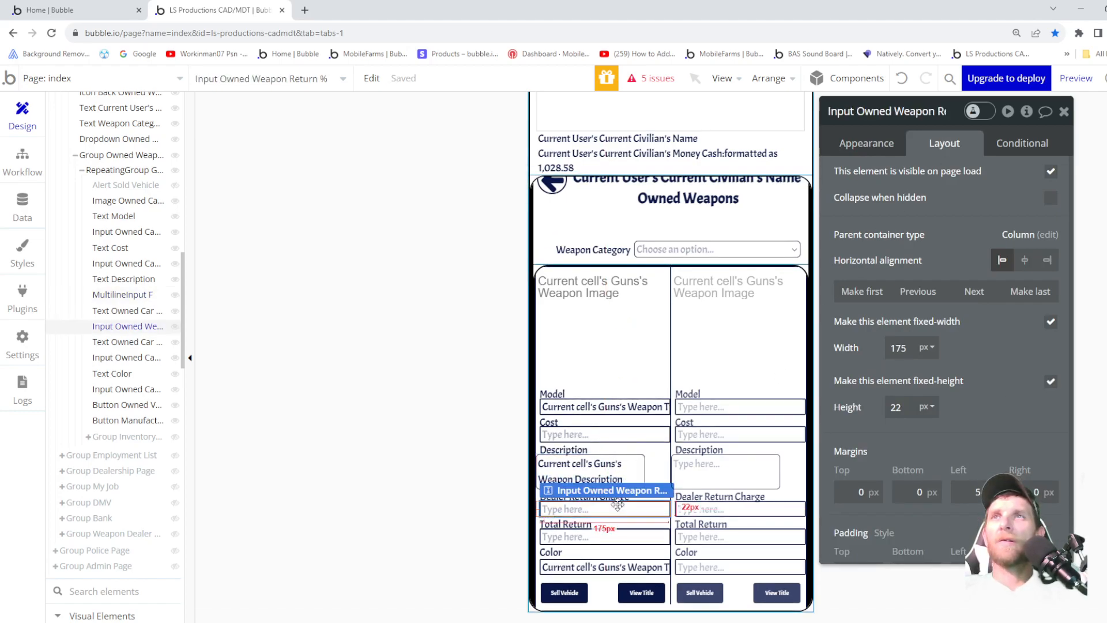
{"action": "left_click", "coordinate": [612, 476]}
{"action": "left_click_drag", "start_coordinate": [982, 518], "coordinate": [939, 519]}
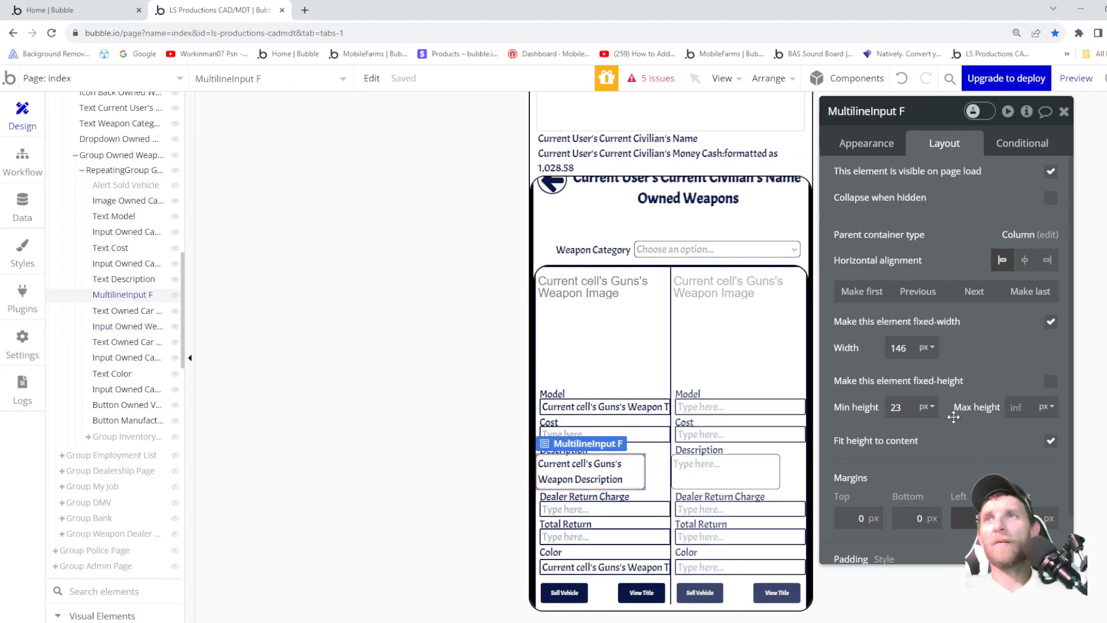
{"action": "left_click", "coordinate": [901, 347]}
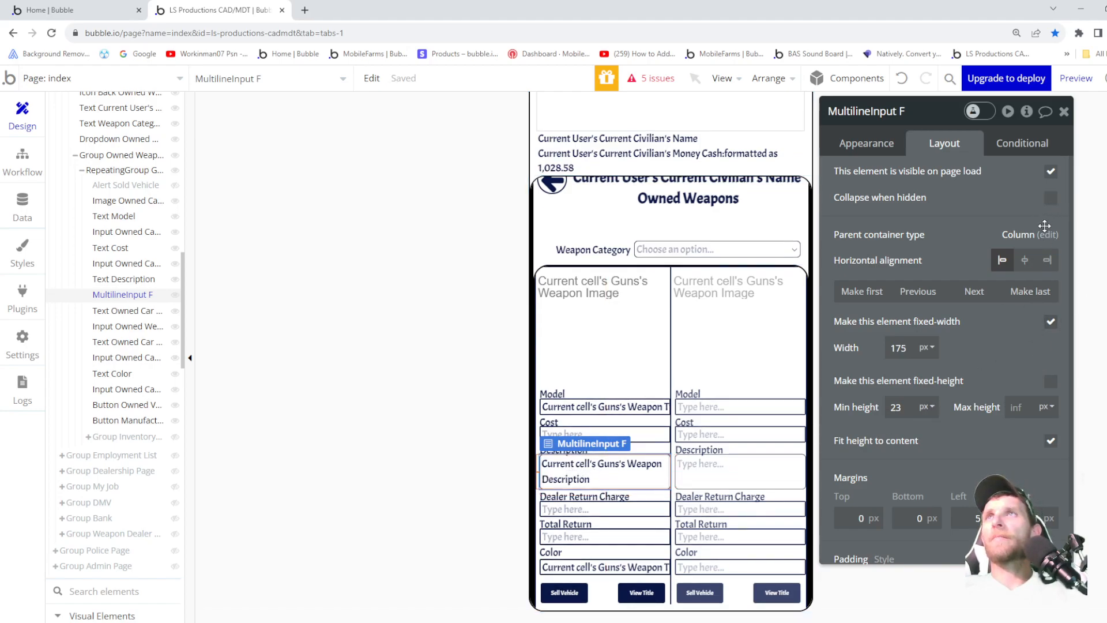
- Disable the description multiline input and rename it as MultilineInput Owned Weapon Description
{"action": "left_click", "coordinate": [876, 154]}
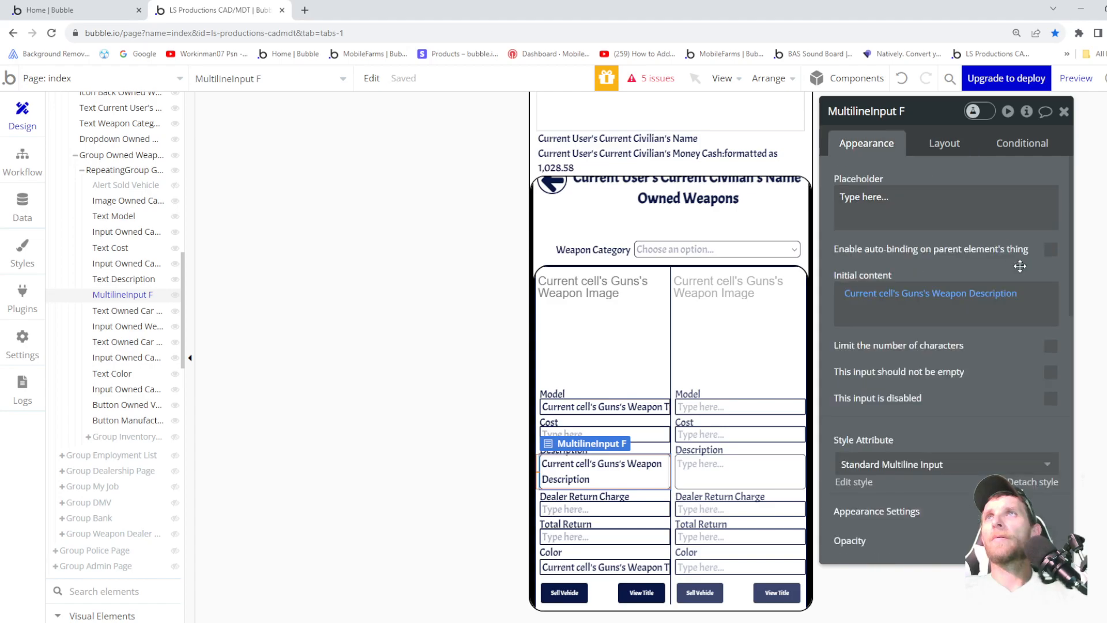
{"action": "left_click", "coordinate": [1052, 399]}
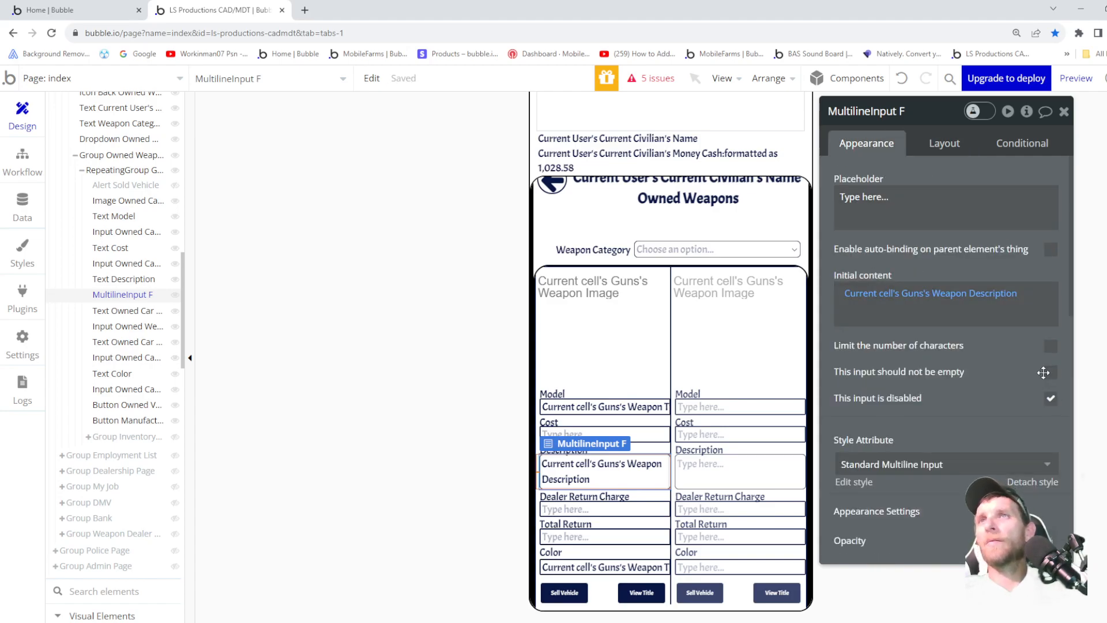
{"action": "left_click", "coordinate": [915, 108]}
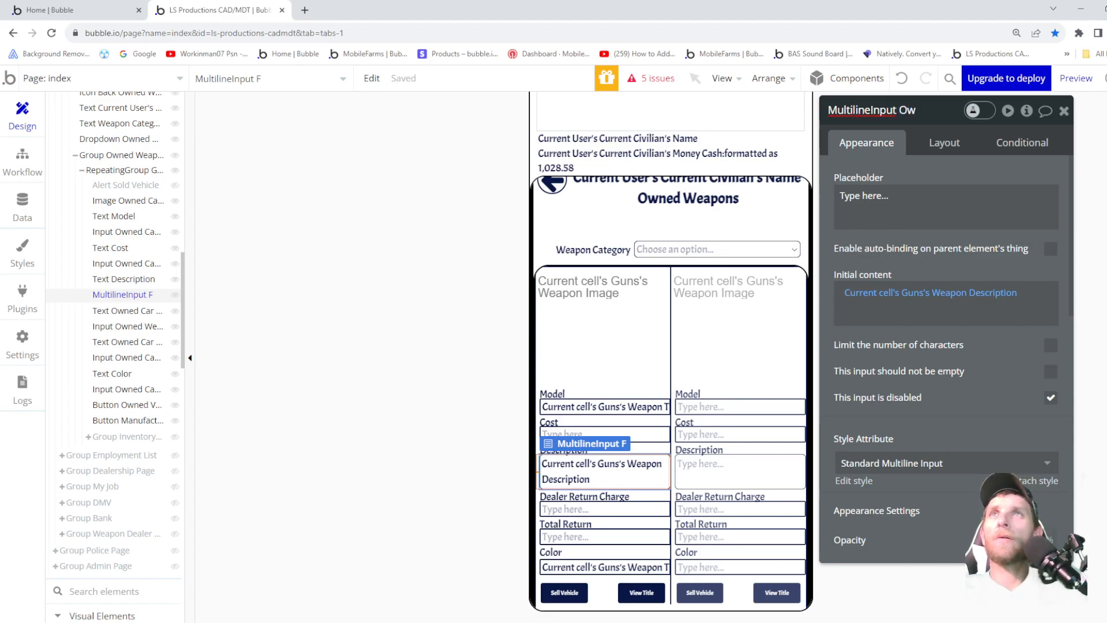
{"action": "type", "text": "Owned Weapon Description"}
{"action": "key", "text": "Return"}
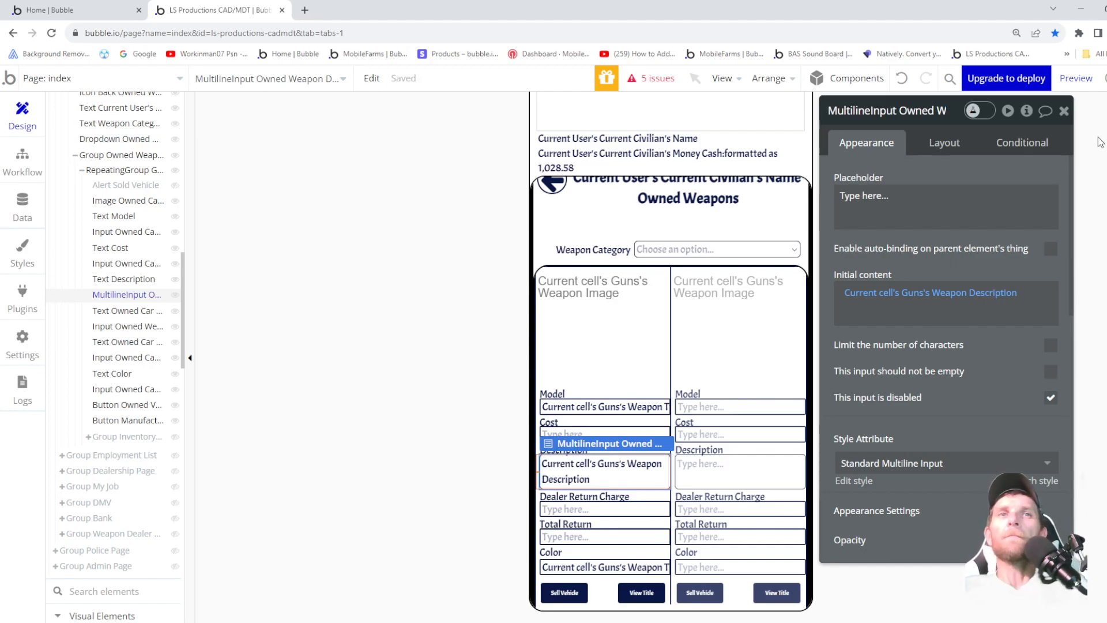
- Rename the Model and Cost inputs in the Guns repeating group as Input Owned Weapon Model and Input Owned Weapon Cost
{"action": "left_click", "coordinate": [627, 404]}
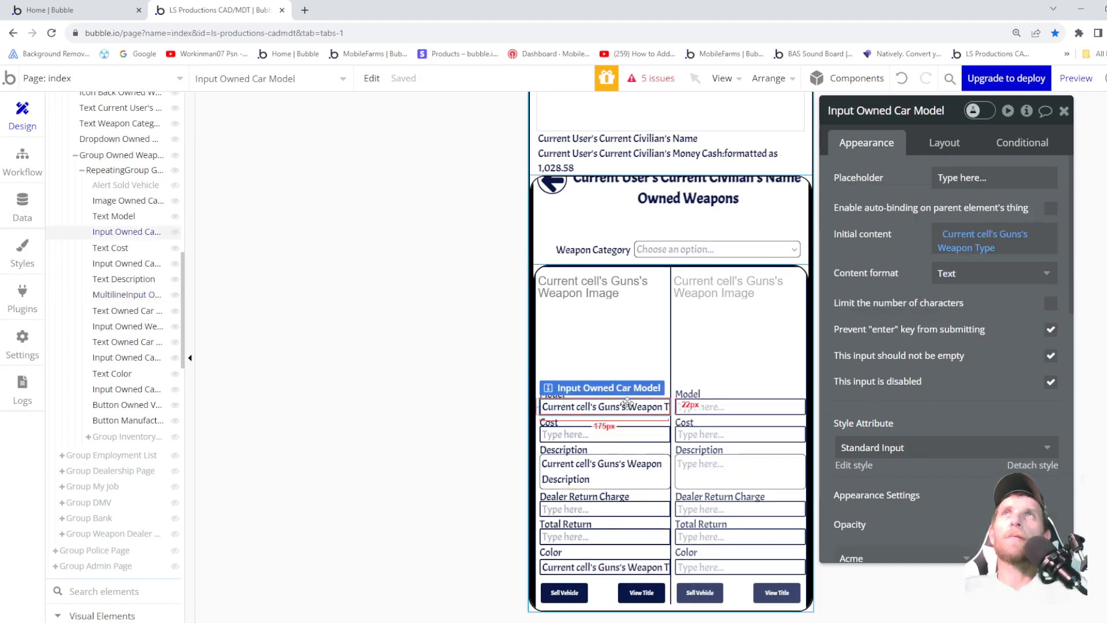
{"action": "left_click", "coordinate": [916, 110]}
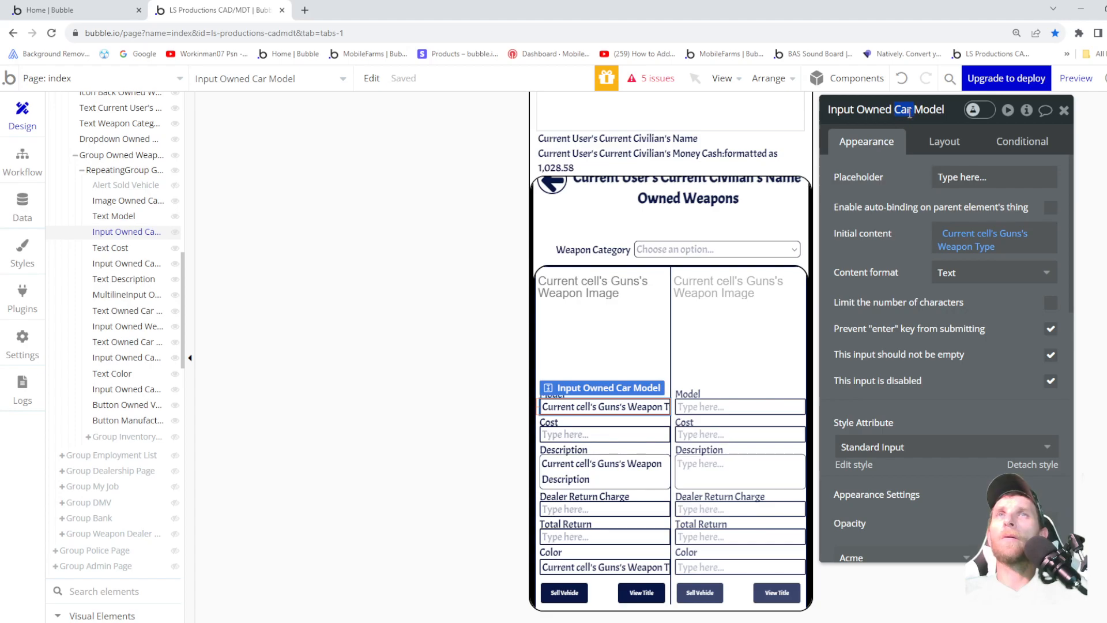
{"action": "type", "text": "Weapon"}
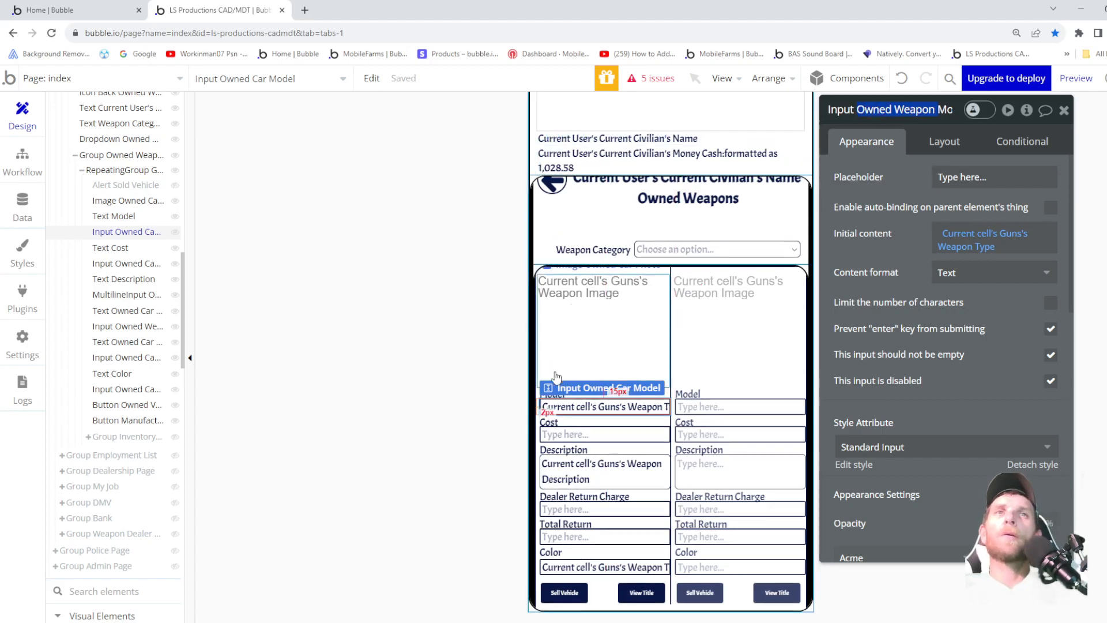
{"action": "left_click", "coordinate": [572, 433]}
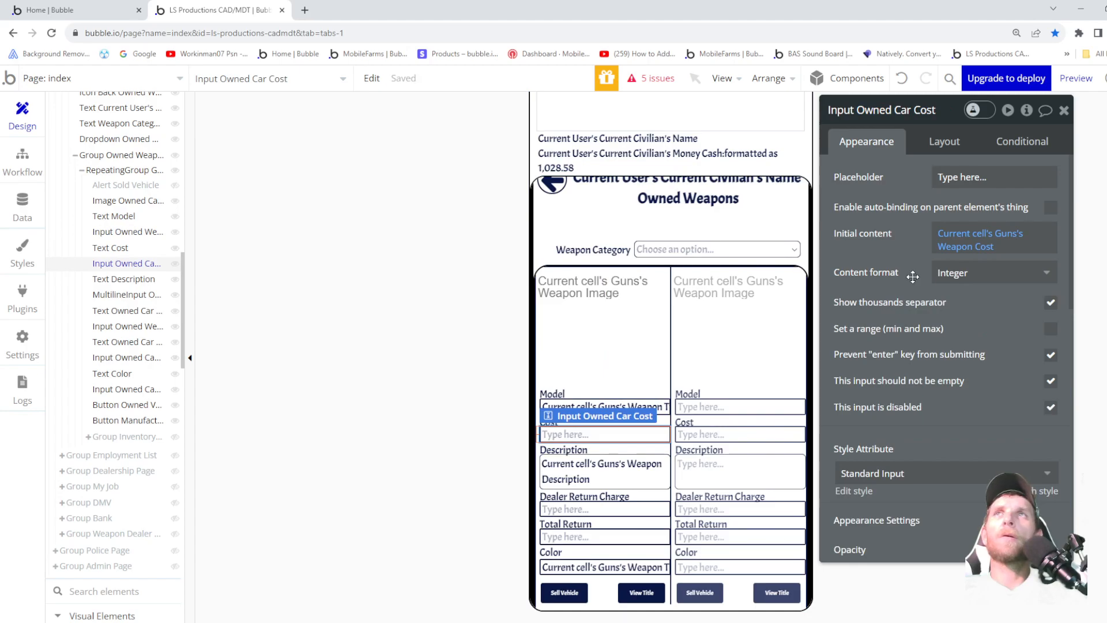
{"action": "left_click", "coordinate": [919, 111]}
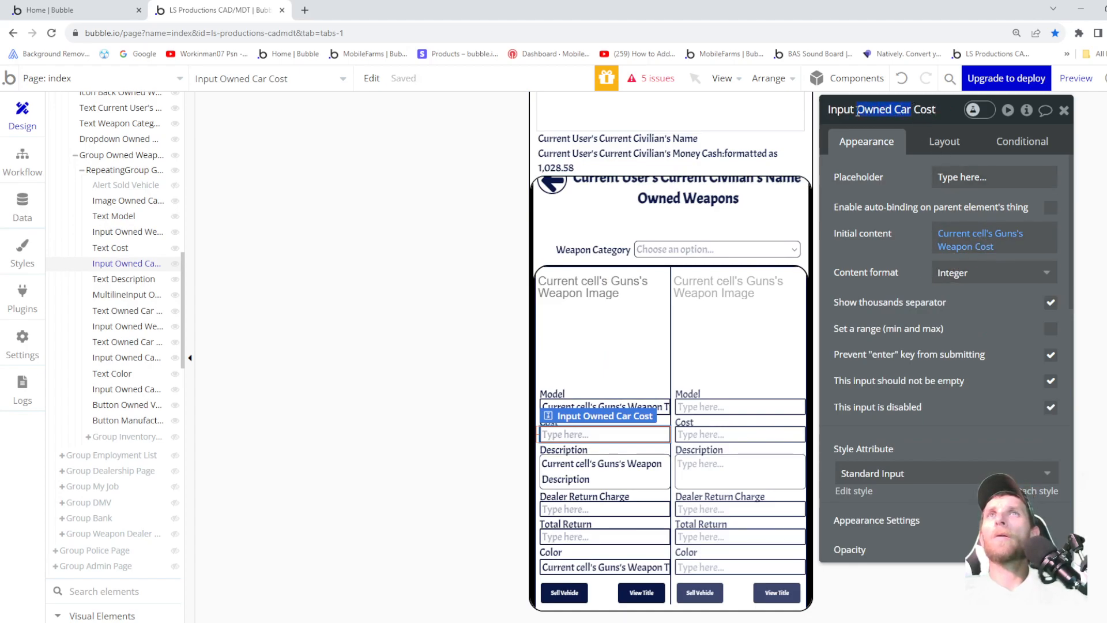
{"action": "type", "text": "Owned Weapon"}
{"action": "key", "text": "BackSpace"}
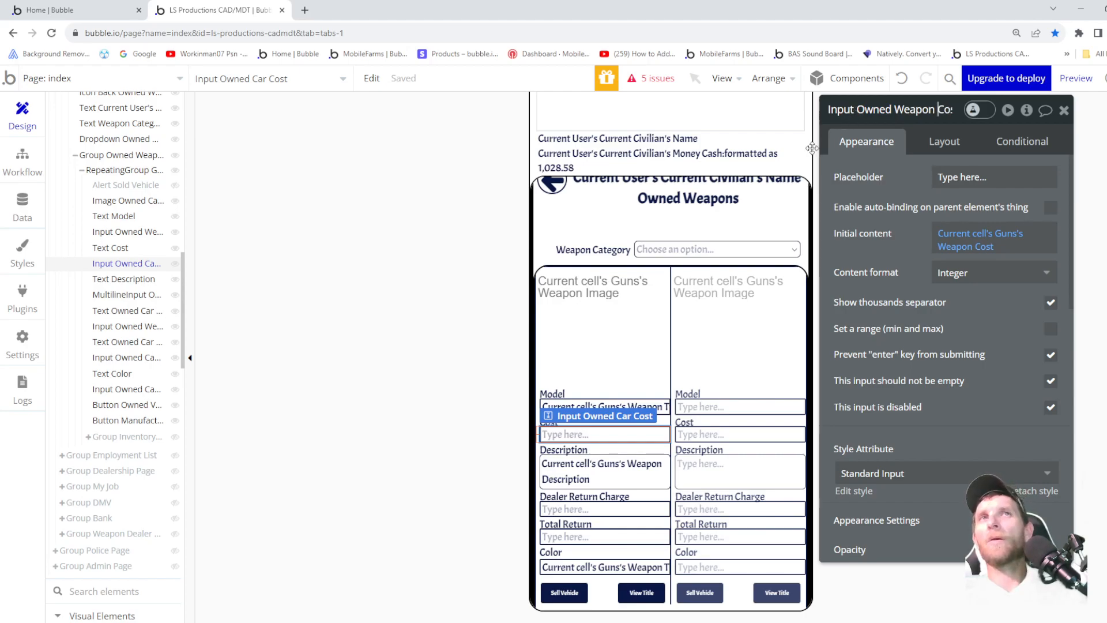
- Check the Dealer Return Charge input's name and rename the Total Return input as Input Owned Weapon Total Return
{"action": "left_click", "coordinate": [586, 511]}
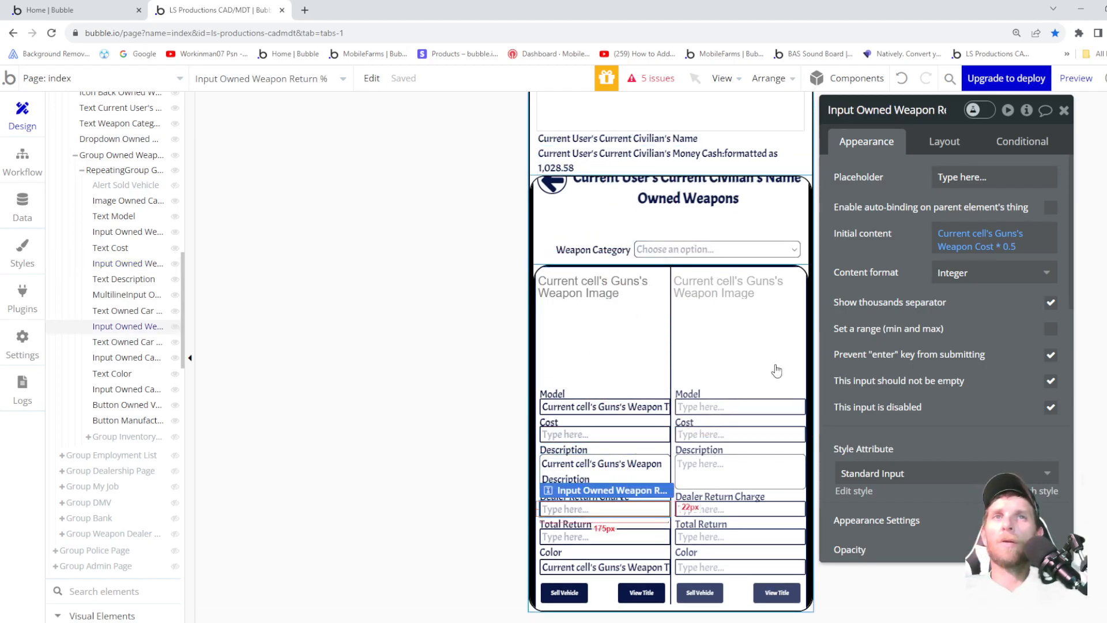
{"action": "left_click", "coordinate": [910, 109]}
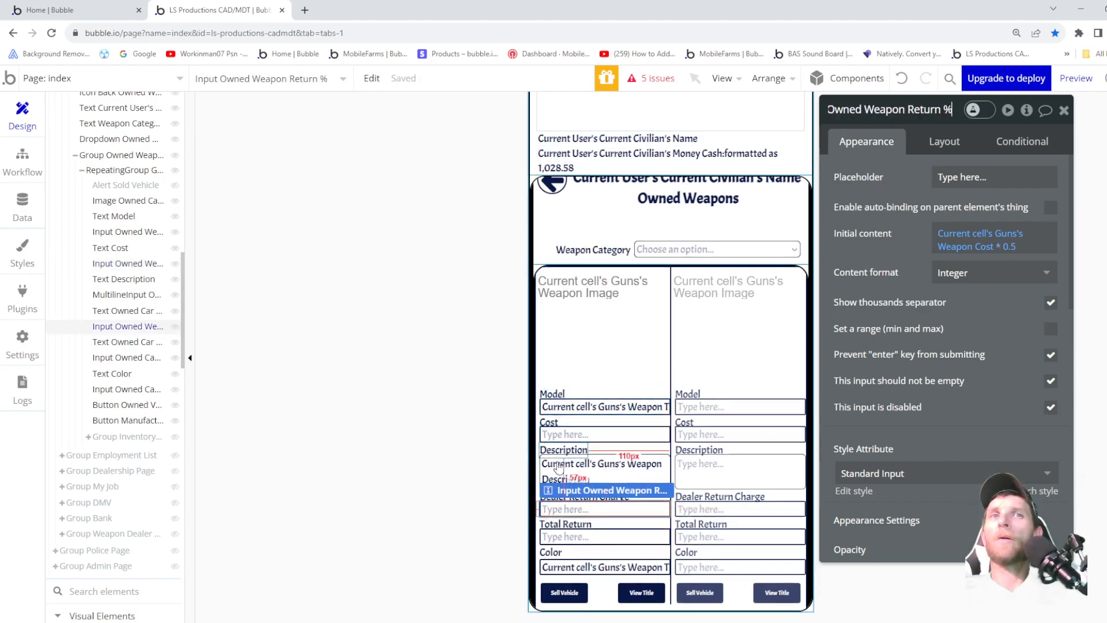
{"action": "left_click", "coordinate": [582, 536]}
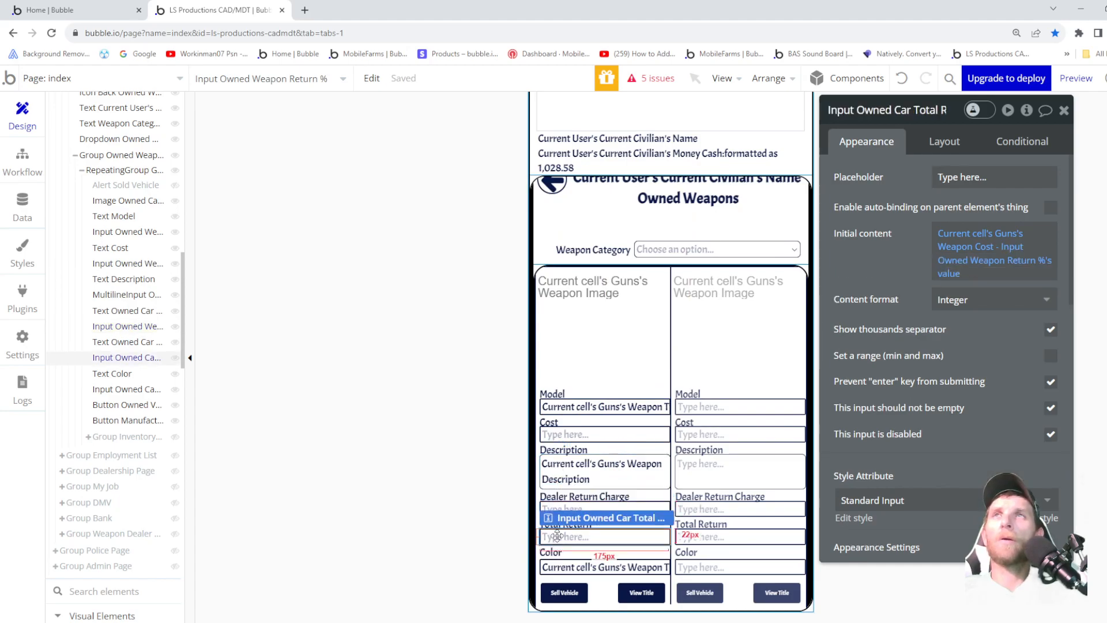
{"action": "left_click", "coordinate": [914, 111]}
{"action": "left_click_drag", "start_coordinate": [895, 109], "coordinate": [835, 110]}
{"action": "left_click", "coordinate": [837, 108]}
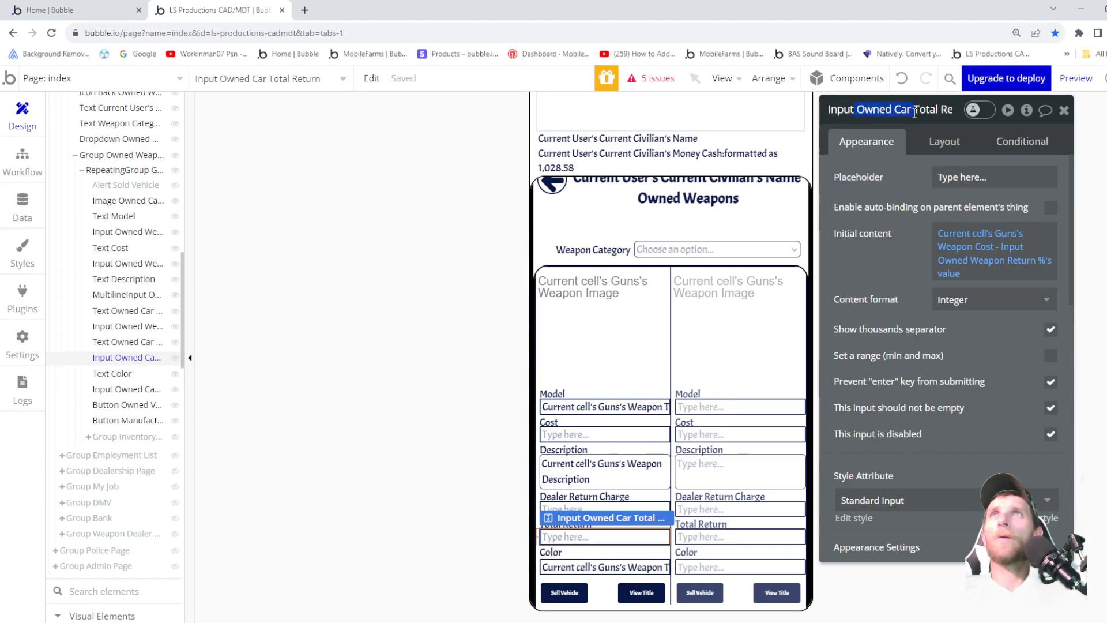
{"action": "key", "text": "BackSpace"}
{"action": "type", "text": "Owned Weapon"}
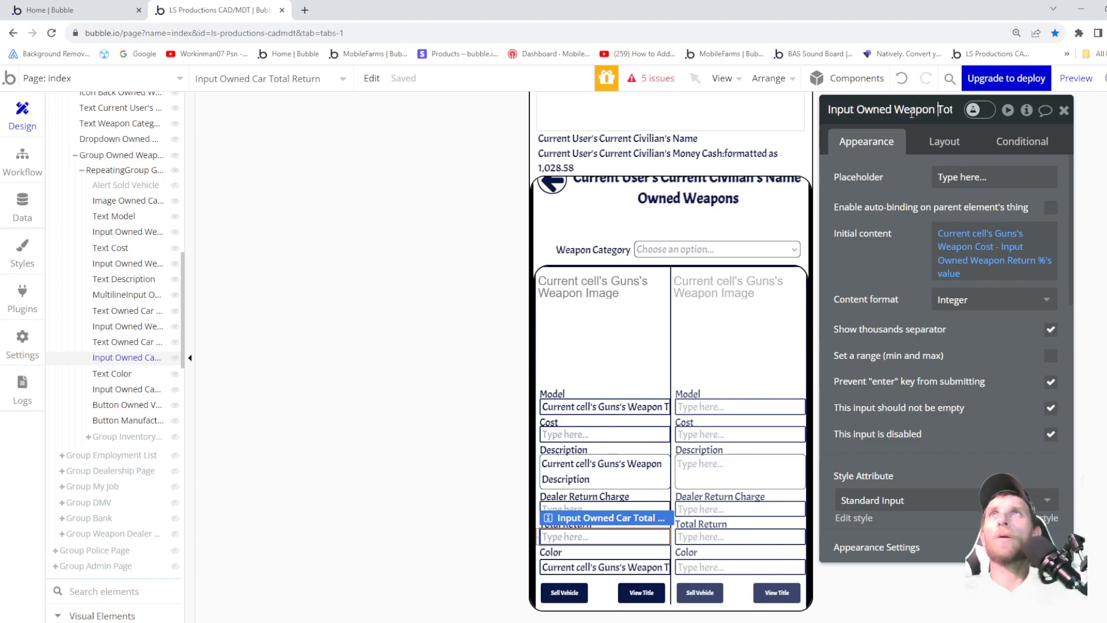
- Rename the Color input as Input Owned Weapon Color and show its conditions
{"action": "left_click", "coordinate": [575, 564]}
{"action": "left_click", "coordinate": [912, 108]}
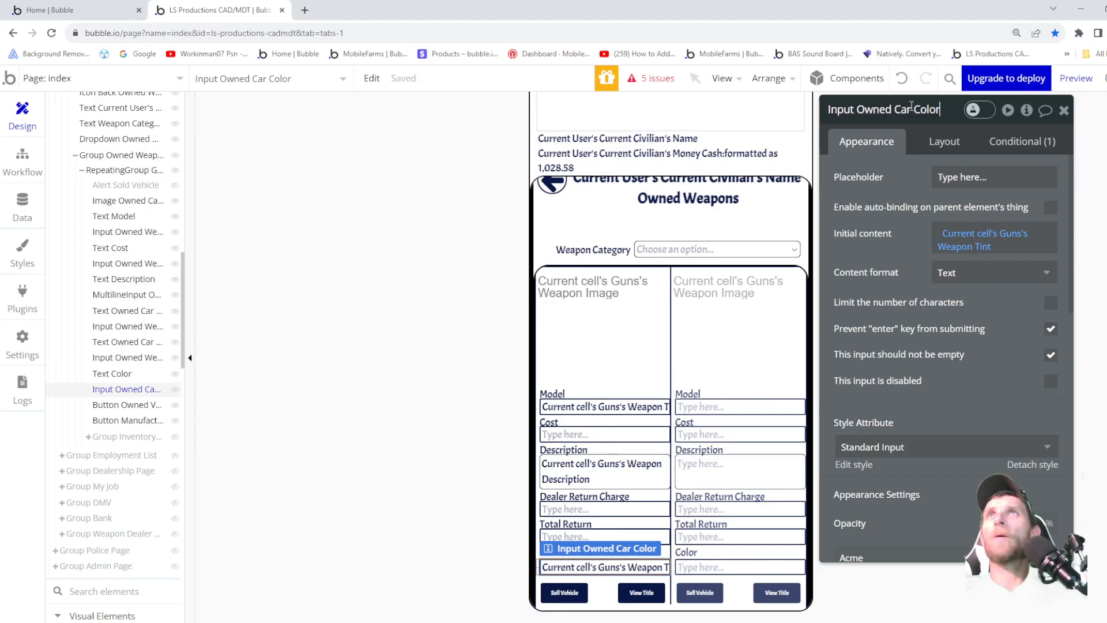
{"action": "type", "text": "Weapon"}
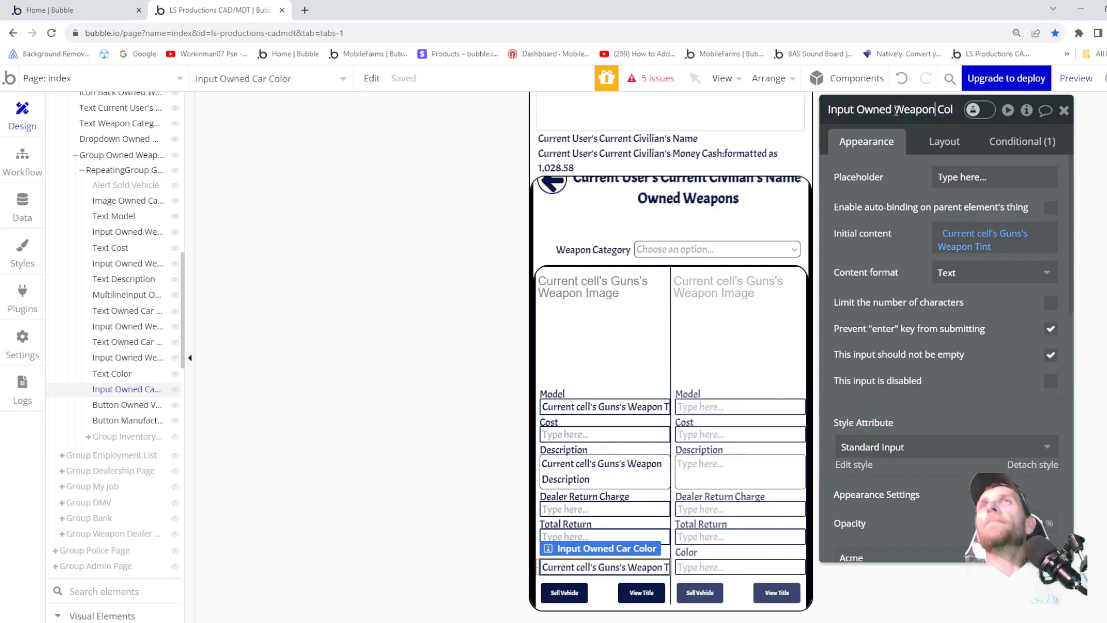
{"action": "left_click", "coordinate": [1022, 142]}
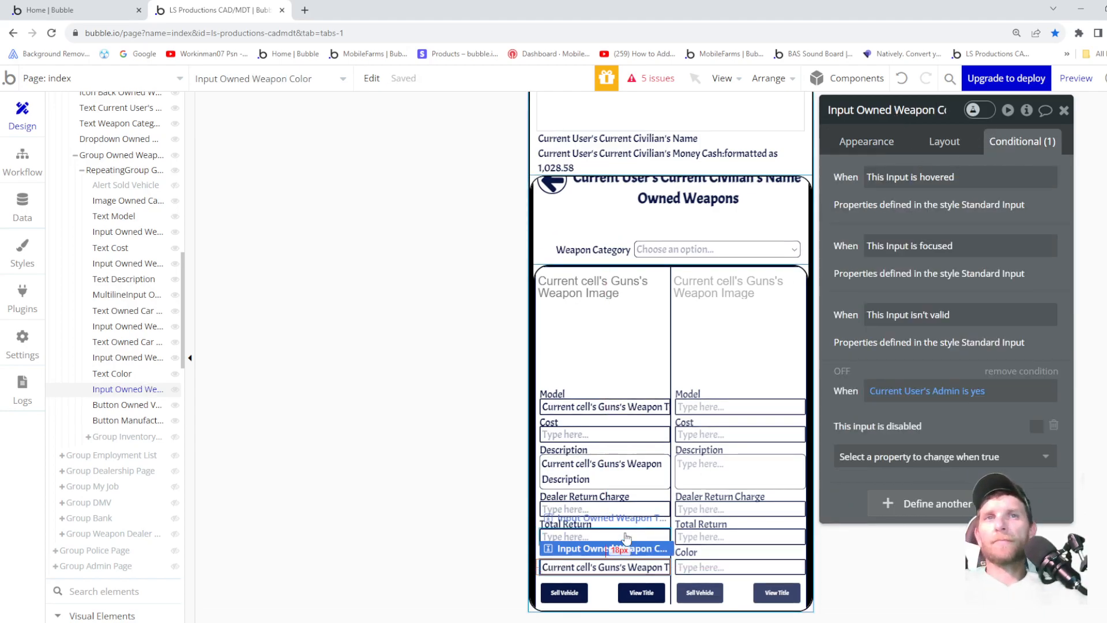
- Check the conditions of the other inputs and rename the weapon image element as Image Owned Weapon Photo
{"action": "left_click", "coordinate": [625, 532]}
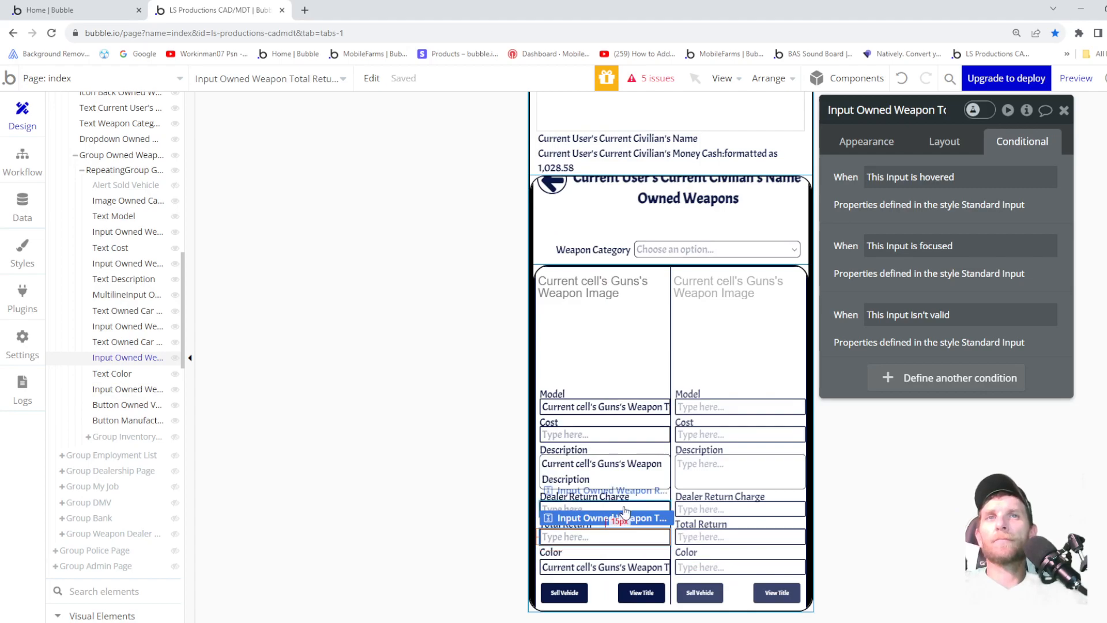
{"action": "left_click", "coordinate": [607, 430]}
{"action": "left_click", "coordinate": [607, 397]}
{"action": "left_click", "coordinate": [618, 303]}
{"action": "left_click", "coordinate": [911, 108]}
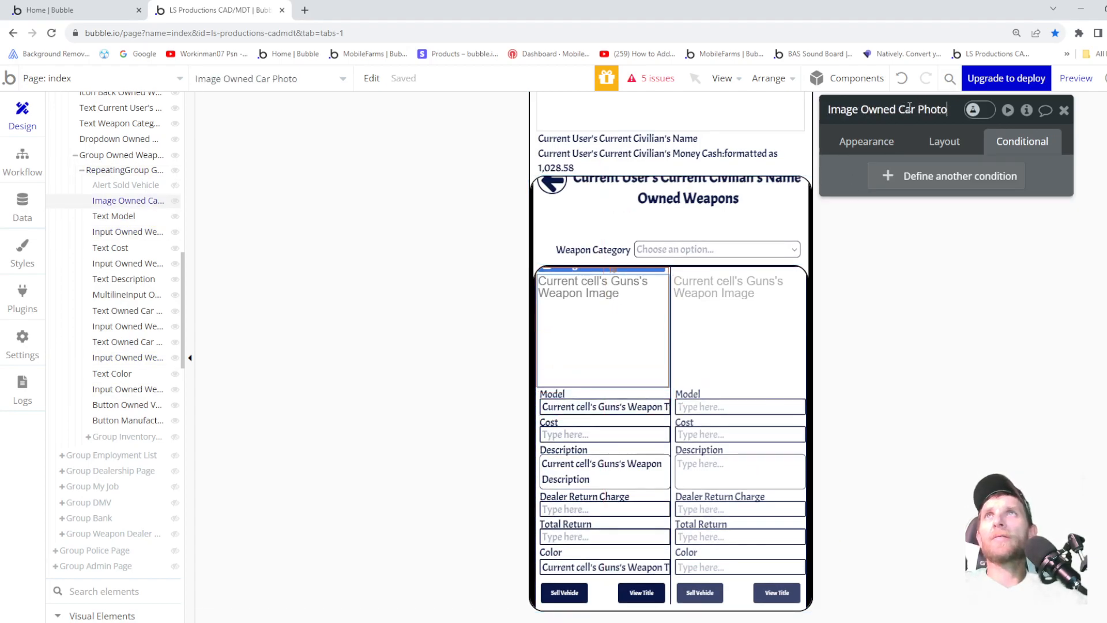
{"action": "type", "text": "Weapon"}
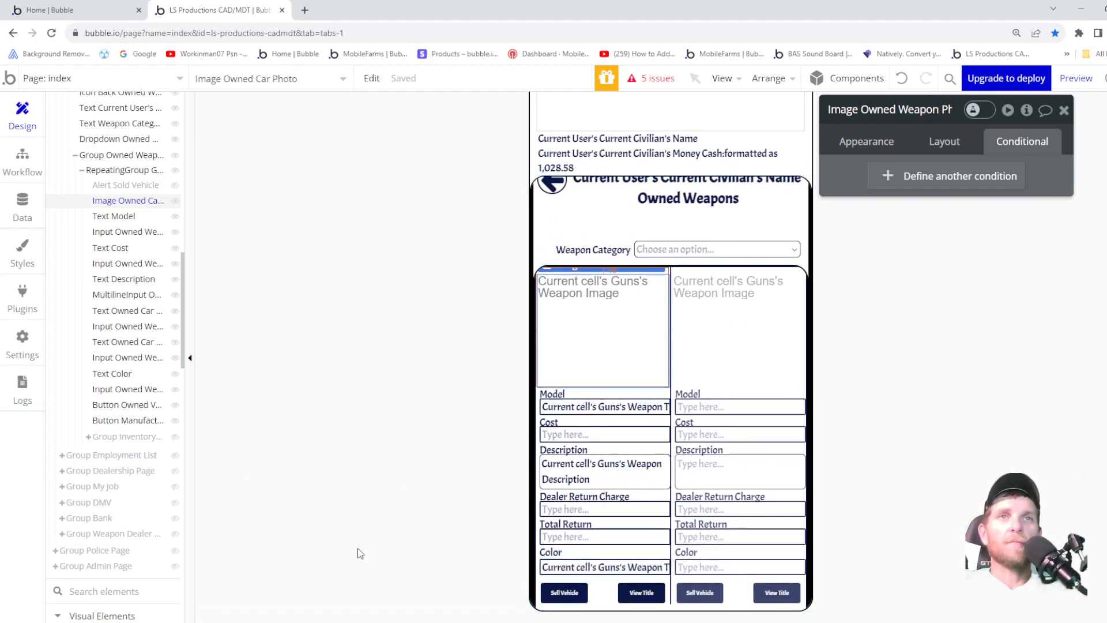
- Duplicate the Total Return label inside the Guns repeating group
{"action": "scroll", "coordinate": [110, 470], "scroll_direction": "down", "scroll_amount": 5}
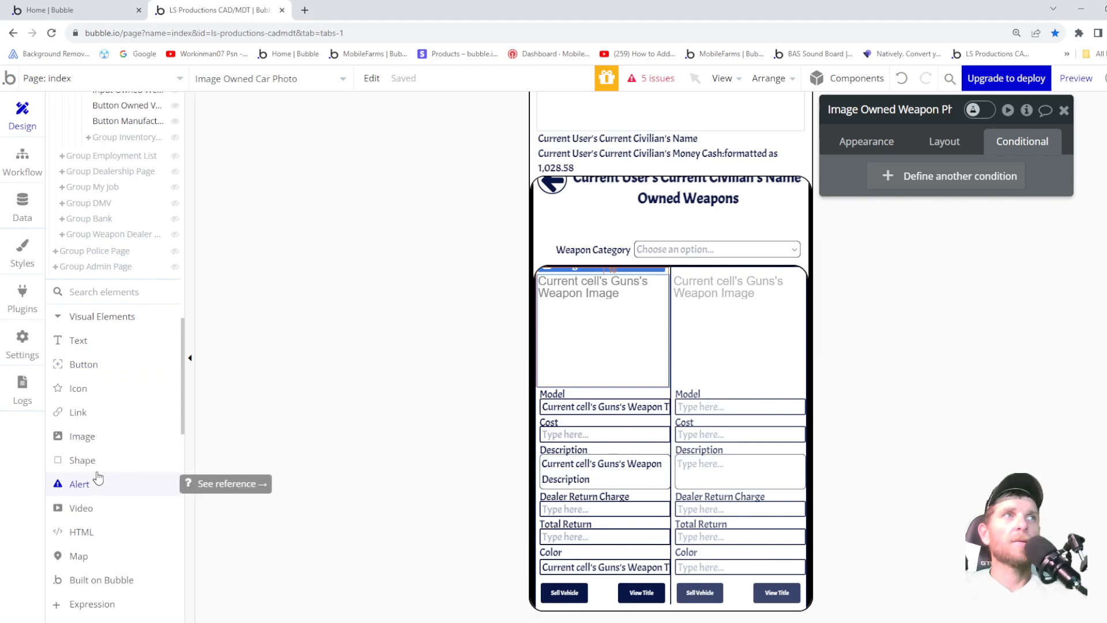
{"action": "scroll", "coordinate": [99, 464], "scroll_direction": "down", "scroll_amount": 1}
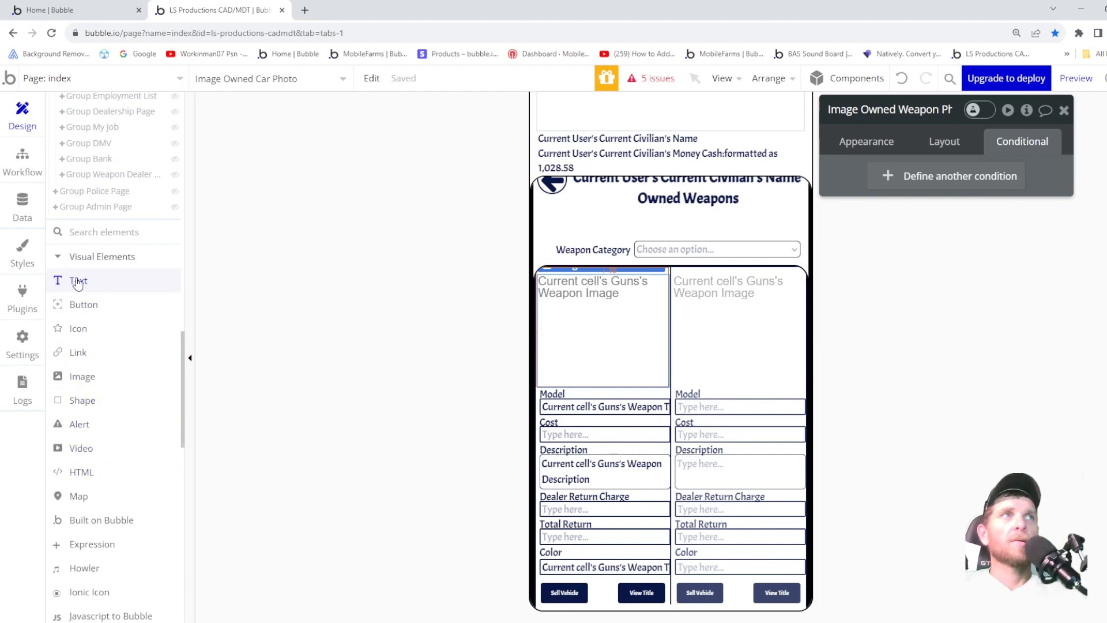
{"action": "left_click_drag", "start_coordinate": [78, 283], "coordinate": [559, 536]}
{"action": "left_click", "coordinate": [551, 524]}
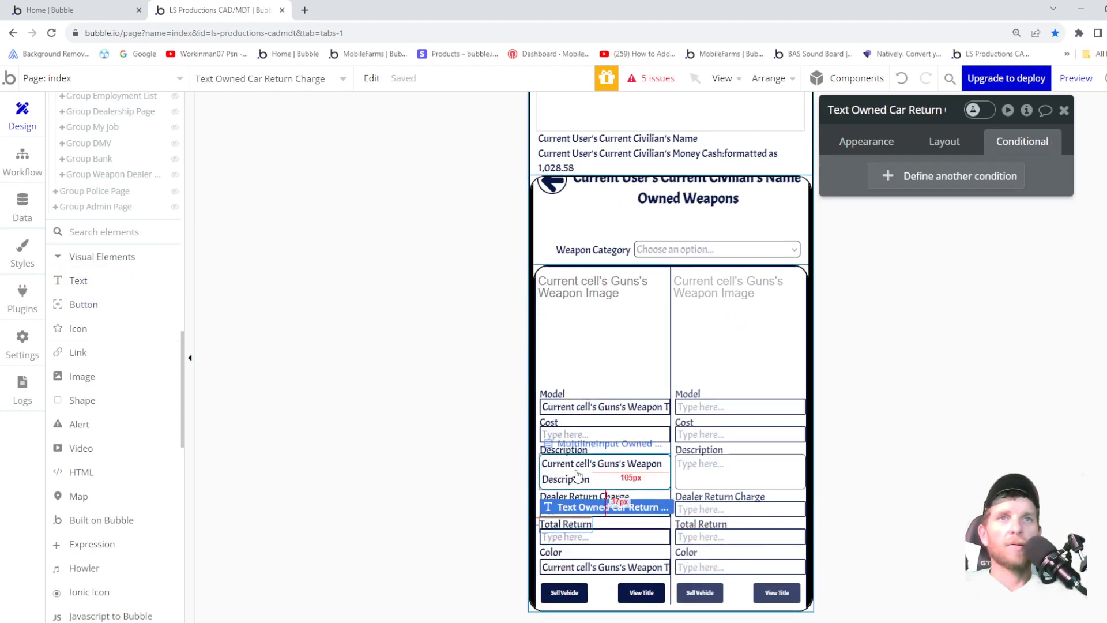
{"action": "left_click_drag", "start_coordinate": [574, 493], "coordinate": [572, 496]}
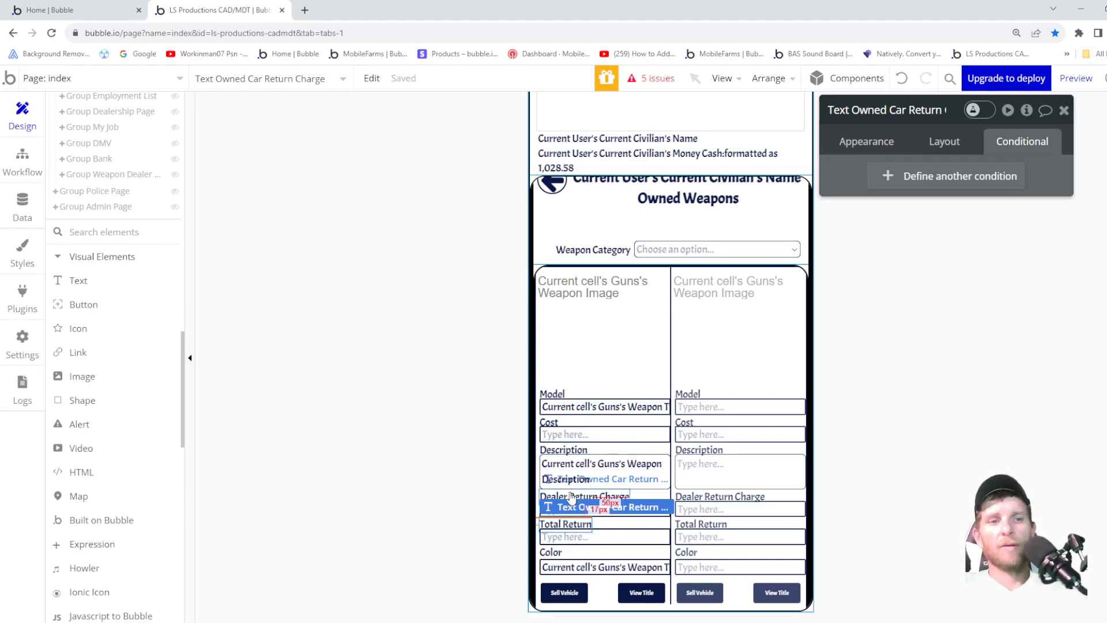
{"action": "key", "text": "ctrl+v"}
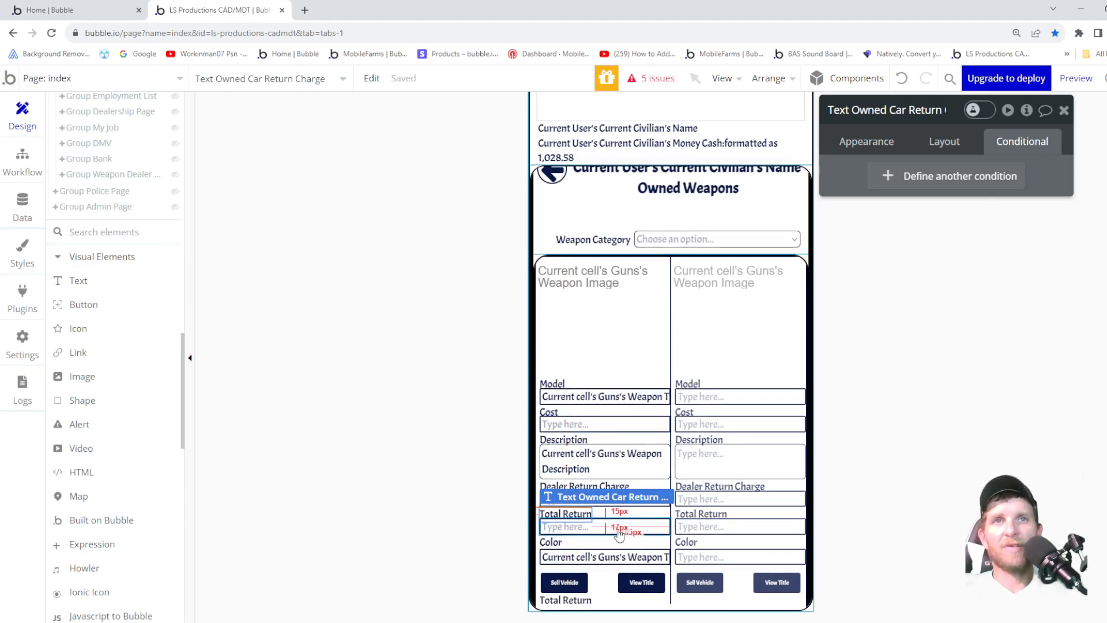
- Delete the Group Inventory Registration from the Guns repeating group
{"action": "scroll", "coordinate": [72, 379], "scroll_direction": "up", "scroll_amount": 3}
{"action": "scroll", "coordinate": [72, 378], "scroll_direction": "up", "scroll_amount": 3}
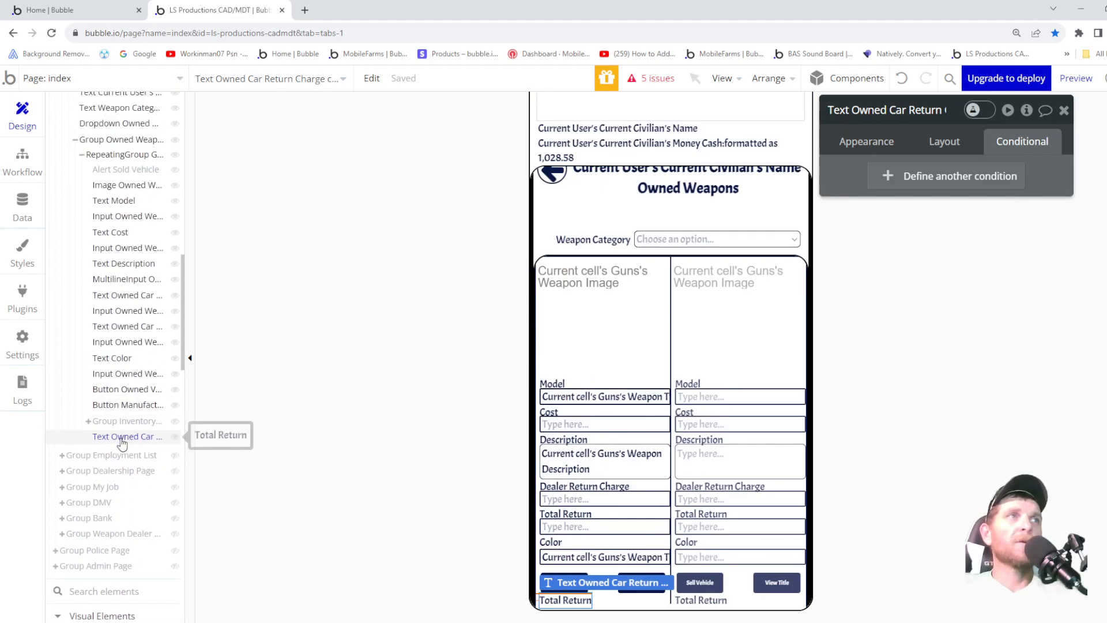
{"action": "left_click", "coordinate": [119, 426]}
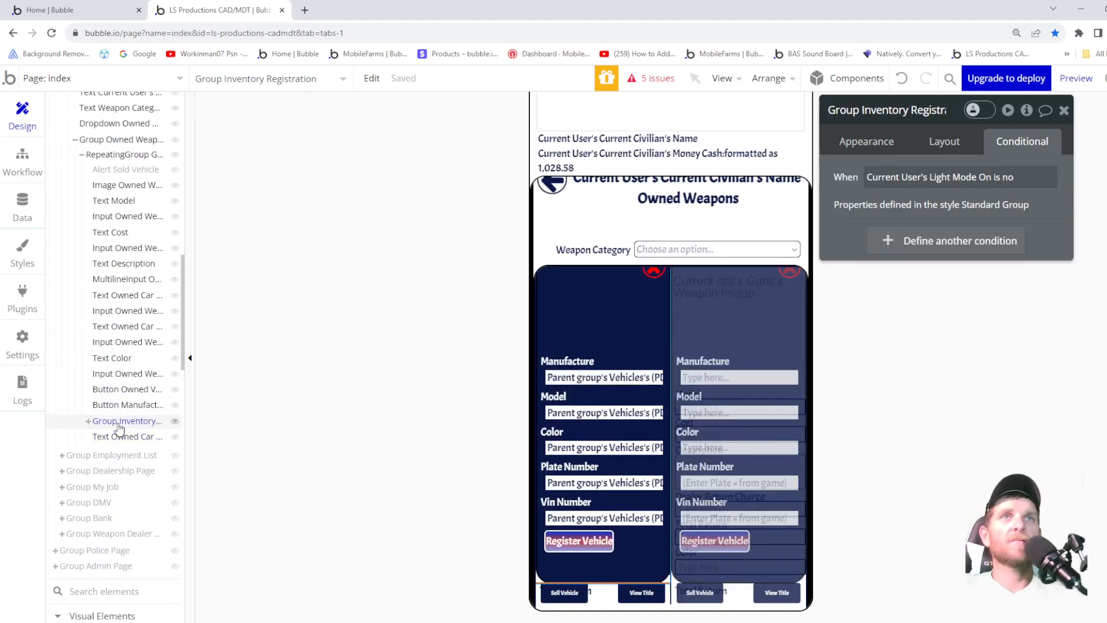
{"action": "right_click", "coordinate": [120, 427]}
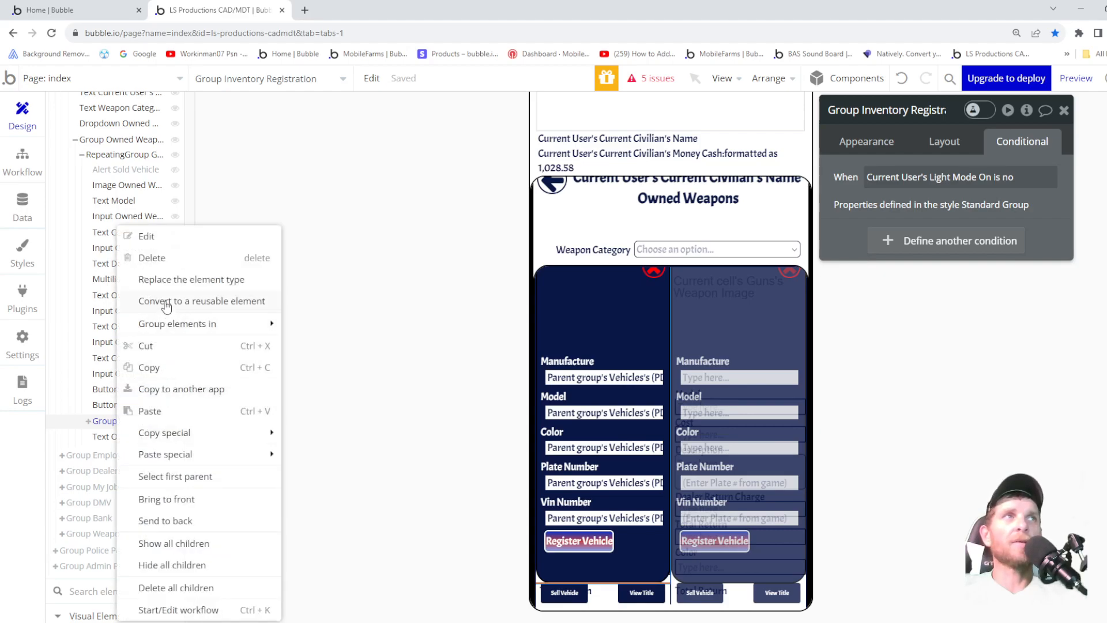
{"action": "left_click", "coordinate": [152, 257]}
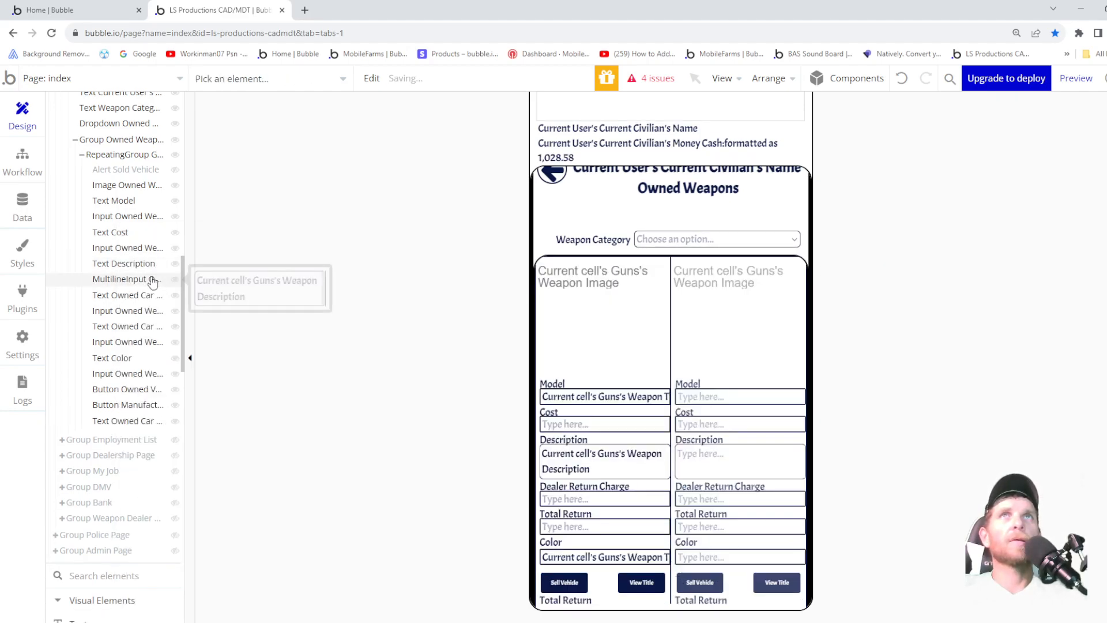
- Move the duplicated Total Return label between the Color input and the Sell Vehicle button, and open its appearance settings
{"action": "left_click", "coordinate": [118, 423]}
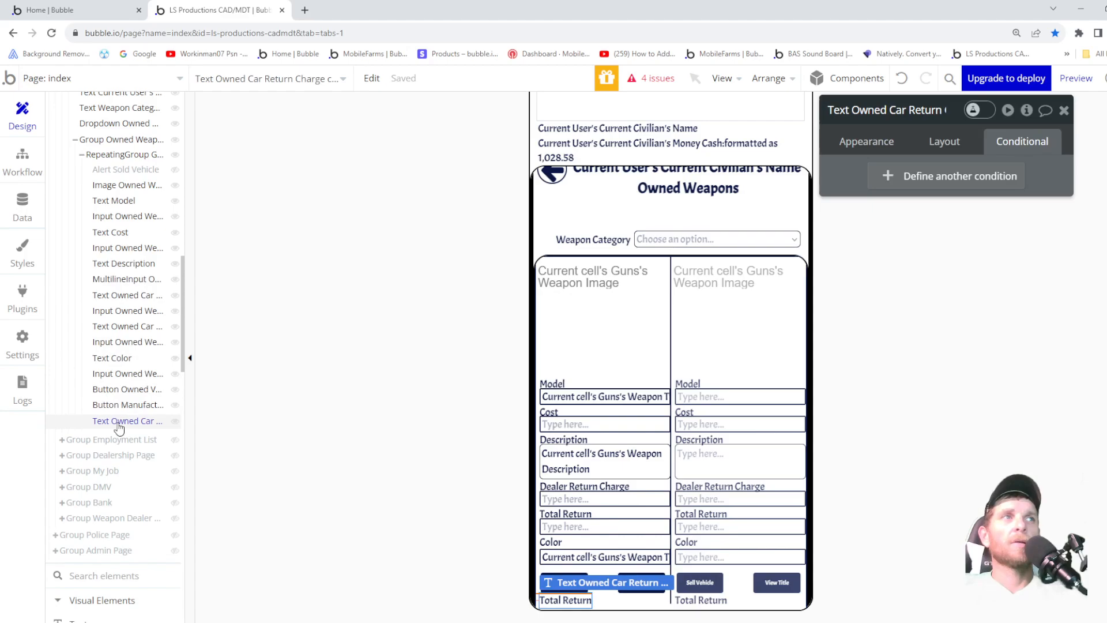
{"action": "left_click_drag", "start_coordinate": [122, 423], "coordinate": [115, 389]}
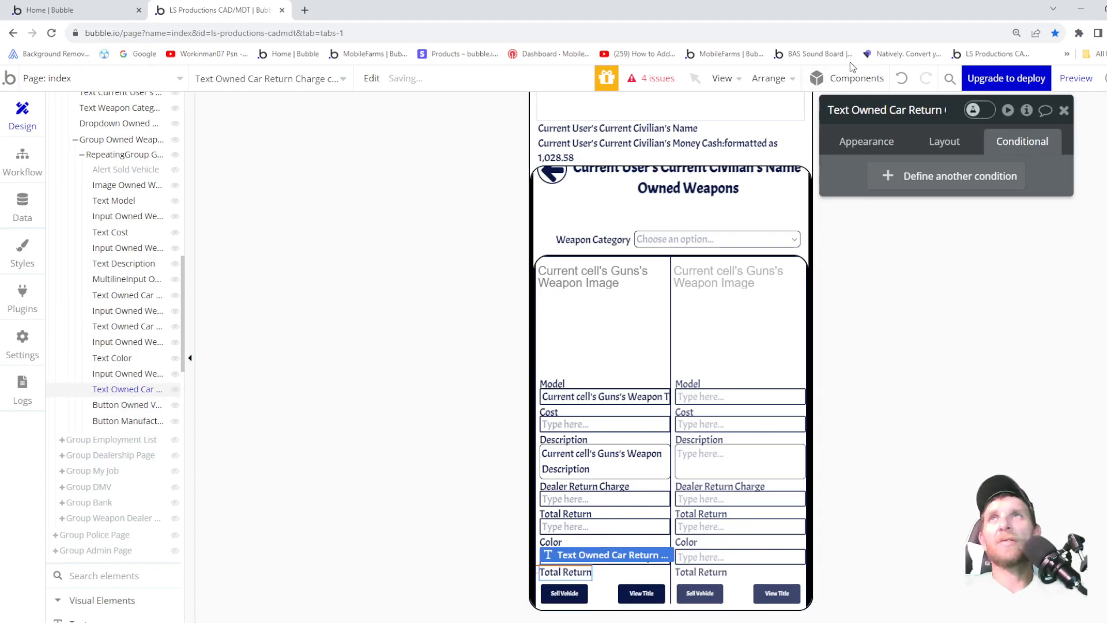
{"action": "left_click", "coordinate": [872, 140]}
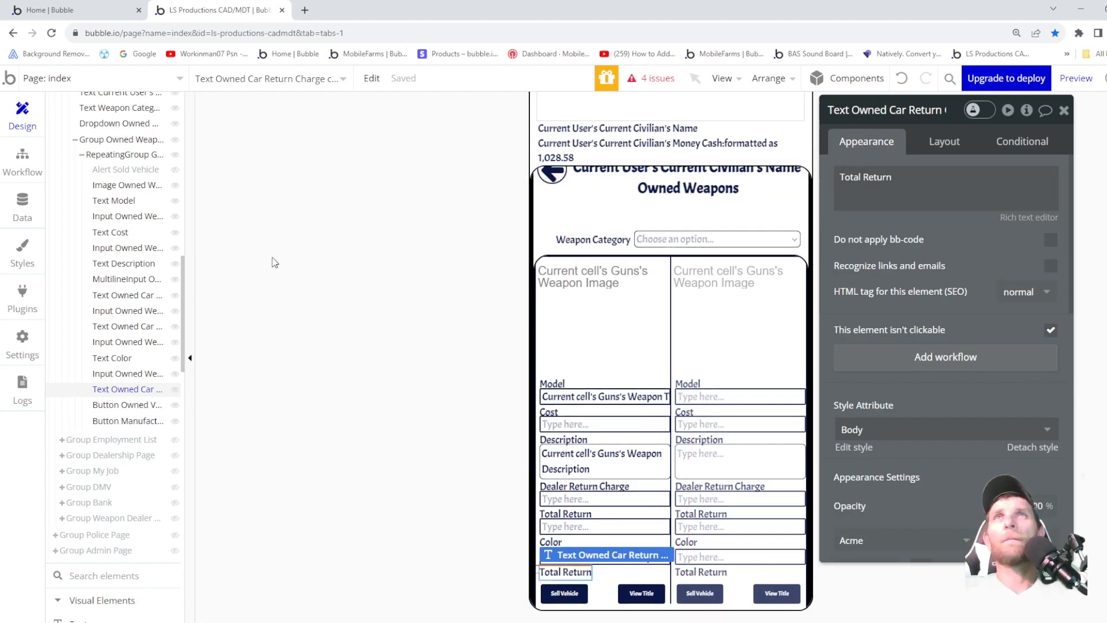
- Check the Create a new Guns workflow action and the fields of the Guns data type
{"action": "left_click", "coordinate": [17, 155]}
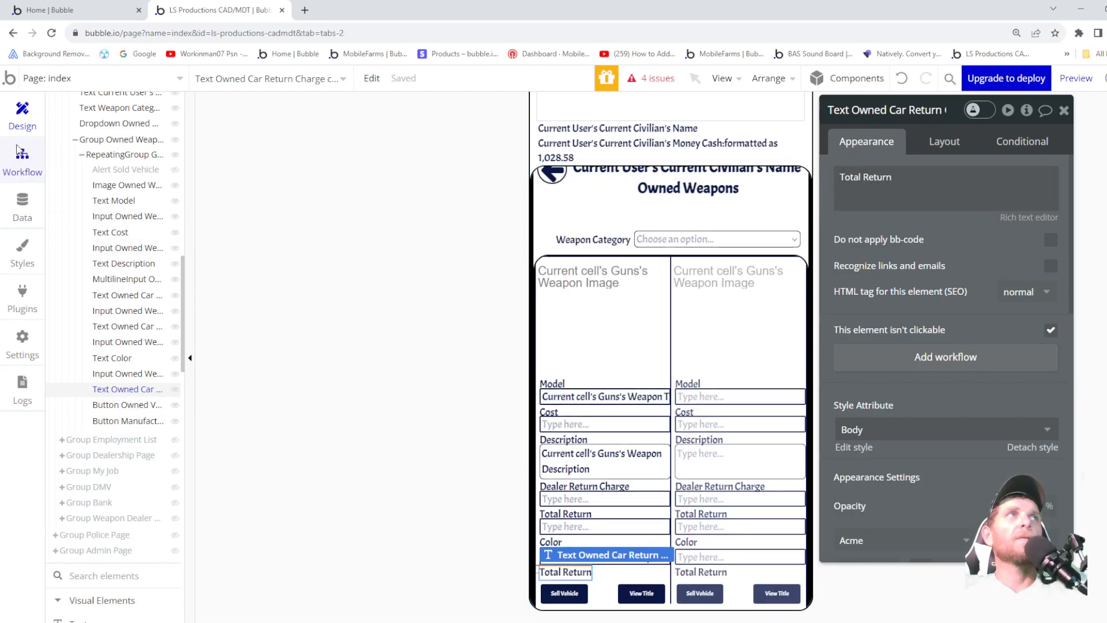
{"action": "left_click", "coordinate": [39, 154]}
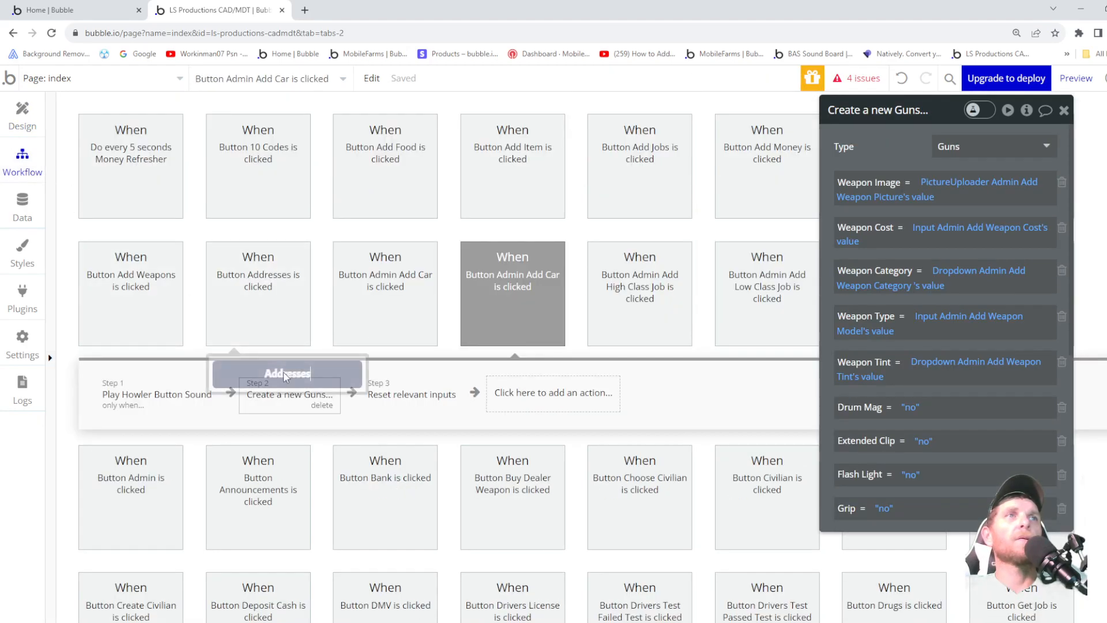
{"action": "left_click", "coordinate": [22, 125]}
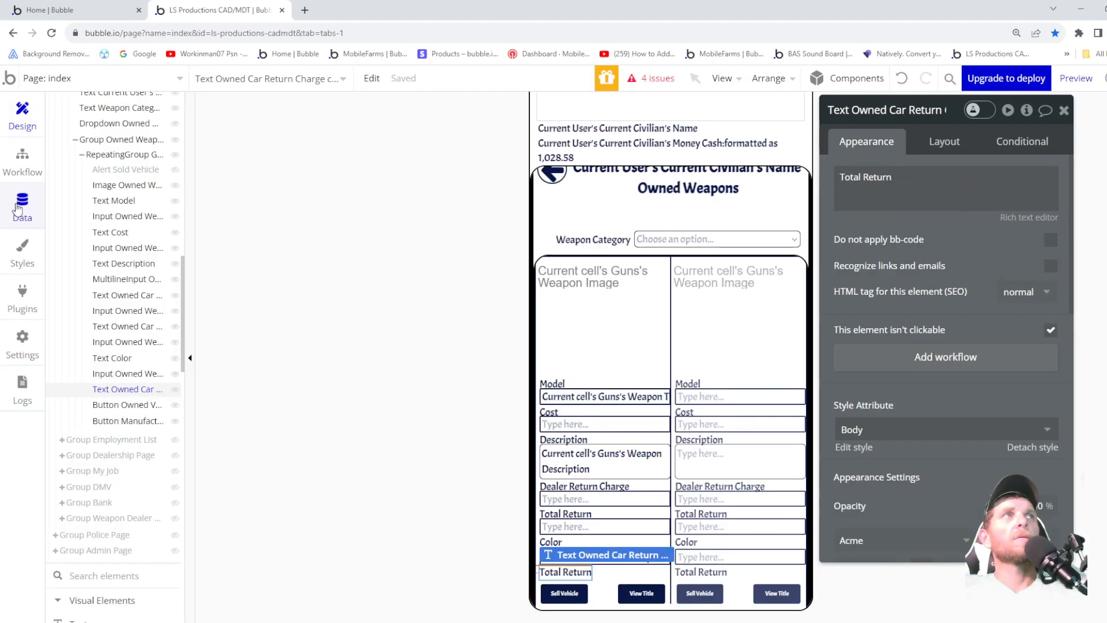
{"action": "left_click", "coordinate": [18, 209]}
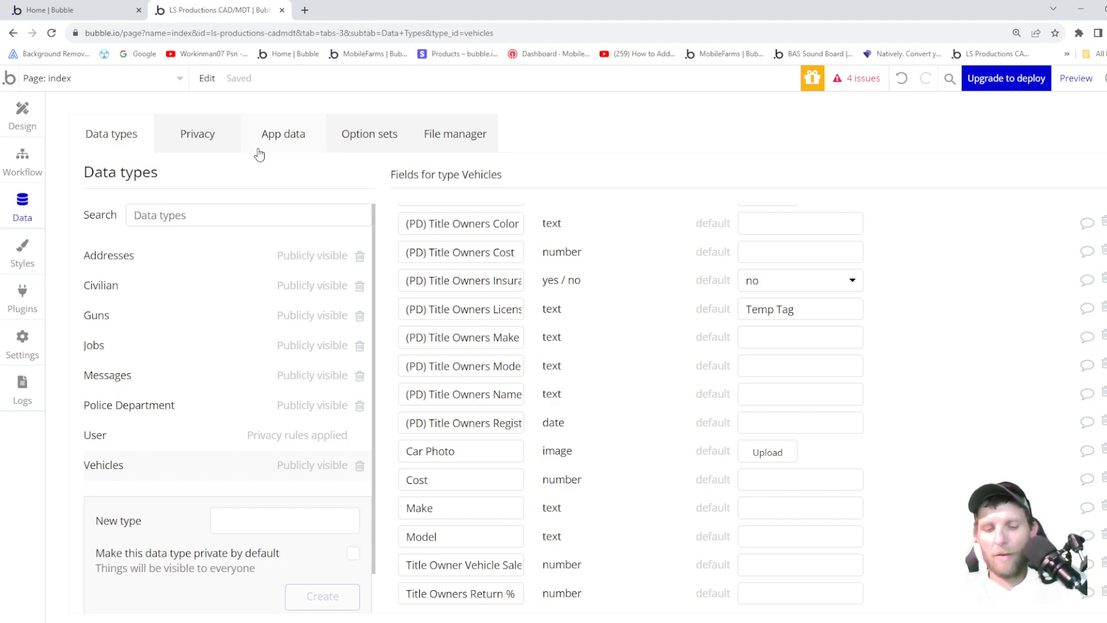
{"action": "left_click", "coordinate": [118, 318]}
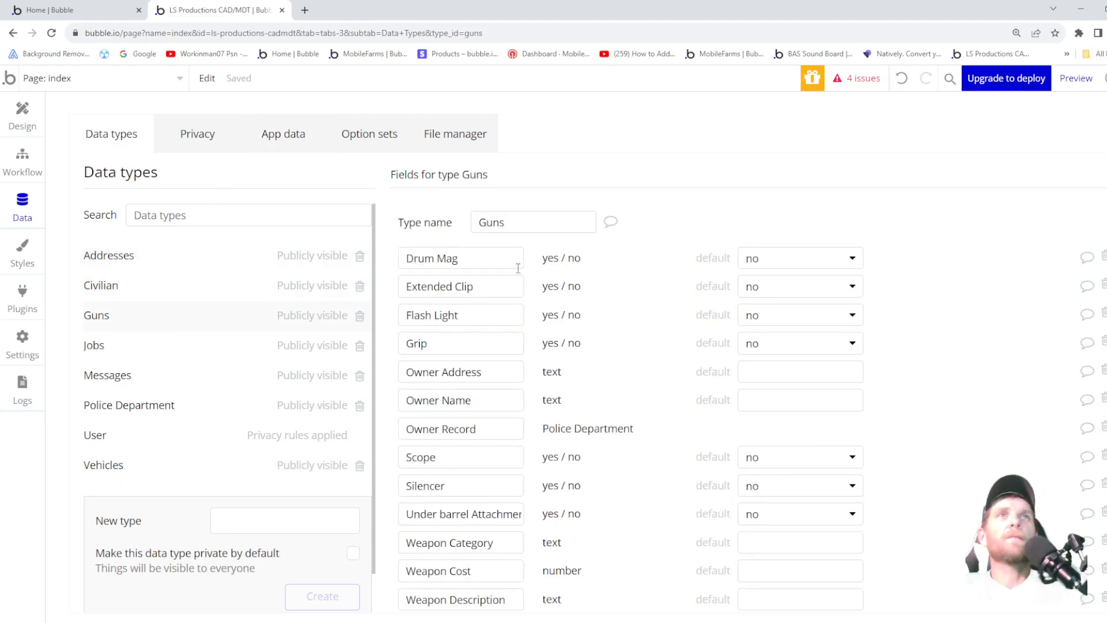
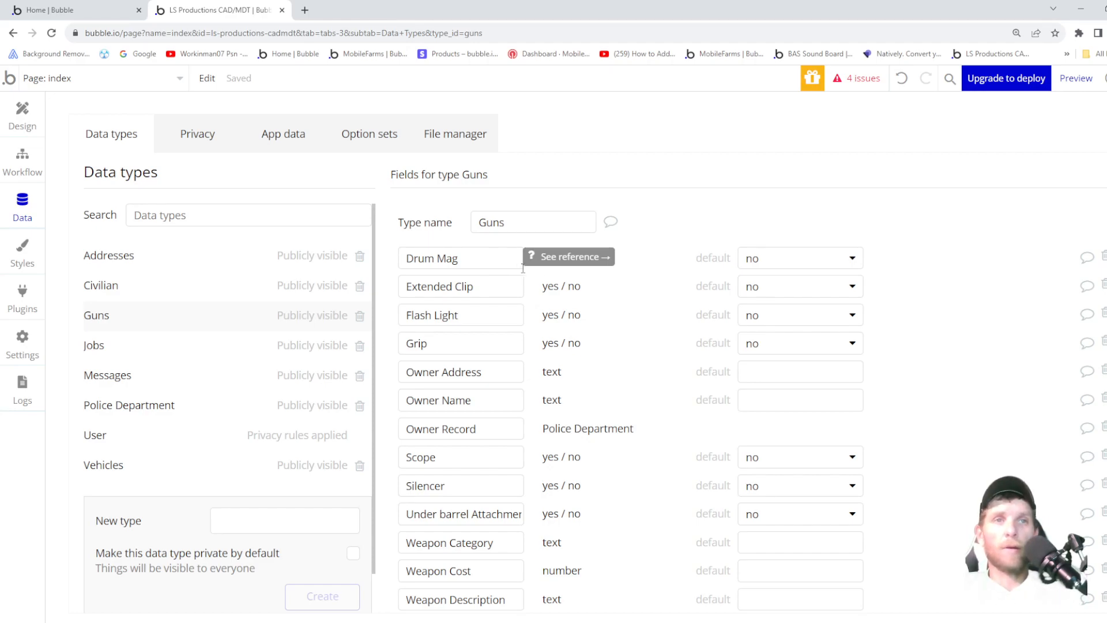
- Review the Guns data type's fields, and change the duplicated Total Return label's text to Drum Mag
{"action": "scroll", "coordinate": [606, 375], "scroll_direction": "down", "scroll_amount": 3}
{"action": "scroll", "coordinate": [604, 371], "scroll_direction": "down", "scroll_amount": 1}
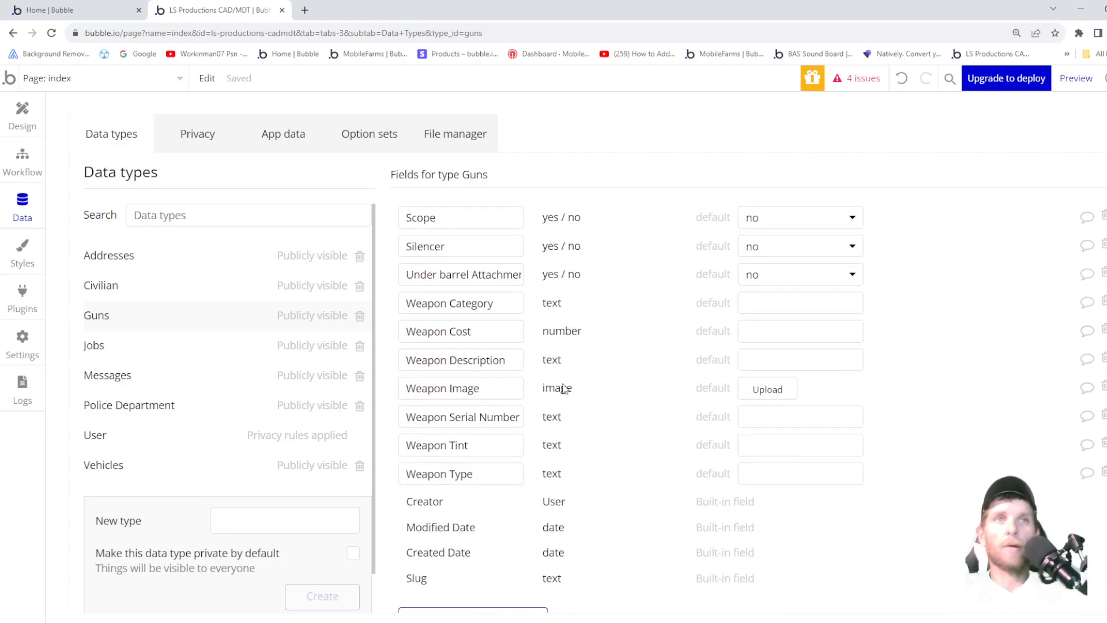
{"action": "scroll", "coordinate": [484, 474], "scroll_direction": "up", "scroll_amount": 4}
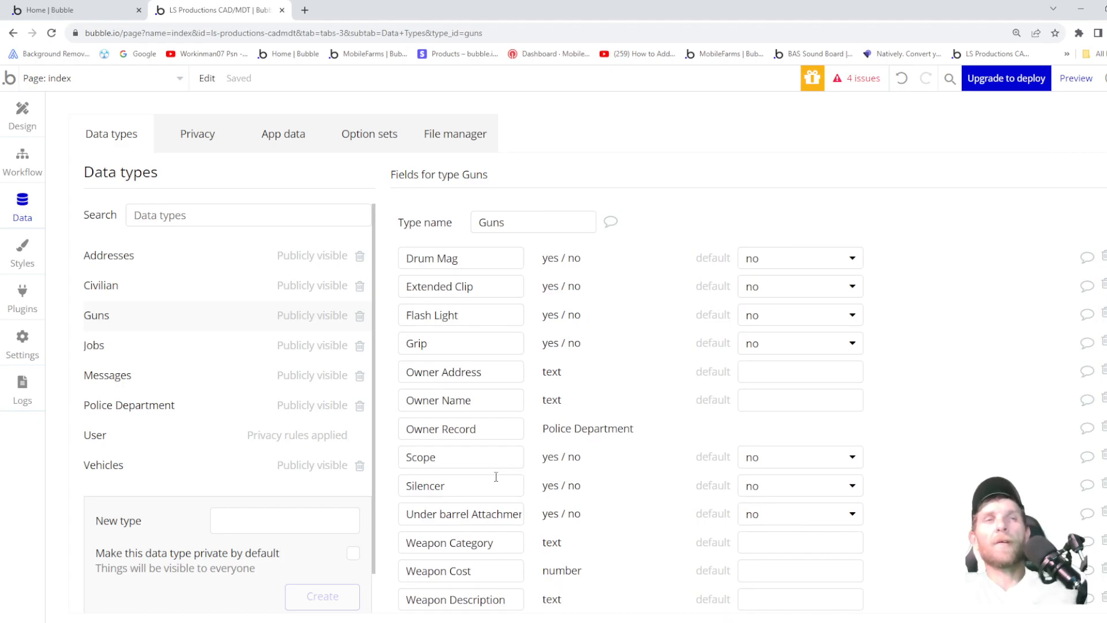
{"action": "left_click", "coordinate": [35, 107]}
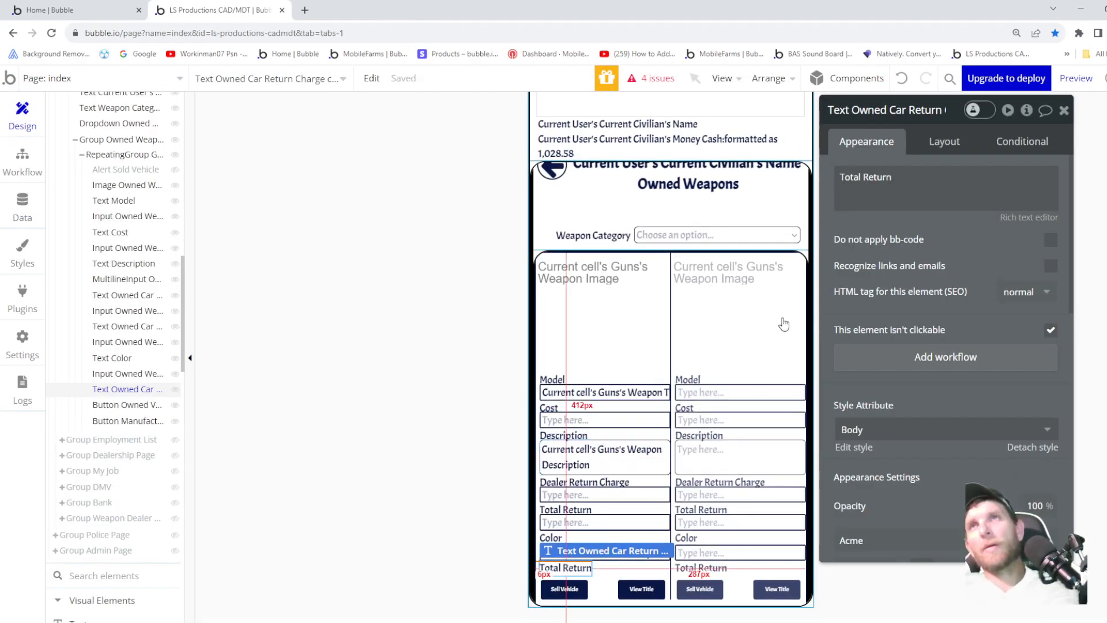
{"action": "triple_click", "coordinate": [916, 185]}
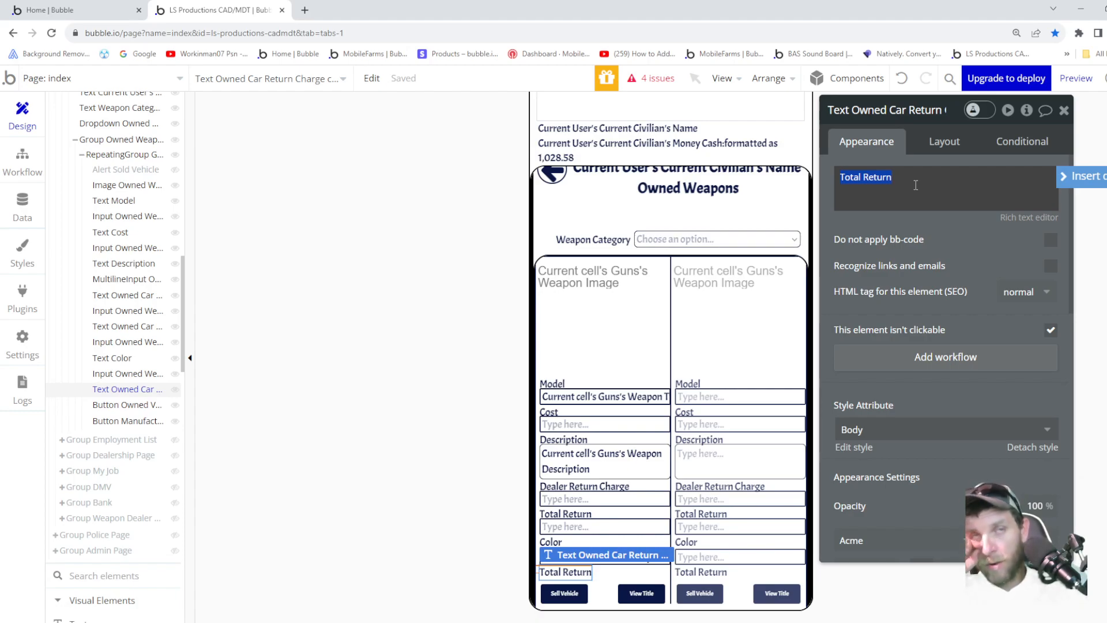
{"action": "type", "text": "Drum Ma"}
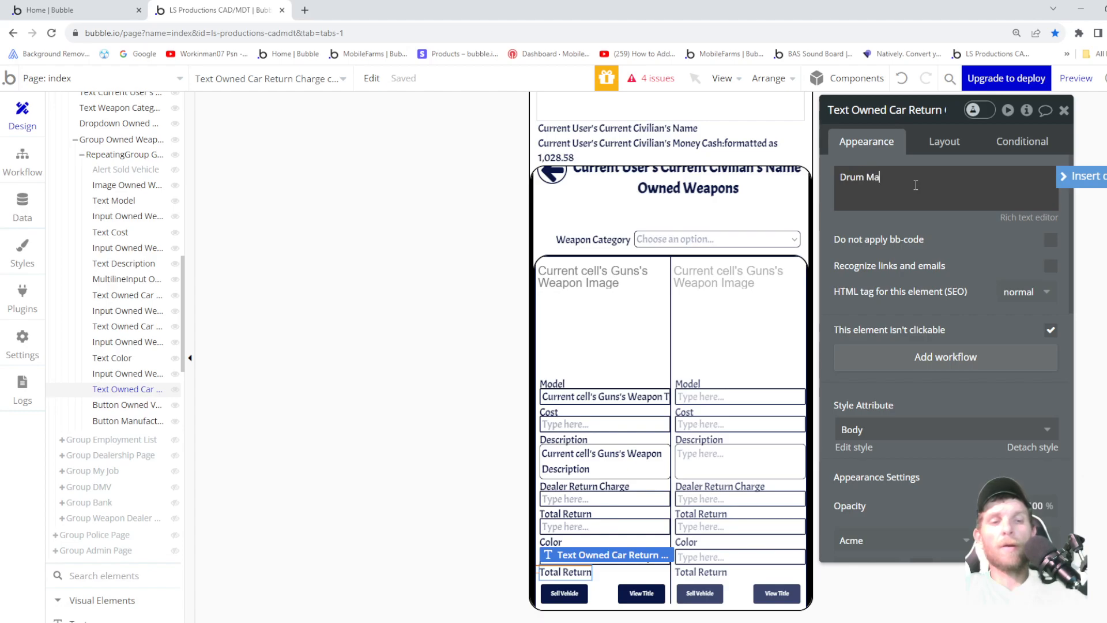
{"action": "type", "text": "g"}
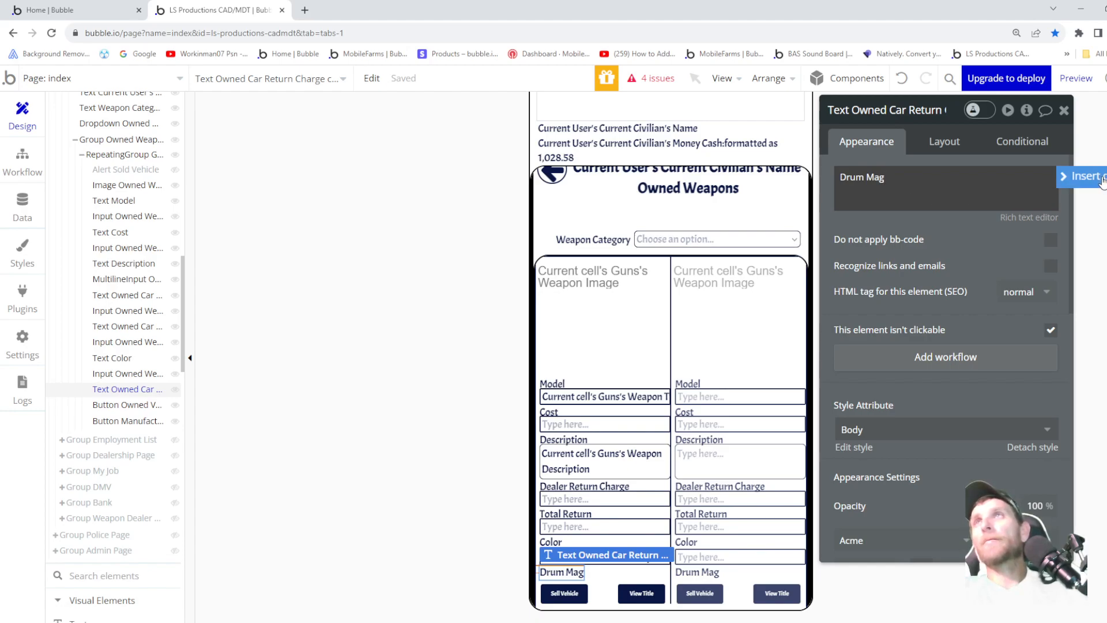
- Add a second line to the Drum Mag label showing Current cell's Guns's Drum Mag, formatted as text
{"action": "key", "text": "Return"}
{"action": "left_click", "coordinate": [872, 190]}
{"action": "left_click", "coordinate": [885, 250]}
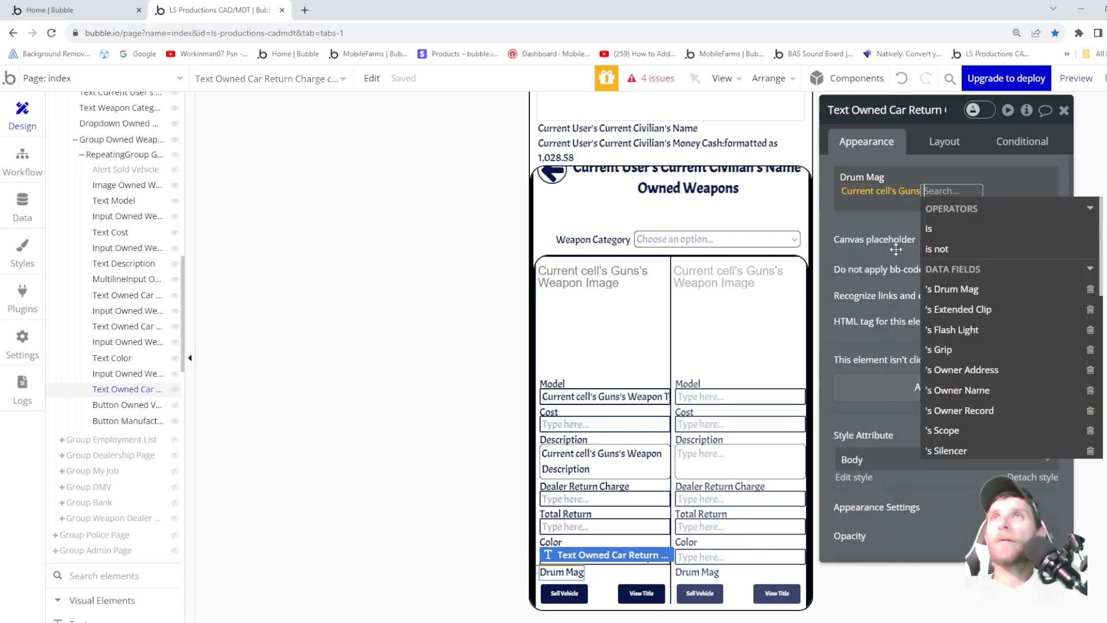
{"action": "left_click", "coordinate": [958, 289]}
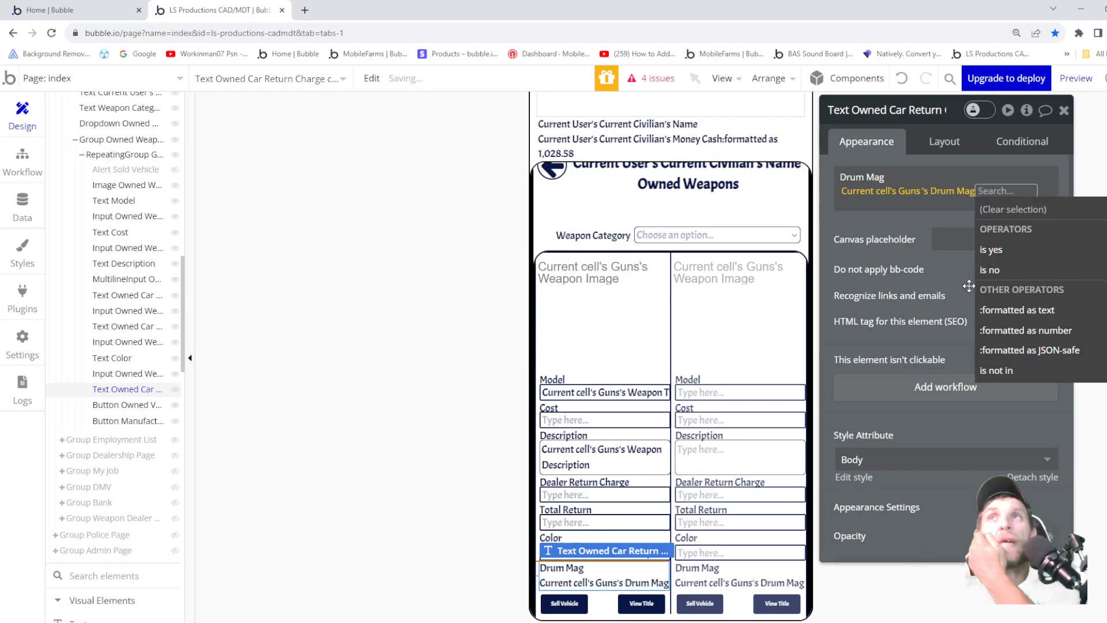
{"action": "left_click", "coordinate": [1017, 310]}
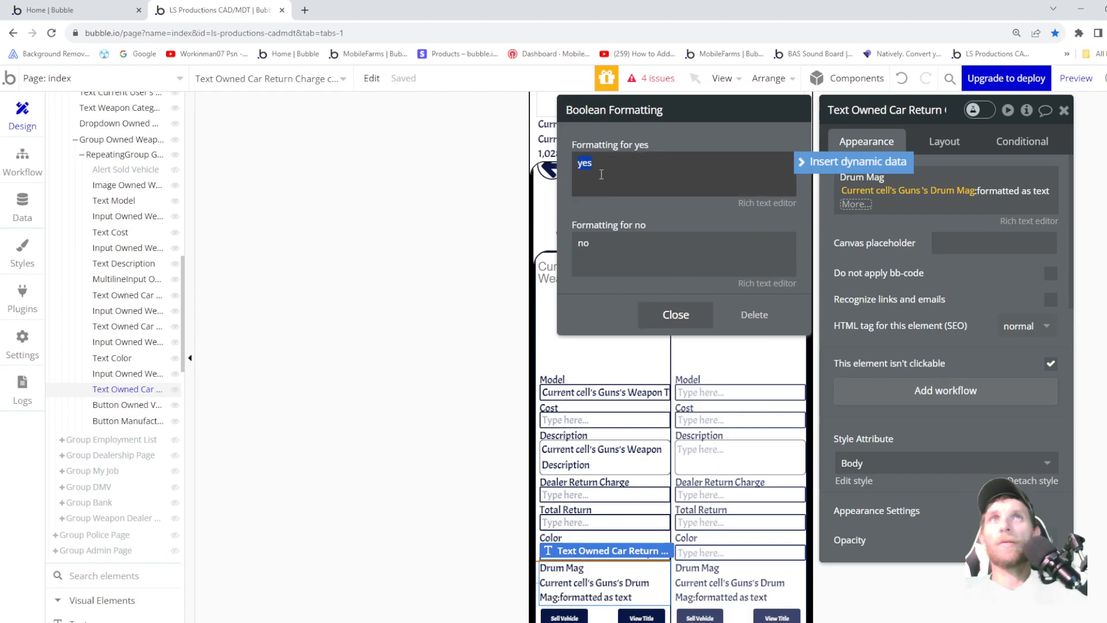
- Set the Drum Mag boolean formatting to "Equiped" for yes and "Unequpied" for no
{"action": "type", "text": "E"}
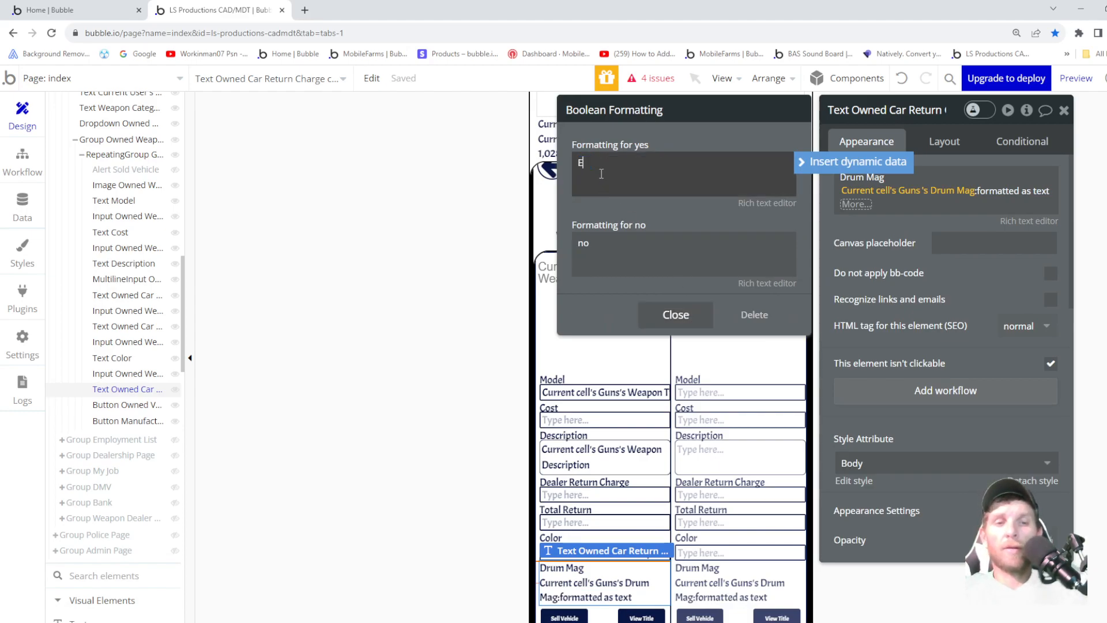
{"action": "type", "text": "quiped"}
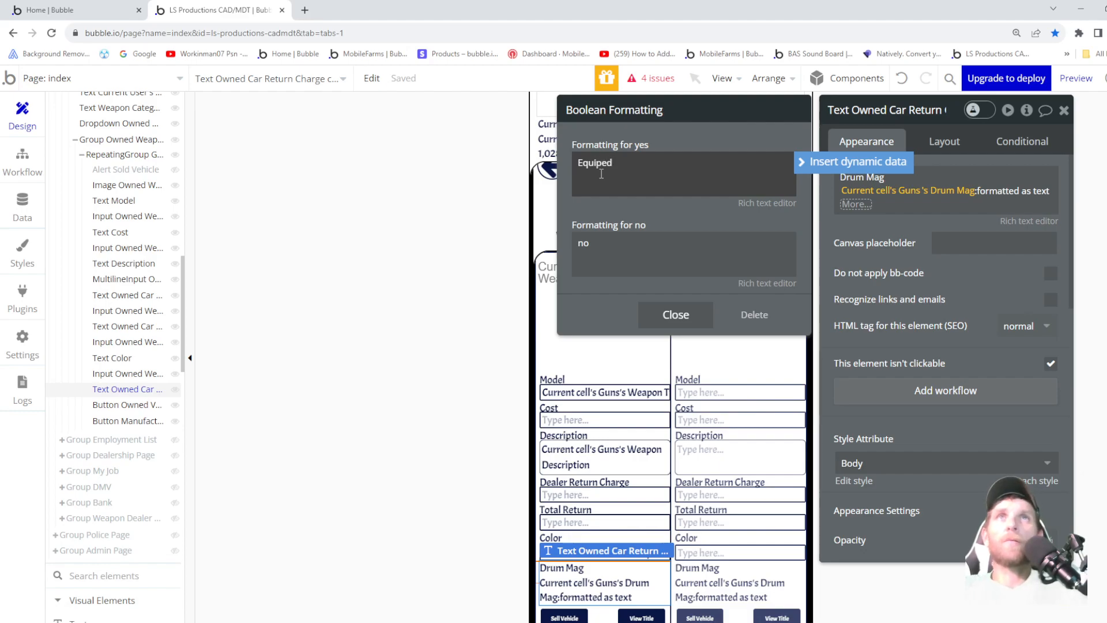
{"action": "double_click", "coordinate": [585, 244]}
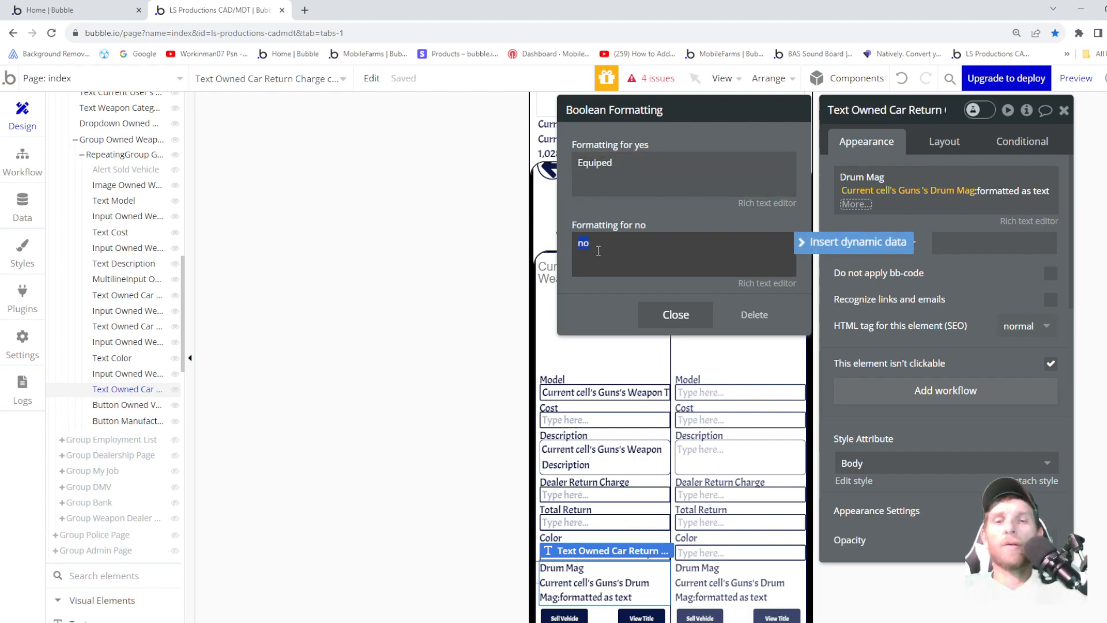
{"action": "type", "text": "U"}
{"action": "key", "text": "BackSpace"}
{"action": "type", "text": "Un"}
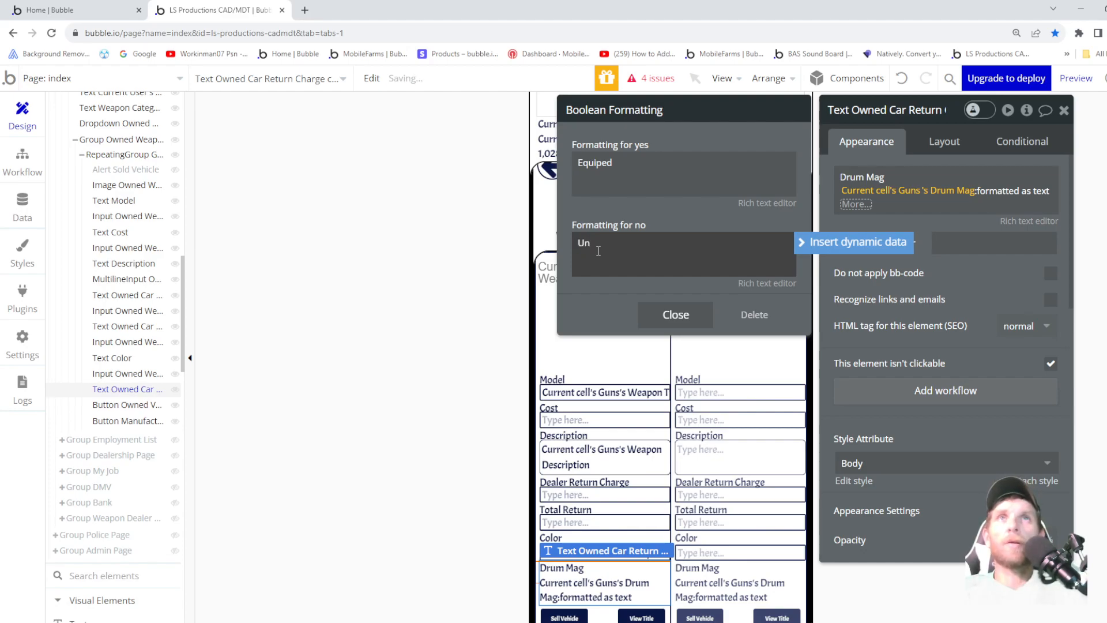
{"action": "type", "text": "equpied"}
{"action": "key", "text": "Return"}
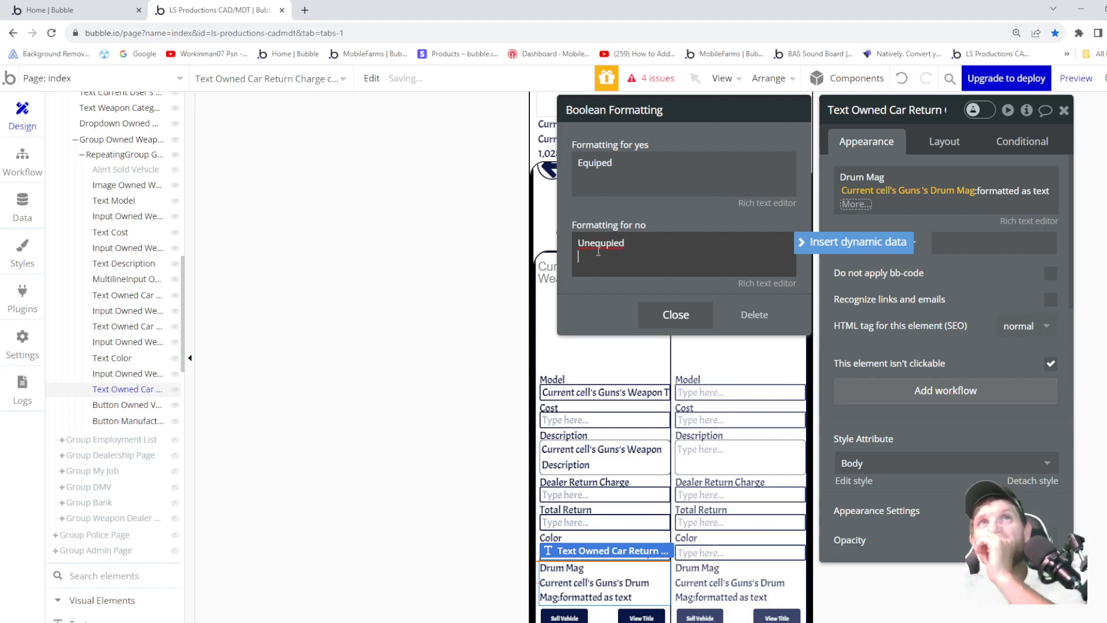
{"action": "left_click", "coordinate": [863, 225]}
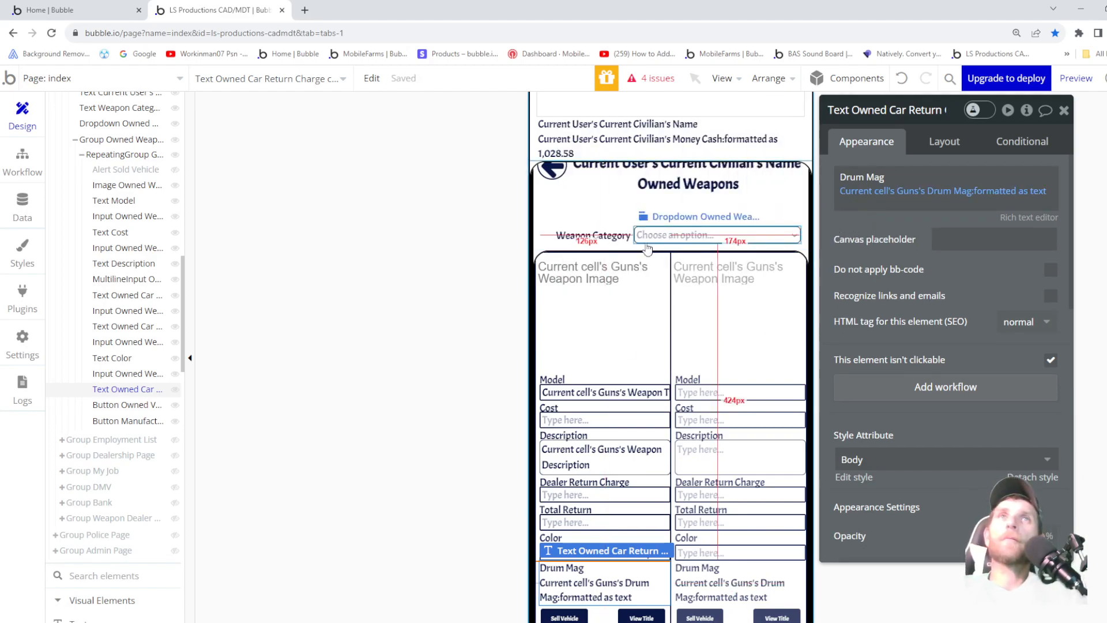
- Make the Drum Mag label both fixed-width and fixed-height in its layout settings
{"action": "scroll", "coordinate": [606, 541], "scroll_direction": "down", "scroll_amount": 1}
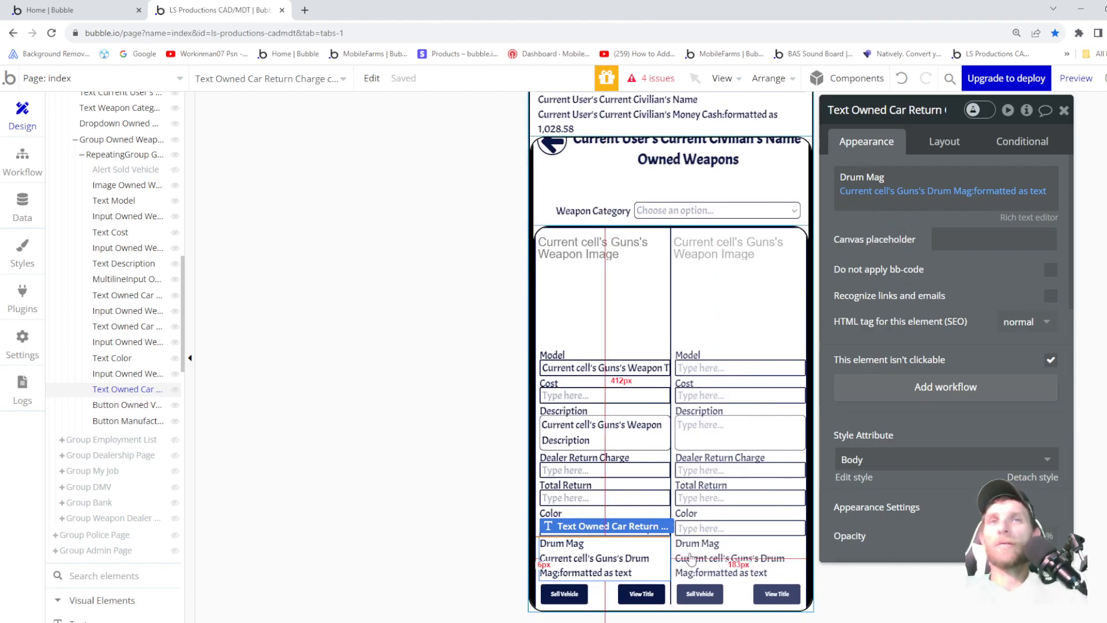
{"action": "left_click", "coordinate": [945, 152]}
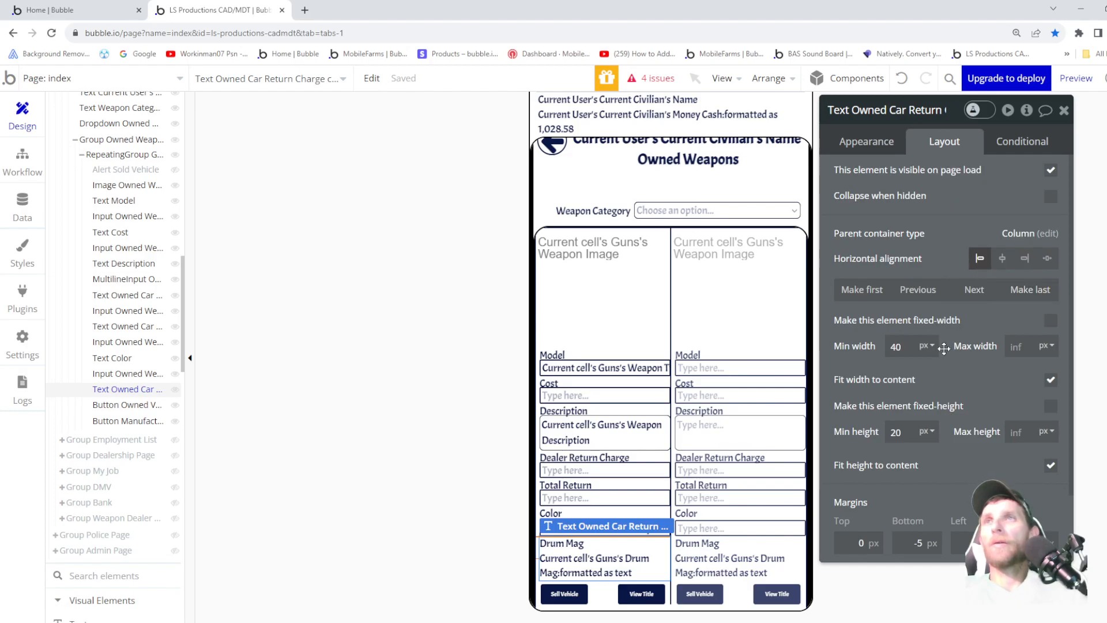
{"action": "left_click", "coordinate": [1052, 323]}
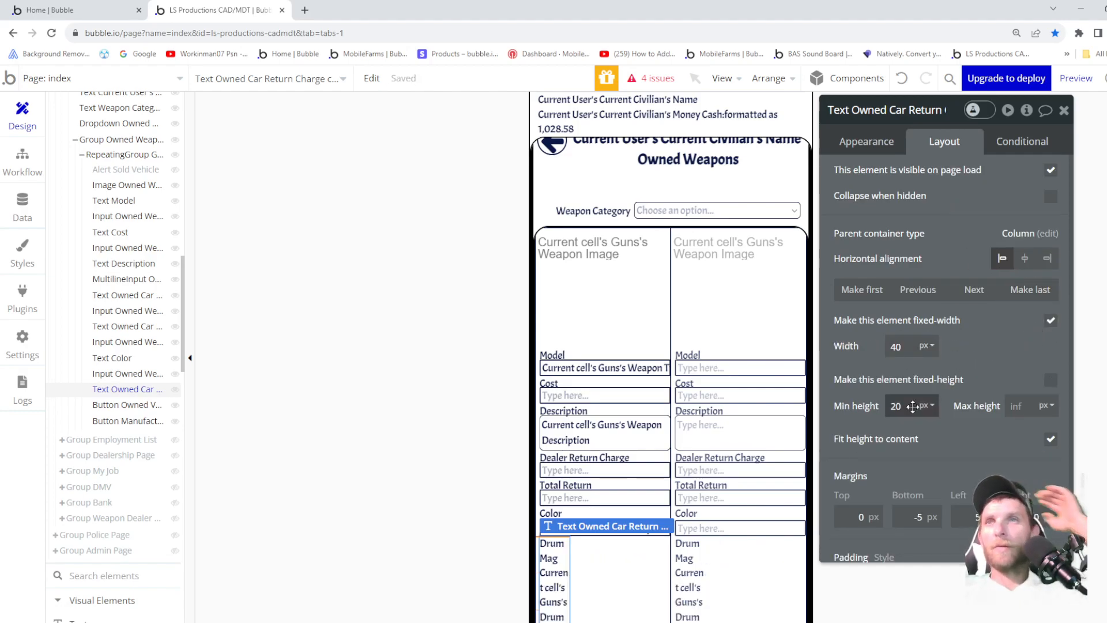
{"action": "left_click", "coordinate": [1051, 380]}
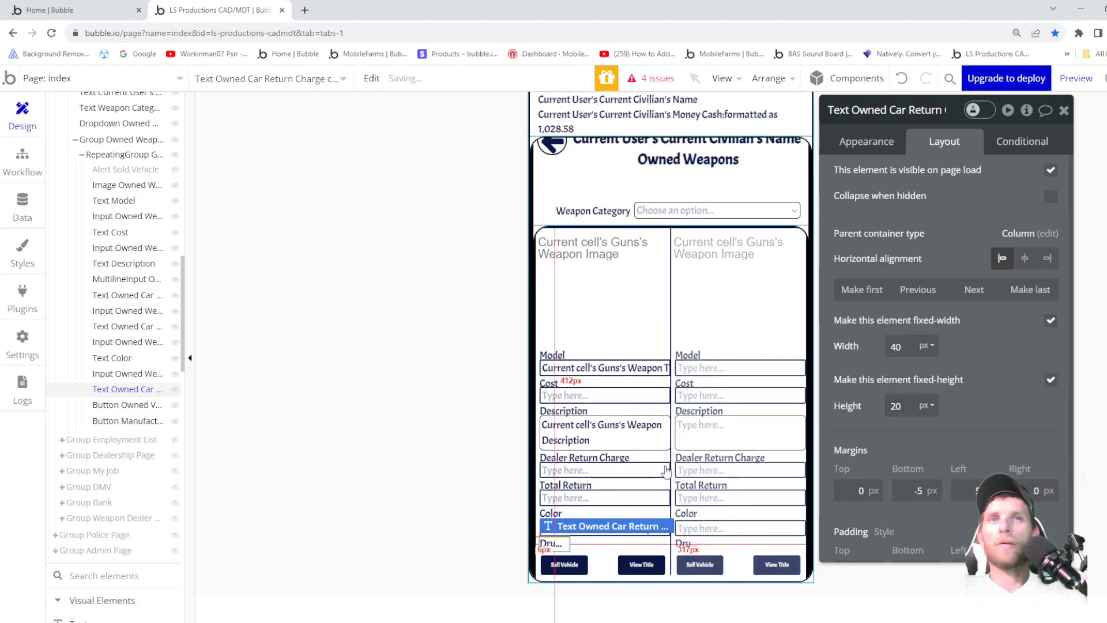
- Set the Drum Mag label's fixed width to 75 px
{"action": "left_click", "coordinate": [907, 350]}
{"action": "key", "text": "Up"}
{"action": "key", "text": "Up"}
{"action": "key", "text": "Up"}
{"action": "key", "text": "Up"}
{"action": "key", "text": "Up"}
{"action": "key", "text": "Up"}
{"action": "key", "text": "Up"}
{"action": "key", "text": "Up"}
{"action": "key", "text": "Up"}
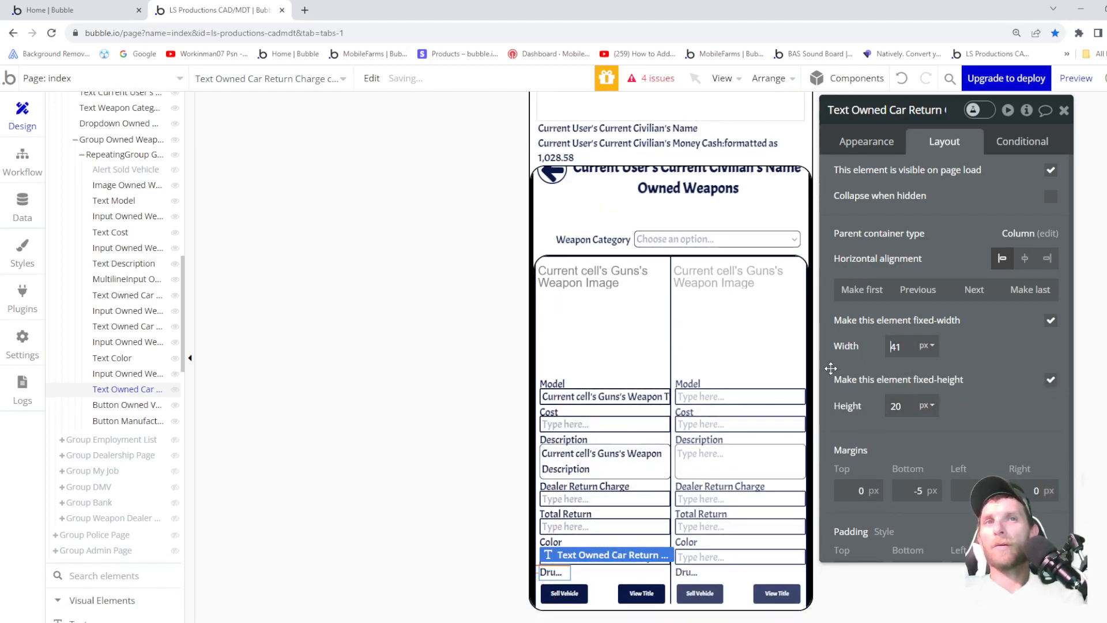
{"action": "scroll", "coordinate": [799, 385], "scroll_direction": "down", "scroll_amount": 1}
{"action": "key", "text": "Up"}
{"action": "key", "text": "Up"}
{"action": "key", "text": "Up"}
{"action": "key", "text": "Up"}
{"action": "key", "text": "Up"}
{"action": "key", "text": "Up"}
{"action": "key", "text": "Up"}
{"action": "key", "text": "Up"}
{"action": "key", "text": "Up"}
{"action": "key", "text": "Up"}
{"action": "key", "text": "Up"}
{"action": "key", "text": "Up"}
{"action": "key", "text": "Up"}
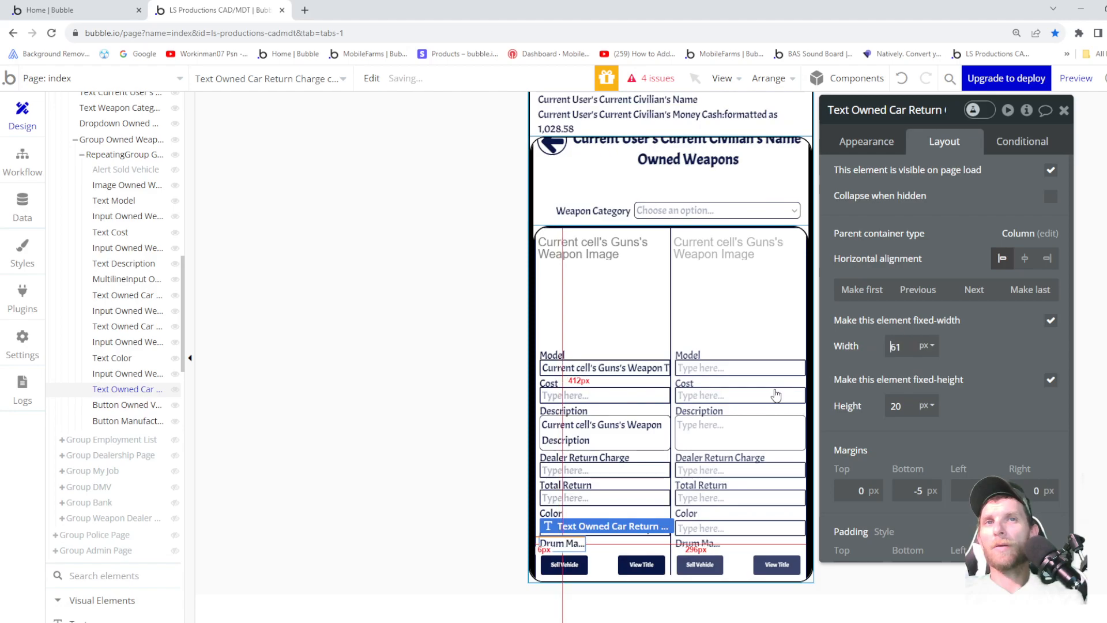
{"action": "key", "text": "Up"}
{"action": "key", "text": "Up"}
{"action": "key", "text": "Up"}
{"action": "key", "text": "Up"}
{"action": "key", "text": "Up"}
{"action": "key", "text": "Up"}
{"action": "key", "text": "Up"}
{"action": "key", "text": "Up"}
{"action": "key", "text": "Up"}
{"action": "key", "text": "Up"}
{"action": "key", "text": "Up"}
{"action": "key", "text": "Up"}
{"action": "key", "text": "Up"}
{"action": "key", "text": "Up"}
{"action": "key", "text": "Up"}
{"action": "key", "text": "Up"}
{"action": "key", "text": "Up"}
{"action": "key", "text": "Up"}
{"action": "key", "text": "Up"}
{"action": "key", "text": "Up"}
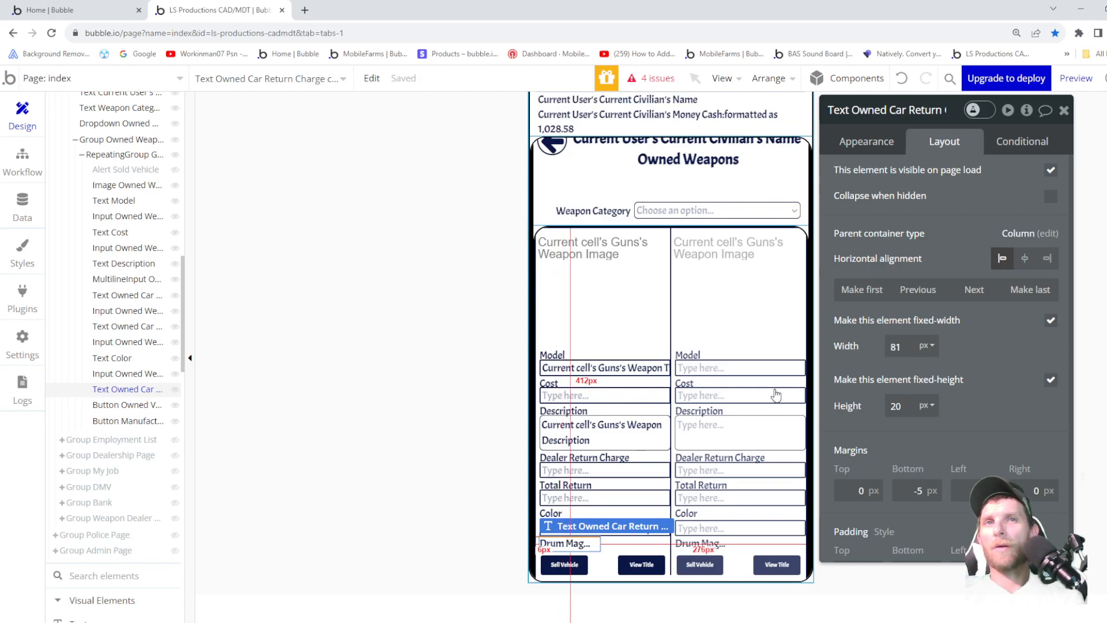
{"action": "key", "text": "Down"}
{"action": "key", "text": "Down"}
{"action": "key", "text": "Down"}
{"action": "key", "text": "Down"}
{"action": "key", "text": "Down"}
{"action": "key", "text": "Down"}
{"action": "key", "text": "Down"}
{"action": "key", "text": "Down"}
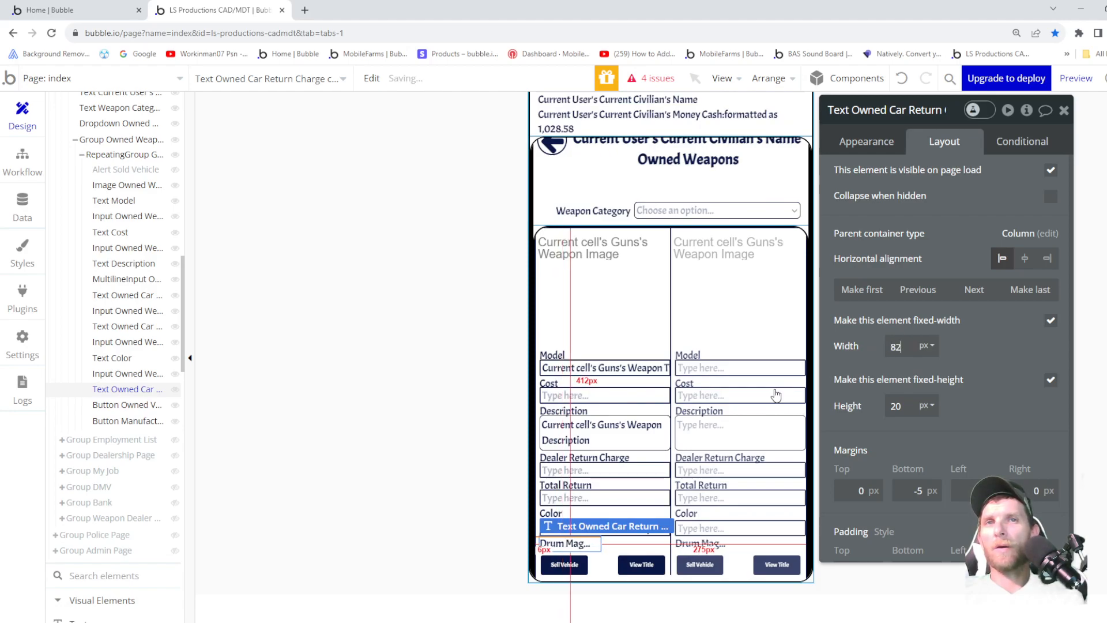
{"action": "key", "text": "Down"}
{"action": "key", "text": "Down"}
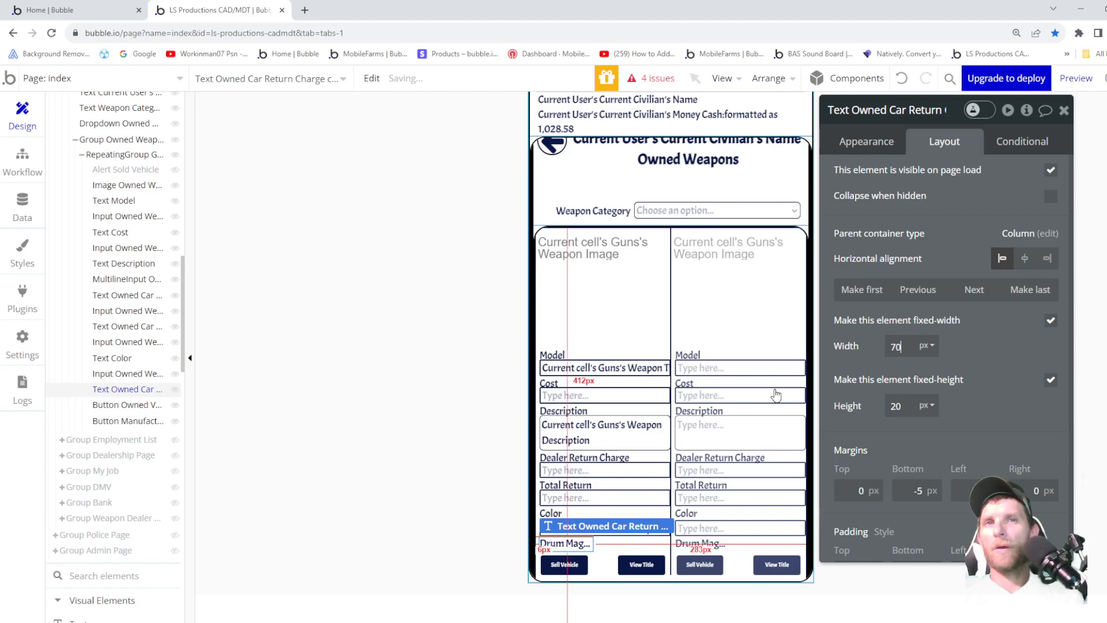
{"action": "key", "text": "Up"}
{"action": "key", "text": "Up"}
{"action": "key", "text": "Up"}
{"action": "key", "text": "Up"}
{"action": "key", "text": "Up"}
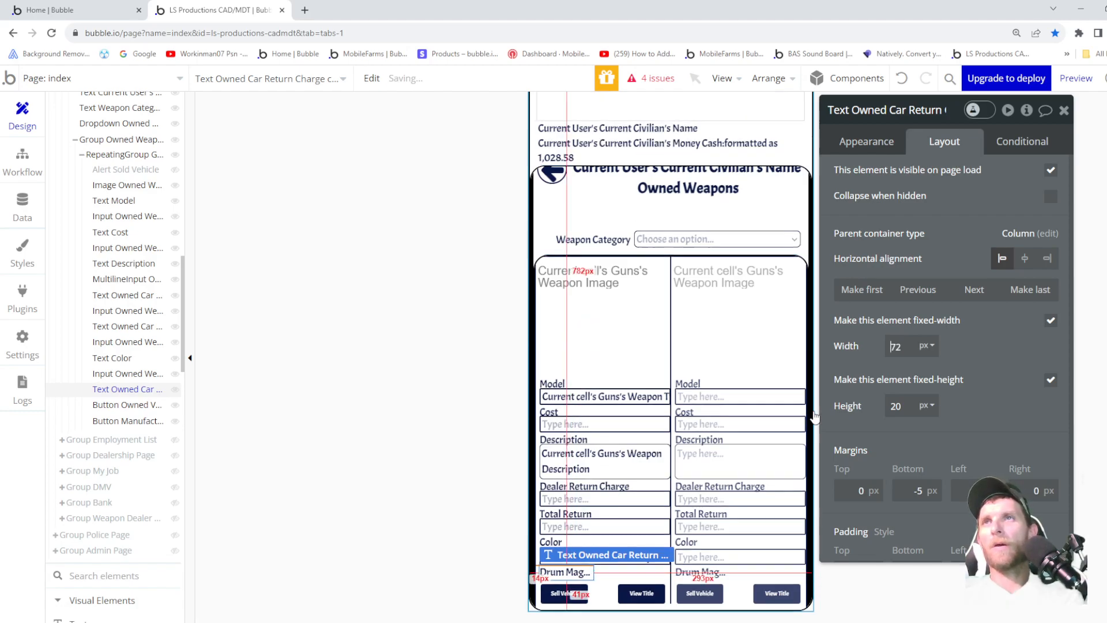
{"action": "key", "text": "Up"}
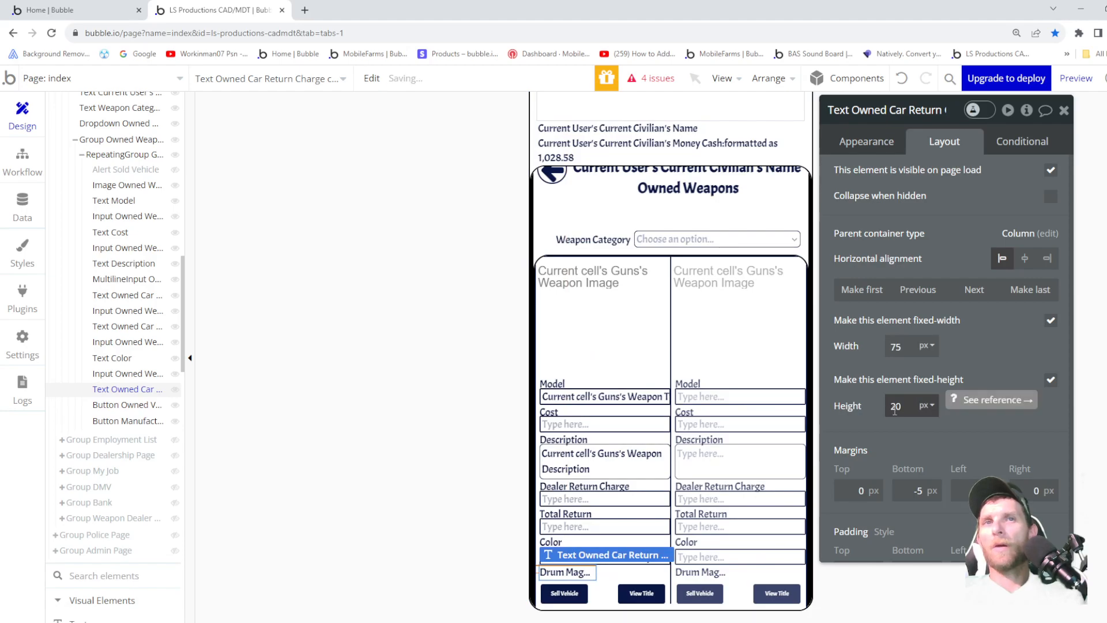
- Set the Drum Mag label's fixed height to 50 px
{"action": "left_click", "coordinate": [900, 407]}
{"action": "key", "text": "Up"}
{"action": "key", "text": "Up"}
{"action": "key", "text": "Up"}
{"action": "key", "text": "Up"}
{"action": "key", "text": "Up"}
{"action": "key", "text": "Up"}
{"action": "key", "text": "Up"}
{"action": "key", "text": "Up"}
{"action": "key", "text": "Up"}
{"action": "key", "text": "Up"}
{"action": "key", "text": "Up"}
{"action": "key", "text": "Up"}
{"action": "key", "text": "Up"}
{"action": "key", "text": "Up"}
{"action": "key", "text": "Up"}
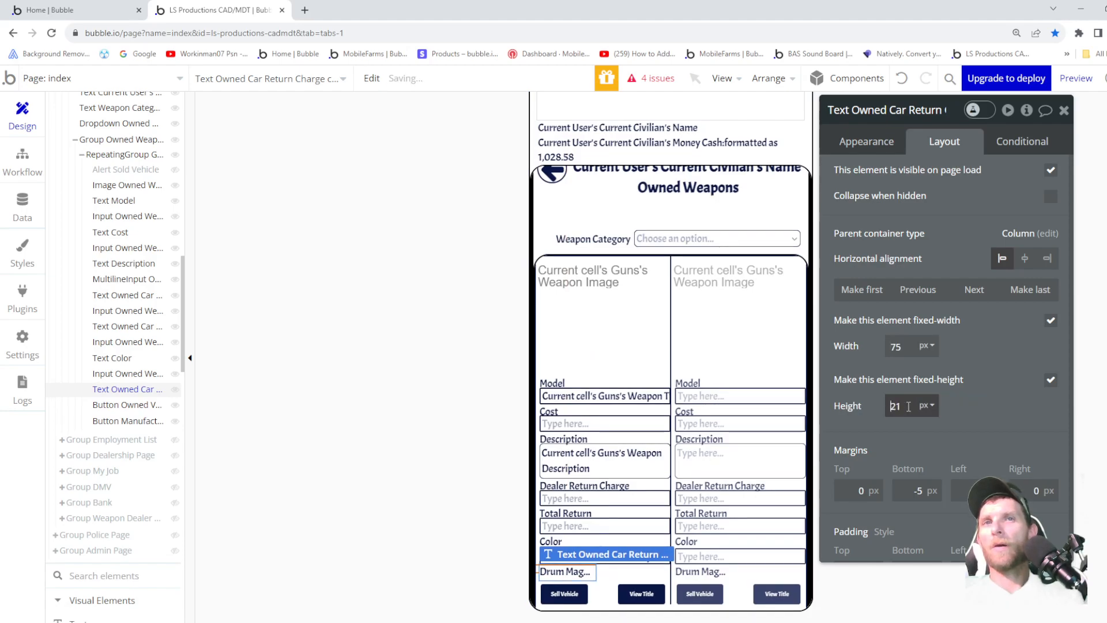
{"action": "key", "text": "Up"}
{"action": "key", "text": "Up"}
{"action": "key", "text": "Up"}
{"action": "key", "text": "Up"}
{"action": "key", "text": "Up"}
{"action": "key", "text": "Up"}
{"action": "key", "text": "Up"}
{"action": "key", "text": "Up"}
{"action": "key", "text": "Up"}
{"action": "key", "text": "Up"}
{"action": "key", "text": "Up"}
{"action": "key", "text": "Up"}
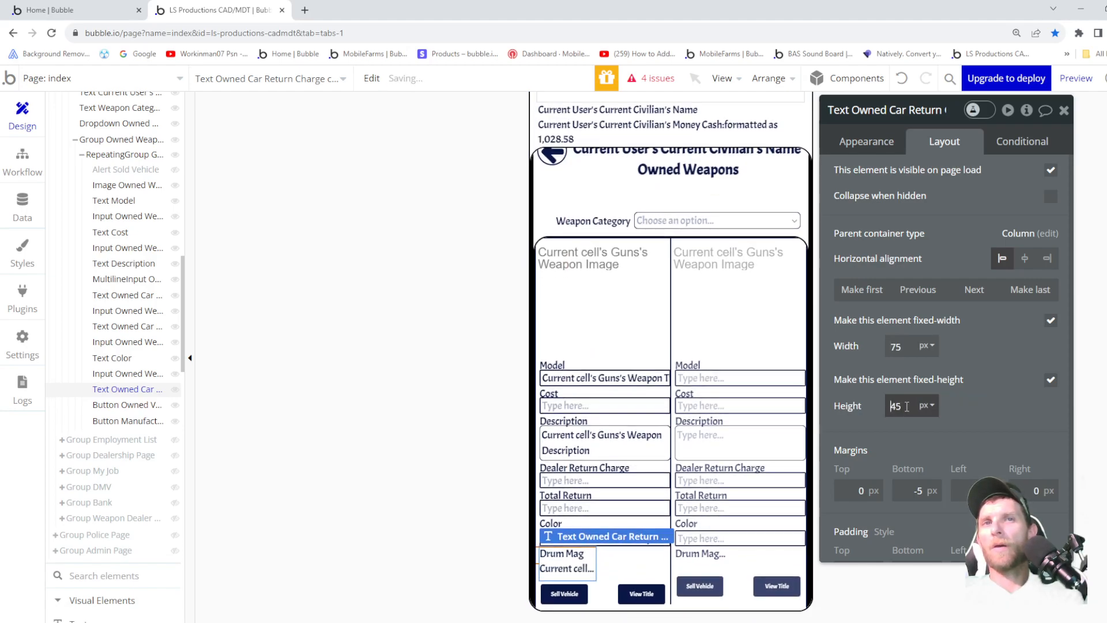
{"action": "key", "text": "Up"}
{"action": "key", "text": "Up"}
{"action": "key", "text": "Up"}
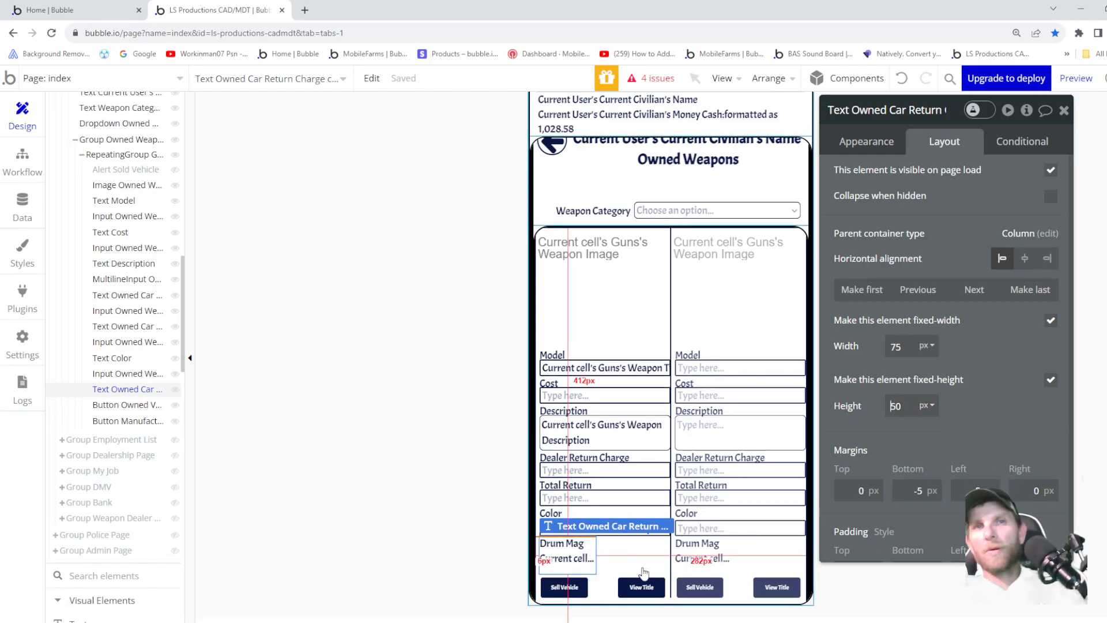
- Duplicate the Drum Mag label inside the Guns repeating group, directly below the original
{"action": "key", "text": "ctrl+c"}
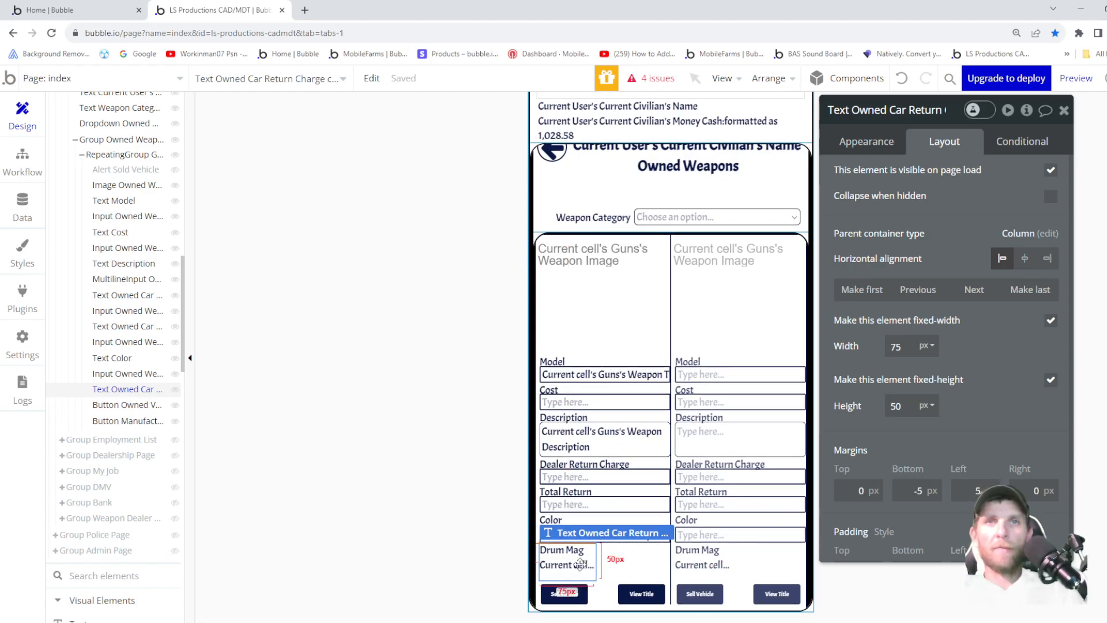
{"action": "key", "text": "ctrl+v"}
{"action": "left_click_drag", "start_coordinate": [81, 438], "coordinate": [191, 404]}
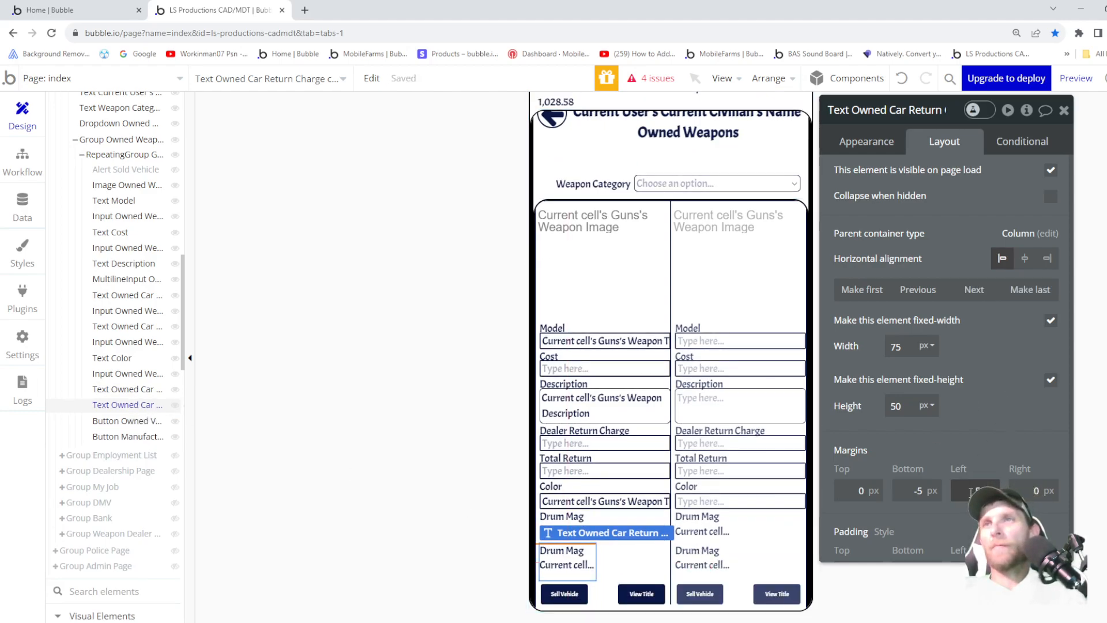
- Set the duplicated Drum Mag label's left margin to 98 px
{"action": "left_click_drag", "start_coordinate": [595, 546], "coordinate": [622, 547]}
{"action": "key", "text": "Up"}
{"action": "key", "text": "Up"}
{"action": "key", "text": "Up"}
{"action": "key", "text": "Up"}
{"action": "key", "text": "Up"}
{"action": "key", "text": "Up"}
{"action": "key", "text": "Up"}
{"action": "key", "text": "Up"}
{"action": "key", "text": "Up"}
{"action": "key", "text": "Up"}
{"action": "key", "text": "Up"}
{"action": "key", "text": "Up"}
{"action": "key", "text": "Up"}
{"action": "key", "text": "Up"}
{"action": "key", "text": "Up"}
{"action": "key", "text": "Up"}
{"action": "key", "text": "Up"}
{"action": "key", "text": "Up"}
{"action": "key", "text": "Up"}
{"action": "key", "text": "Up"}
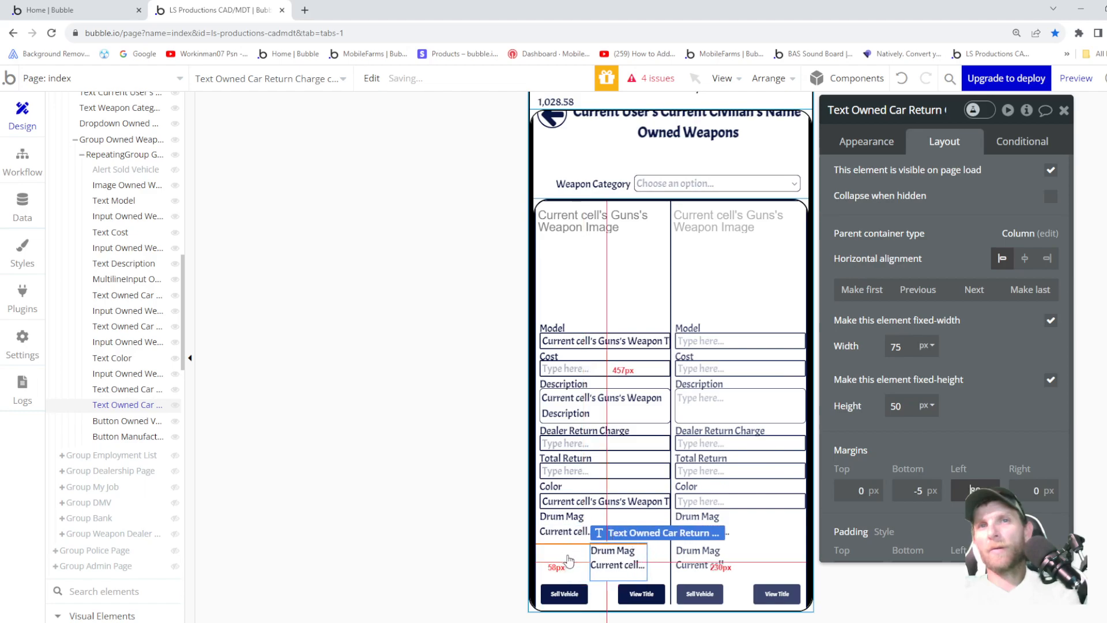
{"action": "key", "text": "Up"}
{"action": "key", "text": "Up"}
{"action": "key", "text": "Up"}
{"action": "key", "text": "Up"}
{"action": "key", "text": "Up"}
{"action": "key", "text": "Up"}
{"action": "key", "text": "Up"}
{"action": "key", "text": "Up"}
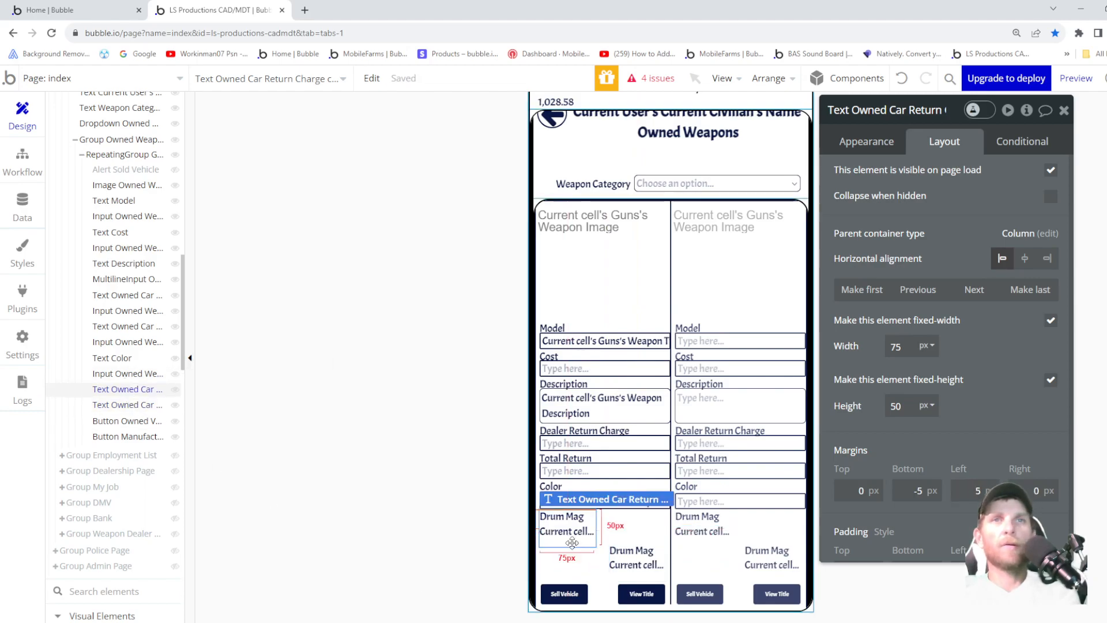
- Set the duplicated Drum Mag label's top margin to -27 px
{"action": "left_click_drag", "start_coordinate": [571, 534], "coordinate": [621, 570]}
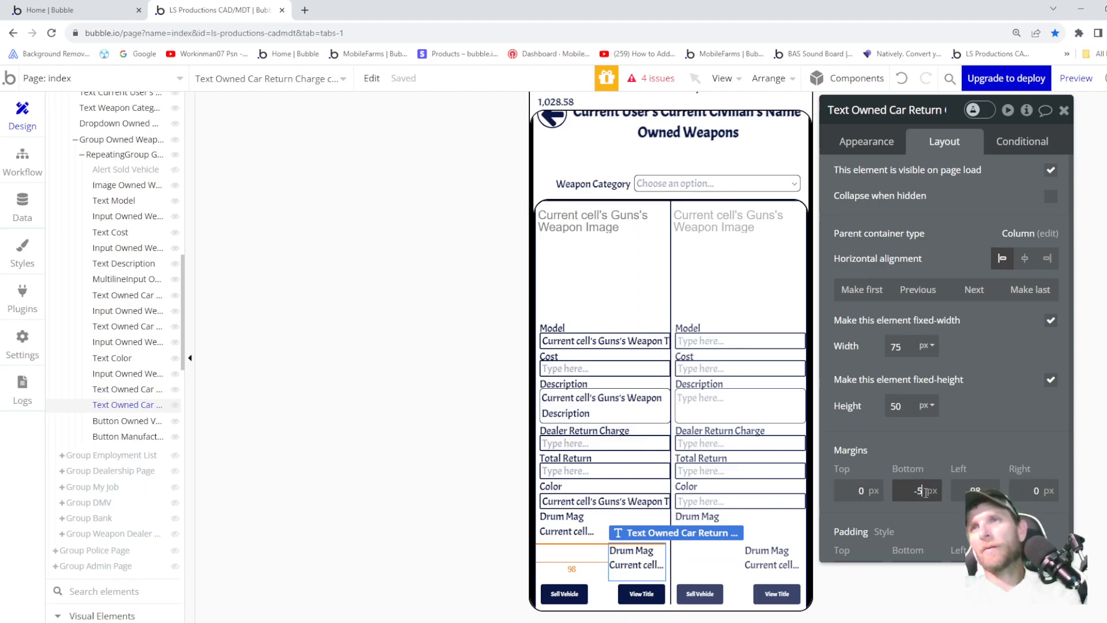
{"action": "double_click", "coordinate": [847, 491]}
{"action": "type", "text": "-10"}
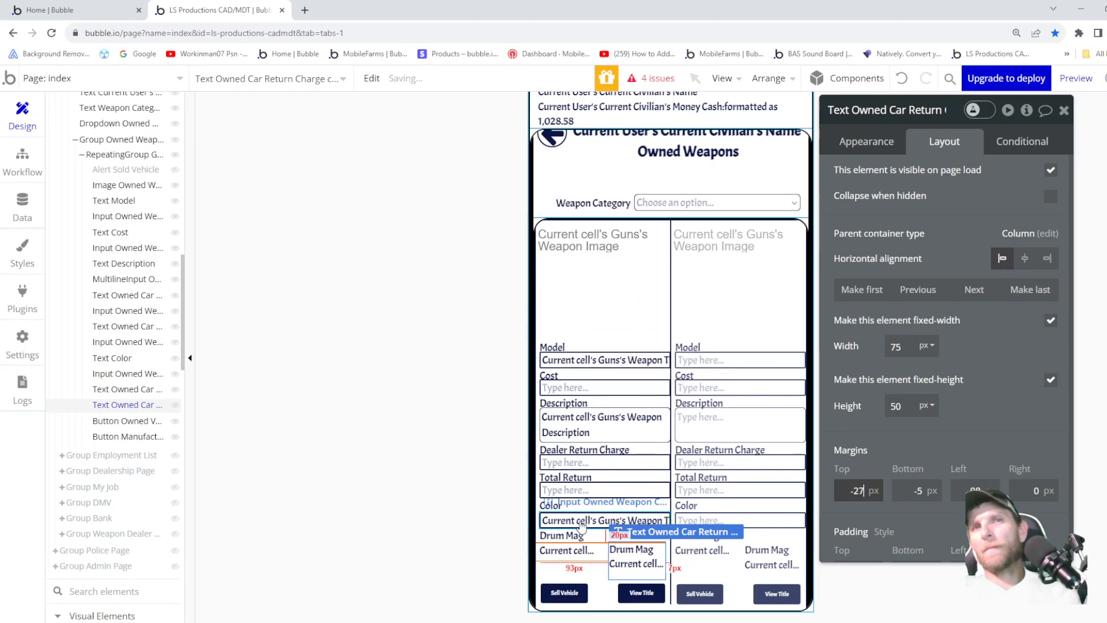
- Set the original Drum Mag label's top margin to 10 px
{"action": "left_click", "coordinate": [581, 521]}
{"action": "left_click", "coordinate": [568, 543]}
{"action": "double_click", "coordinate": [863, 491]}
{"action": "type", "text": "6"}
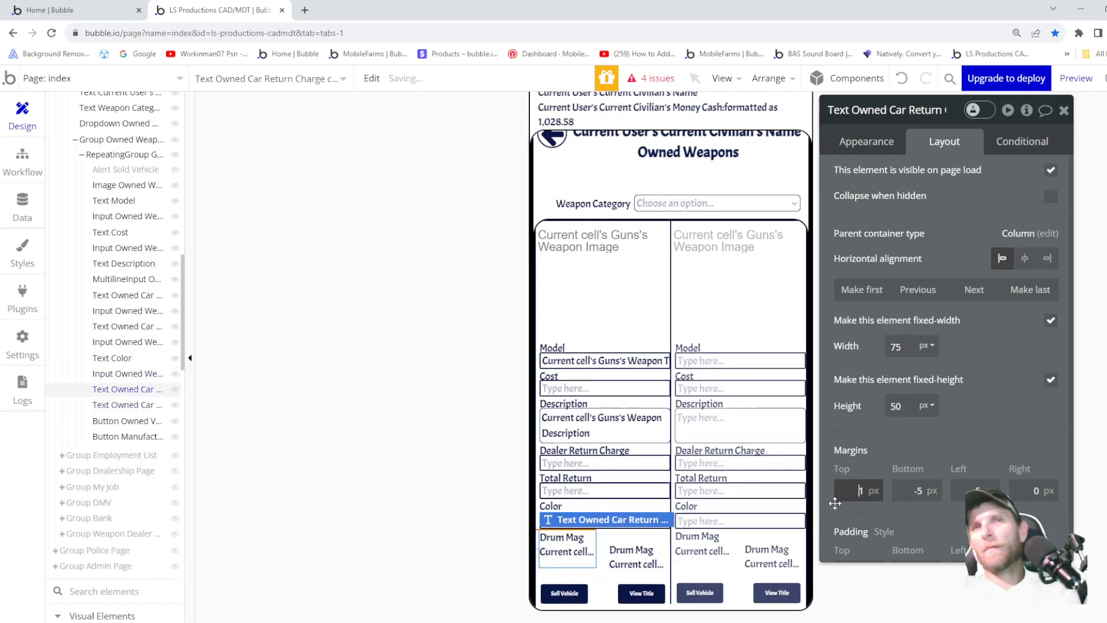
{"action": "key", "text": "BackSpace"}
{"action": "type", "text": "9"}
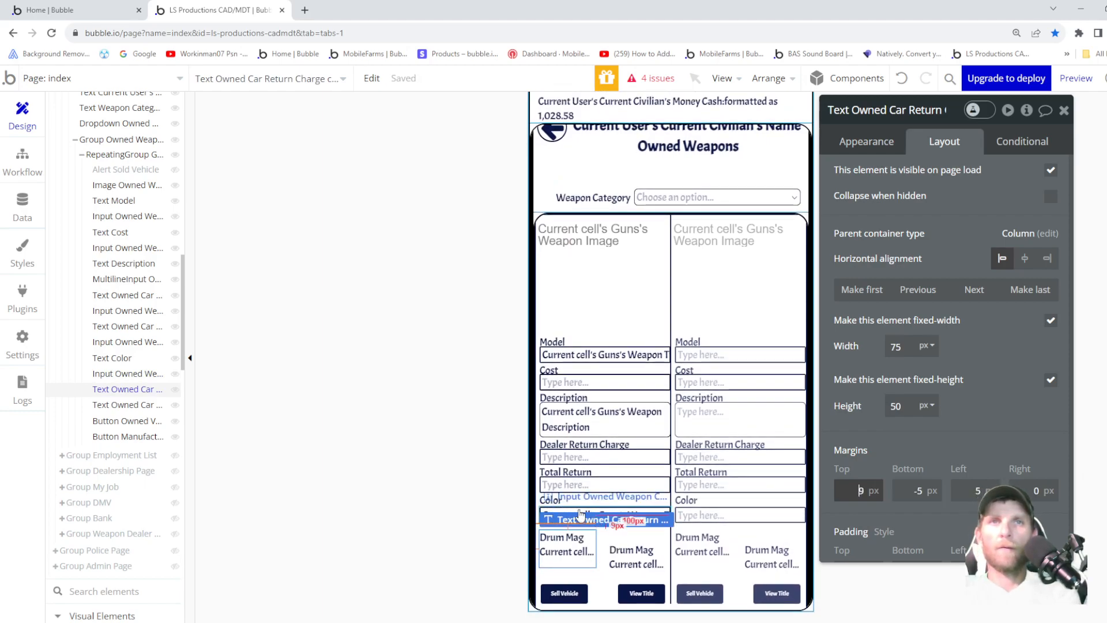
{"action": "key", "text": "Up"}
{"action": "scroll", "coordinate": [618, 543], "scroll_direction": "down", "scroll_amount": 1}
- Set the duplicated Drum Mag label's top margin to -45 px so it sits level with the original
{"action": "left_click_drag", "start_coordinate": [618, 543], "coordinate": [704, 583]}
{"action": "left_click", "coordinate": [844, 489]}
{"action": "key", "text": "Down"}
{"action": "key", "text": "Down"}
{"action": "key", "text": "Down"}
{"action": "key", "text": "Down"}
{"action": "key", "text": "Down"}
{"action": "key", "text": "Down"}
{"action": "key", "text": "Down"}
{"action": "key", "text": "Down"}
{"action": "key", "text": "Down"}
{"action": "key", "text": "Down"}
{"action": "key", "text": "Down"}
{"action": "key", "text": "Down"}
{"action": "key", "text": "Down"}
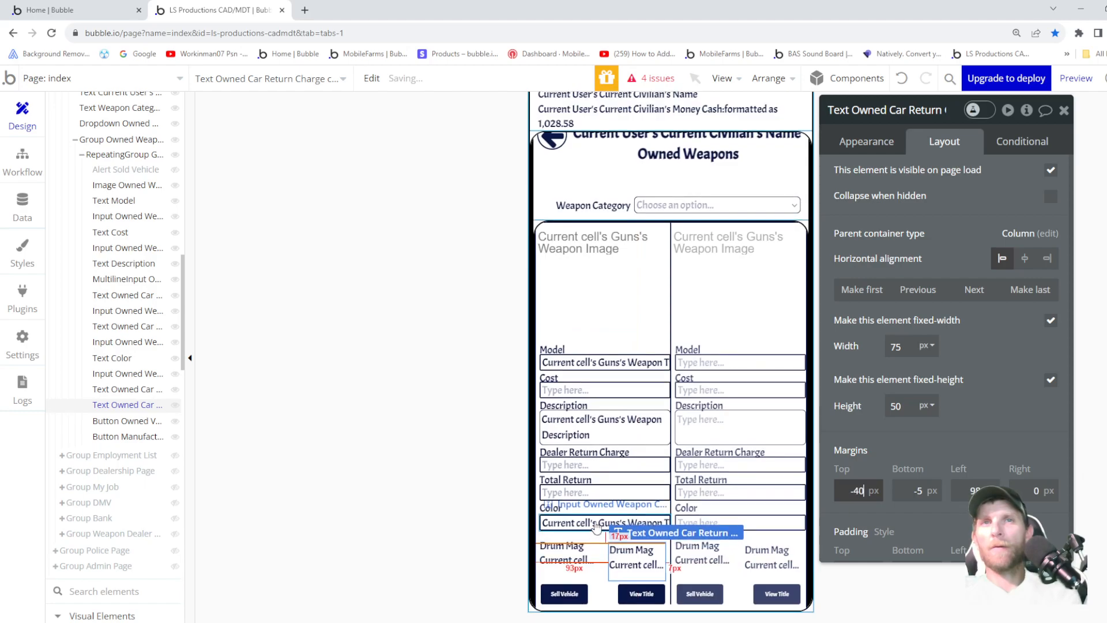
{"action": "key", "text": "Down"}
{"action": "key", "text": "Down"}
{"action": "key", "text": "Down"}
{"action": "key", "text": "Down"}
{"action": "key", "text": "Down"}
{"action": "scroll", "coordinate": [597, 526], "scroll_direction": "down", "scroll_amount": 1}
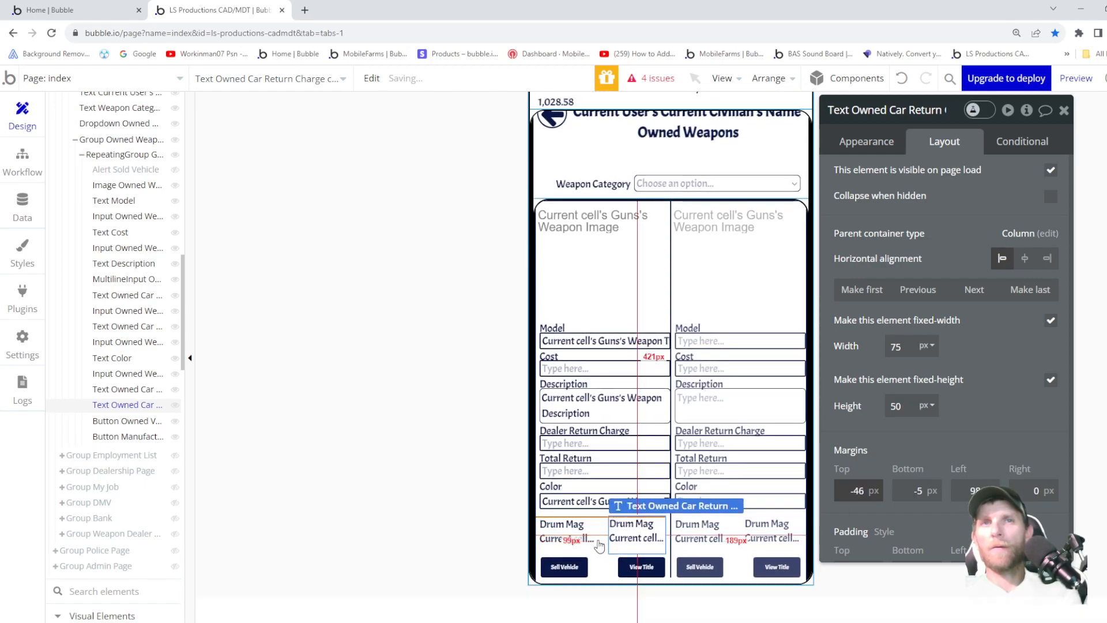
{"action": "scroll", "coordinate": [602, 516], "scroll_direction": "up", "scroll_amount": 1}
{"action": "scroll", "coordinate": [602, 521], "scroll_direction": "down", "scroll_amount": 1}
{"action": "scroll", "coordinate": [601, 515], "scroll_direction": "up", "scroll_amount": 1}
{"action": "key", "text": "Up"}
{"action": "scroll", "coordinate": [602, 513], "scroll_direction": "down", "scroll_amount": 1}
{"action": "scroll", "coordinate": [602, 512], "scroll_direction": "up", "scroll_amount": 1}
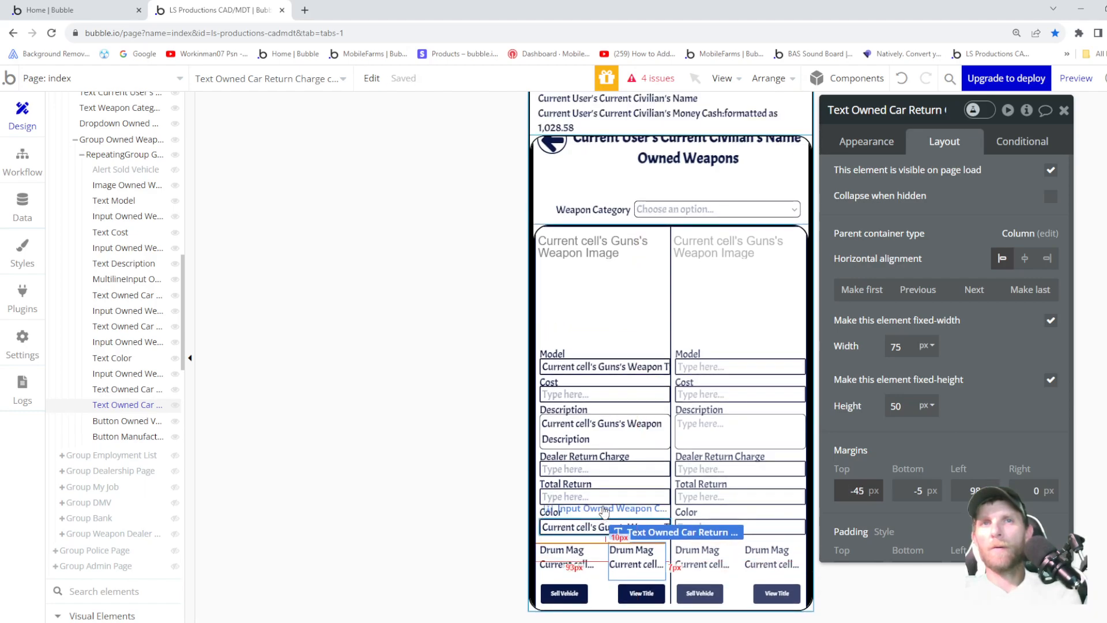
- Retitle the duplicated Drum Mag label "Extended Clip" and point its dynamic value to the Guns' Extended Clip field
{"action": "left_click", "coordinate": [875, 152]}
{"action": "left_click", "coordinate": [876, 149]}
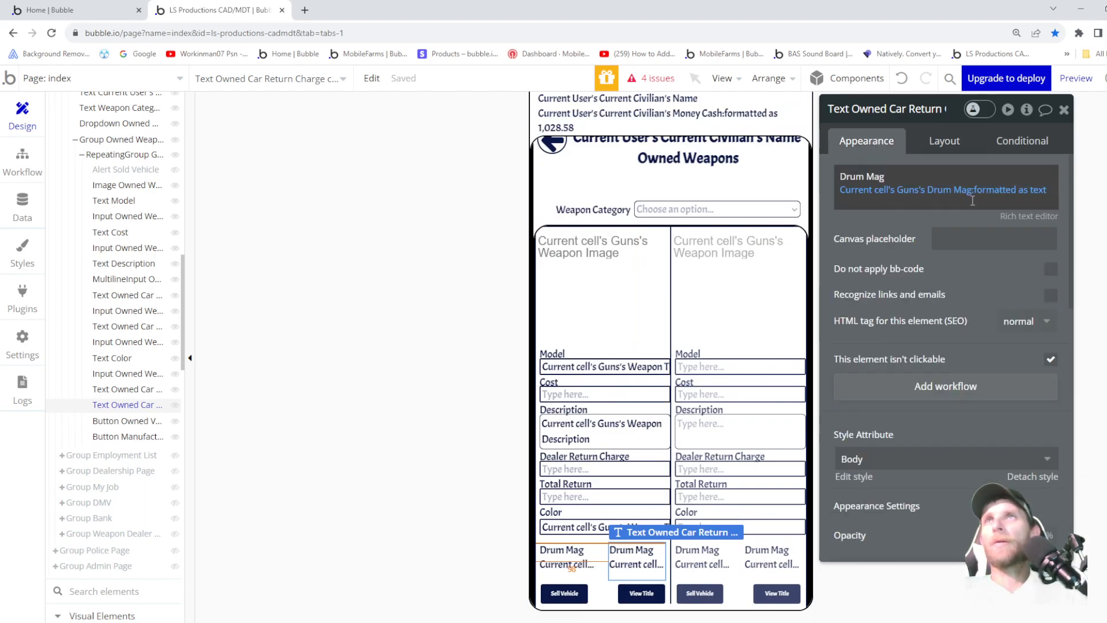
{"action": "left_click", "coordinate": [941, 192]}
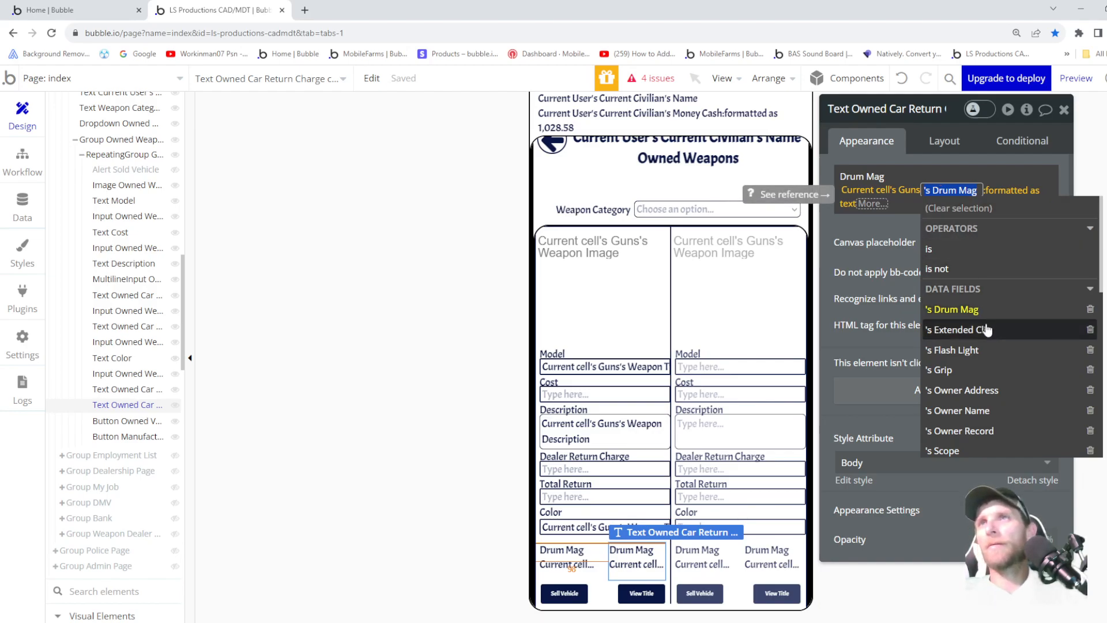
{"action": "left_click", "coordinate": [957, 330]}
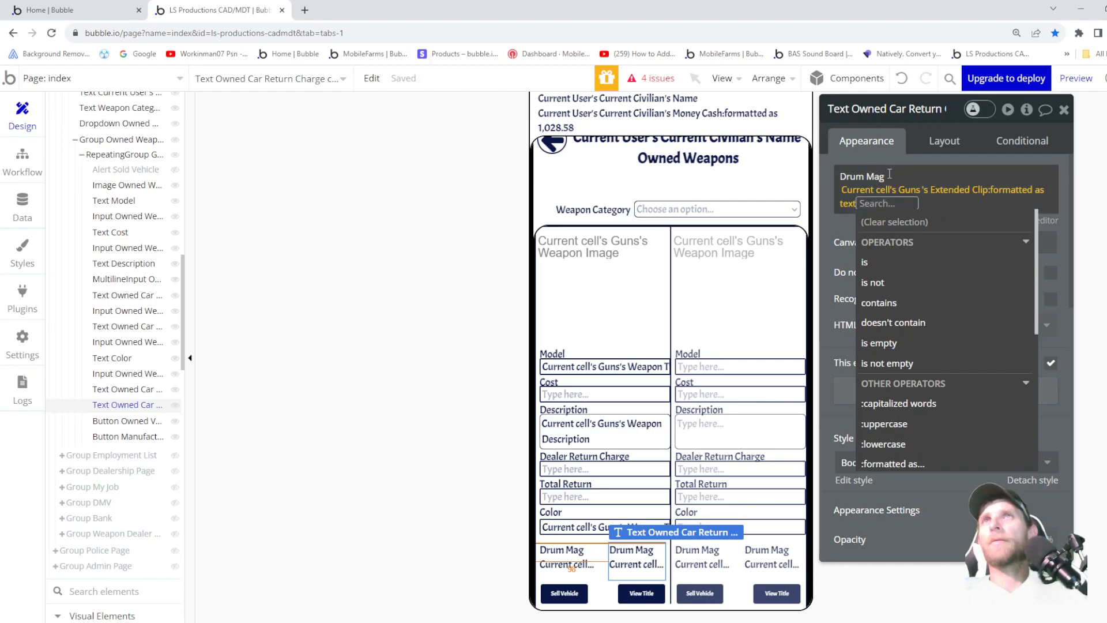
{"action": "triple_click", "coordinate": [889, 173]}
{"action": "type", "text": "Exte"}
{"action": "key", "text": "BackSpace"}
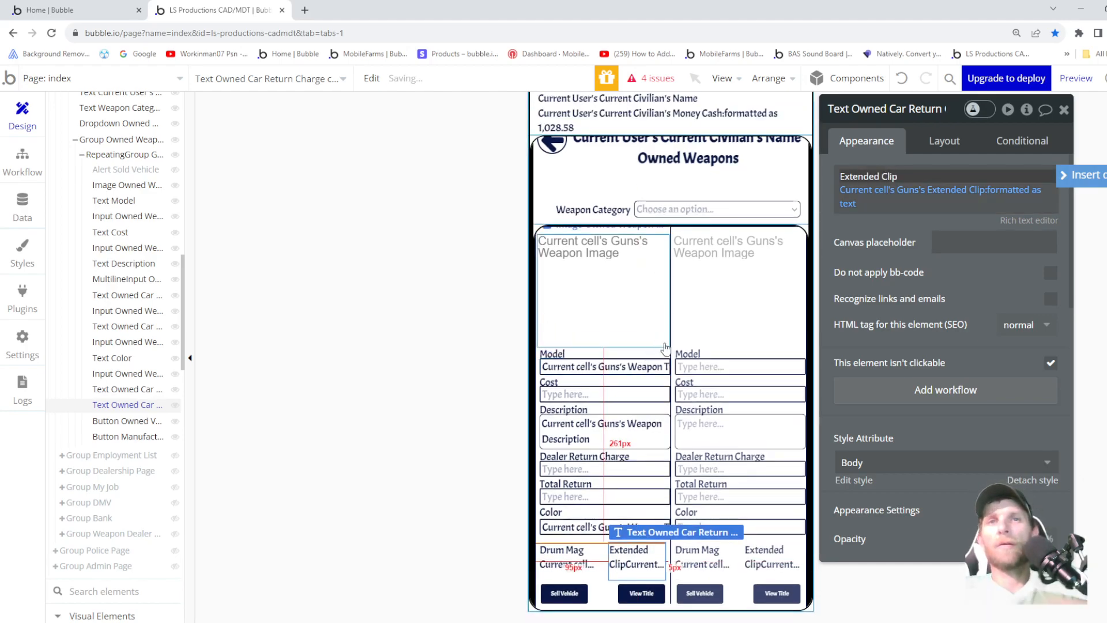
- Widen the Extended Clip label to a fixed width of 98 px
{"action": "left_click", "coordinate": [947, 141]}
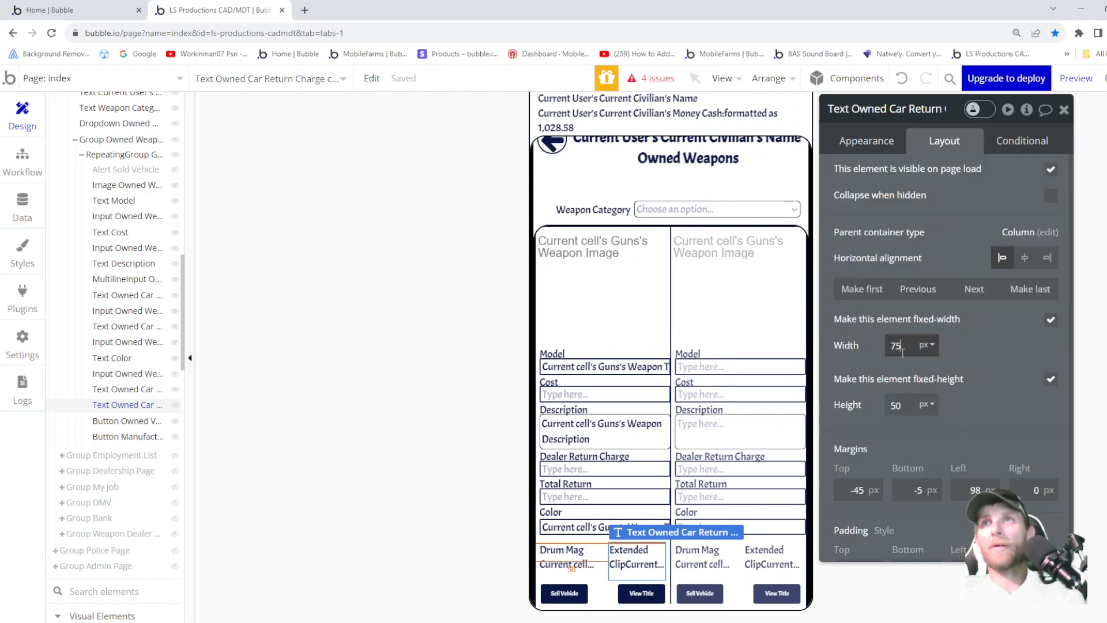
{"action": "left_click_drag", "start_coordinate": [904, 351], "coordinate": [841, 345]}
{"action": "type", "text": "88"}
{"action": "key", "text": "Up"}
{"action": "key", "text": "Up"}
{"action": "key", "text": "Up"}
{"action": "key", "text": "Up"}
{"action": "key", "text": "Up"}
{"action": "key", "text": "Up"}
{"action": "key", "text": "Up"}
{"action": "key", "text": "Up"}
{"action": "key", "text": "Up"}
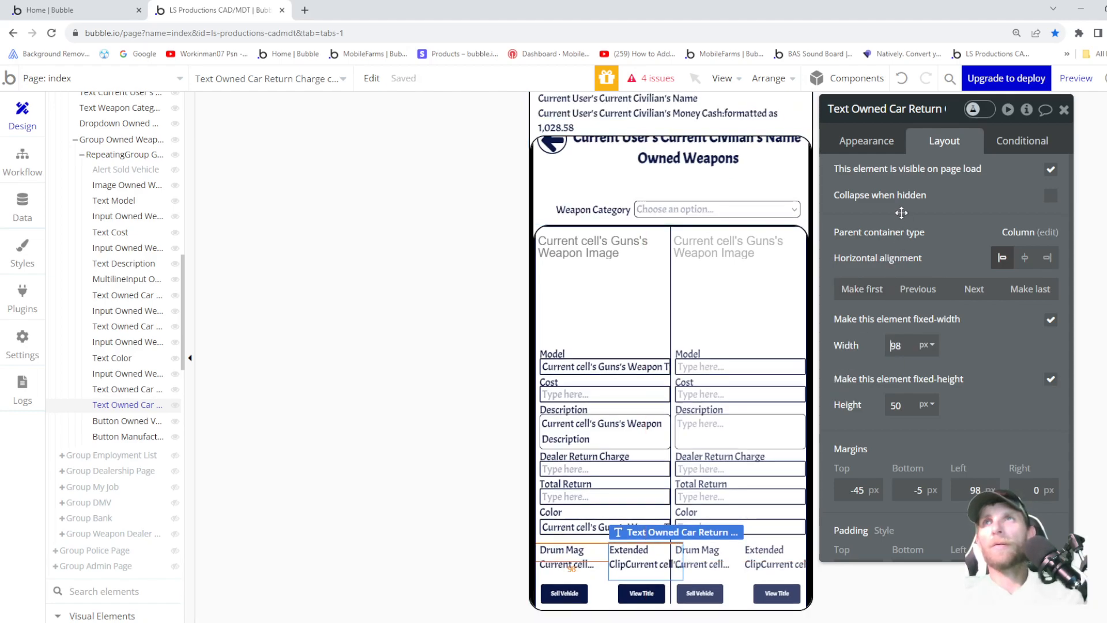
- Insert a line break between the Extended Clip title and its dynamic value
{"action": "left_click", "coordinate": [872, 148]}
{"action": "triple_click", "coordinate": [891, 175]}
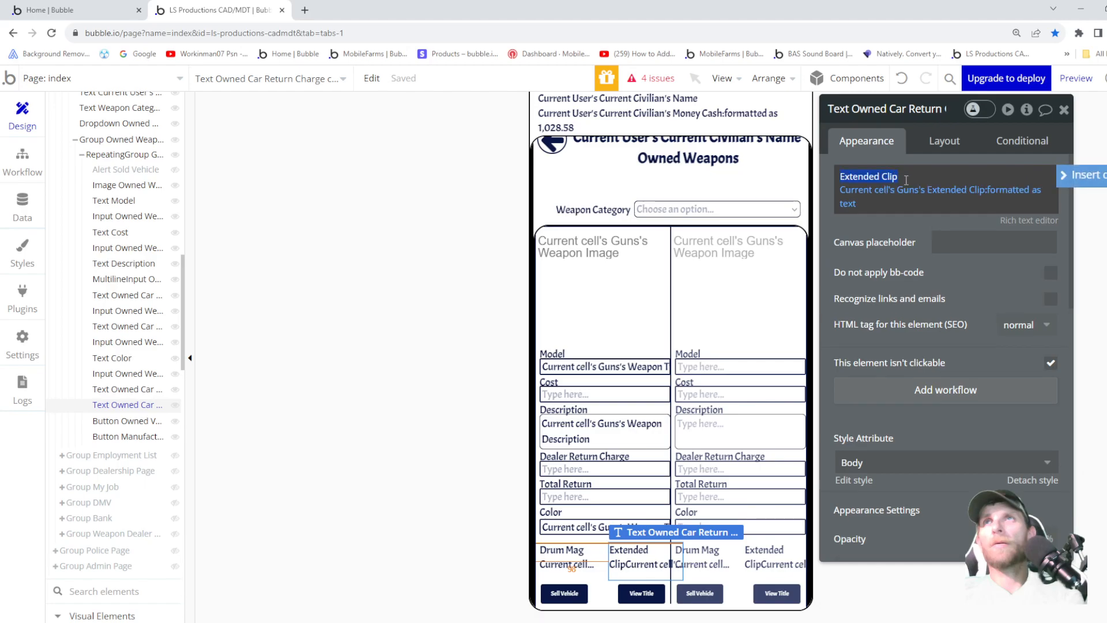
{"action": "key", "text": "Return"}
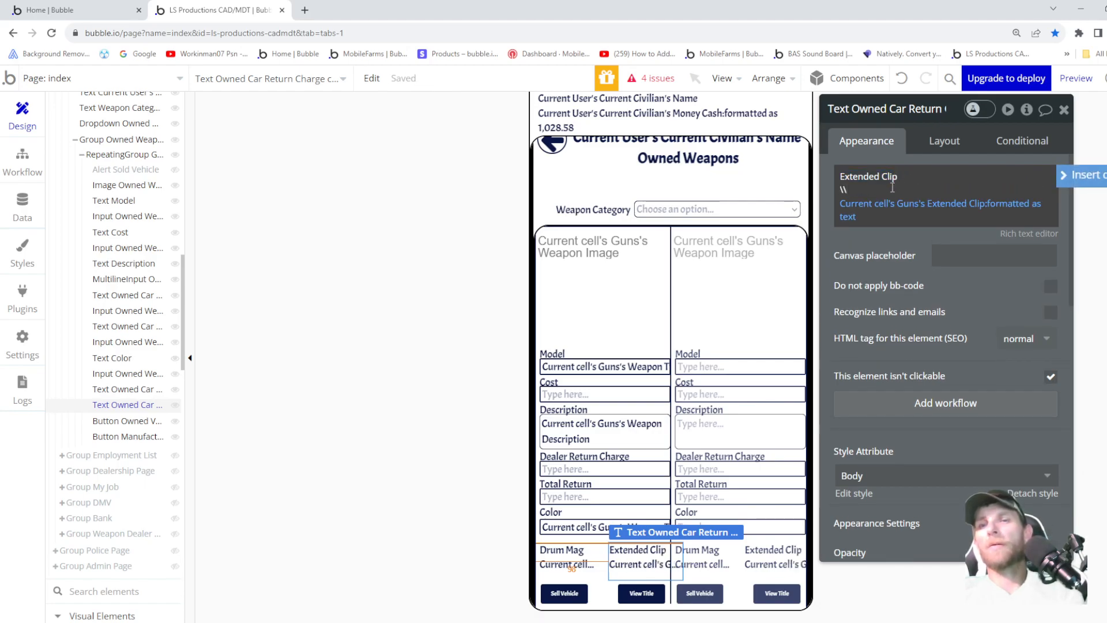
{"action": "key", "text": "BackSpace"}
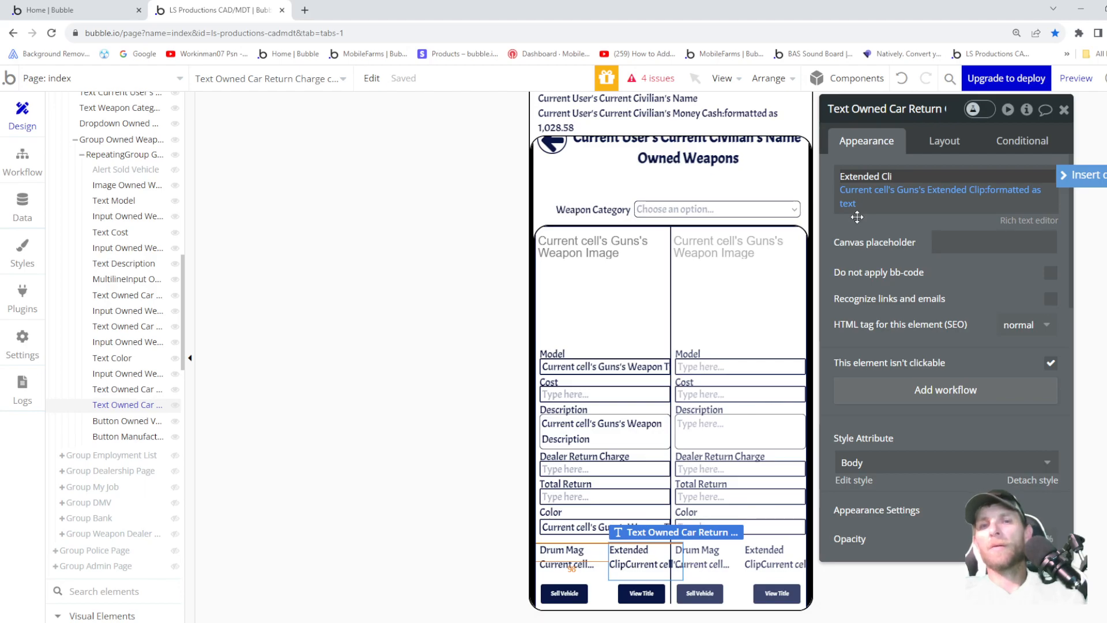
{"action": "key", "text": "Return"}
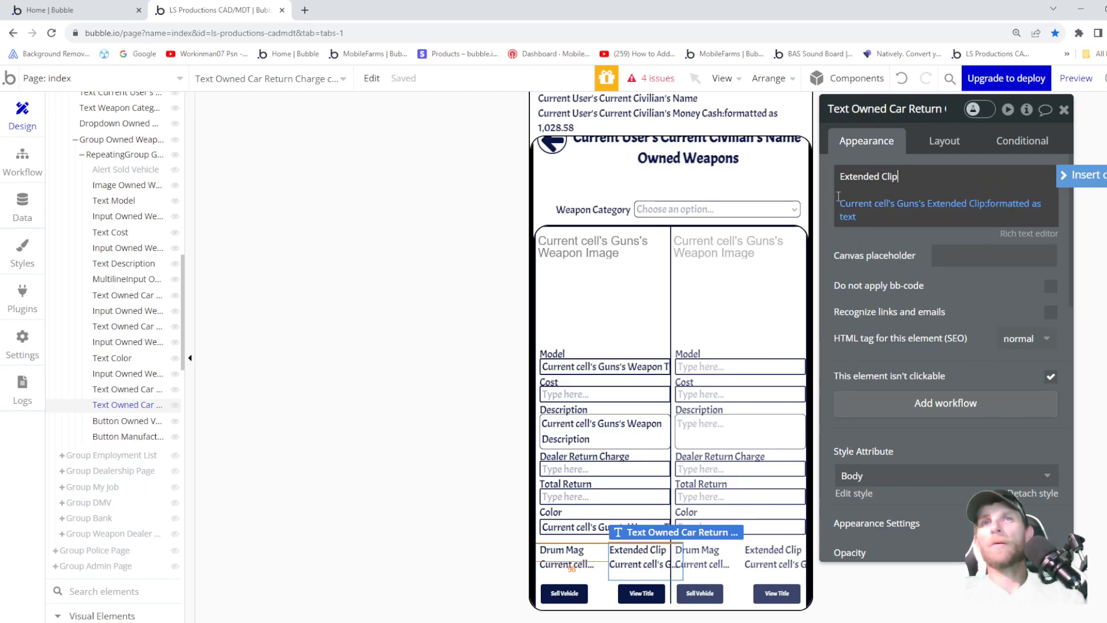
- Set the Extended Clip label's fixed width to 85 px
{"action": "left_click", "coordinate": [942, 143]}
{"action": "left_click", "coordinate": [942, 144]}
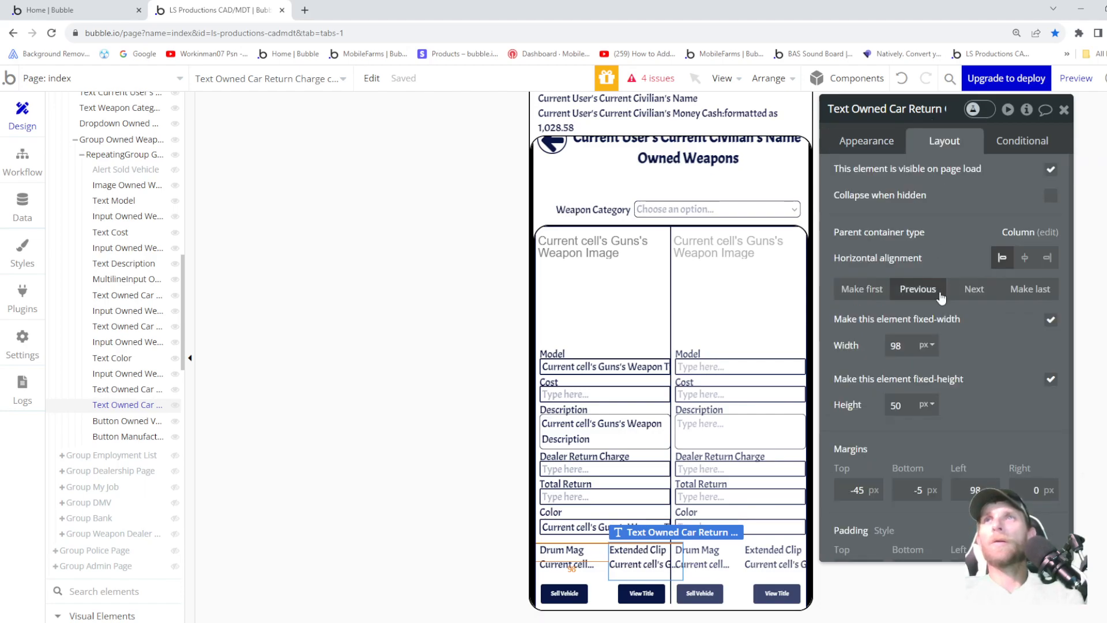
{"action": "left_click", "coordinate": [912, 349]}
{"action": "key", "text": "BackSpace"}
{"action": "type", "text": "6"}
{"action": "key", "text": "BackSpace"}
{"action": "key", "text": "BackSpace"}
{"action": "type", "text": "79"}
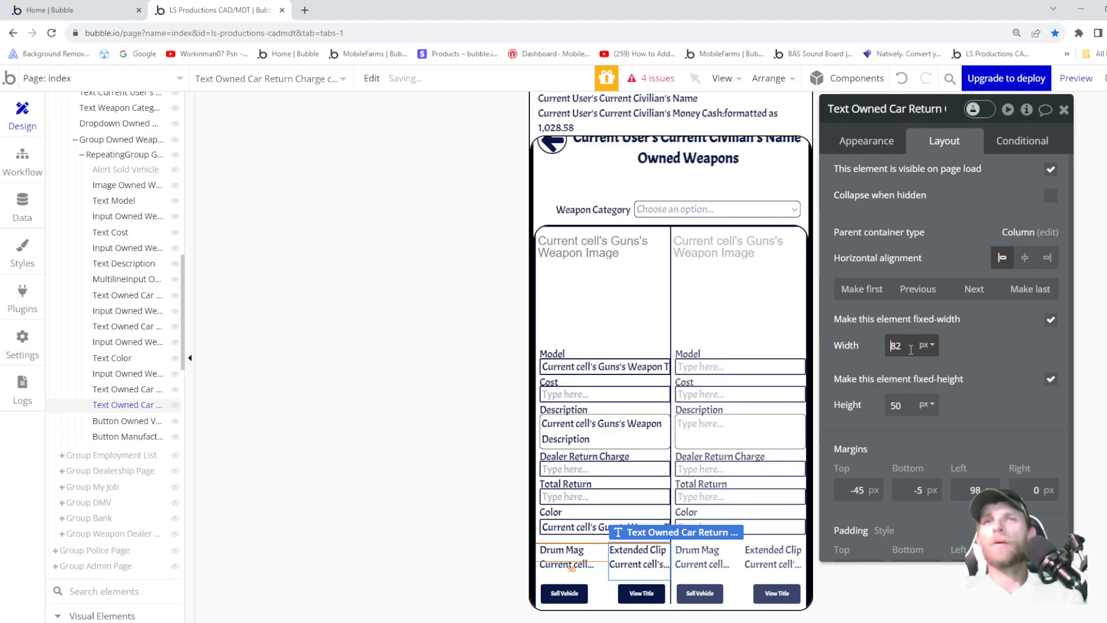
{"action": "key", "text": "Up"}
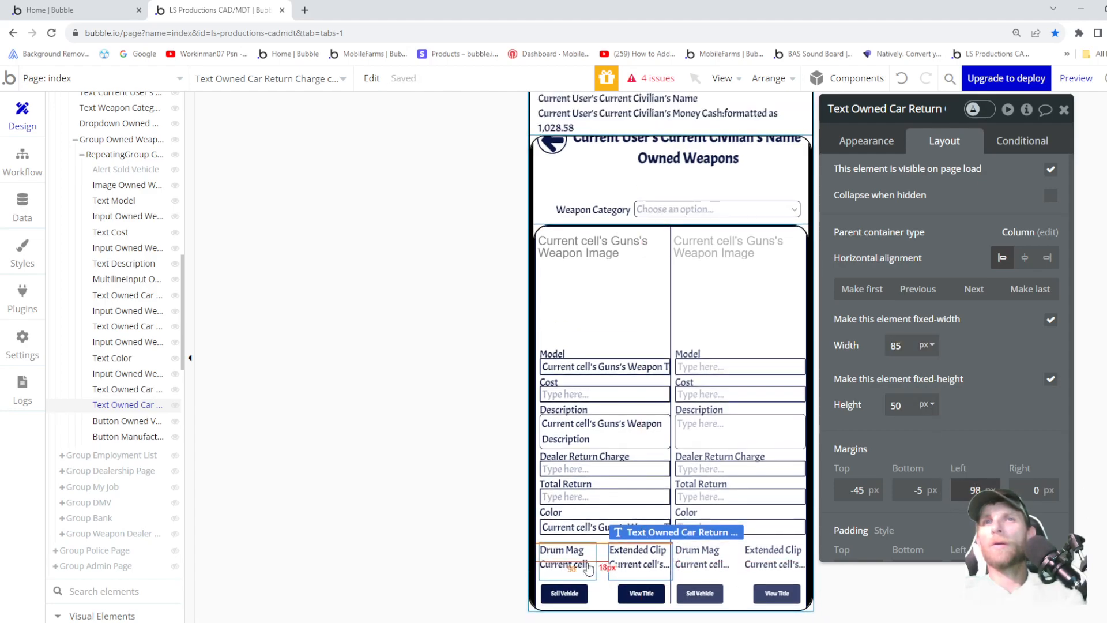
- Set the Extended Clip label's left margin to 90 px
{"action": "key", "text": "Down"}
{"action": "key", "text": "Down"}
{"action": "key", "text": "Down"}
{"action": "key", "text": "Down"}
{"action": "key", "text": "Down"}
{"action": "key", "text": "Down"}
{"action": "key", "text": "Down"}
{"action": "key", "text": "Down"}
{"action": "key", "text": "Down"}
{"action": "key", "text": "Down"}
{"action": "key", "text": "Down"}
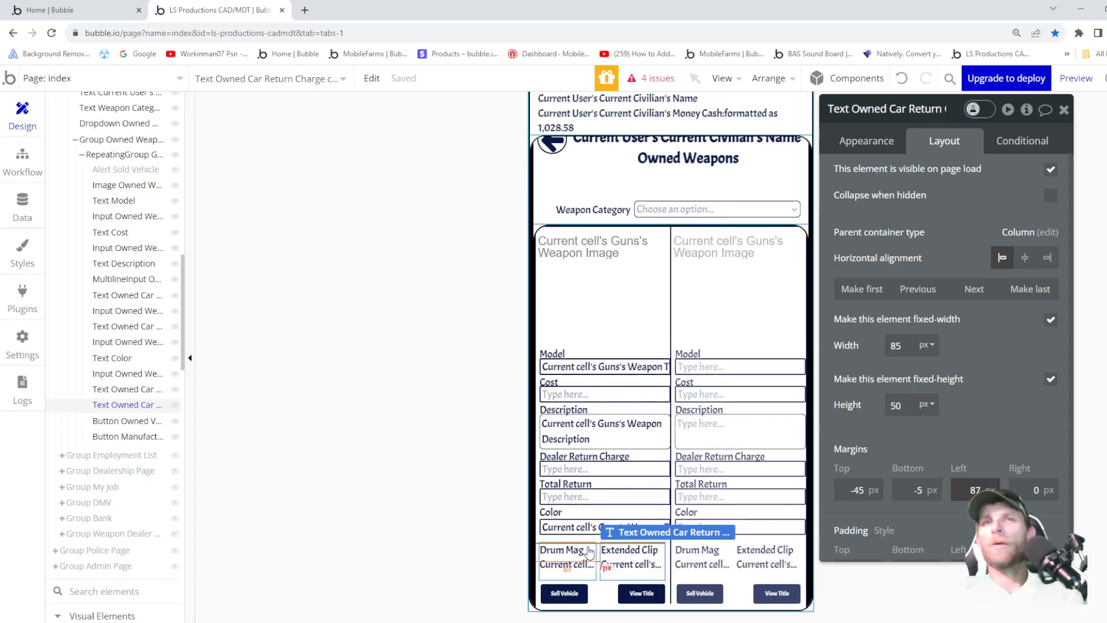
{"action": "key", "text": "Down"}
{"action": "key", "text": "Up"}
{"action": "key", "text": "Up"}
{"action": "key", "text": "Up"}
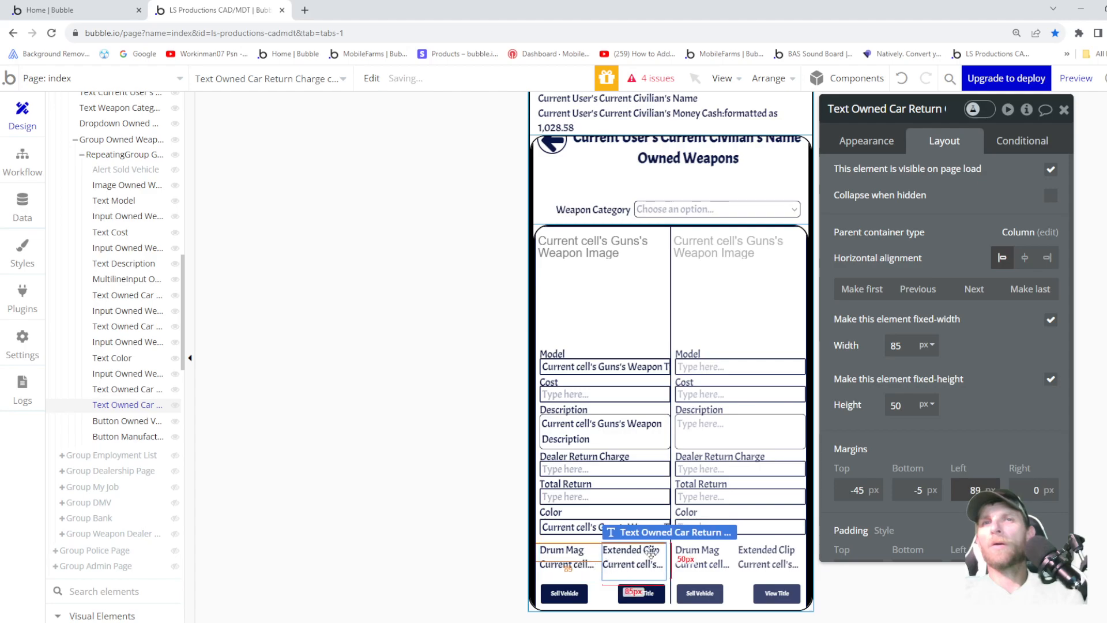
{"action": "scroll", "coordinate": [670, 553], "scroll_direction": "down", "scroll_amount": 1}
{"action": "scroll", "coordinate": [669, 562], "scroll_direction": "up", "scroll_amount": 1}
{"action": "key", "text": "Down"}
{"action": "key", "text": "Up"}
{"action": "key", "text": "Up"}
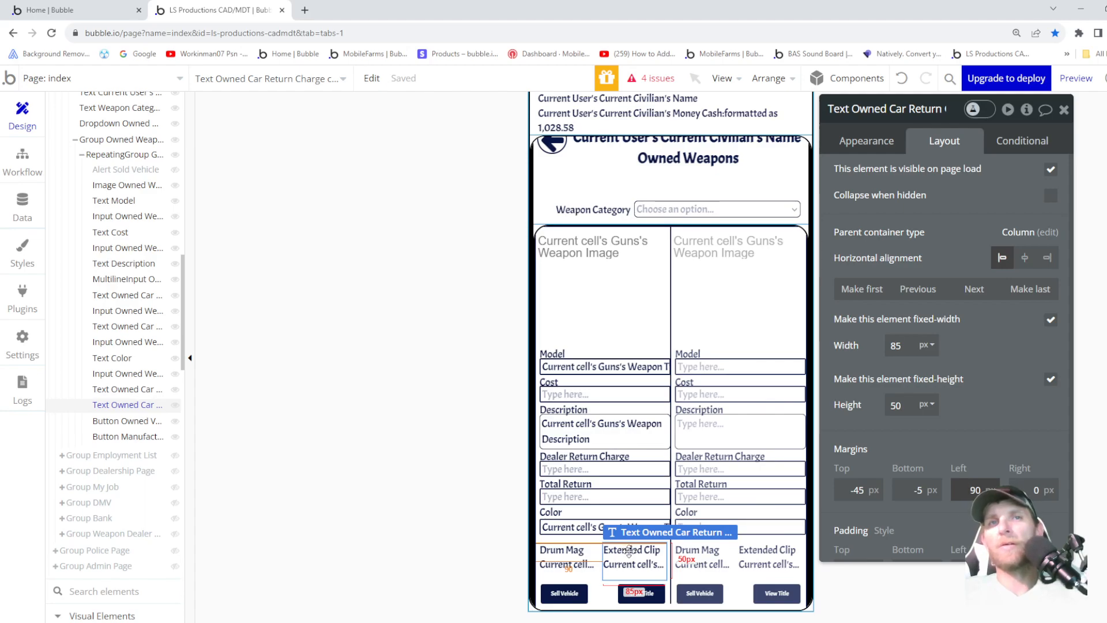
- Duplicate the Drum Mag label and reorder the copy to sit directly after Extended Clip, above the Sell Vehicle and View Title buttons
{"action": "left_click", "coordinate": [578, 562]}
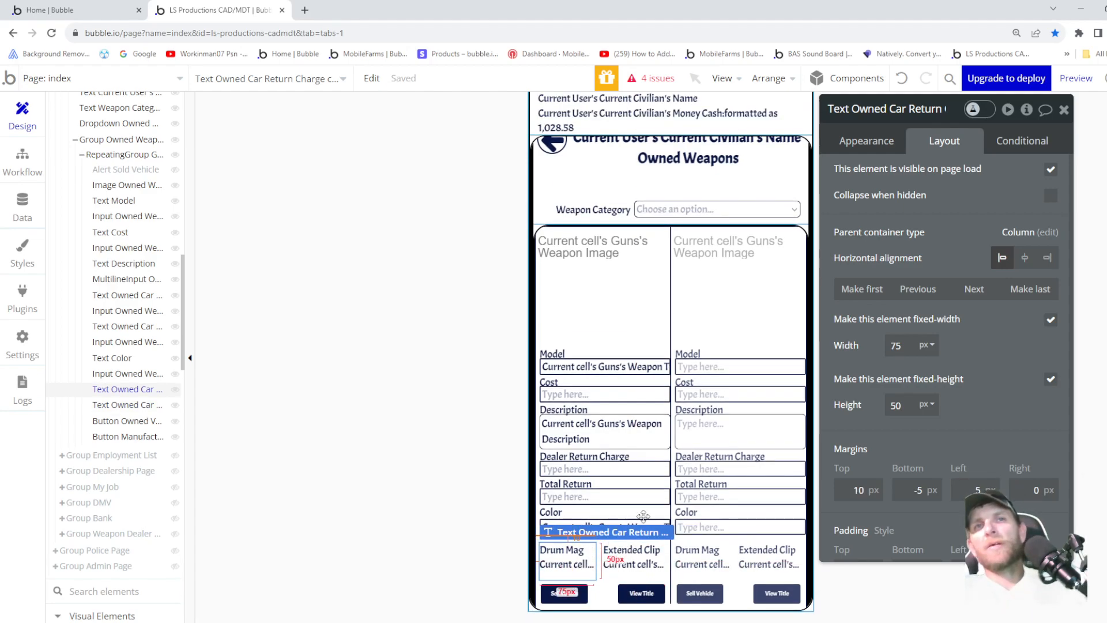
{"action": "key", "text": "ctrl+v"}
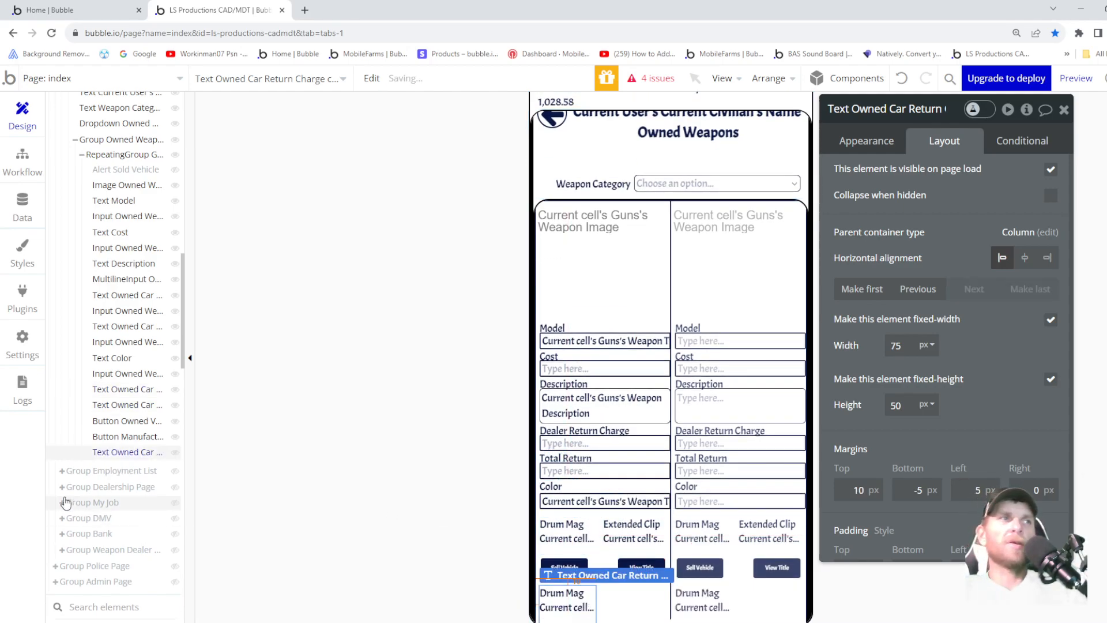
{"action": "left_click_drag", "start_coordinate": [136, 456], "coordinate": [133, 424]}
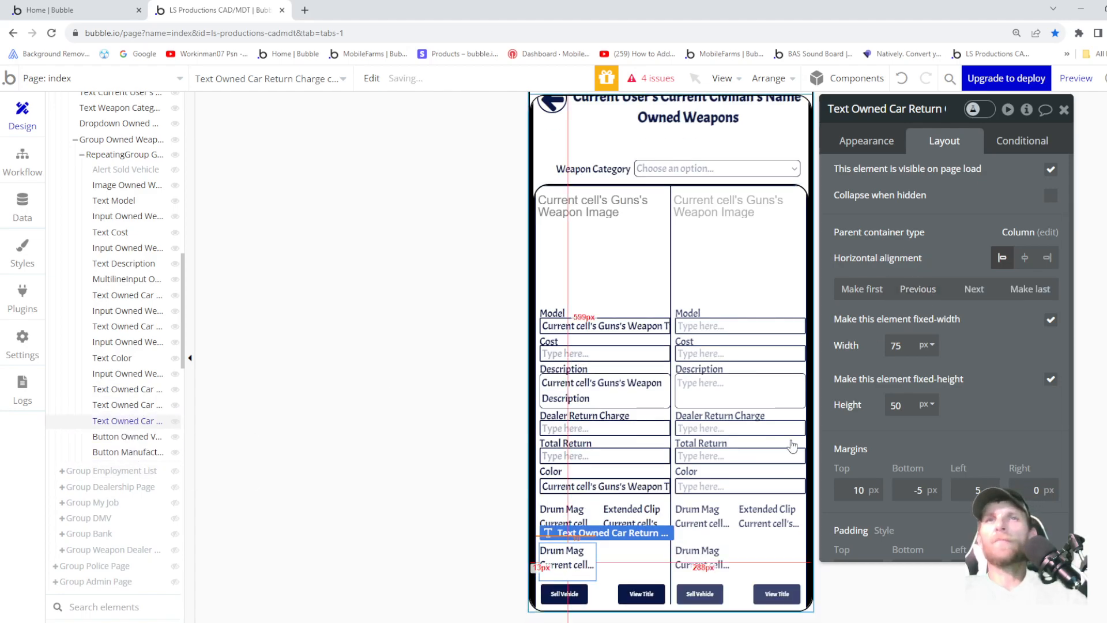
- Retitle the new Drum Mag copy "Flashlight", link it to the Guns' Flash Light field, and open its yes/no formatting
{"action": "left_click", "coordinate": [883, 150]}
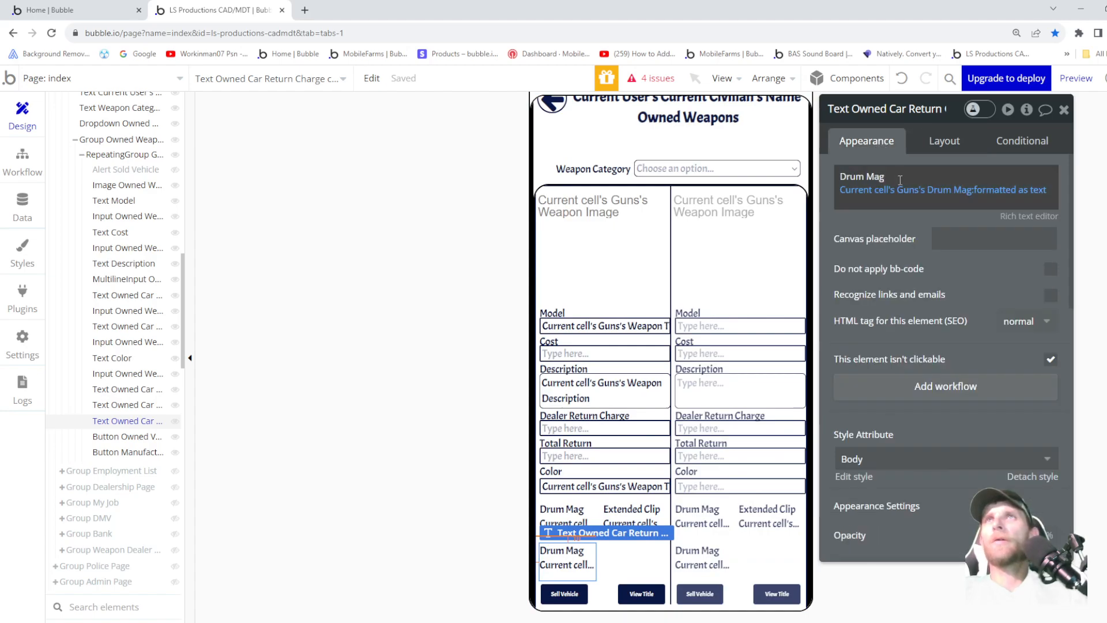
{"action": "left_click", "coordinate": [944, 190]}
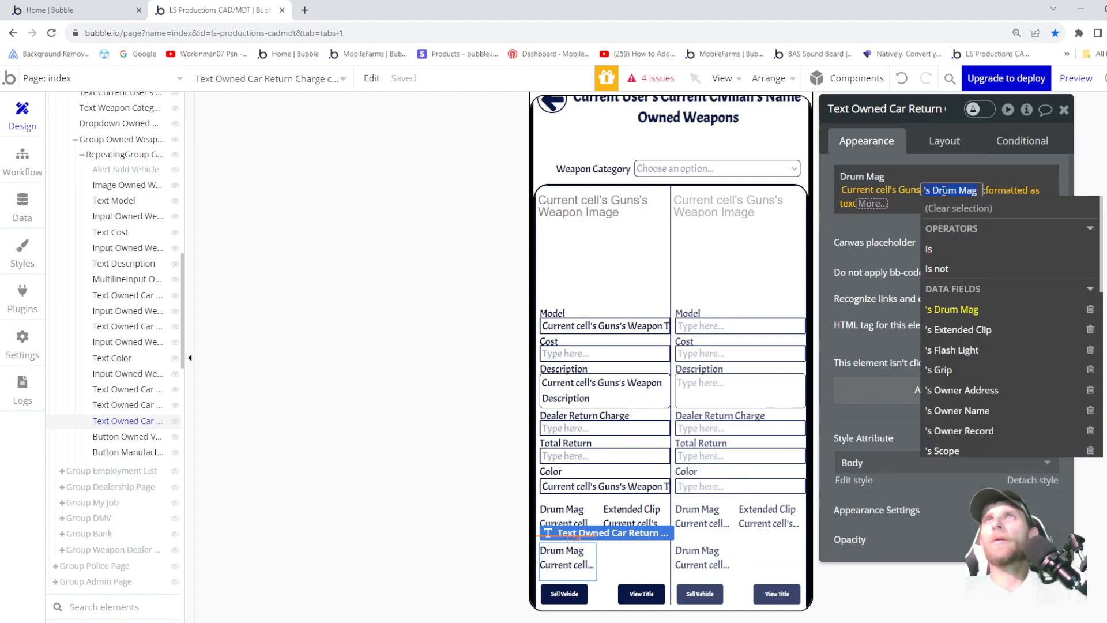
{"action": "left_click", "coordinate": [955, 351]}
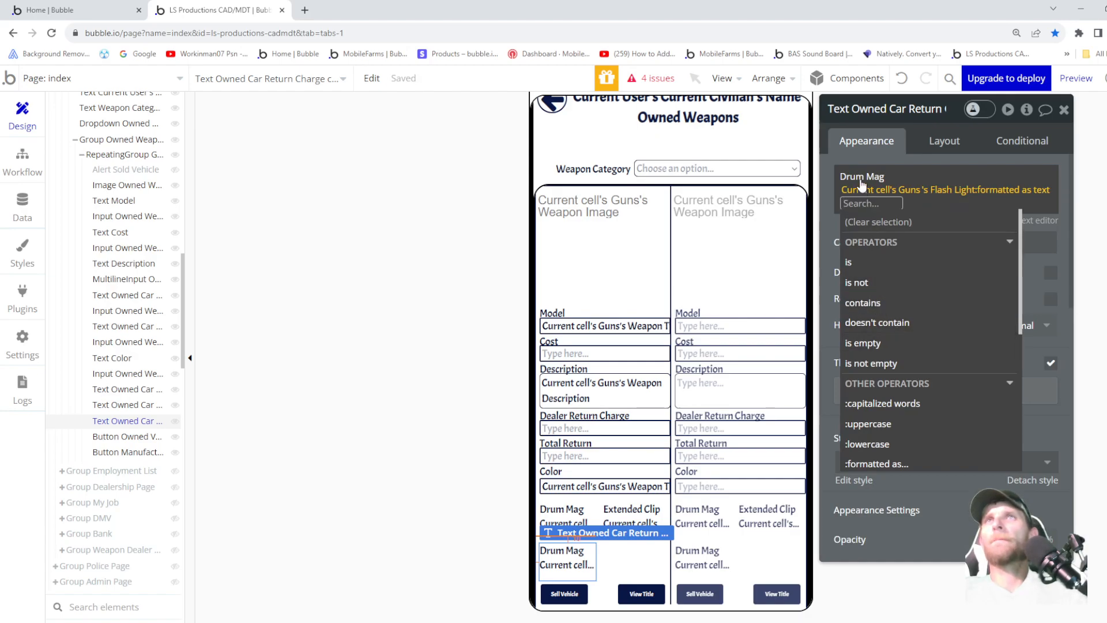
{"action": "left_click", "coordinate": [862, 187]}
{"action": "triple_click", "coordinate": [864, 175]}
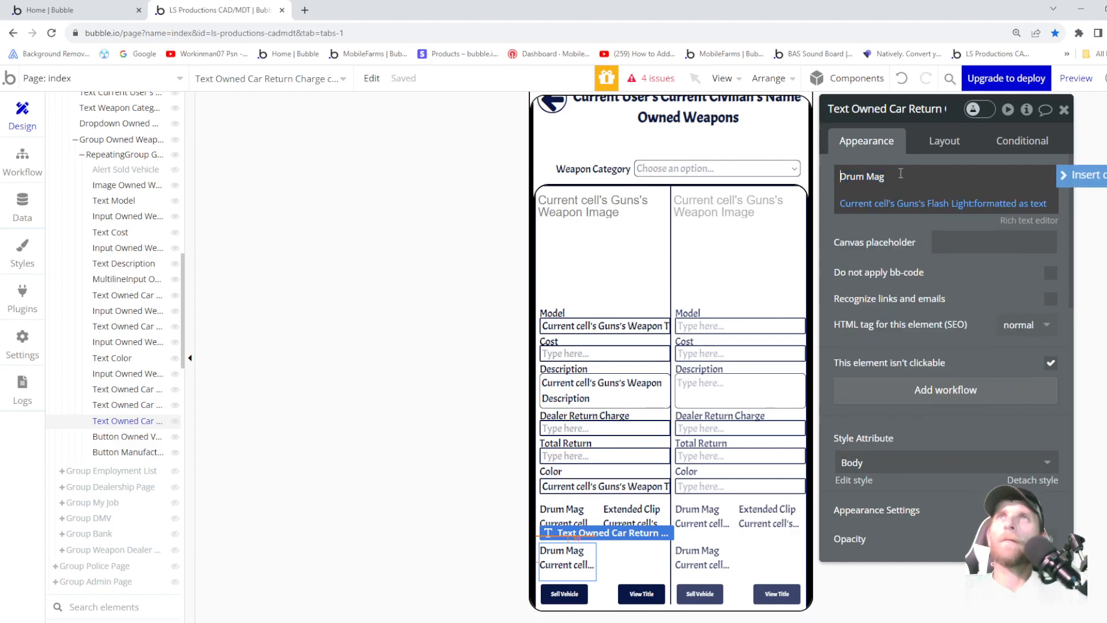
{"action": "key", "text": "Delete"}
{"action": "key", "text": "Delete"}
{"action": "key", "text": "Delete"}
{"action": "type", "text": "F"}
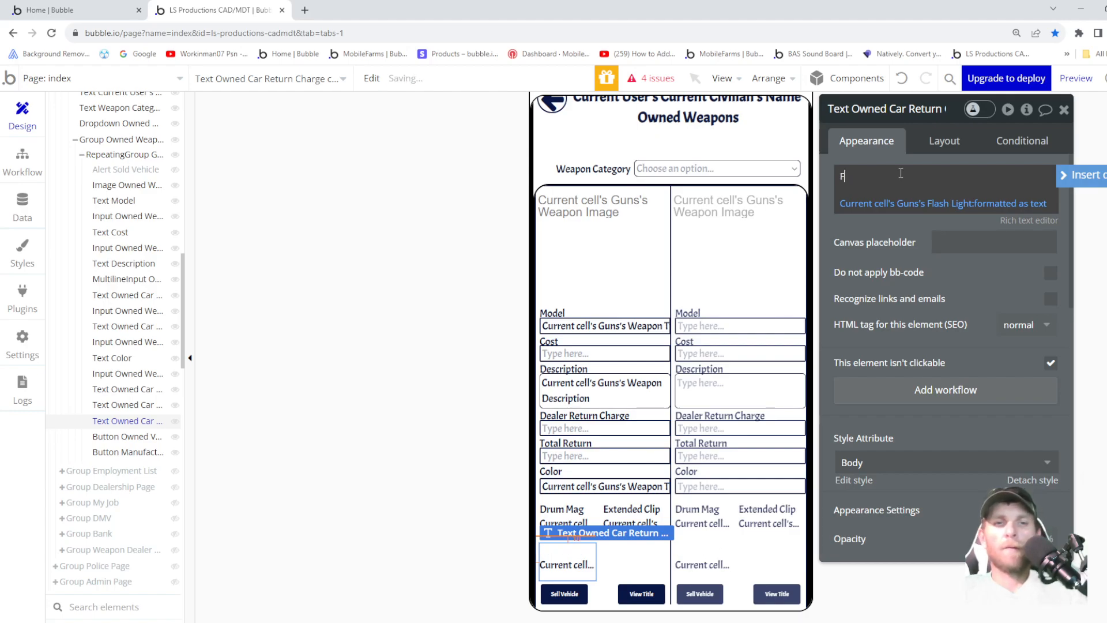
{"action": "type", "text": "lashlight"}
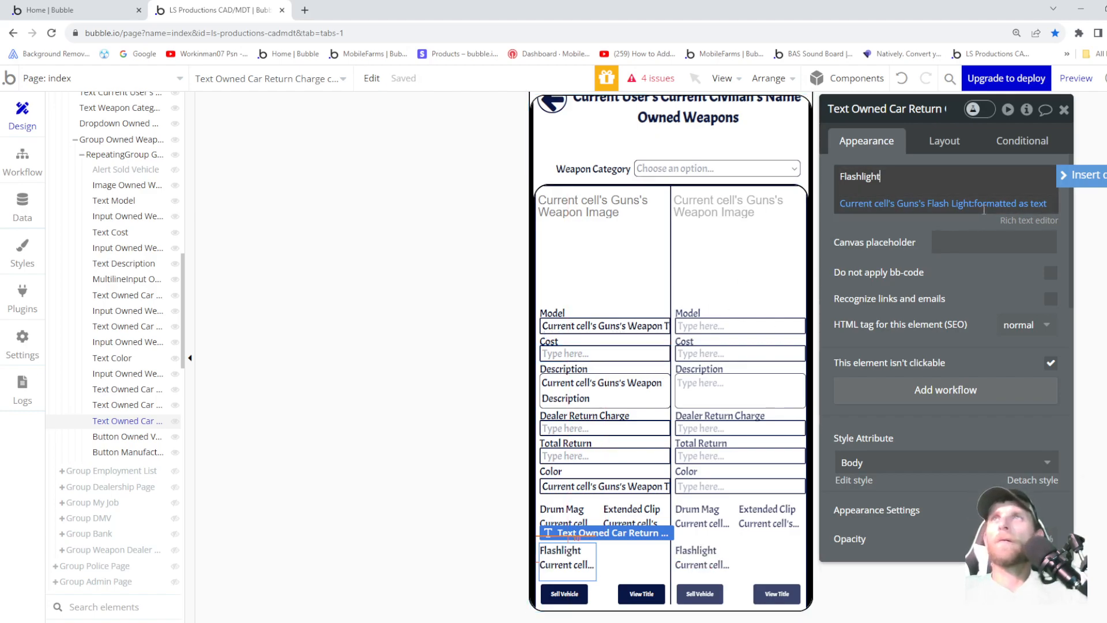
{"action": "left_click", "coordinate": [1015, 205]}
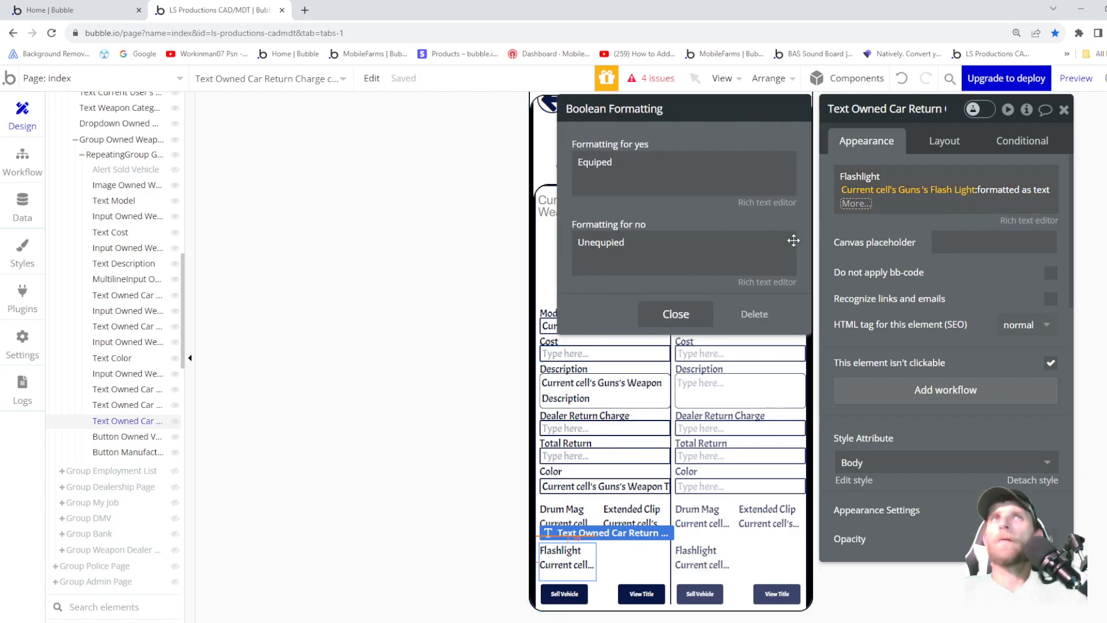
- Duplicate the Extended Clip label and reorder the copy to sit after Flashlight, above the Sell Vehicle and View Title buttons
{"action": "left_click", "coordinate": [629, 522]}
{"action": "left_click_drag", "start_coordinate": [631, 509], "coordinate": [631, 577]}
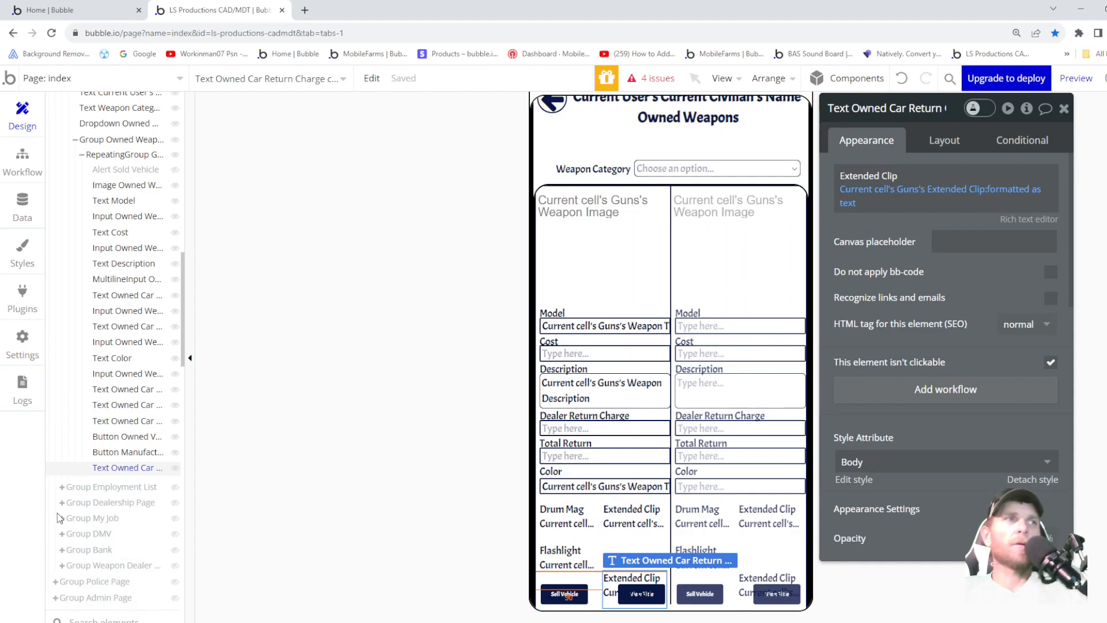
{"action": "left_click_drag", "start_coordinate": [112, 469], "coordinate": [123, 434]}
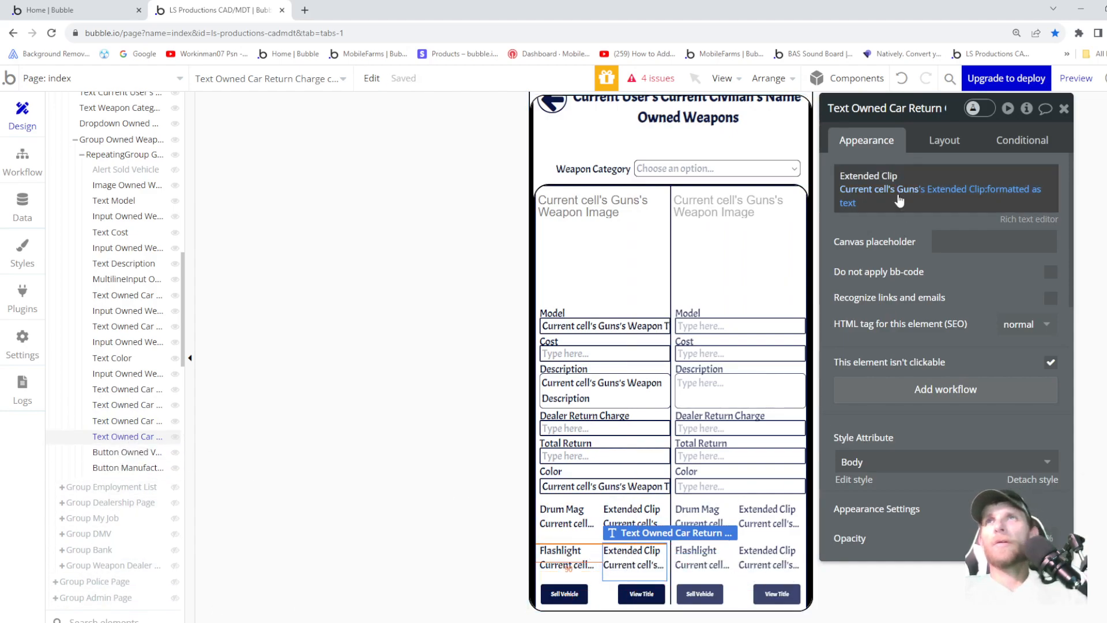
- Link the second Extended Clip label to the Guns' Grip field and retitle it "Grip"
{"action": "left_click", "coordinate": [959, 189]}
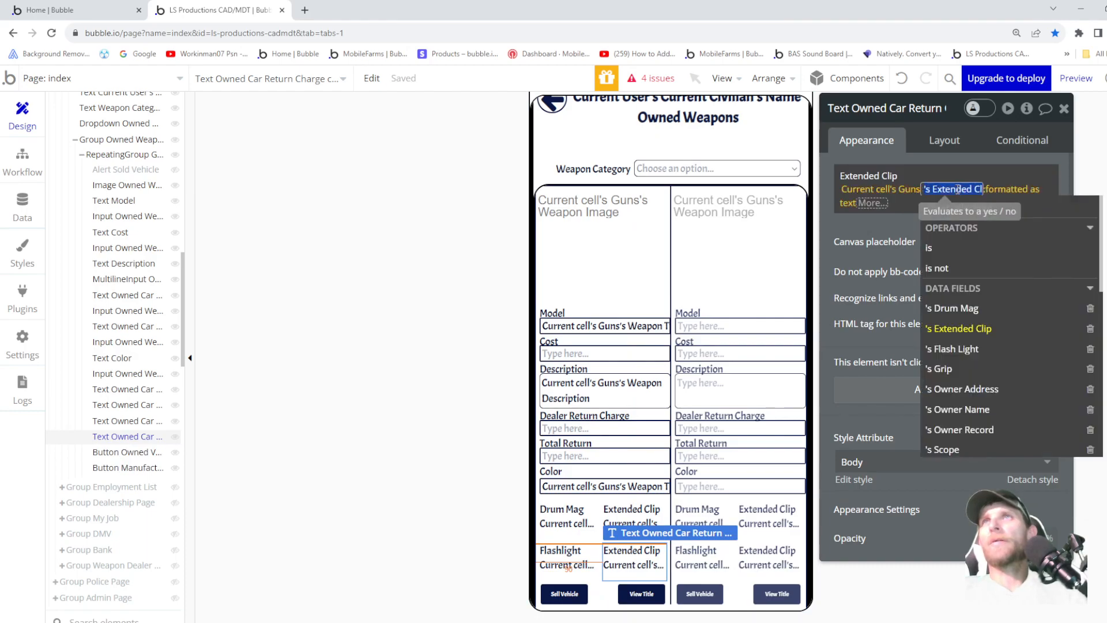
{"action": "left_click", "coordinate": [963, 370]}
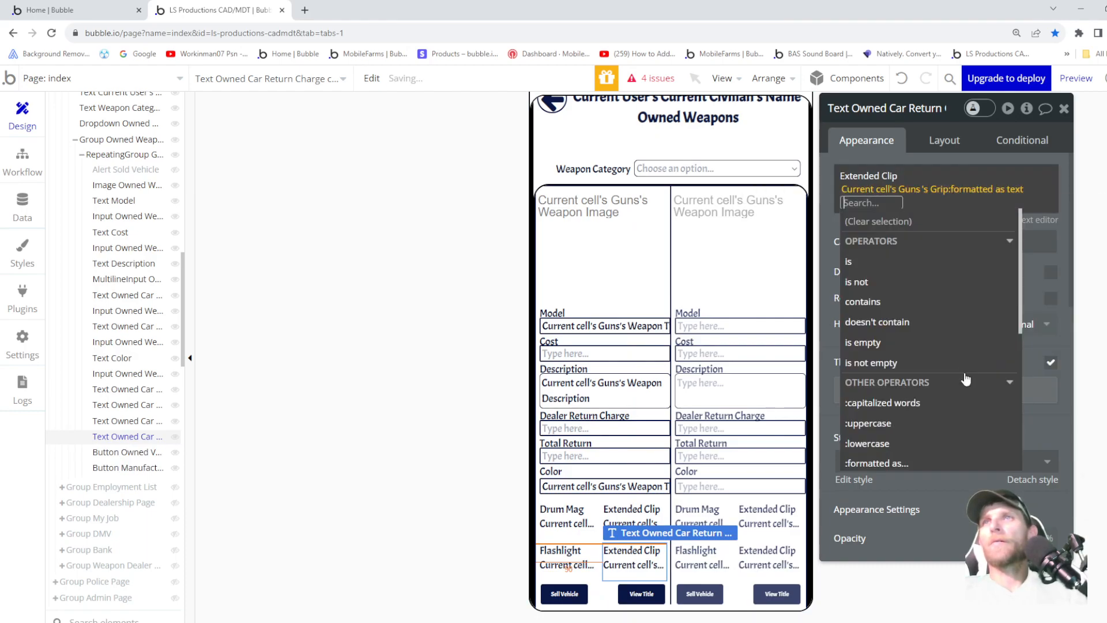
{"action": "triple_click", "coordinate": [894, 178]}
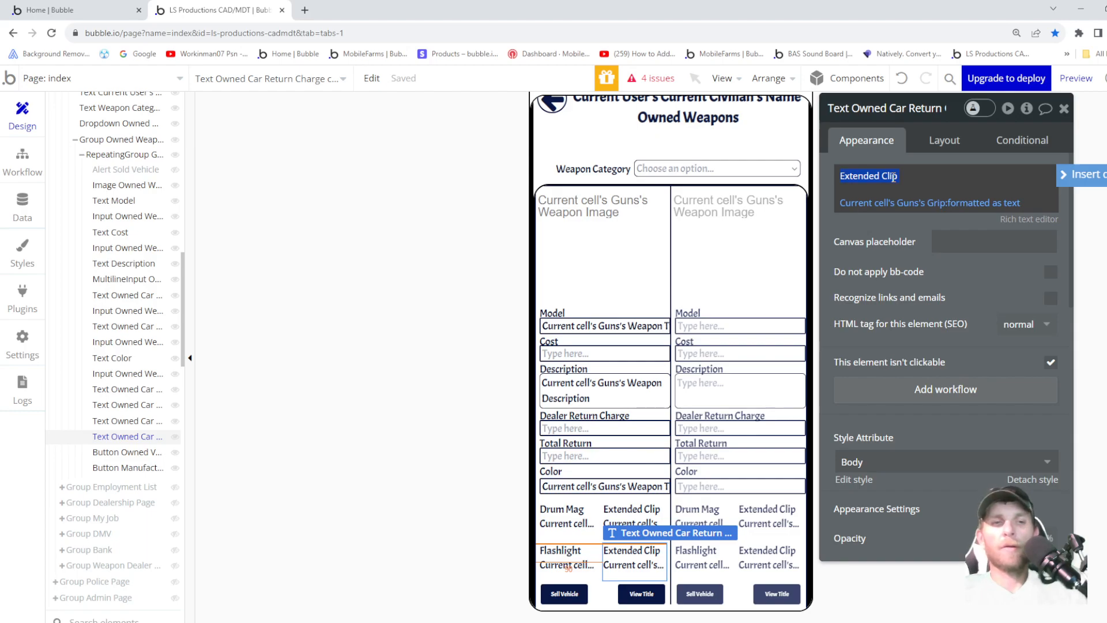
{"action": "type", "text": "Gr"}
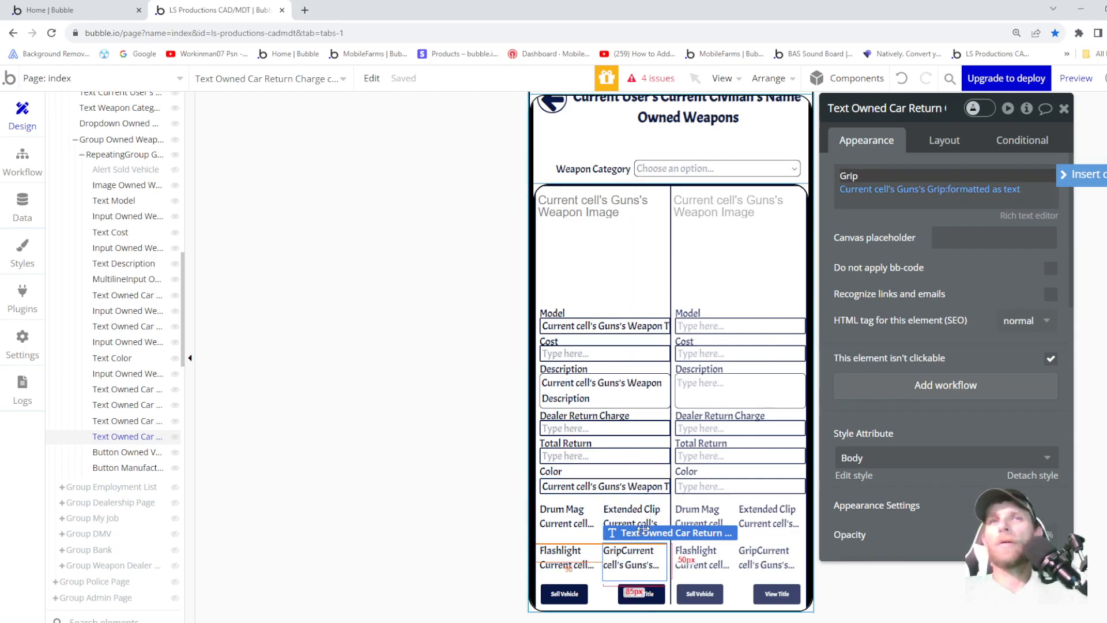
- Duplicate the Flashlight label and reorder the copy to sit after Grip, above the Sell Vehicle and View Title buttons
{"action": "left_click", "coordinate": [581, 566]}
{"action": "left_click_drag", "start_coordinate": [581, 566], "coordinate": [577, 617]}
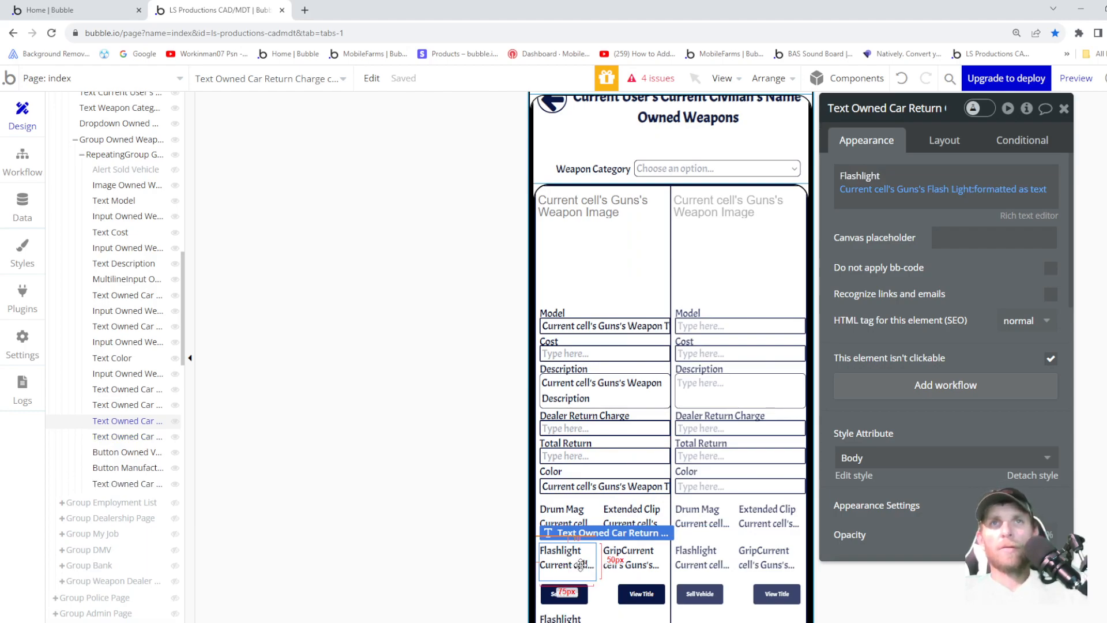
{"action": "left_click_drag", "start_coordinate": [163, 487], "coordinate": [136, 451]}
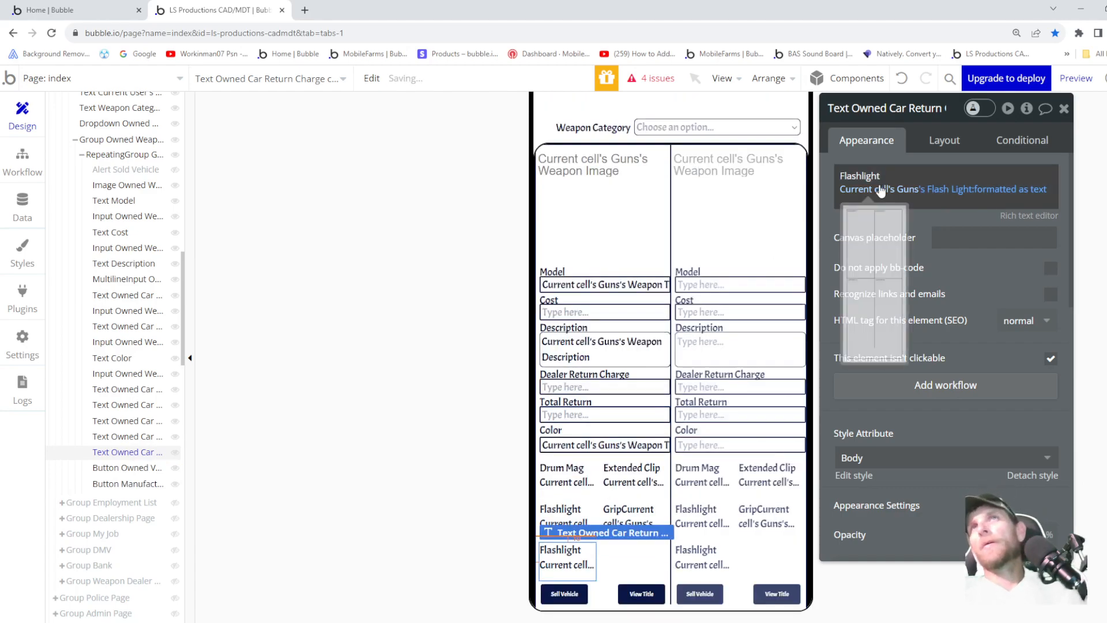
- Link the new Flashlight copy to the Guns' Scope field and retitle it "Scope"
{"action": "left_click", "coordinate": [951, 189]}
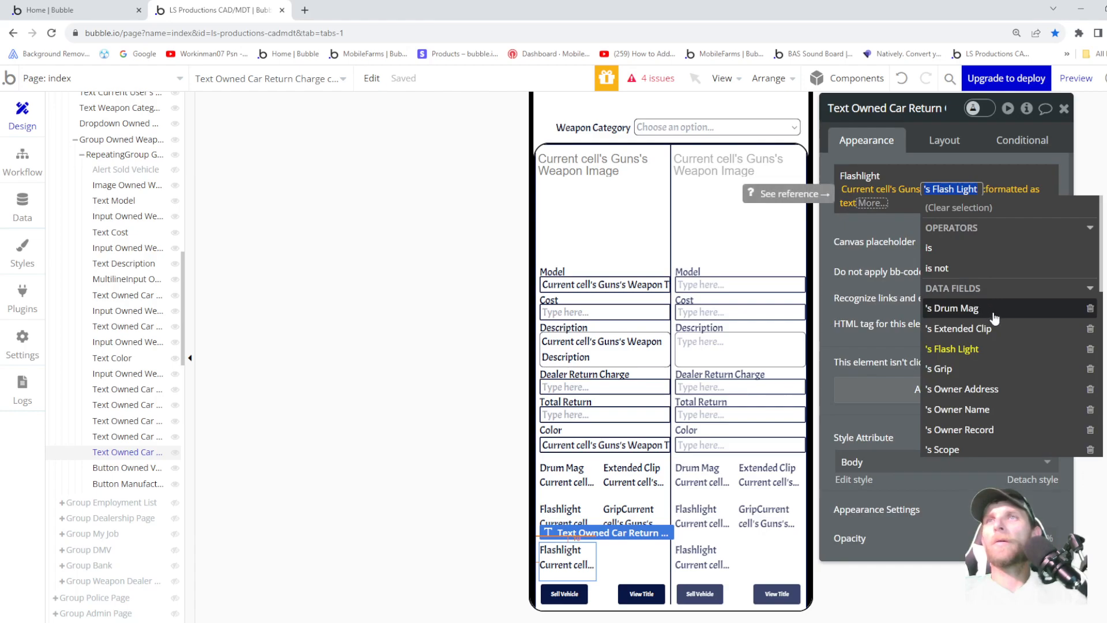
{"action": "scroll", "coordinate": [993, 318], "scroll_direction": "down", "scroll_amount": 2}
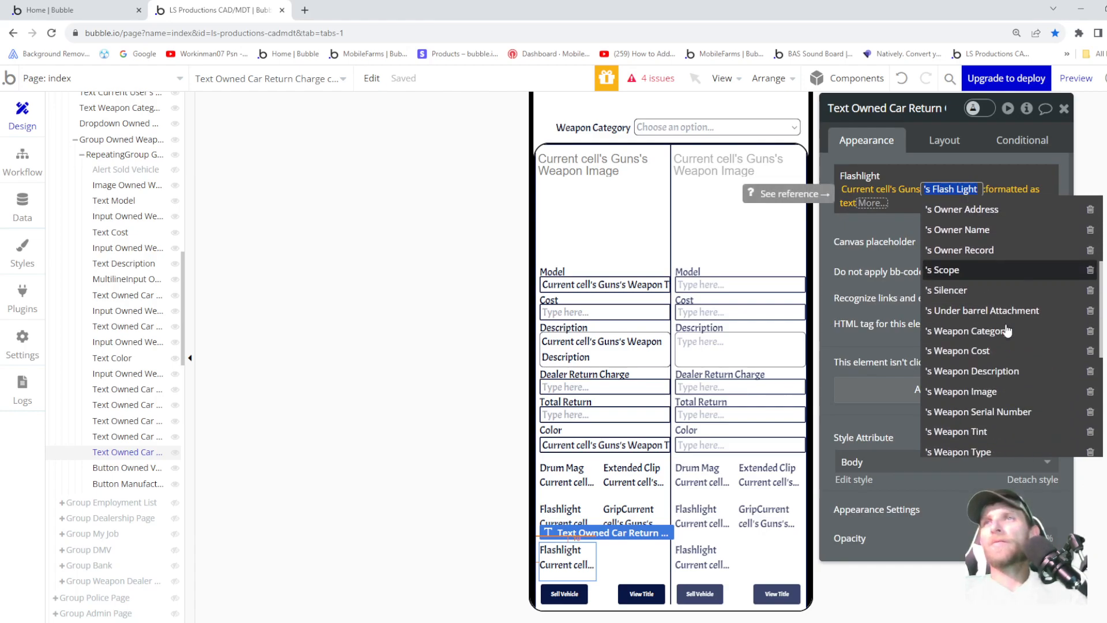
{"action": "scroll", "coordinate": [1007, 330], "scroll_direction": "down", "scroll_amount": 2}
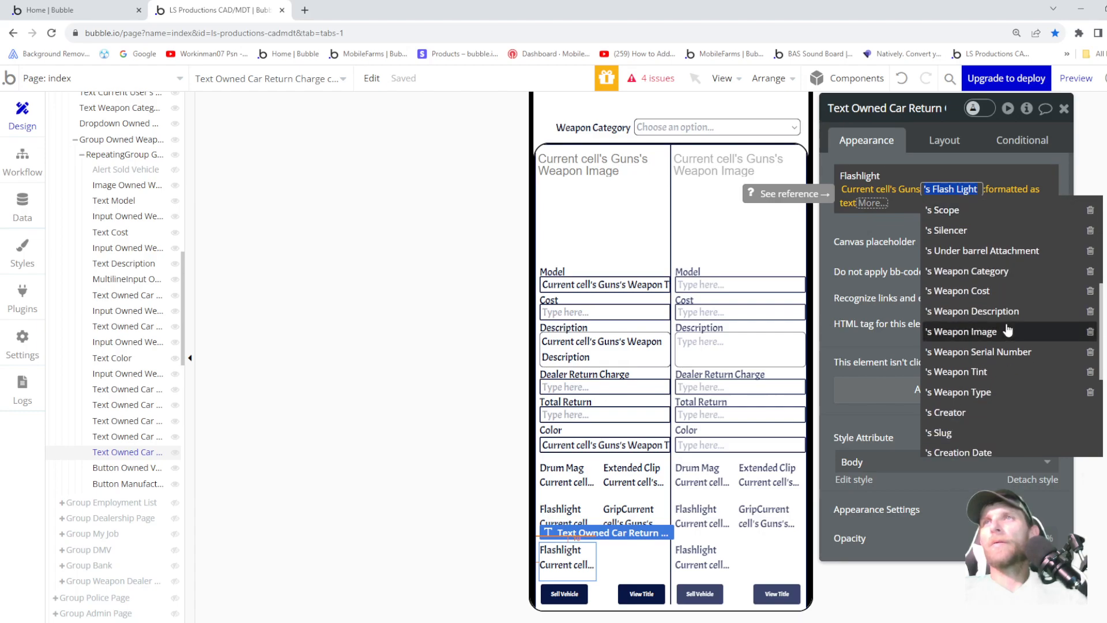
{"action": "scroll", "coordinate": [1007, 330], "scroll_direction": "up", "scroll_amount": 1}
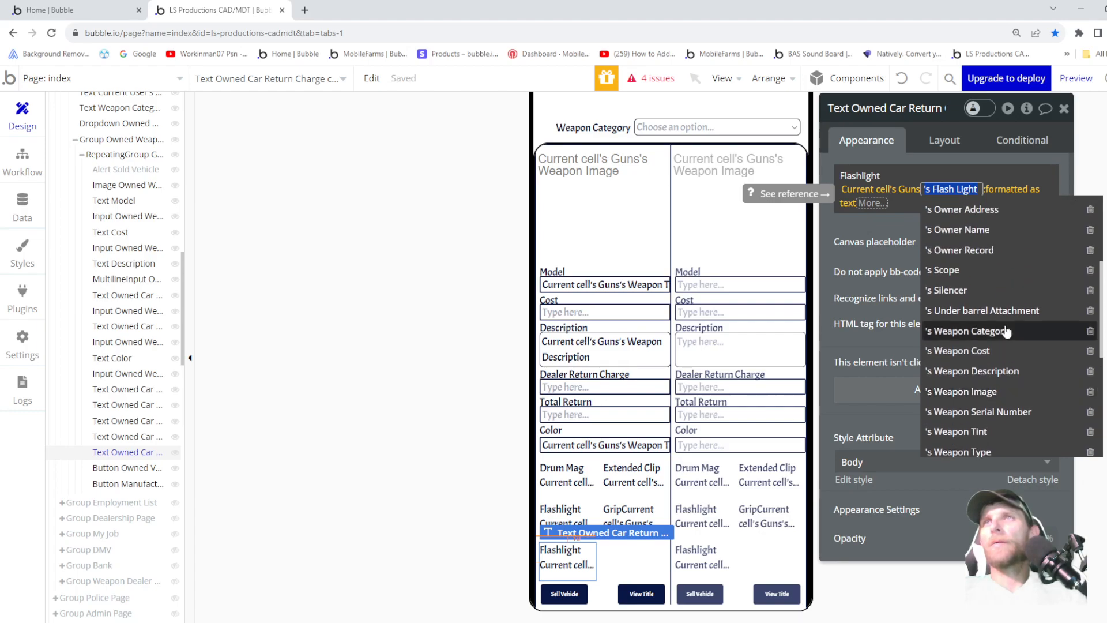
{"action": "left_click", "coordinate": [959, 277]}
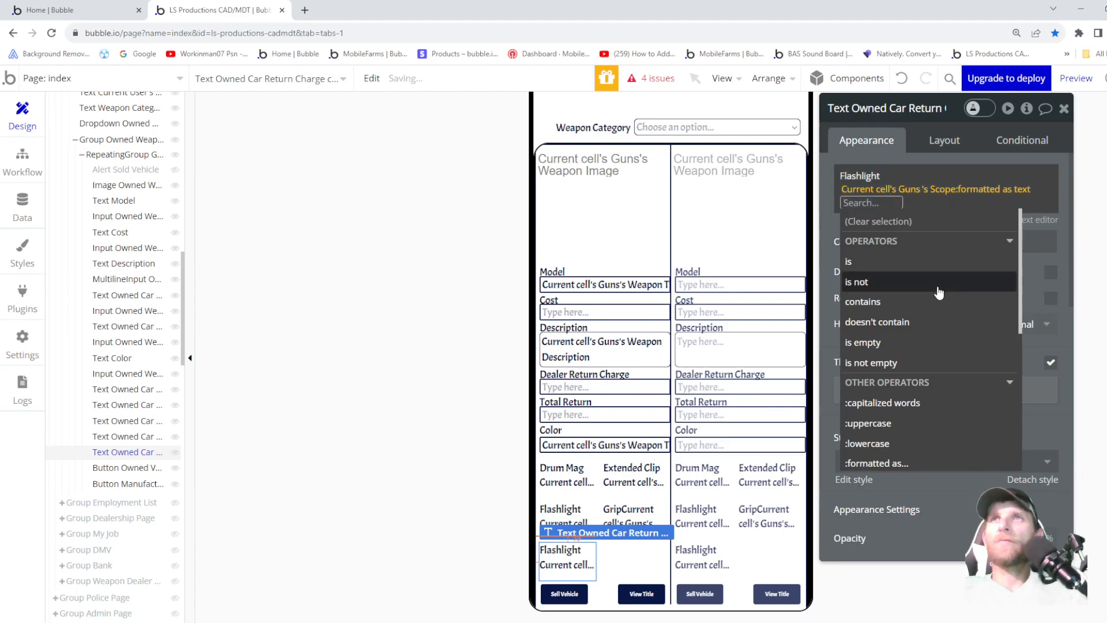
{"action": "double_click", "coordinate": [875, 174]}
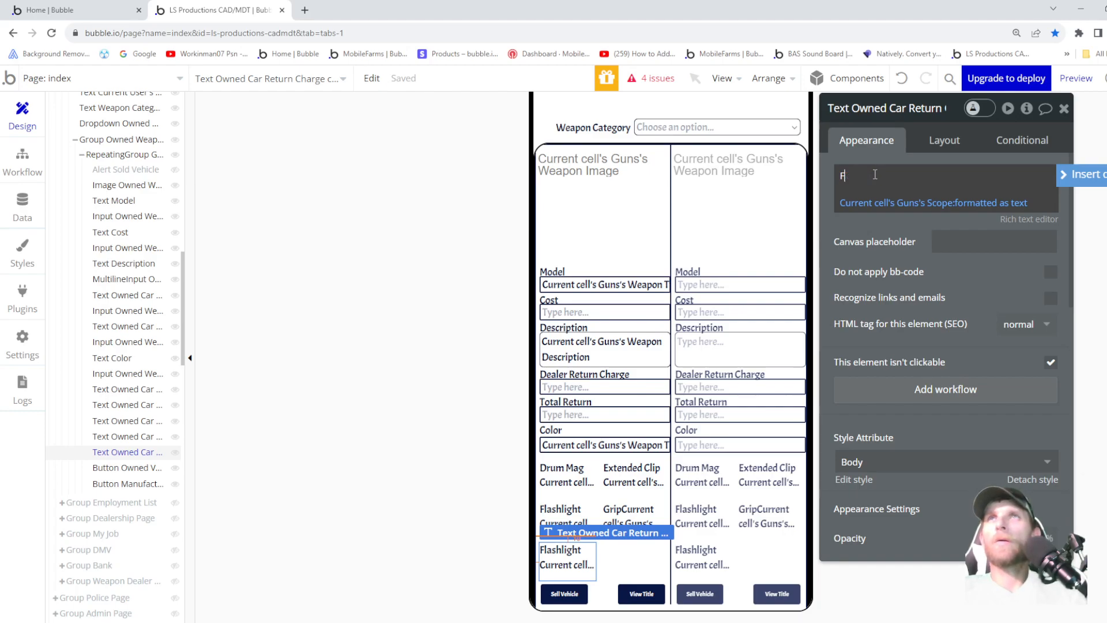
{"action": "type", "text": "Scope"}
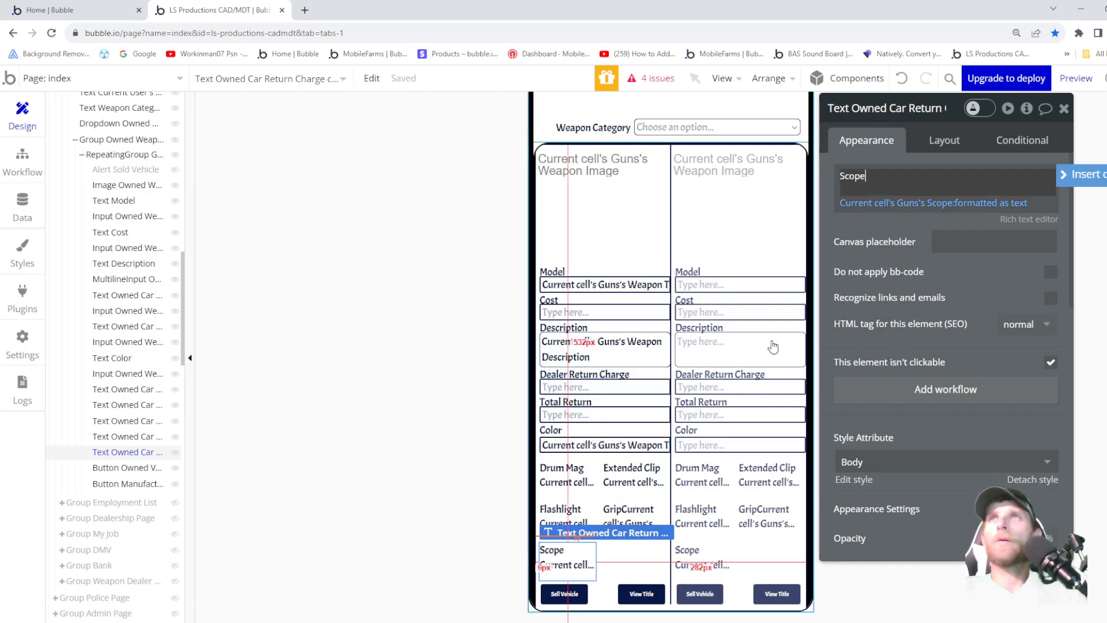
- Duplicate the Grip label, placing the copy after Scope and above the buttons, and link it to the Guns' Silencer field
{"action": "left_click_drag", "start_coordinate": [637, 508], "coordinate": [635, 577]}
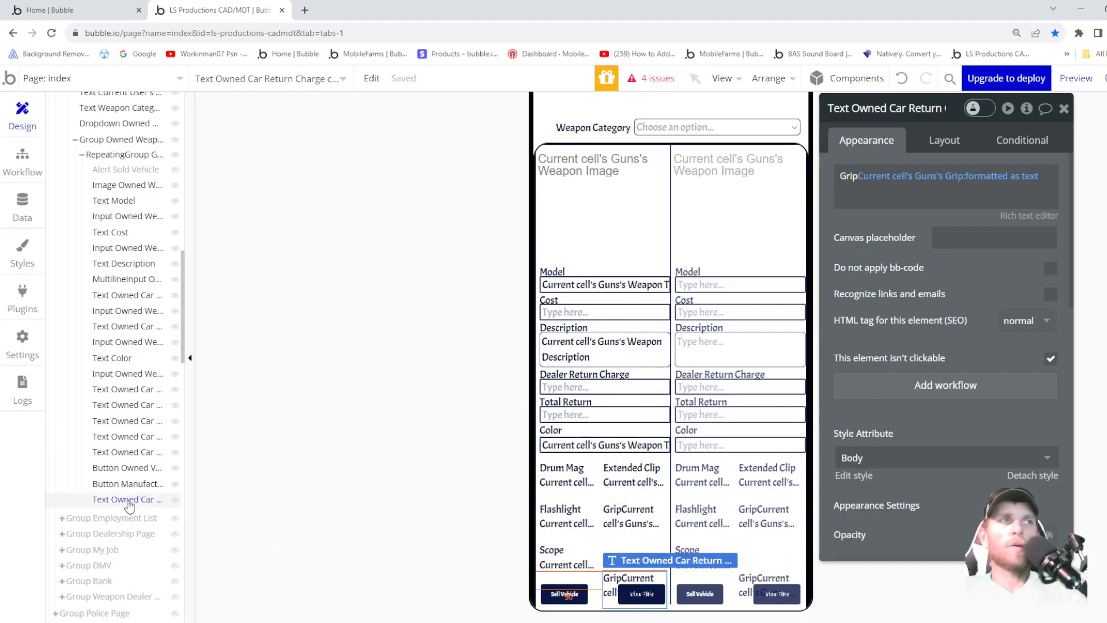
{"action": "left_click_drag", "start_coordinate": [128, 503], "coordinate": [144, 470]}
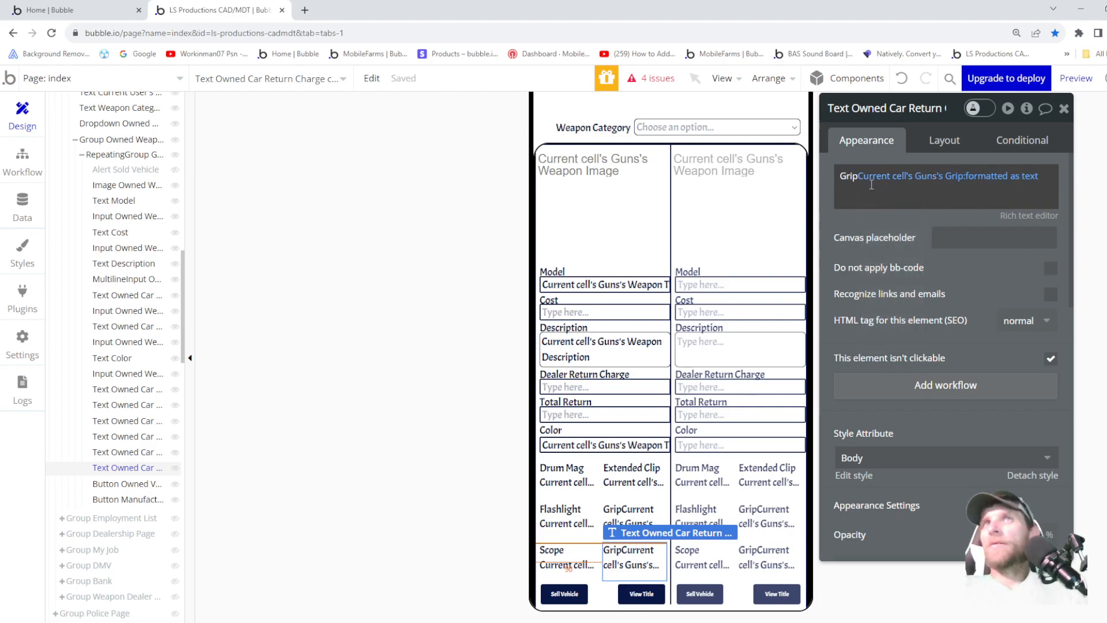
{"action": "left_click", "coordinate": [971, 179]}
{"action": "scroll", "coordinate": [981, 397], "scroll_direction": "down", "scroll_amount": 1}
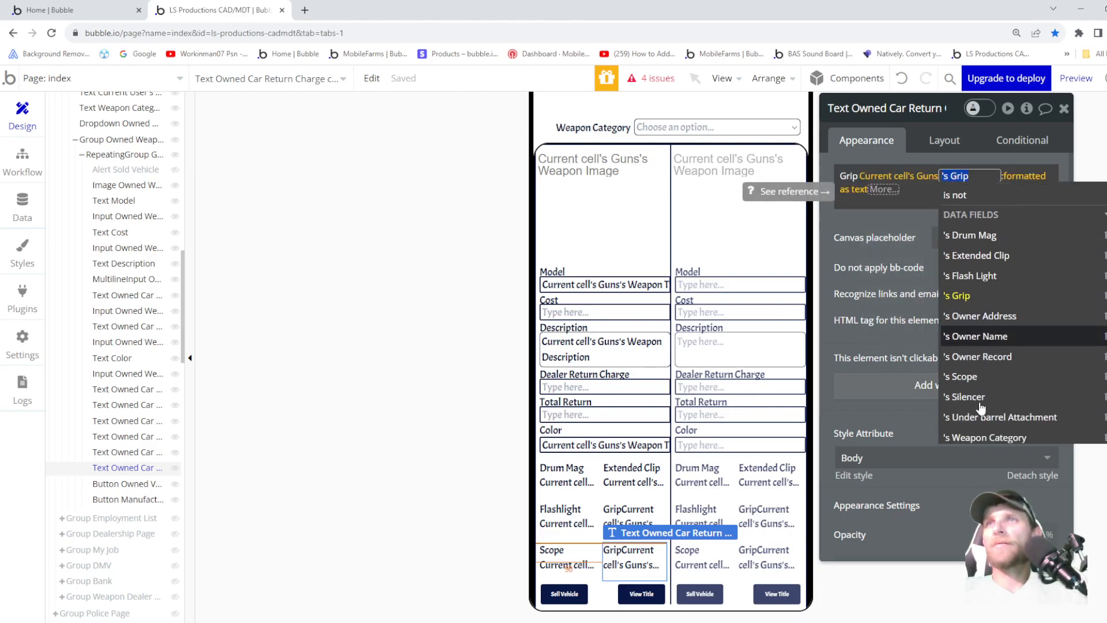
{"action": "left_click", "coordinate": [975, 397]}
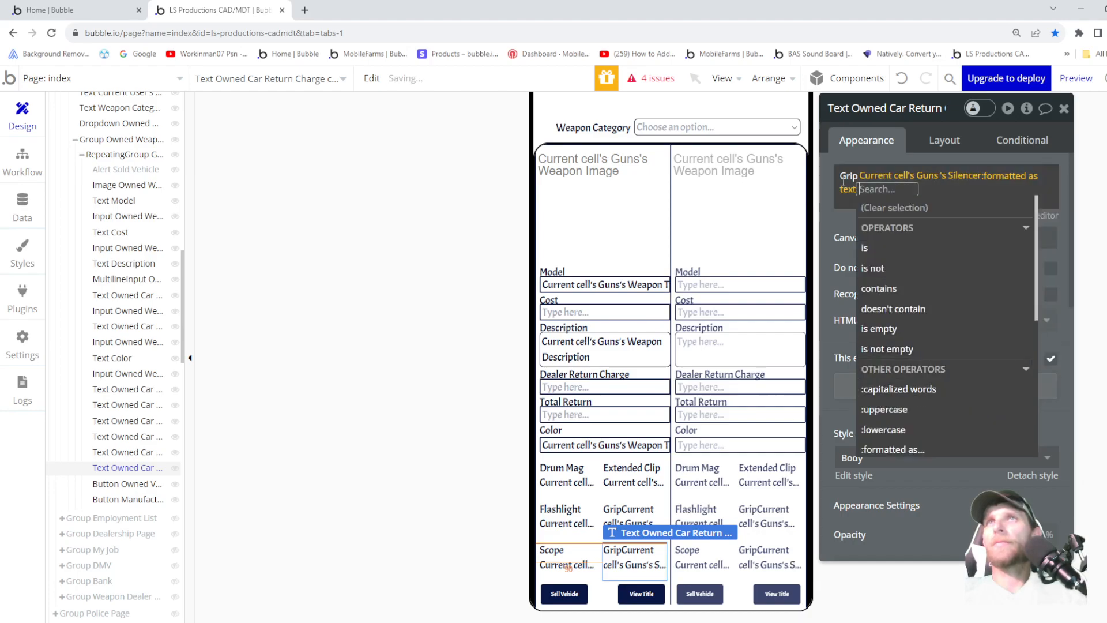
- Retitle the new Grip copy "Silencer", with the title on its own line above the dynamic value
{"action": "double_click", "coordinate": [847, 176]}
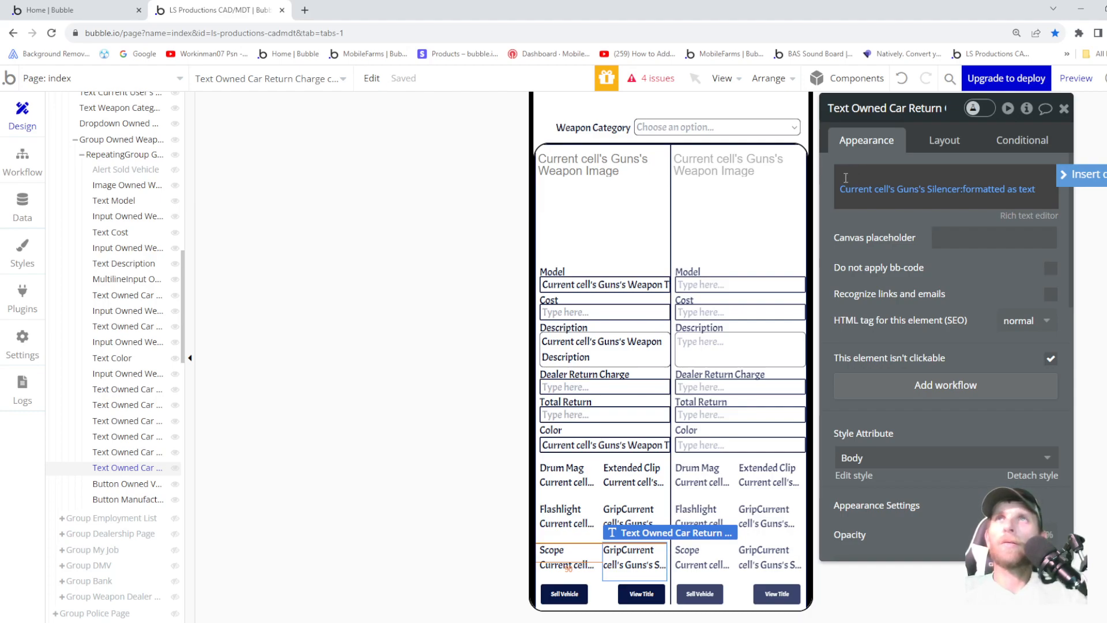
{"action": "type", "text": "S"}
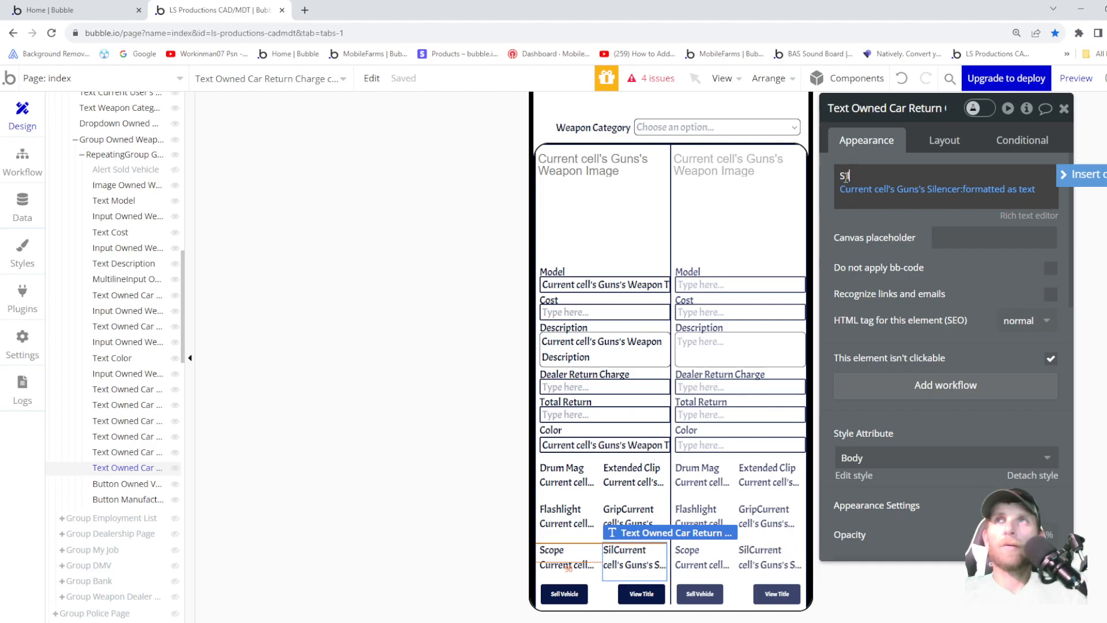
{"action": "type", "text": "ilencer"}
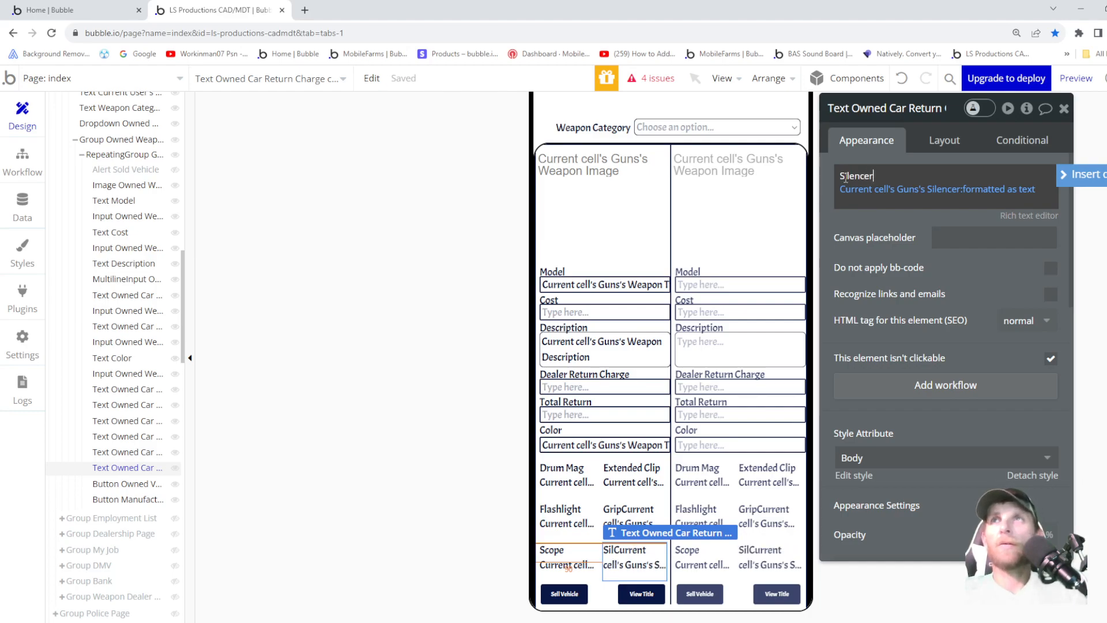
{"action": "key", "text": "Return"}
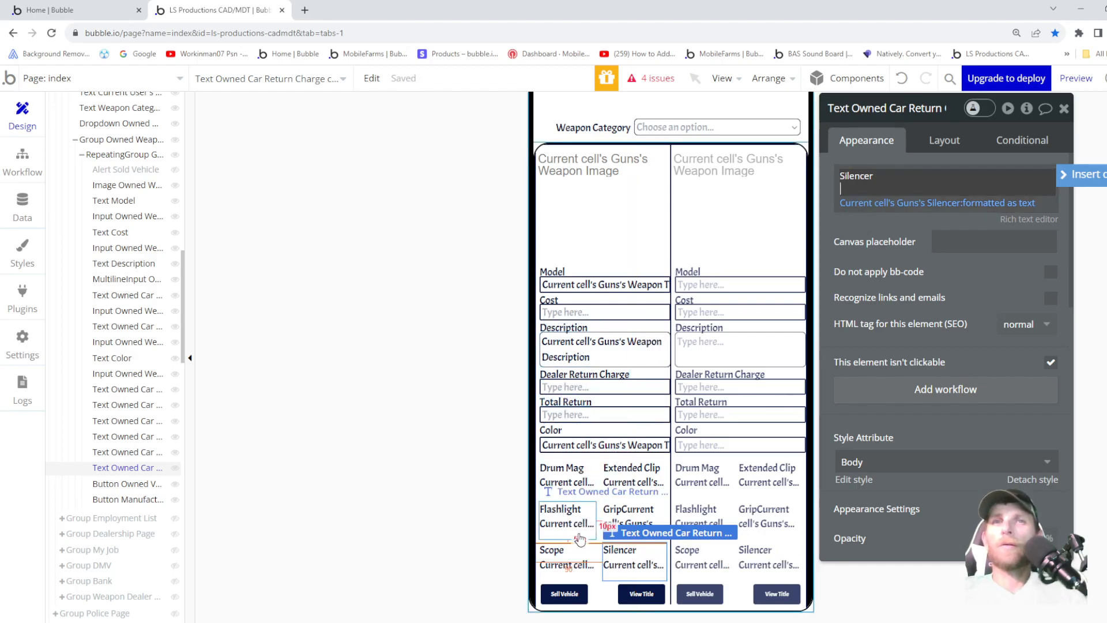
- Duplicate the Scope label and link the copy to the Guns' Under barrel Attachment field
{"action": "left_click", "coordinate": [575, 563]}
{"action": "key", "text": "ctrl+c"}
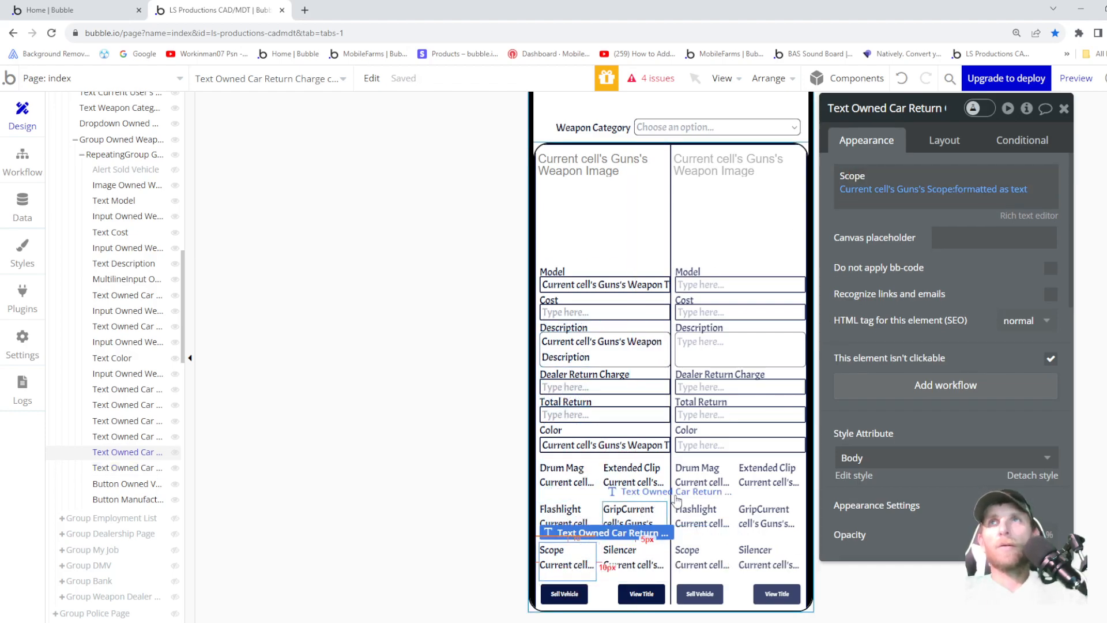
{"action": "key", "text": "ctrl+v"}
{"action": "left_click", "coordinate": [949, 189]}
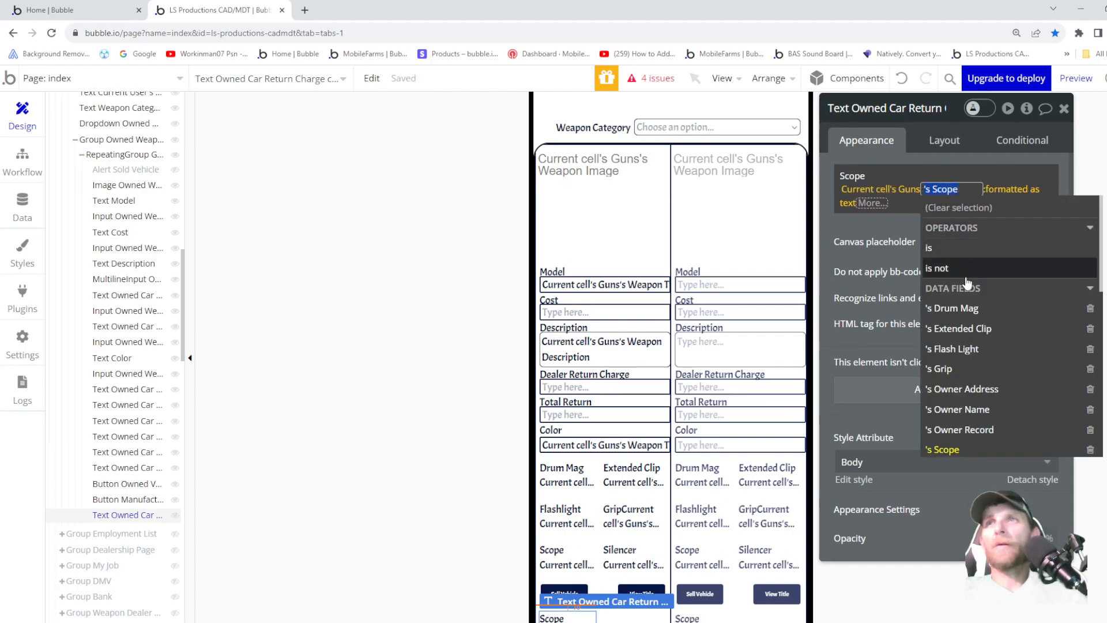
{"action": "scroll", "coordinate": [986, 369], "scroll_direction": "down", "scroll_amount": 2}
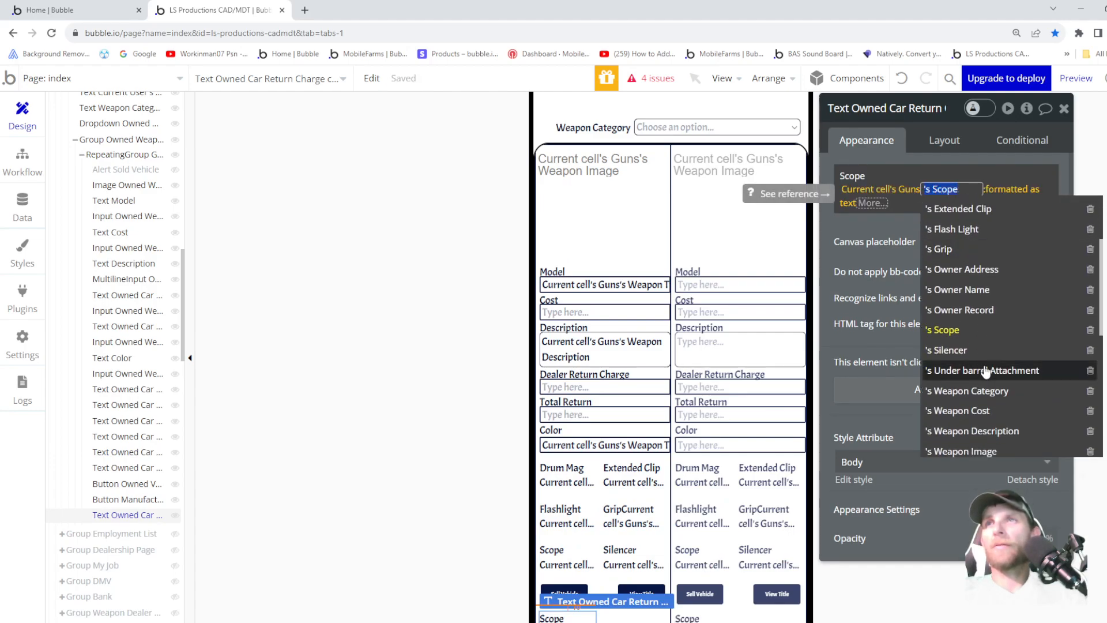
{"action": "scroll", "coordinate": [987, 372], "scroll_direction": "down", "scroll_amount": 2}
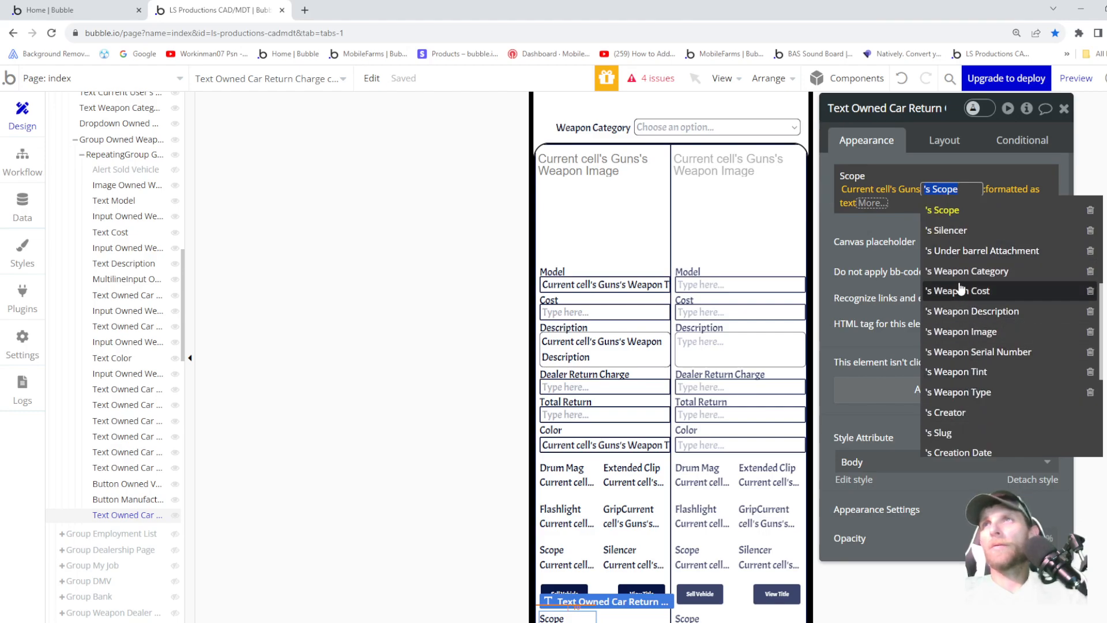
{"action": "left_click", "coordinate": [968, 252]}
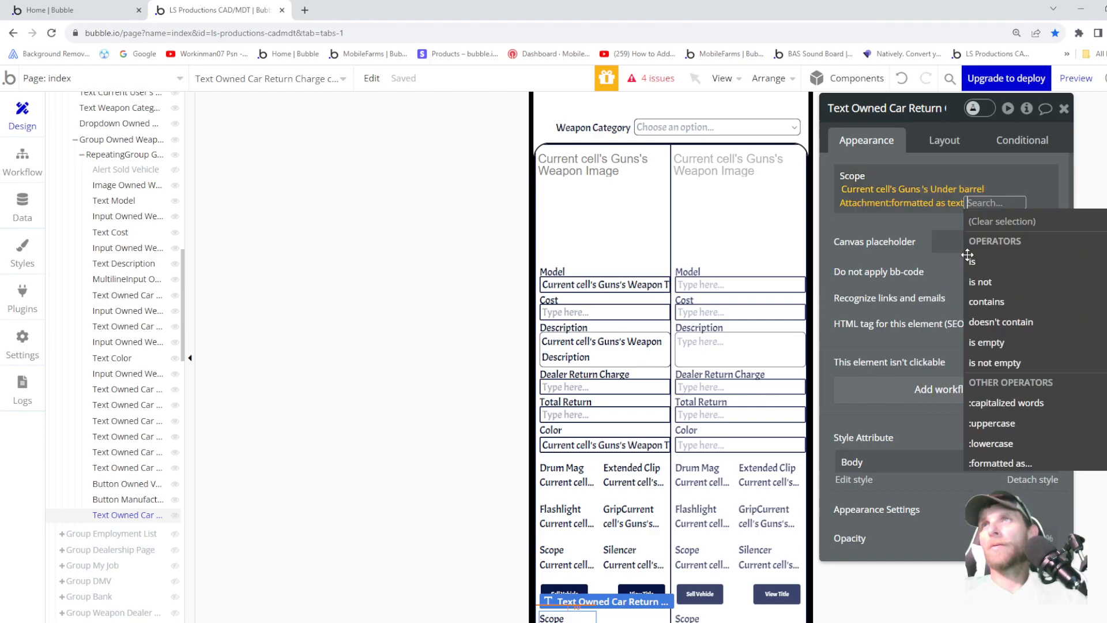
- Retitle the new Scope copy "Under Barrel"
{"action": "double_click", "coordinate": [909, 173]}
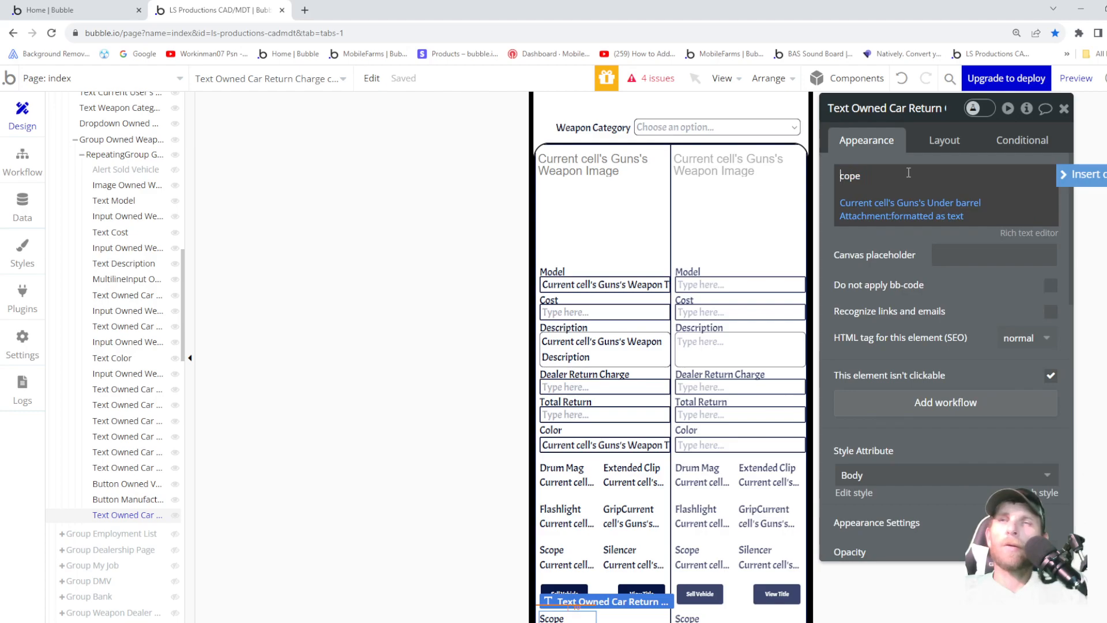
{"action": "key", "text": "BackSpace"}
{"action": "key", "text": "BackSpace"}
{"action": "key", "text": "BackSpace"}
{"action": "key", "text": "BackSpace"}
{"action": "key", "text": "BackSpace"}
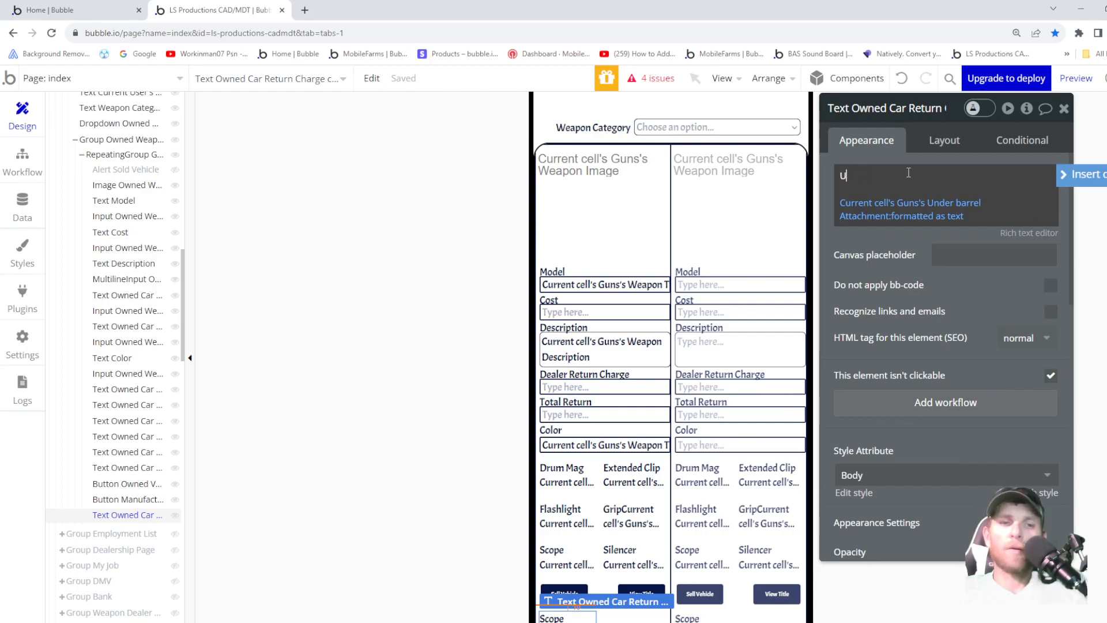
{"action": "type", "text": "Under"}
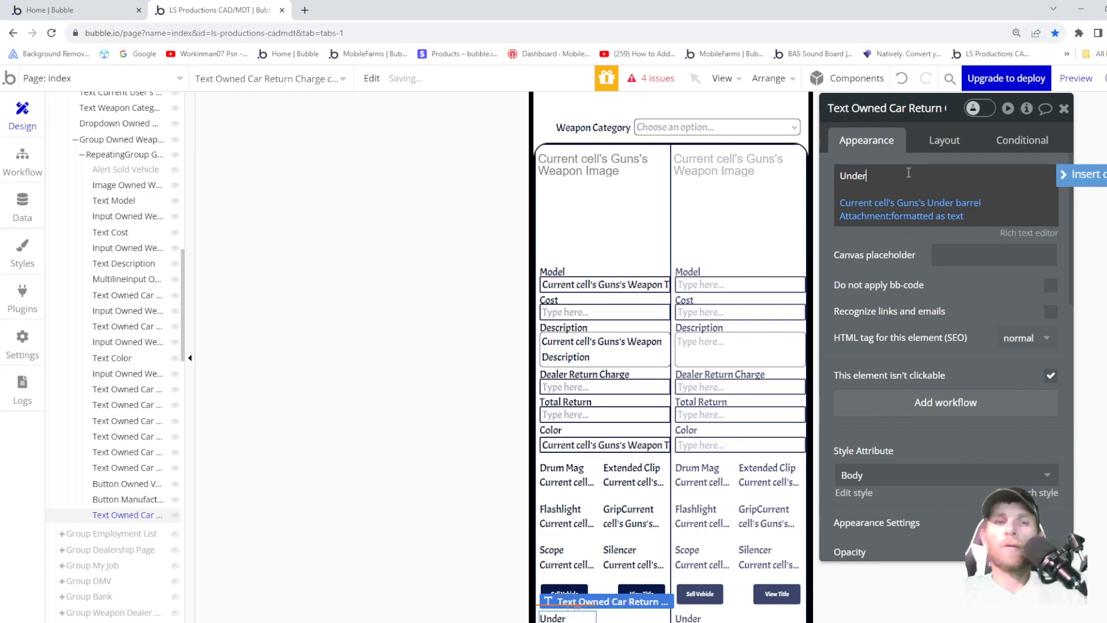
{"action": "type", "text": "b"}
{"action": "key", "text": "BackSpace"}
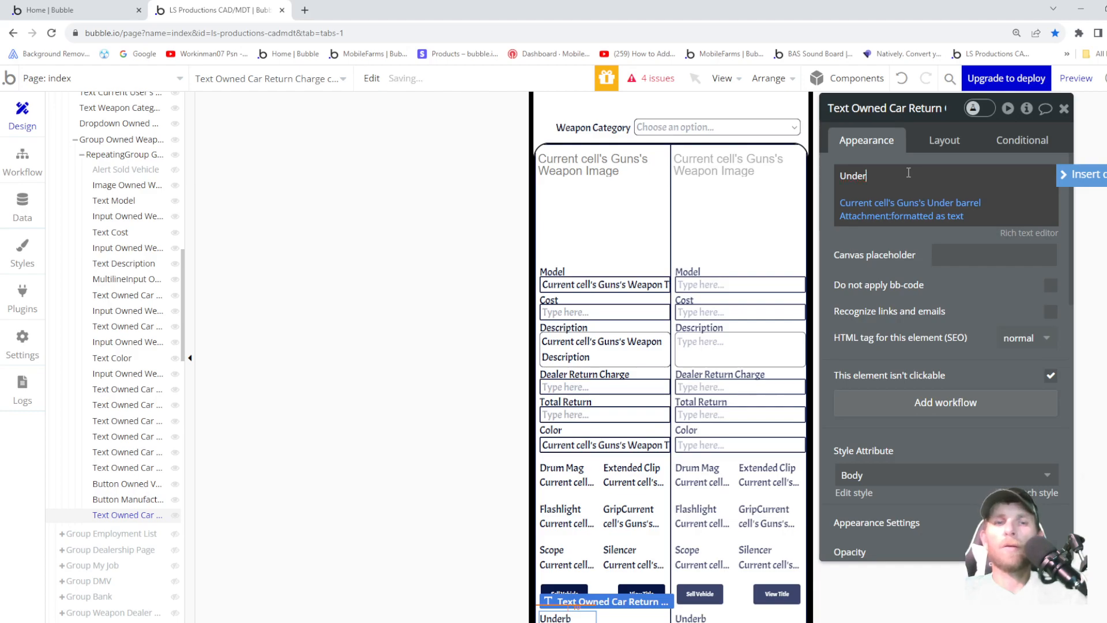
{"action": "type", "text": "Ber"}
{"action": "type", "text": "r"}
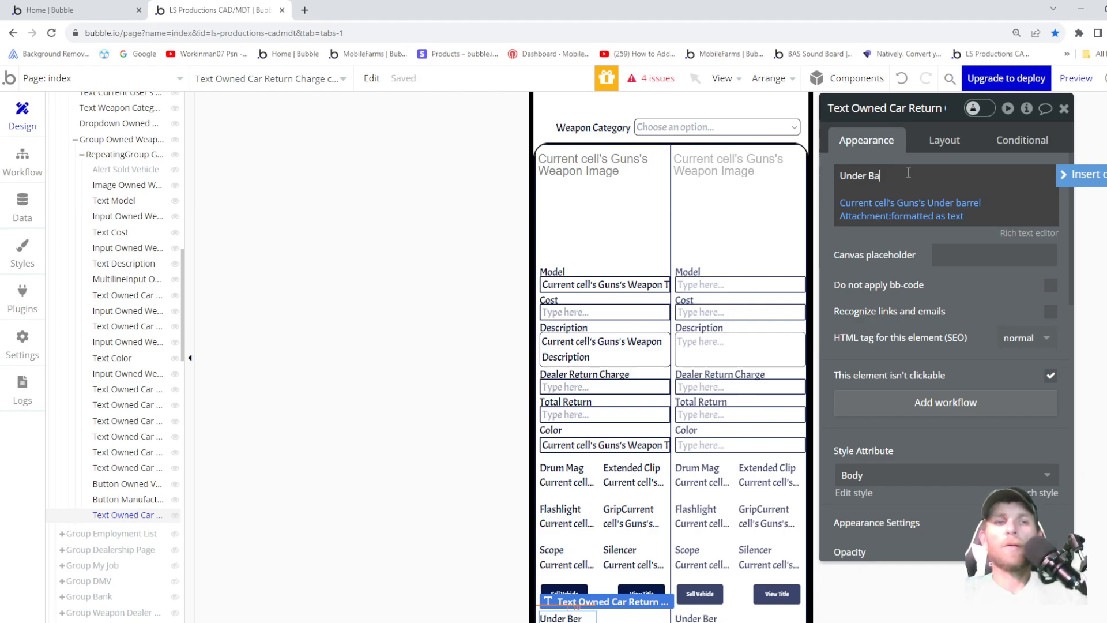
{"action": "type", "text": "el"}
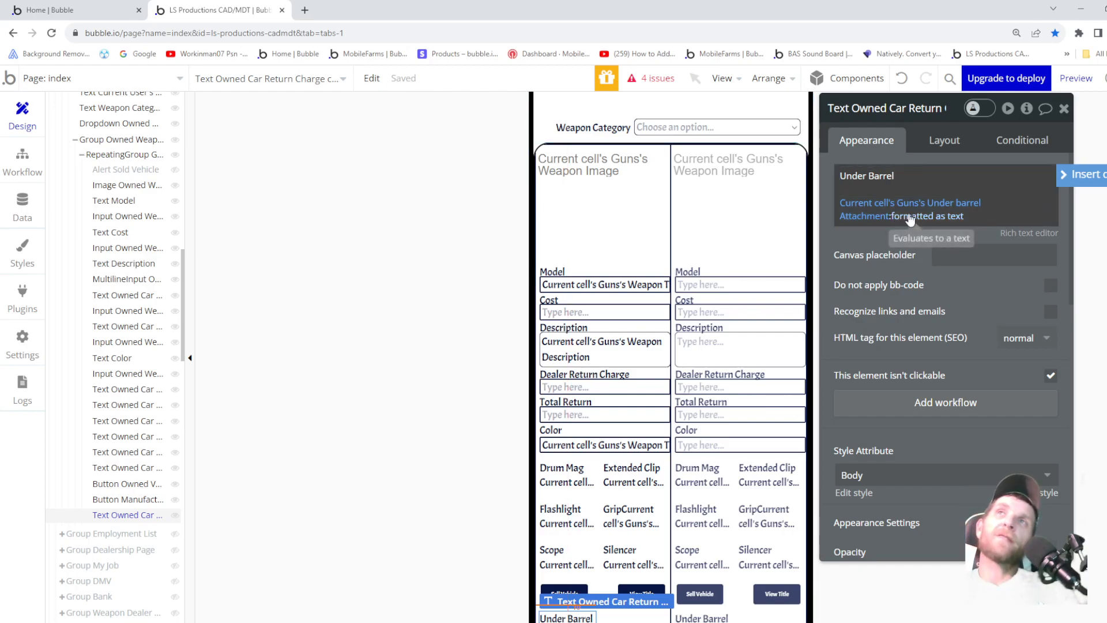
- Reorder the Under Barrel label to sit after Silencer, above the Sell Vehicle and View Title buttons
{"action": "mouse_move", "coordinate": [885, 213]}
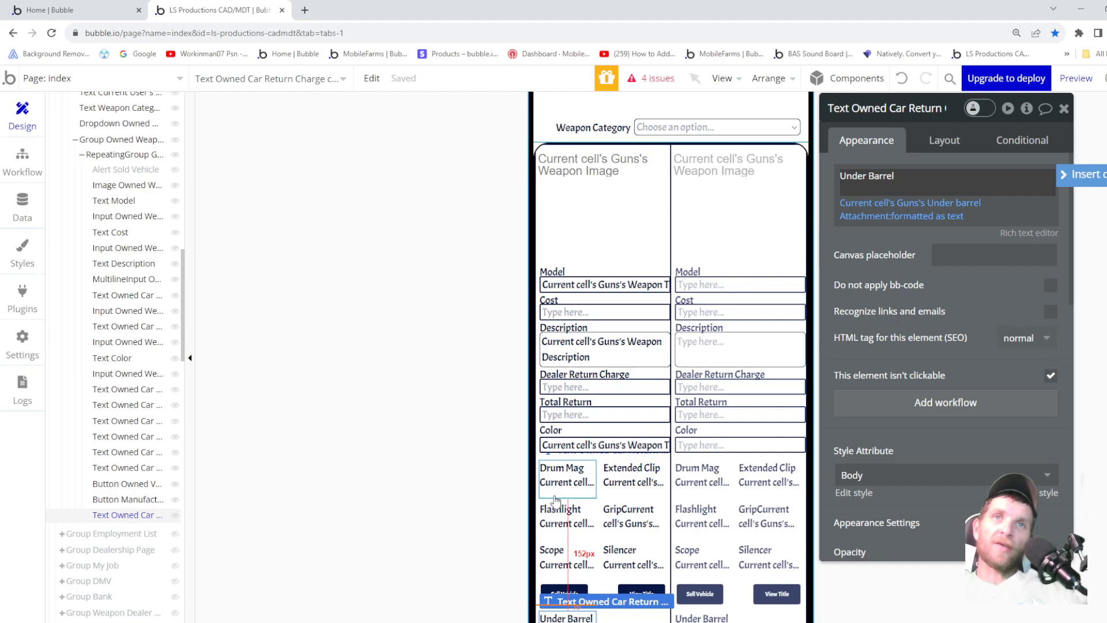
{"action": "scroll", "coordinate": [555, 500], "scroll_direction": "down", "scroll_amount": 1}
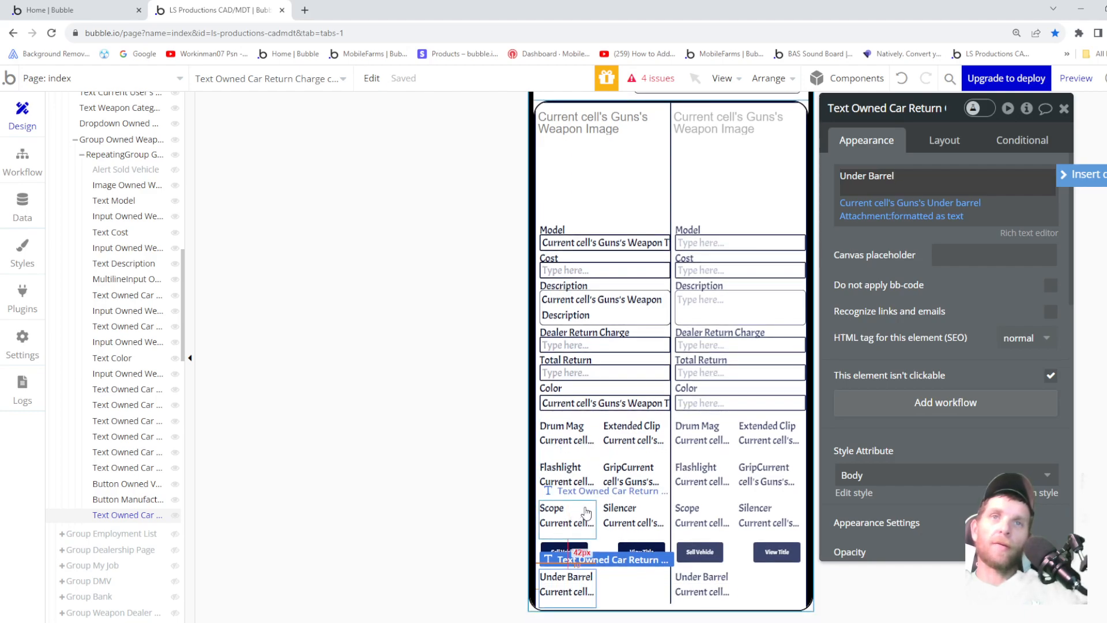
{"action": "left_click_drag", "start_coordinate": [136, 515], "coordinate": [143, 478]}
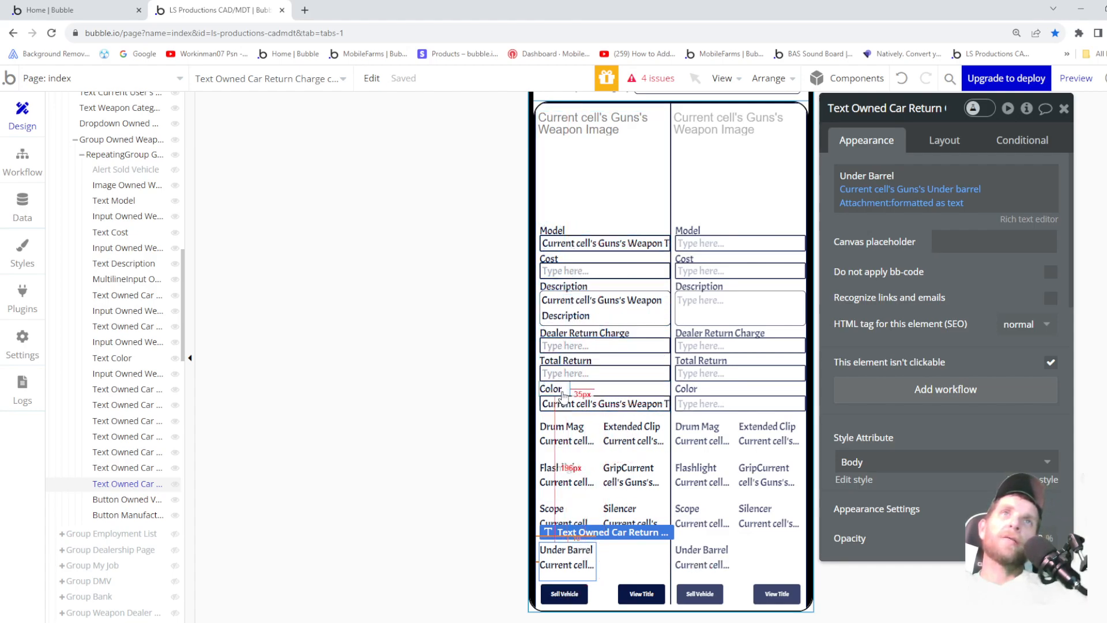
- Duplicate the Model label in the owned weapons cell and retitle the copy "Name"
{"action": "left_click", "coordinate": [558, 233]}
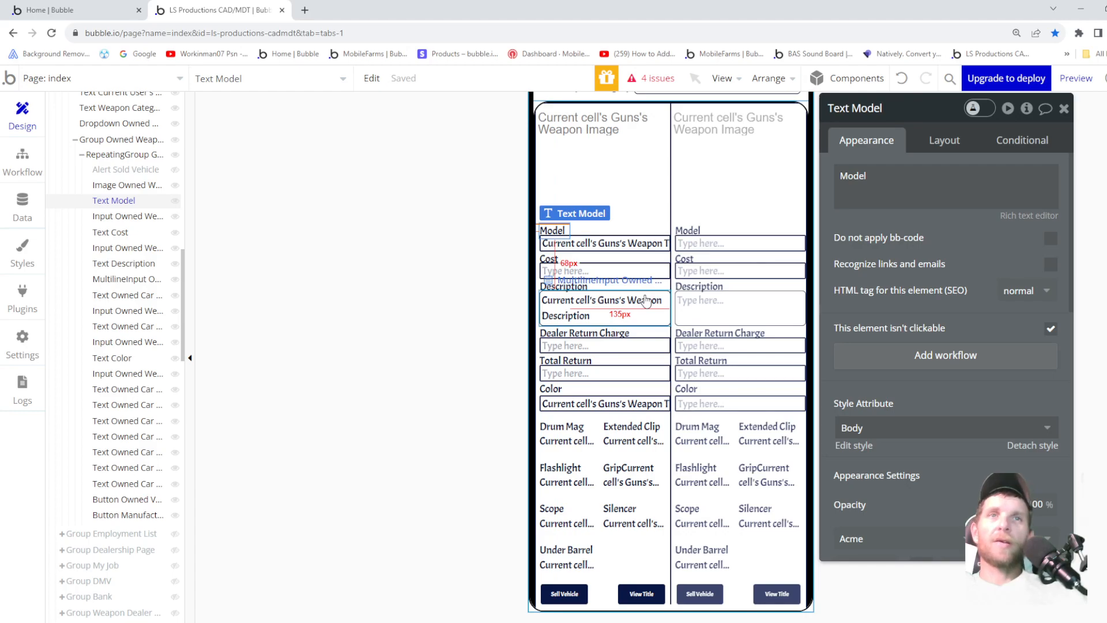
{"action": "key", "text": "ctrl+c"}
{"action": "key", "text": "ctrl+v"}
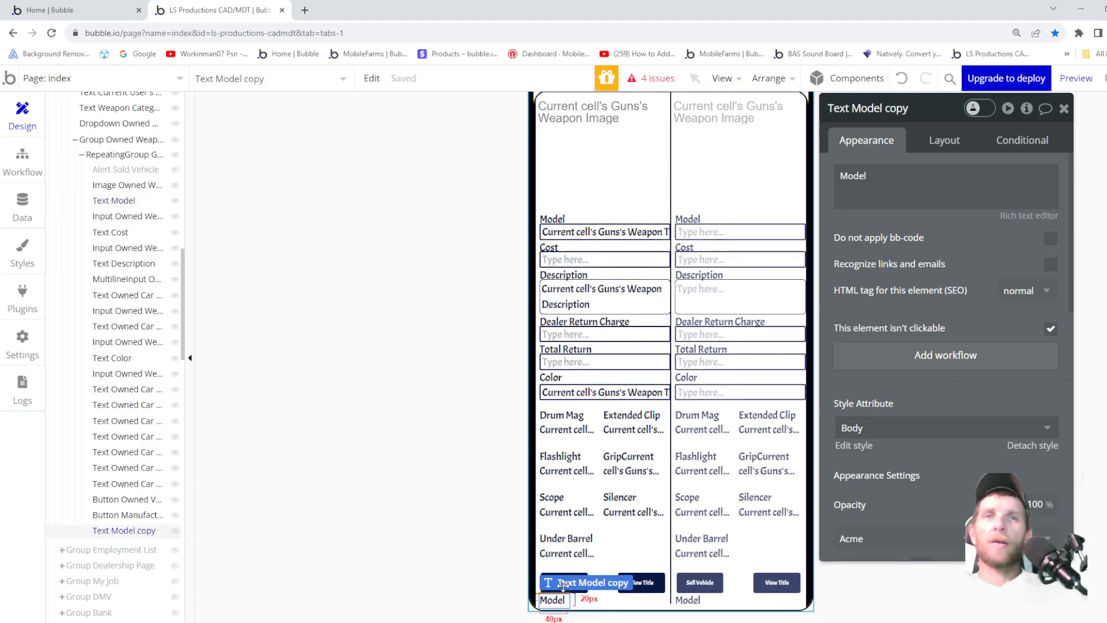
{"action": "double_click", "coordinate": [889, 178]}
{"action": "type", "text": "Name"}
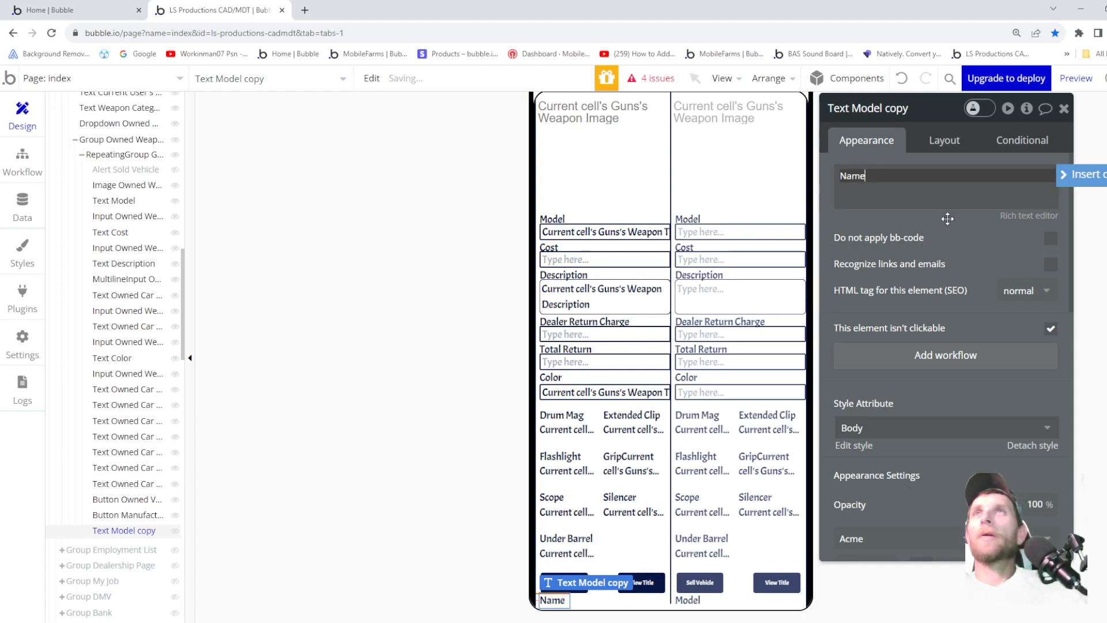
- Append the current cell's Guns's Owner Name as dynamic data after the Name title
{"action": "left_click", "coordinate": [1095, 191]}
{"action": "left_click", "coordinate": [1019, 200]}
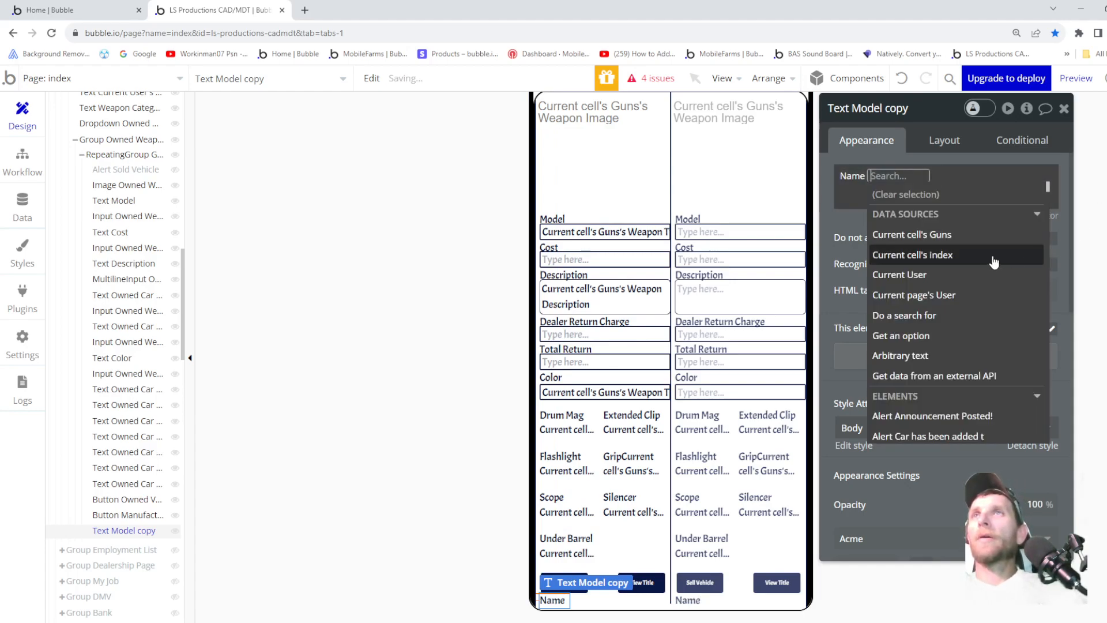
{"action": "left_click", "coordinate": [926, 234]}
{"action": "scroll", "coordinate": [1019, 296], "scroll_direction": "down", "scroll_amount": 1}
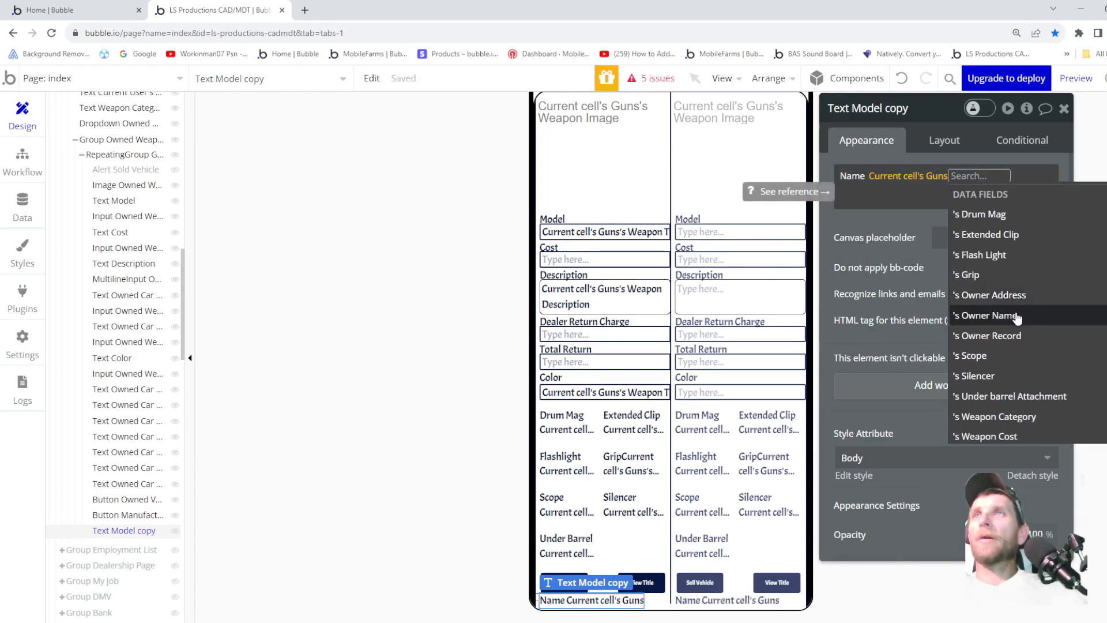
{"action": "left_click", "coordinate": [1014, 315]}
{"action": "left_click", "coordinate": [835, 226]}
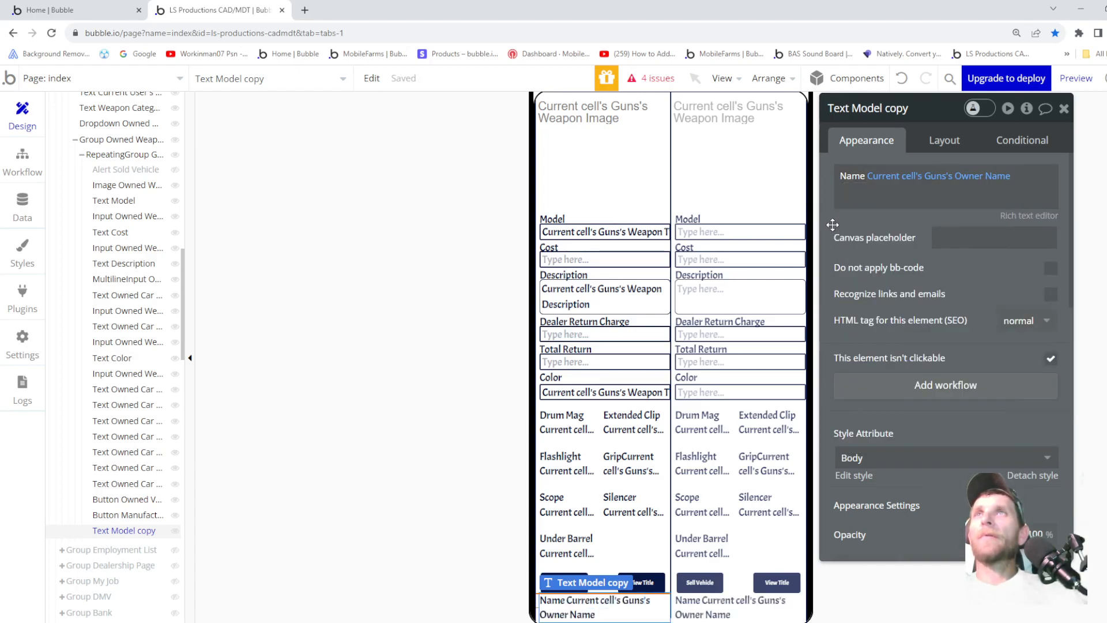
- Rename the new text element "Text Owners Name" and reorder it to sit between the weapon image and the Model label
{"action": "left_click", "coordinate": [896, 107]}
{"action": "left_click_drag", "start_coordinate": [912, 108], "coordinate": [856, 109]}
{"action": "type", "text": "Owners Name"}
{"action": "key", "text": "Return"}
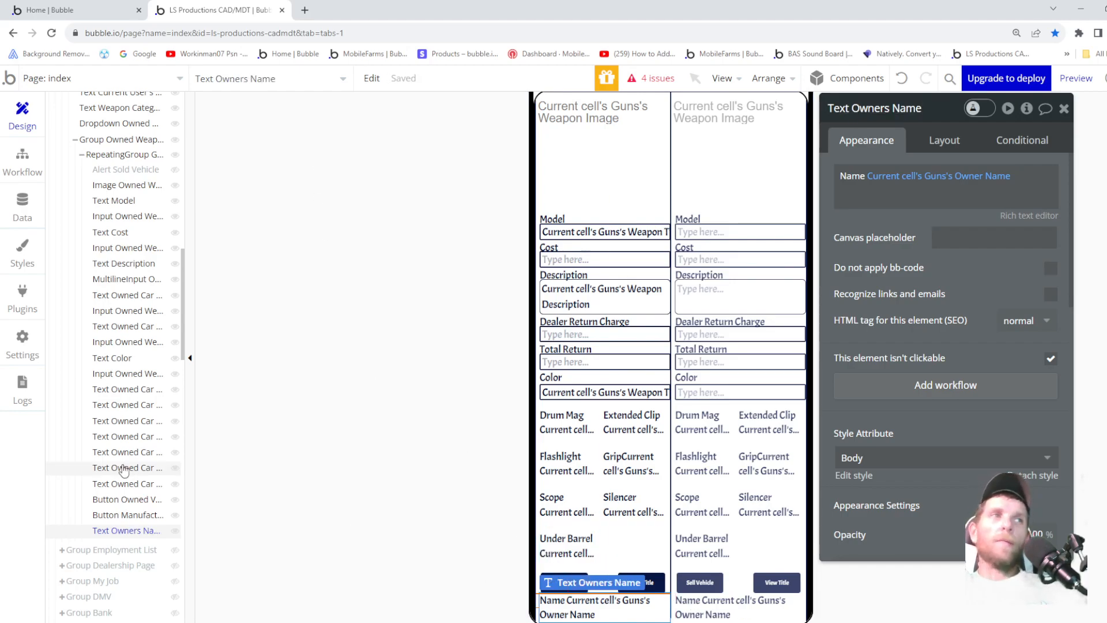
{"action": "left_click_drag", "start_coordinate": [132, 534], "coordinate": [121, 199]}
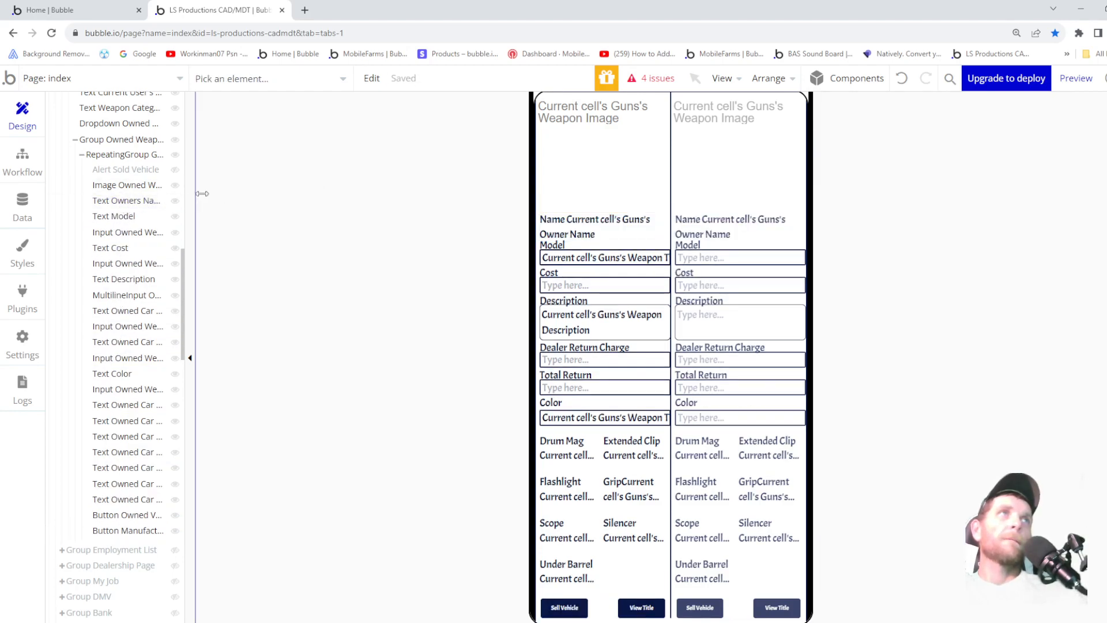
- Duplicate the owner name text and retitle the copy "Address", keeping its dynamic value
{"action": "left_click", "coordinate": [172, 203]}
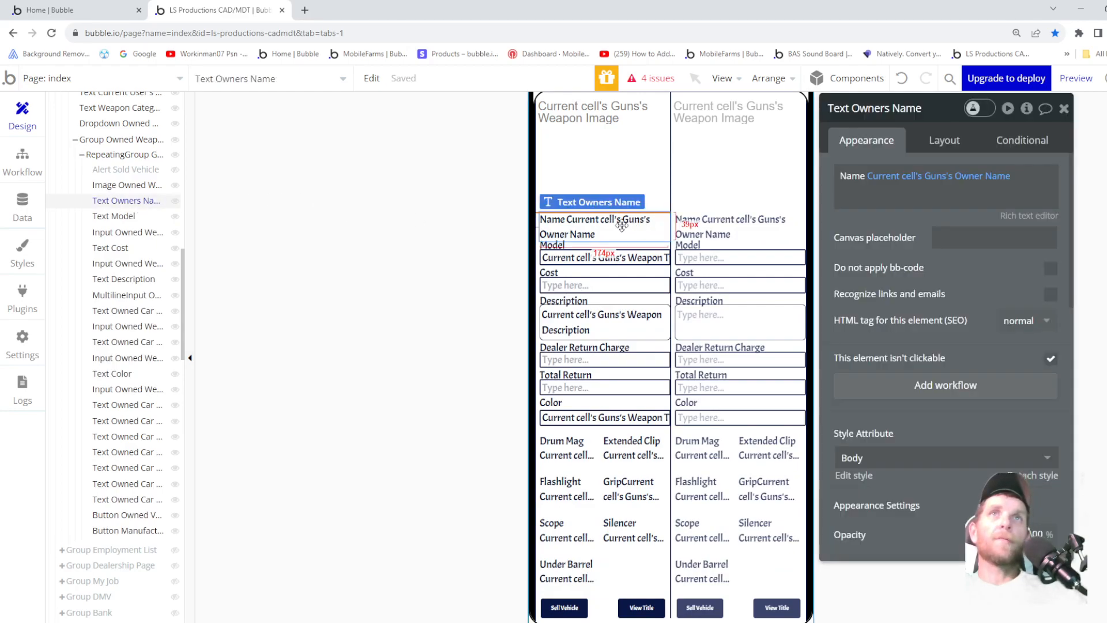
{"action": "key", "text": "ctrl+c"}
{"action": "key", "text": "ctrl+v"}
{"action": "left_click", "coordinate": [871, 177]}
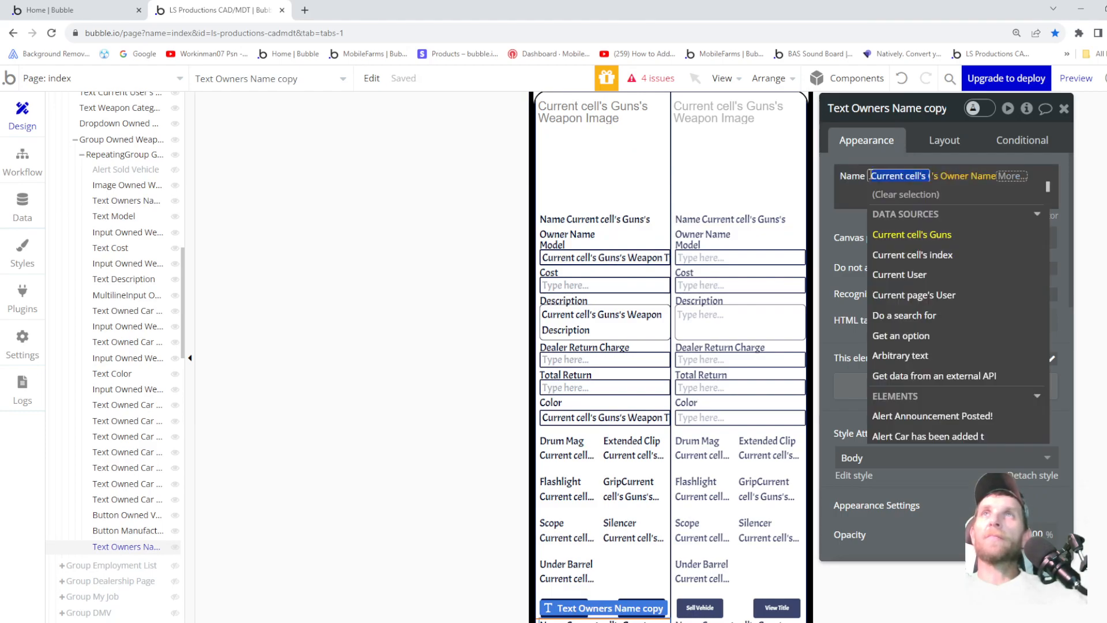
{"action": "double_click", "coordinate": [865, 175]}
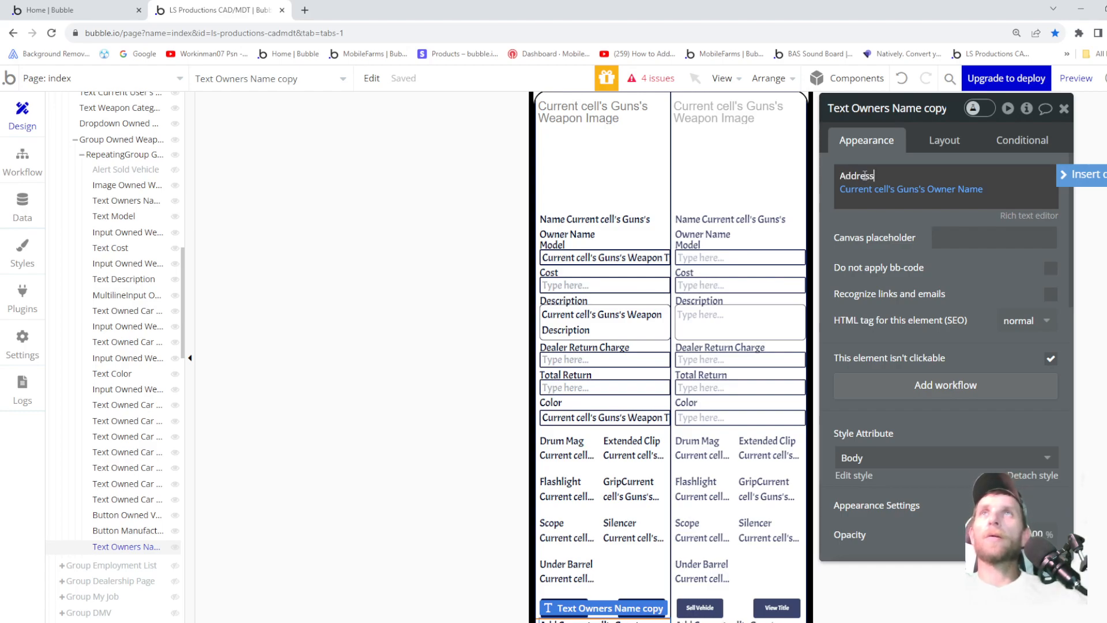
- Link the Address text to the Guns's Owner Address field and reorder it directly below the owner name text
{"action": "left_click", "coordinate": [958, 189]}
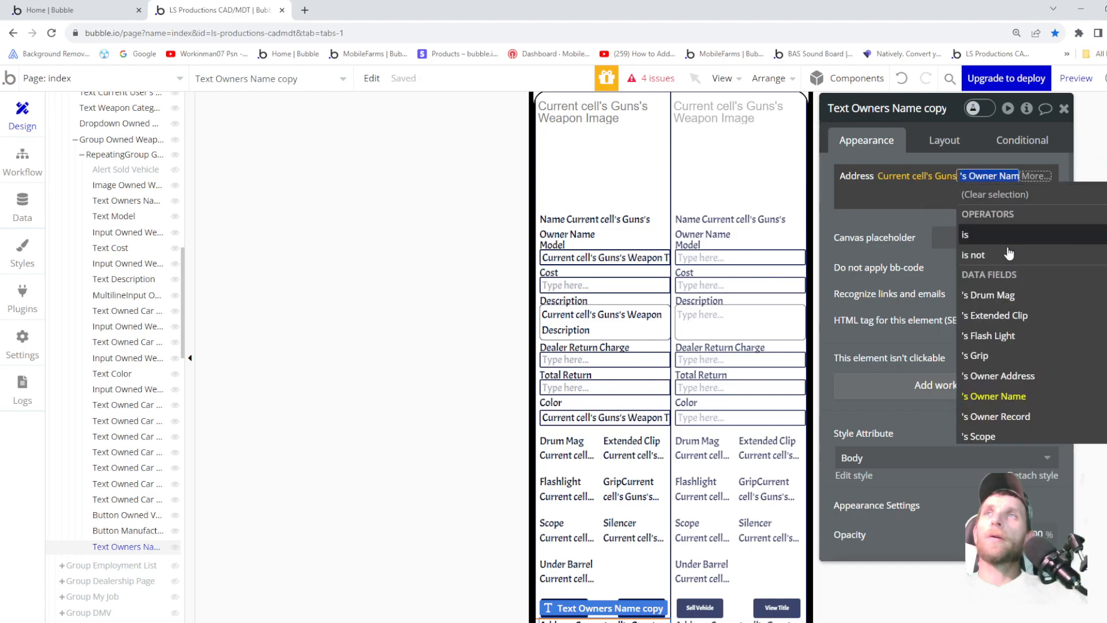
{"action": "left_click", "coordinate": [1021, 375]}
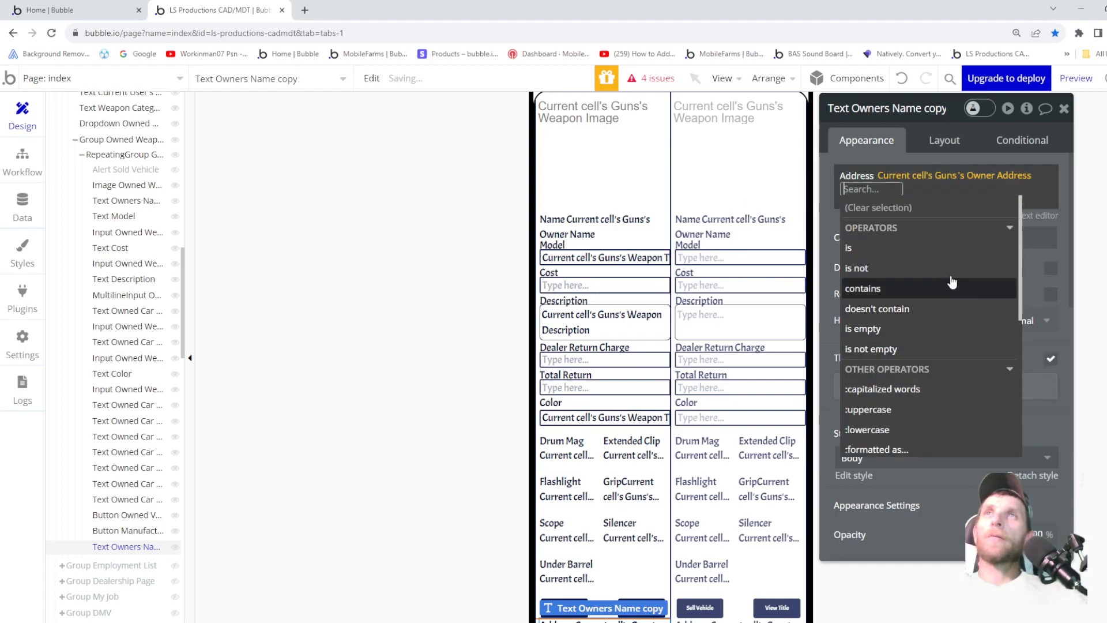
{"action": "left_click", "coordinate": [831, 215]}
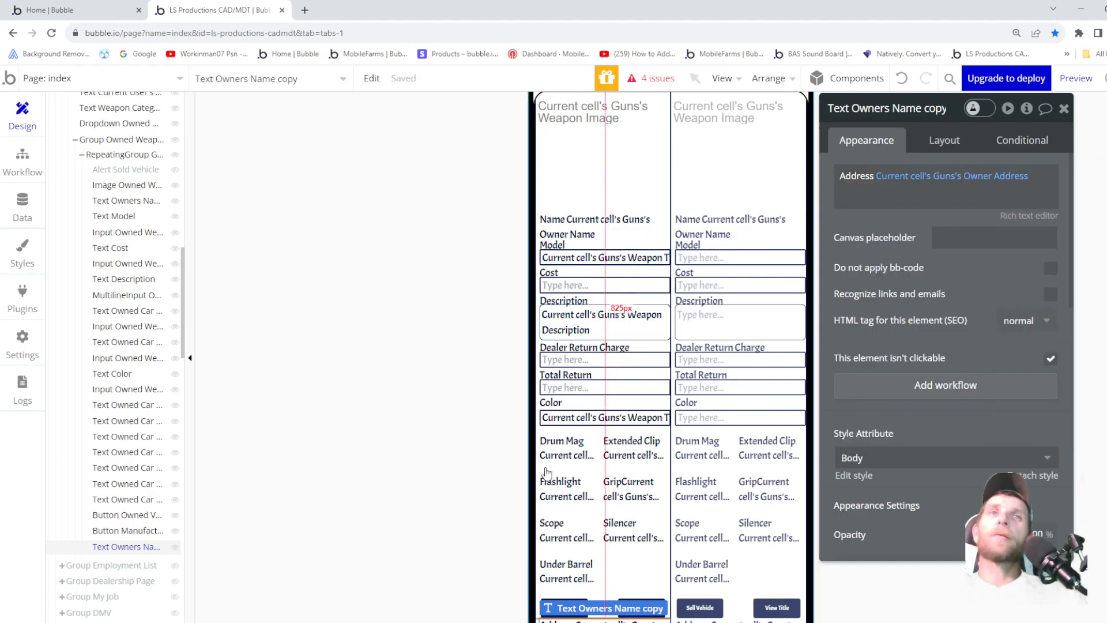
{"action": "left_click_drag", "start_coordinate": [136, 553], "coordinate": [131, 218]}
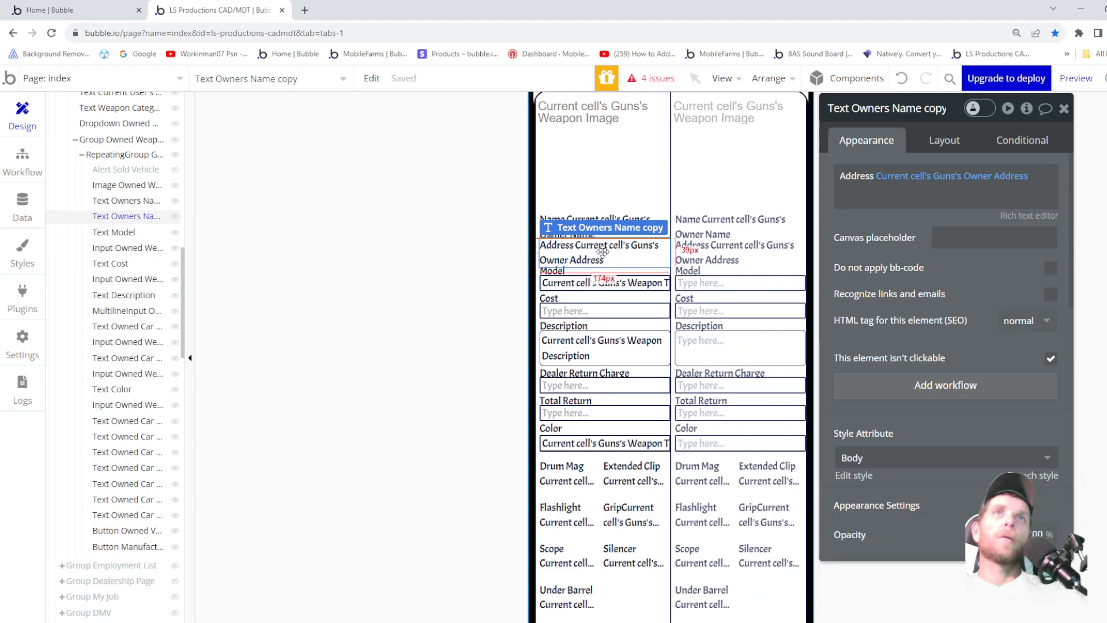
- Paste another copy of the Address text and retitle it "Serial Number"
{"action": "key", "text": "ctrl+v"}
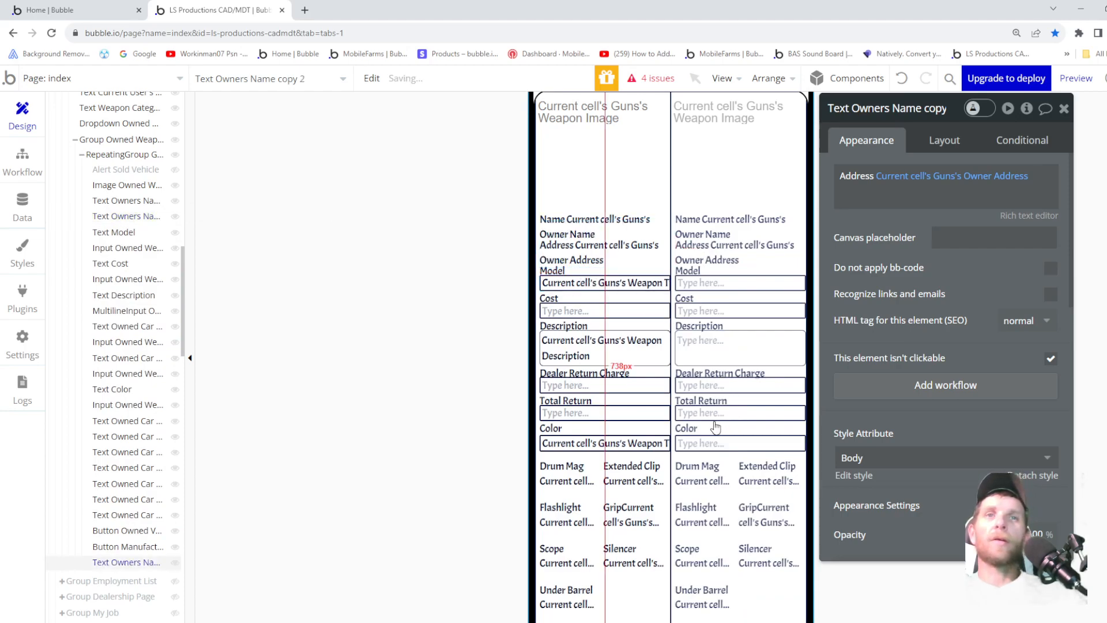
{"action": "scroll", "coordinate": [593, 525], "scroll_direction": "down", "scroll_amount": 1}
{"action": "double_click", "coordinate": [868, 176]}
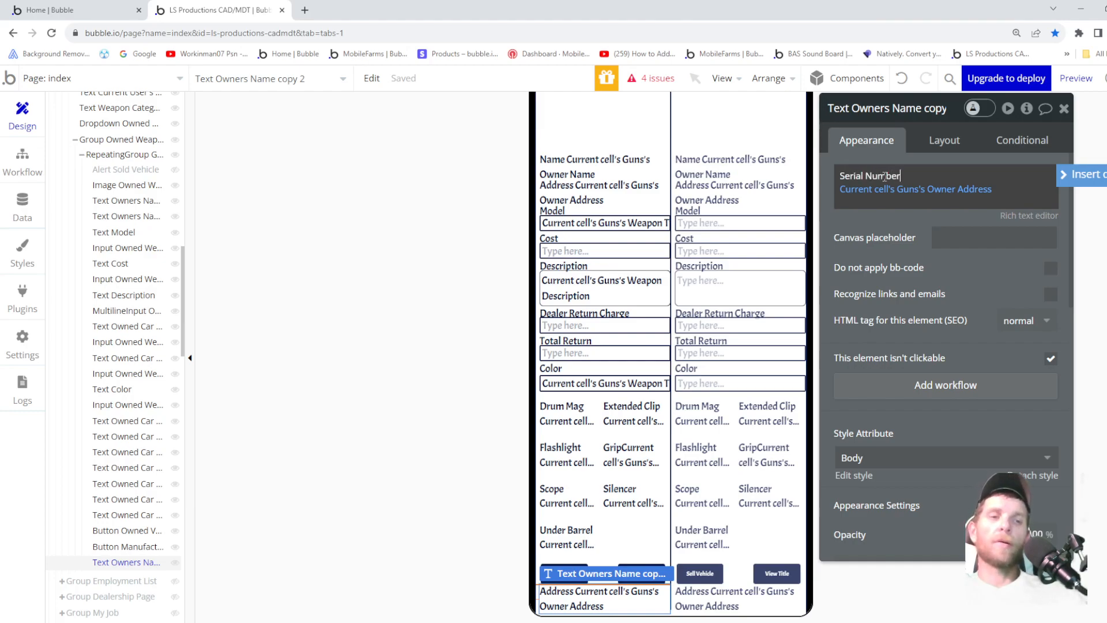
- Link the Serial Number text to the Guns's Weapon Serial Number field and reorder it between Address and Model
{"action": "left_click", "coordinate": [971, 199]}
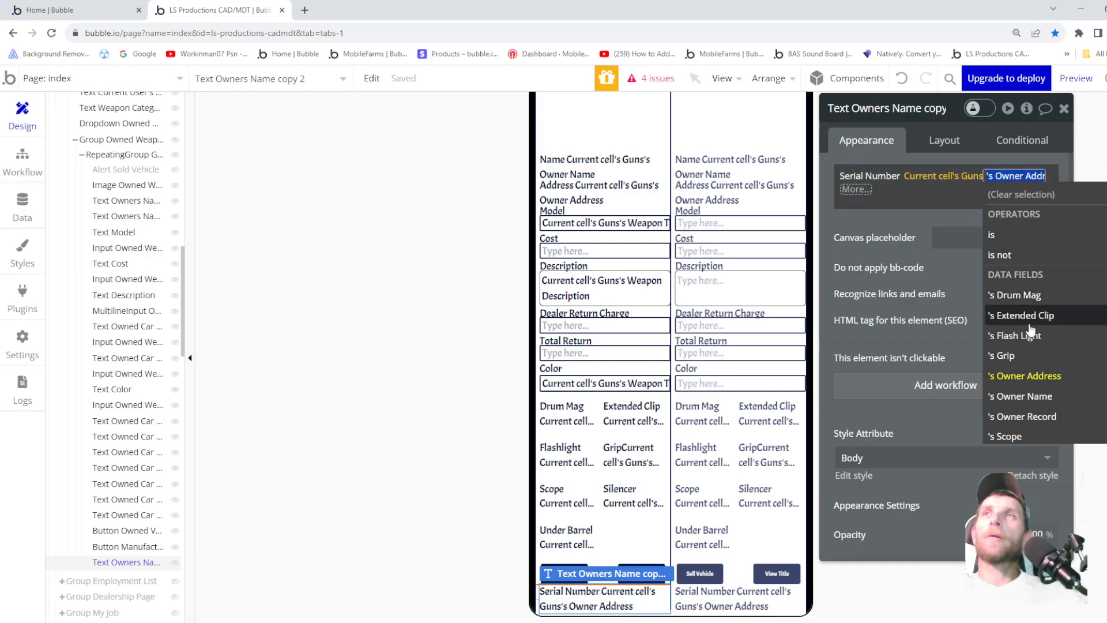
{"action": "scroll", "coordinate": [1014, 358], "scroll_direction": "down", "scroll_amount": 1}
{"action": "scroll", "coordinate": [1033, 375], "scroll_direction": "down", "scroll_amount": 2}
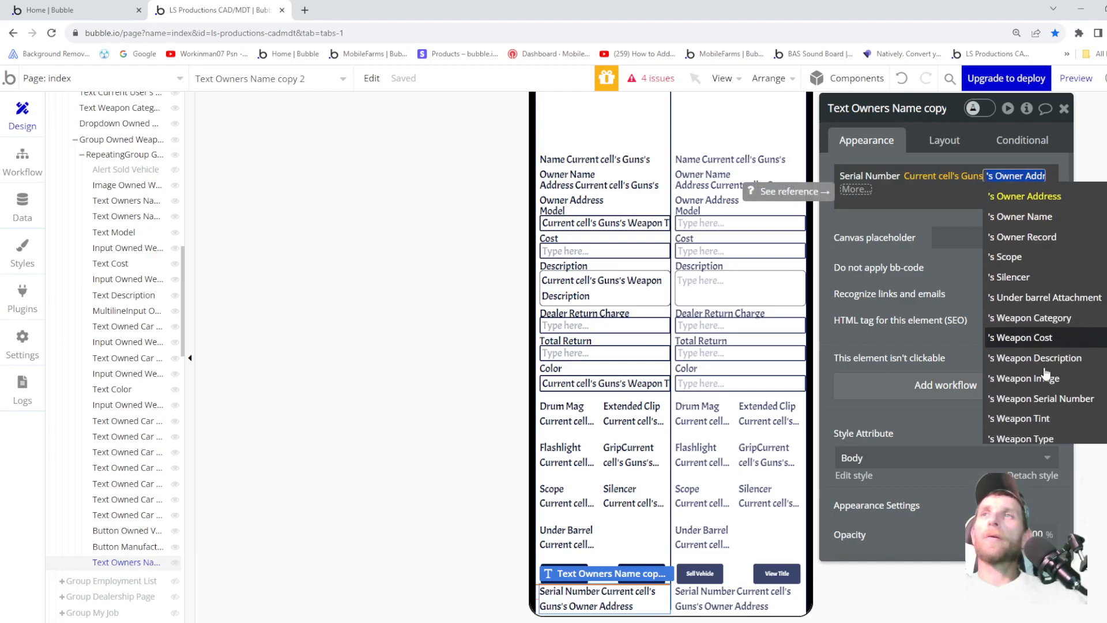
{"action": "left_click", "coordinate": [1060, 405]}
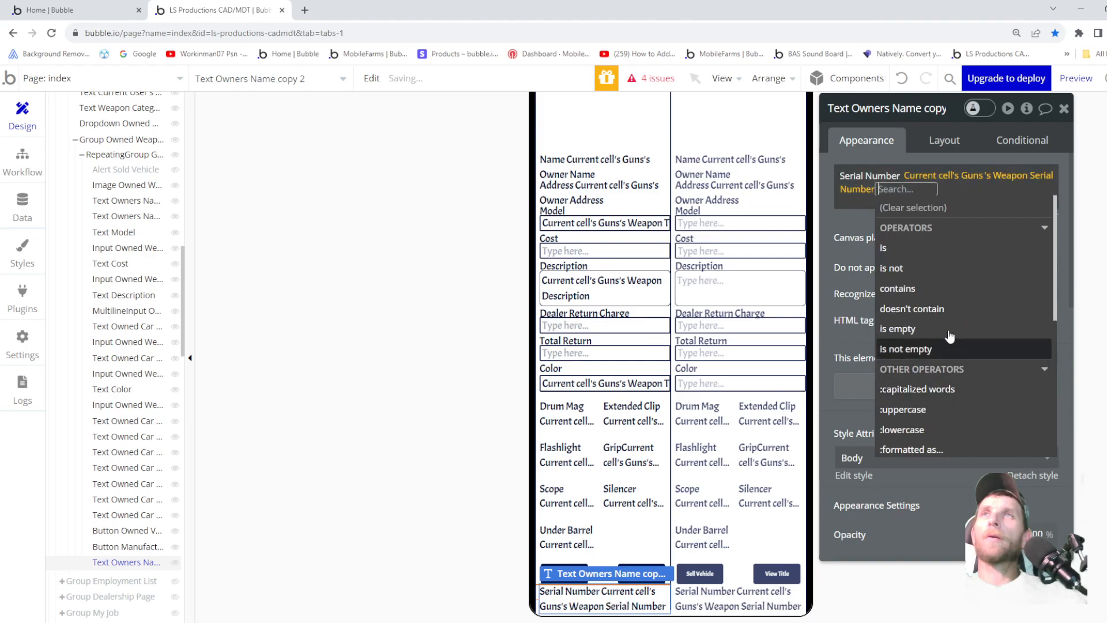
{"action": "left_click", "coordinate": [834, 224]}
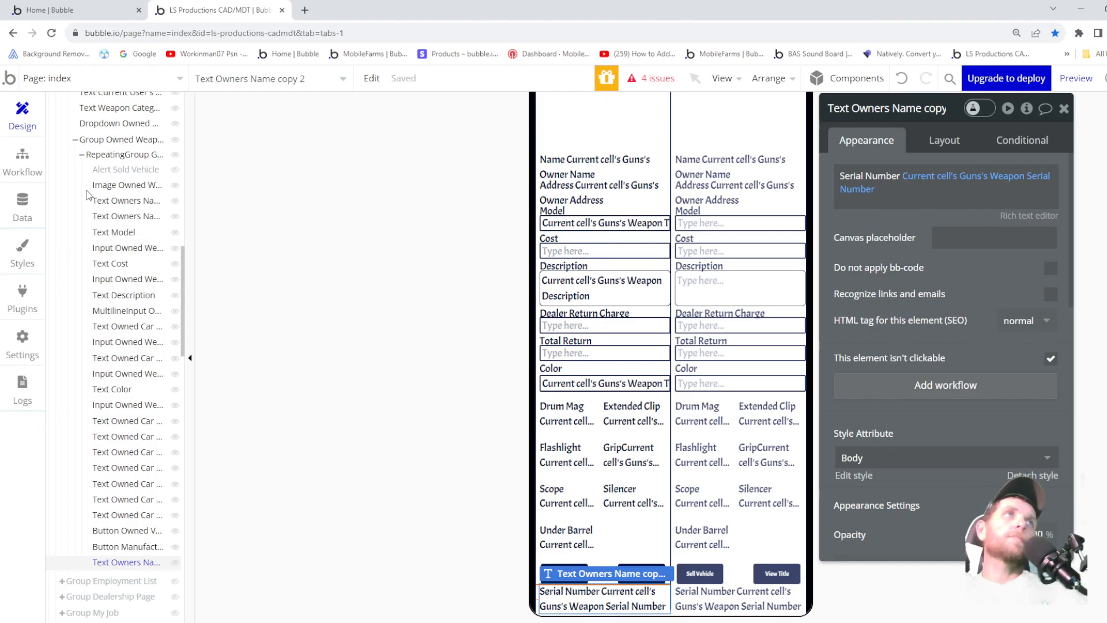
{"action": "mouse_move", "coordinate": [84, 159]}
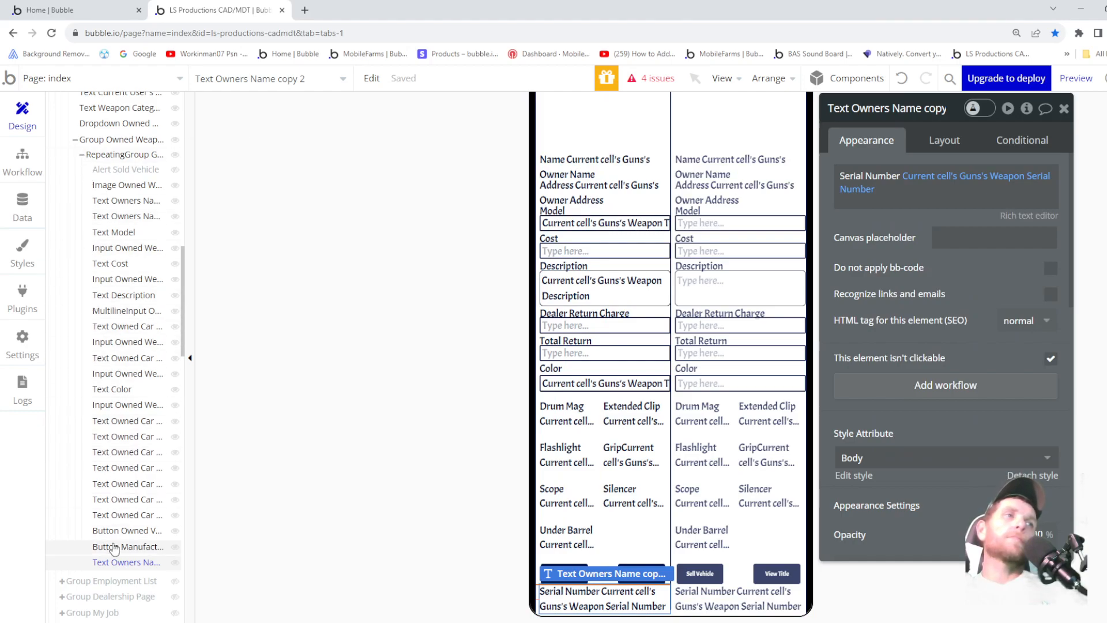
{"action": "left_click_drag", "start_coordinate": [114, 562], "coordinate": [120, 237]}
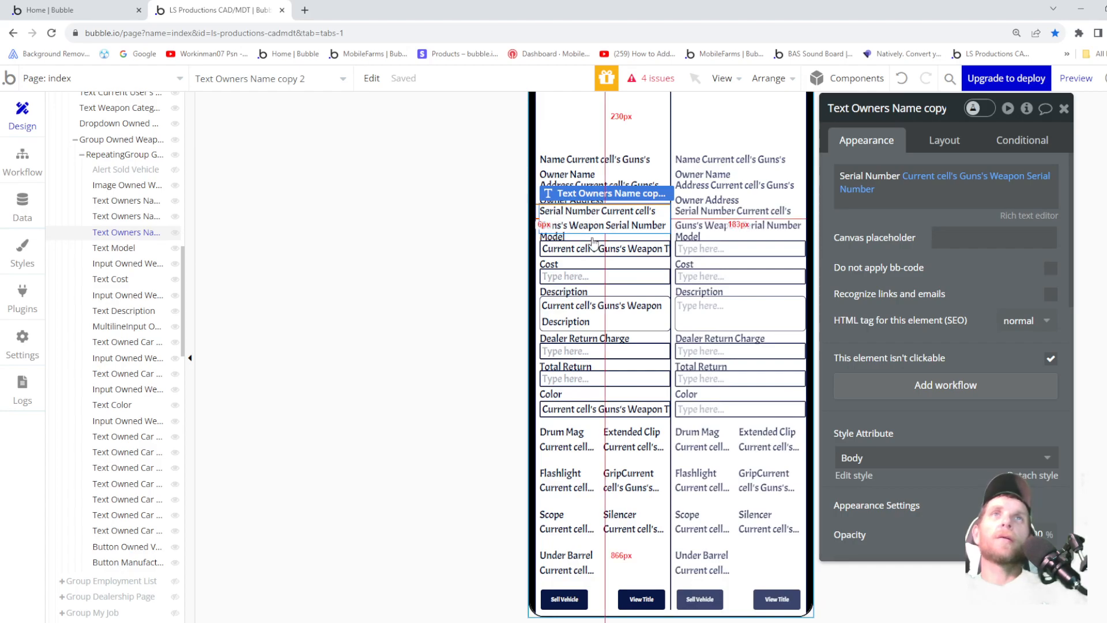
- Collapse the owned weapons repeating group in the element tree and hide the owned weapons group on the canvas
{"action": "scroll", "coordinate": [930, 342], "scroll_direction": "down", "scroll_amount": 3}
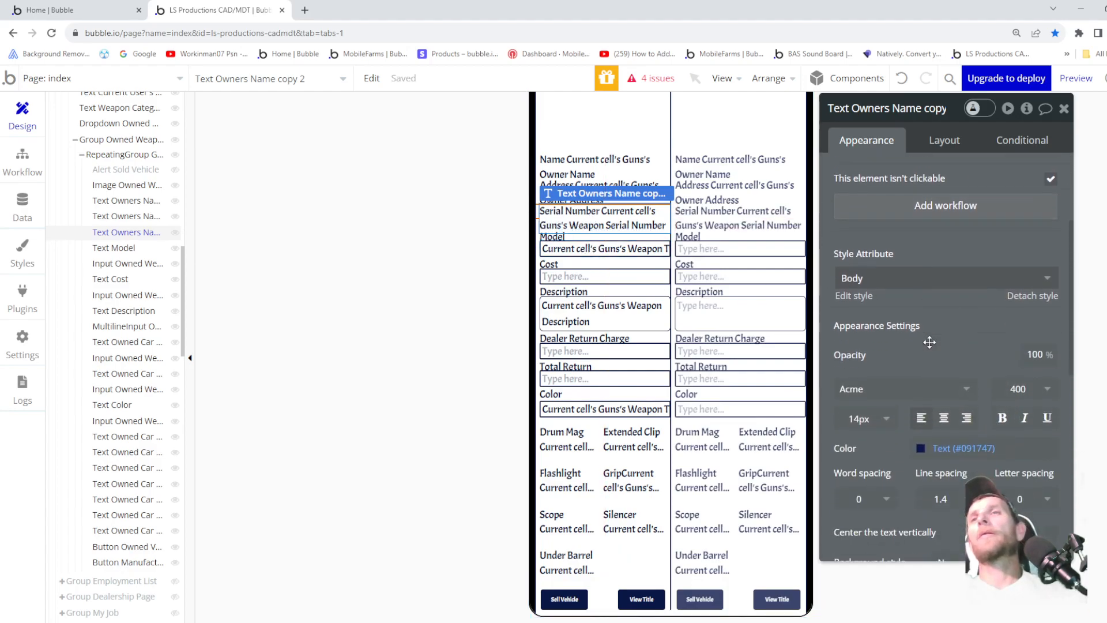
{"action": "scroll", "coordinate": [581, 225], "scroll_direction": "up", "scroll_amount": 4}
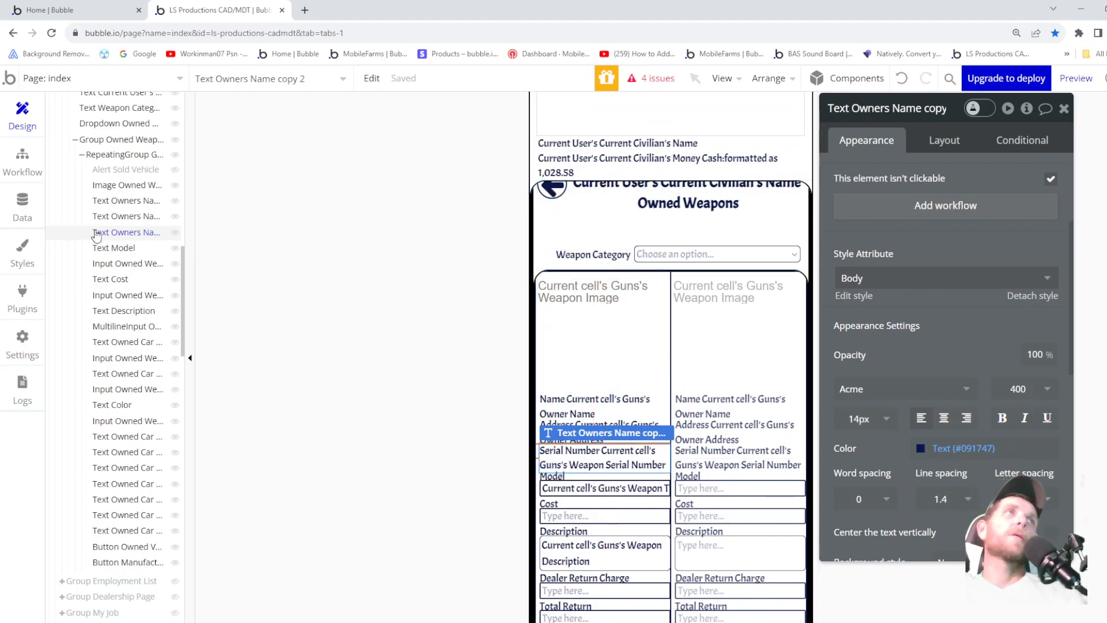
{"action": "left_click", "coordinate": [82, 156]}
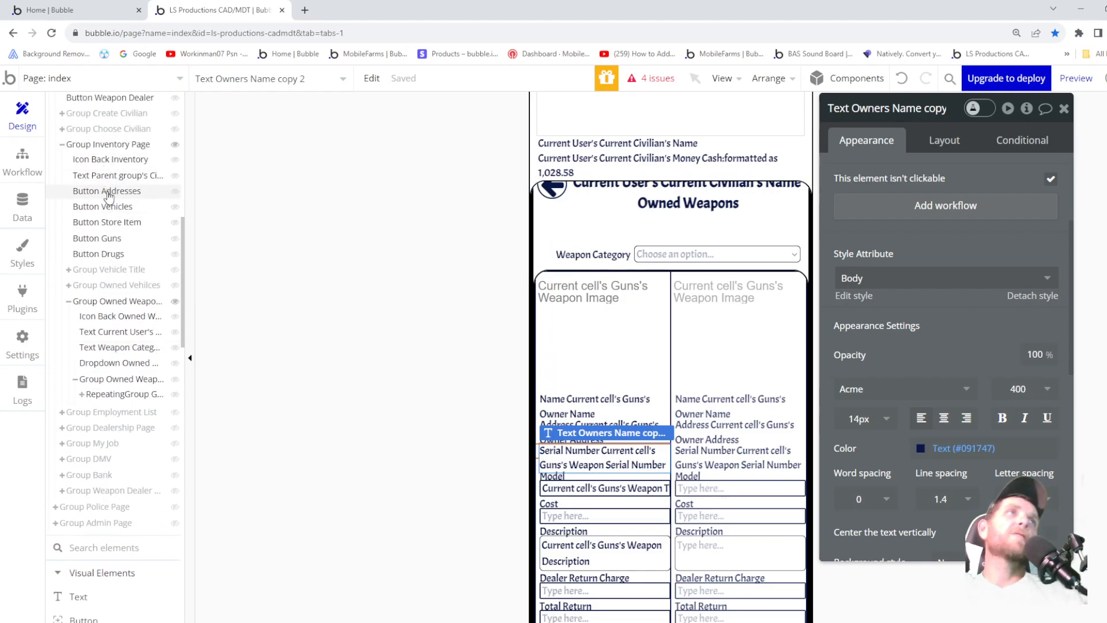
{"action": "left_click", "coordinate": [175, 362]}
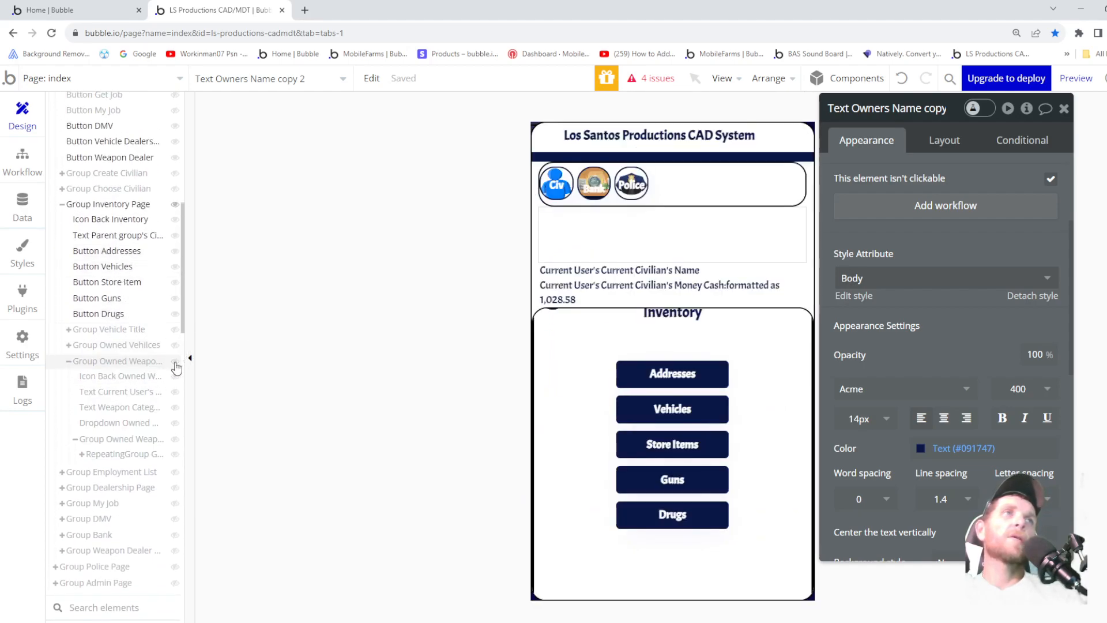
- Open the workflow of the Guns button on the inventory page and add an Animate action to it
{"action": "left_click", "coordinate": [682, 474]}
{"action": "scroll", "coordinate": [926, 233], "scroll_direction": "up", "scroll_amount": 3}
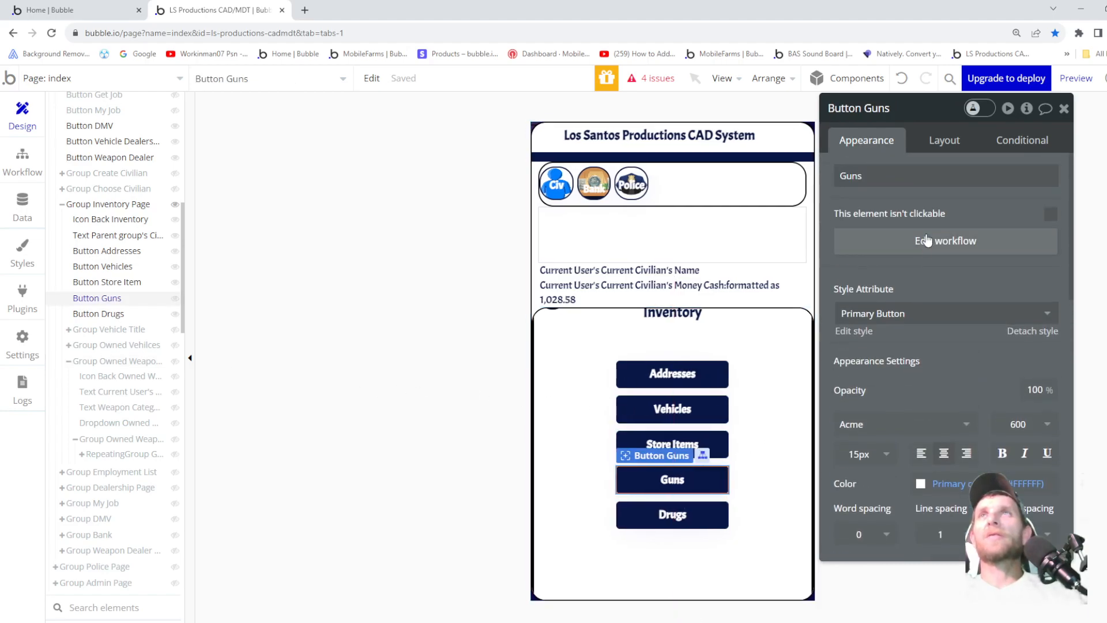
{"action": "left_click", "coordinate": [899, 249]}
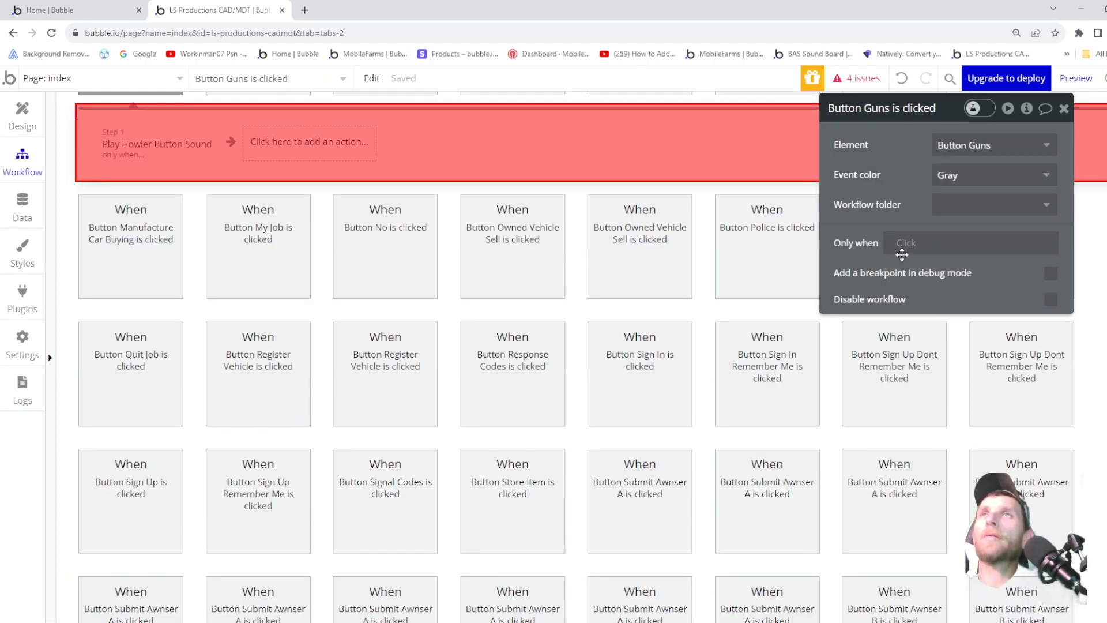
{"action": "left_click", "coordinate": [339, 145]}
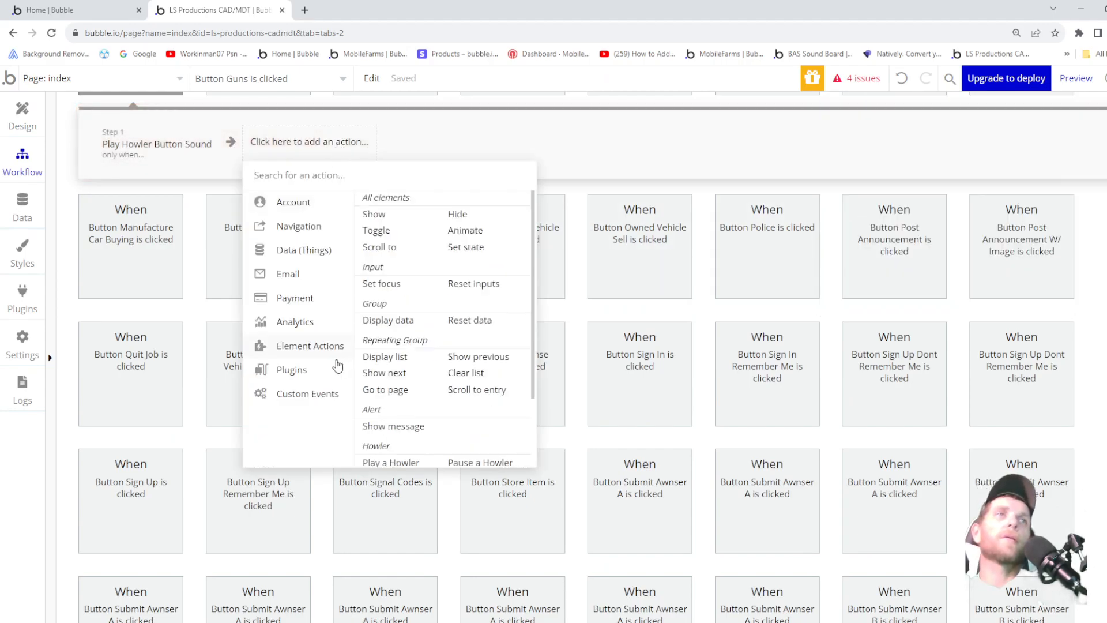
{"action": "mouse_move", "coordinate": [351, 354]}
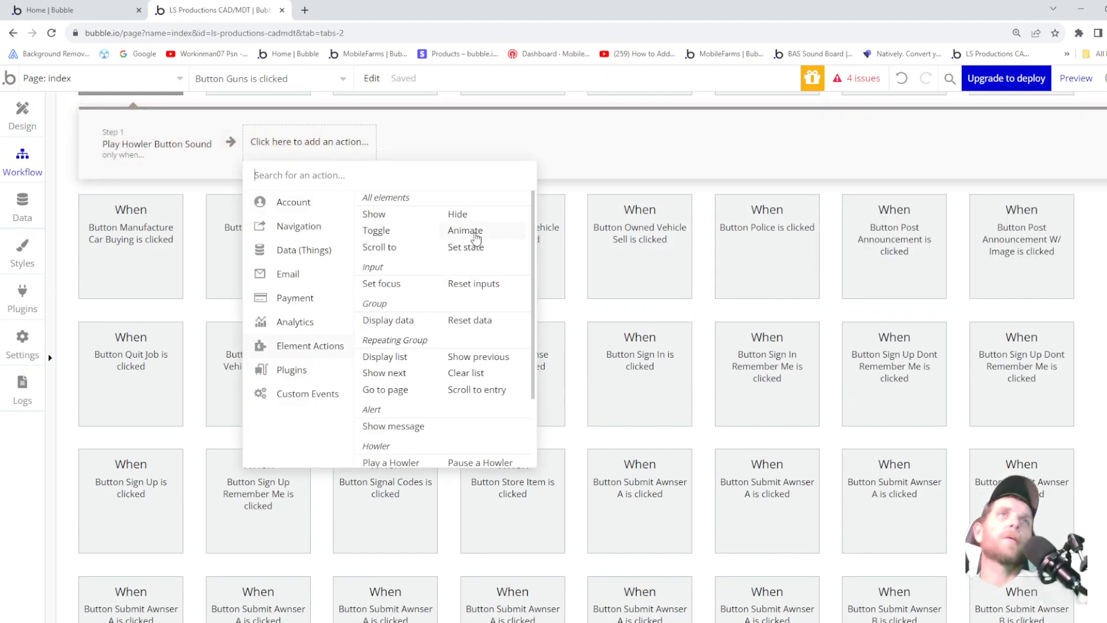
{"action": "left_click", "coordinate": [466, 231]}
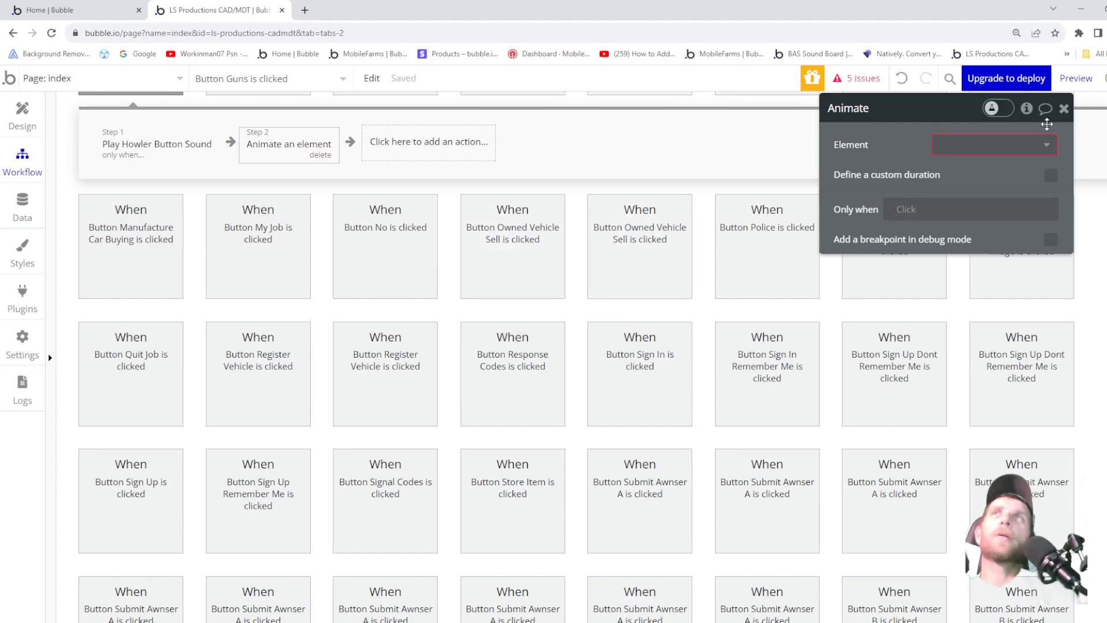
- Set the Animate action's element to Group Owned Weapon Inventory and its animation to Transition FadeIn
{"action": "left_click", "coordinate": [962, 145]}
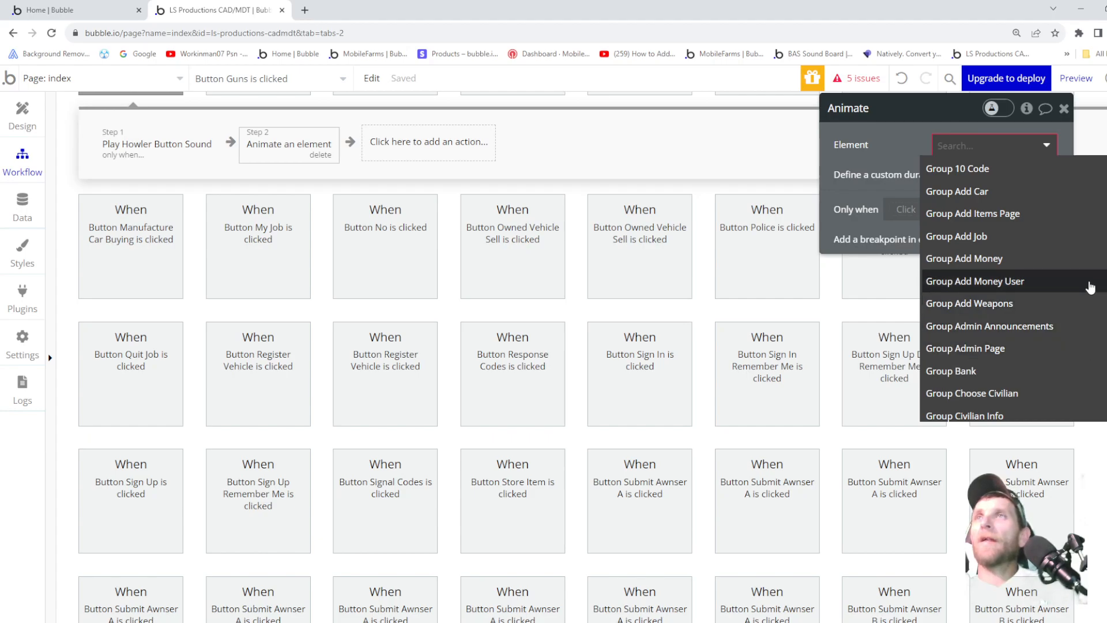
{"action": "scroll", "coordinate": [1075, 288], "scroll_direction": "down", "scroll_amount": 1}
{"action": "scroll", "coordinate": [1075, 289], "scroll_direction": "down", "scroll_amount": 4}
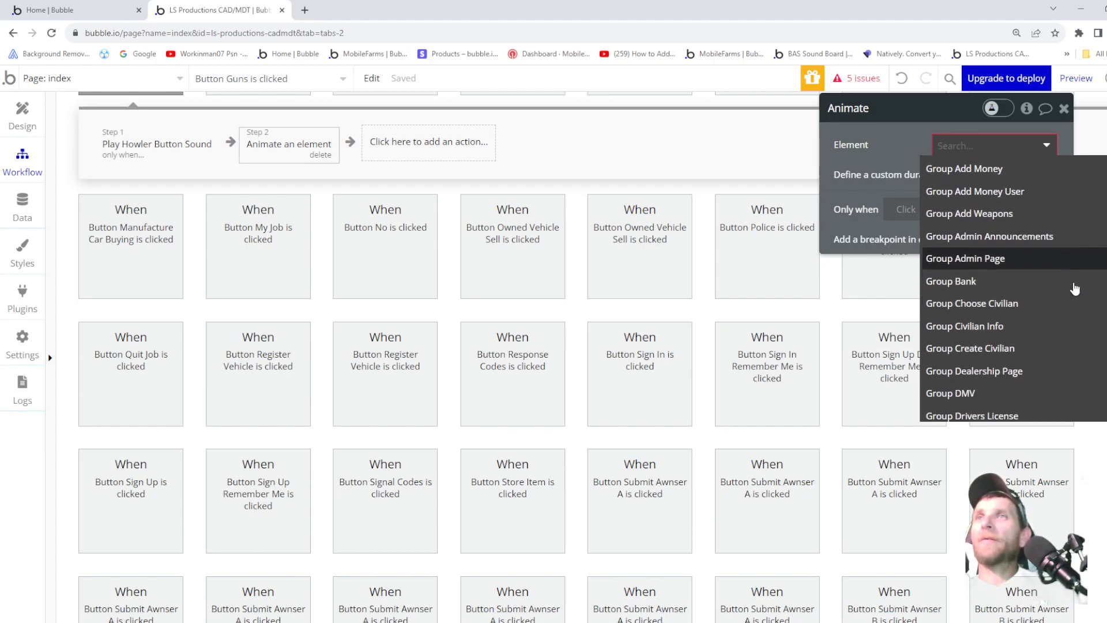
{"action": "scroll", "coordinate": [1076, 285], "scroll_direction": "down", "scroll_amount": 1}
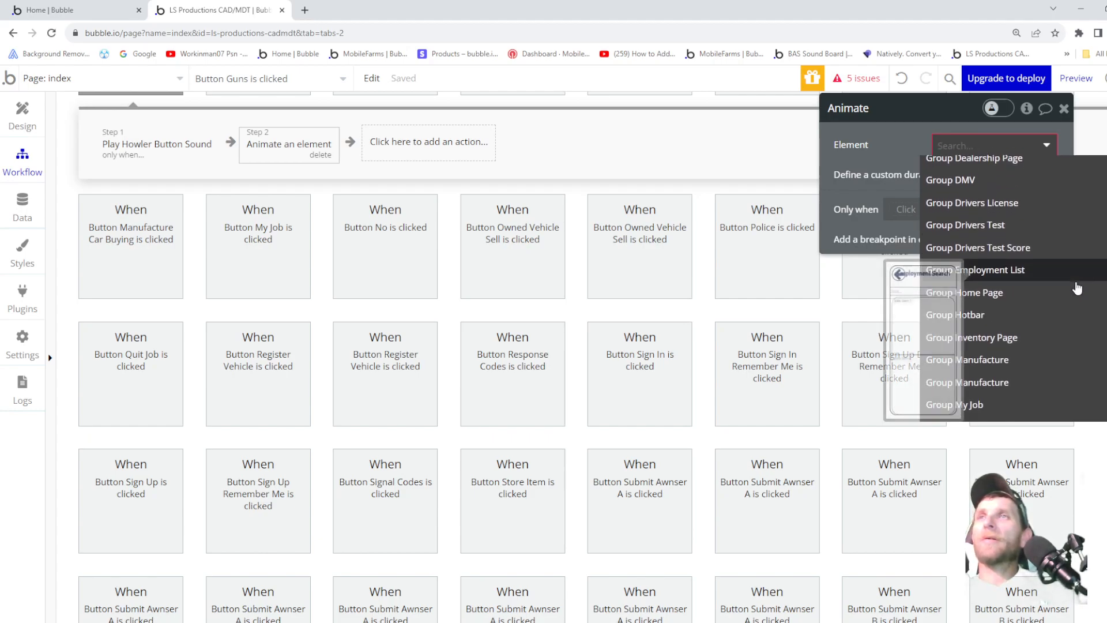
{"action": "scroll", "coordinate": [1074, 207], "scroll_direction": "down", "scroll_amount": 1}
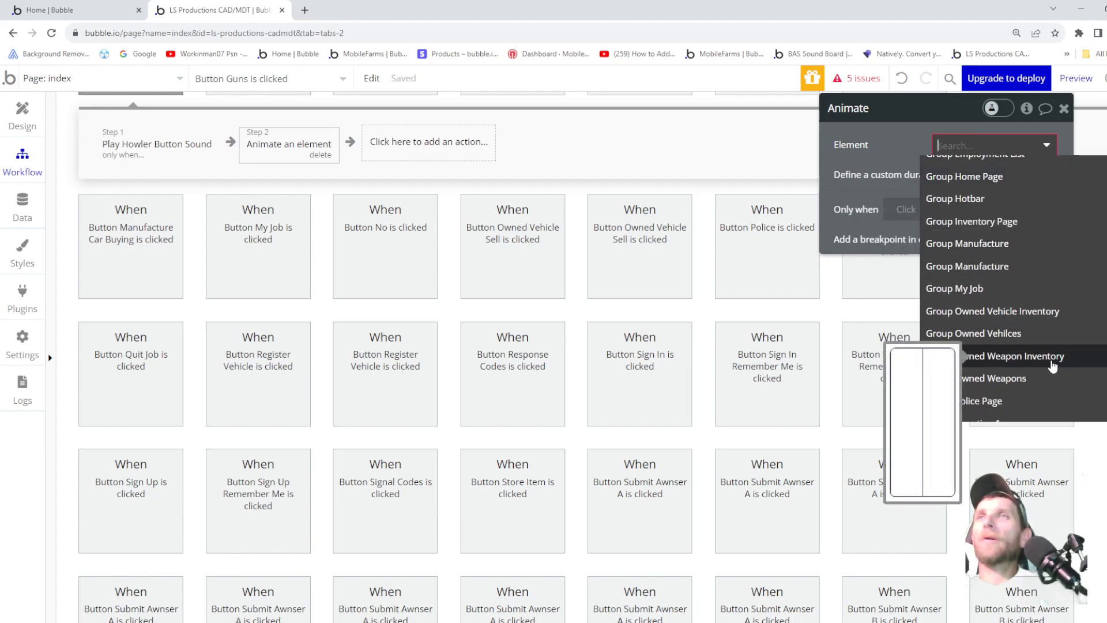
{"action": "left_click", "coordinate": [1051, 363]}
{"action": "left_click", "coordinate": [989, 177]}
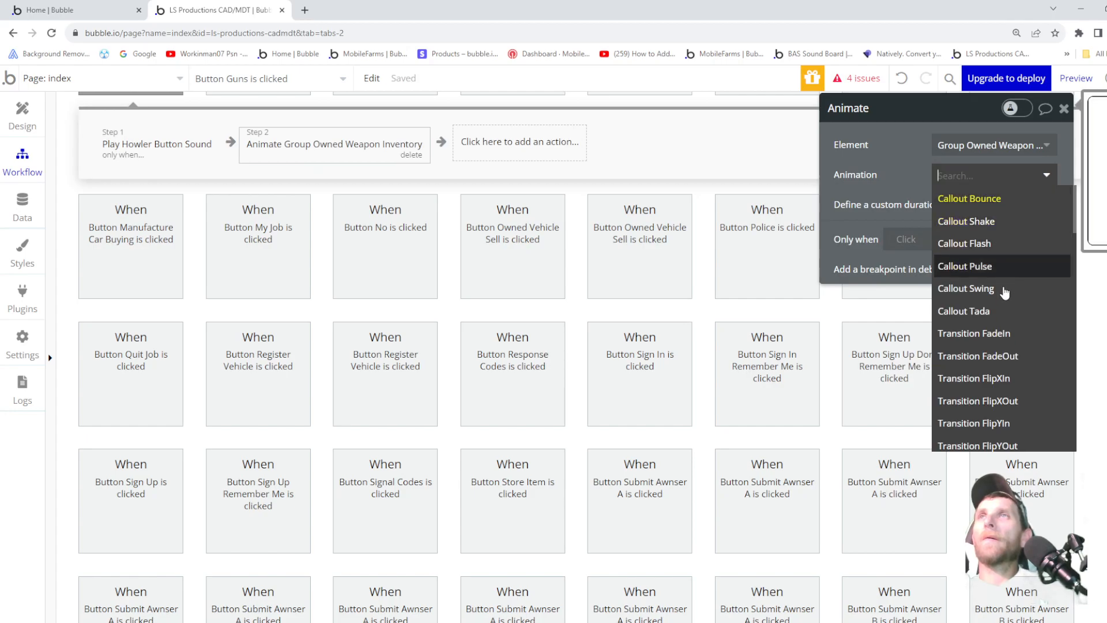
{"action": "left_click", "coordinate": [1009, 336]}
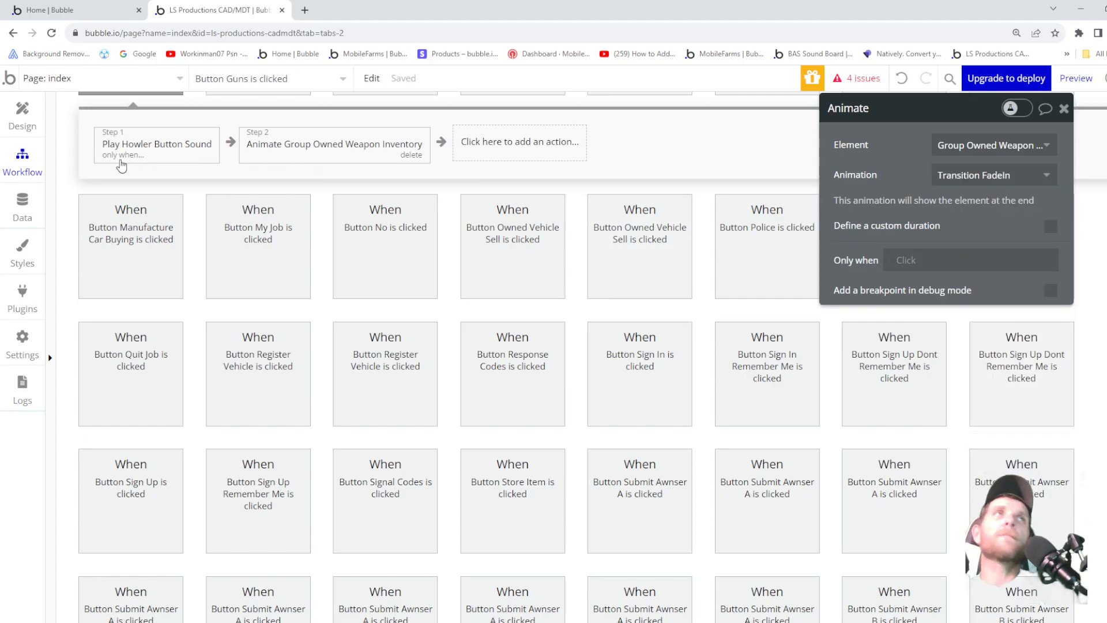
- Review the Play Howler Button Sound action's element choices and condition, and close its settings
{"action": "left_click", "coordinate": [134, 157]}
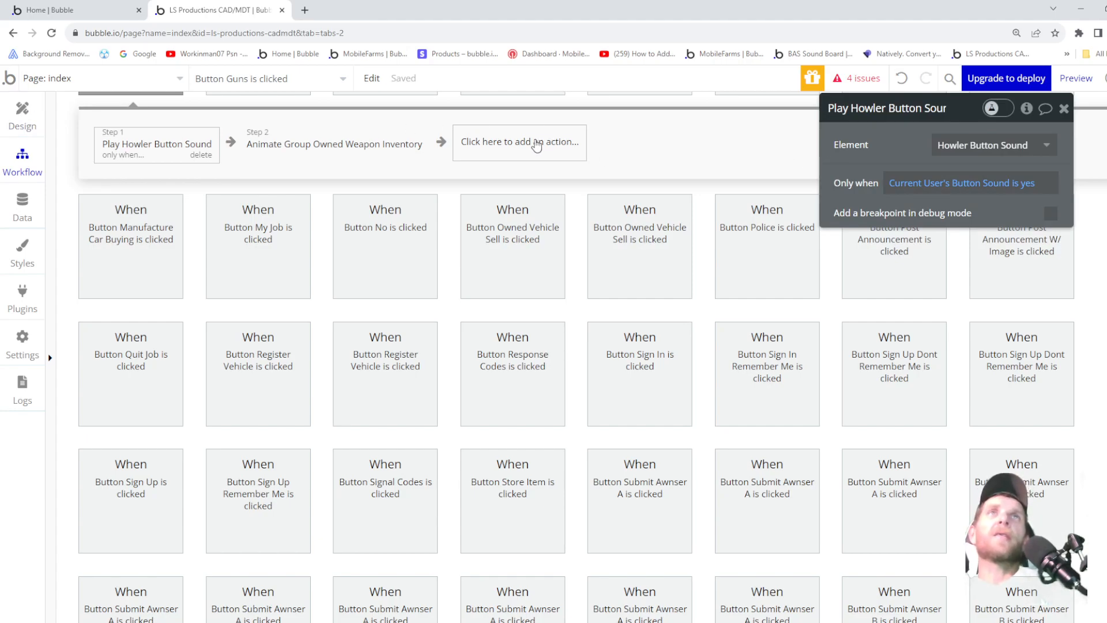
{"action": "left_click", "coordinate": [537, 144]}
{"action": "mouse_move", "coordinate": [525, 359]}
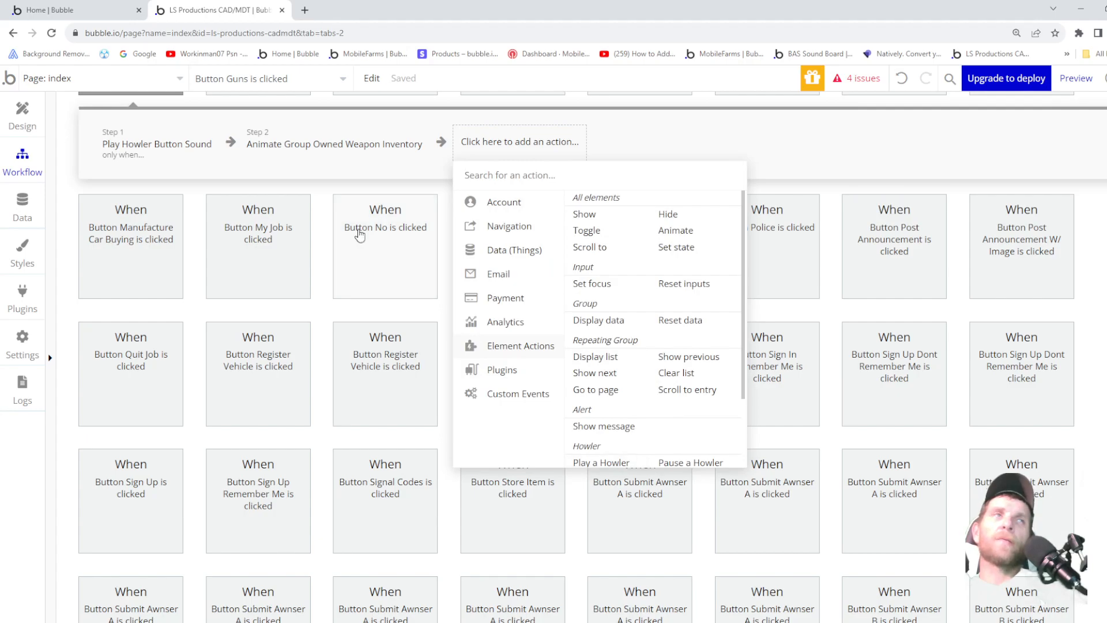
{"action": "left_click", "coordinate": [175, 146]}
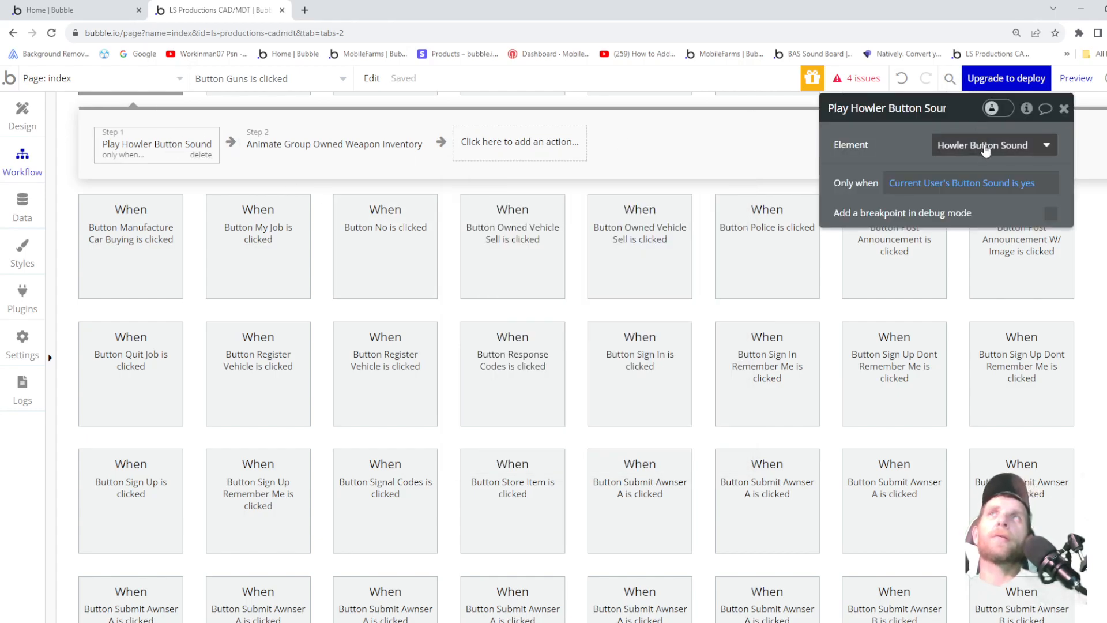
{"action": "left_click", "coordinate": [990, 149]}
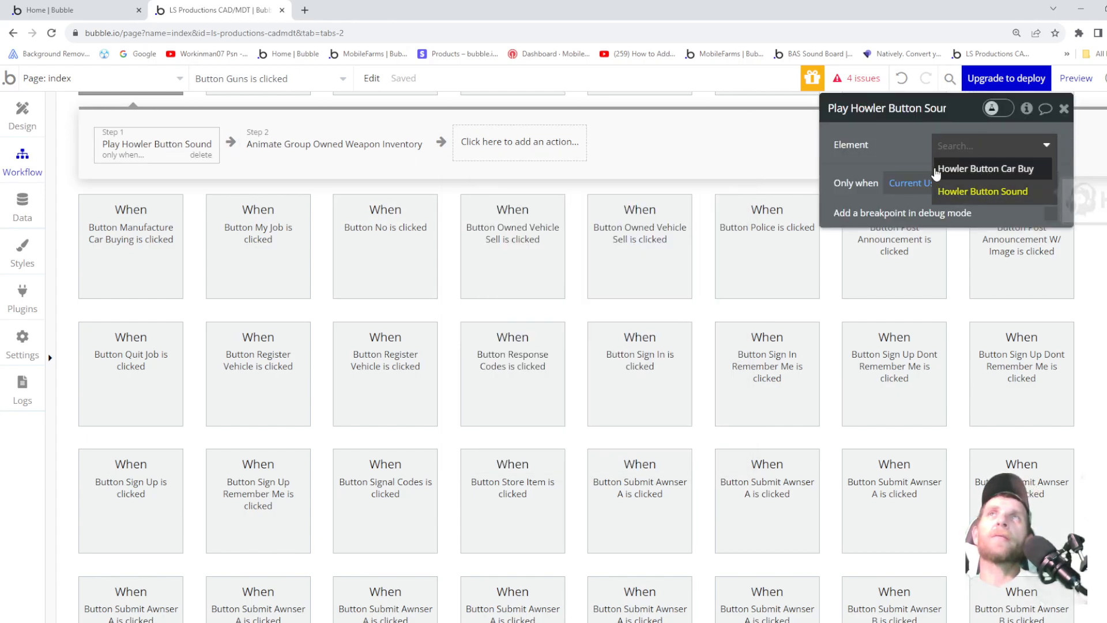
{"action": "left_click", "coordinate": [889, 156]}
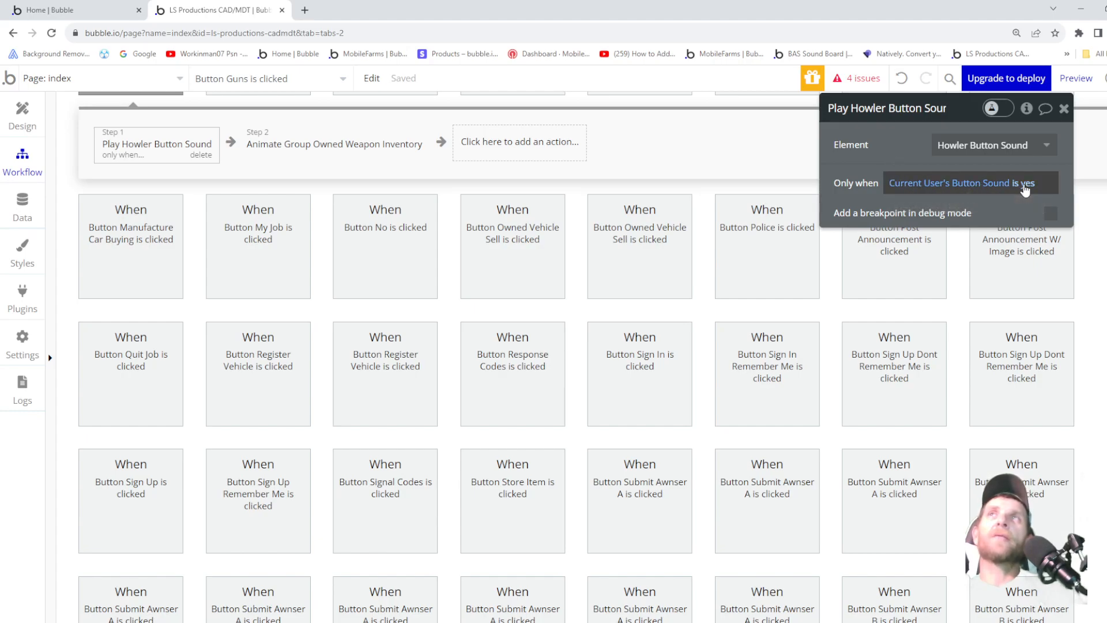
{"action": "left_click", "coordinate": [1065, 110]}
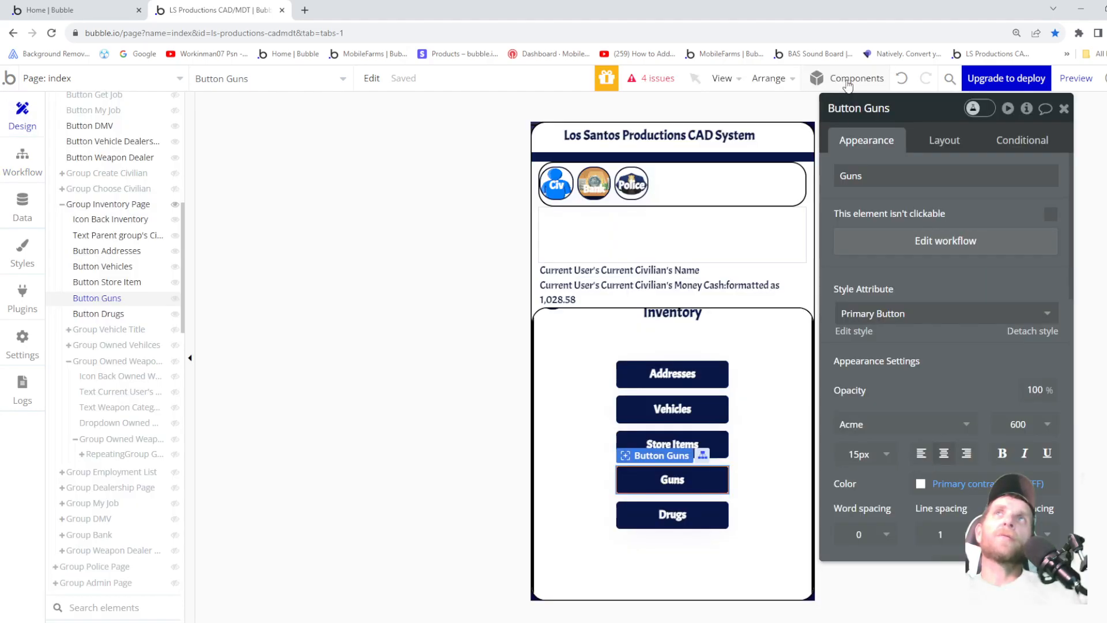
- Examine the open issues and the elements inside the Guns repeating group of Group Owned Weapons
{"action": "left_click", "coordinate": [656, 79]}
{"action": "mouse_move", "coordinate": [640, 343]}
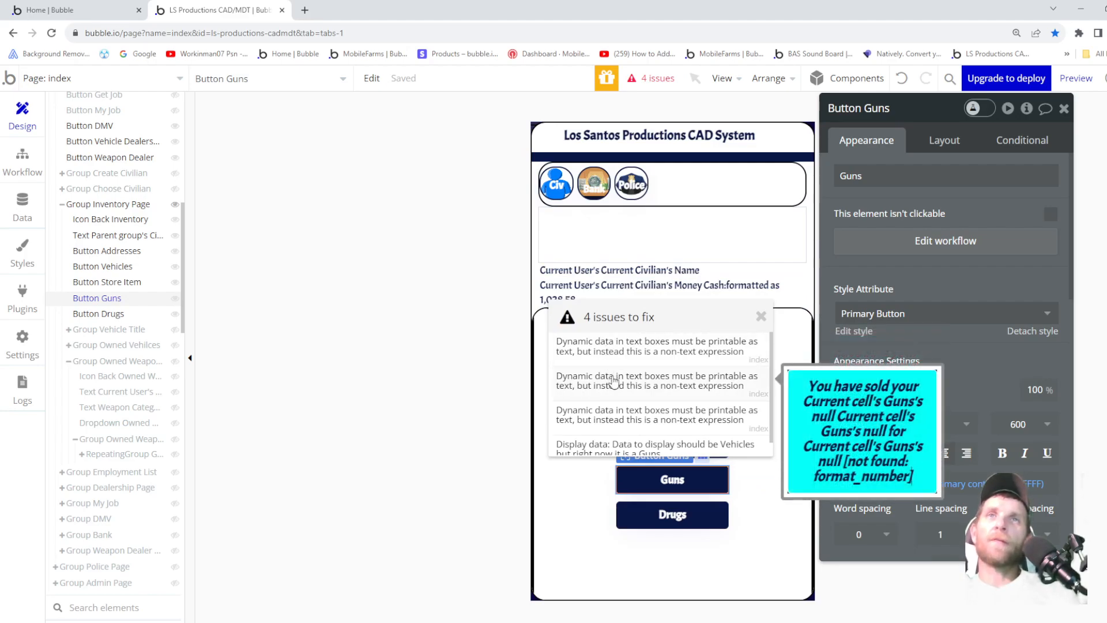
{"action": "mouse_move", "coordinate": [617, 444]}
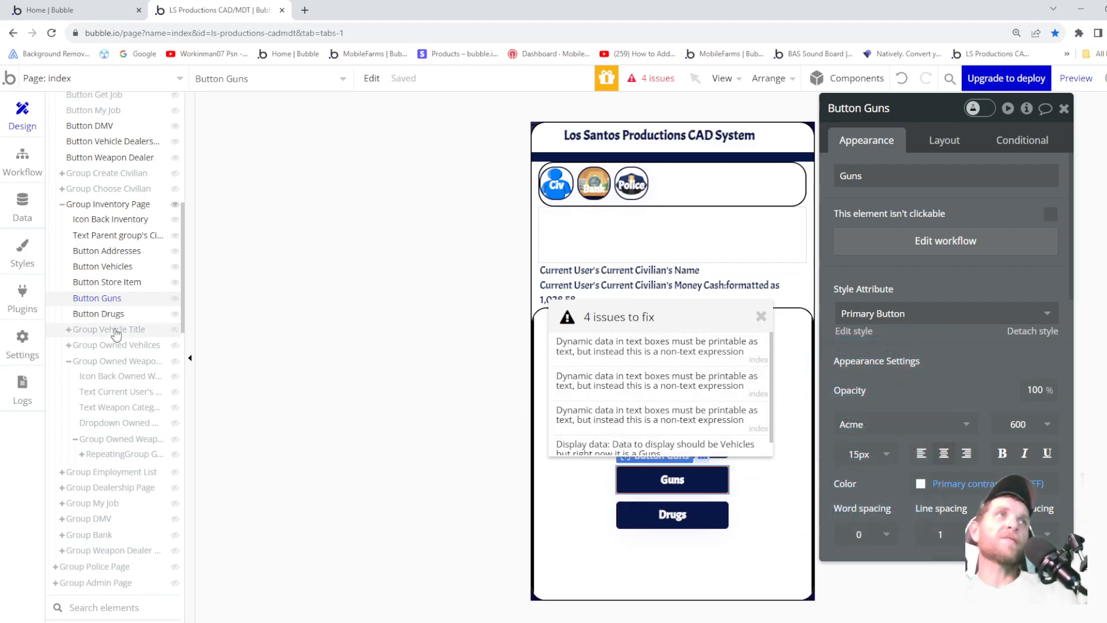
{"action": "left_click", "coordinate": [112, 362]}
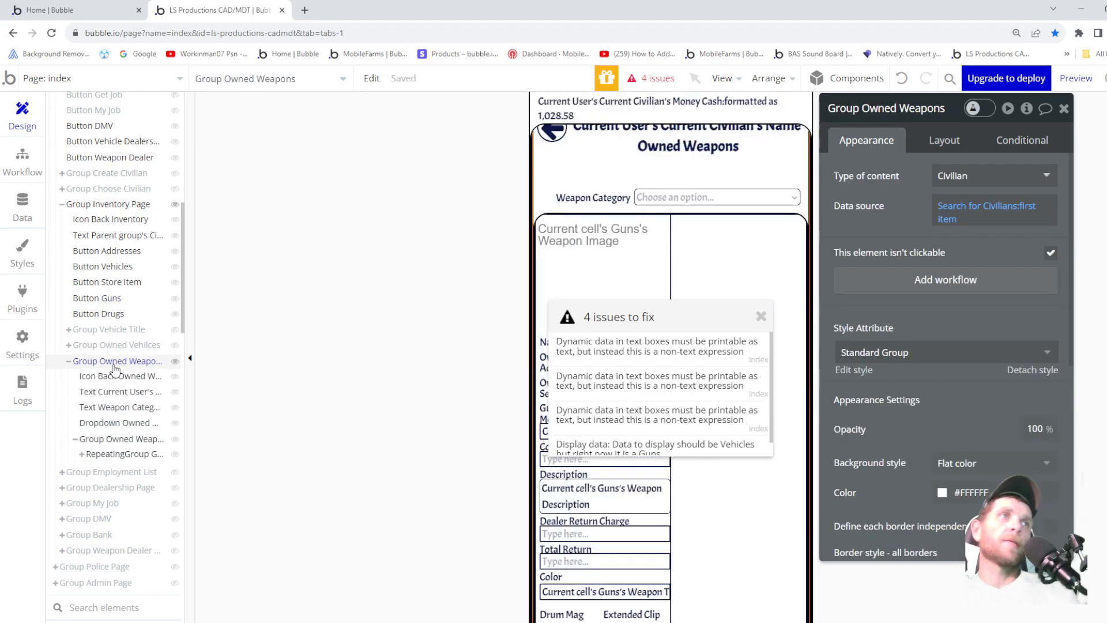
{"action": "left_click", "coordinate": [81, 455]}
{"action": "scroll", "coordinate": [121, 433], "scroll_direction": "down", "scroll_amount": 5}
{"action": "scroll", "coordinate": [123, 431], "scroll_direction": "down", "scroll_amount": 2}
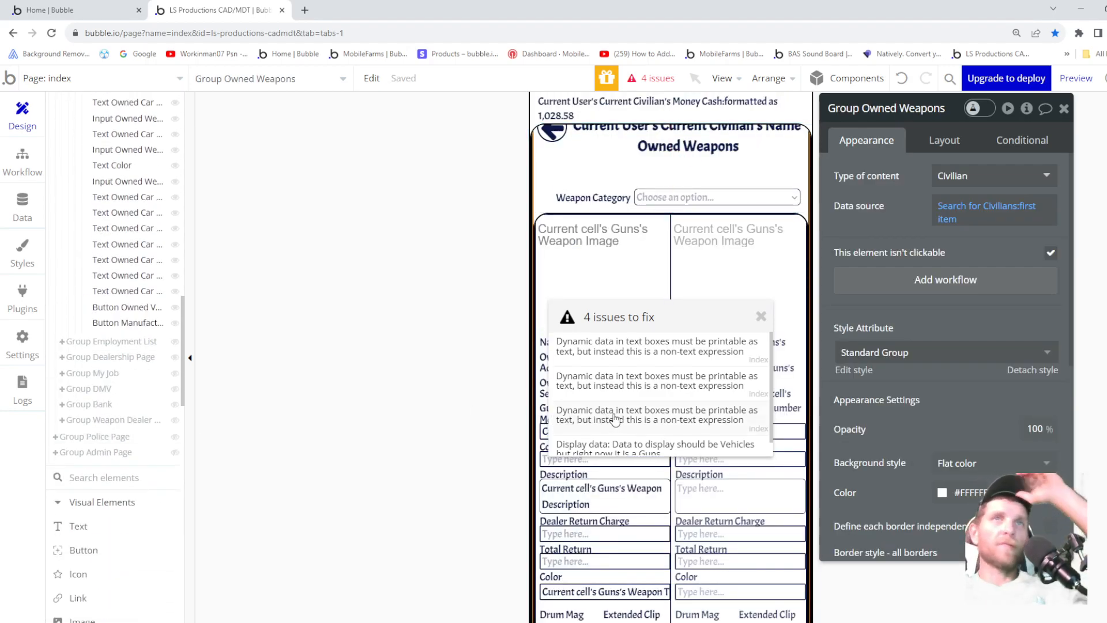
{"action": "left_click", "coordinate": [761, 318]}
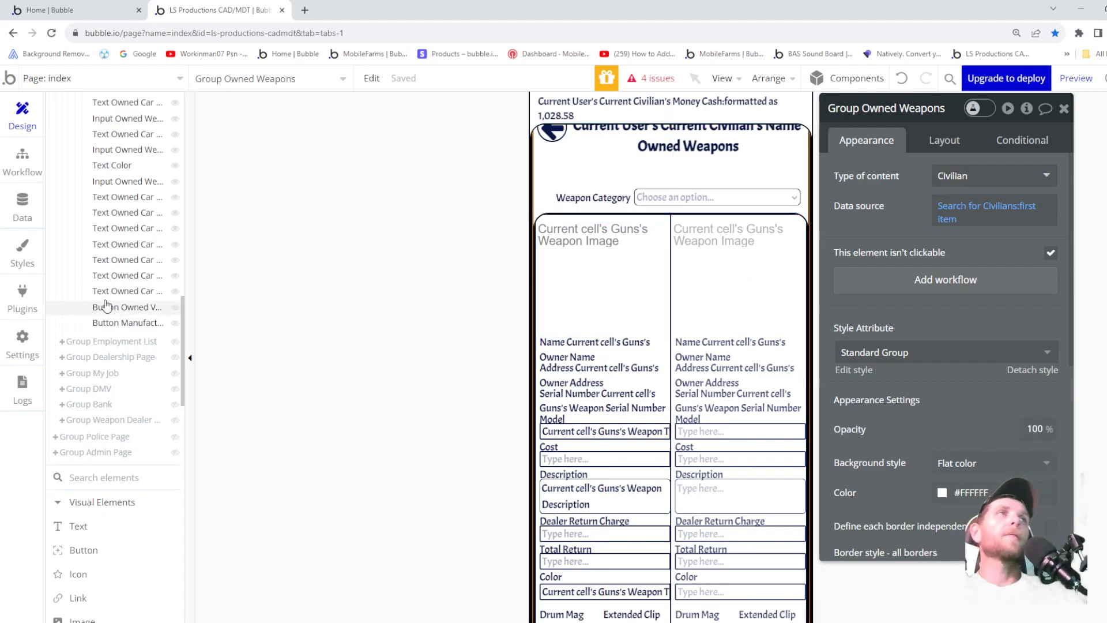
- Remove all the dynamic Guns expressions and the word "for" from Alert Sold Vehicle, leaving "You have sold your", and hide the alert
{"action": "scroll", "coordinate": [104, 306], "scroll_direction": "up", "scroll_amount": 2}
{"action": "scroll", "coordinate": [104, 292], "scroll_direction": "up", "scroll_amount": 3}
{"action": "left_click", "coordinate": [123, 230]}
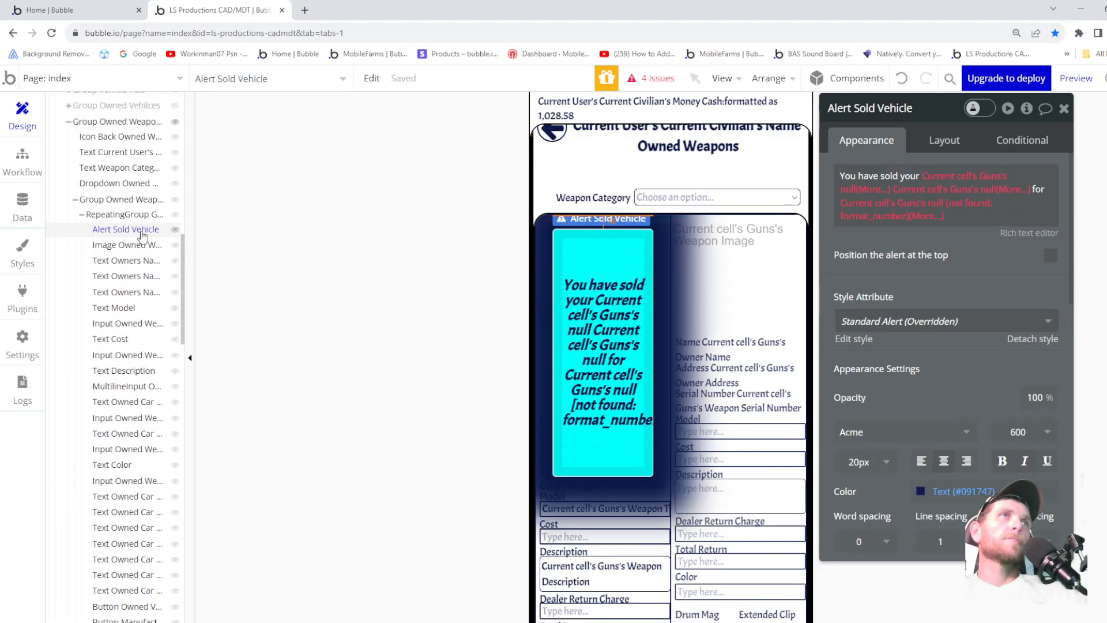
{"action": "left_click", "coordinate": [936, 218]}
{"action": "key", "text": "BackSpace"}
{"action": "key", "text": "BackSpace"}
{"action": "key", "text": "BackSpace"}
{"action": "key", "text": "BackSpace"}
{"action": "key", "text": "BackSpace"}
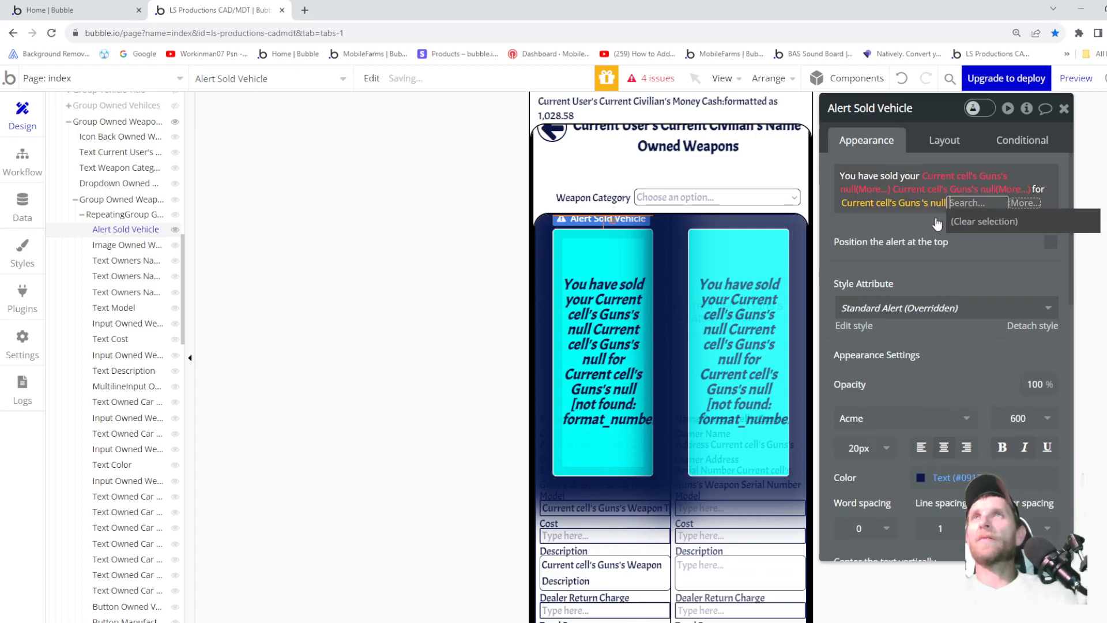
{"action": "key", "text": "BackSpace"}
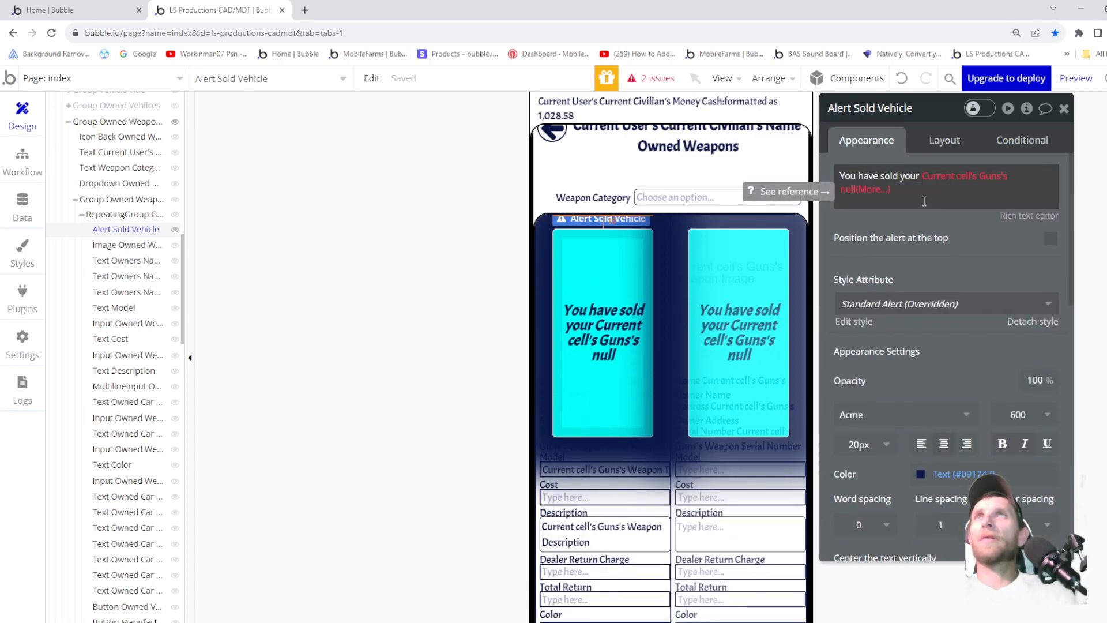
{"action": "left_click", "coordinate": [883, 192]}
{"action": "key", "text": "BackSpace"}
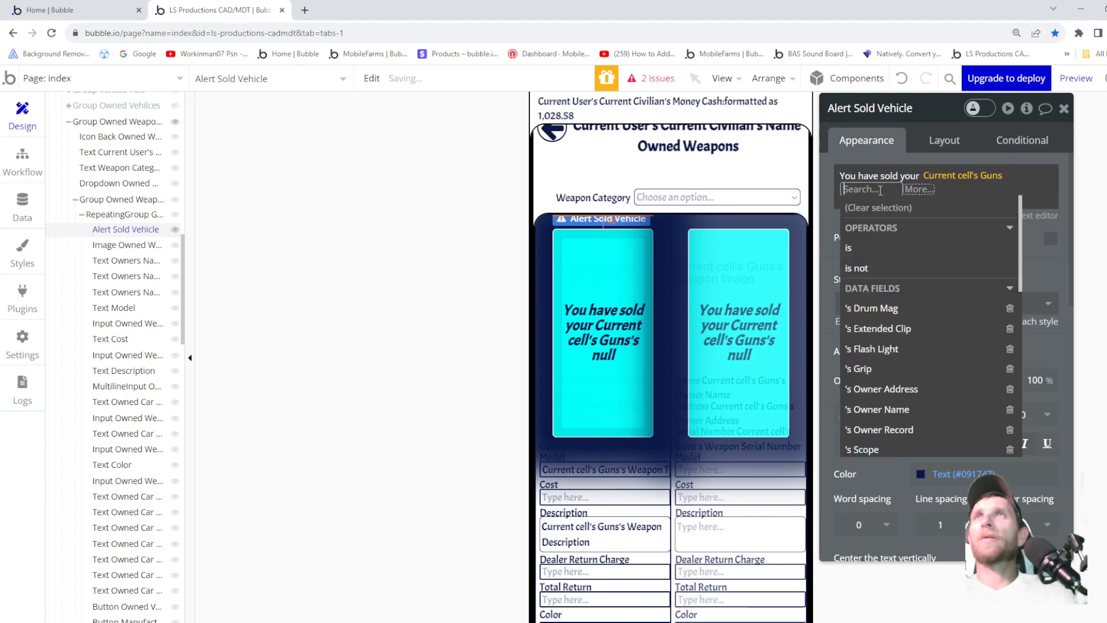
{"action": "key", "text": "BackSpace"}
{"action": "key", "text": "BackSpace"}
{"action": "key", "text": "BackSpace"}
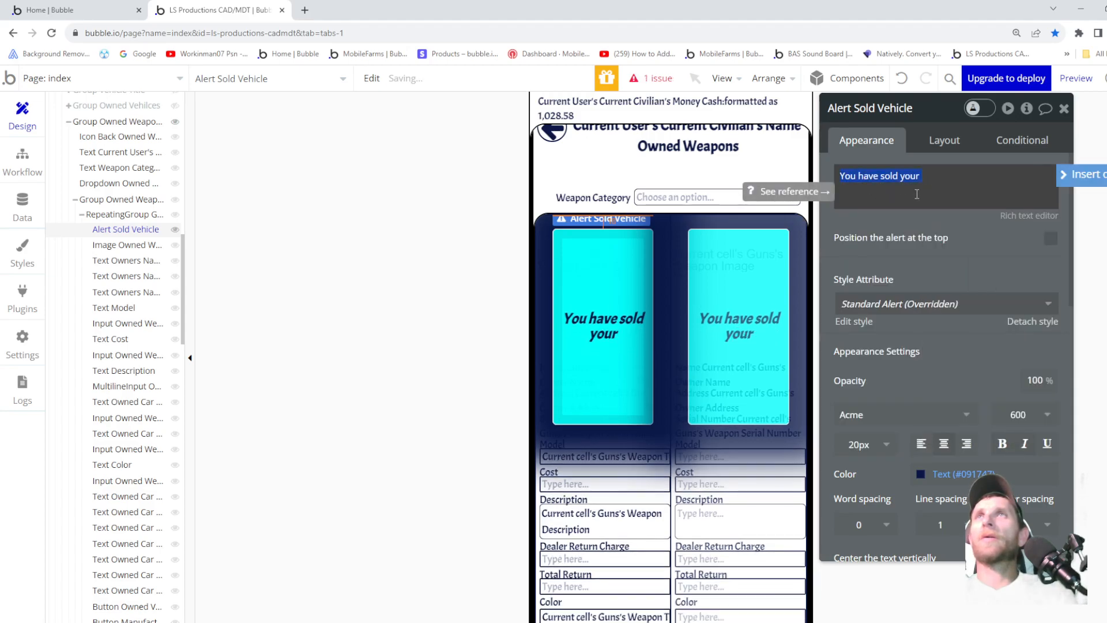
{"action": "left_click", "coordinate": [175, 229]}
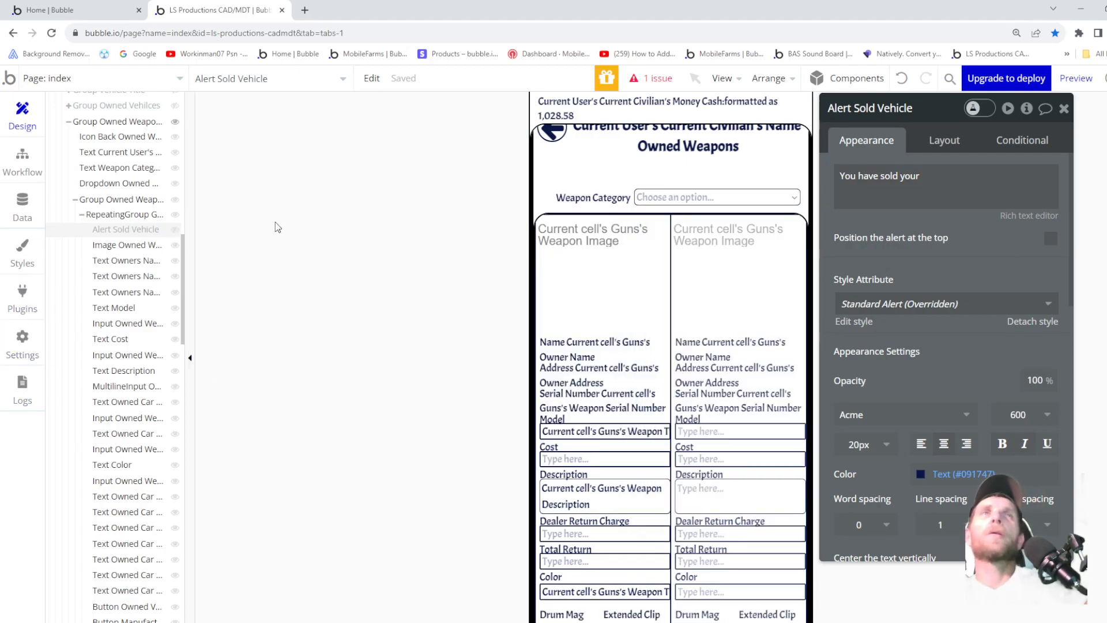
- Draw a new tall, narrow group inside the first cell of RepeatingGroup Guns, above the weapon image
{"action": "scroll", "coordinate": [354, 284], "scroll_direction": "down", "scroll_amount": 3}
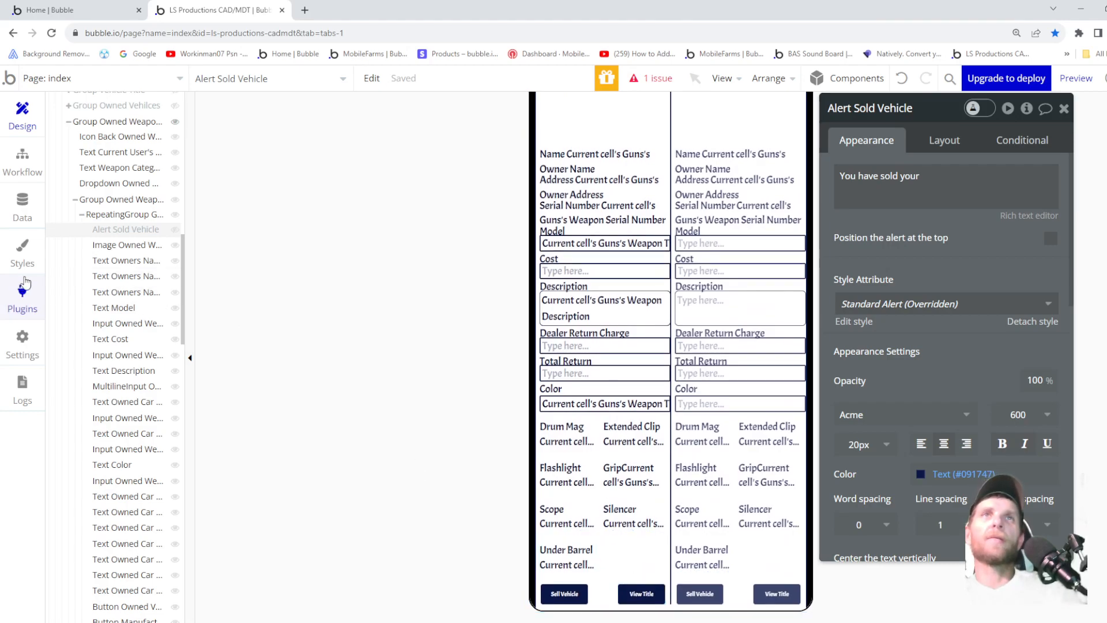
{"action": "scroll", "coordinate": [92, 358], "scroll_direction": "down", "scroll_amount": 10}
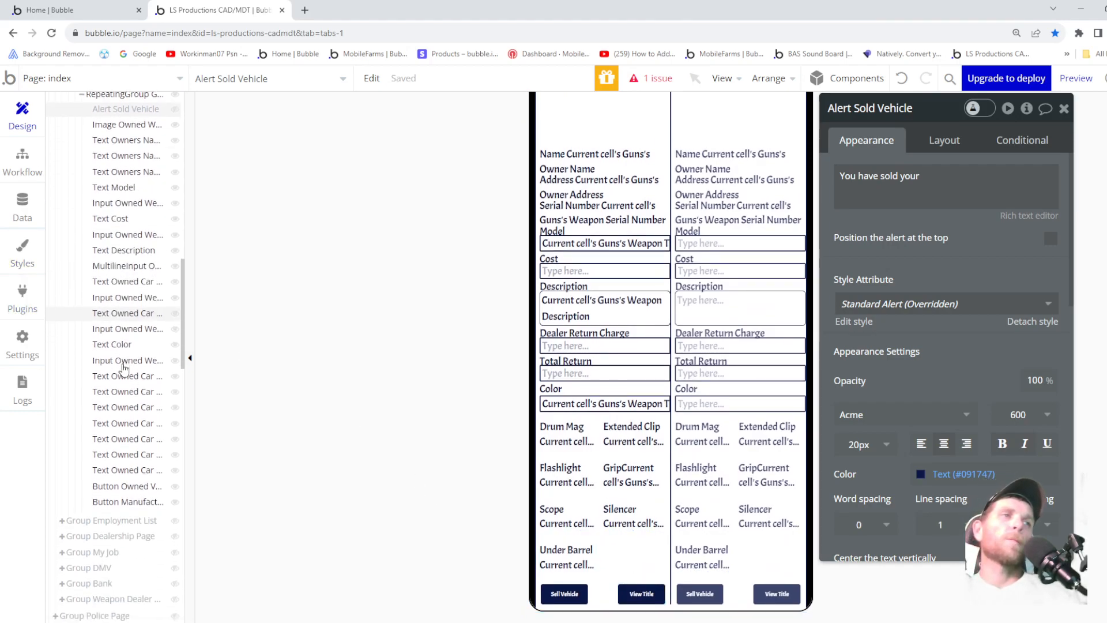
{"action": "scroll", "coordinate": [102, 419], "scroll_direction": "down", "scroll_amount": 7}
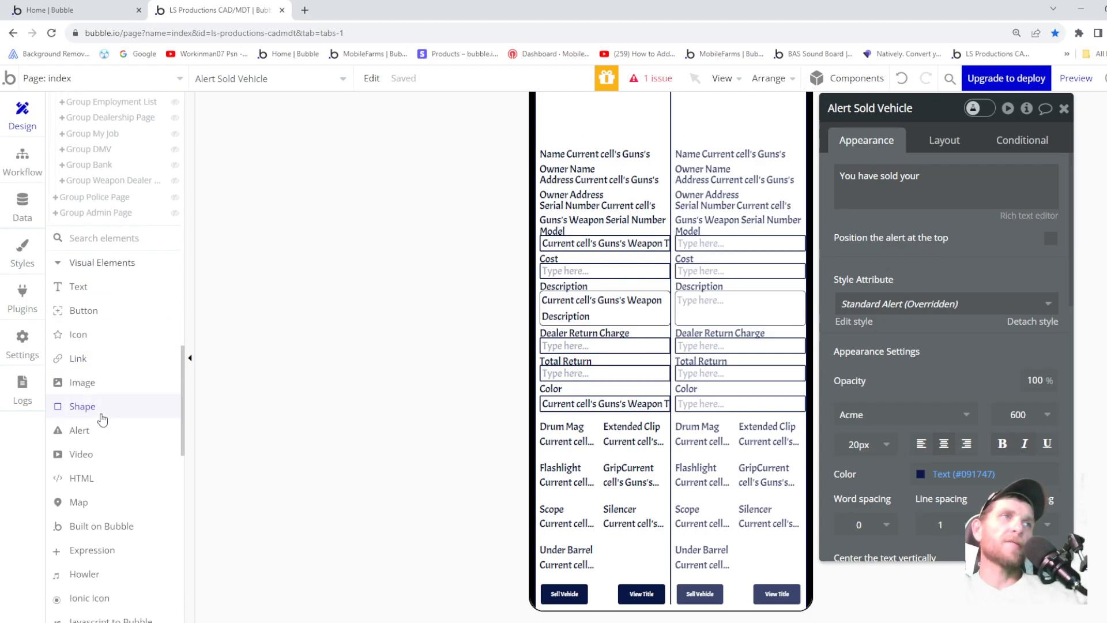
{"action": "left_click", "coordinate": [93, 441]}
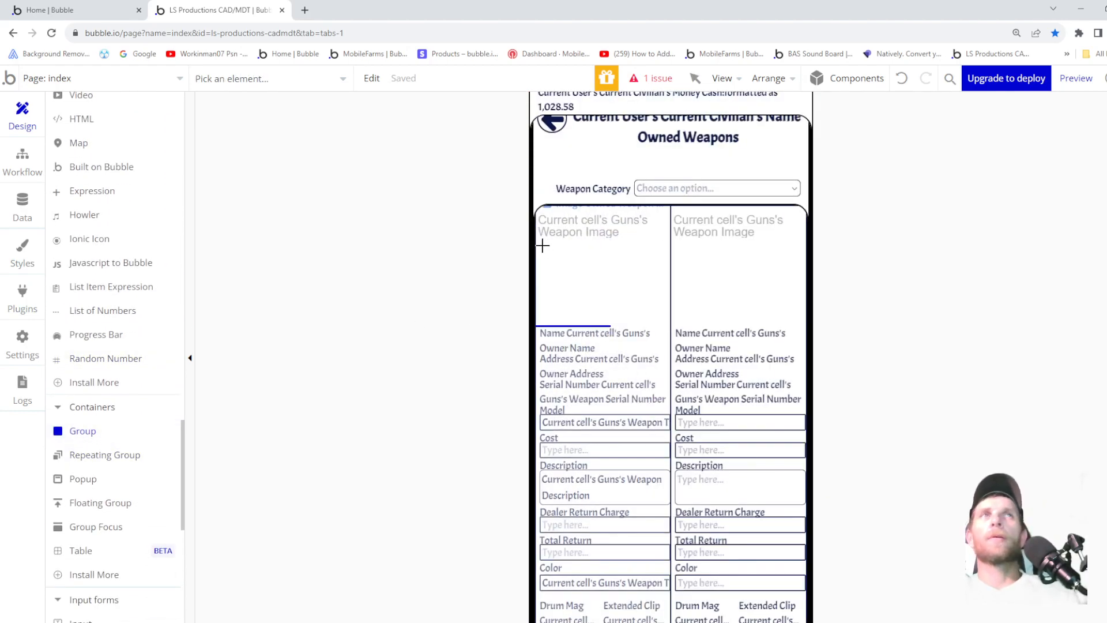
{"action": "scroll", "coordinate": [107, 211], "scroll_direction": "up", "scroll_amount": 10}
{"action": "scroll", "coordinate": [108, 212], "scroll_direction": "up", "scroll_amount": 5}
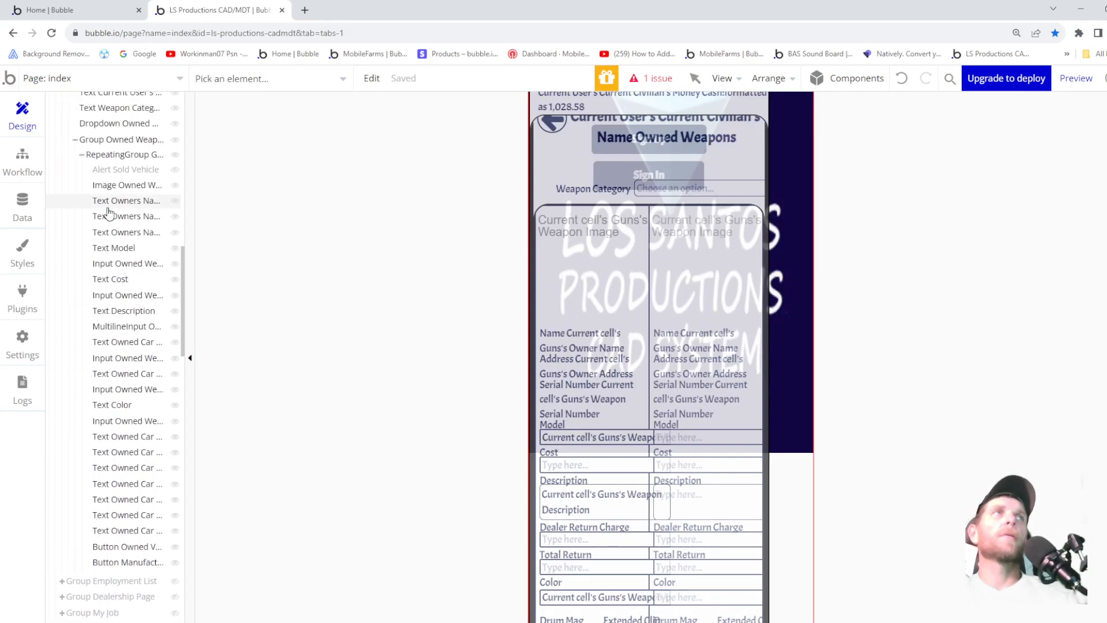
{"action": "left_click", "coordinate": [105, 281]}
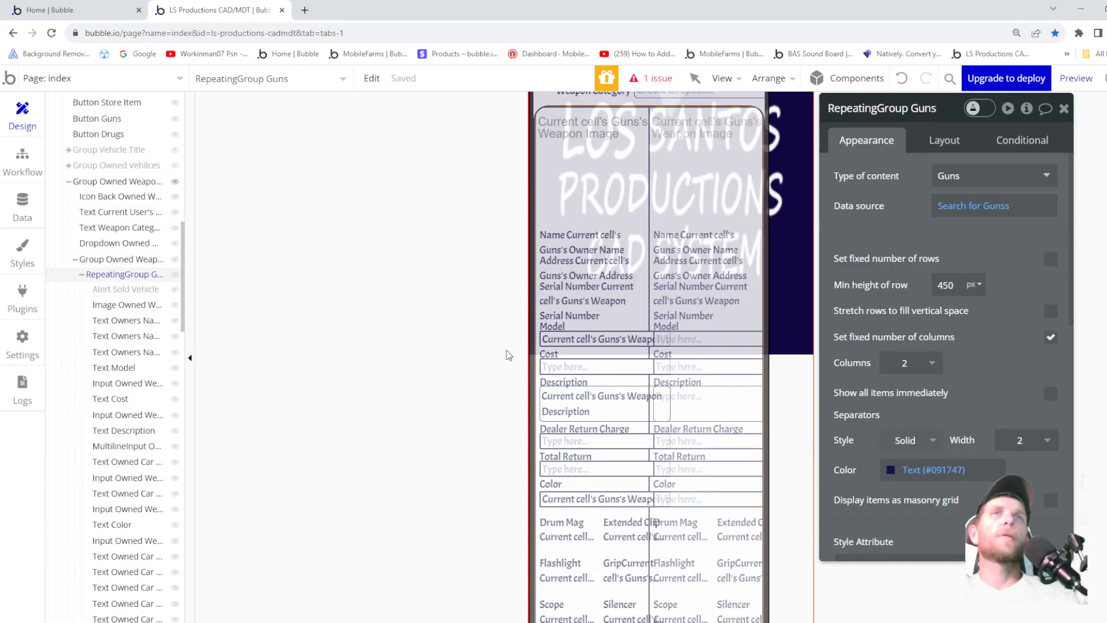
{"action": "mouse_move", "coordinate": [543, 136]}
{"action": "left_mouse_down"}
{"action": "mouse_move", "coordinate": [601, 227]}
{"action": "mouse_move", "coordinate": [639, 400]}
{"action": "mouse_move", "coordinate": [661, 587]}
{"action": "left_mouse_up"}
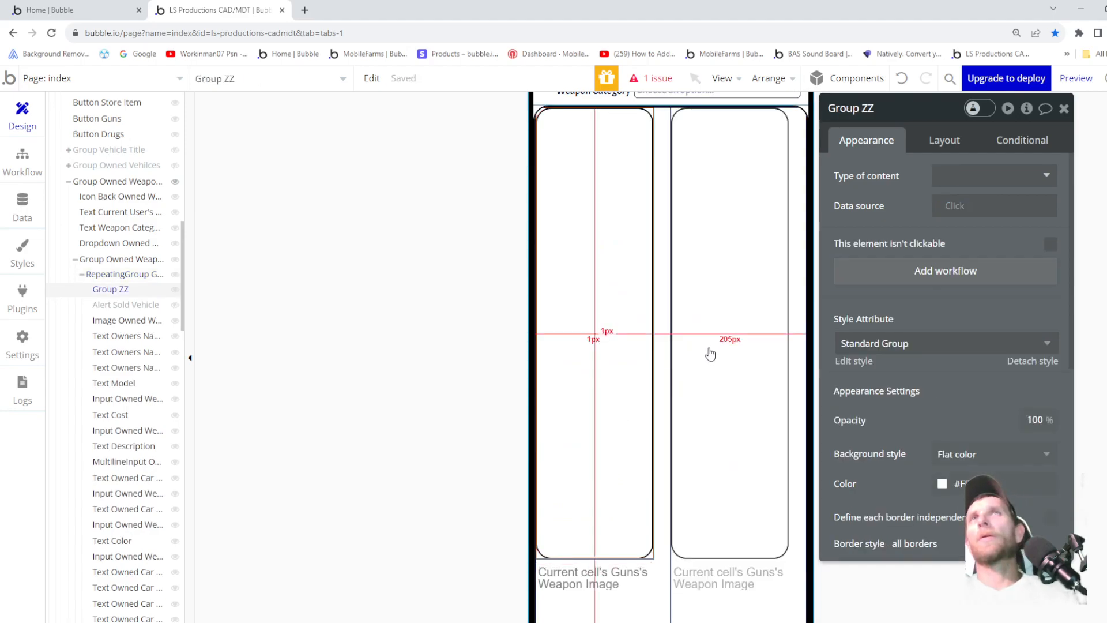
- Rename the new group in the first Guns cell as Group Customize Weapon
{"action": "left_click", "coordinate": [903, 111]}
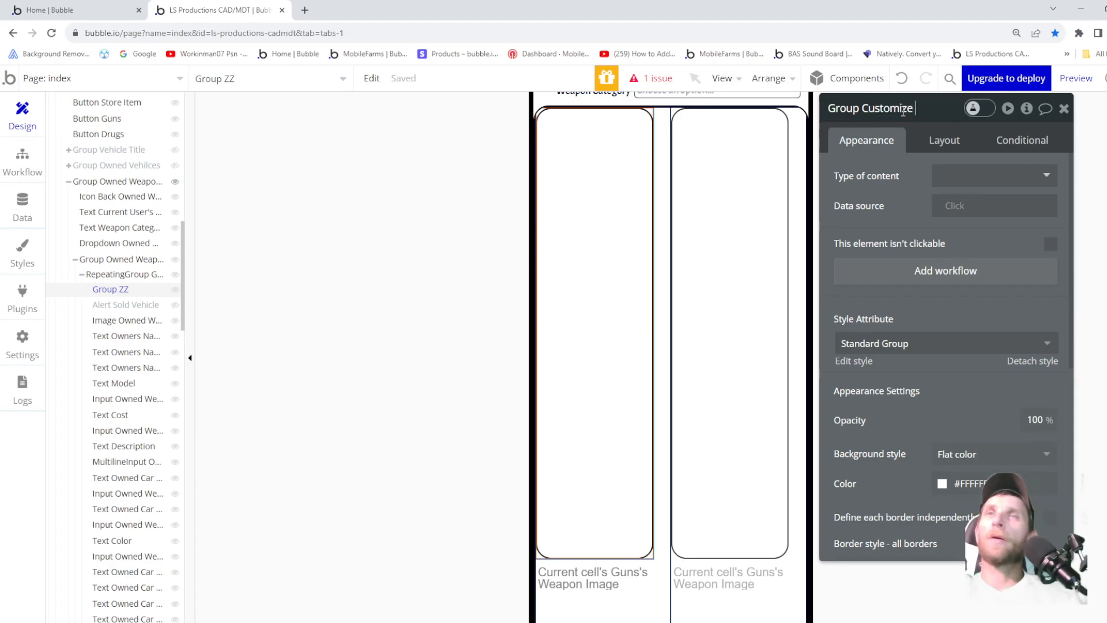
{"action": "type", "text": "Customize Weapon"}
{"action": "key", "text": "Return"}
- Set Group Customize Weapon's type of content to Guns and its data source to Current cell's Guns
{"action": "left_click", "coordinate": [962, 174]}
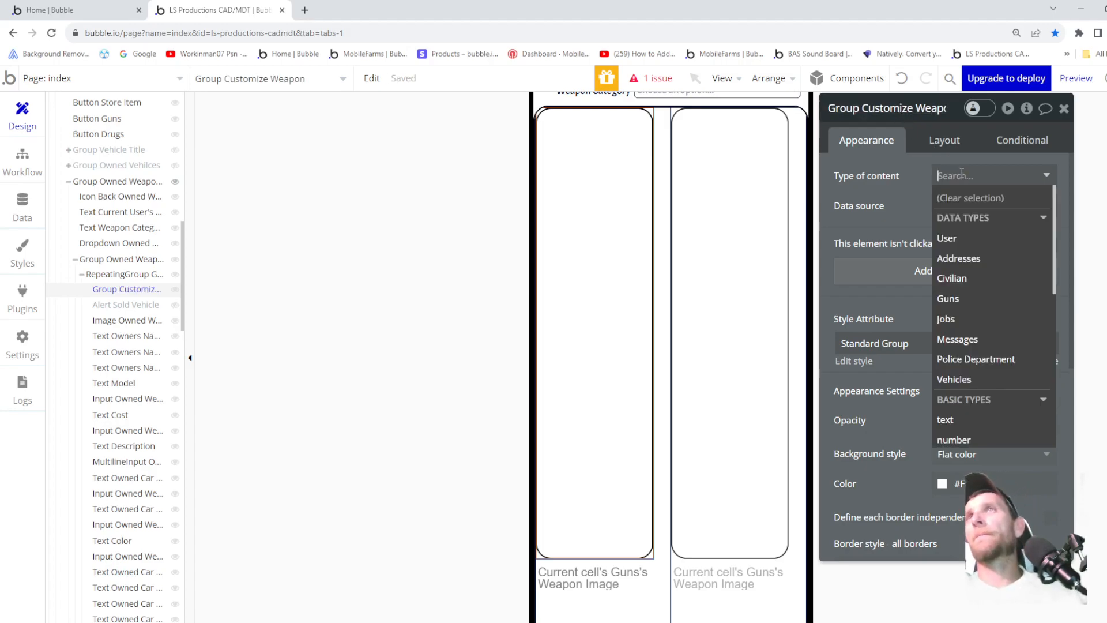
{"action": "left_click", "coordinate": [970, 297]}
{"action": "left_click", "coordinate": [956, 205]}
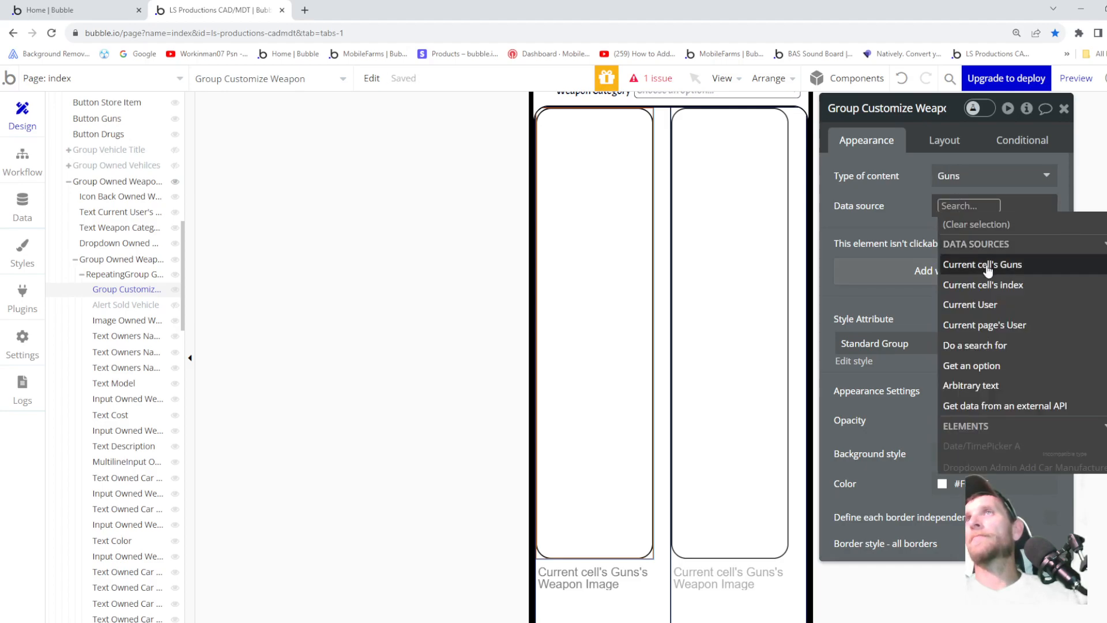
{"action": "left_click", "coordinate": [988, 267]}
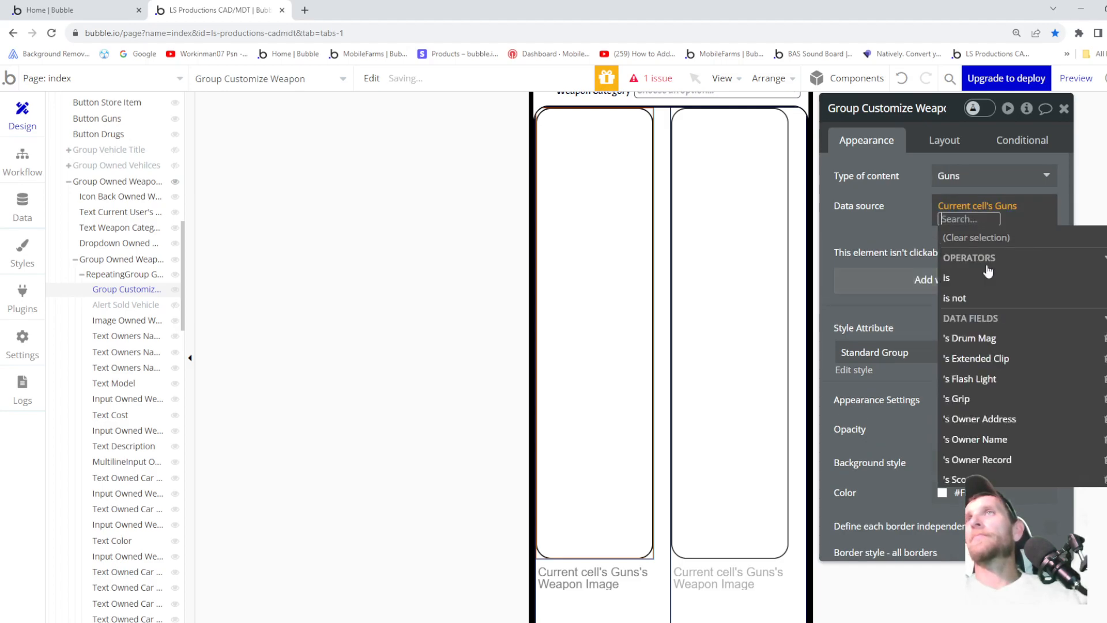
{"action": "left_click", "coordinate": [917, 225]}
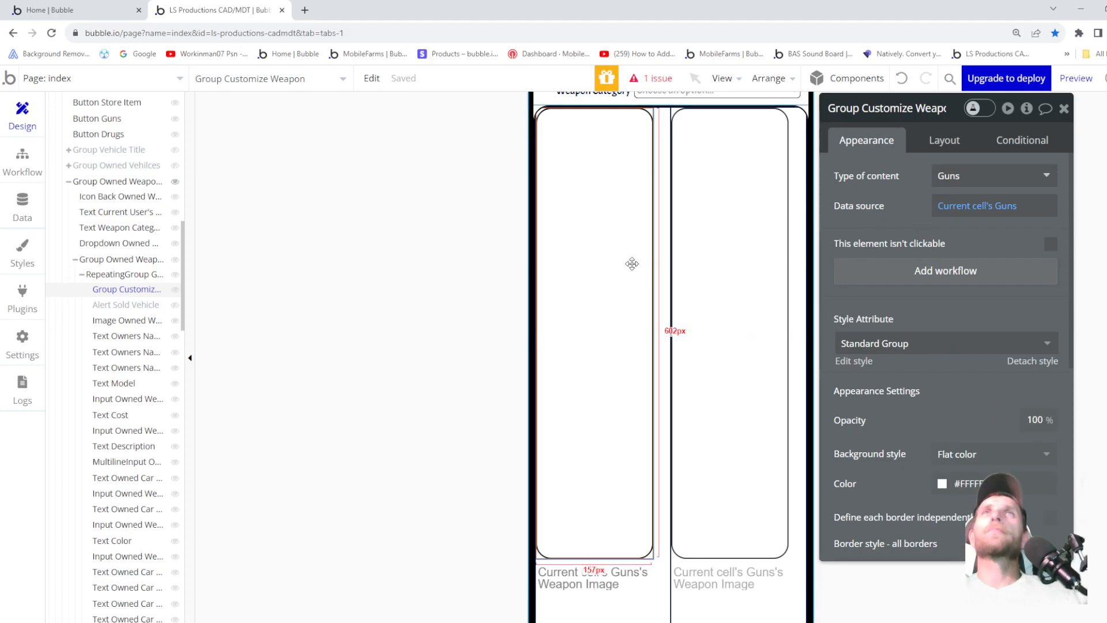
- Give Group Customize Weapon a Column container layout and center it horizontally in its parent
{"action": "left_click", "coordinate": [943, 142]}
{"action": "left_click", "coordinate": [944, 183]}
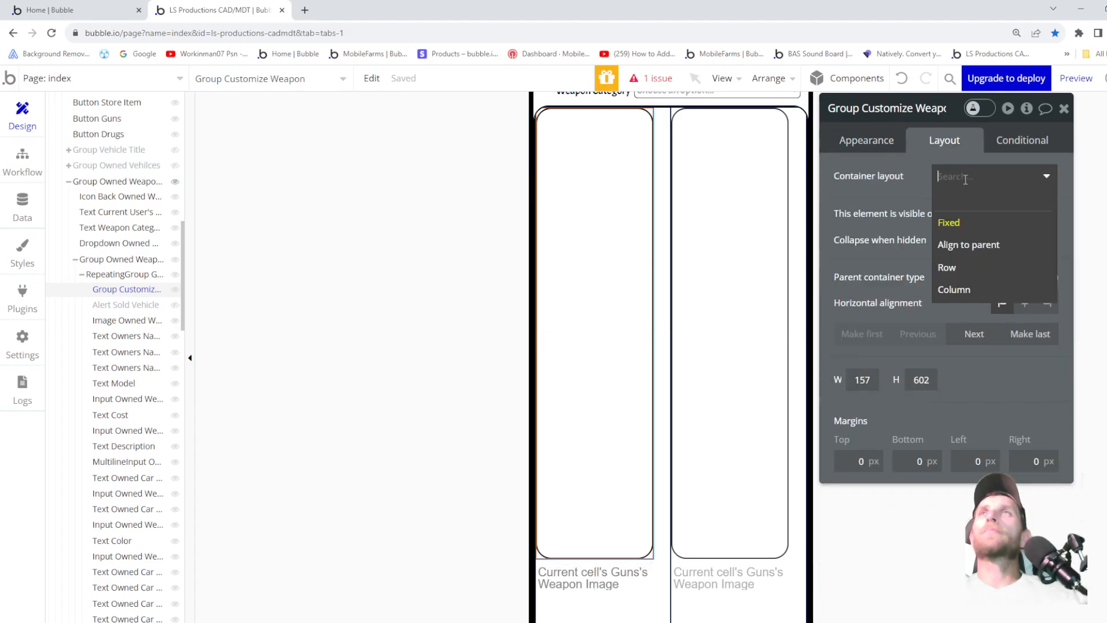
{"action": "left_click", "coordinate": [963, 289]}
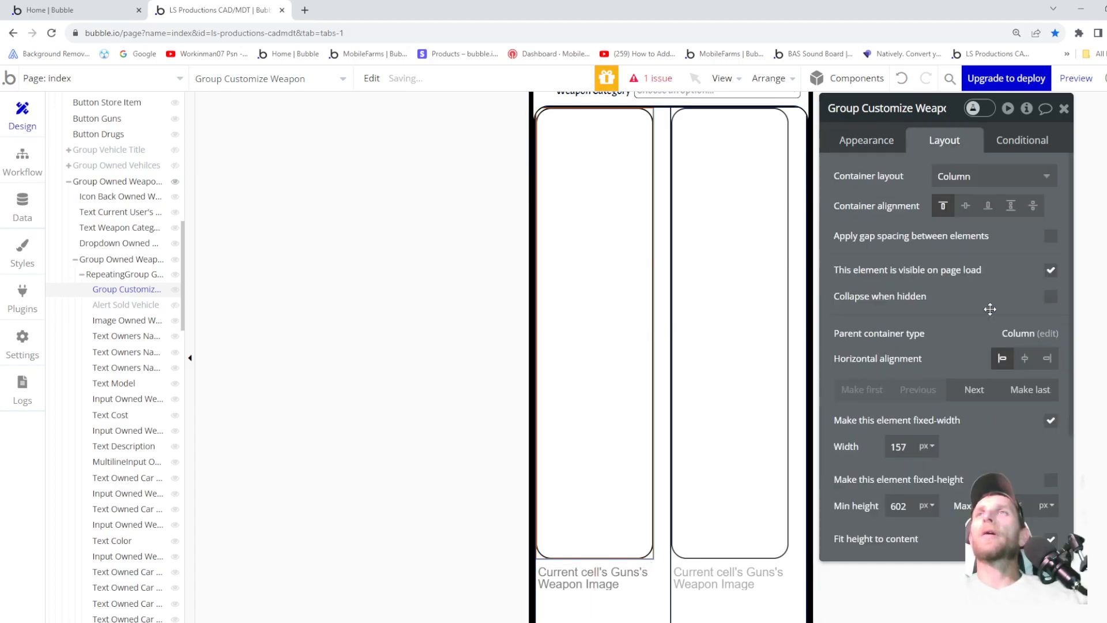
{"action": "left_click", "coordinate": [1025, 359]}
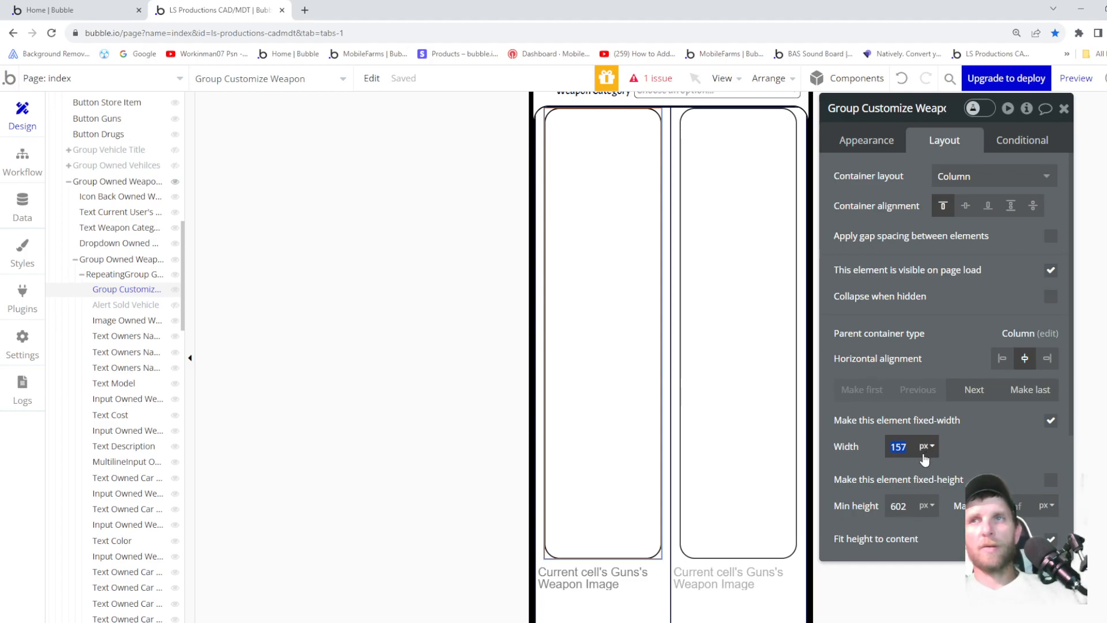
- Widen Group Customize Weapon to 175 px with its fixed-width setting
{"action": "key", "text": "Up"}
{"action": "key", "text": "Up"}
{"action": "key", "text": "Up"}
{"action": "key", "text": "Up"}
{"action": "key", "text": "Up"}
{"action": "key", "text": "Up"}
{"action": "key", "text": "Up"}
{"action": "key", "text": "Up"}
{"action": "key", "text": "Up"}
{"action": "key", "text": "Up"}
{"action": "key", "text": "Up"}
{"action": "key", "text": "Up"}
{"action": "key", "text": "Up"}
{"action": "key", "text": "Up"}
{"action": "key", "text": "Up"}
{"action": "key", "text": "Up"}
{"action": "key", "text": "Up"}
{"action": "key", "text": "Up"}
{"action": "key", "text": "Up"}
{"action": "key", "text": "Up"}
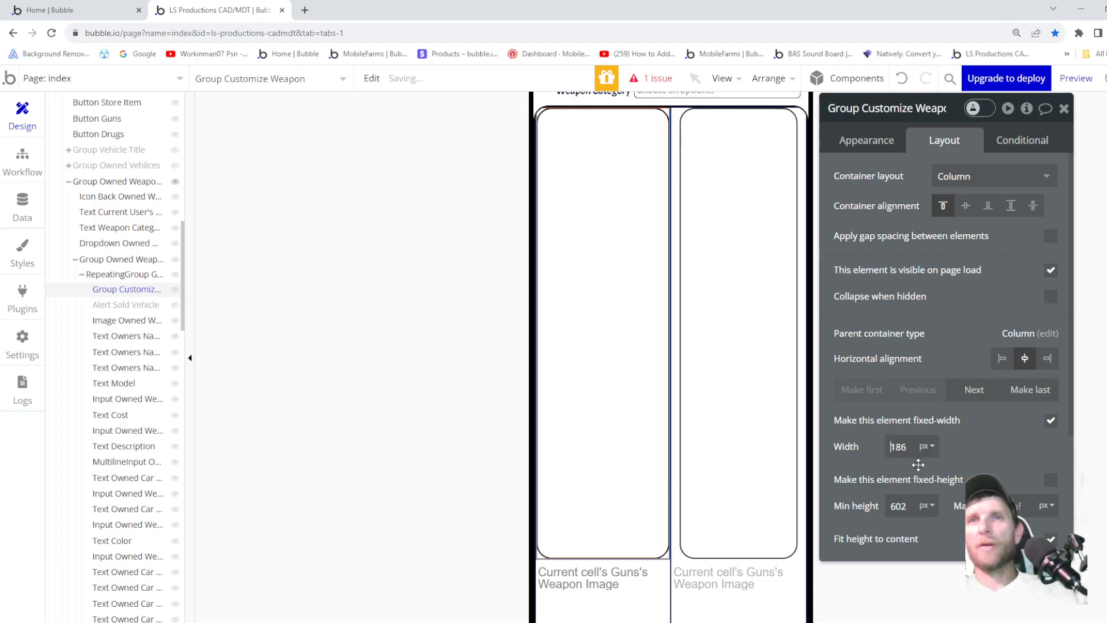
{"action": "key", "text": "Down"}
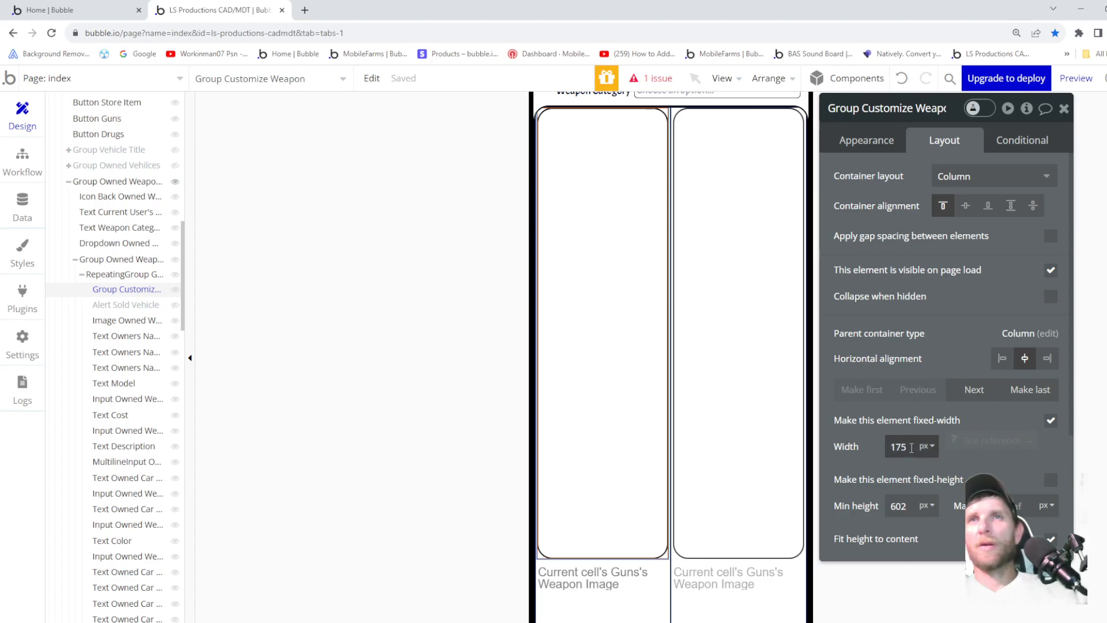
- Set Group Customize Weapon's fixed width to 100 %
{"action": "left_click_drag", "start_coordinate": [912, 448], "coordinate": [877, 444]}
{"action": "type", "text": "100"}
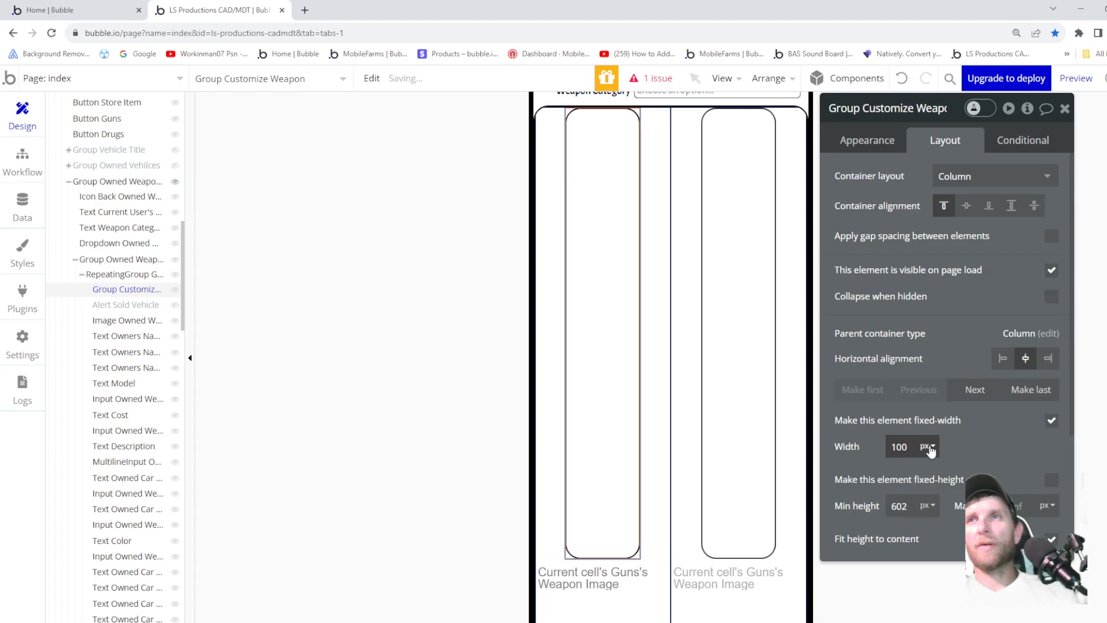
{"action": "left_click", "coordinate": [929, 447]}
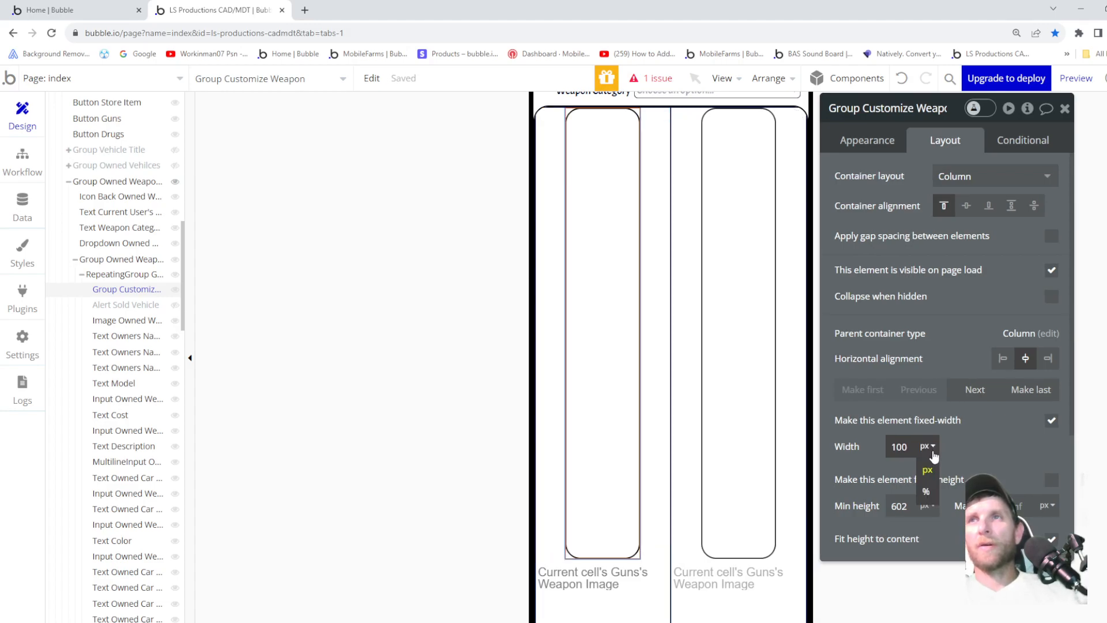
{"action": "left_click", "coordinate": [926, 484]}
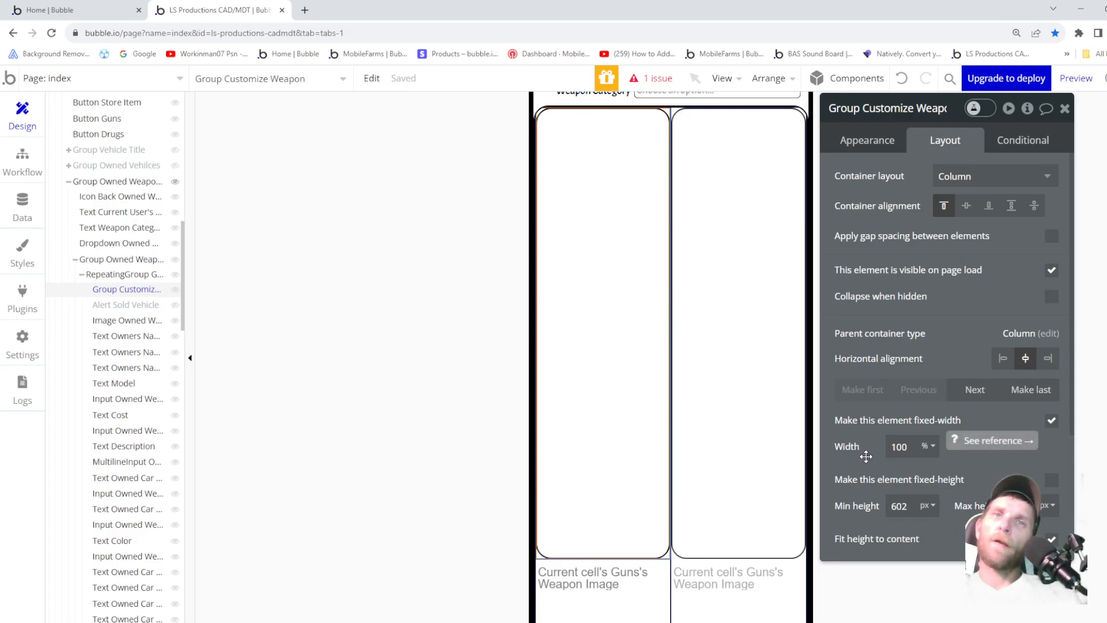
- Move Group Customize Weapon to the end of RepeatingGroup Guns, after Button Manufacture Car Buying
{"action": "scroll", "coordinate": [622, 303], "scroll_direction": "up", "scroll_amount": 1}
{"action": "scroll", "coordinate": [621, 304], "scroll_direction": "up", "scroll_amount": 1}
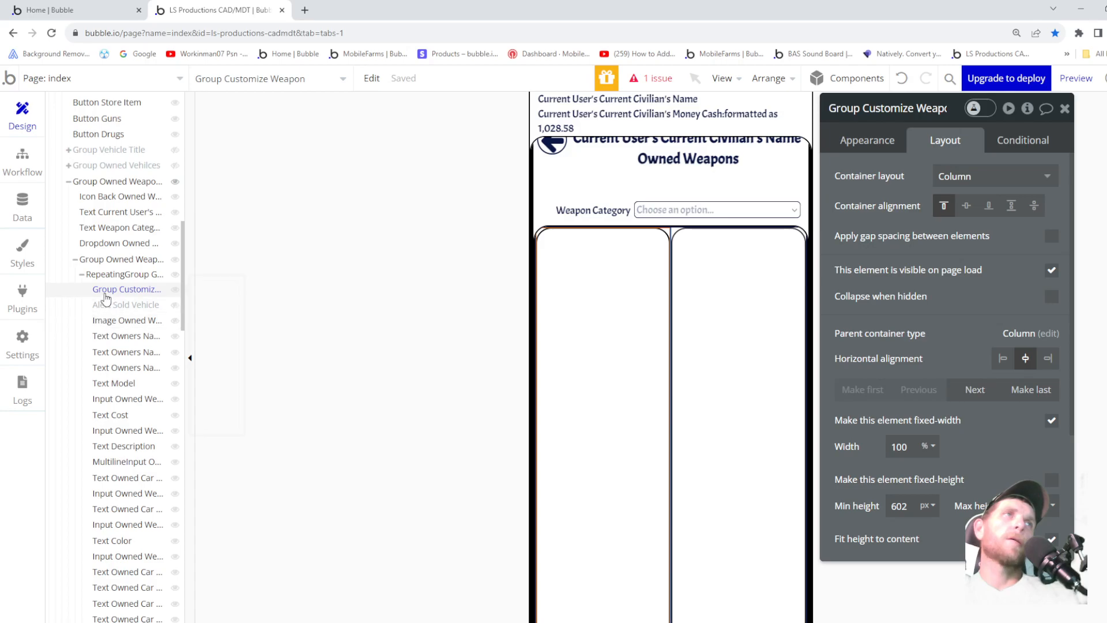
{"action": "left_click_drag", "start_coordinate": [112, 297], "coordinate": [125, 598]}
{"action": "scroll", "coordinate": [130, 462], "scroll_direction": "down", "scroll_amount": 5}
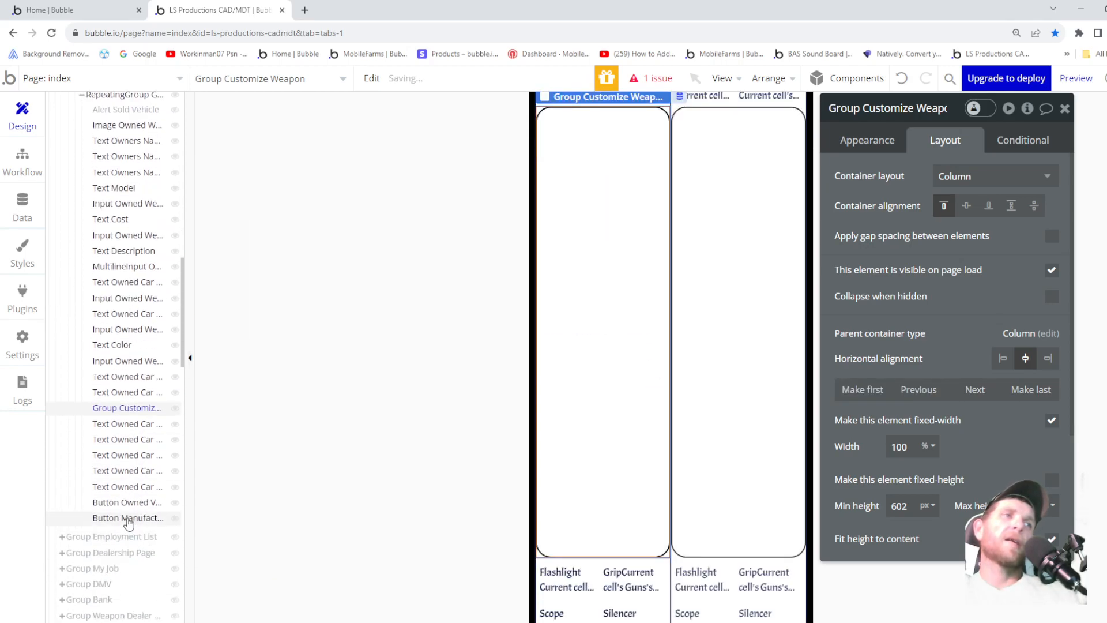
{"action": "left_click_drag", "start_coordinate": [125, 353], "coordinate": [122, 455]}
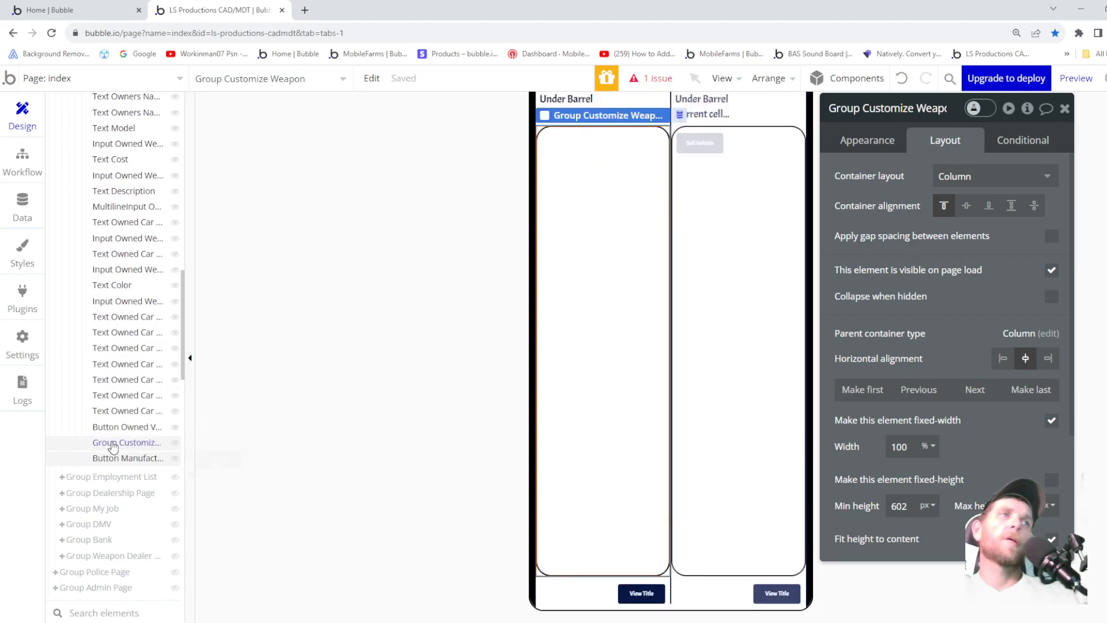
{"action": "left_click", "coordinate": [119, 455]}
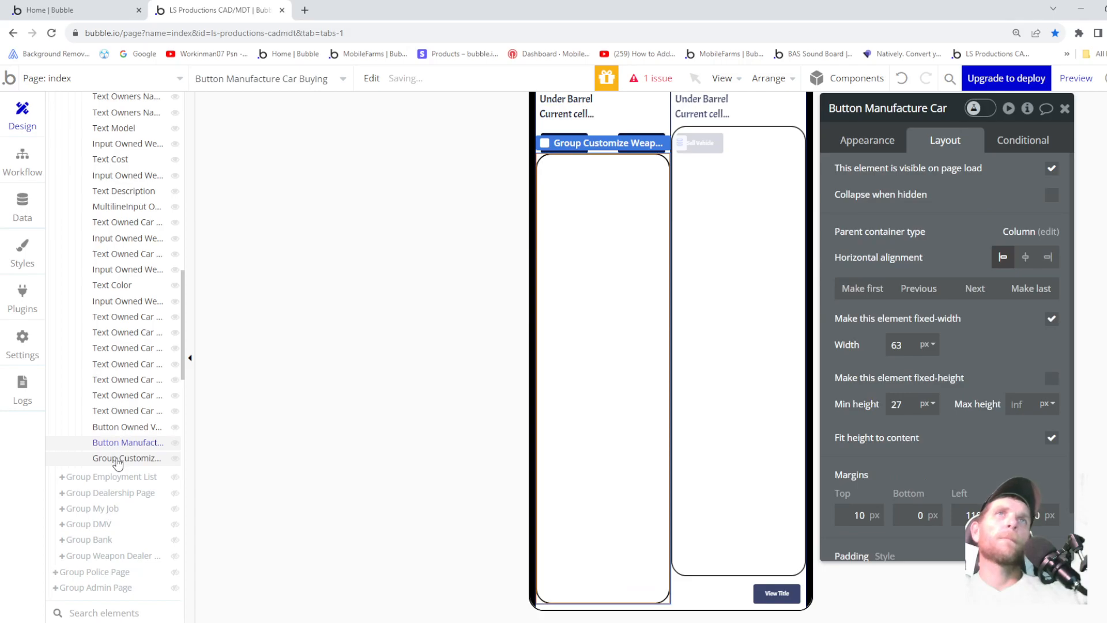
{"action": "left_click", "coordinate": [116, 458]}
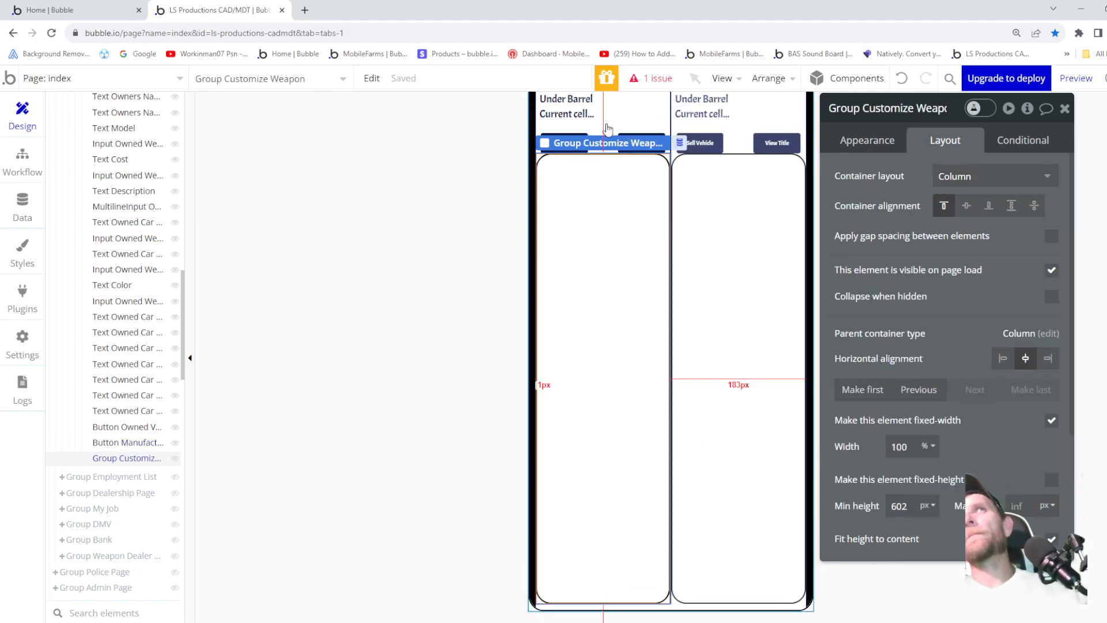
- Lower the bottom margin of Button Manufacture Car Buying to about -288 px to pull Group Customize Weapon up over the cell's contents
{"action": "left_click", "coordinate": [144, 443]}
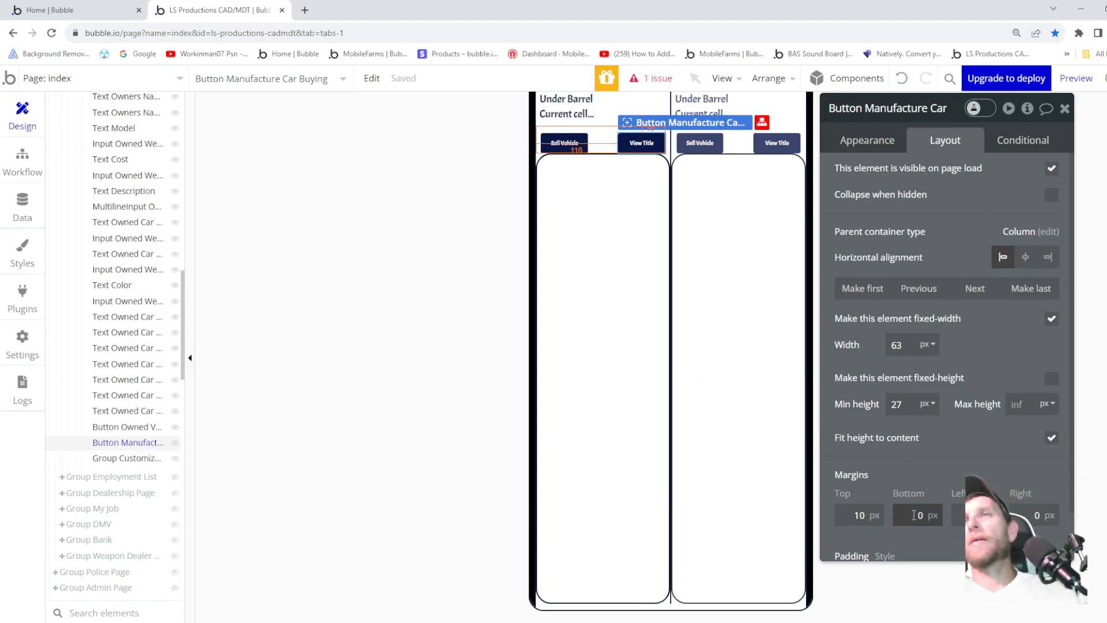
{"action": "key", "text": "Down"}
{"action": "key", "text": "Down"}
{"action": "key", "text": "Down"}
{"action": "key", "text": "Down"}
{"action": "key", "text": "Down"}
{"action": "key", "text": "Down"}
{"action": "key", "text": "Down"}
{"action": "key", "text": "Down"}
{"action": "key", "text": "Down"}
{"action": "key", "text": "Down"}
{"action": "key", "text": "Down"}
{"action": "key", "text": "Down"}
{"action": "key", "text": "Down"}
{"action": "key", "text": "Down"}
{"action": "key", "text": "Down"}
{"action": "key", "text": "Down"}
{"action": "key", "text": "Down"}
{"action": "key", "text": "Down"}
{"action": "key", "text": "Down"}
{"action": "key", "text": "Down"}
{"action": "scroll", "coordinate": [643, 267], "scroll_direction": "up", "scroll_amount": 4}
{"action": "key", "text": "Down"}
{"action": "key", "text": "Down"}
{"action": "key", "text": "Down"}
{"action": "key", "text": "Down"}
{"action": "key", "text": "Down"}
{"action": "key", "text": "Down"}
{"action": "key", "text": "Down"}
{"action": "key", "text": "Down"}
{"action": "key", "text": "Down"}
{"action": "key", "text": "Down"}
{"action": "key", "text": "Down"}
{"action": "key", "text": "Down"}
{"action": "key", "text": "Down"}
{"action": "key", "text": "Down"}
{"action": "key", "text": "Down"}
{"action": "key", "text": "Down"}
{"action": "key", "text": "Down"}
{"action": "key", "text": "Down"}
{"action": "key", "text": "Down"}
{"action": "key", "text": "Down"}
{"action": "scroll", "coordinate": [643, 267], "scroll_direction": "up", "scroll_amount": 8}
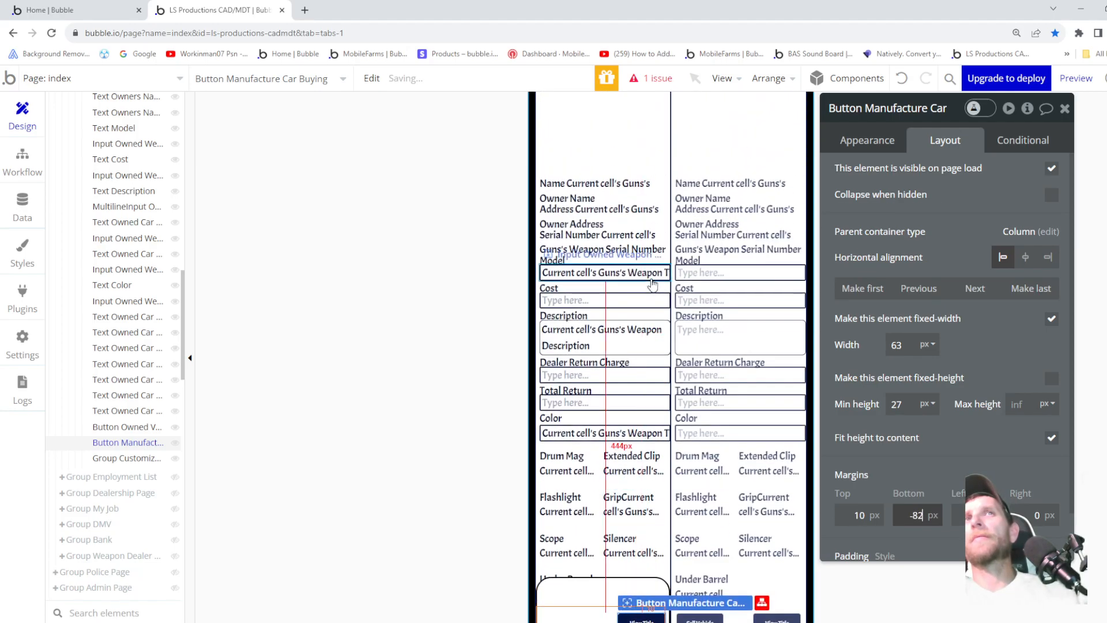
{"action": "key", "text": "Down"}
{"action": "key", "text": "Down"}
{"action": "key", "text": "Down"}
{"action": "key", "text": "Down"}
{"action": "key", "text": "Down"}
{"action": "key", "text": "Down"}
{"action": "key", "text": "Down"}
{"action": "key", "text": "Down"}
{"action": "key", "text": "Down"}
{"action": "key", "text": "Down"}
{"action": "key", "text": "Down"}
{"action": "key", "text": "Down"}
{"action": "key", "text": "Down"}
{"action": "key", "text": "Down"}
{"action": "key", "text": "Down"}
{"action": "key", "text": "Down"}
{"action": "key", "text": "Down"}
{"action": "key", "text": "Down"}
{"action": "key", "text": "Down"}
{"action": "key", "text": "Down"}
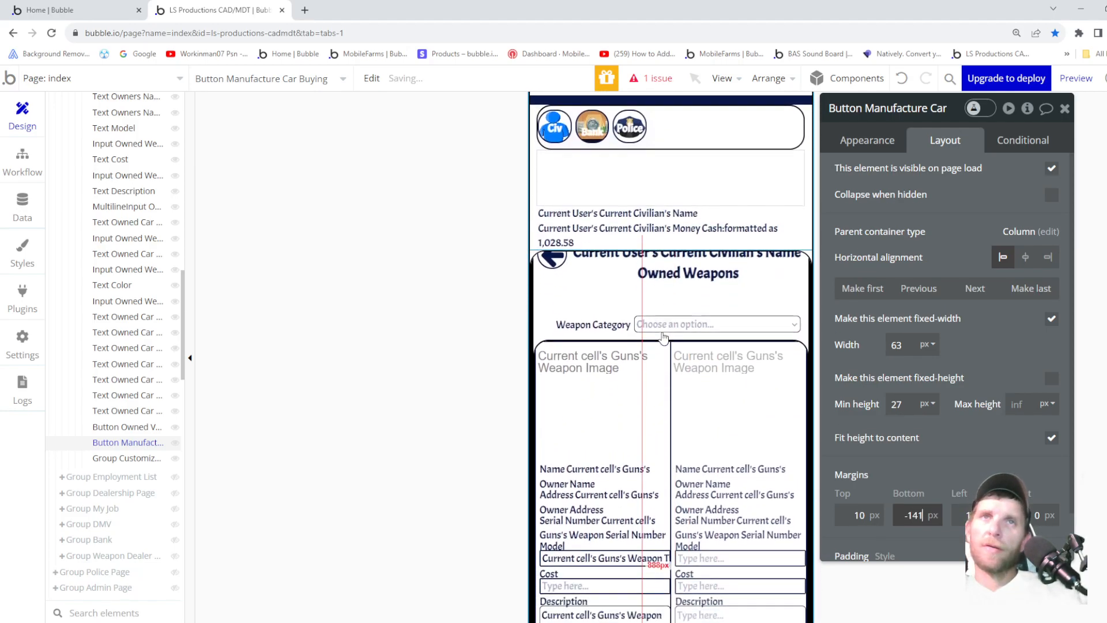
{"action": "key", "text": "Down"}
{"action": "key", "text": "Down"}
{"action": "key", "text": "Down"}
{"action": "key", "text": "Down"}
{"action": "key", "text": "Down"}
{"action": "key", "text": "Down"}
{"action": "key", "text": "Down"}
{"action": "key", "text": "Down"}
{"action": "key", "text": "Down"}
{"action": "key", "text": "Down"}
{"action": "key", "text": "Down"}
{"action": "key", "text": "Down"}
{"action": "key", "text": "Down"}
{"action": "key", "text": "Down"}
{"action": "key", "text": "Down"}
{"action": "key", "text": "Down"}
{"action": "key", "text": "Down"}
{"action": "key", "text": "Down"}
{"action": "key", "text": "Down"}
{"action": "key", "text": "Down"}
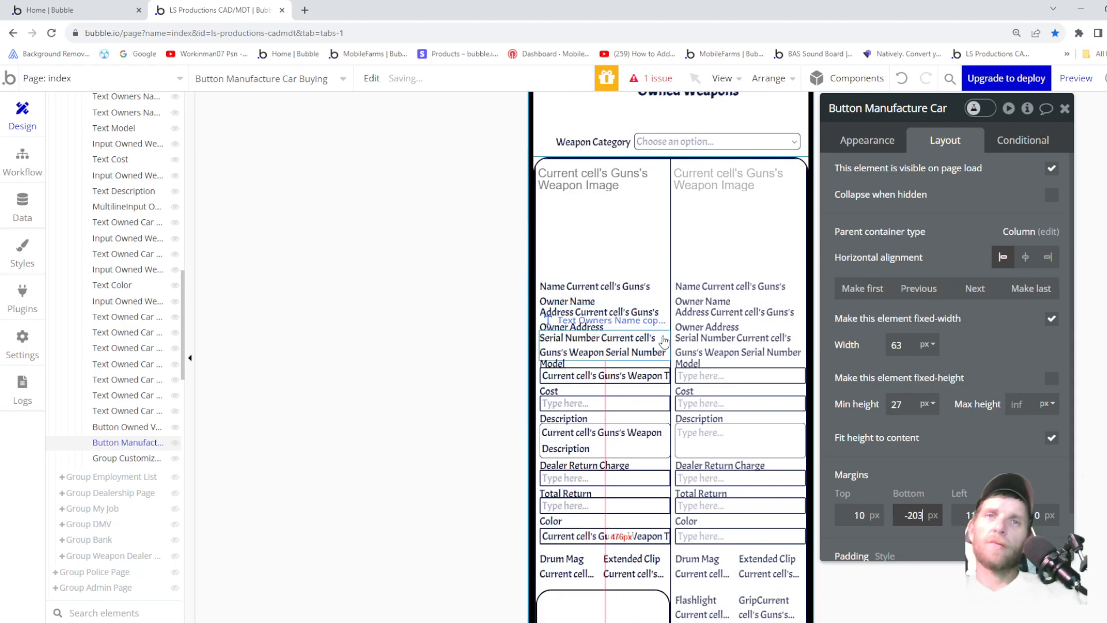
{"action": "key", "text": "Down"}
{"action": "key", "text": "Down"}
{"action": "key", "text": "Down"}
{"action": "key", "text": "Down"}
{"action": "key", "text": "Down"}
{"action": "key", "text": "Down"}
{"action": "key", "text": "Down"}
{"action": "key", "text": "Down"}
{"action": "key", "text": "Down"}
{"action": "key", "text": "Down"}
{"action": "key", "text": "Down"}
{"action": "key", "text": "Down"}
{"action": "key", "text": "Down"}
{"action": "key", "text": "Down"}
{"action": "key", "text": "Down"}
{"action": "key", "text": "Down"}
{"action": "key", "text": "Down"}
{"action": "key", "text": "Down"}
{"action": "key", "text": "Down"}
{"action": "key", "text": "Down"}
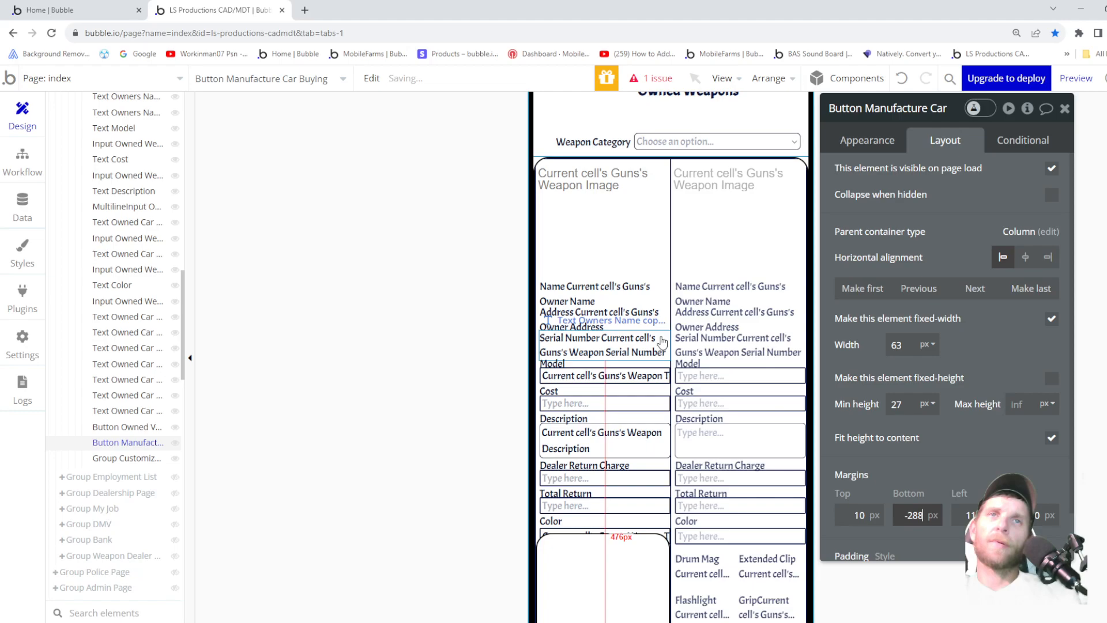
- Reduce the bottom margin of Button Manufacture Car Buying to -765 px so Group Customize Weapon covers the cell from its upper edge
{"action": "key", "text": "Down"}
{"action": "key", "text": "Down"}
{"action": "key", "text": "Down"}
{"action": "key", "text": "Down"}
{"action": "key", "text": "Down"}
{"action": "key", "text": "Down"}
{"action": "key", "text": "Down"}
{"action": "key", "text": "Down"}
{"action": "key", "text": "Down"}
{"action": "key", "text": "Down"}
{"action": "key", "text": "Down"}
{"action": "key", "text": "Down"}
{"action": "key", "text": "Down"}
{"action": "key", "text": "Down"}
{"action": "key", "text": "Down"}
{"action": "key", "text": "Down"}
{"action": "key", "text": "Down"}
{"action": "key", "text": "Down"}
{"action": "key", "text": "Down"}
{"action": "key", "text": "Down"}
{"action": "key", "text": "Down"}
{"action": "key", "text": "Down"}
{"action": "key", "text": "Down"}
{"action": "key", "text": "Down"}
{"action": "key", "text": "Down"}
{"action": "key", "text": "Down"}
{"action": "key", "text": "Down"}
{"action": "key", "text": "Down"}
{"action": "key", "text": "Down"}
{"action": "key", "text": "Down"}
{"action": "key", "text": "Down"}
{"action": "key", "text": "Down"}
{"action": "key", "text": "Down"}
{"action": "key", "text": "Down"}
{"action": "key", "text": "Down"}
{"action": "key", "text": "Down"}
{"action": "key", "text": "Down"}
{"action": "key", "text": "Down"}
{"action": "key", "text": "Down"}
{"action": "key", "text": "Down"}
{"action": "key", "text": "Down"}
{"action": "key", "text": "Down"}
{"action": "key", "text": "Down"}
{"action": "key", "text": "Down"}
{"action": "key", "text": "Down"}
{"action": "key", "text": "Down"}
{"action": "key", "text": "Down"}
{"action": "key", "text": "Down"}
{"action": "key", "text": "Down"}
{"action": "key", "text": "Down"}
{"action": "key", "text": "Down"}
{"action": "key", "text": "Down"}
{"action": "key", "text": "Down"}
{"action": "key", "text": "Down"}
{"action": "key", "text": "Down"}
{"action": "key", "text": "Down"}
{"action": "key", "text": "Down"}
{"action": "key", "text": "Down"}
{"action": "key", "text": "Down"}
{"action": "key", "text": "Down"}
{"action": "key", "text": "Down"}
{"action": "key", "text": "Down"}
{"action": "key", "text": "Down"}
{"action": "key", "text": "Down"}
{"action": "key", "text": "Down"}
{"action": "key", "text": "Down"}
{"action": "key", "text": "Down"}
{"action": "key", "text": "Down"}
{"action": "key", "text": "Down"}
{"action": "key", "text": "Down"}
{"action": "key", "text": "Down"}
{"action": "key", "text": "Down"}
{"action": "key", "text": "Down"}
{"action": "key", "text": "Down"}
{"action": "key", "text": "Down"}
{"action": "key", "text": "Down"}
{"action": "key", "text": "Down"}
{"action": "key", "text": "Down"}
{"action": "key", "text": "Down"}
{"action": "key", "text": "Down"}
{"action": "key", "text": "Down"}
{"action": "key", "text": "Down"}
{"action": "key", "text": "Down"}
{"action": "key", "text": "Down"}
{"action": "key", "text": "Down"}
{"action": "key", "text": "Down"}
{"action": "key", "text": "Down"}
{"action": "key", "text": "Down"}
{"action": "key", "text": "Down"}
{"action": "key", "text": "Down"}
{"action": "key", "text": "Down"}
{"action": "key", "text": "Down"}
{"action": "key", "text": "Down"}
{"action": "key", "text": "Down"}
{"action": "key", "text": "Down"}
{"action": "key", "text": "Down"}
{"action": "key", "text": "Down"}
{"action": "key", "text": "Down"}
{"action": "key", "text": "Down"}
{"action": "key", "text": "Down"}
{"action": "key", "text": "Down"}
{"action": "key", "text": "Down"}
{"action": "key", "text": "Down"}
{"action": "key", "text": "Down"}
{"action": "key", "text": "Down"}
{"action": "key", "text": "Down"}
{"action": "key", "text": "Down"}
{"action": "key", "text": "Down"}
{"action": "key", "text": "Down"}
{"action": "key", "text": "Down"}
{"action": "key", "text": "Down"}
{"action": "key", "text": "Down"}
{"action": "key", "text": "Down"}
{"action": "key", "text": "Down"}
{"action": "key", "text": "Down"}
{"action": "key", "text": "Down"}
{"action": "key", "text": "Down"}
{"action": "key", "text": "Down"}
{"action": "key", "text": "Down"}
{"action": "key", "text": "Down"}
{"action": "key", "text": "Down"}
{"action": "key", "text": "Down"}
{"action": "key", "text": "Down"}
{"action": "key", "text": "Down"}
{"action": "key", "text": "Down"}
{"action": "key", "text": "Down"}
{"action": "key", "text": "Down"}
{"action": "key", "text": "Down"}
{"action": "key", "text": "Down"}
{"action": "key", "text": "Down"}
{"action": "key", "text": "Down"}
{"action": "key", "text": "Down"}
{"action": "key", "text": "Down"}
{"action": "key", "text": "Down"}
{"action": "key", "text": "Down"}
{"action": "key", "text": "Down"}
{"action": "key", "text": "Down"}
{"action": "key", "text": "Down"}
{"action": "key", "text": "Down"}
{"action": "key", "text": "Down"}
{"action": "key", "text": "Down"}
{"action": "key", "text": "Down"}
{"action": "key", "text": "Down"}
{"action": "key", "text": "Down"}
{"action": "key", "text": "Down"}
{"action": "key", "text": "Down"}
{"action": "key", "text": "Down"}
{"action": "key", "text": "Down"}
{"action": "key", "text": "Down"}
{"action": "key", "text": "Down"}
{"action": "key", "text": "Down"}
{"action": "key", "text": "Down"}
{"action": "key", "text": "Down"}
{"action": "key", "text": "Down"}
{"action": "key", "text": "Down"}
{"action": "key", "text": "Down"}
{"action": "key", "text": "Down"}
{"action": "key", "text": "Down"}
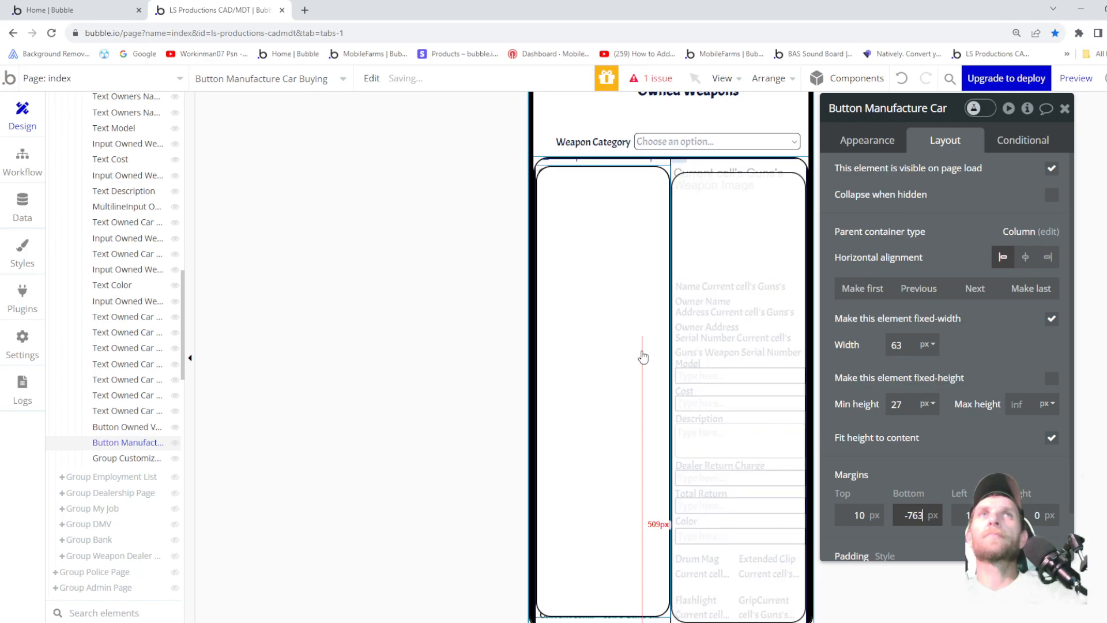
{"action": "key", "text": "Down"}
{"action": "key", "text": "Down"}
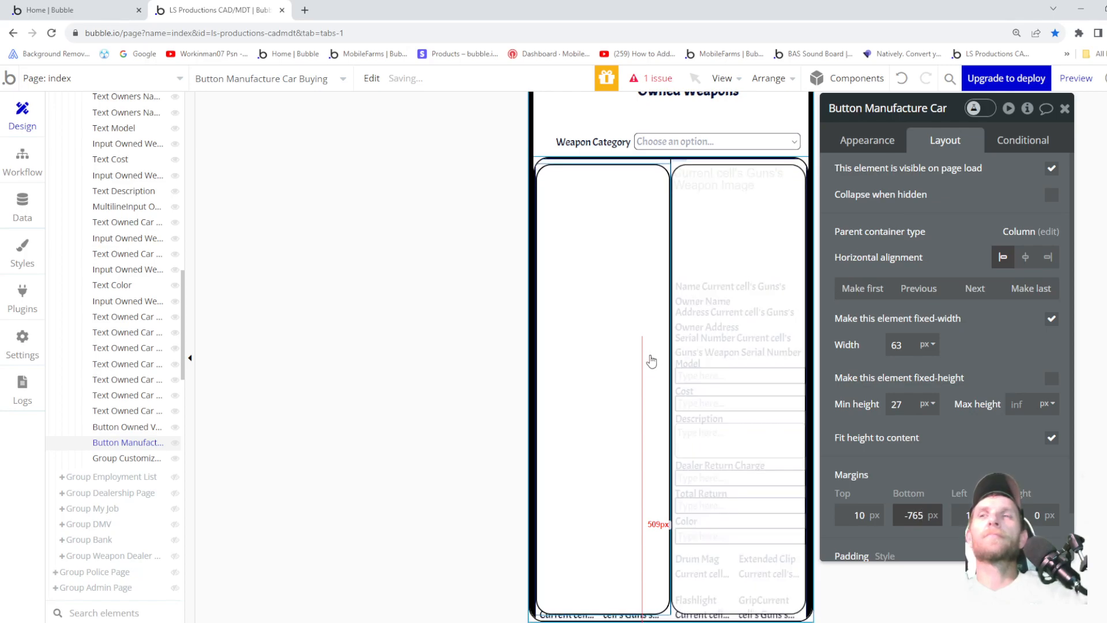
- Lower the bottom margin of Button Manufacture Car Buying to -769 px
{"action": "key", "text": "Down"}
{"action": "key", "text": "Down"}
{"action": "key", "text": "Down"}
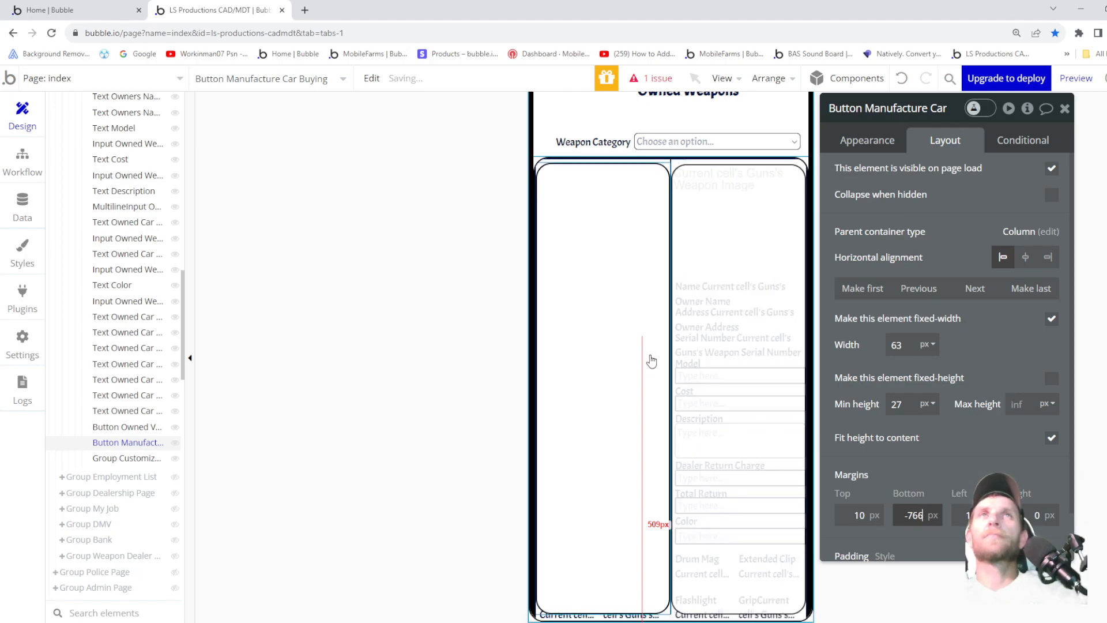
{"action": "key", "text": "Down"}
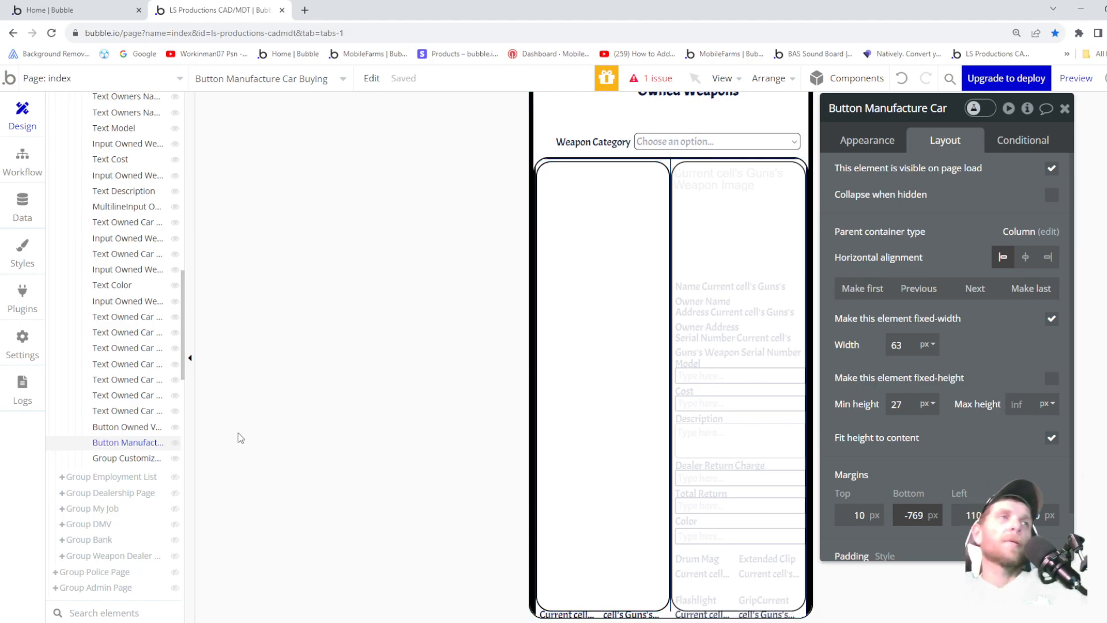
- Place a left-arrow icon in the upper-left corner of Group Customize Weapon and apply the Back Button style
{"action": "left_click", "coordinate": [127, 460]}
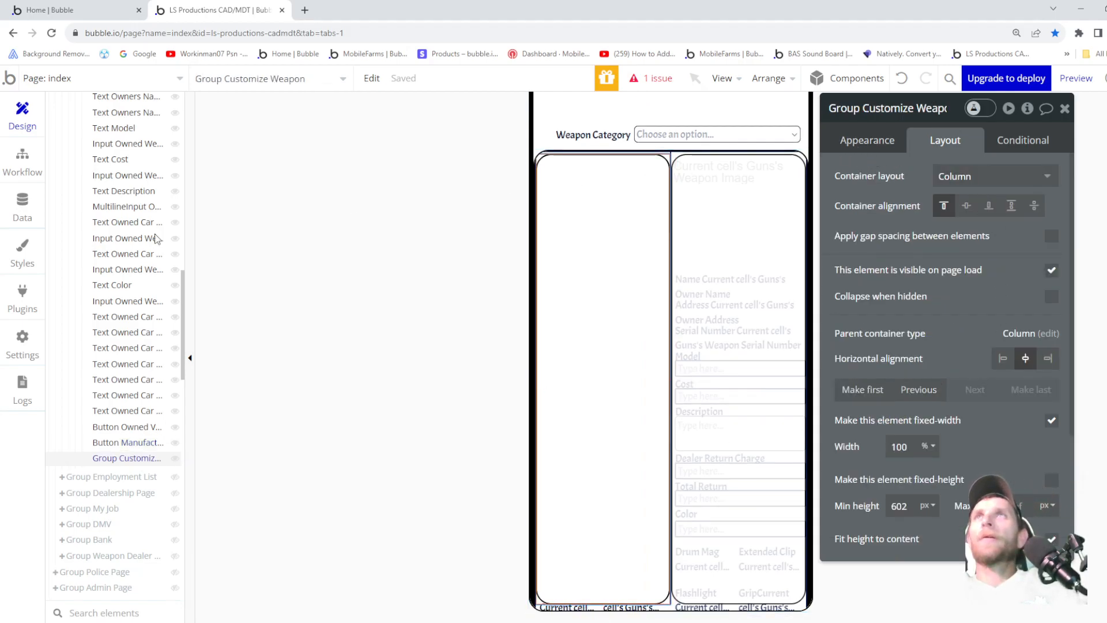
{"action": "left_click", "coordinate": [860, 142]}
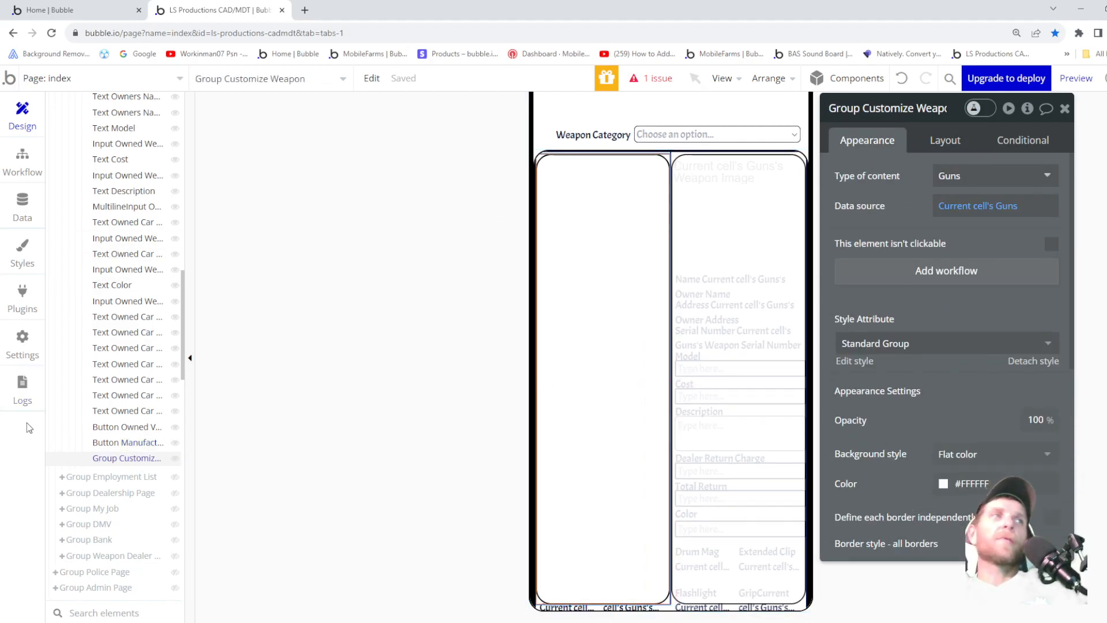
{"action": "scroll", "coordinate": [108, 483], "scroll_direction": "down", "scroll_amount": 3}
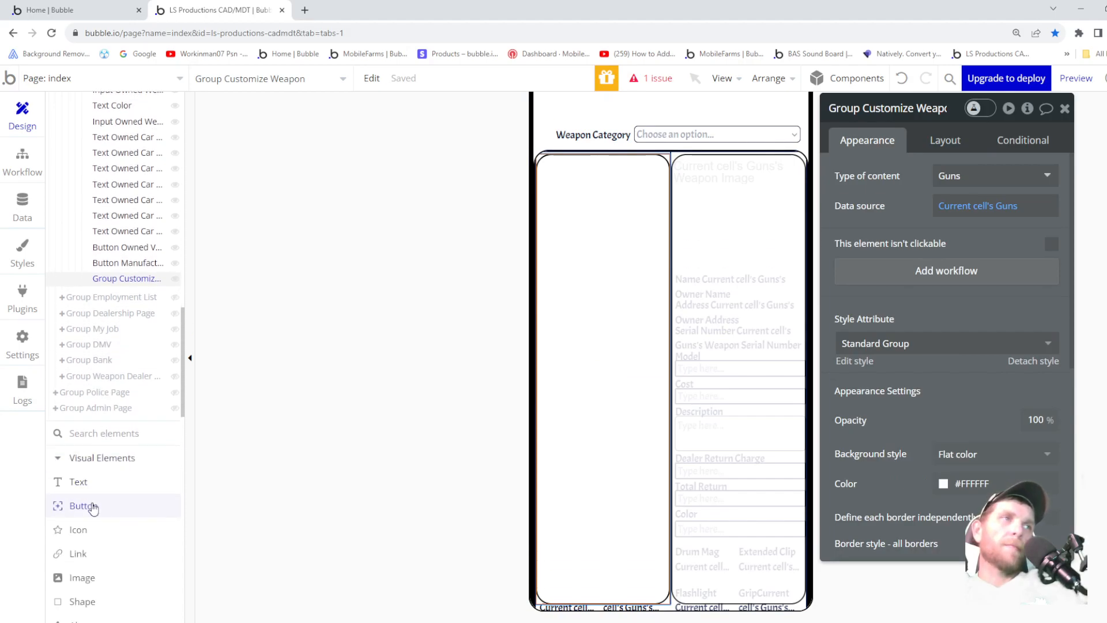
{"action": "left_click", "coordinate": [85, 529]}
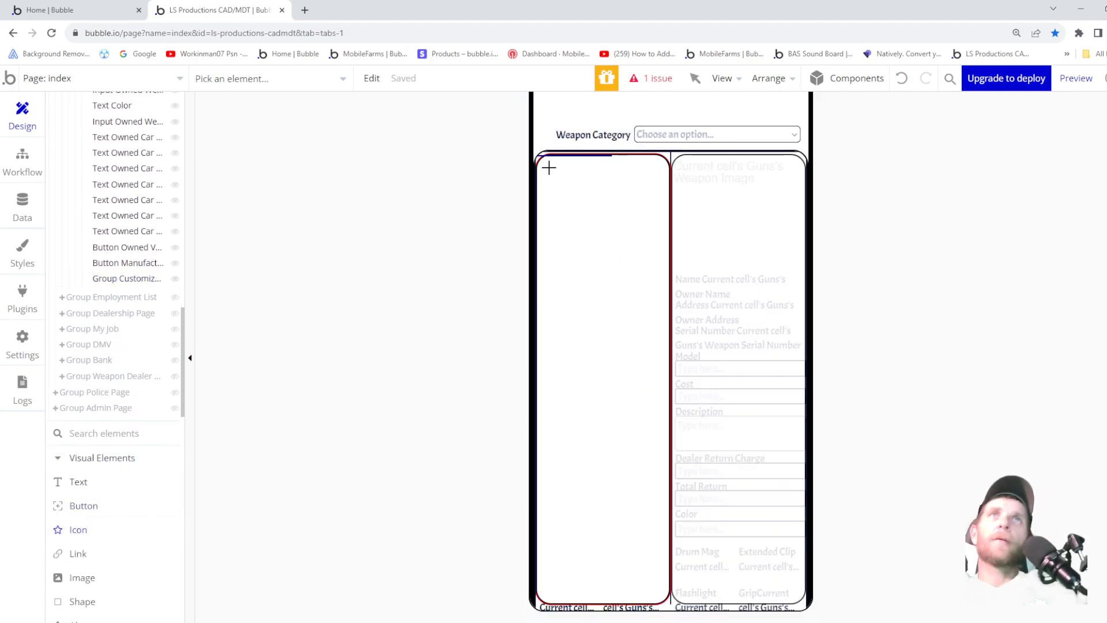
{"action": "left_click_drag", "start_coordinate": [554, 165], "coordinate": [570, 183]}
{"action": "type", "text": "arro"}
{"action": "left_click", "coordinate": [995, 222]}
{"action": "left_click", "coordinate": [877, 371]}
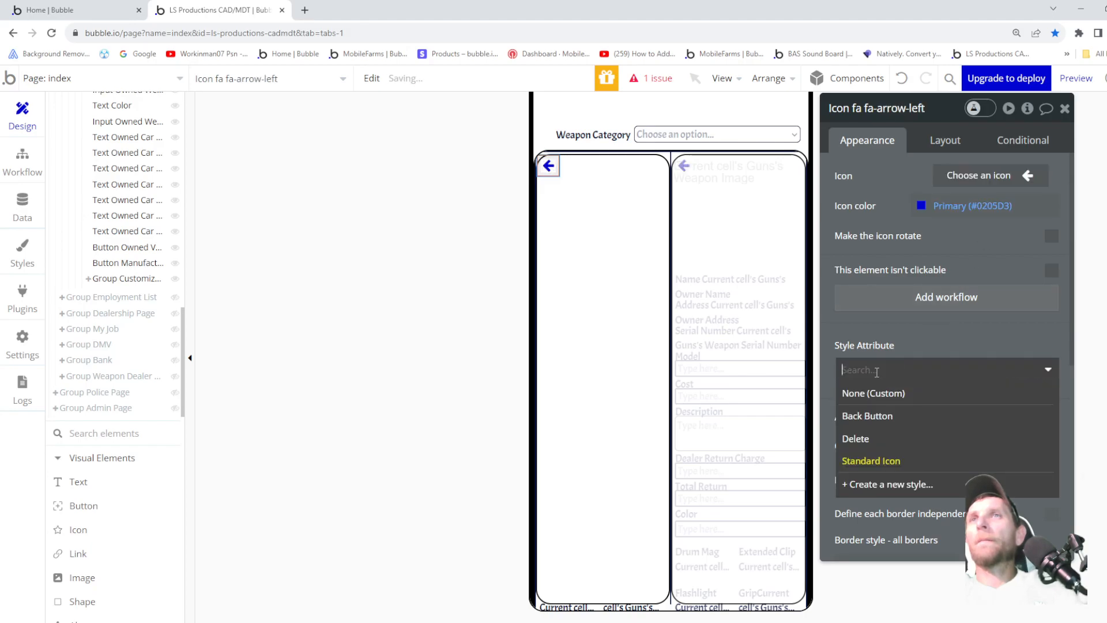
{"action": "left_click", "coordinate": [870, 416]}
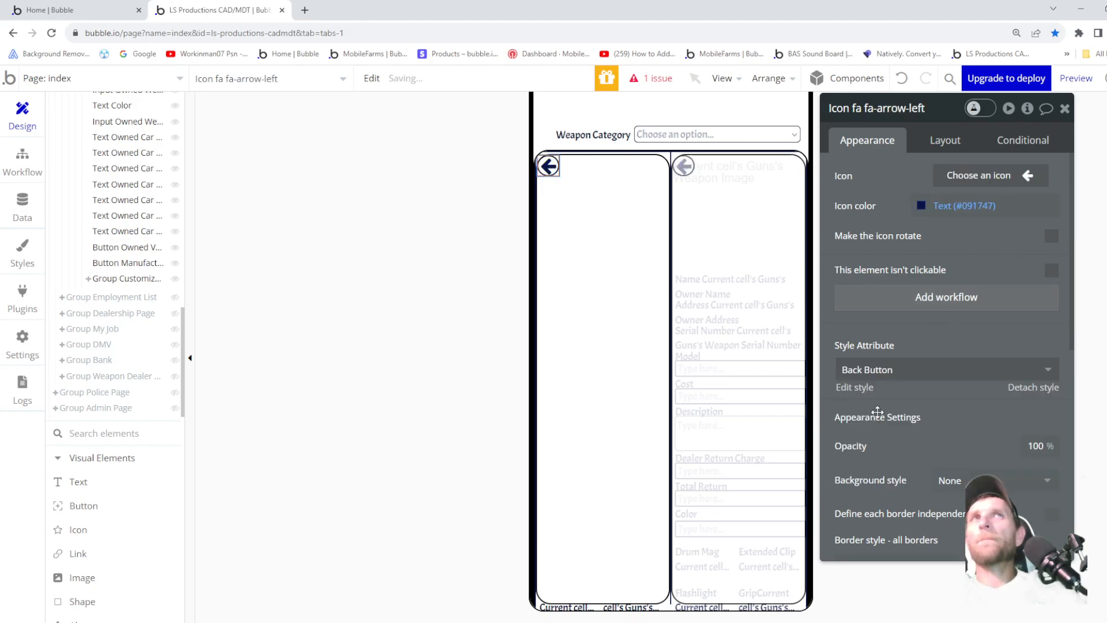
- Set the arrow icon's fixed height to 30 px
{"action": "left_click", "coordinate": [949, 145]}
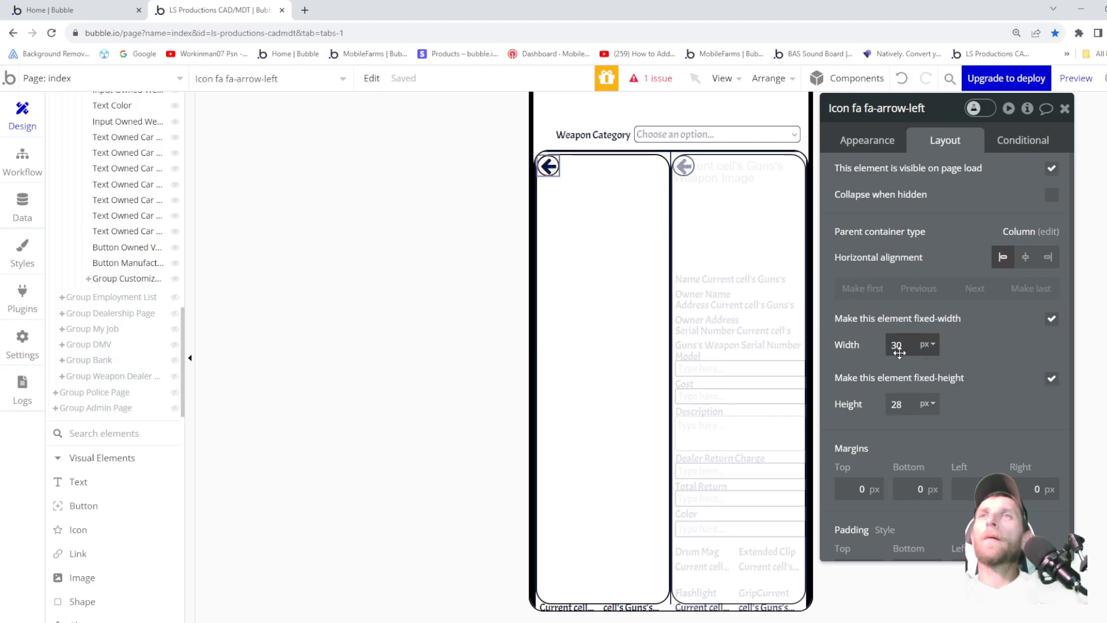
{"action": "key", "text": "Up"}
{"action": "key", "text": "Up"}
{"action": "key", "text": "Up"}
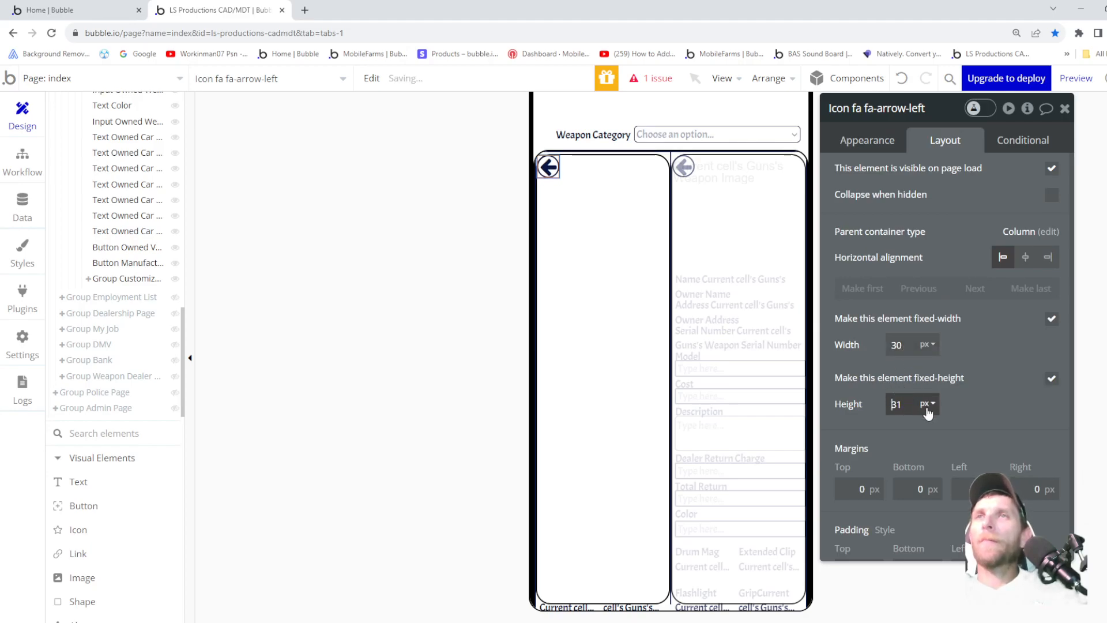
{"action": "key", "text": "Down"}
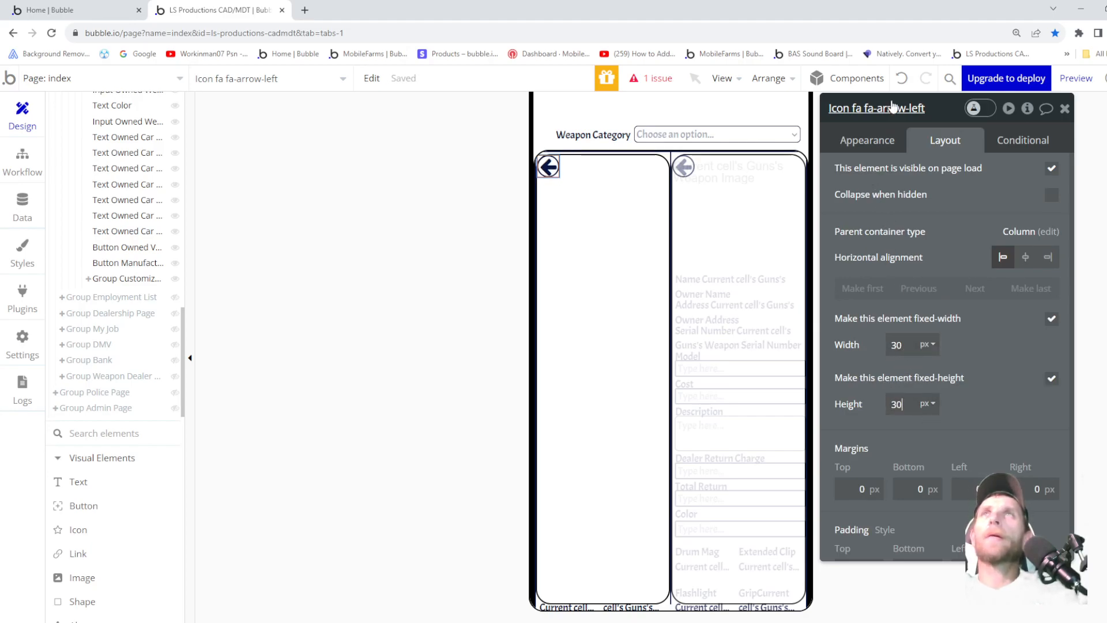
- Rename the arrow icon as Icon Back Customize Weapon
{"action": "left_click", "coordinate": [914, 109]}
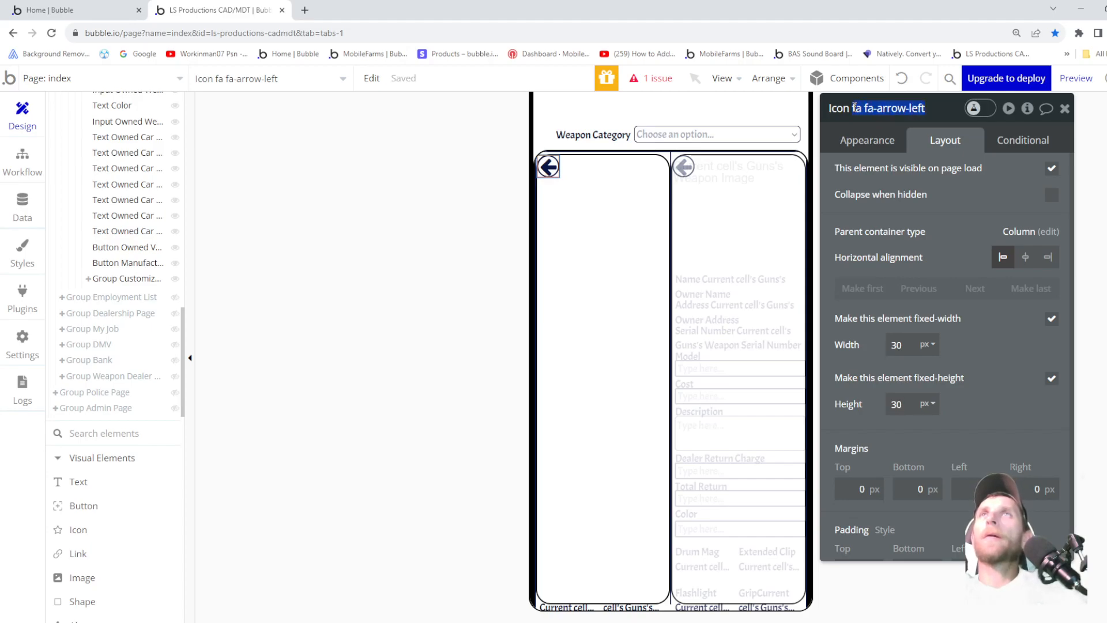
{"action": "type", "text": "Customize"}
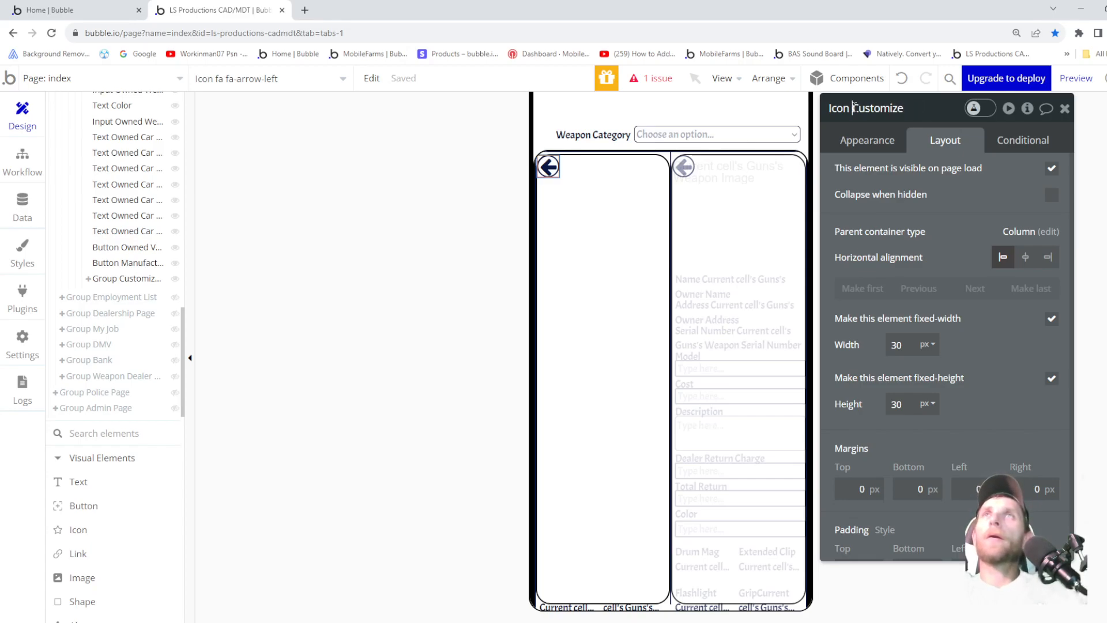
{"action": "type", "text": "Back"}
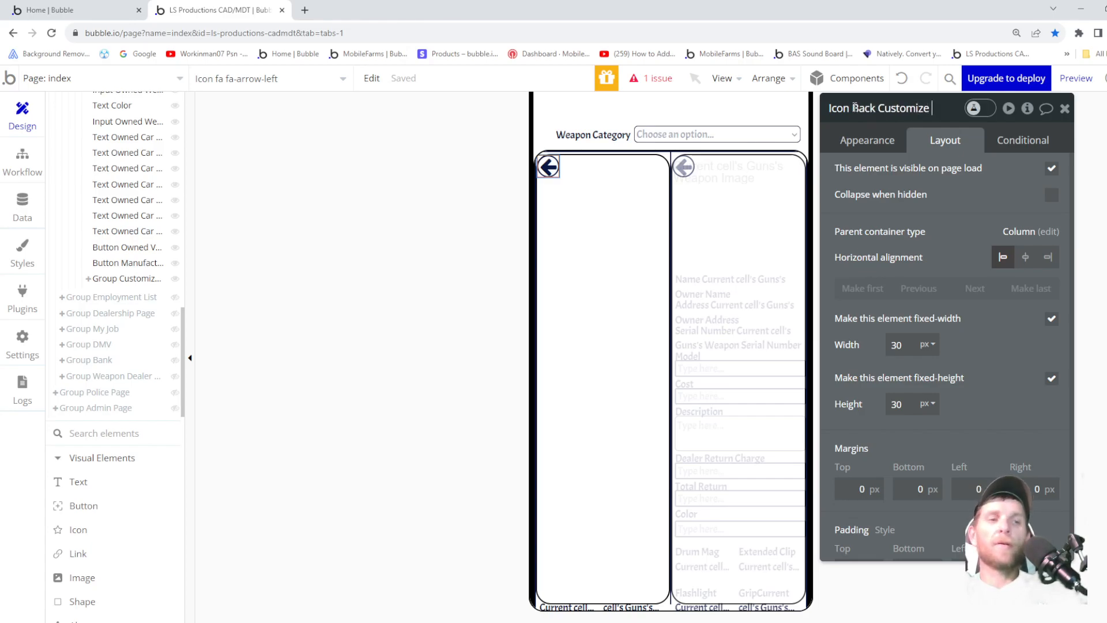
{"action": "key", "text": "Return"}
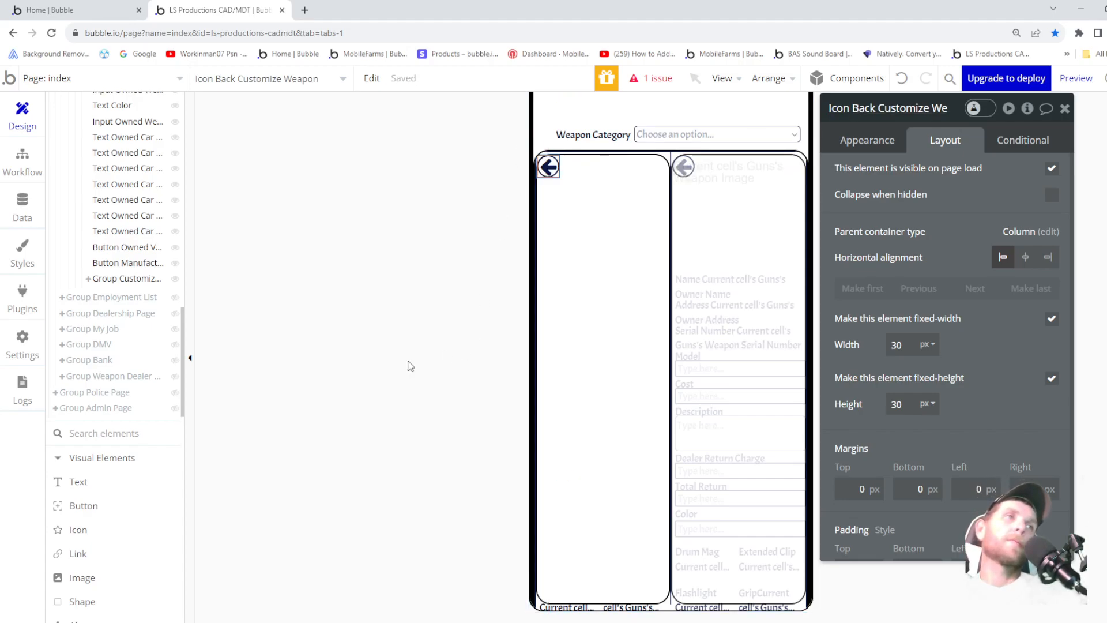
- Add a text element reading "Customize" near the upper edge of Group Customize Weapon
{"action": "left_click", "coordinate": [75, 482]}
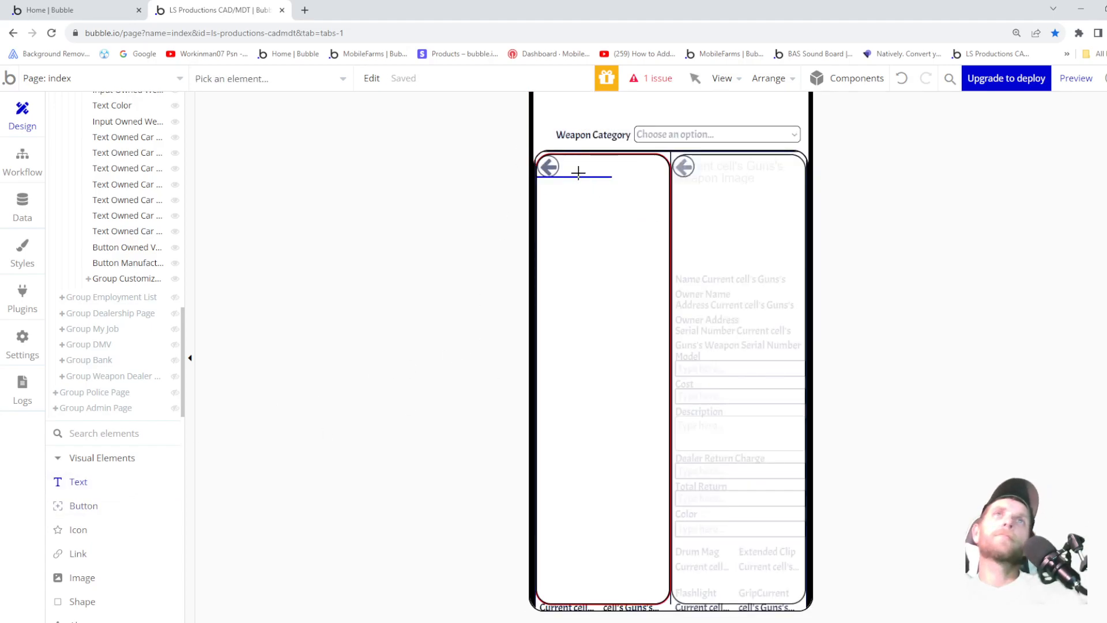
{"action": "left_click_drag", "start_coordinate": [576, 167], "coordinate": [655, 190]}
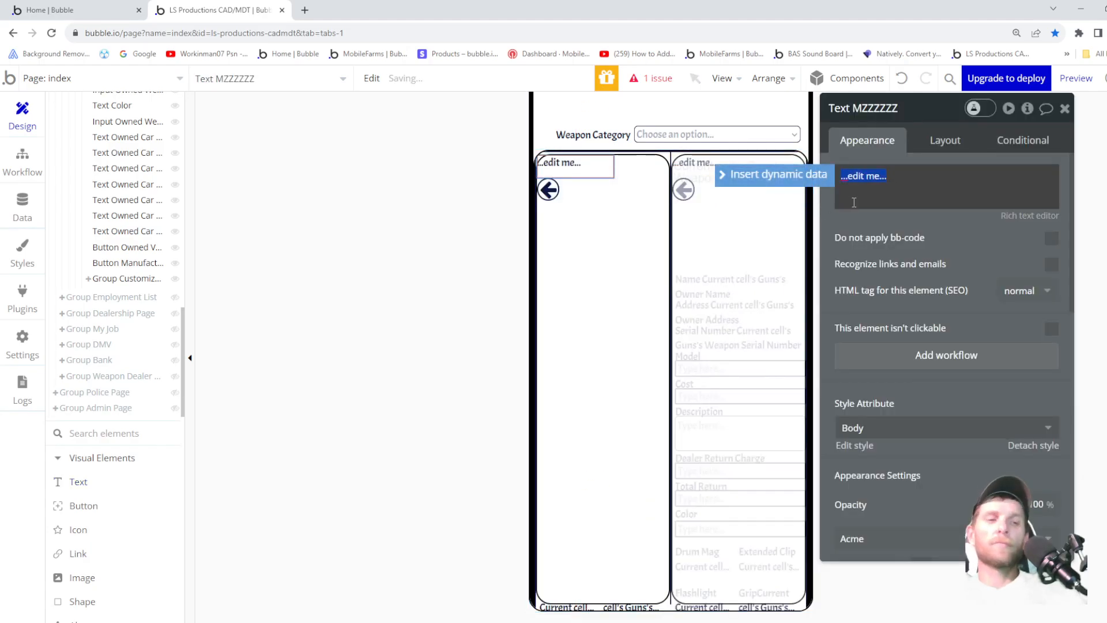
{"action": "type", "text": "c"}
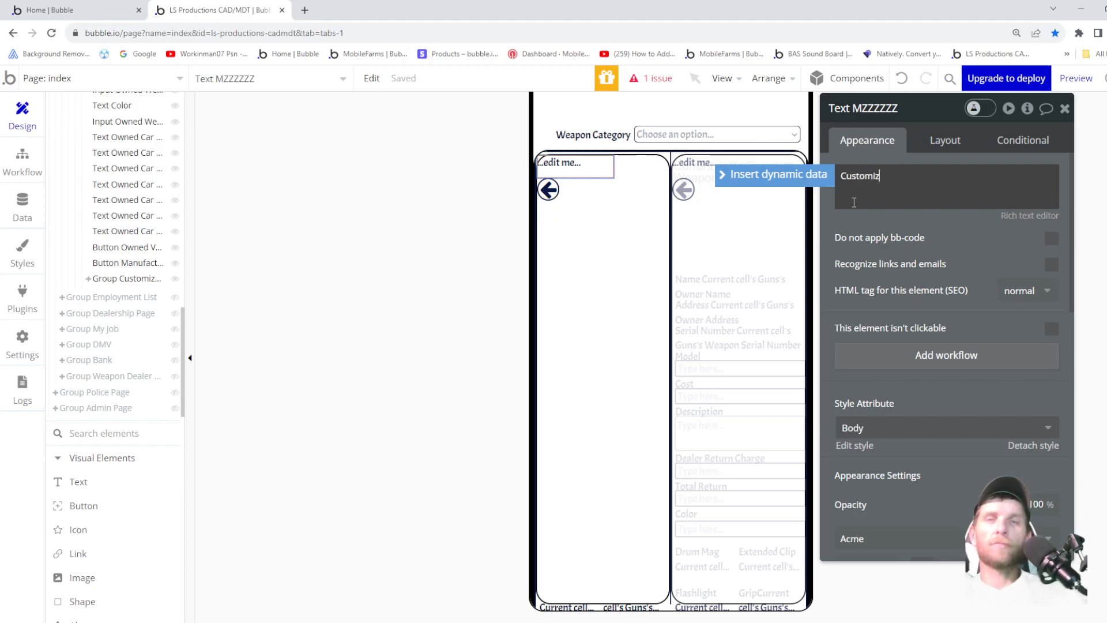
{"action": "type", "text": "ustomize"}
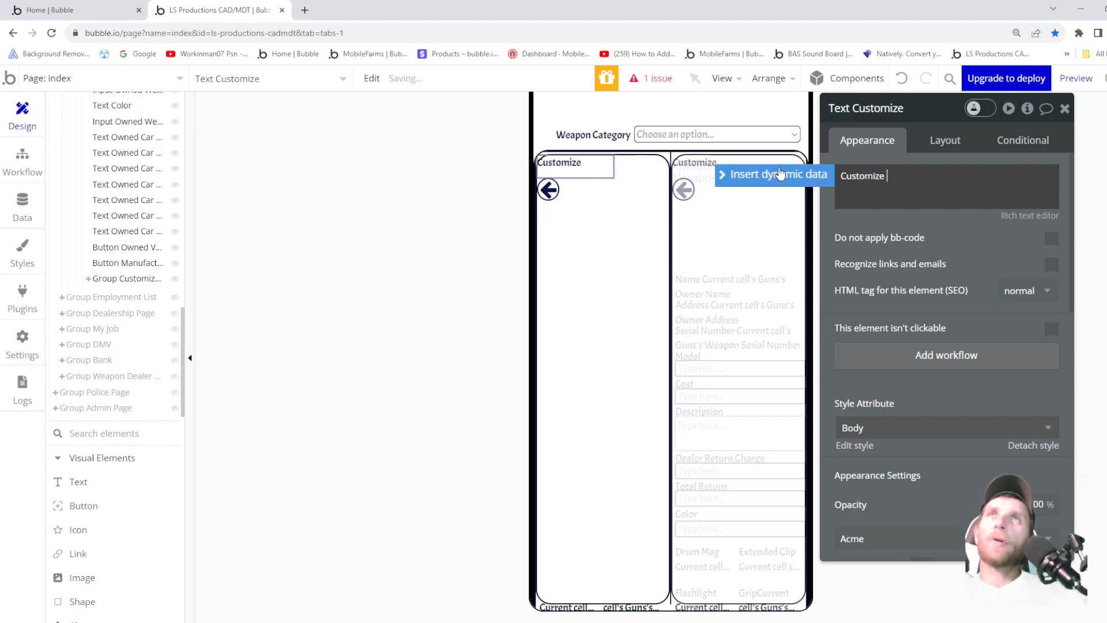
- Append the dynamic value Parent group's Guns's Weapon Type to the Customize text
{"action": "left_click", "coordinate": [780, 173]}
{"action": "left_click", "coordinate": [944, 238]}
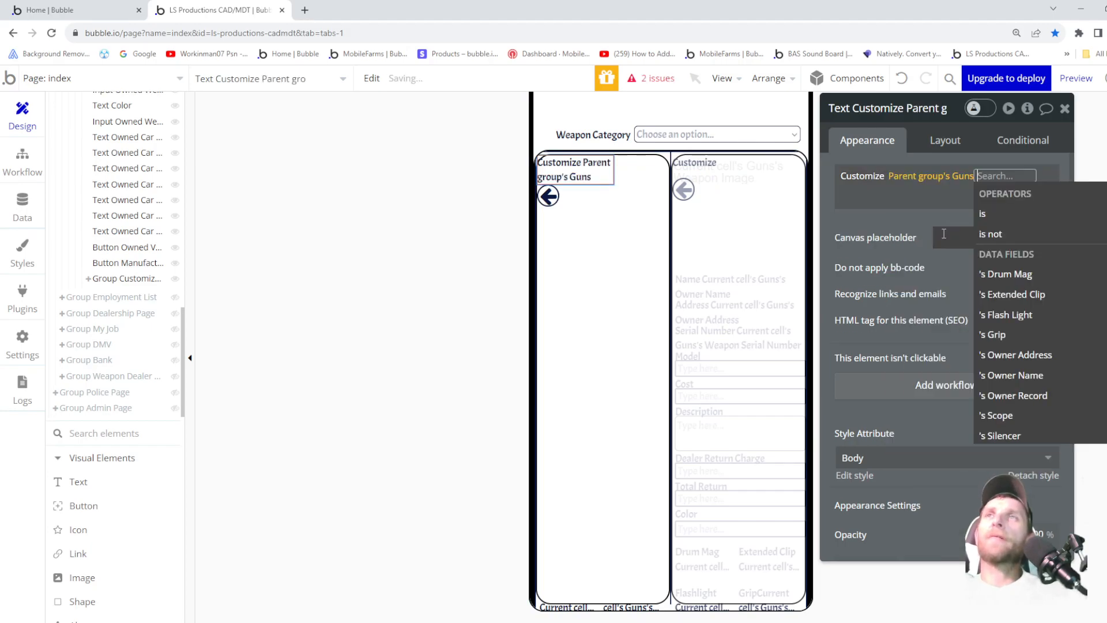
{"action": "scroll", "coordinate": [1059, 288], "scroll_direction": "down", "scroll_amount": 4}
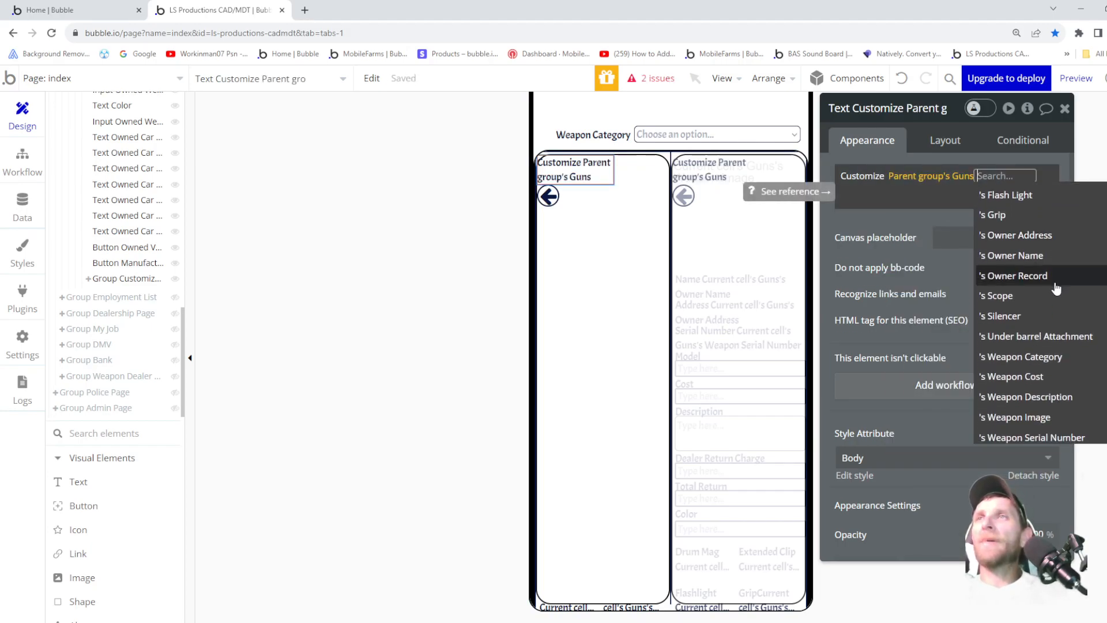
{"action": "scroll", "coordinate": [1046, 281], "scroll_direction": "down", "scroll_amount": 1}
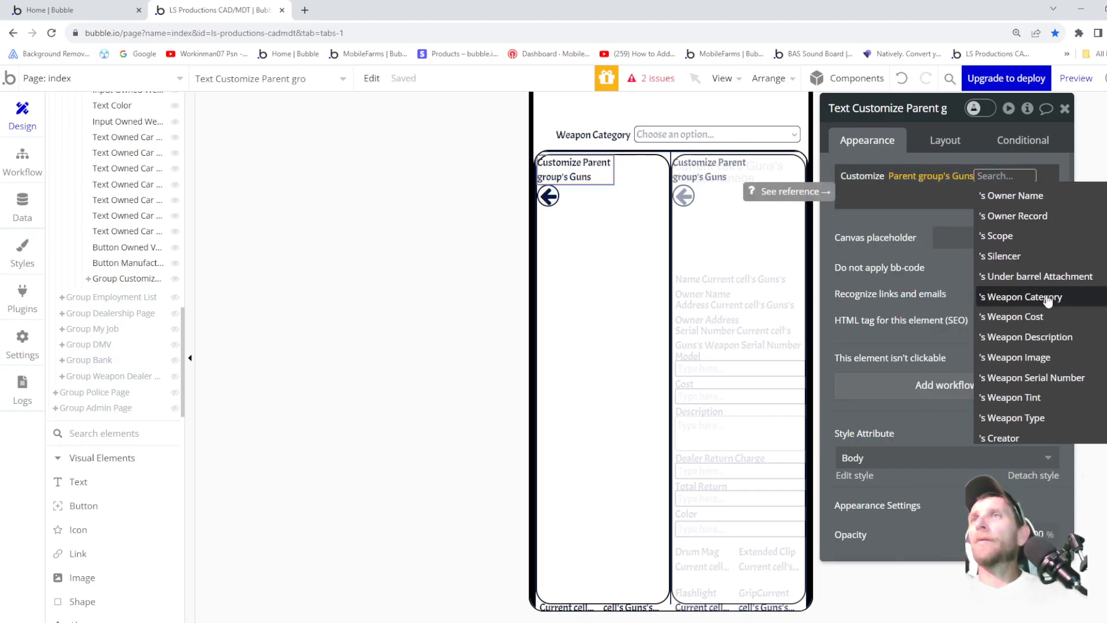
{"action": "left_click", "coordinate": [1023, 416]}
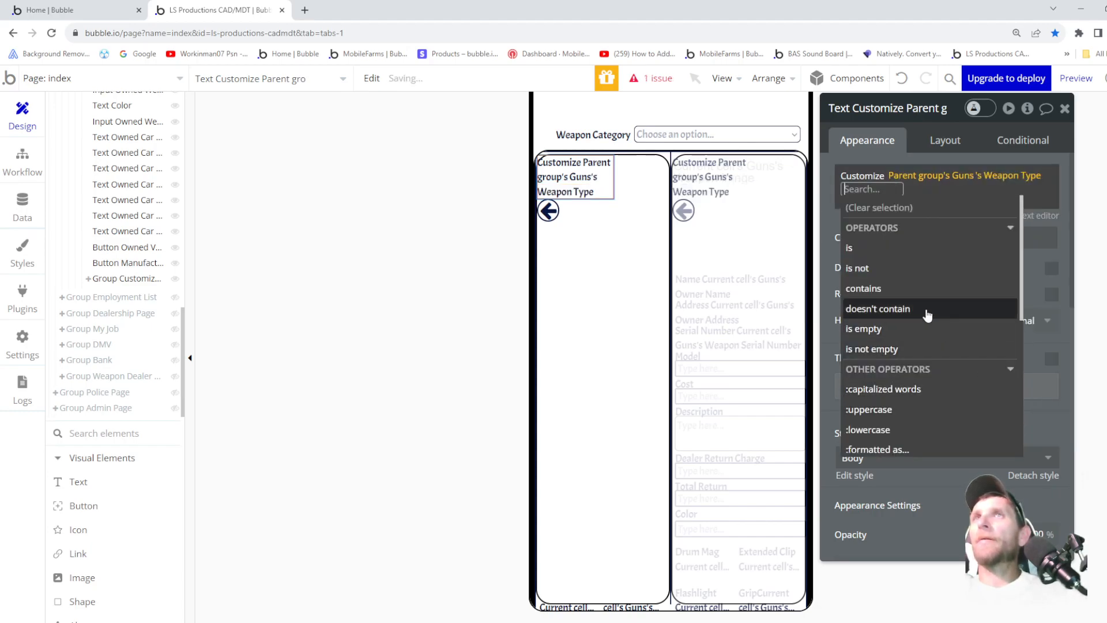
{"action": "left_click", "coordinate": [831, 224]}
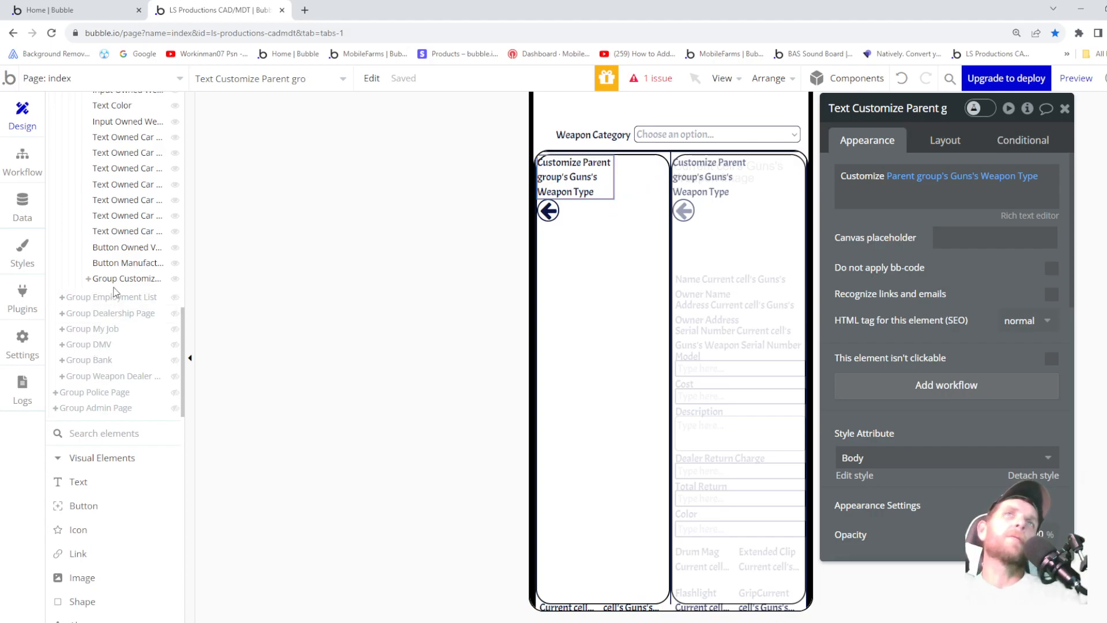
- Apply the 10 Codes Extra Small style to the Customize text
{"action": "left_click", "coordinate": [882, 462]}
{"action": "scroll", "coordinate": [879, 490], "scroll_direction": "down", "scroll_amount": 3}
{"action": "scroll", "coordinate": [884, 507], "scroll_direction": "down", "scroll_amount": 3}
{"action": "scroll", "coordinate": [874, 571], "scroll_direction": "up", "scroll_amount": 3}
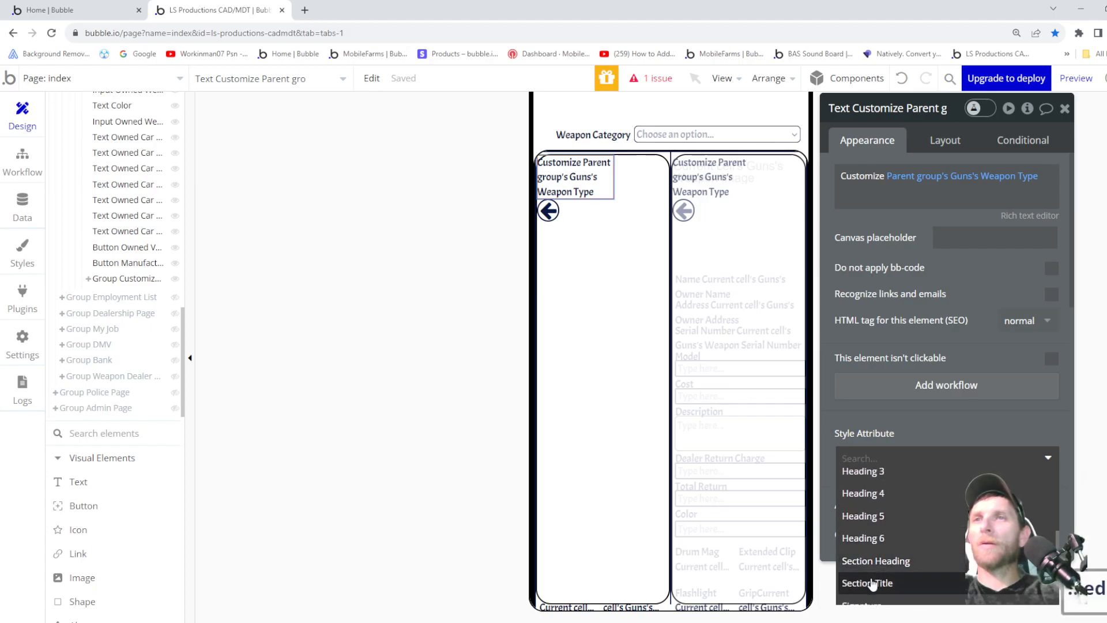
{"action": "scroll", "coordinate": [879, 581], "scroll_direction": "up", "scroll_amount": 5}
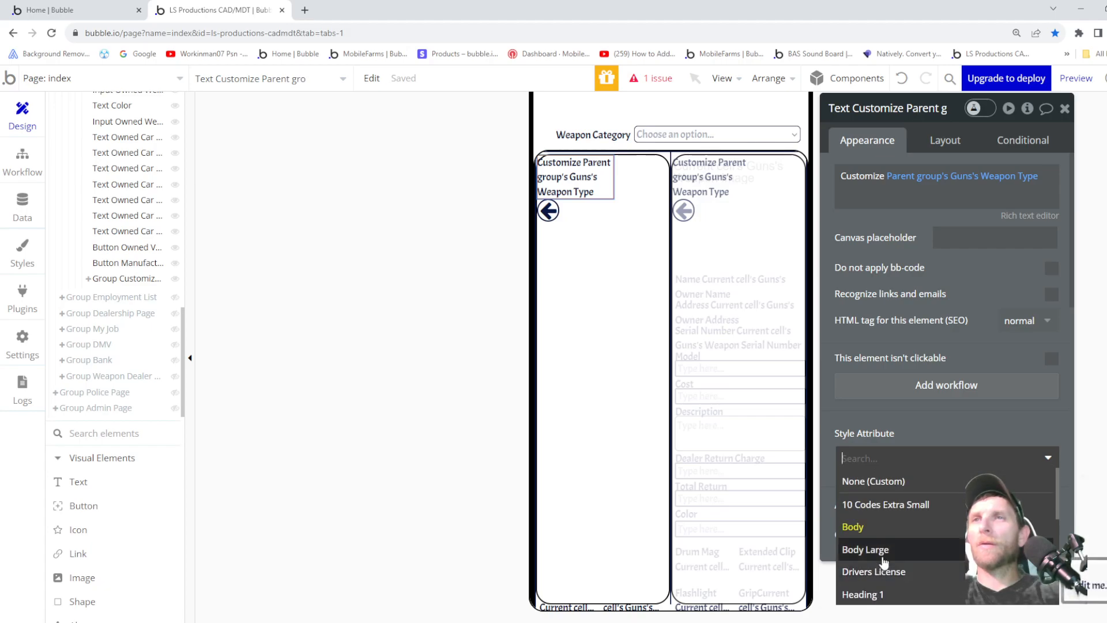
{"action": "left_click", "coordinate": [887, 505]}
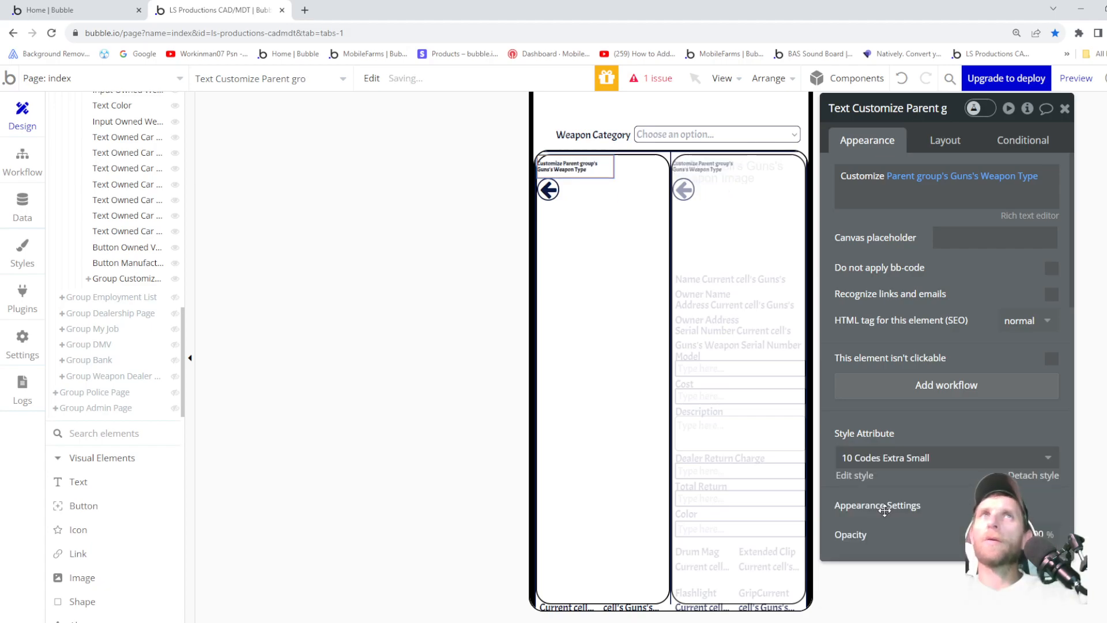
- Examine the font and color settings of the 10 Codes Extra Small style, and return to the page design
{"action": "left_click", "coordinate": [869, 478]}
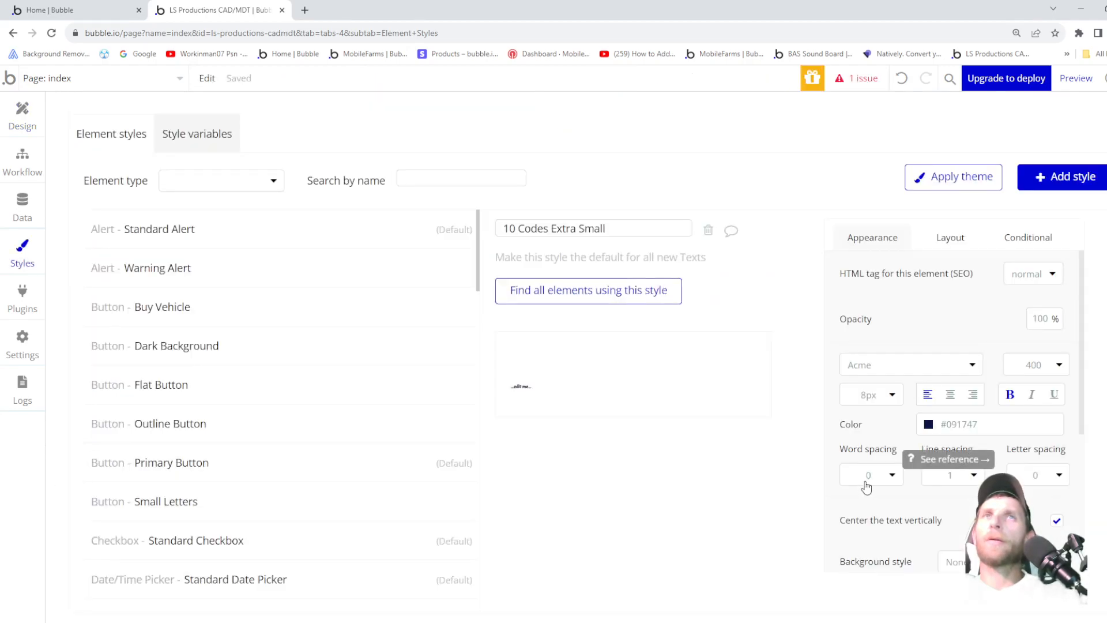
{"action": "left_click", "coordinate": [982, 425]}
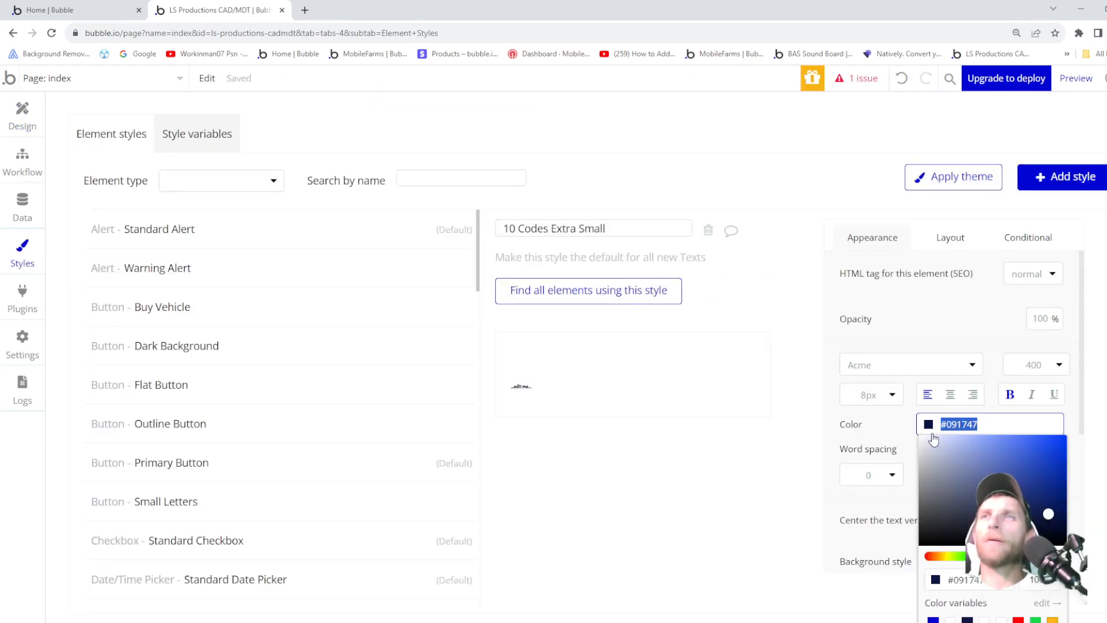
{"action": "left_click", "coordinate": [860, 200]}
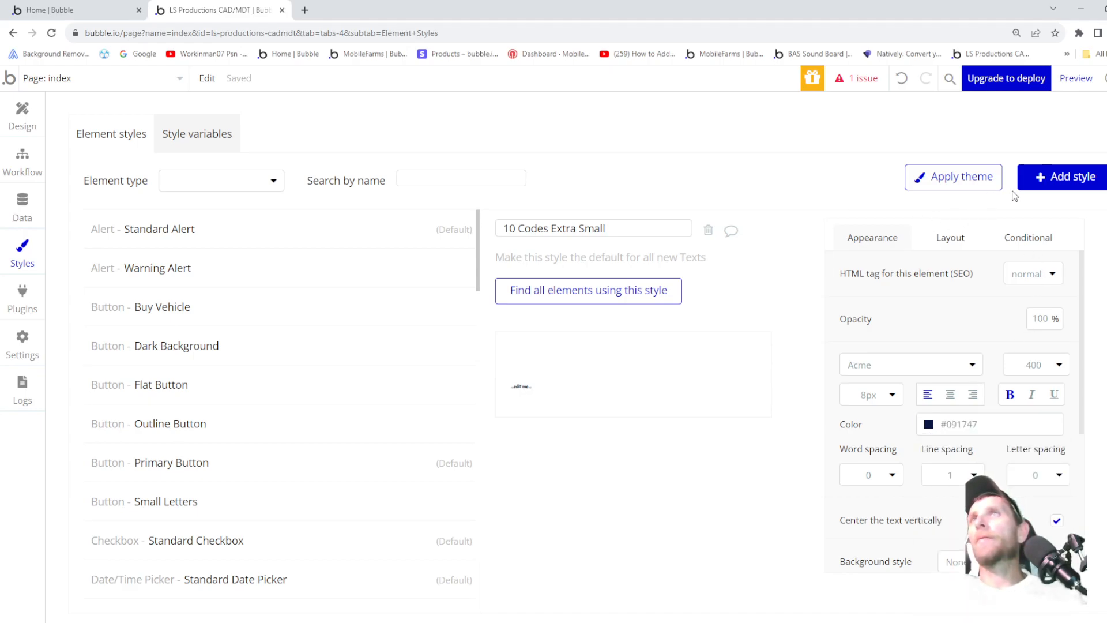
{"action": "left_click", "coordinate": [22, 115]}
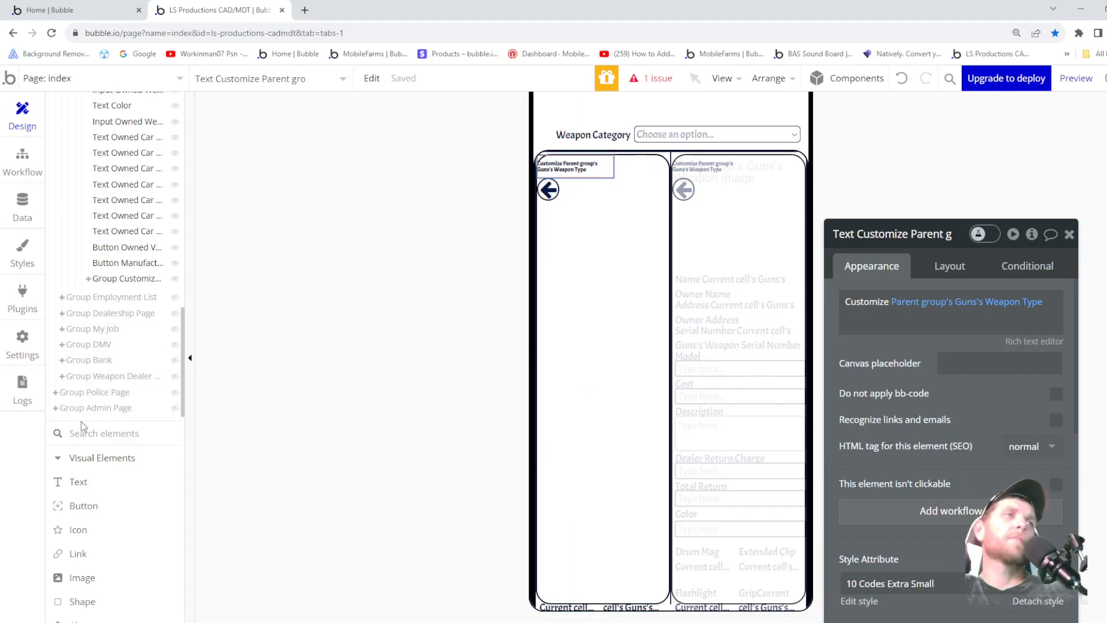
- Move the Customize text below Icon Back Customize Weapon within Group Customize Weapon
{"action": "scroll", "coordinate": [101, 305], "scroll_direction": "up", "scroll_amount": 2}
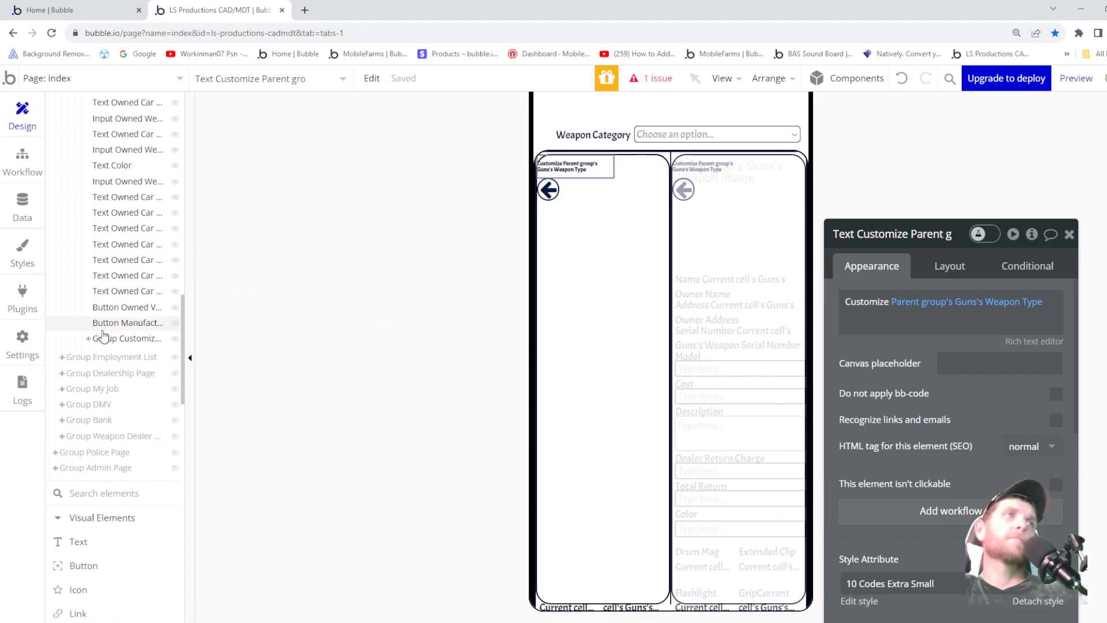
{"action": "left_click", "coordinate": [88, 339]}
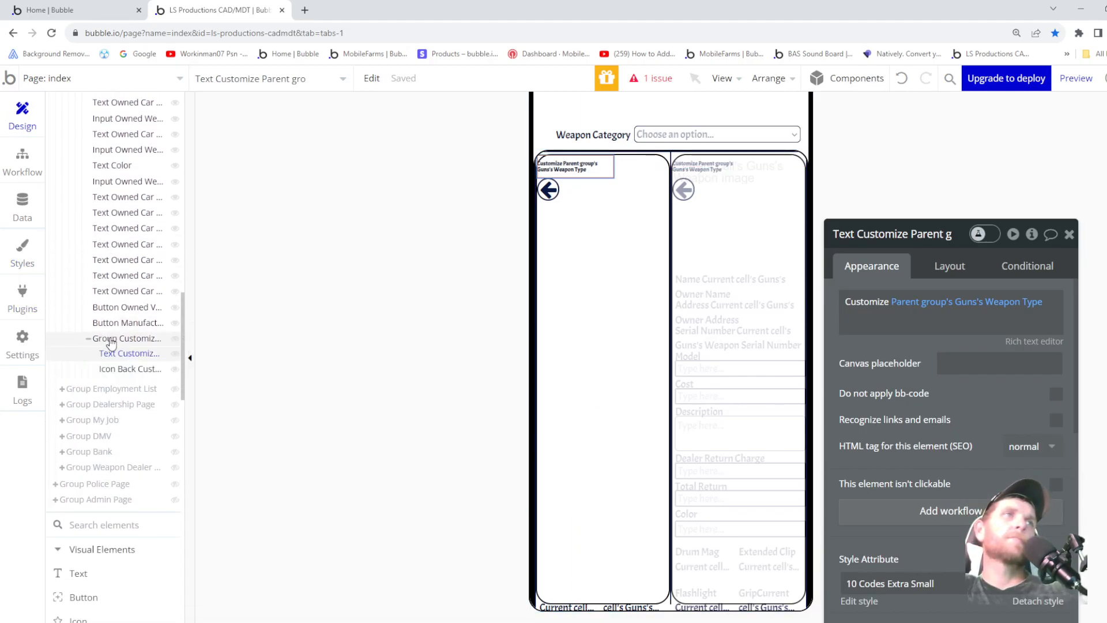
{"action": "left_click", "coordinate": [121, 370]}
{"action": "left_click_drag", "start_coordinate": [114, 356], "coordinate": [119, 375]}
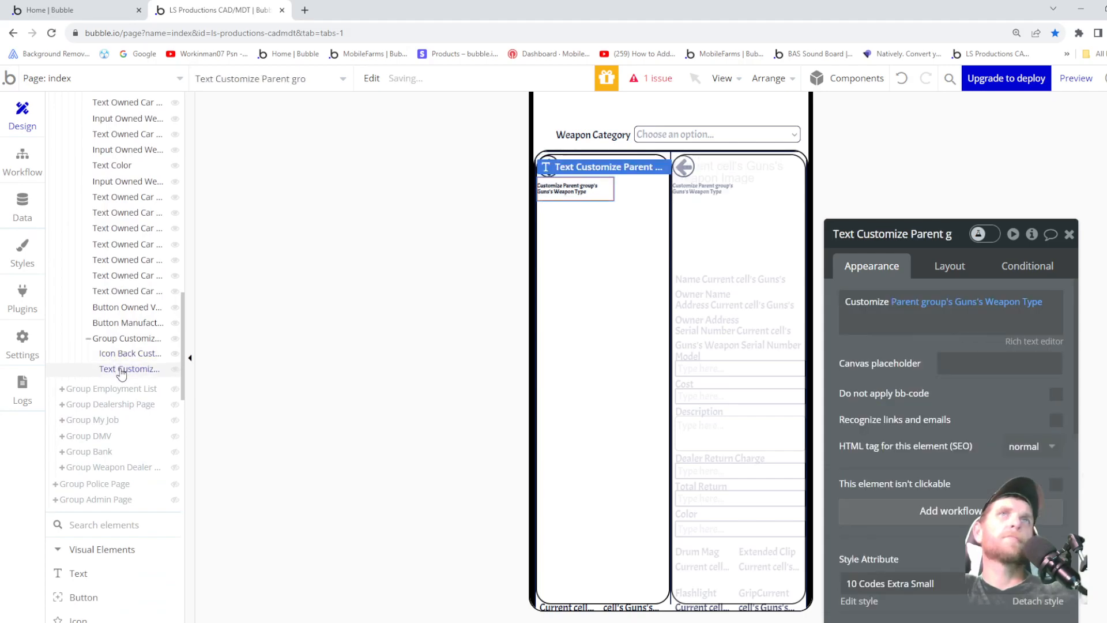
- Create a new text style named Customize weapon from the Customize text's style options
{"action": "scroll", "coordinate": [1018, 420], "scroll_direction": "down", "scroll_amount": 5}
{"action": "scroll", "coordinate": [920, 344], "scroll_direction": "up", "scroll_amount": 1}
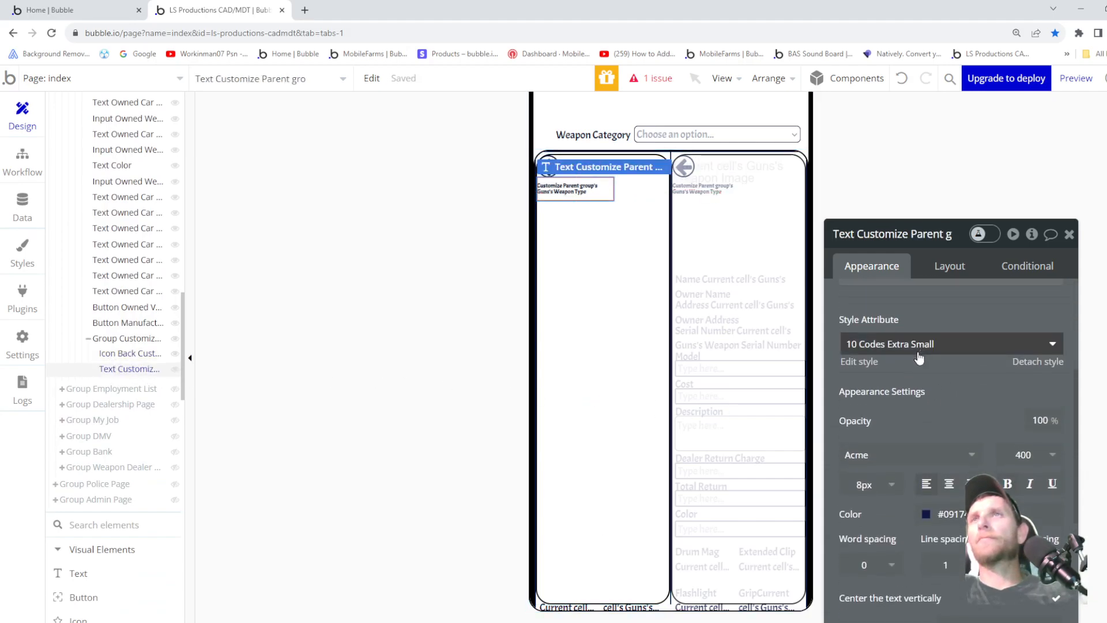
{"action": "left_click", "coordinate": [920, 344]}
{"action": "scroll", "coordinate": [911, 392], "scroll_direction": "down", "scroll_amount": 3}
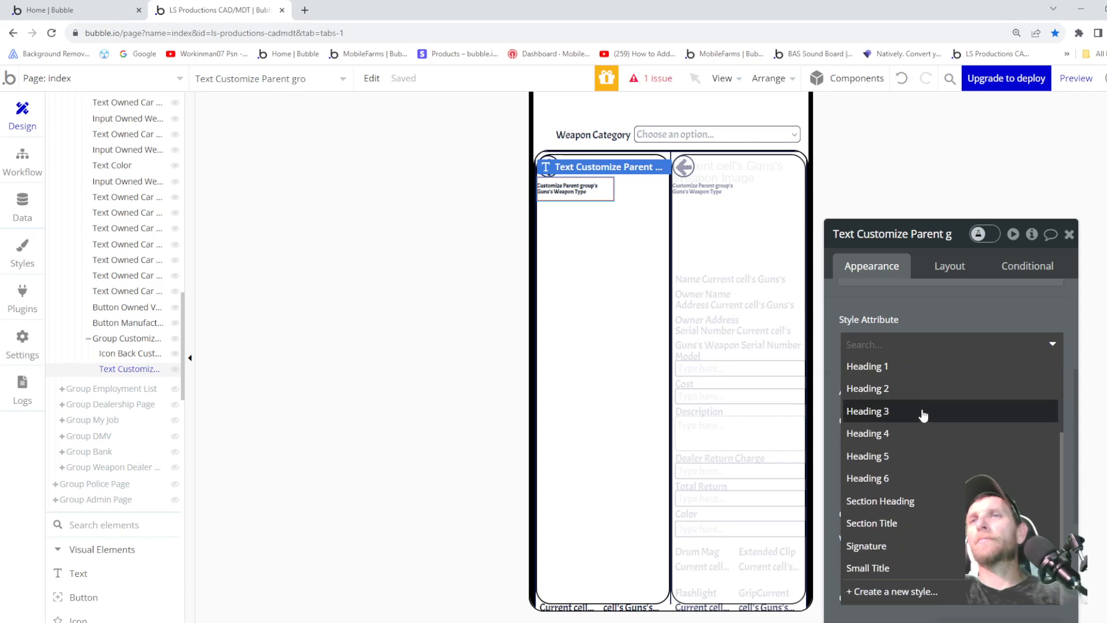
{"action": "left_click", "coordinate": [924, 589]}
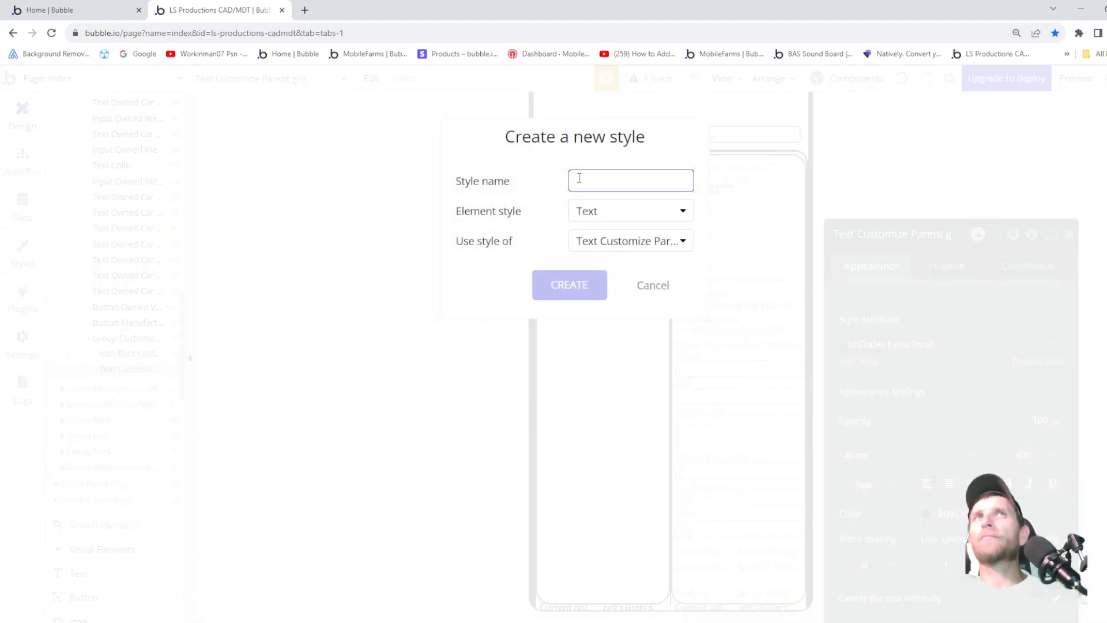
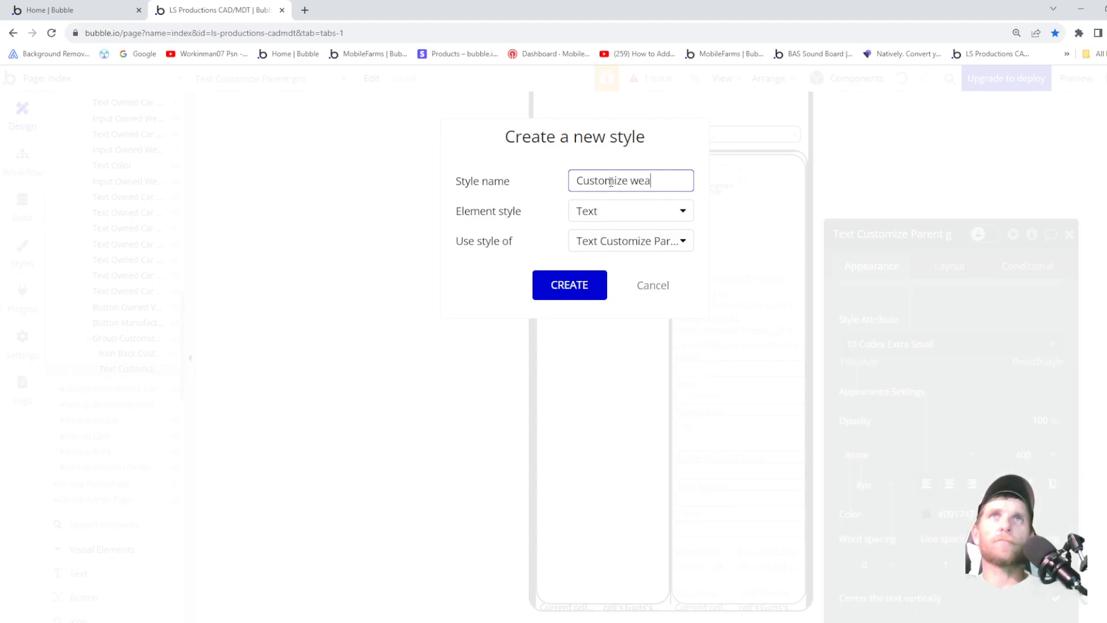
{"action": "key", "text": "Return"}
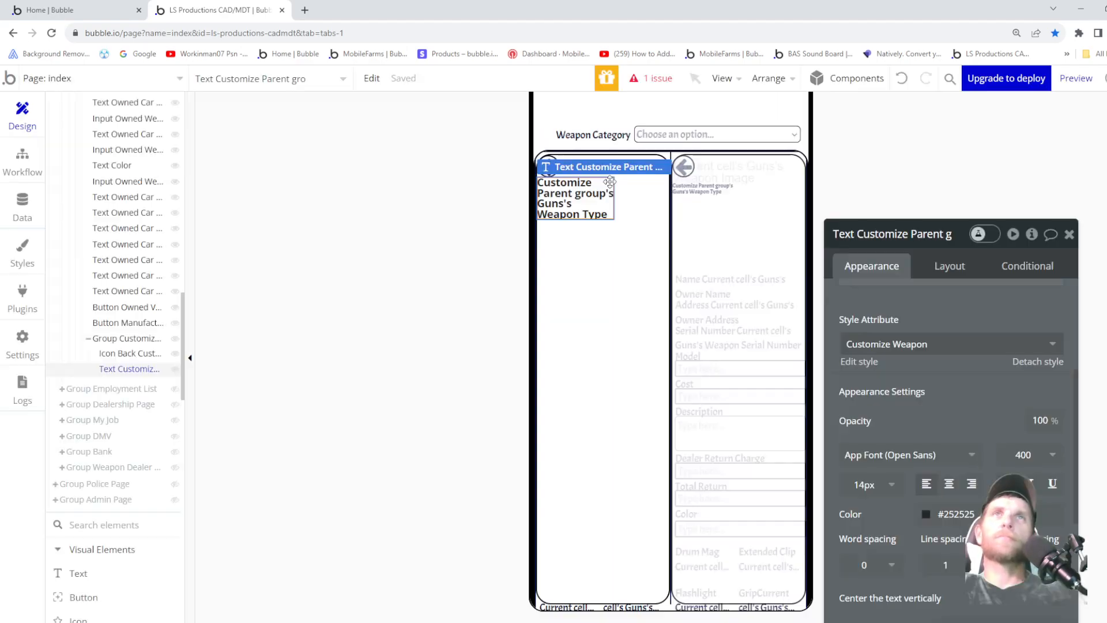
- Edit the Customize weapon style and set its text color to the copied #091747
{"action": "left_click", "coordinate": [864, 364]}
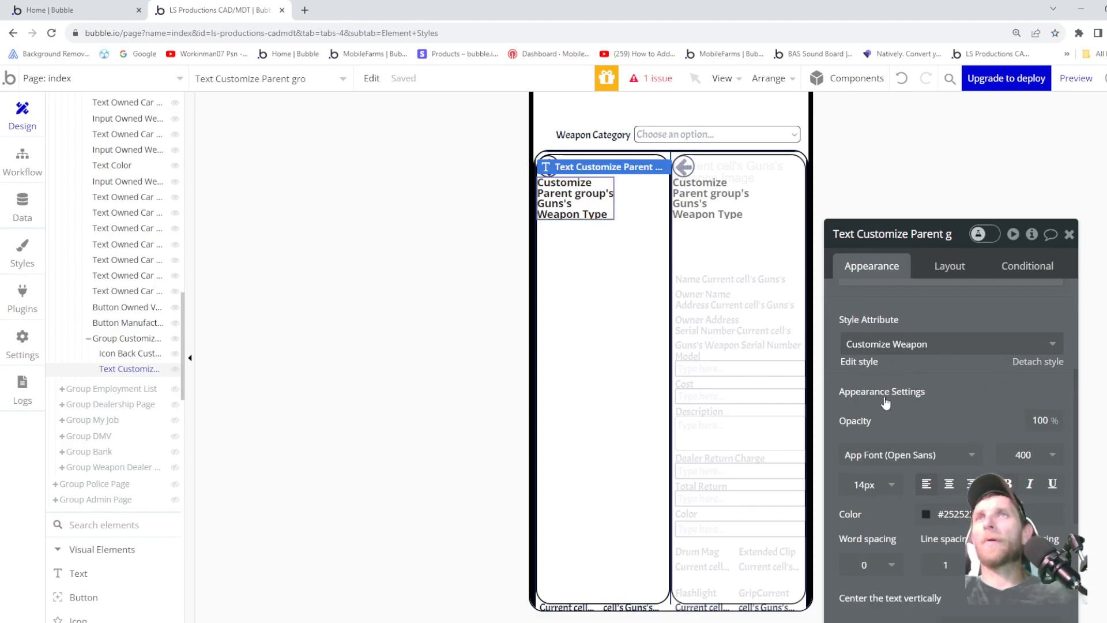
{"action": "scroll", "coordinate": [967, 386], "scroll_direction": "up", "scroll_amount": 3}
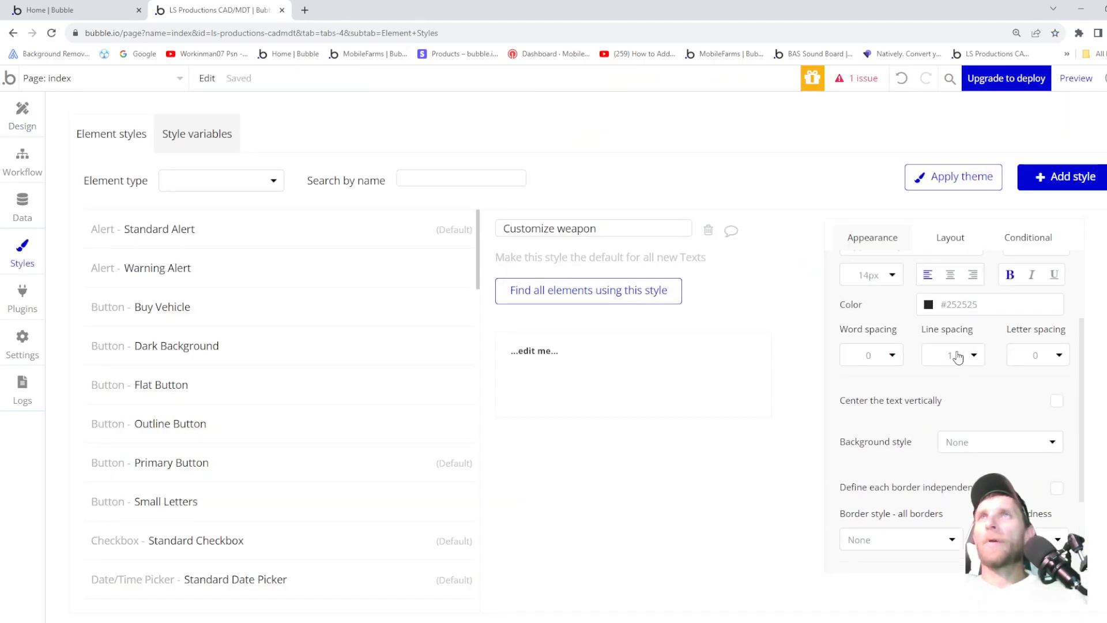
{"action": "left_click", "coordinate": [935, 369]}
{"action": "key", "text": "ctrl+v"}
{"action": "scroll", "coordinate": [1012, 363], "scroll_direction": "up", "scroll_amount": 2}
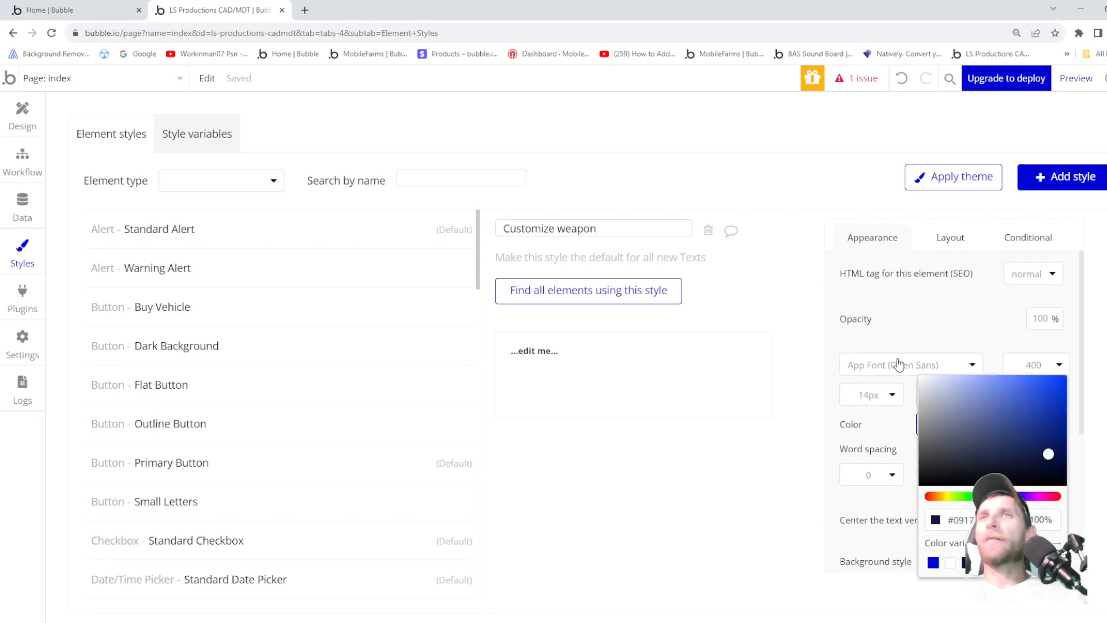
- Change the font of the Customize weapon style to Acme
{"action": "left_click", "coordinate": [899, 363]}
{"action": "scroll", "coordinate": [900, 446], "scroll_direction": "down", "scroll_amount": 3}
{"action": "scroll", "coordinate": [905, 448], "scroll_direction": "up", "scroll_amount": 3}
{"action": "scroll", "coordinate": [899, 446], "scroll_direction": "down", "scroll_amount": 10}
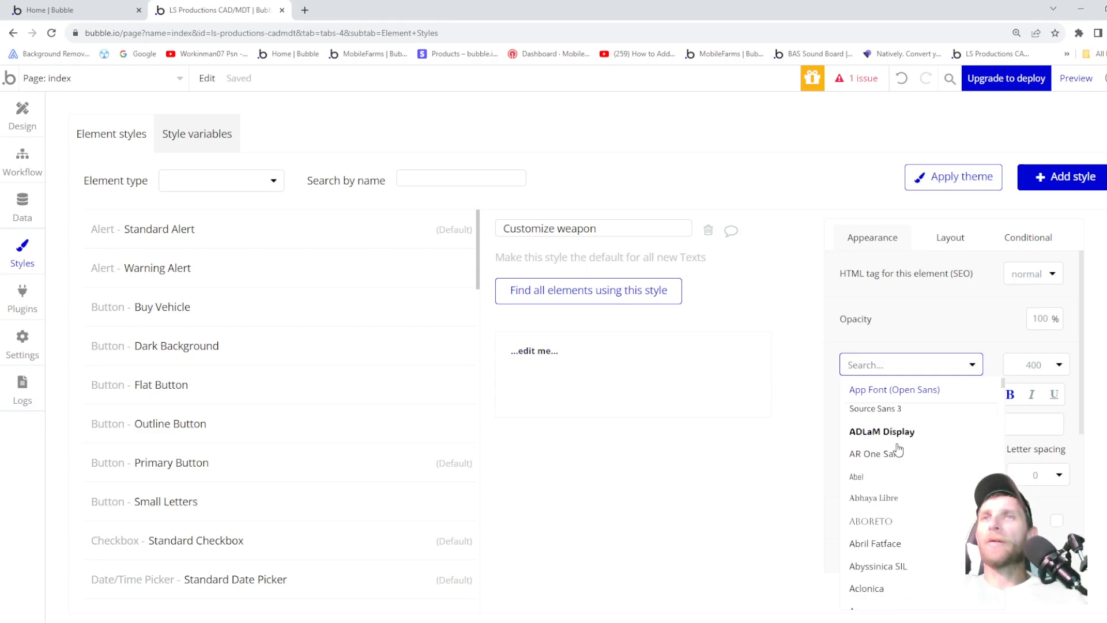
{"action": "scroll", "coordinate": [899, 452], "scroll_direction": "down", "scroll_amount": 6}
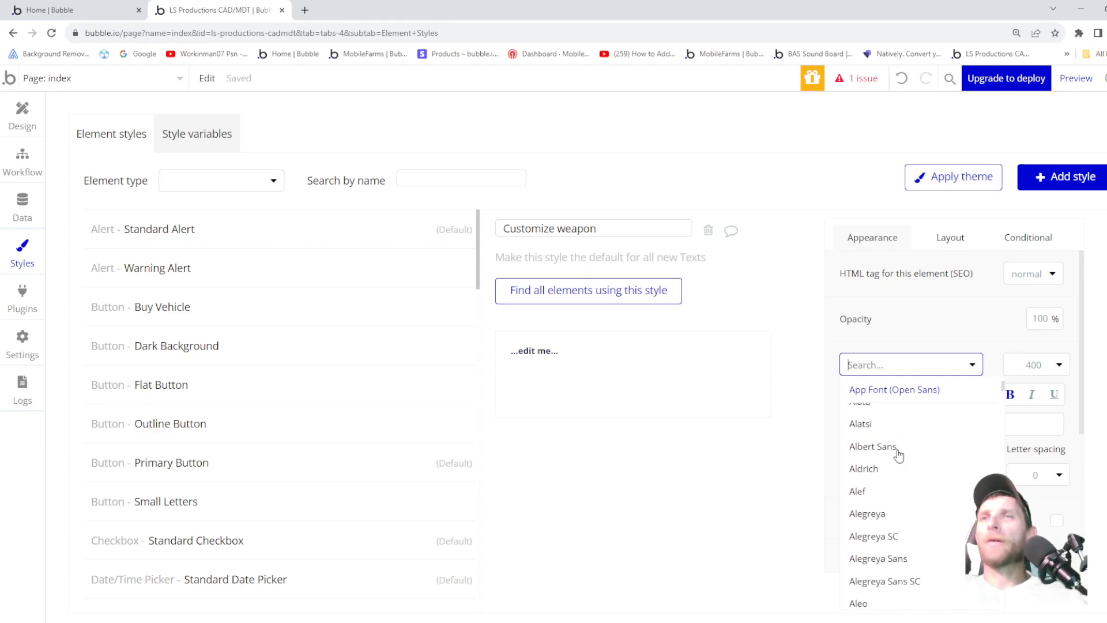
{"action": "scroll", "coordinate": [901, 459], "scroll_direction": "up", "scroll_amount": 6}
{"action": "scroll", "coordinate": [900, 457], "scroll_direction": "up", "scroll_amount": 6}
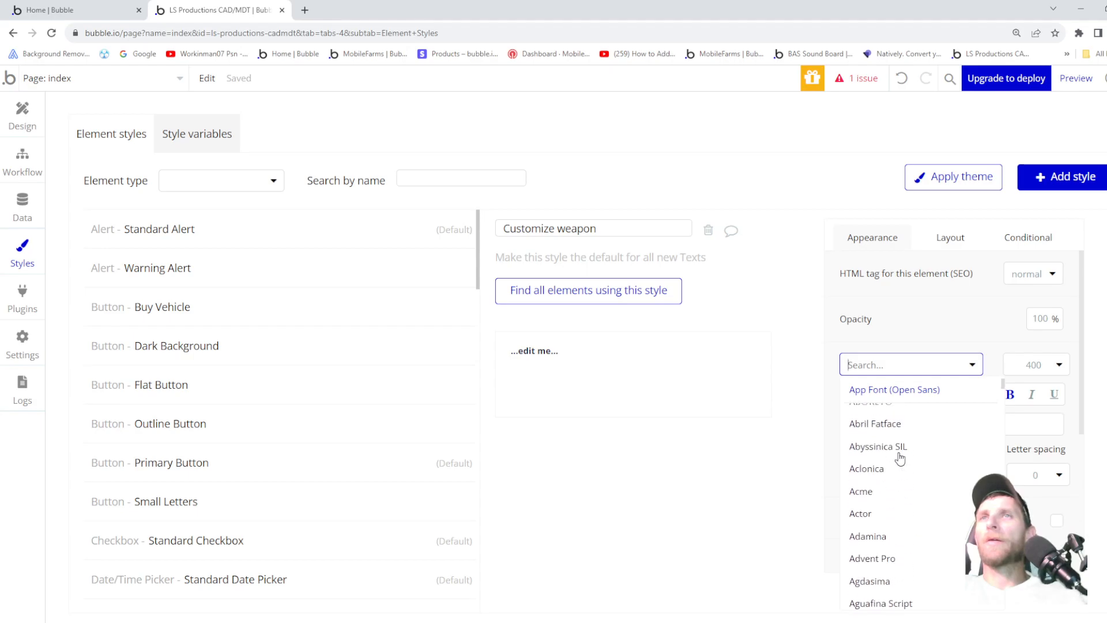
{"action": "scroll", "coordinate": [901, 457], "scroll_direction": "up", "scroll_amount": 3}
{"action": "scroll", "coordinate": [899, 464], "scroll_direction": "down", "scroll_amount": 5}
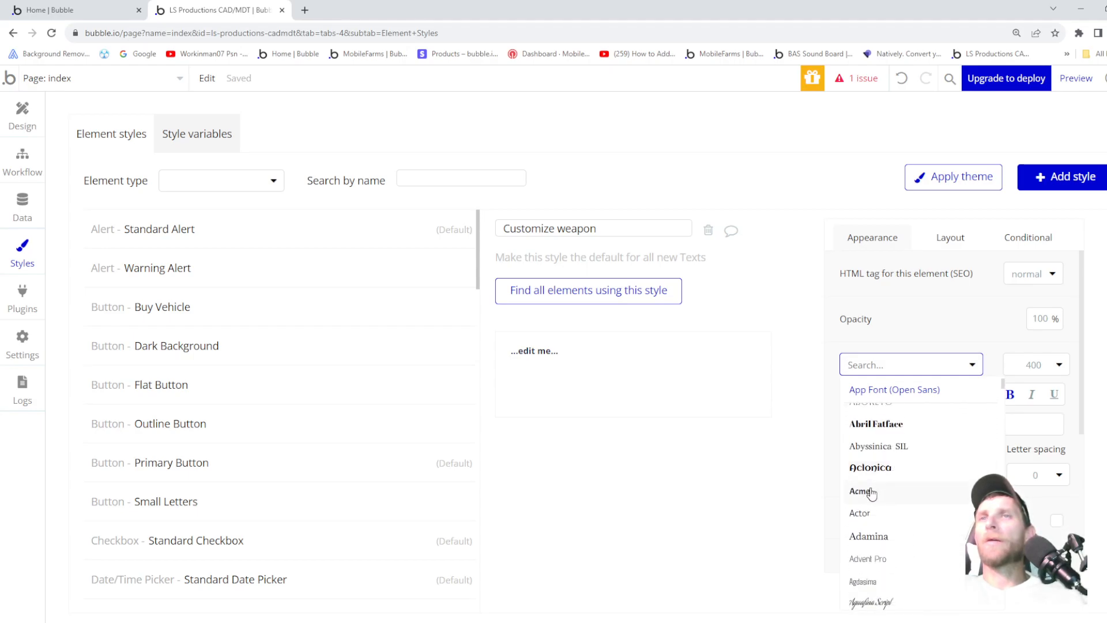
{"action": "left_click", "coordinate": [871, 492]}
- Set the font size of the Customize weapon style to 10 and check its remaining appearance settings
{"action": "left_click", "coordinate": [883, 396]}
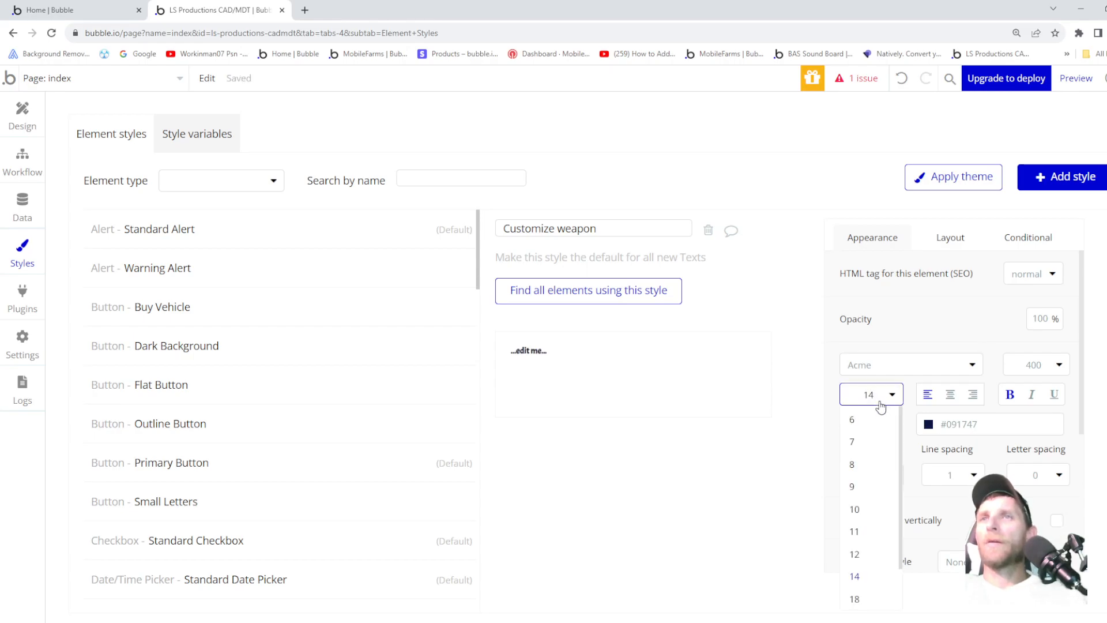
{"action": "type", "text": "10"}
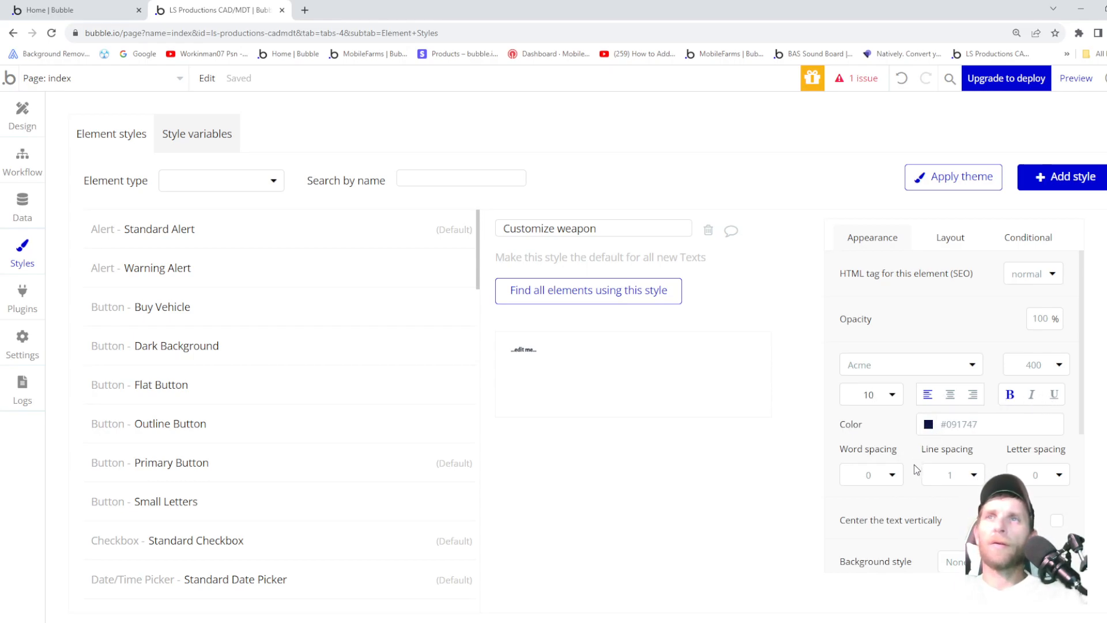
{"action": "scroll", "coordinate": [972, 476], "scroll_direction": "down", "scroll_amount": 3}
{"action": "scroll", "coordinate": [971, 477], "scroll_direction": "down", "scroll_amount": 2}
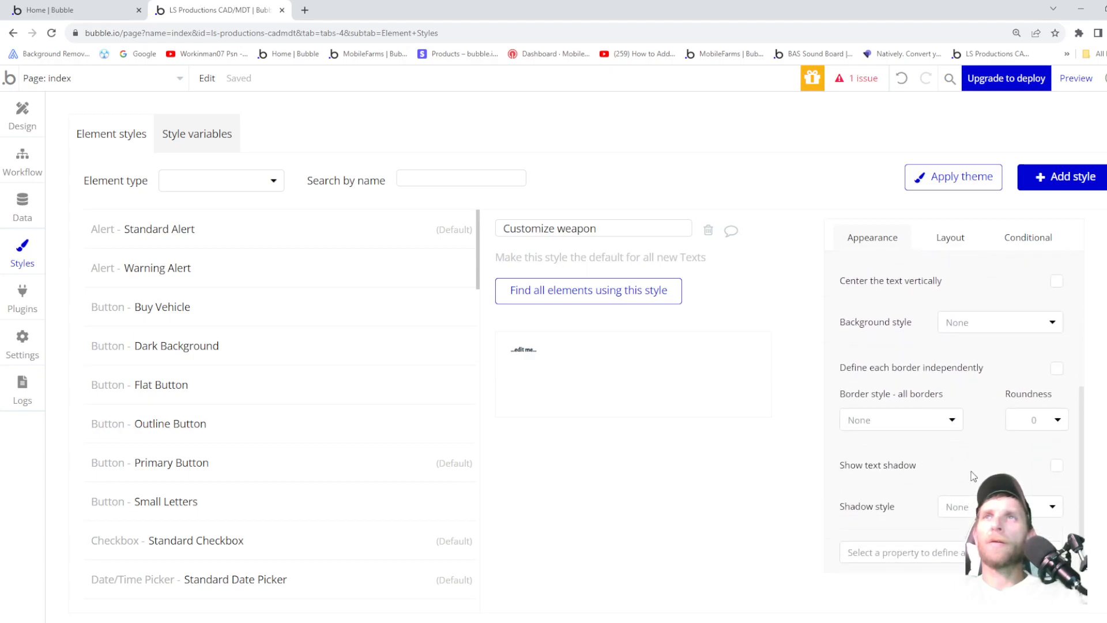
{"action": "scroll", "coordinate": [973, 475], "scroll_direction": "up", "scroll_amount": 5}
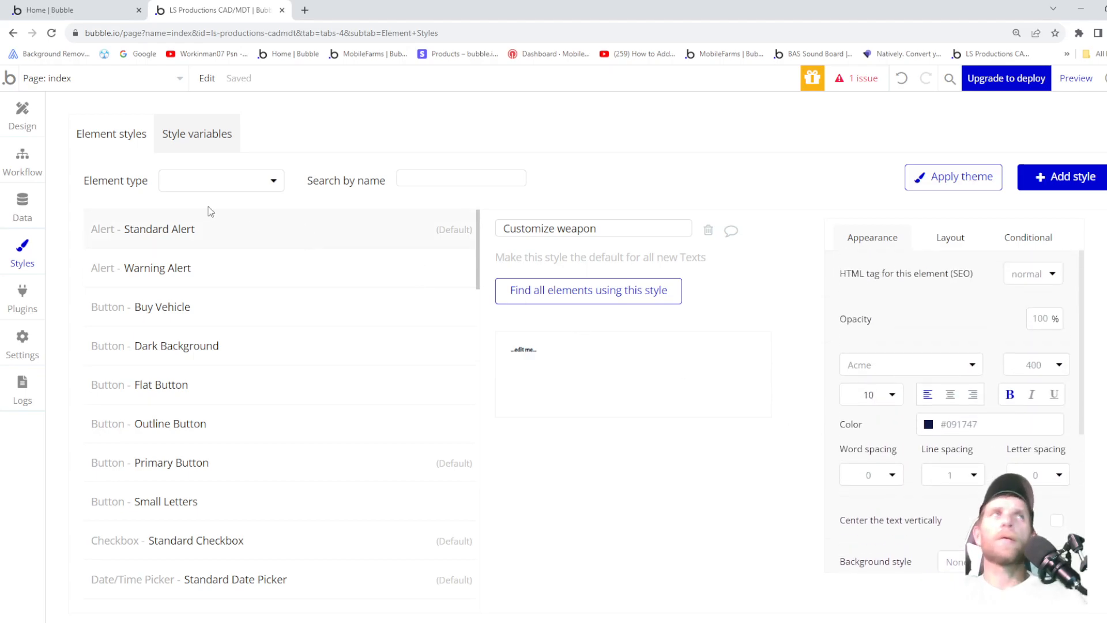
- Return to the page design, make the Customize text not clickable, and center it horizontally in its container
{"action": "left_click", "coordinate": [23, 116]}
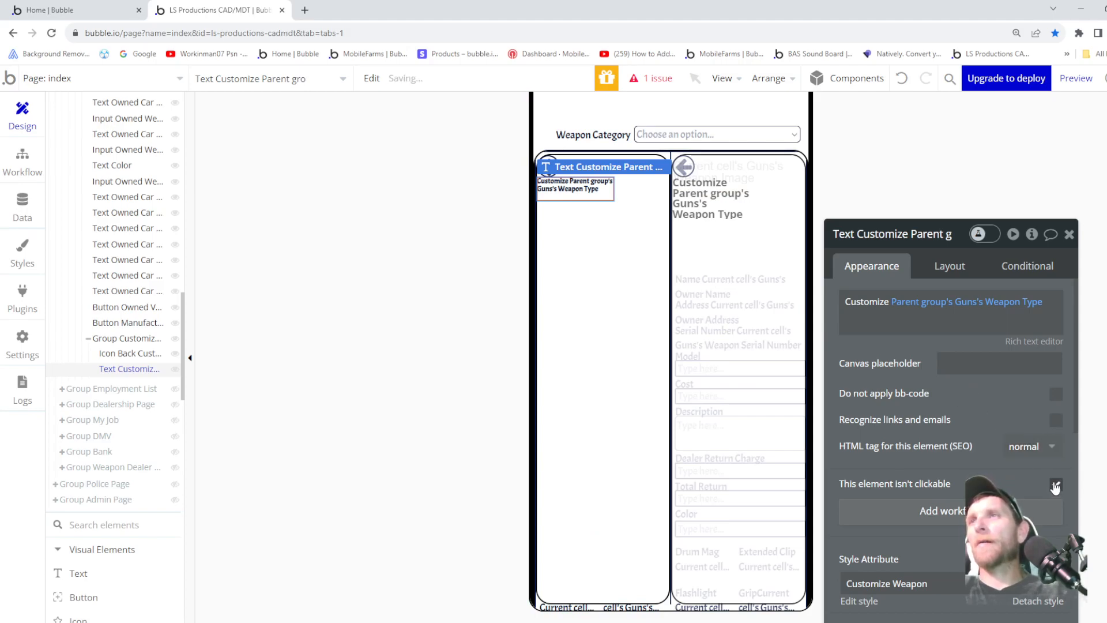
{"action": "left_click", "coordinate": [943, 266]}
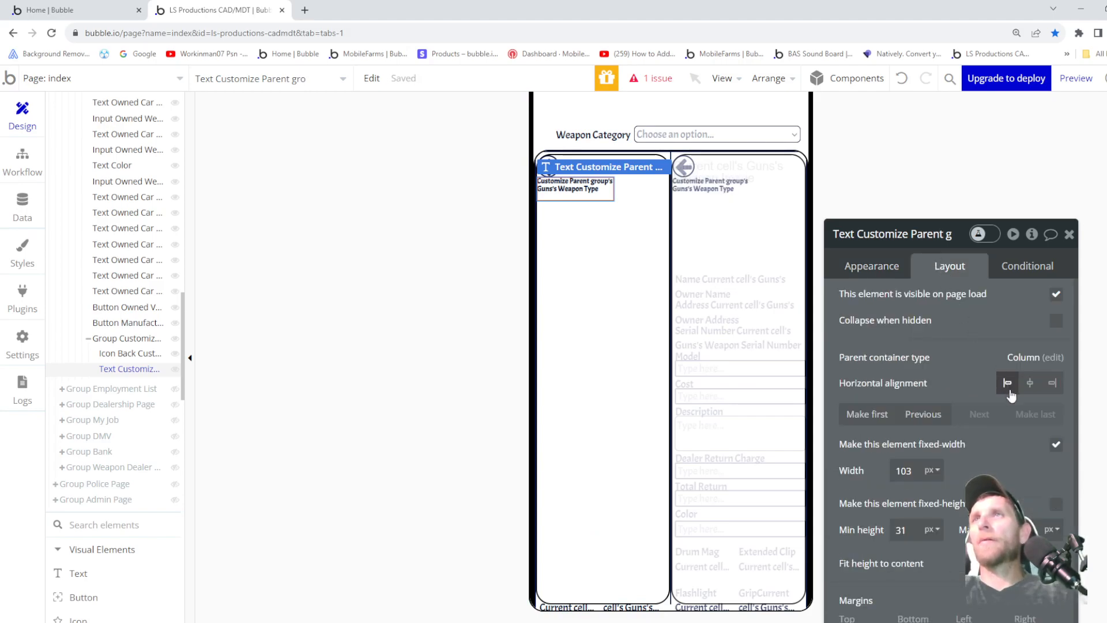
{"action": "left_click", "coordinate": [1030, 388]}
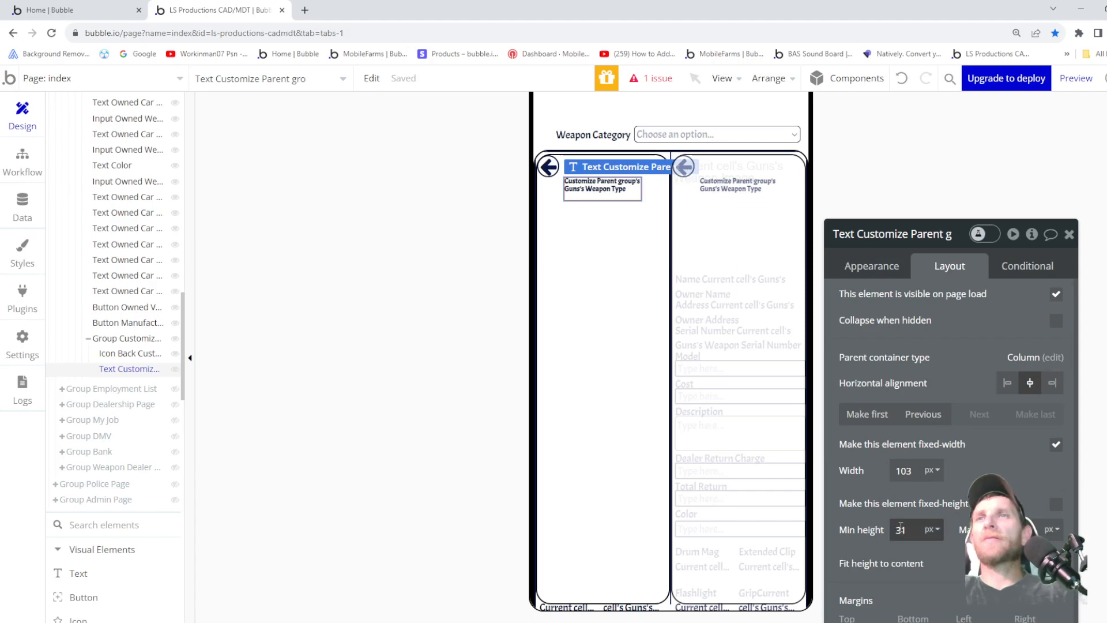
- Set the Customize text's top margin to -28 px and fine-tune it upward in single-pixel increments
{"action": "scroll", "coordinate": [918, 541], "scroll_direction": "down", "scroll_amount": 1}
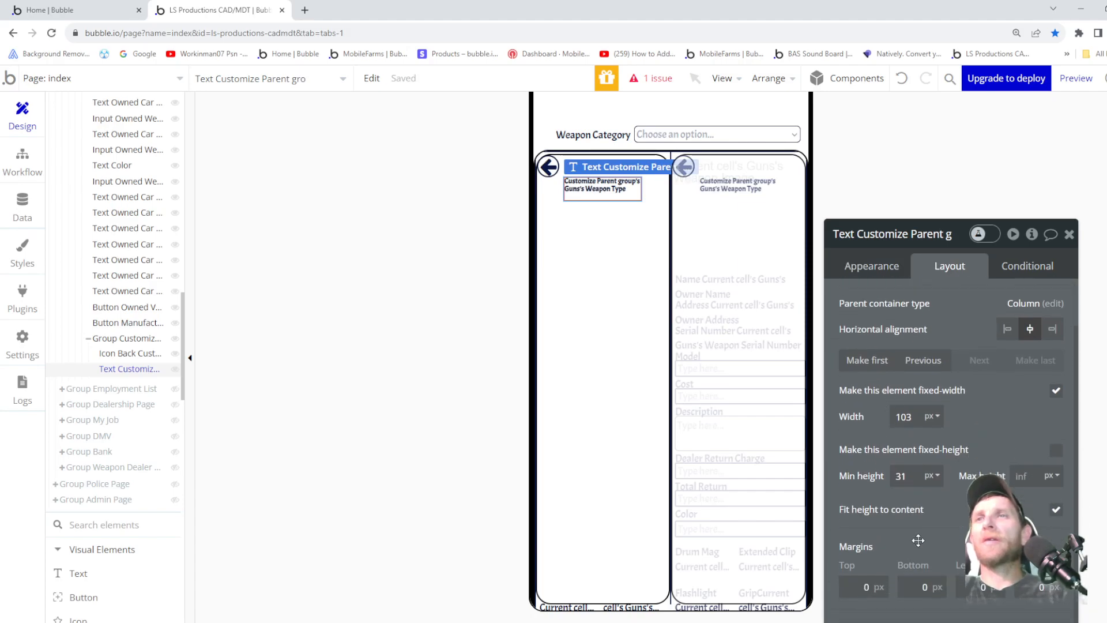
{"action": "left_click", "coordinate": [866, 578]}
{"action": "type", "text": "-6"}
{"action": "key", "text": "BackSpace"}
{"action": "key", "text": "BackSpace"}
{"action": "type", "text": "28"}
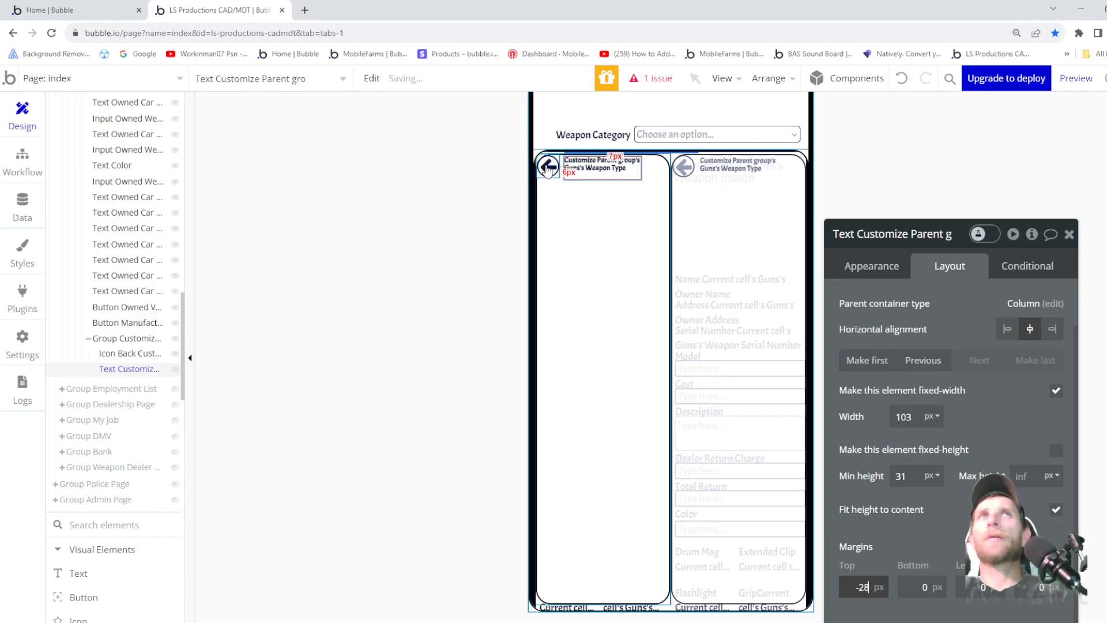
{"action": "key", "text": "Up"}
{"action": "key", "text": "Up"}
{"action": "key", "text": "Up"}
{"action": "key", "text": "Up"}
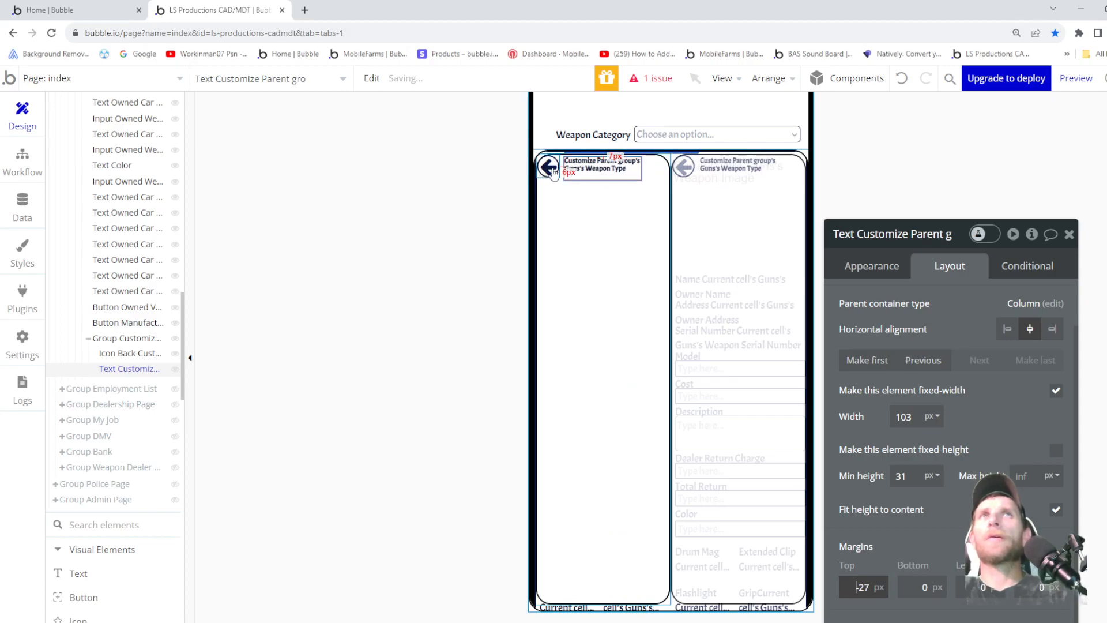
- Set the top margin of Icon Back Customize Weapon to 5 px and slightly increase its left margin
{"action": "left_click", "coordinate": [549, 167]}
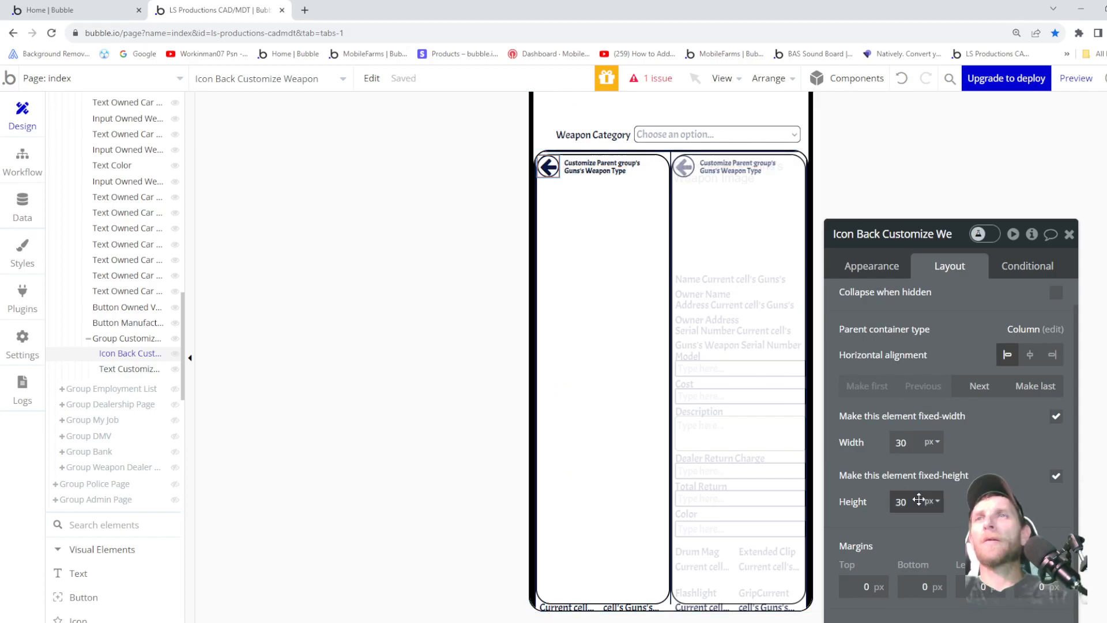
{"action": "key", "text": "Up"}
{"action": "key", "text": "Up"}
{"action": "key", "text": "Up"}
{"action": "key", "text": "Up"}
{"action": "key", "text": "Up"}
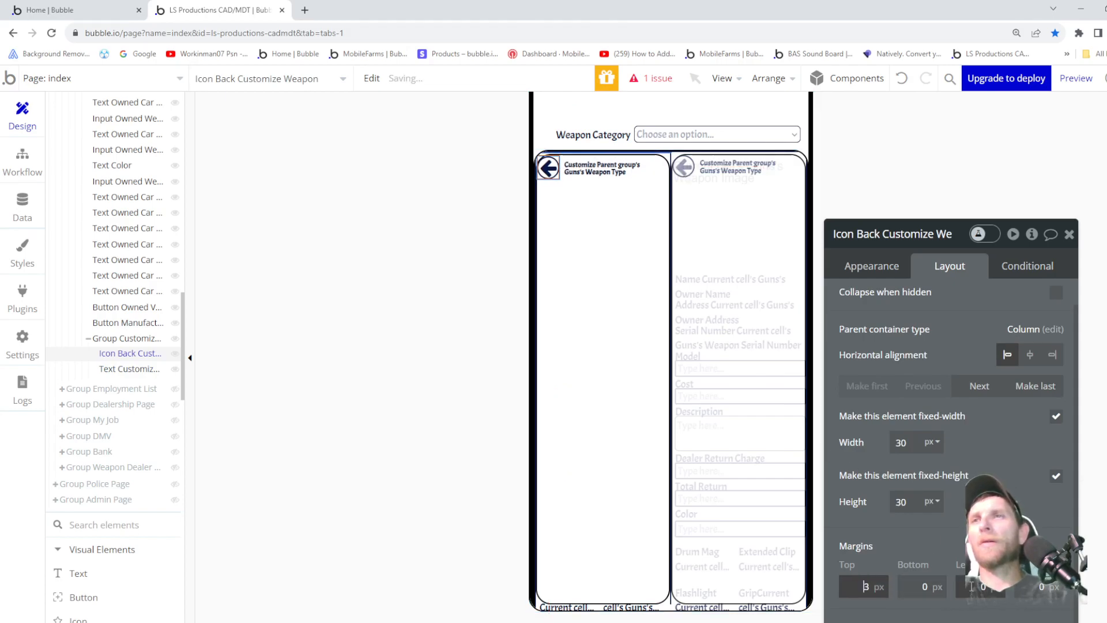
{"action": "key", "text": "Up"}
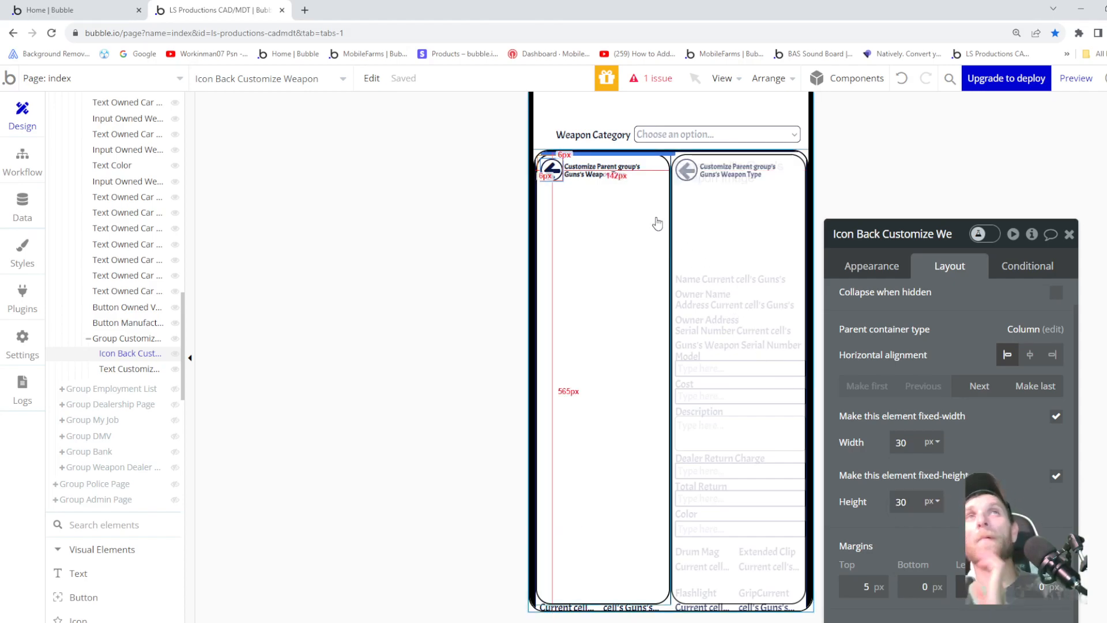
- Set the top margin of the Customize text to -30 px
{"action": "left_click", "coordinate": [583, 171]}
{"action": "left_click", "coordinate": [868, 612]}
{"action": "key", "text": "BackSpace"}
{"action": "key", "text": "BackSpace"}
{"action": "type", "text": "30"}
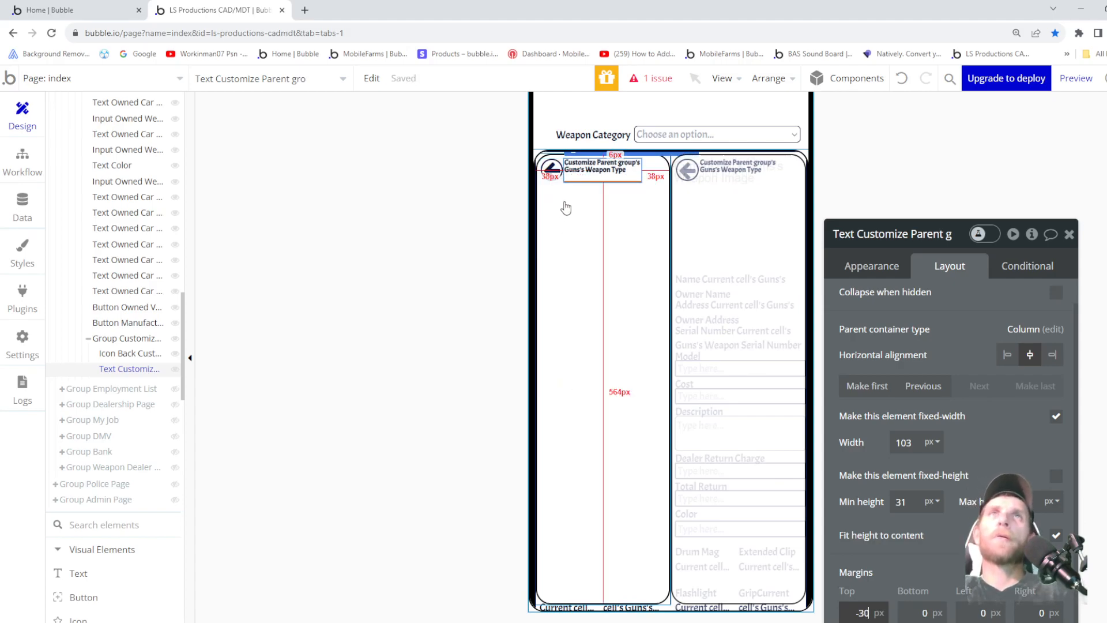
- Center-align the wording of the Customize text, and replace its fixed width with fit width to content
{"action": "left_click", "coordinate": [886, 273]}
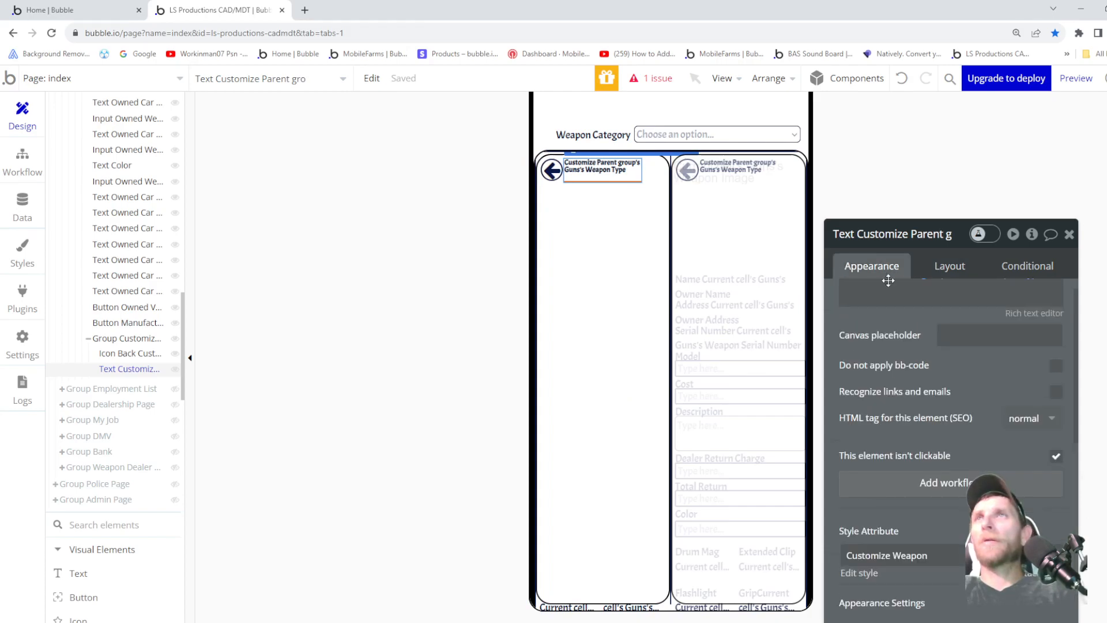
{"action": "scroll", "coordinate": [923, 346], "scroll_direction": "down", "scroll_amount": 5}
{"action": "left_click", "coordinate": [949, 397]}
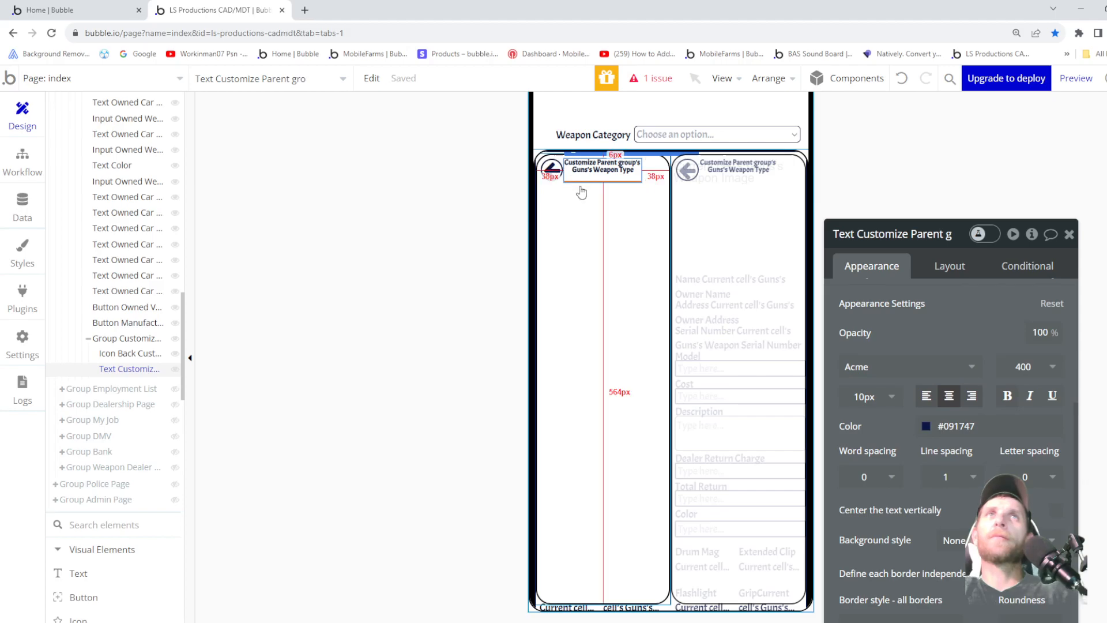
{"action": "left_click", "coordinate": [950, 266]}
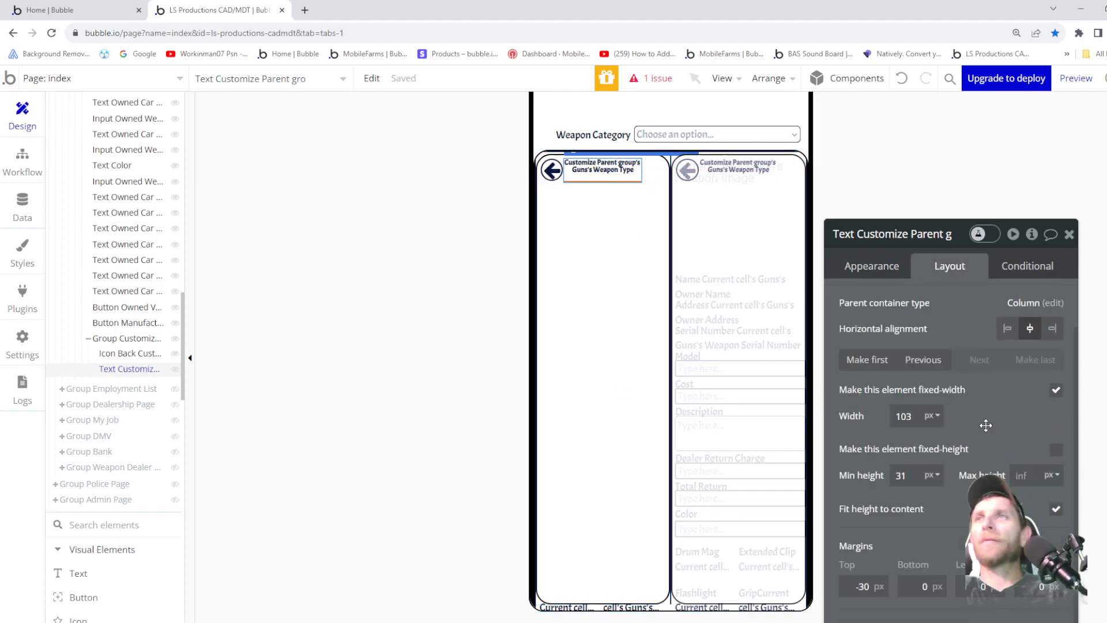
{"action": "left_click", "coordinate": [1056, 391]}
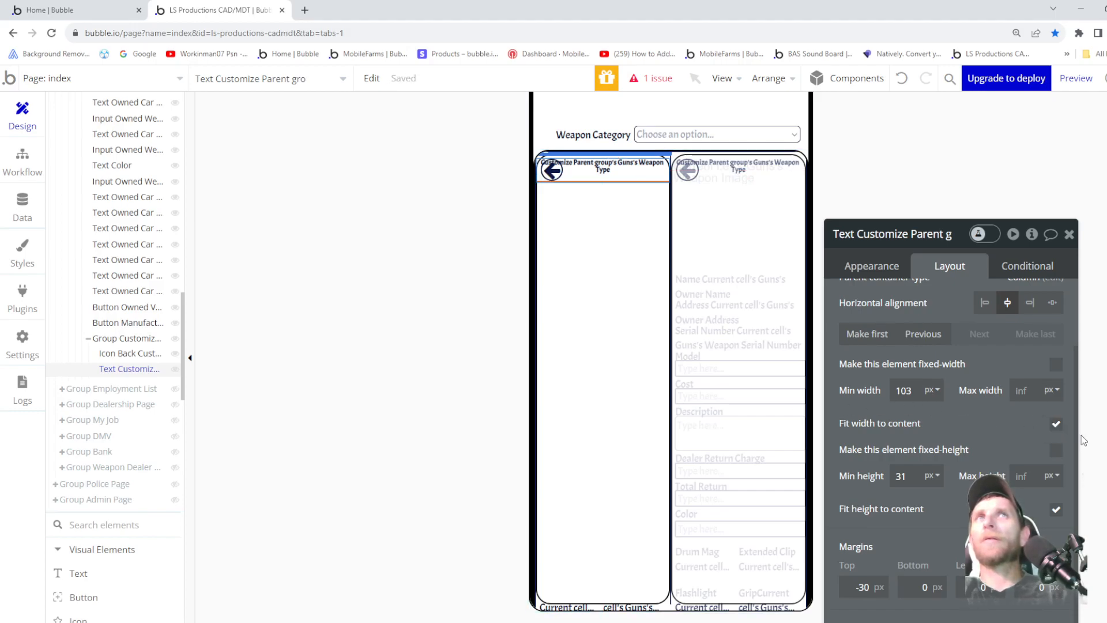
- Insert a line break after the word Customize so the weapon type expression starts on its own line
{"action": "left_click", "coordinate": [872, 266]}
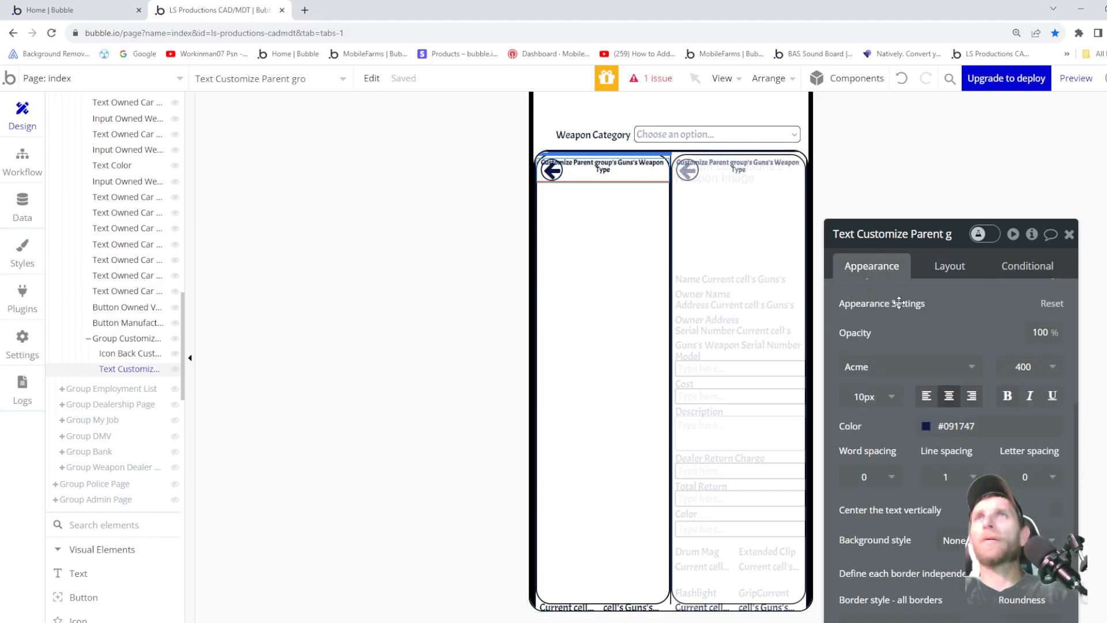
{"action": "scroll", "coordinate": [916, 323], "scroll_direction": "up", "scroll_amount": 10}
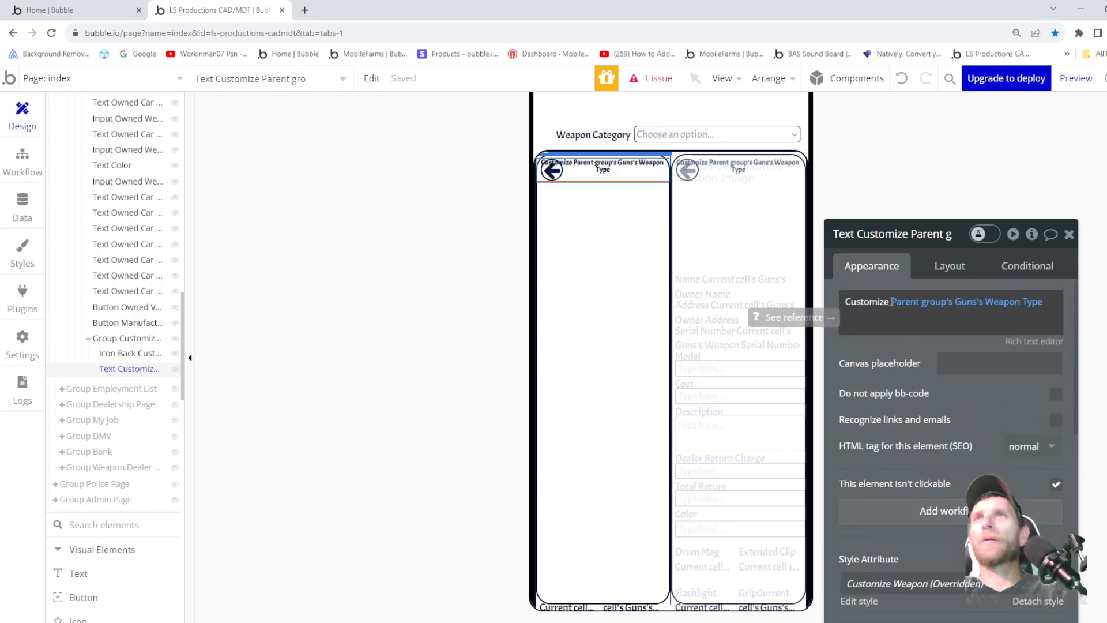
{"action": "left_click", "coordinate": [893, 307]}
{"action": "double_click", "coordinate": [890, 303]}
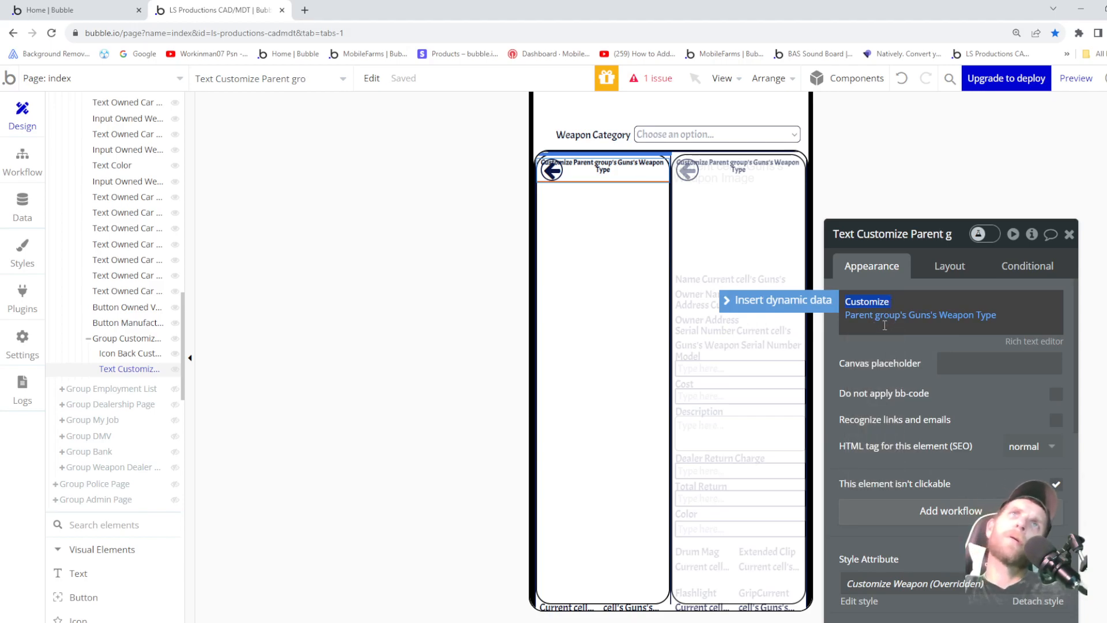
{"action": "left_click", "coordinate": [893, 302]}
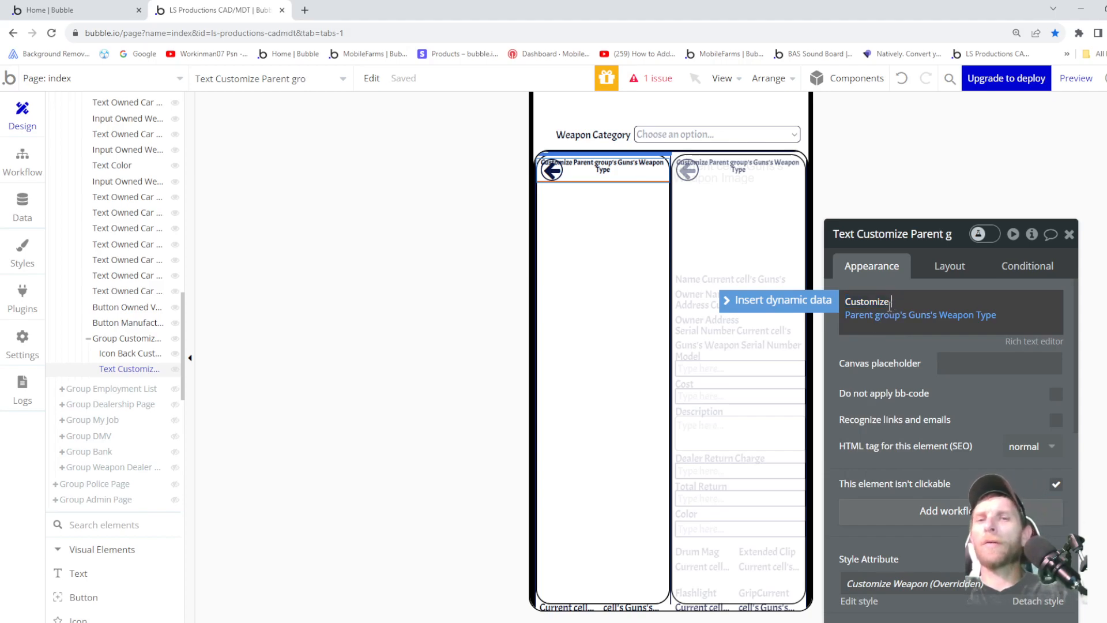
{"action": "key", "text": "Return"}
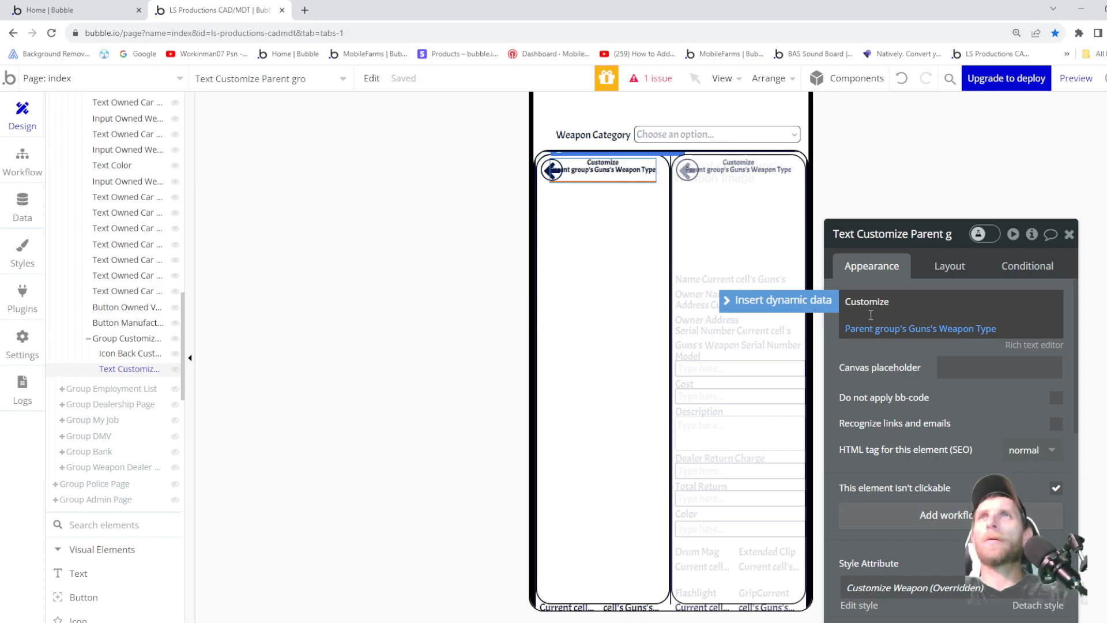
- Bring Icon Back Customize Weapon to the front so it sits above the Customize title text
{"action": "left_click", "coordinate": [549, 170]}
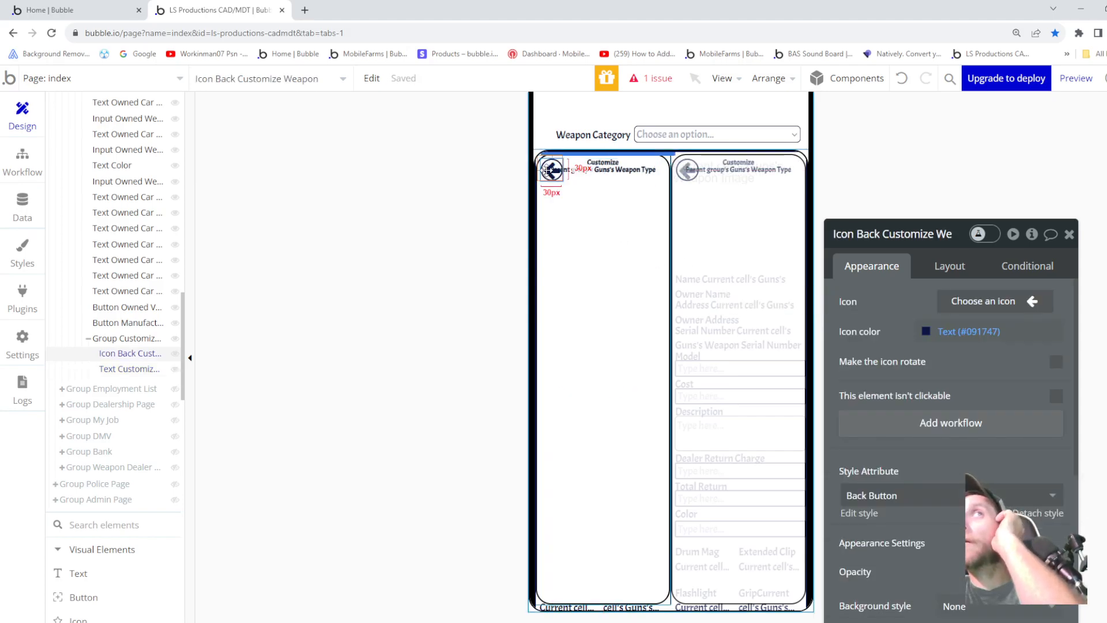
{"action": "right_click", "coordinate": [547, 171]}
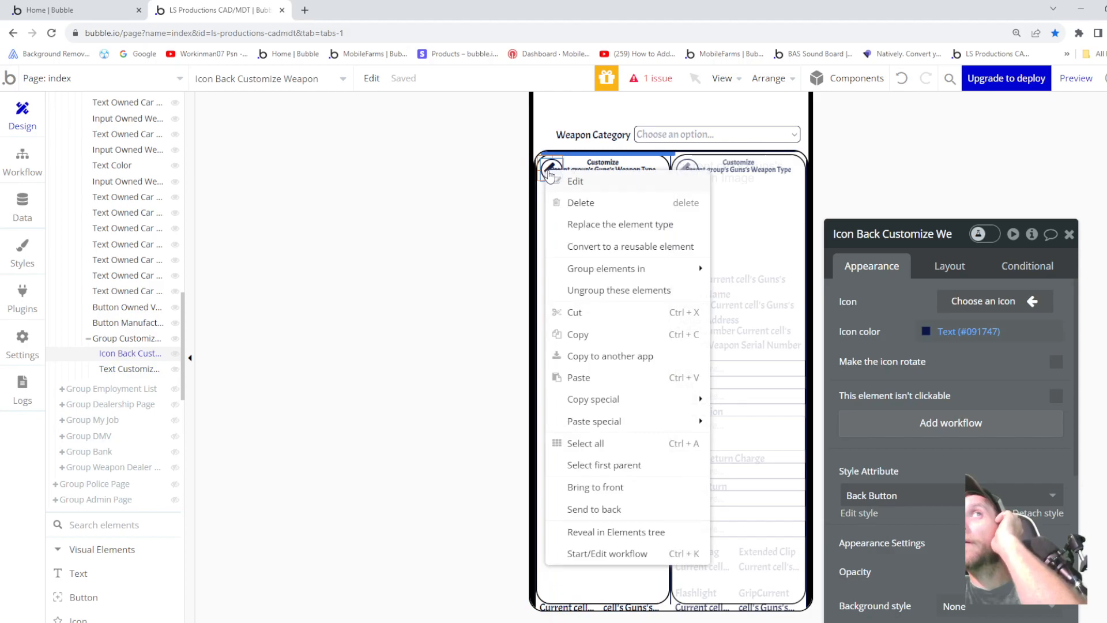
{"action": "left_click", "coordinate": [611, 487]}
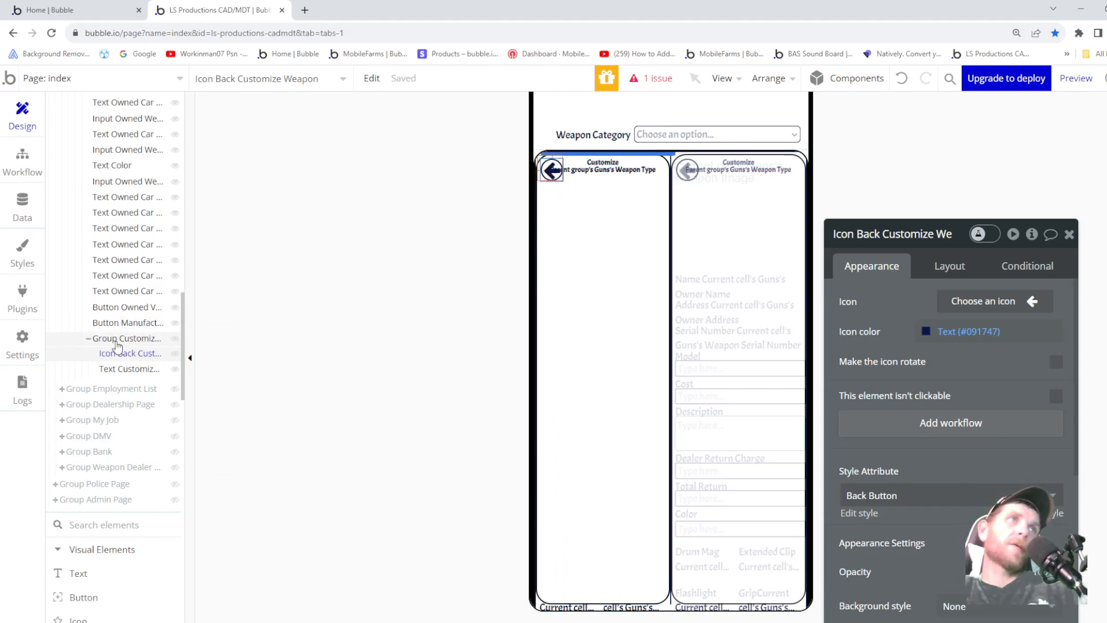
- Make Group Customize Weapon invisible on page load, collapsing when hidden with the Fade In/Out animation, and hide it in the editor
{"action": "left_click", "coordinate": [89, 339]}
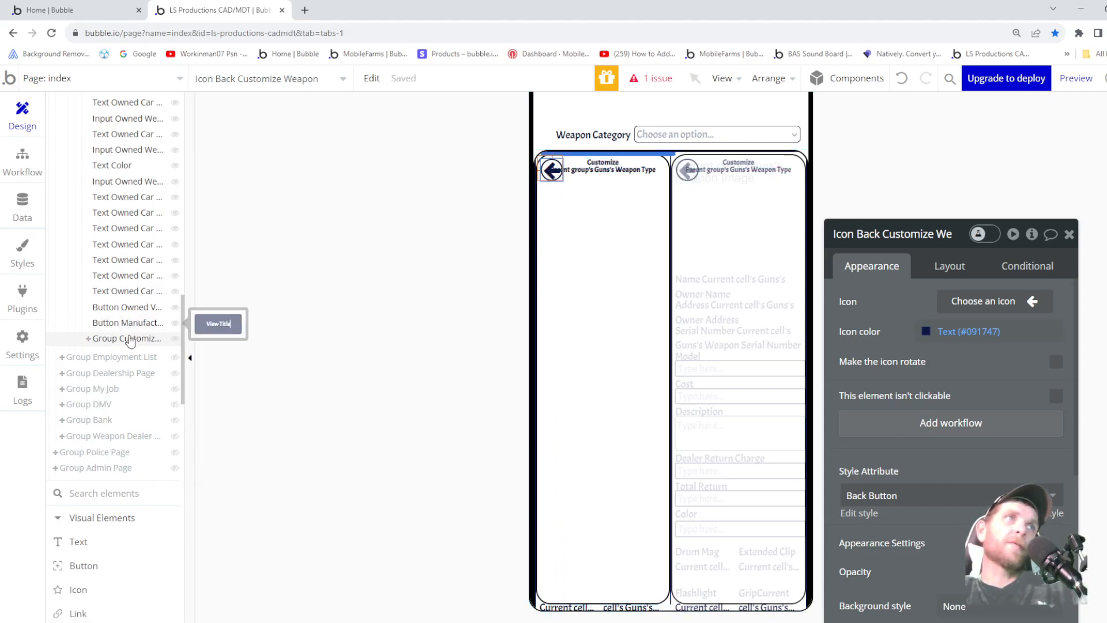
{"action": "left_click", "coordinate": [128, 339]}
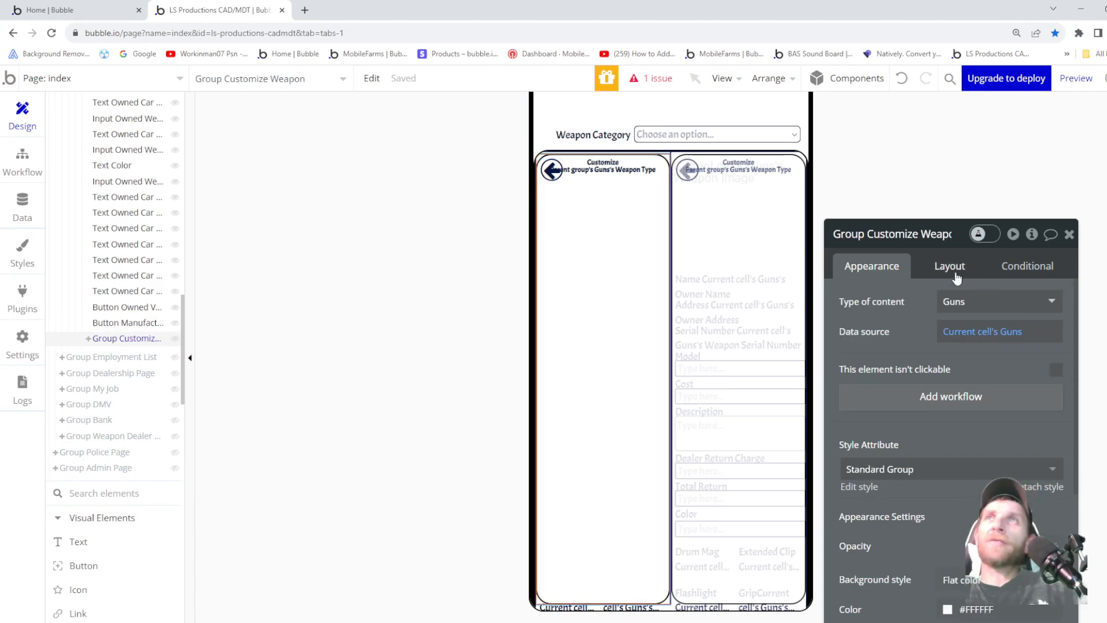
{"action": "left_click", "coordinate": [956, 276]}
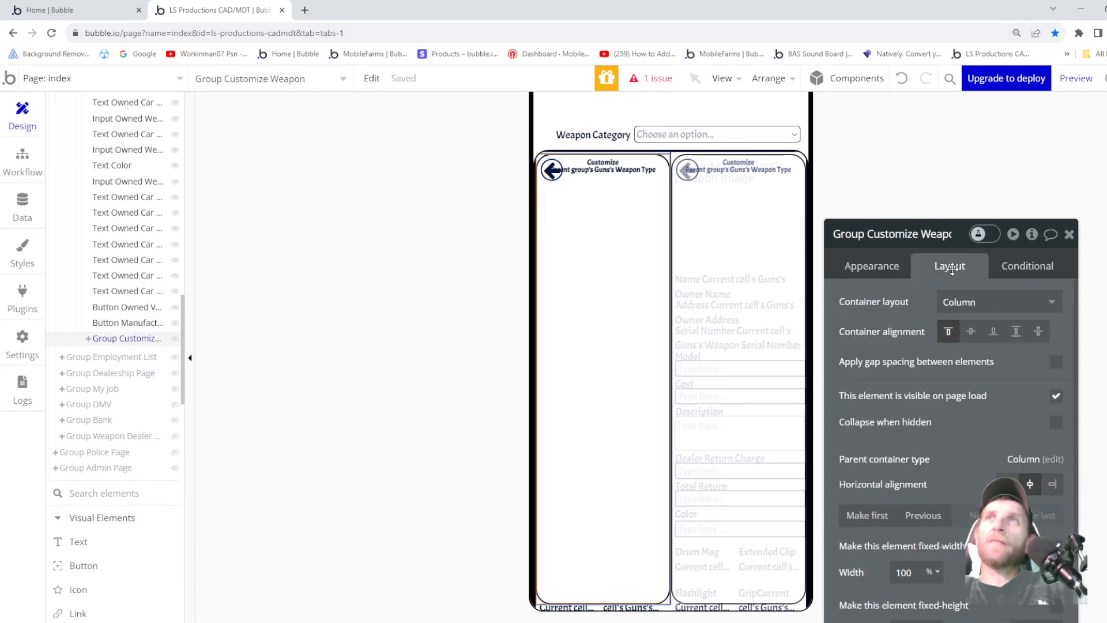
{"action": "left_click", "coordinate": [1058, 397]}
{"action": "left_click", "coordinate": [1056, 459]}
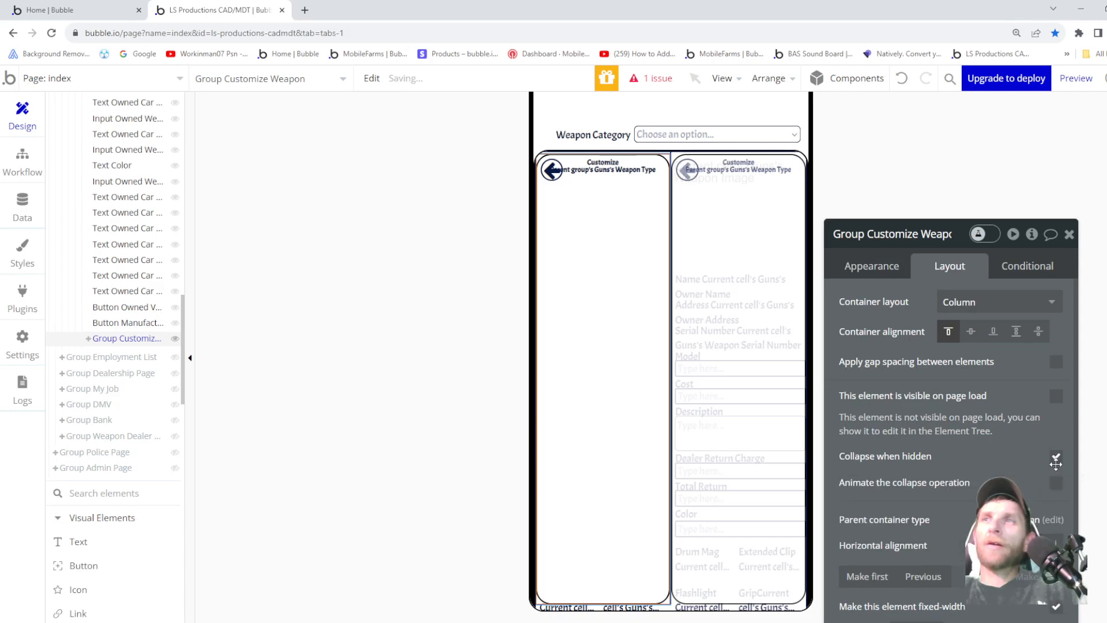
{"action": "left_click", "coordinate": [1057, 483]}
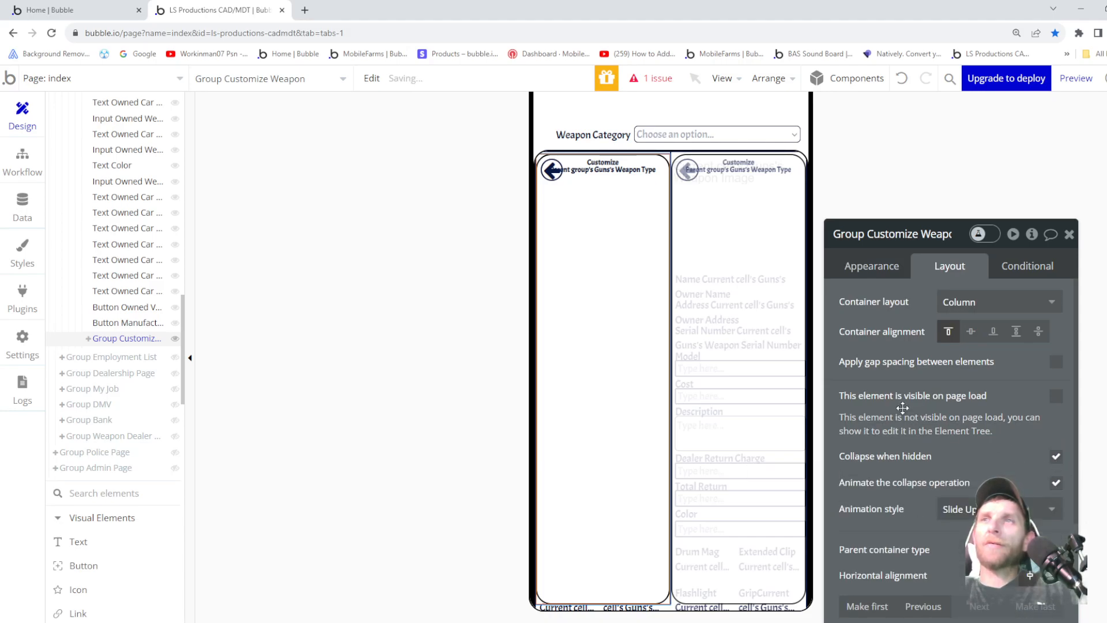
{"action": "left_click", "coordinate": [998, 508]}
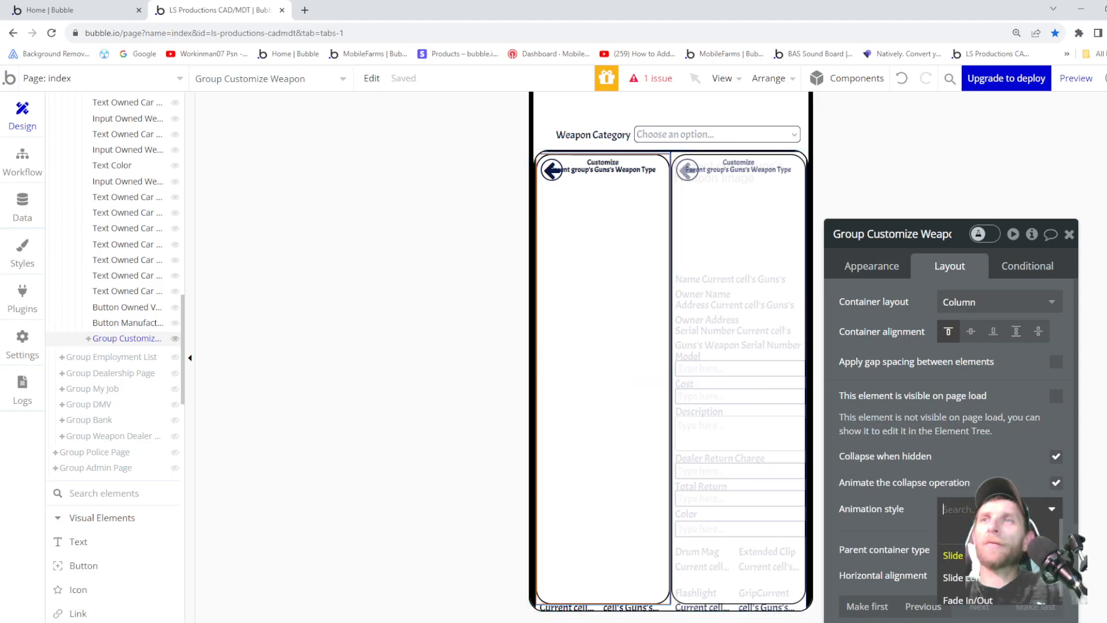
{"action": "left_click", "coordinate": [980, 596]}
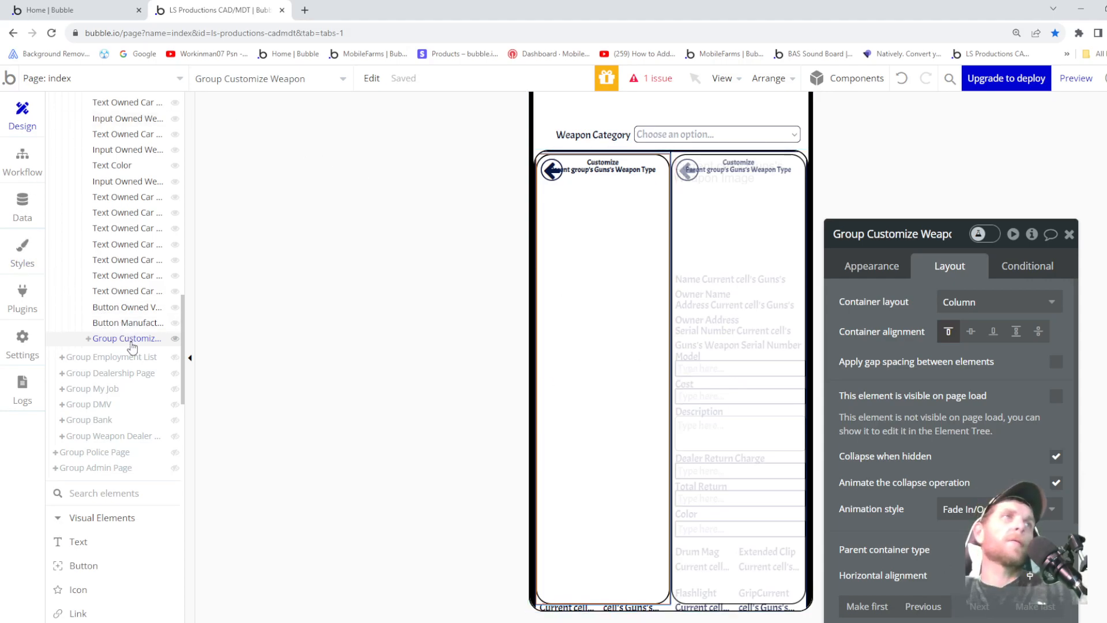
{"action": "left_click", "coordinate": [175, 338]}
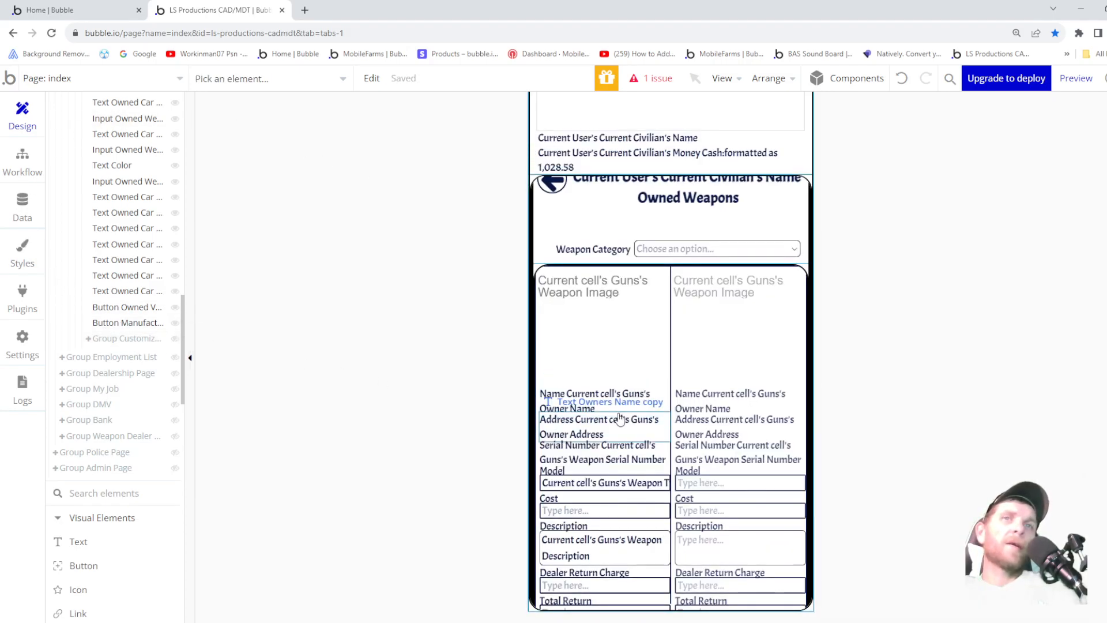
{"action": "left_click", "coordinate": [119, 325]}
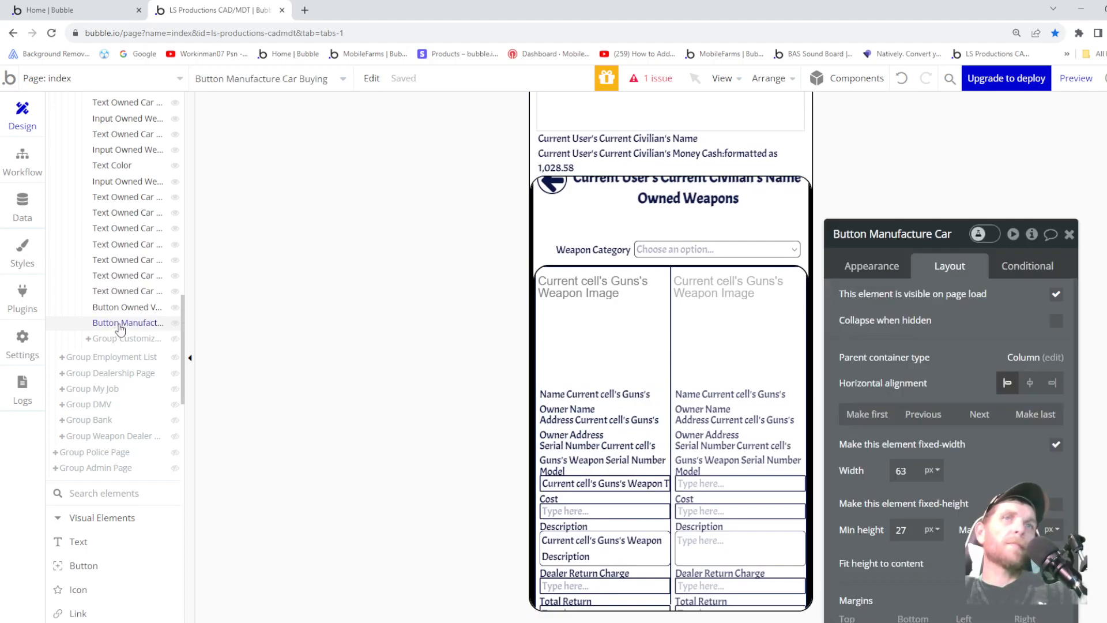
{"action": "scroll", "coordinate": [602, 404], "scroll_direction": "down", "scroll_amount": 3}
{"action": "scroll", "coordinate": [605, 410], "scroll_direction": "up", "scroll_amount": 3}
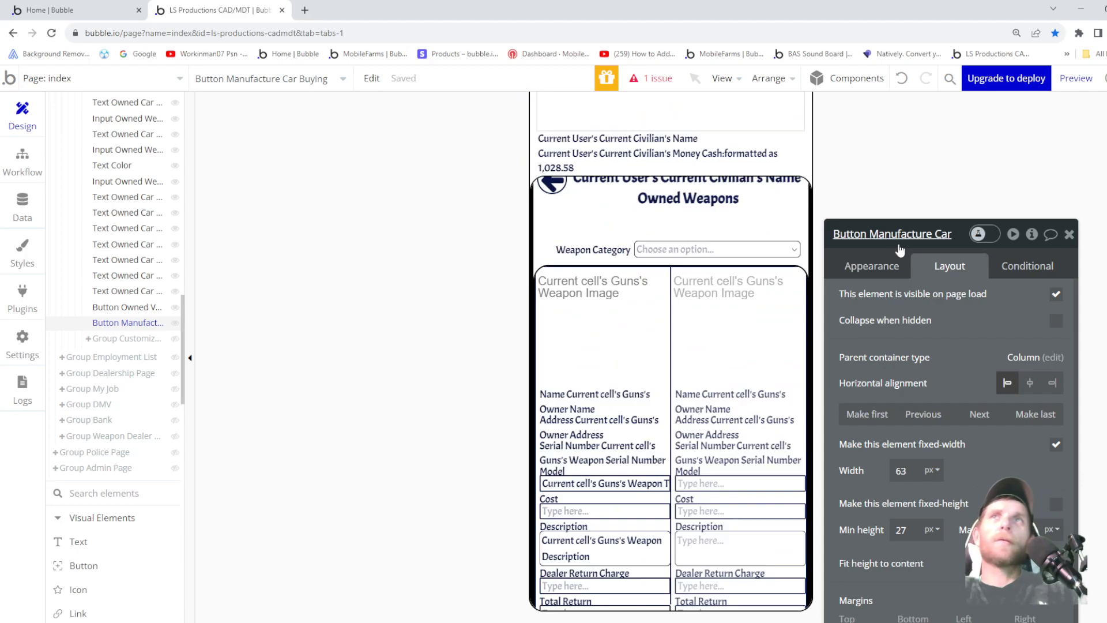
{"action": "left_click", "coordinate": [903, 238]}
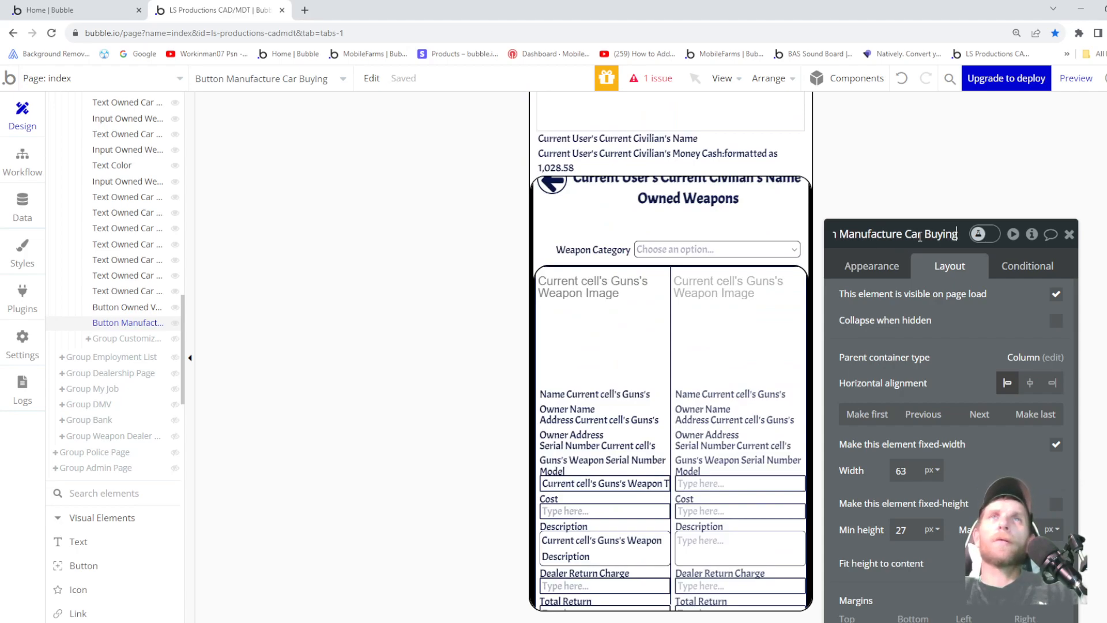
- Rename Button Owned Vehicle Sell as Button Owned Weapon Sell
{"action": "left_click", "coordinate": [118, 310]}
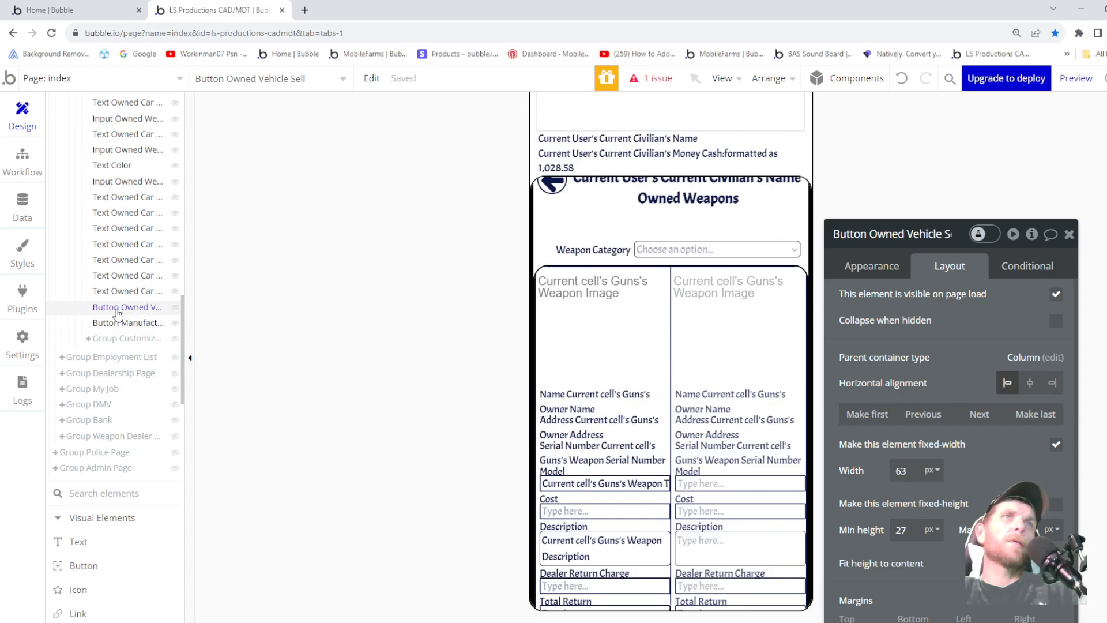
{"action": "left_click", "coordinate": [895, 226]}
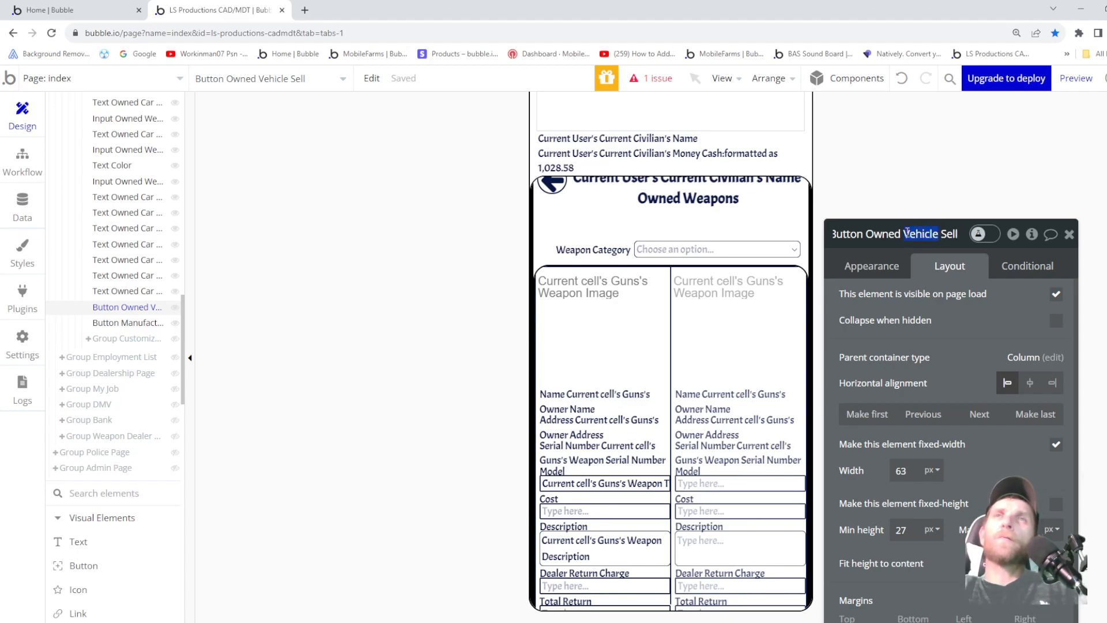
{"action": "type", "text": "Weap"}
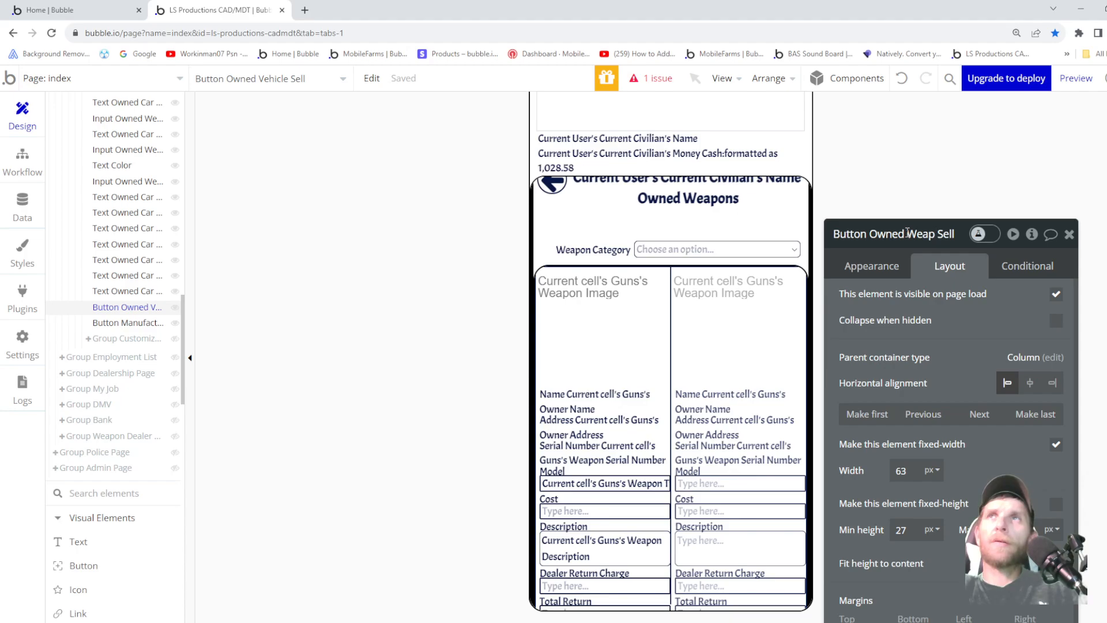
{"action": "type", "text": "on"}
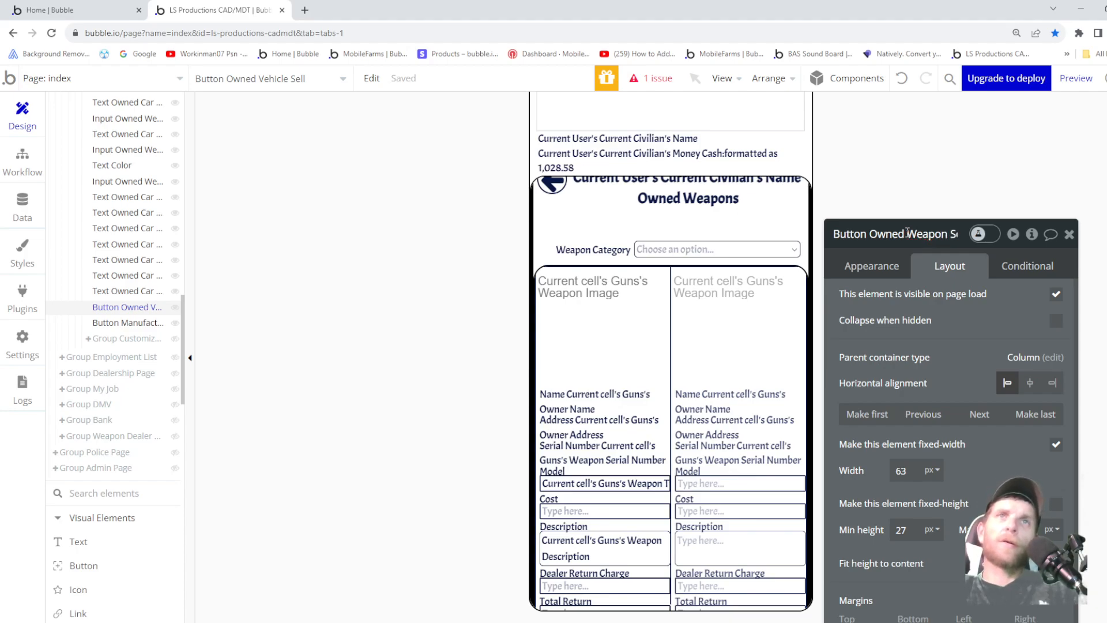
{"action": "scroll", "coordinate": [686, 272], "scroll_direction": "down", "scroll_amount": 3}
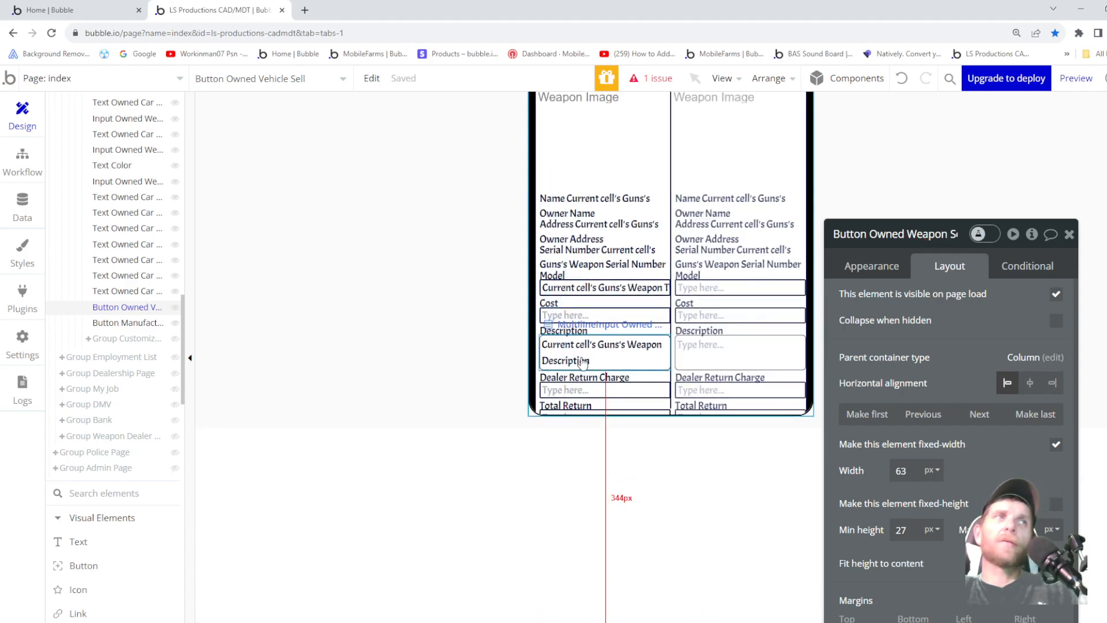
{"action": "scroll", "coordinate": [583, 362], "scroll_direction": "up", "scroll_amount": 3}
- Rename Button Manufacture Car Buying as Button Weapon Customizing
{"action": "left_click", "coordinate": [128, 322]}
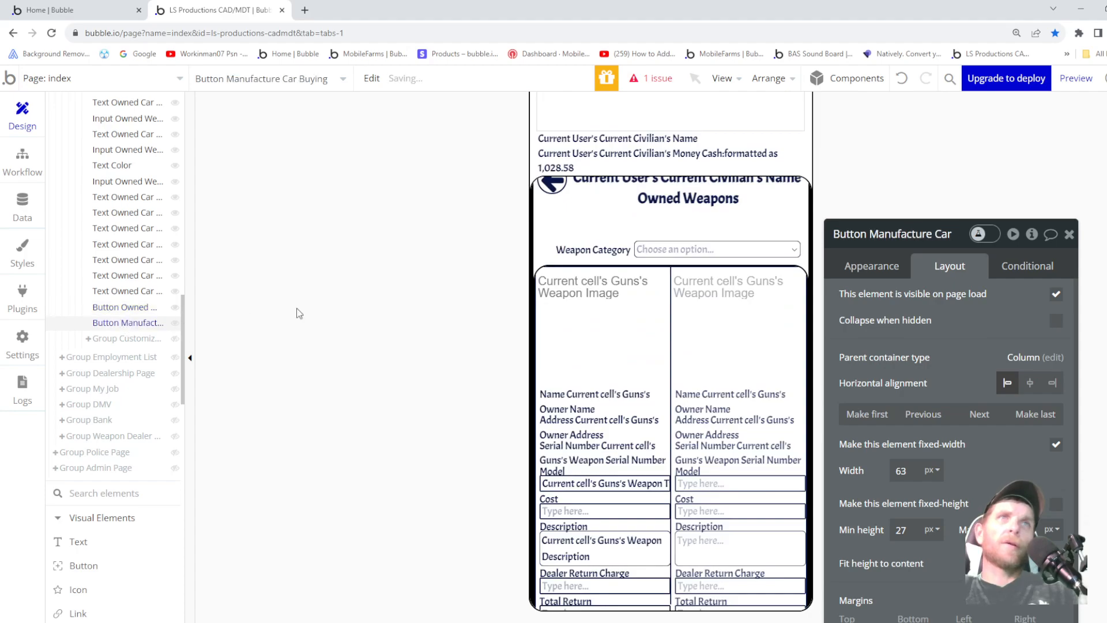
{"action": "left_click", "coordinate": [911, 234]}
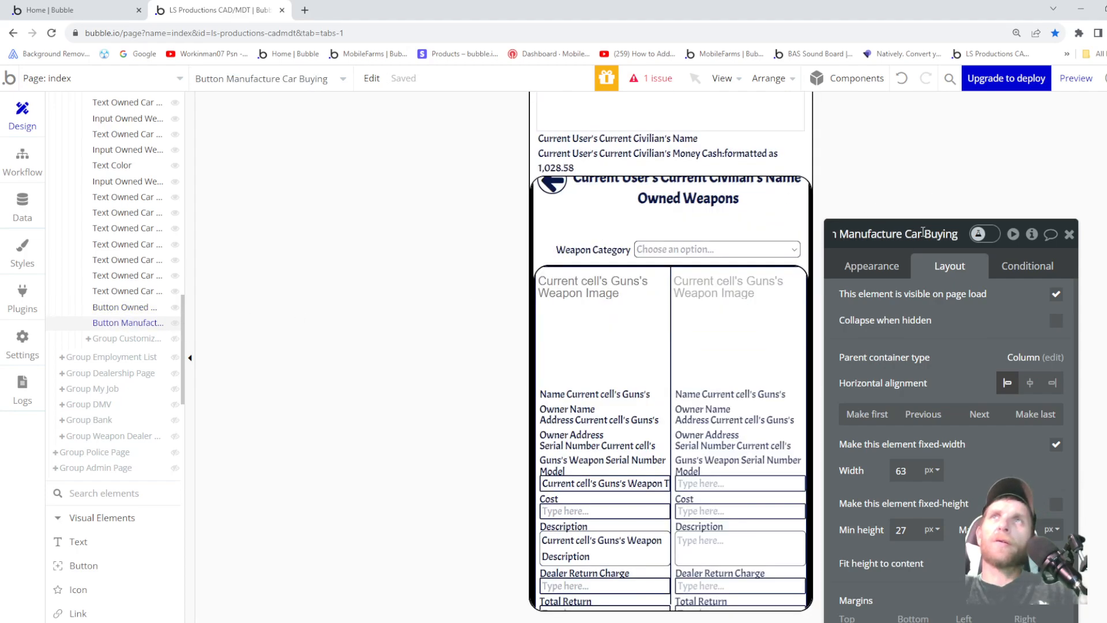
{"action": "left_click_drag", "start_coordinate": [960, 234], "coordinate": [875, 240]}
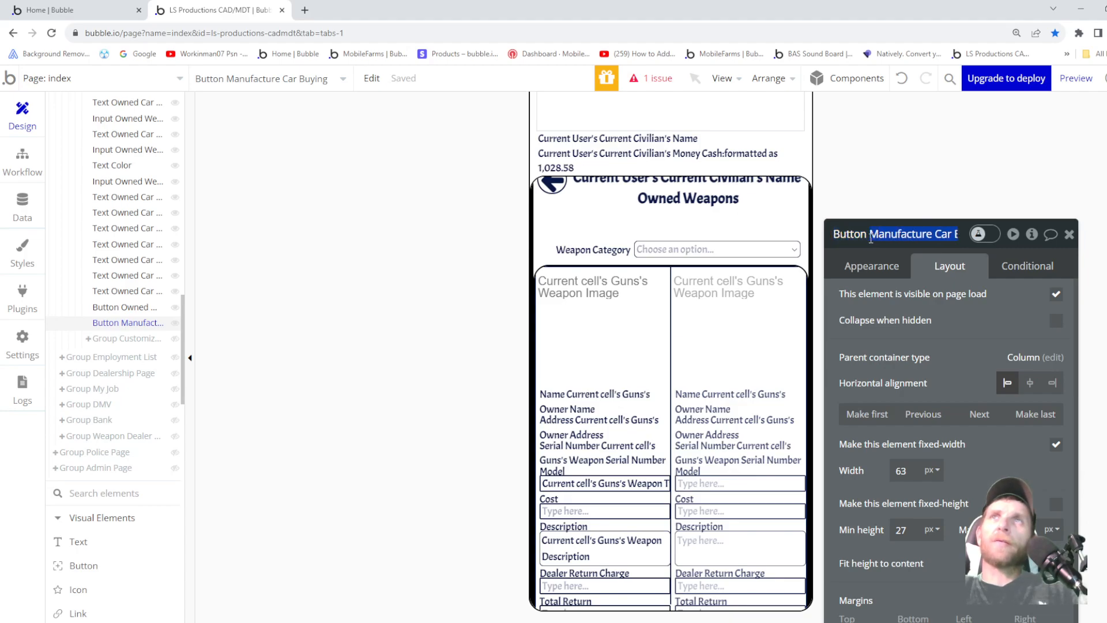
{"action": "type", "text": "Weapon Customi"}
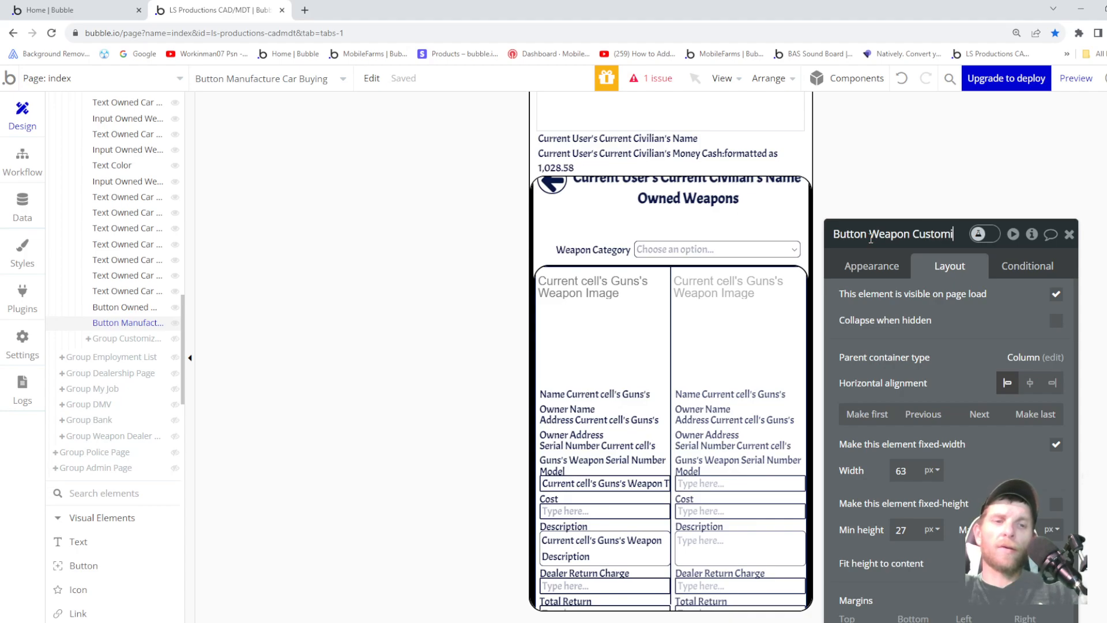
{"action": "type", "text": "zing"}
{"action": "key", "text": "Return"}
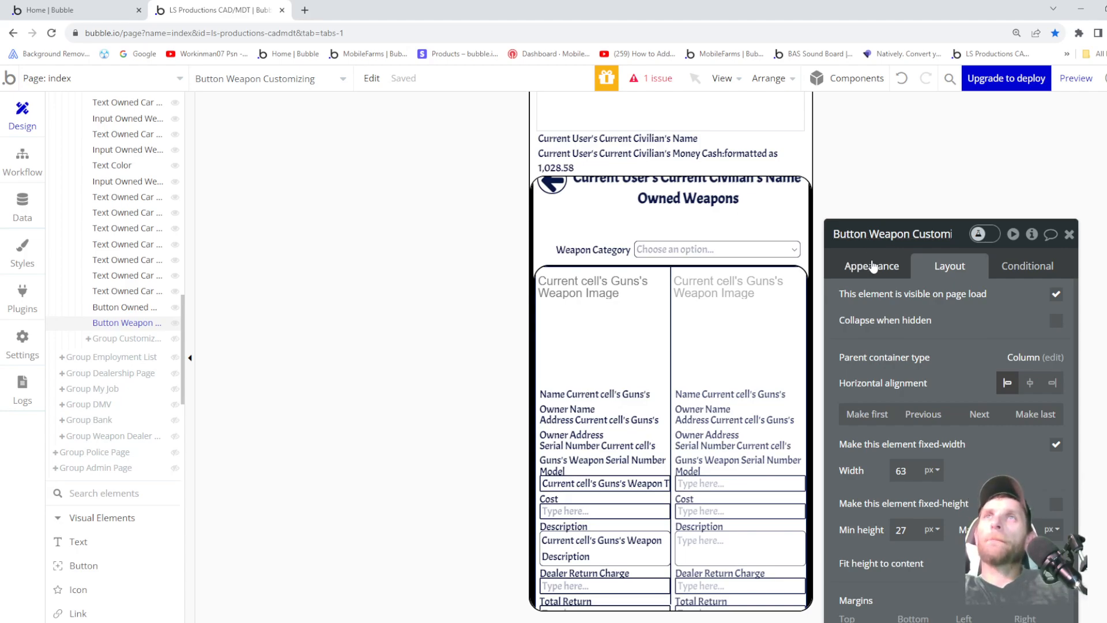
- Replace the caption of Button Weapon Customizing with Customize Weapon
{"action": "left_click", "coordinate": [871, 269]}
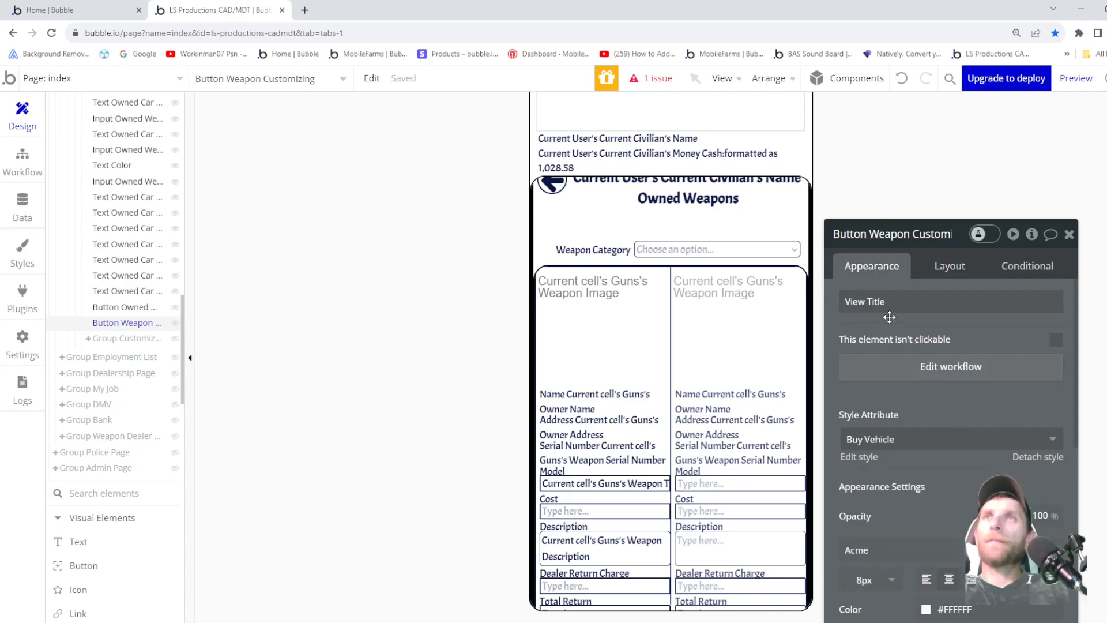
{"action": "left_click", "coordinate": [891, 300]}
{"action": "type", "text": "Customiz"}
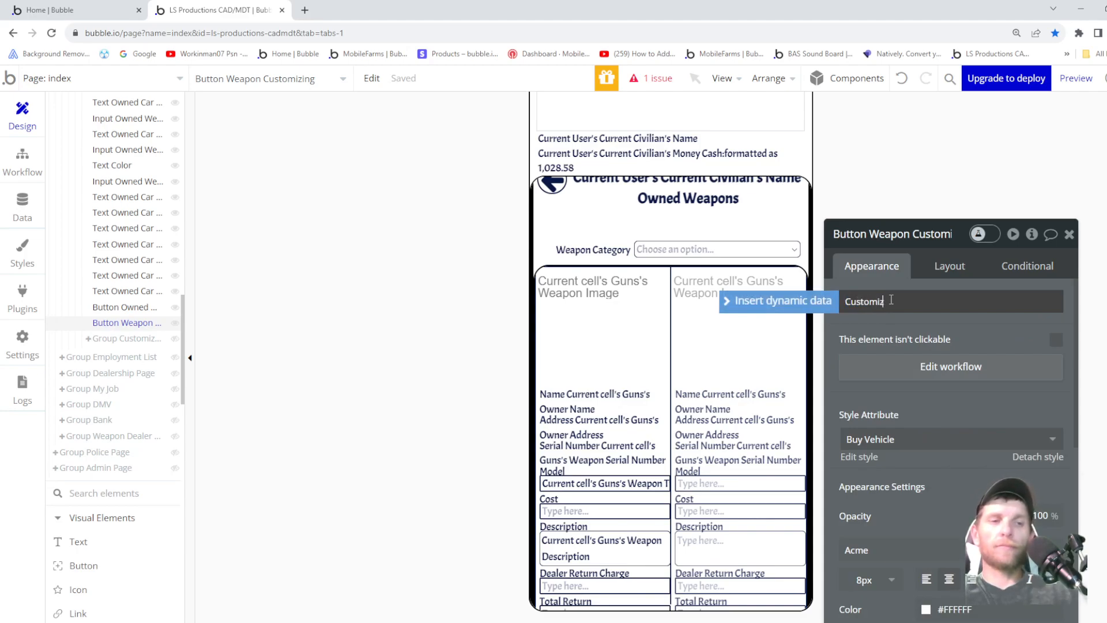
{"action": "type", "text": "e Weapon"}
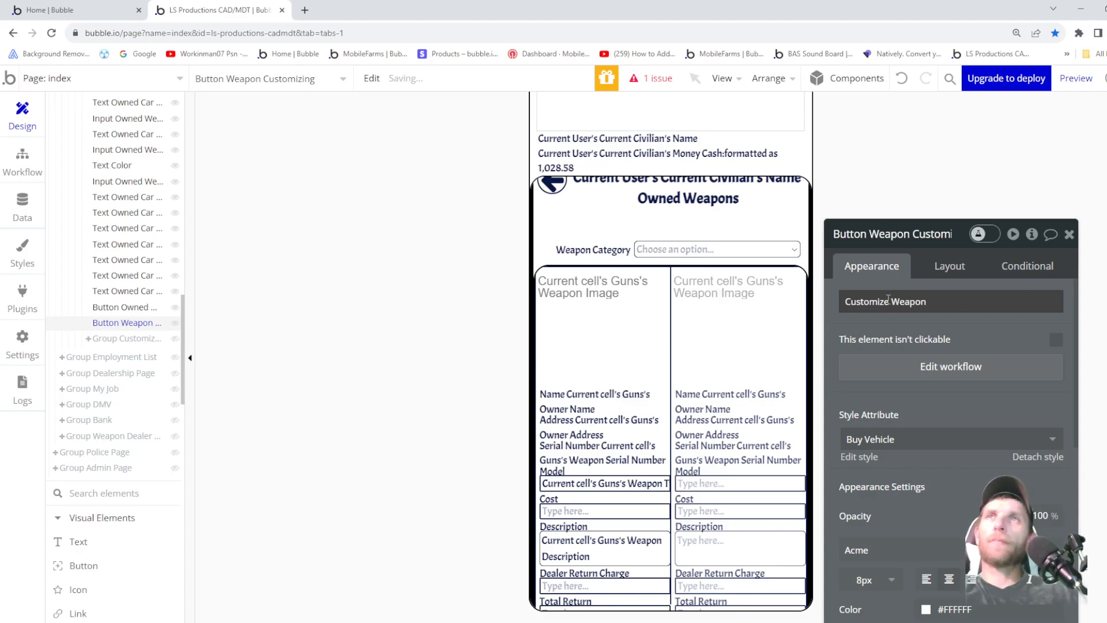
{"action": "scroll", "coordinate": [604, 398], "scroll_direction": "down", "scroll_amount": 3}
{"action": "scroll", "coordinate": [604, 398], "scroll_direction": "up", "scroll_amount": 3}
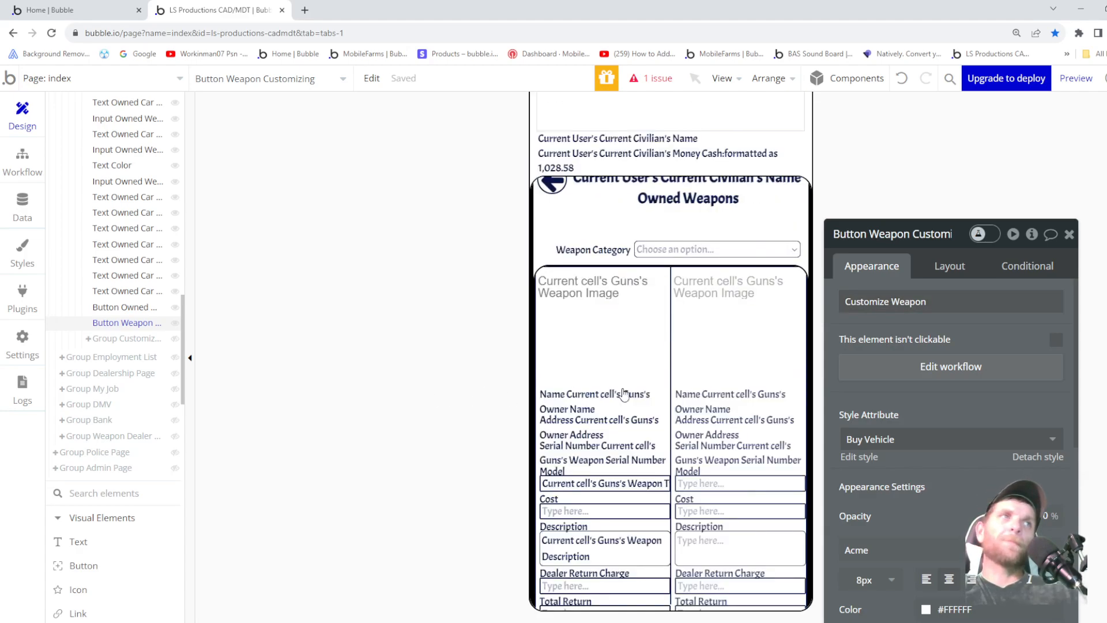
{"action": "left_click", "coordinate": [967, 375]}
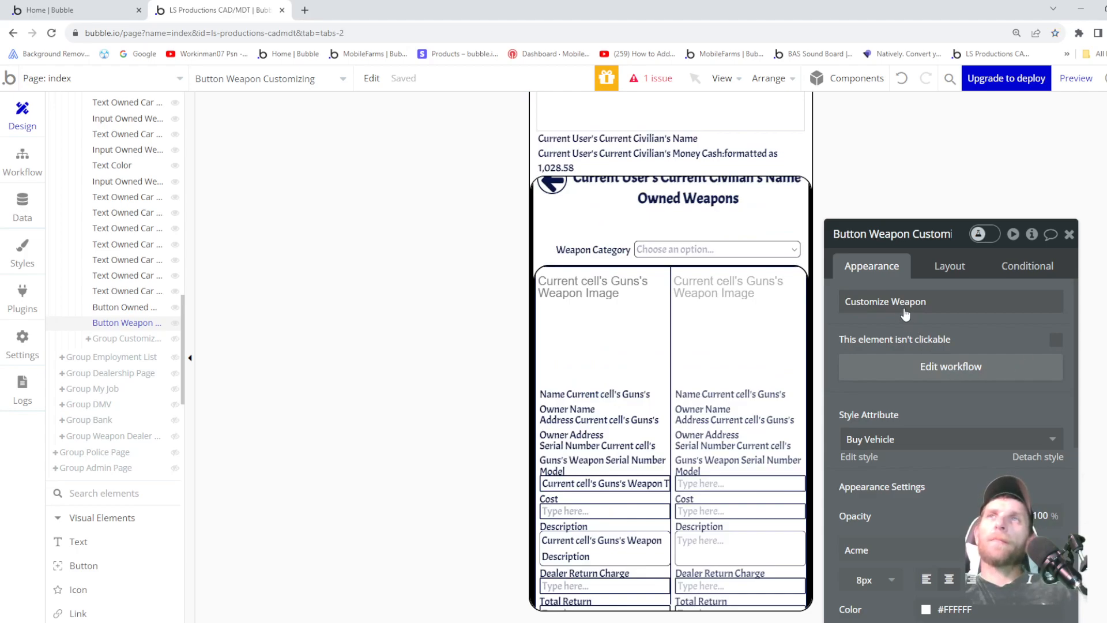
{"action": "left_click", "coordinate": [925, 374]}
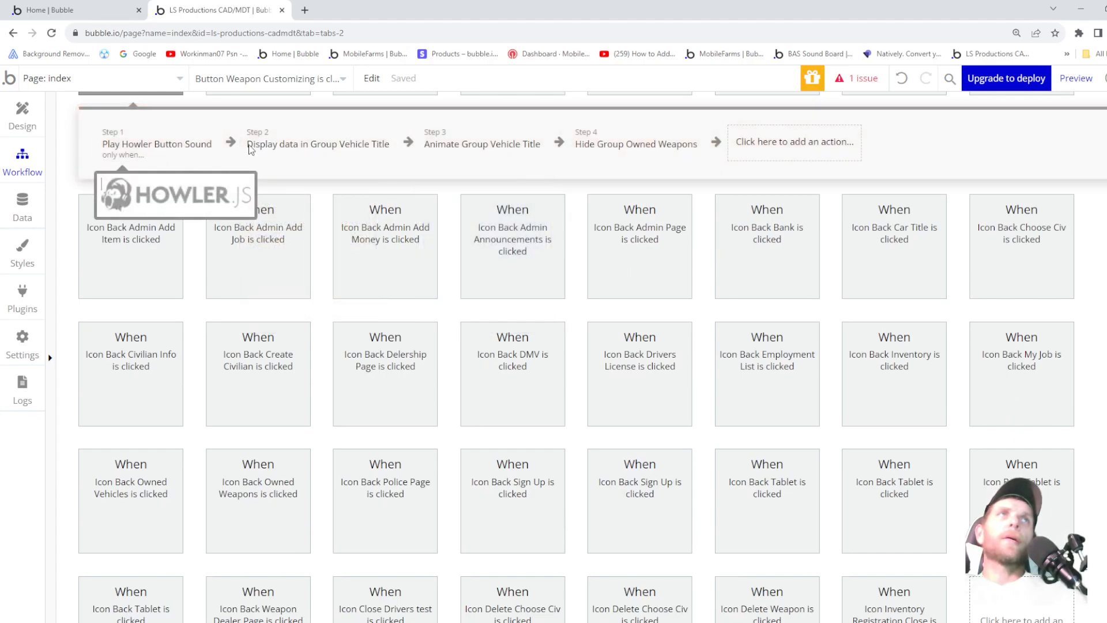
{"action": "left_click", "coordinate": [282, 147]}
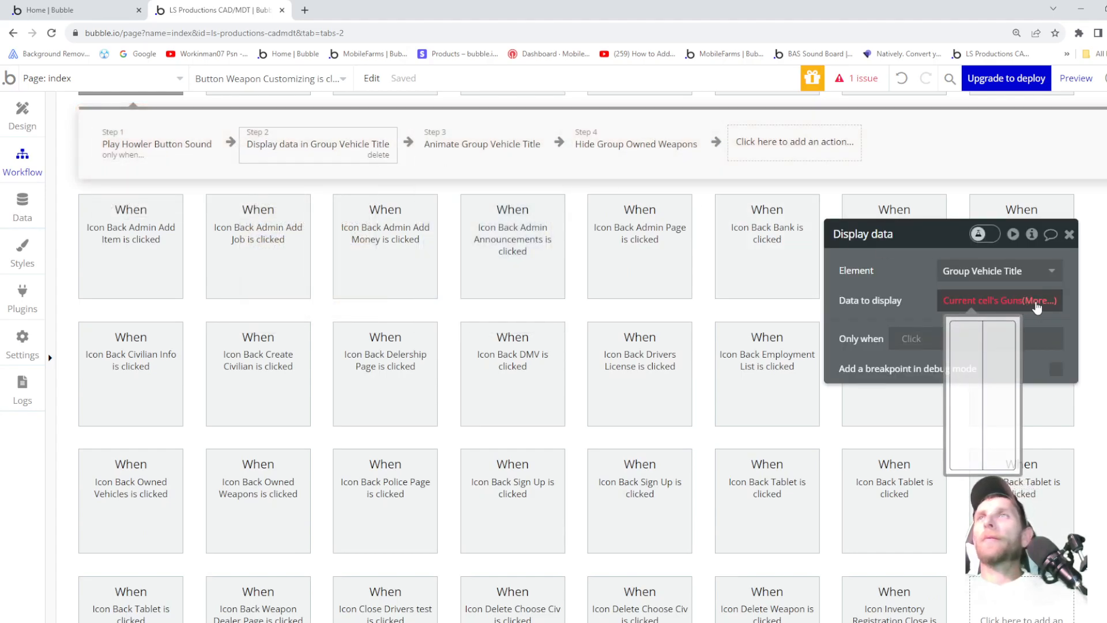
{"action": "left_click", "coordinate": [988, 273]}
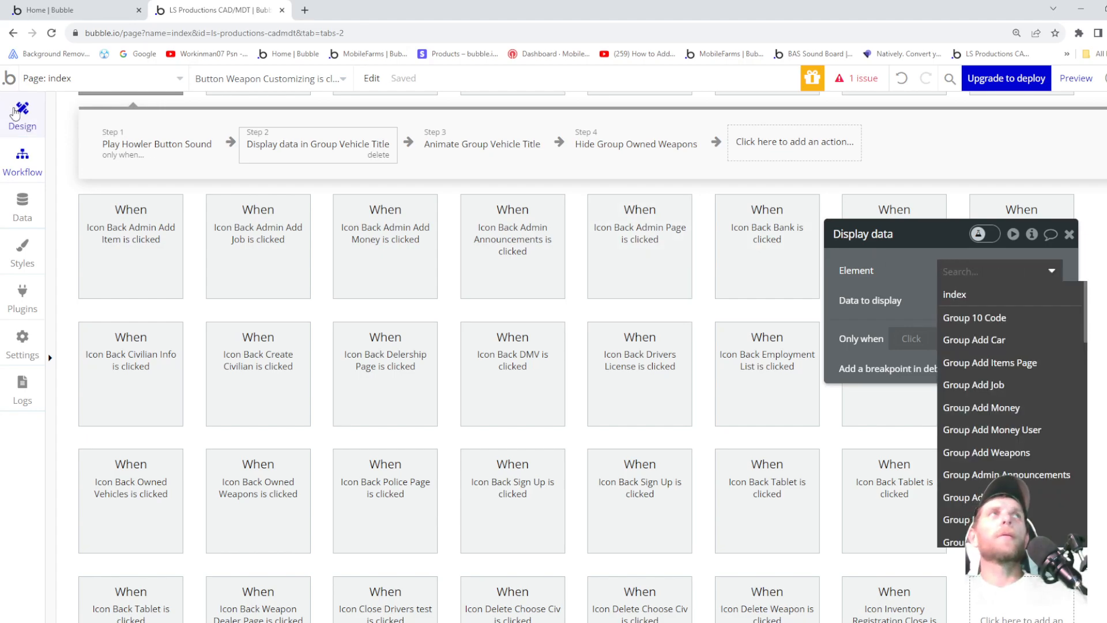
- Set the Display data action in Button Weapon Customizing's workflow to target Group Customize Weapon
{"action": "left_click", "coordinate": [18, 114]}
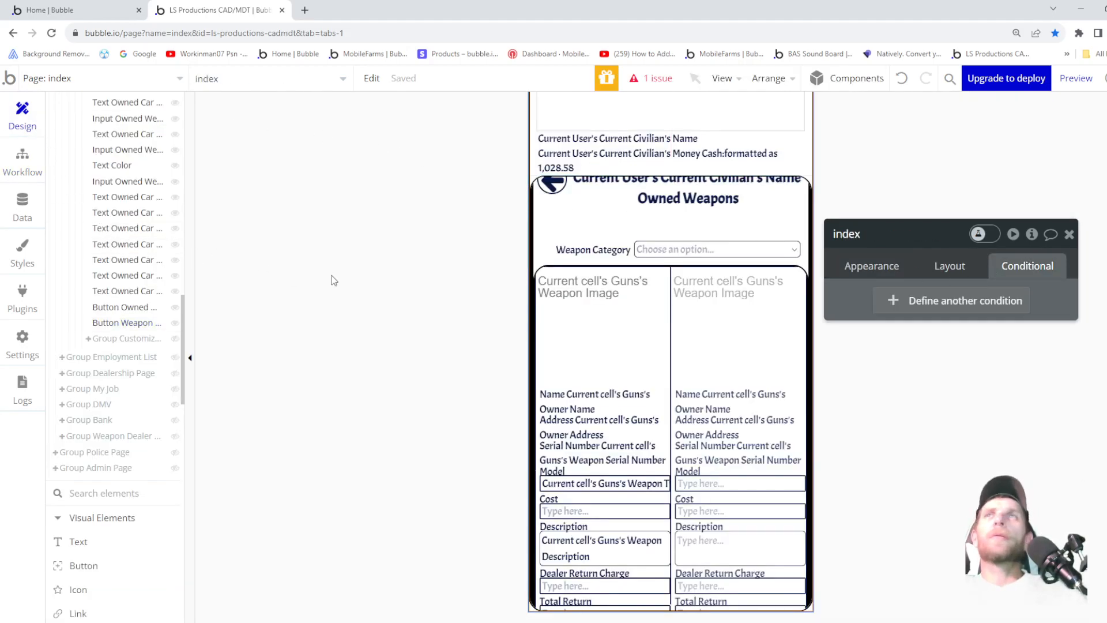
{"action": "left_click", "coordinate": [121, 323]}
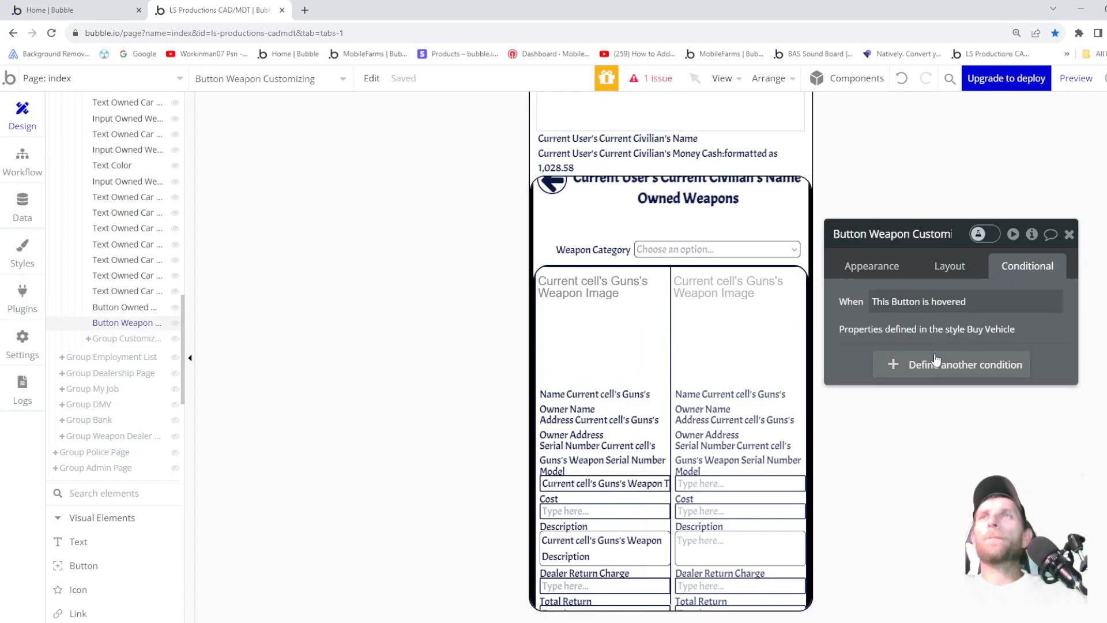
{"action": "left_click", "coordinate": [876, 266]}
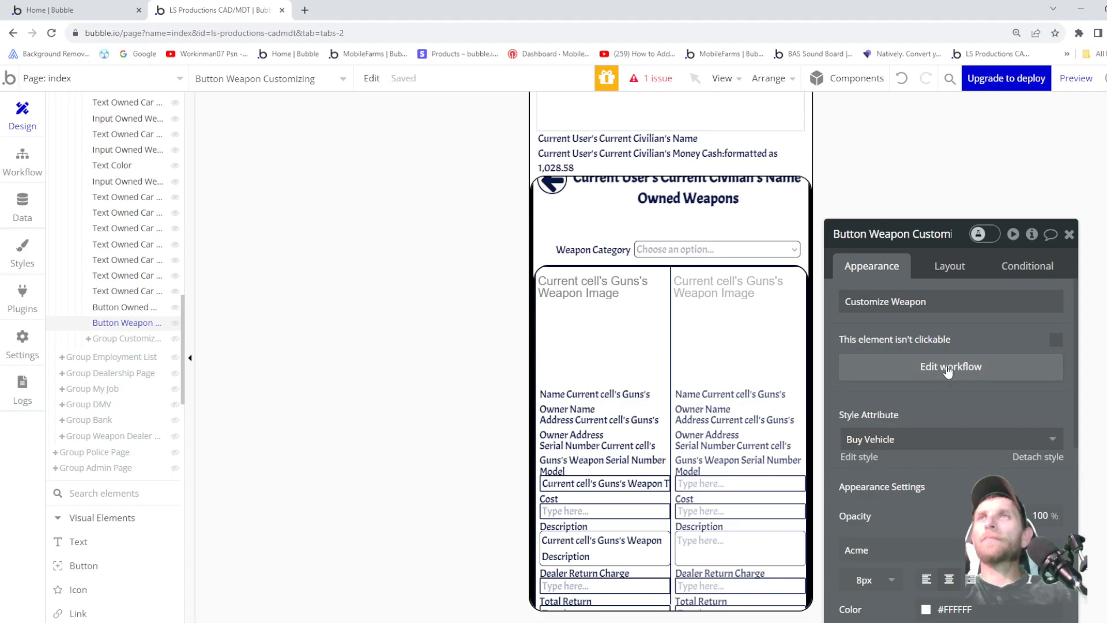
{"action": "left_click", "coordinate": [845, 376]}
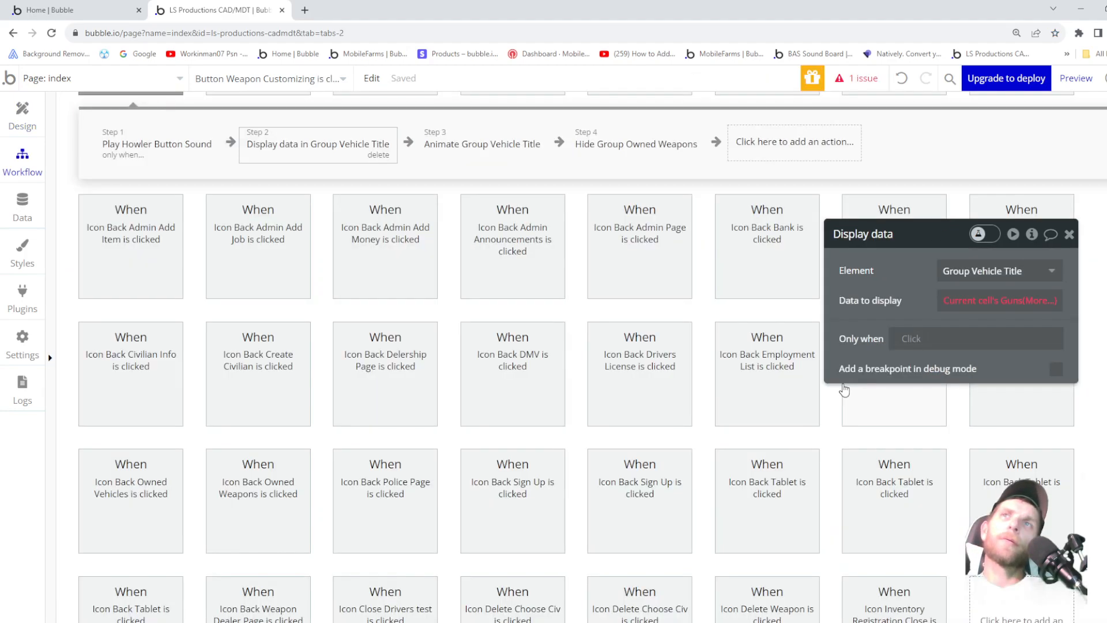
{"action": "left_click", "coordinate": [984, 272]}
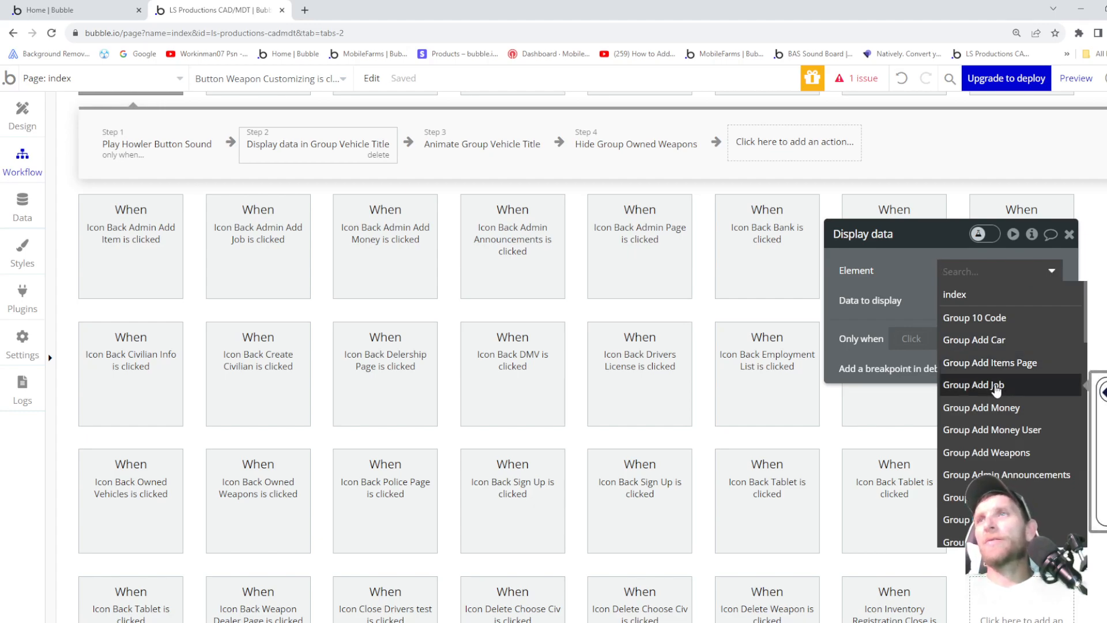
{"action": "scroll", "coordinate": [1000, 408], "scroll_direction": "down", "scroll_amount": 3}
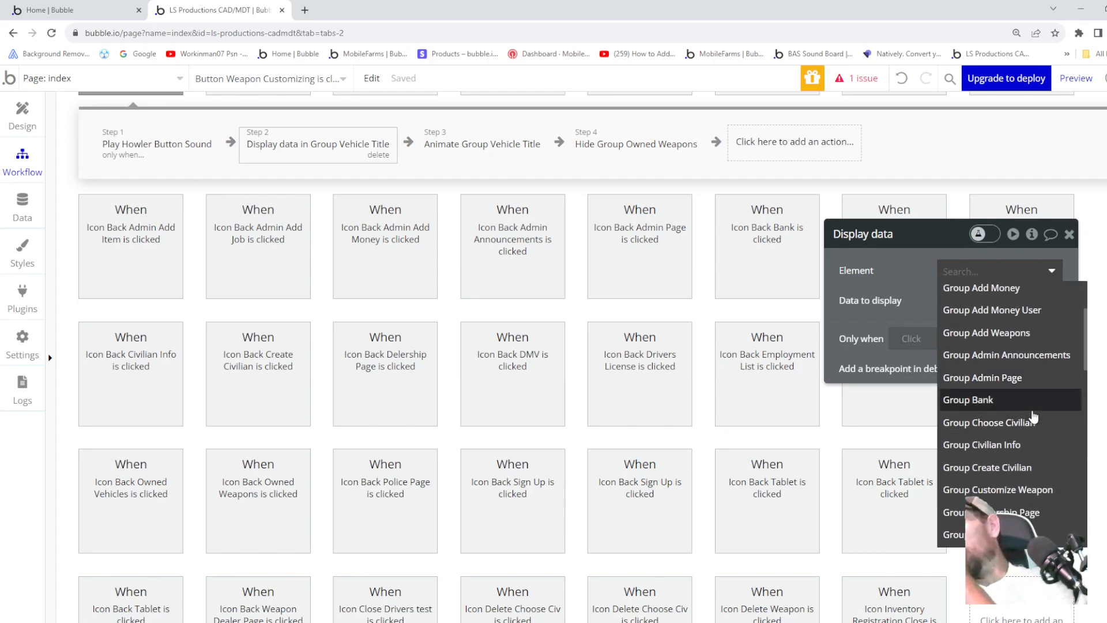
{"action": "left_click", "coordinate": [1030, 434]}
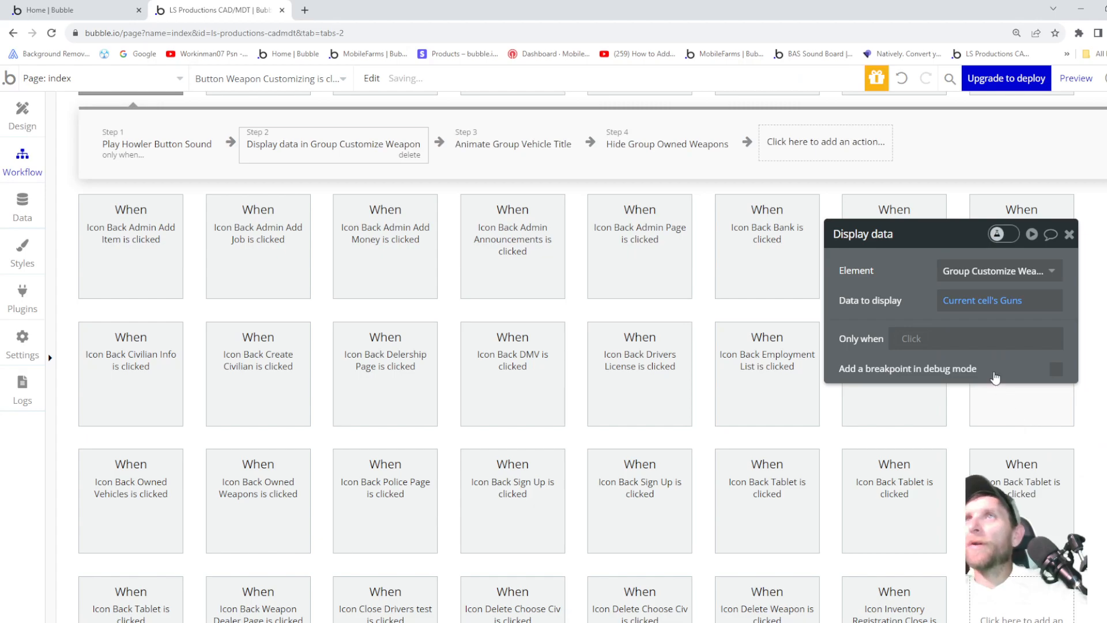
{"action": "left_click", "coordinate": [994, 308]}
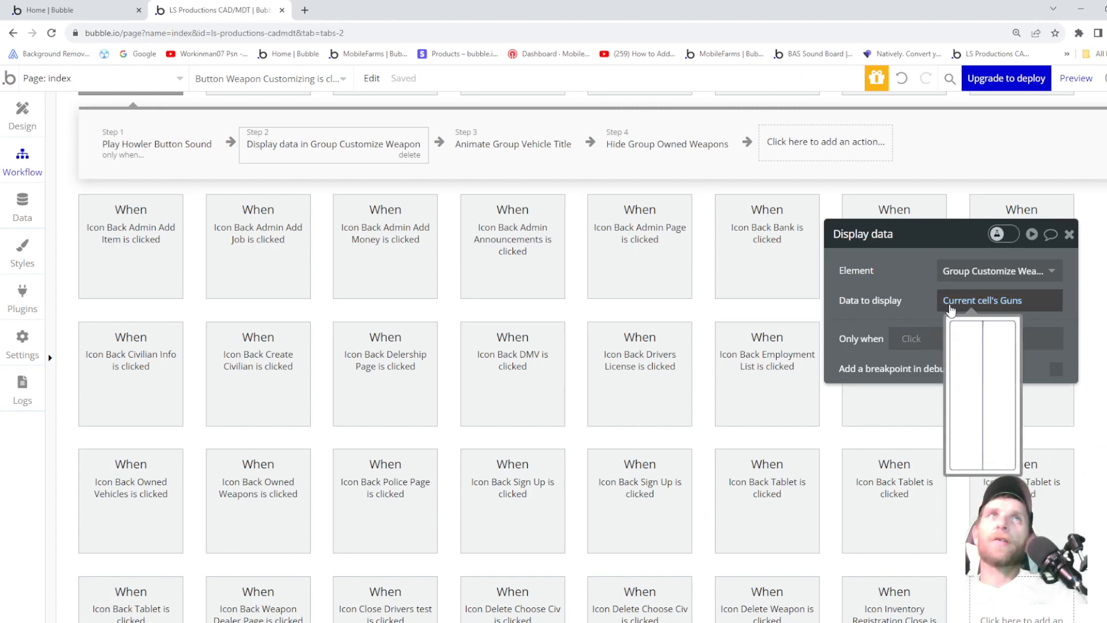
- Point the workflow's Animate action at Group Customize Weapon and delete the action that hides Group Owned Weapons
{"action": "left_click", "coordinate": [513, 148]}
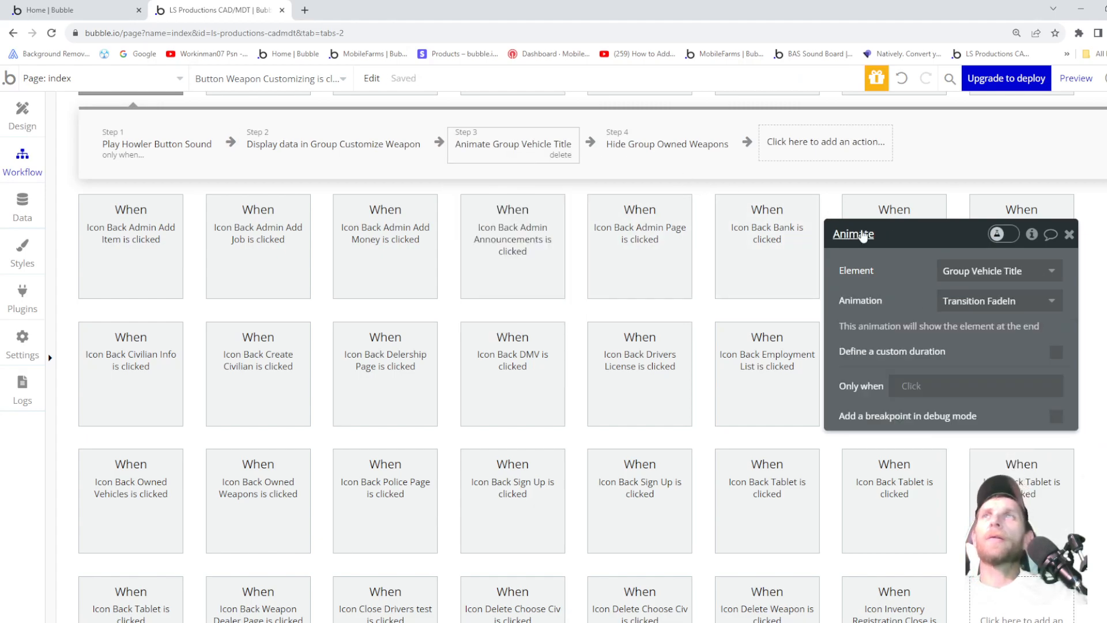
{"action": "left_click", "coordinate": [989, 272]}
{"action": "scroll", "coordinate": [1002, 398], "scroll_direction": "down", "scroll_amount": 2}
{"action": "scroll", "coordinate": [1003, 415], "scroll_direction": "down", "scroll_amount": 1}
{"action": "left_click", "coordinate": [997, 465]}
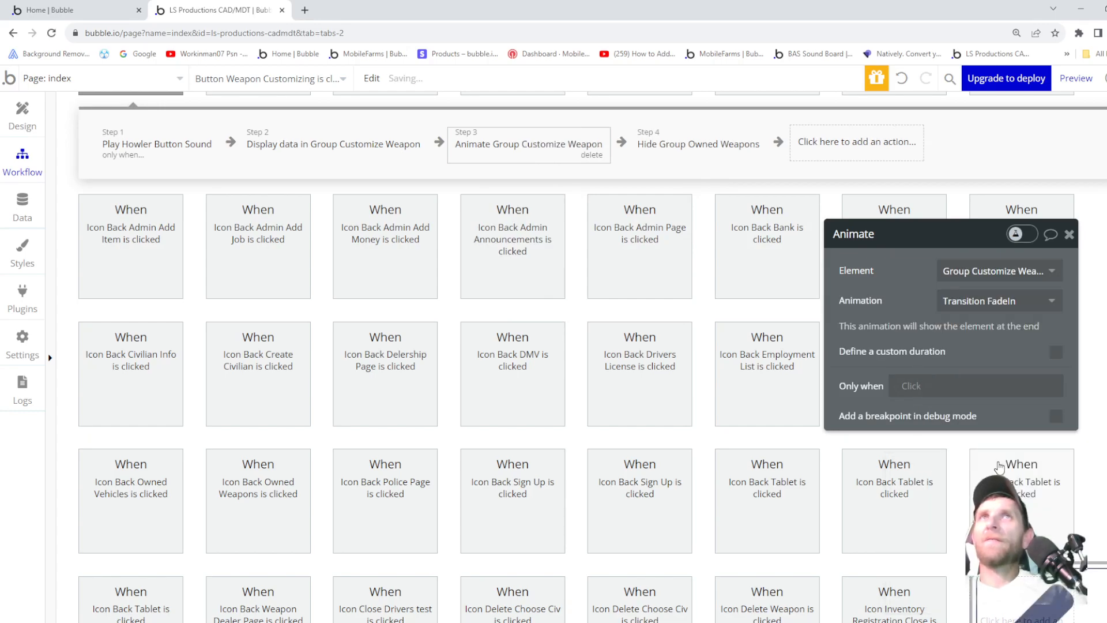
{"action": "left_click", "coordinate": [677, 148]}
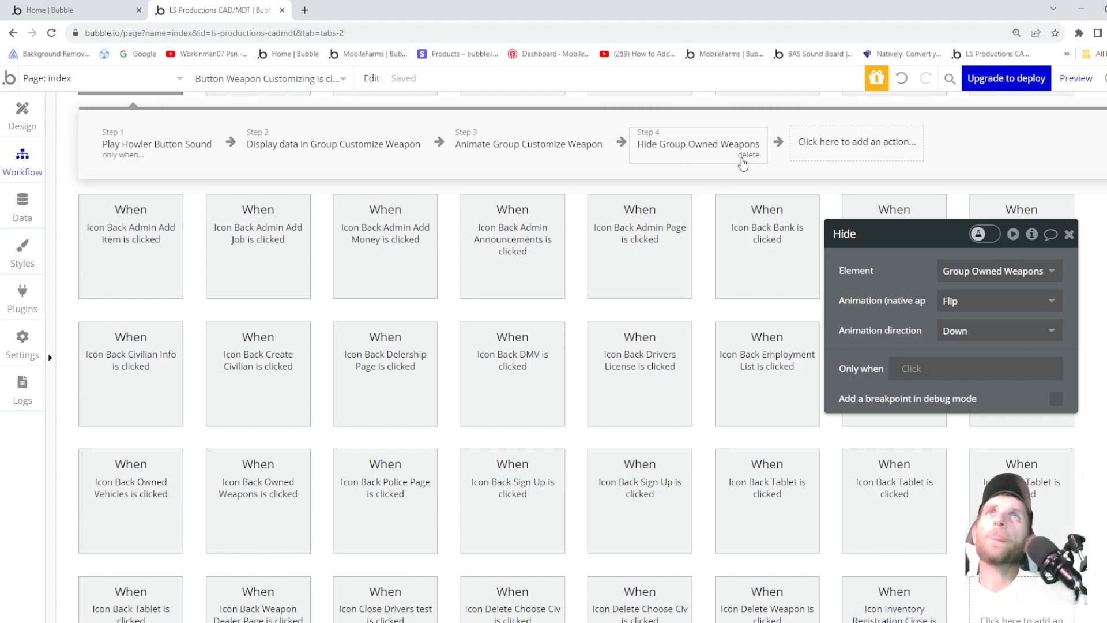
{"action": "left_click", "coordinate": [744, 157]}
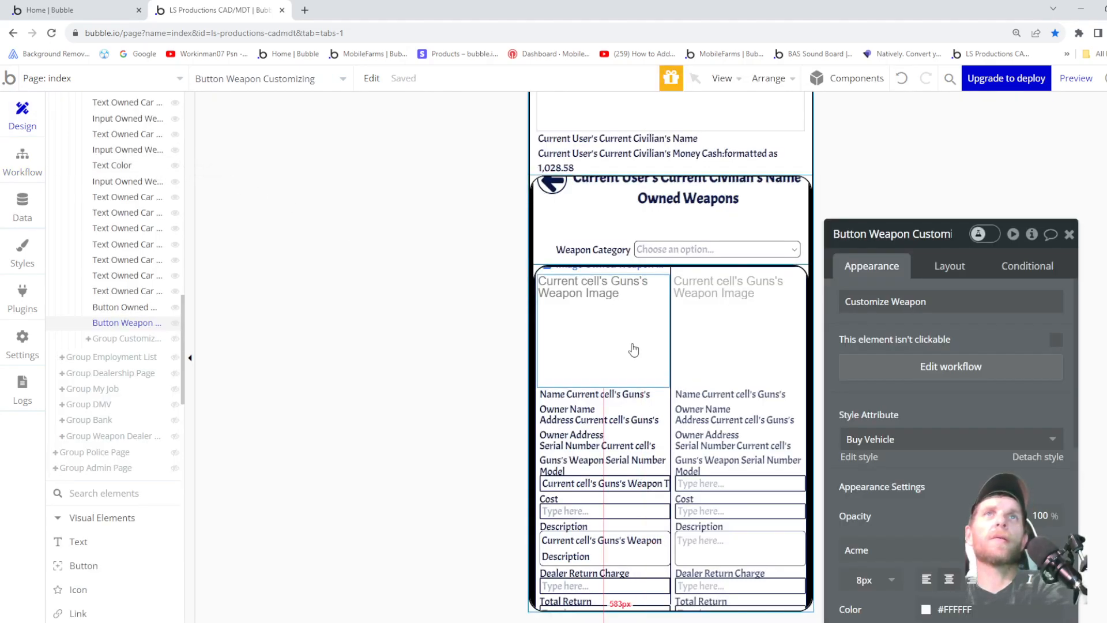
- Shorten the caption of Button Weapon Customizing to Customize
{"action": "scroll", "coordinate": [633, 349], "scroll_direction": "down", "scroll_amount": 1}
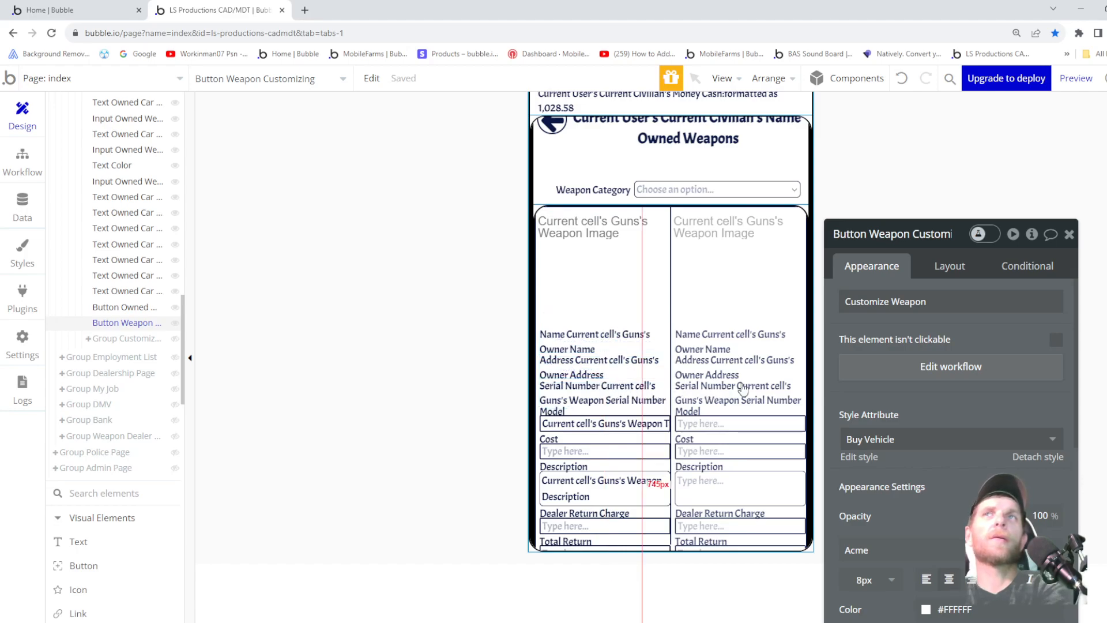
{"action": "scroll", "coordinate": [796, 369], "scroll_direction": "up", "scroll_amount": 1}
{"action": "triple_click", "coordinate": [909, 307]}
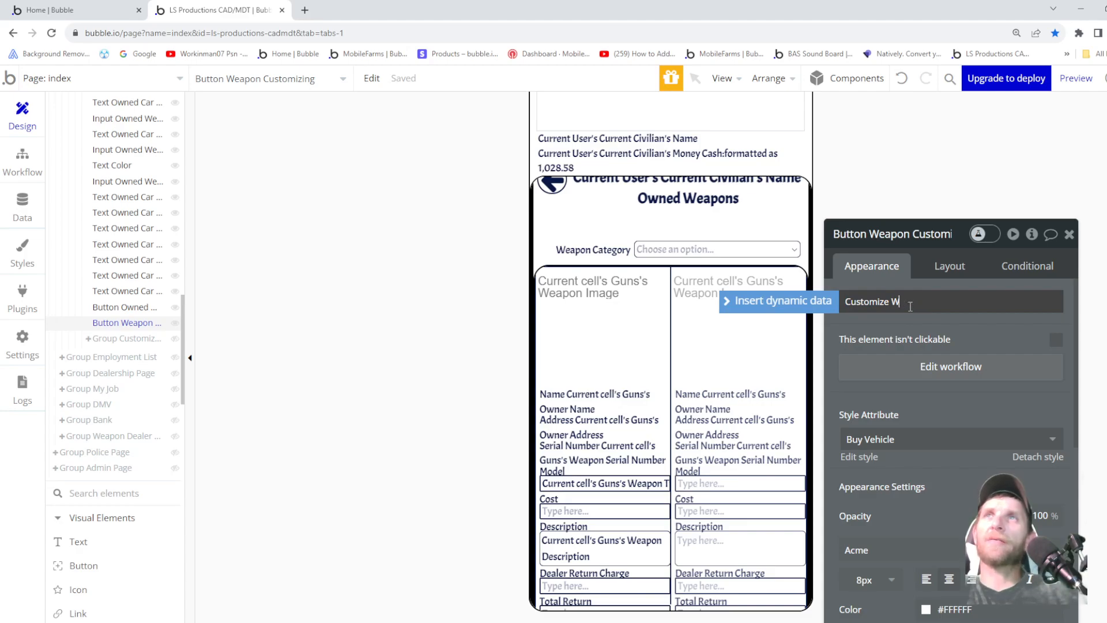
{"action": "key", "text": "Return"}
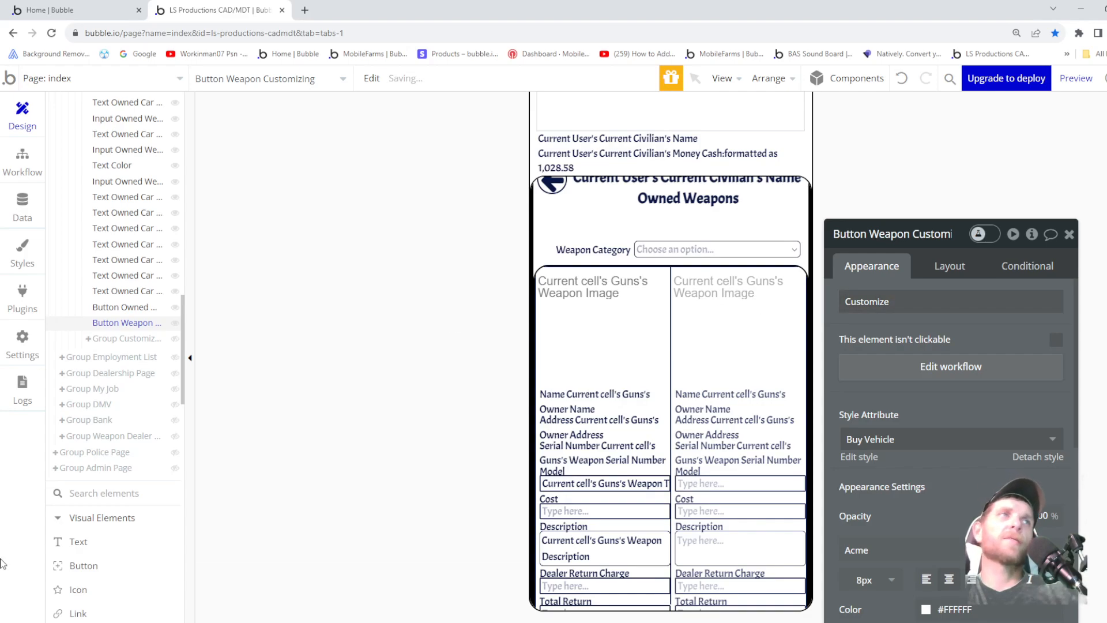
- Change the caption of Button Owned Weapon Sell to Sell Weapon
{"action": "mouse_move", "coordinate": [104, 348]}
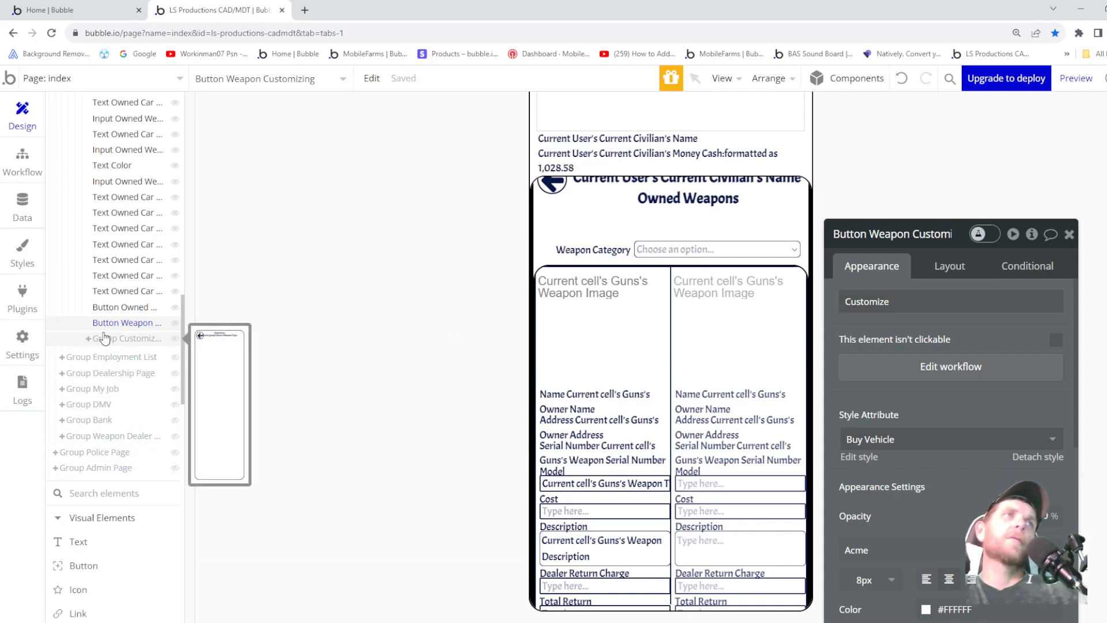
{"action": "left_click", "coordinate": [117, 309]}
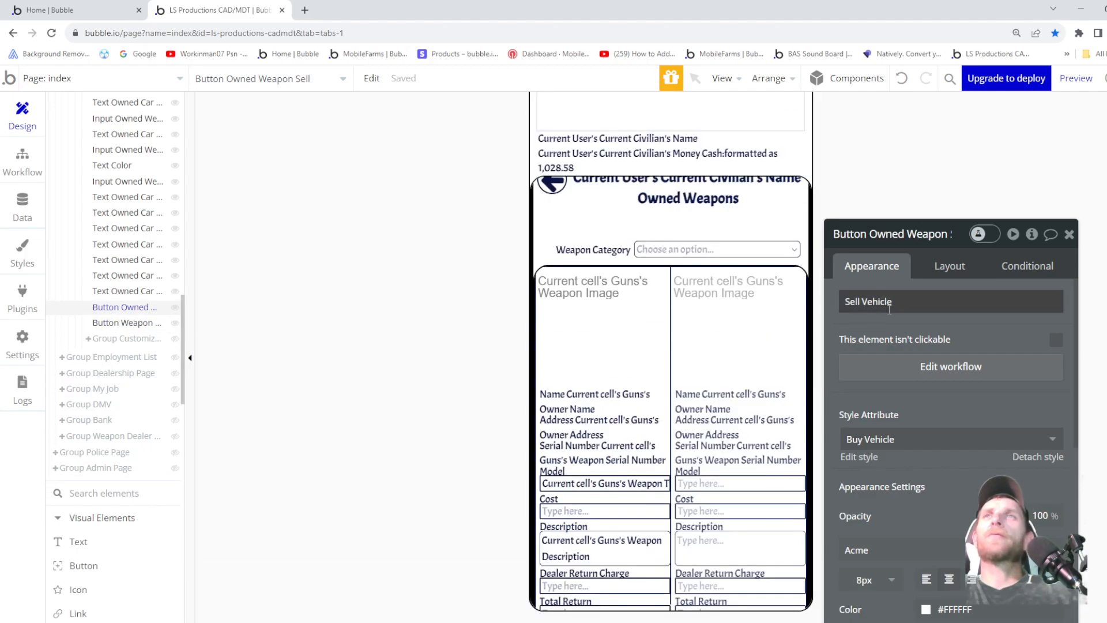
{"action": "left_click_drag", "start_coordinate": [845, 301], "coordinate": [898, 309]}
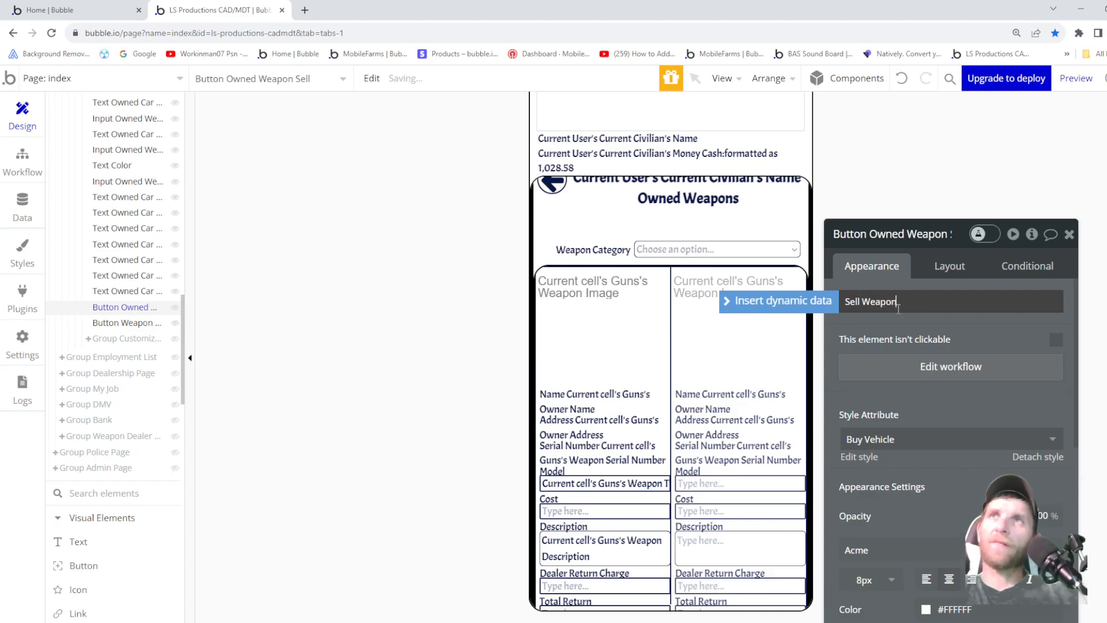
{"action": "left_click", "coordinate": [904, 368]}
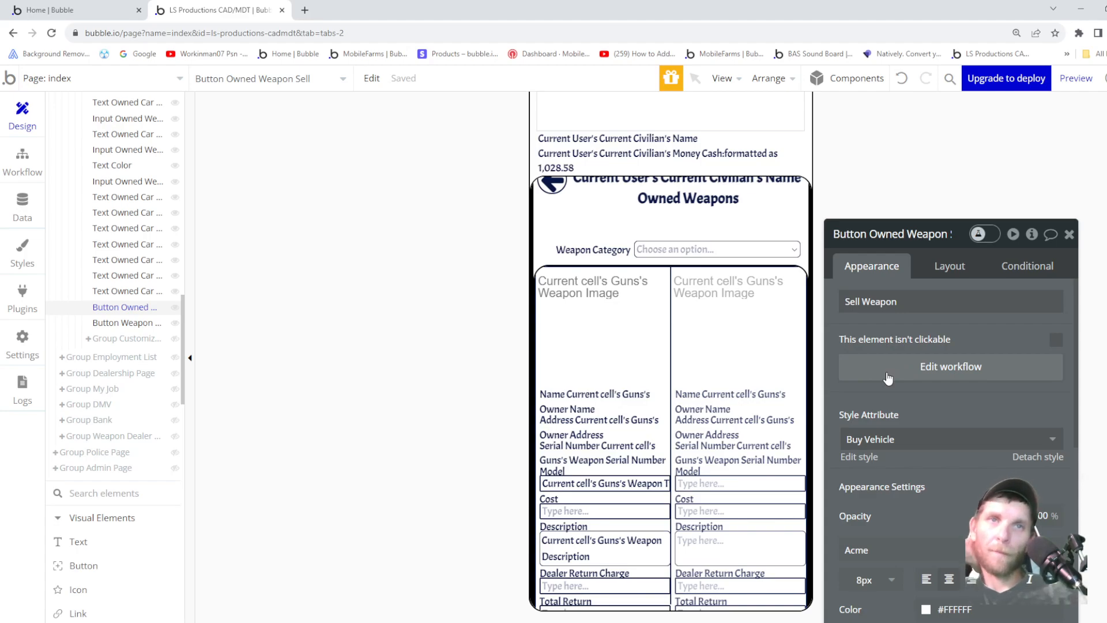
- Review the sound, gun deletion, civilian cash and alert actions in the workflow of Button Owned Weapon Sell
{"action": "left_click", "coordinate": [888, 376]}
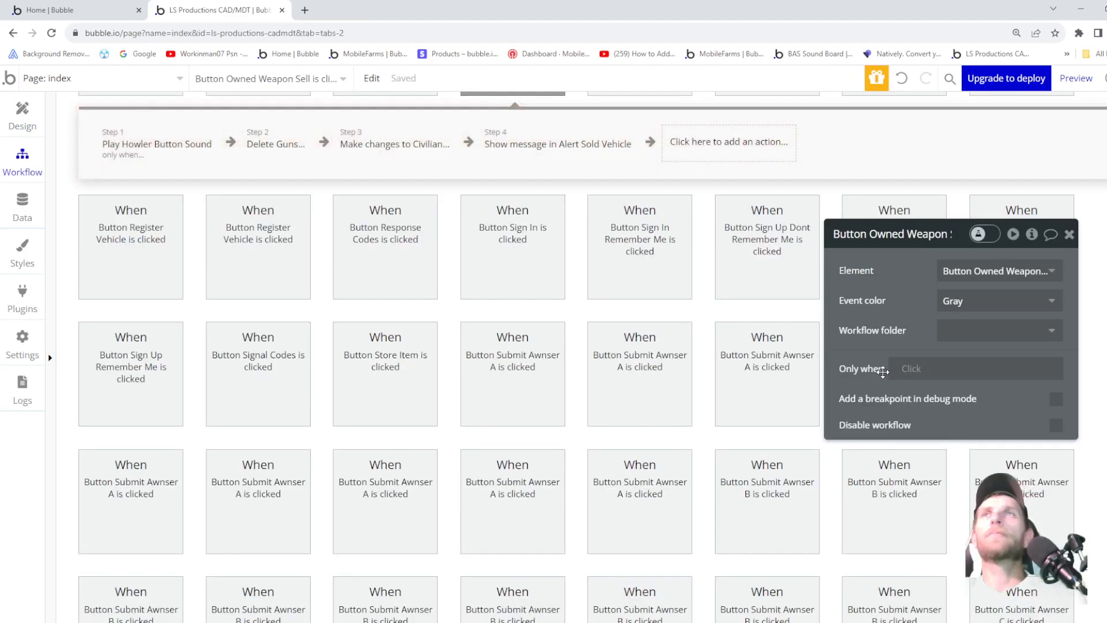
{"action": "left_click", "coordinate": [160, 149]}
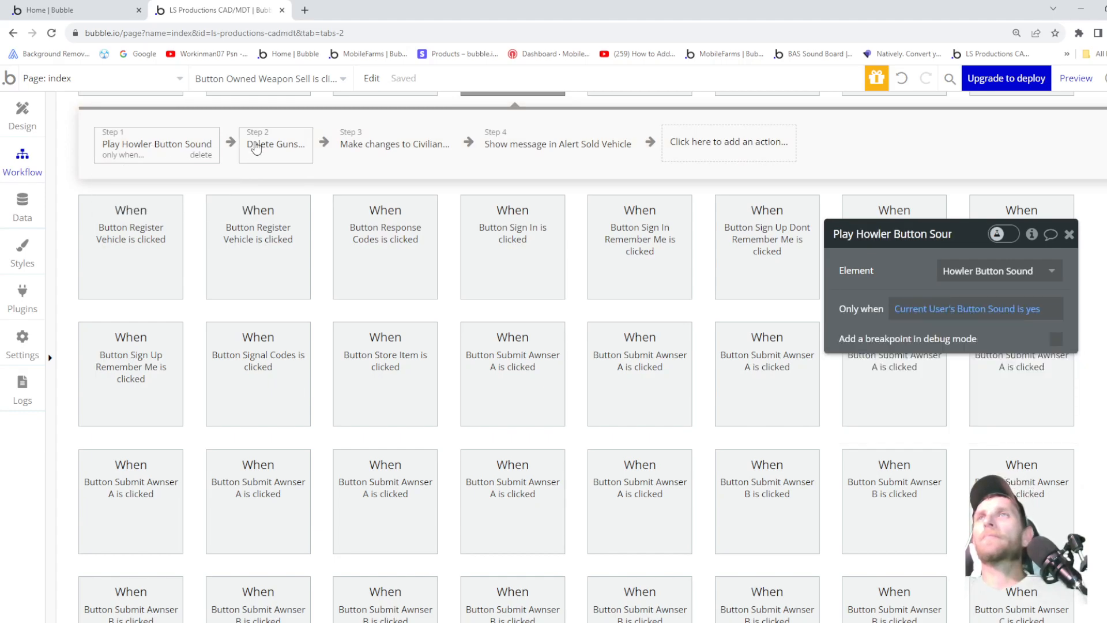
{"action": "left_click", "coordinate": [256, 148]}
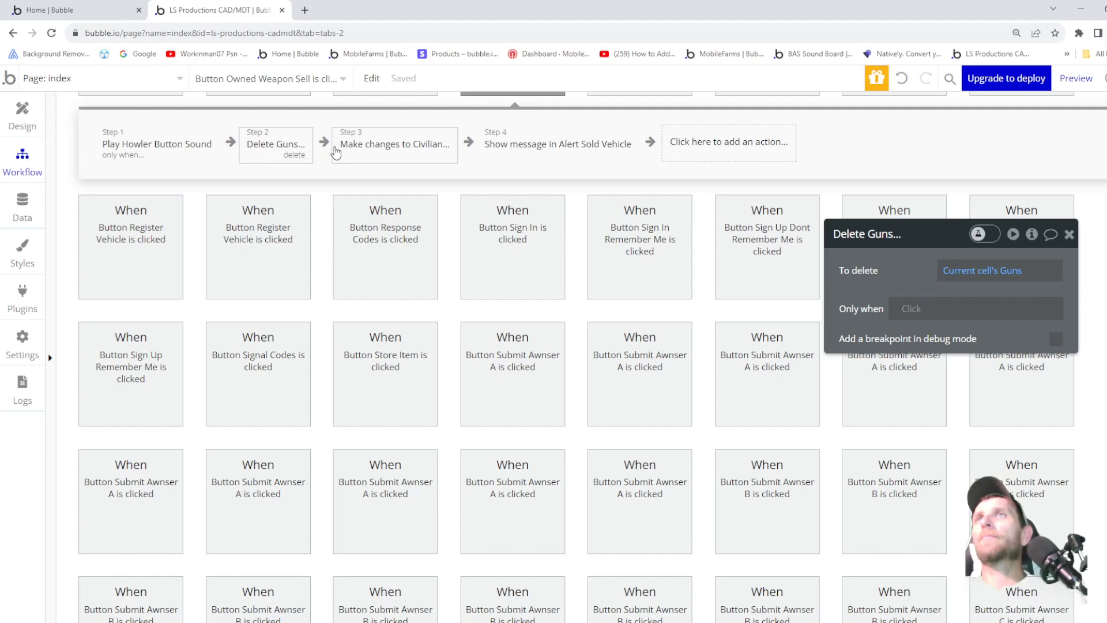
{"action": "left_click", "coordinate": [363, 149]}
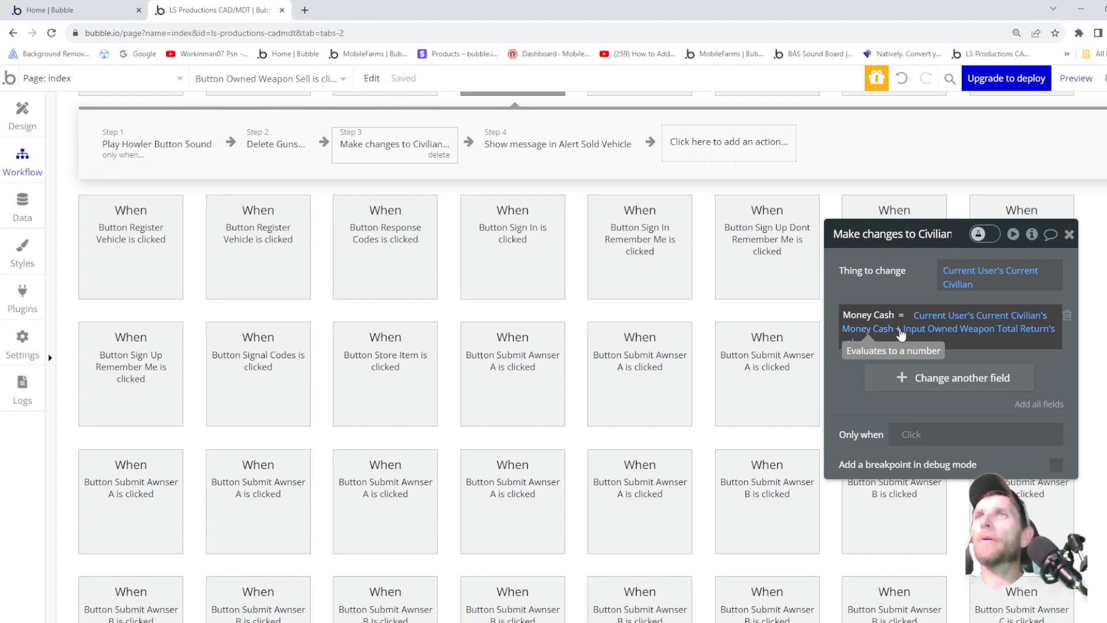
{"action": "left_click", "coordinate": [917, 336]}
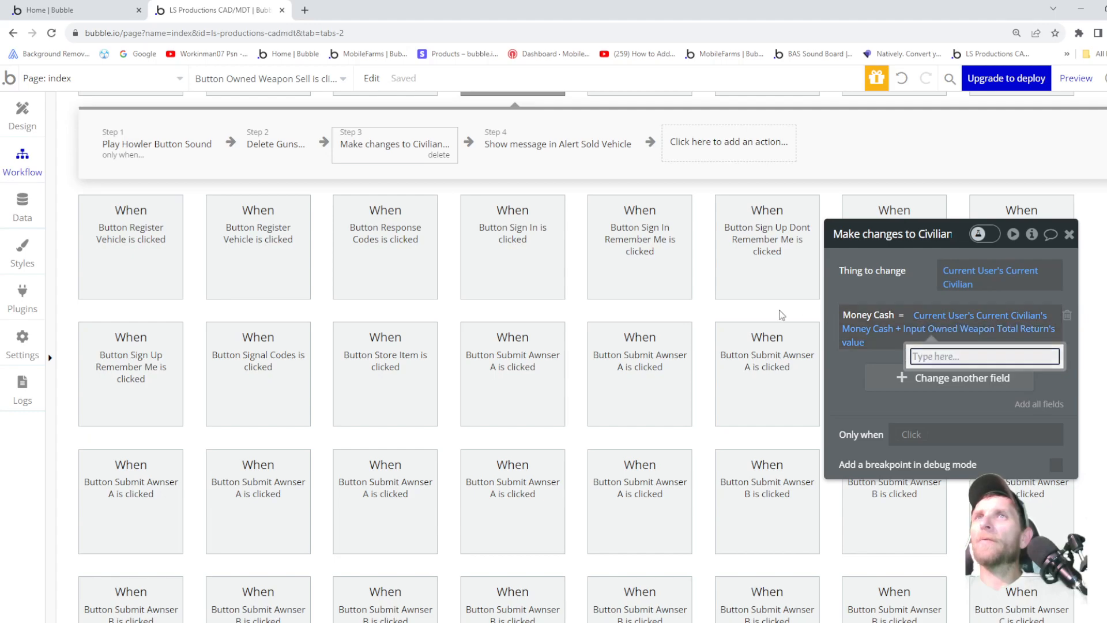
{"action": "left_click", "coordinate": [512, 148]}
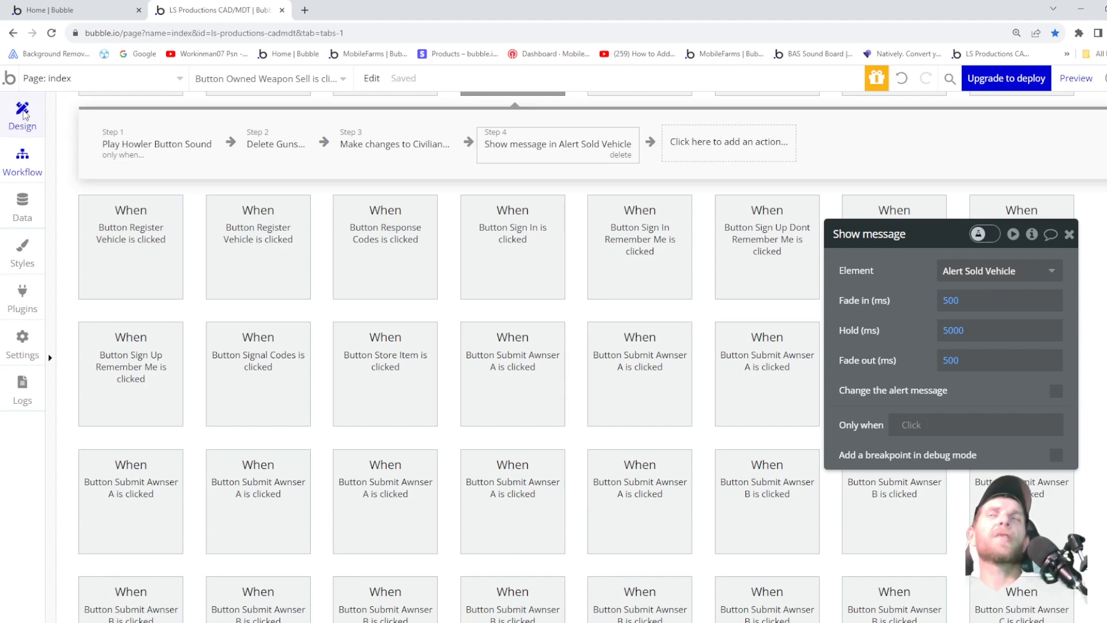
- Rename the alert inside the Owned Weapons repeating group as Alert Sold Weapon
{"action": "left_click", "coordinate": [27, 121]}
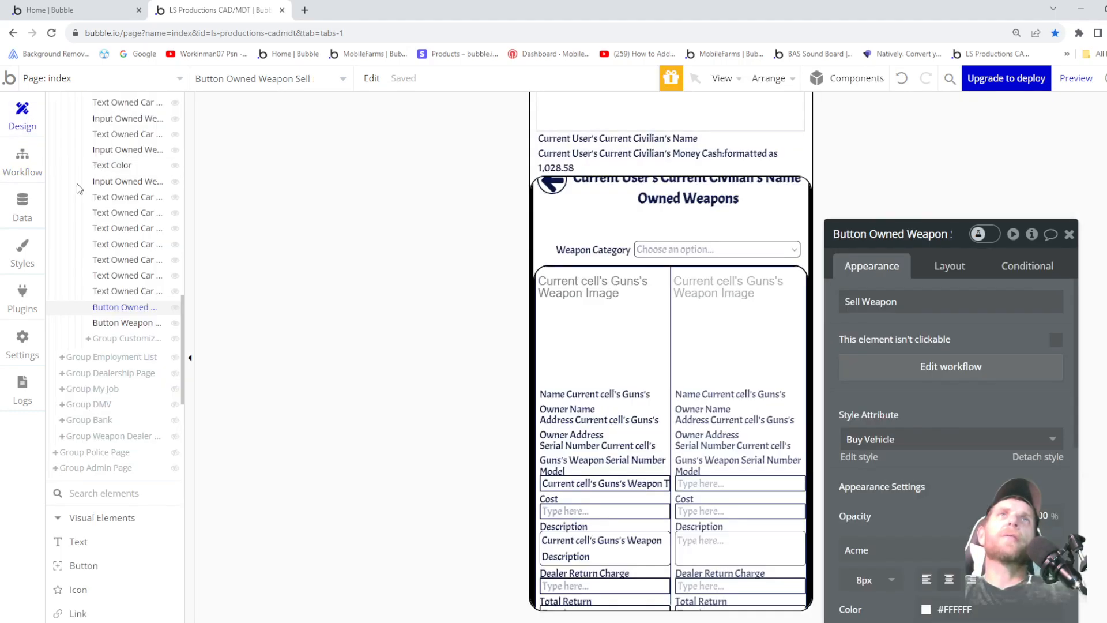
{"action": "scroll", "coordinate": [120, 267], "scroll_direction": "up", "scroll_amount": 3}
{"action": "scroll", "coordinate": [120, 267], "scroll_direction": "up", "scroll_amount": 3}
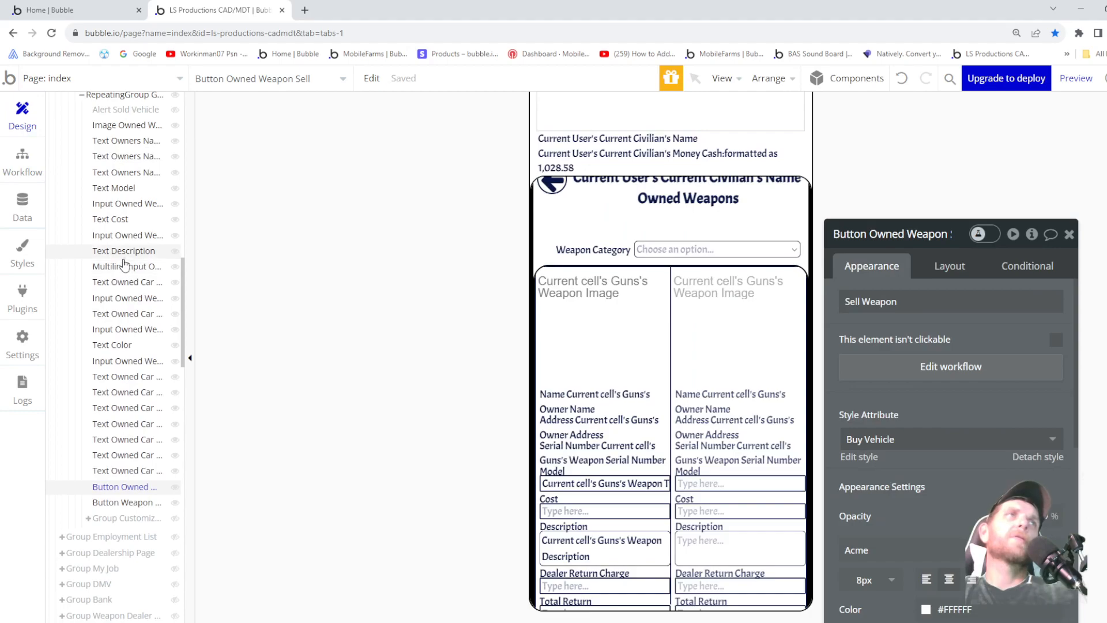
{"action": "left_click", "coordinate": [130, 231]}
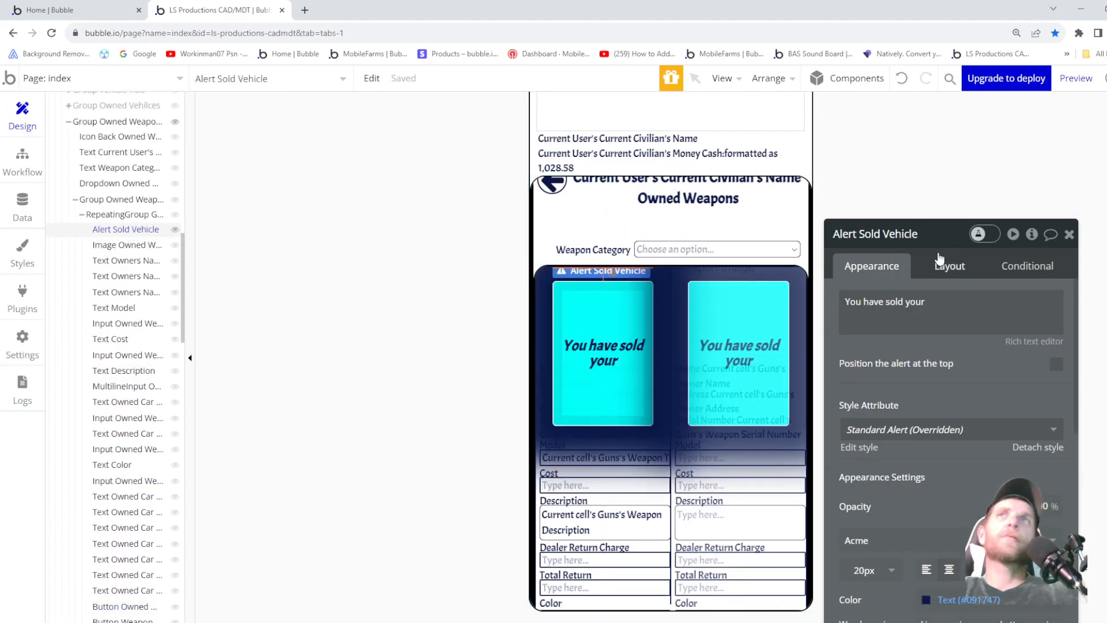
{"action": "double_click", "coordinate": [900, 234]}
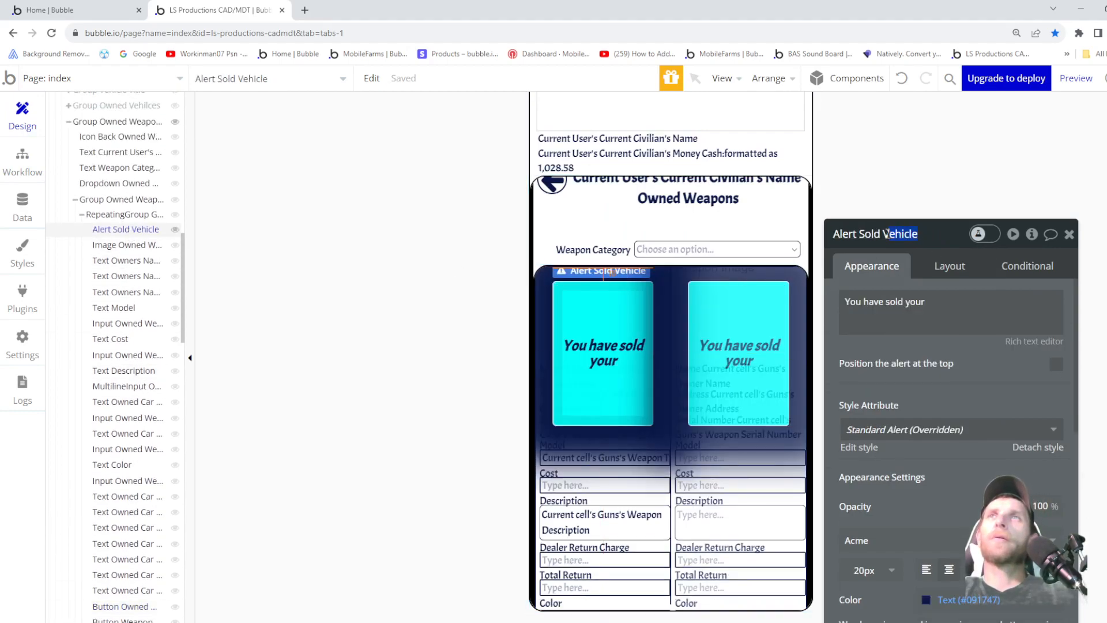
{"action": "type", "text": "Weapon"}
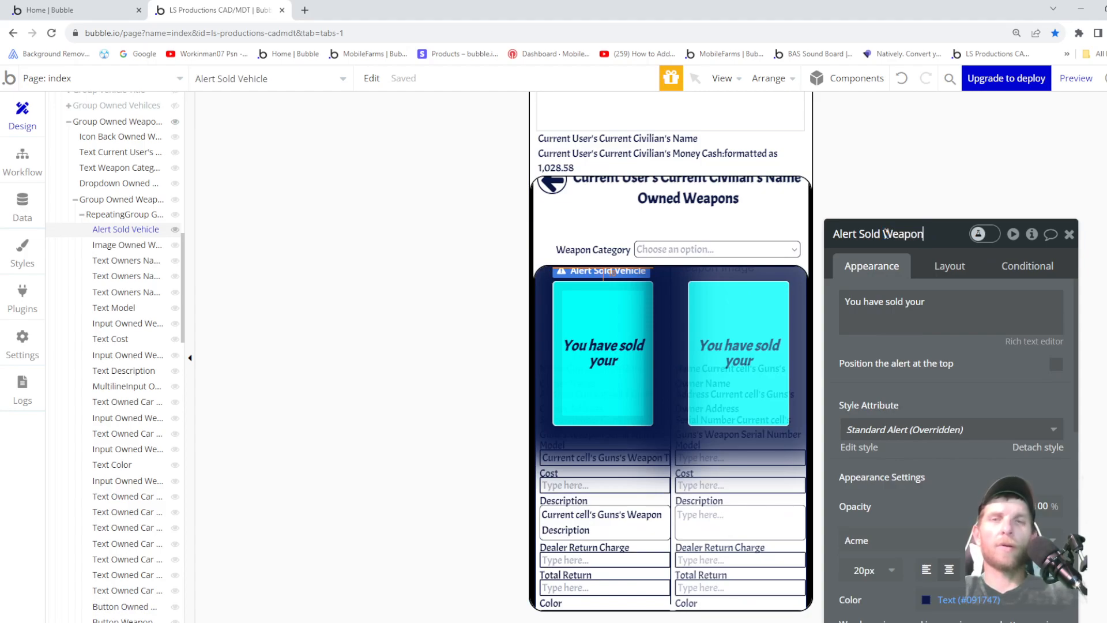
- Insert Current cell's Guns's Weapon Category after "You have sold your" in the message of Alert Sold Weapon
{"action": "left_click", "coordinate": [927, 311]}
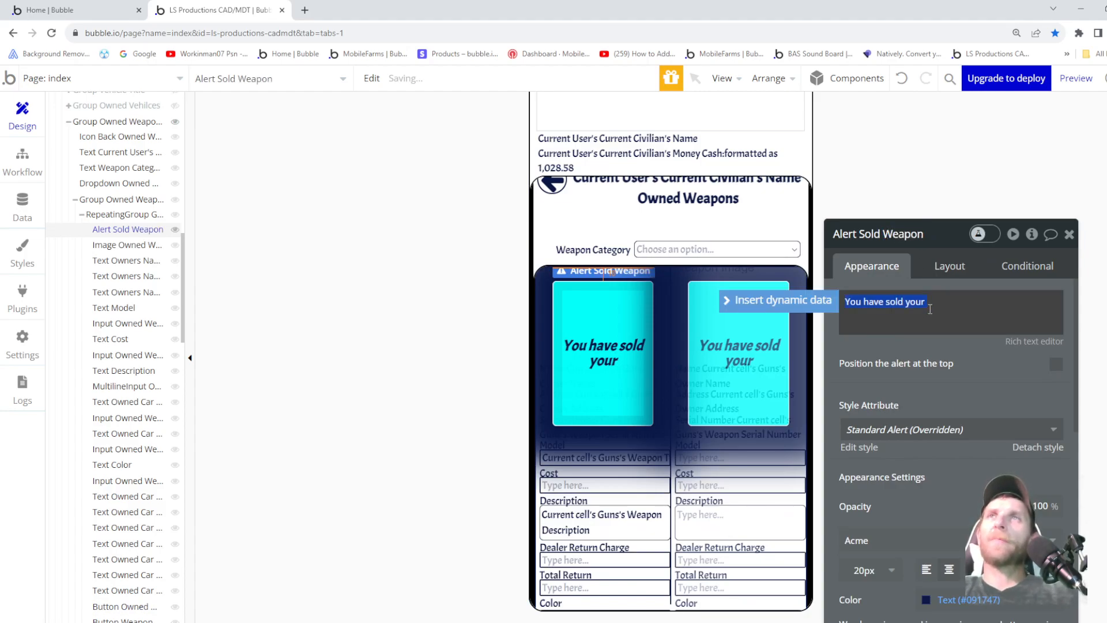
{"action": "left_click", "coordinate": [952, 302]}
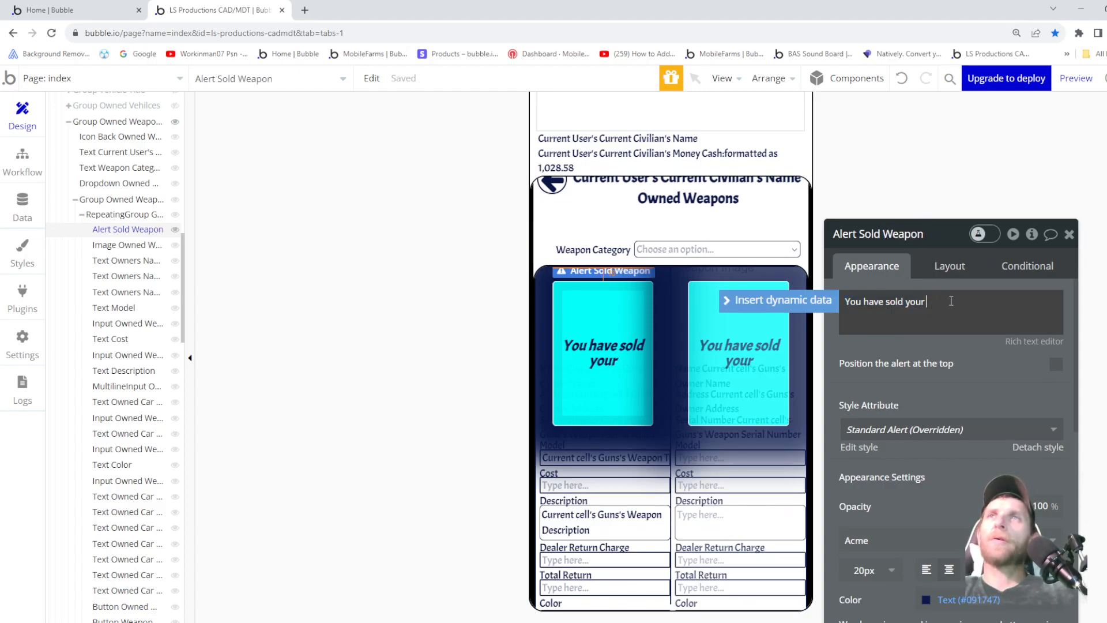
{"action": "left_click", "coordinate": [819, 301]}
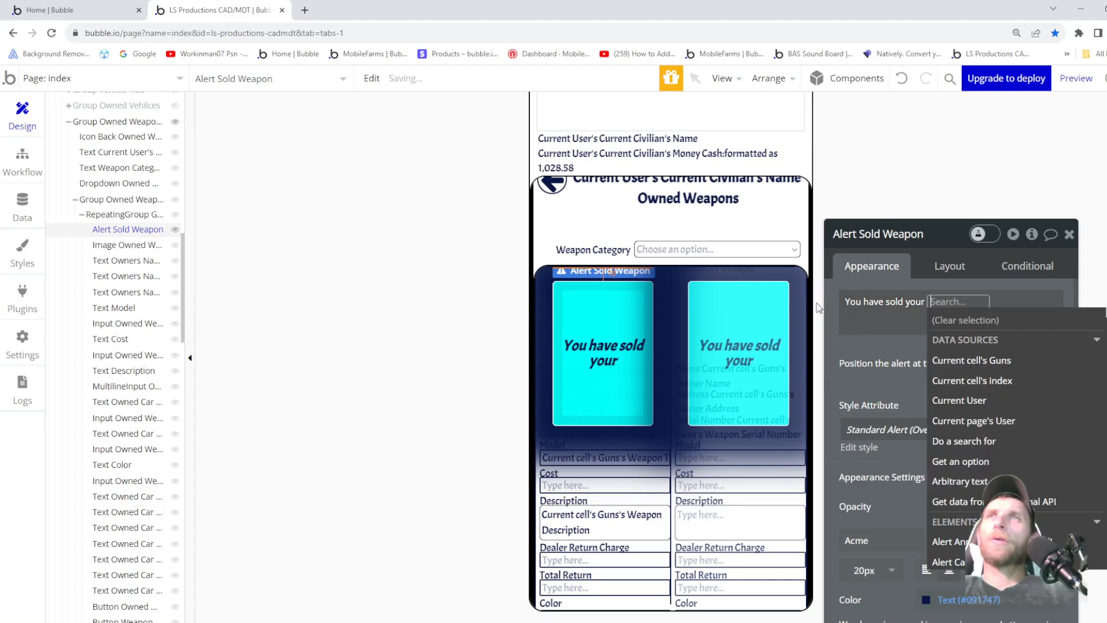
{"action": "left_click", "coordinate": [988, 361]}
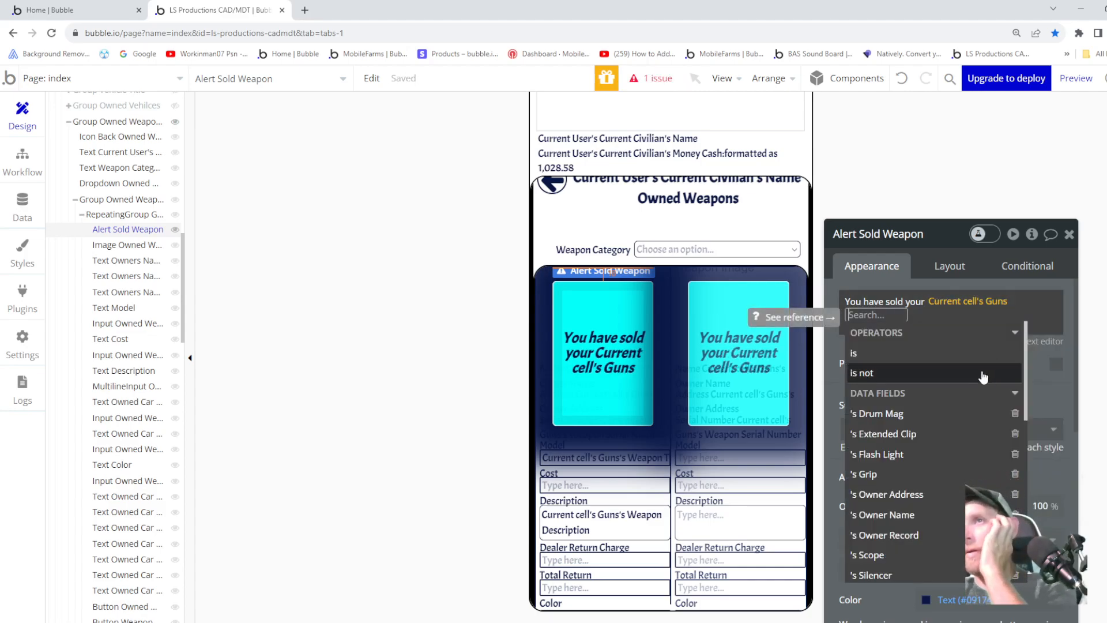
{"action": "scroll", "coordinate": [981, 375], "scroll_direction": "down", "scroll_amount": 2}
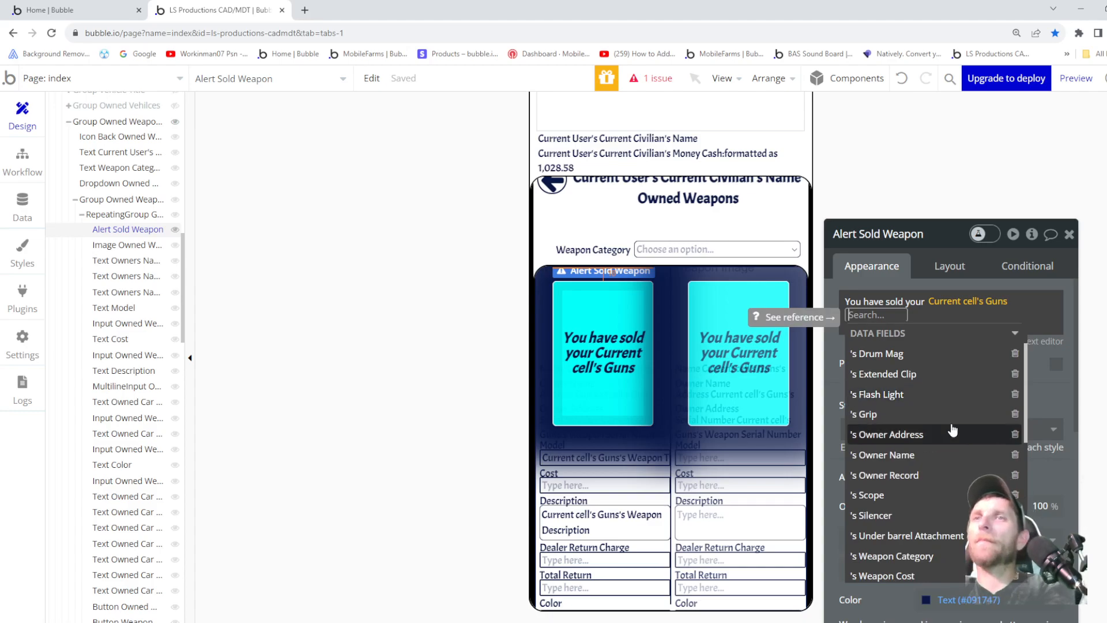
{"action": "left_click", "coordinate": [929, 556]}
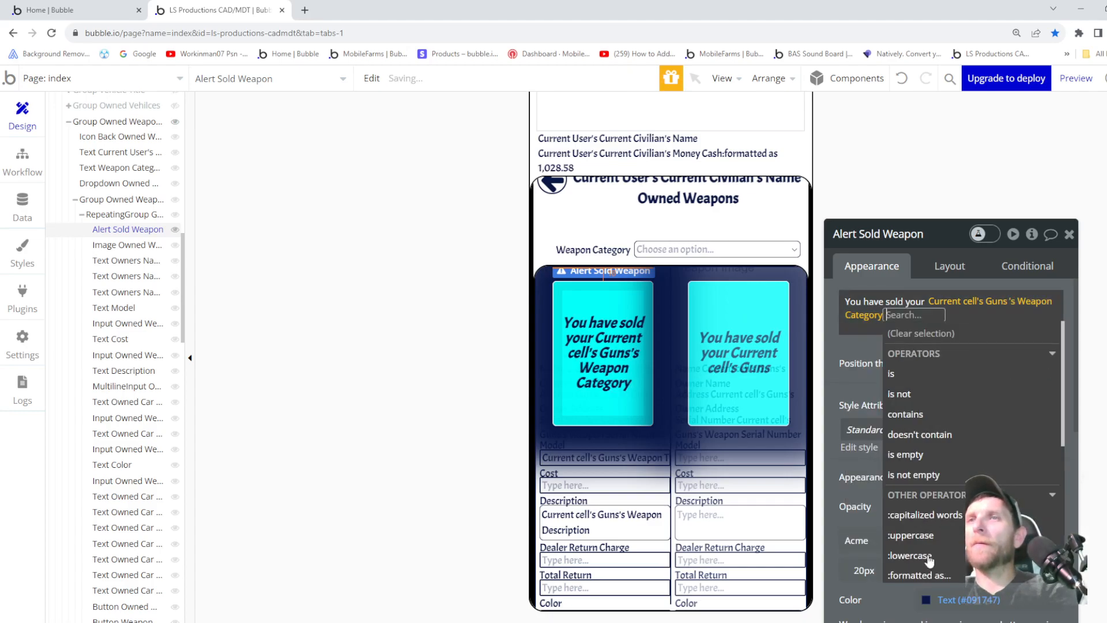
{"action": "left_click", "coordinate": [946, 320]}
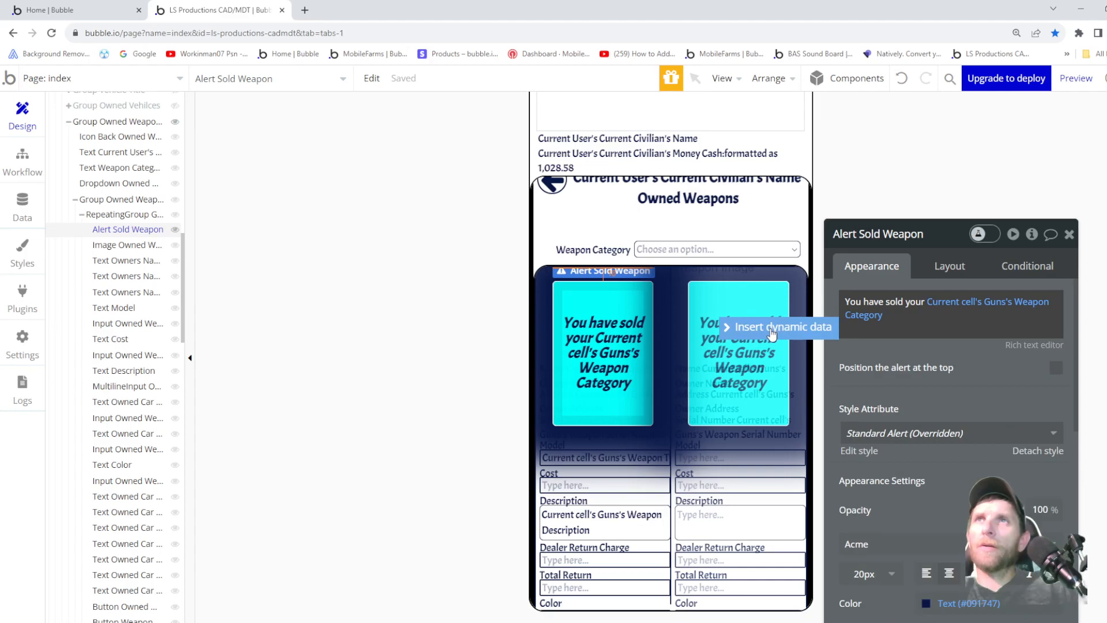
- Continue the alert message with Current cell's Guns's Weapon Type followed by the word "for"
{"action": "left_click", "coordinate": [772, 332]}
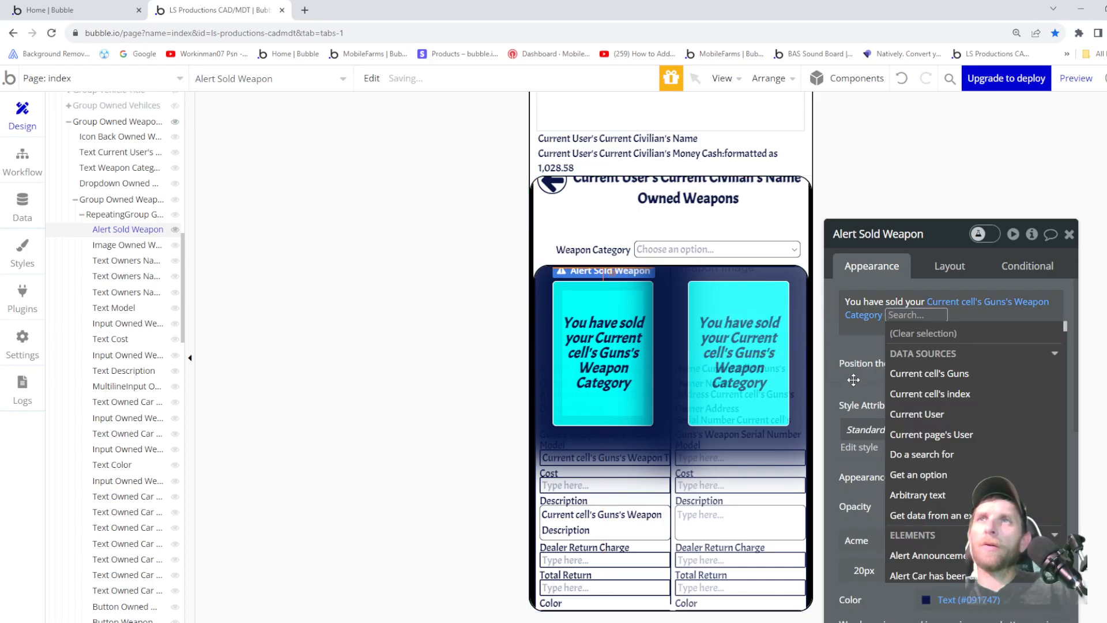
{"action": "left_click", "coordinate": [930, 373]}
{"action": "scroll", "coordinate": [1045, 414], "scroll_direction": "down", "scroll_amount": 5}
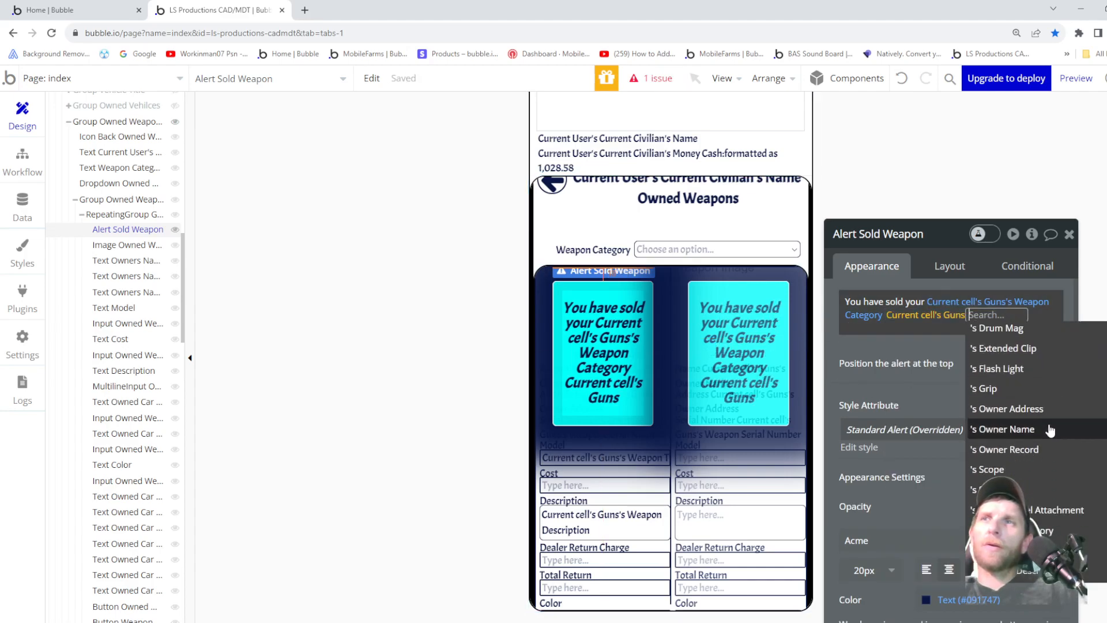
{"action": "left_click", "coordinate": [1003, 497]}
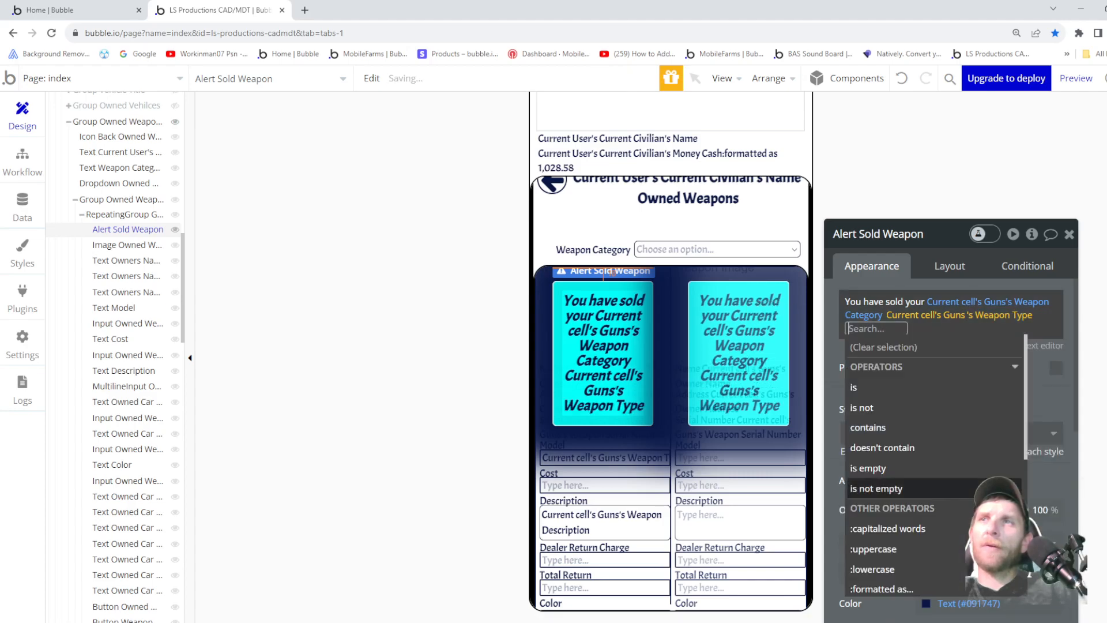
{"action": "left_click", "coordinate": [943, 327]}
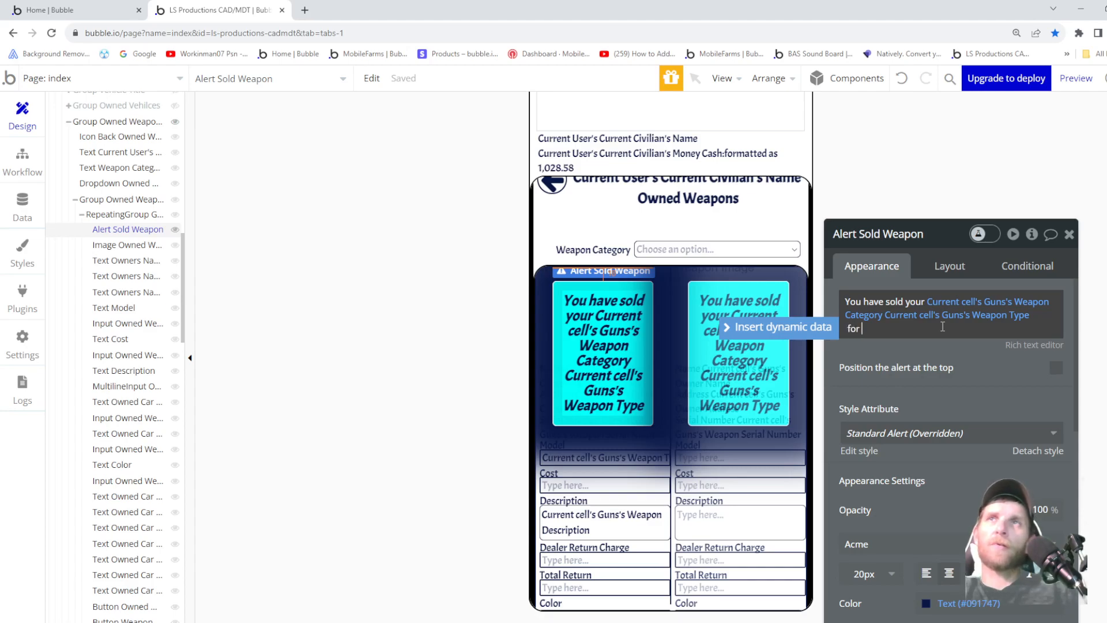
{"action": "left_click", "coordinate": [805, 335]}
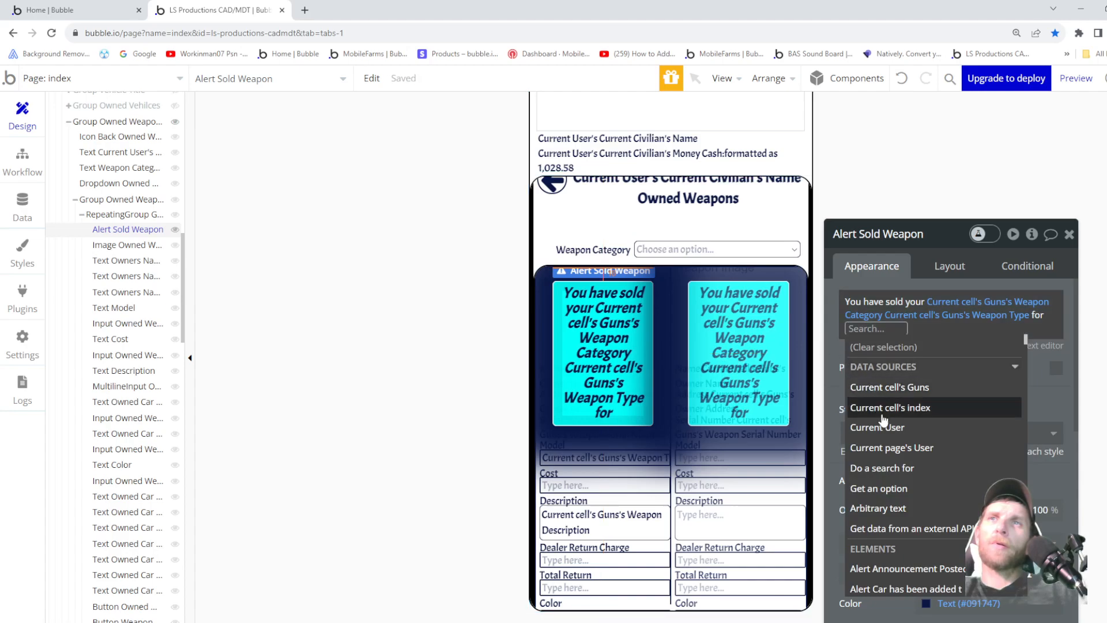
{"action": "left_click", "coordinate": [892, 387]}
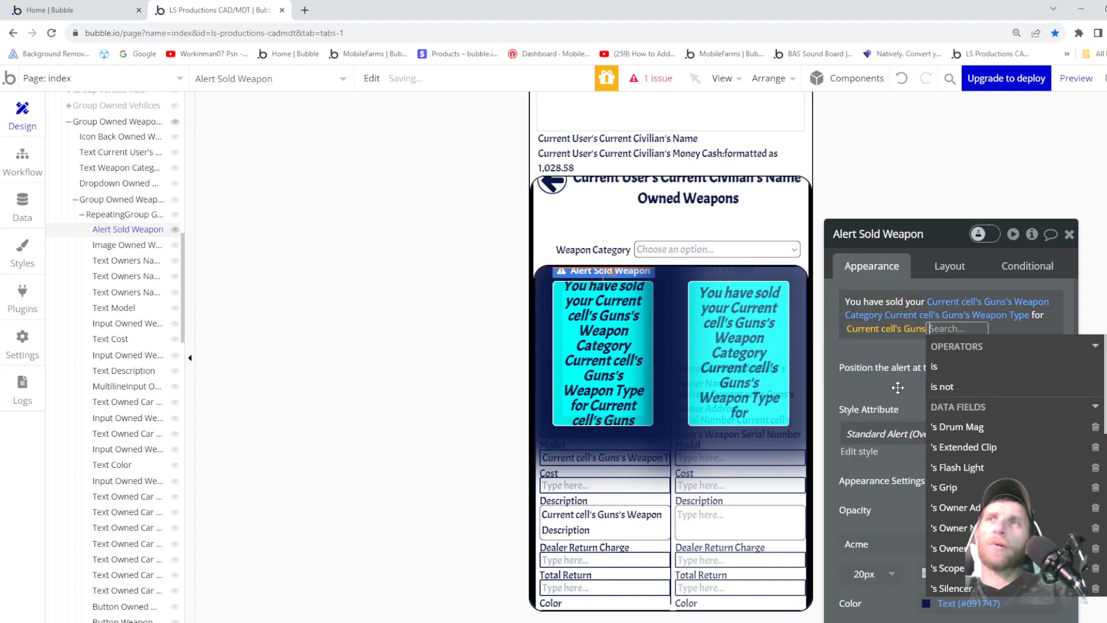
{"action": "scroll", "coordinate": [995, 476], "scroll_direction": "down", "scroll_amount": 3}
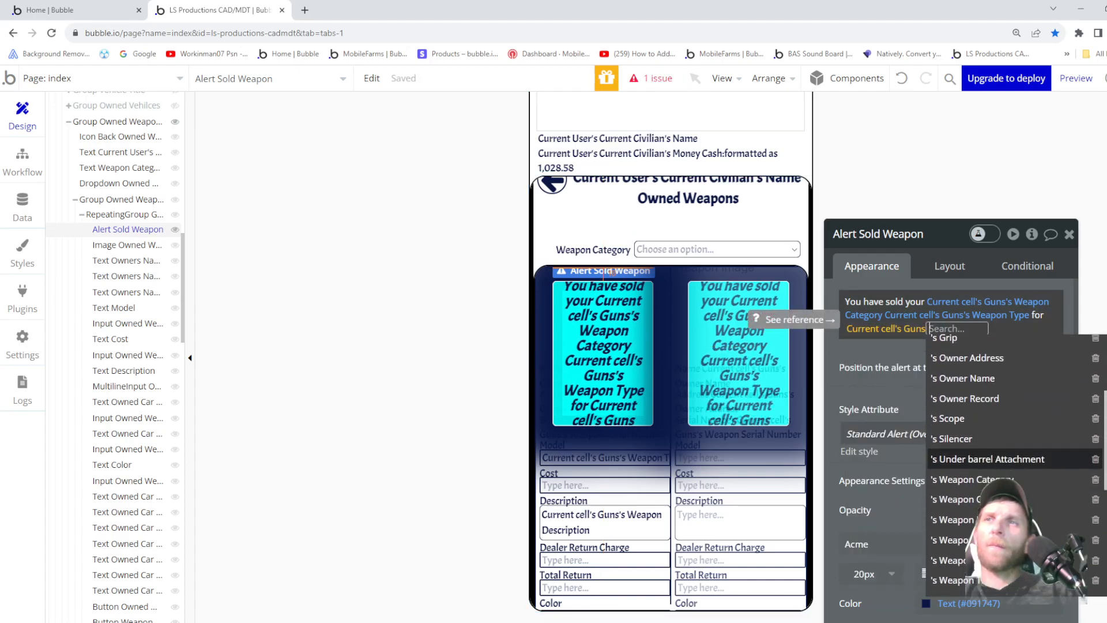
{"action": "scroll", "coordinate": [993, 508], "scroll_direction": "down", "scroll_amount": 1}
{"action": "scroll", "coordinate": [993, 536], "scroll_direction": "up", "scroll_amount": 1}
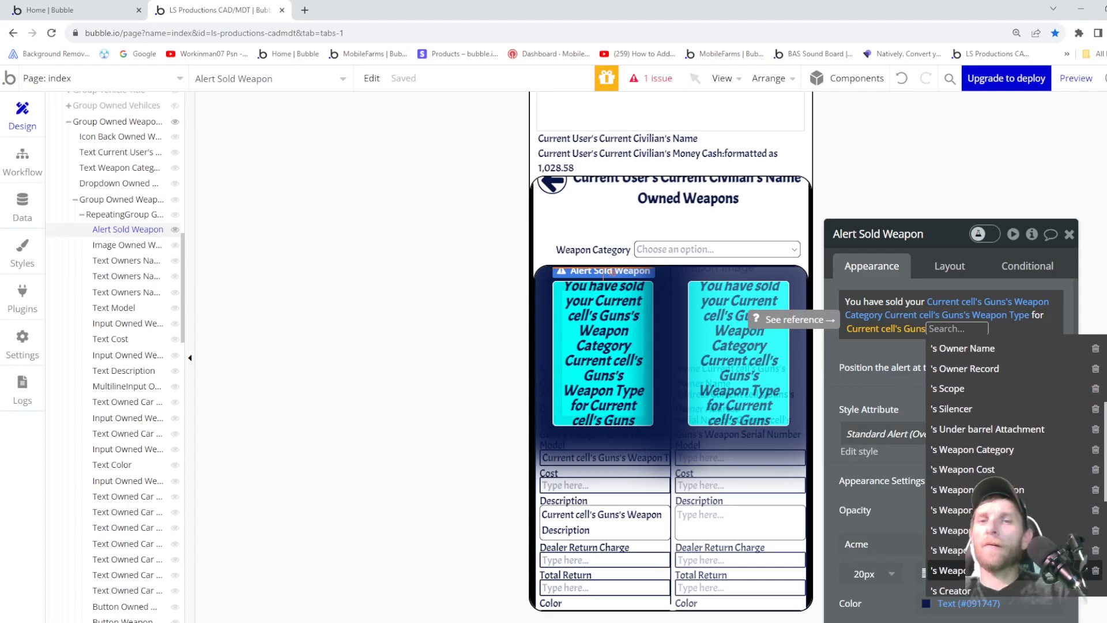
{"action": "key", "text": "BackSpace"}
{"action": "key", "text": "BackSpace"}
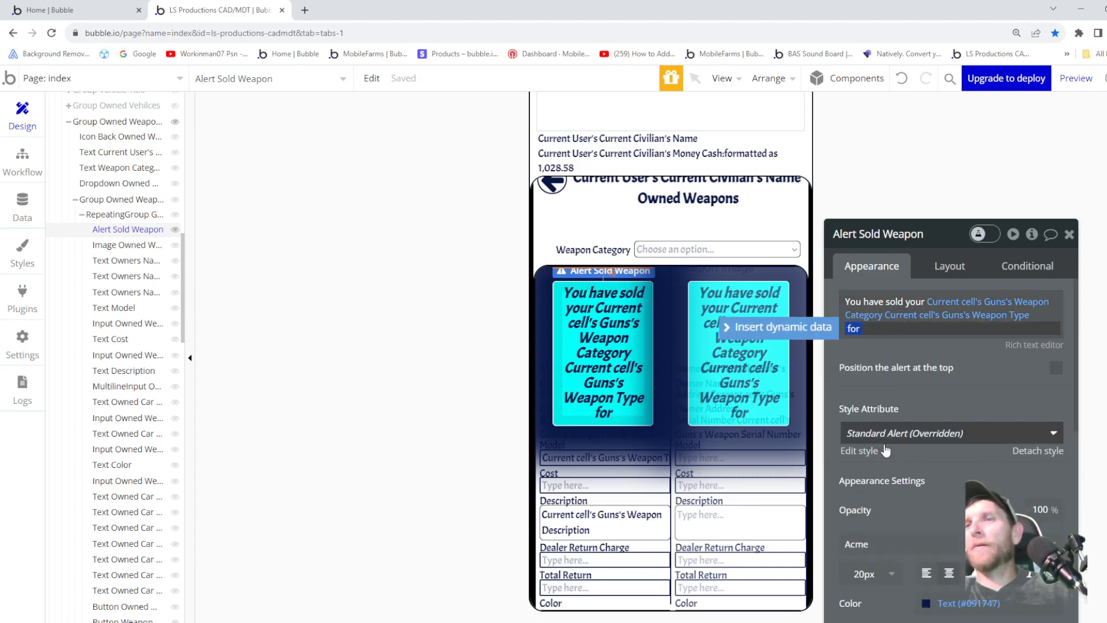
- Insert Input Owned Weapon Total Return's value after "for" in the alert message
{"action": "left_click", "coordinate": [780, 327]}
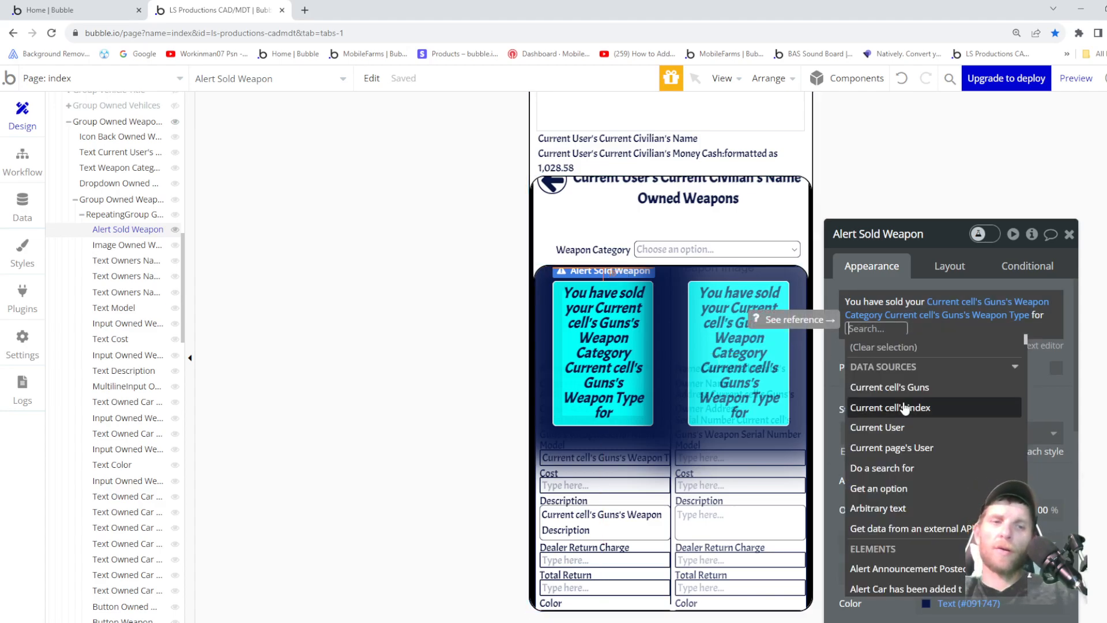
{"action": "type", "text": "owned"}
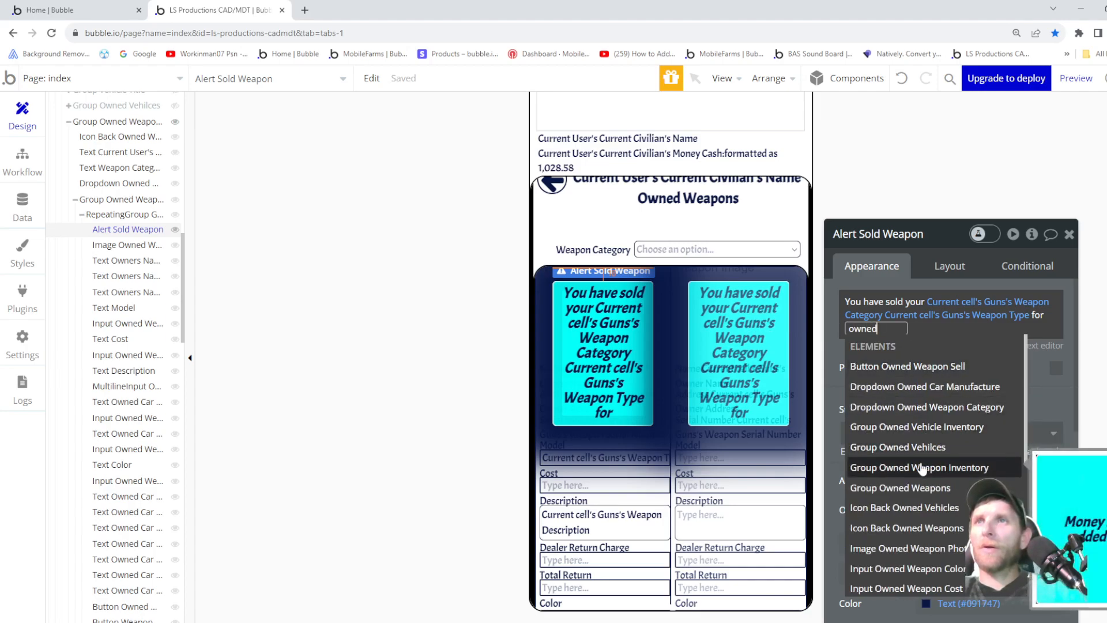
{"action": "type", "text": " we"}
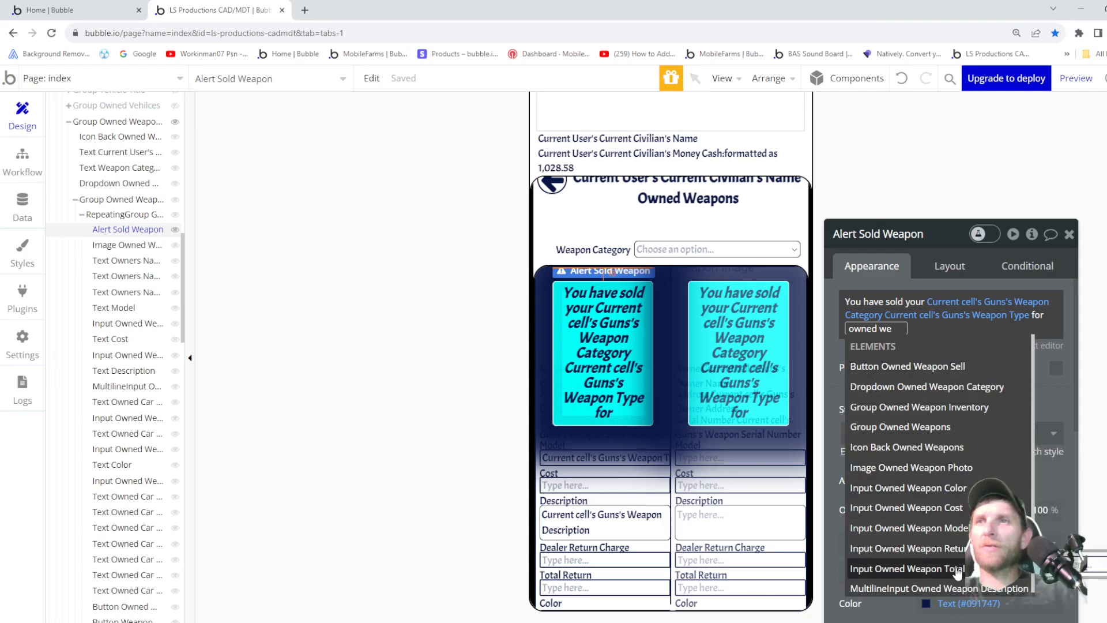
{"action": "left_click", "coordinate": [908, 568]}
{"action": "left_click", "coordinate": [1014, 367]}
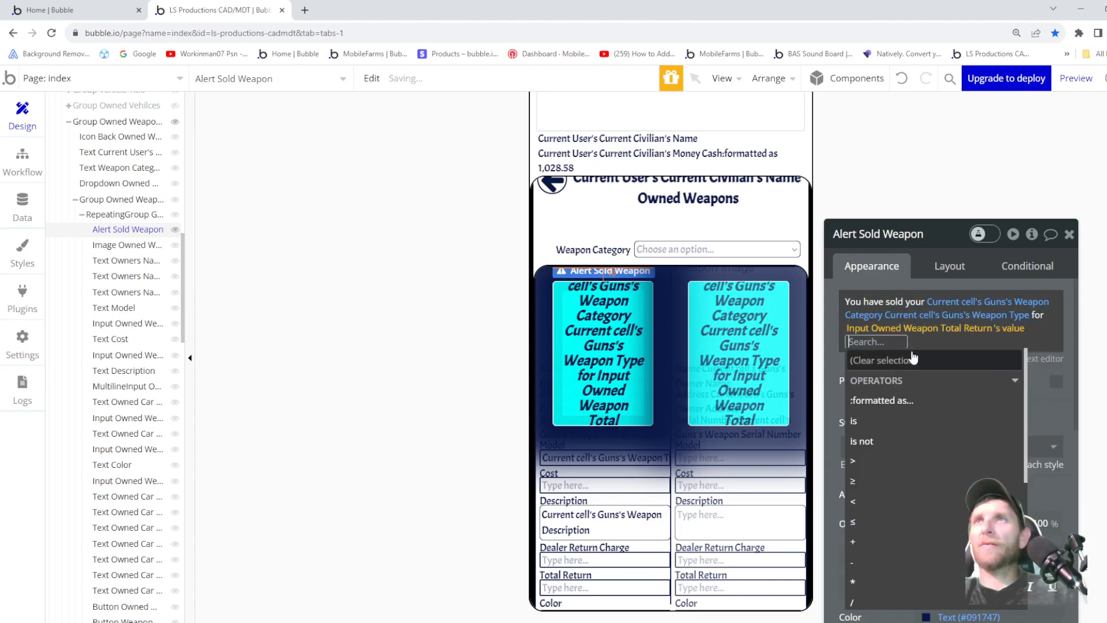
{"action": "left_click", "coordinate": [834, 353]}
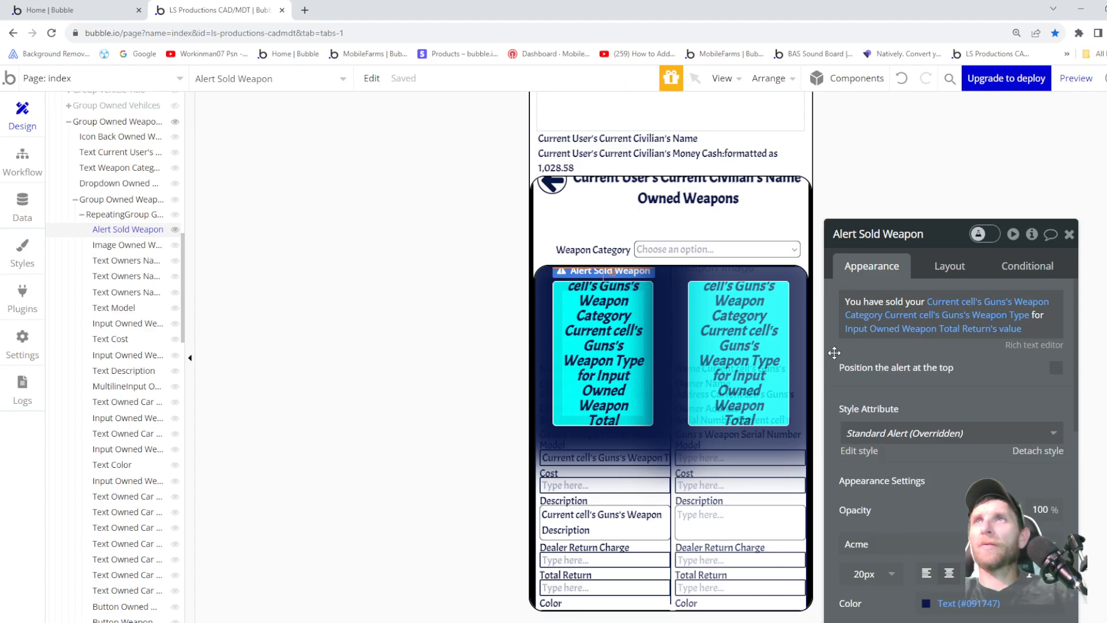
- End the alert message with a period and hide Alert Sold Weapon on the canvas
{"action": "left_click", "coordinate": [1041, 331]}
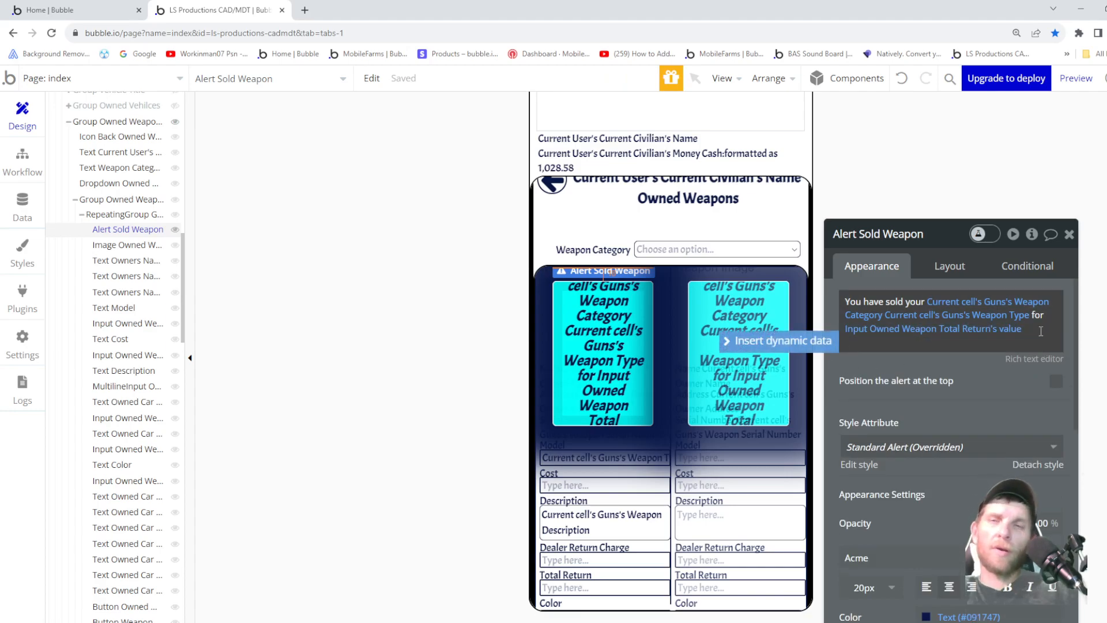
{"action": "left_click", "coordinate": [1041, 331]}
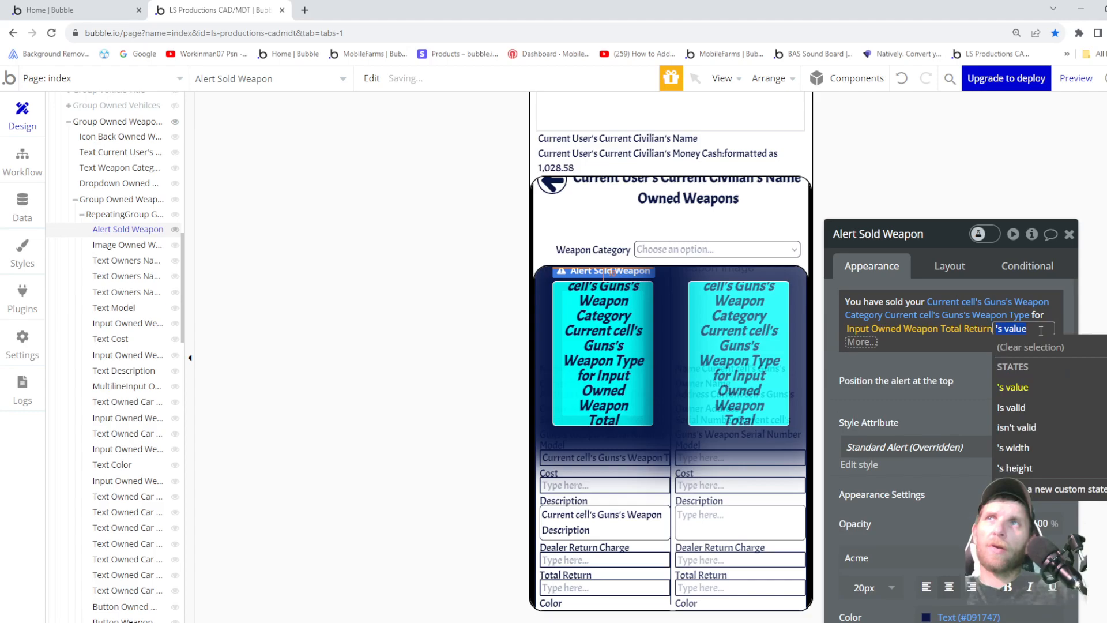
{"action": "left_click", "coordinate": [914, 346]}
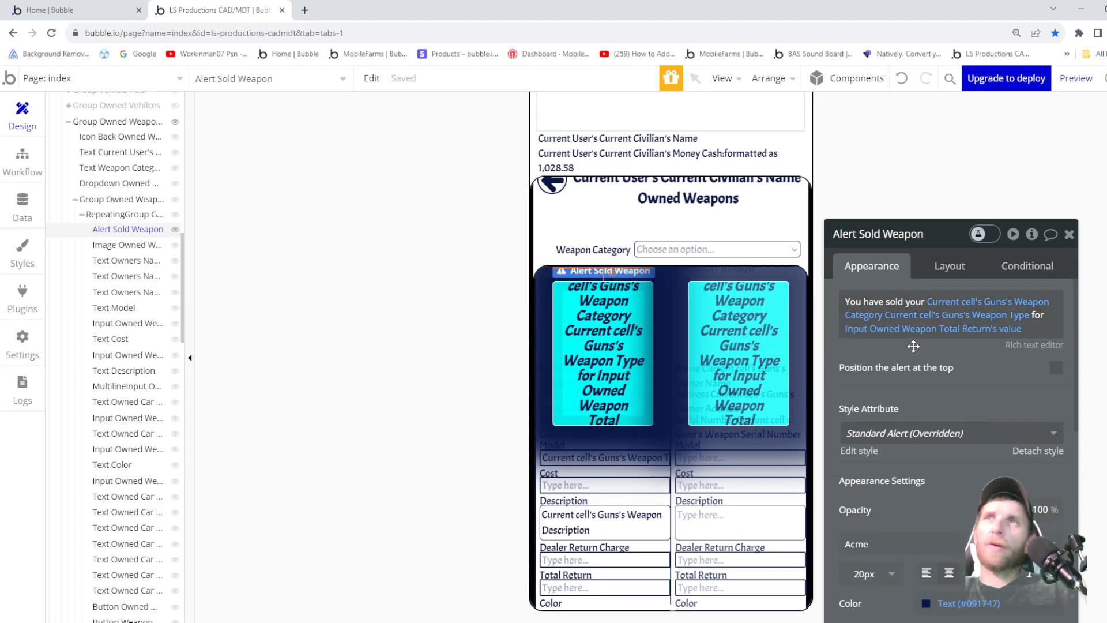
{"action": "left_click", "coordinate": [1037, 328]}
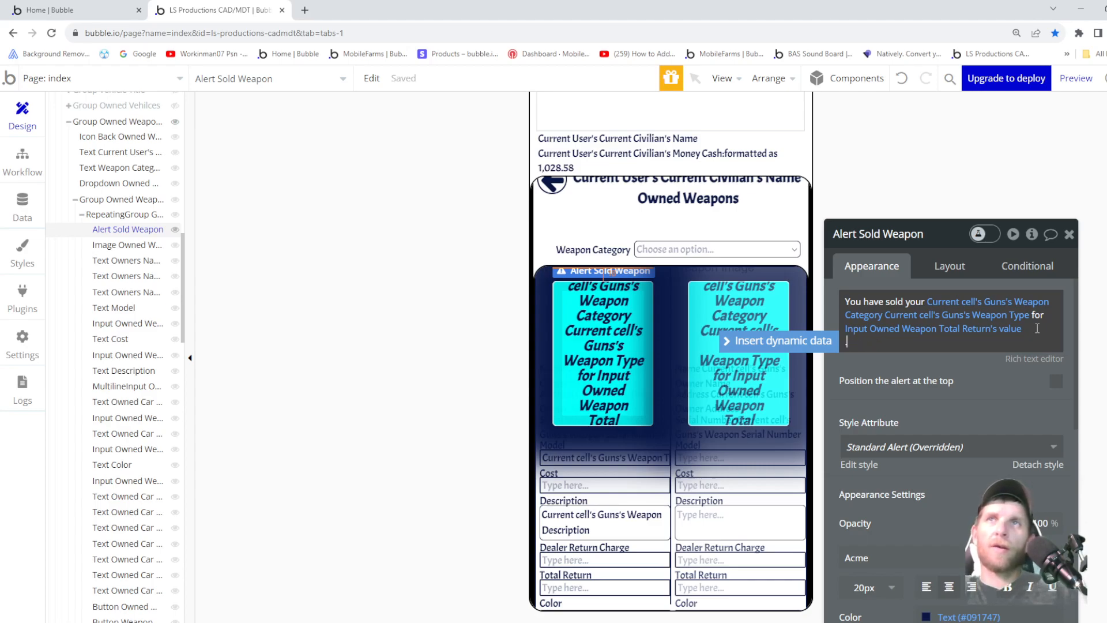
{"action": "key", "text": "Return"}
{"action": "key", "text": "BackSpace"}
{"action": "key", "text": "BackSpace"}
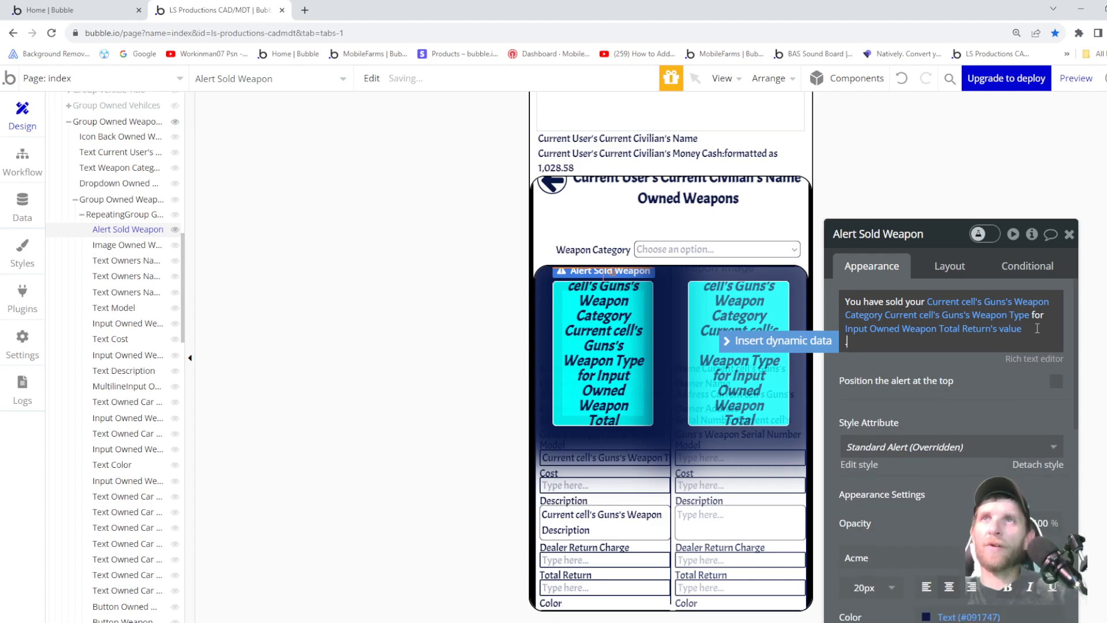
{"action": "left_click", "coordinate": [912, 372]}
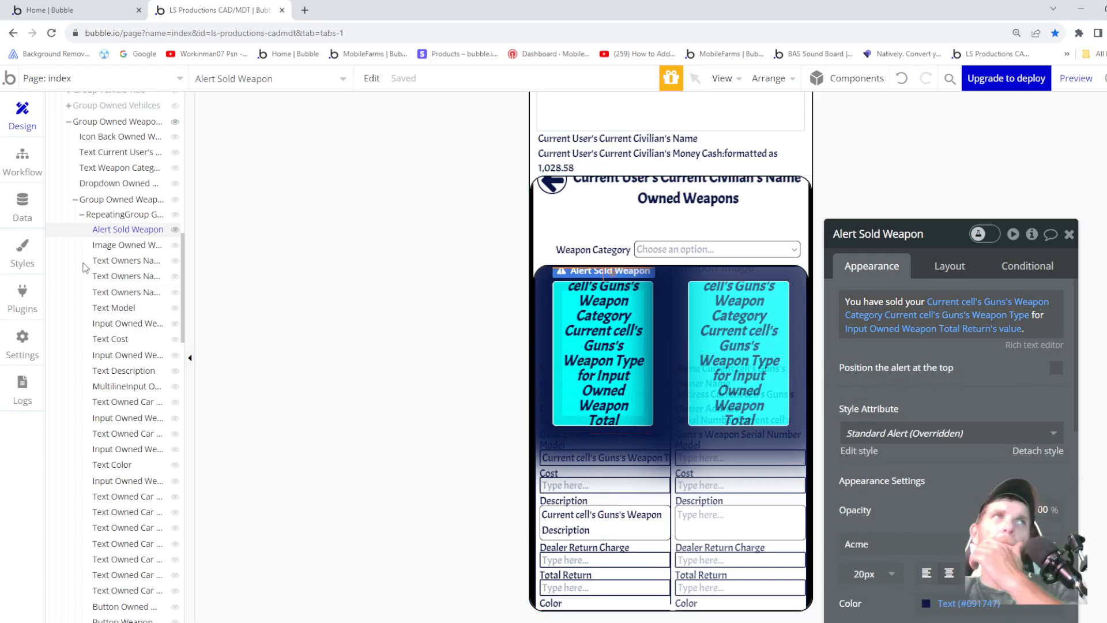
{"action": "left_click", "coordinate": [132, 231]}
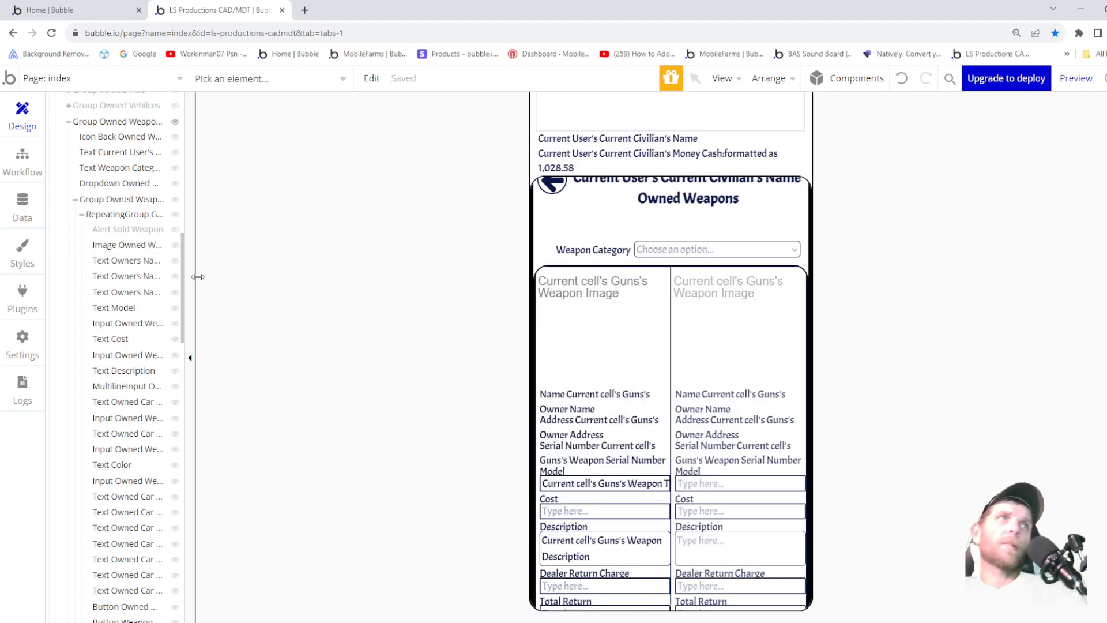
- Check which alert the Show message action uses in the workflow of Button Owned Weapon Sell
{"action": "scroll", "coordinate": [139, 346], "scroll_direction": "down", "scroll_amount": 3}
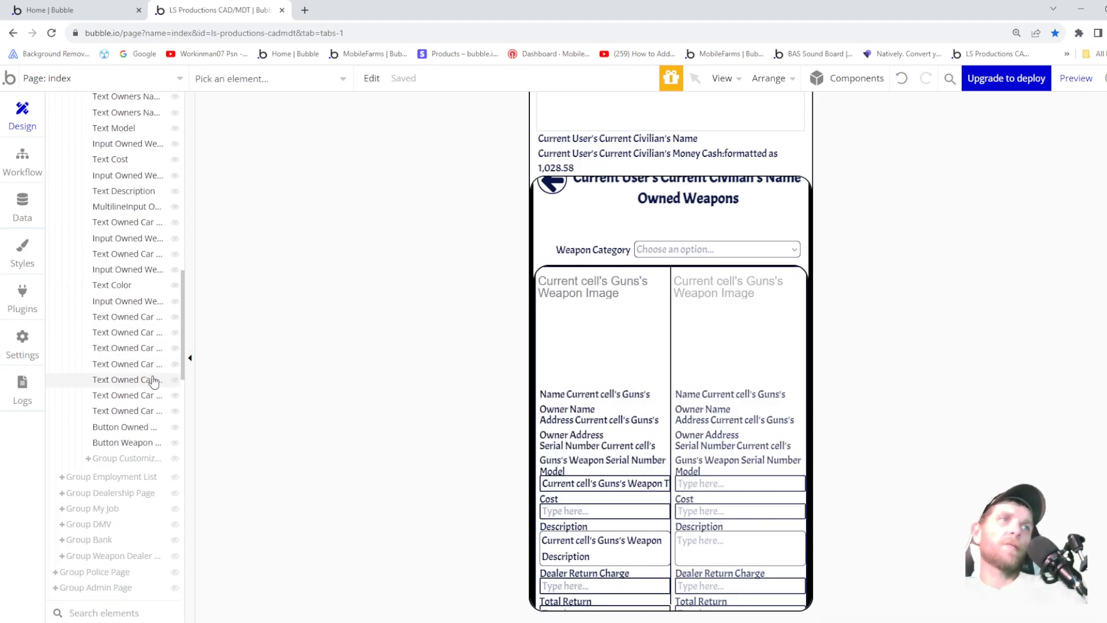
{"action": "left_click", "coordinate": [125, 427]}
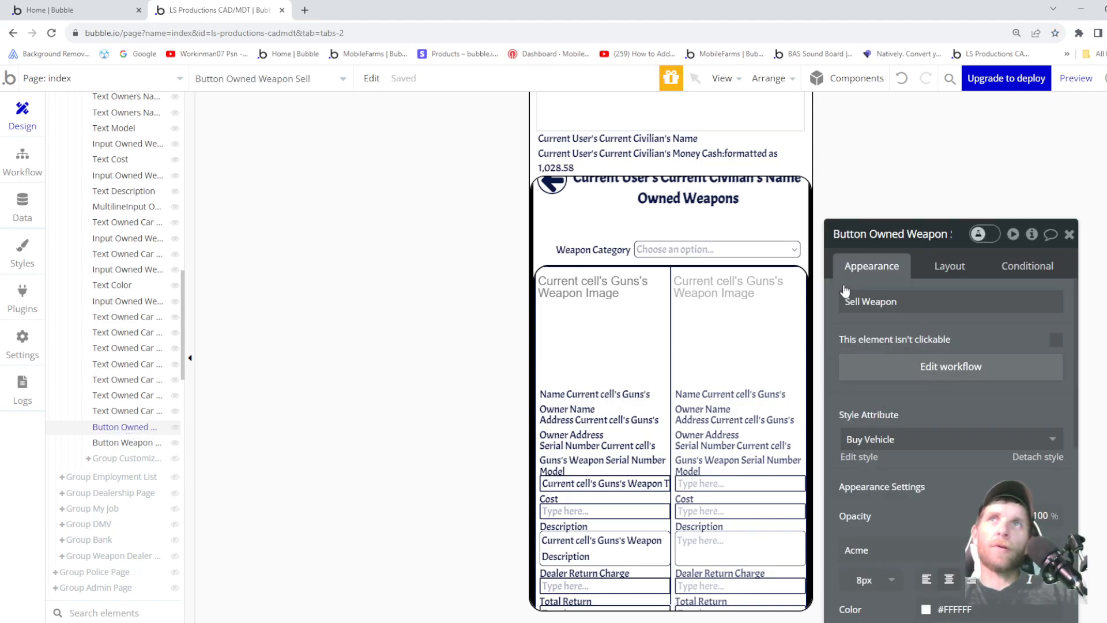
{"action": "left_click", "coordinate": [877, 366]}
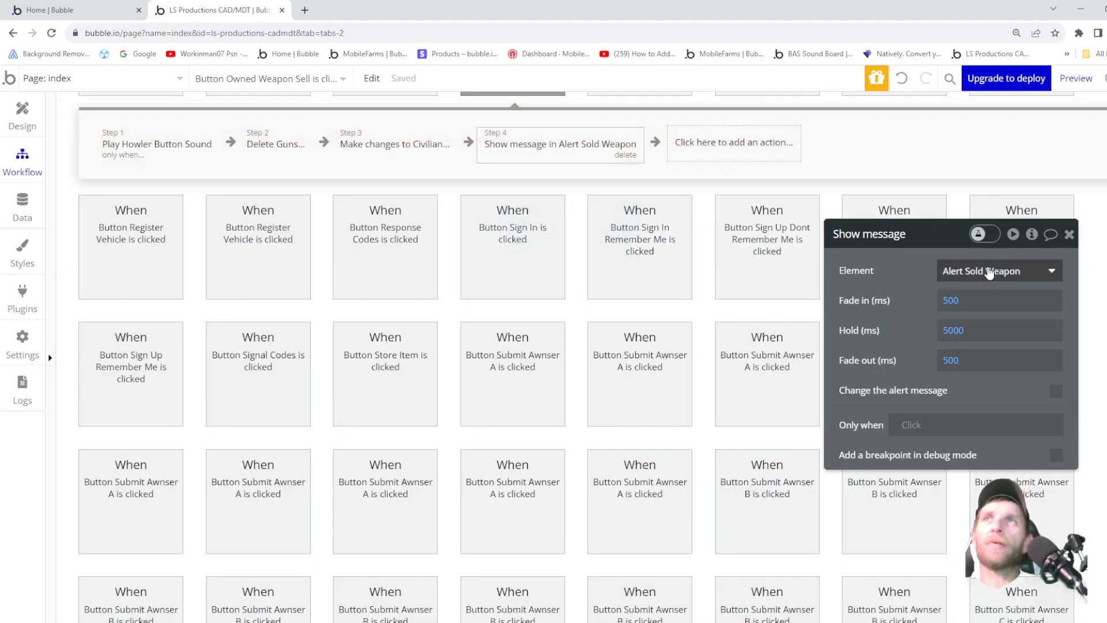
{"action": "left_click", "coordinate": [351, 138]}
{"action": "left_click", "coordinate": [260, 130]}
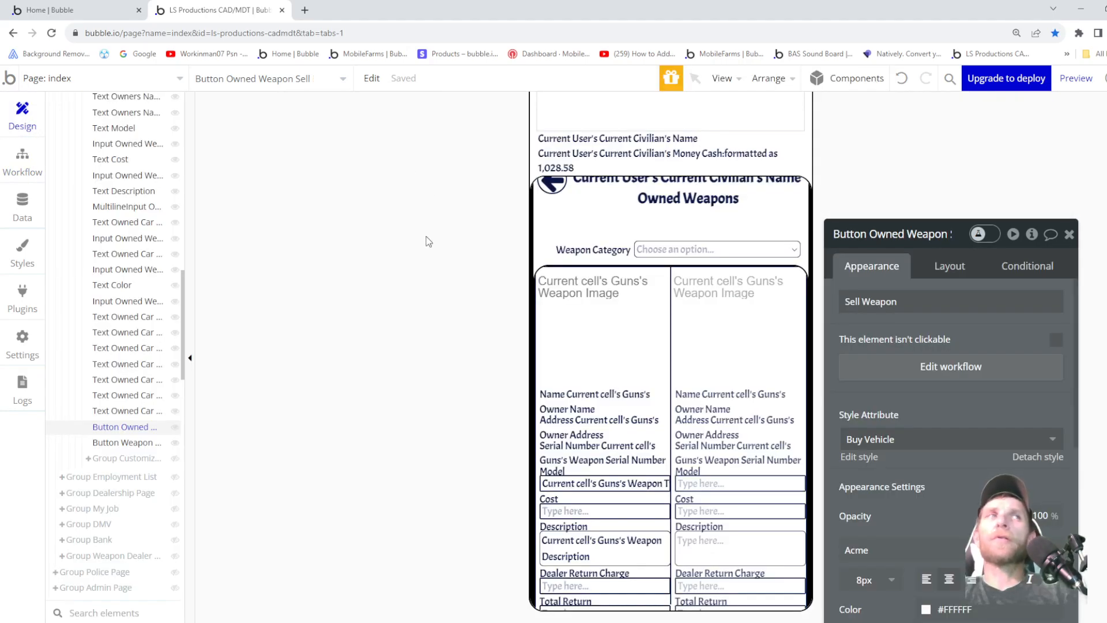
- Show Group Customize Weapon inside the Owned Weapons cells to examine its contents, and hide it again
{"action": "left_click", "coordinate": [117, 465]}
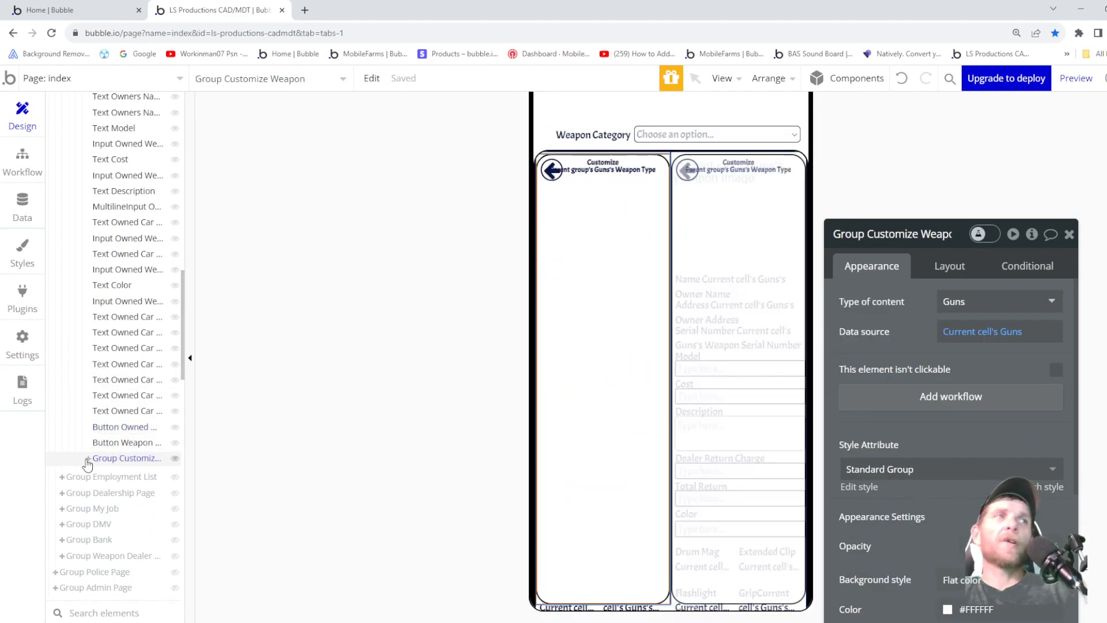
{"action": "mouse_move", "coordinate": [103, 445]}
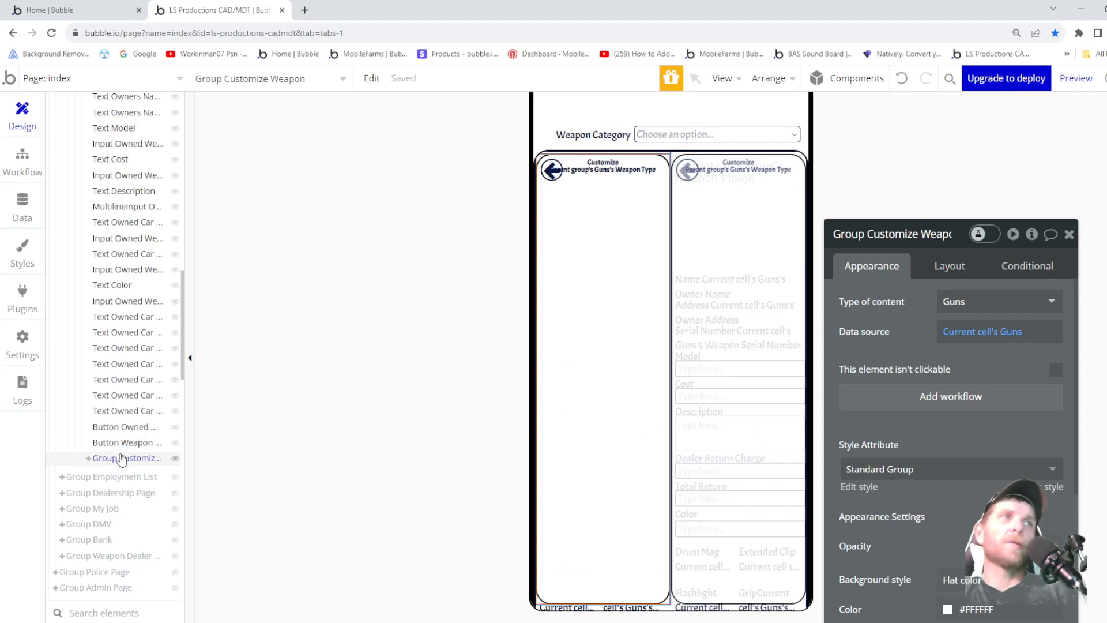
{"action": "left_click", "coordinate": [121, 464]}
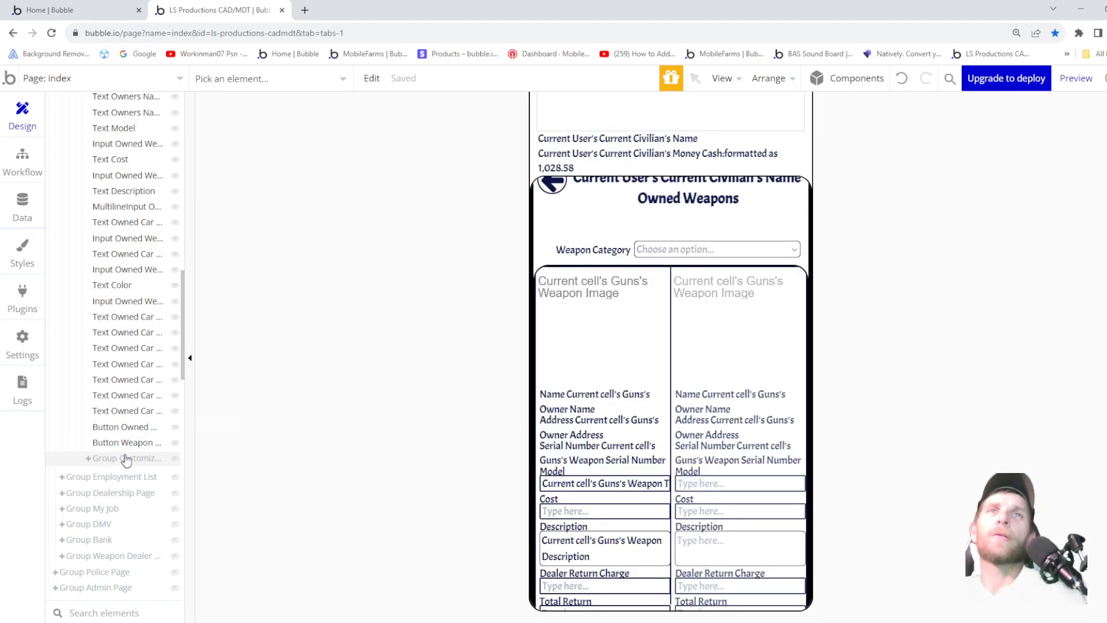
- Show Group Customize Weapon in the Owned Weapons cells and draw a text element below its Customize heading
{"action": "mouse_move", "coordinate": [147, 477]}
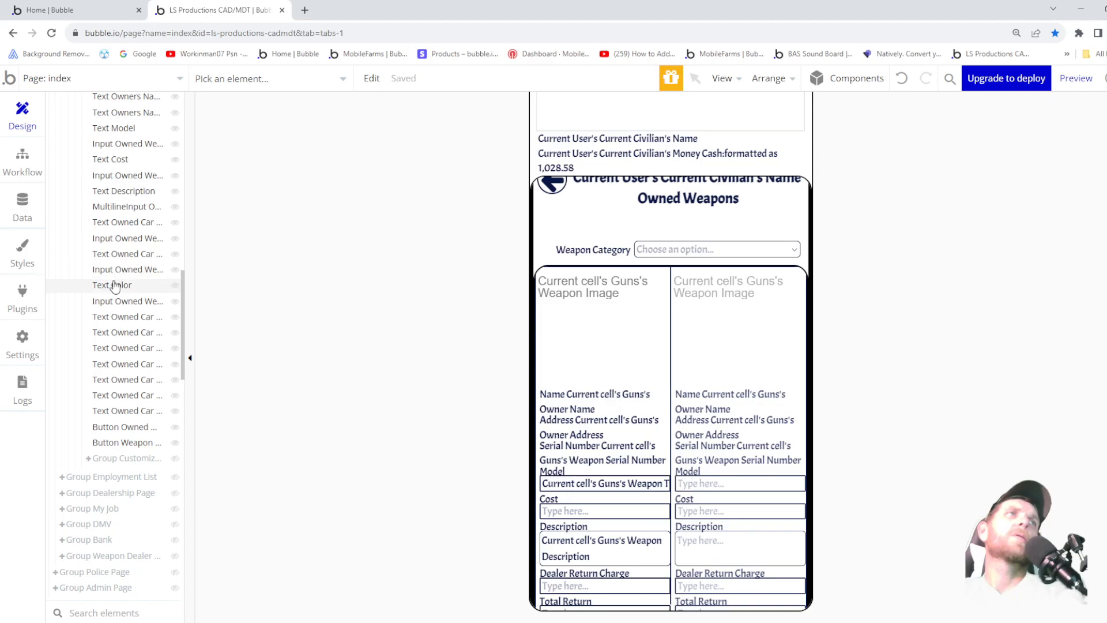
{"action": "left_click", "coordinate": [123, 460]}
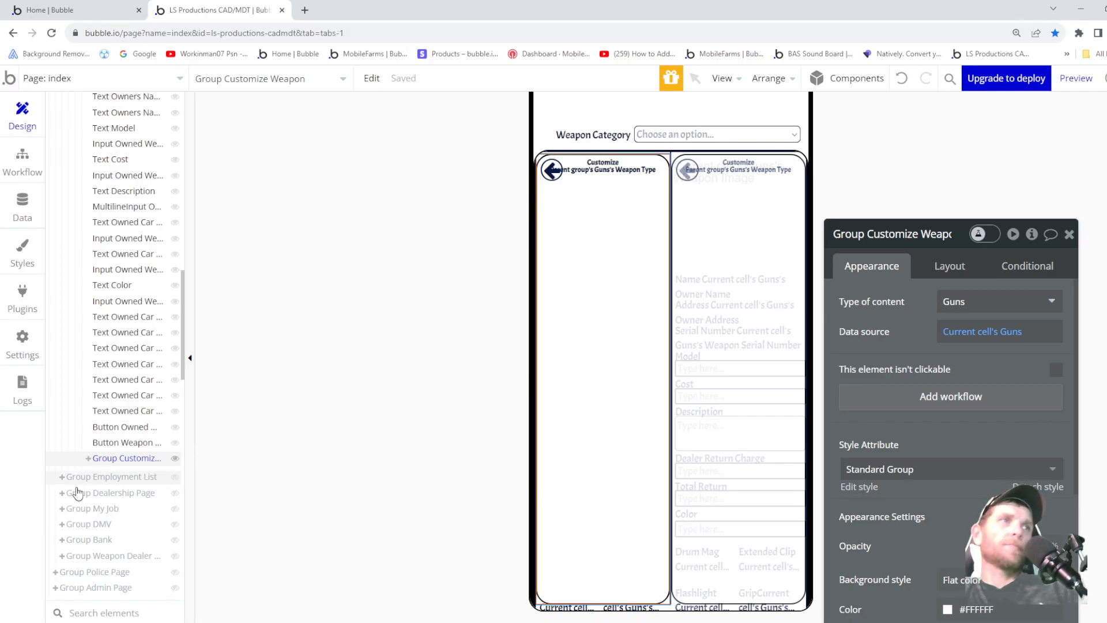
{"action": "scroll", "coordinate": [150, 510], "scroll_direction": "down", "scroll_amount": 1}
{"action": "scroll", "coordinate": [150, 510], "scroll_direction": "down", "scroll_amount": 4}
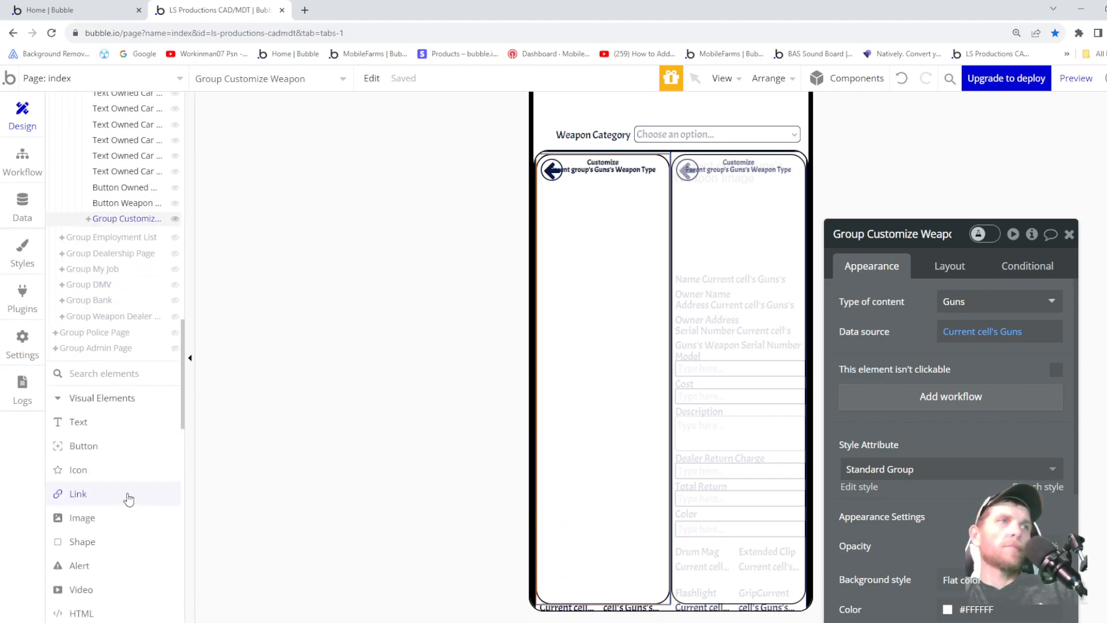
{"action": "left_click", "coordinate": [79, 423]}
{"action": "scroll", "coordinate": [128, 353], "scroll_direction": "up", "scroll_amount": 3}
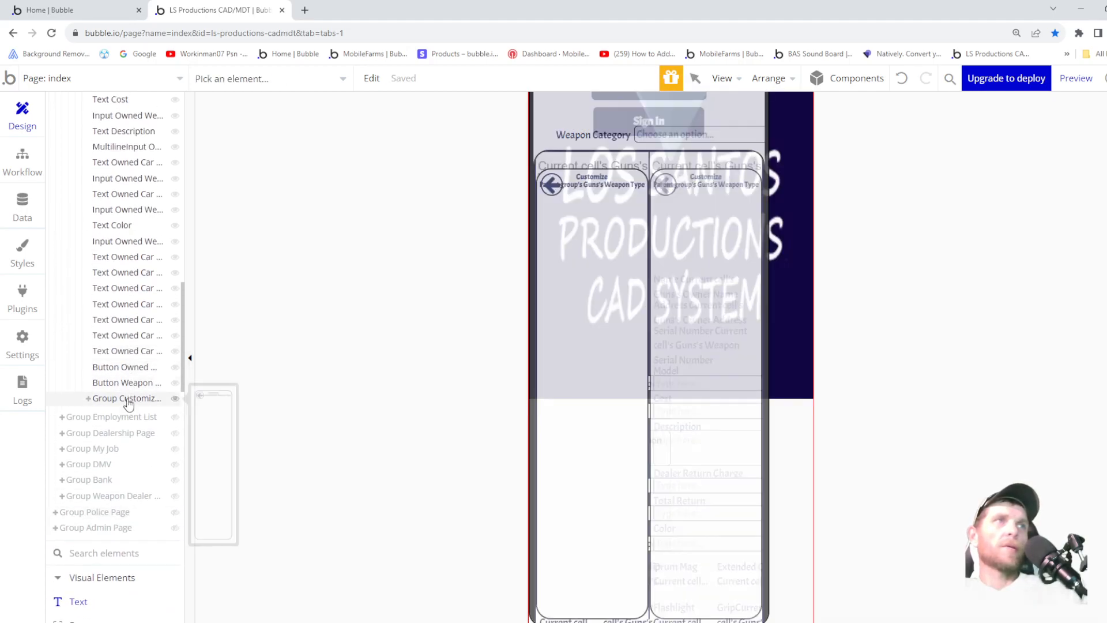
{"action": "left_click", "coordinate": [127, 398]}
{"action": "left_click_drag", "start_coordinate": [554, 192], "coordinate": [638, 215]}
- Set the content of the new text element to "Tint"
{"action": "type", "text": "T"}
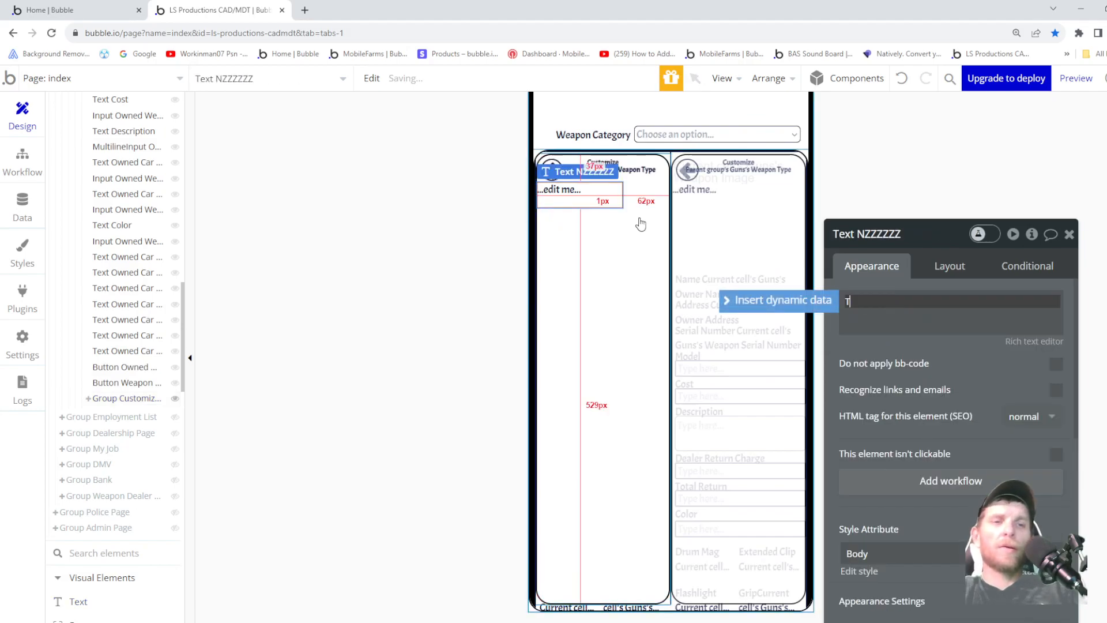
{"action": "type", "text": "int"}
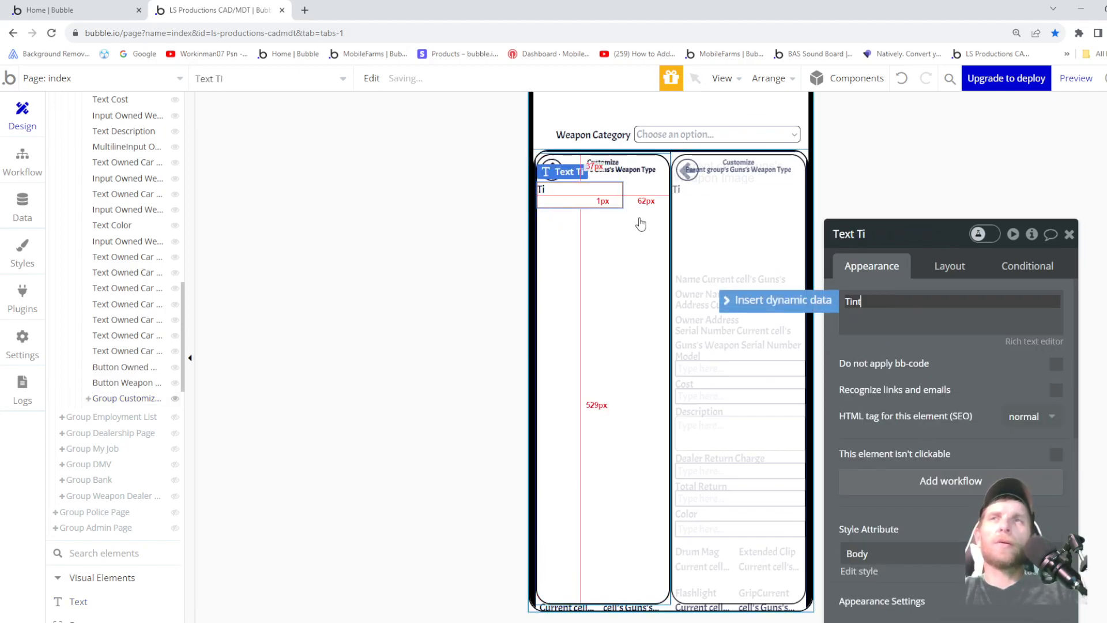
{"action": "key", "text": "Return"}
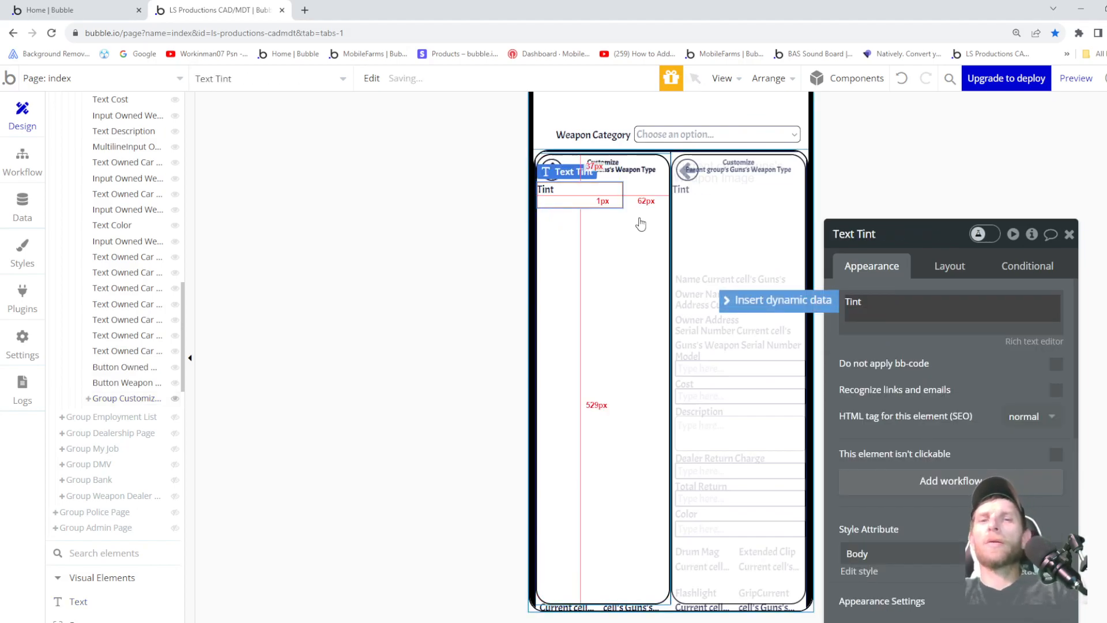
{"action": "key", "text": "BackSpace"}
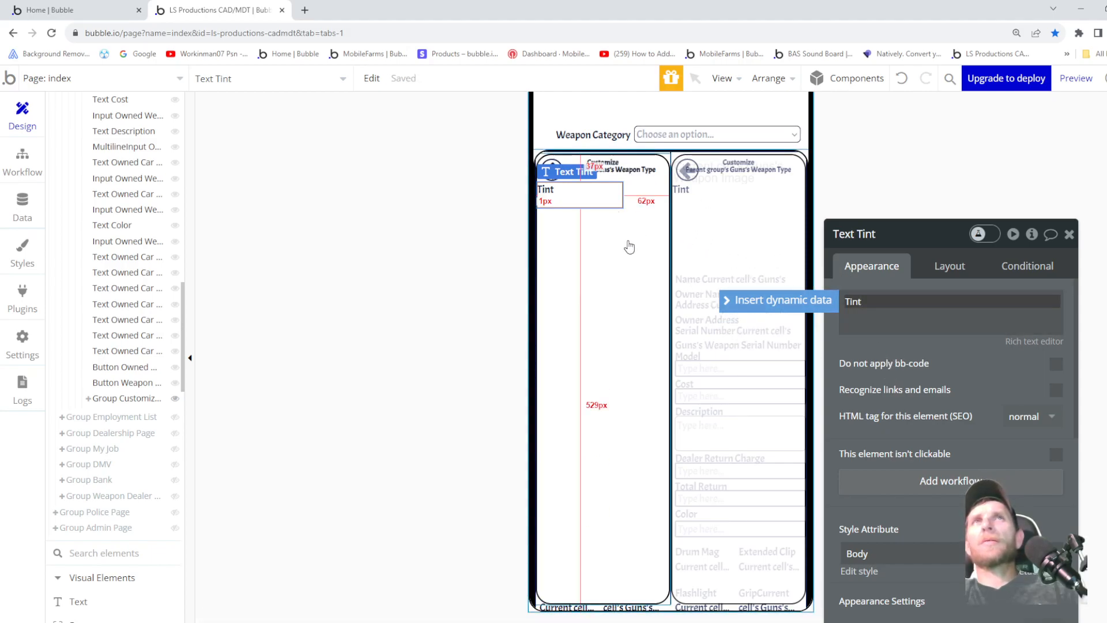
- Apply gap spacing between the elements of Group Customize Weapon with a row gap of 10 px
{"action": "left_click", "coordinate": [636, 259]}
{"action": "left_click", "coordinate": [950, 266]}
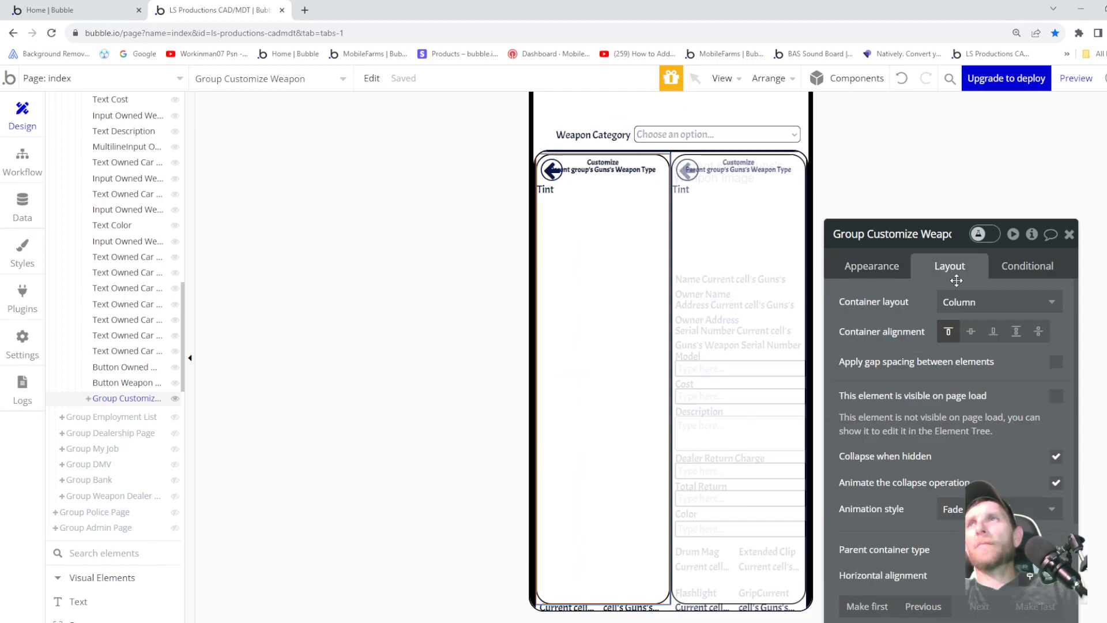
{"action": "left_click", "coordinate": [1056, 362]}
{"action": "left_click", "coordinate": [1045, 388]}
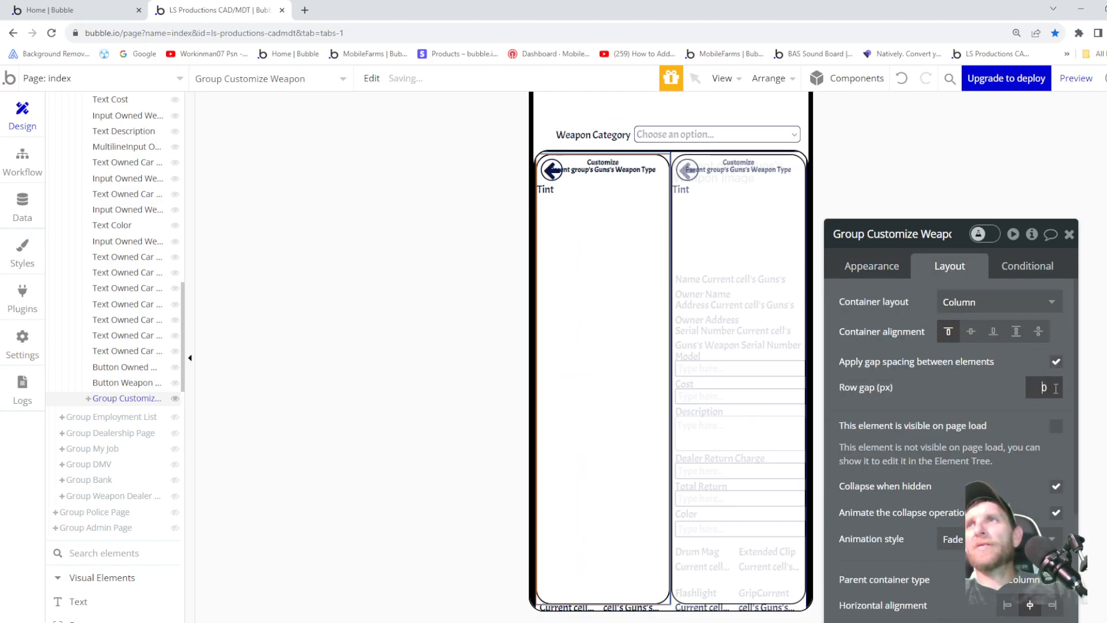
{"action": "type", "text": "10"}
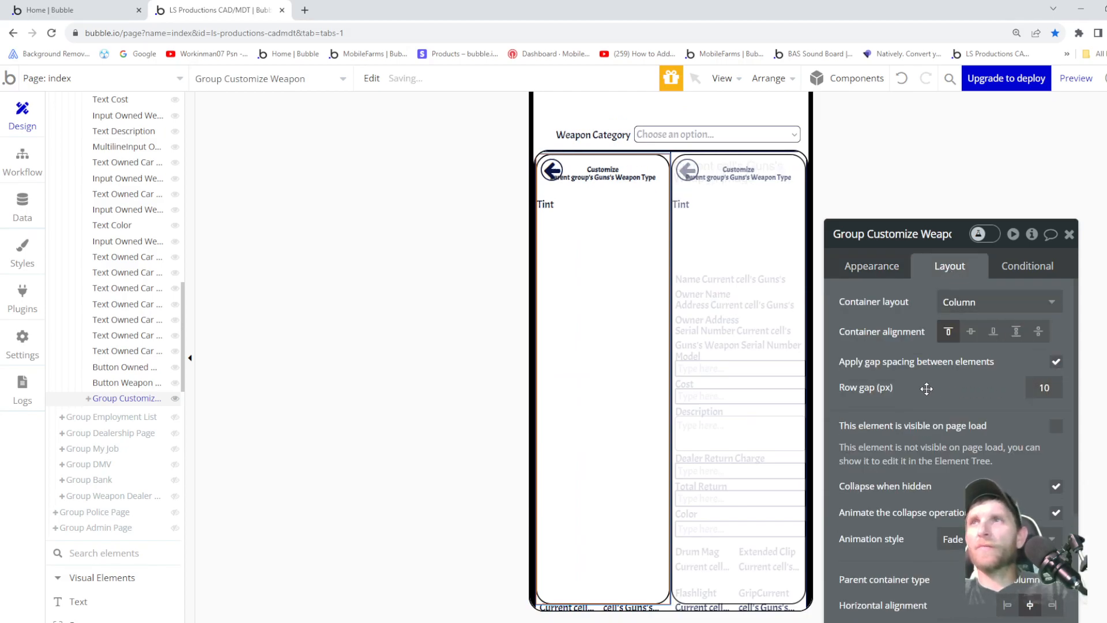
- Check the Customize heading's appearance and layout settings and set its top margin to 0 px
{"action": "left_click", "coordinate": [603, 173]}
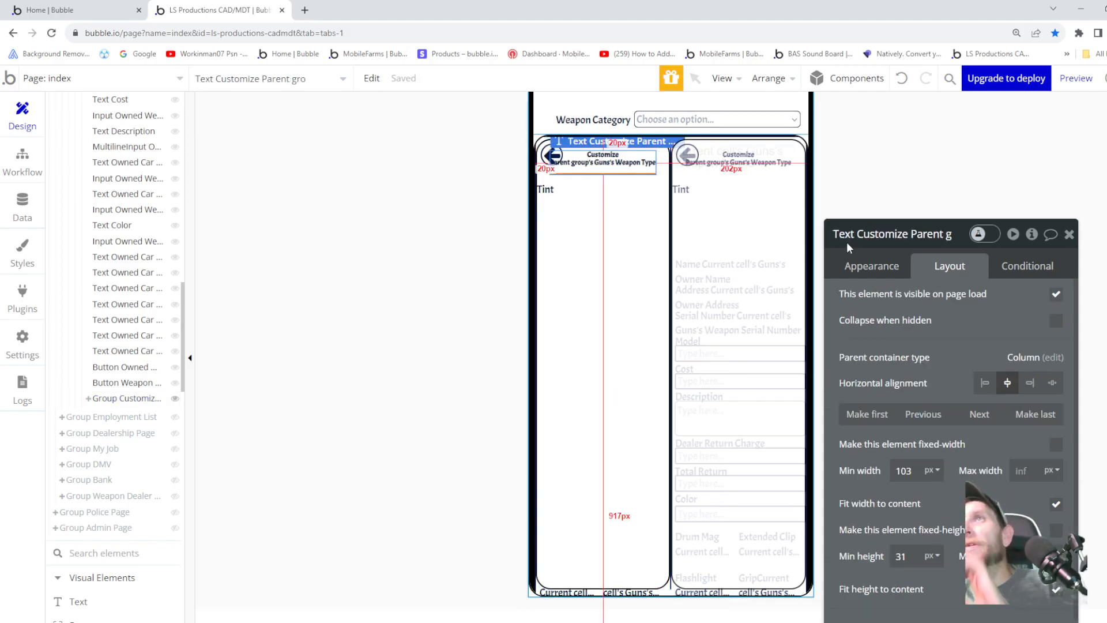
{"action": "left_click", "coordinate": [870, 267]}
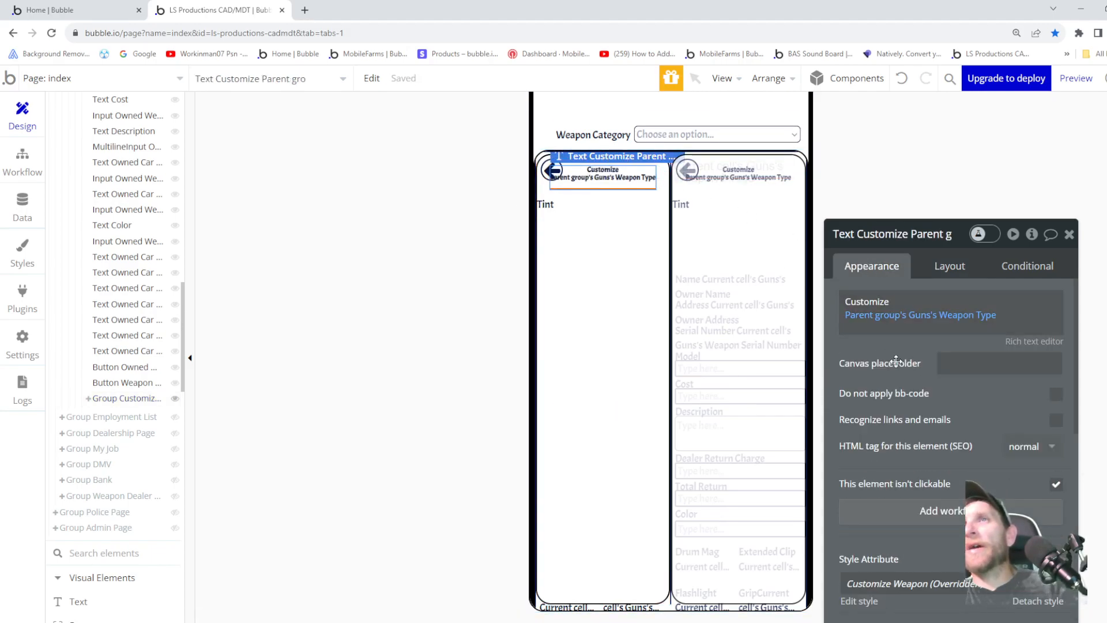
{"action": "scroll", "coordinate": [888, 415], "scroll_direction": "down", "scroll_amount": 3}
{"action": "scroll", "coordinate": [882, 479], "scroll_direction": "down", "scroll_amount": 5}
{"action": "scroll", "coordinate": [883, 478], "scroll_direction": "up", "scroll_amount": 3}
{"action": "scroll", "coordinate": [882, 476], "scroll_direction": "down", "scroll_amount": 6}
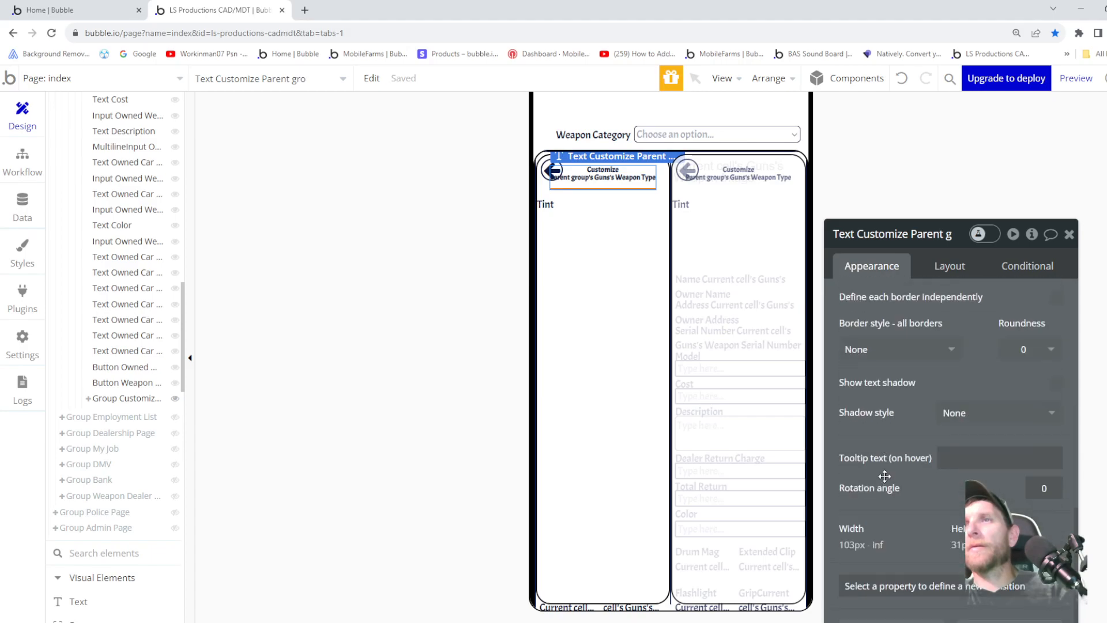
{"action": "left_click", "coordinate": [946, 265]}
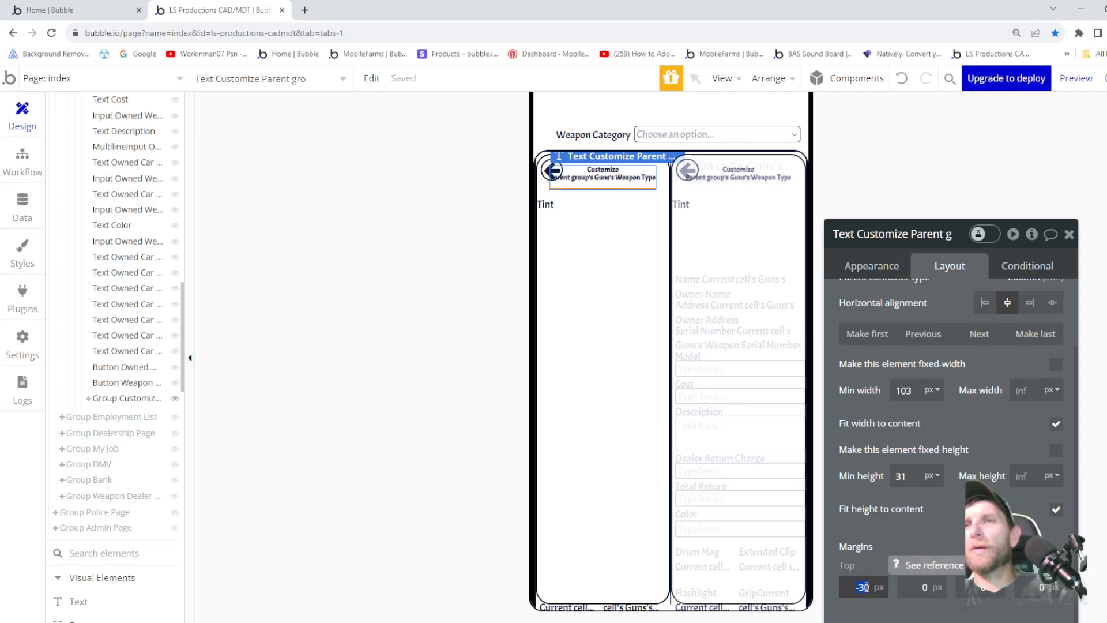
{"action": "left_click_drag", "start_coordinate": [867, 587], "coordinate": [853, 588]}
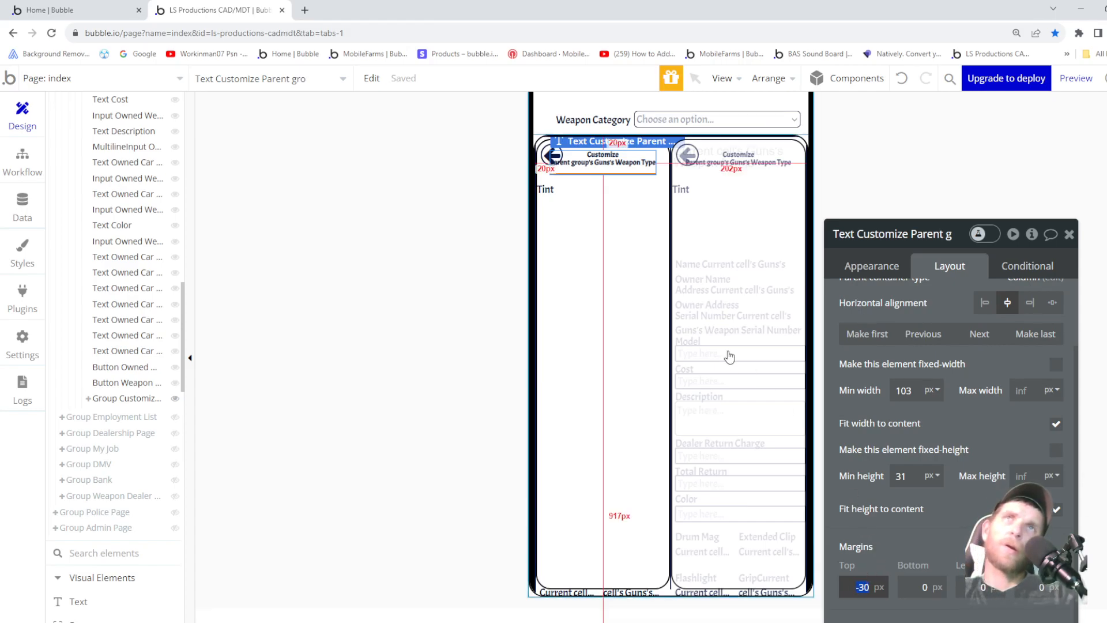
{"action": "left_click", "coordinate": [646, 256]}
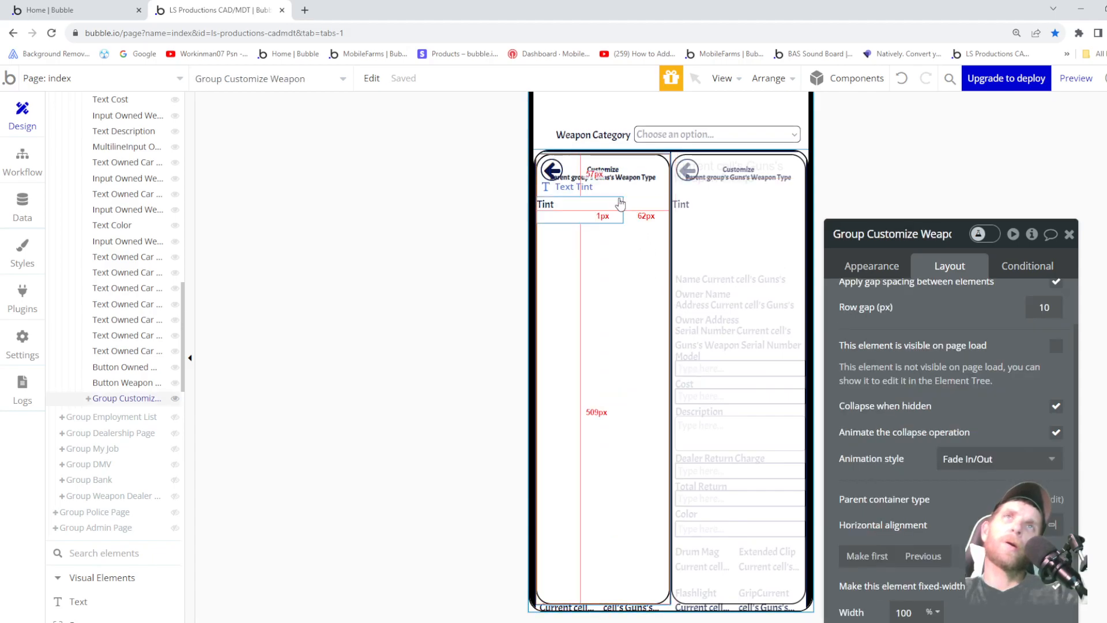
{"action": "left_click", "coordinate": [603, 180]}
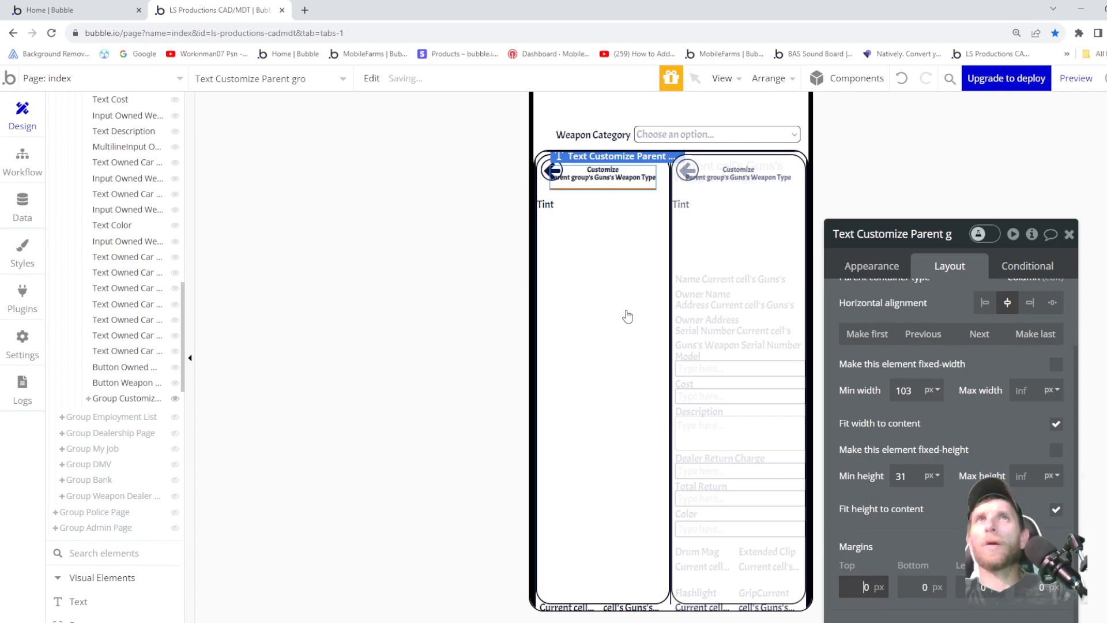
- Try the Body style on the Customize heading text, and settle on the Heading 5 style
{"action": "left_click", "coordinate": [884, 274]}
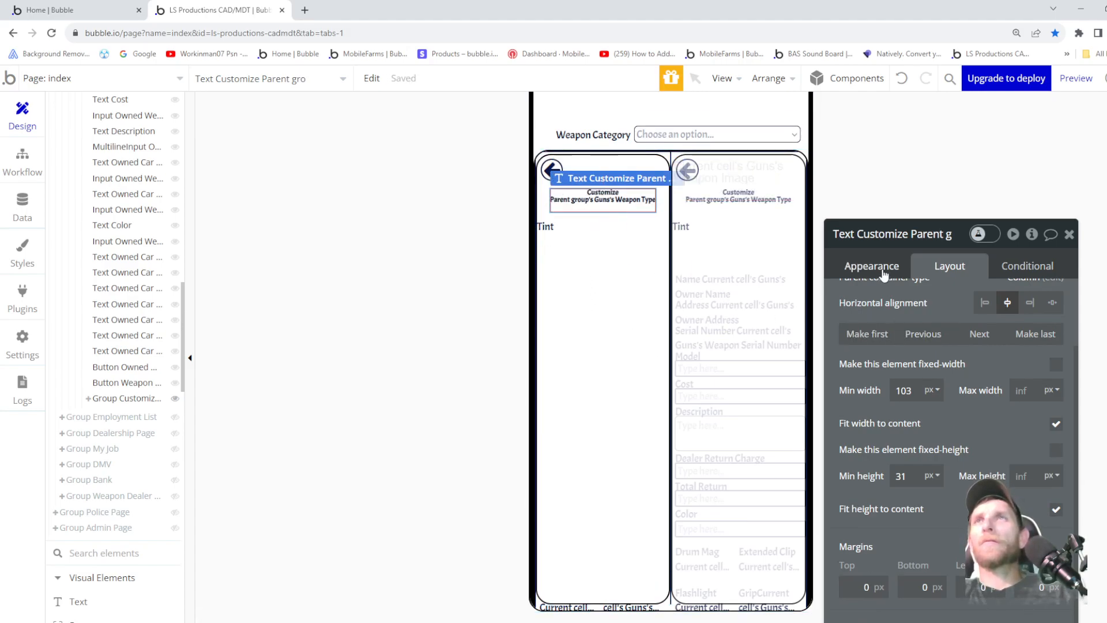
{"action": "left_click", "coordinate": [917, 503]}
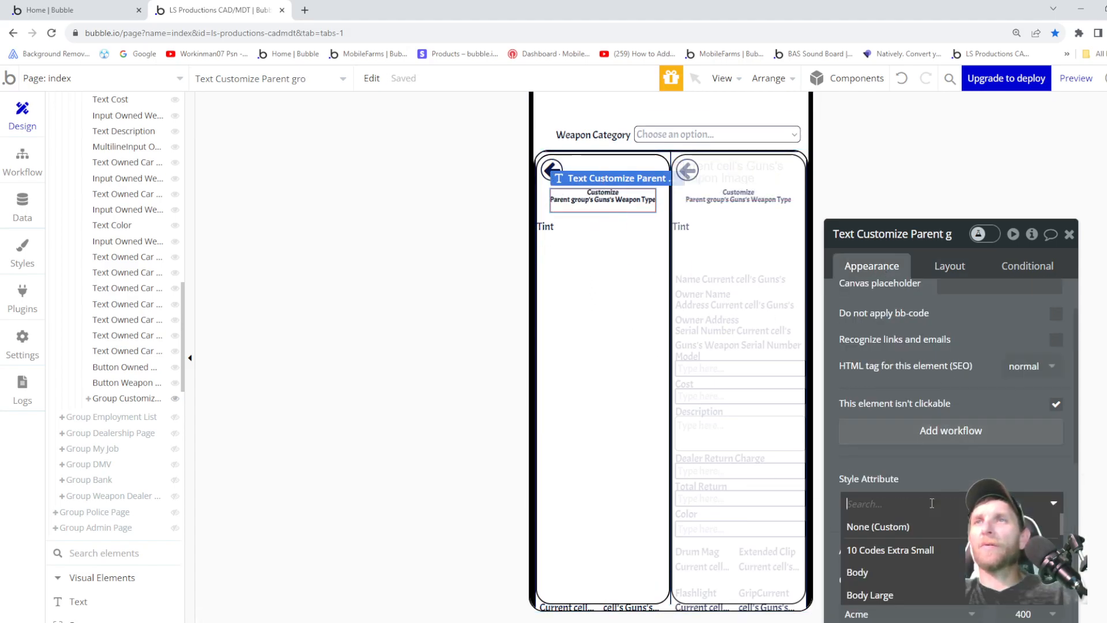
{"action": "left_click", "coordinate": [879, 572]}
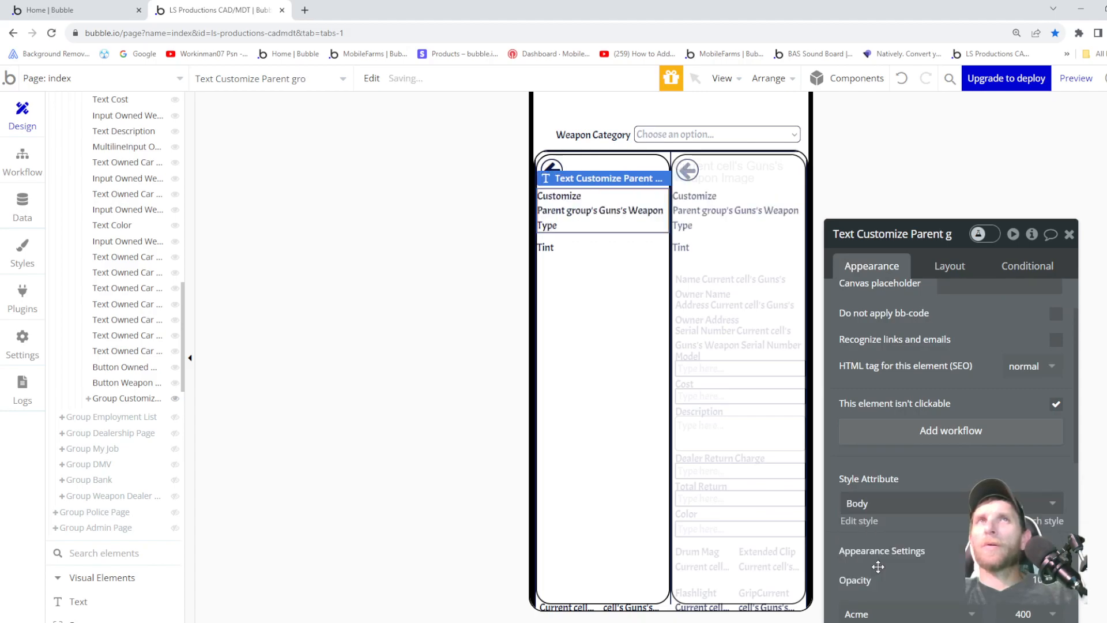
{"action": "scroll", "coordinate": [903, 563], "scroll_direction": "down", "scroll_amount": 2}
{"action": "left_click", "coordinate": [884, 390]}
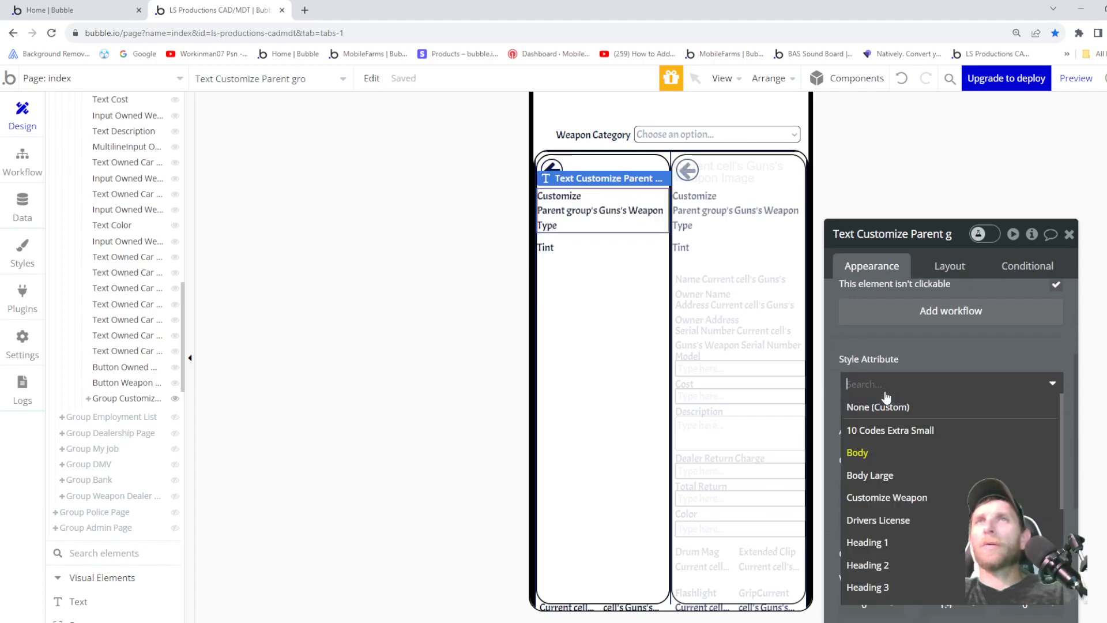
{"action": "scroll", "coordinate": [877, 563], "scroll_direction": "down", "scroll_amount": 3}
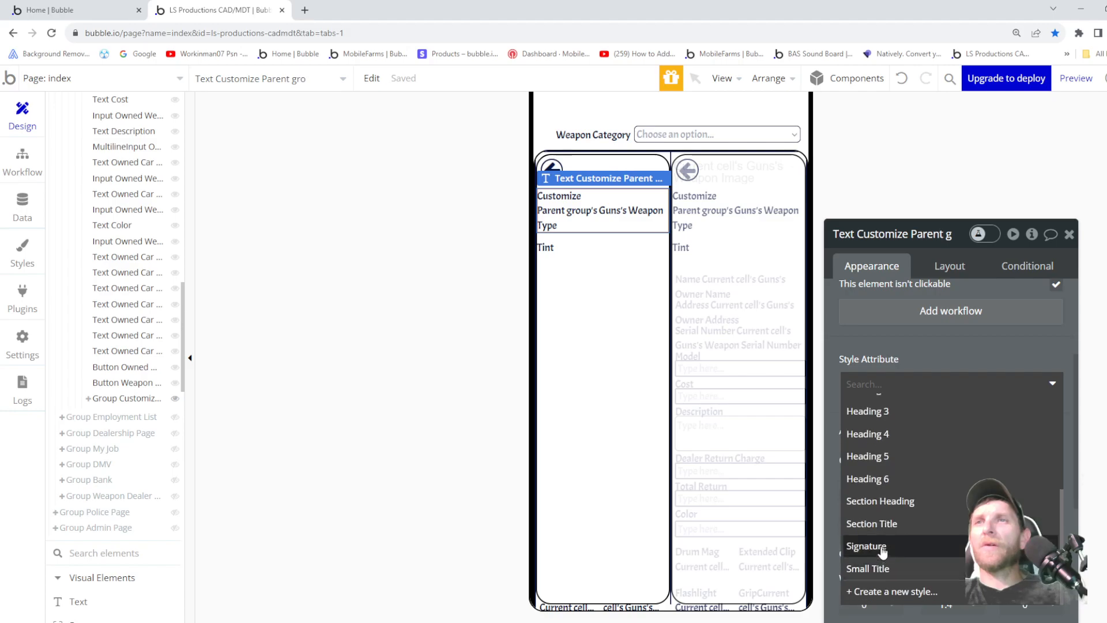
{"action": "left_click", "coordinate": [881, 461]}
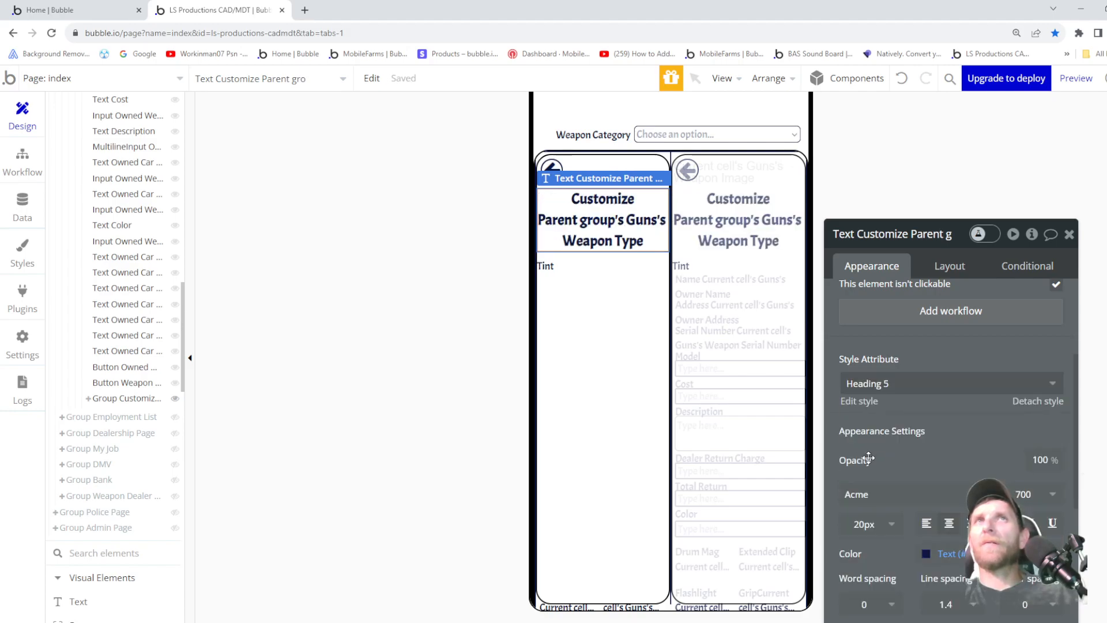
{"action": "scroll", "coordinate": [807, 426], "scroll_direction": "down", "scroll_amount": 1}
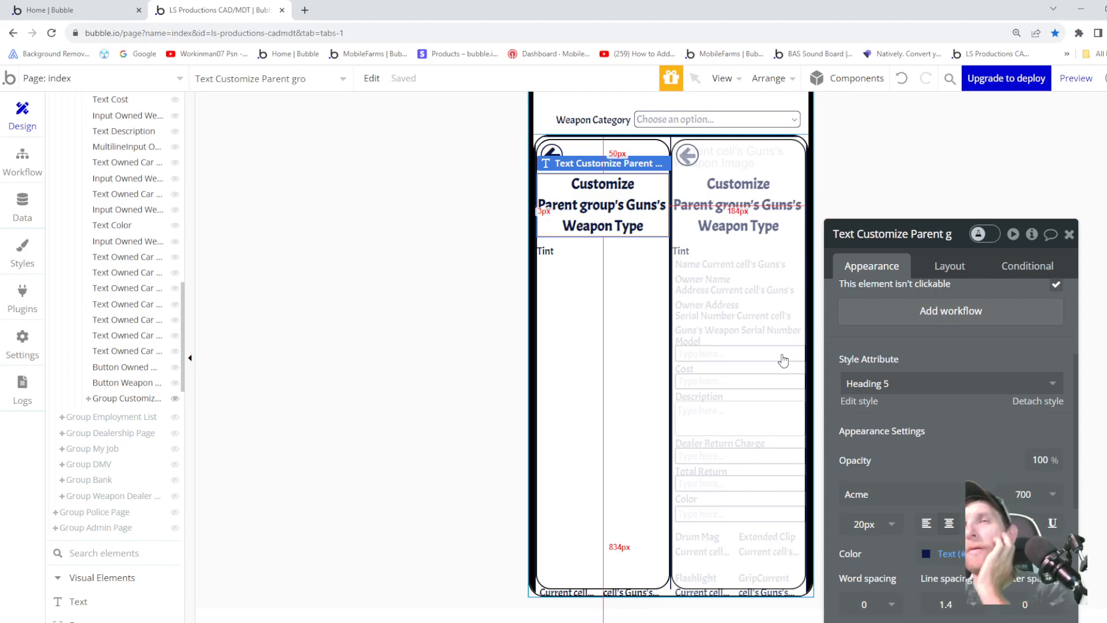
{"action": "scroll", "coordinate": [788, 354], "scroll_direction": "up", "scroll_amount": 1}
- Adjust the Customize heading's top margin step by step to -34 px so it lines up with the back arrow
{"action": "left_click", "coordinate": [948, 266]}
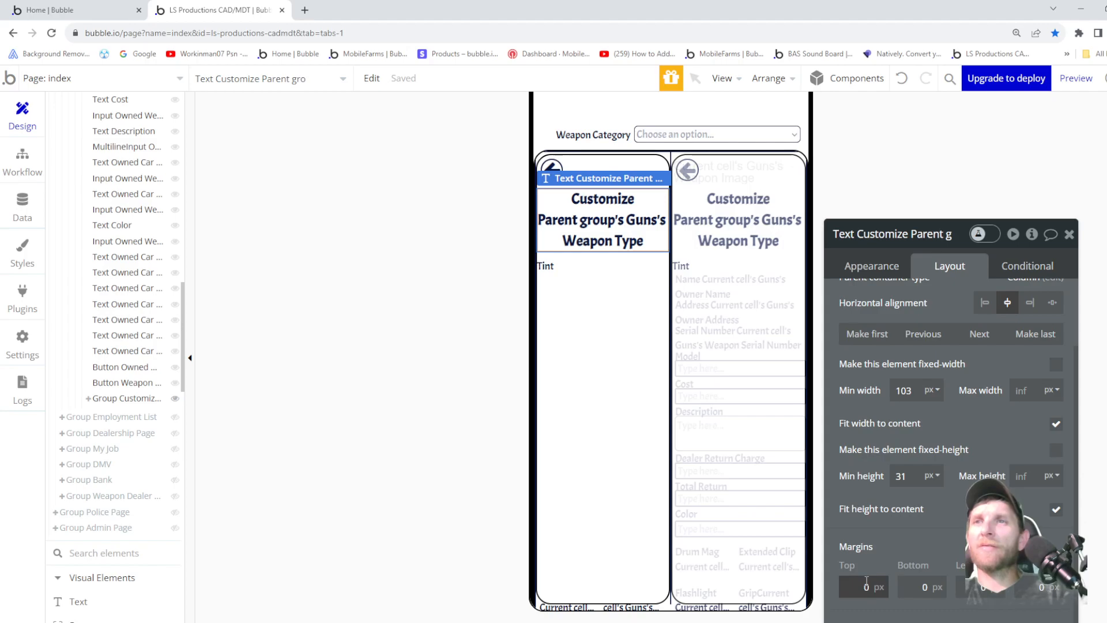
{"action": "type", "text": "-6"}
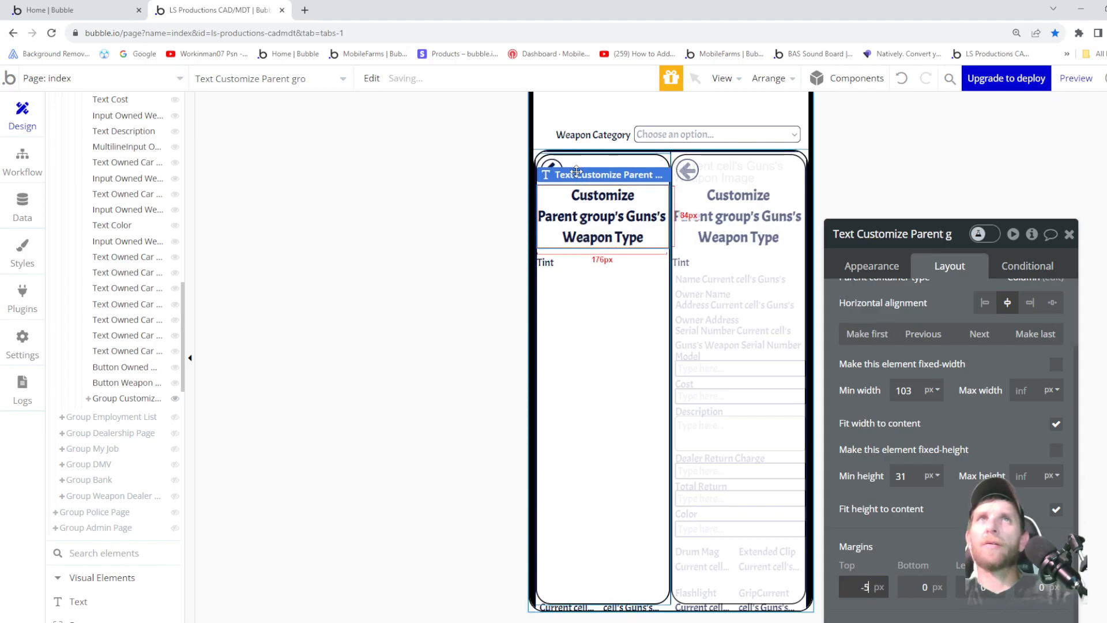
{"action": "key", "text": "BackSpace"}
{"action": "type", "text": "23"}
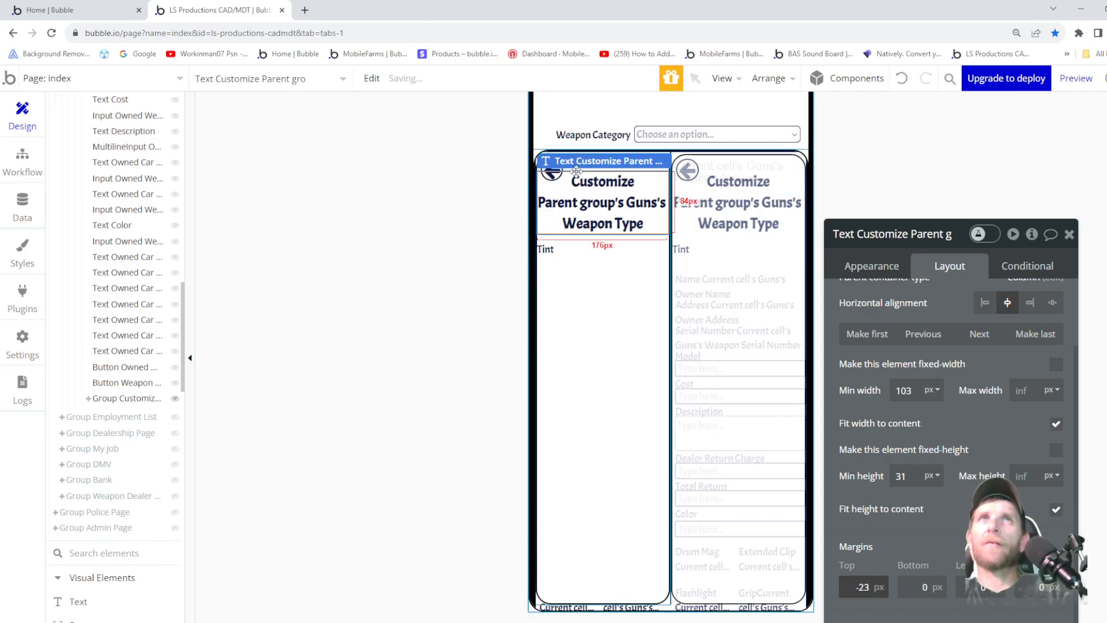
{"action": "key", "text": "BackSpace"}
{"action": "type", "text": "6"}
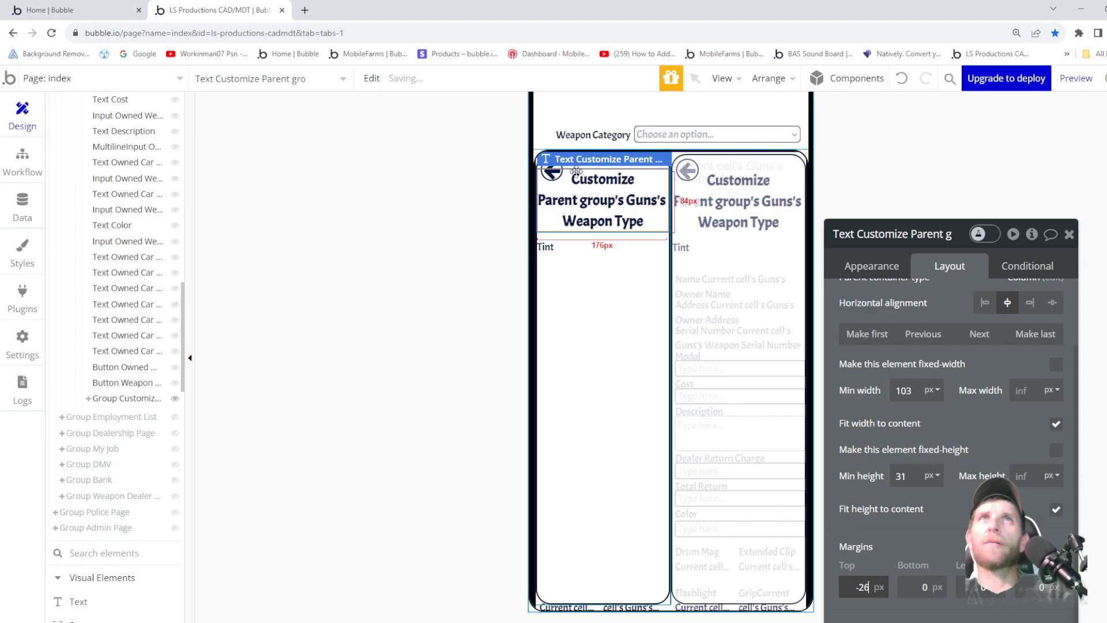
{"action": "key", "text": "BackSpace"}
{"action": "key", "text": "BackSpace"}
{"action": "type", "text": "30"}
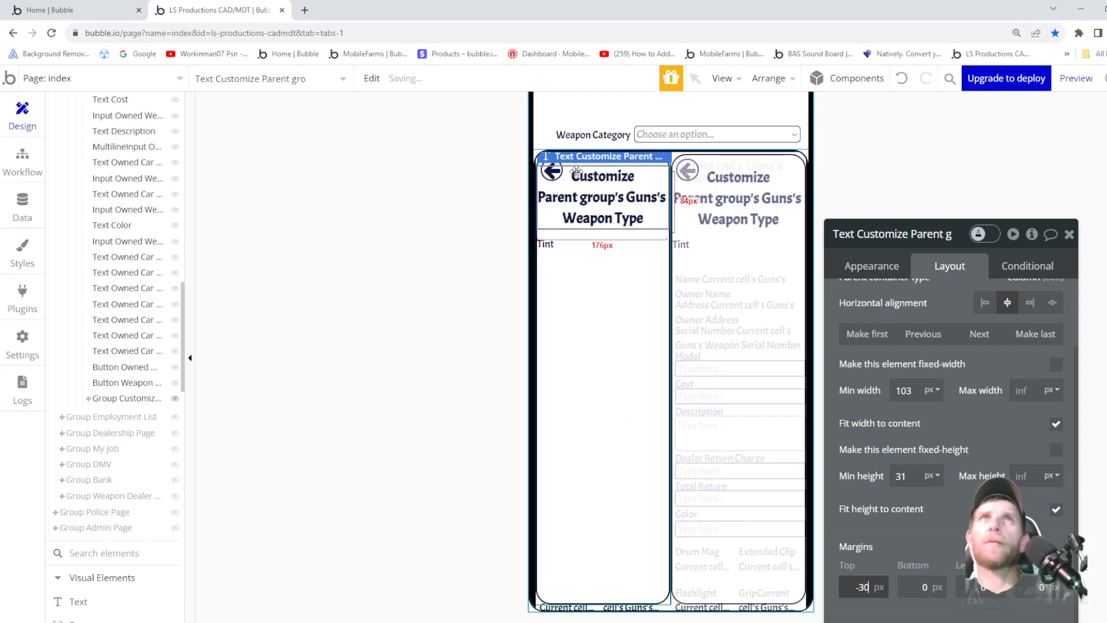
{"action": "key", "text": "BackSpace"}
{"action": "type", "text": "1"}
{"action": "key", "text": "BackSpace"}
{"action": "type", "text": "2"}
{"action": "key", "text": "BackSpace"}
{"action": "type", "text": "3"}
{"action": "key", "text": "BackSpace"}
{"action": "type", "text": "4"}
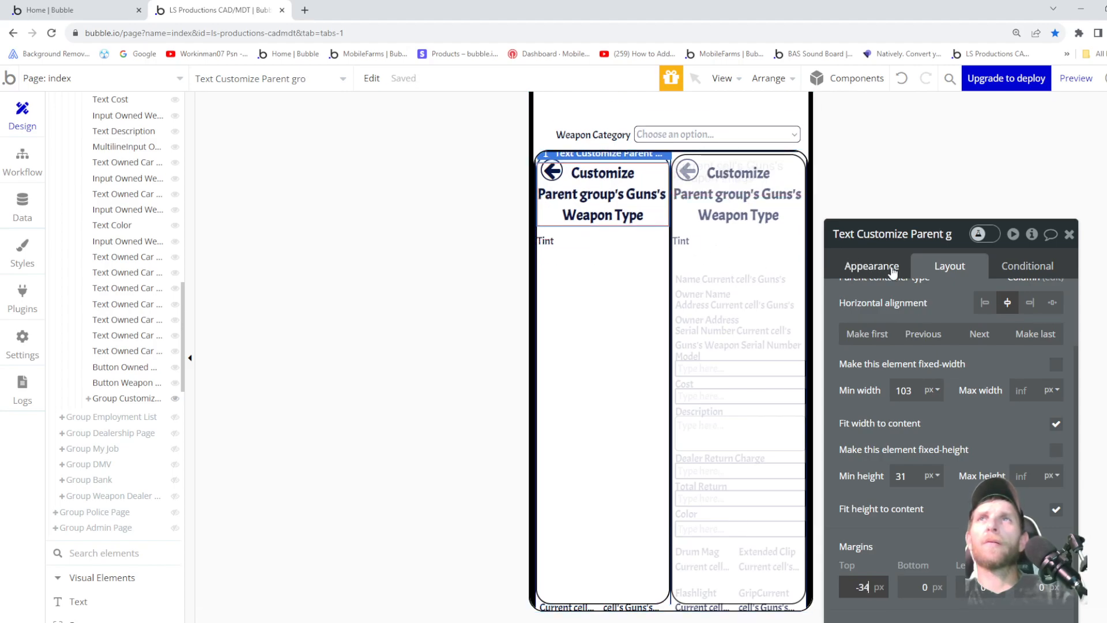
- Reduce the Customize heading's minimum width and make the text fixed-width at 90 px
{"action": "left_click", "coordinate": [892, 267]}
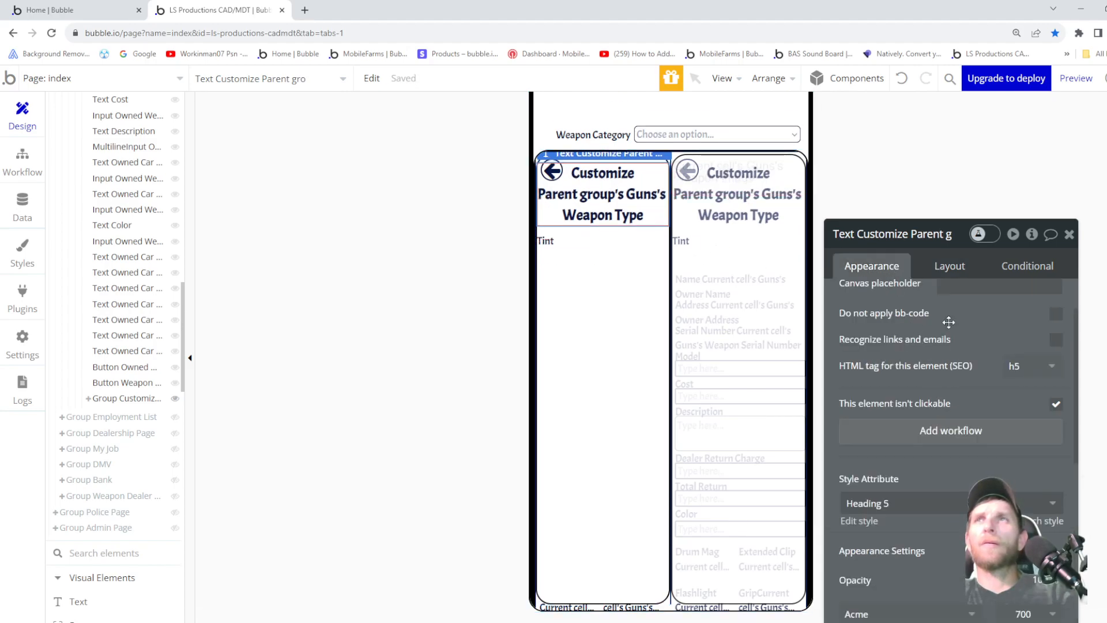
{"action": "left_click", "coordinate": [956, 267]}
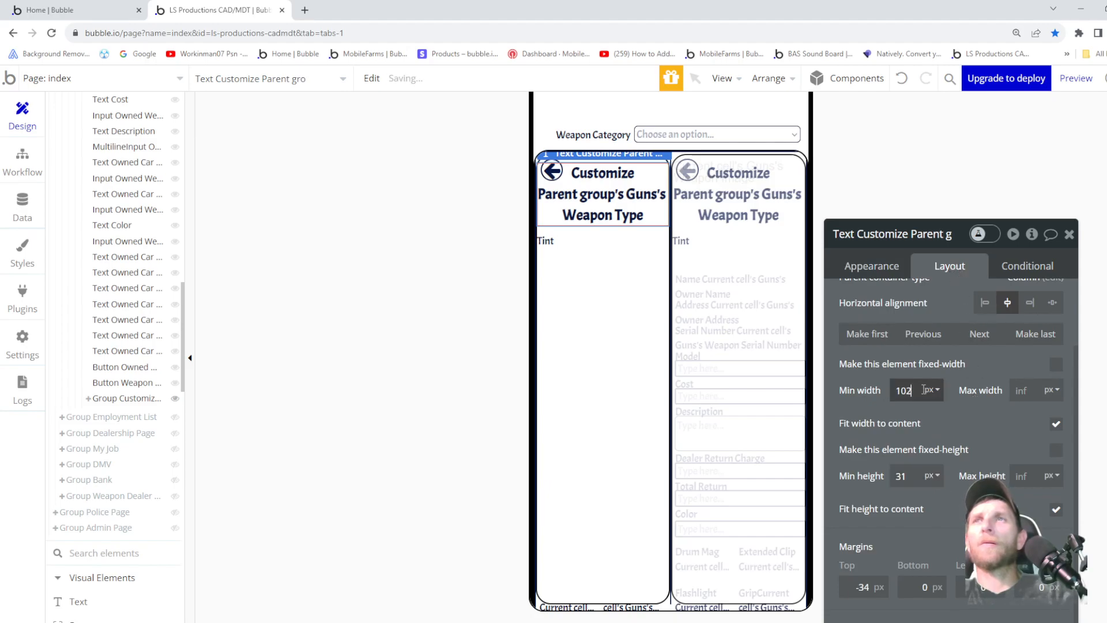
{"action": "key", "text": "BackSpace"}
{"action": "key", "text": "BackSpace"}
{"action": "key", "text": "BackSpace"}
{"action": "type", "text": "91"}
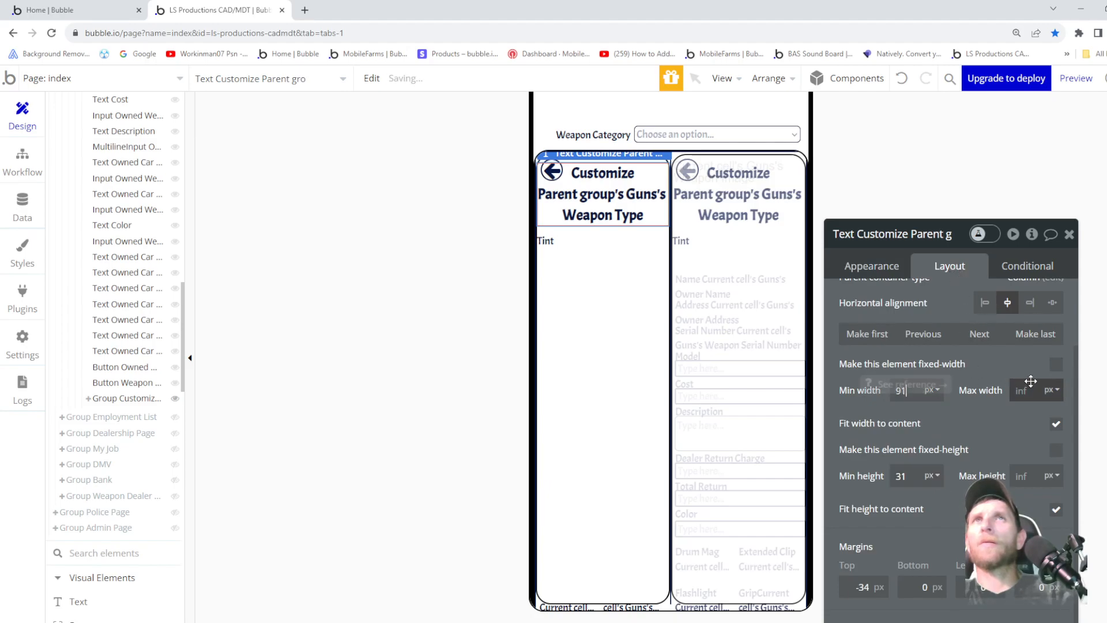
{"action": "left_click", "coordinate": [1056, 364]}
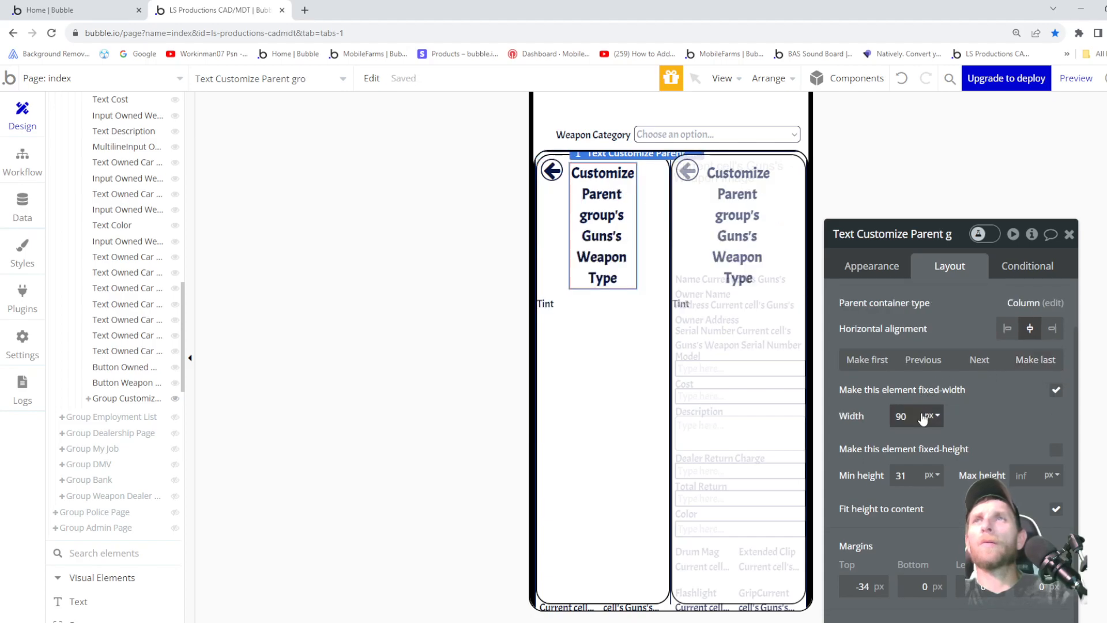
- Widen the Customize heading gradually to 134 px, turn off its fixed width, and raise its minimum width to 135 px
{"action": "key", "text": "BackSpace"}
{"action": "type", "text": "1"}
{"action": "key", "text": "Up"}
{"action": "key", "text": "Up"}
{"action": "key", "text": "Up"}
{"action": "key", "text": "Up"}
{"action": "key", "text": "Up"}
{"action": "key", "text": "Up"}
{"action": "key", "text": "Up"}
{"action": "key", "text": "Up"}
{"action": "key", "text": "Up"}
{"action": "key", "text": "Up"}
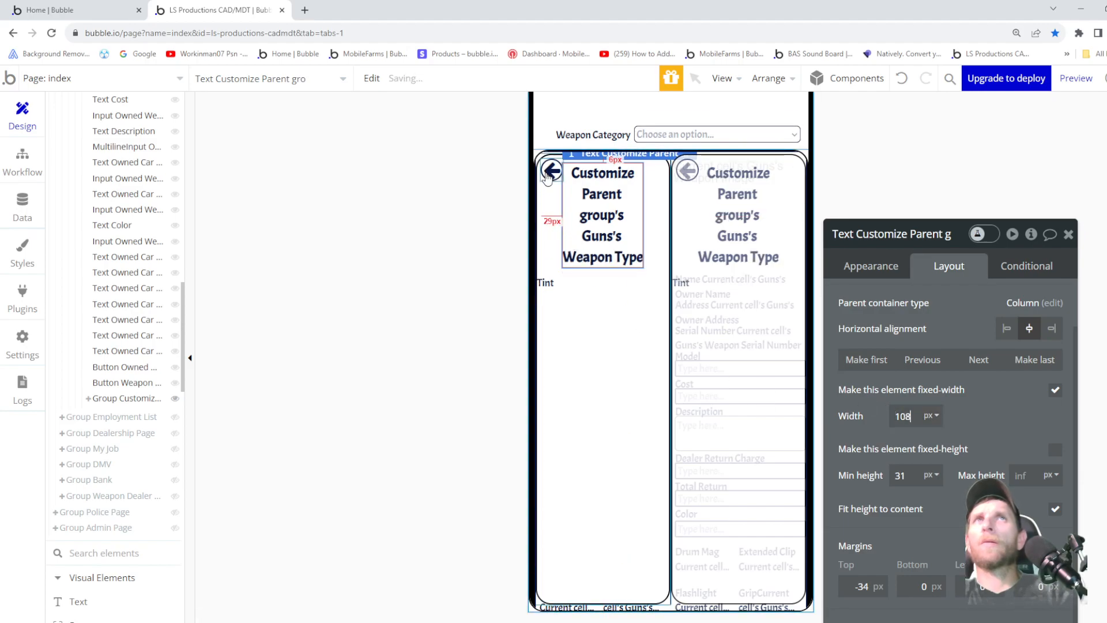
{"action": "key", "text": "Down"}
{"action": "key", "text": "Down"}
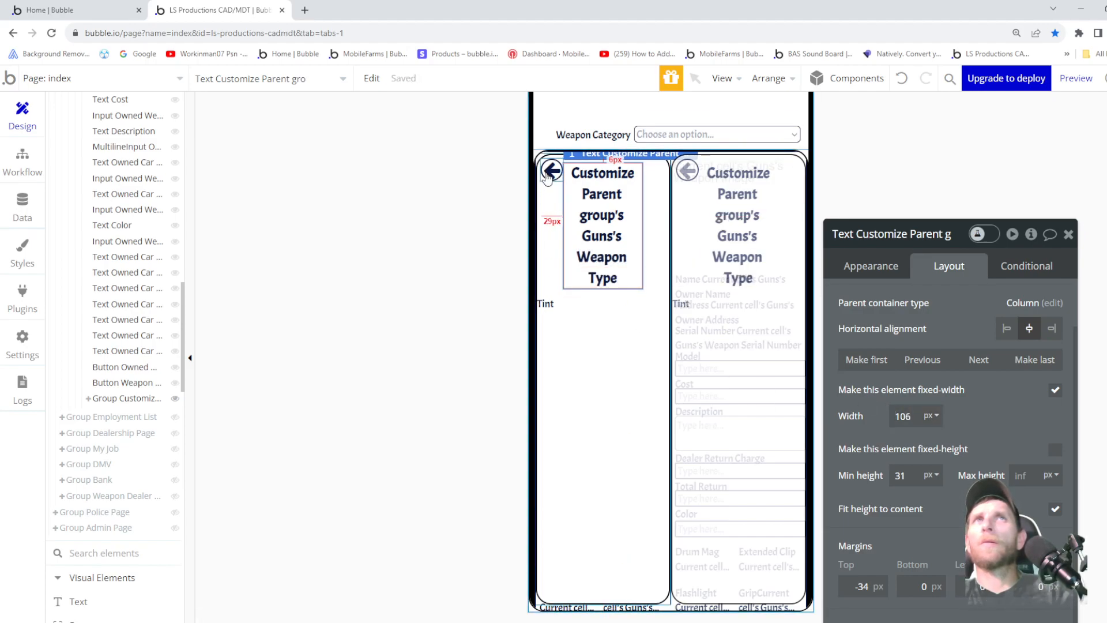
{"action": "key", "text": "Up"}
{"action": "key", "text": "Up"}
{"action": "key", "text": "Up"}
{"action": "key", "text": "Up"}
{"action": "key", "text": "Up"}
{"action": "key", "text": "Up"}
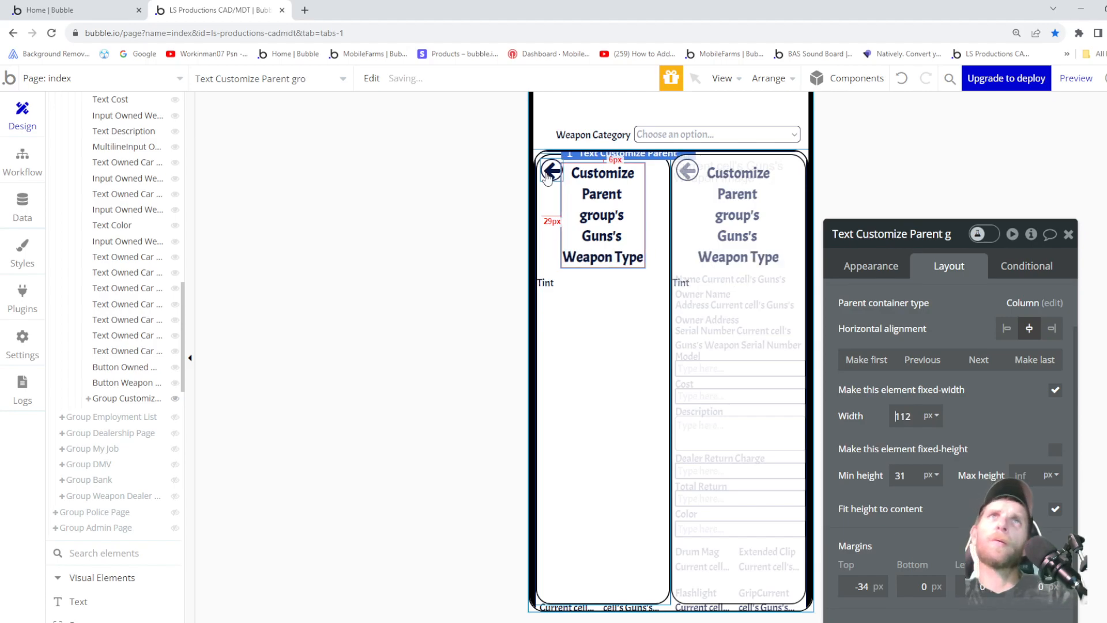
{"action": "key", "text": "Up"}
{"action": "key", "text": "Up"}
{"action": "key", "text": "Up"}
{"action": "key", "text": "Up"}
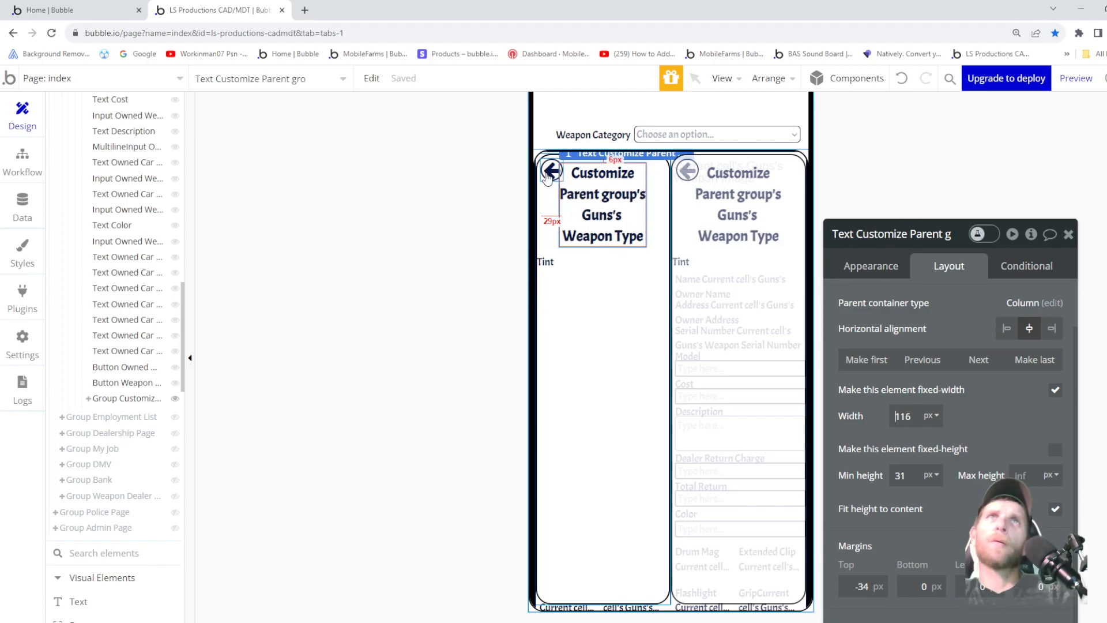
{"action": "key", "text": "Up"}
{"action": "key", "text": "Up"}
{"action": "key", "text": "Up"}
{"action": "key", "text": "Up"}
{"action": "key", "text": "Up"}
{"action": "key", "text": "Up"}
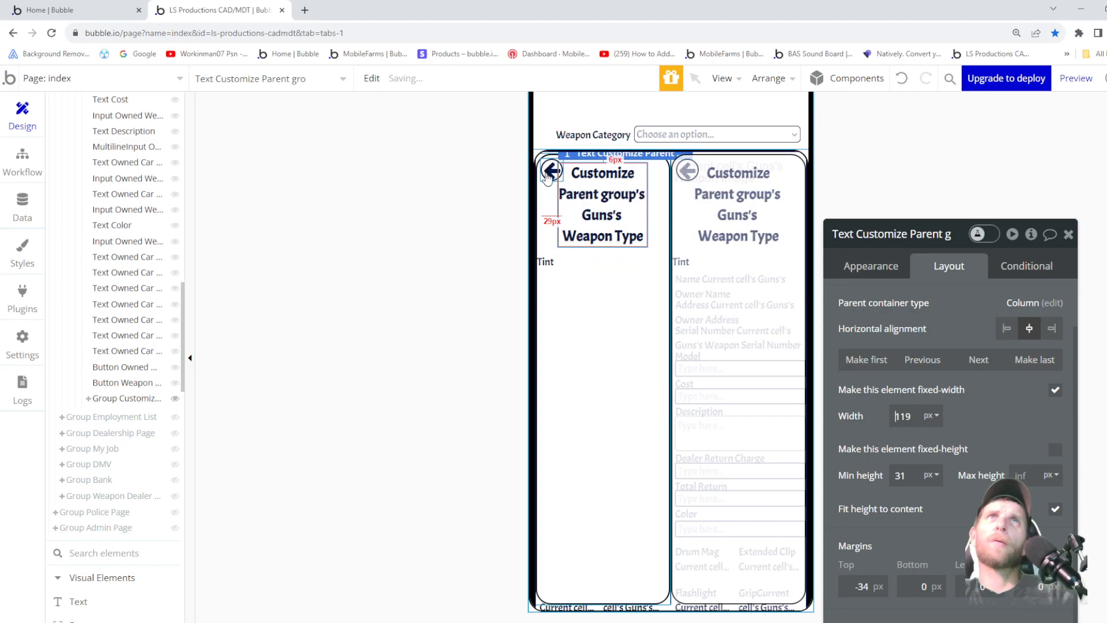
{"action": "key", "text": "Up"}
{"action": "key", "text": "Up"}
{"action": "key", "text": "Up"}
{"action": "key", "text": "Up"}
{"action": "key", "text": "Up"}
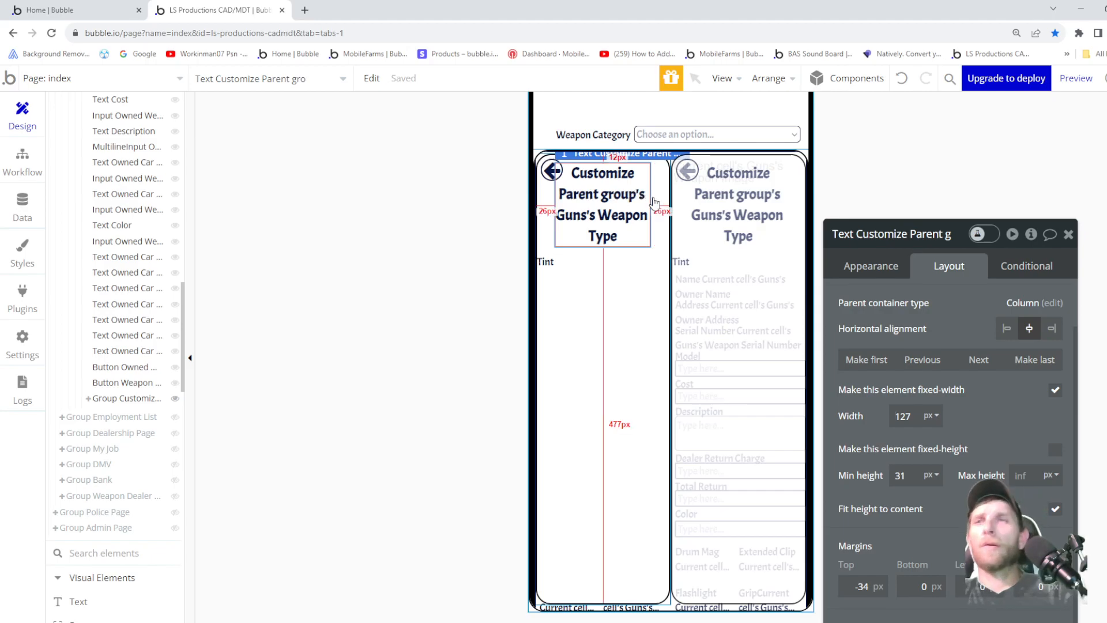
{"action": "key", "text": "Up"}
{"action": "key", "text": "Up"}
{"action": "key", "text": "Up"}
{"action": "key", "text": "Up"}
{"action": "key", "text": "Up"}
{"action": "key", "text": "Up"}
{"action": "key", "text": "Up"}
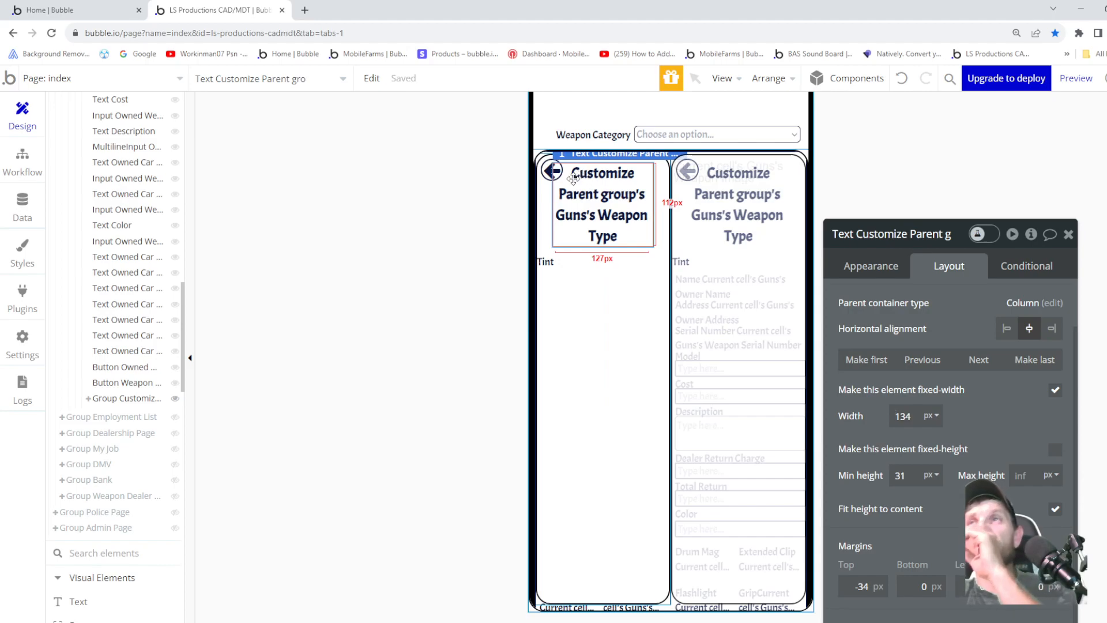
{"action": "left_click", "coordinate": [1055, 391]}
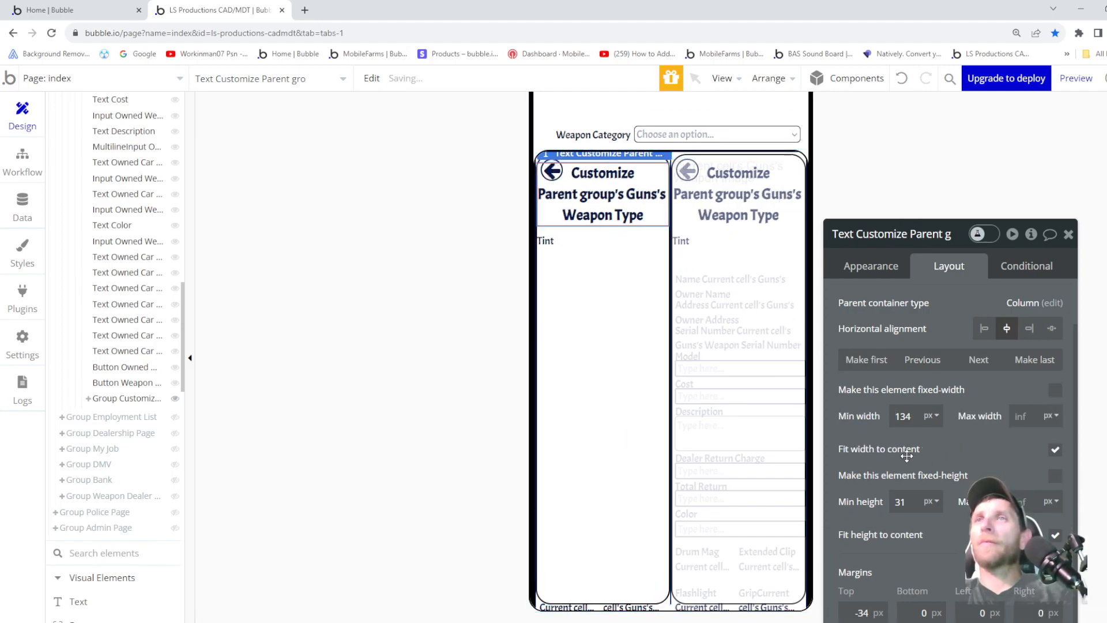
{"action": "key", "text": "Up"}
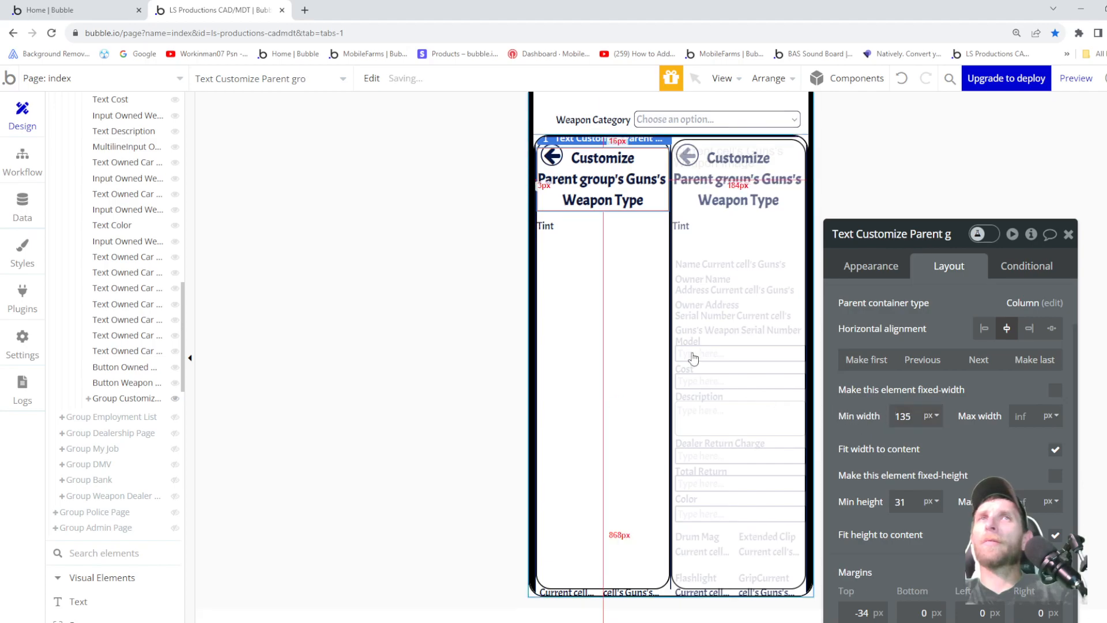
- Bring the back arrow icon in Group Customize Weapon to the front, above the Customize heading
{"action": "left_click", "coordinate": [556, 162]}
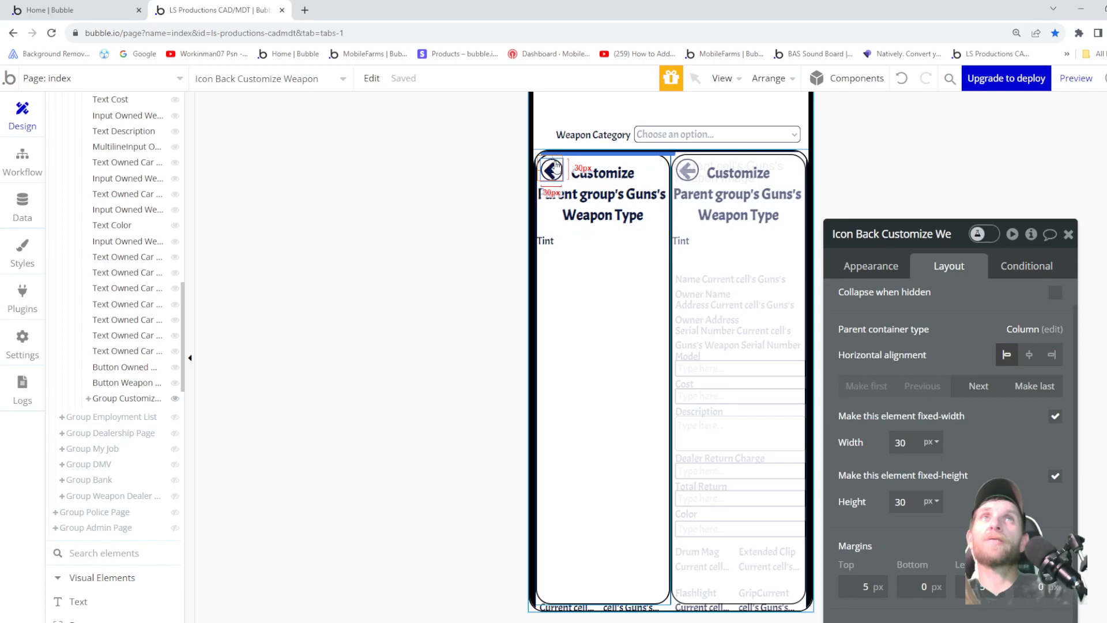
{"action": "right_click", "coordinate": [555, 159]}
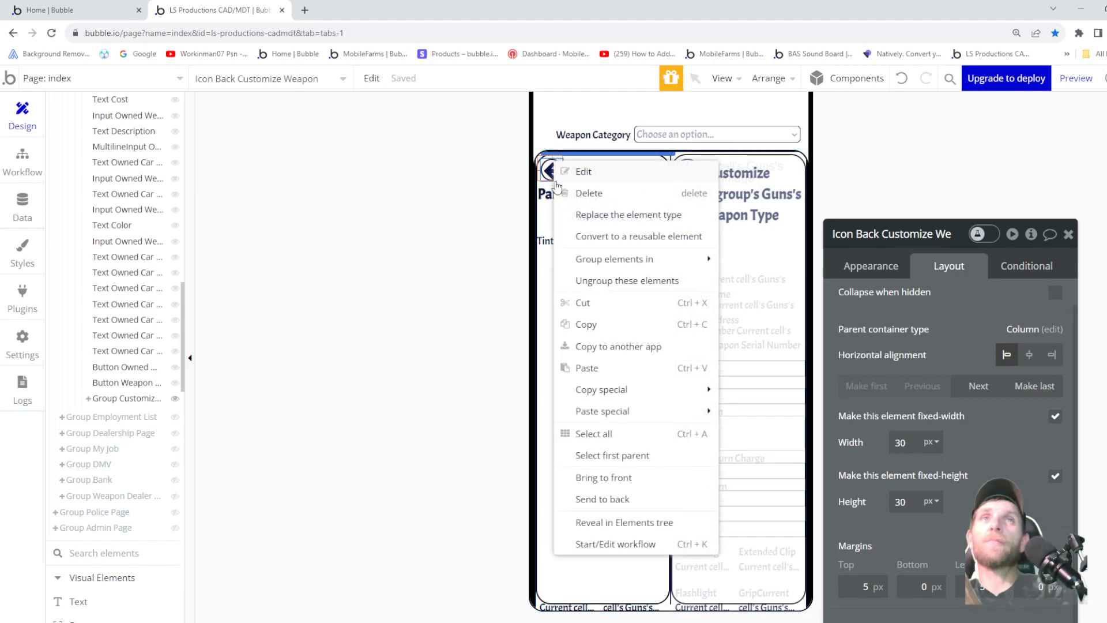
{"action": "left_click", "coordinate": [615, 480]}
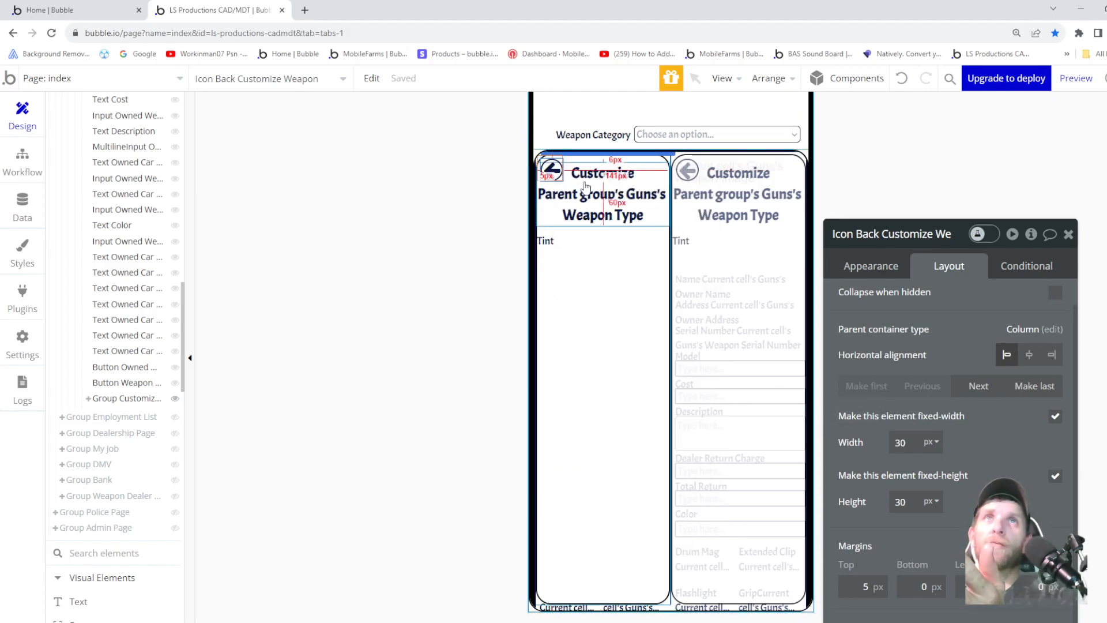
- Try several narrower widths for the Tint text and settle on a fixed width of 32 px
{"action": "left_click", "coordinate": [566, 246]}
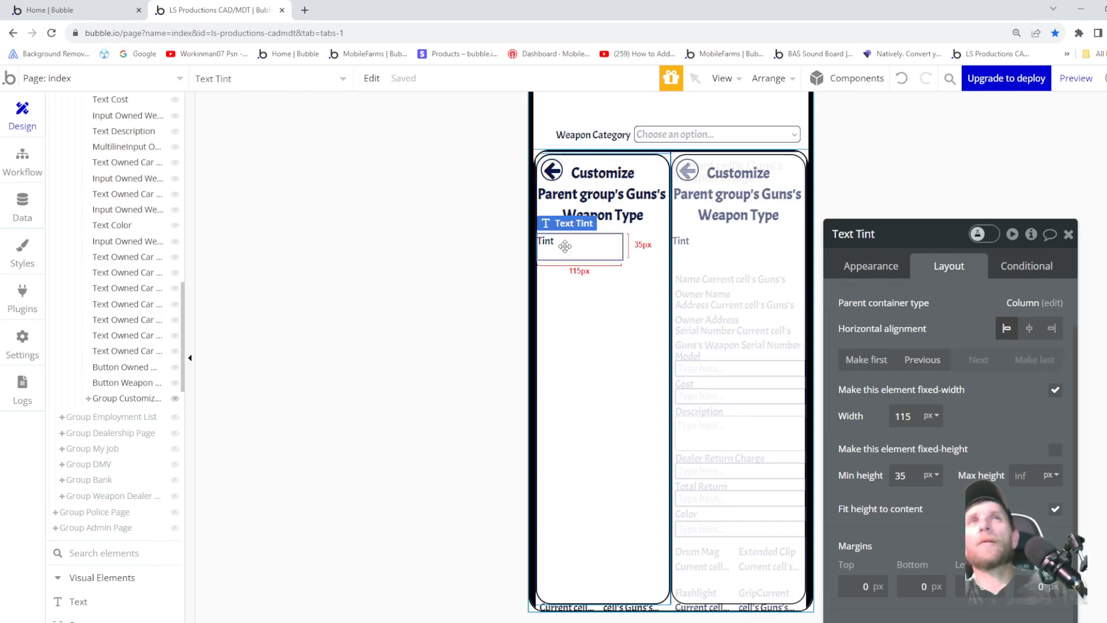
{"action": "double_click", "coordinate": [916, 416]}
{"action": "type", "text": "82"}
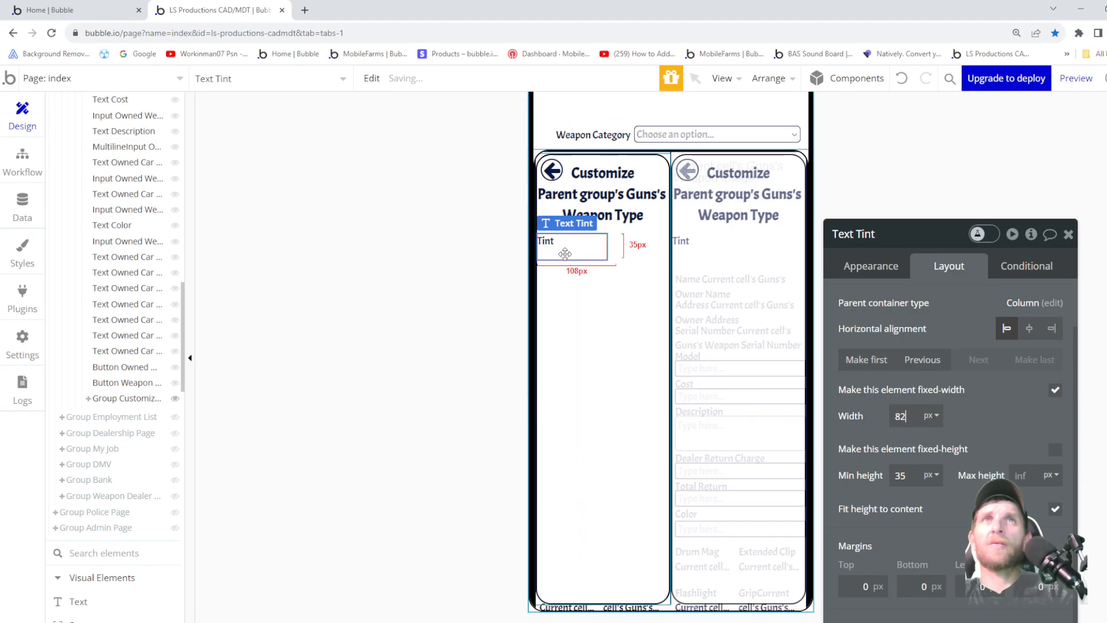
{"action": "key", "text": "BackSpace"}
{"action": "key", "text": "BackSpace"}
{"action": "type", "text": "44"}
{"action": "key", "text": "BackSpace"}
{"action": "key", "text": "BackSpace"}
{"action": "type", "text": "36"}
{"action": "key", "text": "BackSpace"}
{"action": "type", "text": "3"}
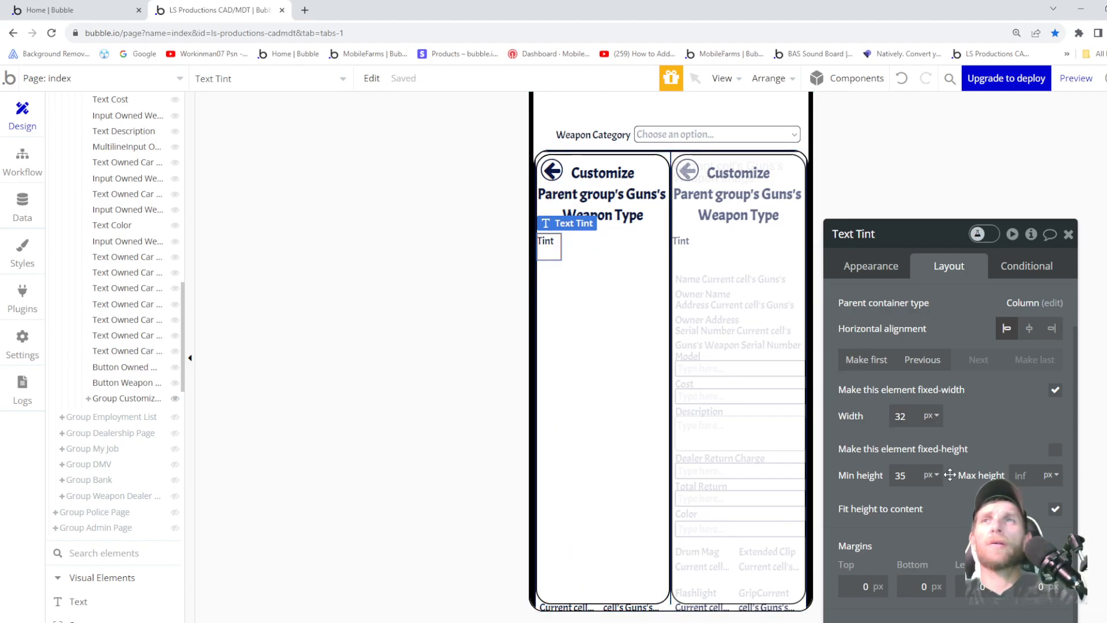
- Reduce the Tint text's minimum height to 22 px
{"action": "left_click", "coordinate": [915, 474]}
{"action": "key", "text": "BackSpace"}
{"action": "key", "text": "BackSpace"}
{"action": "type", "text": "23"}
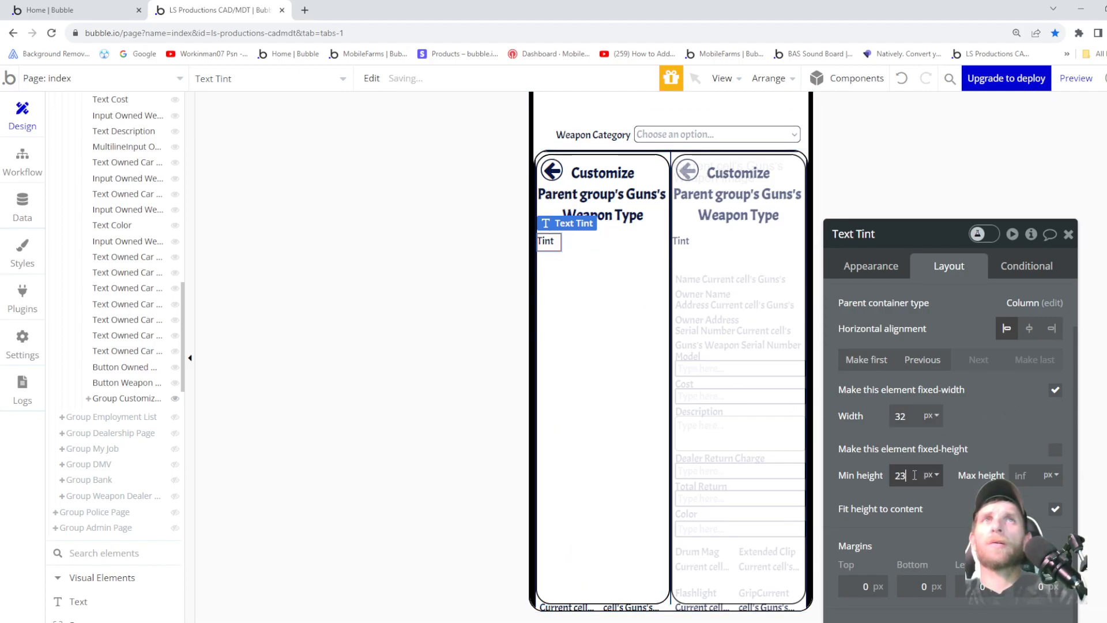
{"action": "key", "text": "BackSpace"}
{"action": "type", "text": "5"}
{"action": "key", "text": "BackSpace"}
{"action": "type", "text": "2"}
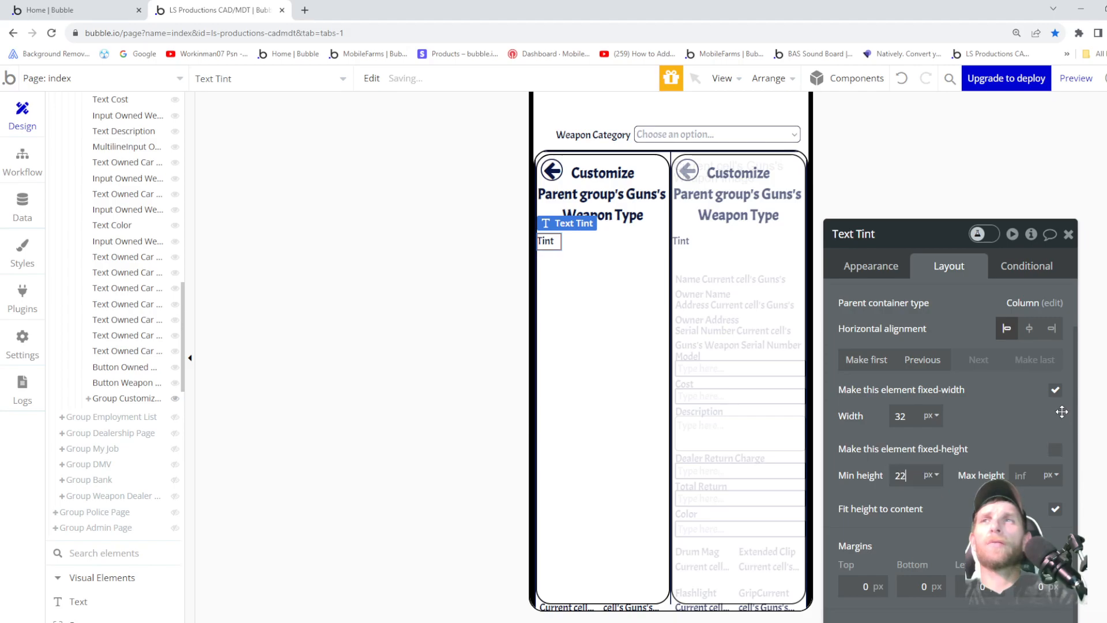
- Turn off the Tint text's fixed width, make its width fit the content, and set its left margin to 5 px
{"action": "left_click", "coordinate": [1056, 390]}
{"action": "left_click", "coordinate": [1055, 450]}
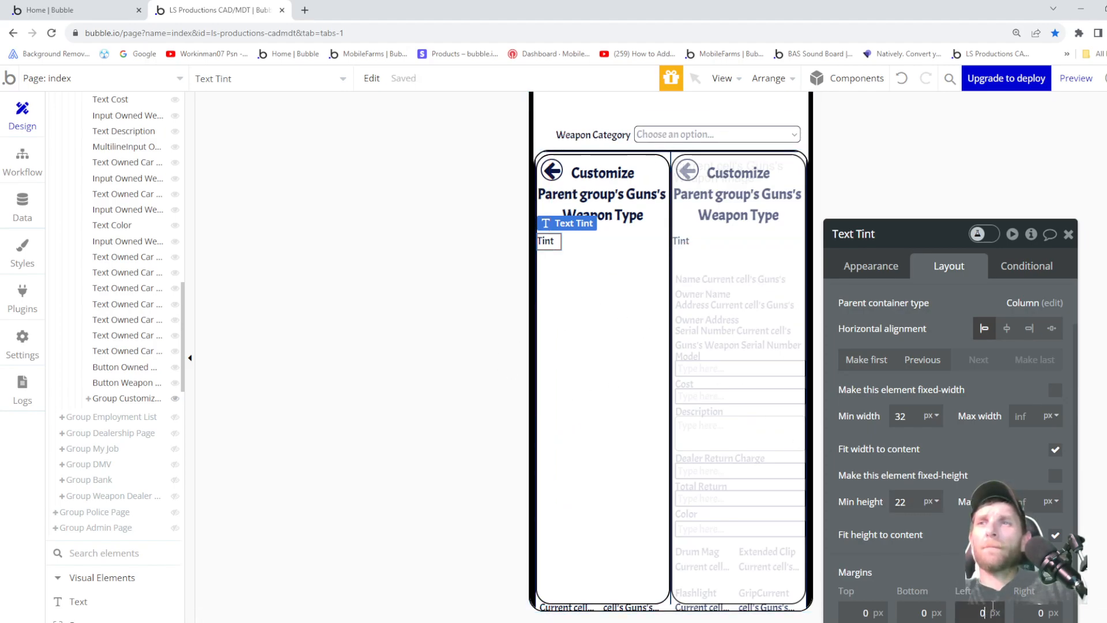
{"action": "type", "text": "5"}
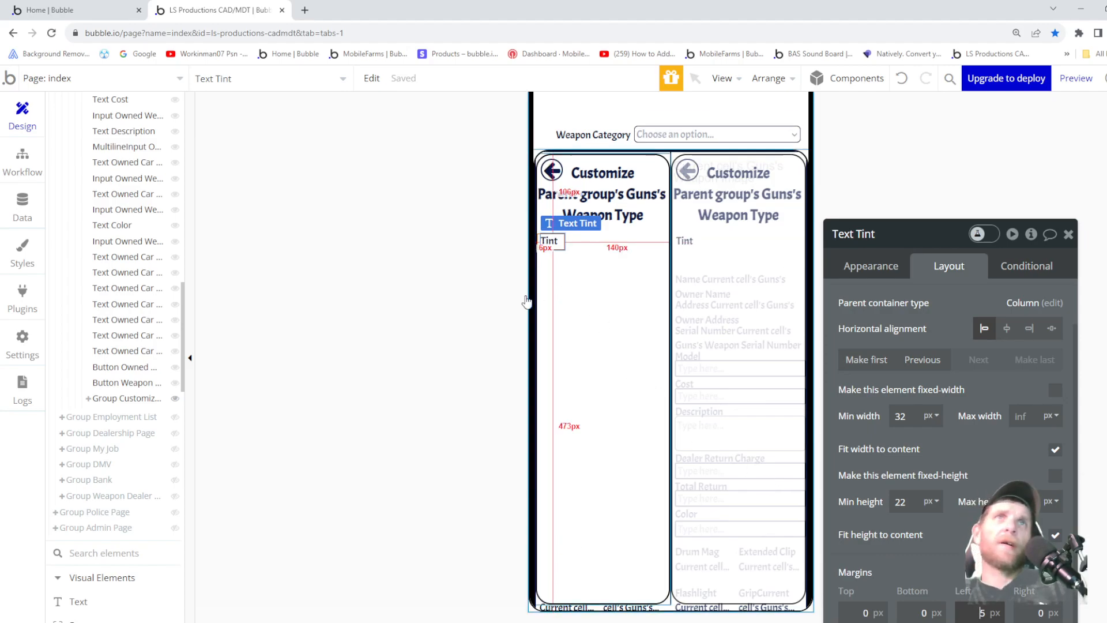
- Show Group Admin Page and Group Add Items Page, and expand the element tree down to the contents of Group Add Weapons
{"action": "scroll", "coordinate": [118, 444], "scroll_direction": "down", "scroll_amount": 6}
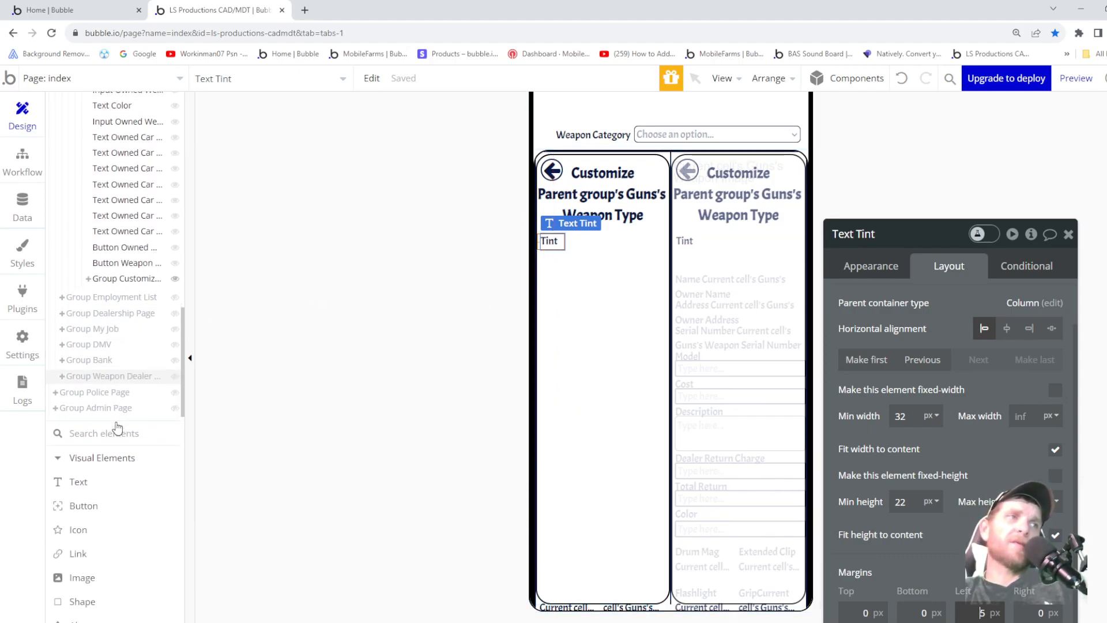
{"action": "scroll", "coordinate": [118, 453], "scroll_direction": "down", "scroll_amount": 4}
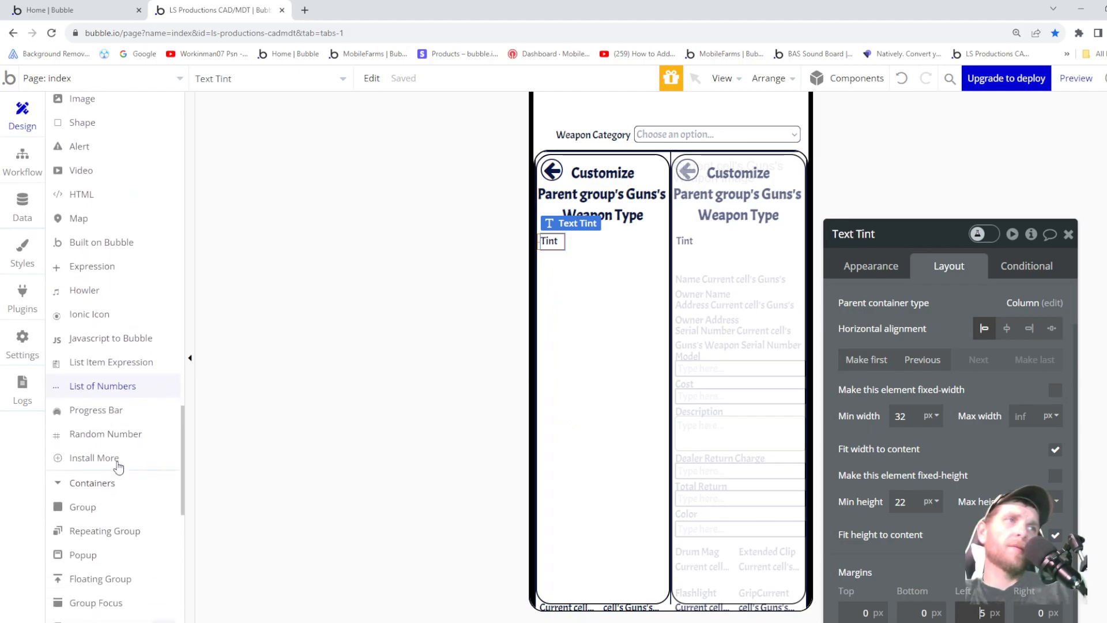
{"action": "scroll", "coordinate": [106, 441], "scroll_direction": "up", "scroll_amount": 10}
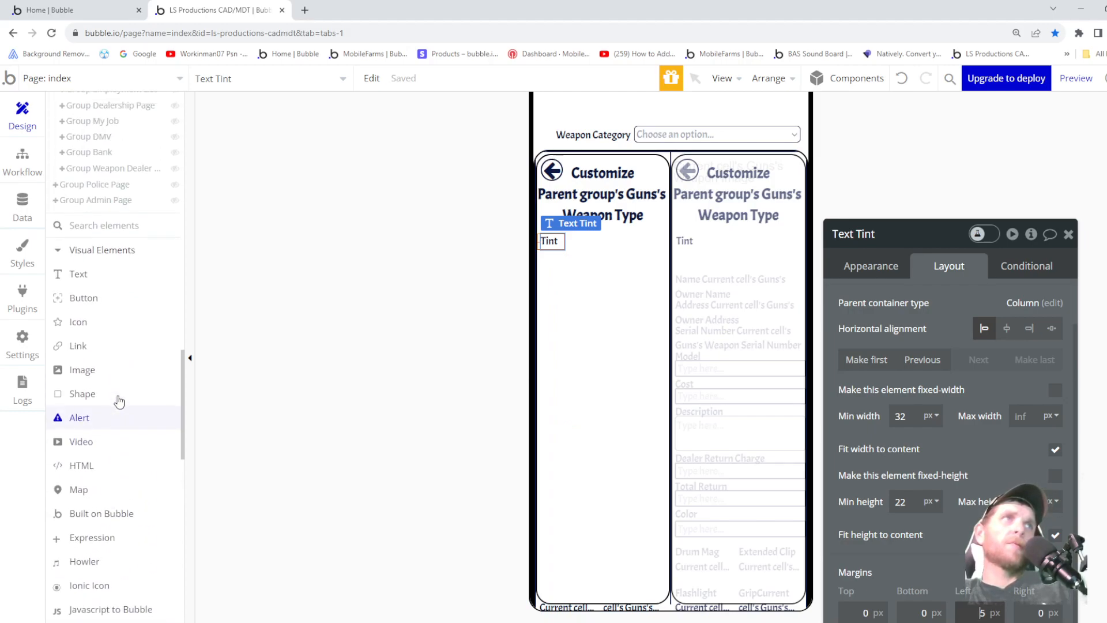
{"action": "left_click", "coordinate": [56, 348]}
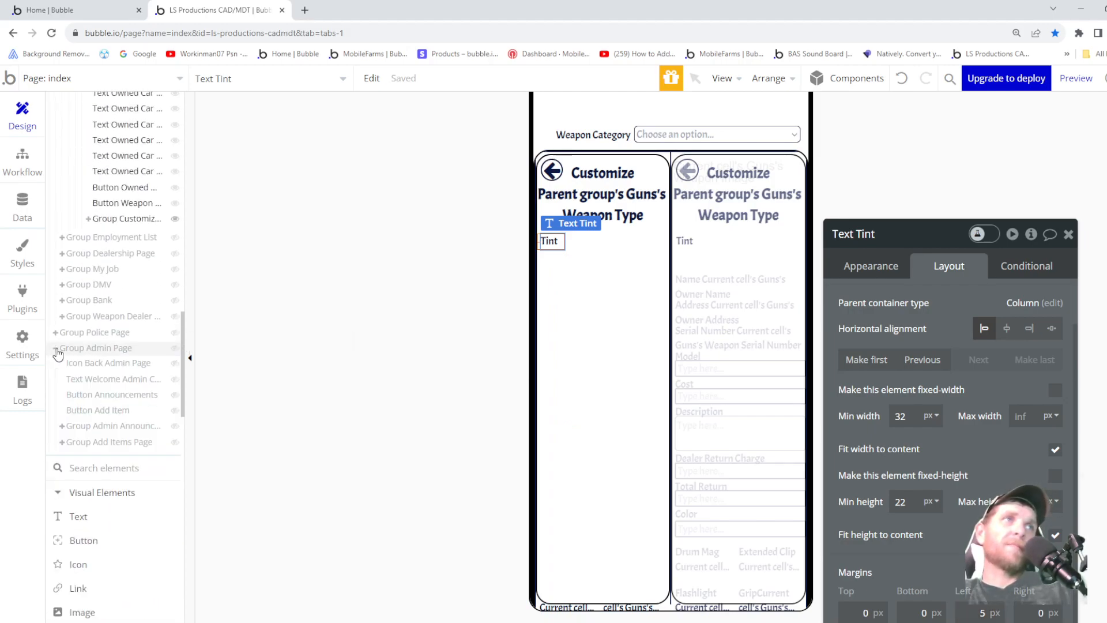
{"action": "left_click", "coordinate": [128, 350]}
{"action": "left_click", "coordinate": [84, 443]}
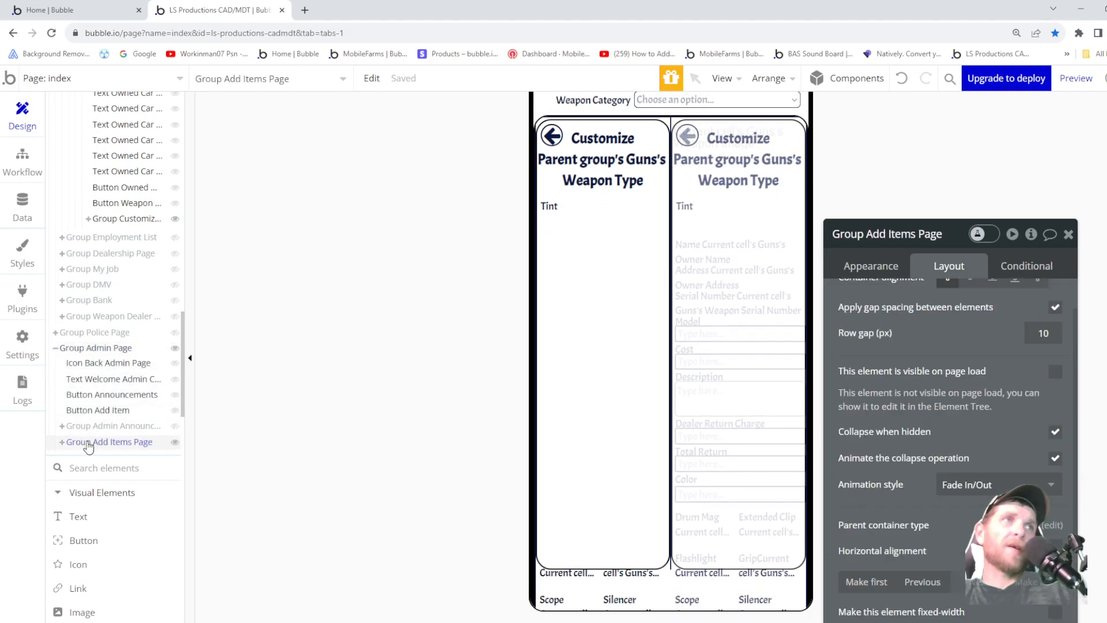
{"action": "left_click", "coordinate": [63, 442]}
{"action": "scroll", "coordinate": [87, 458], "scroll_direction": "down", "scroll_amount": 1}
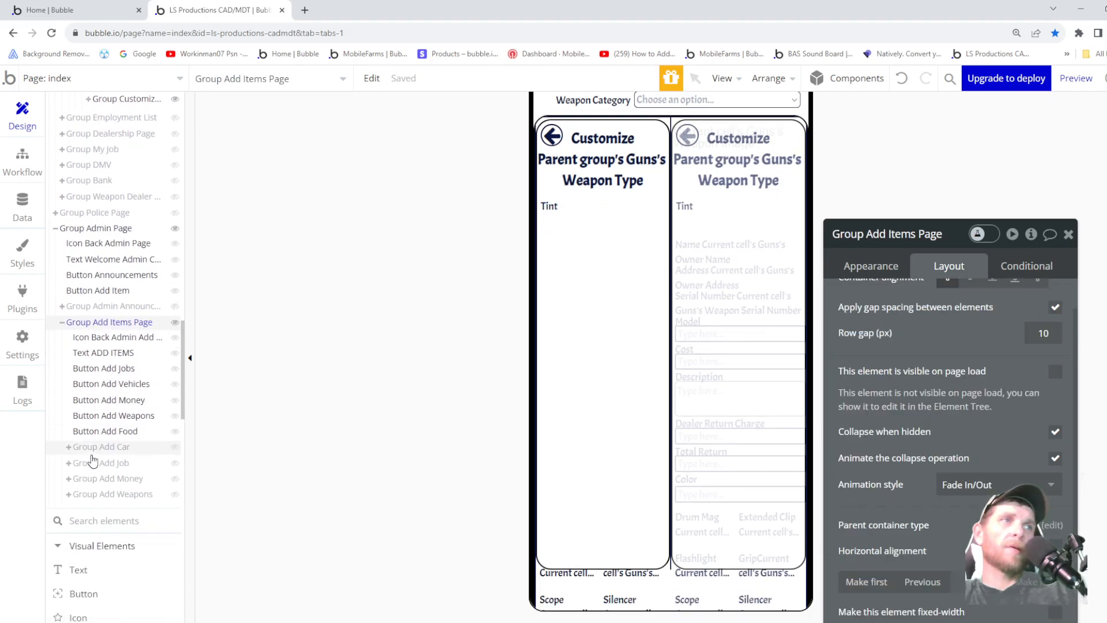
{"action": "left_click", "coordinate": [71, 494]}
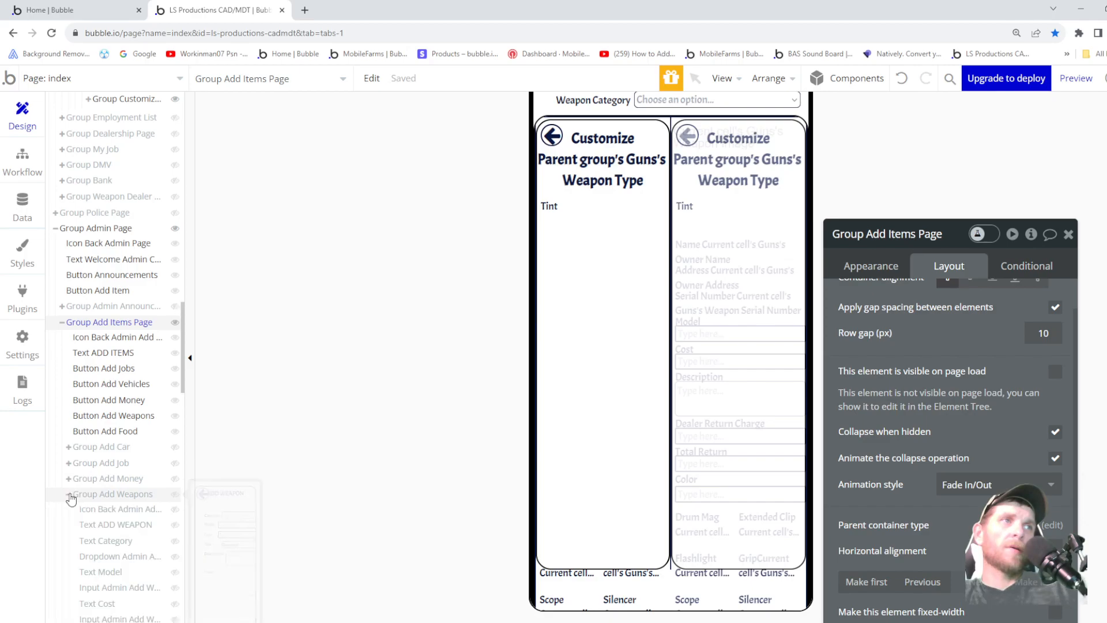
{"action": "scroll", "coordinate": [110, 491], "scroll_direction": "down", "scroll_amount": 4}
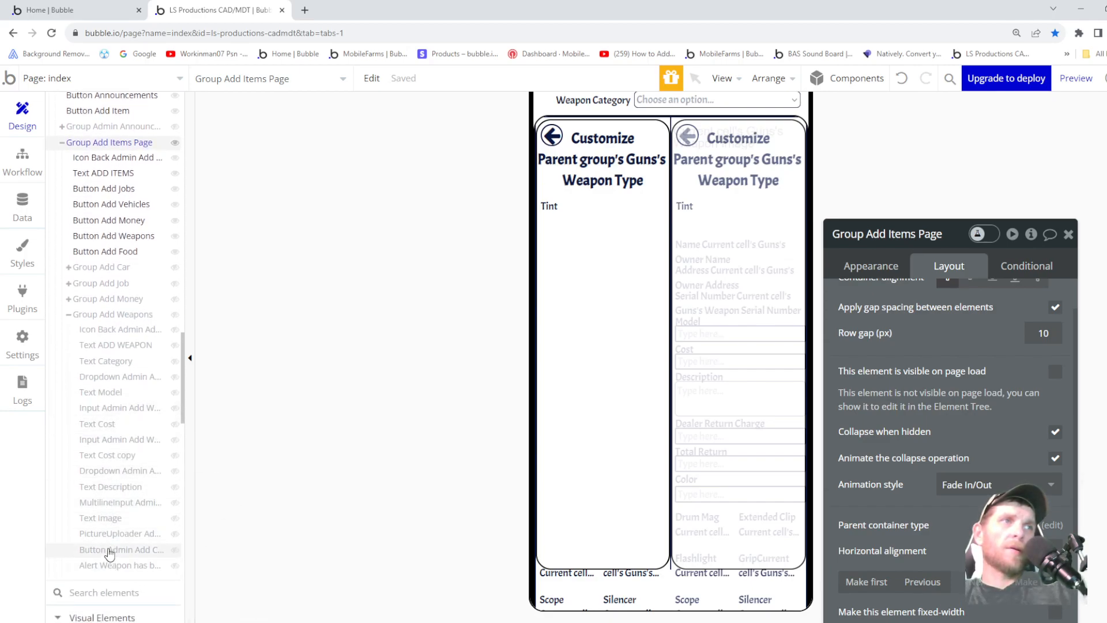
- Check the appearance settings of the Standard/Gold/Platinum dropdown in Group Add Weapons and copy the dropdown
{"action": "left_click", "coordinate": [111, 472]}
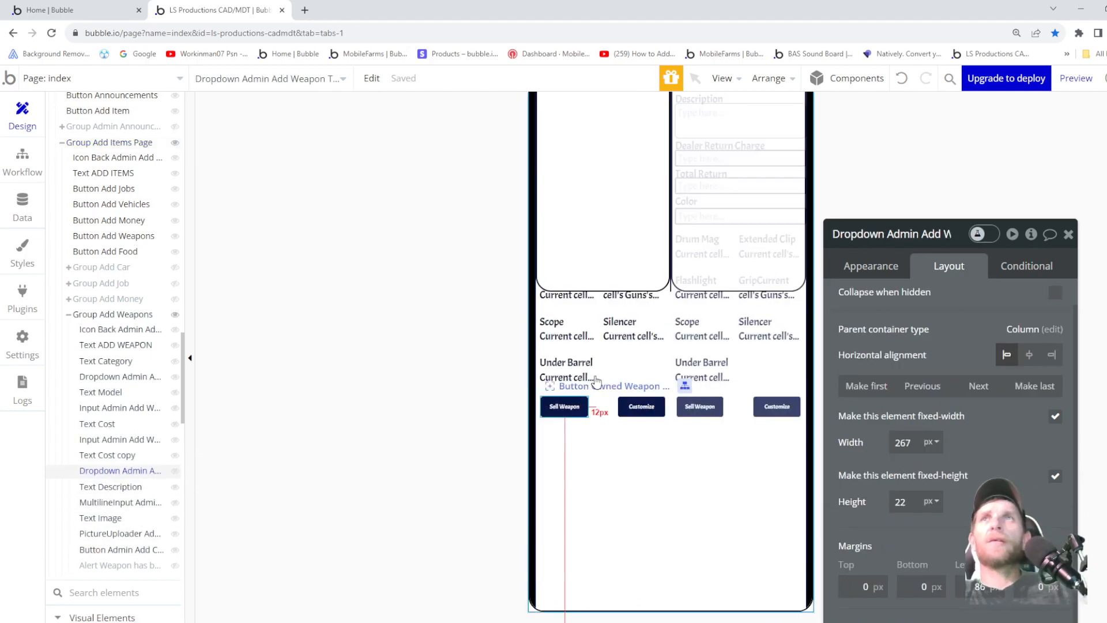
{"action": "left_click", "coordinate": [875, 272]}
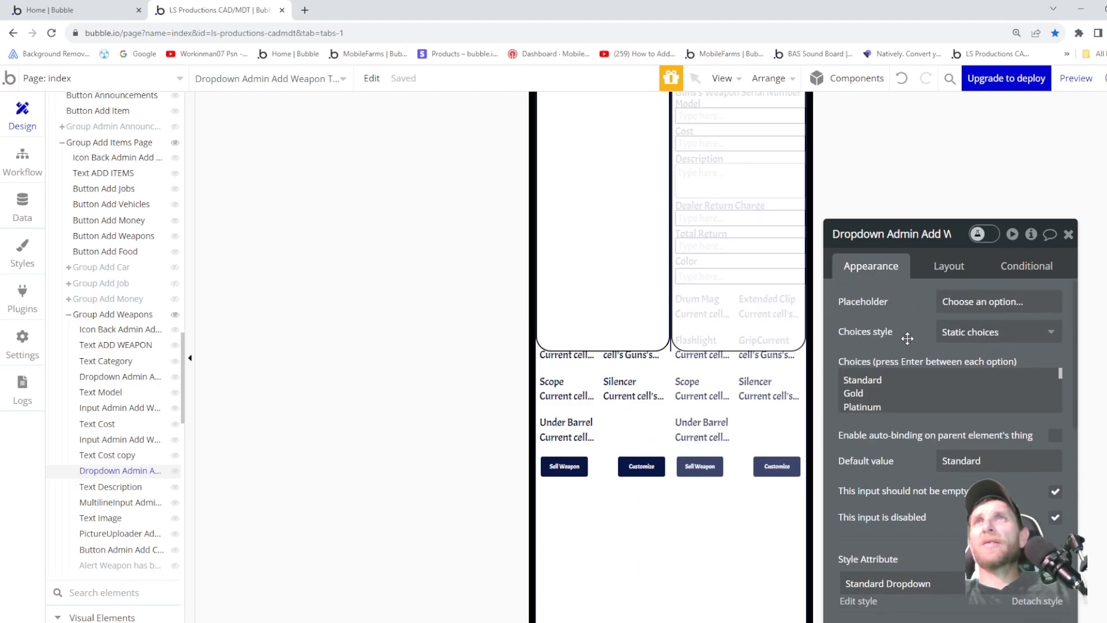
{"action": "scroll", "coordinate": [531, 191], "scroll_direction": "up", "scroll_amount": 6}
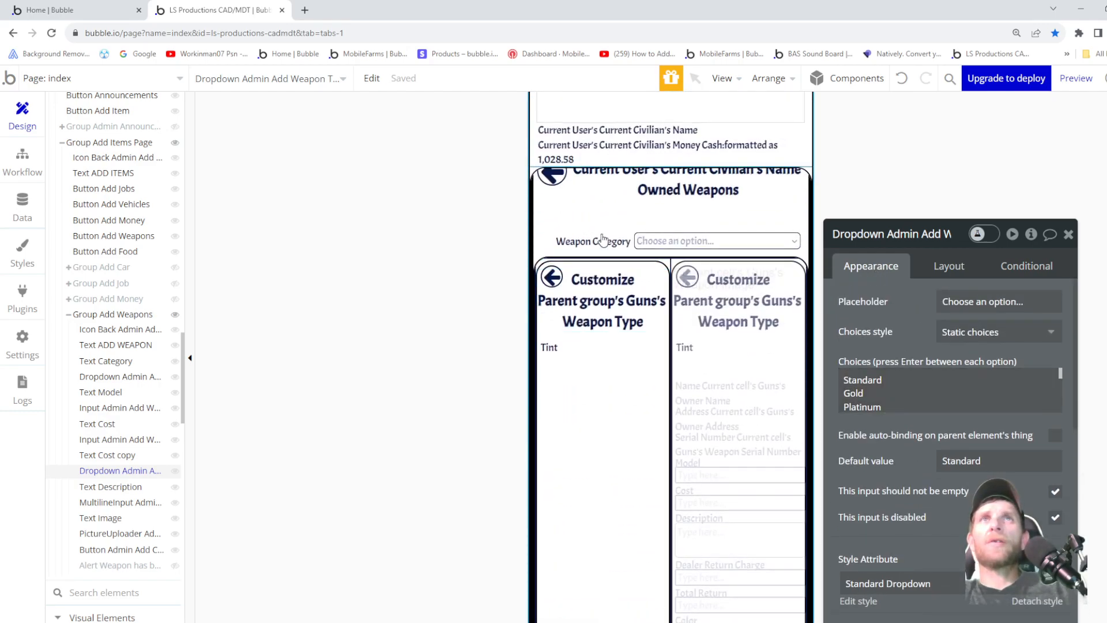
{"action": "right_click", "coordinate": [115, 472]}
{"action": "left_click", "coordinate": [157, 437]}
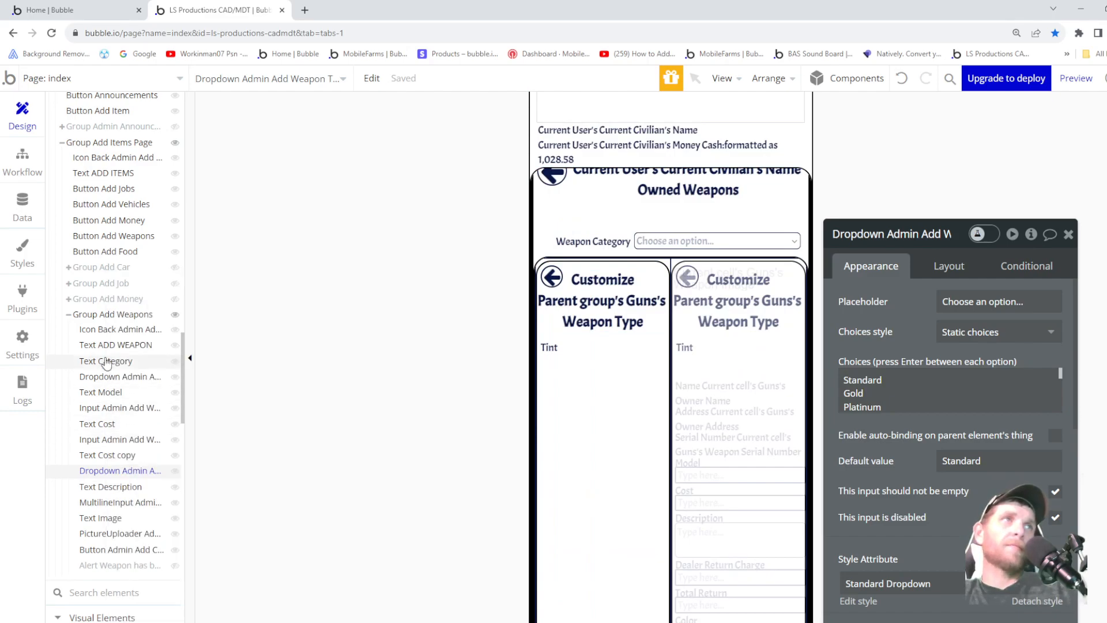
- Collapse and hide Group Add Weapons, Group Add Items Page and Group Admin Page again
{"action": "left_click", "coordinate": [68, 315]}
{"action": "left_click", "coordinate": [104, 317]}
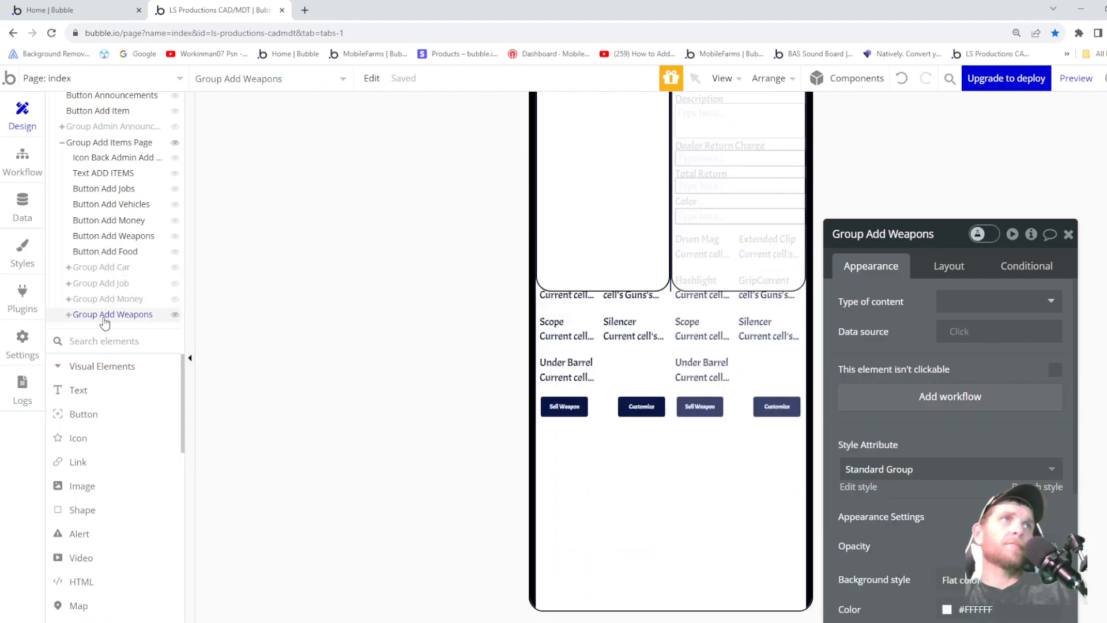
{"action": "left_click", "coordinate": [111, 316]}
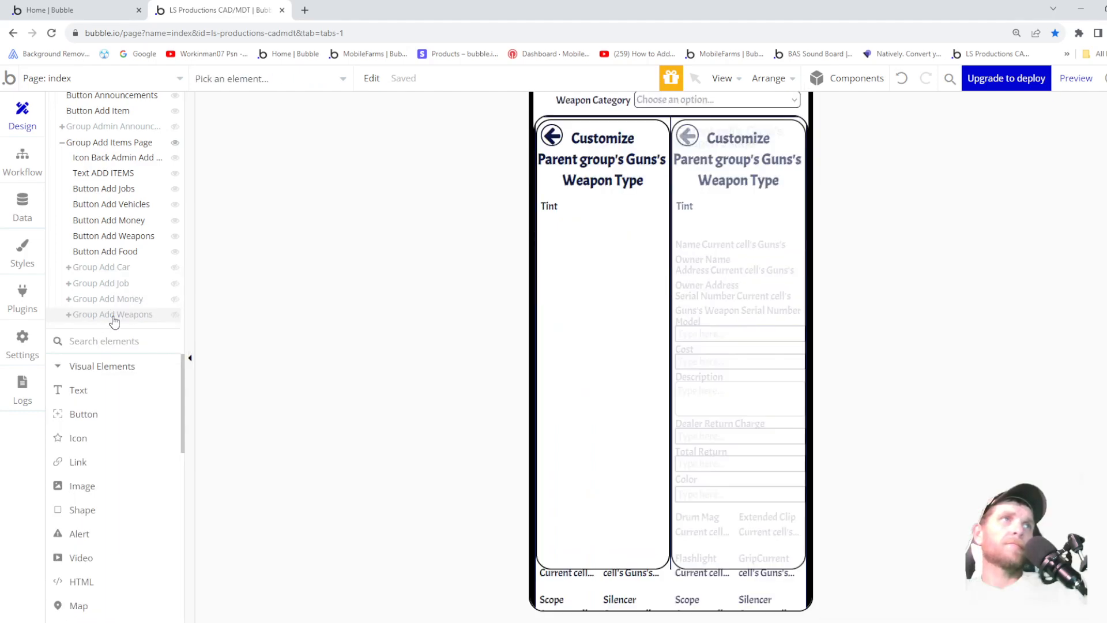
{"action": "left_click", "coordinate": [63, 144]}
{"action": "left_click", "coordinate": [96, 146]}
{"action": "left_click", "coordinate": [97, 149]}
{"action": "scroll", "coordinate": [99, 151], "scroll_direction": "up", "scroll_amount": 3}
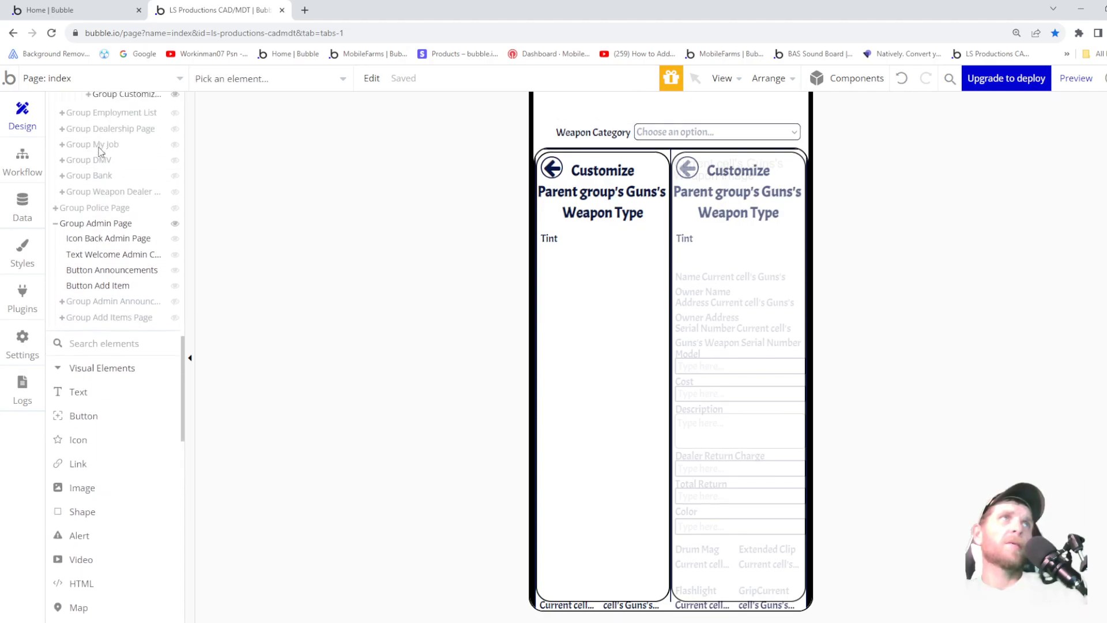
{"action": "left_click", "coordinate": [176, 234]}
{"action": "left_click", "coordinate": [56, 229]}
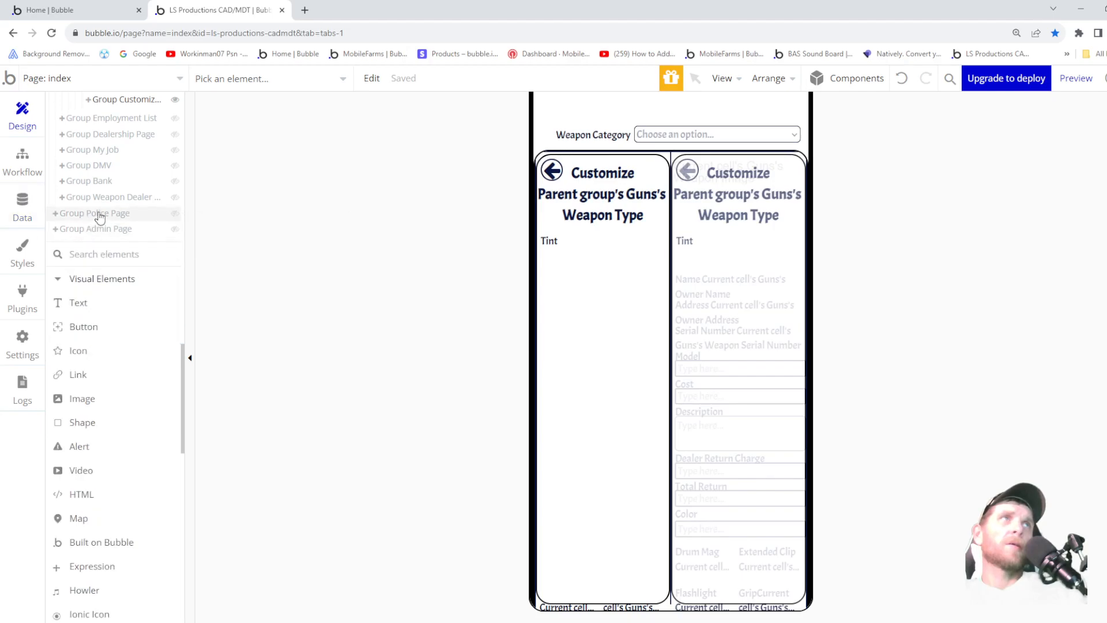
- Paste the copied Standard/Gold/Platinum dropdown into Group Customize Weapon and set its left margin to 5 px
{"action": "scroll", "coordinate": [99, 217], "scroll_direction": "up", "scroll_amount": 2}
{"action": "left_click", "coordinate": [139, 219]}
{"action": "right_click", "coordinate": [136, 221]}
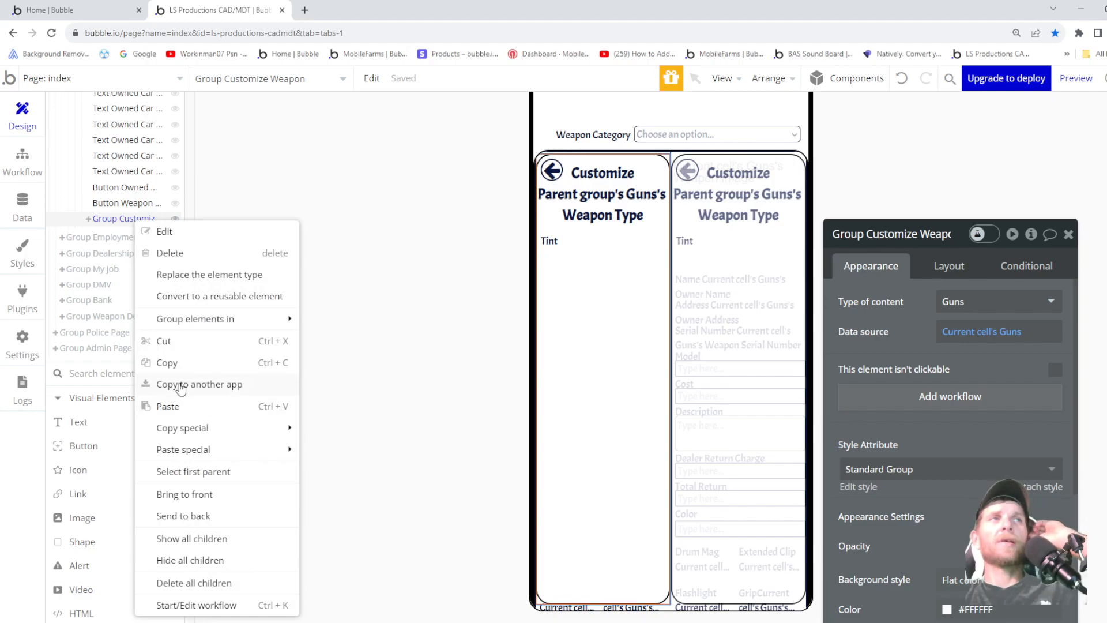
{"action": "left_click", "coordinate": [173, 406]}
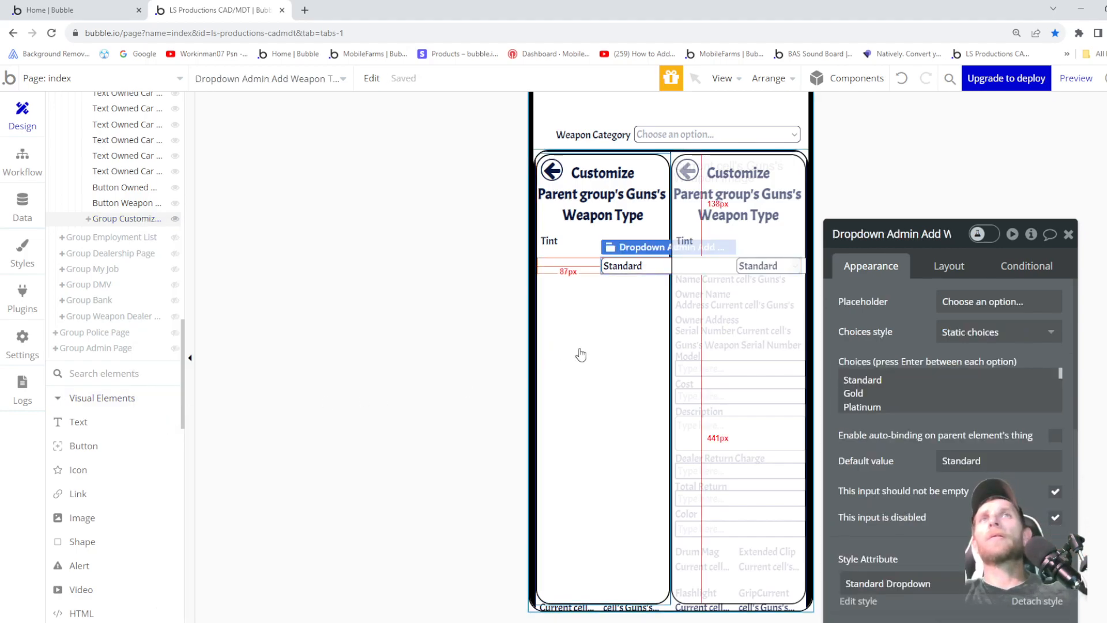
{"action": "left_click", "coordinate": [949, 267]}
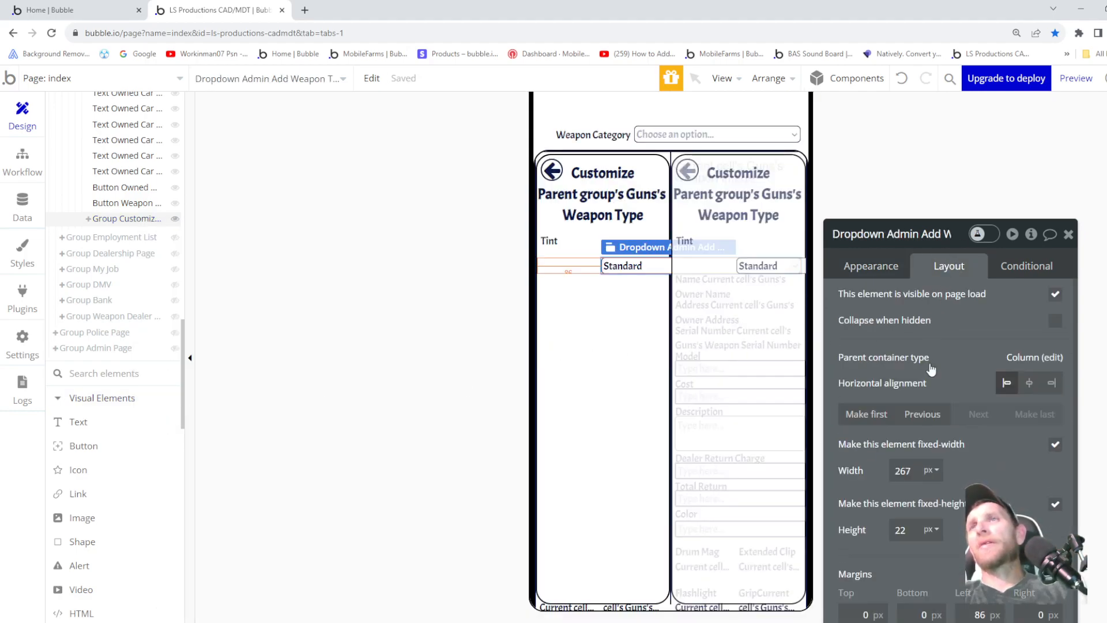
{"action": "scroll", "coordinate": [935, 404], "scroll_direction": "down", "scroll_amount": 1}
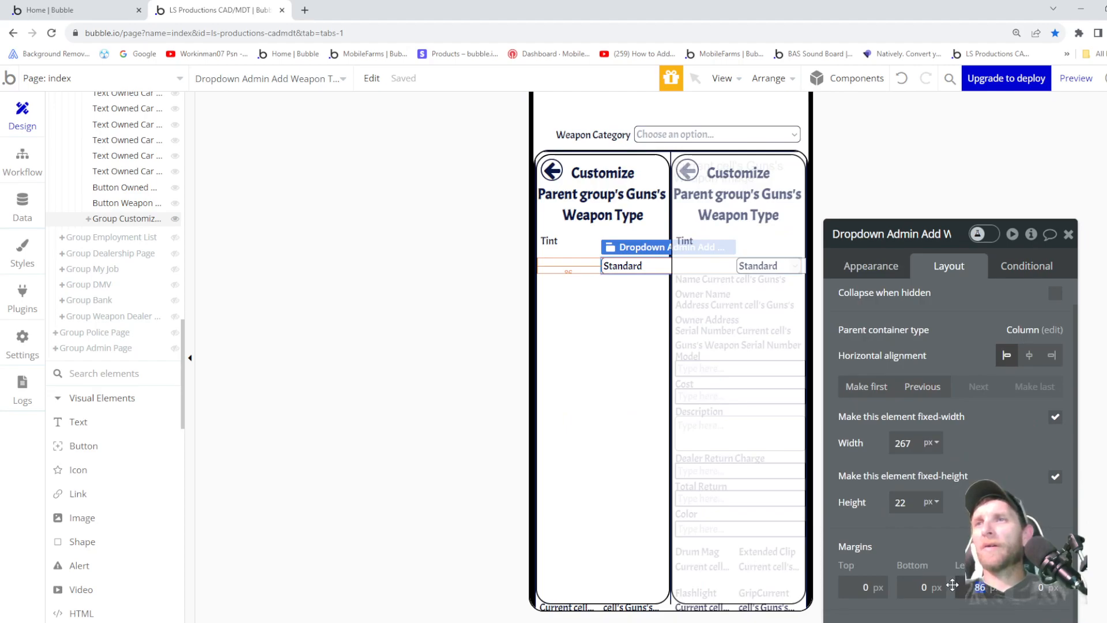
{"action": "left_click", "coordinate": [896, 554]}
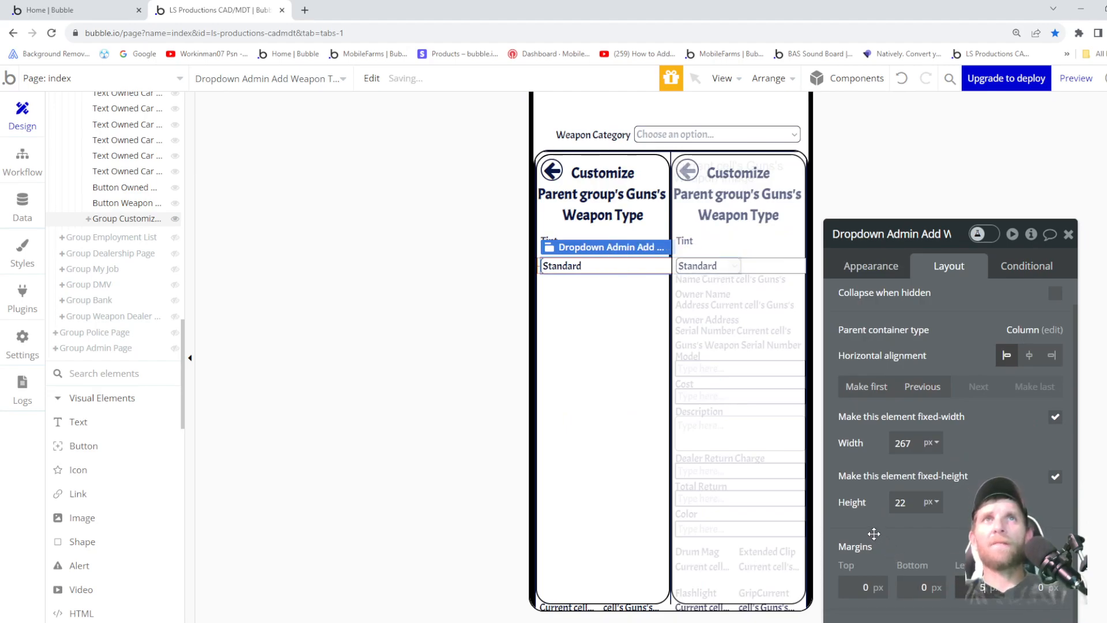
- Set the pasted dropdown's fixed width to 167 px so it fits inside Group Customize Weapon
{"action": "left_click", "coordinate": [917, 444]}
{"action": "key", "text": "Down"}
{"action": "key", "text": "Down"}
{"action": "key", "text": "Down"}
{"action": "key", "text": "Down"}
{"action": "key", "text": "Down"}
{"action": "key", "text": "Down"}
{"action": "key", "text": "Down"}
{"action": "key", "text": "Down"}
{"action": "key", "text": "Down"}
{"action": "key", "text": "Down"}
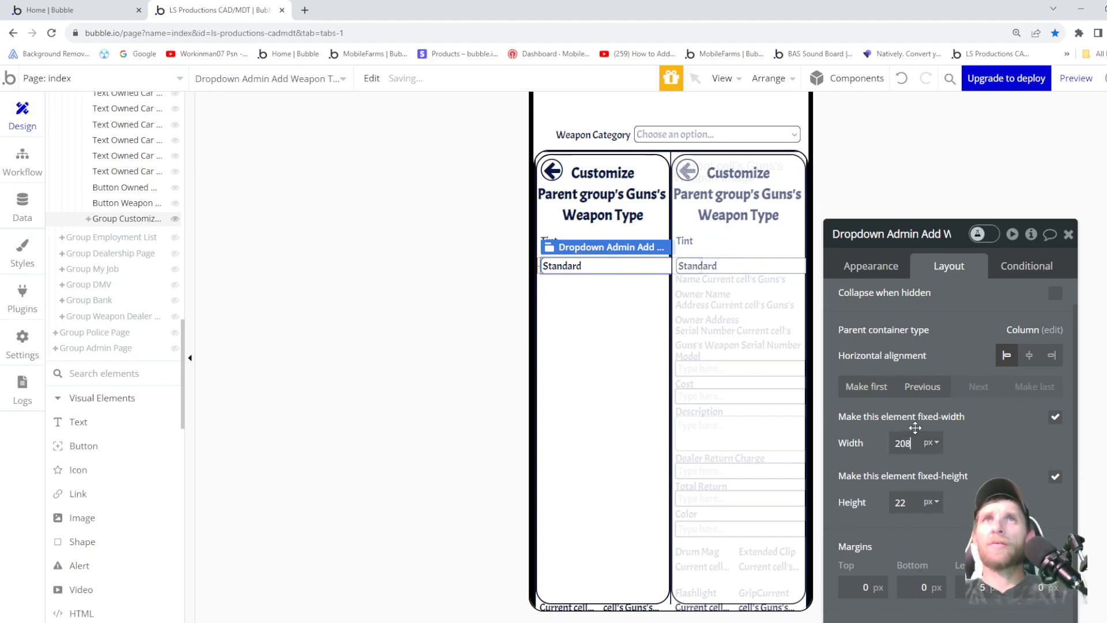
{"action": "key", "text": "Down"}
{"action": "key", "text": "Down"}
{"action": "key", "text": "Down"}
{"action": "key", "text": "Down"}
{"action": "key", "text": "Down"}
{"action": "key", "text": "Down"}
{"action": "key", "text": "Down"}
{"action": "key", "text": "Down"}
{"action": "key", "text": "Down"}
{"action": "key", "text": "Down"}
{"action": "key", "text": "Down"}
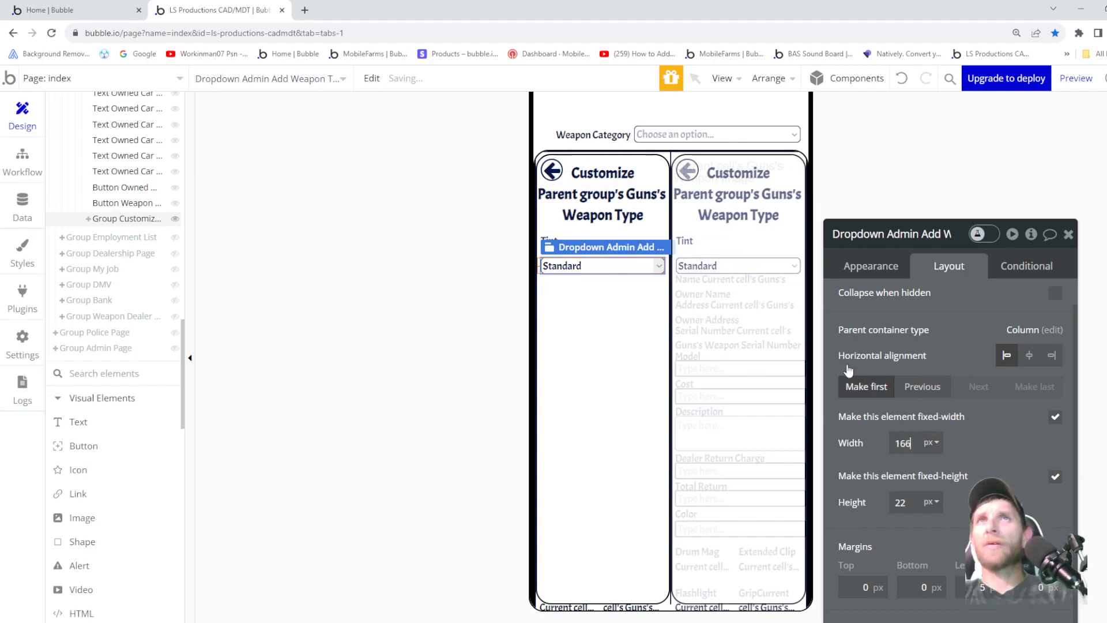
{"action": "key", "text": "Up"}
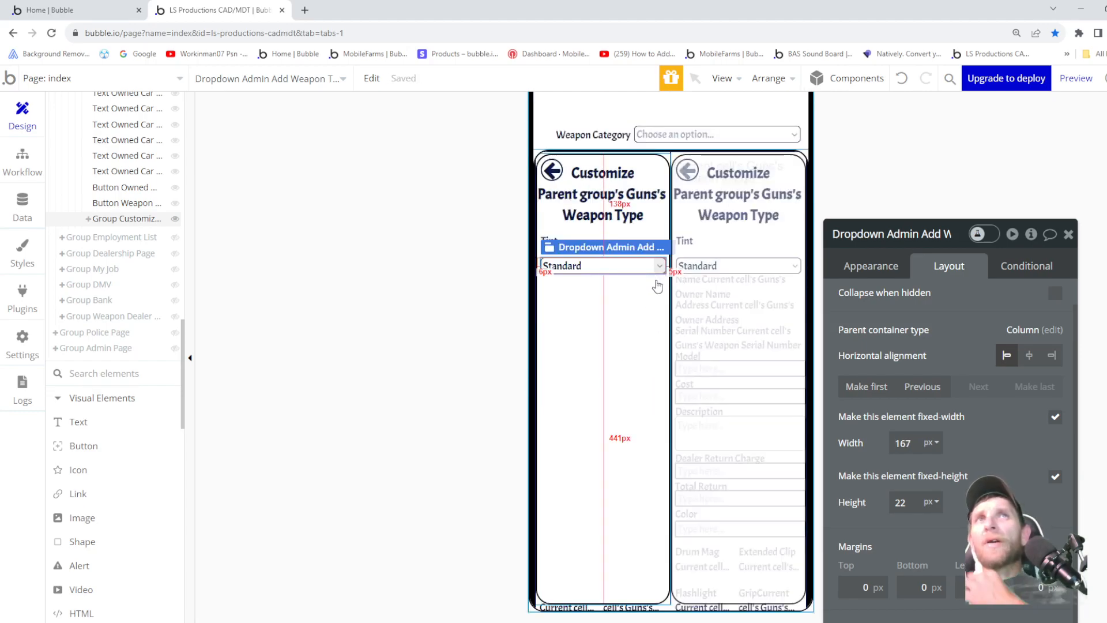
{"action": "scroll", "coordinate": [534, 304], "scroll_direction": "down", "scroll_amount": 4}
{"action": "scroll", "coordinate": [535, 304], "scroll_direction": "up", "scroll_amount": 4}
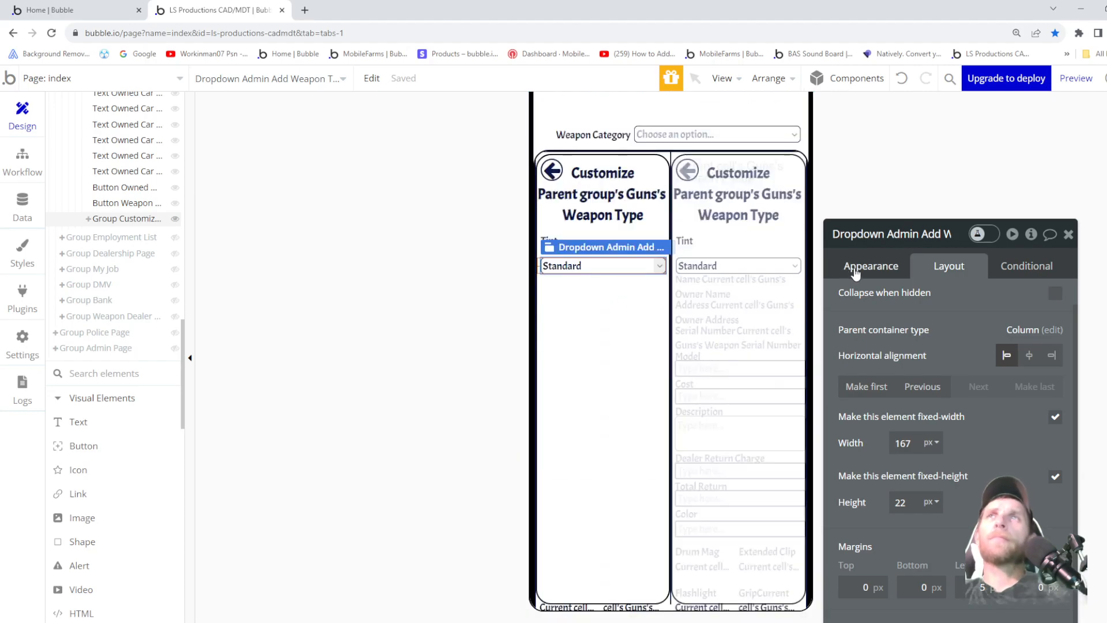
- Rename the pasted dropdown to Dropdown Customize Weapon Tint, replacing the words Admin Add with Customize
{"action": "left_click", "coordinate": [903, 241]}
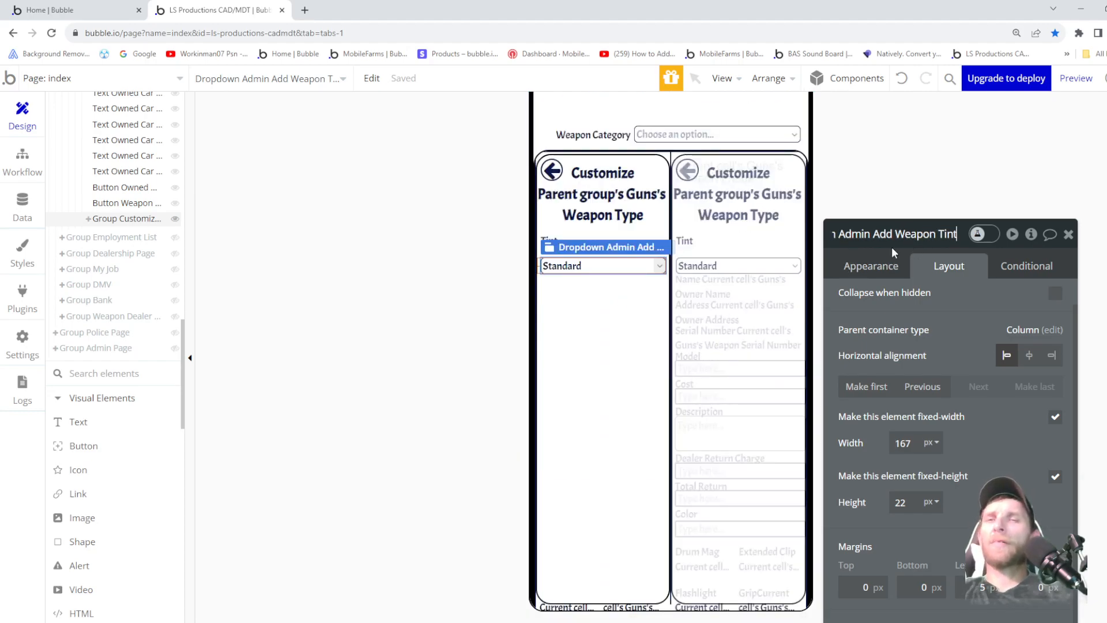
{"action": "key", "text": "Left"}
{"action": "key", "text": "Left"}
{"action": "key", "text": "Left"}
{"action": "key", "text": "Left"}
{"action": "key", "text": "Left"}
{"action": "key", "text": "Left"}
{"action": "key", "text": "Left"}
{"action": "key", "text": "Left"}
{"action": "key", "text": "Left"}
{"action": "key", "text": "Left"}
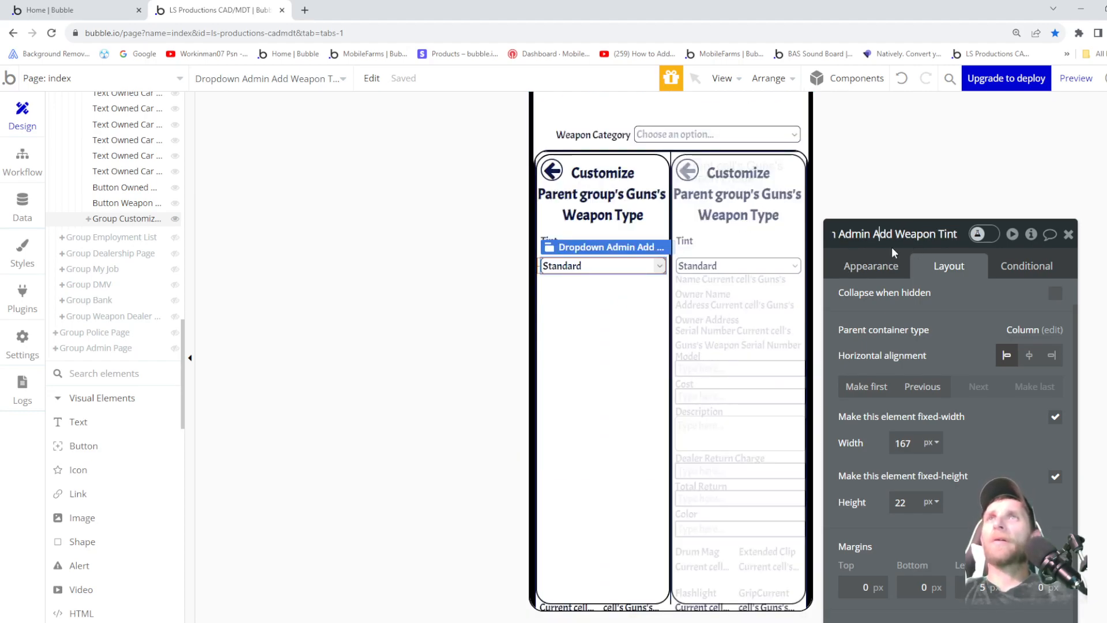
{"action": "key", "text": "BackSpace"}
{"action": "key", "text": "BackSpace"}
{"action": "key", "text": "BackSpace"}
{"action": "key", "text": "BackSpace"}
{"action": "key", "text": "BackSpace"}
{"action": "key", "text": "BackSpace"}
{"action": "key", "text": "BackSpace"}
{"action": "key", "text": "BackSpace"}
{"action": "key", "text": "BackSpace"}
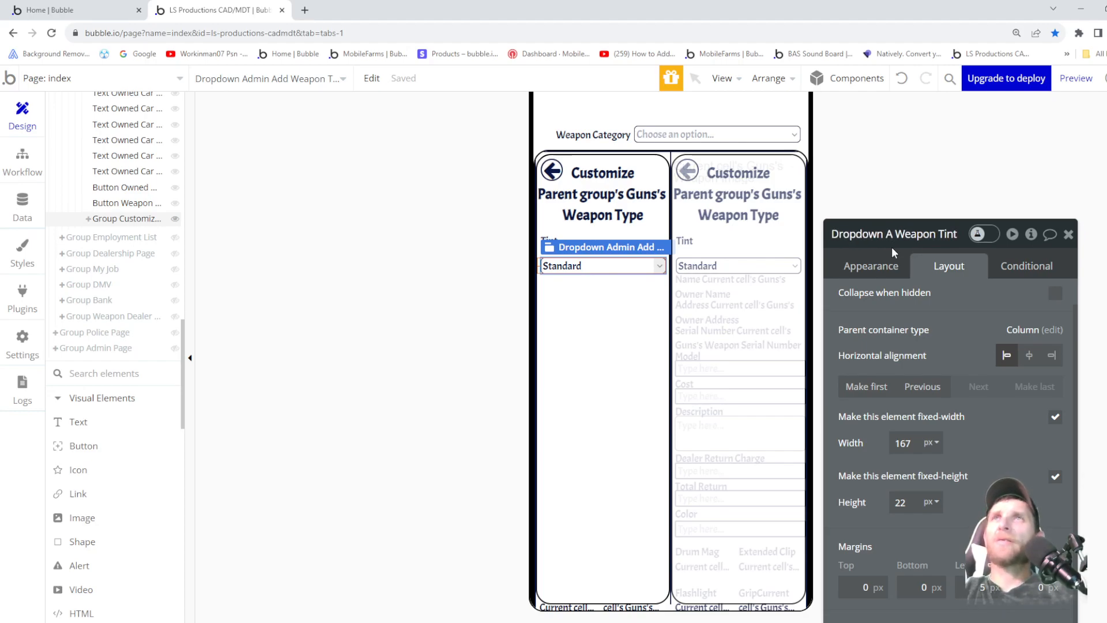
{"action": "type", "text": "Custom"}
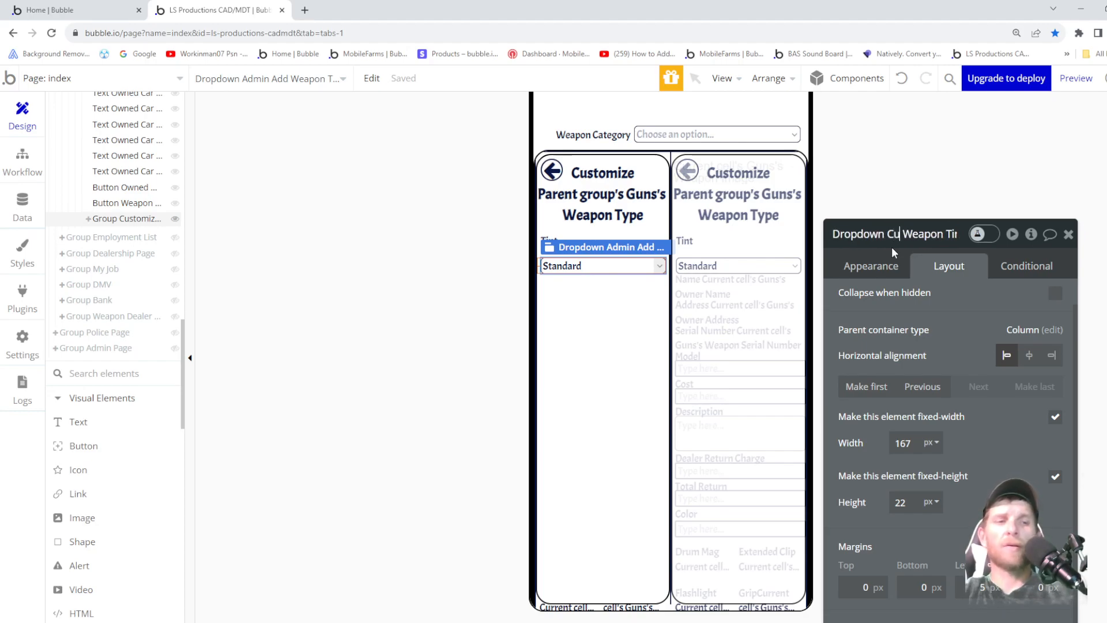
{"action": "type", "text": "ize"}
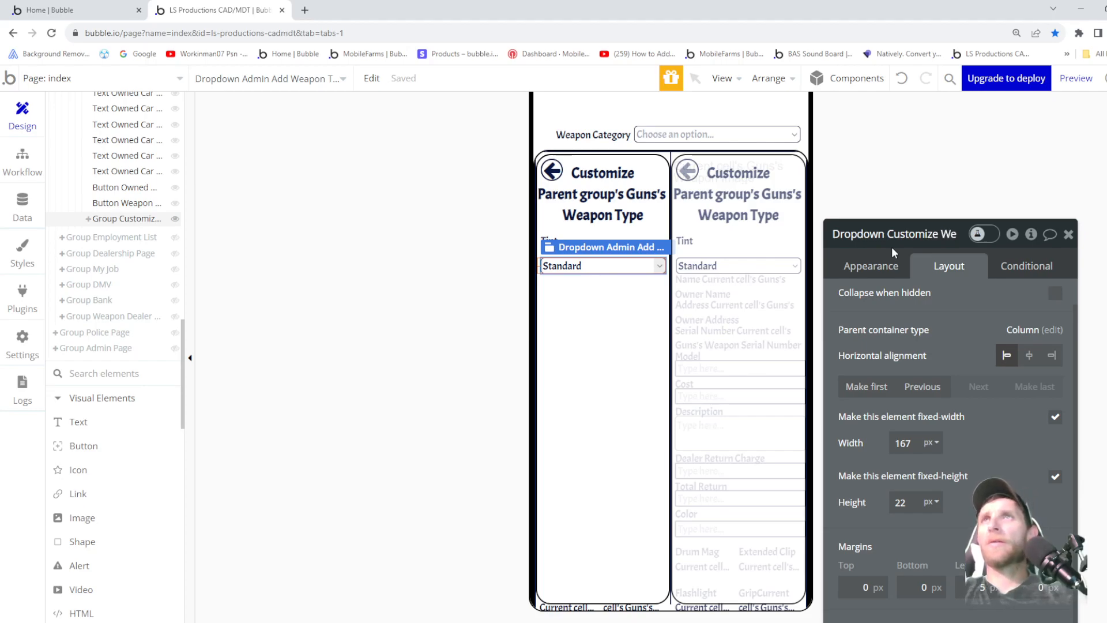
{"action": "scroll", "coordinate": [791, 273], "scroll_direction": "down", "scroll_amount": 4}
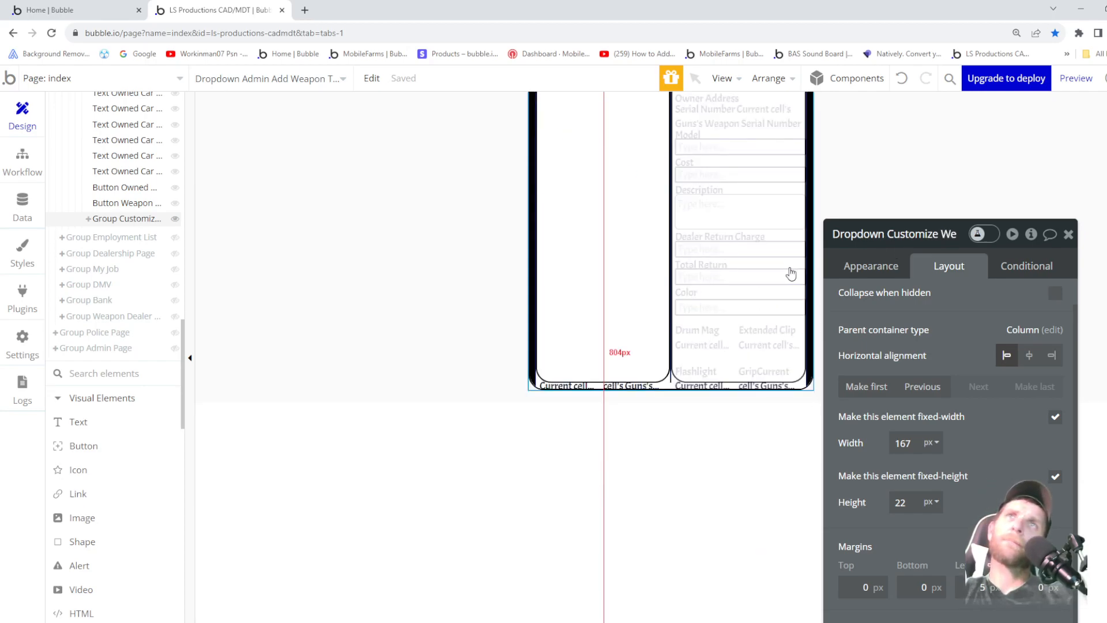
{"action": "scroll", "coordinate": [703, 245], "scroll_direction": "up", "scroll_amount": 7}
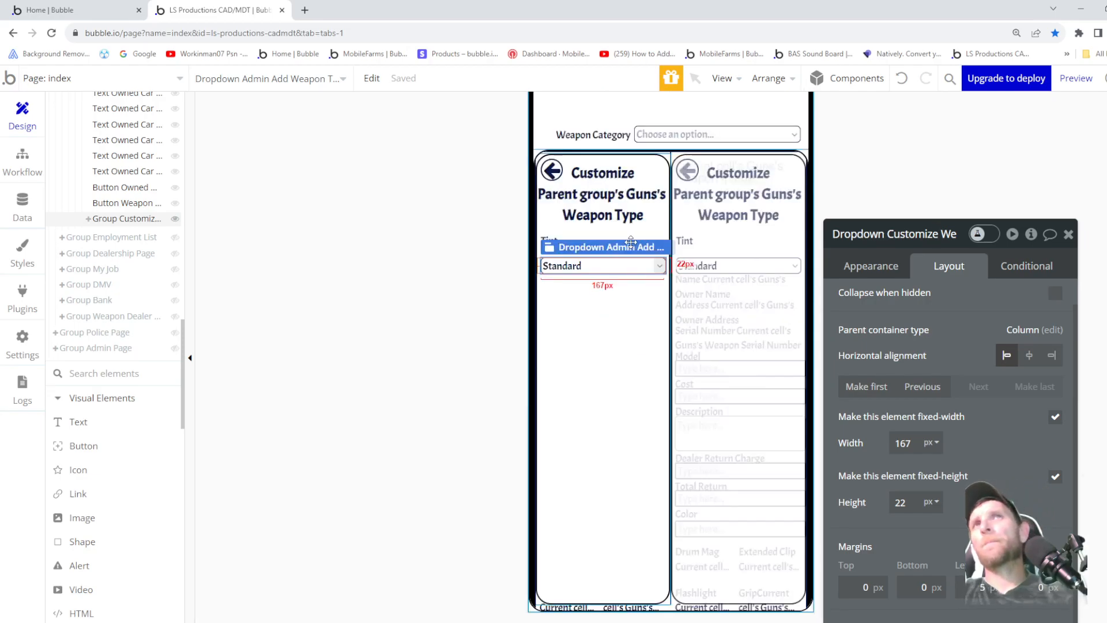
{"action": "scroll", "coordinate": [637, 309], "scroll_direction": "down", "scroll_amount": 2}
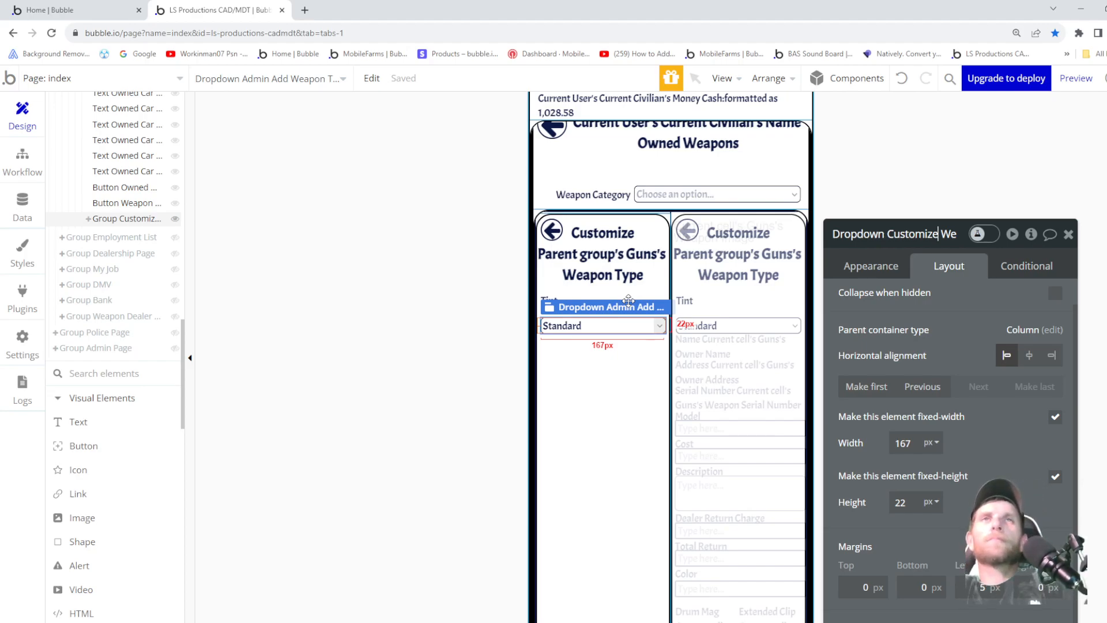
{"action": "left_click_drag", "start_coordinate": [602, 300], "coordinate": [548, 303]}
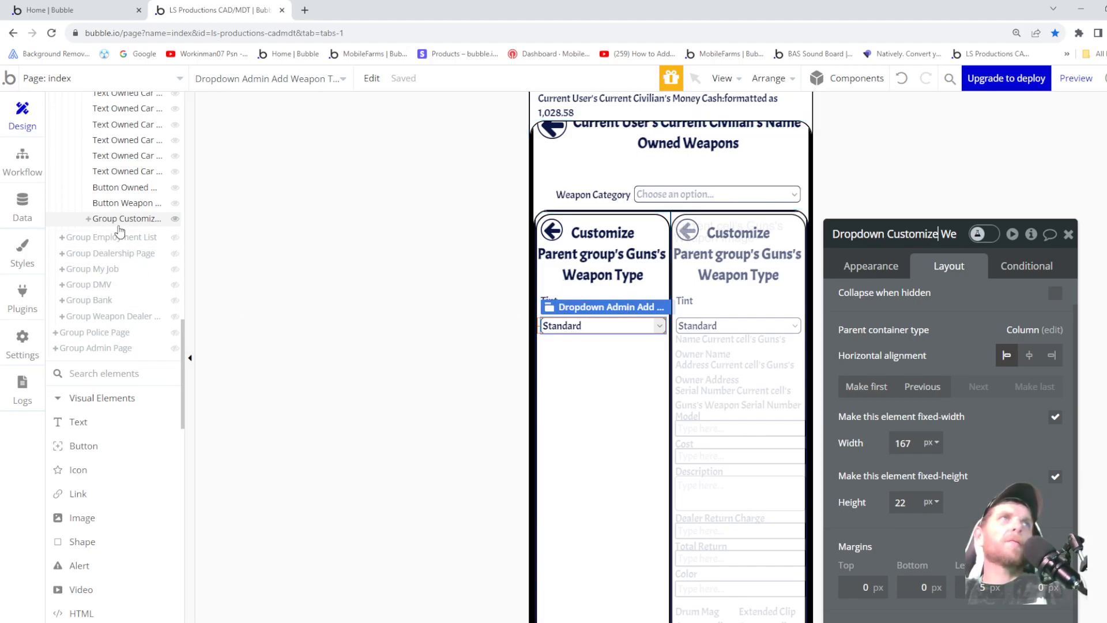
- Copy the Drum Mag text from the owned weapon cell and paste it into Group Customize Weapon
{"action": "scroll", "coordinate": [120, 230], "scroll_direction": "up", "scroll_amount": 2}
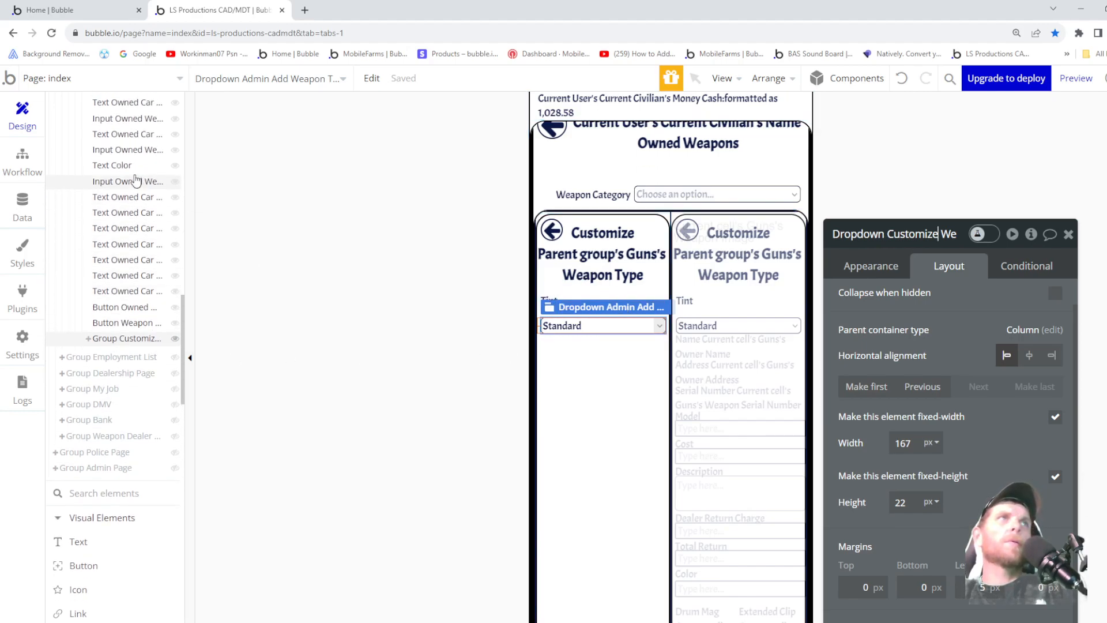
{"action": "right_click", "coordinate": [113, 203]}
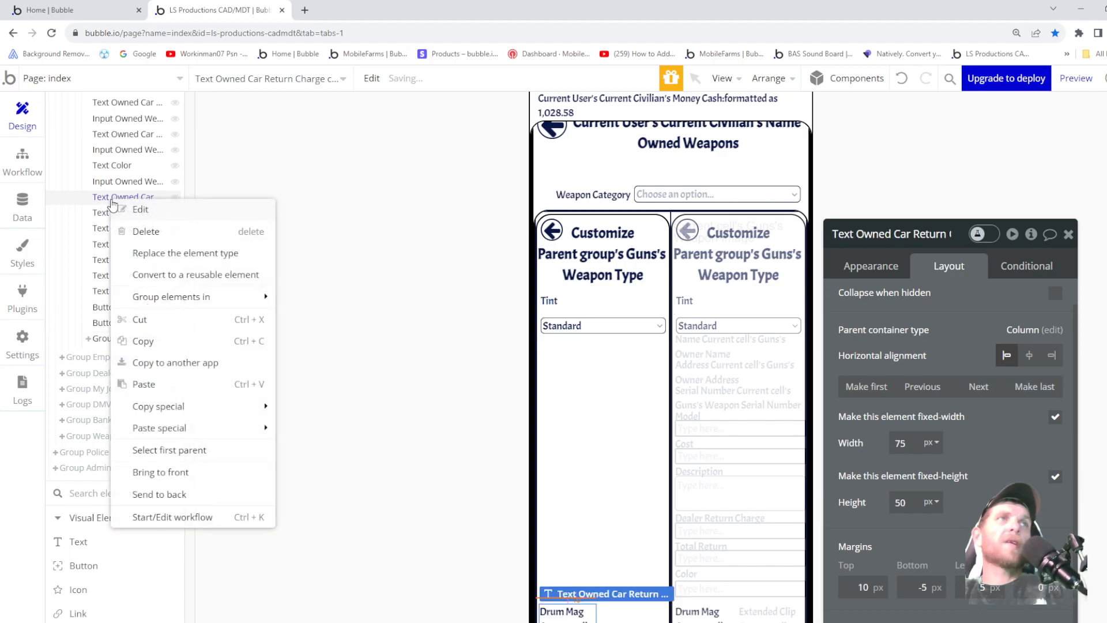
{"action": "left_click", "coordinate": [144, 341]}
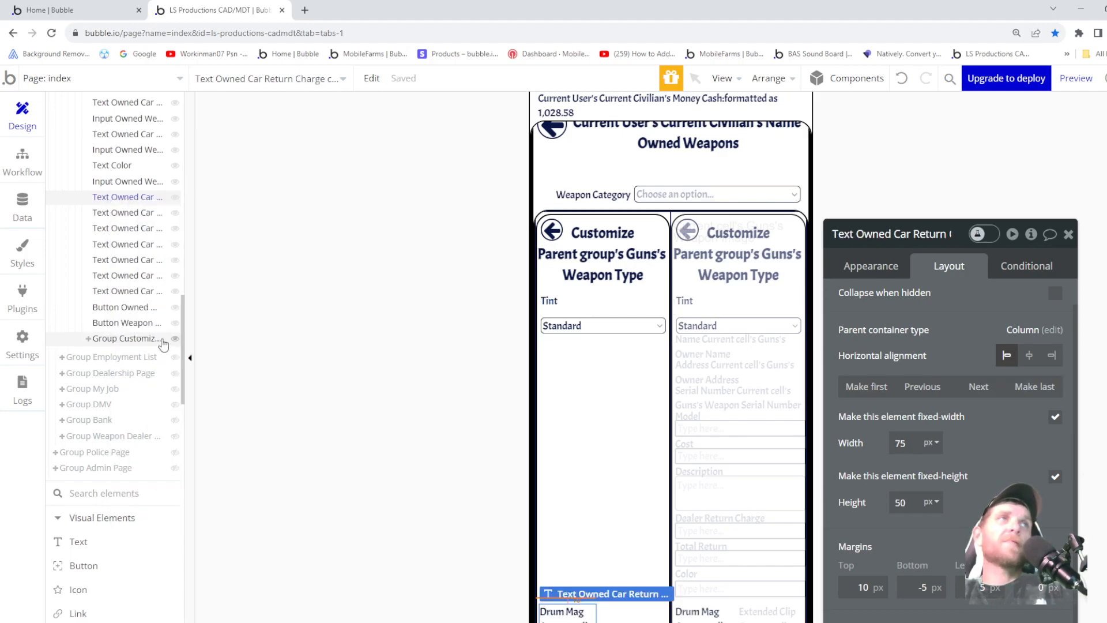
{"action": "left_click", "coordinate": [105, 341]}
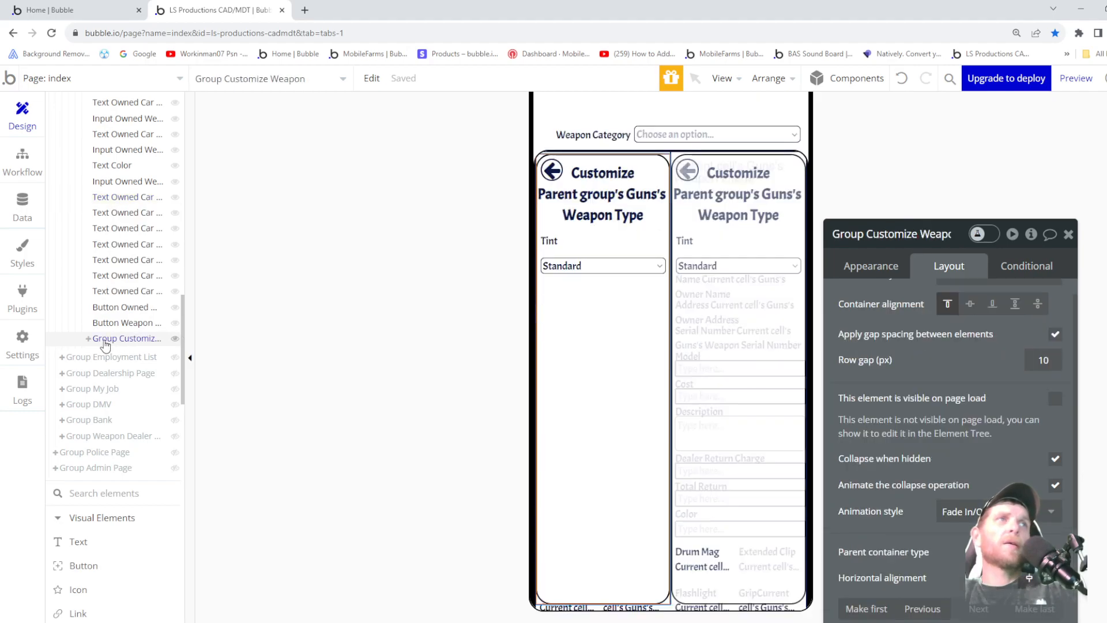
{"action": "right_click", "coordinate": [105, 341]}
{"action": "left_click", "coordinate": [140, 412]}
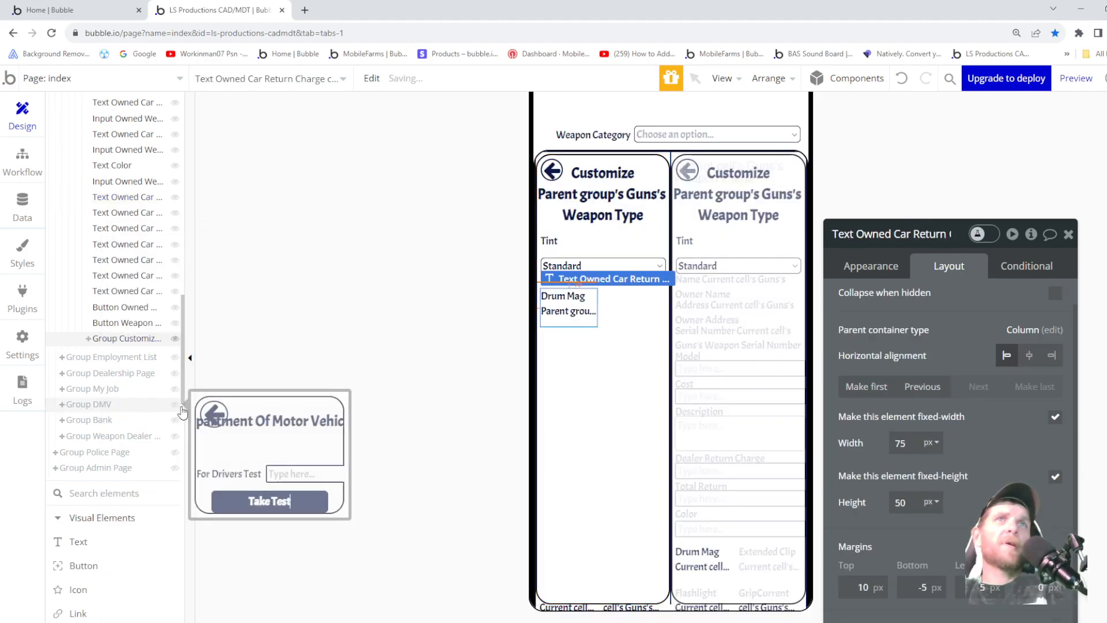
- Add a new button to Group Customize Weapon directly below the Drum Mag text
{"action": "scroll", "coordinate": [136, 249], "scroll_direction": "up", "scroll_amount": 1}
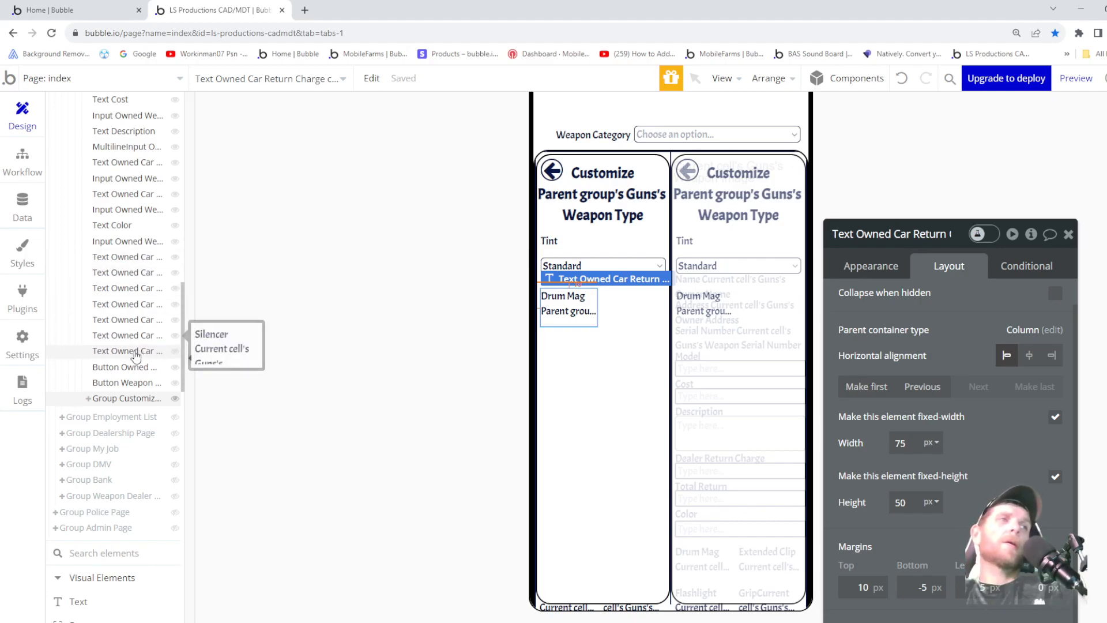
{"action": "scroll", "coordinate": [116, 375], "scroll_direction": "down", "scroll_amount": 3}
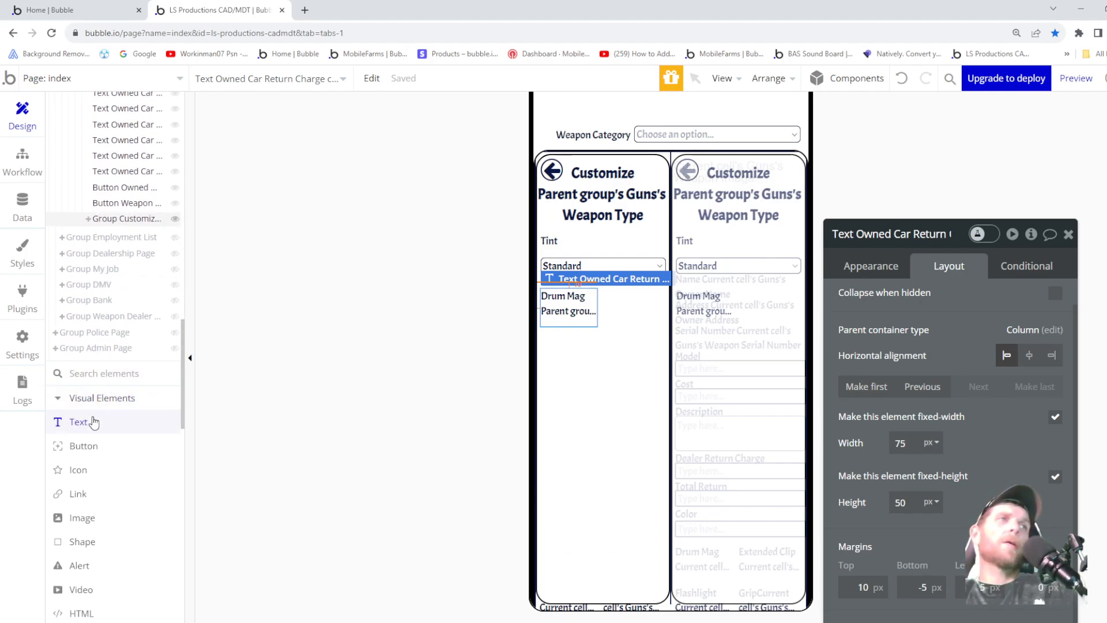
{"action": "left_click", "coordinate": [84, 446]}
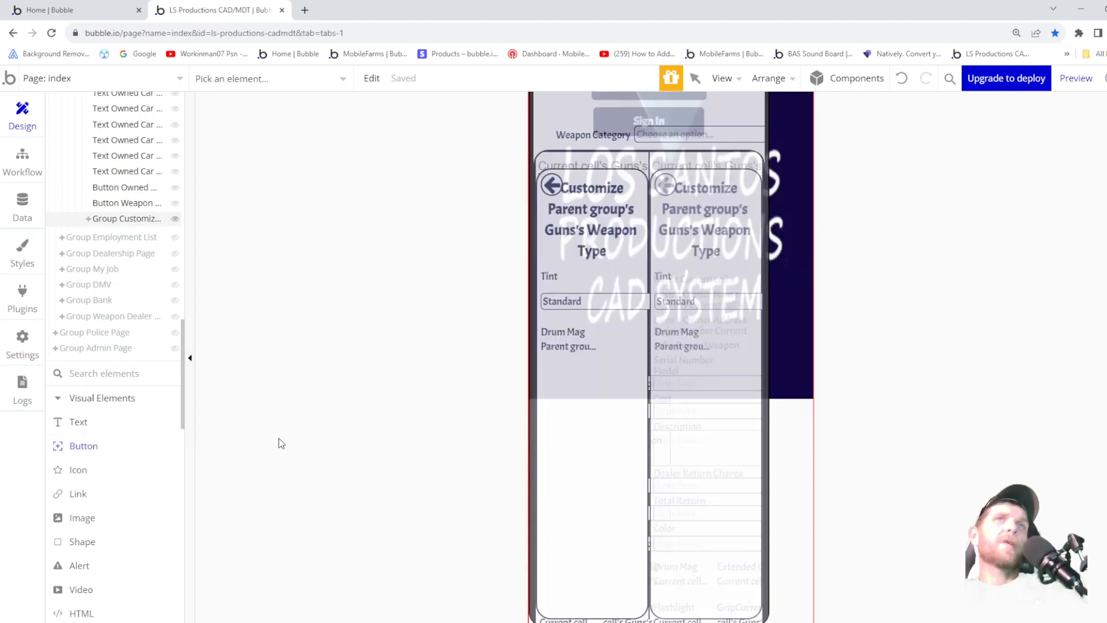
{"action": "left_click", "coordinate": [115, 219]}
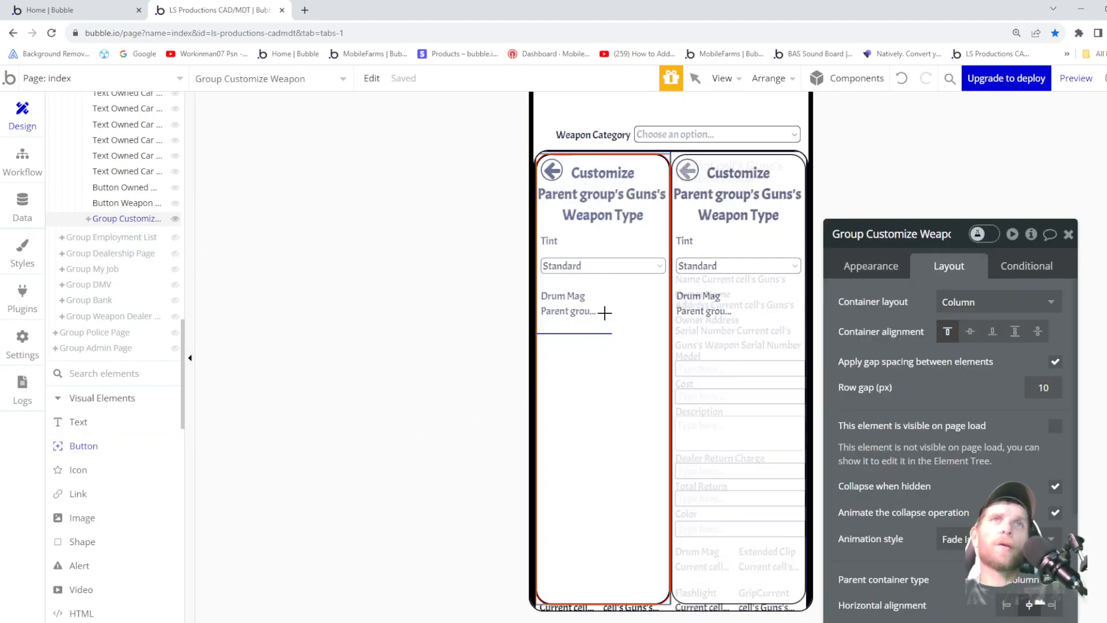
{"action": "left_click", "coordinate": [594, 333]}
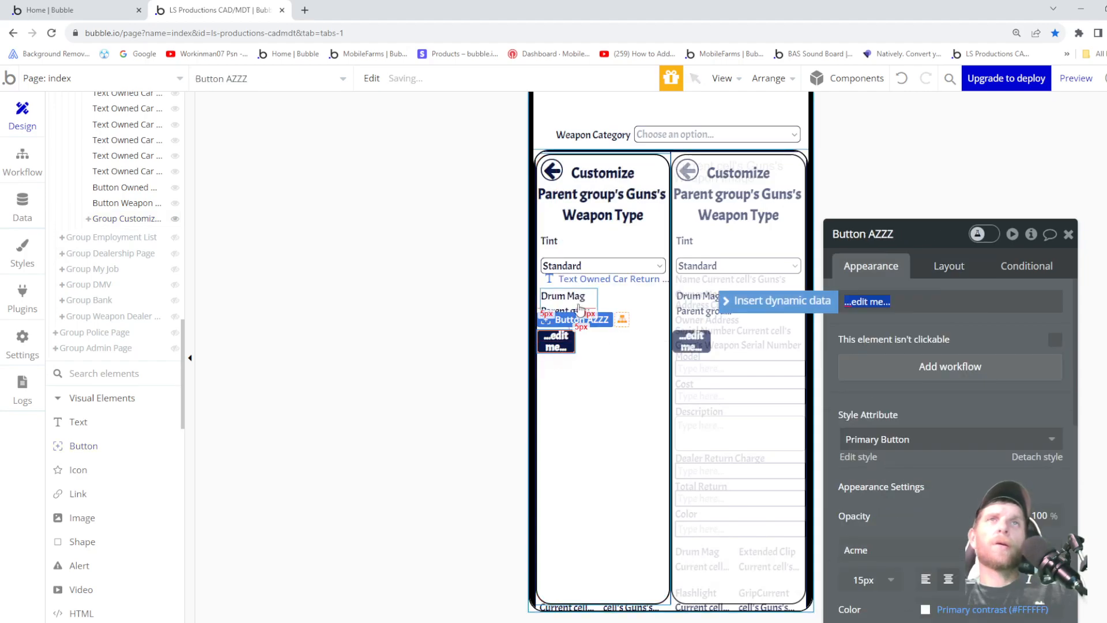
- Set the bottom margin of the Drum Mag text in Group Customize Weapon to -50 px
{"action": "left_click", "coordinate": [574, 302]}
{"action": "scroll", "coordinate": [946, 323], "scroll_direction": "down", "scroll_amount": 3}
{"action": "scroll", "coordinate": [952, 306], "scroll_direction": "up", "scroll_amount": 3}
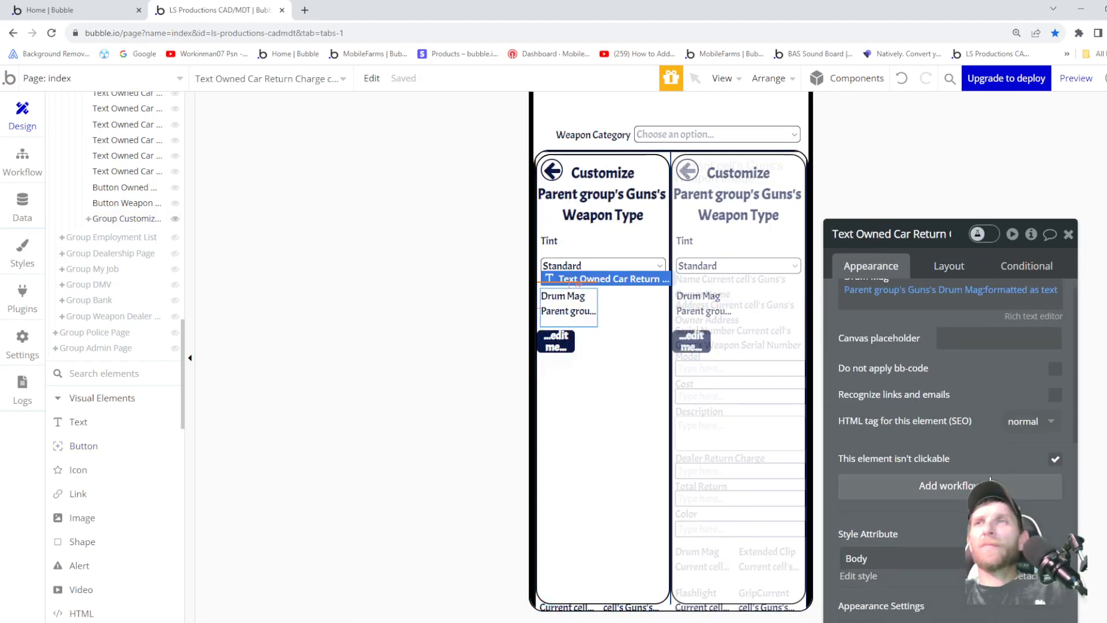
{"action": "left_click", "coordinate": [949, 268]}
{"action": "scroll", "coordinate": [977, 427], "scroll_direction": "down", "scroll_amount": 1}
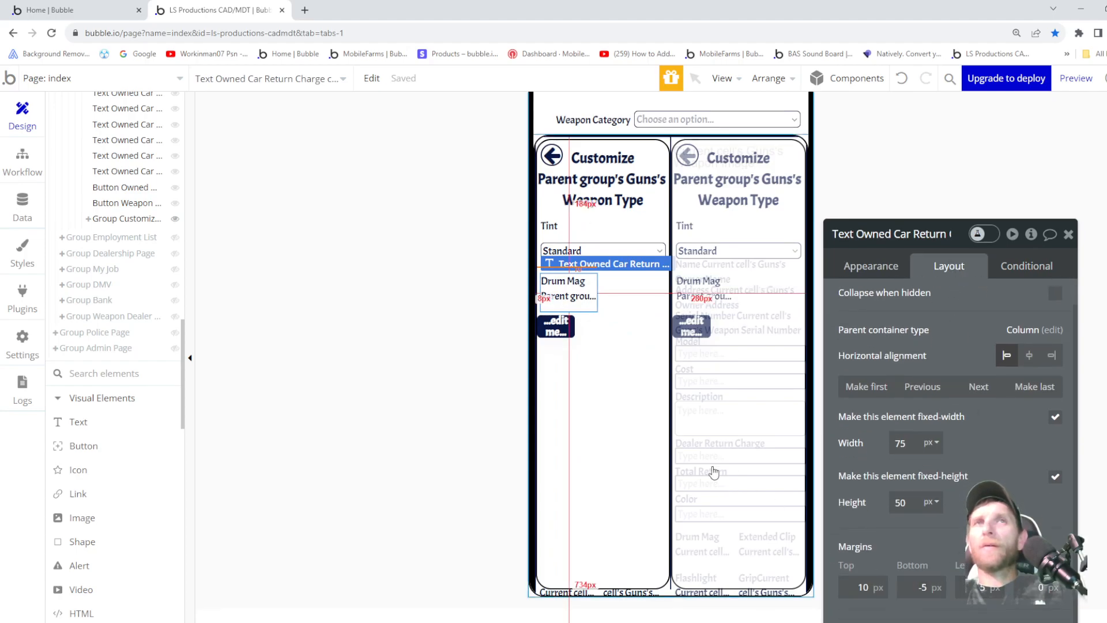
{"action": "left_click", "coordinate": [923, 588]}
{"action": "key", "text": "Down"}
{"action": "key", "text": "Down"}
{"action": "key", "text": "Down"}
{"action": "key", "text": "Down"}
{"action": "key", "text": "Down"}
{"action": "key", "text": "Down"}
{"action": "key", "text": "Down"}
{"action": "key", "text": "Down"}
{"action": "key", "text": "Down"}
{"action": "key", "text": "Down"}
{"action": "key", "text": "Down"}
{"action": "key", "text": "Down"}
{"action": "key", "text": "Down"}
{"action": "key", "text": "Down"}
{"action": "key", "text": "Down"}
{"action": "key", "text": "Down"}
{"action": "key", "text": "Down"}
{"action": "key", "text": "Down"}
{"action": "key", "text": "Down"}
{"action": "key", "text": "Down"}
{"action": "key", "text": "Down"}
{"action": "key", "text": "Down"}
{"action": "key", "text": "Down"}
{"action": "key", "text": "Down"}
{"action": "key", "text": "Down"}
{"action": "key", "text": "Down"}
{"action": "key", "text": "Down"}
{"action": "key", "text": "Down"}
{"action": "key", "text": "Down"}
{"action": "key", "text": "Down"}
{"action": "key", "text": "Down"}
{"action": "key", "text": "Down"}
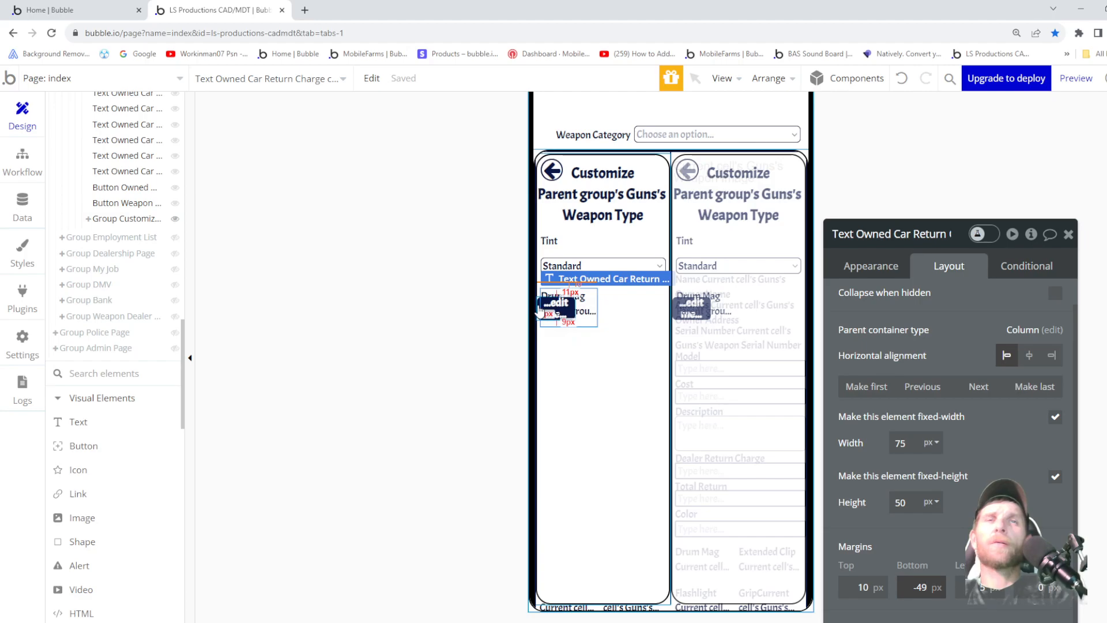
{"action": "key", "text": "Down"}
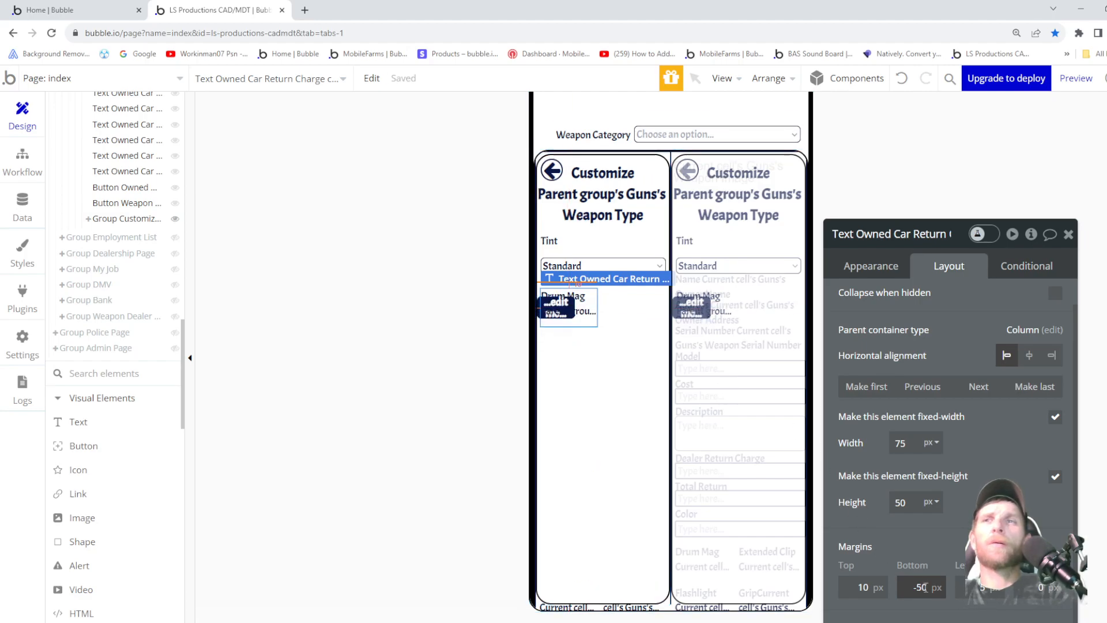
- Try a larger left margin on the Drum Mag text and bring it back to 5 px
{"action": "left_click", "coordinate": [990, 588]}
{"action": "key", "text": "Up"}
{"action": "key", "text": "Up"}
{"action": "key", "text": "Up"}
{"action": "key", "text": "Up"}
{"action": "key", "text": "Up"}
{"action": "key", "text": "Up"}
{"action": "key", "text": "Up"}
{"action": "key", "text": "Up"}
{"action": "key", "text": "Up"}
{"action": "key", "text": "Up"}
{"action": "key", "text": "Up"}
{"action": "key", "text": "Up"}
{"action": "key", "text": "Up"}
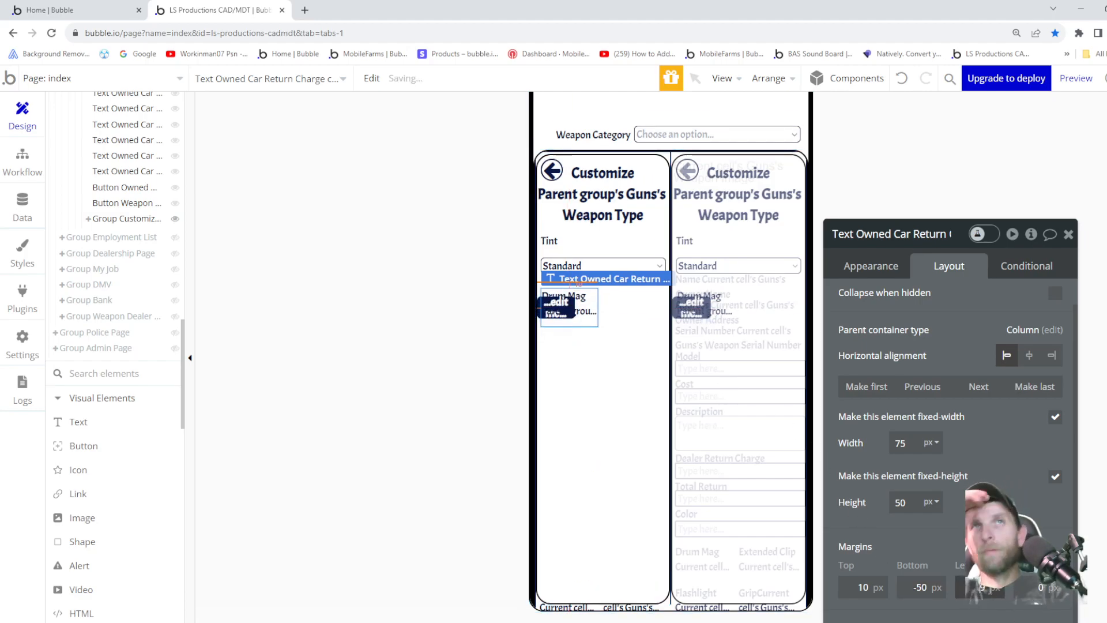
{"action": "key", "text": "Down"}
{"action": "key", "text": "Down"}
{"action": "key", "text": "Down"}
{"action": "key", "text": "Down"}
{"action": "key", "text": "Down"}
{"action": "key", "text": "Down"}
{"action": "key", "text": "Down"}
{"action": "key", "text": "Down"}
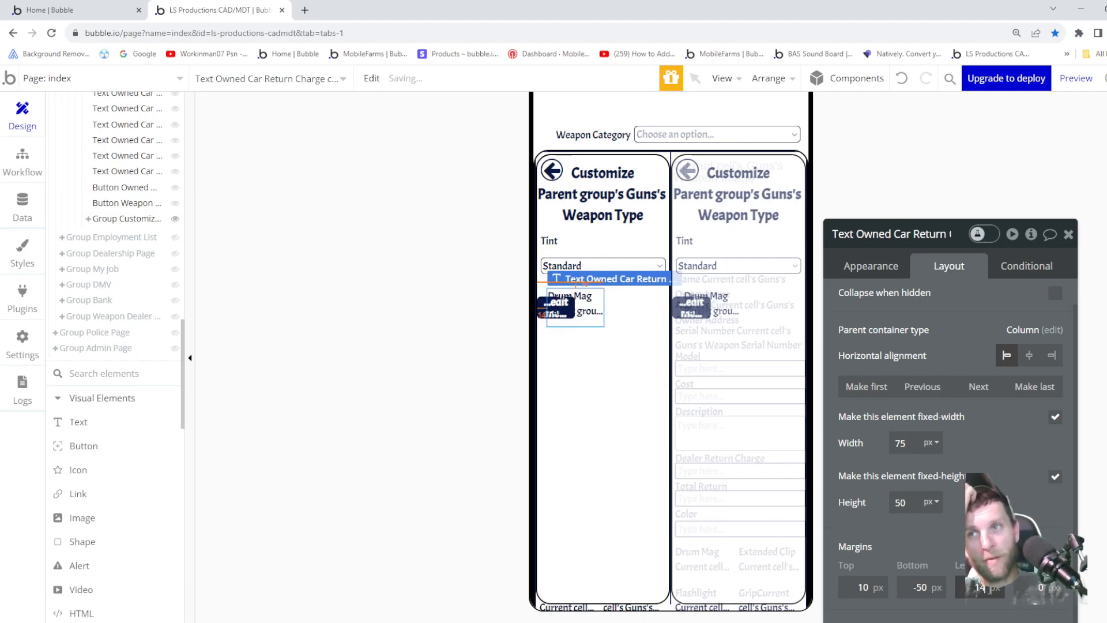
{"action": "key", "text": "Down"}
{"action": "key", "text": "Down"}
{"action": "key", "text": "Down"}
{"action": "key", "text": "Down"}
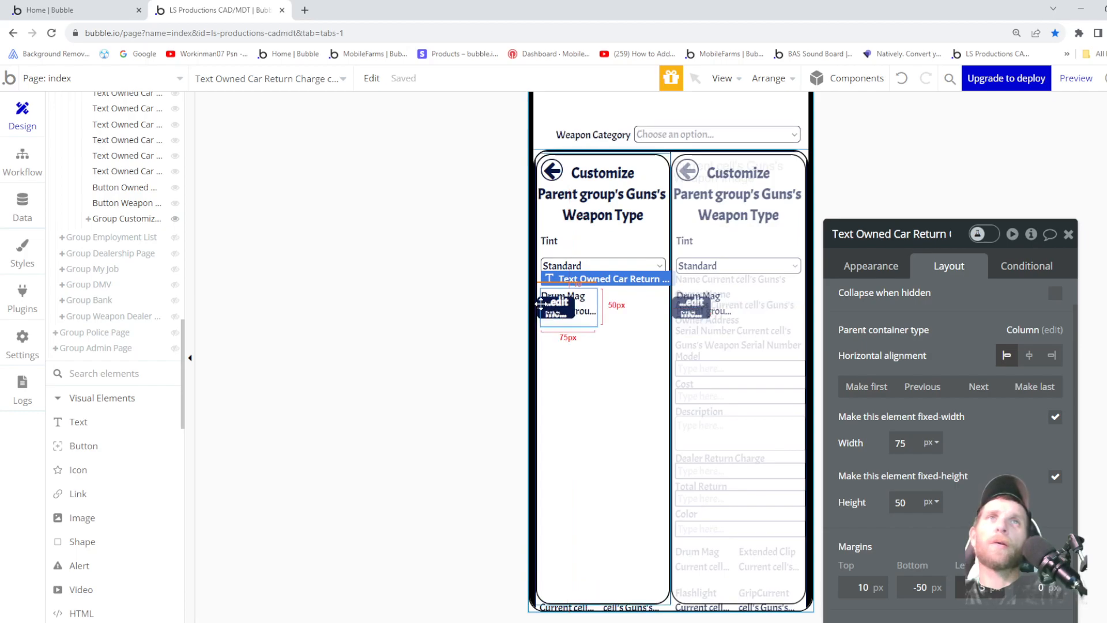
- Set the left margin of the new button below the Drum Mag text to 116 px so it sits beside that text
{"action": "left_click", "coordinate": [564, 317]}
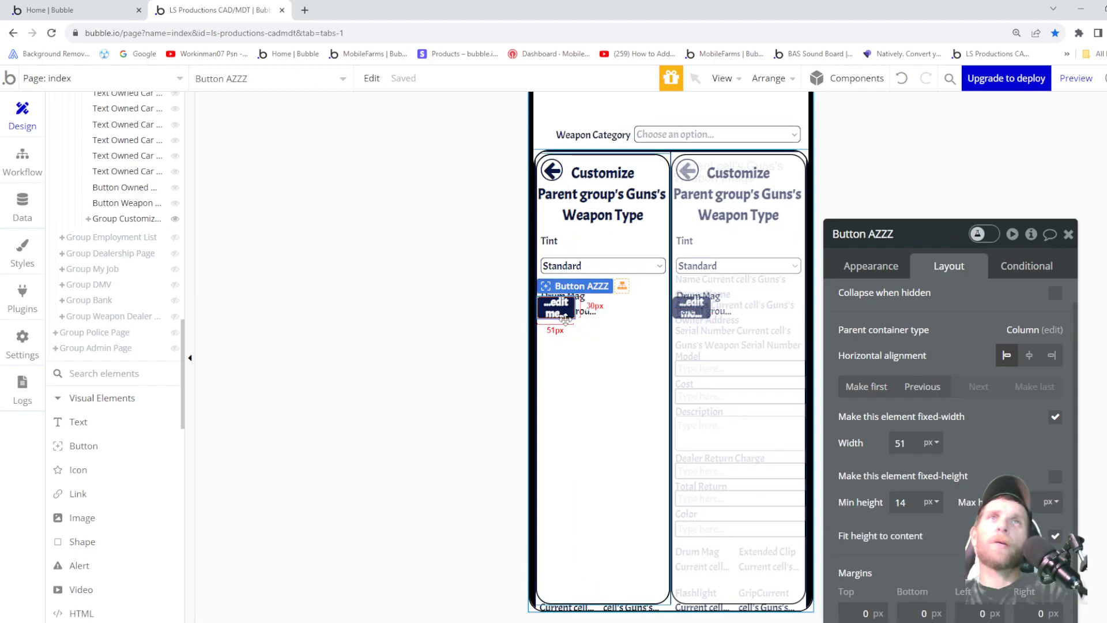
{"action": "double_click", "coordinate": [980, 613]}
{"action": "type", "text": "43"}
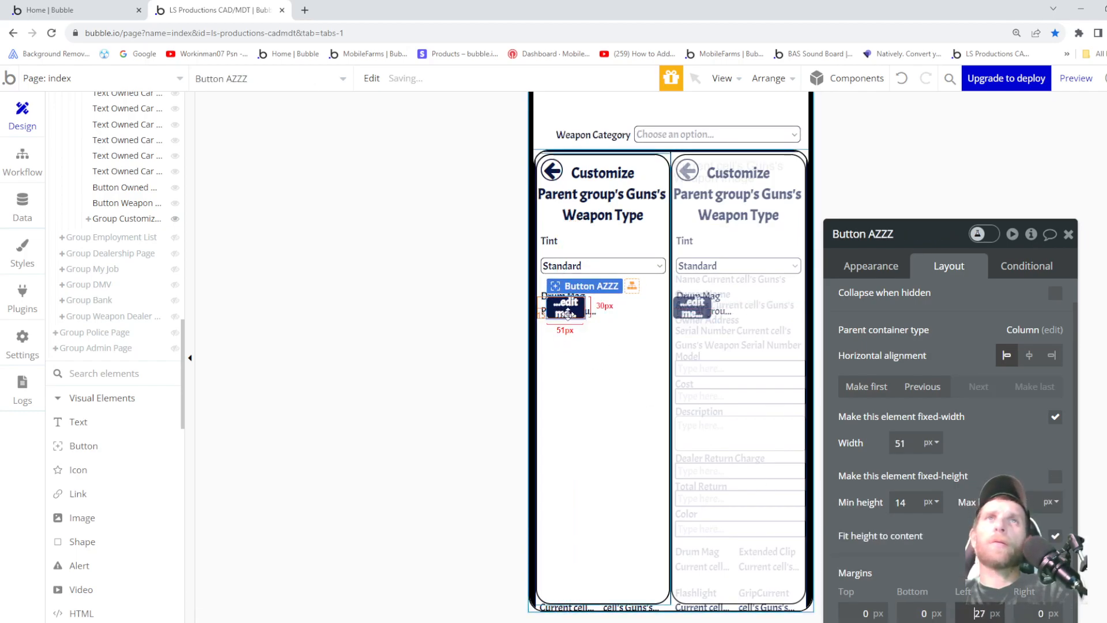
{"action": "key", "text": "Up"}
{"action": "key", "text": "Up"}
{"action": "key", "text": "Up"}
{"action": "key", "text": "Up"}
{"action": "key", "text": "Up"}
{"action": "key", "text": "Up"}
{"action": "key", "text": "Up"}
{"action": "key", "text": "Up"}
{"action": "key", "text": "Up"}
{"action": "key", "text": "Up"}
{"action": "key", "text": "Up"}
{"action": "key", "text": "Up"}
{"action": "key", "text": "Up"}
{"action": "key", "text": "Up"}
{"action": "key", "text": "Up"}
{"action": "key", "text": "Up"}
{"action": "key", "text": "Up"}
{"action": "key", "text": "Up"}
{"action": "key", "text": "Up"}
{"action": "key", "text": "Up"}
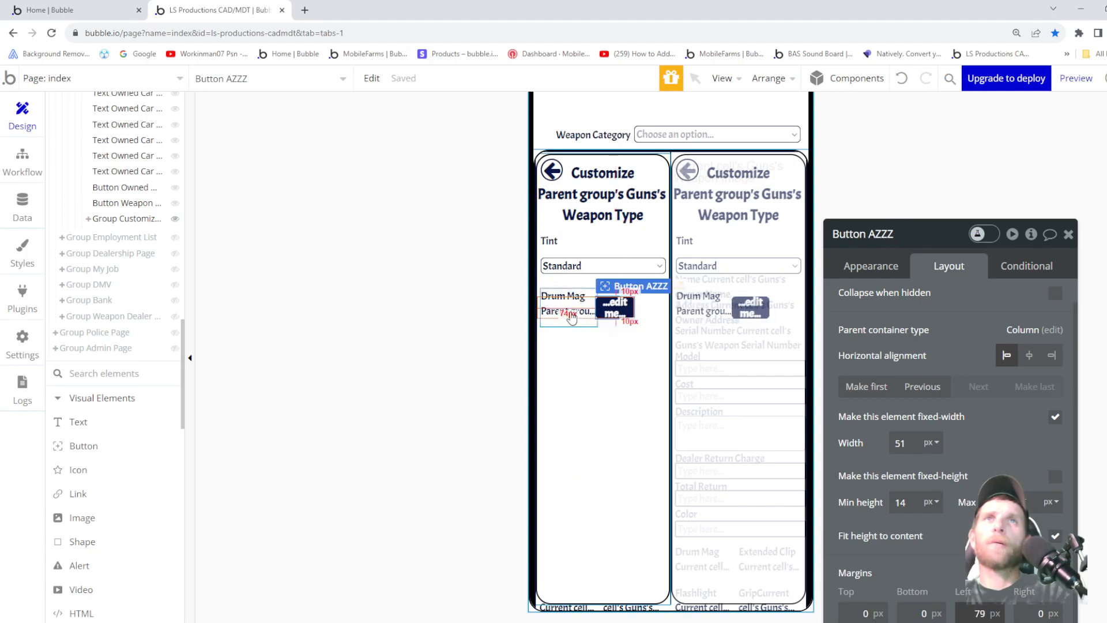
{"action": "key", "text": "Up"}
{"action": "key", "text": "Up"}
{"action": "key", "text": "Up"}
{"action": "key", "text": "Up"}
{"action": "key", "text": "Up"}
{"action": "key", "text": "Up"}
{"action": "key", "text": "Up"}
{"action": "key", "text": "Up"}
{"action": "key", "text": "Up"}
{"action": "key", "text": "Up"}
{"action": "key", "text": "Up"}
{"action": "key", "text": "Up"}
{"action": "key", "text": "Up"}
{"action": "key", "text": "Up"}
{"action": "key", "text": "Up"}
{"action": "key", "text": "Up"}
{"action": "key", "text": "Up"}
{"action": "key", "text": "Up"}
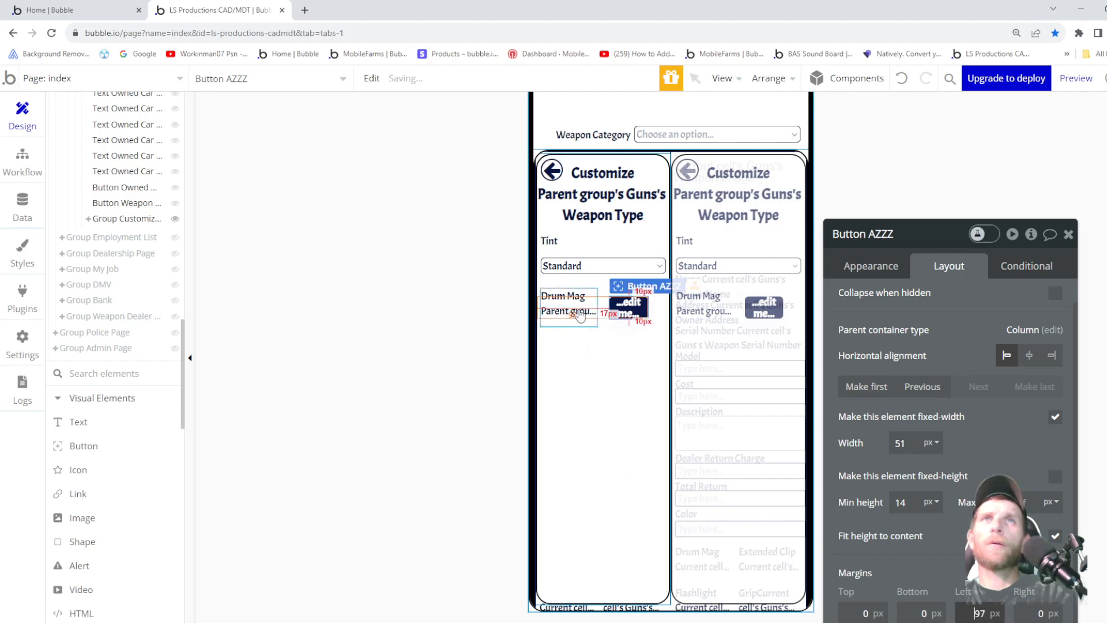
{"action": "key", "text": "Up"}
{"action": "key", "text": "Up"}
{"action": "key", "text": "Up"}
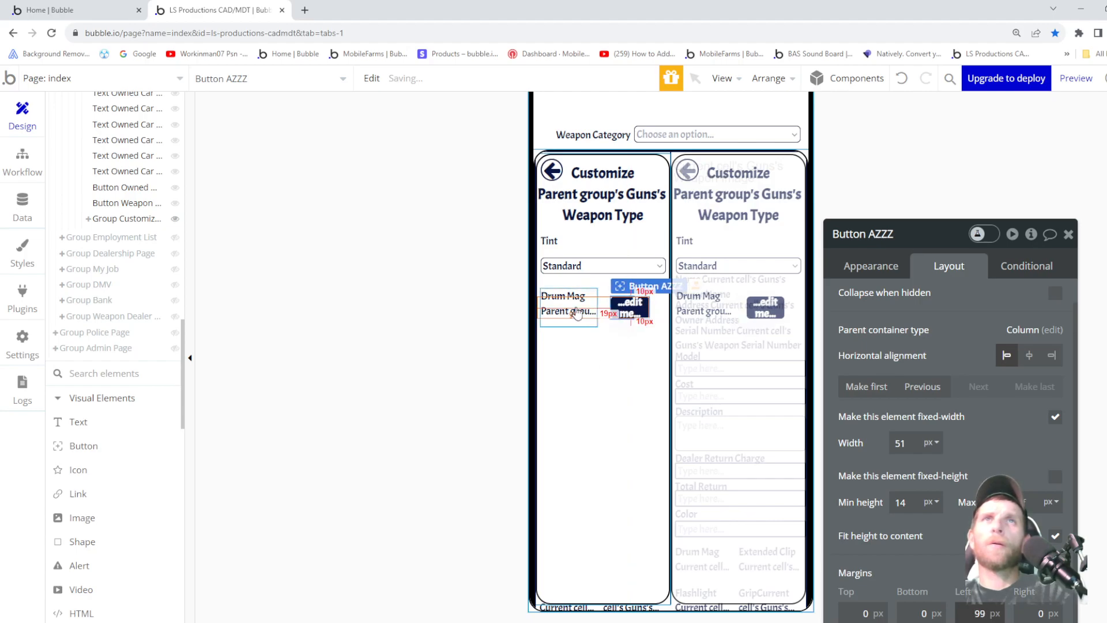
{"action": "key", "text": "Up"}
{"action": "key", "text": "Up"}
{"action": "key", "text": "Up"}
{"action": "key", "text": "Up"}
{"action": "key", "text": "Up"}
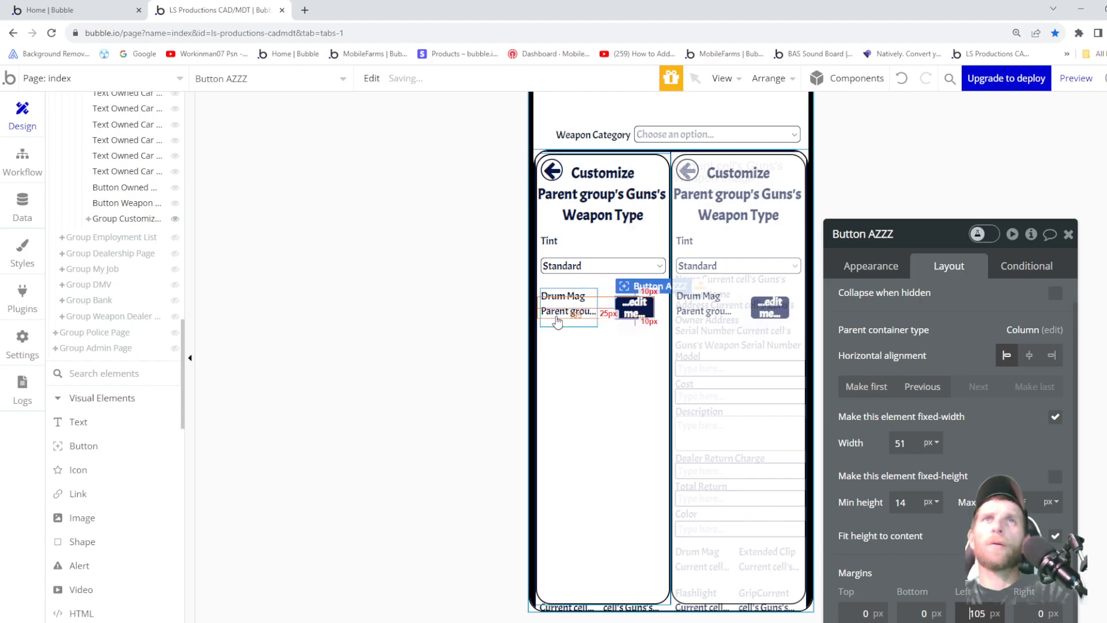
{"action": "key", "text": "Up"}
{"action": "key", "text": "Up"}
{"action": "key", "text": "Up"}
{"action": "key", "text": "Up"}
{"action": "key", "text": "Up"}
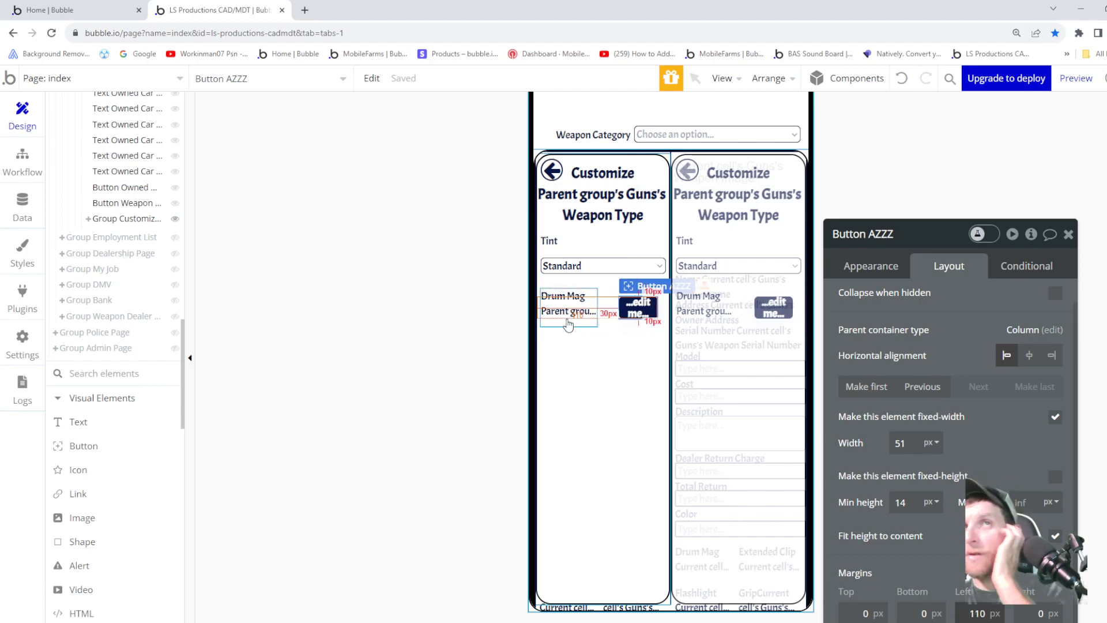
{"action": "key", "text": "Up"}
{"action": "key", "text": "Up"}
{"action": "key", "text": "Up"}
{"action": "scroll", "coordinate": [716, 359], "scroll_direction": "down", "scroll_amount": 1}
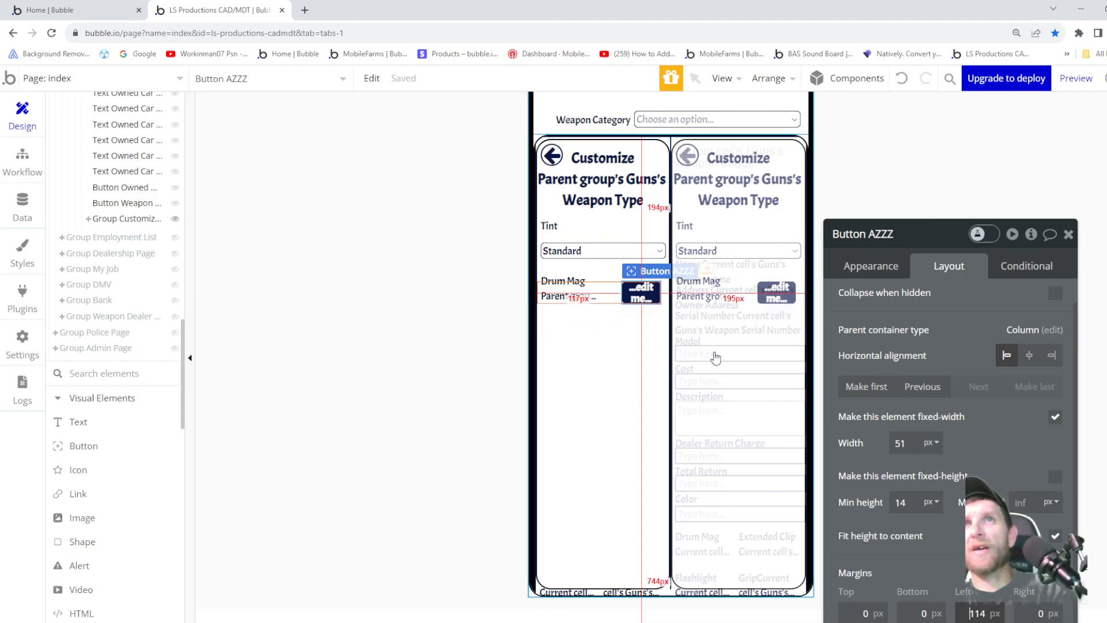
{"action": "key", "text": "Up"}
{"action": "key", "text": "Up"}
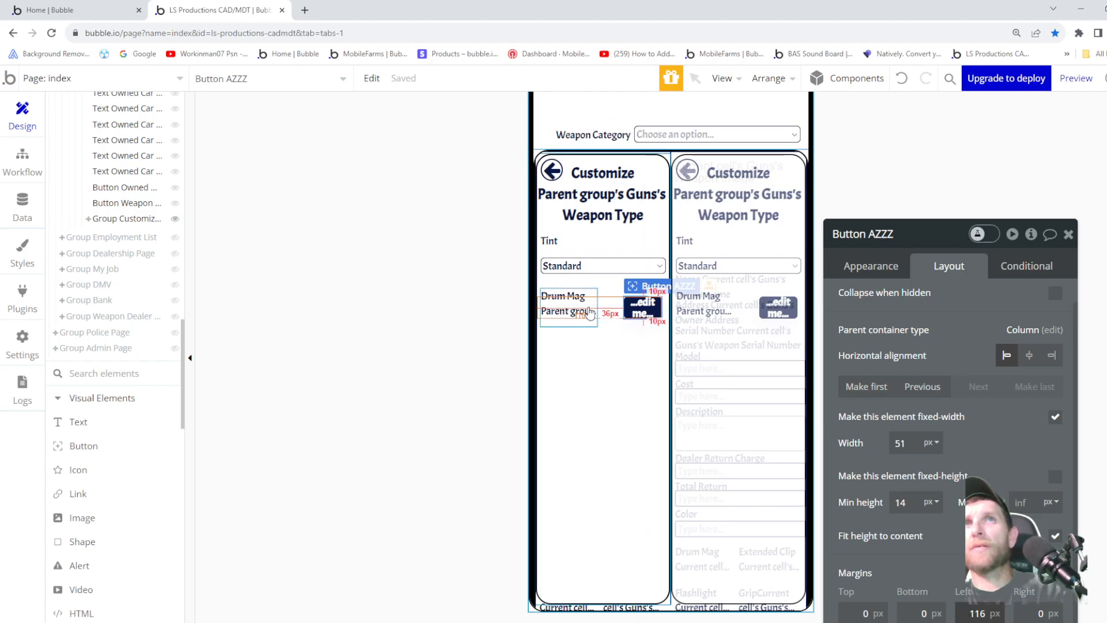
- Change the label of the button beside the Drum Mag text to "Equip"
{"action": "left_click", "coordinate": [873, 270]}
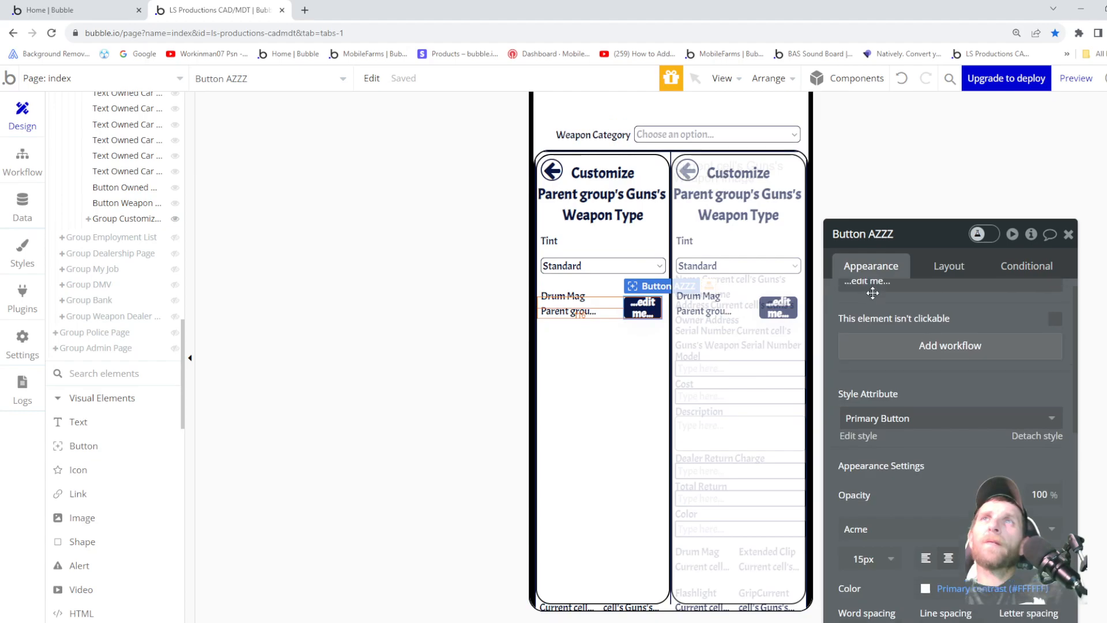
{"action": "triple_click", "coordinate": [893, 304]}
{"action": "type", "text": "E"}
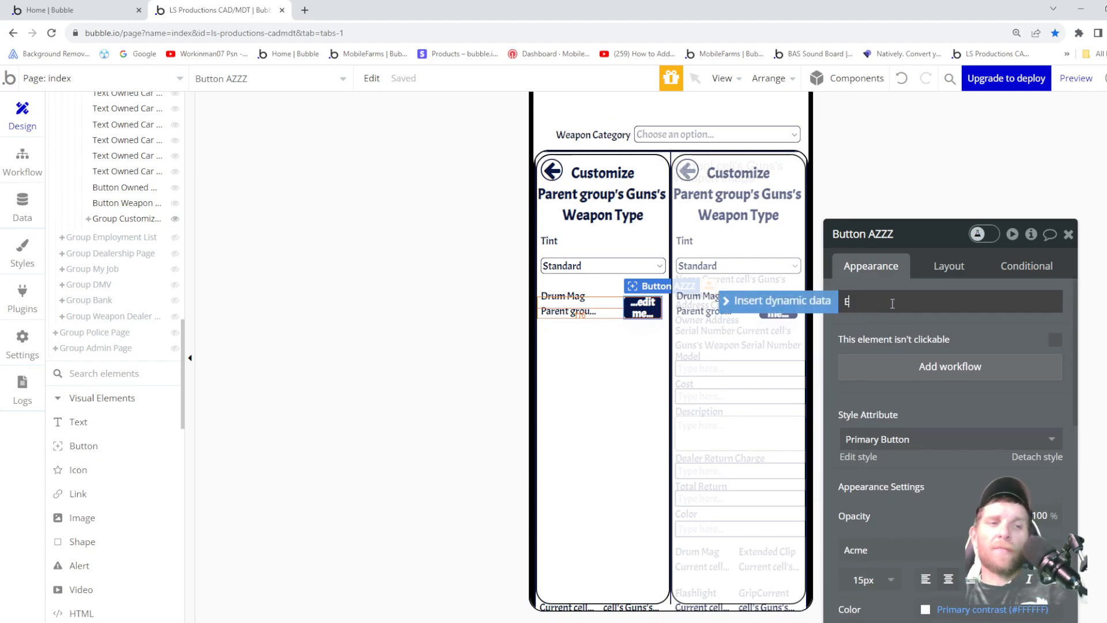
{"action": "type", "text": "qu"}
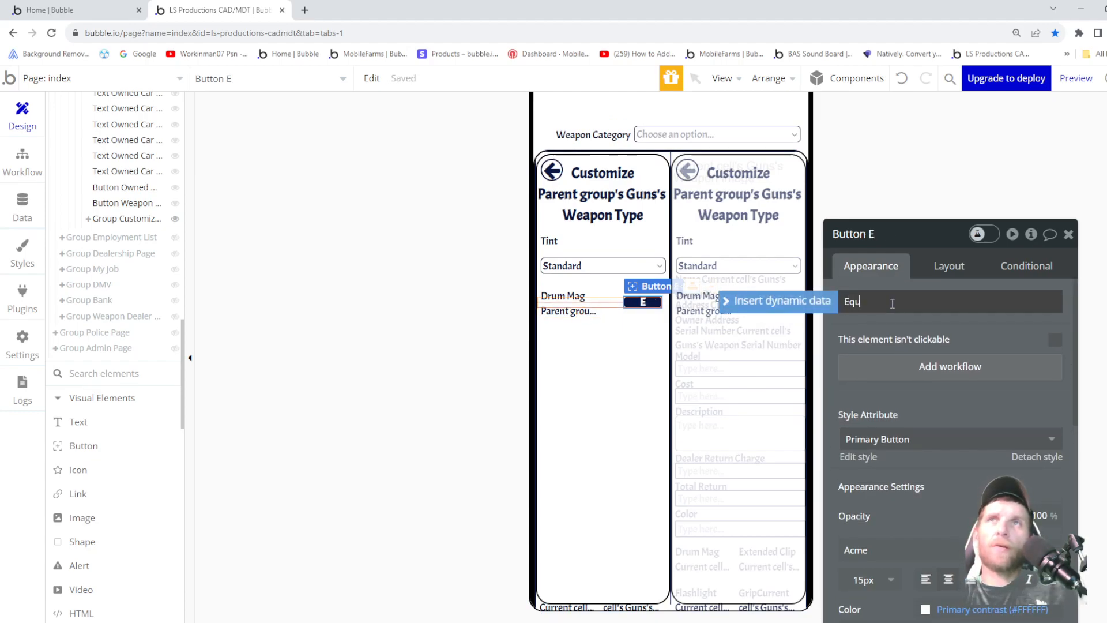
{"action": "type", "text": "ip"}
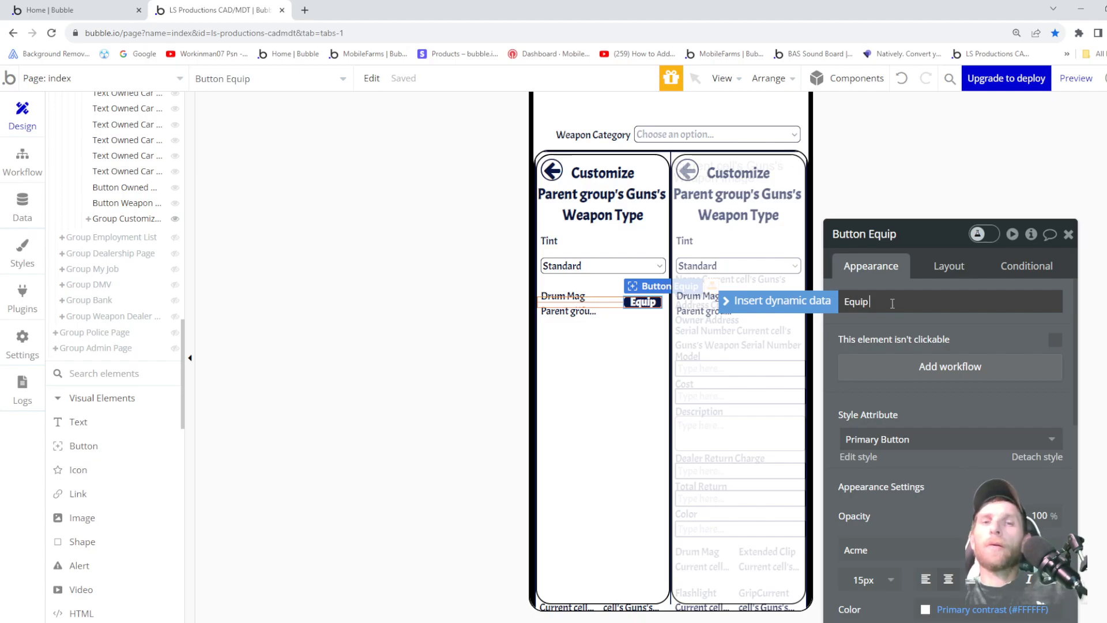
- Add a condition to the Equip button that makes it visible when Parent group's Guns's Drum Mag is no
{"action": "left_click", "coordinate": [1015, 270]}
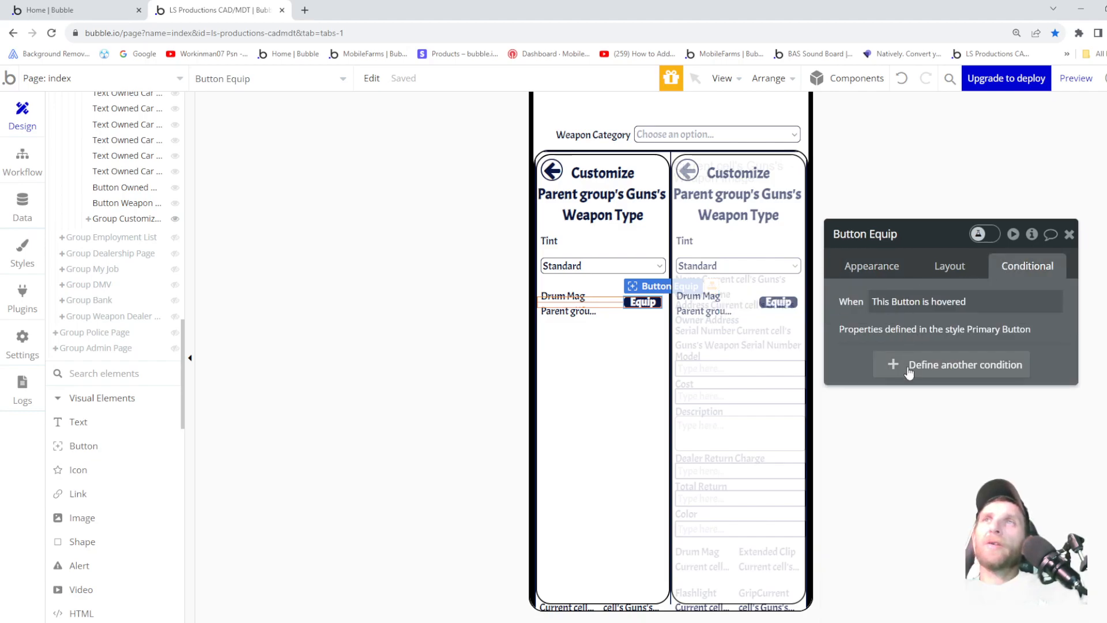
{"action": "left_click", "coordinate": [909, 374]}
{"action": "left_click", "coordinate": [888, 384]}
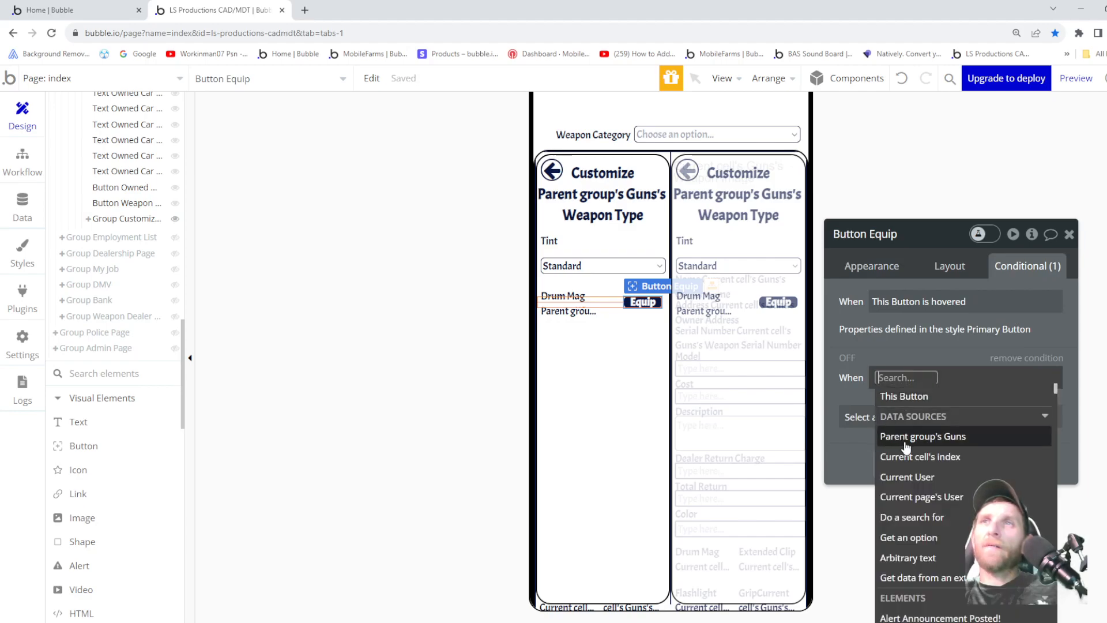
{"action": "left_click", "coordinate": [906, 439]}
{"action": "scroll", "coordinate": [1033, 438], "scroll_direction": "down", "scroll_amount": 1}
{"action": "left_click", "coordinate": [1015, 418]}
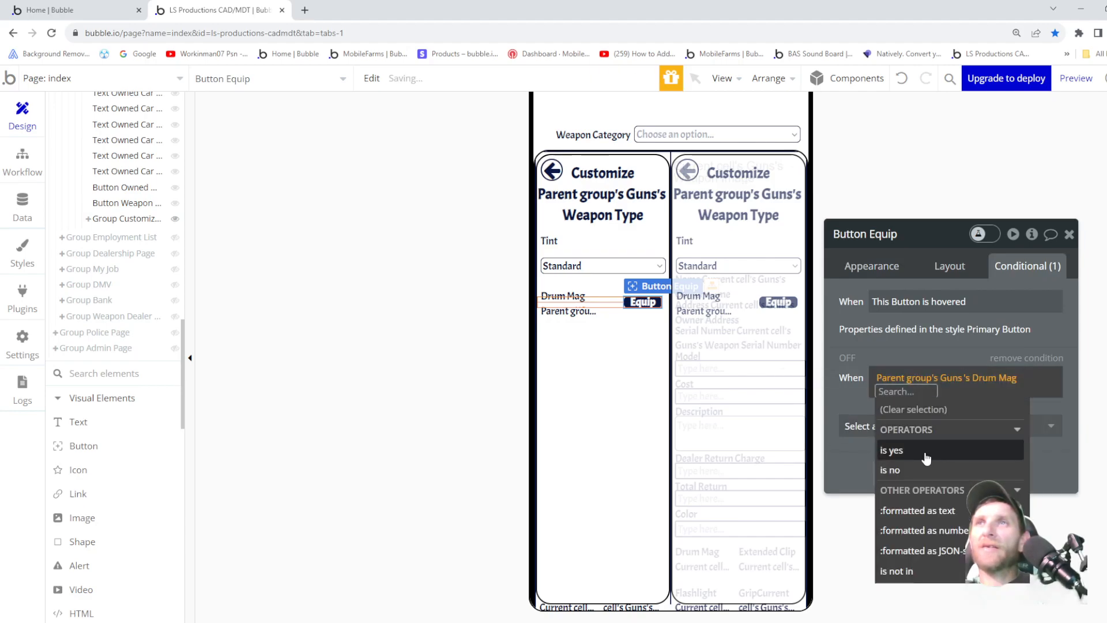
{"action": "left_click", "coordinate": [898, 471]}
{"action": "left_click", "coordinate": [867, 420]}
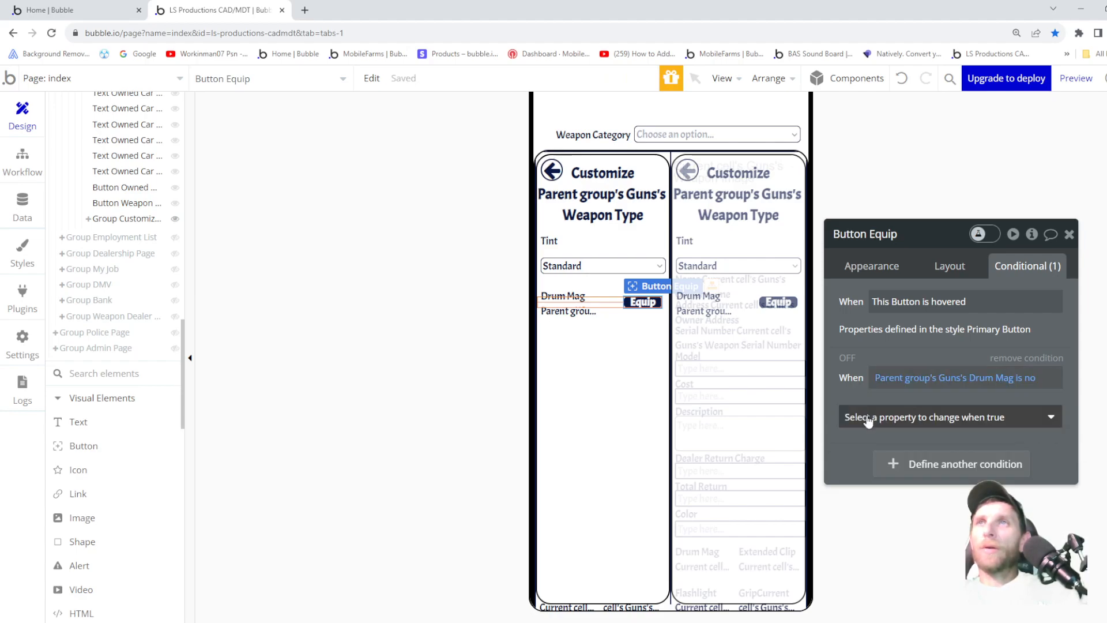
{"action": "left_click", "coordinate": [867, 420]}
{"action": "left_click", "coordinate": [869, 461]}
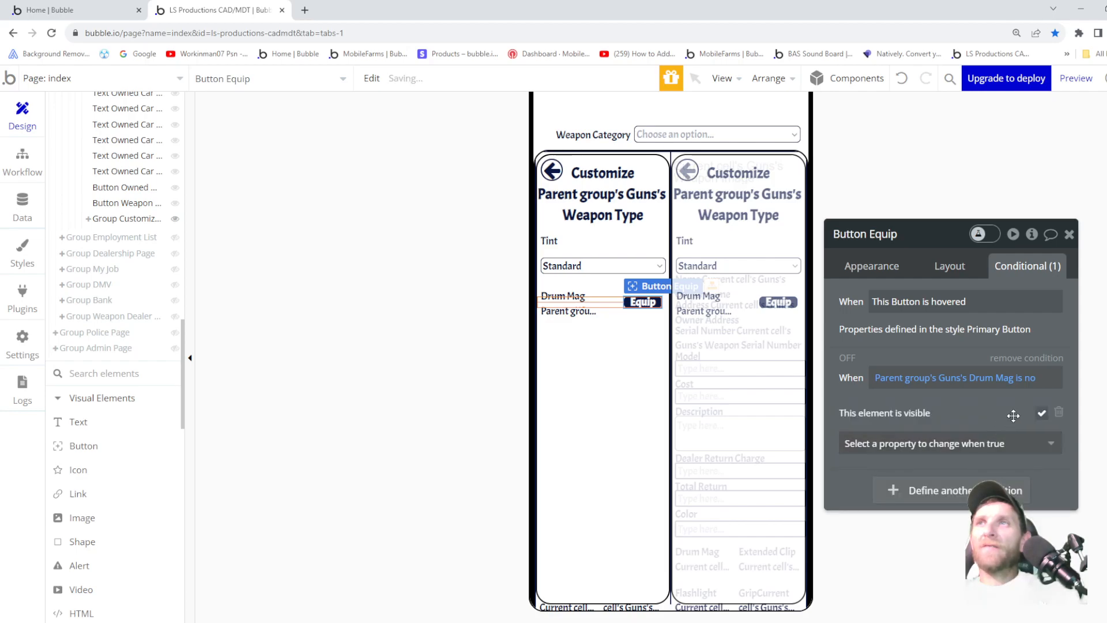
- Duplicate the Equip button's Drum Mag condition and set the copy to hide the button when Drum Mag is yes
{"action": "right_click", "coordinate": [938, 398]}
{"action": "left_click", "coordinate": [1013, 362]}
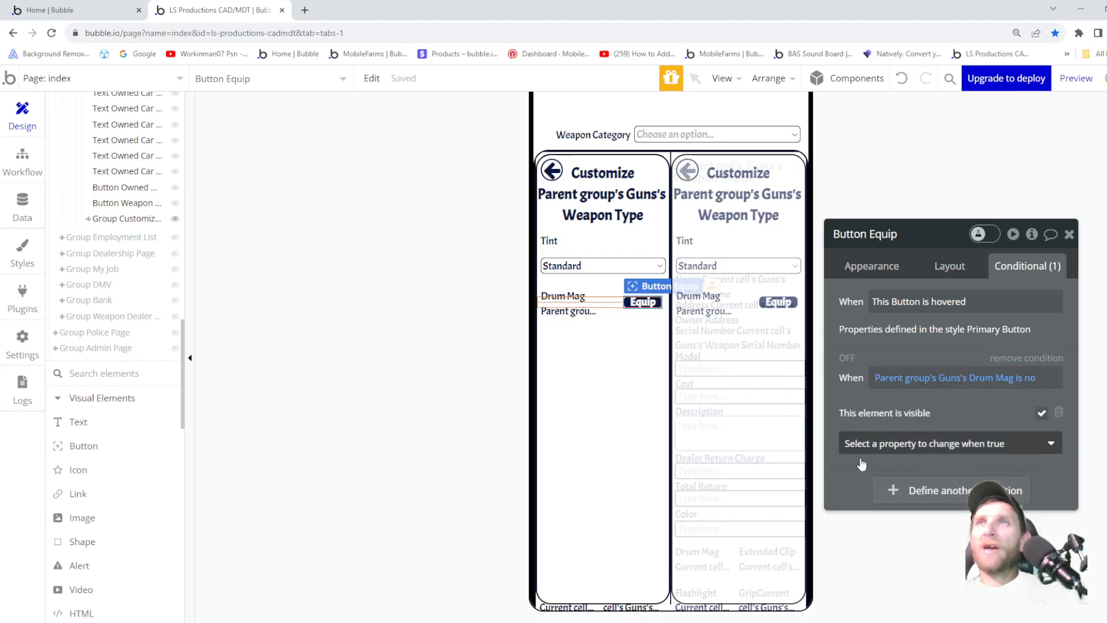
{"action": "right_click", "coordinate": [942, 454]}
{"action": "left_click", "coordinate": [946, 439]}
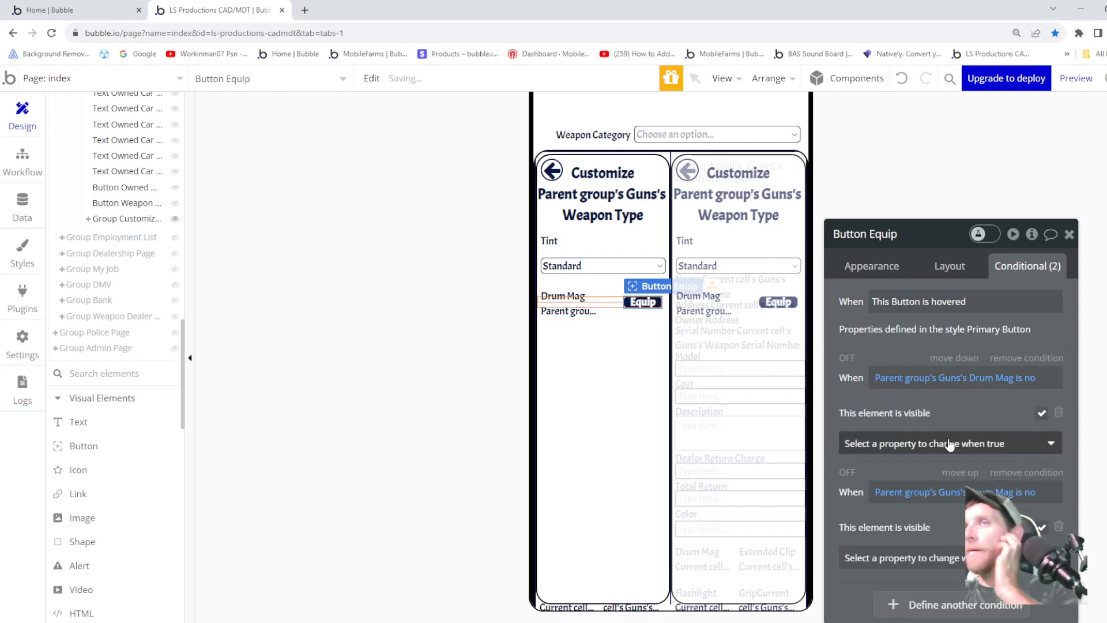
{"action": "left_click", "coordinate": [937, 492]}
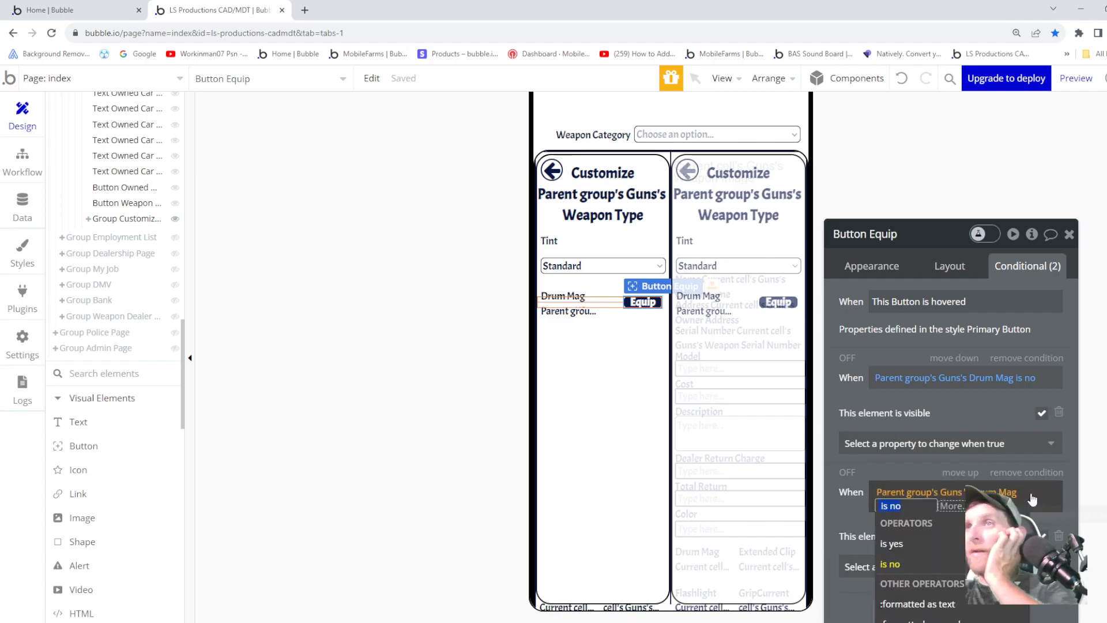
{"action": "left_click", "coordinate": [929, 542]}
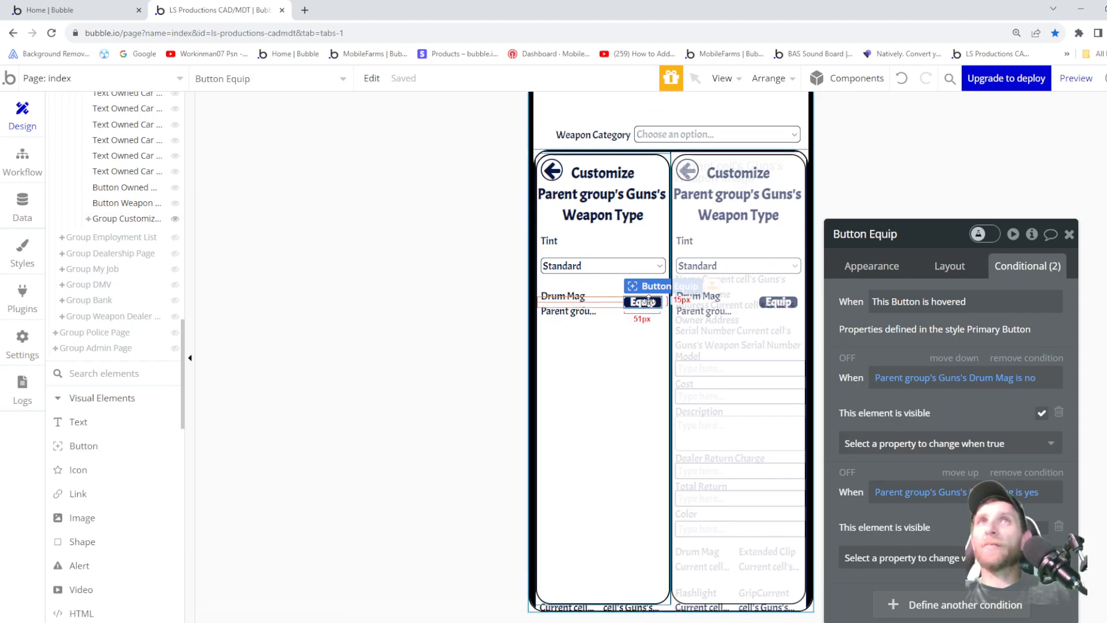
- Rename the Equip button element as "Button Equip Drum Mag"
{"action": "left_click", "coordinate": [906, 234]}
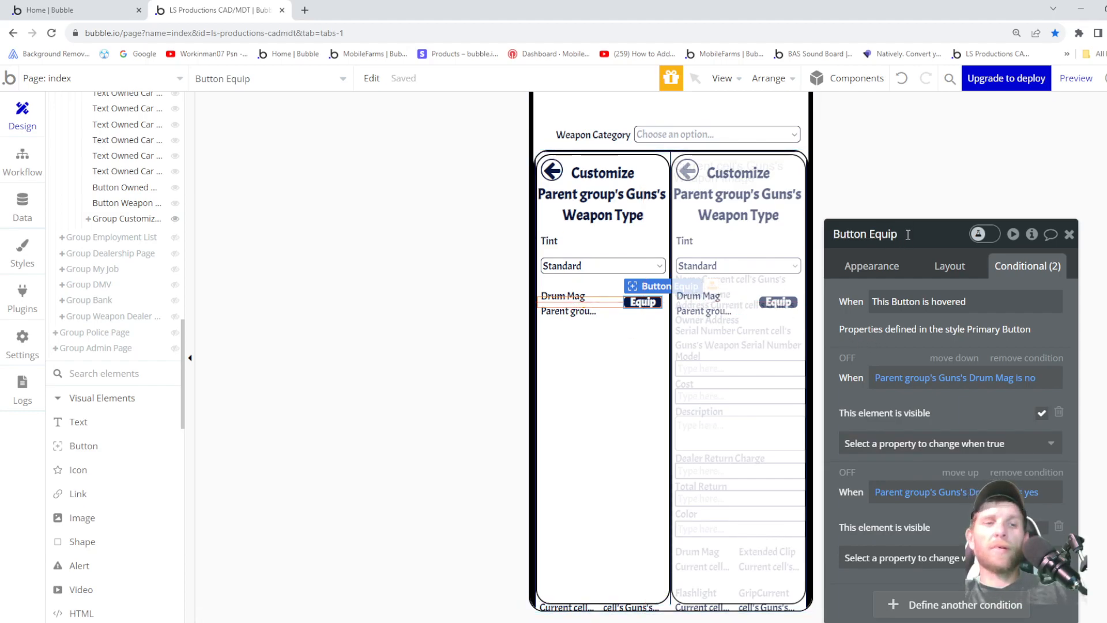
{"action": "type", "text": "Drum Ma"}
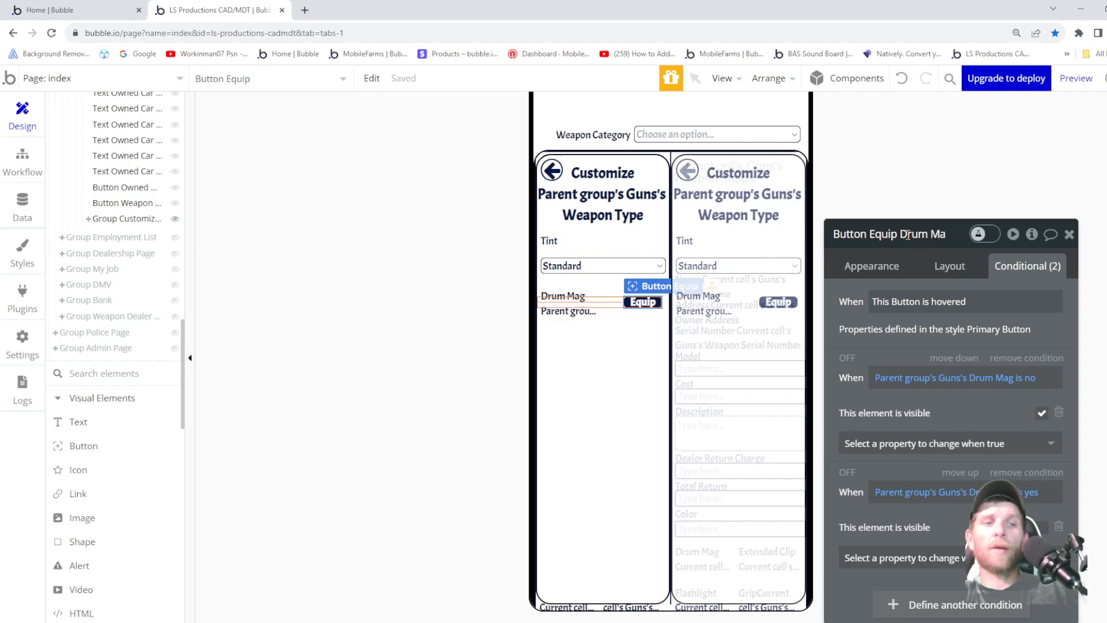
{"action": "type", "text": "g"}
{"action": "key", "text": "Return"}
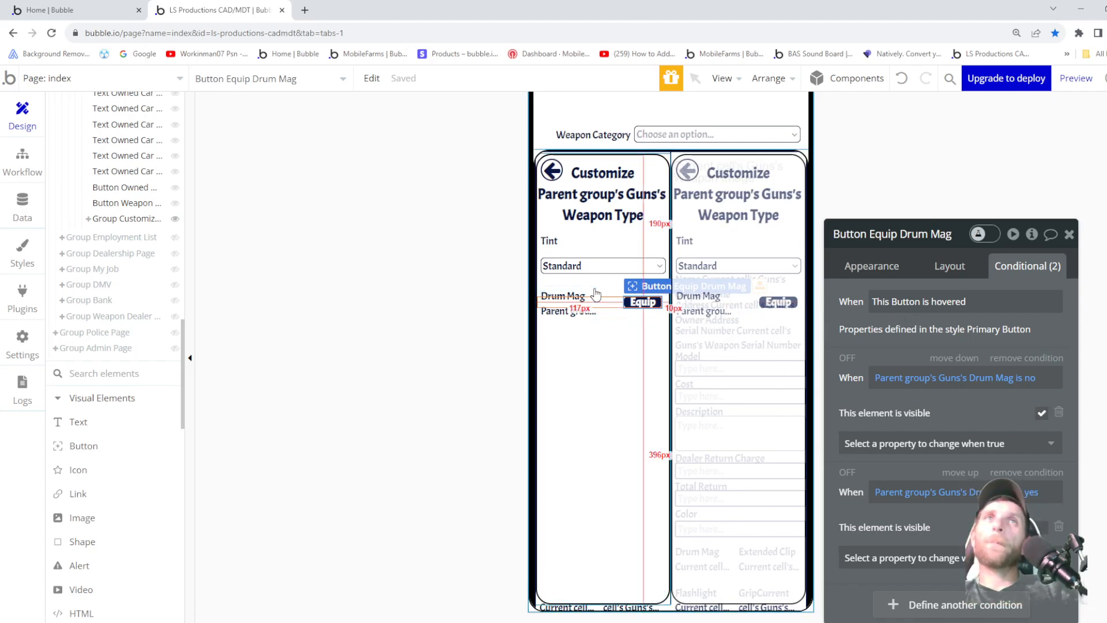
{"action": "scroll", "coordinate": [755, 375], "scroll_direction": "down", "scroll_amount": 1}
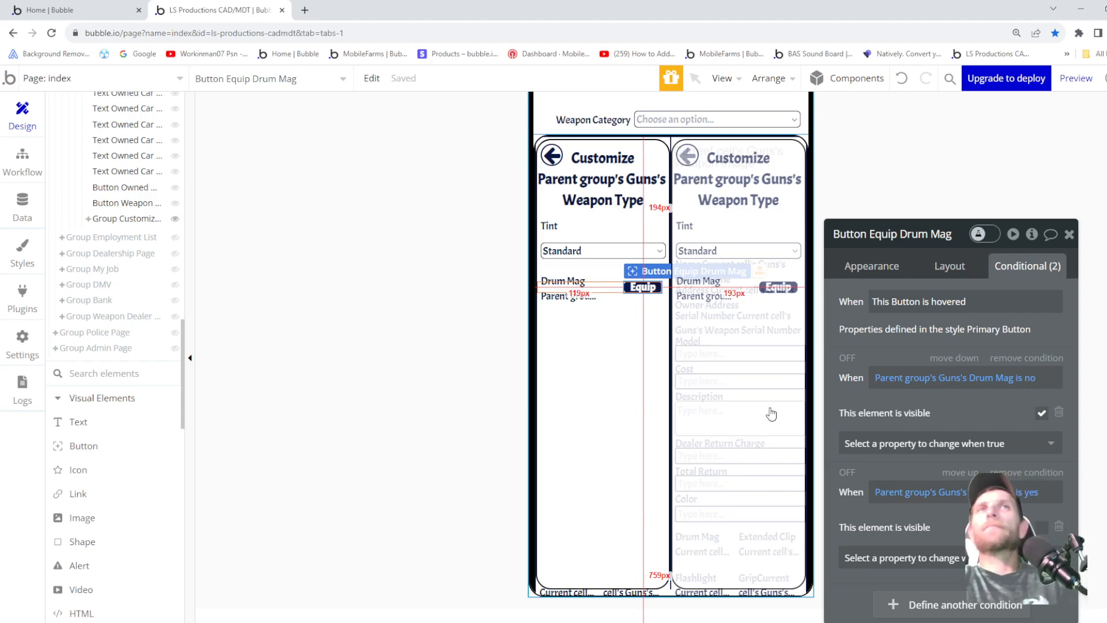
{"action": "scroll", "coordinate": [664, 415], "scroll_direction": "up", "scroll_amount": 1}
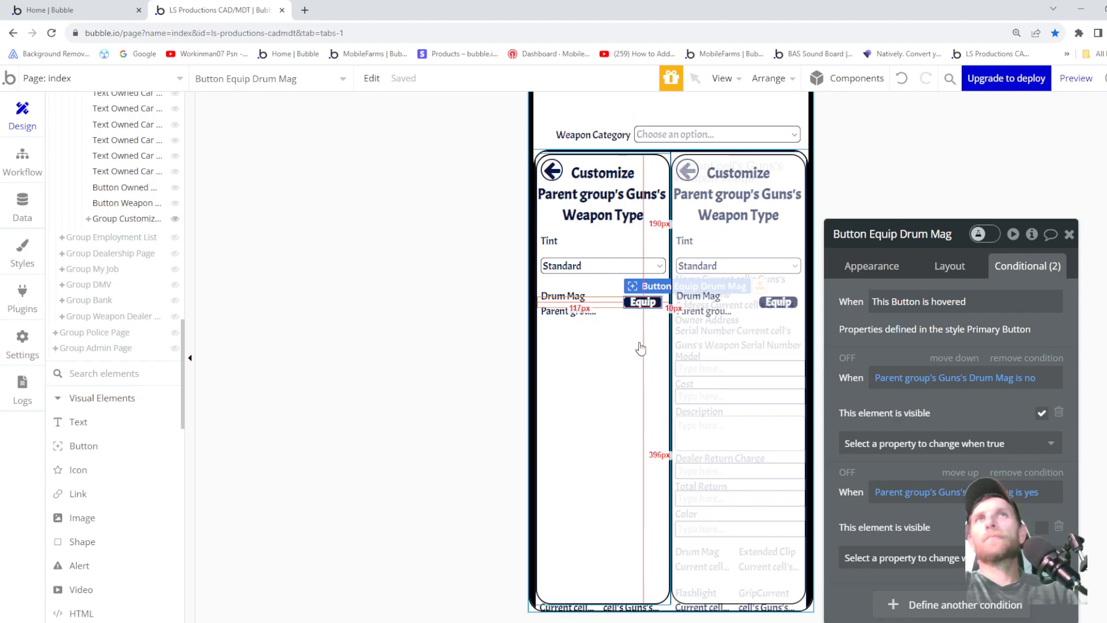
{"action": "scroll", "coordinate": [666, 389], "scroll_direction": "down", "scroll_amount": 1}
{"action": "scroll", "coordinate": [729, 436], "scroll_direction": "up", "scroll_amount": 1}
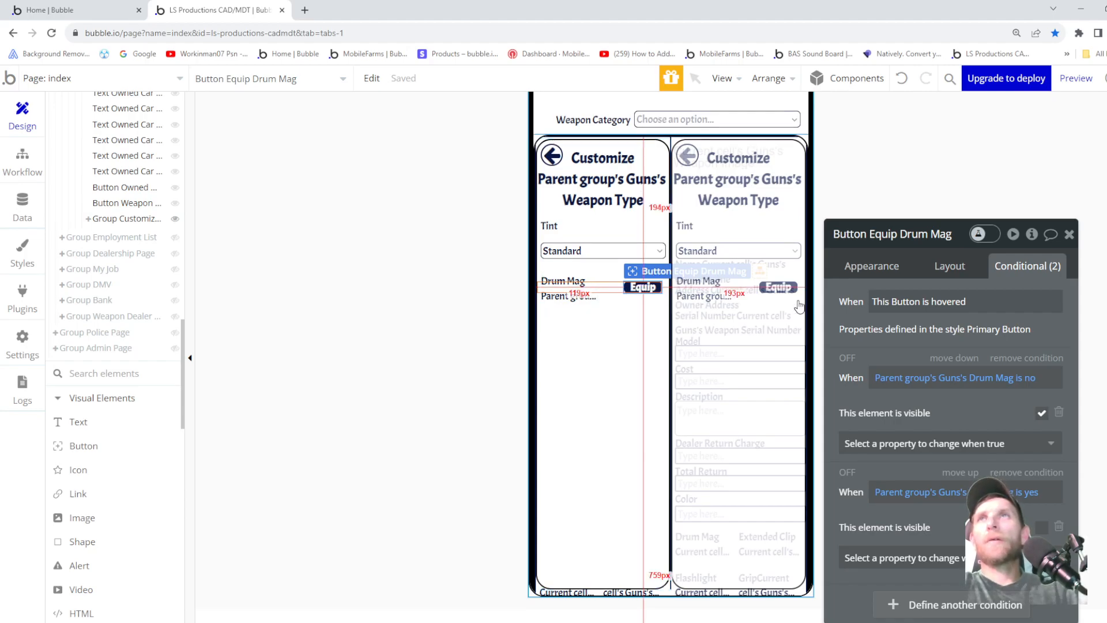
- Create a click workflow for Button Equip Drum Mag with a Make changes to thing action targeting Parent group's Guns
{"action": "left_click", "coordinate": [870, 267]}
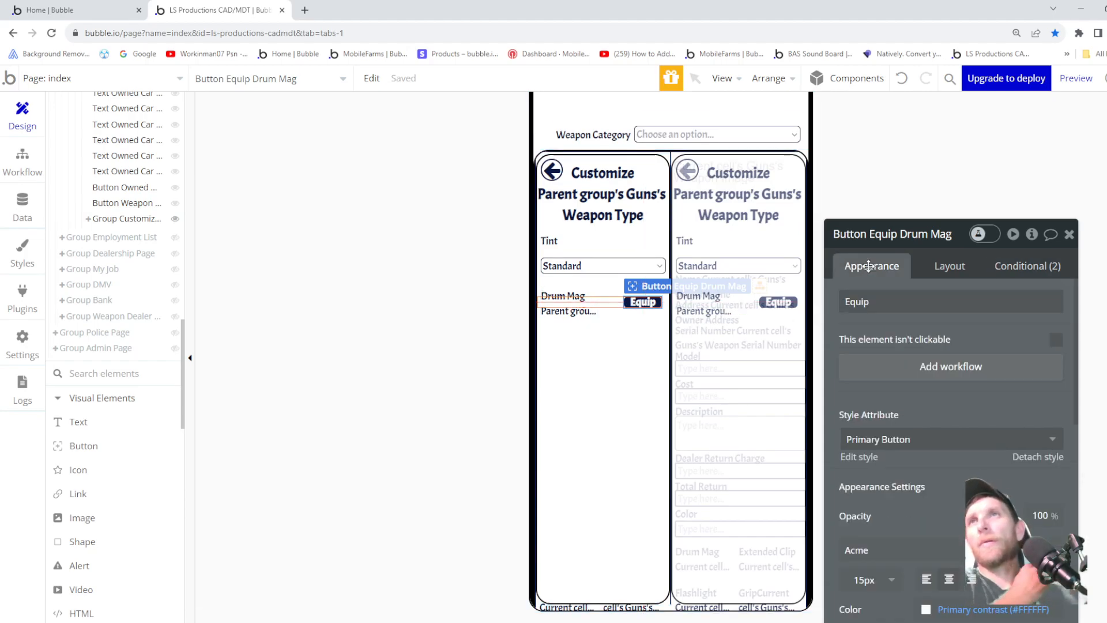
{"action": "left_click", "coordinate": [903, 368]}
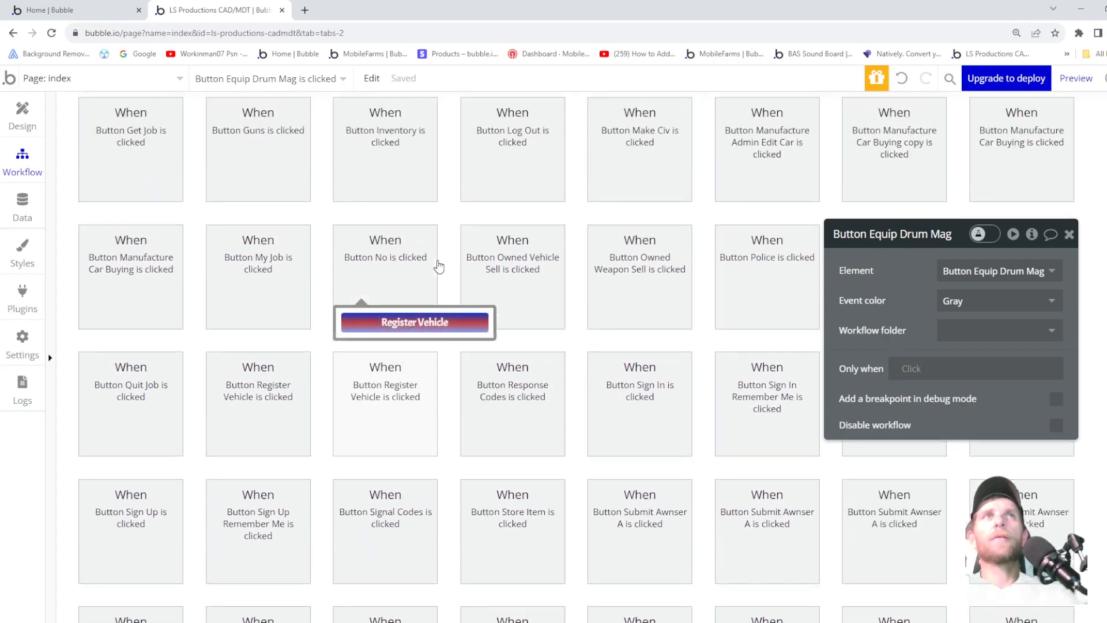
{"action": "scroll", "coordinate": [397, 269], "scroll_direction": "up", "scroll_amount": 3}
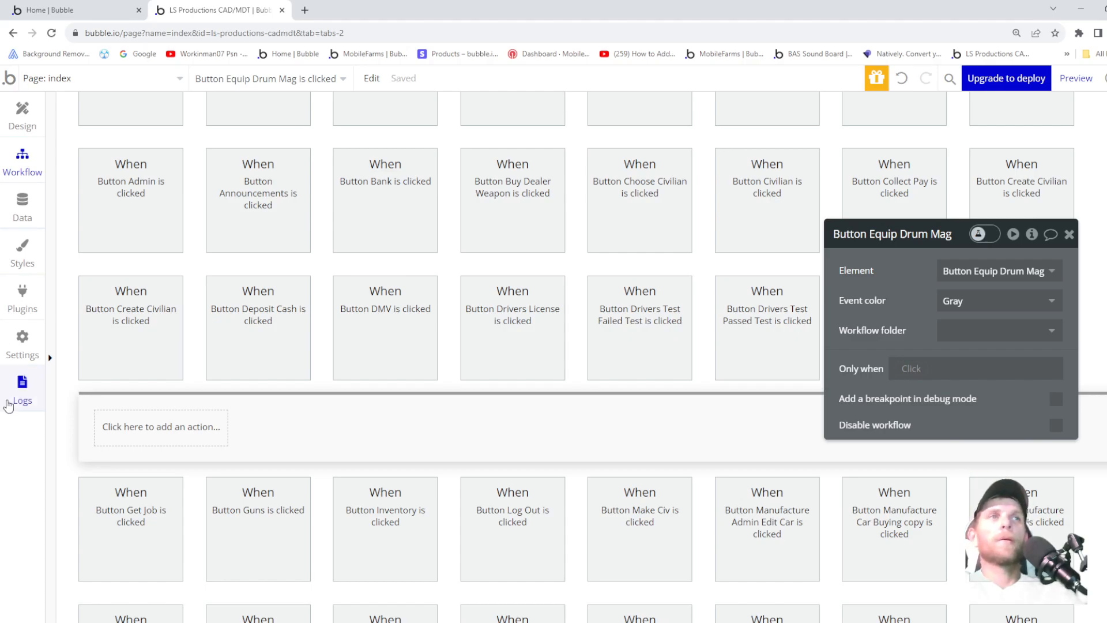
{"action": "left_click", "coordinate": [153, 430]}
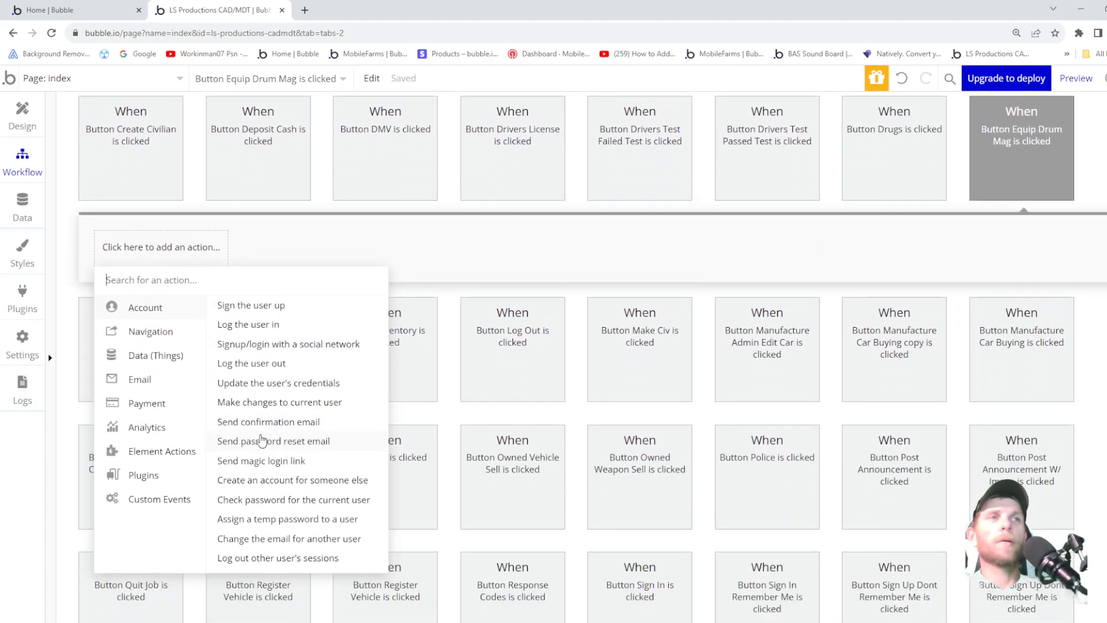
{"action": "mouse_move", "coordinate": [159, 396]}
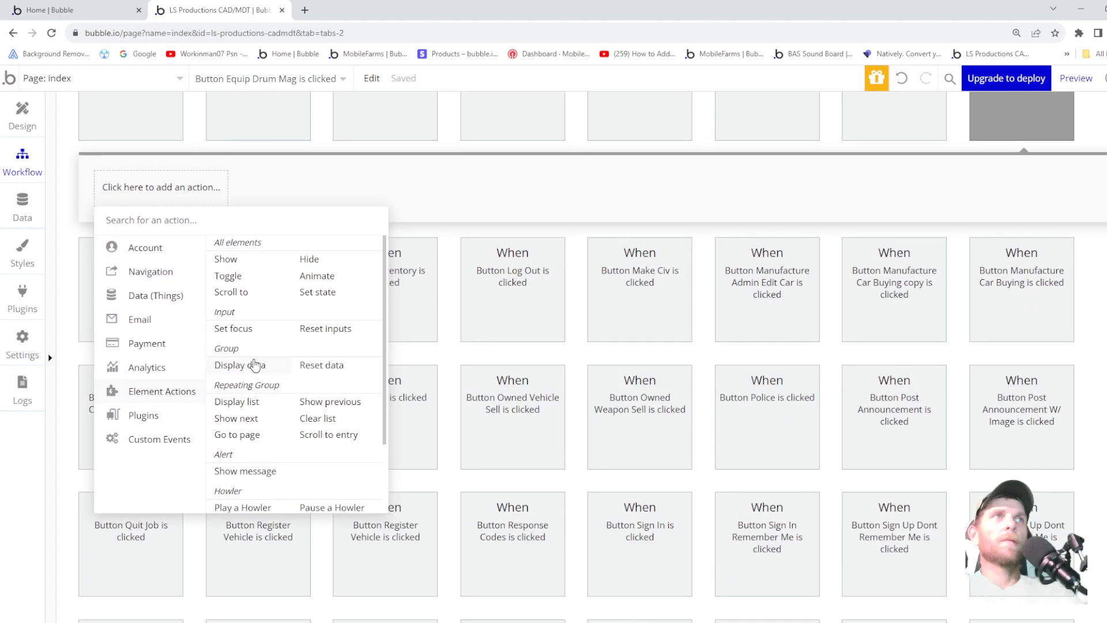
{"action": "mouse_move", "coordinate": [147, 301]}
{"action": "left_click", "coordinate": [239, 266]}
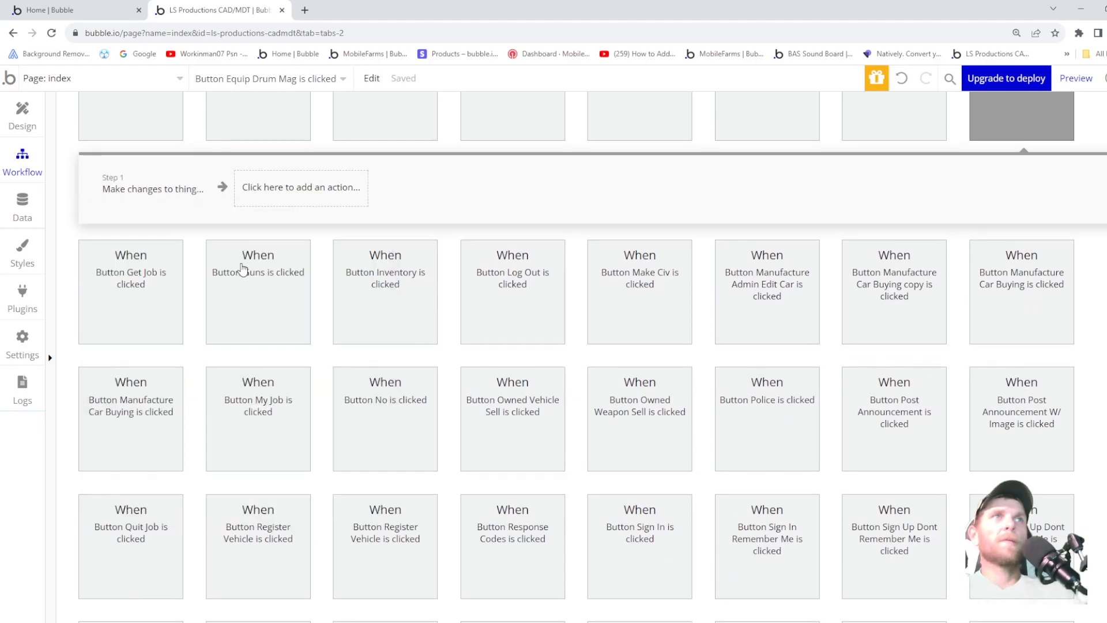
{"action": "left_click", "coordinate": [955, 269]}
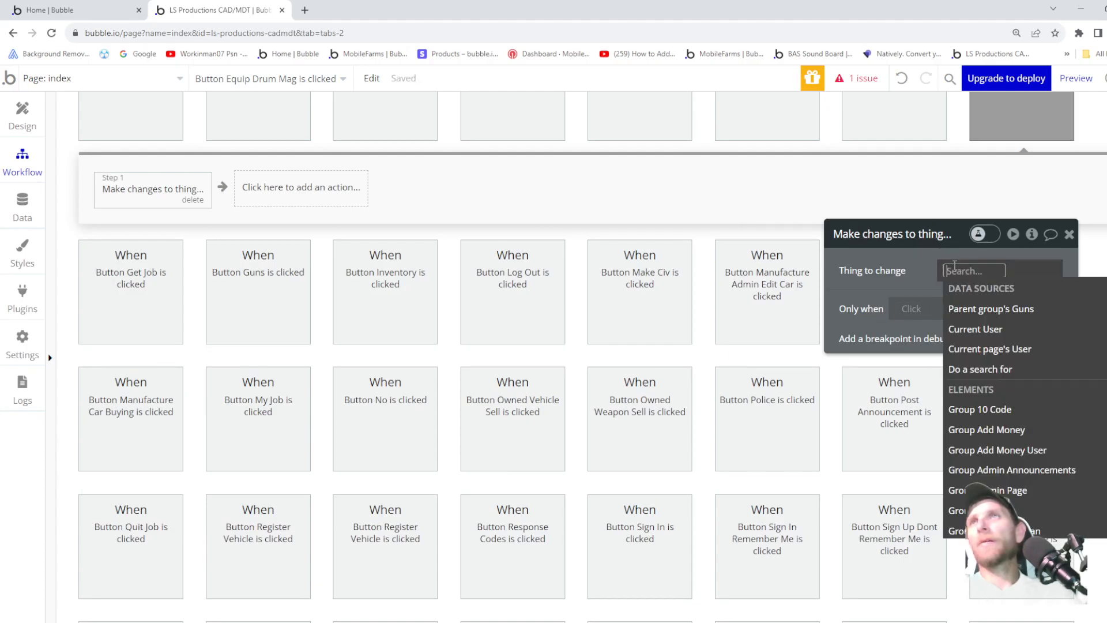
{"action": "left_click", "coordinate": [992, 310]}
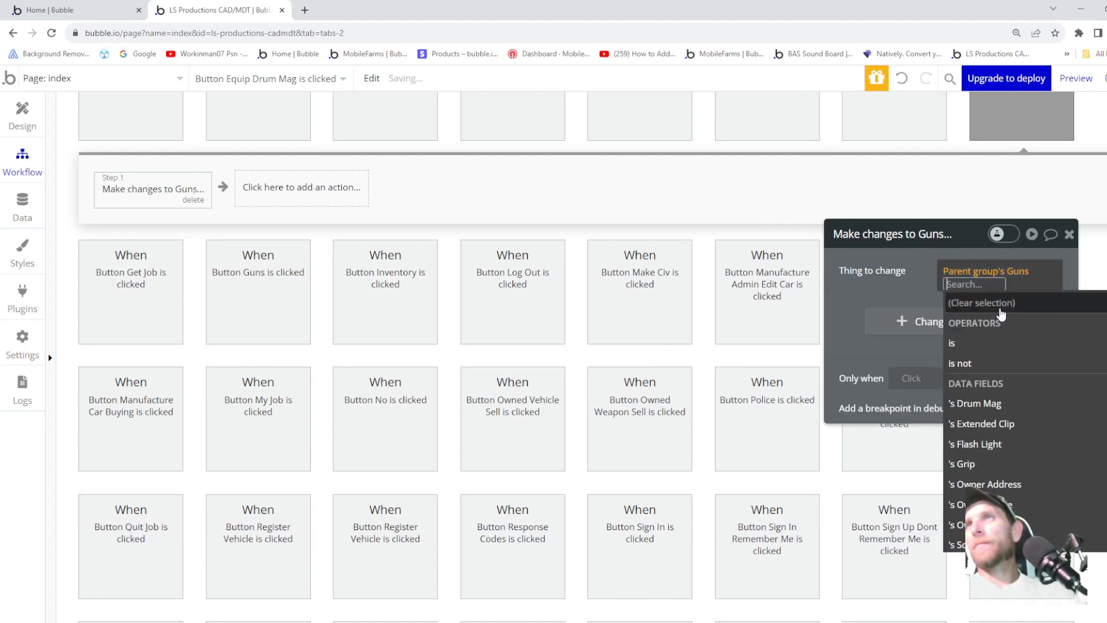
{"action": "left_click", "coordinate": [993, 403]}
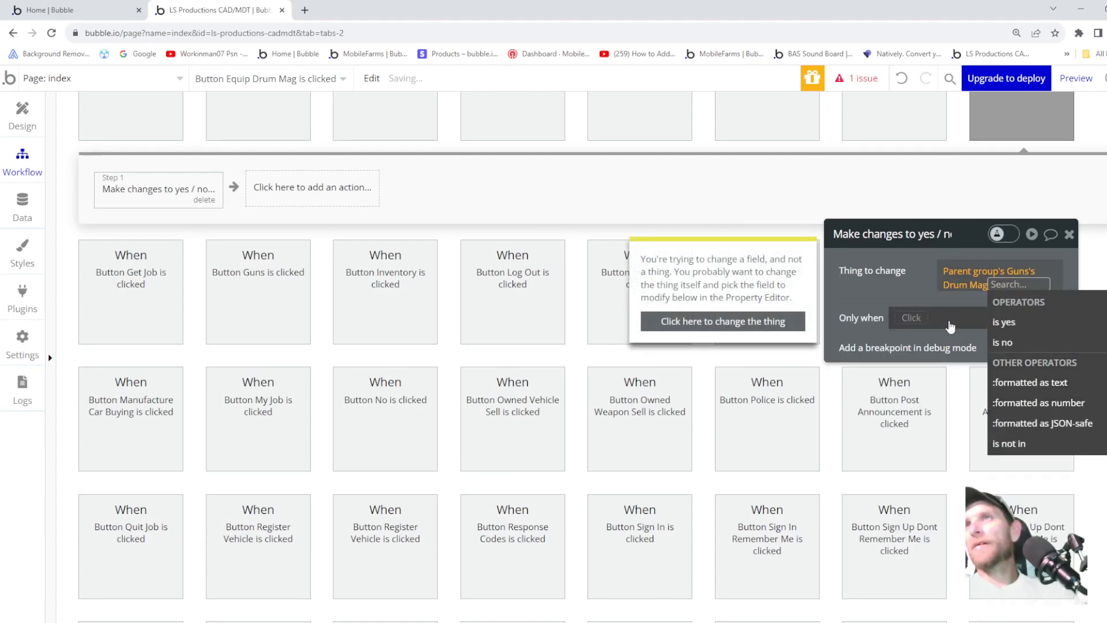
{"action": "key", "text": "BackSpace"}
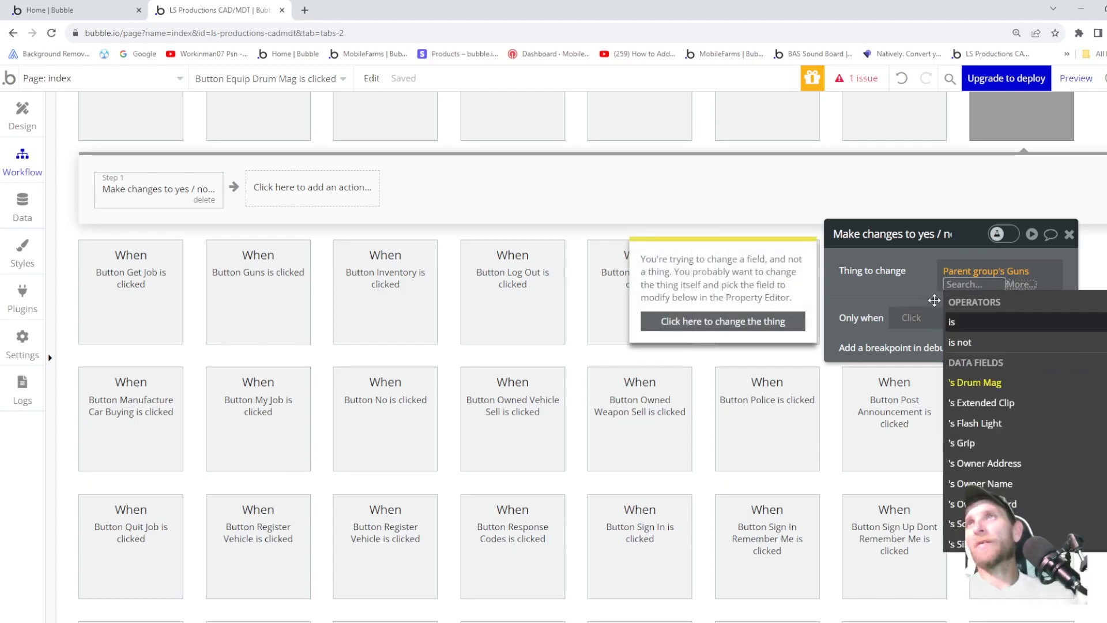
{"action": "key", "text": "BackSpace"}
{"action": "left_click", "coordinate": [915, 291]}
- Make the Guns change action set the Drum Mag field of Parent group's Guns to "yes"
{"action": "left_click", "coordinate": [916, 311]}
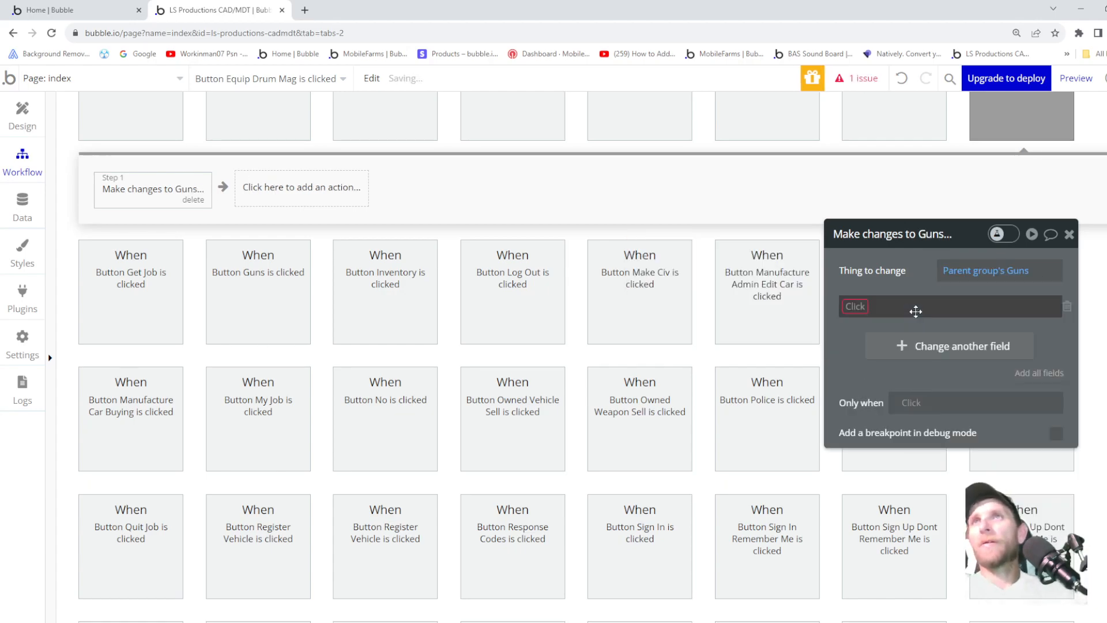
{"action": "left_click", "coordinate": [859, 309]}
{"action": "left_click", "coordinate": [868, 323]}
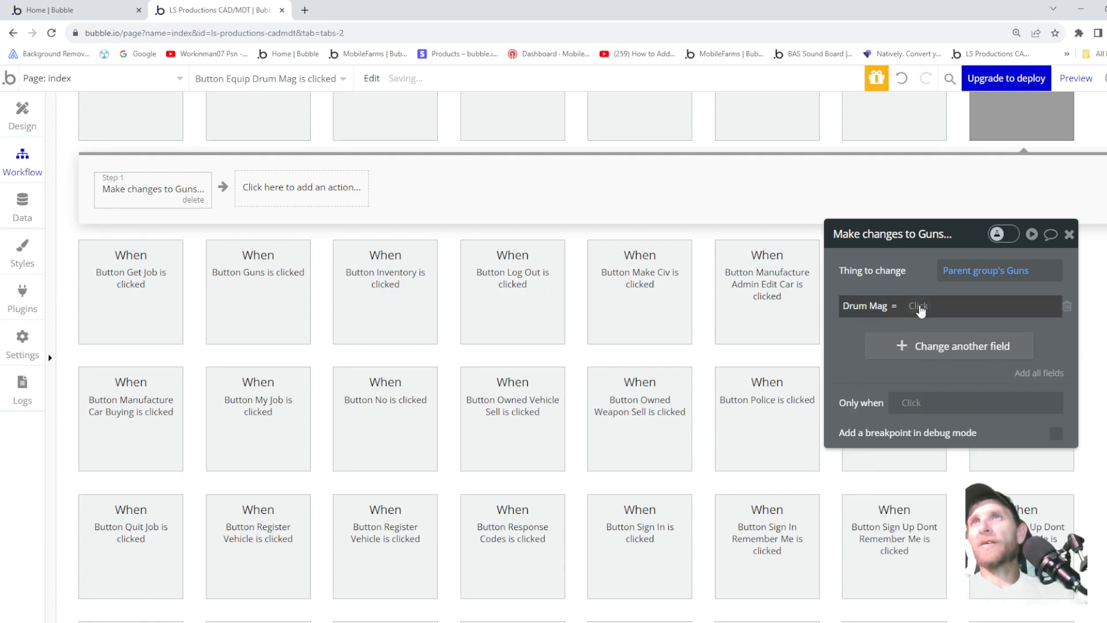
{"action": "left_click", "coordinate": [920, 309]}
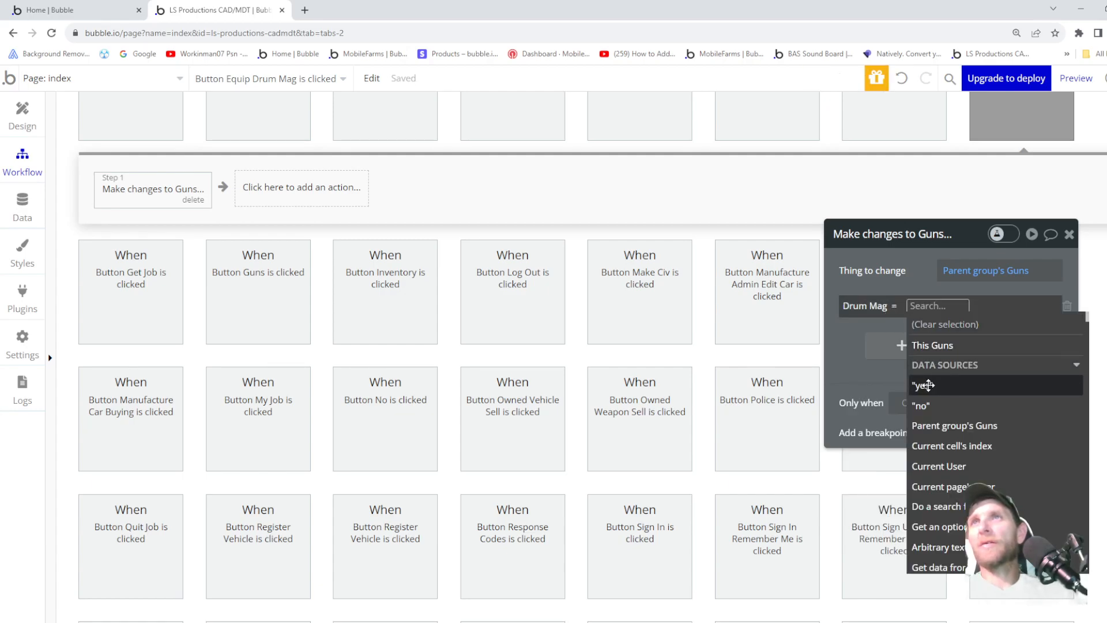
{"action": "left_click", "coordinate": [925, 386]}
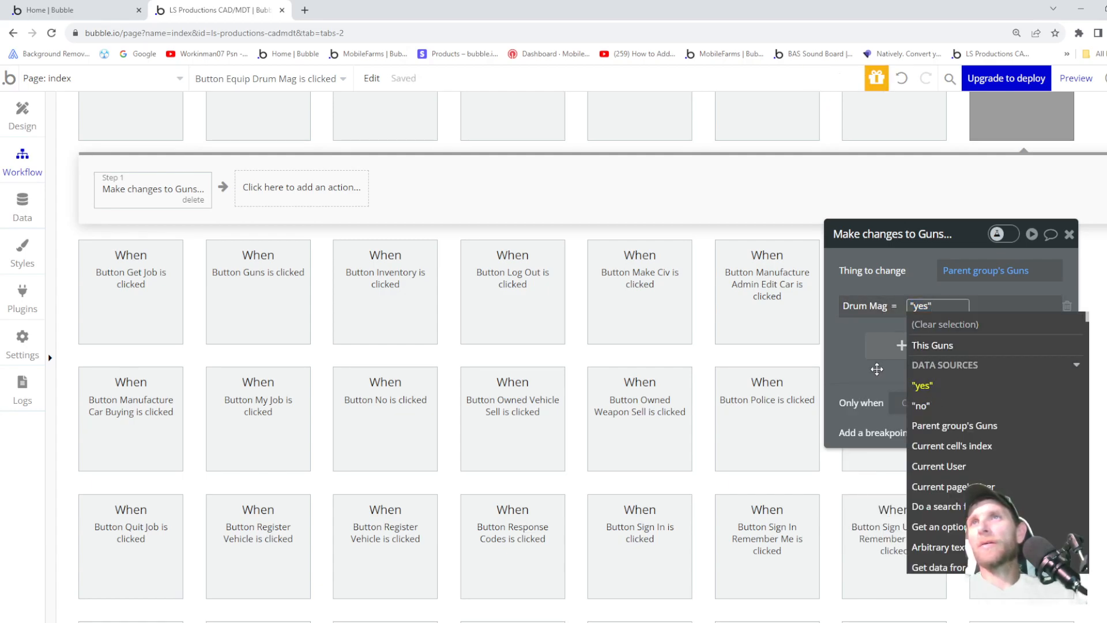
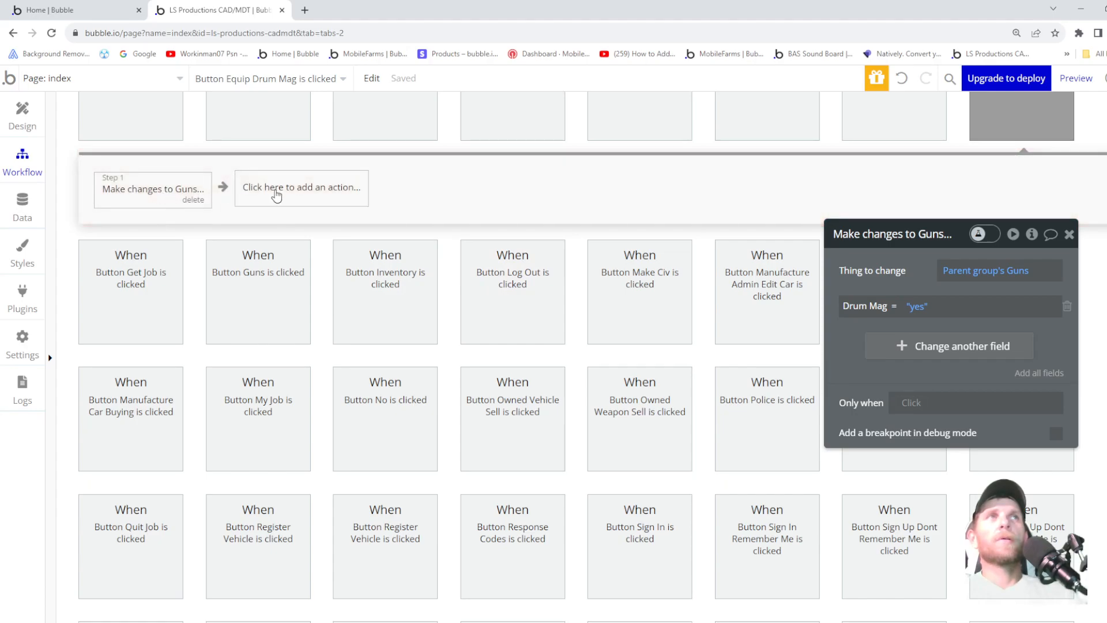
- Add a Play a Howler action after the Guns change, using the element Howler Button Sound
{"action": "left_click", "coordinate": [277, 196]}
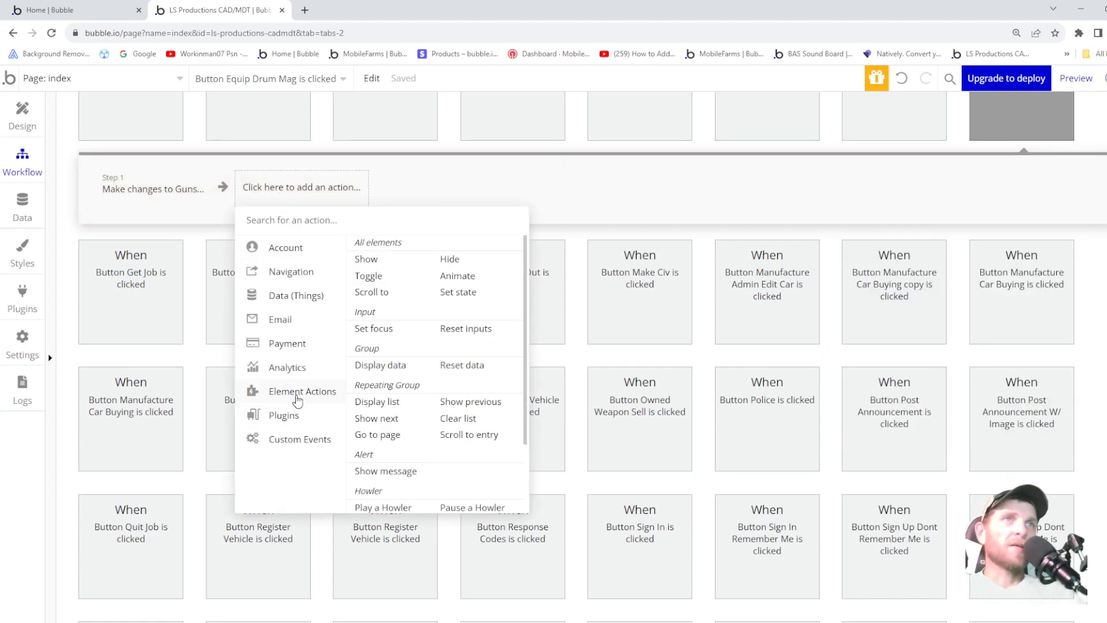
{"action": "left_click", "coordinate": [311, 415]}
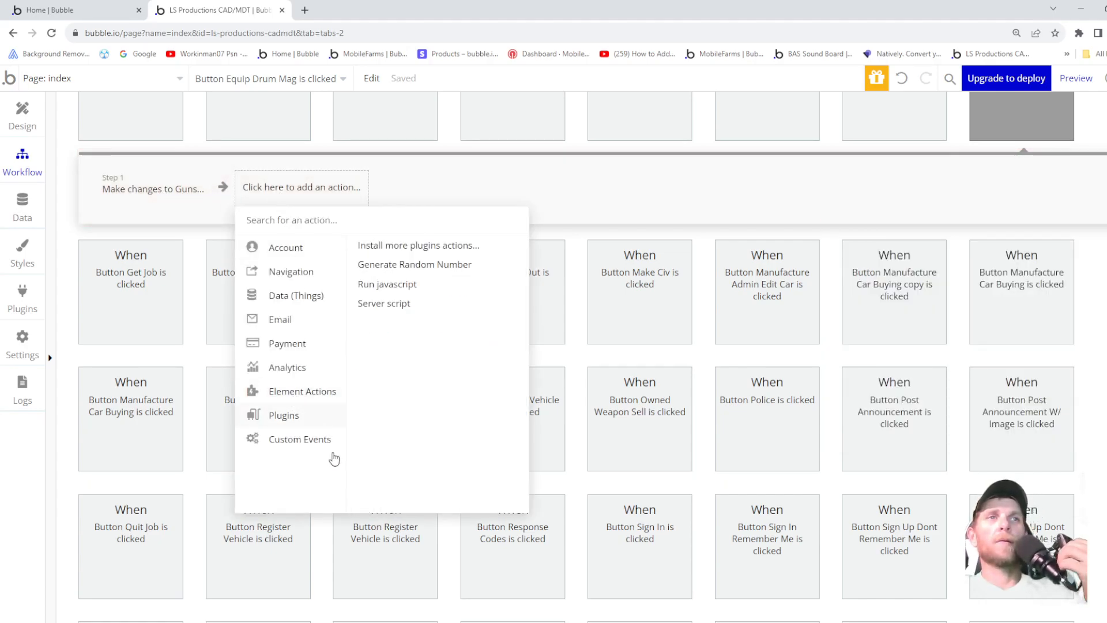
{"action": "left_click", "coordinate": [313, 395]}
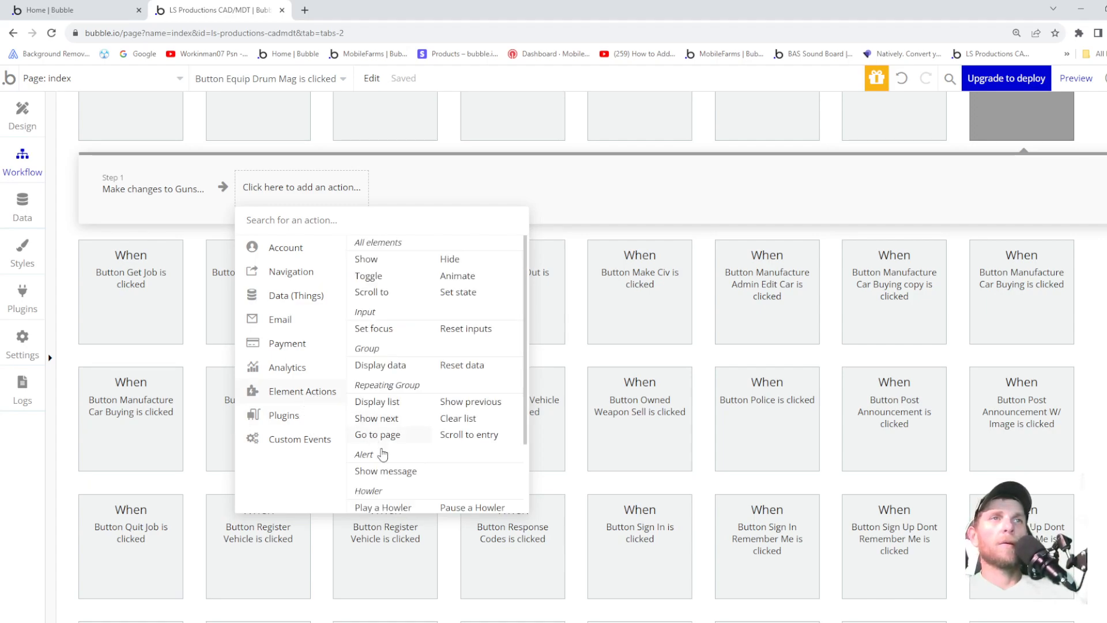
{"action": "left_click", "coordinate": [410, 507]}
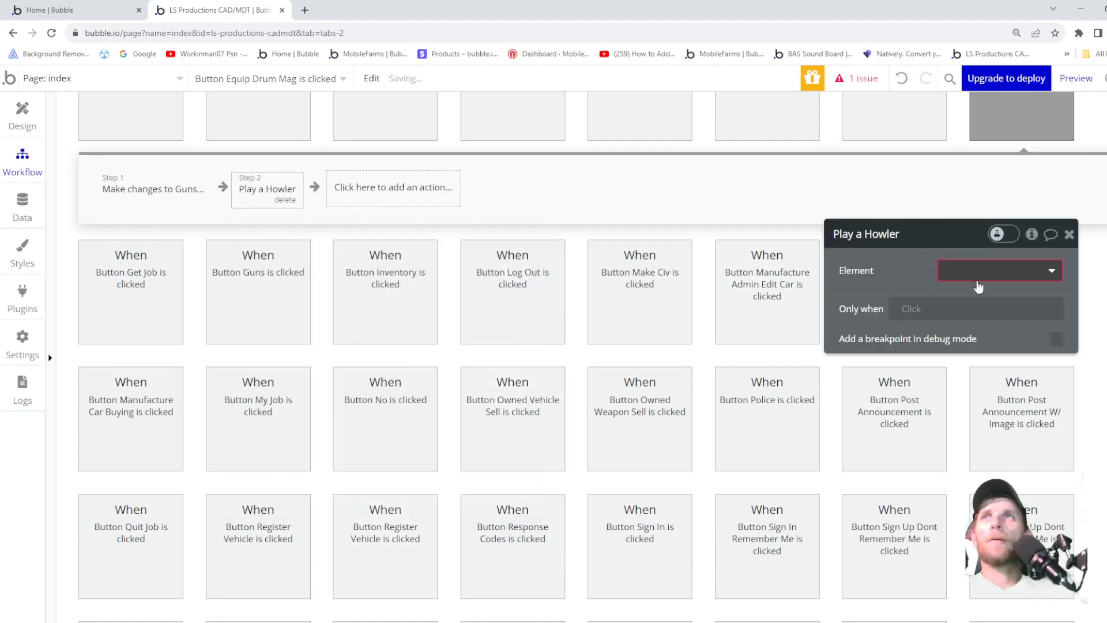
{"action": "left_click", "coordinate": [980, 271]}
{"action": "left_click", "coordinate": [975, 296]}
{"action": "left_click", "coordinate": [969, 274]}
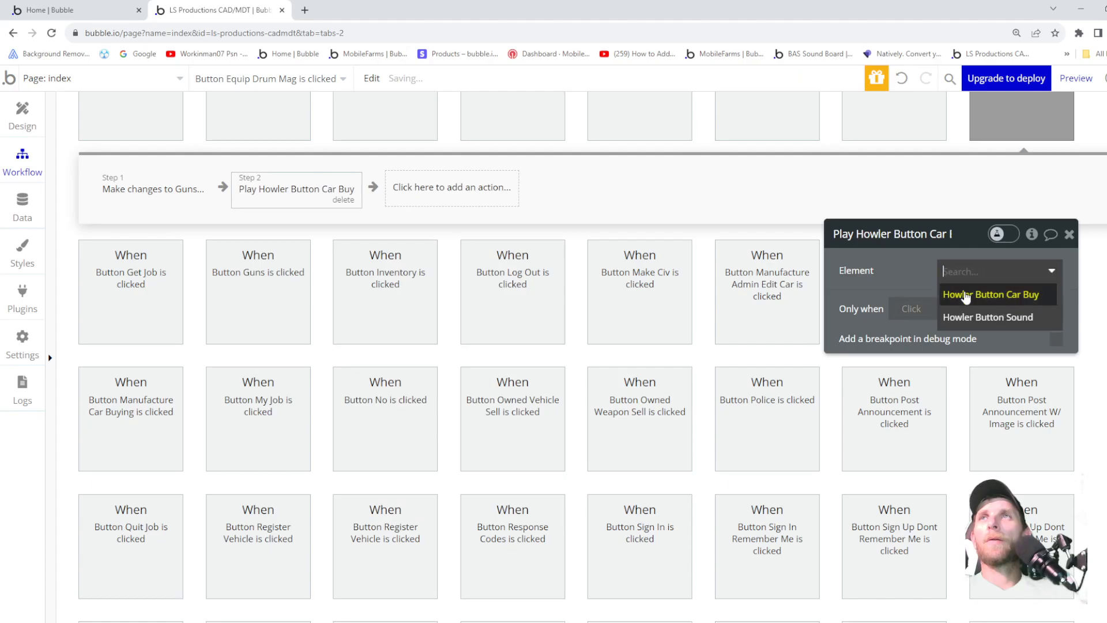
{"action": "left_click", "coordinate": [962, 319]}
- Restrict the Howler action to run only when Current User's Button Sound is yes
{"action": "left_click", "coordinate": [903, 310]}
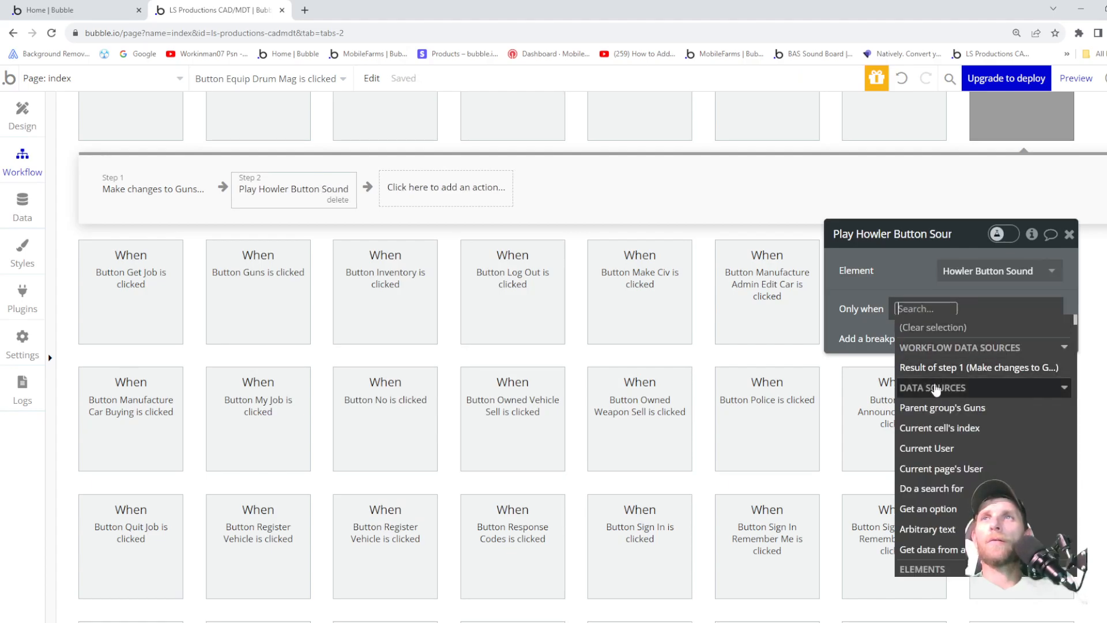
{"action": "left_click", "coordinate": [947, 447]}
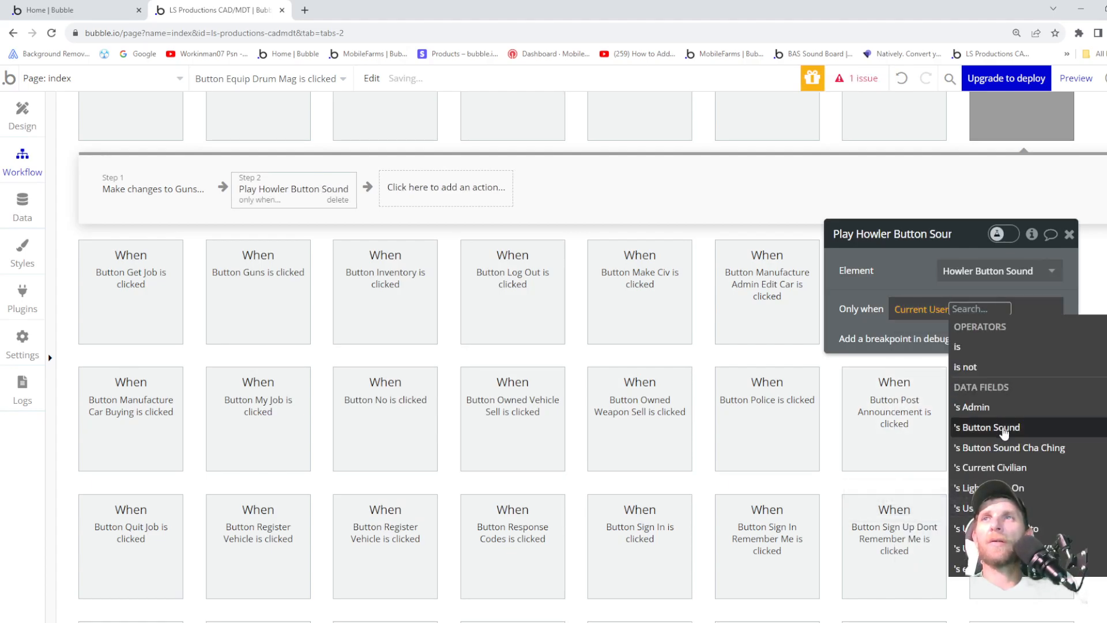
{"action": "left_click", "coordinate": [1001, 427]}
{"action": "left_click", "coordinate": [923, 384]}
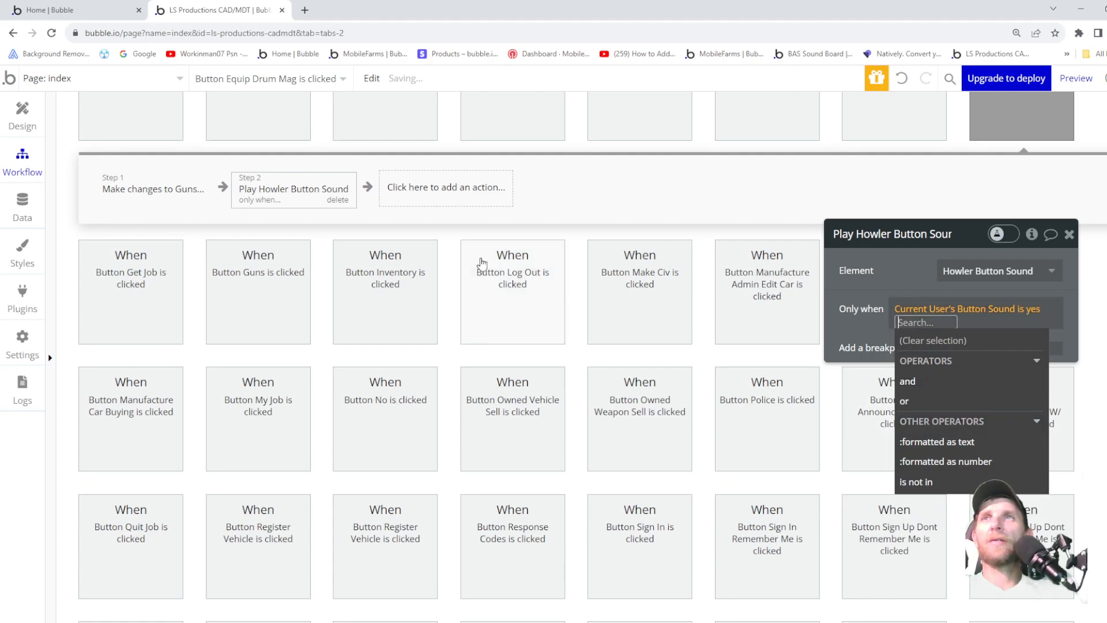
- Reorder the workflow so that the Howler sound action comes before the Guns change action
{"action": "left_click", "coordinate": [267, 199]}
{"action": "left_click_drag", "start_coordinate": [296, 194], "coordinate": [183, 196]}
{"action": "left_click", "coordinate": [289, 193]}
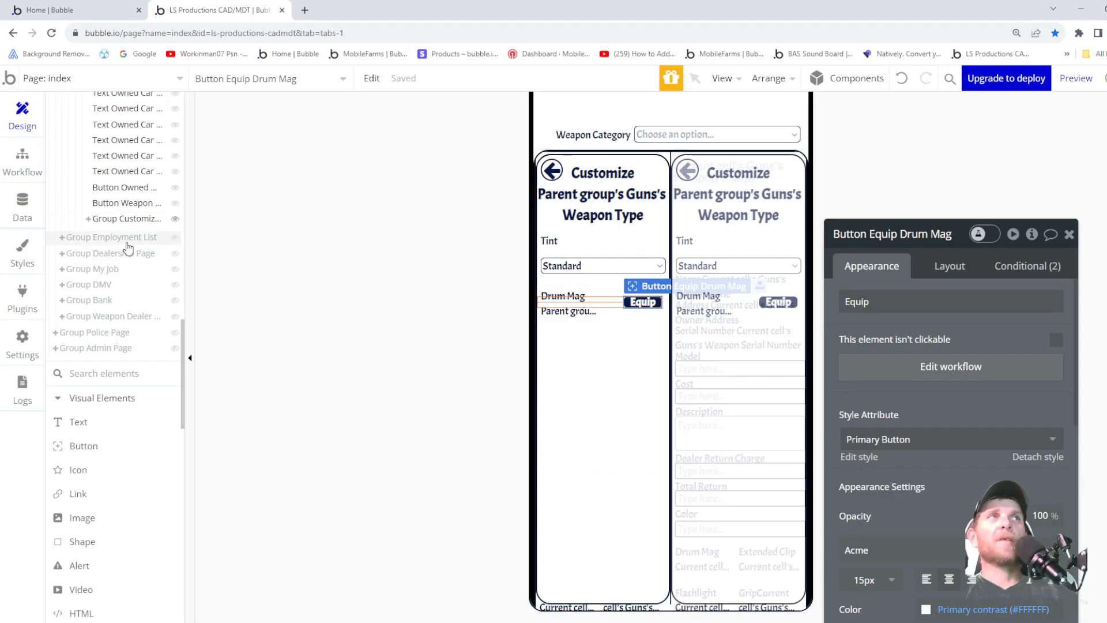
- Copy Button Equip Drum Mag with its workflows and paste it with workflows into Group Customize Weapon
{"action": "left_click", "coordinate": [88, 219]}
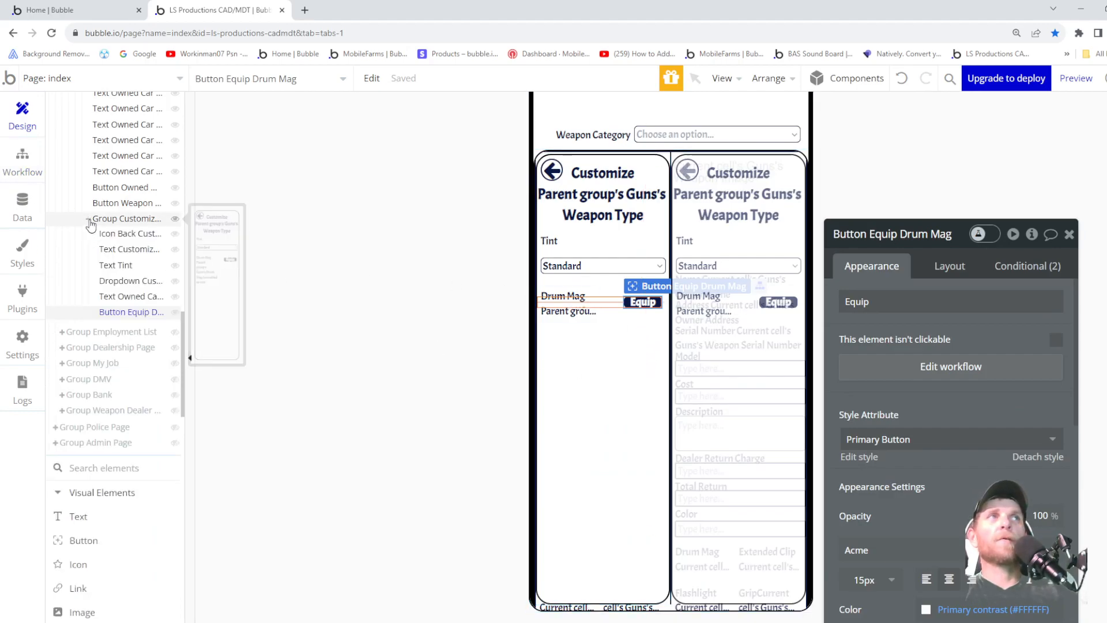
{"action": "right_click", "coordinate": [129, 314]}
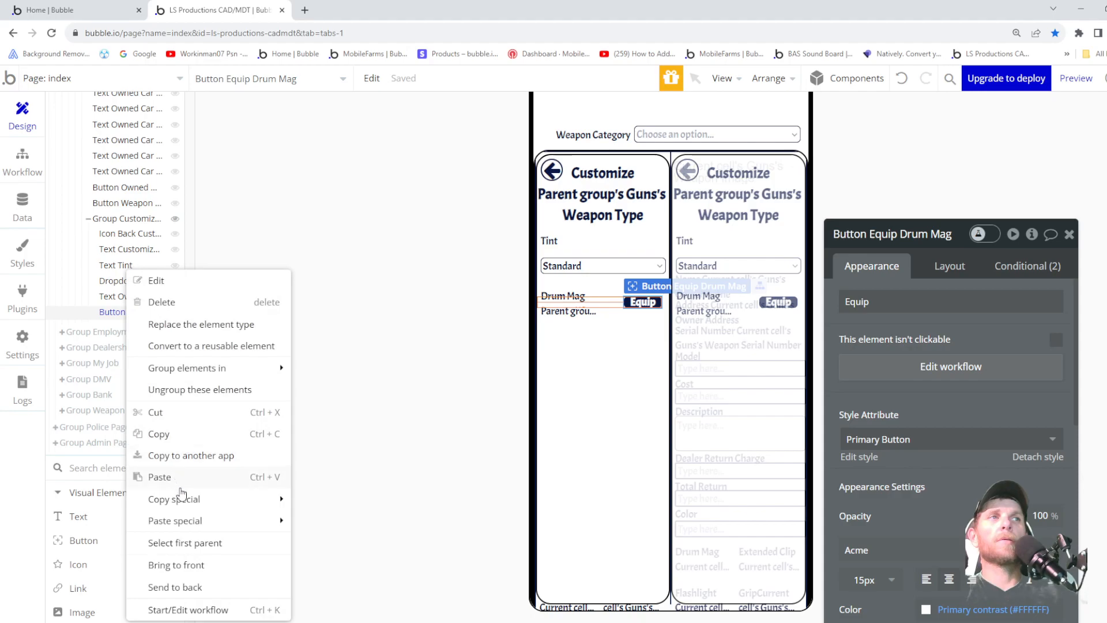
{"action": "mouse_move", "coordinate": [216, 502]}
{"action": "left_click", "coordinate": [340, 499]}
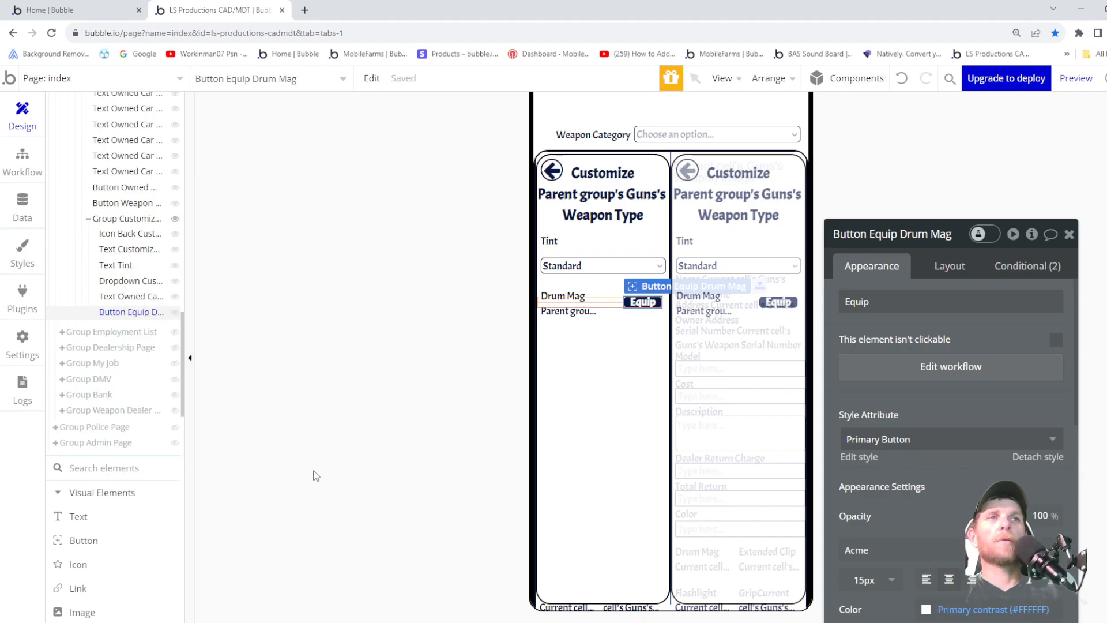
{"action": "right_click", "coordinate": [110, 221]}
{"action": "mouse_move", "coordinate": [167, 450]}
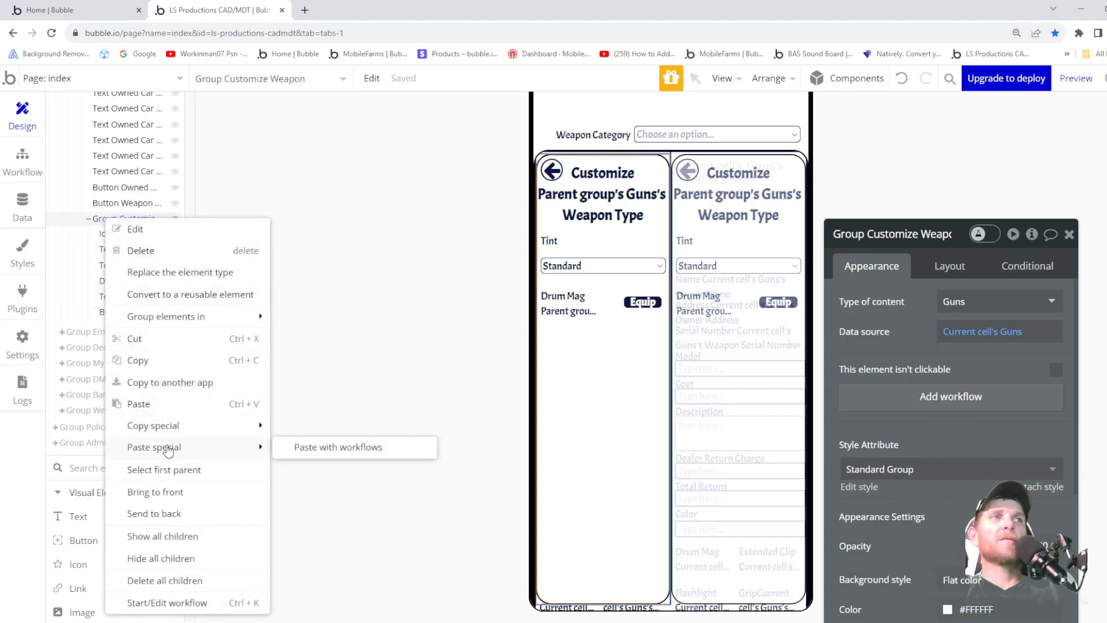
{"action": "left_click", "coordinate": [322, 449]}
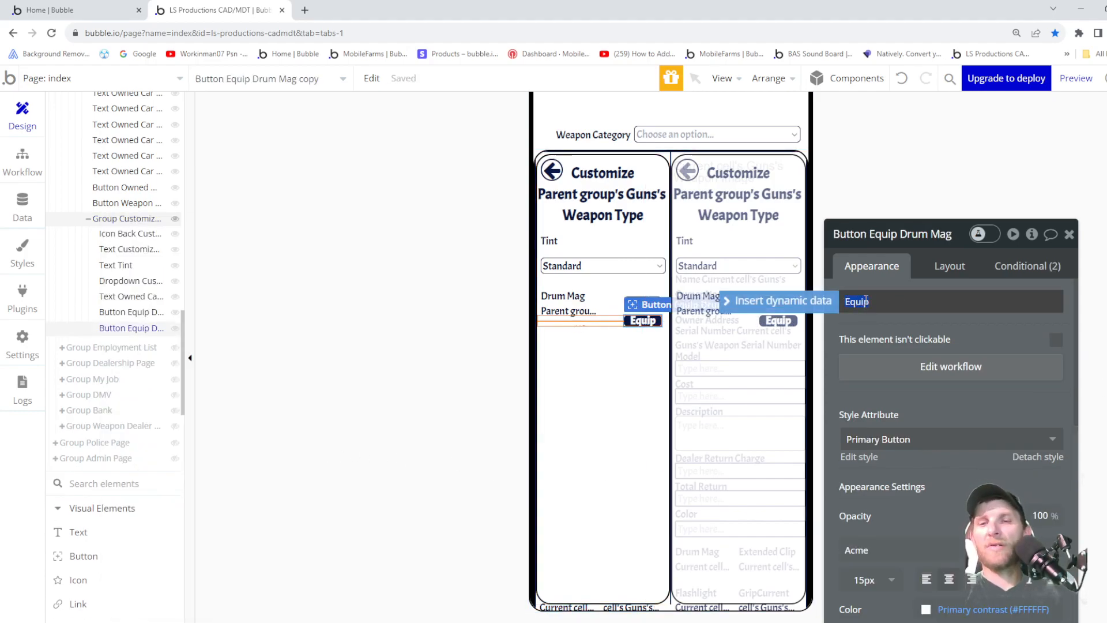
- Change the pasted button's label to "Unequip"
{"action": "key", "text": "Home"}
{"action": "type", "text": "Un"}
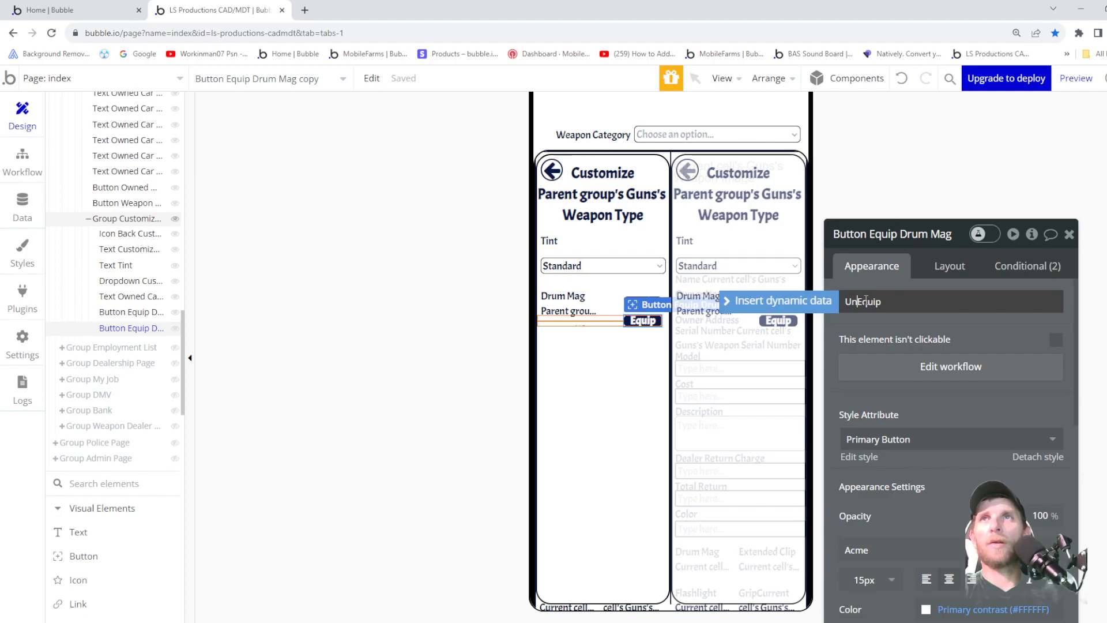
{"action": "key", "text": "Delete"}
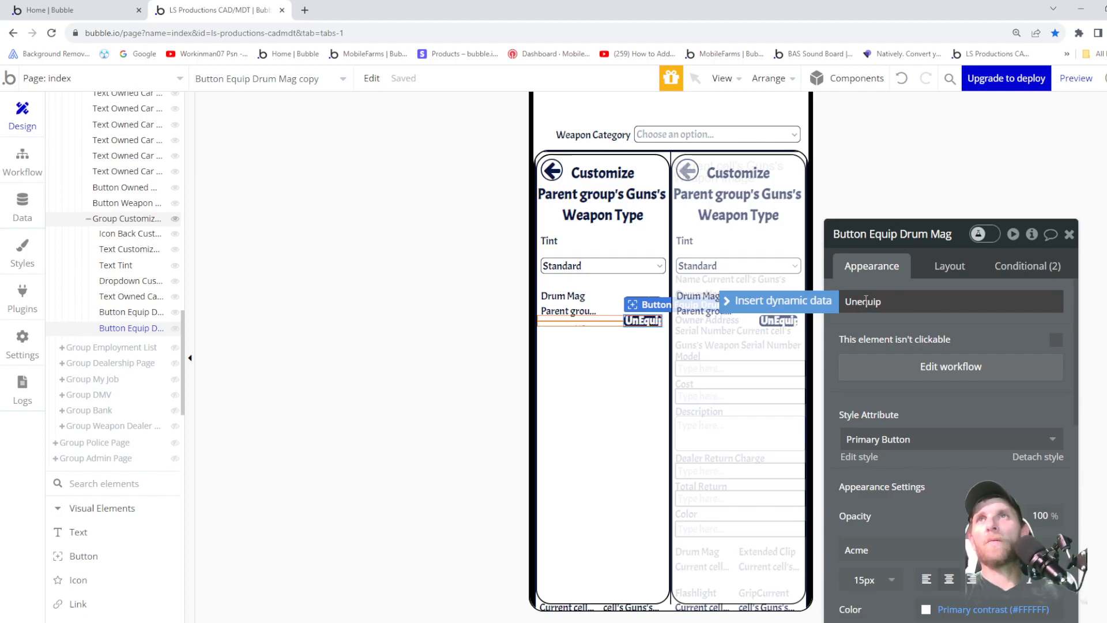
- Make the Unequip button hidden when Drum Mag is no and visible when it is yes, and put the yes condition first
{"action": "left_click", "coordinate": [1024, 266]}
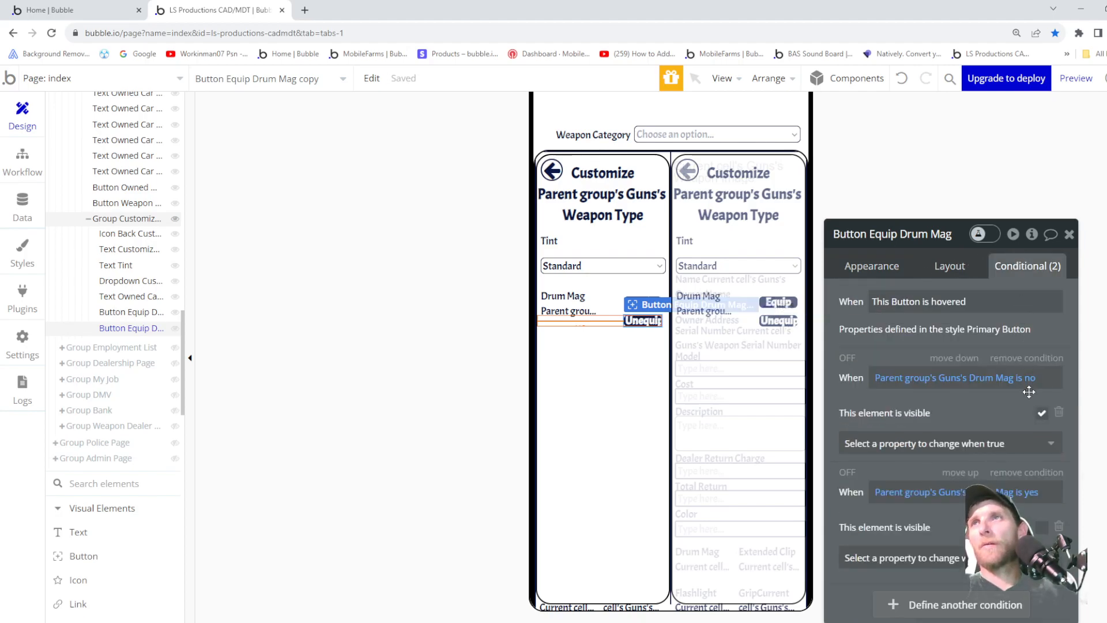
{"action": "left_click", "coordinate": [1041, 415]}
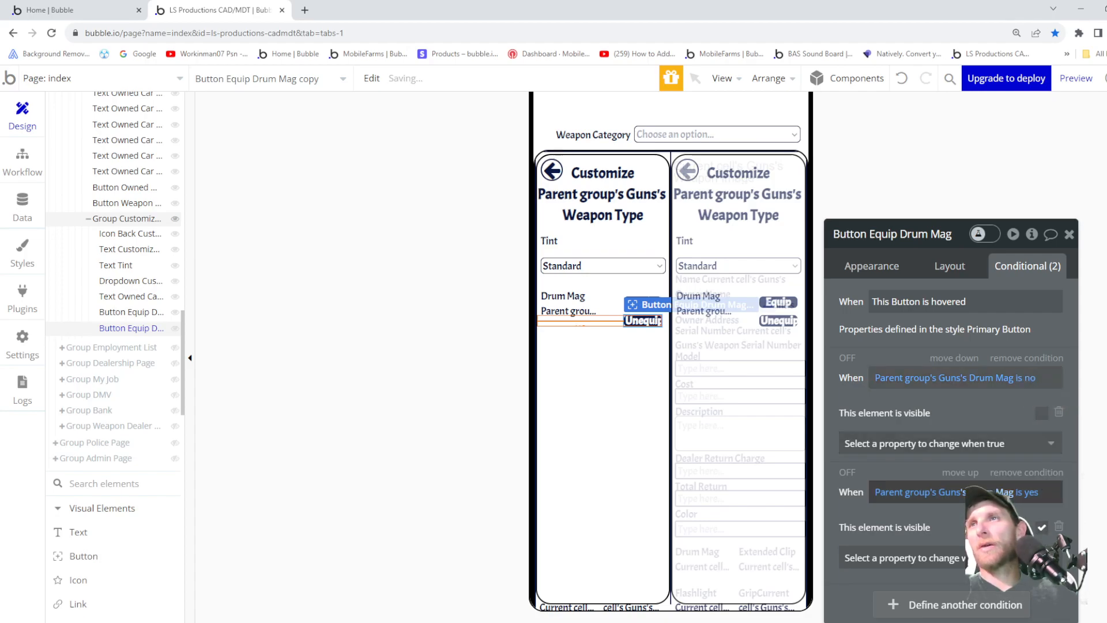
{"action": "left_click", "coordinate": [961, 472]}
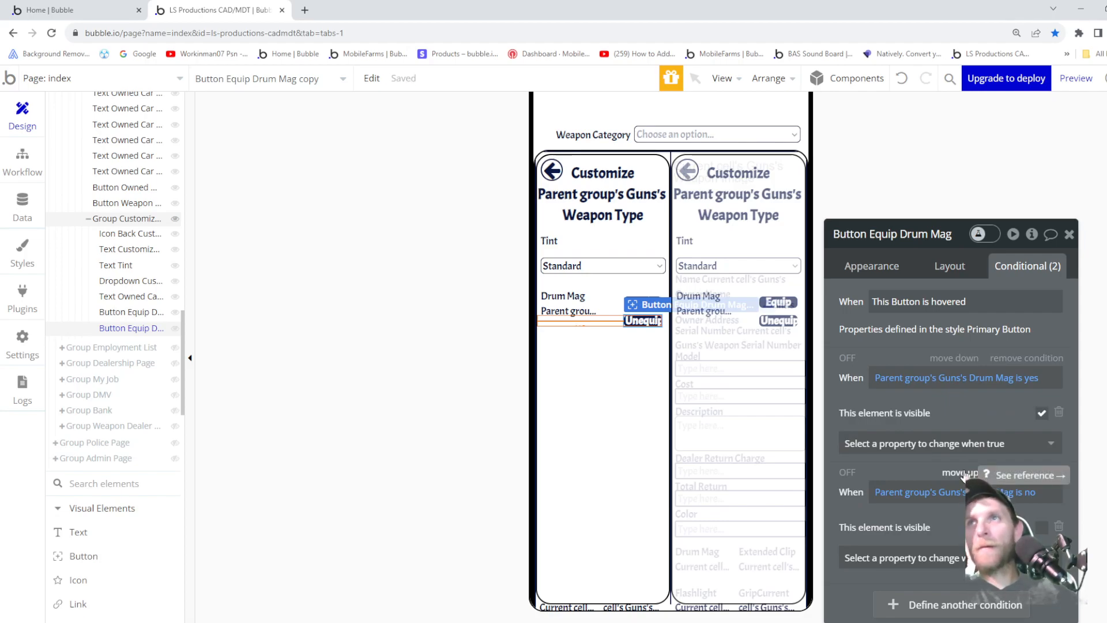
- Rename the pasted button element to "Button Unequip Drum Mag"
{"action": "left_click", "coordinate": [875, 267]}
{"action": "left_click", "coordinate": [884, 233]}
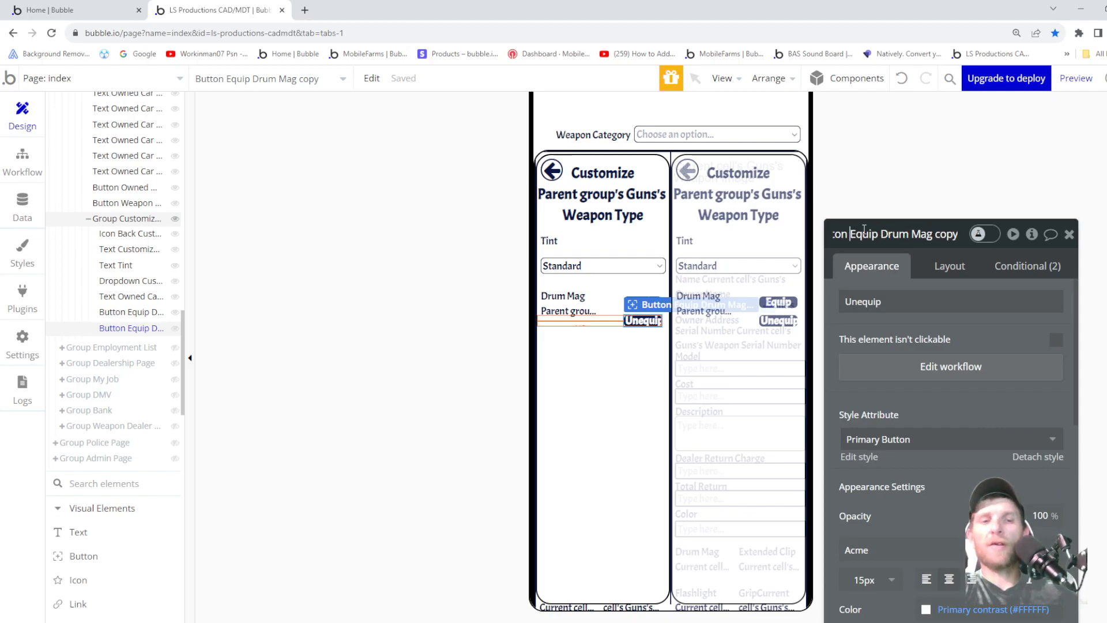
{"action": "type", "text": "Un"}
{"action": "key", "text": "Delete"}
{"action": "type", "text": "e"}
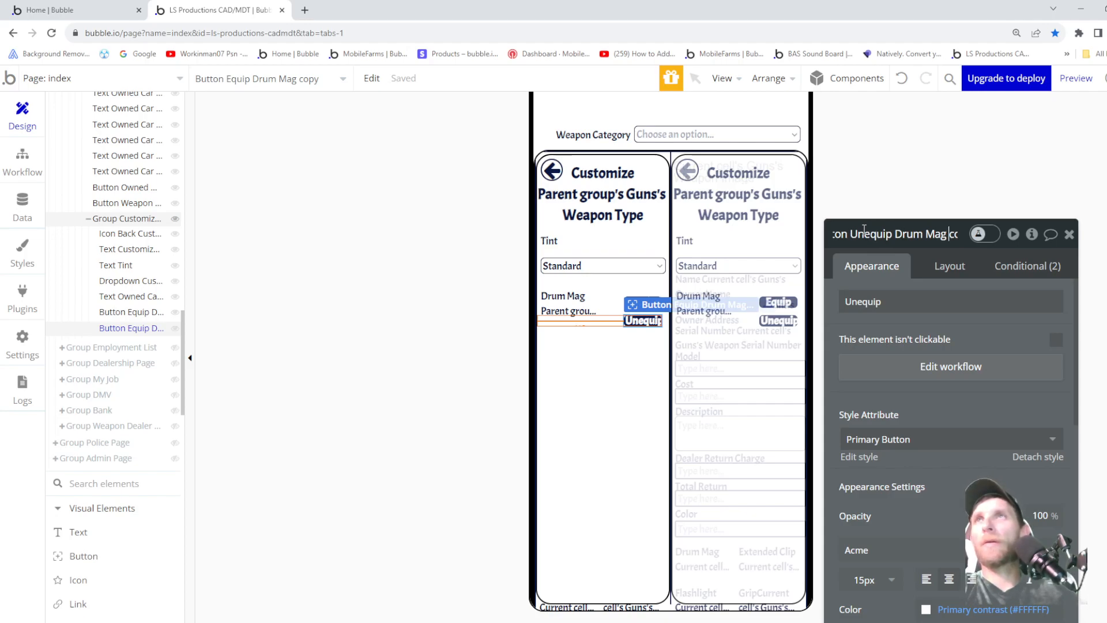
{"action": "key", "text": "End"}
{"action": "key", "text": "BackSpace"}
{"action": "key", "text": "BackSpace"}
{"action": "key", "text": "BackSpace"}
{"action": "key", "text": "BackSpace"}
{"action": "key", "text": "BackSpace"}
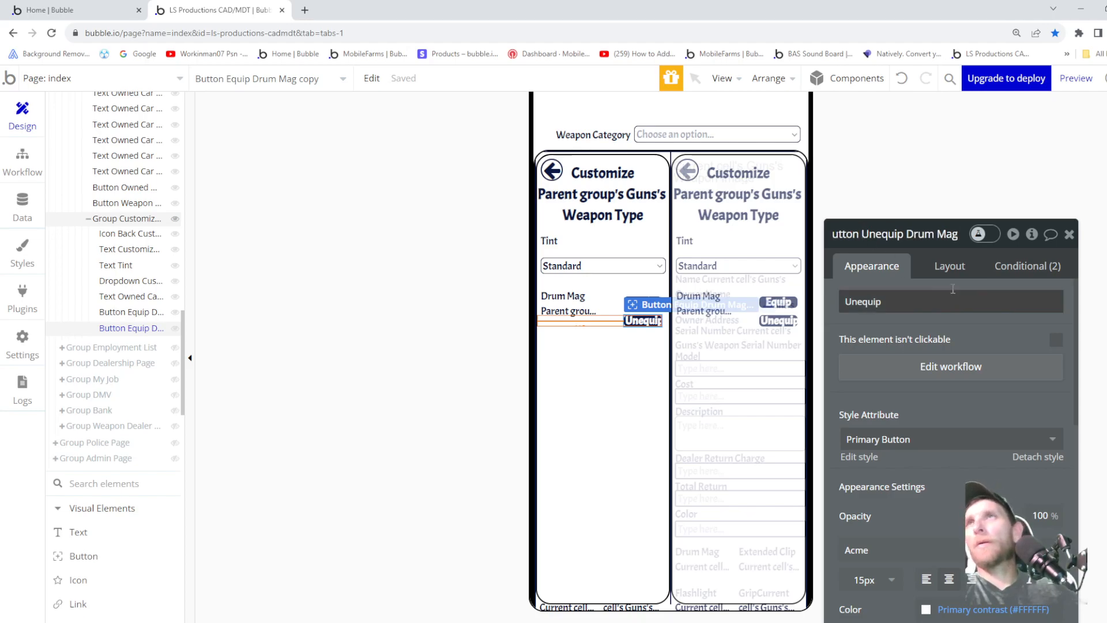
{"action": "left_click", "coordinate": [1008, 267]}
{"action": "left_click", "coordinate": [871, 266]}
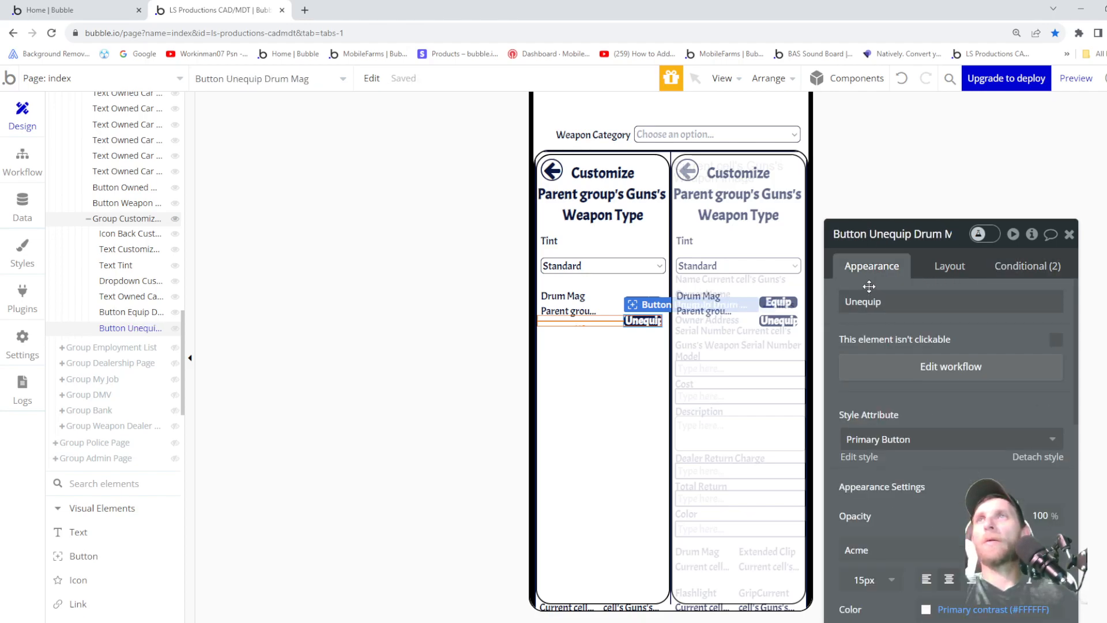
- In the Unequip Drum Mag button's workflow, set the Drum Mag field of the Guns change action to "no"
{"action": "left_click", "coordinate": [916, 368]}
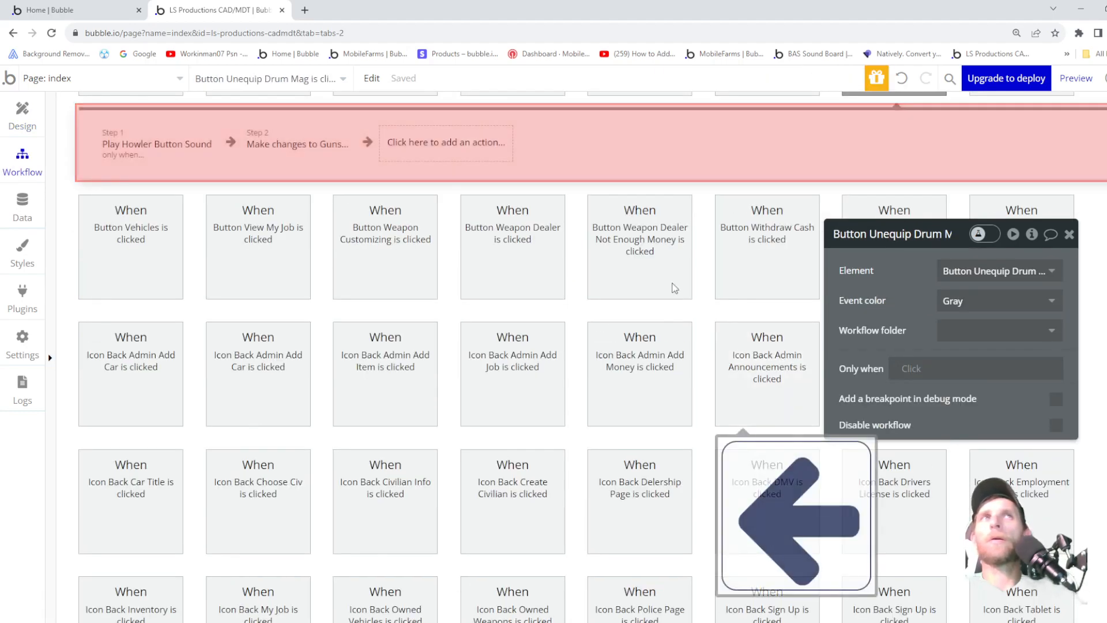
{"action": "left_click", "coordinate": [286, 151]}
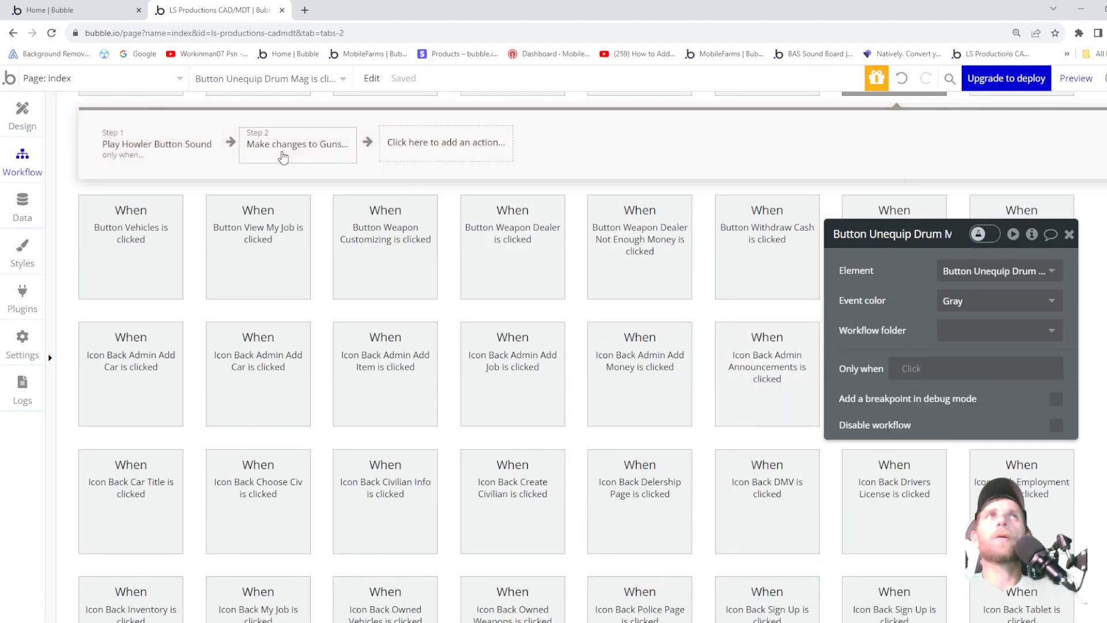
{"action": "left_click", "coordinate": [923, 307]}
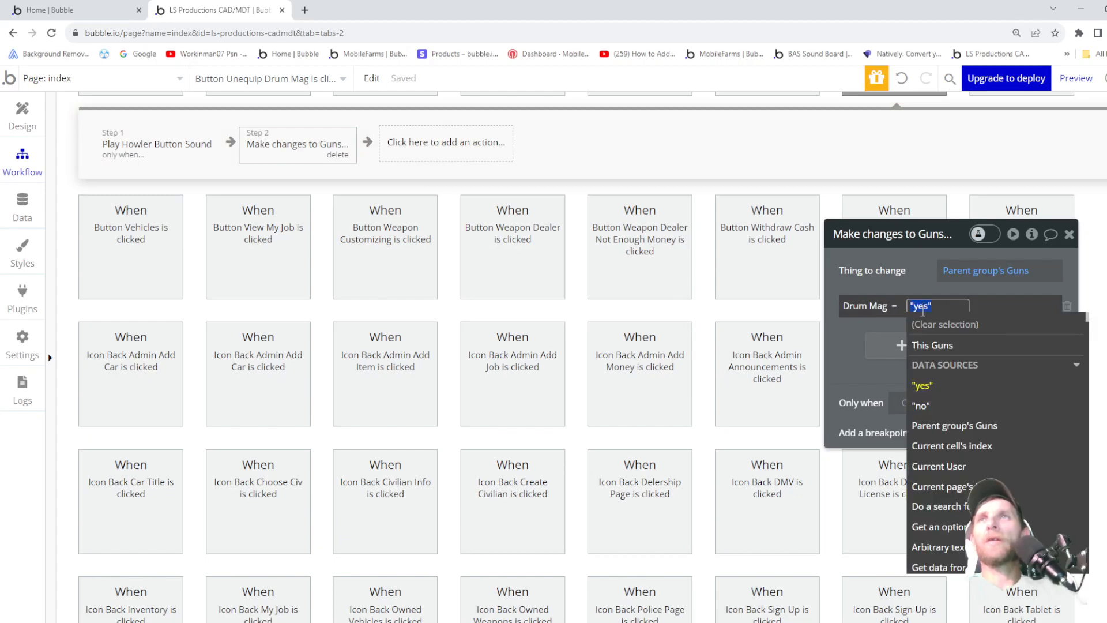
{"action": "left_click", "coordinate": [928, 408]}
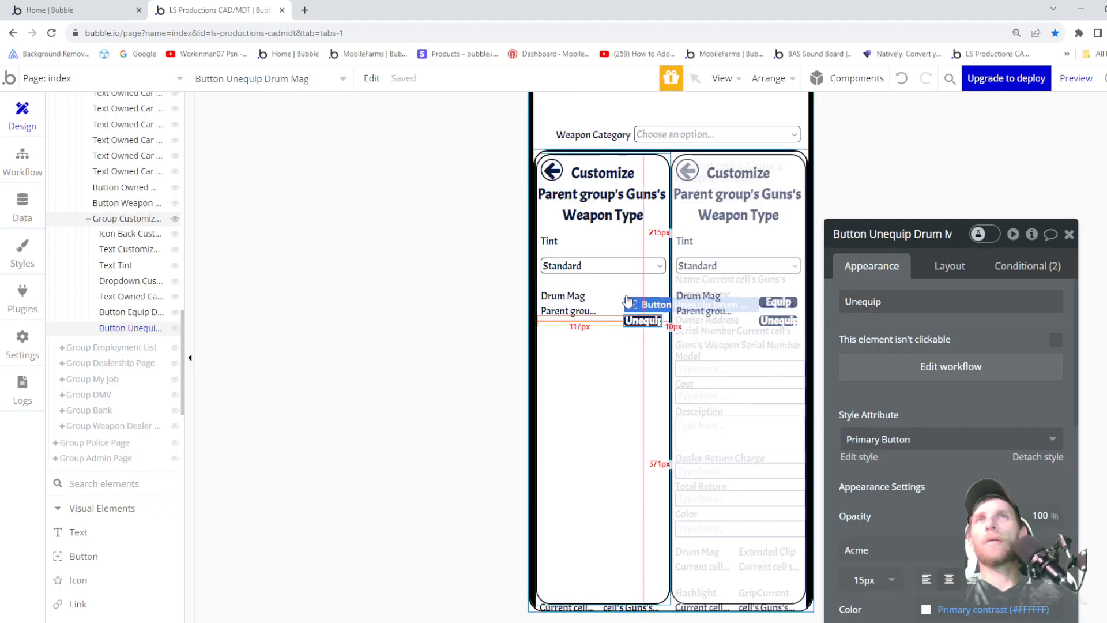
- Set the Equip and Unequip Drum Mag buttons to be not visible on page load and to collapse when hidden
{"action": "left_click", "coordinate": [139, 312]}
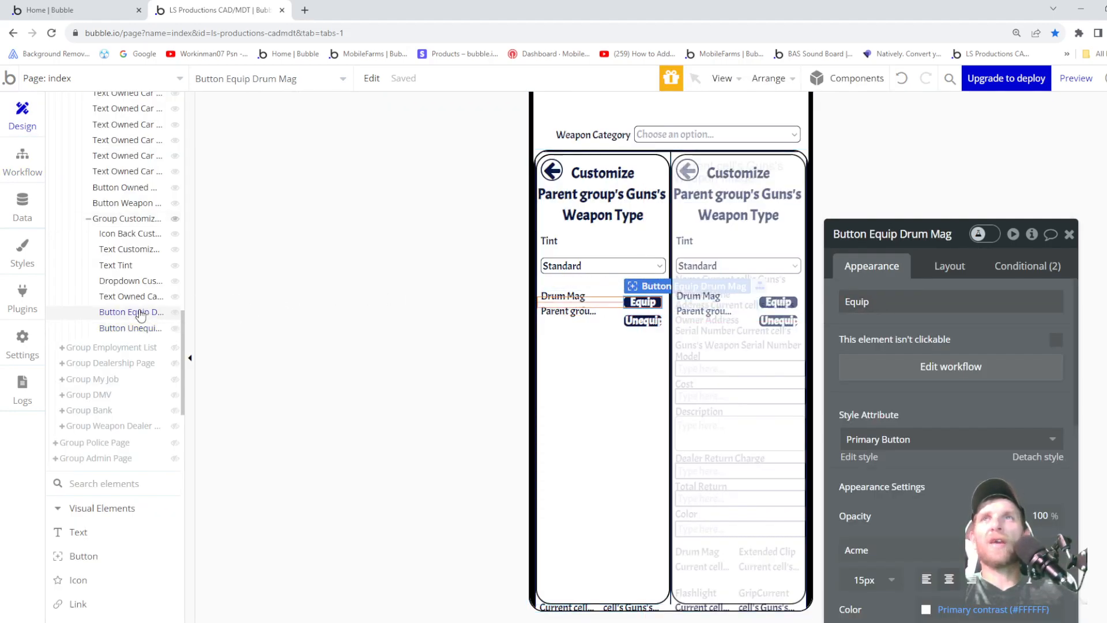
{"action": "left_click", "coordinate": [956, 267]}
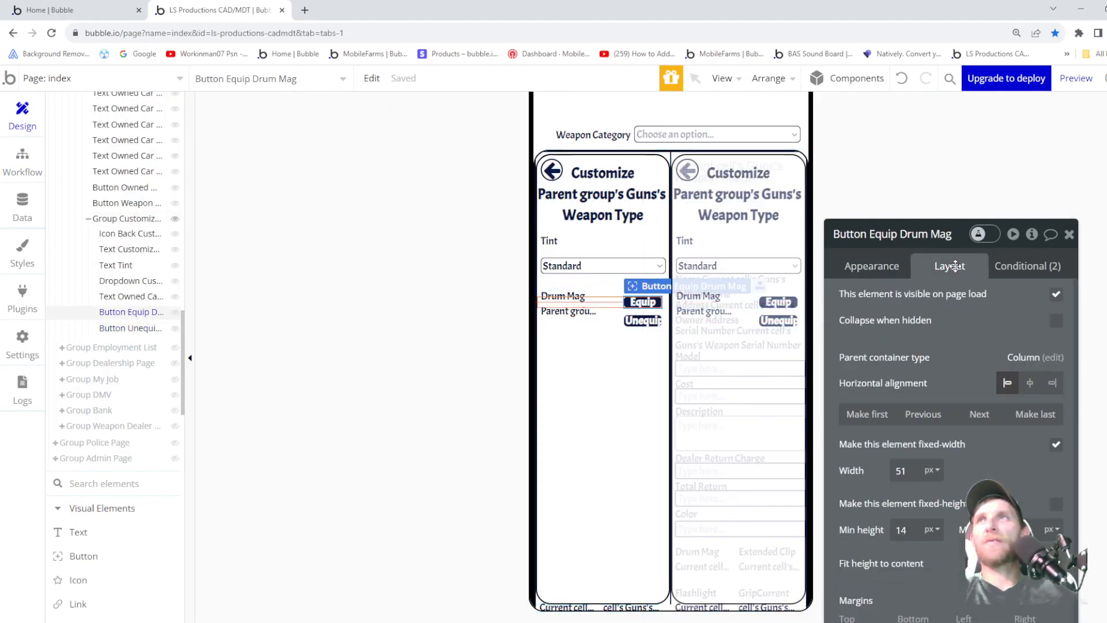
{"action": "left_click", "coordinate": [1057, 294]}
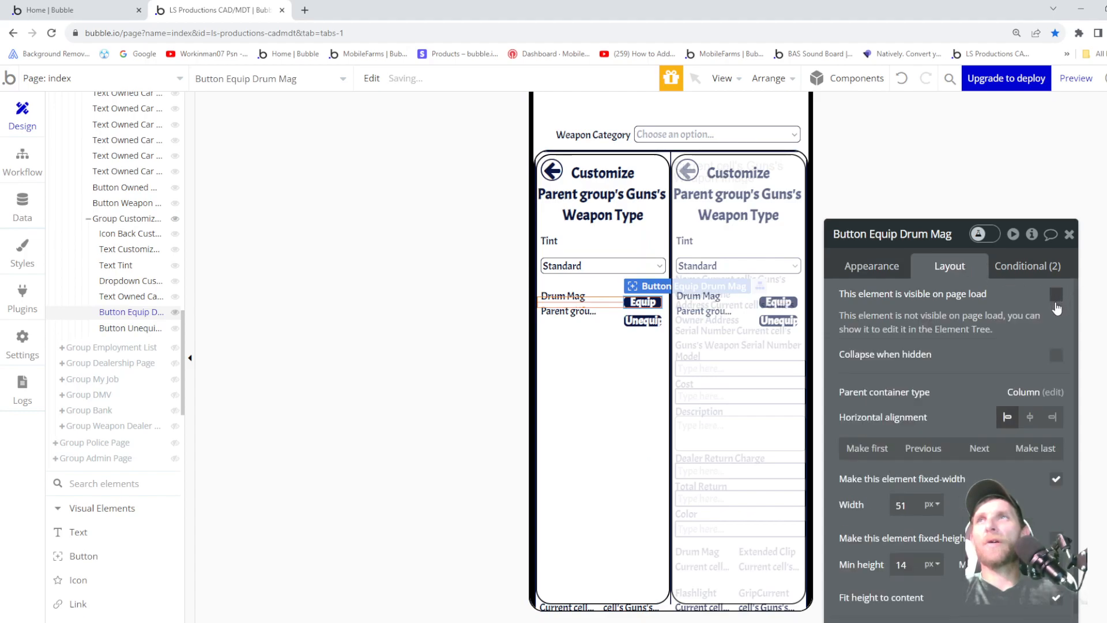
{"action": "left_click", "coordinate": [1055, 356]}
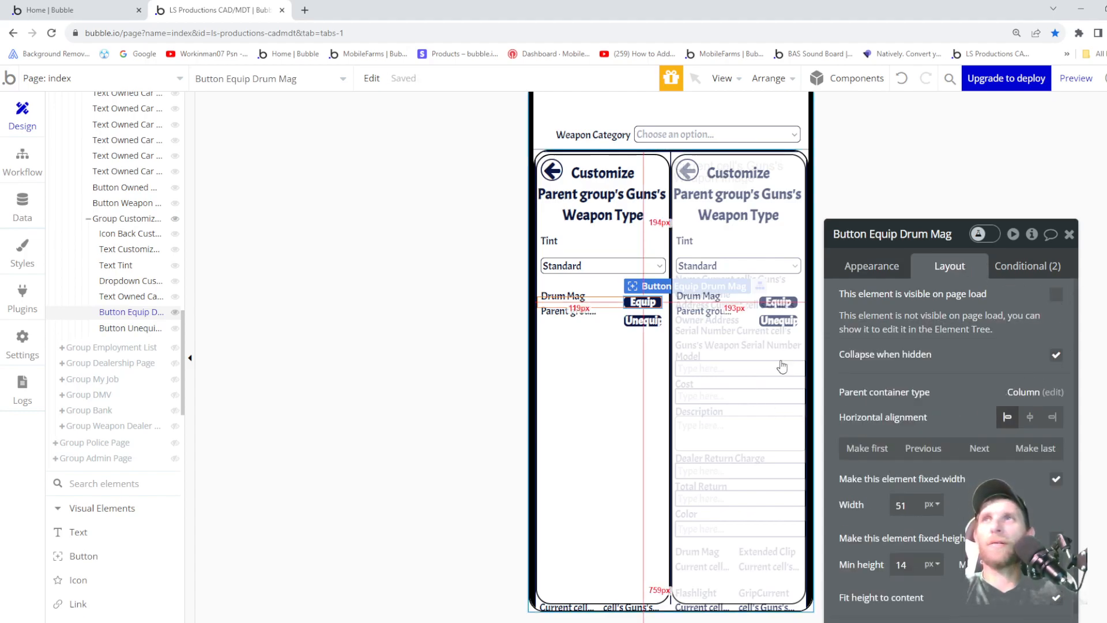
{"action": "left_click", "coordinate": [645, 321]}
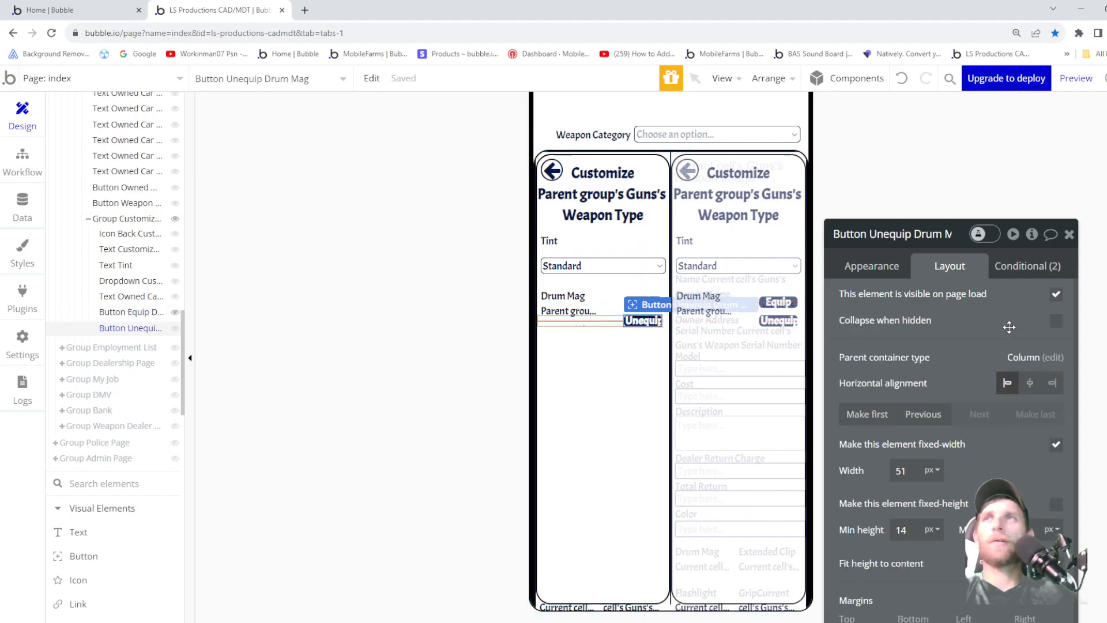
{"action": "left_click", "coordinate": [1056, 294]}
{"action": "left_click", "coordinate": [1056, 355]}
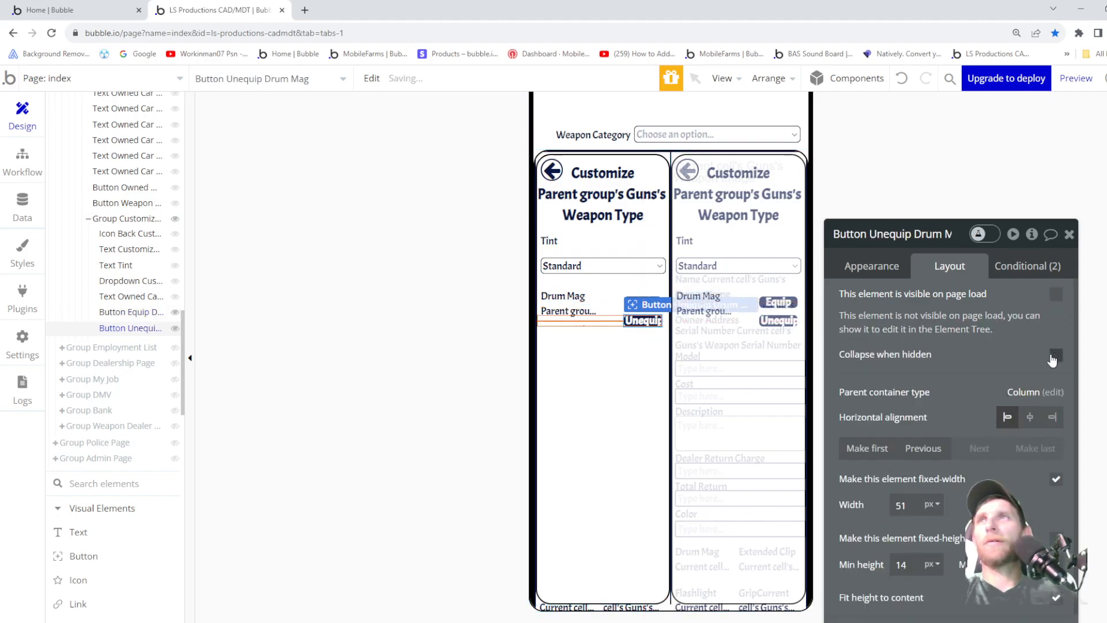
- Hide the Unequip Drum Mag button on the editing canvas and keep the Equip Drum Mag button shown
{"action": "left_click", "coordinate": [175, 312]}
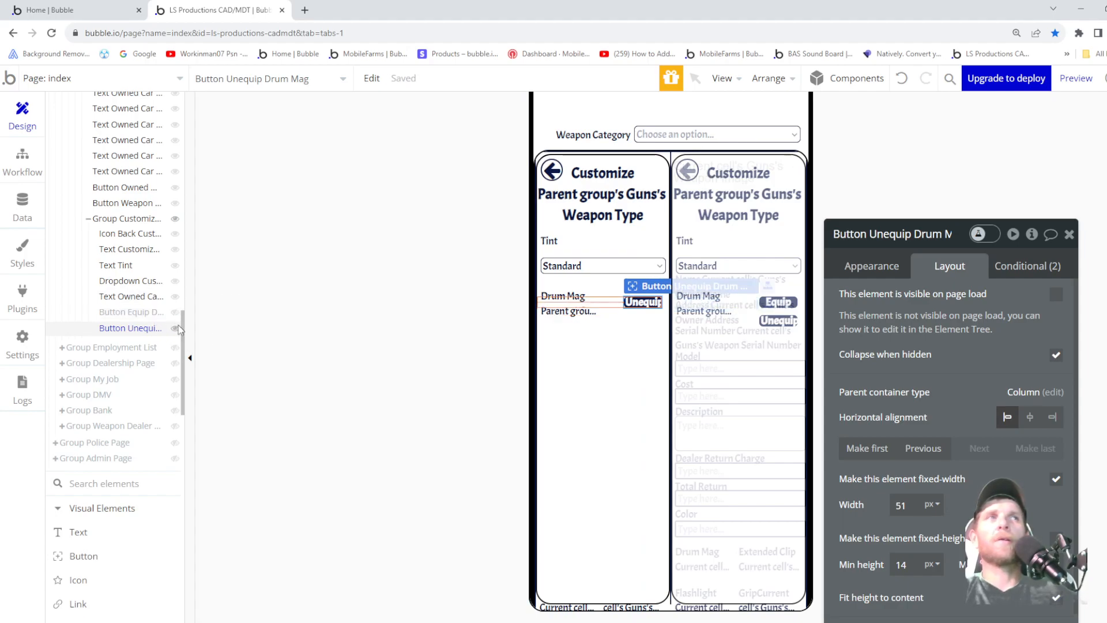
{"action": "left_click", "coordinate": [175, 328]}
{"action": "left_click", "coordinate": [175, 312]}
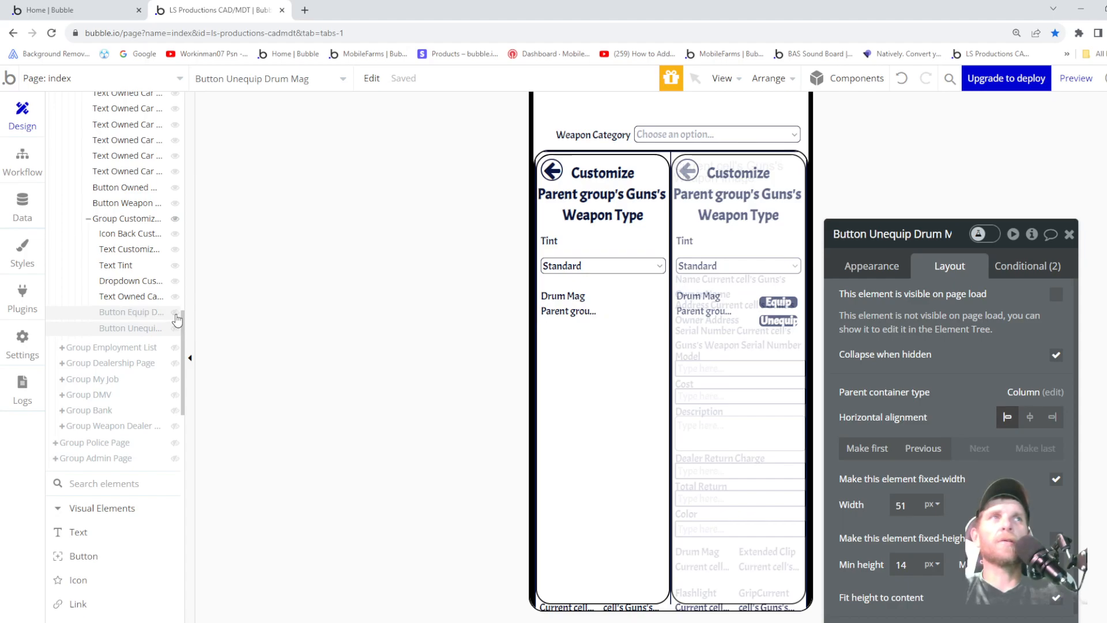
- Duplicate the Drum Mag text inside Group Customize Weapon and set the copy's top margin to 25 px
{"action": "left_click", "coordinate": [172, 298]}
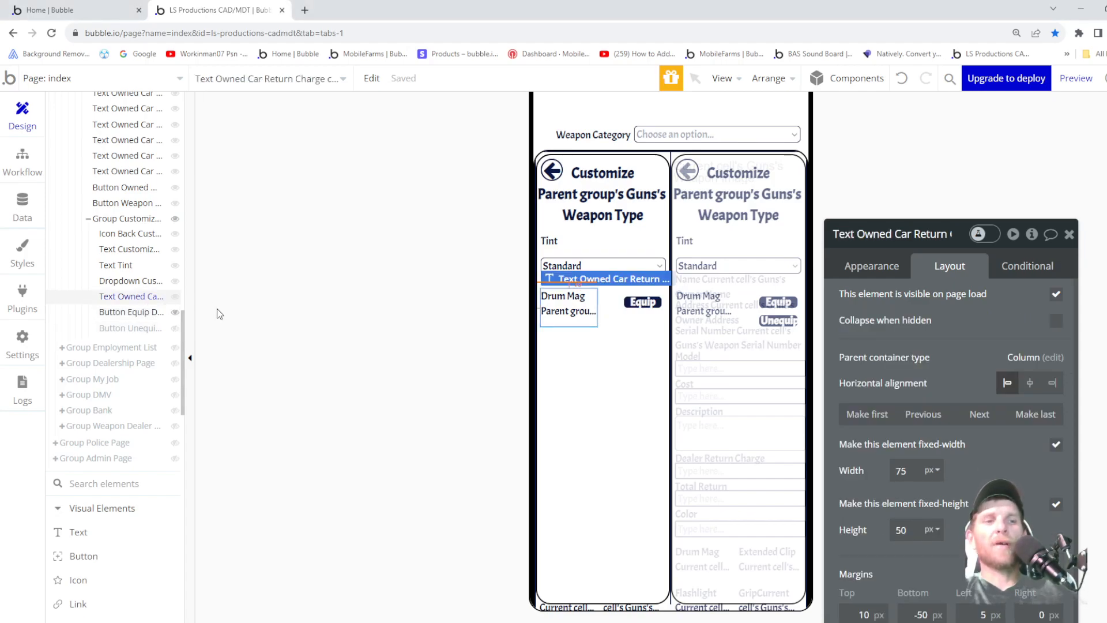
{"action": "left_click_drag", "start_coordinate": [574, 311], "coordinate": [576, 321]}
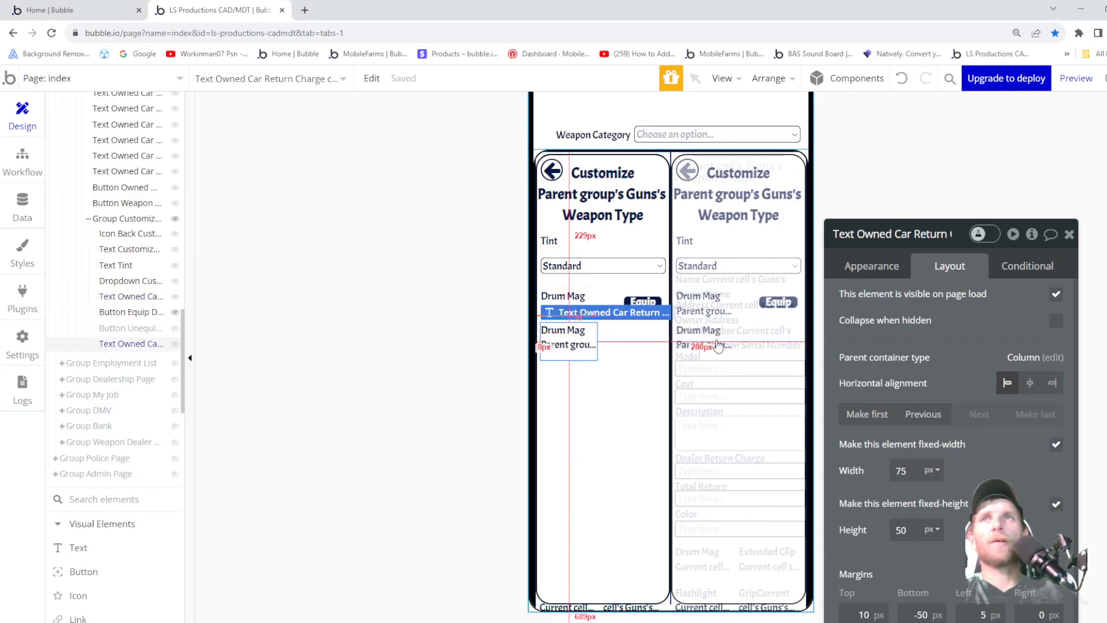
{"action": "left_click", "coordinate": [876, 268]}
{"action": "scroll", "coordinate": [899, 364], "scroll_direction": "down", "scroll_amount": 6}
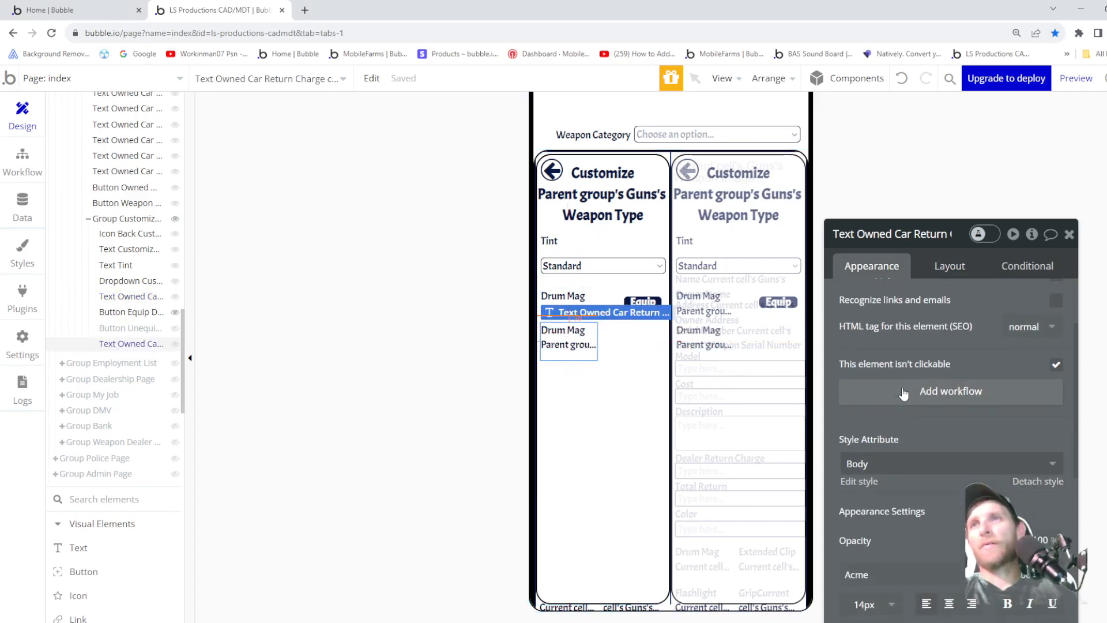
{"action": "left_click", "coordinate": [946, 270]}
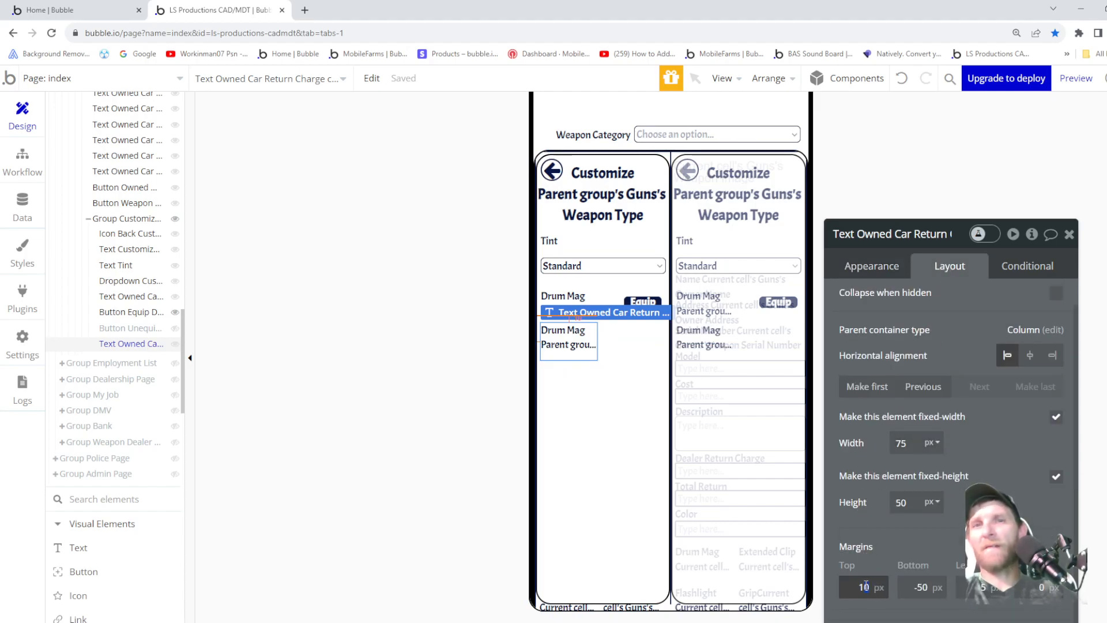
{"action": "mouse_move", "coordinate": [554, 314]}
{"action": "left_mouse_down"}
{"action": "mouse_move", "coordinate": [581, 310]}
{"action": "mouse_move", "coordinate": [565, 312]}
{"action": "left_mouse_up"}
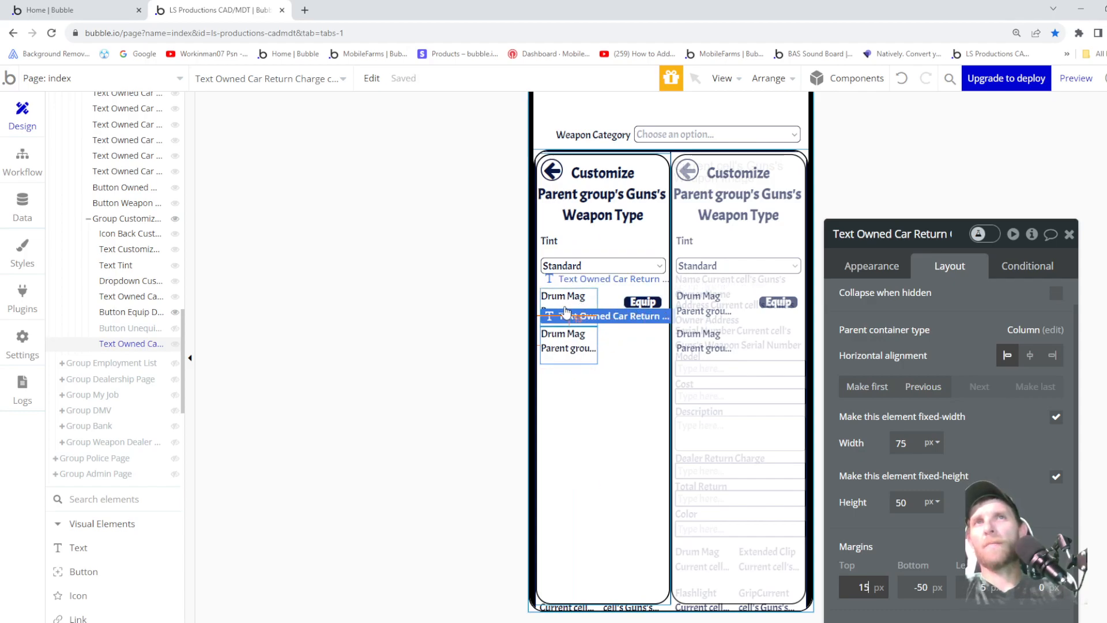
{"action": "mouse_move", "coordinate": [565, 312]}
{"action": "left_mouse_down"}
{"action": "mouse_move", "coordinate": [581, 316]}
{"action": "mouse_move", "coordinate": [574, 307]}
{"action": "left_mouse_up"}
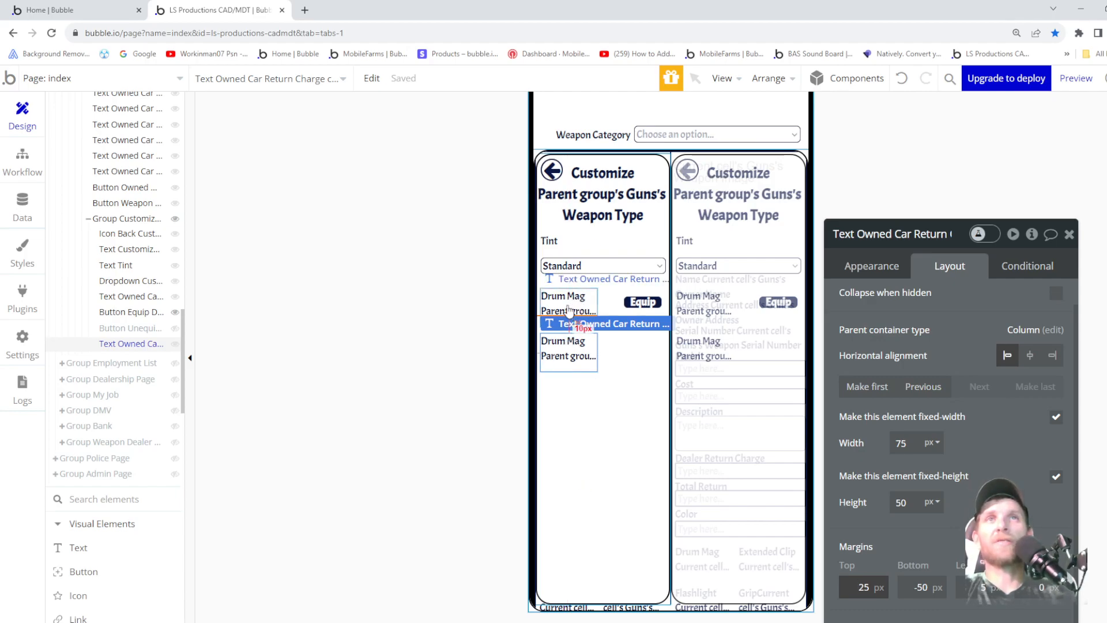
{"action": "left_click_drag", "start_coordinate": [577, 299], "coordinate": [577, 298]}
- Change the copied text's label to "Extended Clip" and its dynamic value to the parent group's Guns's Extended Clip
{"action": "left_click", "coordinate": [856, 266]}
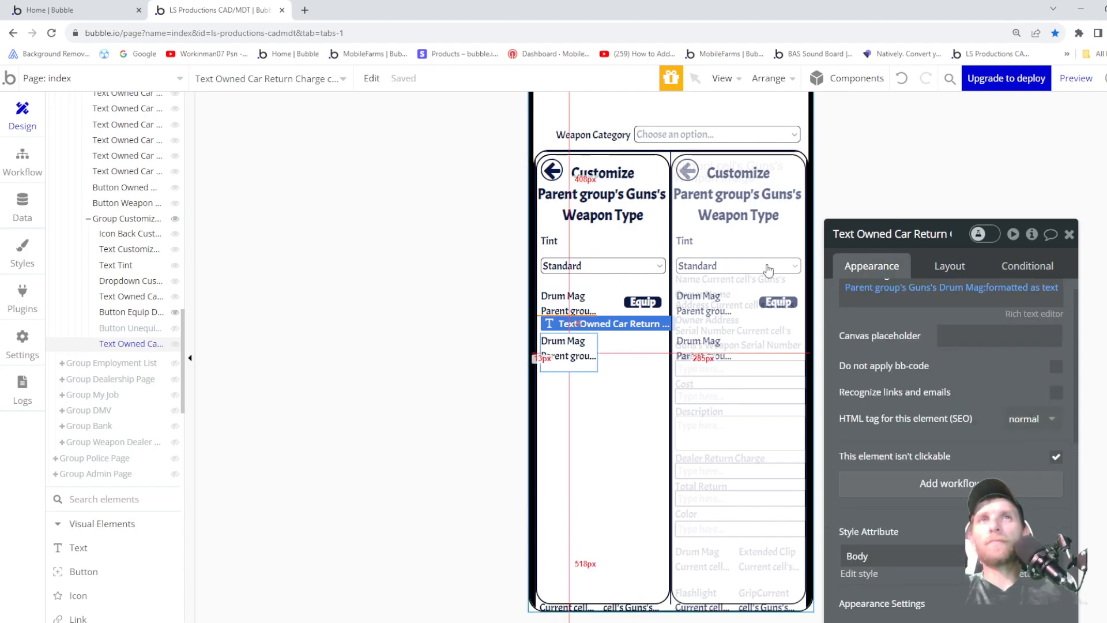
{"action": "triple_click", "coordinate": [890, 301]}
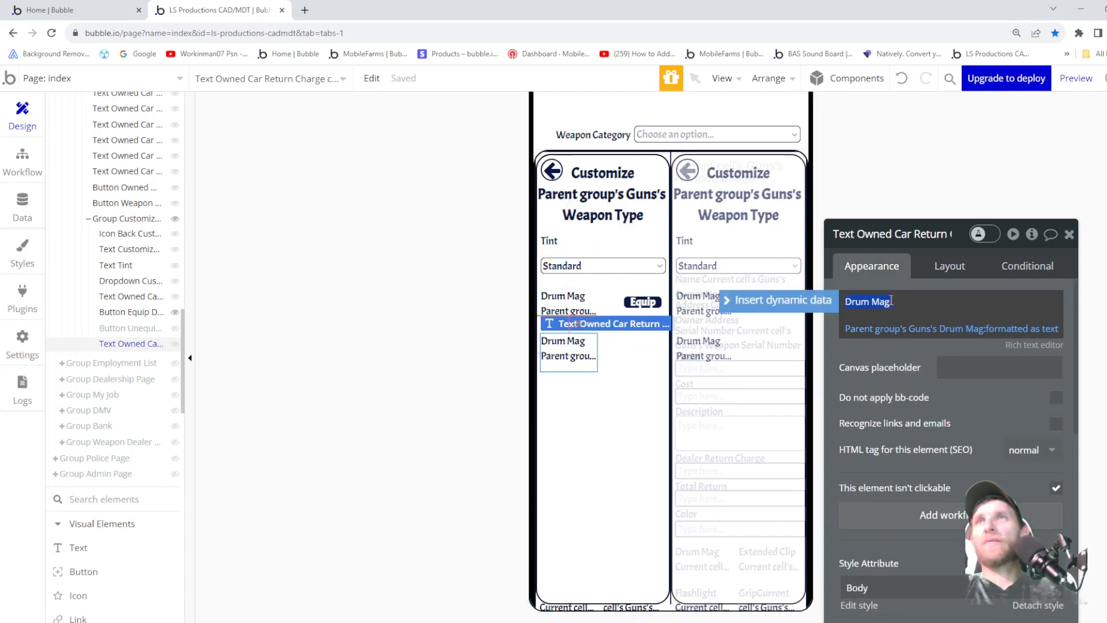
{"action": "left_click", "coordinate": [980, 328]}
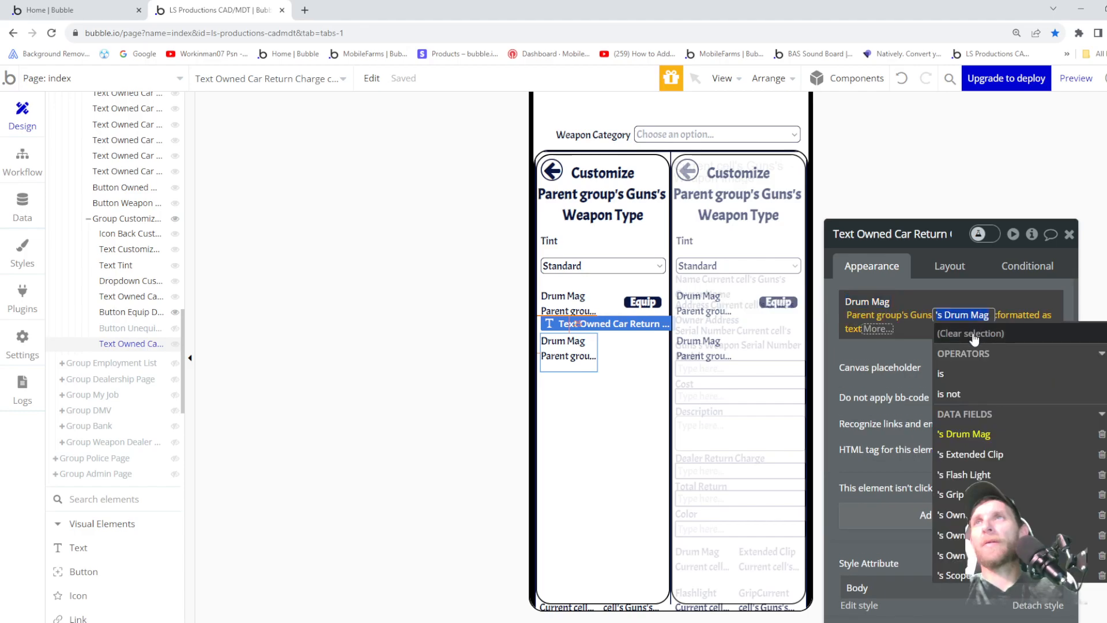
{"action": "left_click", "coordinate": [980, 454]}
{"action": "left_click", "coordinate": [892, 301]}
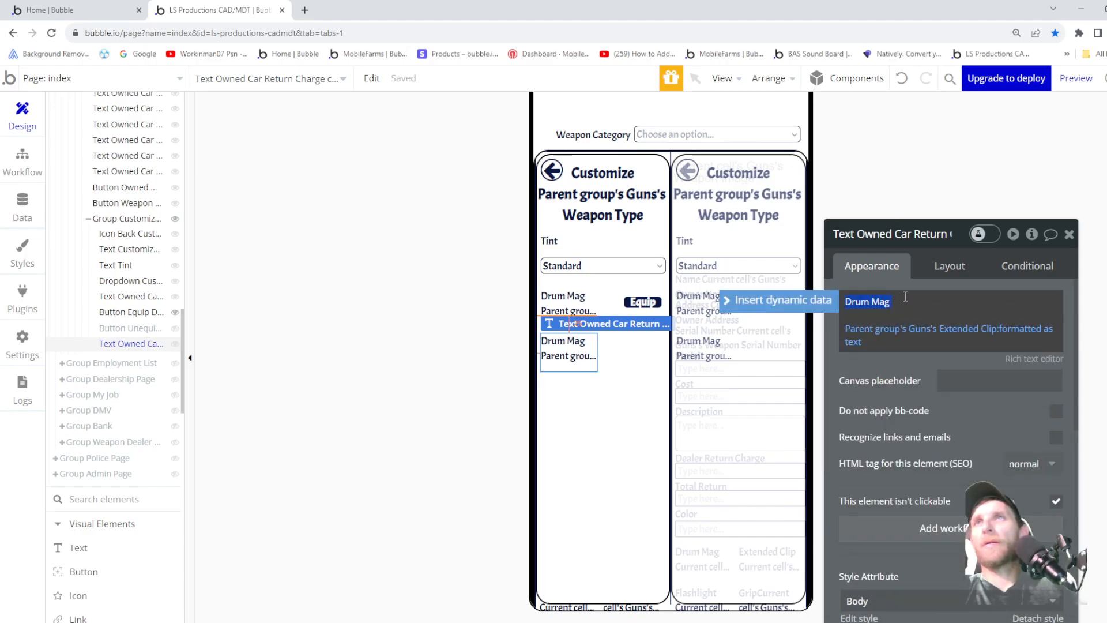
{"action": "key", "text": "BackSpace"}
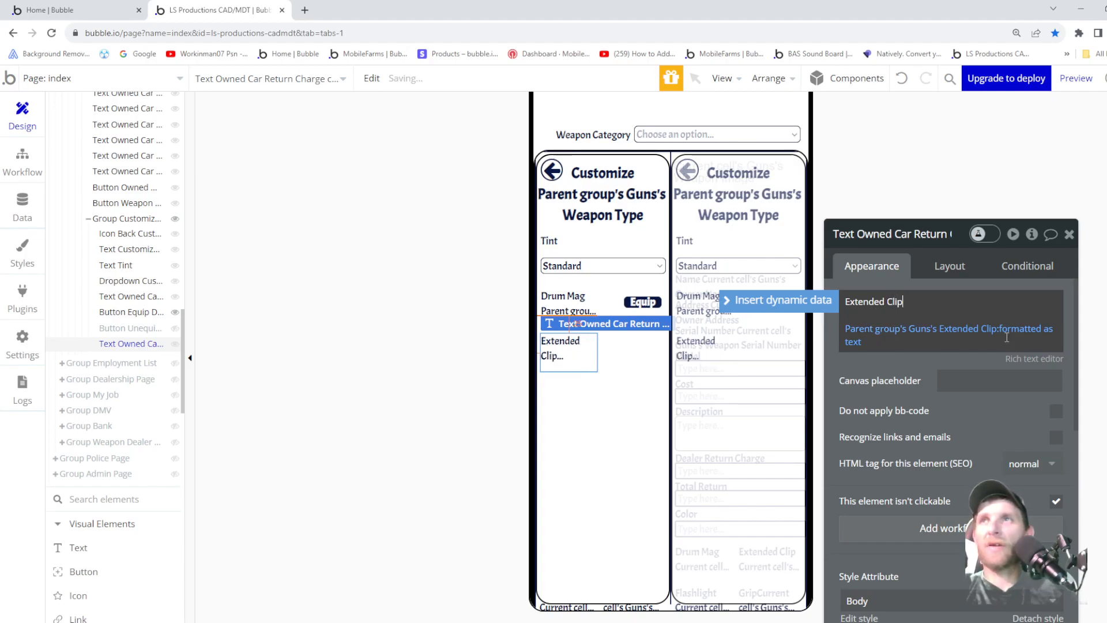
- Copy the Equip Drum Mag button with its workflows and paste it with workflows into Group Customize Weapon
{"action": "right_click", "coordinate": [642, 307]}
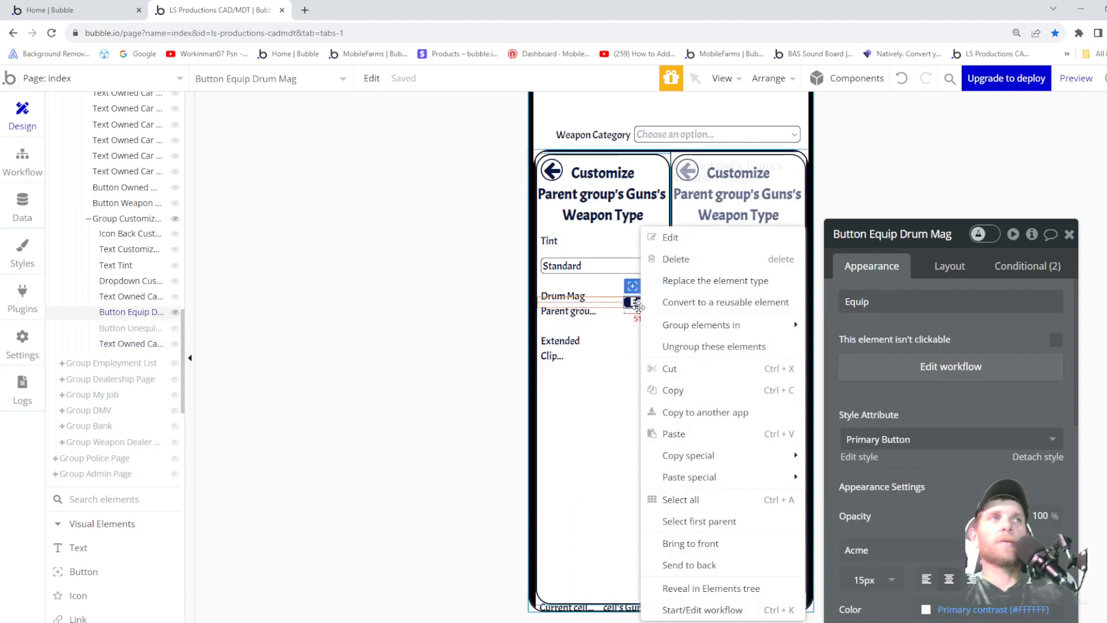
{"action": "mouse_move", "coordinate": [700, 457]}
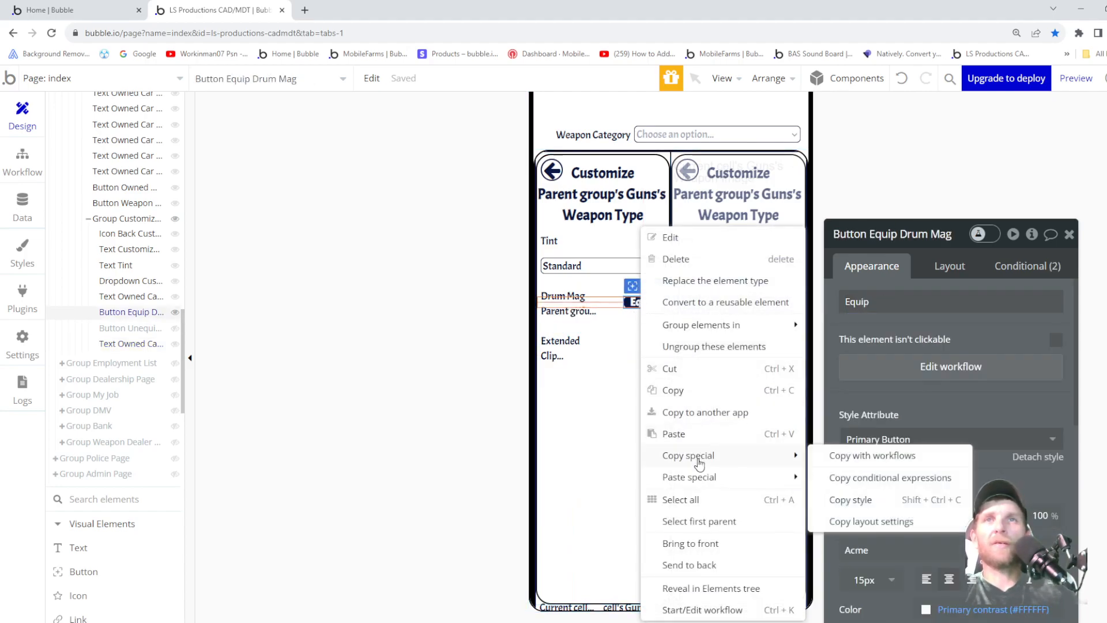
{"action": "left_click", "coordinate": [856, 456]}
{"action": "left_click", "coordinate": [127, 346]}
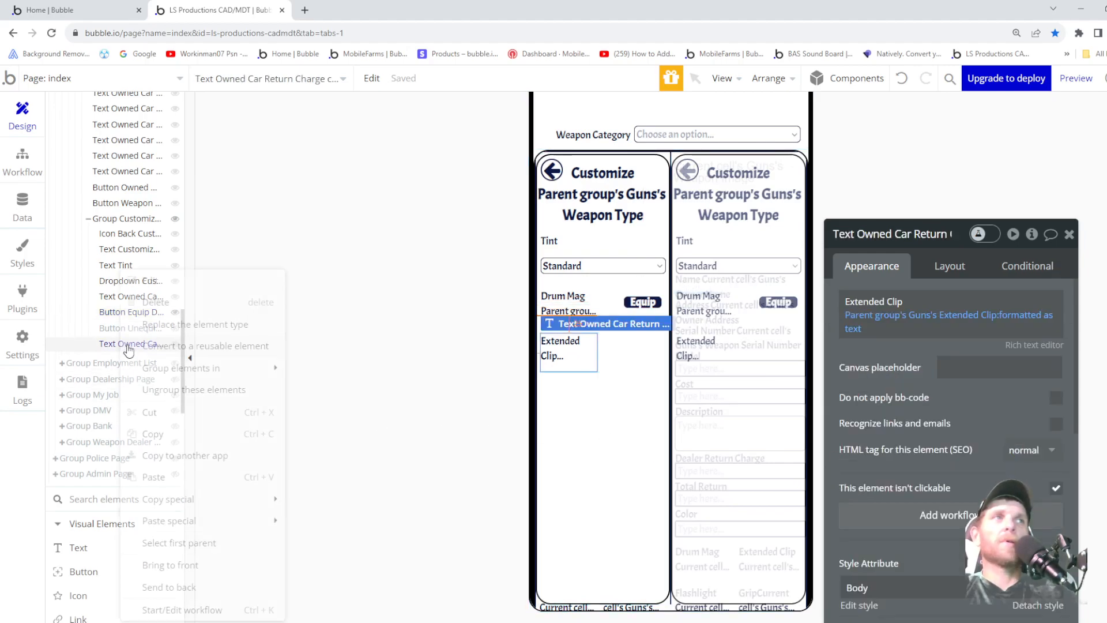
{"action": "right_click", "coordinate": [124, 225]}
{"action": "mouse_move", "coordinate": [220, 450]}
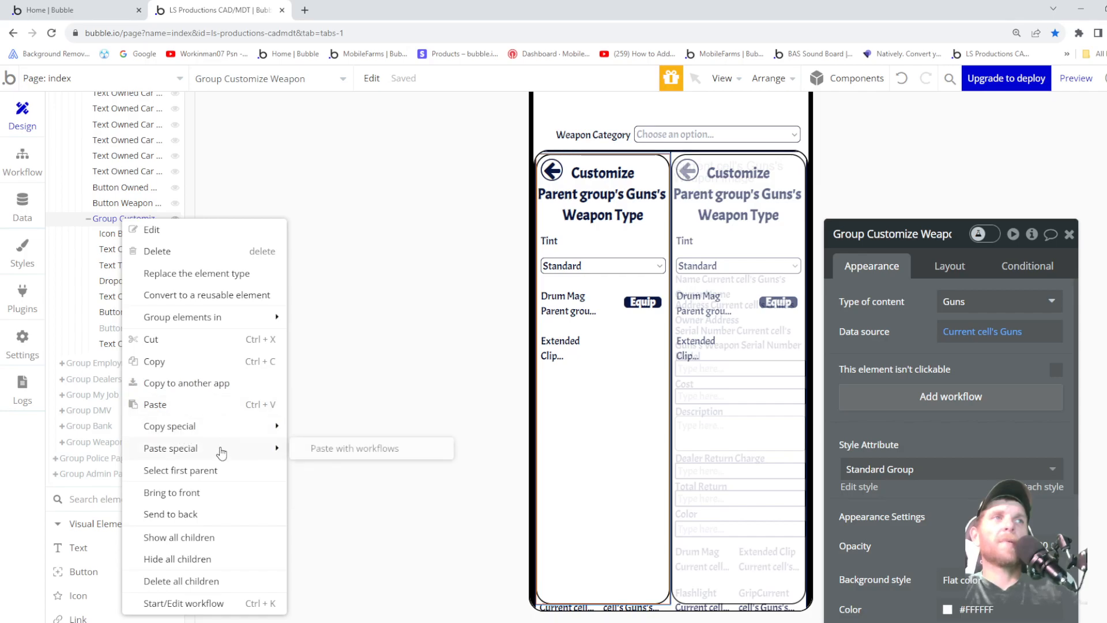
{"action": "left_click", "coordinate": [351, 454]}
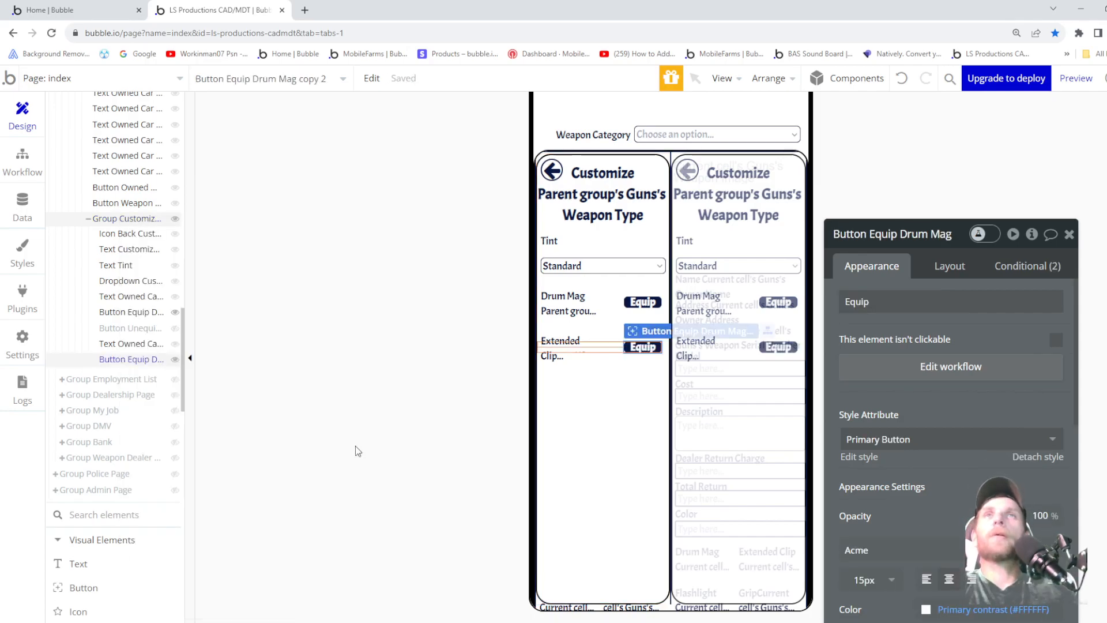
- Rename the pasted button element to "Button Equip Extended Clip"
{"action": "left_click", "coordinate": [894, 234]}
{"action": "left_click", "coordinate": [955, 233]}
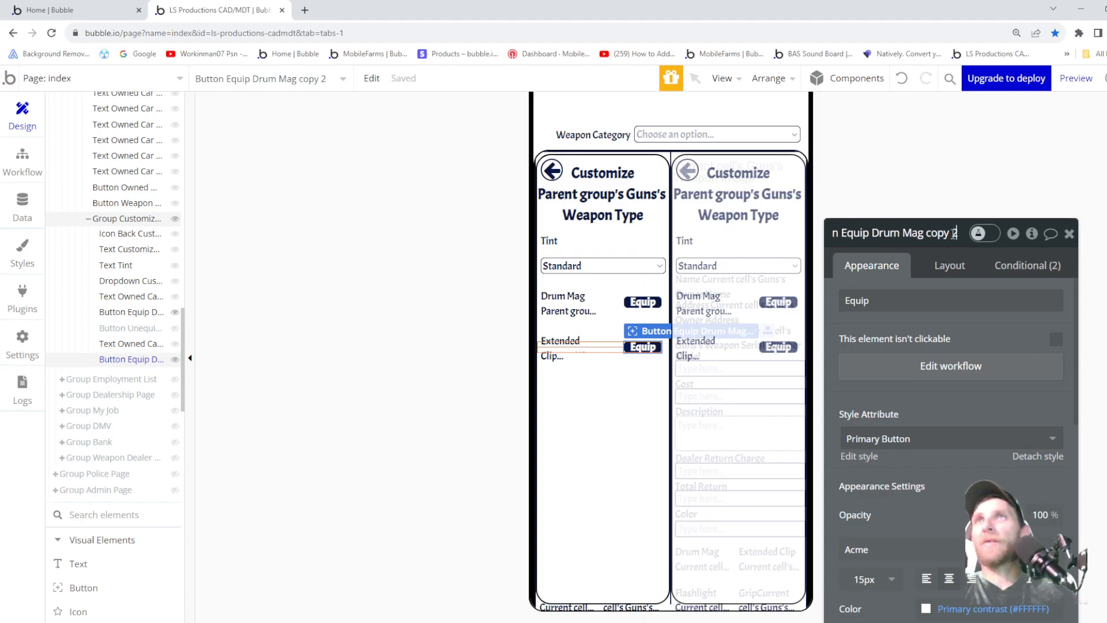
{"action": "left_click_drag", "start_coordinate": [955, 233], "coordinate": [901, 236]}
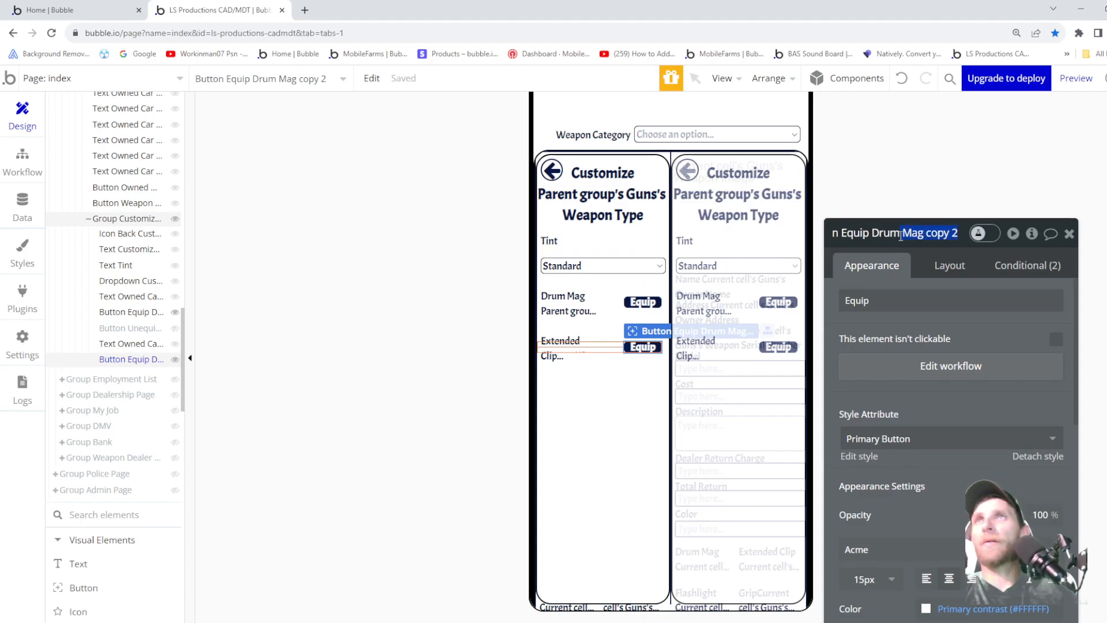
{"action": "type", "text": "Ex"}
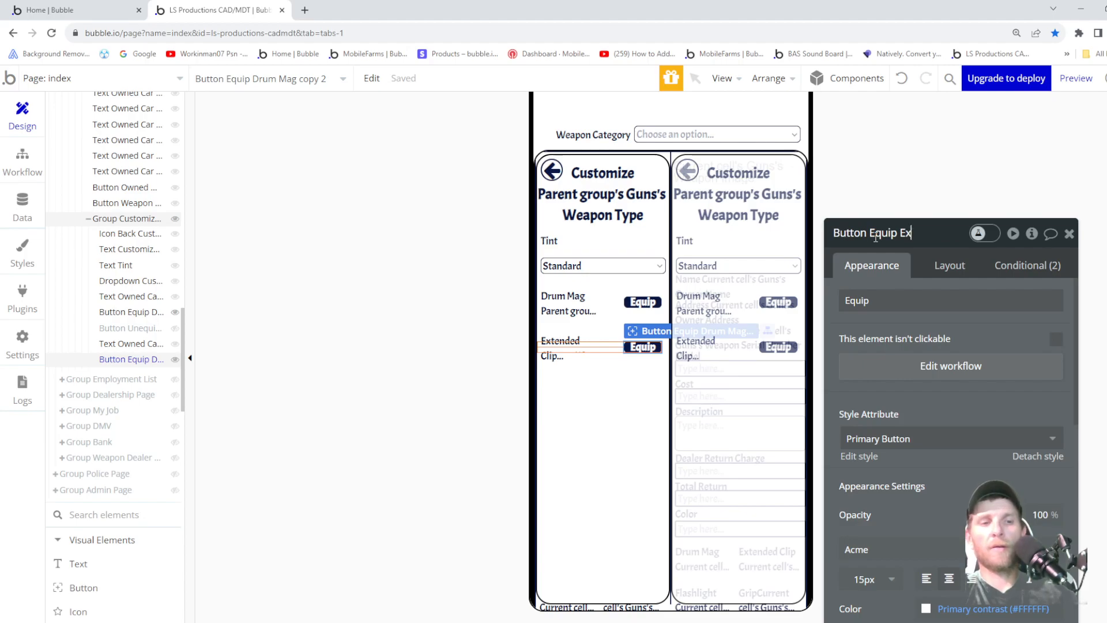
{"action": "type", "text": "tended Clip"}
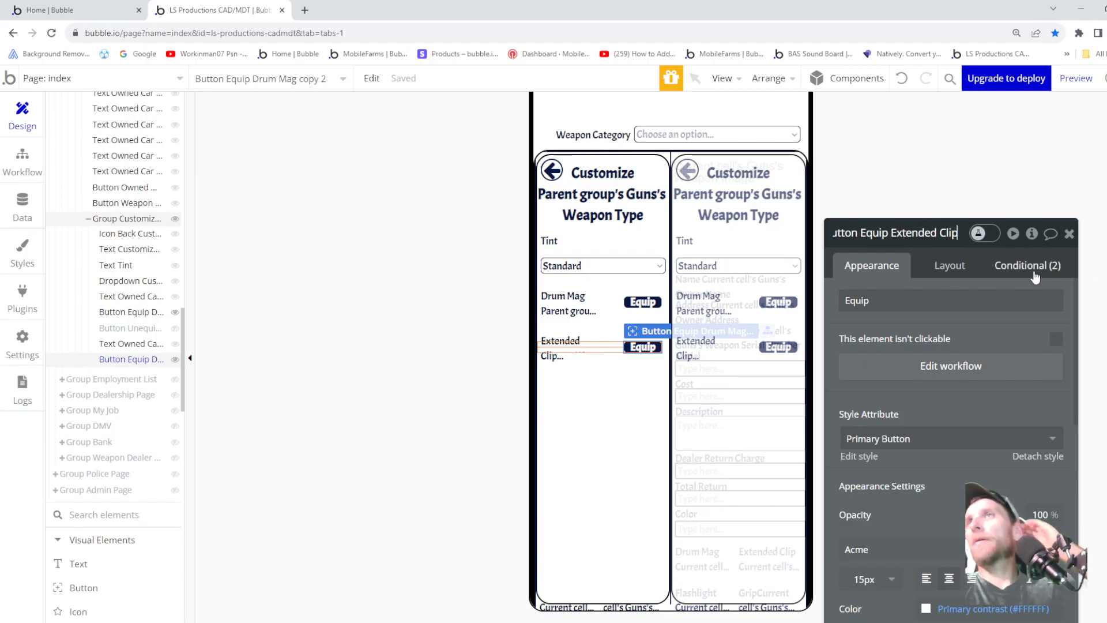
- Switch both visibility conditions of the Equip Extended Clip button from Drum Mag to the Extended Clip field
{"action": "left_click", "coordinate": [1032, 266]}
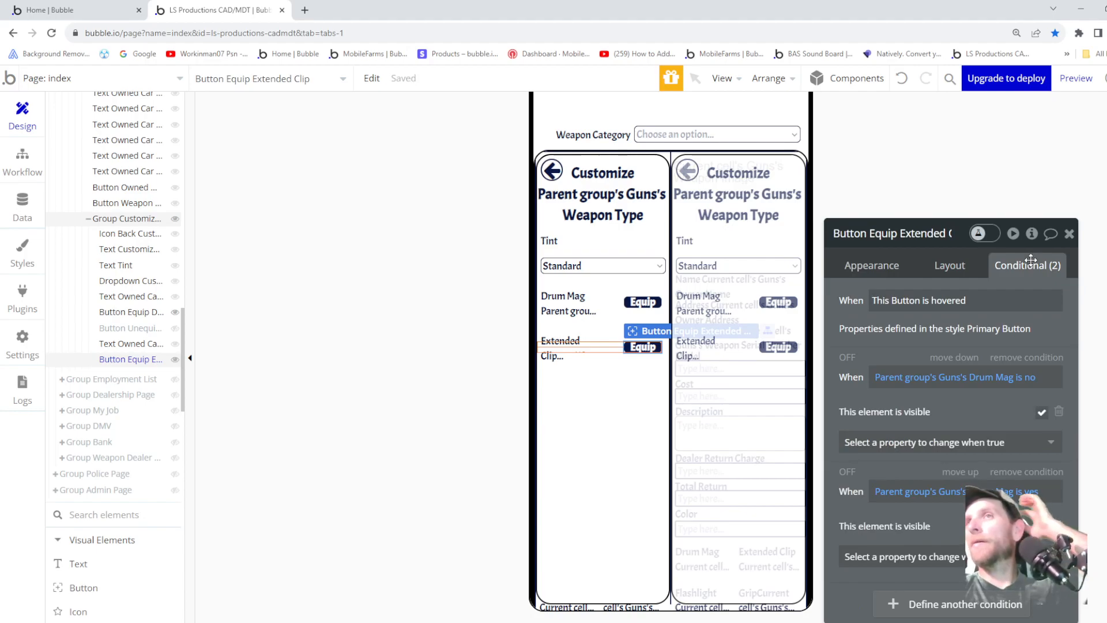
{"action": "left_click", "coordinate": [993, 378]}
{"action": "left_click", "coordinate": [993, 378]}
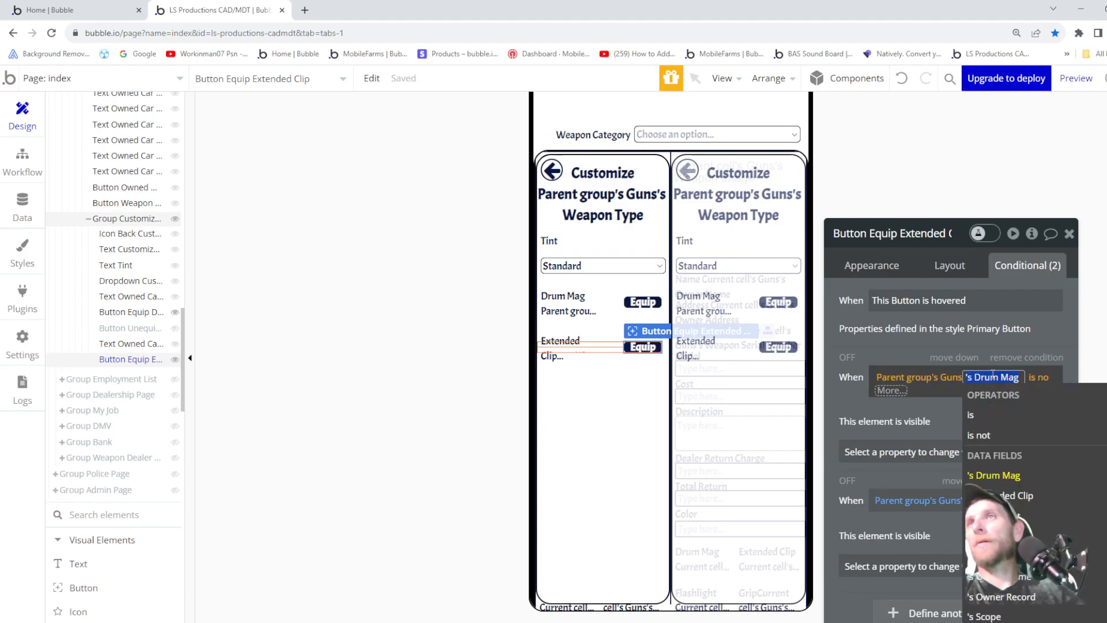
{"action": "left_click", "coordinate": [1023, 508]}
{"action": "left_click", "coordinate": [838, 416]}
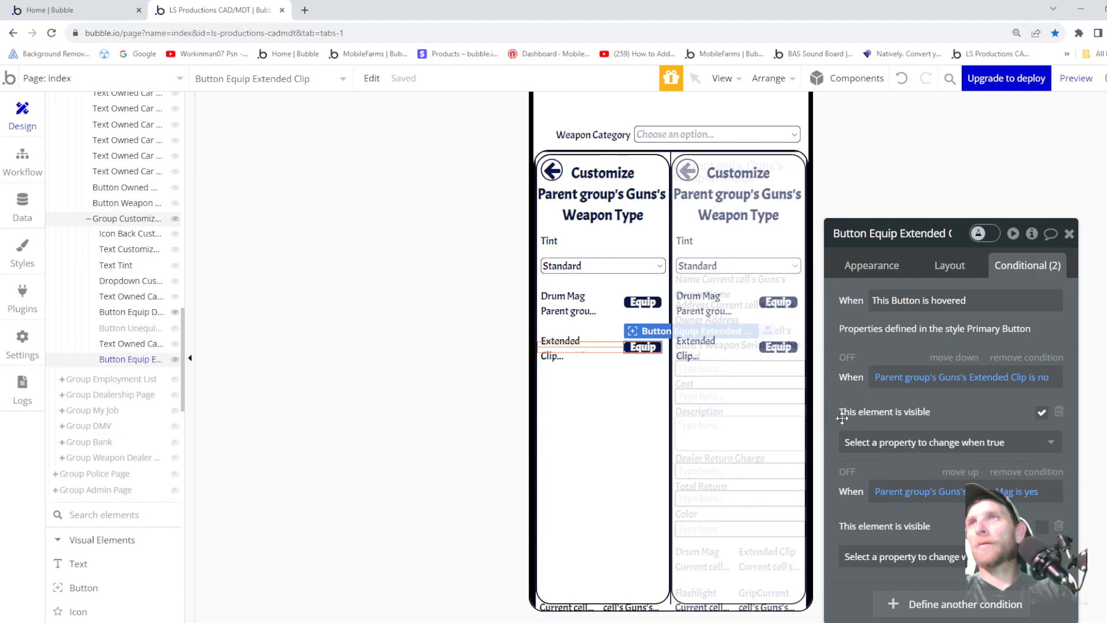
{"action": "left_click", "coordinate": [993, 492]}
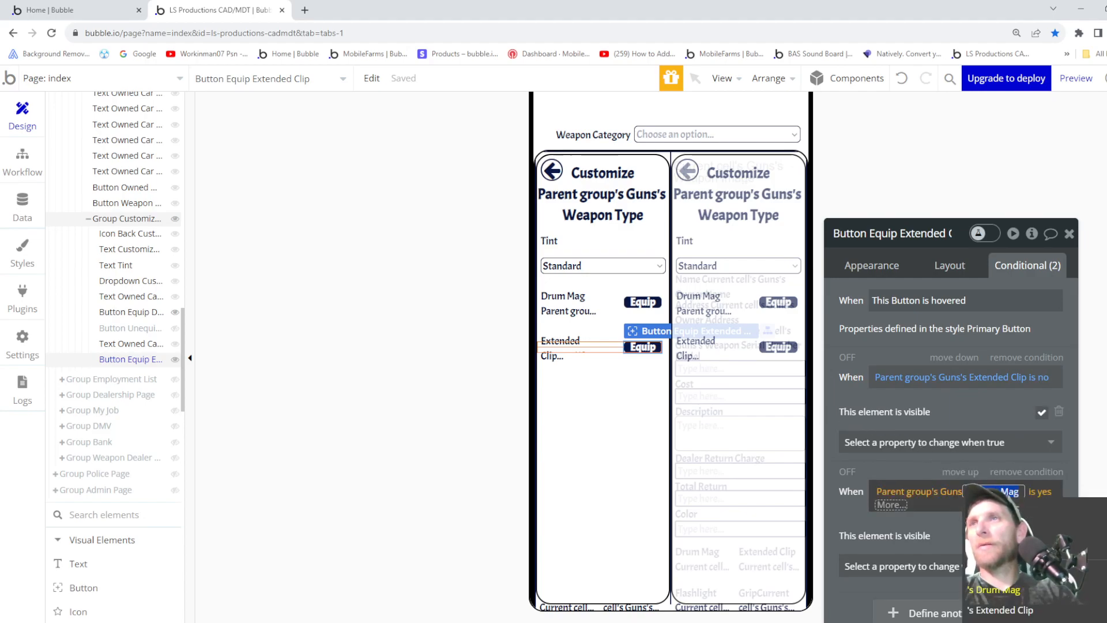
{"action": "left_click", "coordinate": [1001, 611]}
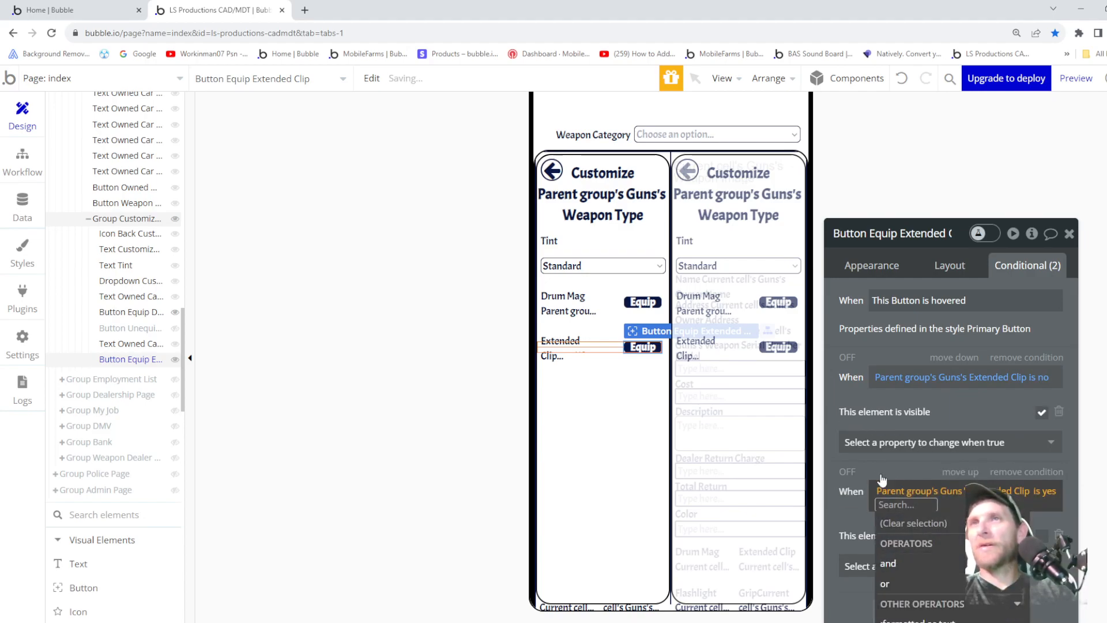
{"action": "left_click", "coordinate": [849, 395]}
- Make the Equip Extended Clip button's workflow set the Extended Clip field to "yes" instead of changing Drum Mag
{"action": "left_click", "coordinate": [878, 266]}
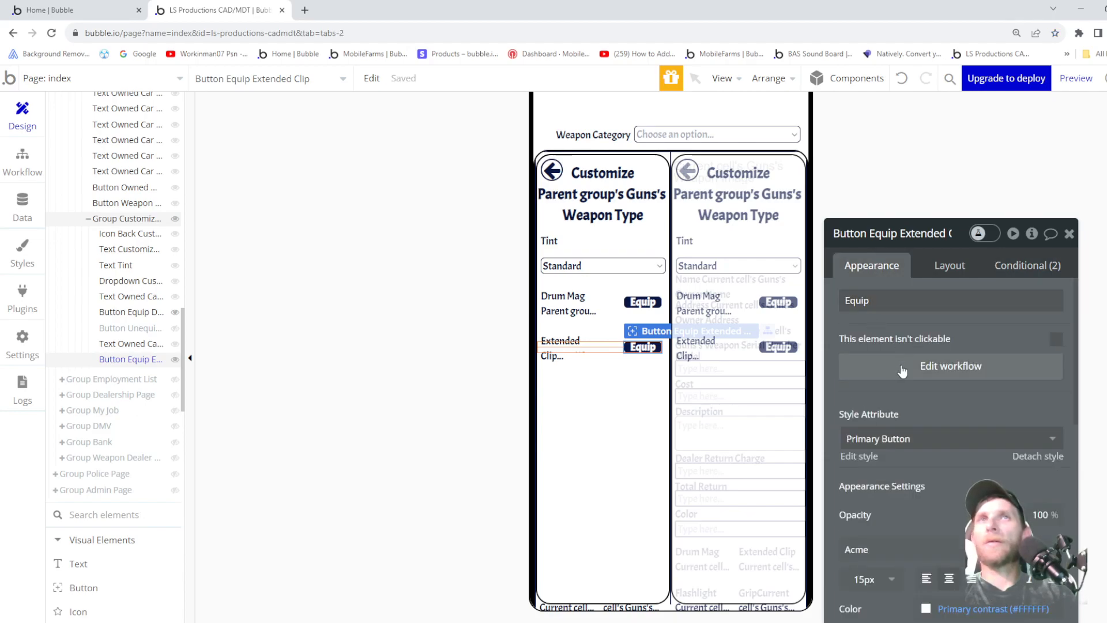
{"action": "left_click", "coordinate": [905, 385]}
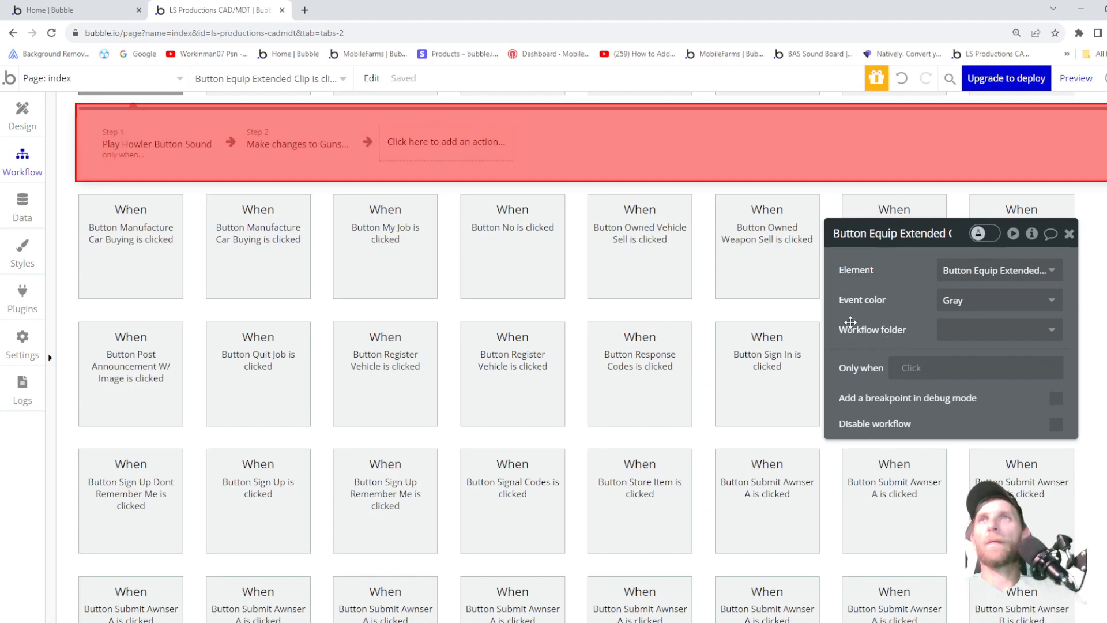
{"action": "left_click", "coordinate": [256, 148]}
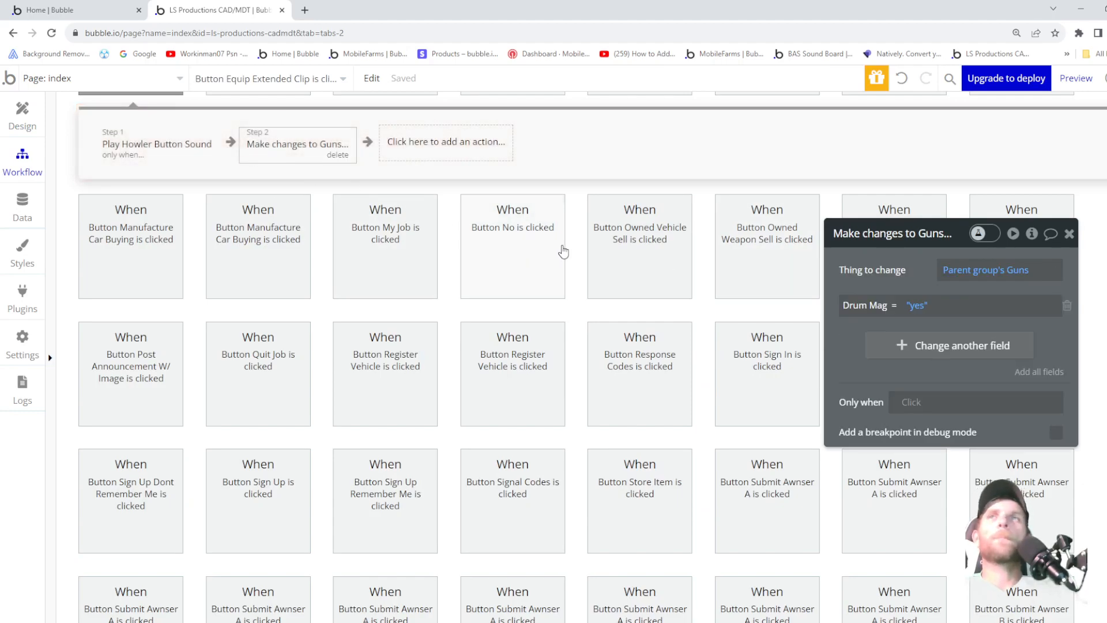
{"action": "left_click", "coordinate": [918, 306]}
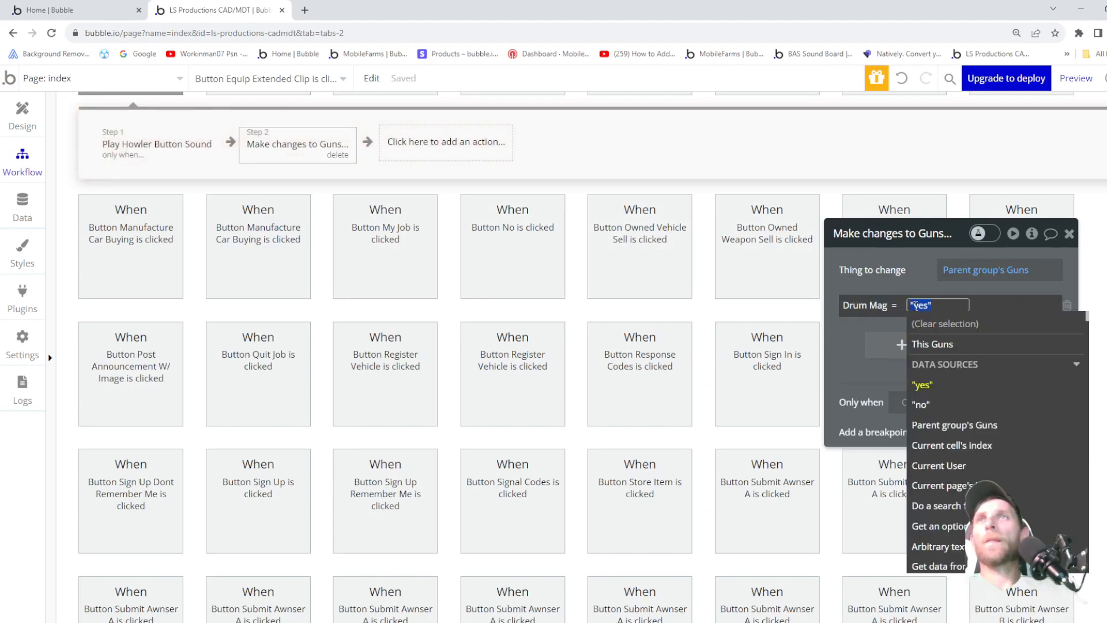
{"action": "left_click", "coordinate": [865, 305]}
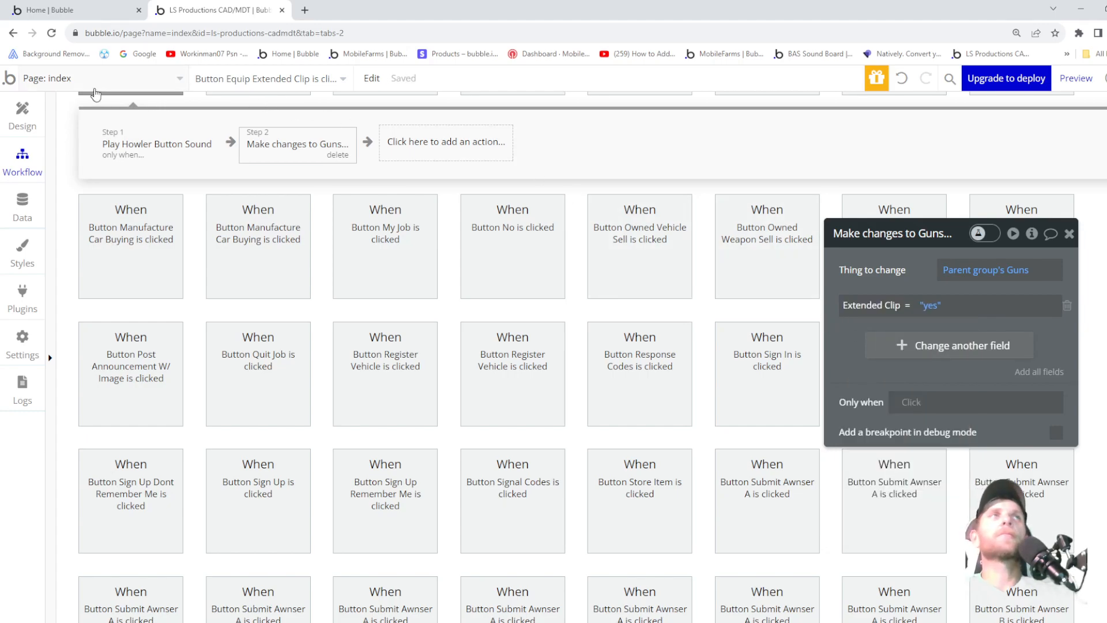
- Copy the Unequip Drum Mag button with its workflows and paste it with workflows into Group Customize Weapon
{"action": "left_click", "coordinate": [23, 109]}
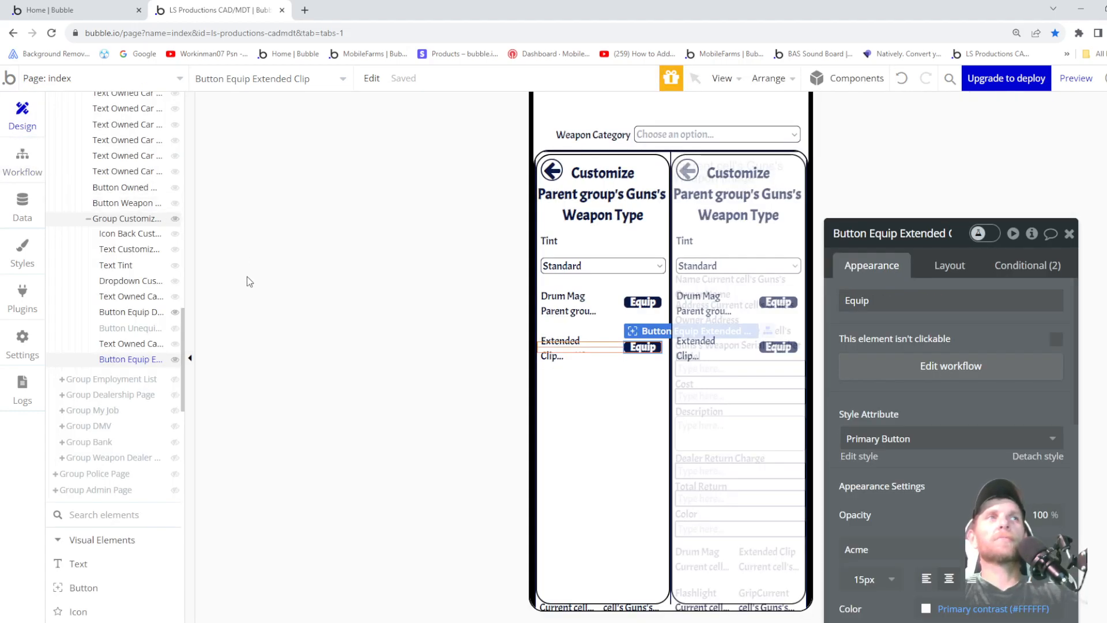
{"action": "left_click", "coordinate": [118, 329]}
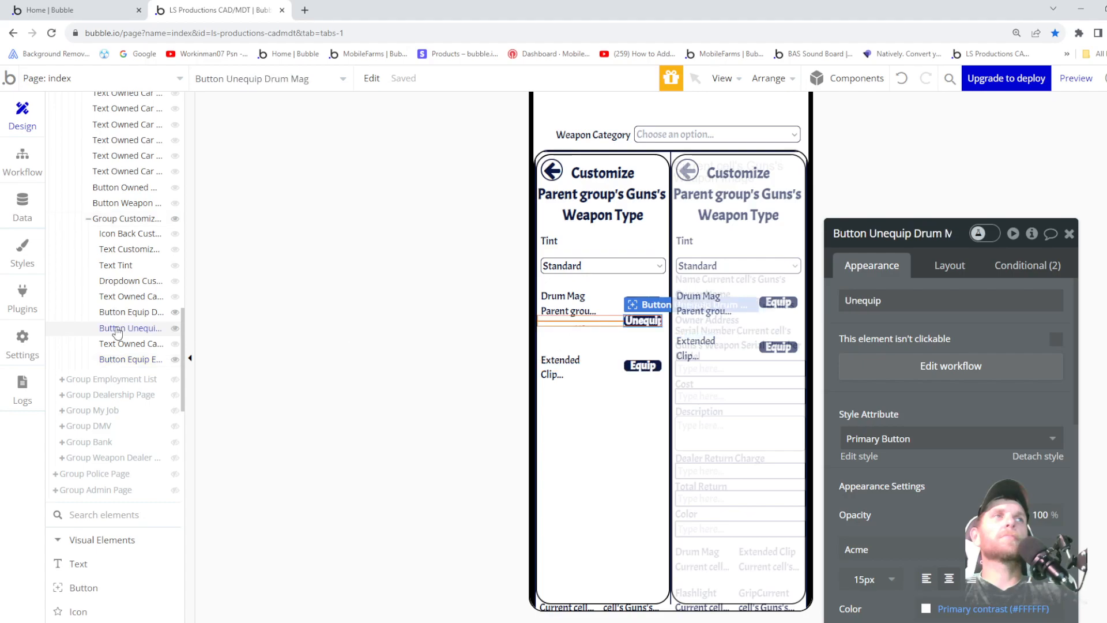
{"action": "right_click", "coordinate": [133, 333]}
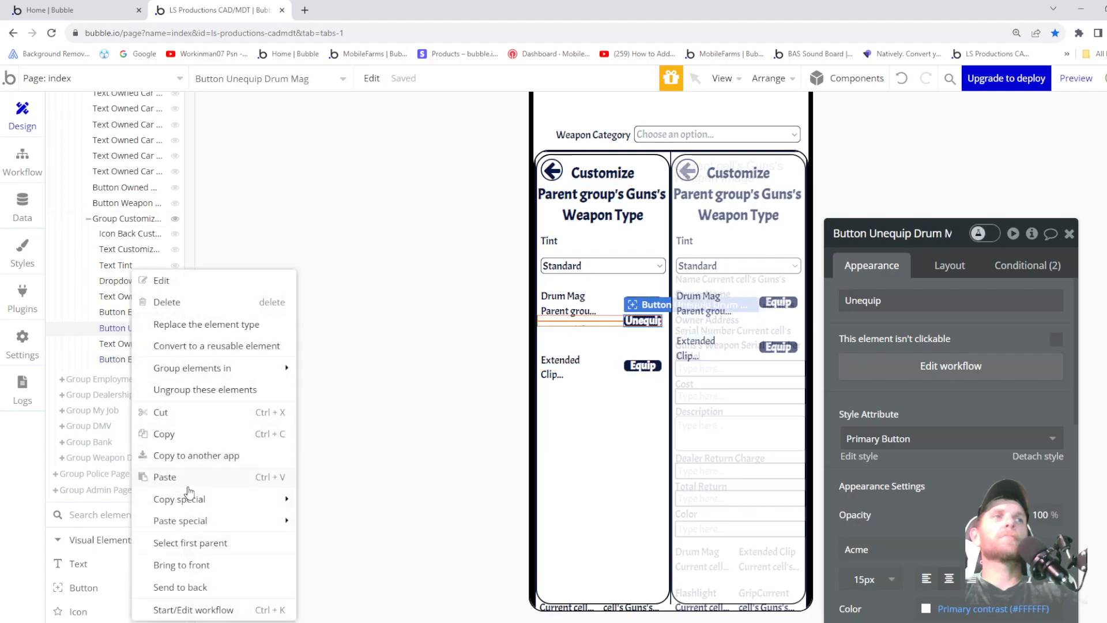
{"action": "mouse_move", "coordinate": [192, 508]}
{"action": "left_click", "coordinate": [343, 505]}
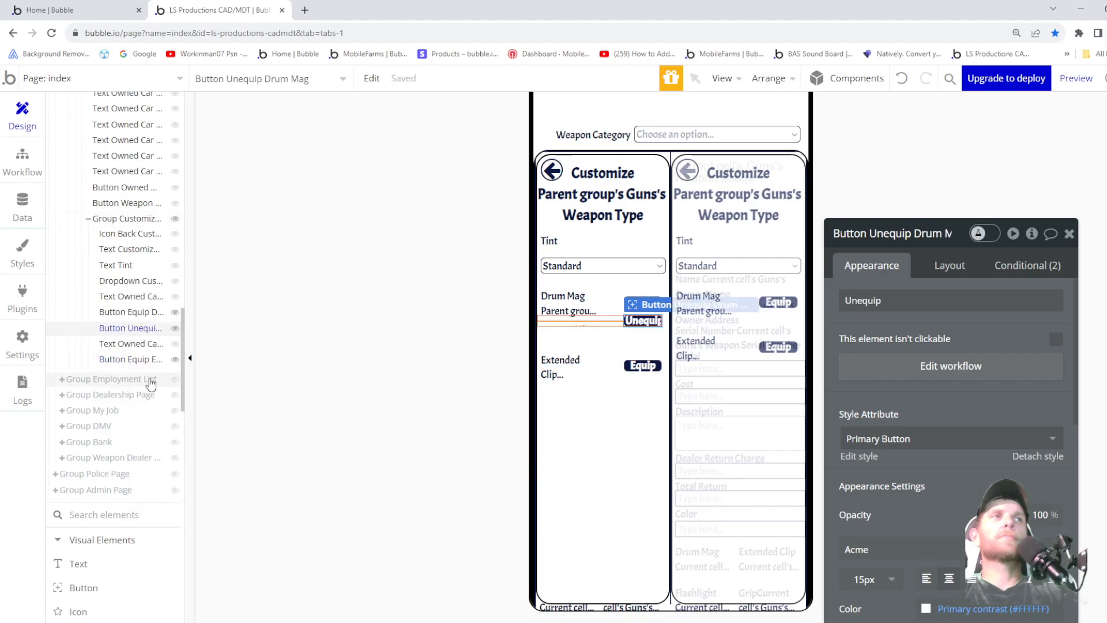
{"action": "left_click", "coordinate": [123, 333]}
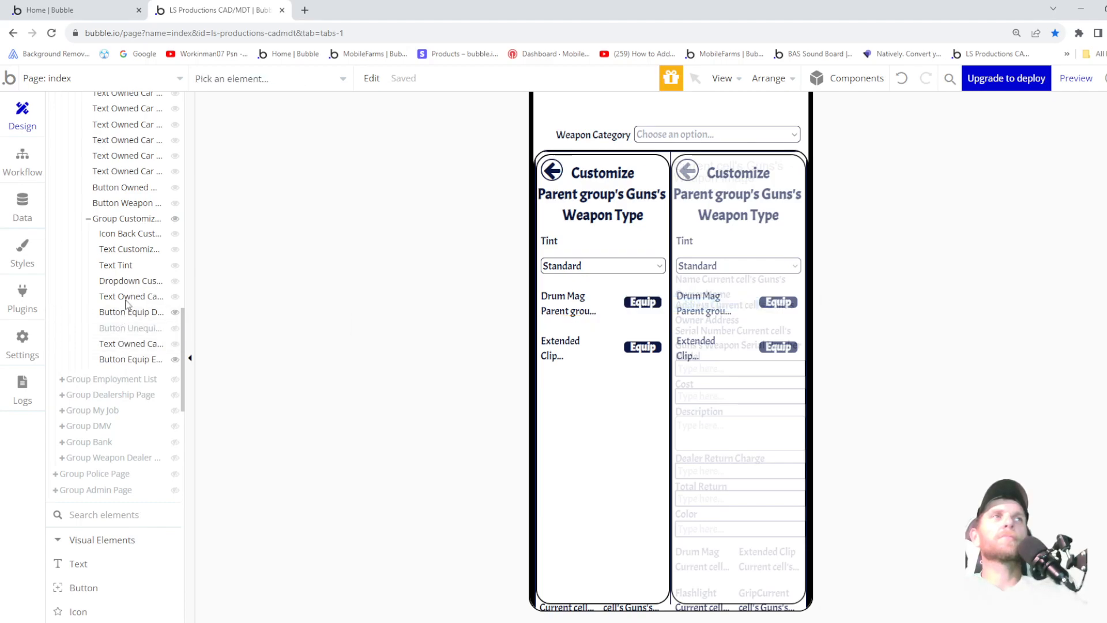
{"action": "right_click", "coordinate": [115, 222]}
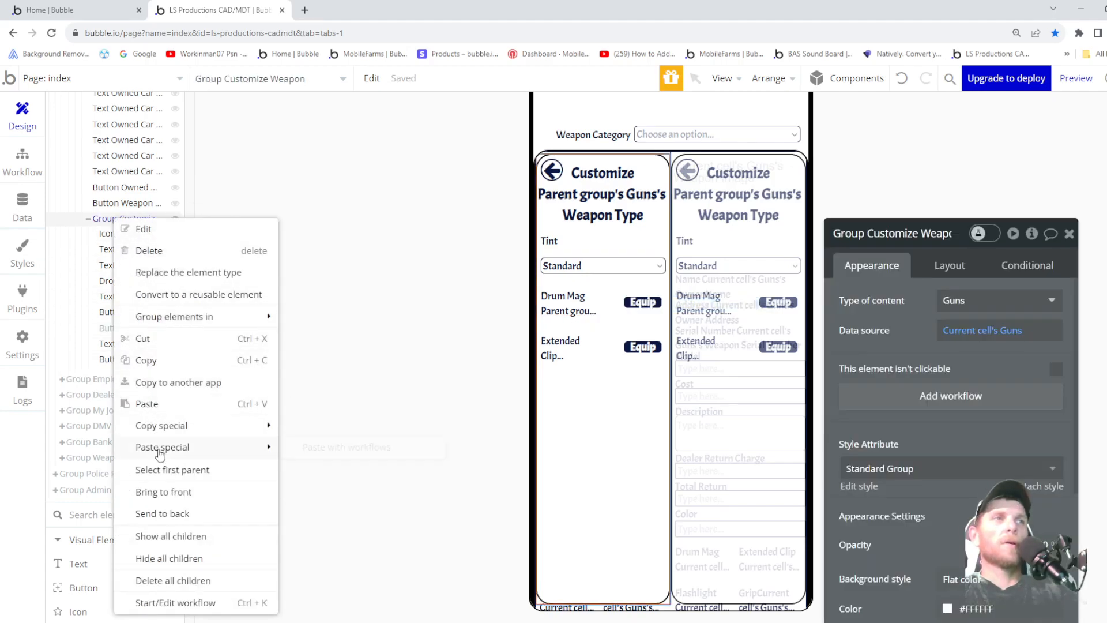
{"action": "mouse_move", "coordinate": [166, 449]}
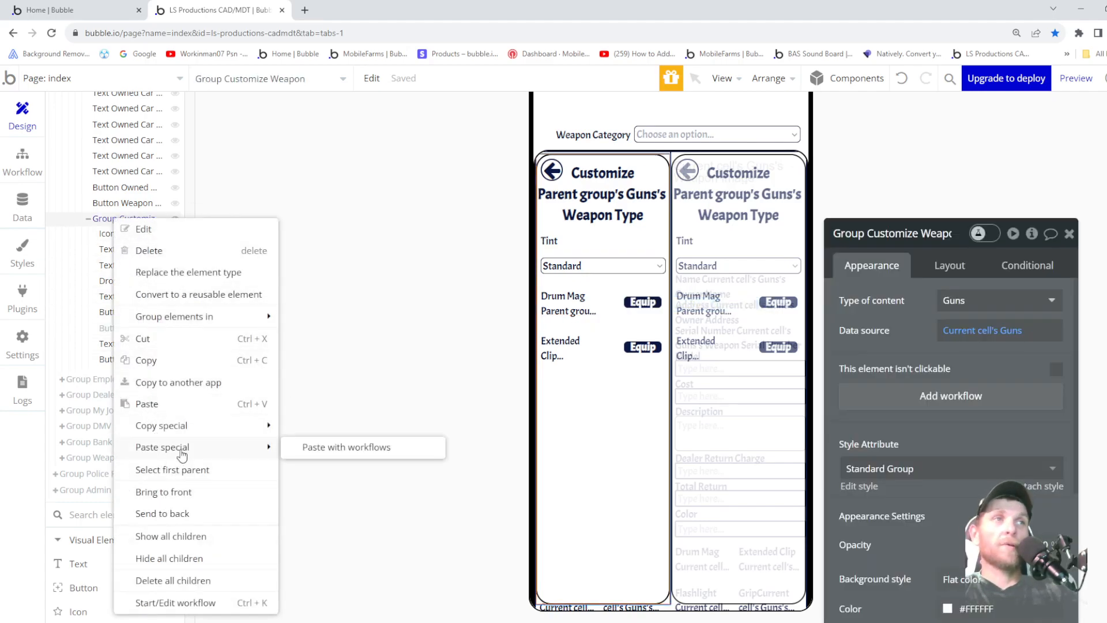
{"action": "left_click", "coordinate": [327, 448]}
- Rename the pasted unequip button element to "Button Unequip Extended Clip"
{"action": "left_click", "coordinate": [931, 233]}
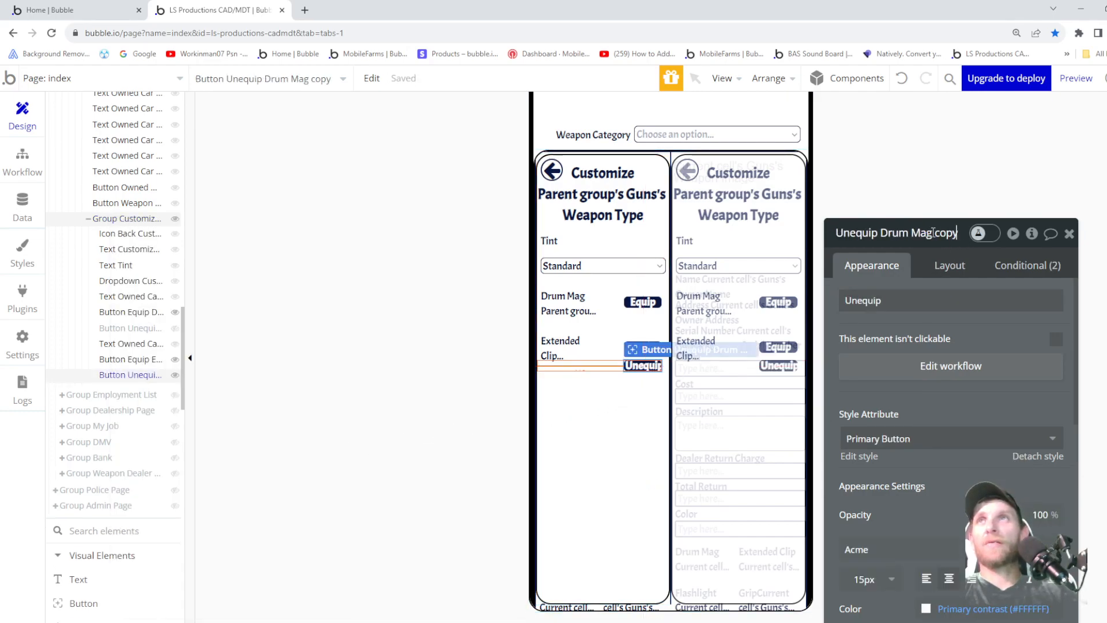
{"action": "mouse_move", "coordinate": [958, 234]}
{"action": "left_mouse_down"}
{"action": "mouse_move", "coordinate": [931, 234]}
{"action": "mouse_move", "coordinate": [956, 231]}
{"action": "left_mouse_up"}
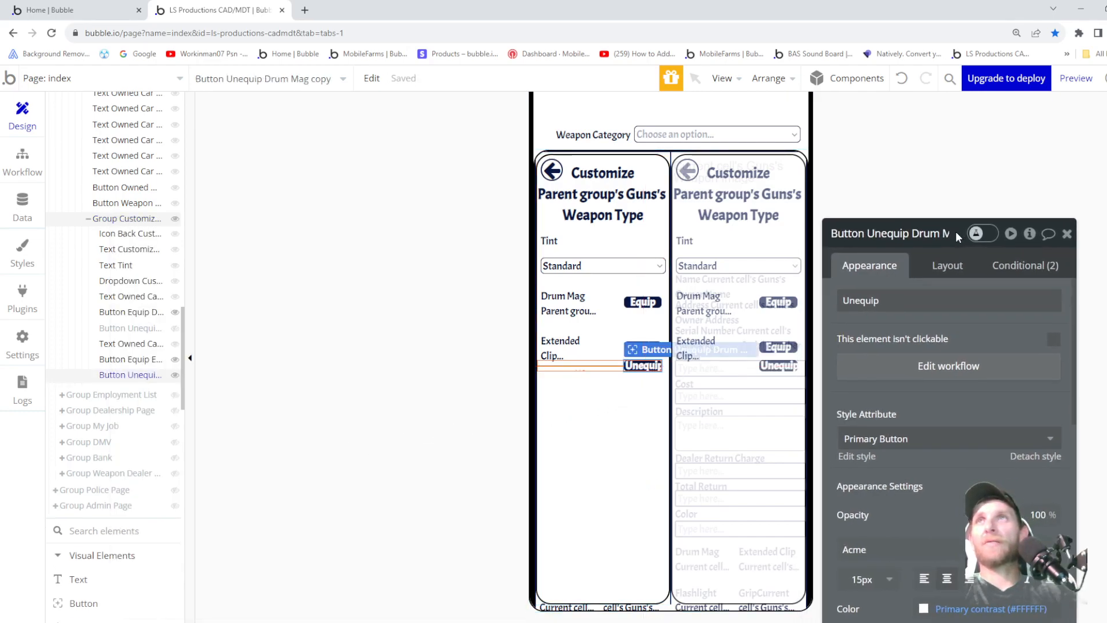
{"action": "left_click", "coordinate": [951, 232]}
{"action": "key", "text": "BackSpace"}
{"action": "key", "text": "BackSpace"}
{"action": "key", "text": "BackSpace"}
{"action": "key", "text": "BackSpace"}
{"action": "key", "text": "BackSpace"}
{"action": "key", "text": "BackSpace"}
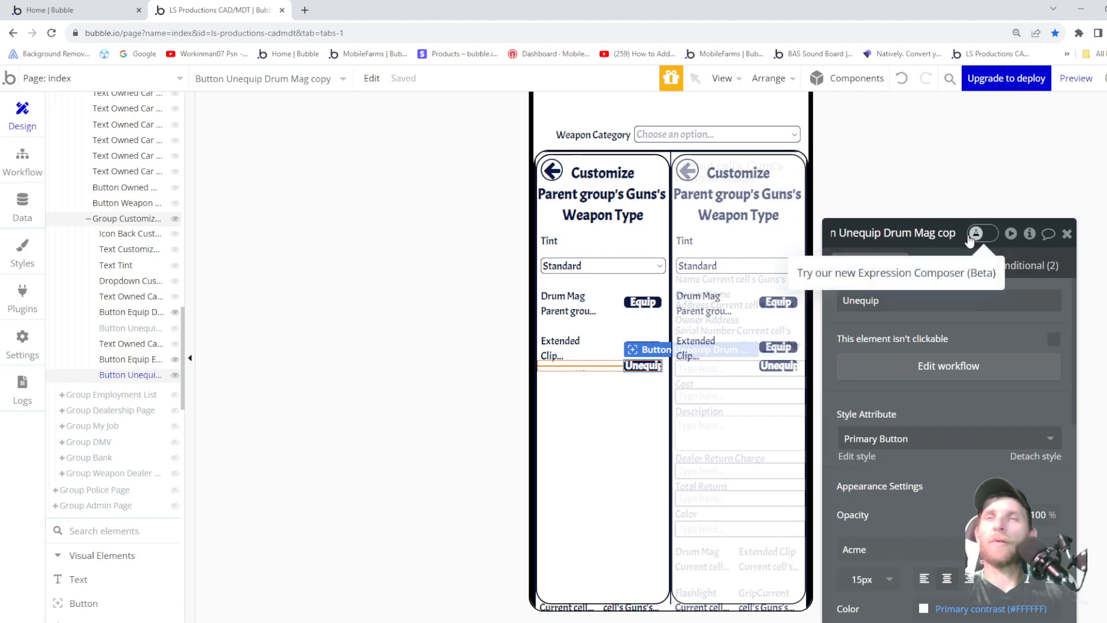
{"action": "key", "text": "BackSpace"}
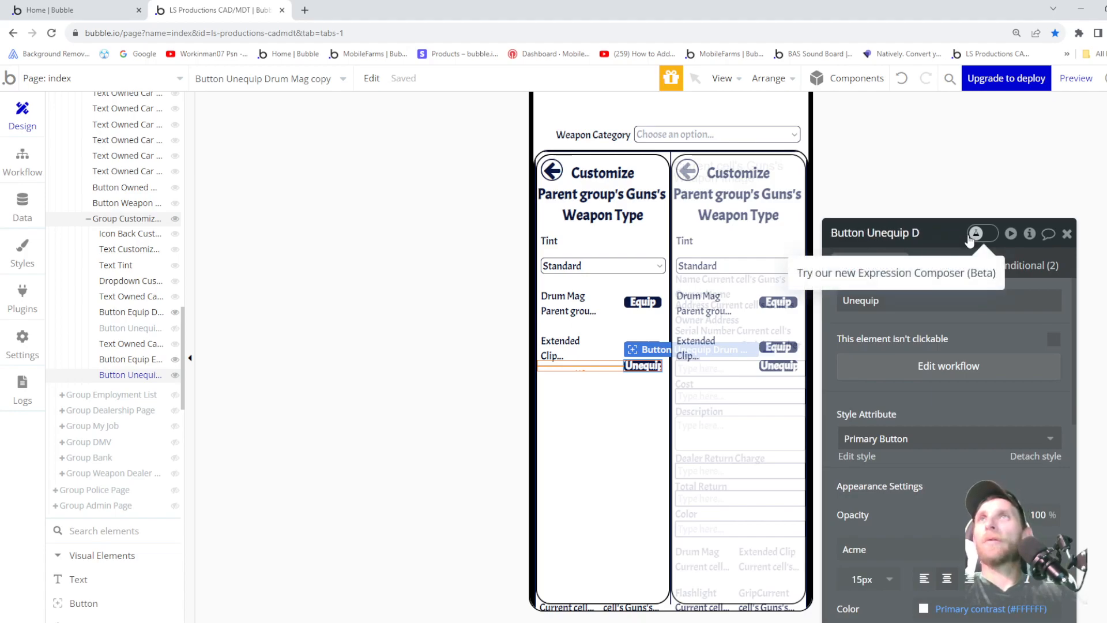
{"action": "type", "text": "E"}
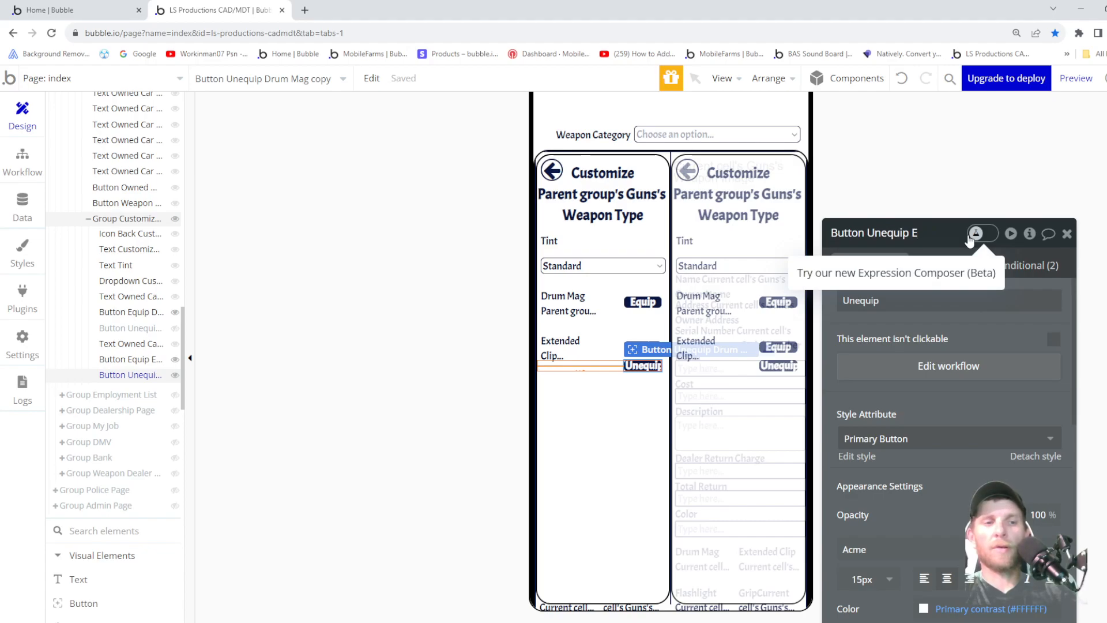
{"action": "type", "text": "xtended Clip"}
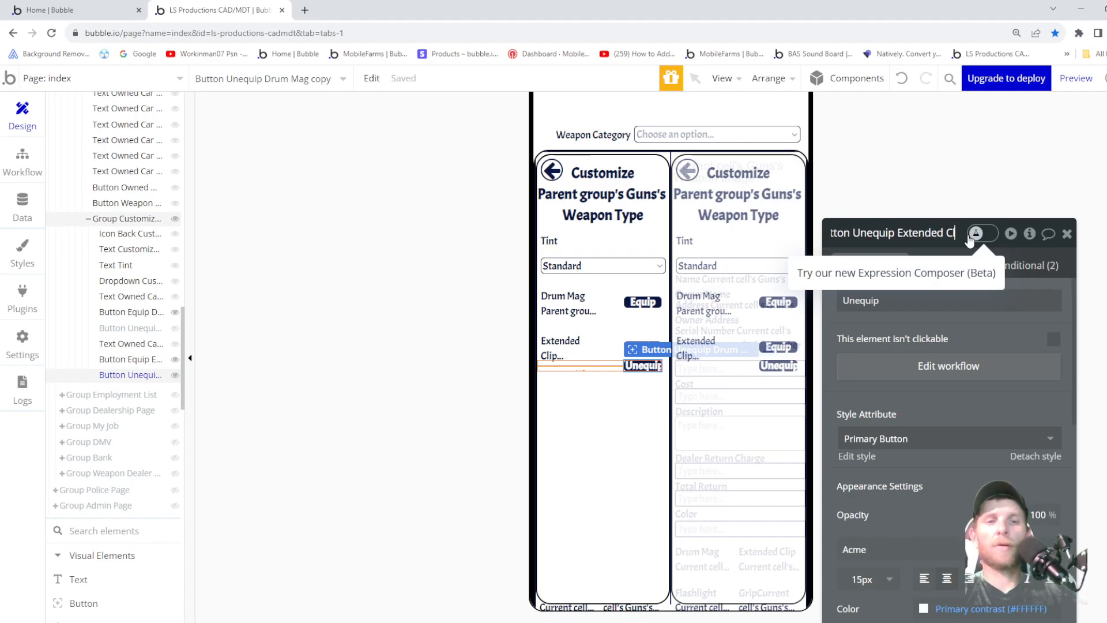
- Switch both visibility conditions of the Unequip Extended Clip button from Drum Mag to the Extended Clip field
{"action": "left_click", "coordinate": [1006, 266]}
{"action": "left_click", "coordinate": [1000, 378]}
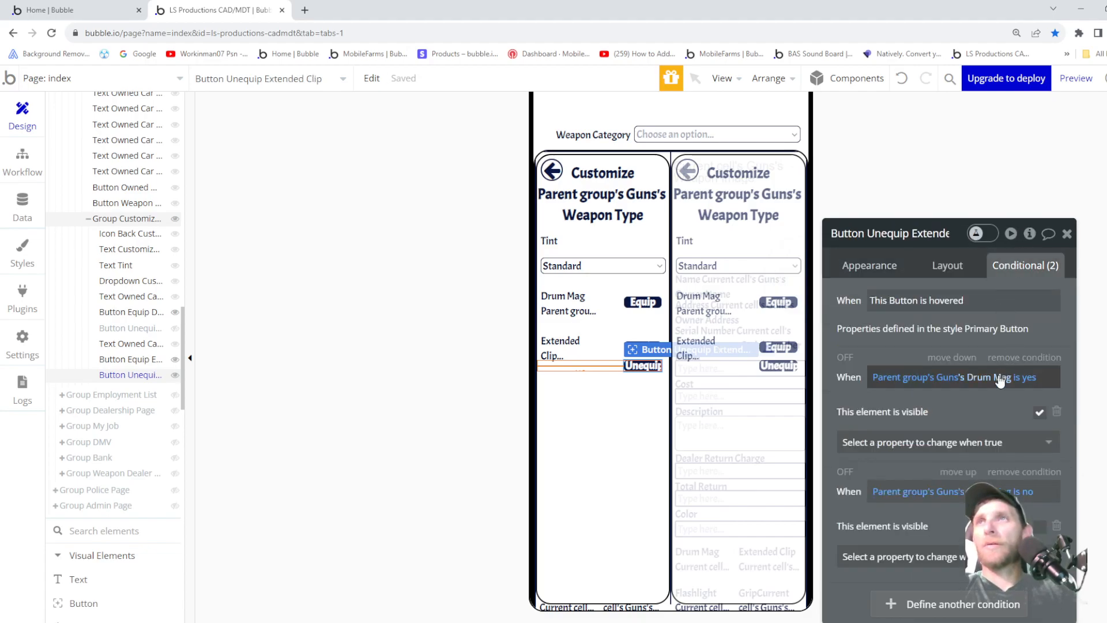
{"action": "left_click", "coordinate": [993, 377]}
{"action": "left_click", "coordinate": [1003, 496]}
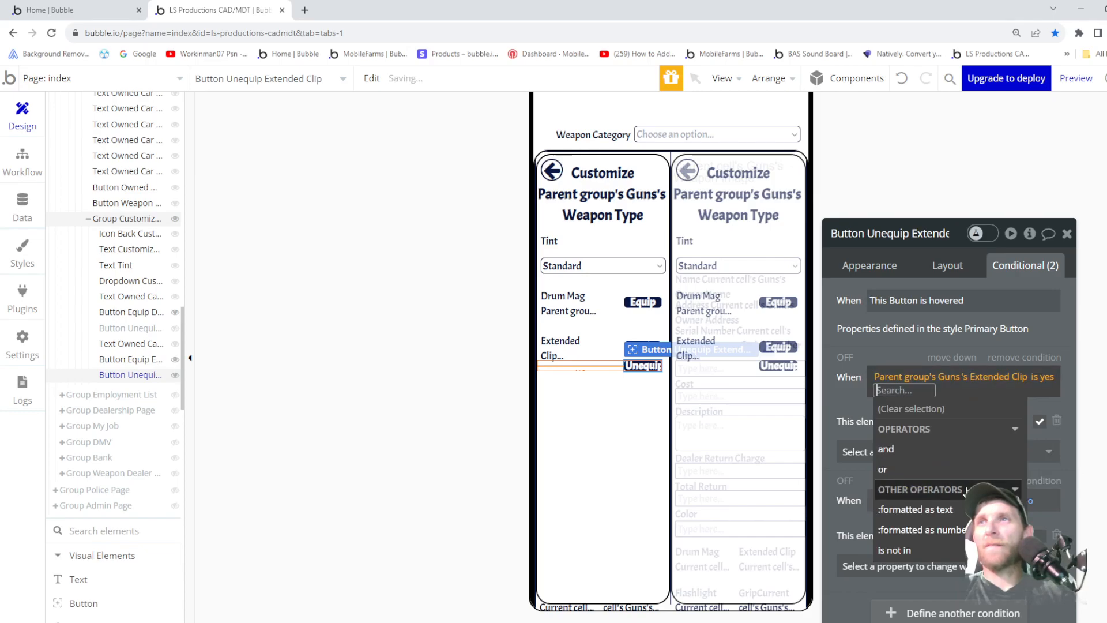
{"action": "left_click", "coordinate": [859, 406]}
{"action": "double_click", "coordinate": [991, 492]}
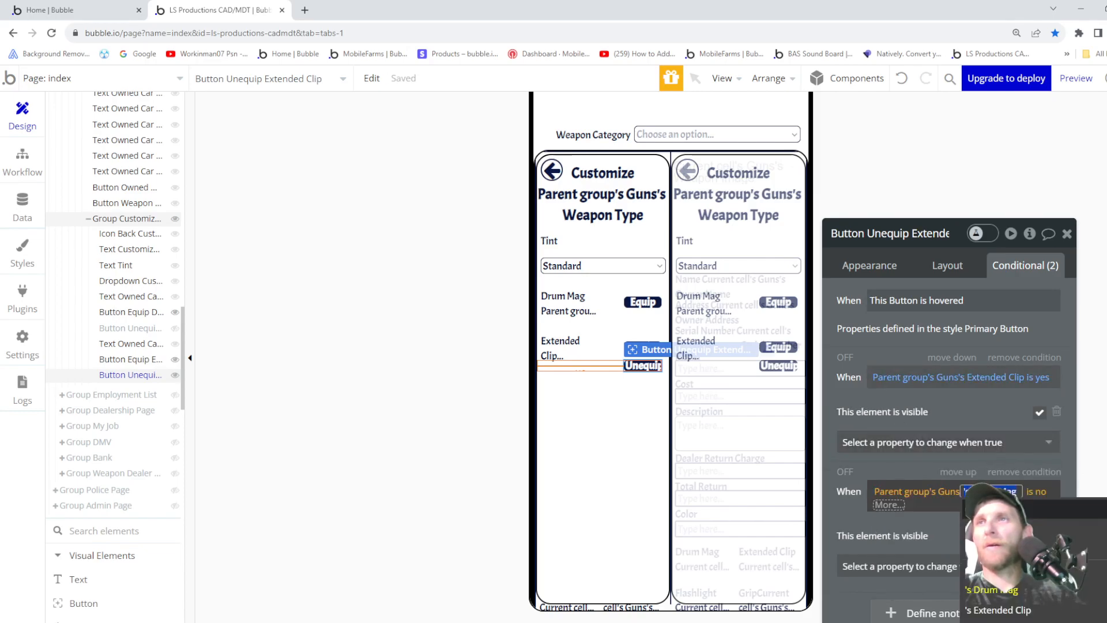
{"action": "left_click", "coordinate": [990, 604]}
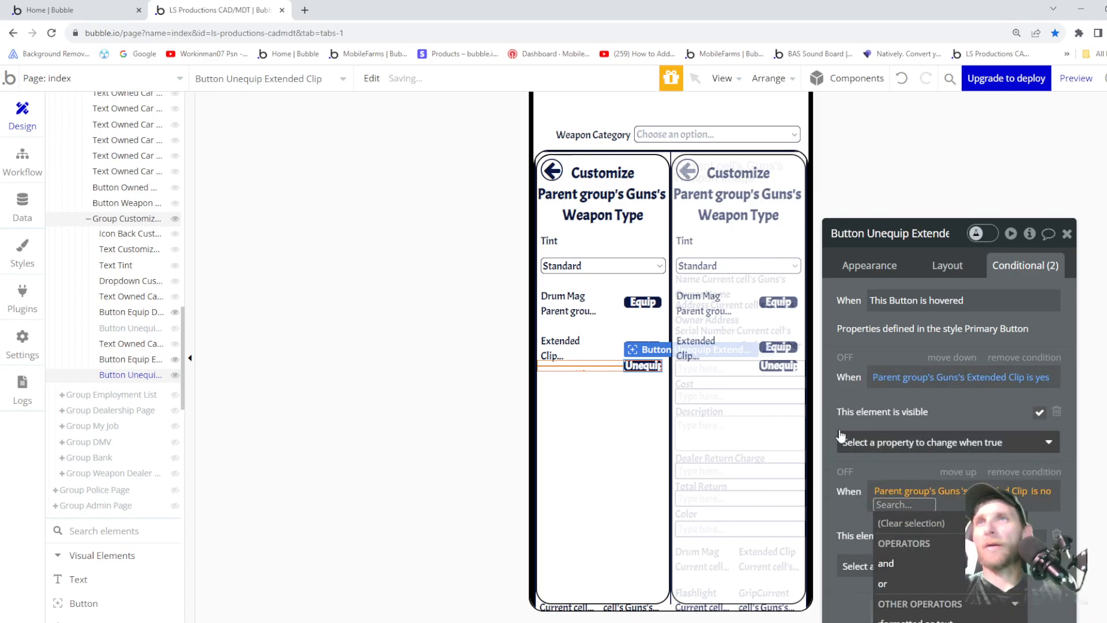
{"action": "left_click", "coordinate": [841, 399]}
- Make the Unequip Extended Clip button's workflow set the Extended Clip field to "no" instead of changing Drum Mag
{"action": "left_click", "coordinate": [868, 268]}
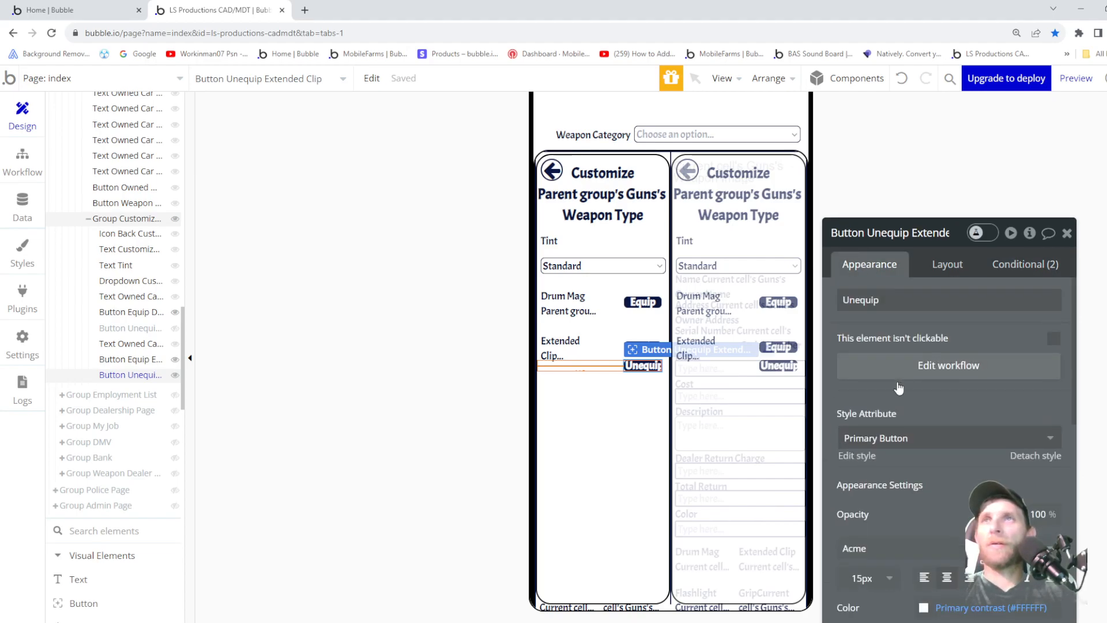
{"action": "left_click", "coordinate": [948, 366]}
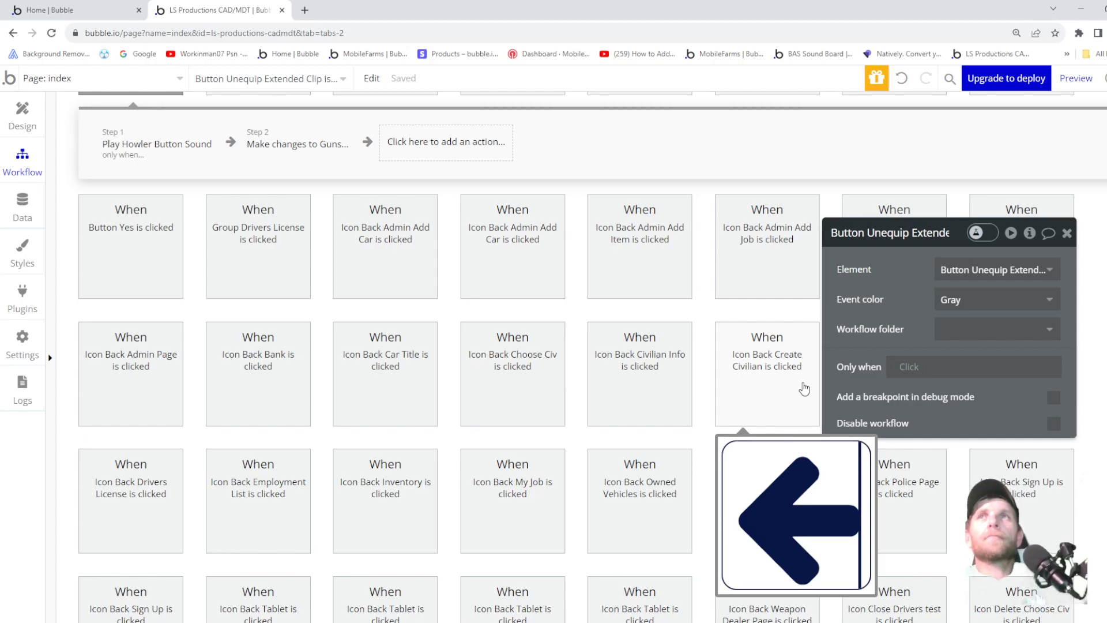
{"action": "left_click", "coordinate": [284, 145]}
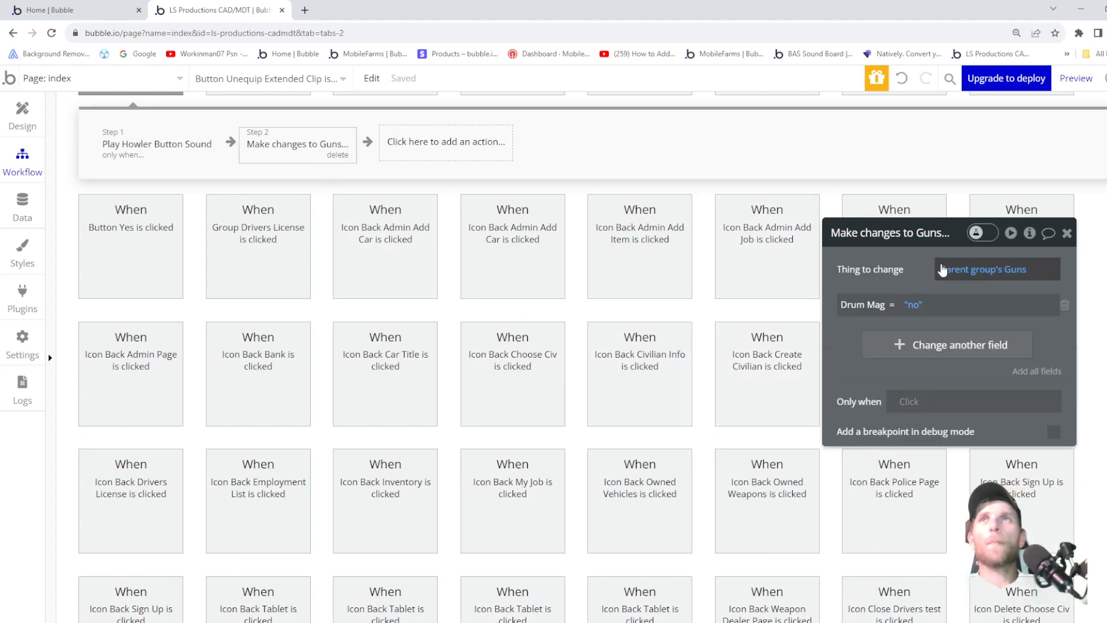
{"action": "left_click", "coordinate": [869, 306]}
{"action": "left_click", "coordinate": [884, 346]}
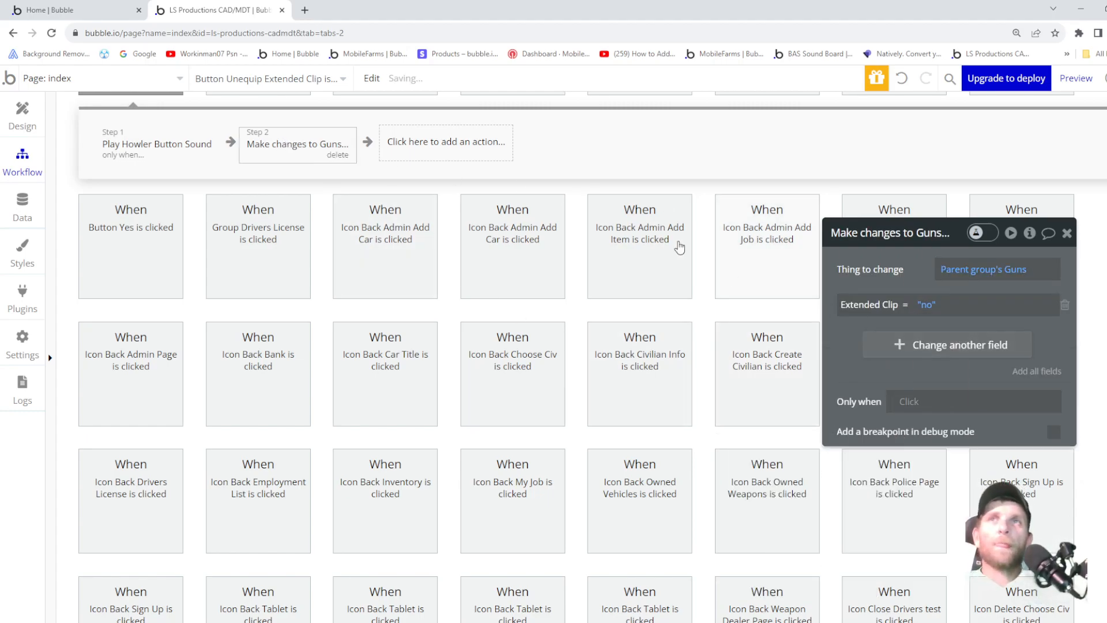
- Hide the Unequip Extended Clip button in the editor and paste a copy of the Extended Clip text into the group
{"action": "left_click", "coordinate": [36, 124]}
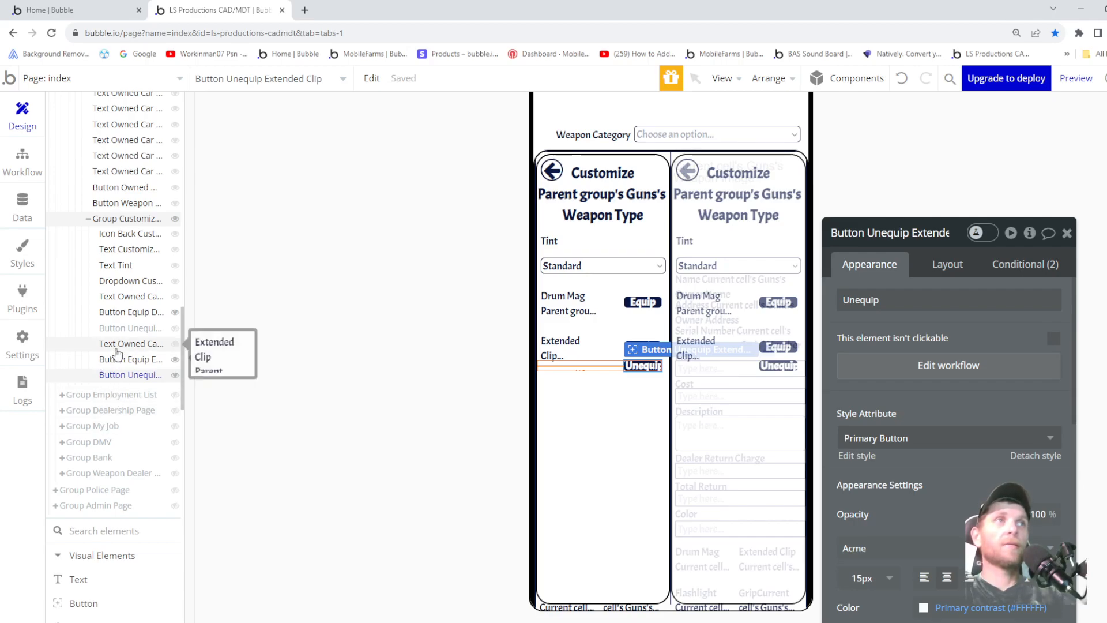
{"action": "left_click", "coordinate": [175, 375]}
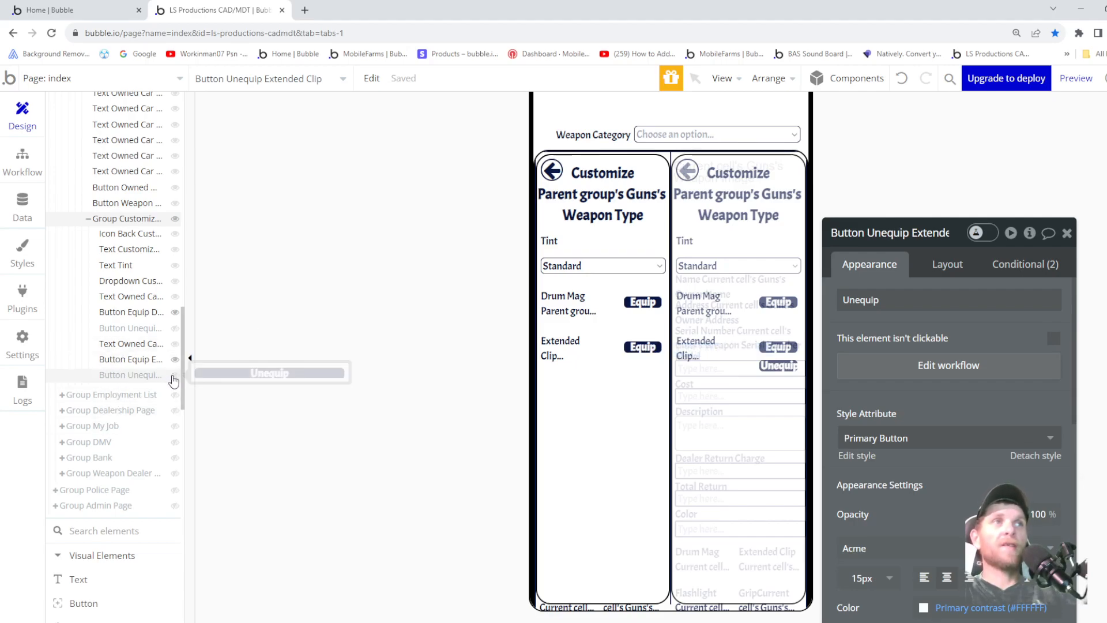
{"action": "left_click", "coordinate": [132, 346]}
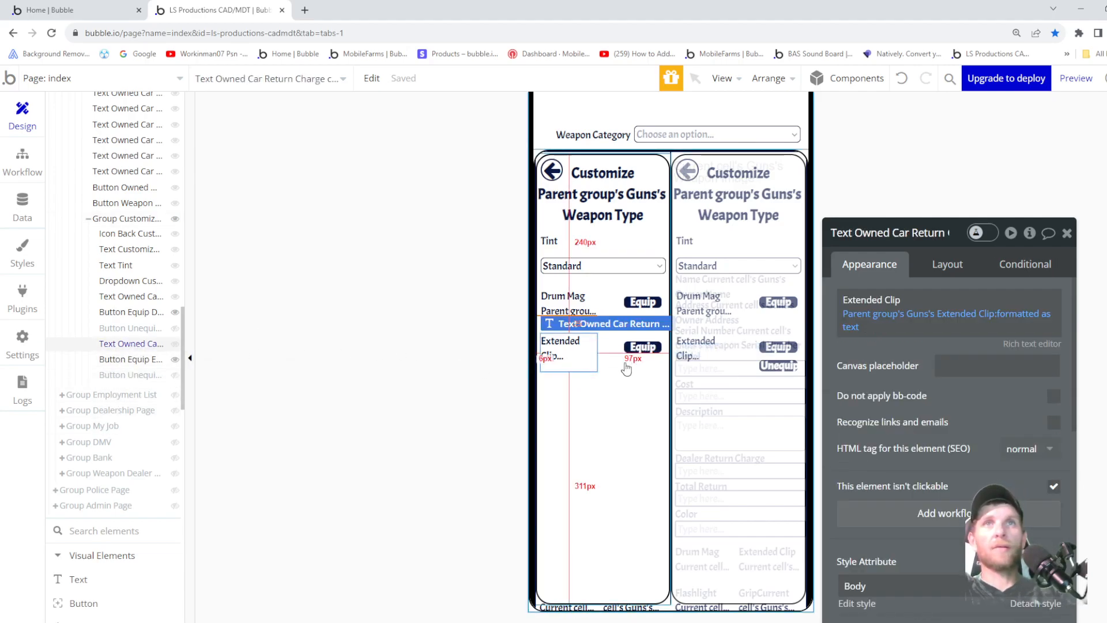
{"action": "key", "text": "ctrl+v"}
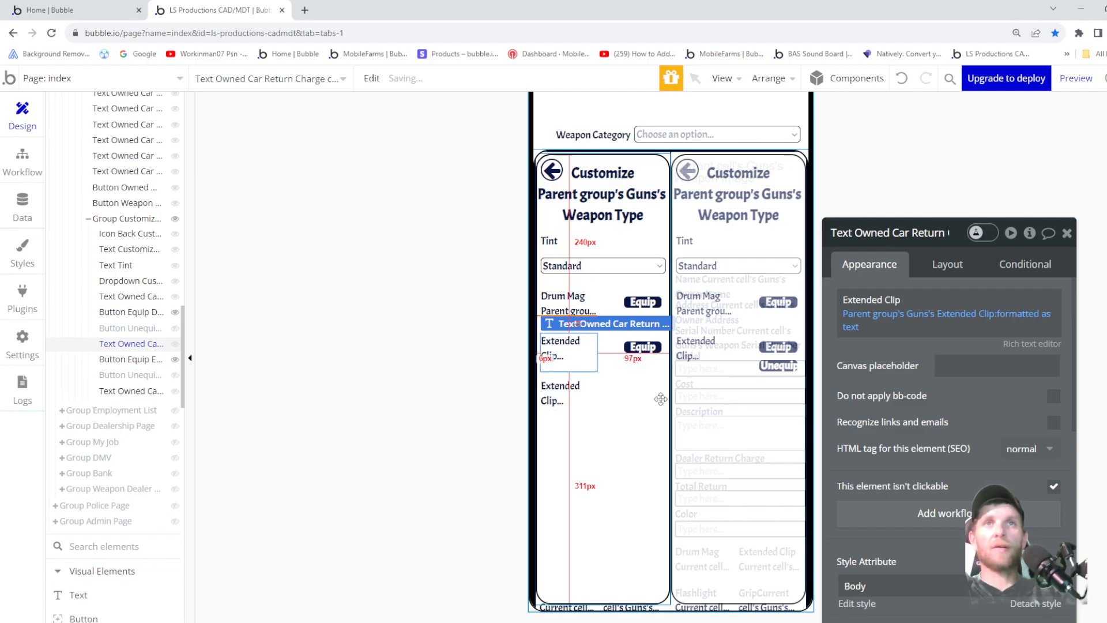
- Set the original Extended Clip text's fixed width to 82 px
{"action": "left_click_drag", "start_coordinate": [566, 356], "coordinate": [565, 311]}
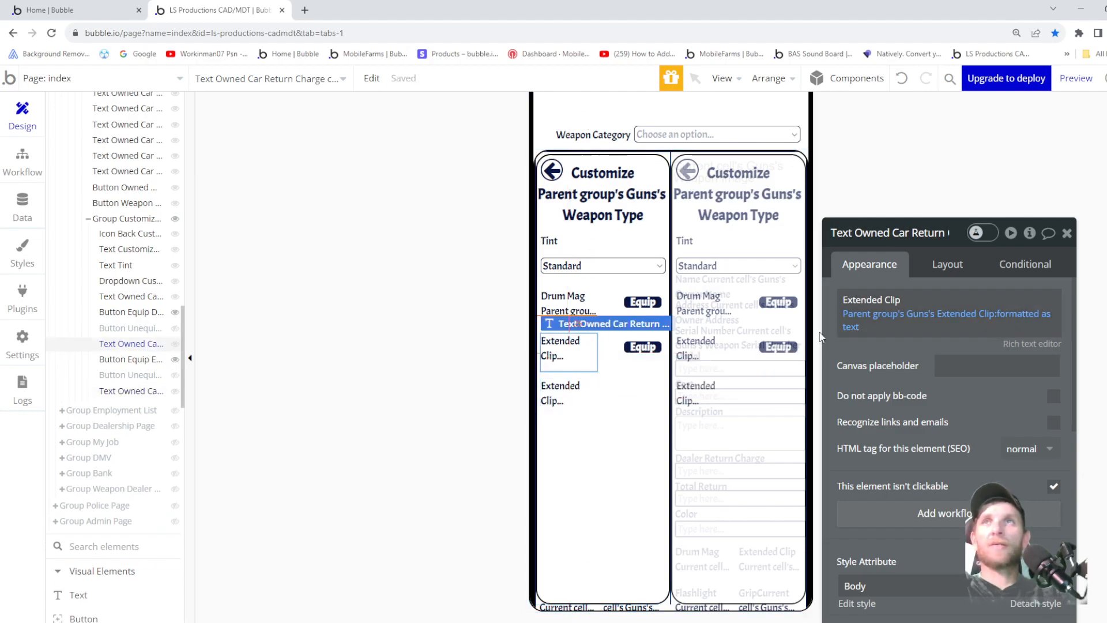
{"action": "left_click", "coordinate": [950, 267]}
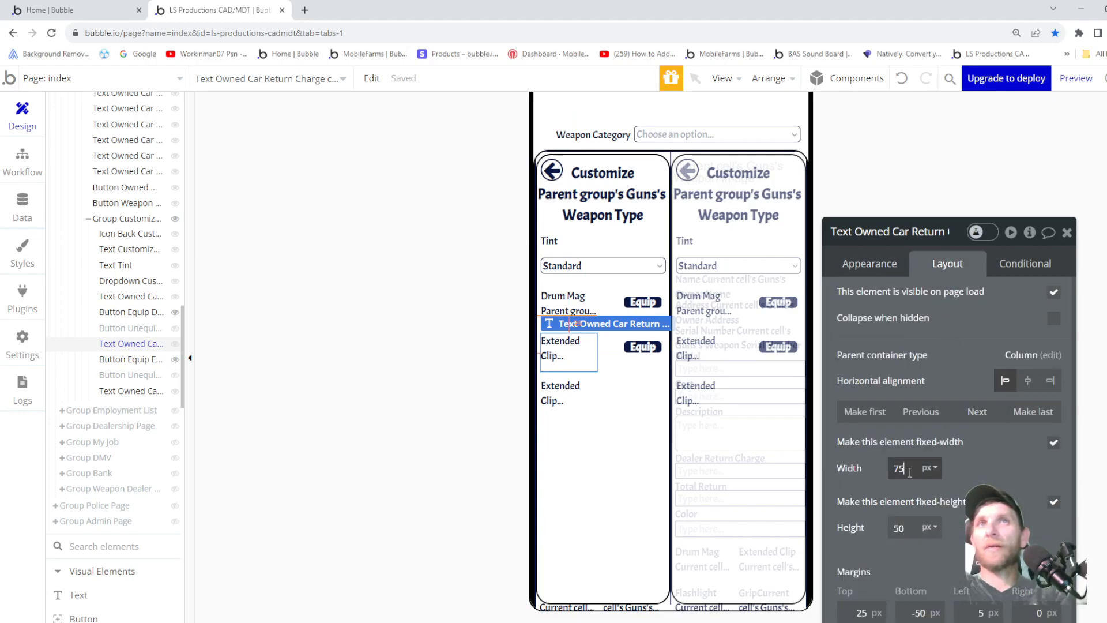
{"action": "key", "text": "BackSpace"}
{"action": "type", "text": "9"}
{"action": "key", "text": "Up"}
{"action": "key", "text": "Up"}
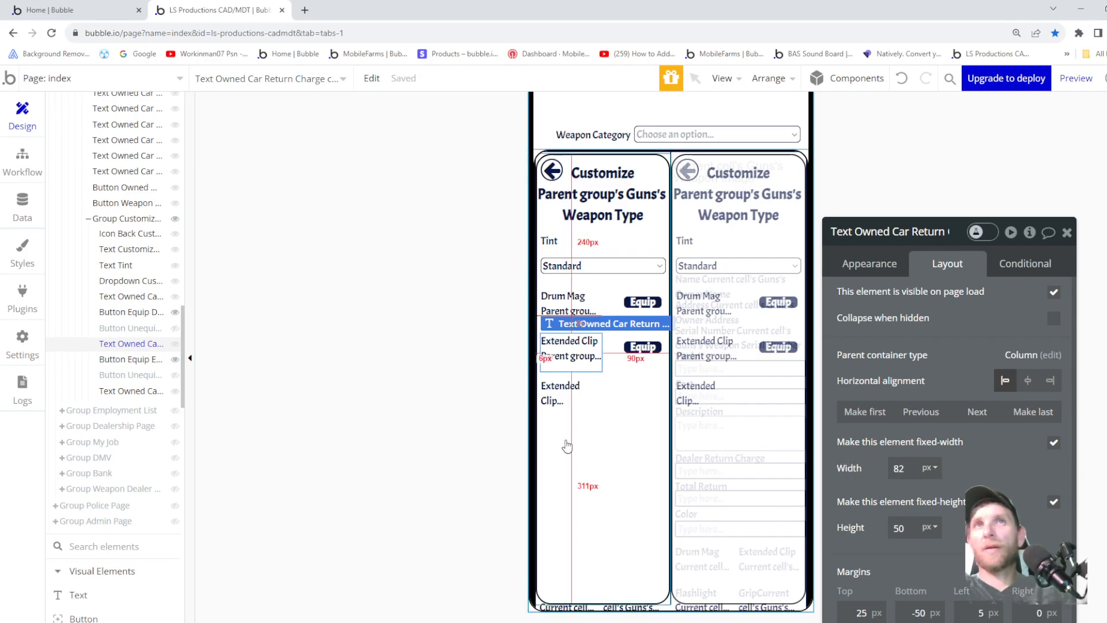
- Switch the dynamic value of the copied Extended Clip text to the parent group's Guns's Flash Light field
{"action": "left_click", "coordinate": [568, 398]}
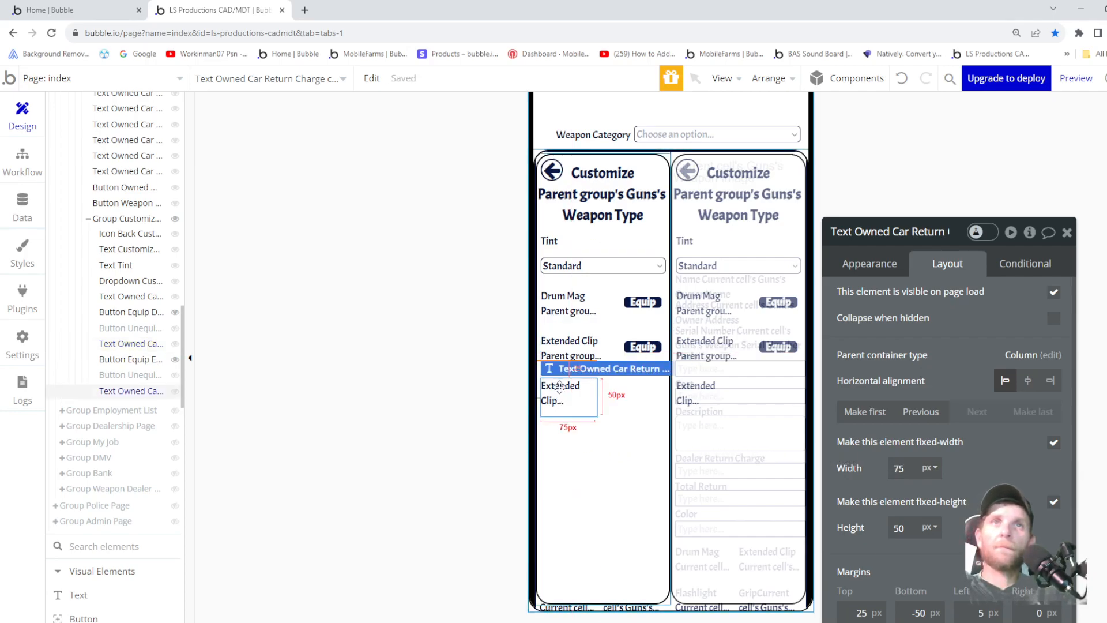
{"action": "left_click", "coordinate": [872, 264]}
{"action": "left_click", "coordinate": [1010, 314]}
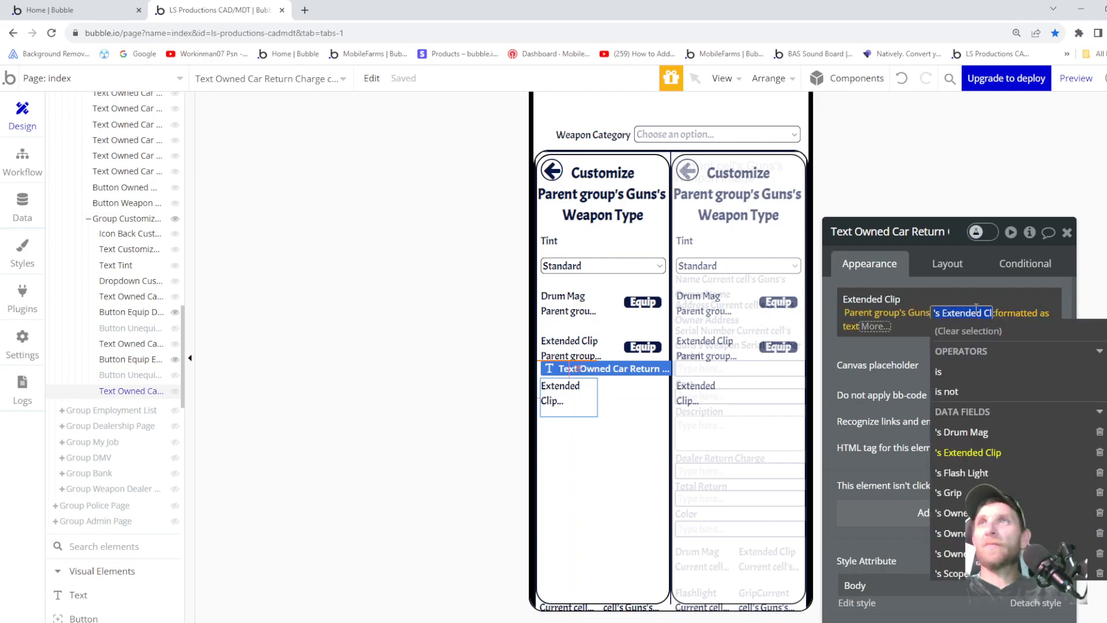
{"action": "left_click", "coordinate": [985, 472]}
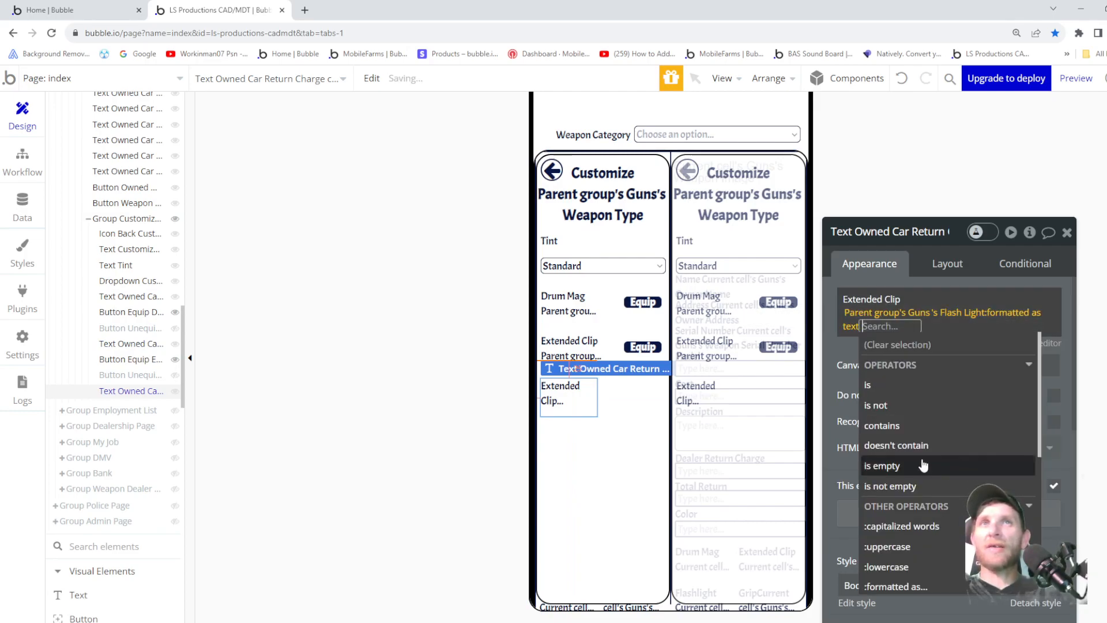
- Replace the copied text's "Extended Clip" label with "Flashlight", keeping the dynamic value below it
{"action": "triple_click", "coordinate": [870, 299]}
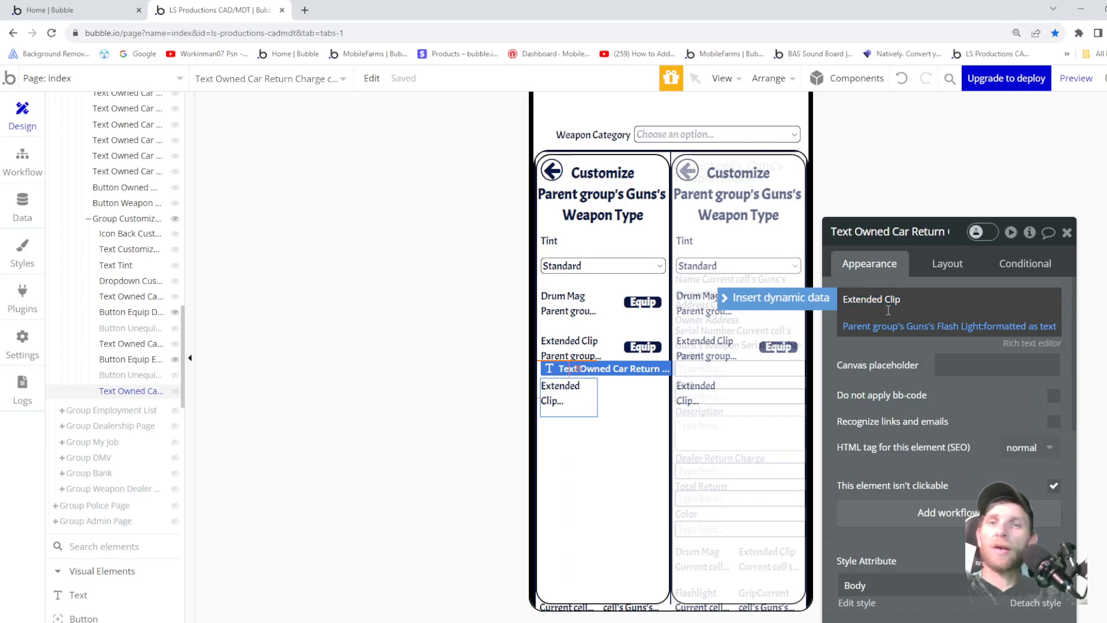
{"action": "key", "text": "BackSpace"}
{"action": "key", "text": "BackSpace"}
{"action": "key", "text": "BackSpace"}
{"action": "key", "text": "BackSpace"}
{"action": "key", "text": "BackSpace"}
{"action": "key", "text": "BackSpace"}
{"action": "key", "text": "BackSpace"}
{"action": "key", "text": "BackSpace"}
{"action": "key", "text": "BackSpace"}
{"action": "key", "text": "BackSpace"}
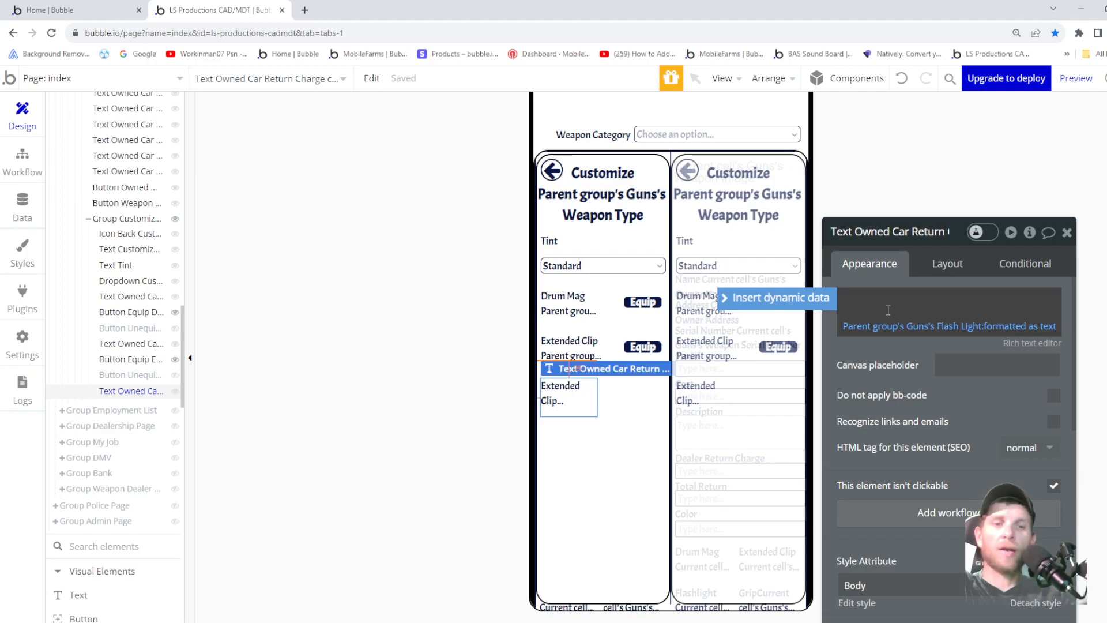
{"action": "type", "text": "Flashlight"}
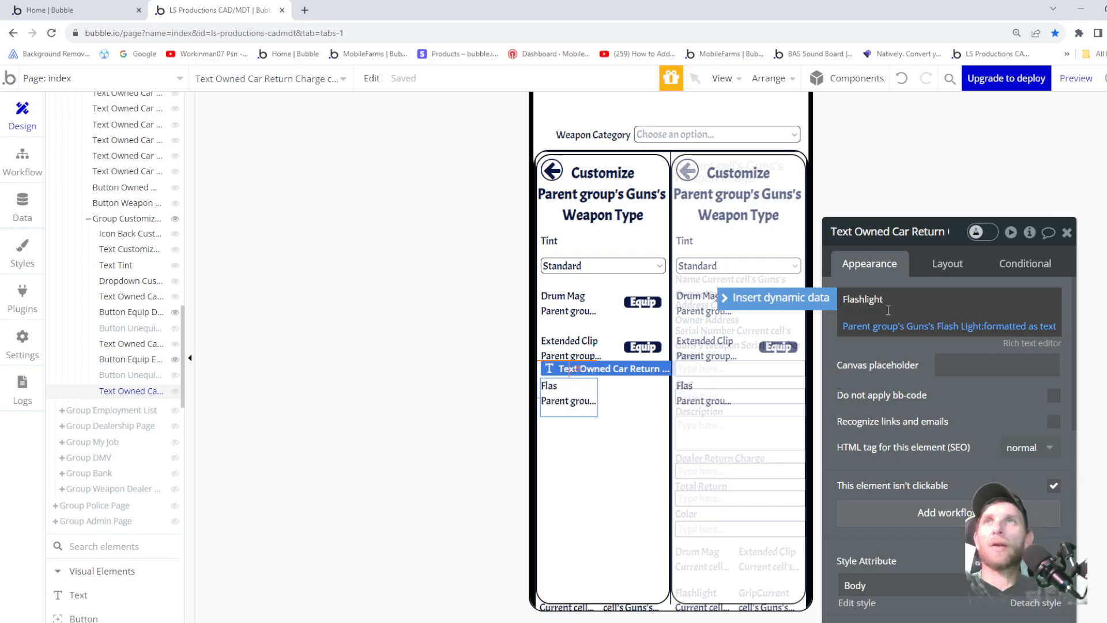
{"action": "mouse_move", "coordinate": [855, 330]}
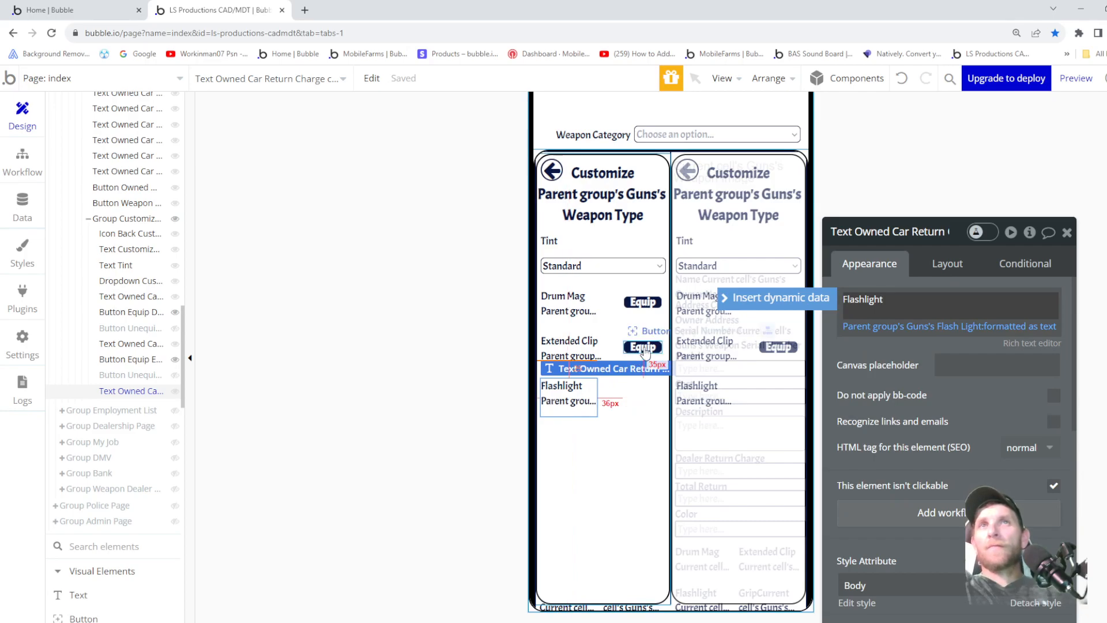
- Copy the Equip Extended Clip button with its workflows and paste it with workflows into Group Customize Weapon
{"action": "right_click", "coordinate": [130, 362]}
{"action": "mouse_move", "coordinate": [179, 500]}
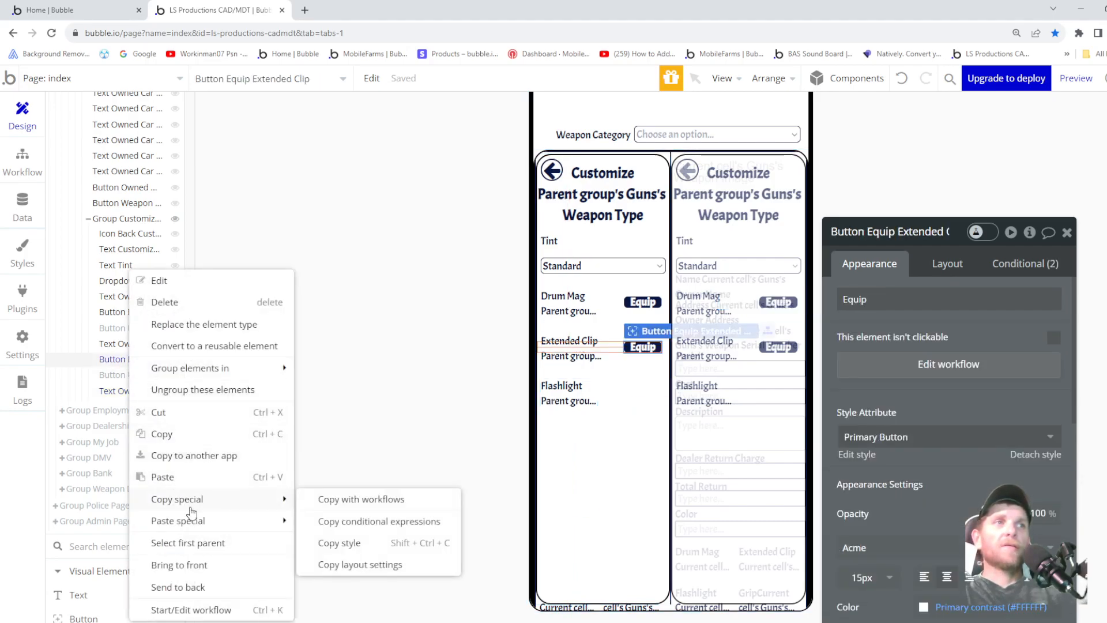
{"action": "left_click", "coordinate": [346, 507]}
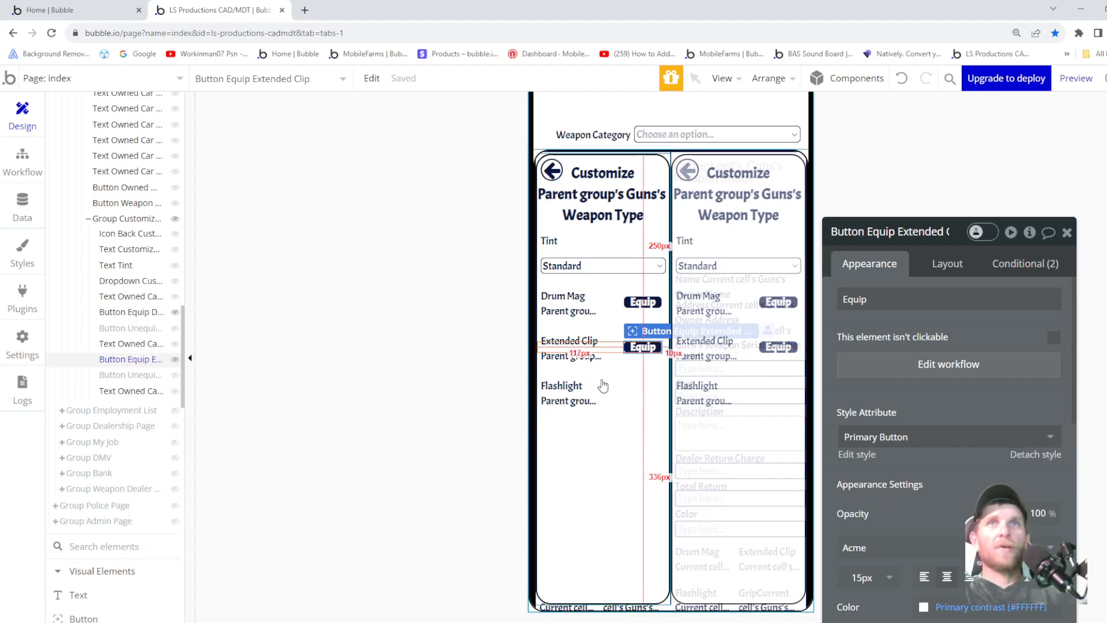
{"action": "left_click", "coordinate": [115, 220]}
{"action": "right_click", "coordinate": [115, 219]}
{"action": "mouse_move", "coordinate": [234, 447]}
{"action": "left_click", "coordinate": [320, 449]}
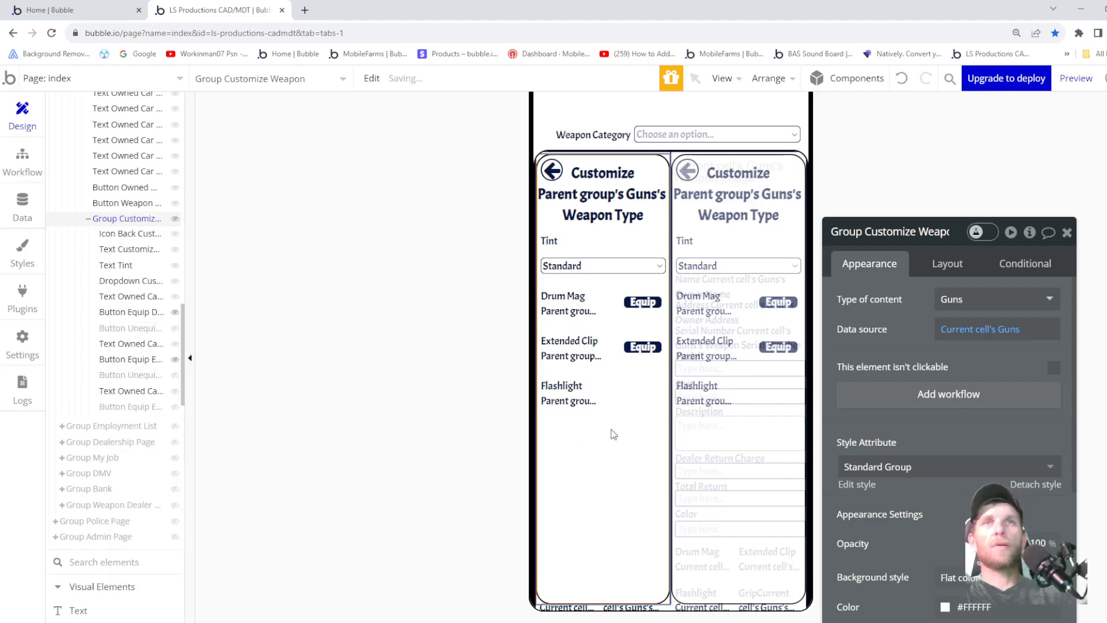
- Switch both visibility conditions of the copied Equip button from Extended Clip to the Flash Light field
{"action": "left_click", "coordinate": [1013, 258]}
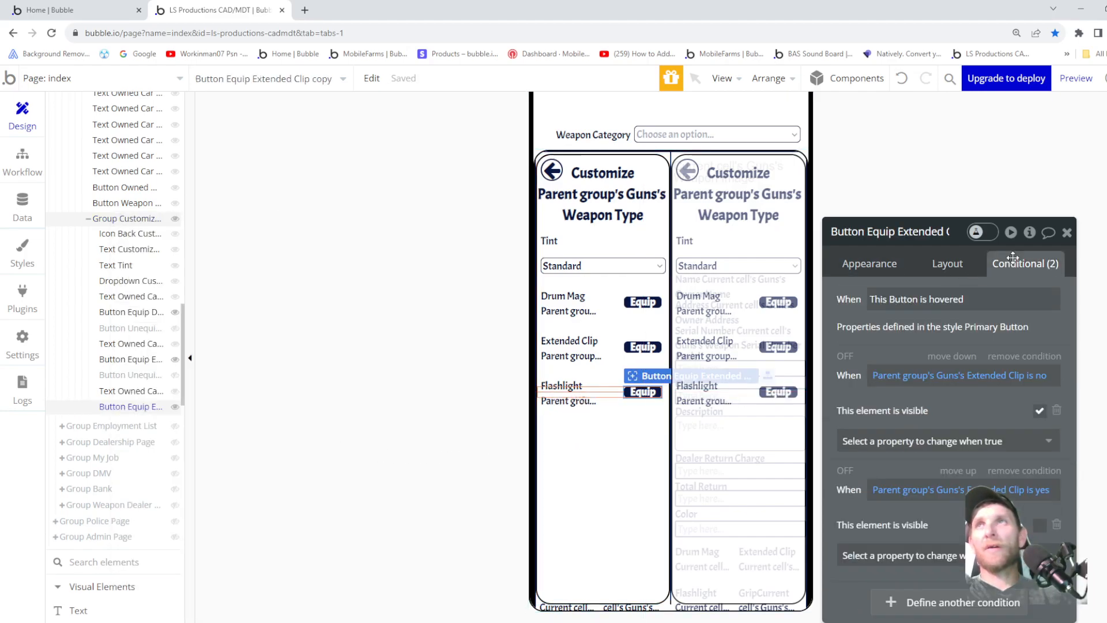
{"action": "left_click", "coordinate": [991, 375]}
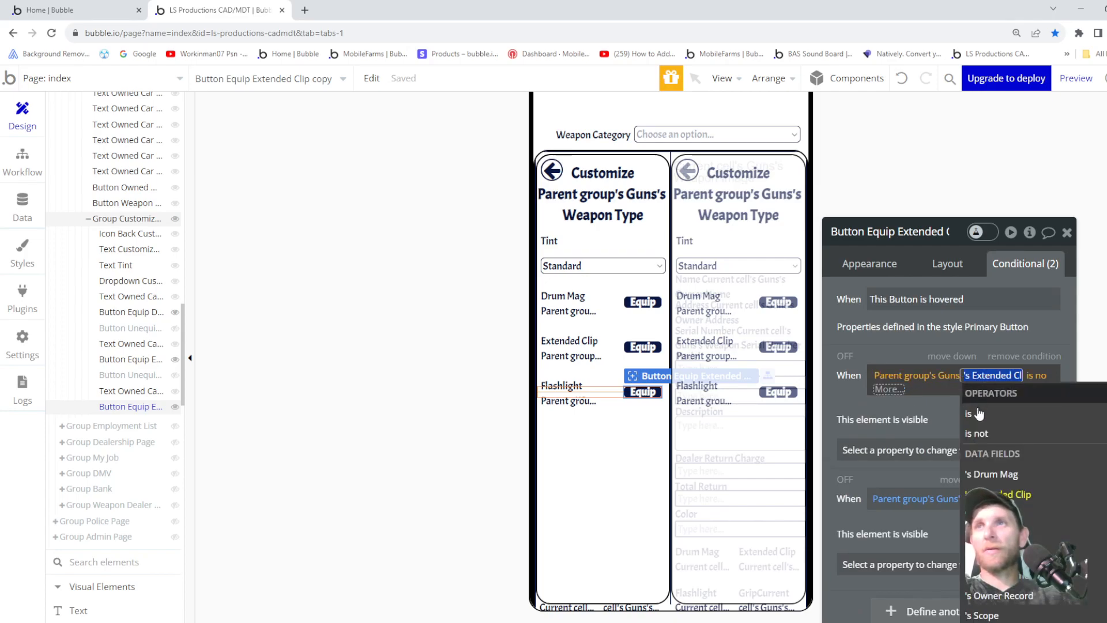
{"action": "left_click", "coordinate": [992, 515]}
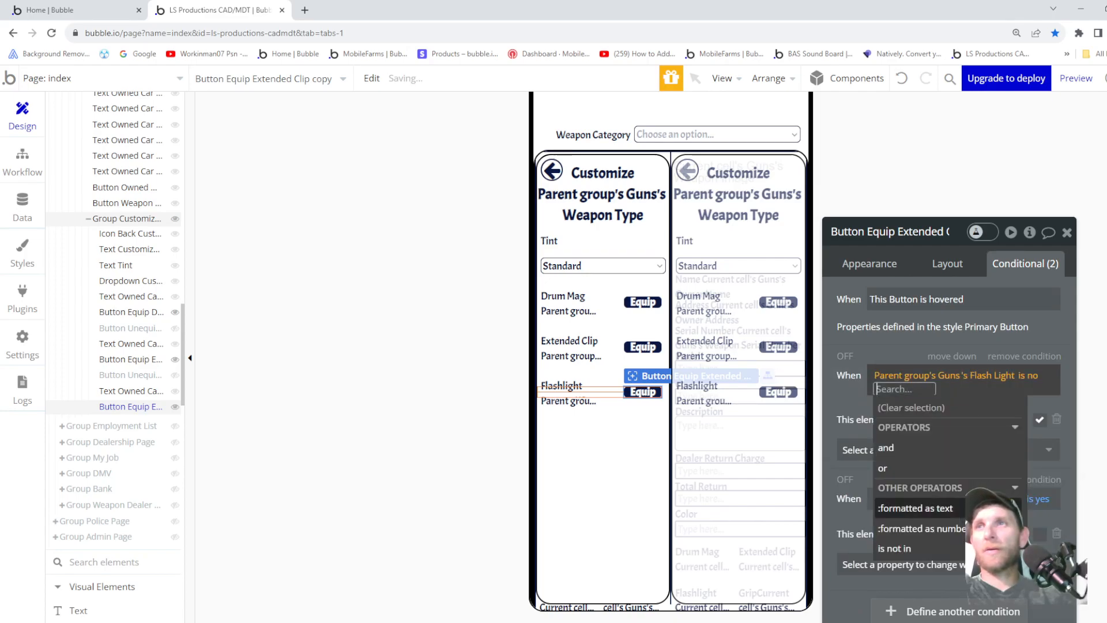
{"action": "left_click", "coordinate": [848, 398]}
{"action": "left_click", "coordinate": [992, 489]}
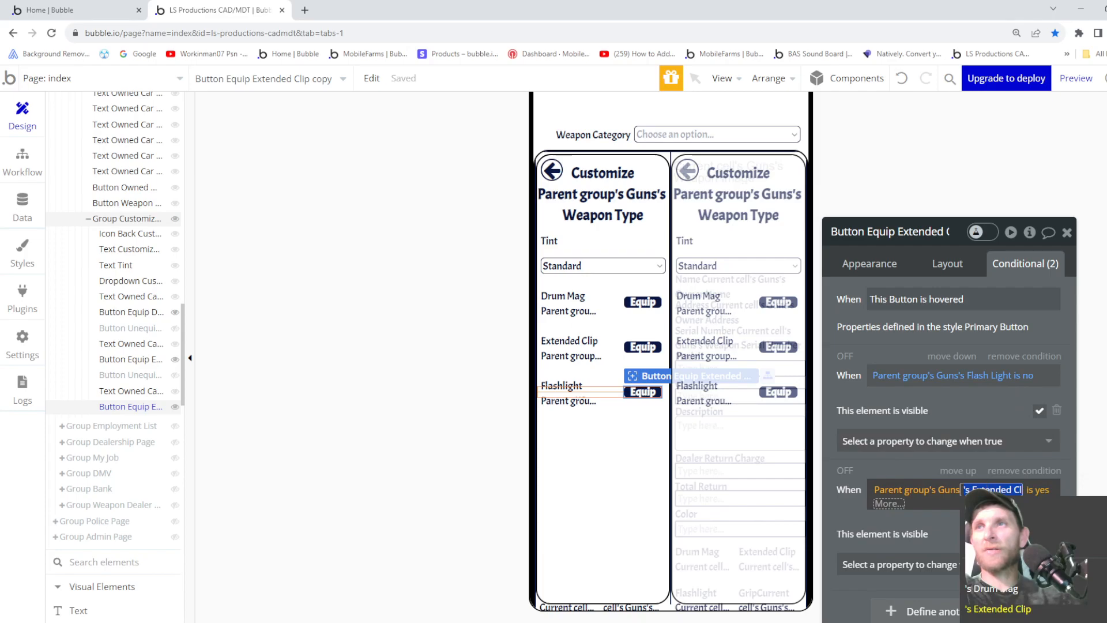
{"action": "scroll", "coordinate": [993, 568], "scroll_direction": "down", "scroll_amount": 1}
{"action": "left_click", "coordinate": [994, 568]}
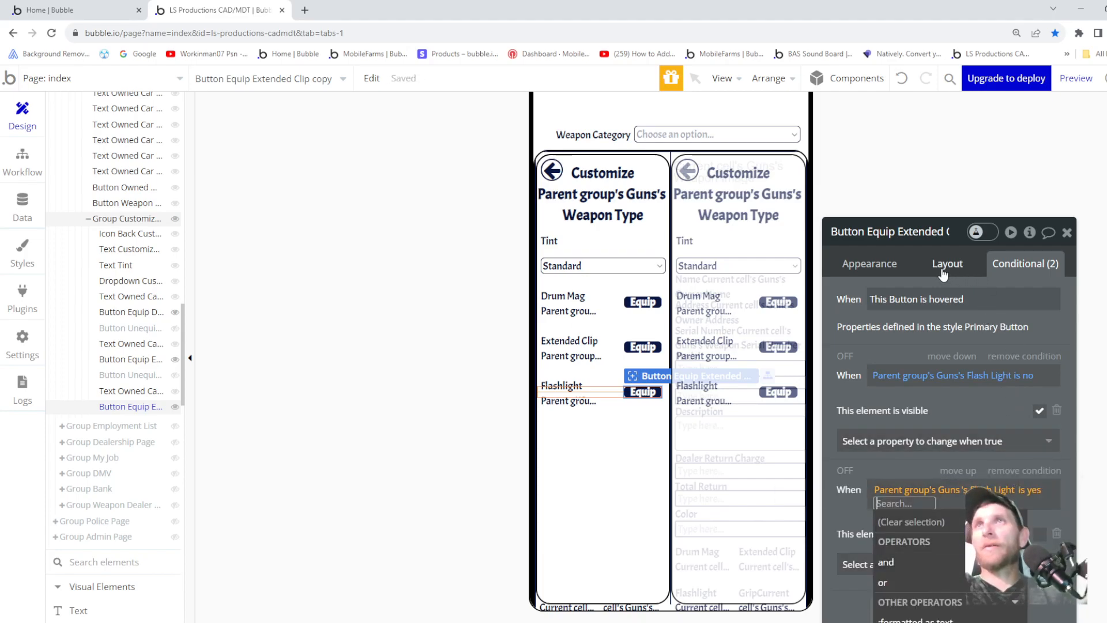
- Rename the copied Equip button as Button Equip Flashlight
{"action": "left_click", "coordinate": [932, 231]}
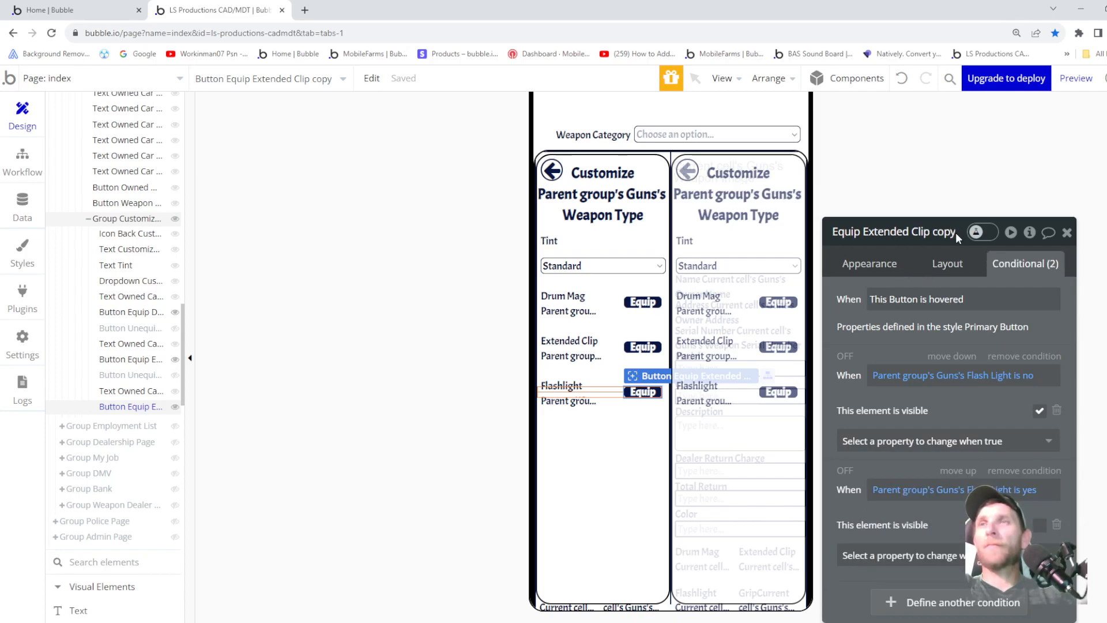
{"action": "key", "text": "BackSpace"}
{"action": "key", "text": "BackSpace"}
{"action": "key", "text": "BackSpace"}
{"action": "key", "text": "BackSpace"}
{"action": "key", "text": "BackSpace"}
{"action": "key", "text": "BackSpace"}
{"action": "key", "text": "BackSpace"}
{"action": "key", "text": "BackSpace"}
{"action": "key", "text": "BackSpace"}
{"action": "key", "text": "BackSpace"}
{"action": "key", "text": "BackSpace"}
{"action": "key", "text": "BackSpace"}
{"action": "key", "text": "BackSpace"}
{"action": "key", "text": "BackSpace"}
{"action": "key", "text": "BackSpace"}
{"action": "key", "text": "BackSpace"}
{"action": "key", "text": "BackSpace"}
{"action": "key", "text": "BackSpace"}
{"action": "type", "text": "Flashlight"}
- Make the Equip Flashlight button's workflow set the Flash Light field to "yes" instead of changing Extended Clip
{"action": "left_click", "coordinate": [879, 263]}
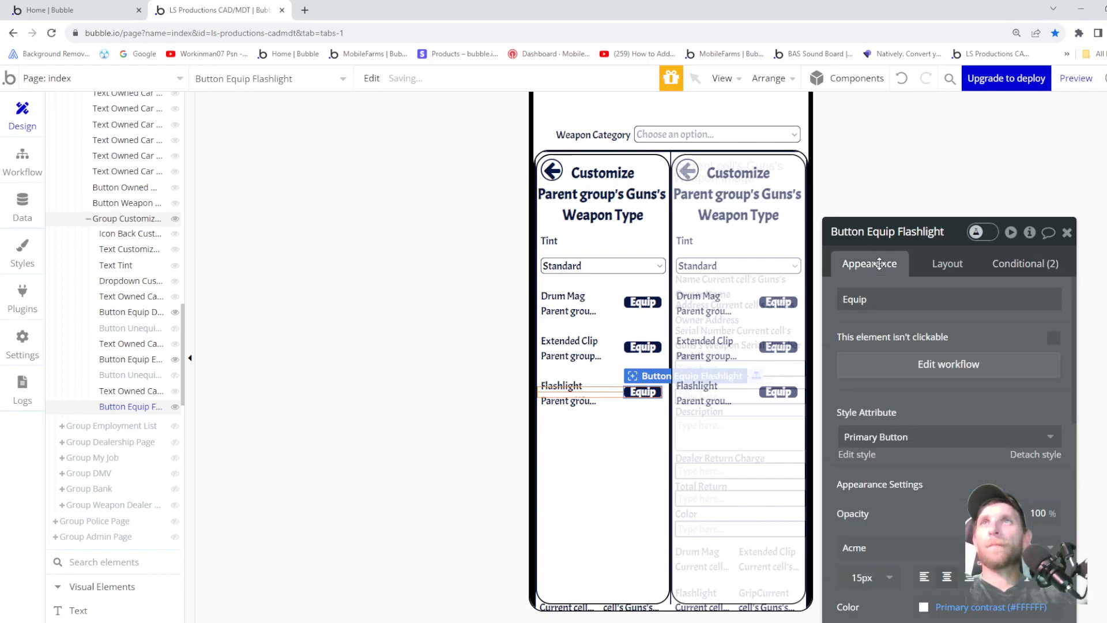
{"action": "left_click", "coordinate": [907, 366]}
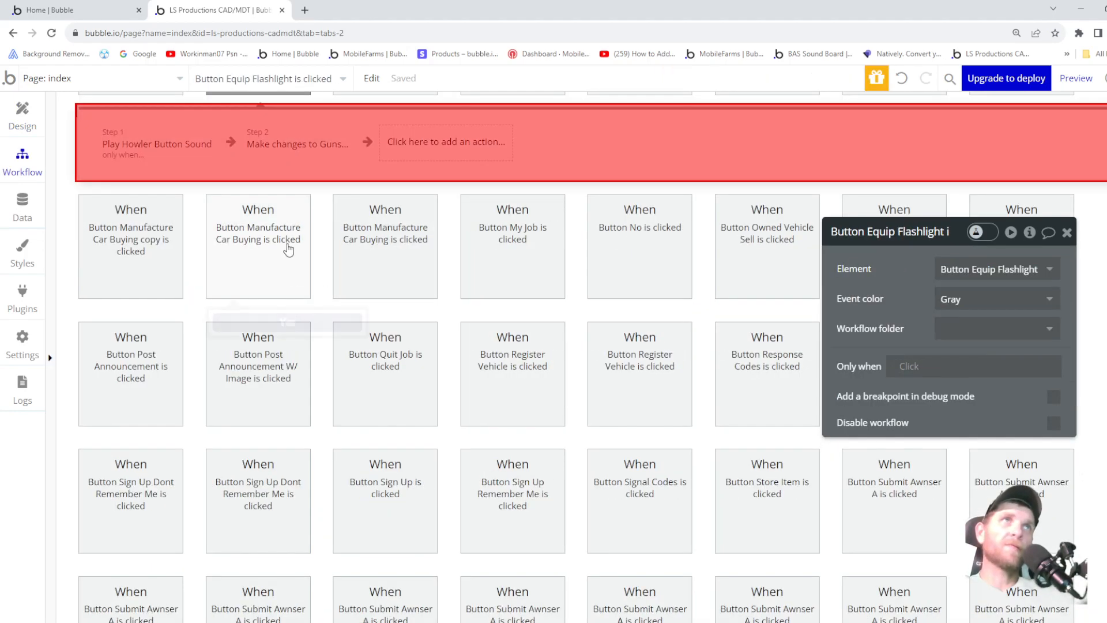
{"action": "left_click", "coordinate": [166, 153]}
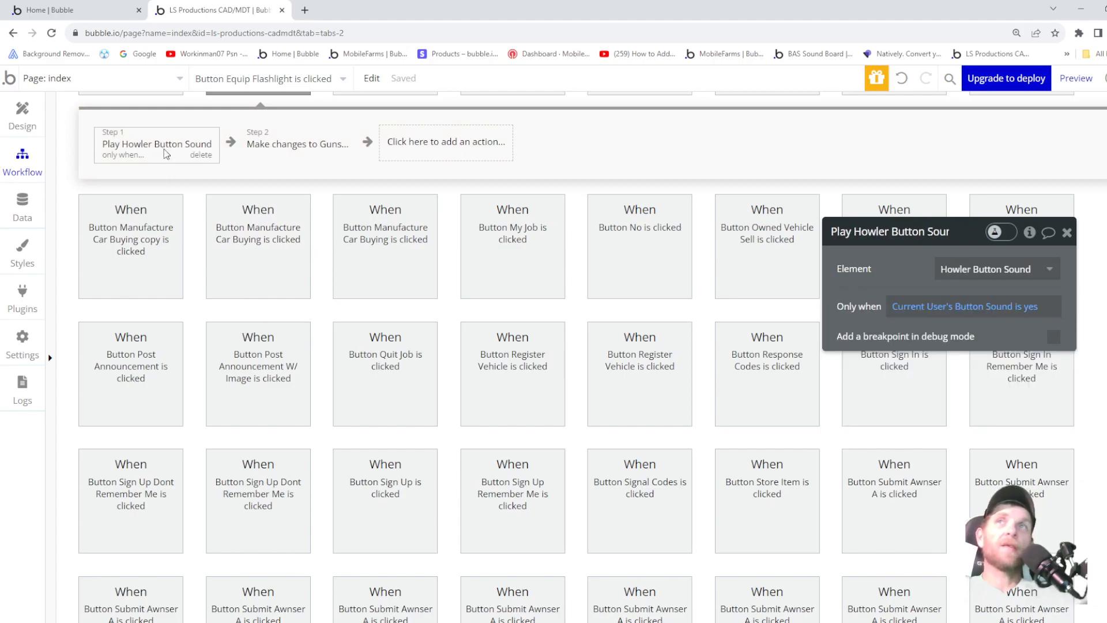
{"action": "left_click", "coordinate": [249, 151]}
{"action": "left_click", "coordinate": [878, 305]}
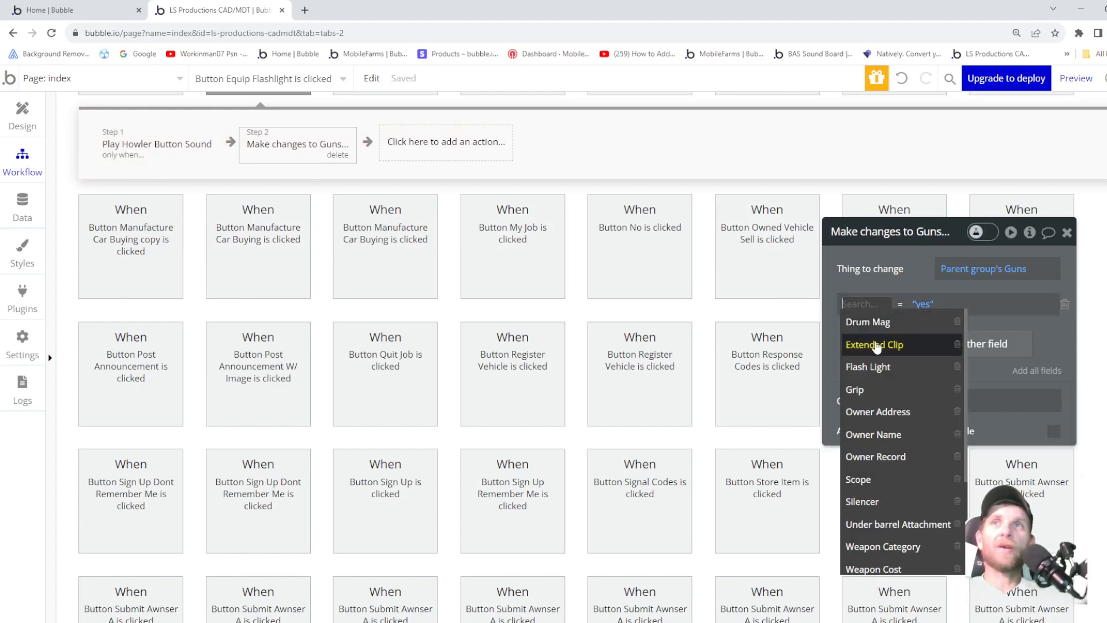
{"action": "left_click", "coordinate": [875, 367]}
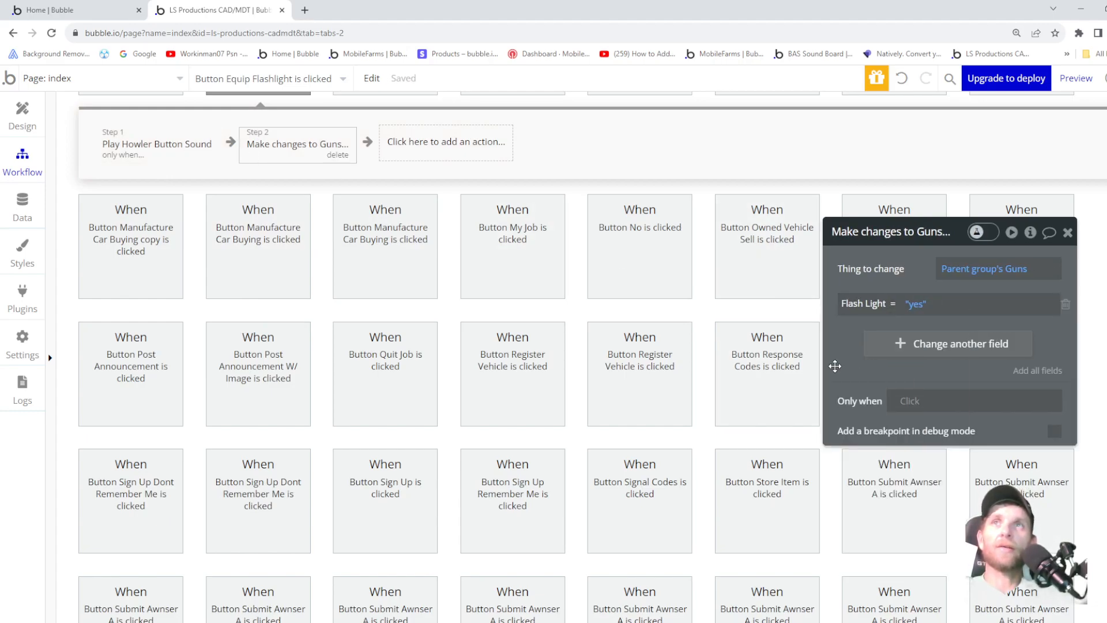
- Copy the Unequip Extended Clip button with its workflows and paste it with workflows into Group Customize Weapon
{"action": "left_click", "coordinate": [3, 127]}
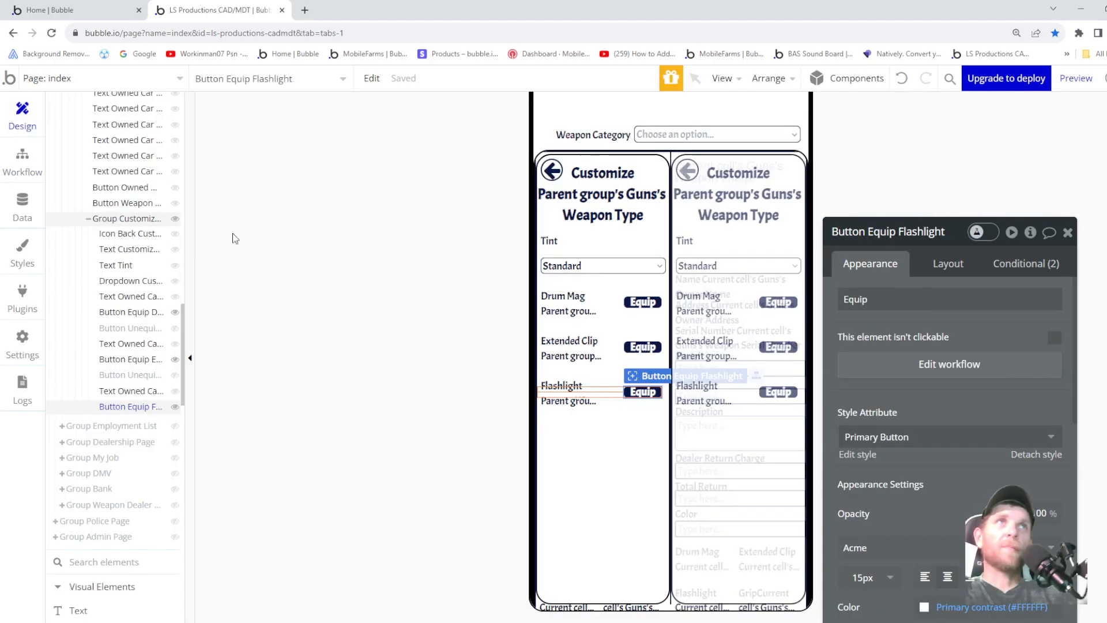
{"action": "left_click", "coordinate": [130, 376]}
{"action": "right_click", "coordinate": [129, 376]}
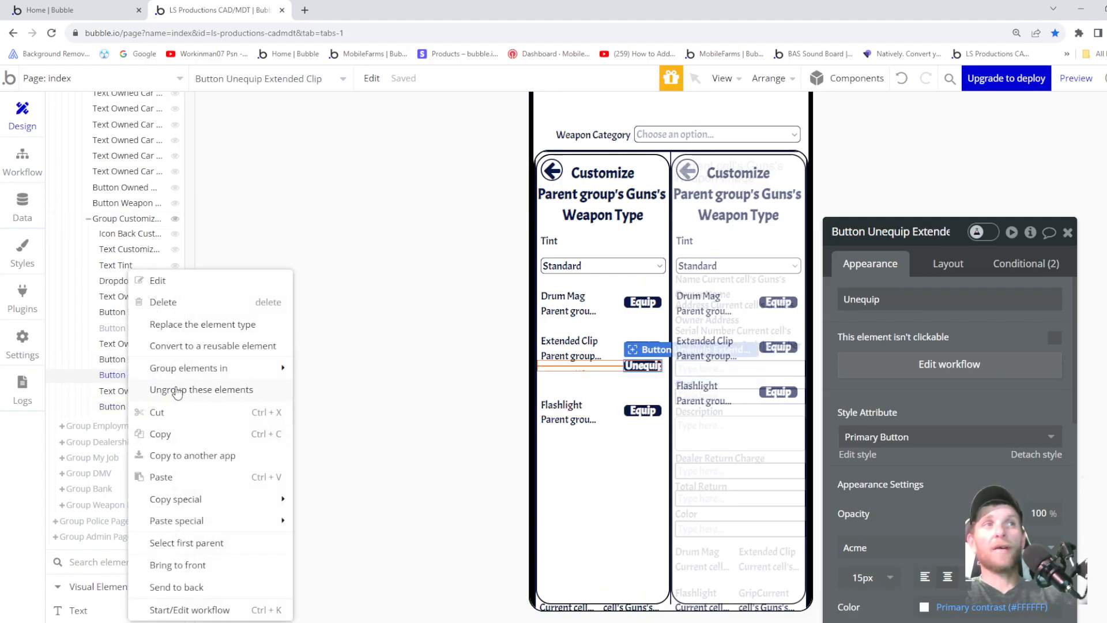
{"action": "mouse_move", "coordinate": [215, 505]}
{"action": "left_click", "coordinate": [360, 499]}
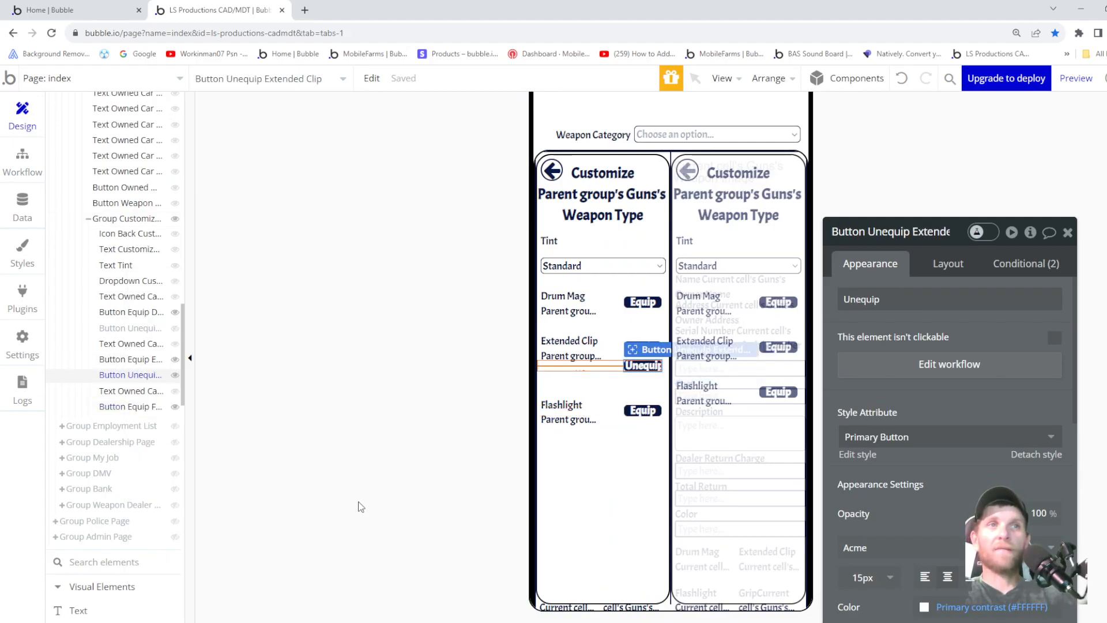
{"action": "mouse_move", "coordinate": [132, 381]}
{"action": "key", "text": "Escape"}
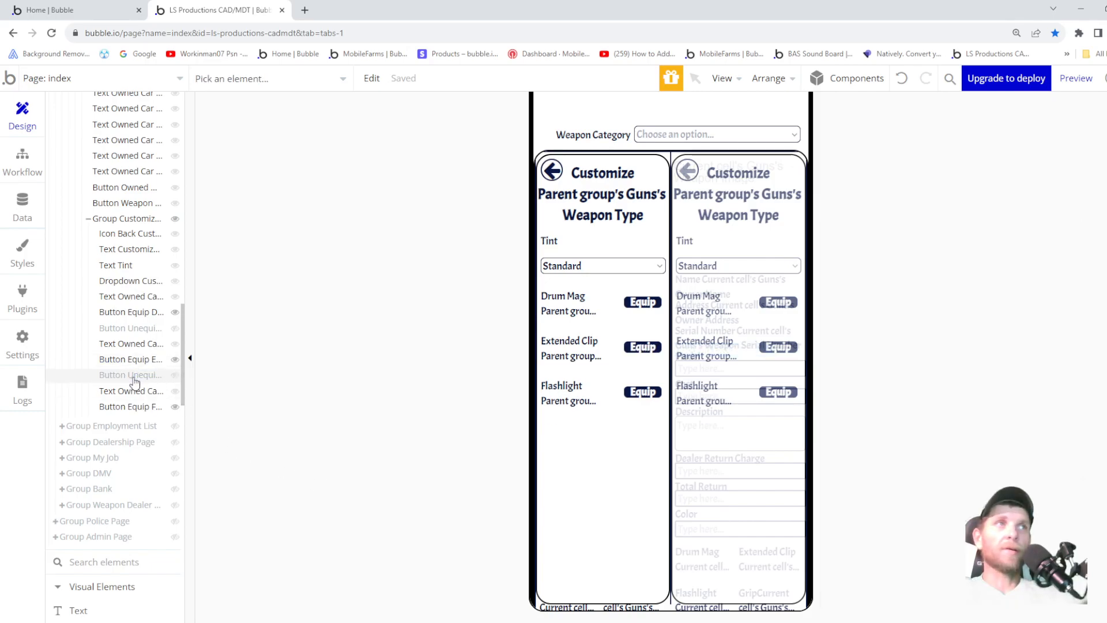
{"action": "right_click", "coordinate": [129, 220]}
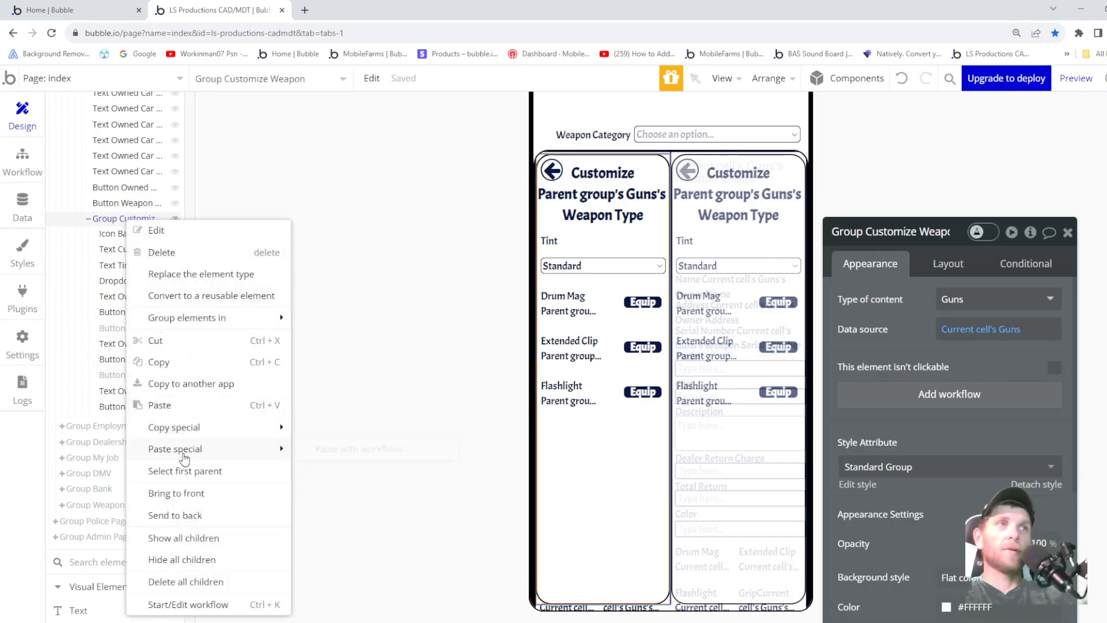
{"action": "mouse_move", "coordinate": [219, 450]}
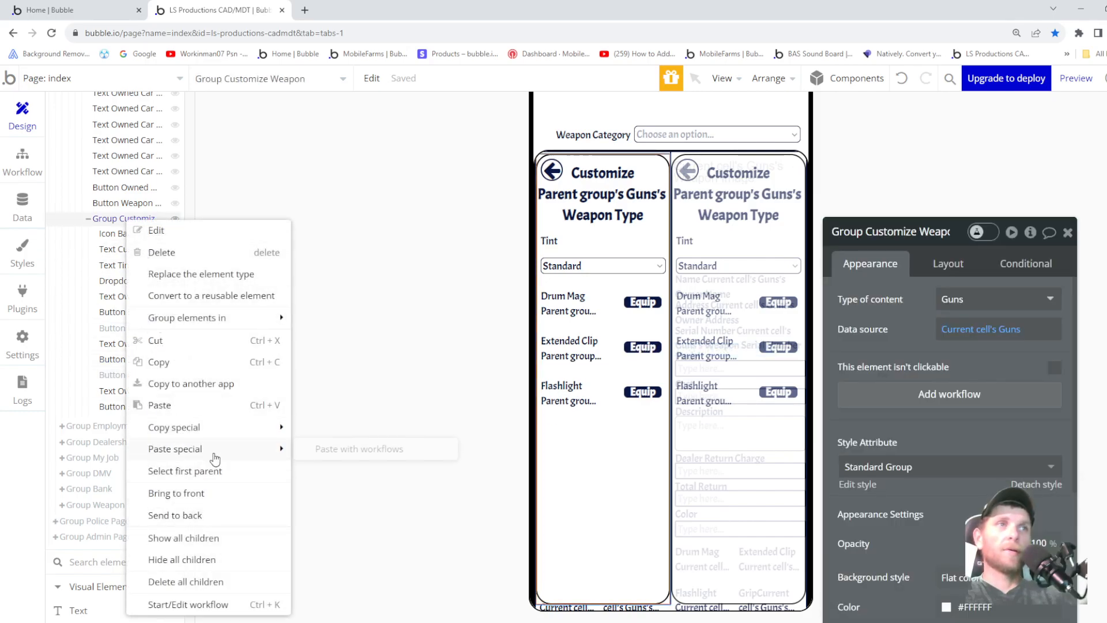
{"action": "left_click", "coordinate": [340, 448]}
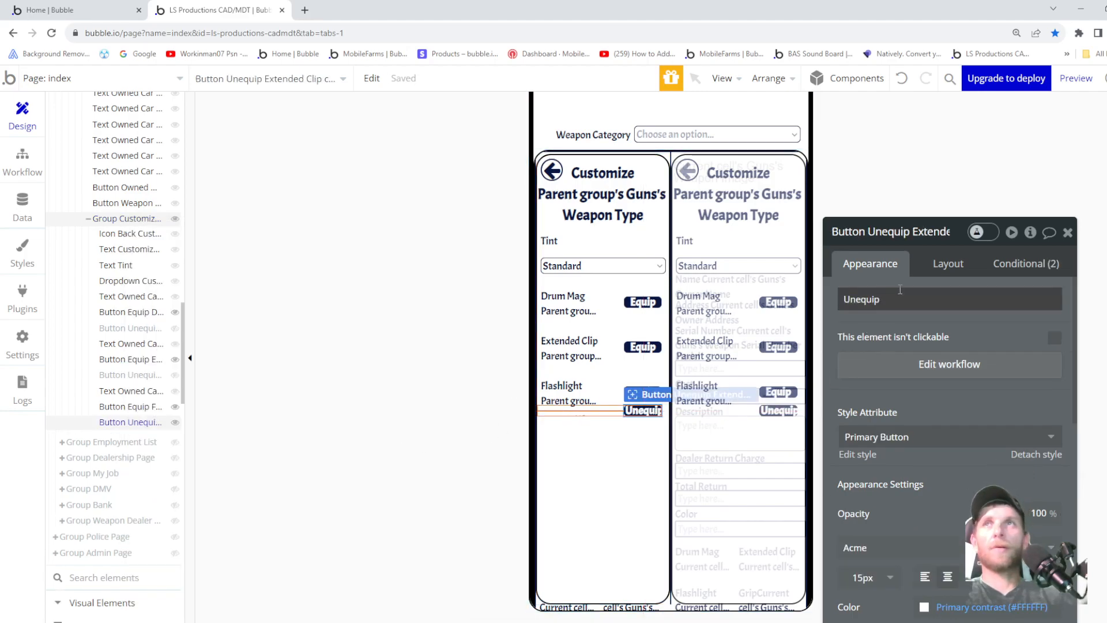
- Switch both visibility conditions of the copied Unequip button from Extended Clip to the Flash Light field
{"action": "left_click", "coordinate": [1025, 264]}
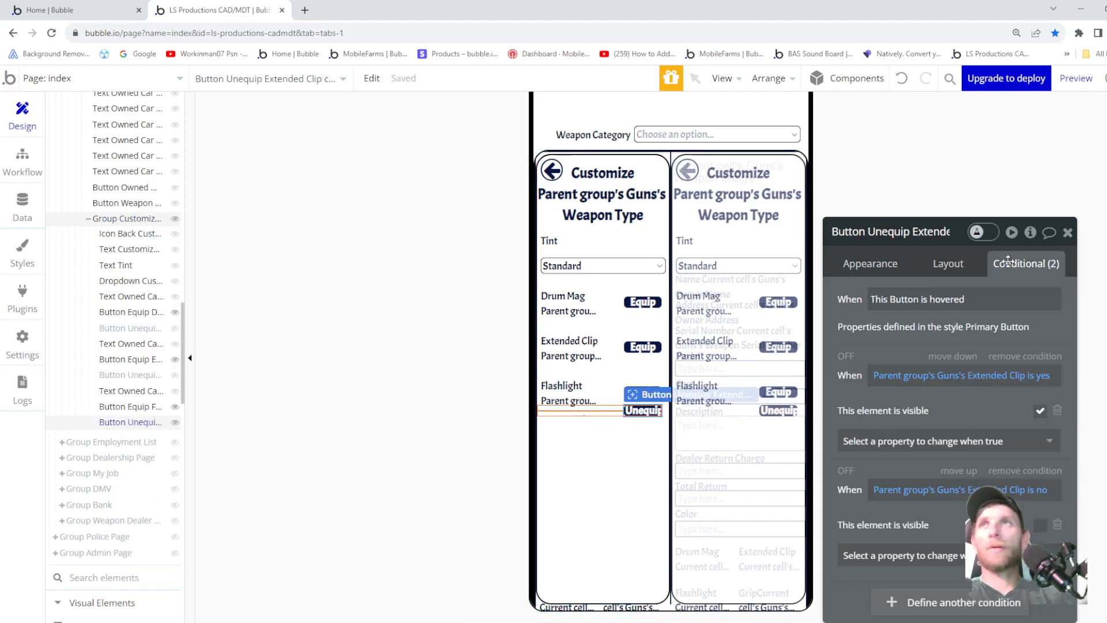
{"action": "left_click", "coordinate": [987, 381]}
{"action": "left_click", "coordinate": [886, 470]}
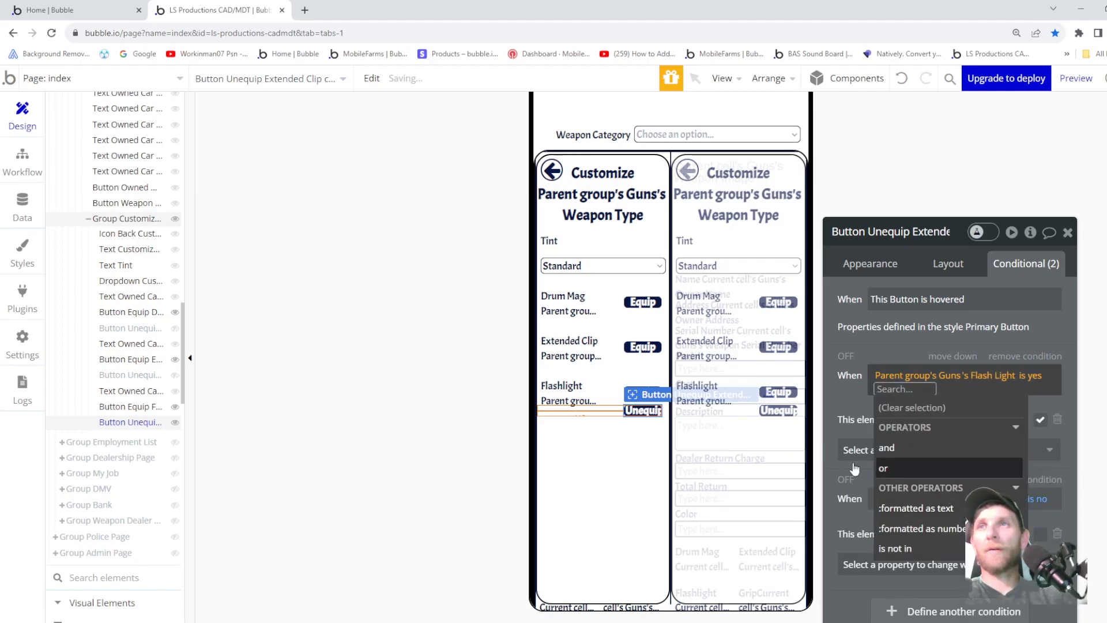
{"action": "left_click", "coordinate": [869, 413]}
{"action": "left_click", "coordinate": [979, 489]}
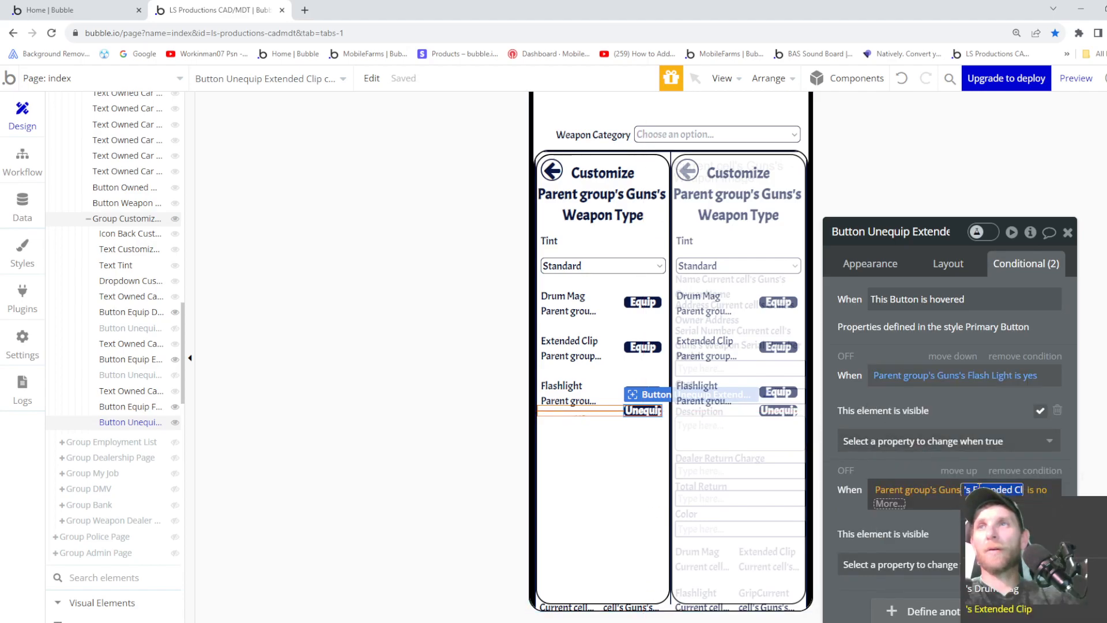
{"action": "left_click", "coordinate": [992, 617]}
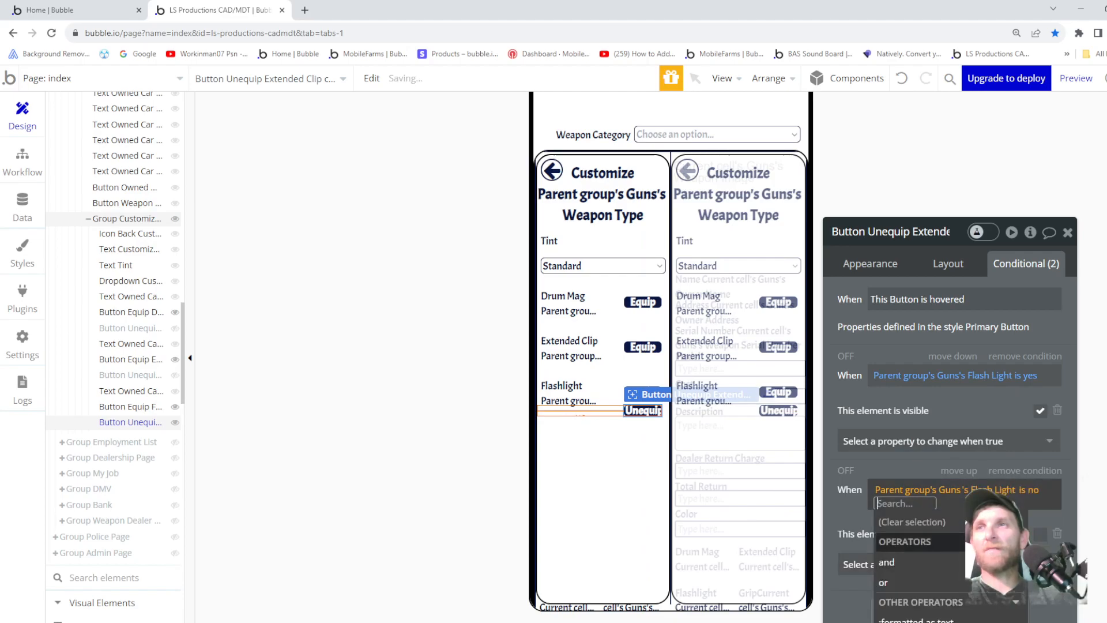
- Rename the copied Unequip button as Button Unequip Flashlight
{"action": "left_click", "coordinate": [948, 232]}
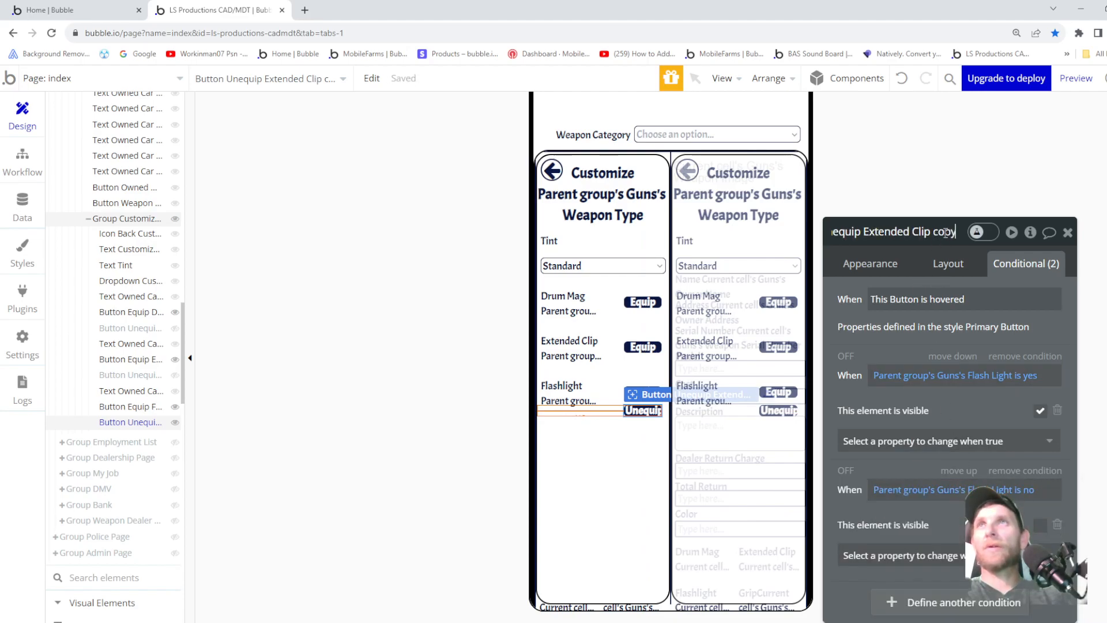
{"action": "key", "text": "BackSpace"}
{"action": "key", "text": "BackSpace"}
{"action": "key", "text": "BackSpace"}
{"action": "key", "text": "BackSpace"}
{"action": "key", "text": "BackSpace"}
{"action": "key", "text": "BackSpace"}
{"action": "key", "text": "BackSpace"}
{"action": "key", "text": "BackSpace"}
{"action": "key", "text": "BackSpace"}
{"action": "key", "text": "BackSpace"}
{"action": "key", "text": "BackSpace"}
{"action": "key", "text": "BackSpace"}
{"action": "key", "text": "BackSpace"}
{"action": "key", "text": "BackSpace"}
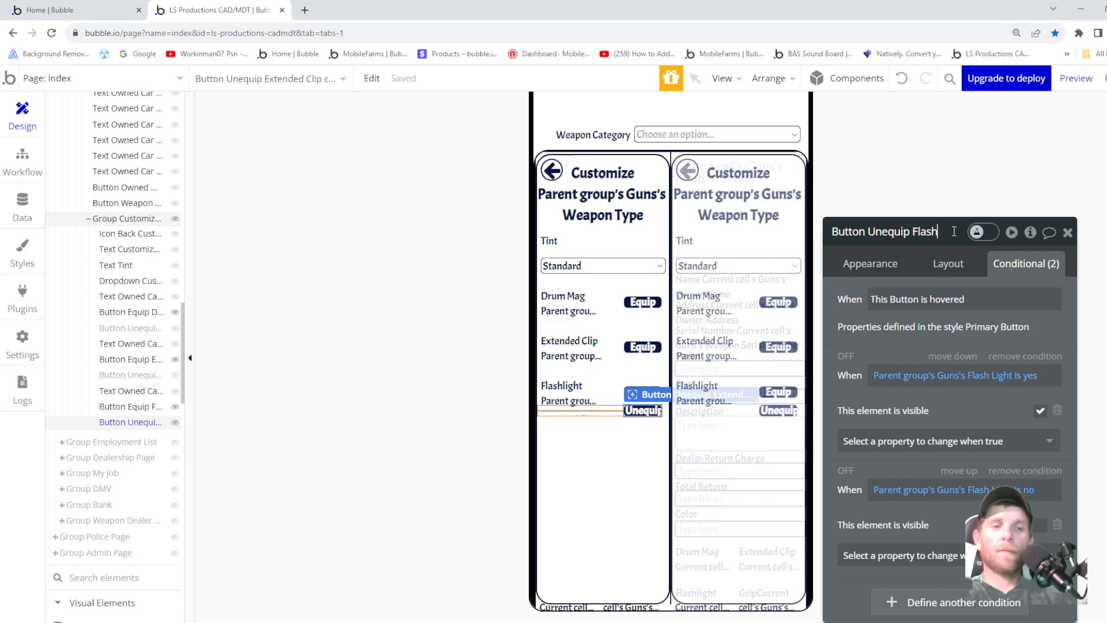
{"action": "type", "text": "ght"}
{"action": "key", "text": "Return"}
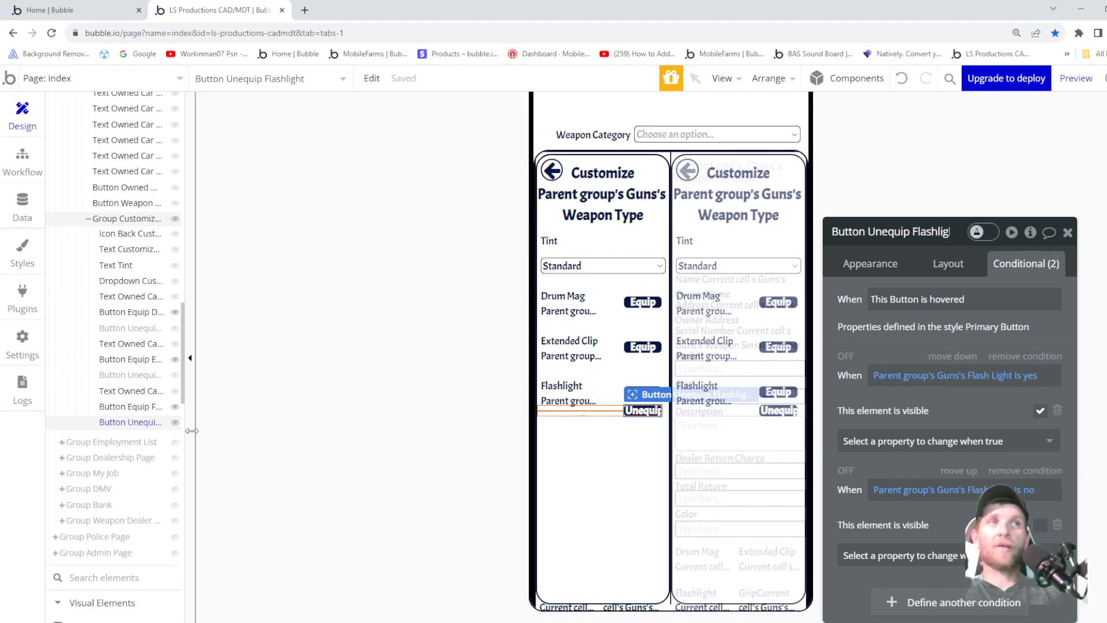
- Hide the Unequip Flashlight button on the canvas and review its visibility conditions
{"action": "left_click", "coordinate": [174, 425]}
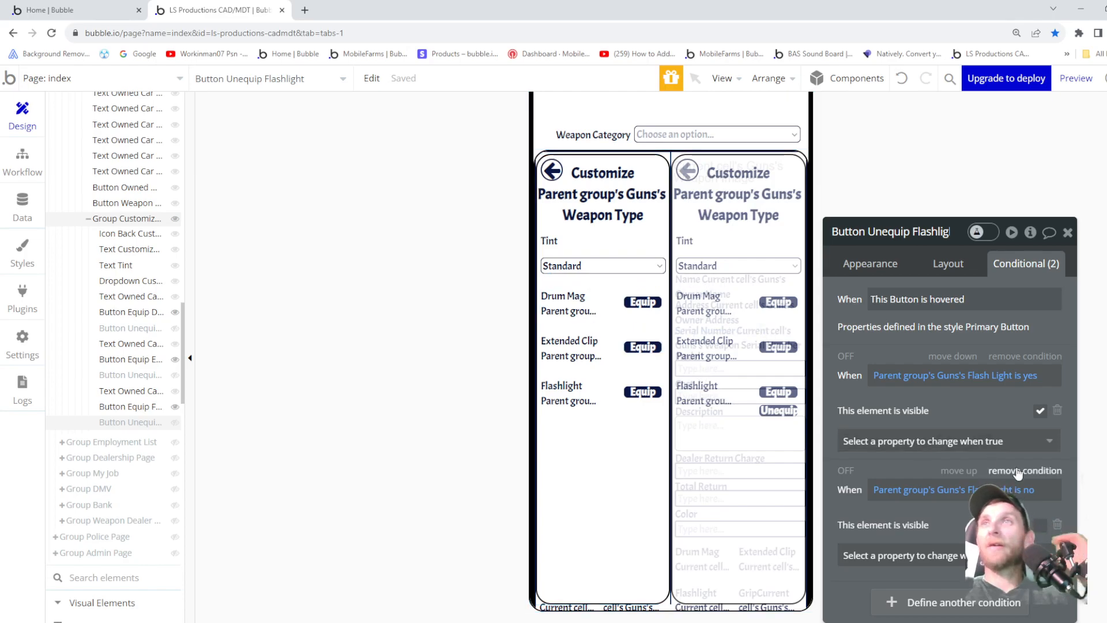
{"action": "mouse_move", "coordinate": [923, 377]}
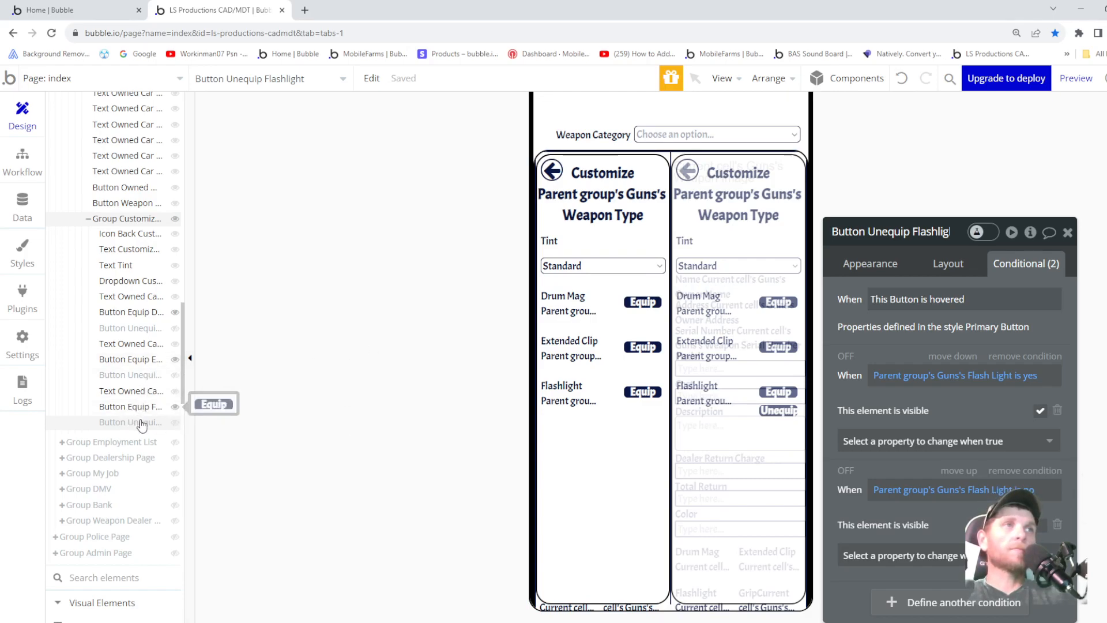
{"action": "left_click", "coordinate": [861, 267]}
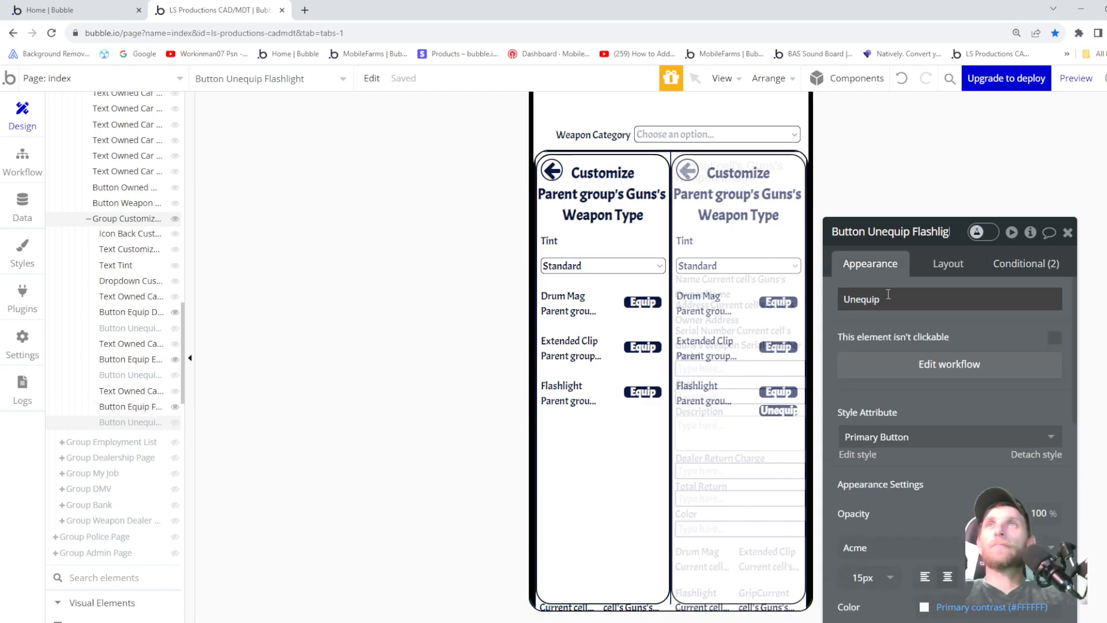
{"action": "left_click", "coordinate": [1034, 266]}
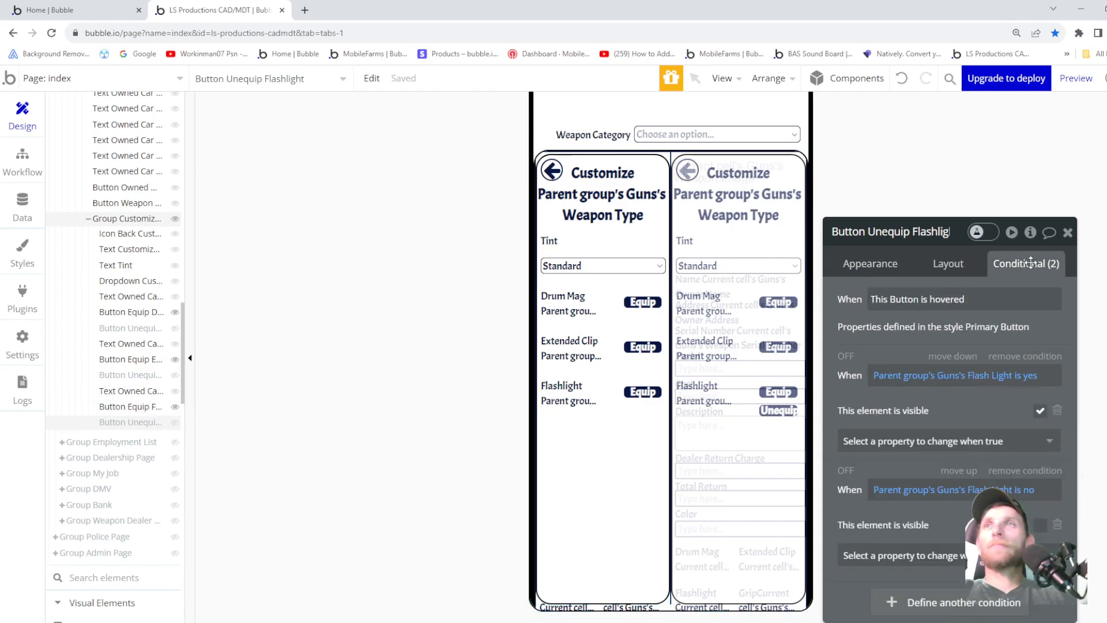
- Make the Unequip Flashlight button's workflow set the Flash Light field to "no" instead of changing Extended Clip
{"action": "left_click", "coordinate": [869, 277]}
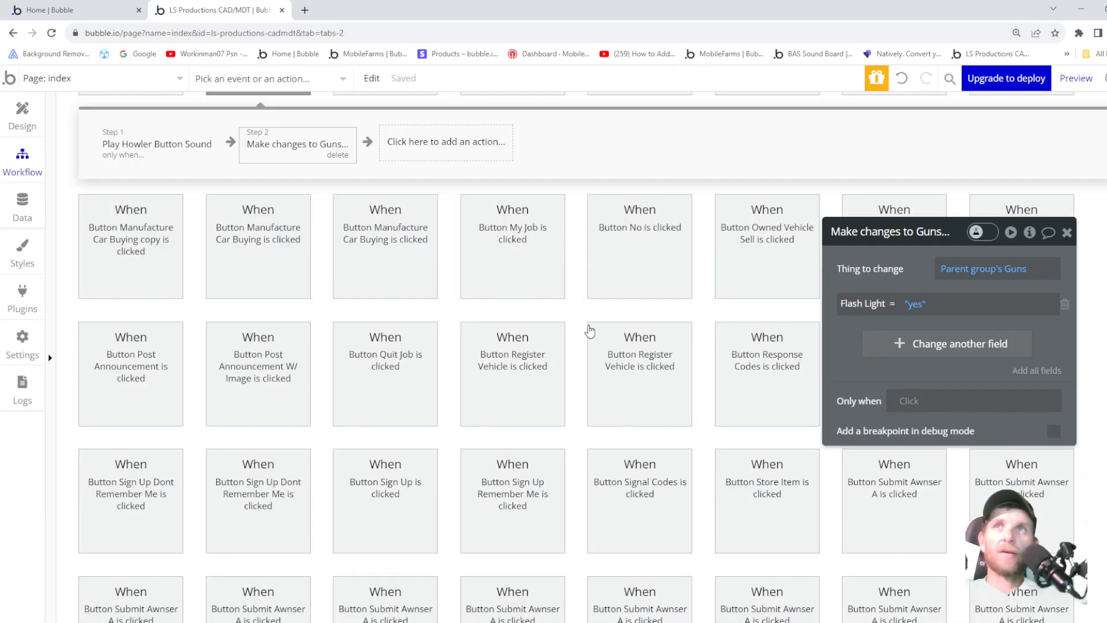
{"action": "left_click", "coordinate": [271, 146]}
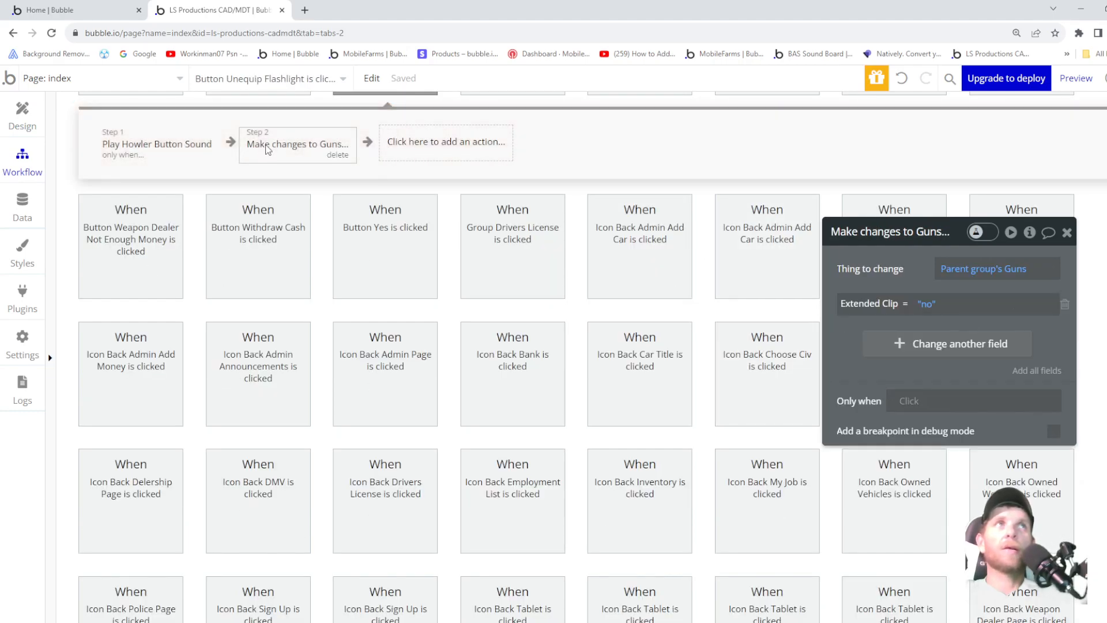
{"action": "left_click", "coordinate": [865, 304]}
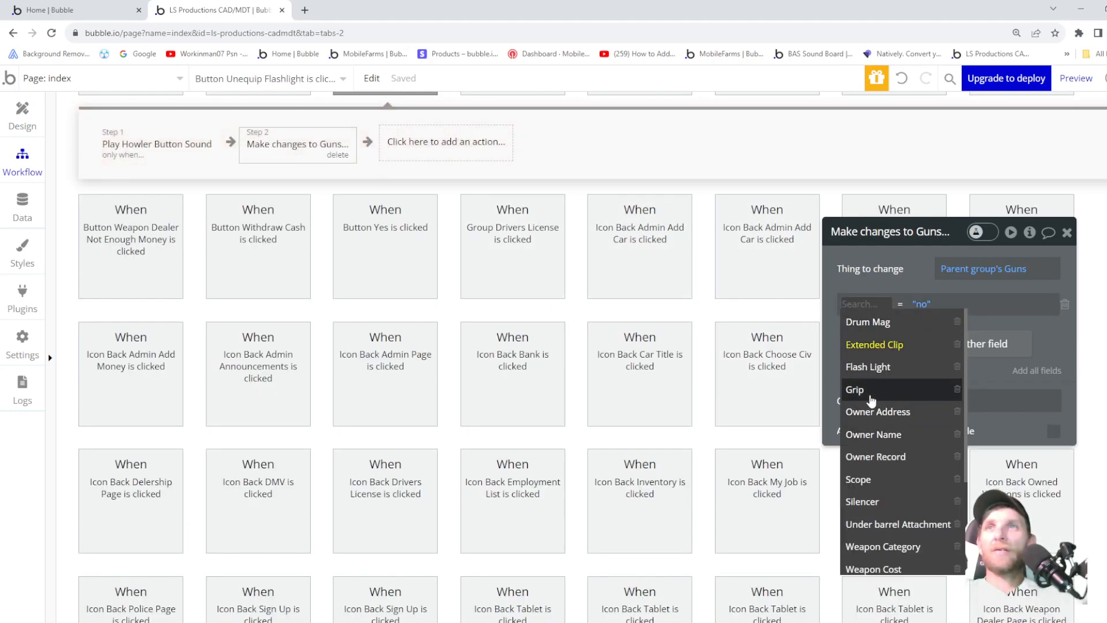
{"action": "left_click", "coordinate": [867, 367]}
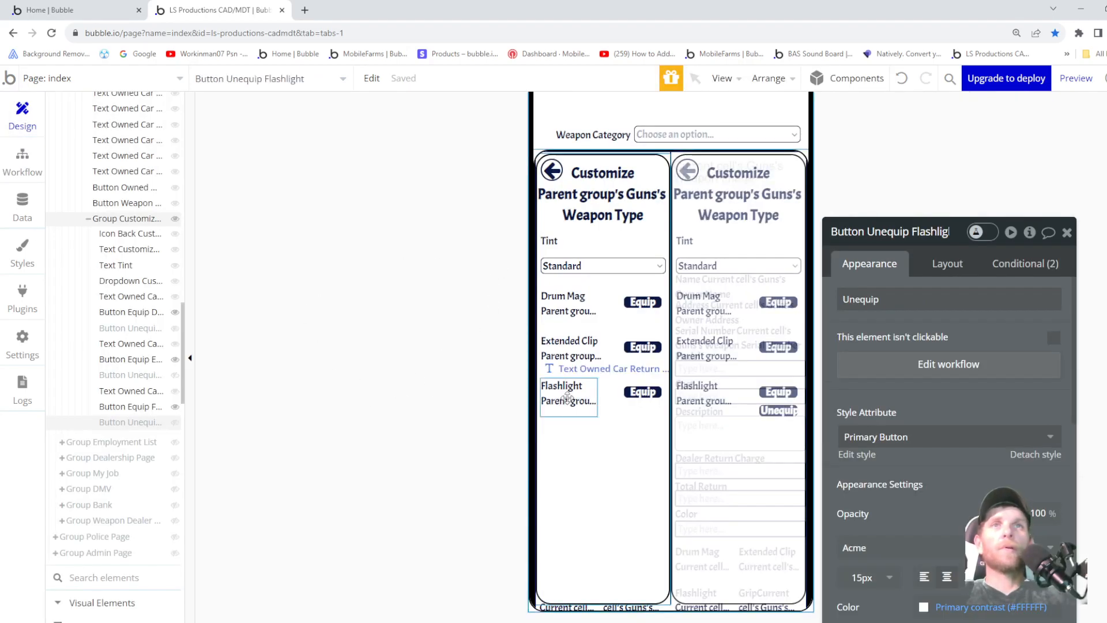
- Duplicate the Flashlight text directly below the original and switch the copy's dynamic data from Flash Light to the Grip field
{"action": "left_click", "coordinate": [568, 398]}
{"action": "left_click_drag", "start_coordinate": [652, 416], "coordinate": [649, 456]}
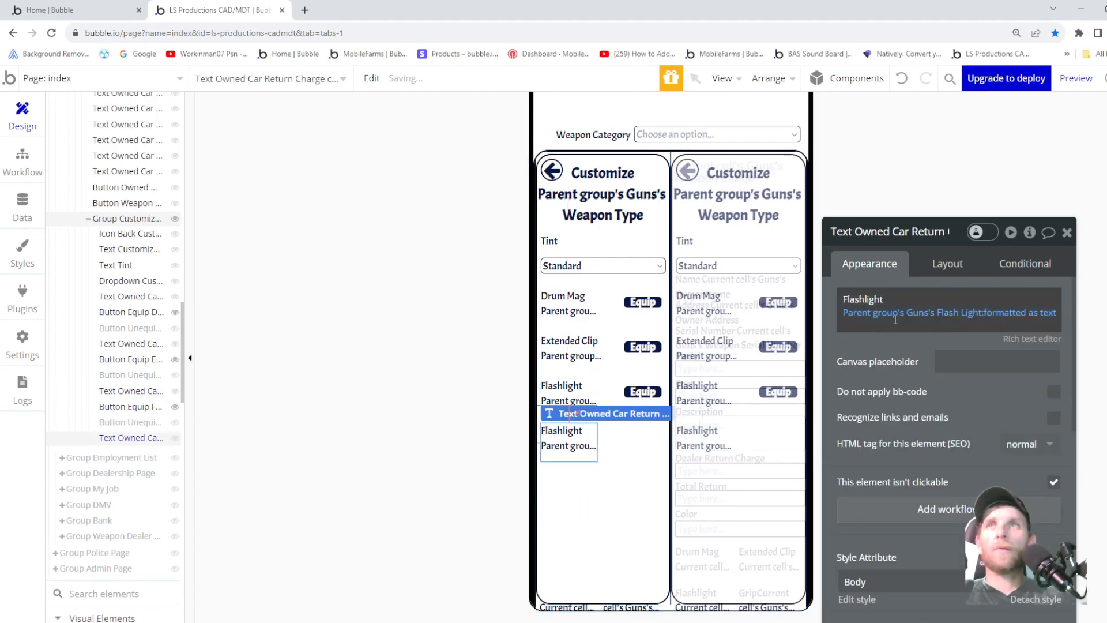
{"action": "left_click", "coordinate": [957, 313]}
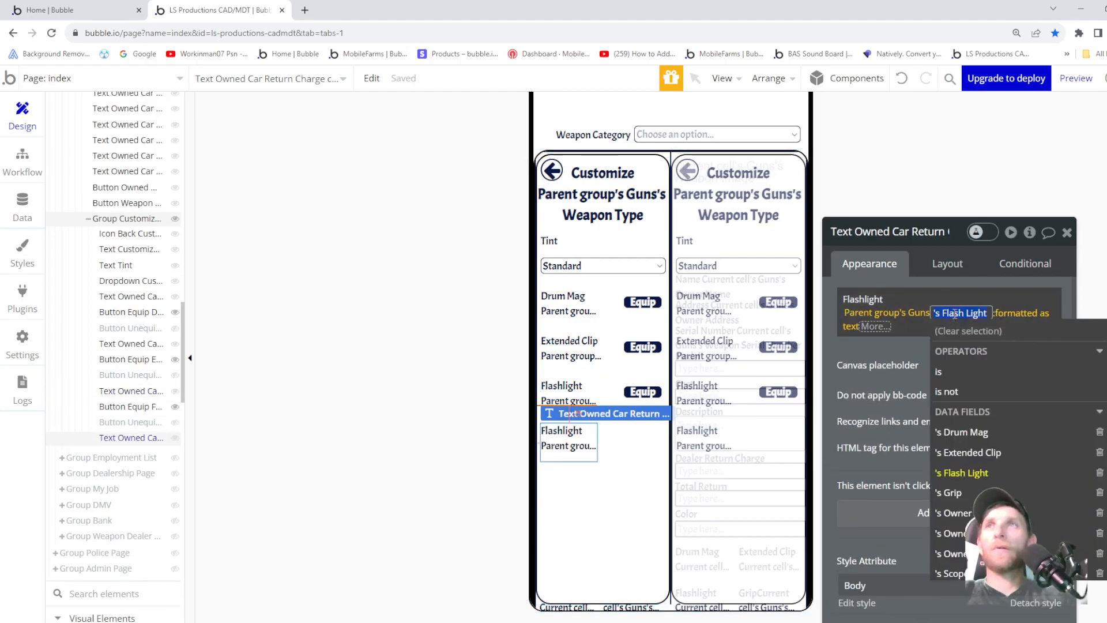
{"action": "left_click", "coordinate": [949, 493]}
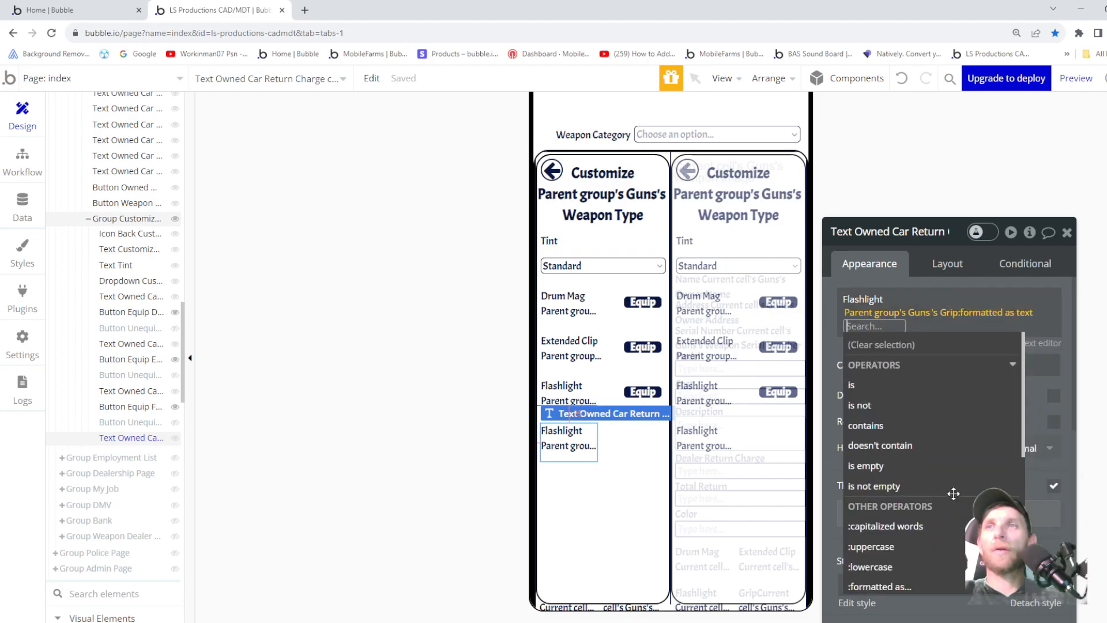
- Change the duplicated text's label from Flashlight to "Grip"
{"action": "double_click", "coordinate": [864, 299]}
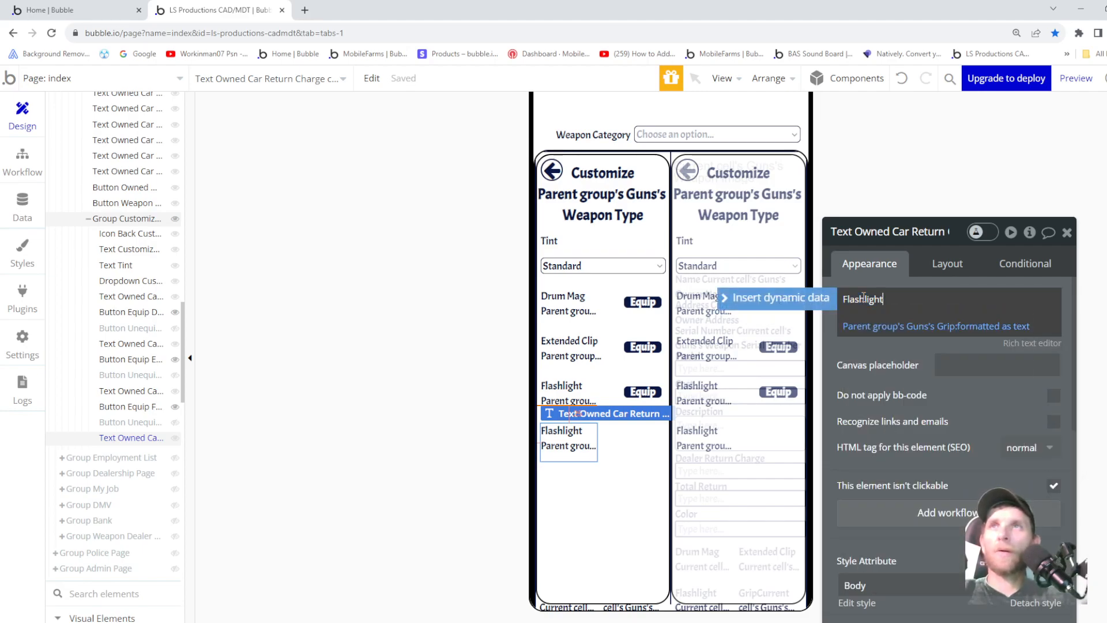
{"action": "key", "text": "BackSpace"}
{"action": "key", "text": "BackSpace"}
{"action": "key", "text": "BackSpace"}
{"action": "key", "text": "BackSpace"}
{"action": "key", "text": "BackSpace"}
{"action": "key", "text": "BackSpace"}
{"action": "key", "text": "BackSpace"}
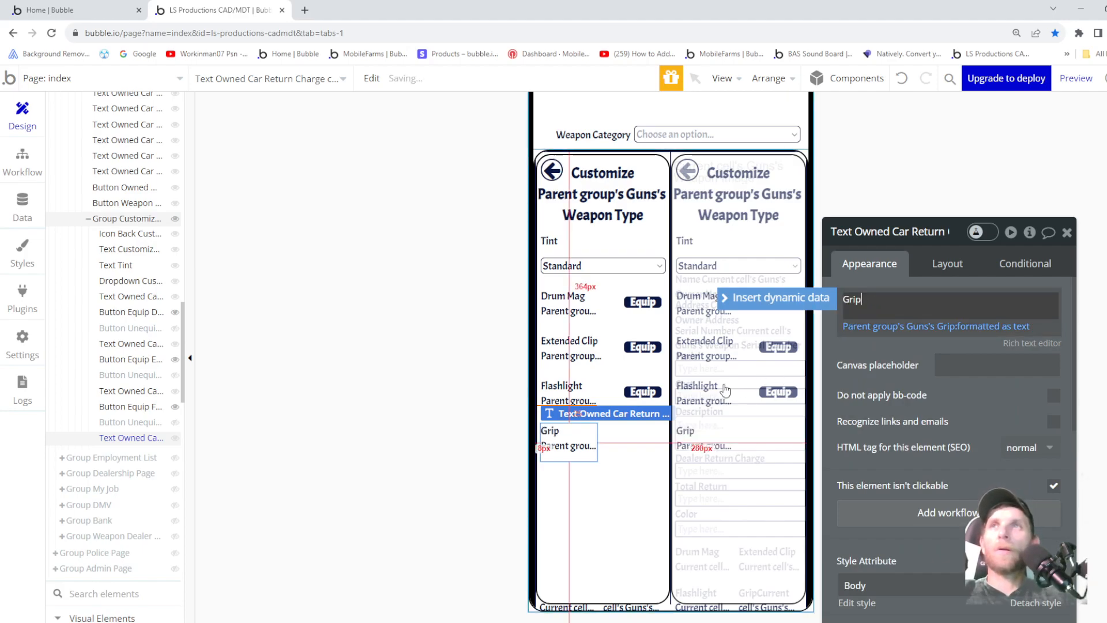
- Copy the Equip Flashlight button with its workflows and paste it with workflows into Group Customize Weapon
{"action": "left_click", "coordinate": [115, 407]}
{"action": "right_click", "coordinate": [116, 407]}
{"action": "mouse_move", "coordinate": [167, 506]}
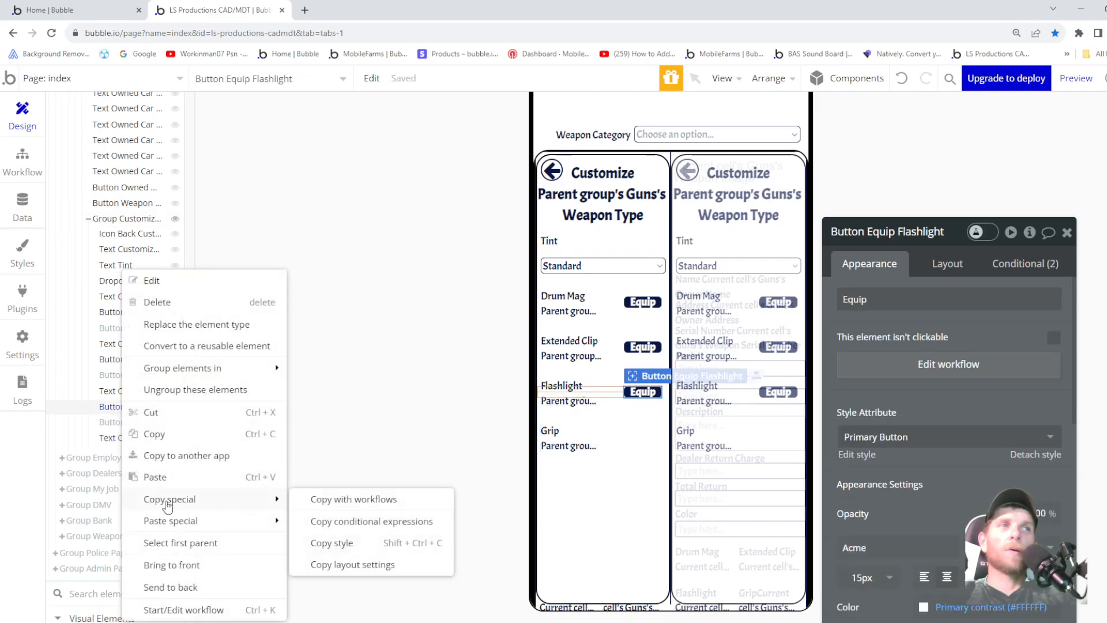
{"action": "left_click", "coordinate": [333, 501]}
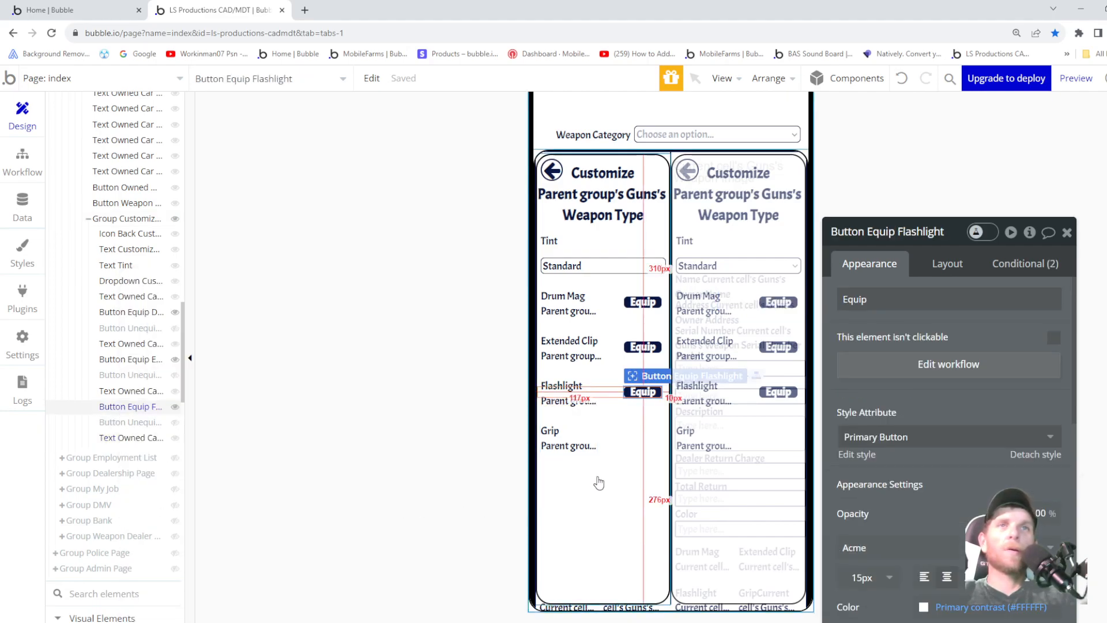
{"action": "right_click", "coordinate": [116, 226]}
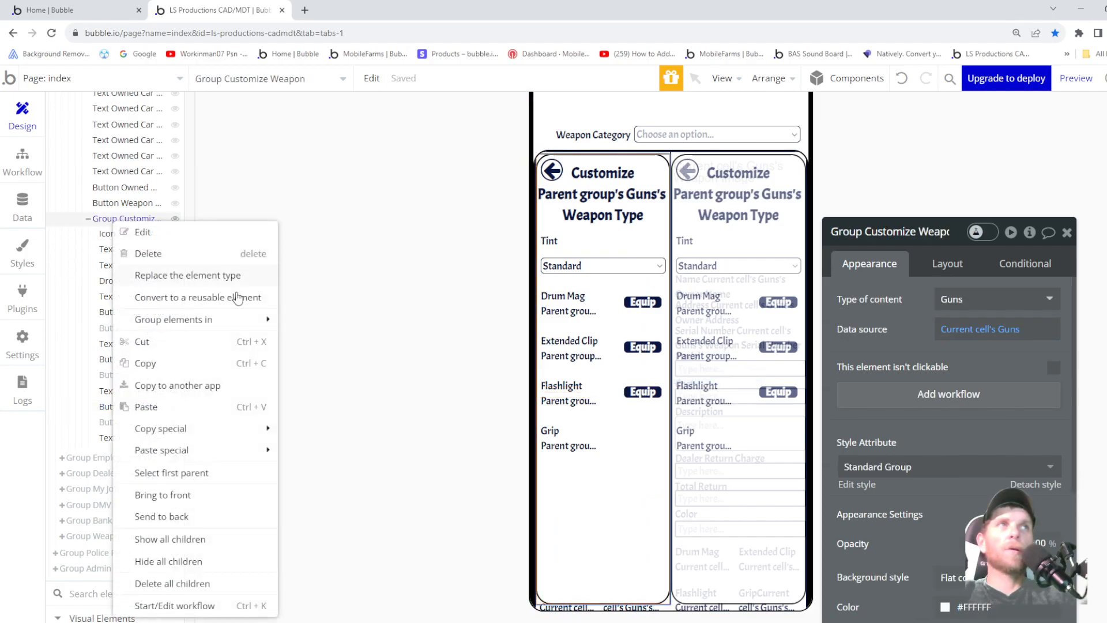
{"action": "mouse_move", "coordinate": [206, 459]}
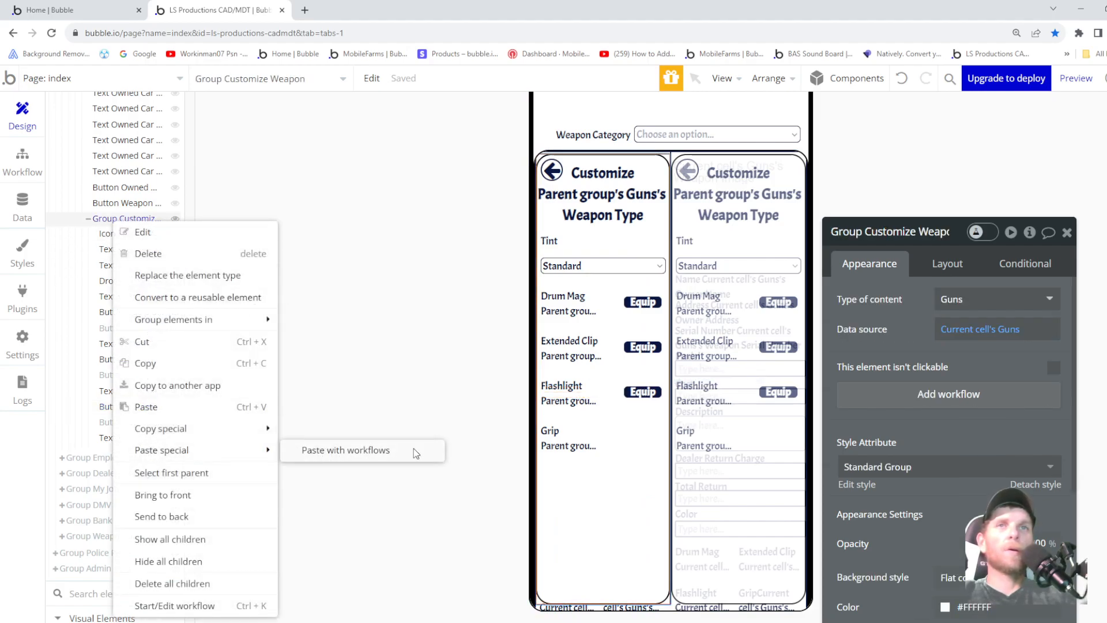
{"action": "left_click", "coordinate": [345, 450]}
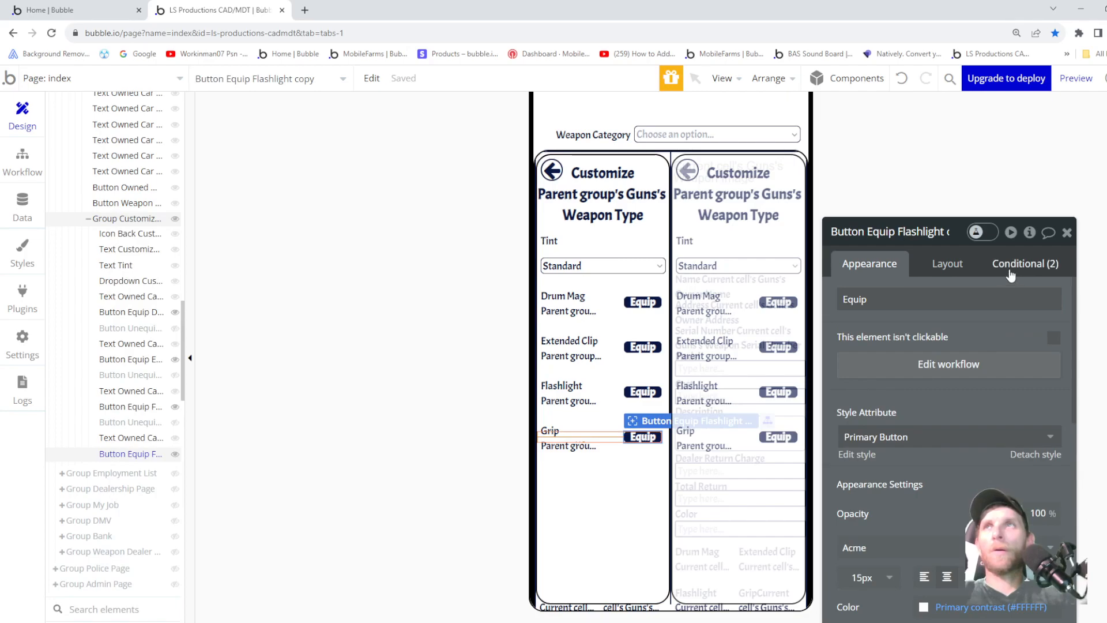
- Switch both visibility conditions of the copied Equip button from Flash Light to the Grip field
{"action": "left_click", "coordinate": [1011, 265]}
{"action": "left_click", "coordinate": [990, 376]}
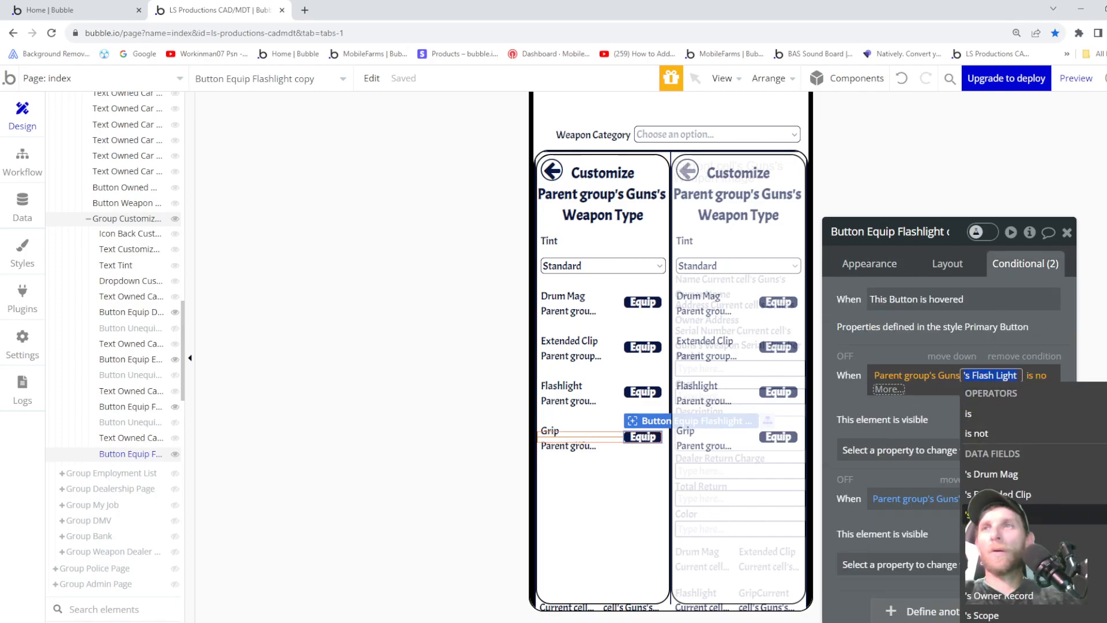
{"action": "left_click", "coordinate": [992, 513]}
{"action": "left_click", "coordinate": [860, 397]}
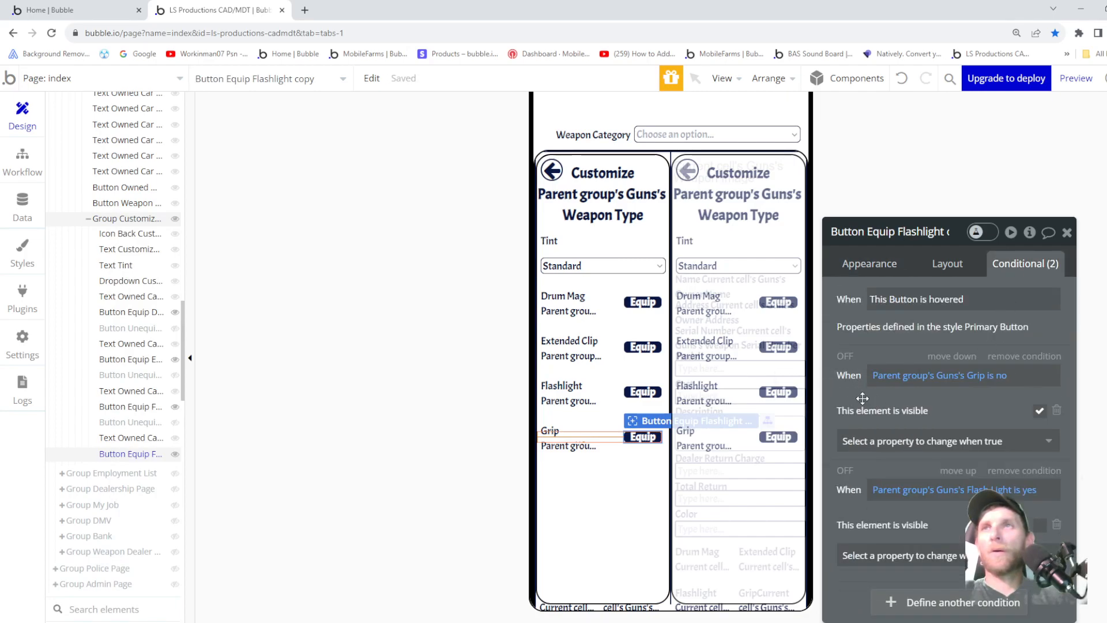
{"action": "left_click", "coordinate": [991, 490]}
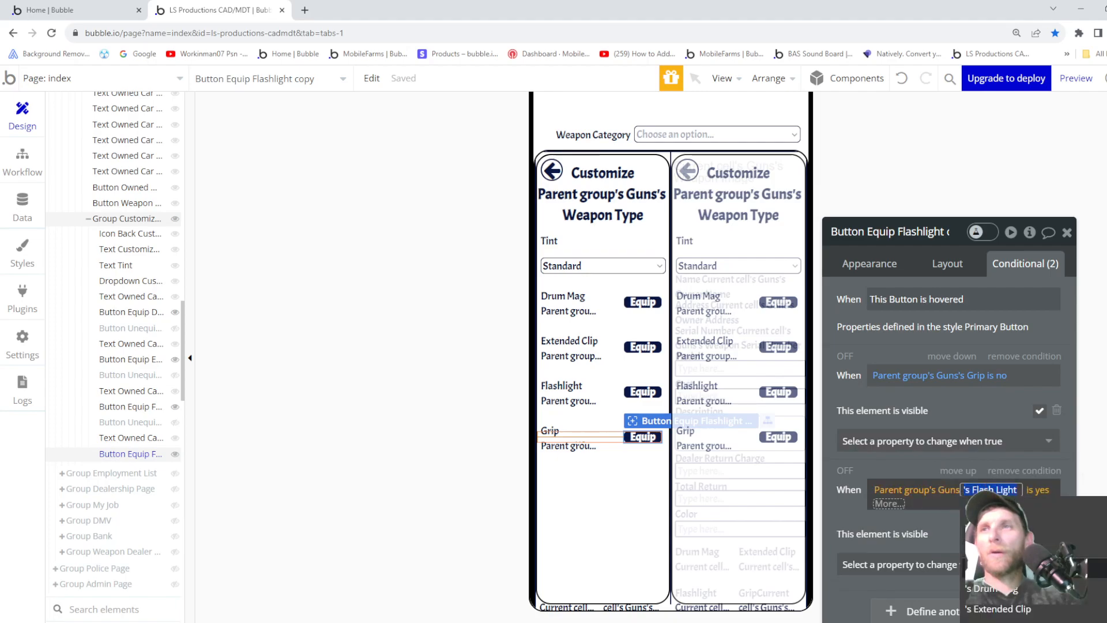
{"action": "left_click", "coordinate": [983, 589]}
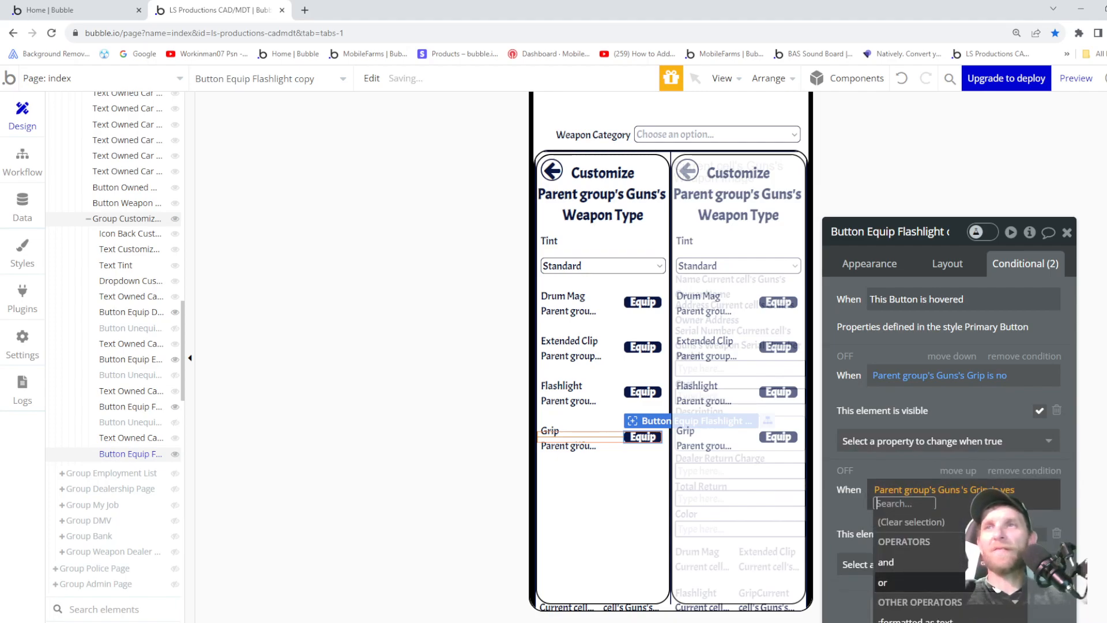
- Rename the copied Equip button as Button Equip Grip
{"action": "left_click", "coordinate": [955, 235]}
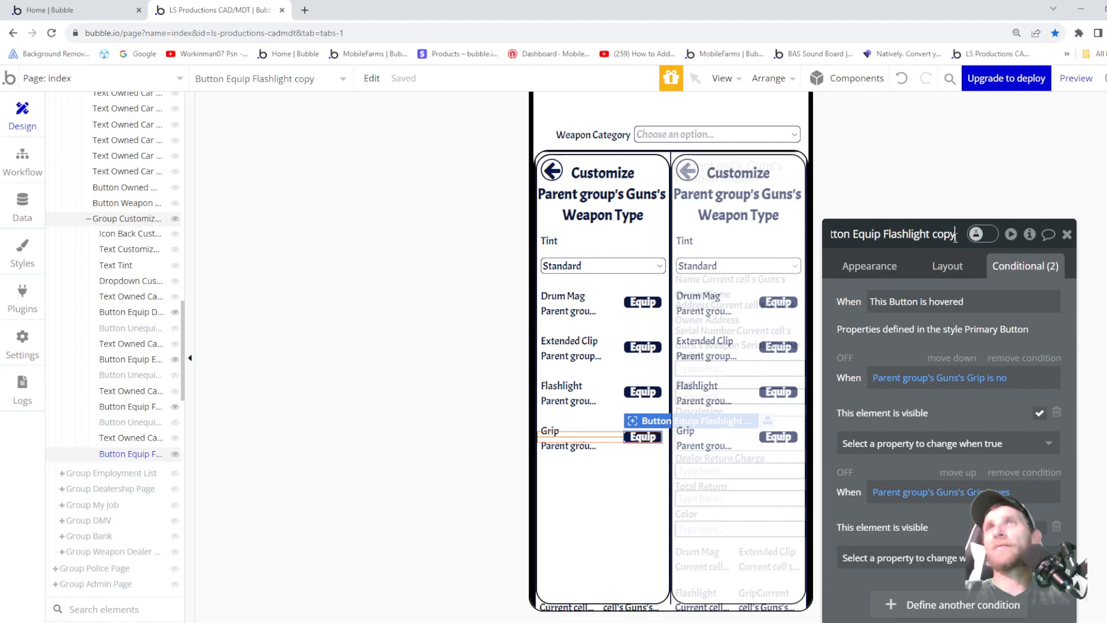
{"action": "key", "text": "BackSpace"}
{"action": "key", "text": "BackSpace"}
{"action": "key", "text": "BackSpace"}
{"action": "key", "text": "BackSpace"}
{"action": "key", "text": "BackSpace"}
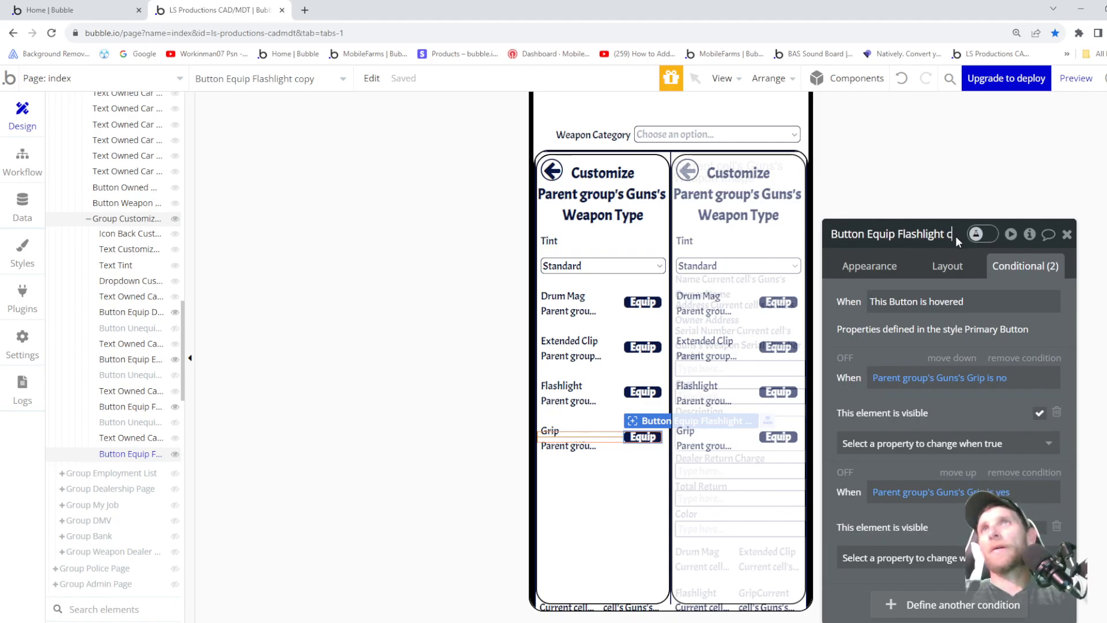
{"action": "key", "text": "BackSpace"}
{"action": "key", "text": "BackSpace"}
{"action": "key", "text": "BackSpace"}
{"action": "key", "text": "BackSpace"}
{"action": "key", "text": "BackSpace"}
{"action": "key", "text": "BackSpace"}
{"action": "key", "text": "BackSpace"}
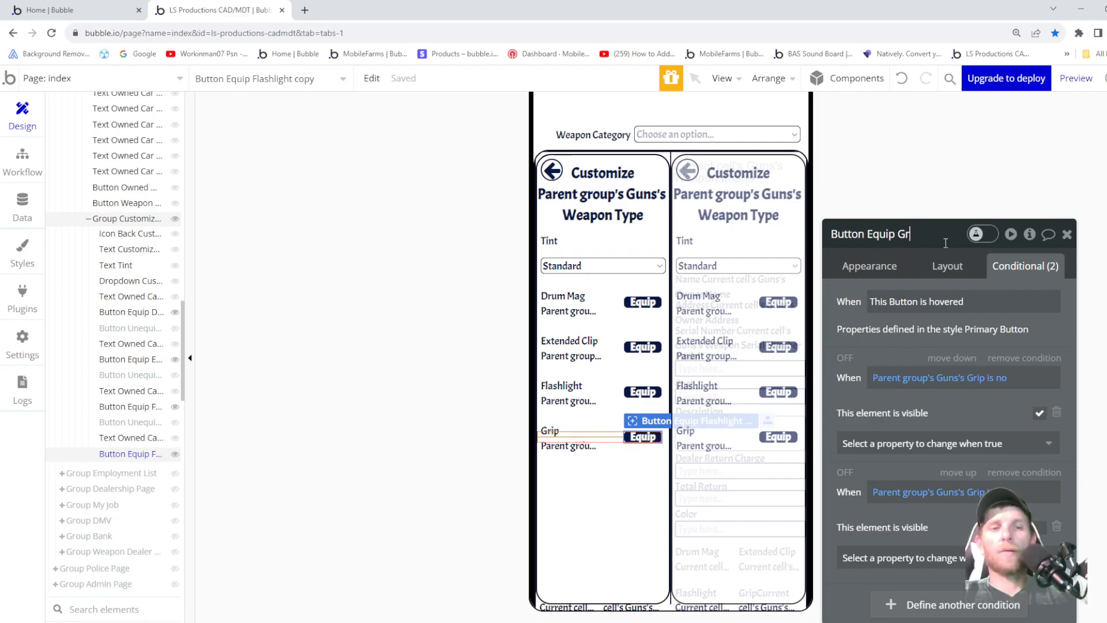
{"action": "type", "text": "Grip"}
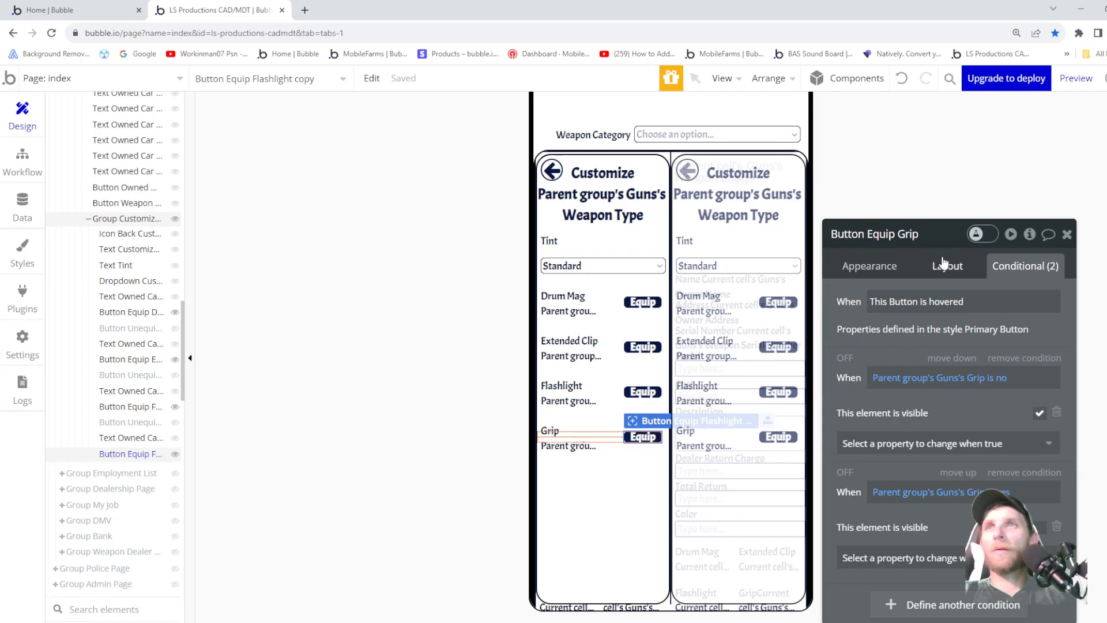
{"action": "key", "text": "Return"}
- Make the Equip Grip button's workflow set the Grip field to "yes" instead of changing Flash Light, and return to the button's conditions
{"action": "left_click", "coordinate": [871, 266]}
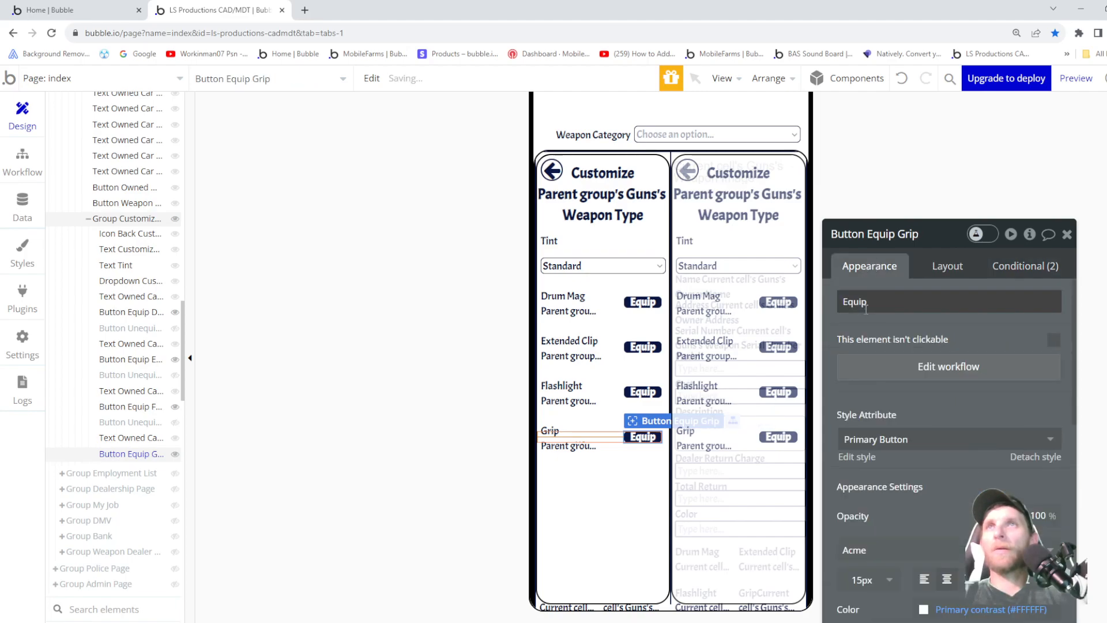
{"action": "left_click", "coordinate": [931, 376]}
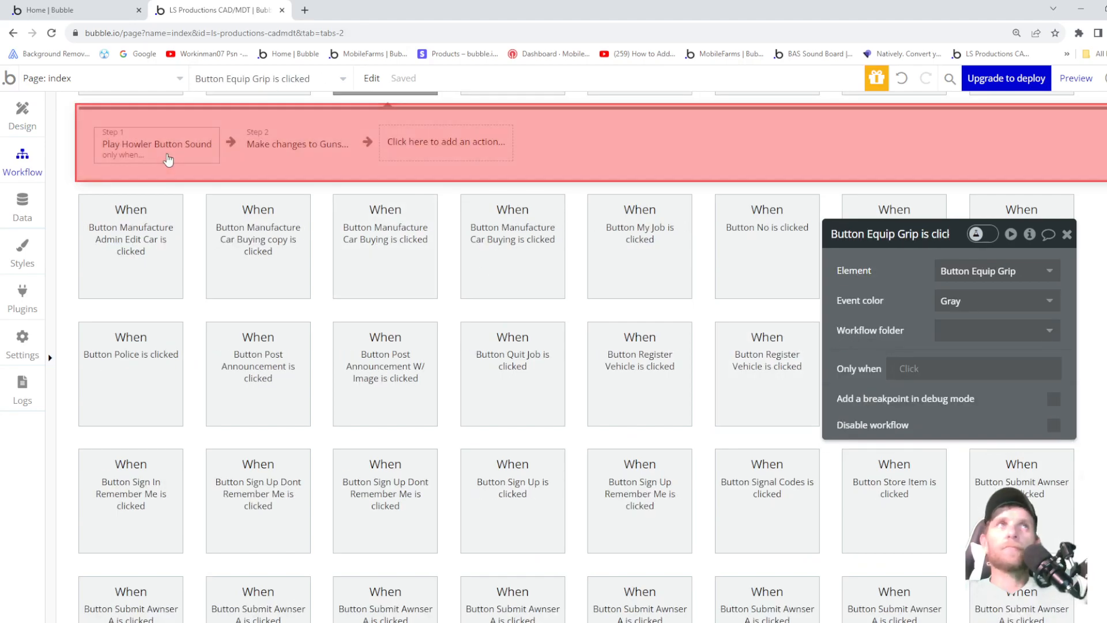
{"action": "left_click", "coordinate": [272, 149]}
{"action": "left_click", "coordinate": [853, 307]}
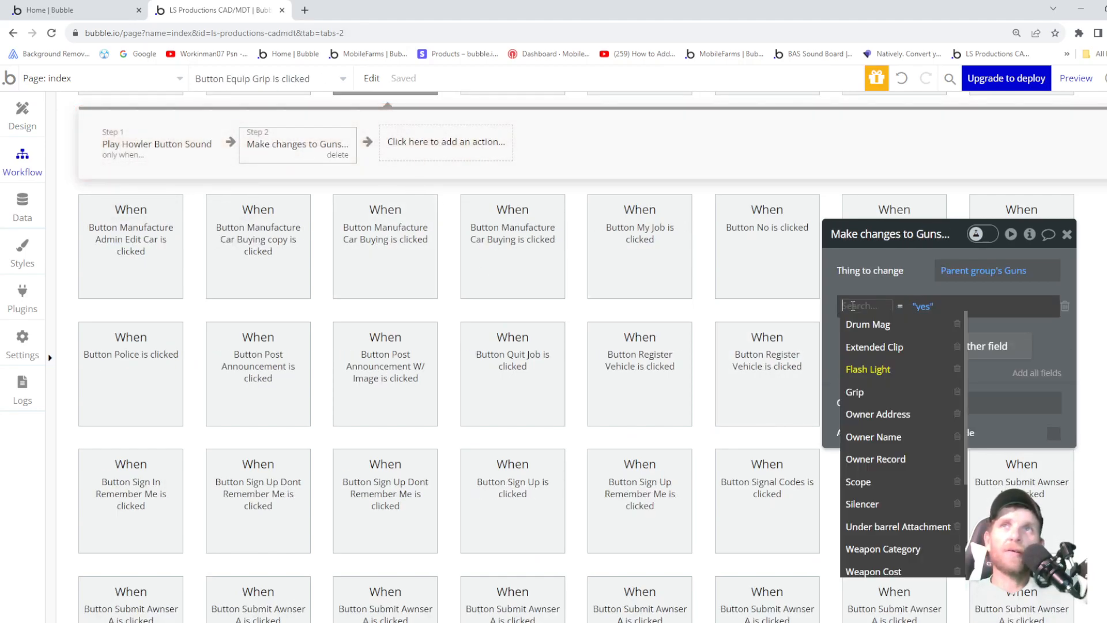
{"action": "left_click", "coordinate": [868, 391]}
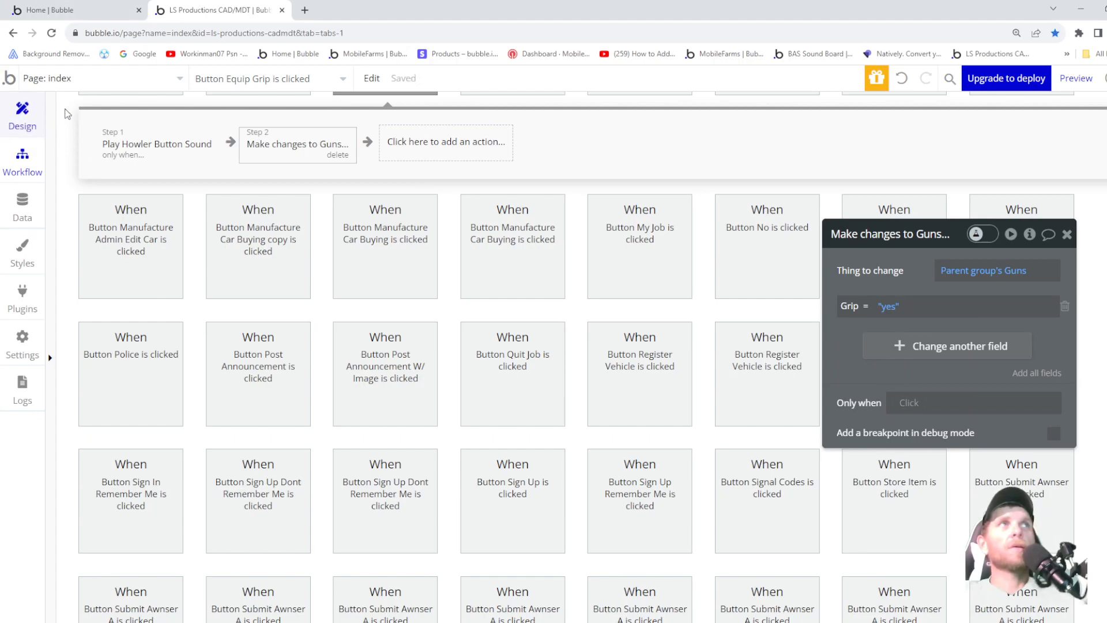
{"action": "left_click", "coordinate": [22, 115]}
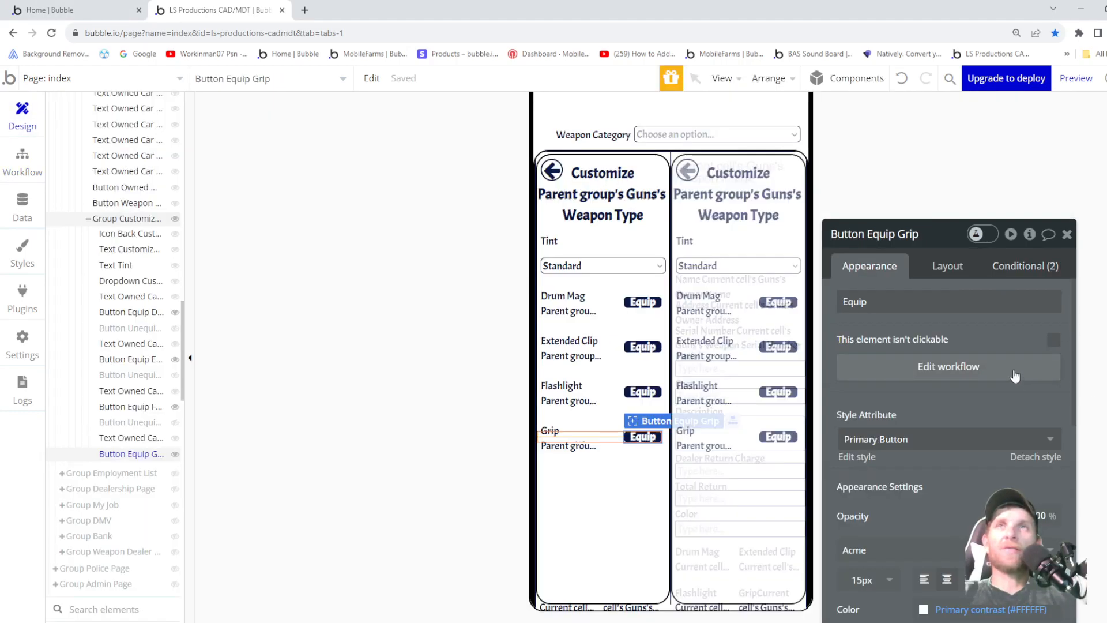
{"action": "left_click", "coordinate": [1015, 267]}
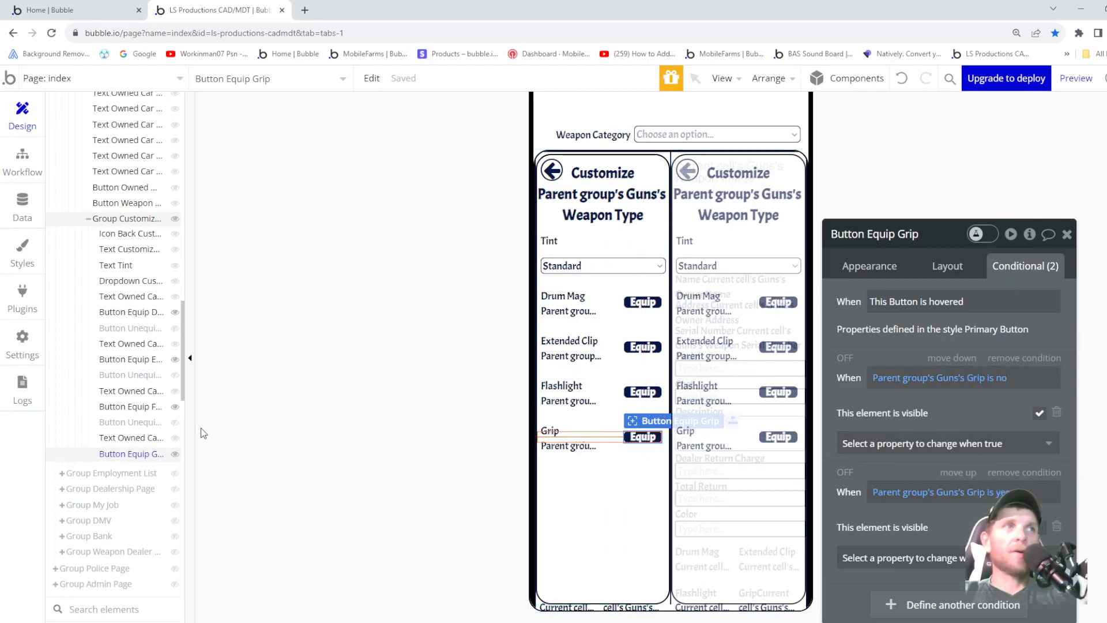
- Copy the Unequip Flashlight button with its workflows and paste it with workflows into Group Customize Weapon
{"action": "left_click", "coordinate": [125, 422]}
{"action": "right_click", "coordinate": [128, 422]}
{"action": "mouse_move", "coordinate": [186, 522]}
{"action": "mouse_move", "coordinate": [236, 501]}
{"action": "left_click", "coordinate": [385, 504]}
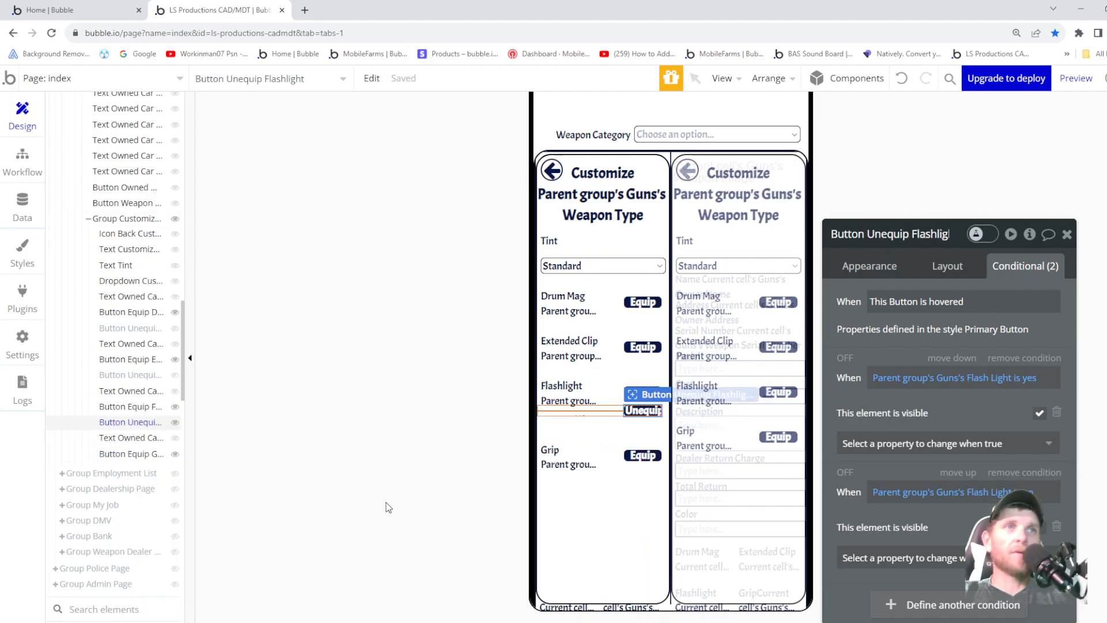
{"action": "left_click", "coordinate": [139, 426]}
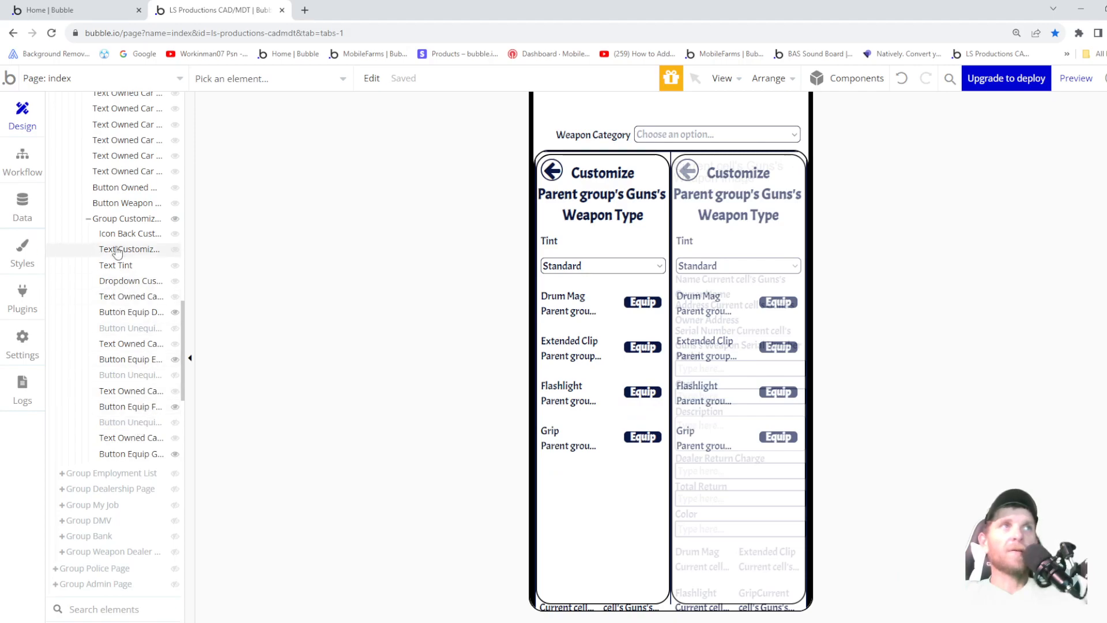
{"action": "right_click", "coordinate": [107, 223]}
{"action": "mouse_move", "coordinate": [170, 449]}
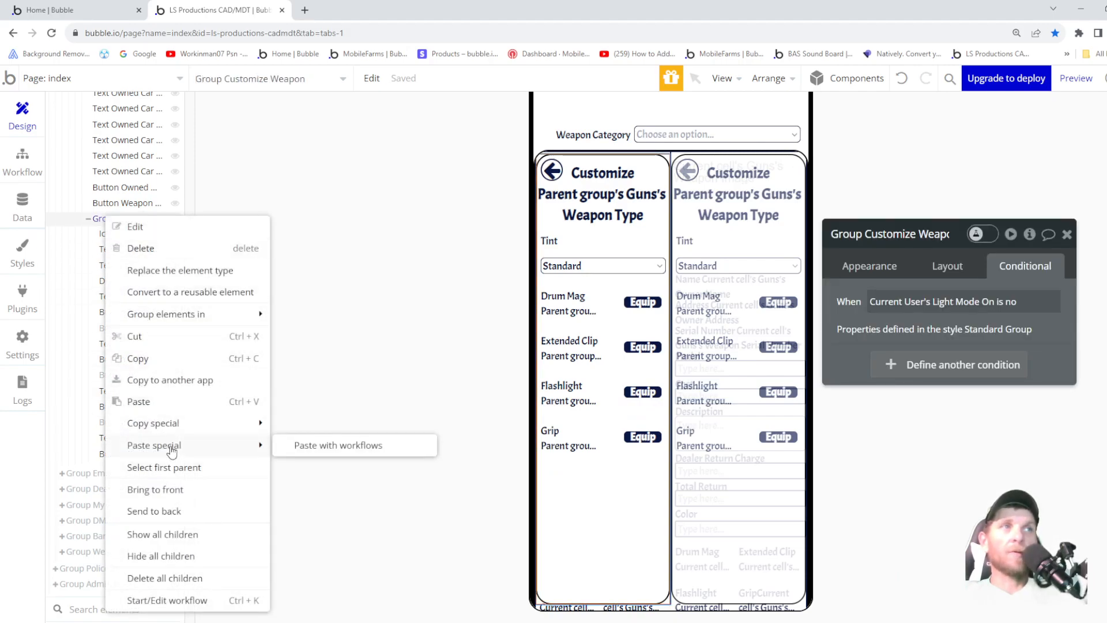
{"action": "left_click", "coordinate": [316, 450]}
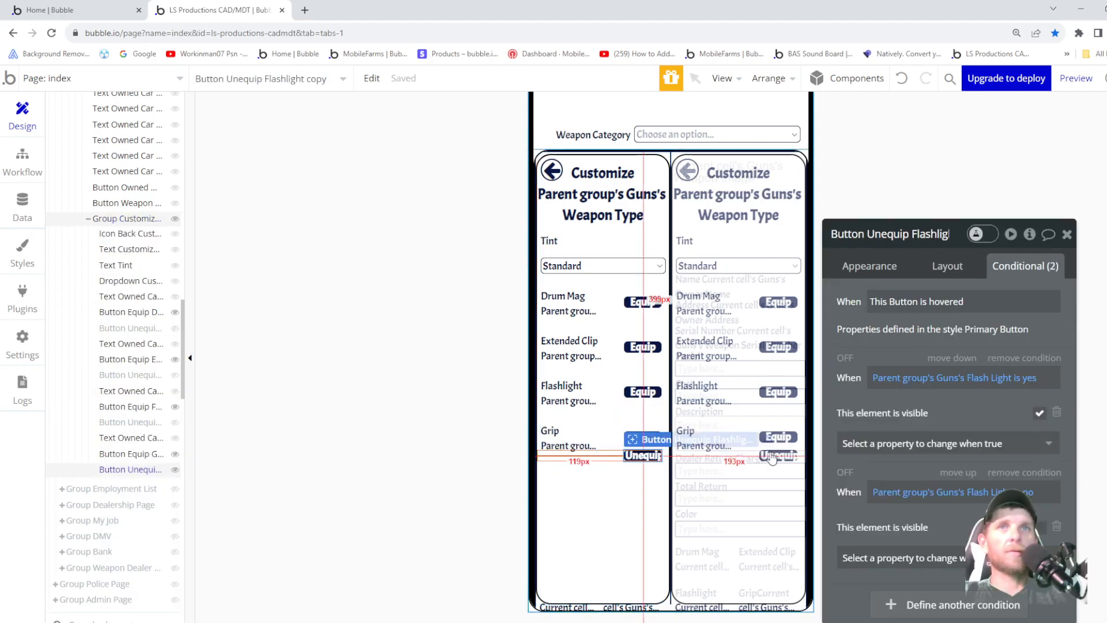
- Switch both visibility conditions of the copied Unequip button from Flash Light to the Grip field
{"action": "left_click", "coordinate": [980, 378]}
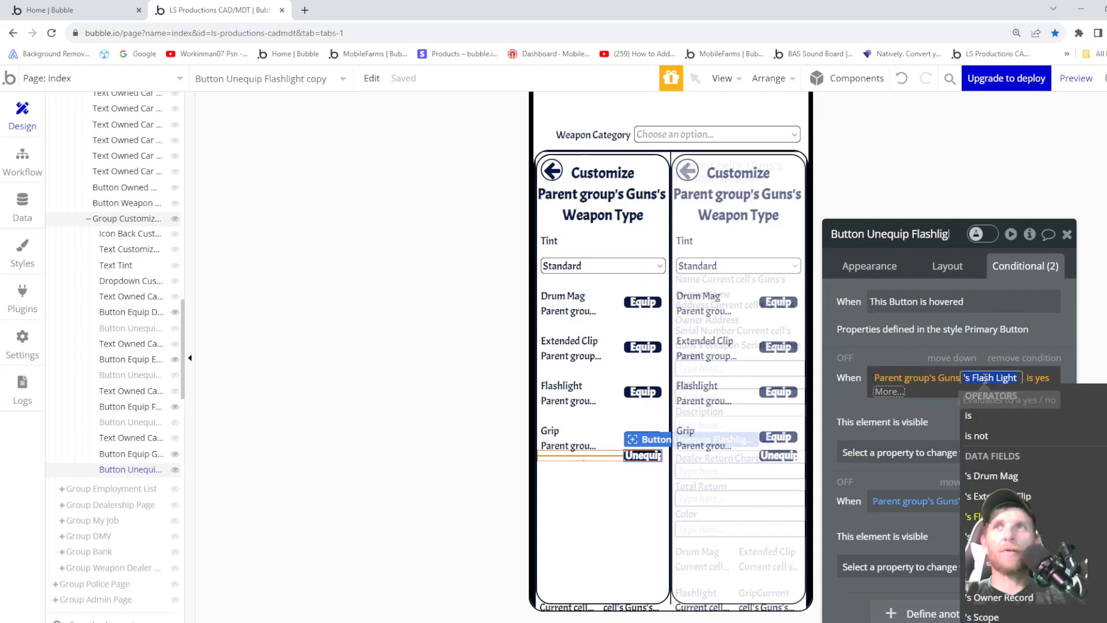
{"action": "left_click", "coordinate": [981, 536]}
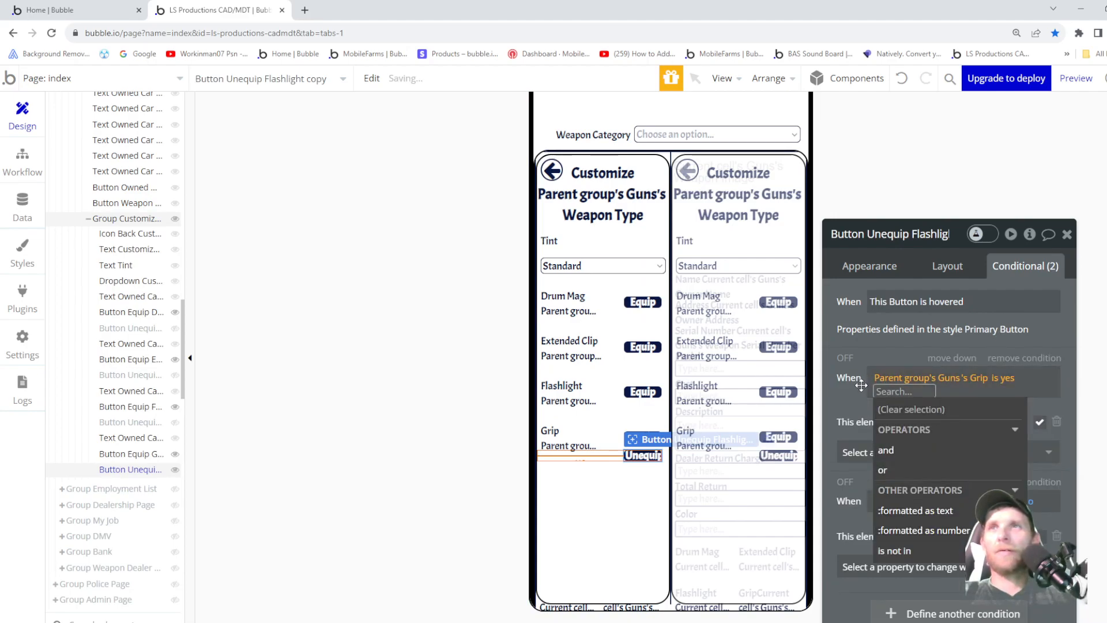
{"action": "left_click", "coordinate": [856, 392]}
{"action": "left_click", "coordinate": [992, 492]}
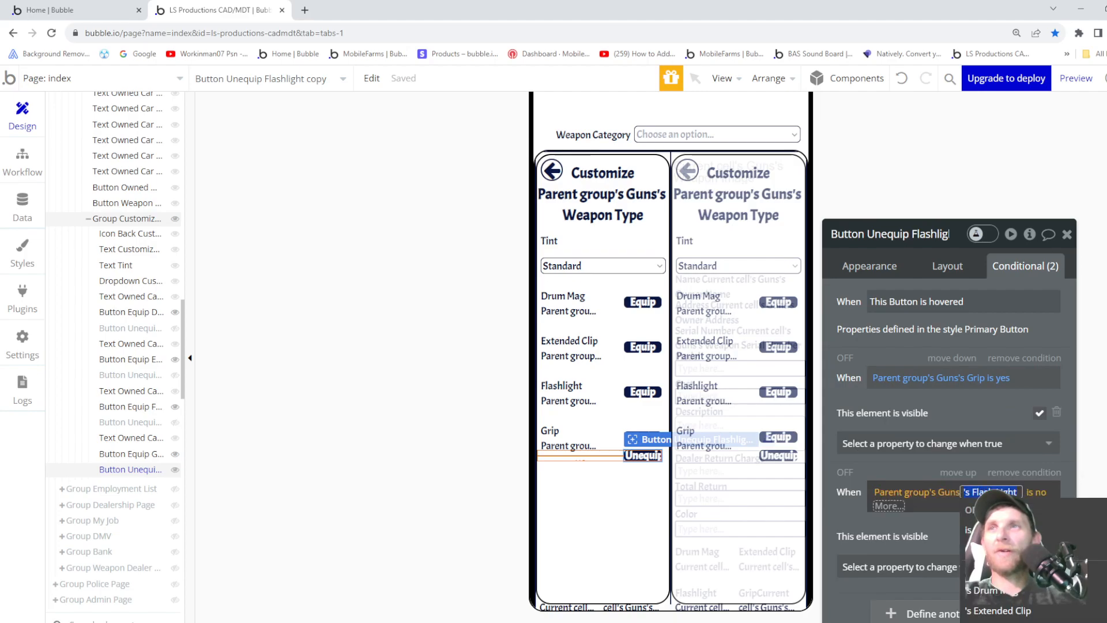
{"action": "left_click", "coordinate": [981, 594]}
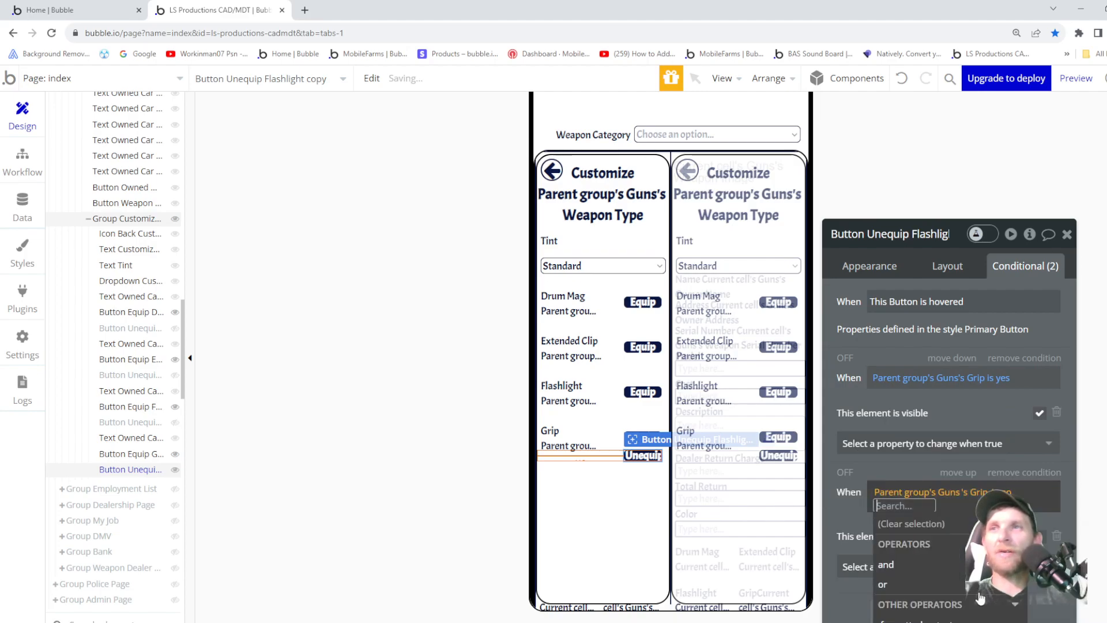
{"action": "left_click", "coordinate": [852, 512]}
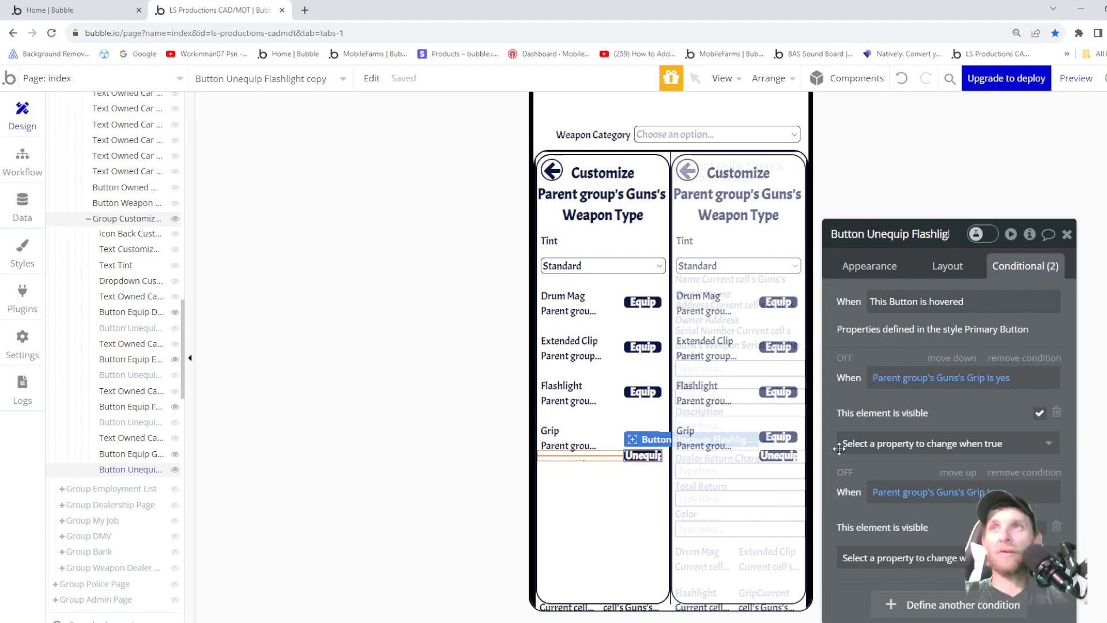
- Rename the copied Unequip button as Button Unequip Grip
{"action": "left_click", "coordinate": [921, 232]}
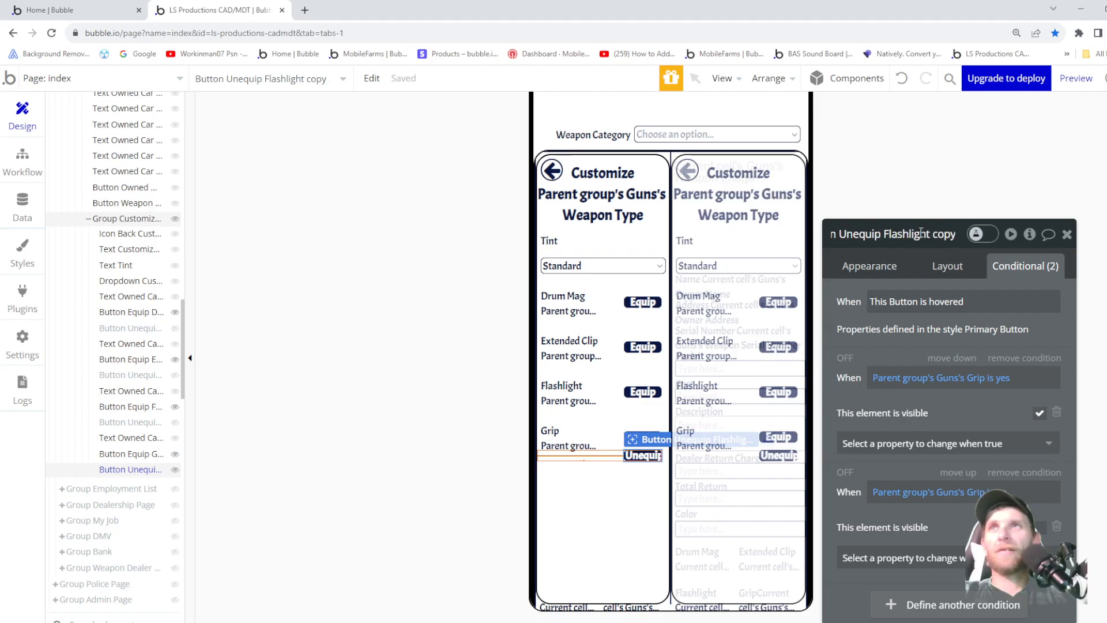
{"action": "key", "text": "BackSpace"}
{"action": "key", "text": "BackSpace"}
{"action": "key", "text": "BackSpace"}
{"action": "key", "text": "BackSpace"}
{"action": "key", "text": "BackSpace"}
{"action": "key", "text": "BackSpace"}
{"action": "key", "text": "BackSpace"}
{"action": "key", "text": "BackSpace"}
{"action": "key", "text": "BackSpace"}
{"action": "key", "text": "BackSpace"}
{"action": "key", "text": "BackSpace"}
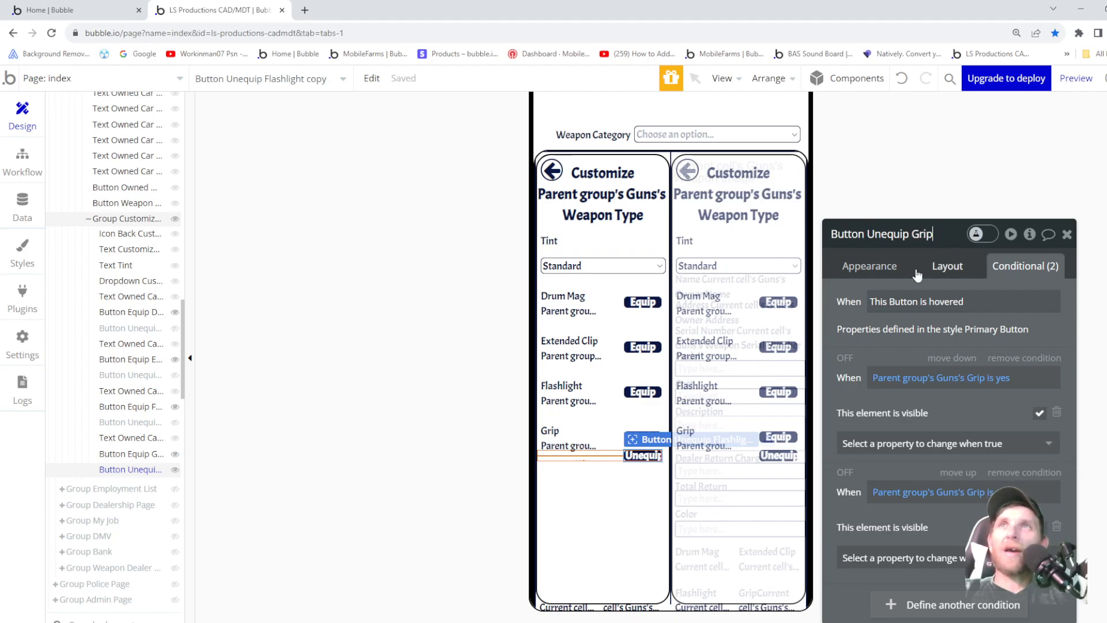
- Make the Unequip Grip button's workflow set the Grip field to "no" instead of changing Flash Light, and hide the button in the editor
{"action": "left_click", "coordinate": [876, 268]}
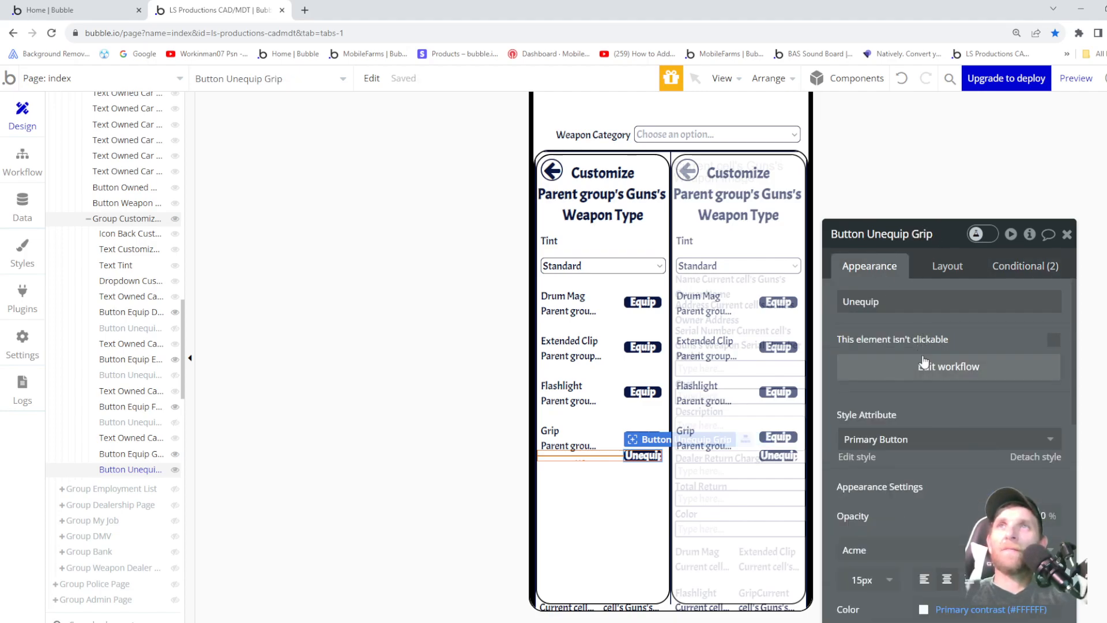
{"action": "left_click", "coordinate": [929, 376]}
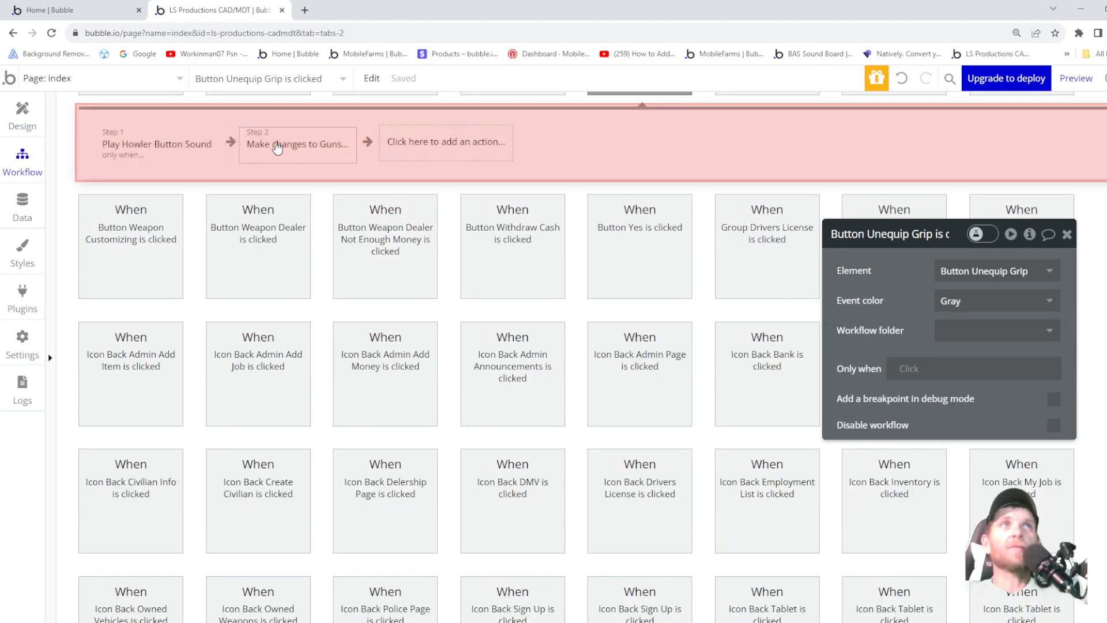
{"action": "left_click", "coordinate": [279, 148]}
{"action": "left_click", "coordinate": [871, 307]}
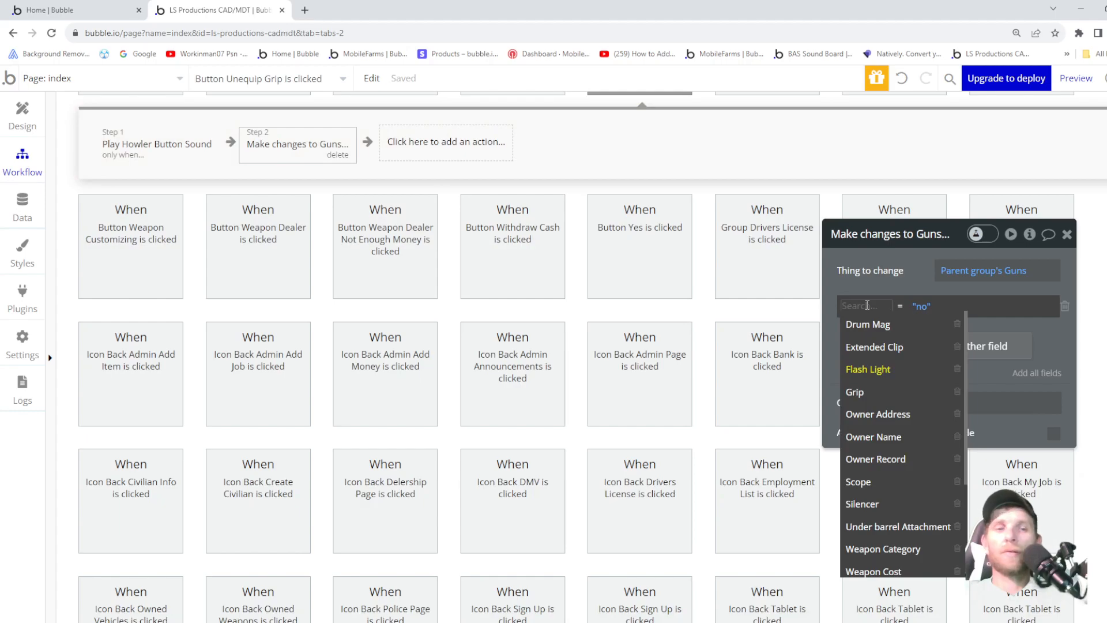
{"action": "left_click", "coordinate": [856, 391]}
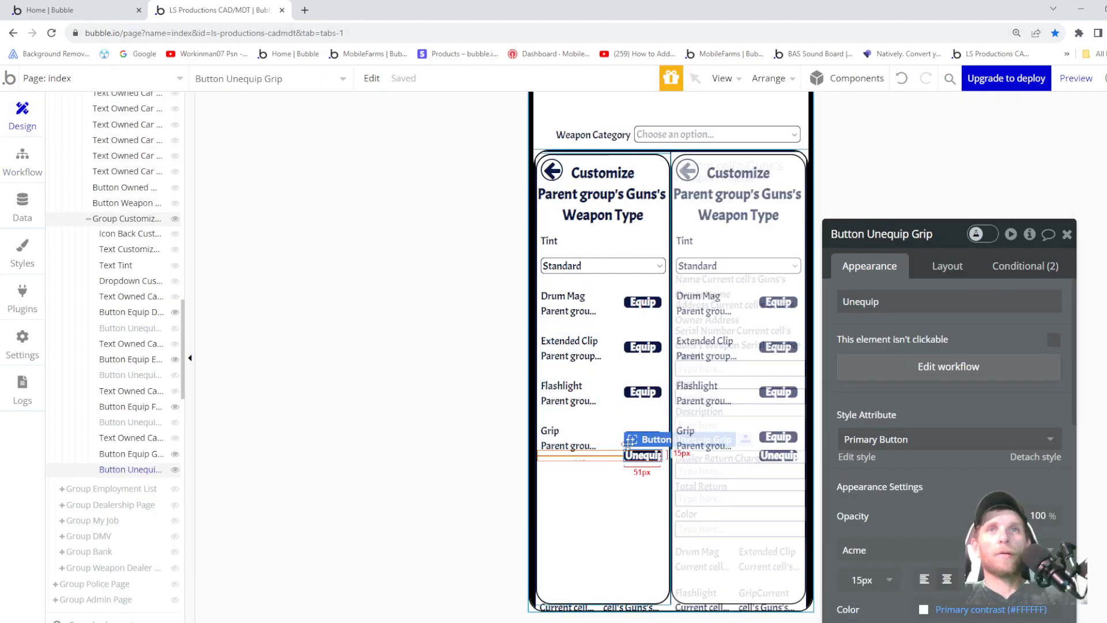
{"action": "mouse_move", "coordinate": [175, 475]}
{"action": "left_mouse_down"}
{"action": "mouse_move", "coordinate": [173, 462]}
{"action": "mouse_move", "coordinate": [175, 476]}
{"action": "left_mouse_up"}
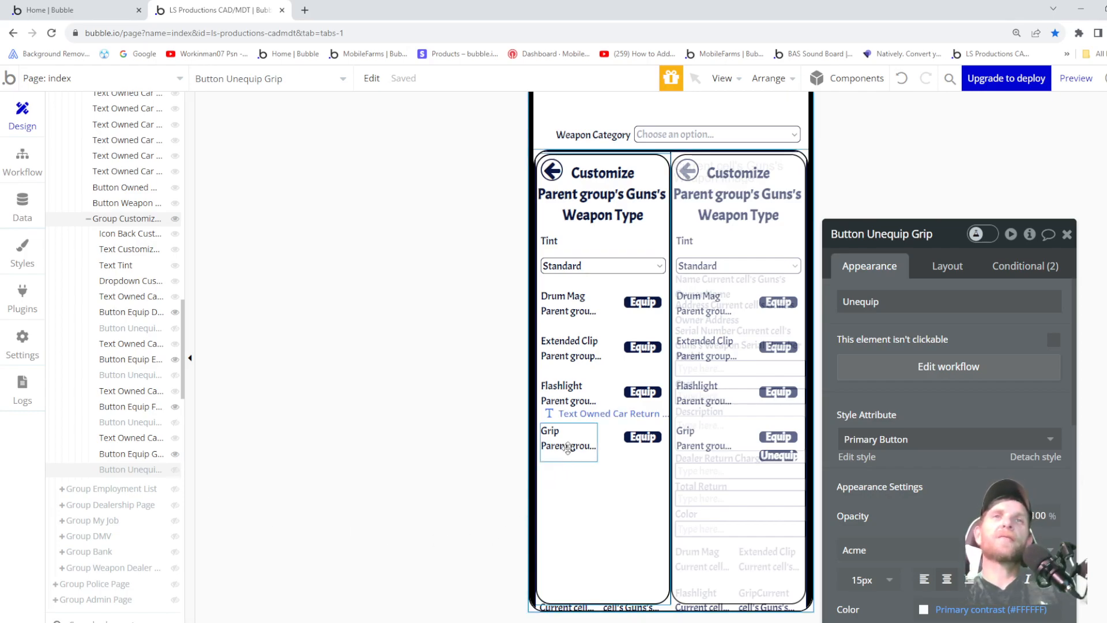
- Duplicate the Grip text directly below it, label the copy "Scope" and switch its dynamic value to the gun's Scope field
{"action": "left_click", "coordinate": [591, 447]}
{"action": "left_click_drag", "start_coordinate": [593, 445], "coordinate": [593, 490]}
{"action": "double_click", "coordinate": [863, 302]}
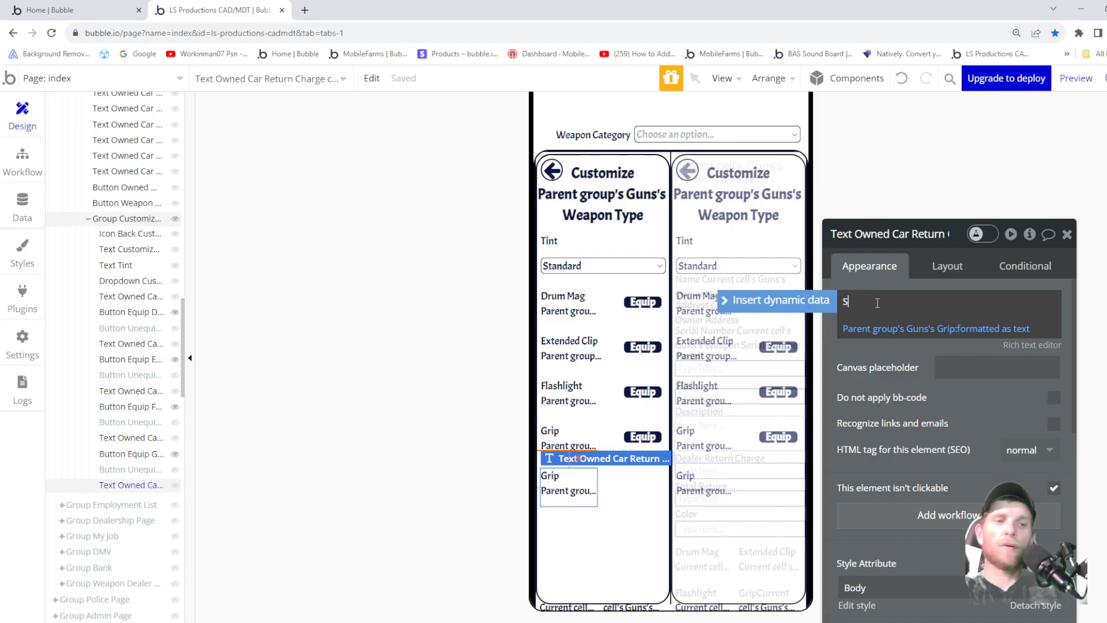
{"action": "left_click", "coordinate": [948, 328]}
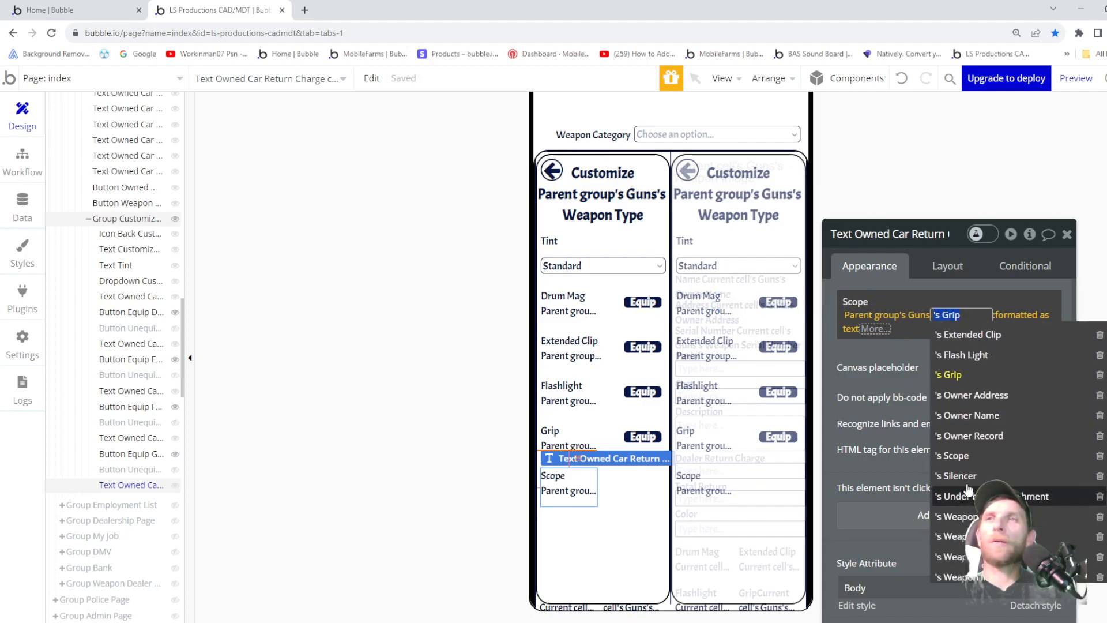
{"action": "left_click", "coordinate": [956, 456]}
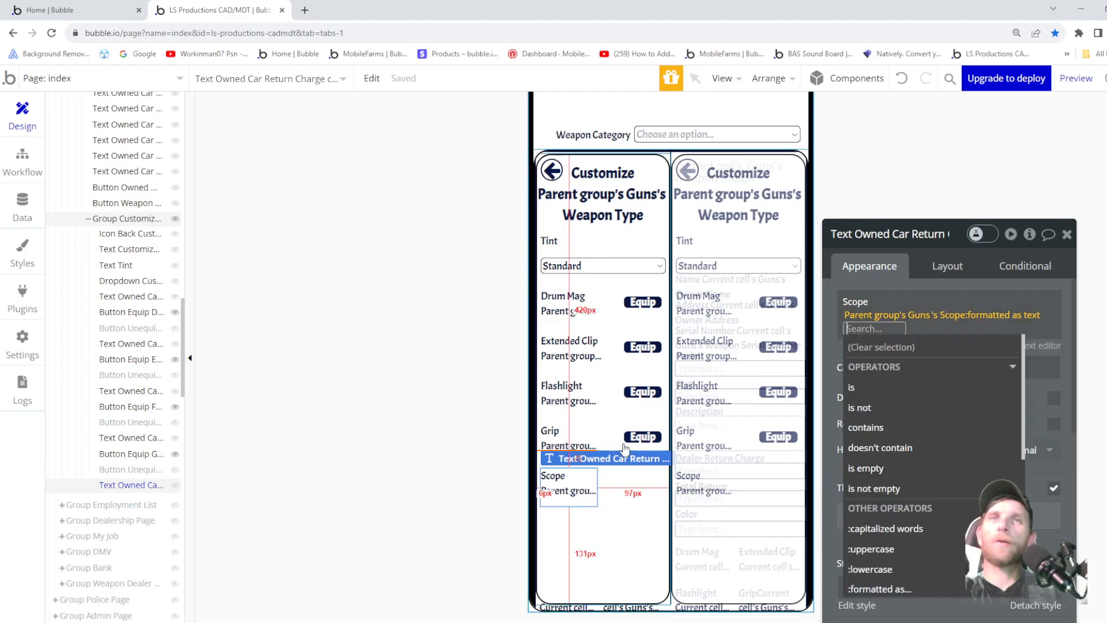
- Copy the Equip Grip button with its workflows and paste it with workflows into Group Customize Weapon
{"action": "right_click", "coordinate": [116, 456]}
{"action": "mouse_move", "coordinate": [143, 507]}
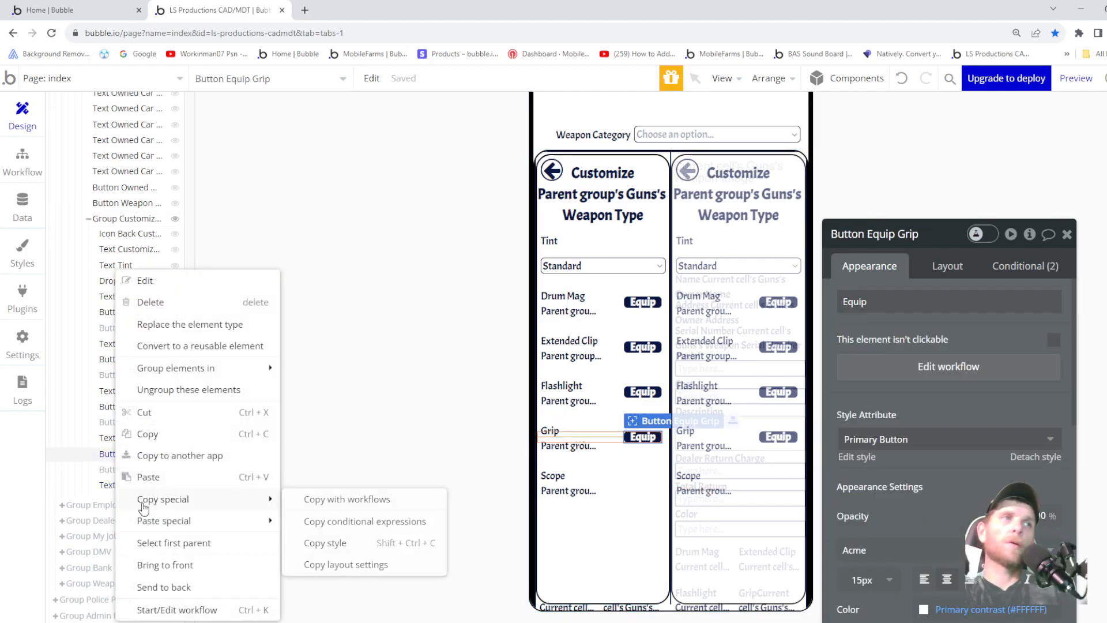
{"action": "left_click", "coordinate": [305, 502]}
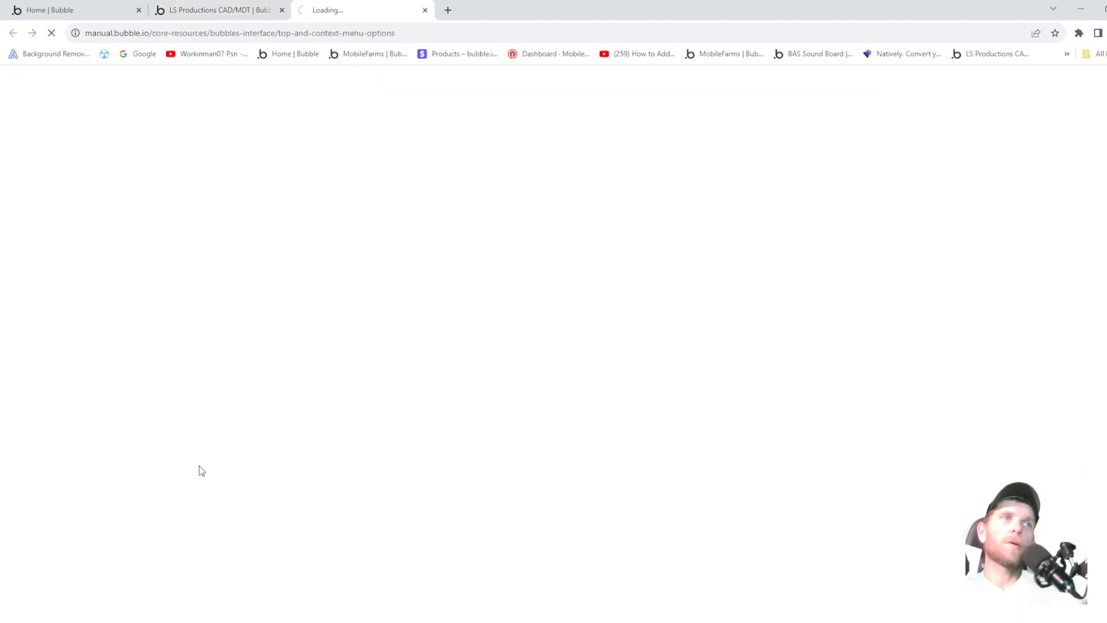
{"action": "left_click", "coordinate": [425, 10]}
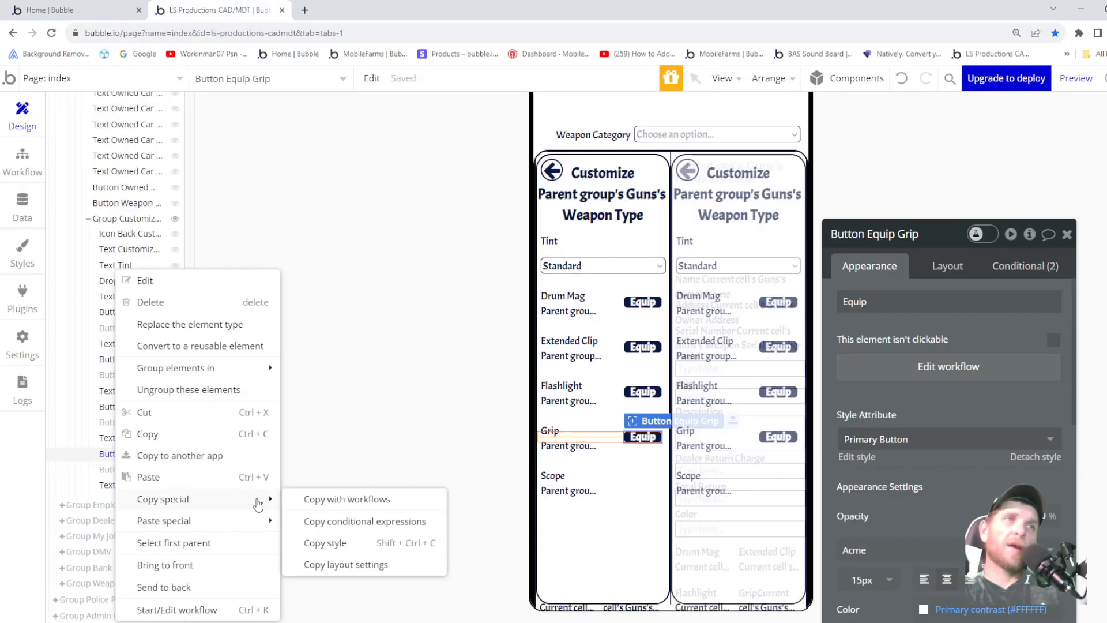
{"action": "left_click", "coordinate": [323, 499]}
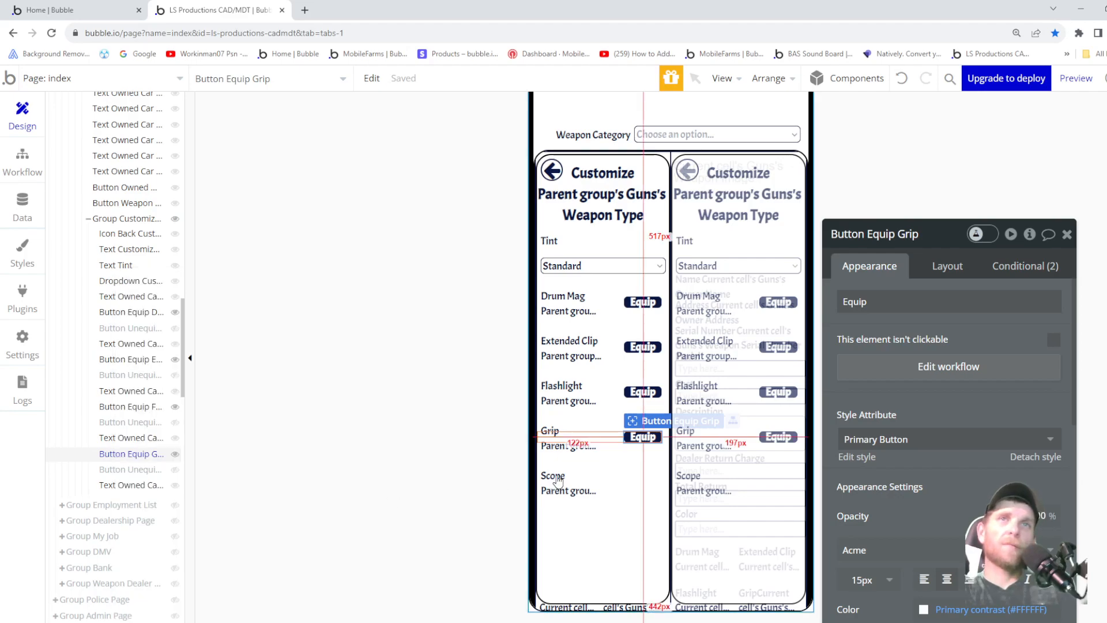
{"action": "right_click", "coordinate": [127, 485]}
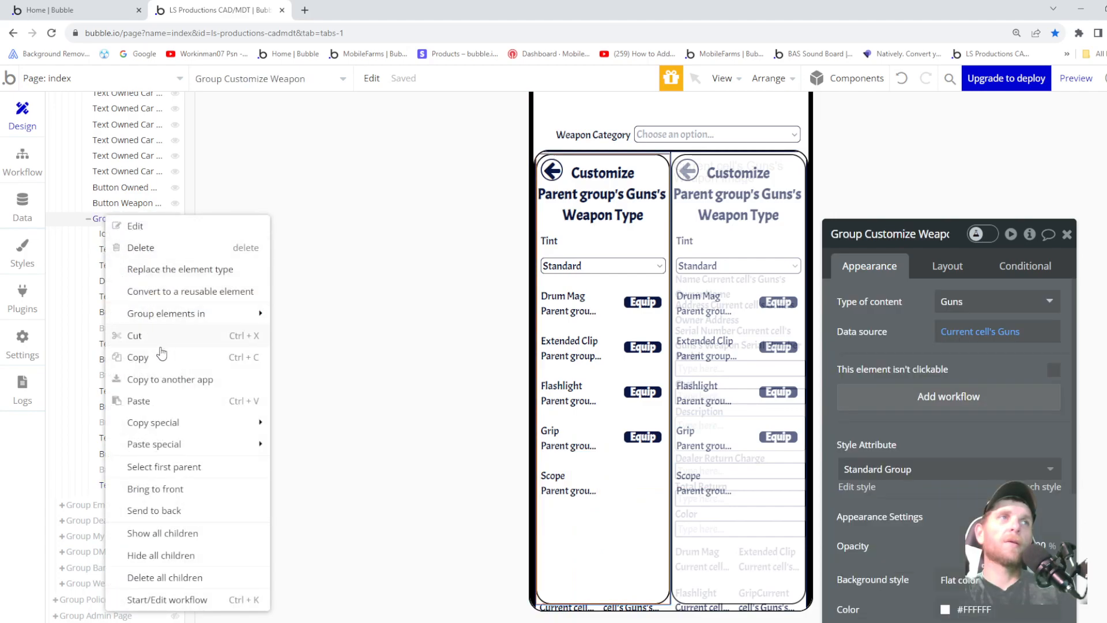
{"action": "mouse_move", "coordinate": [236, 444]}
{"action": "left_click", "coordinate": [323, 446]}
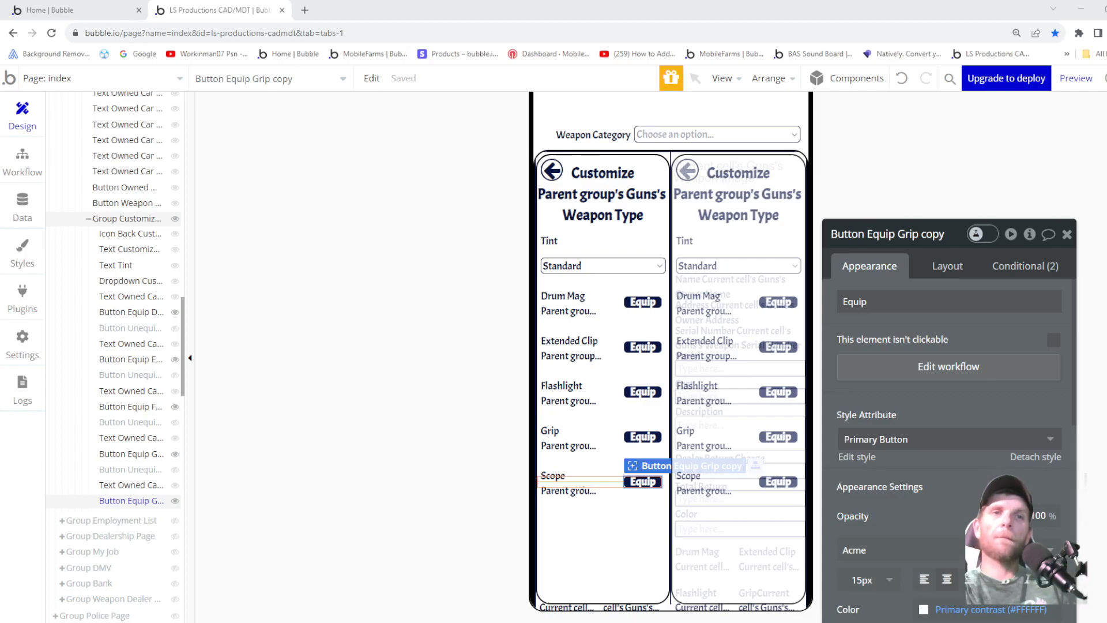
{"action": "key", "text": "alt+Tab"}
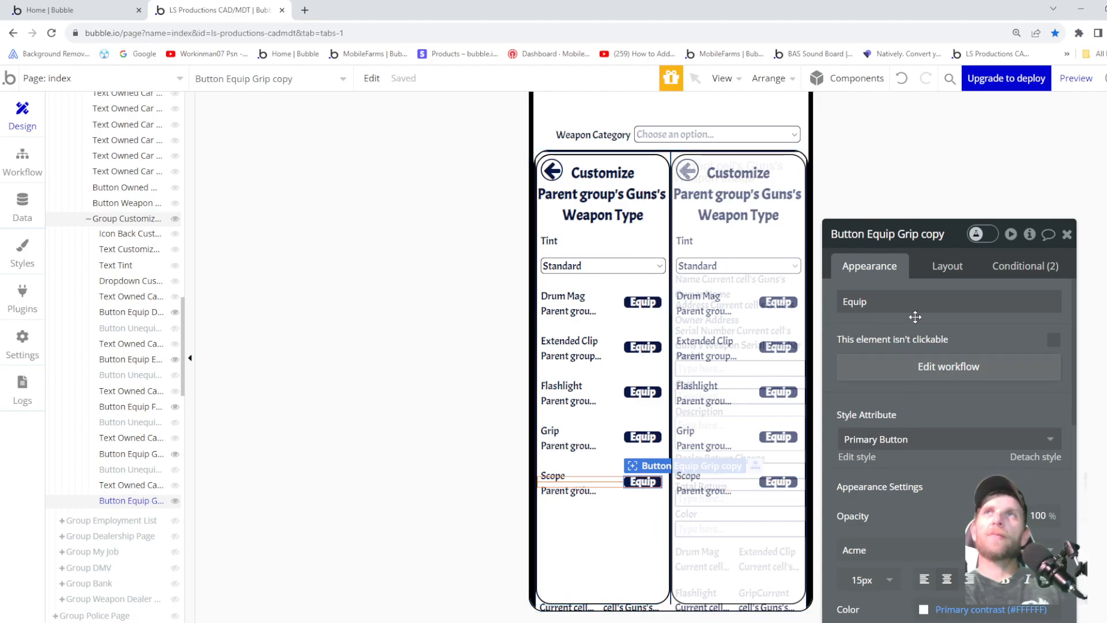
- Rename the copied Equip Grip button as Button Equip Scope
{"action": "left_click", "coordinate": [926, 237]}
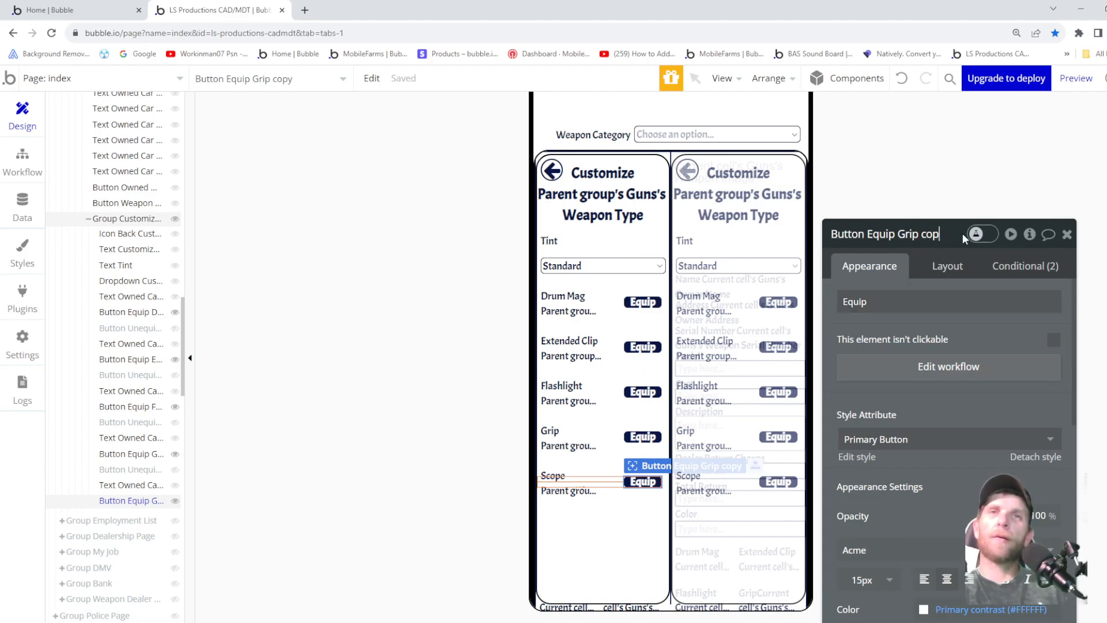
{"action": "key", "text": "BackSpace"}
{"action": "key", "text": "BackSpace"}
{"action": "key", "text": "BackSpace"}
{"action": "key", "text": "BackSpace"}
{"action": "key", "text": "BackSpace"}
{"action": "key", "text": "BackSpace"}
{"action": "key", "text": "BackSpace"}
{"action": "key", "text": "BackSpace"}
{"action": "type", "text": "Scope"}
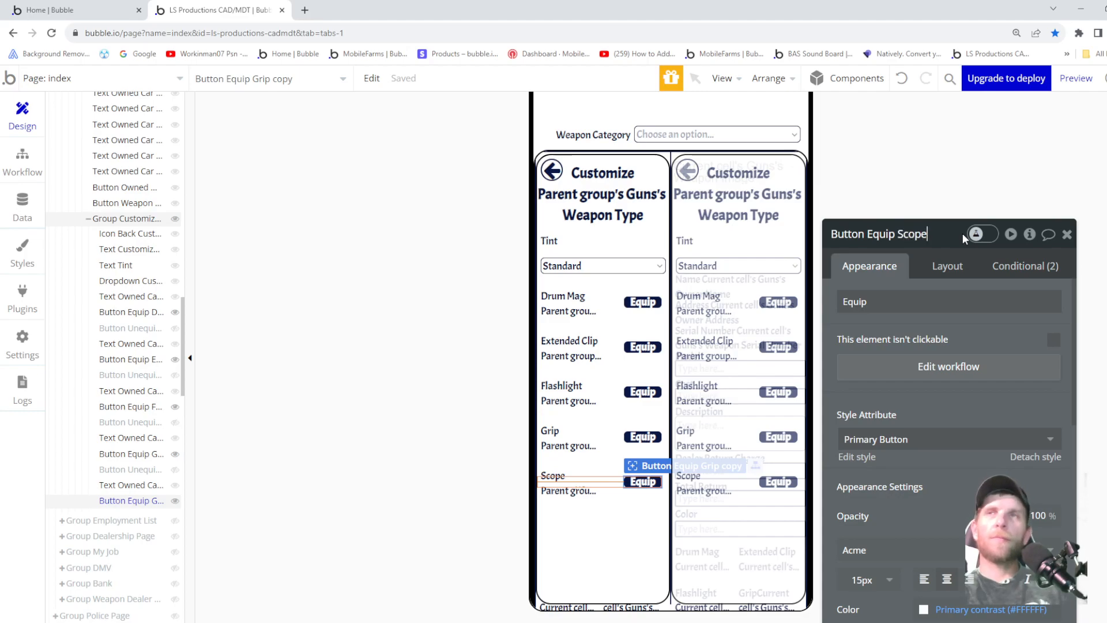
- Switch both visibility conditions of the Equip Scope button from Grip to the Scope field
{"action": "left_click", "coordinate": [999, 267]}
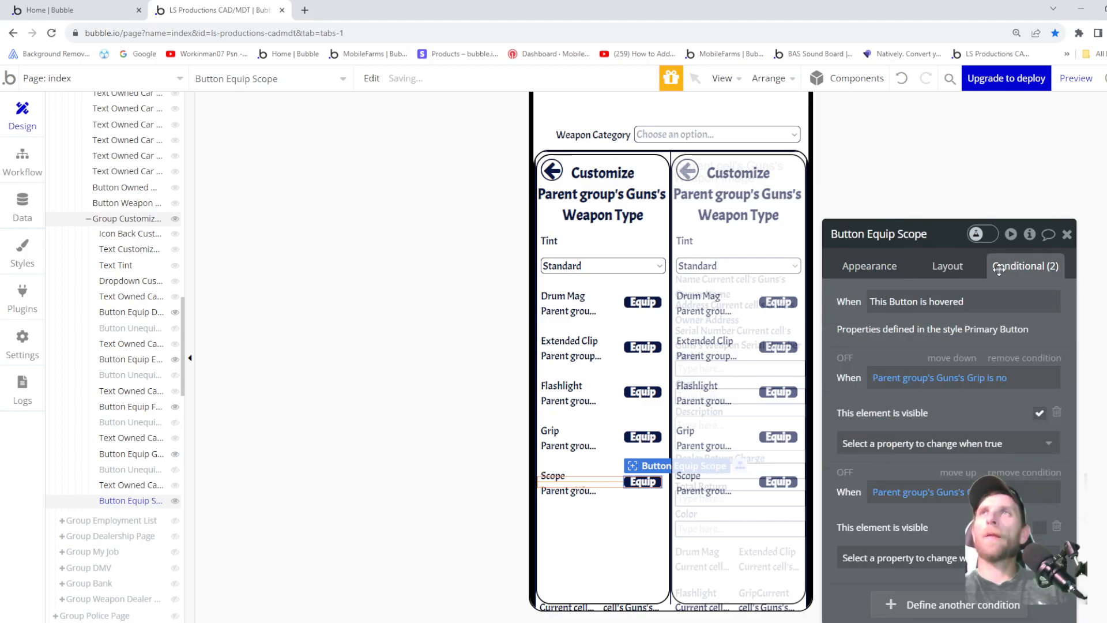
{"action": "left_click", "coordinate": [980, 378]}
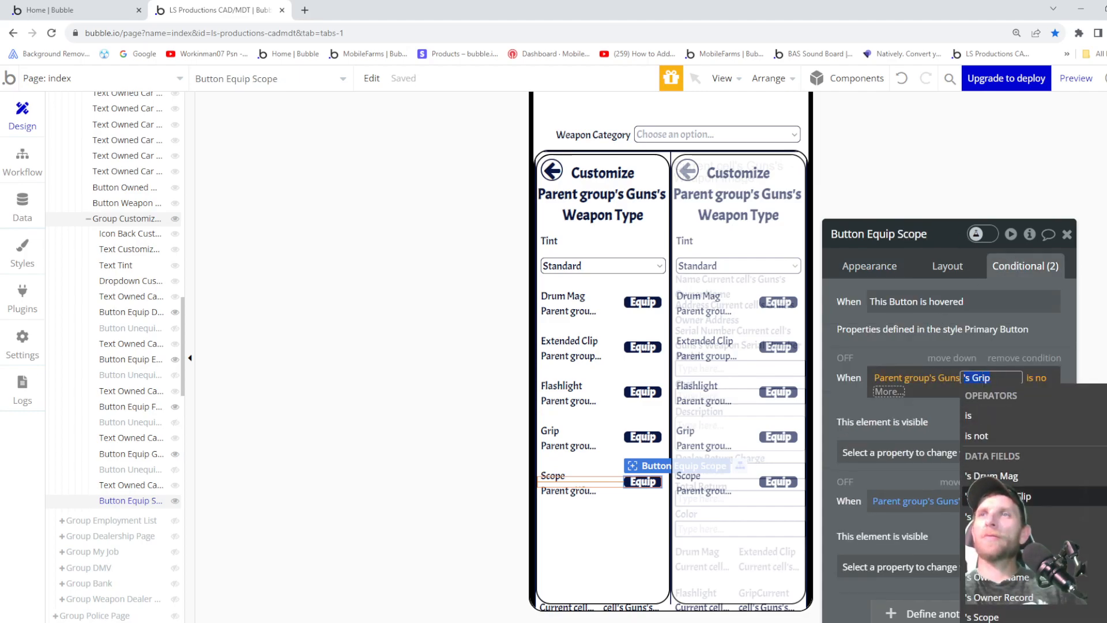
{"action": "left_click", "coordinate": [985, 616]}
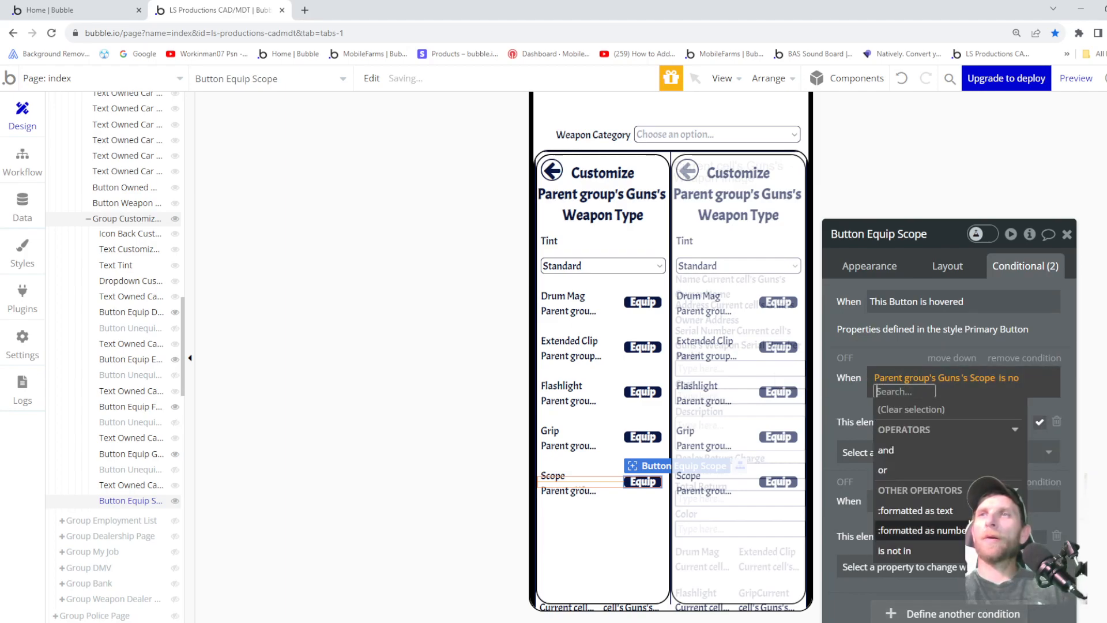
{"action": "left_click", "coordinate": [849, 396]}
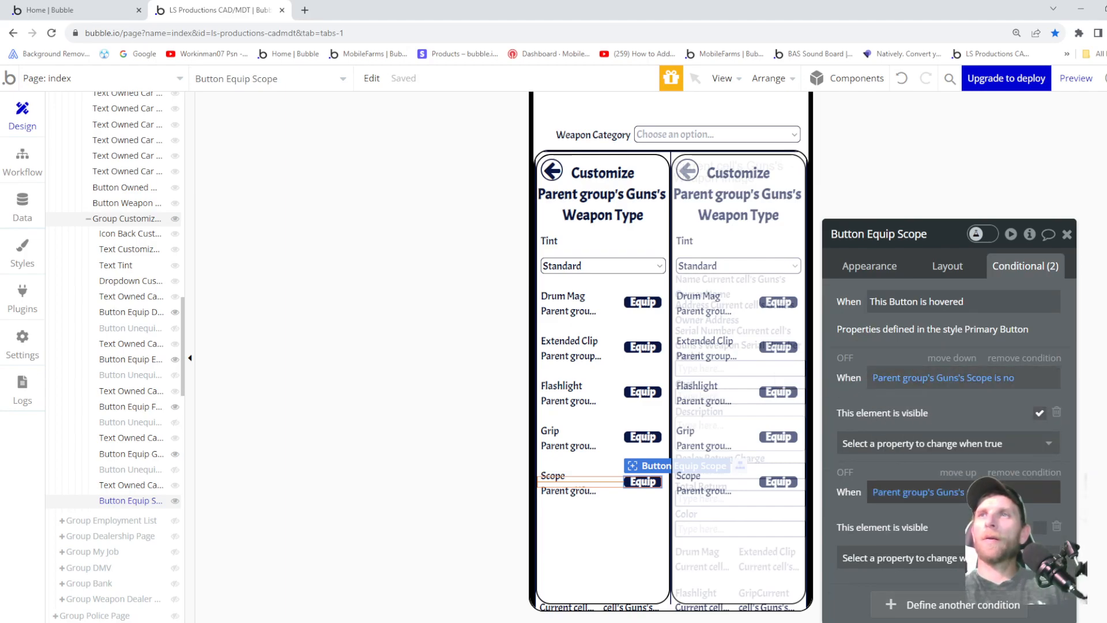
{"action": "left_click", "coordinate": [981, 492]}
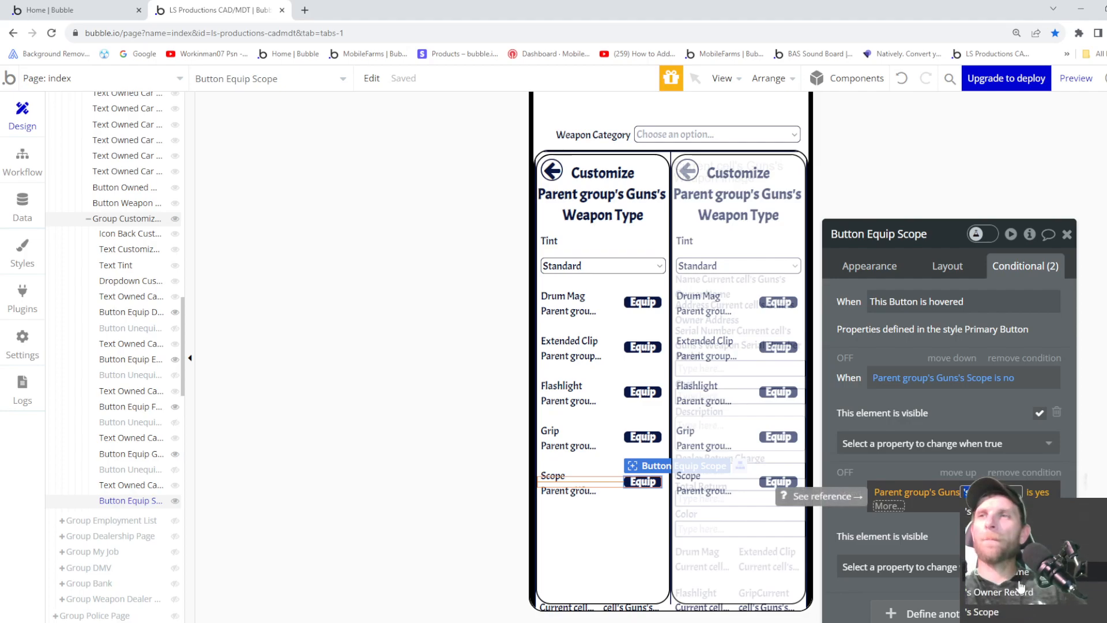
{"action": "left_click", "coordinate": [994, 612]}
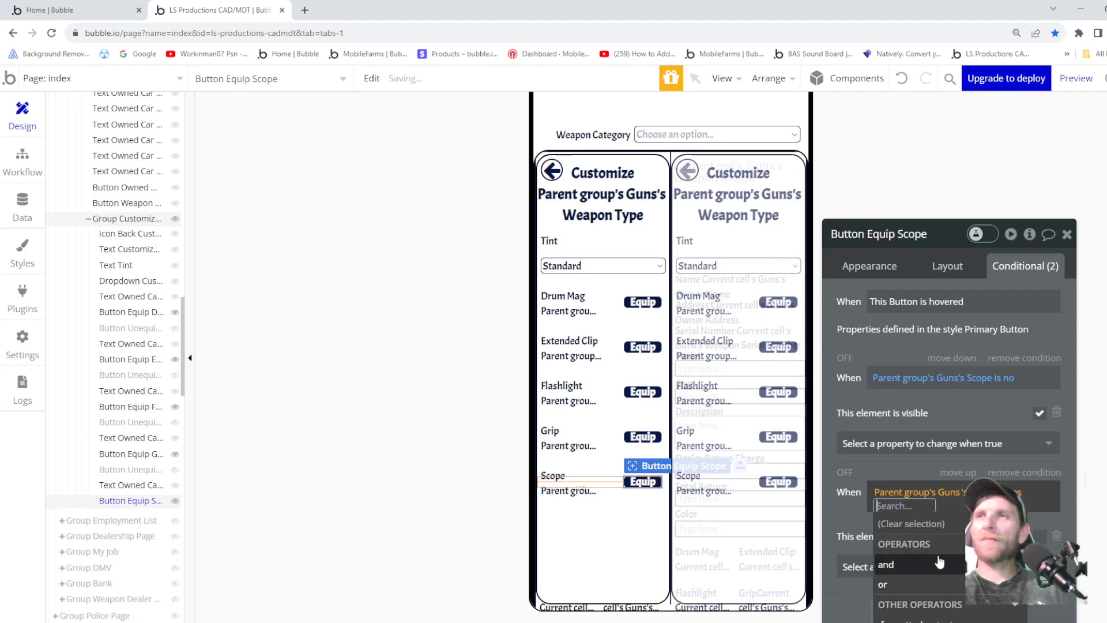
{"action": "left_click", "coordinate": [833, 457]}
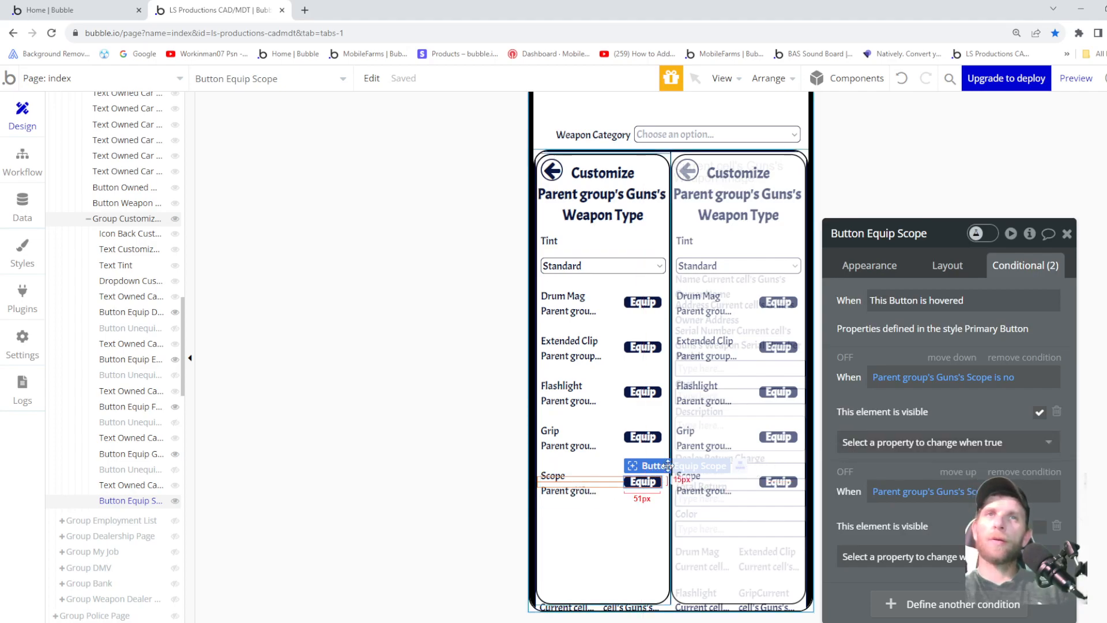
- Edit the Equip Scope button's workflow so that Make changes to Guns sets the Scope field instead of Grip to "yes"
{"action": "left_click", "coordinate": [863, 268]}
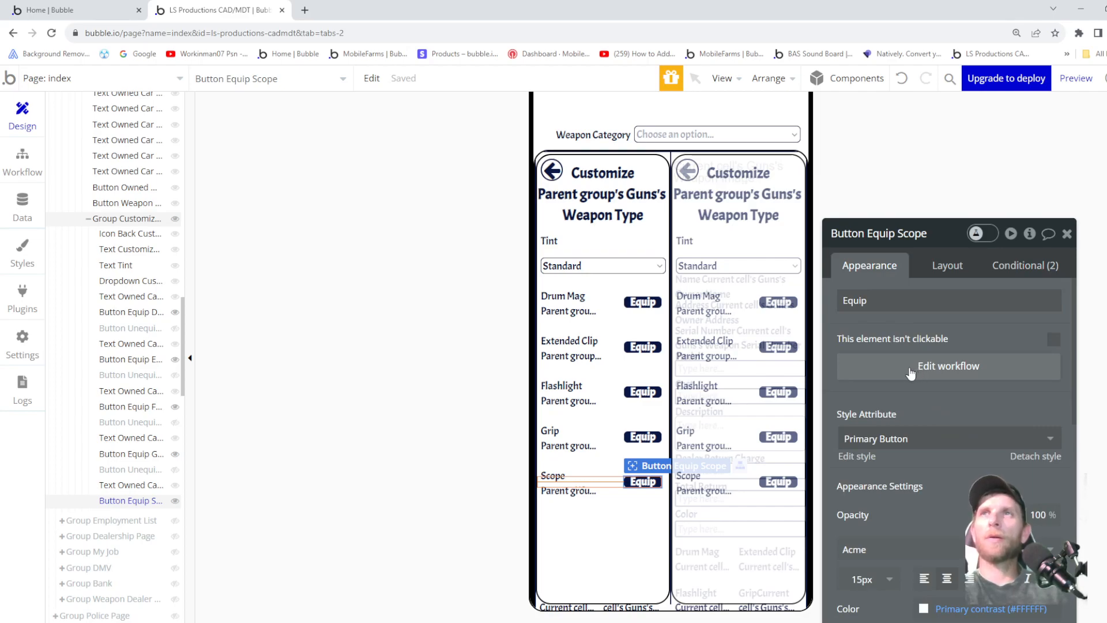
{"action": "left_click", "coordinate": [911, 370]}
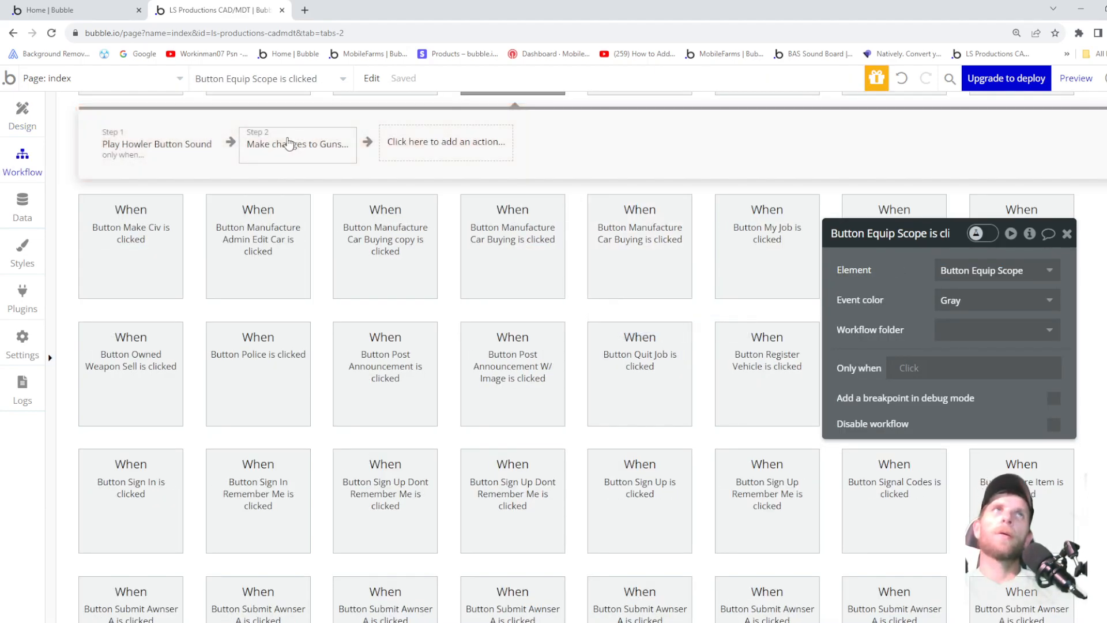
{"action": "left_click", "coordinate": [283, 142]}
{"action": "left_click", "coordinate": [849, 306]}
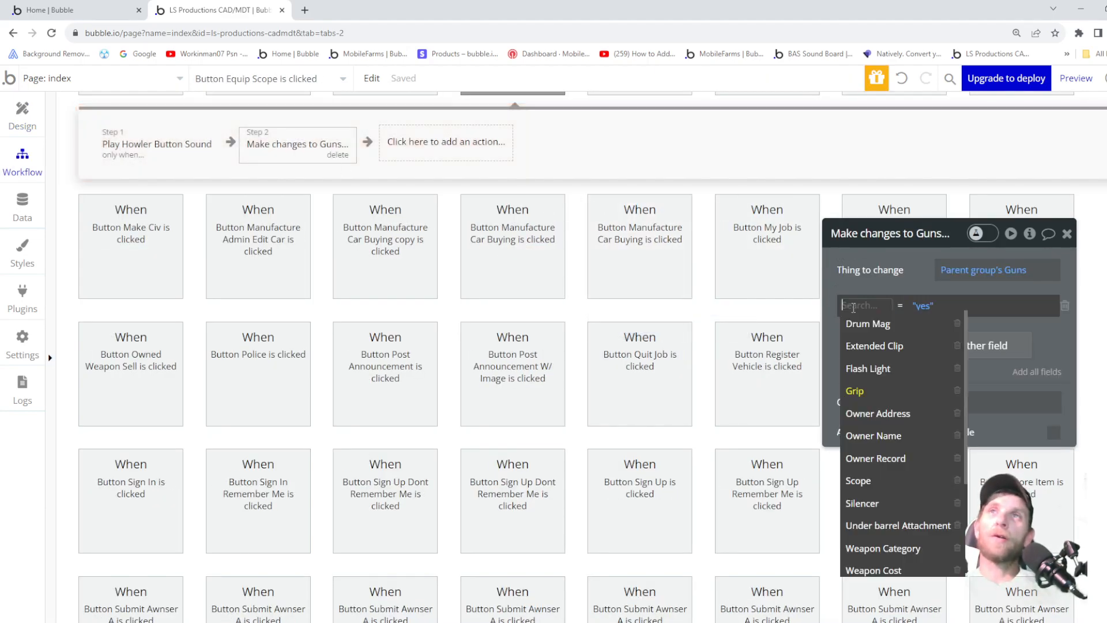
{"action": "scroll", "coordinate": [917, 461], "scroll_direction": "down", "scroll_amount": 3}
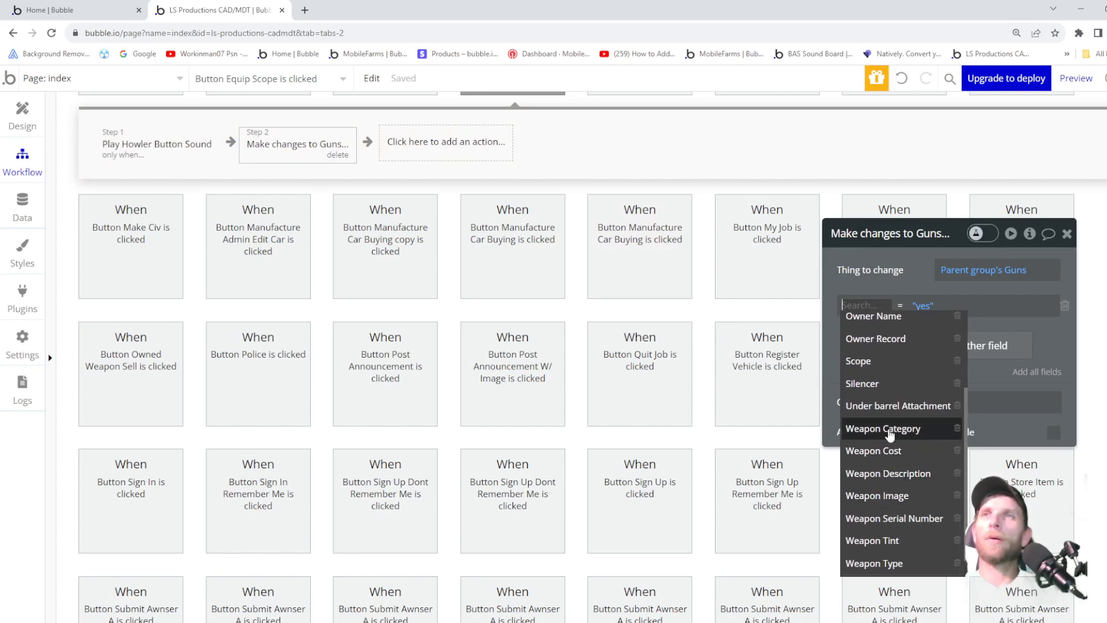
{"action": "left_click", "coordinate": [866, 362]}
{"action": "left_click", "coordinate": [22, 115]}
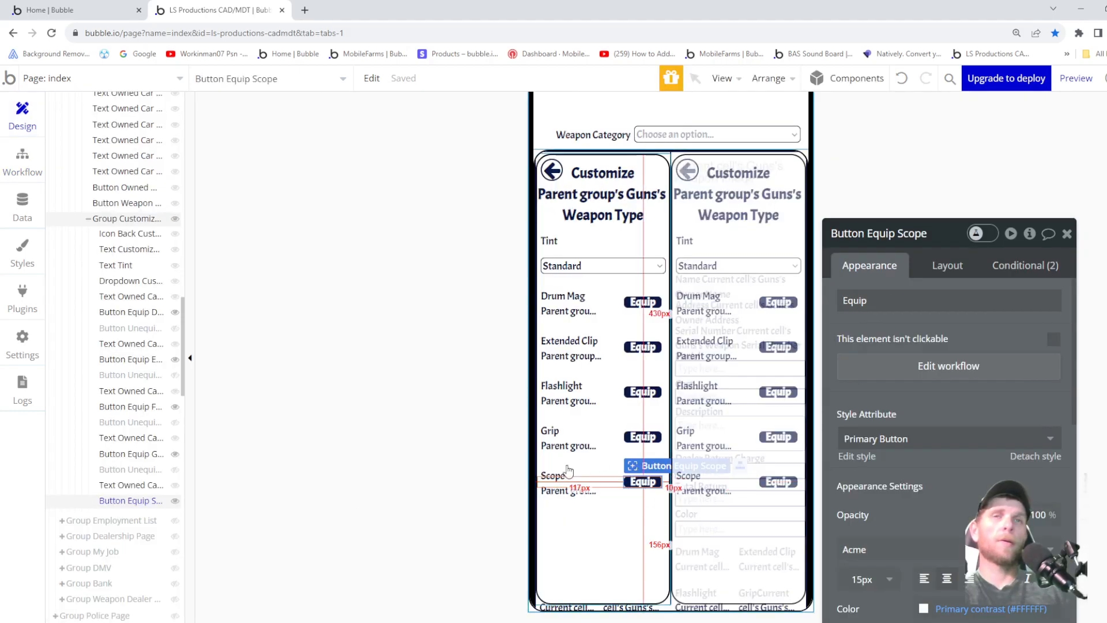
- Copy the Unequip Grip button with its workflows and paste it with workflows into Group Customize Weapon
{"action": "left_click", "coordinate": [128, 470]}
{"action": "right_click", "coordinate": [130, 472]}
{"action": "mouse_move", "coordinate": [250, 500]}
{"action": "left_click", "coordinate": [373, 500]}
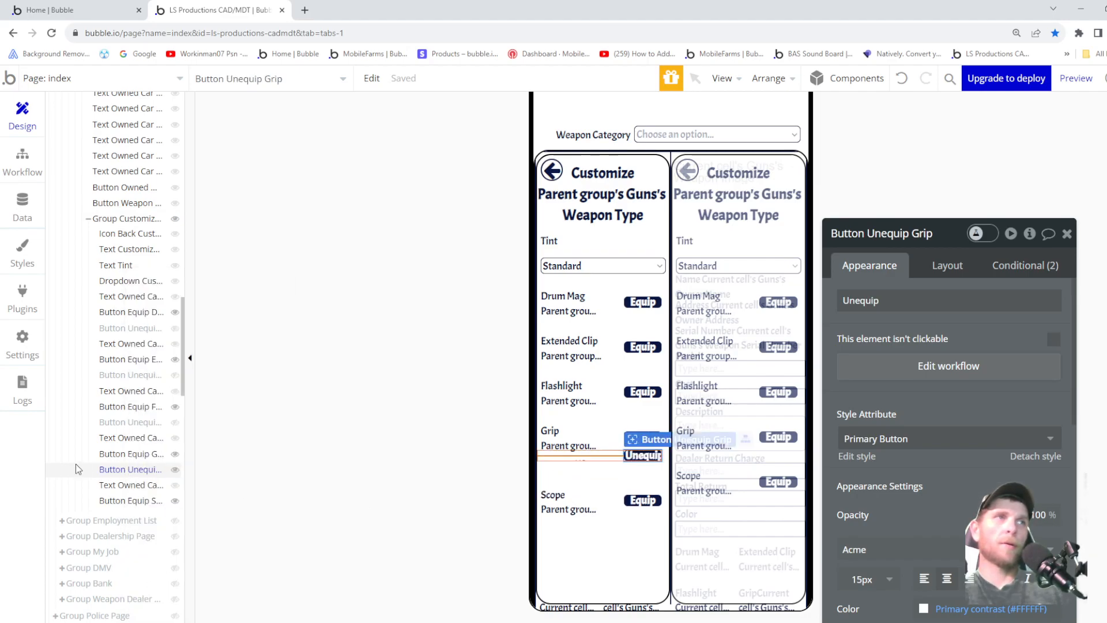
{"action": "key", "text": "Escape"}
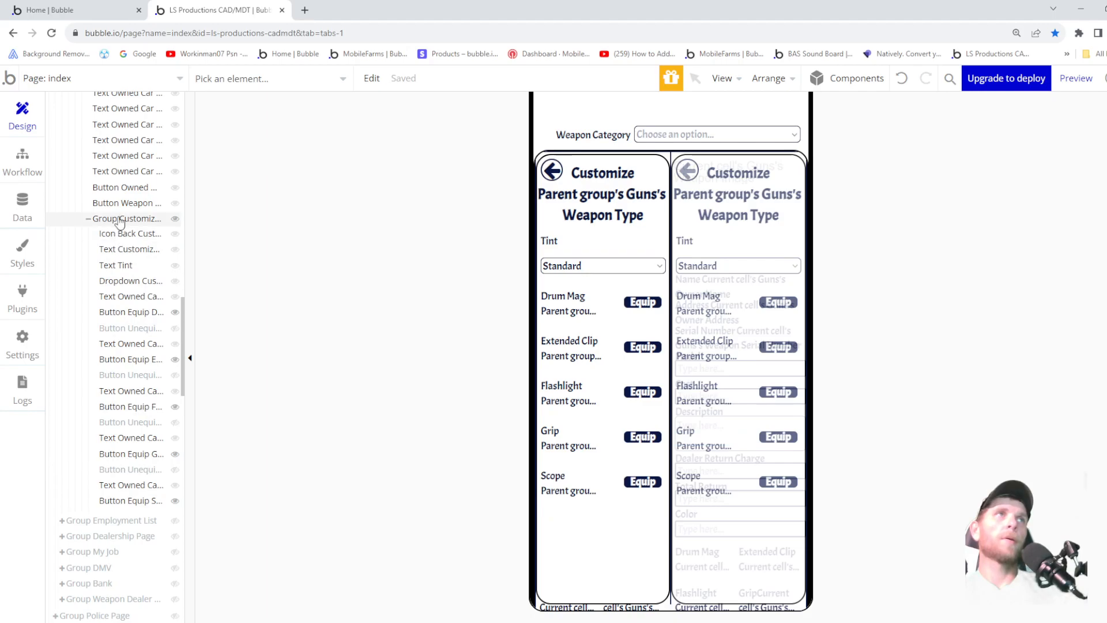
{"action": "right_click", "coordinate": [115, 219]}
{"action": "mouse_move", "coordinate": [205, 449]}
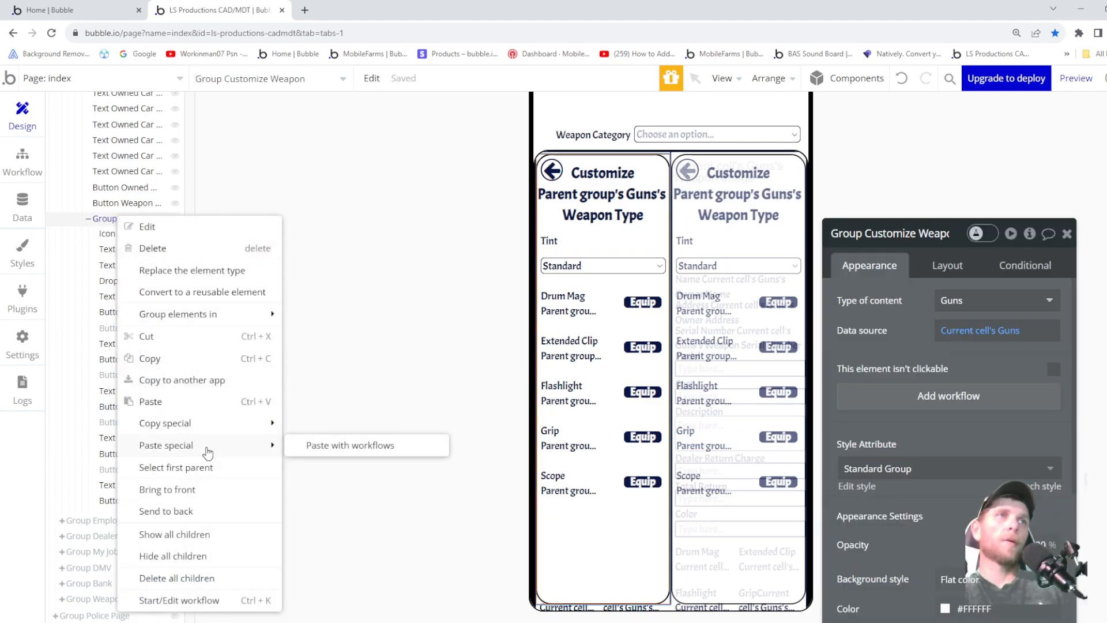
{"action": "left_click", "coordinate": [323, 448]}
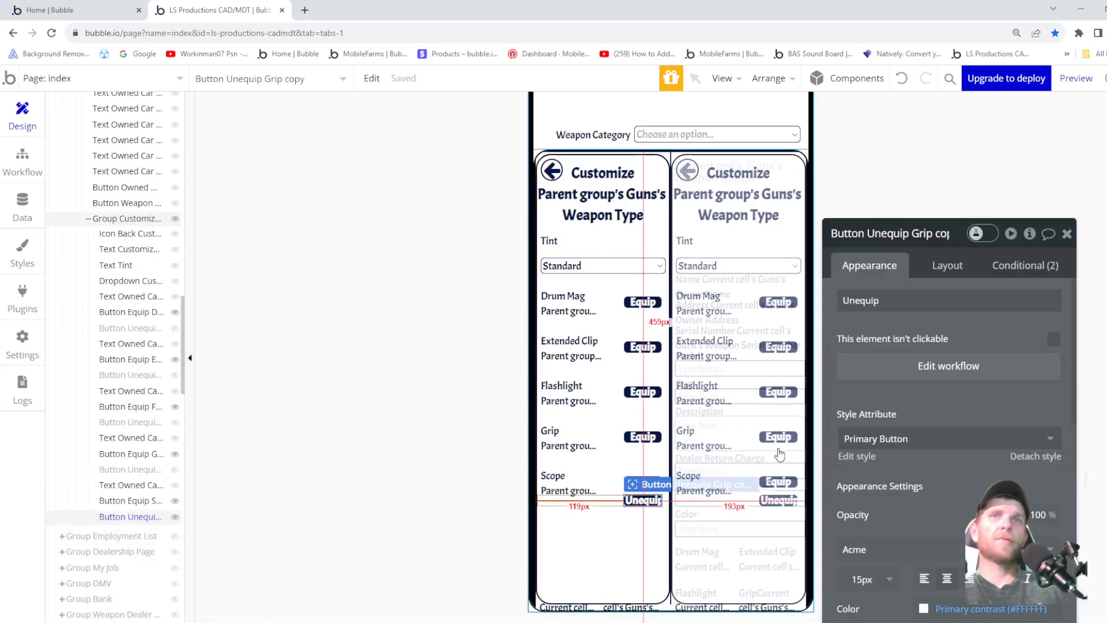
- Switch both visibility conditions of the copied Unequip Grip button from Grip to the Scope field
{"action": "left_click", "coordinate": [1019, 270]}
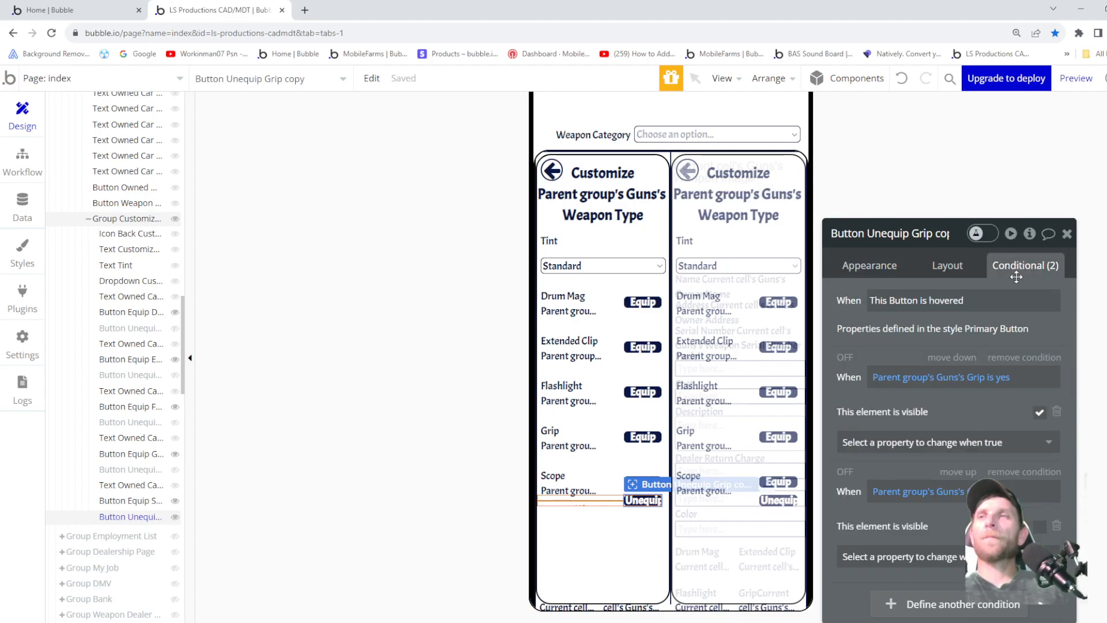
{"action": "left_click", "coordinate": [976, 492]}
{"action": "scroll", "coordinate": [1001, 554], "scroll_direction": "down", "scroll_amount": 3}
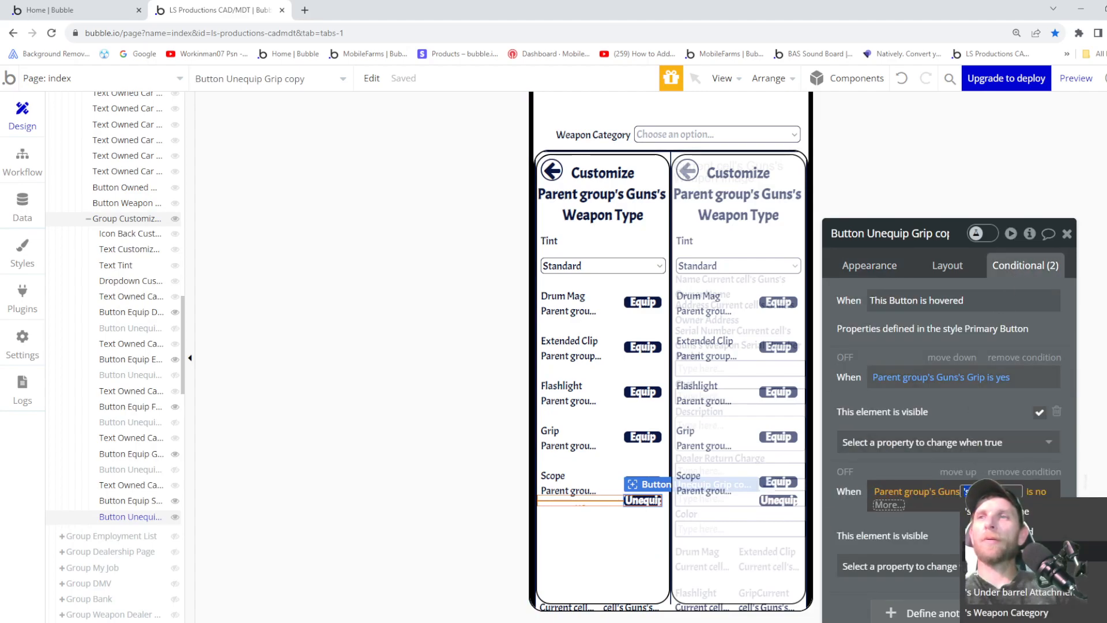
{"action": "left_click", "coordinate": [1001, 551]}
{"action": "left_click", "coordinate": [981, 378]}
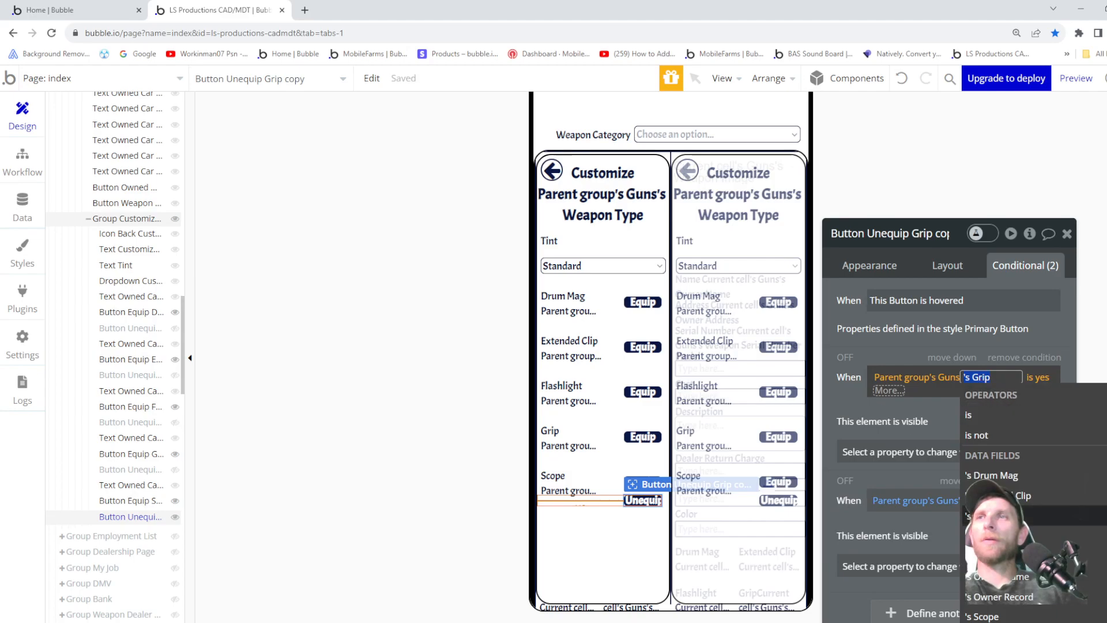
{"action": "left_click", "coordinate": [992, 497]}
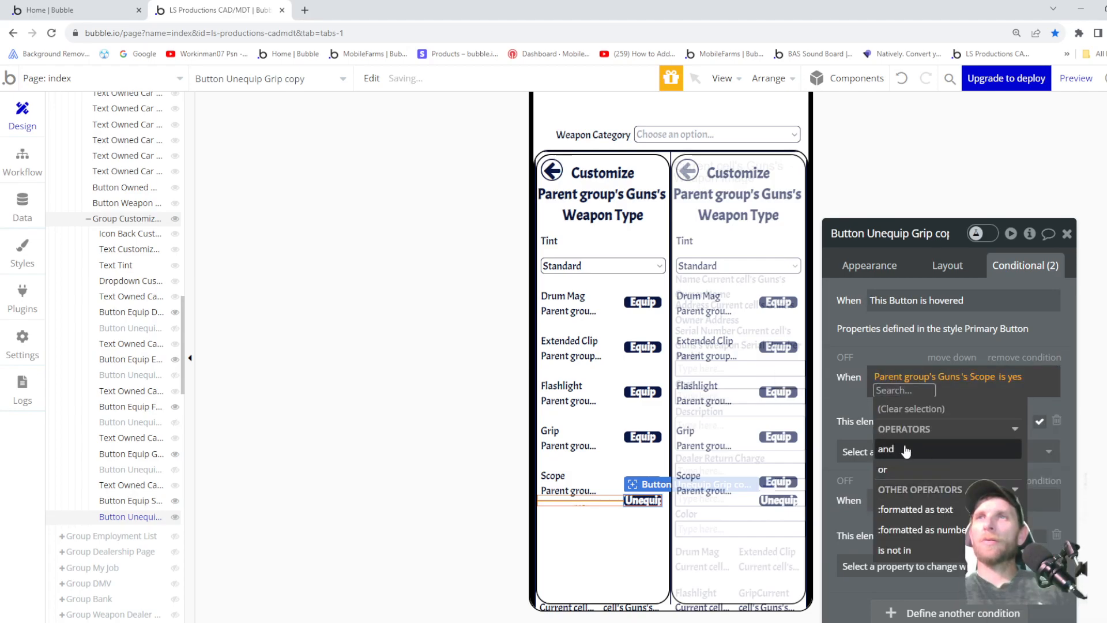
{"action": "left_click", "coordinate": [837, 403]}
- Rename the copied Unequip Grip button as Button Unequip Scope
{"action": "left_click", "coordinate": [897, 235]}
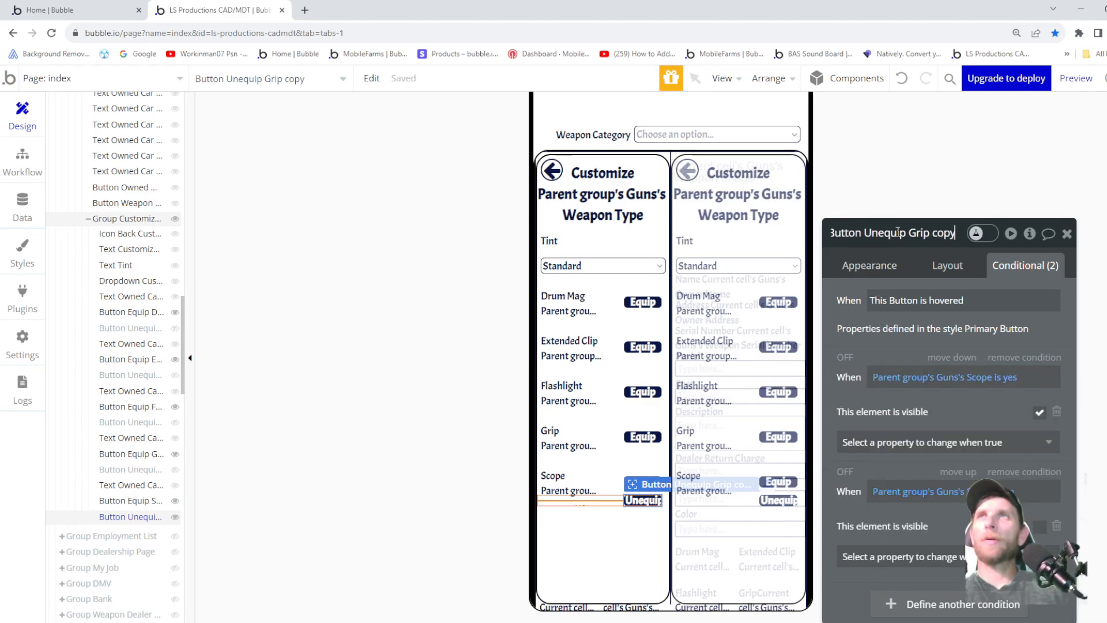
{"action": "key", "text": "BackSpace"}
{"action": "key", "text": "BackSpace"}
{"action": "key", "text": "BackSpace"}
{"action": "key", "text": "BackSpace"}
{"action": "key", "text": "BackSpace"}
{"action": "key", "text": "BackSpace"}
{"action": "key", "text": "BackSpace"}
{"action": "key", "text": "BackSpace"}
{"action": "key", "text": "BackSpace"}
{"action": "key", "text": "BackSpace"}
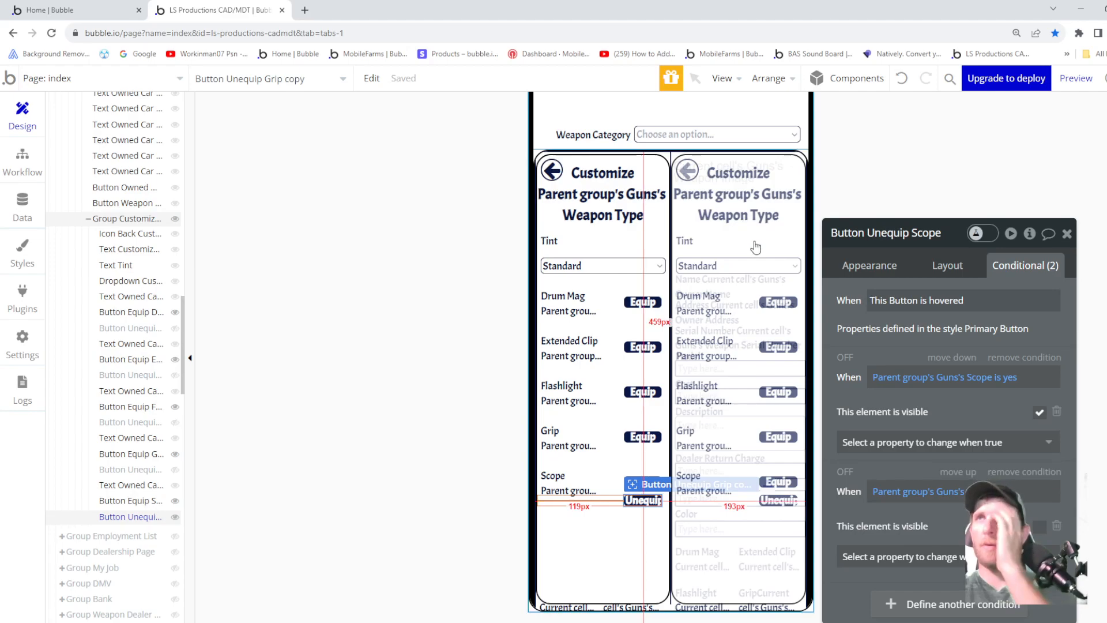
- Edit the Unequip Scope button's workflow so that Make changes to Guns sets the Scope field instead of Grip to "no"
{"action": "left_click", "coordinate": [878, 260]}
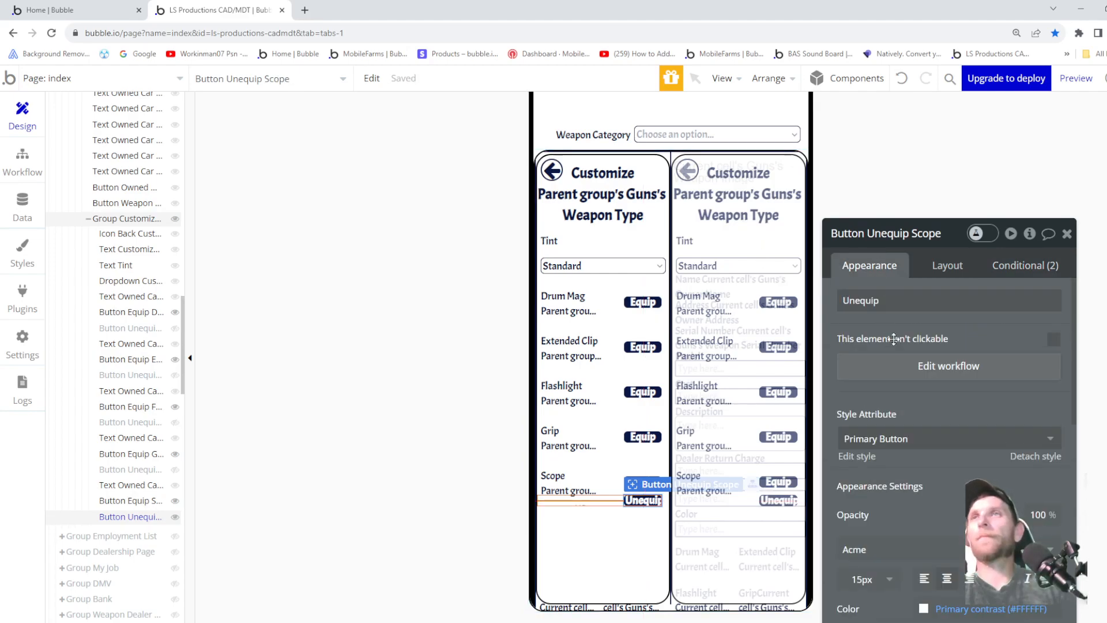
{"action": "left_click", "coordinate": [899, 370]}
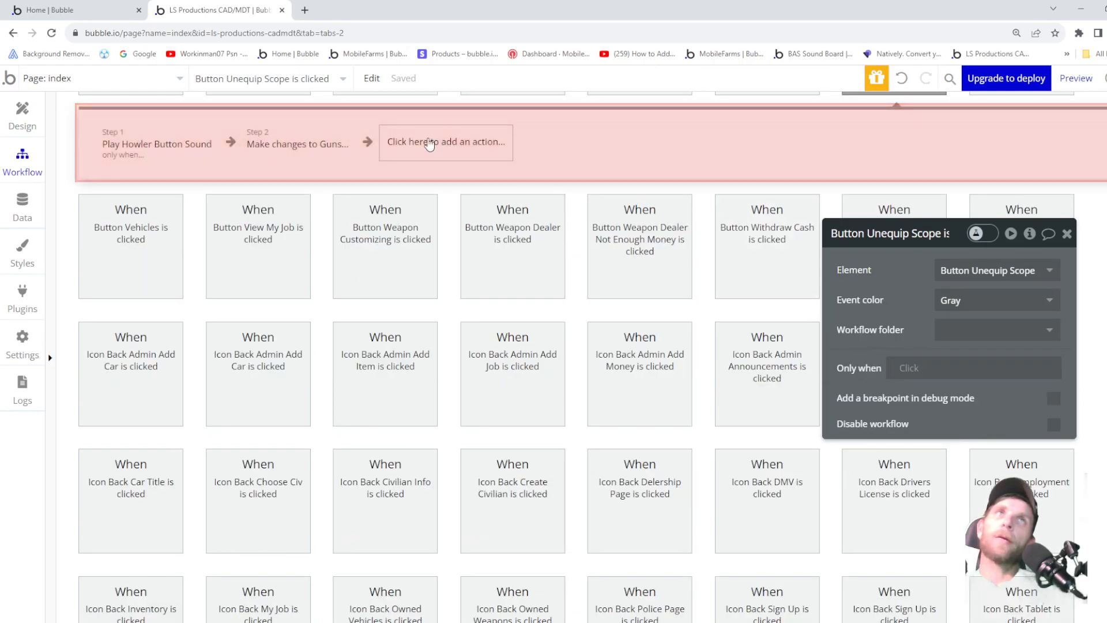
{"action": "left_click", "coordinate": [332, 145]}
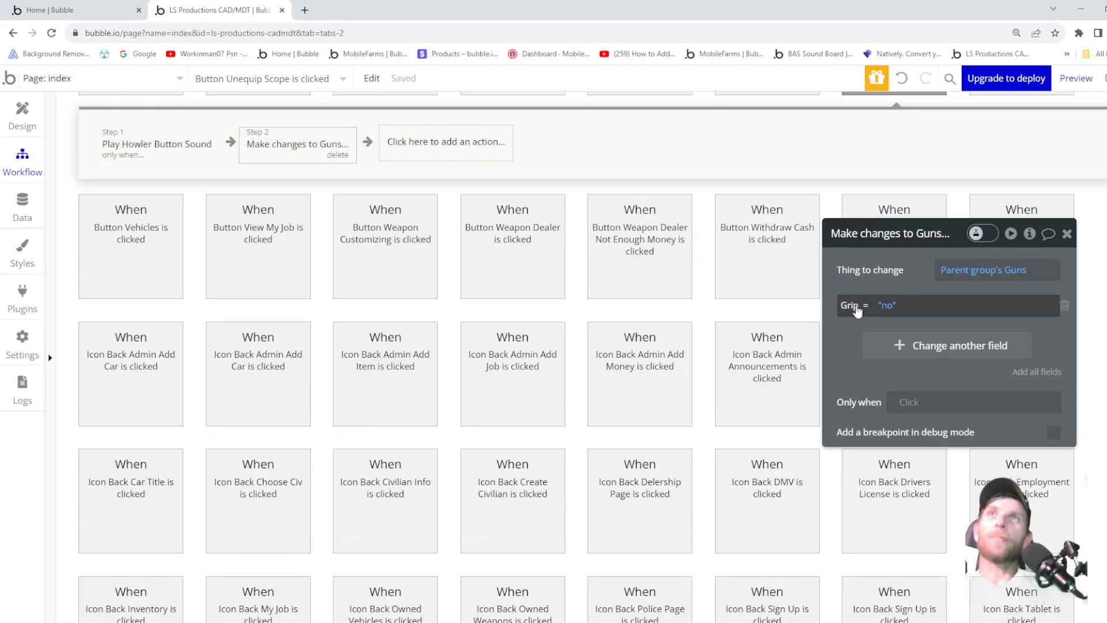
{"action": "left_click", "coordinate": [857, 311]}
{"action": "left_click", "coordinate": [854, 477]}
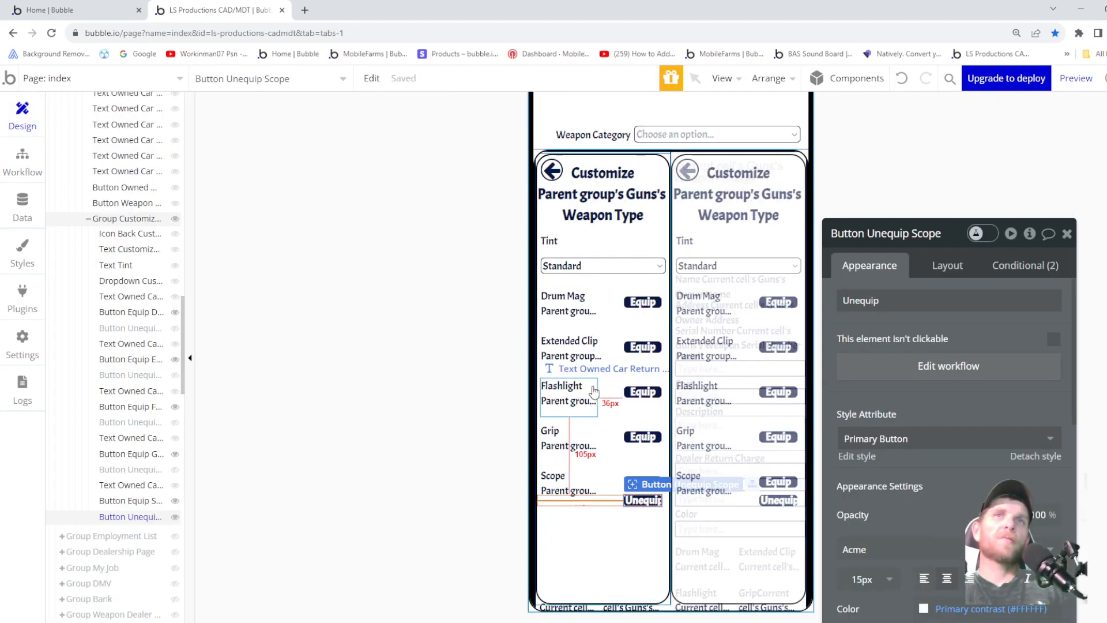
- Duplicate the Scope text directly below it, switch the copy's dynamic value to the gun's Silencer field and label it "Silencer"
{"action": "left_click", "coordinate": [127, 487]}
{"action": "left_click_drag", "start_coordinate": [558, 490], "coordinate": [635, 548]}
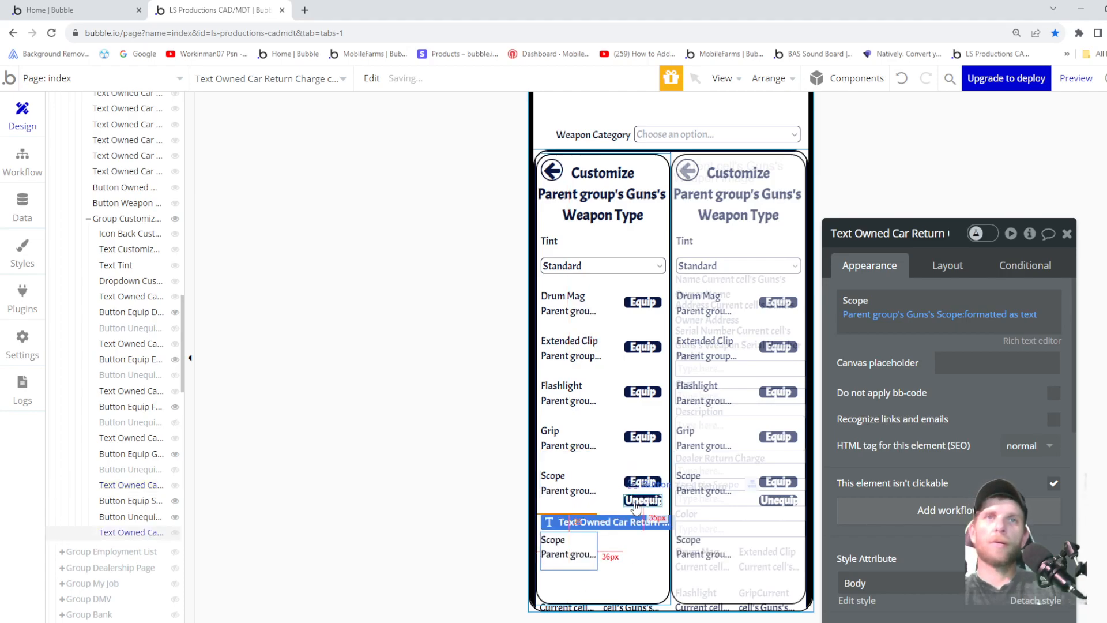
{"action": "left_click", "coordinate": [940, 316]}
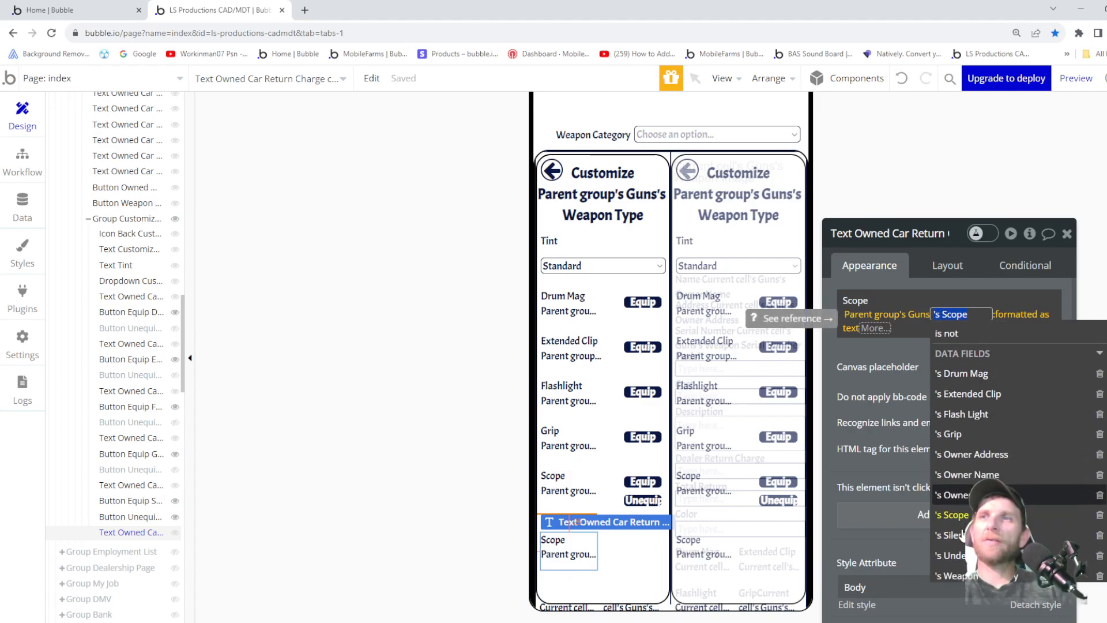
{"action": "left_click", "coordinate": [957, 535]}
{"action": "double_click", "coordinate": [859, 300]}
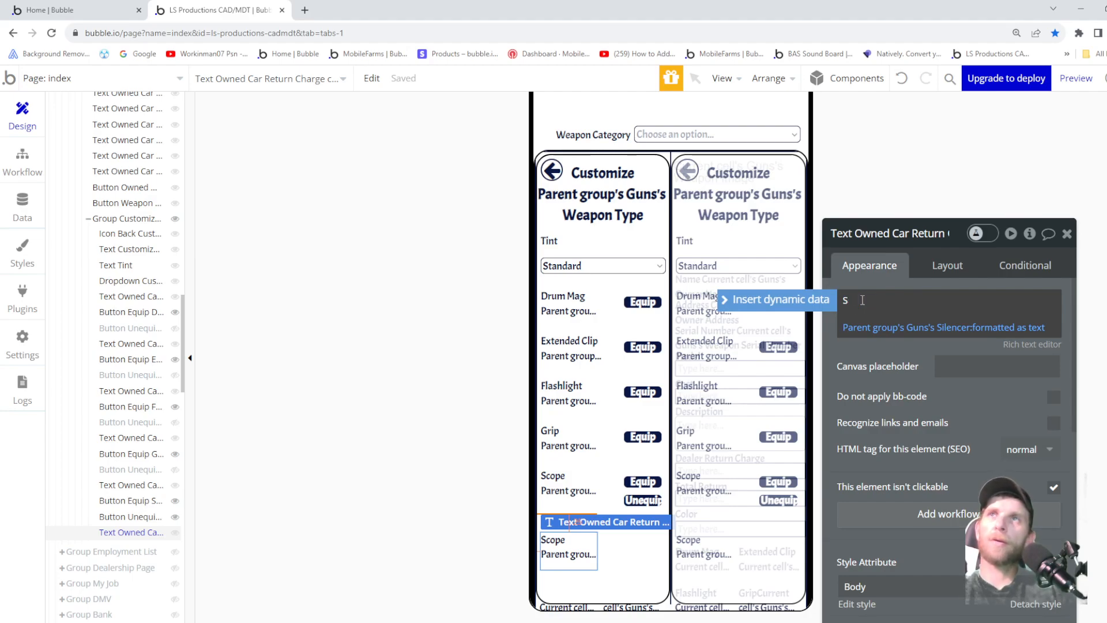
{"action": "type", "text": "Sile"}
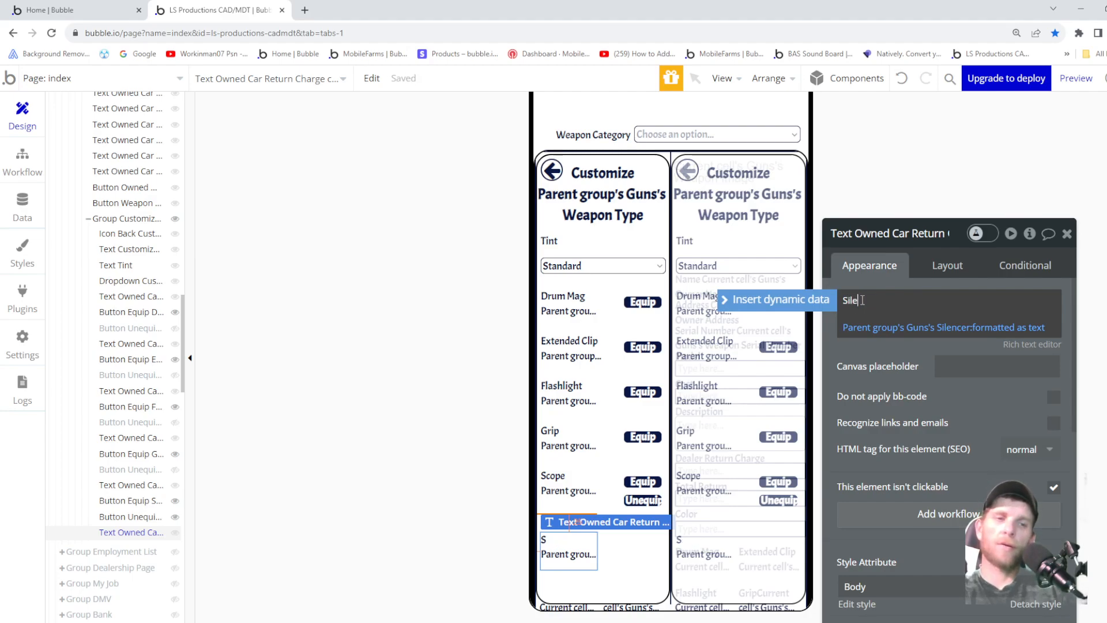
{"action": "type", "text": "ncer"}
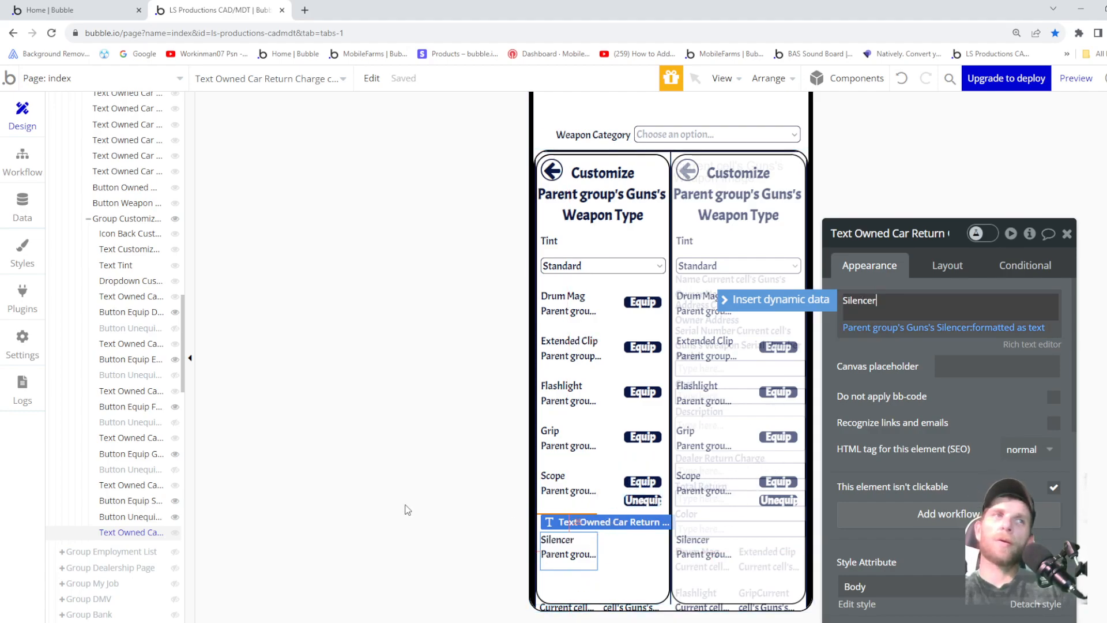
- Copy the Equip Scope button with its workflows and paste it with workflows into Group Customize Weapon
{"action": "left_click_drag", "start_coordinate": [155, 519], "coordinate": [183, 500]}
{"action": "right_click", "coordinate": [129, 503]}
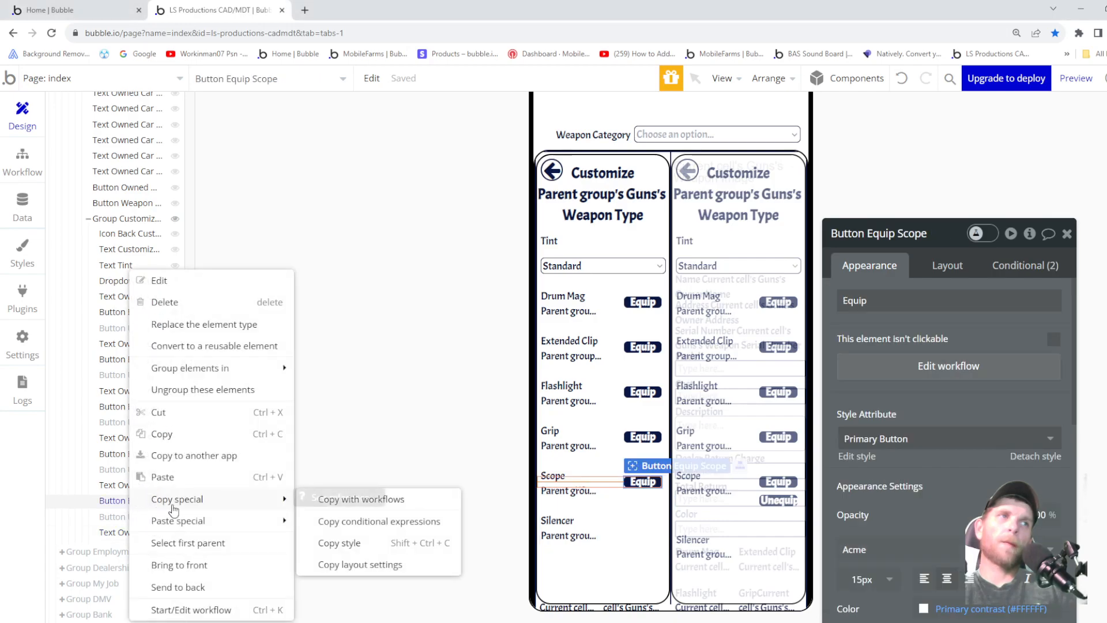
{"action": "mouse_move", "coordinate": [265, 504]}
{"action": "left_click", "coordinate": [345, 500]}
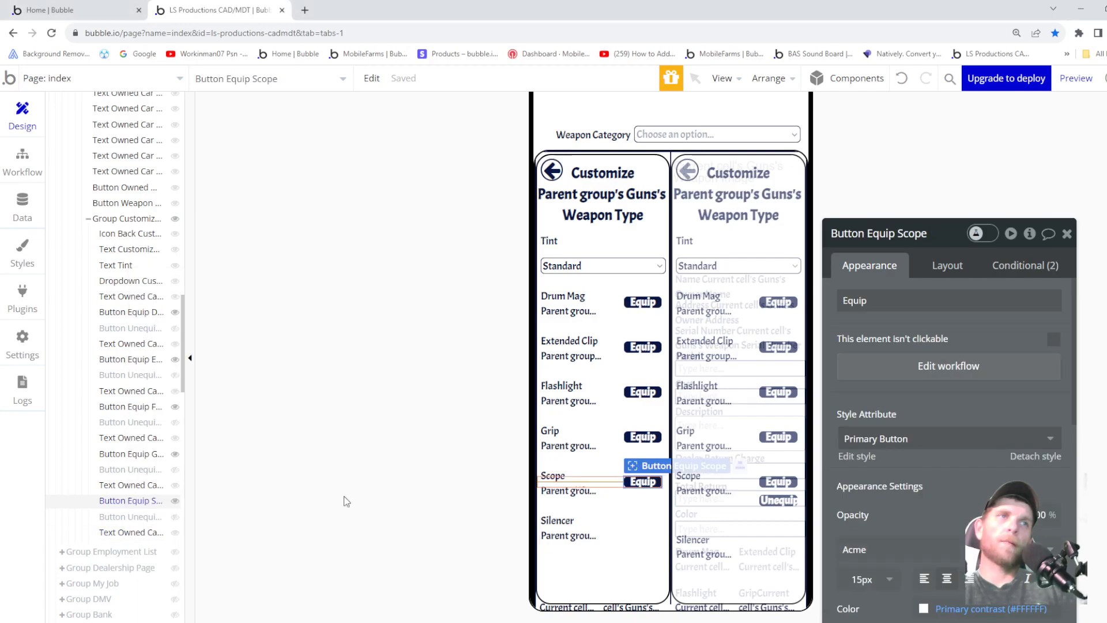
{"action": "right_click", "coordinate": [123, 222]}
{"action": "mouse_move", "coordinate": [204, 450]}
{"action": "left_click", "coordinate": [348, 455]}
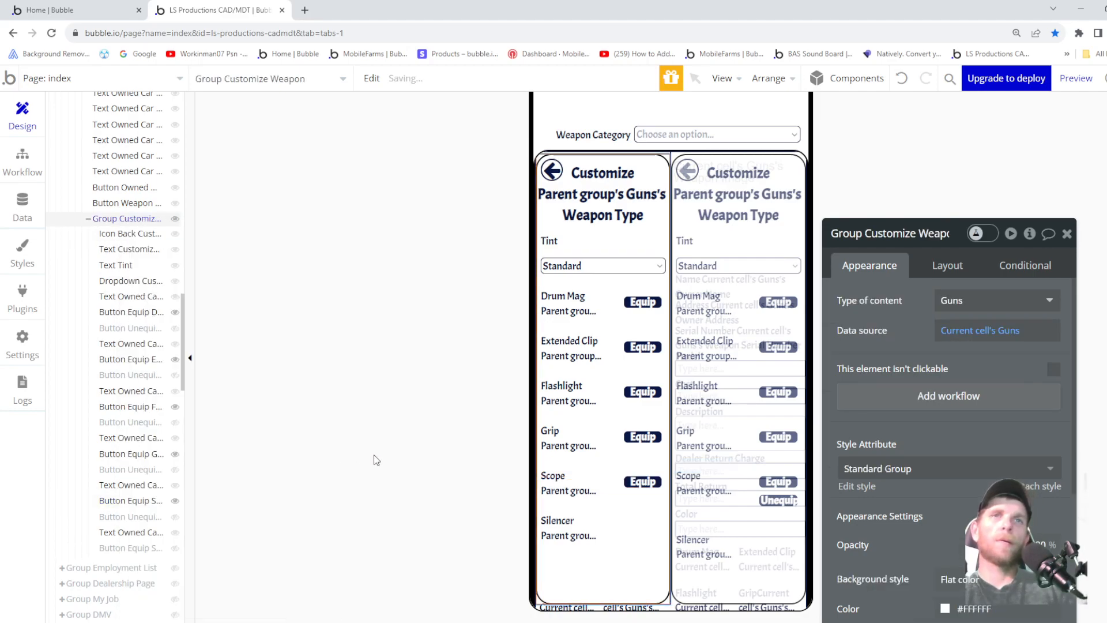
- Switch both visibility conditions of the copied Equip Scope button from Scope to the Silencer field
{"action": "left_click", "coordinate": [1013, 266]}
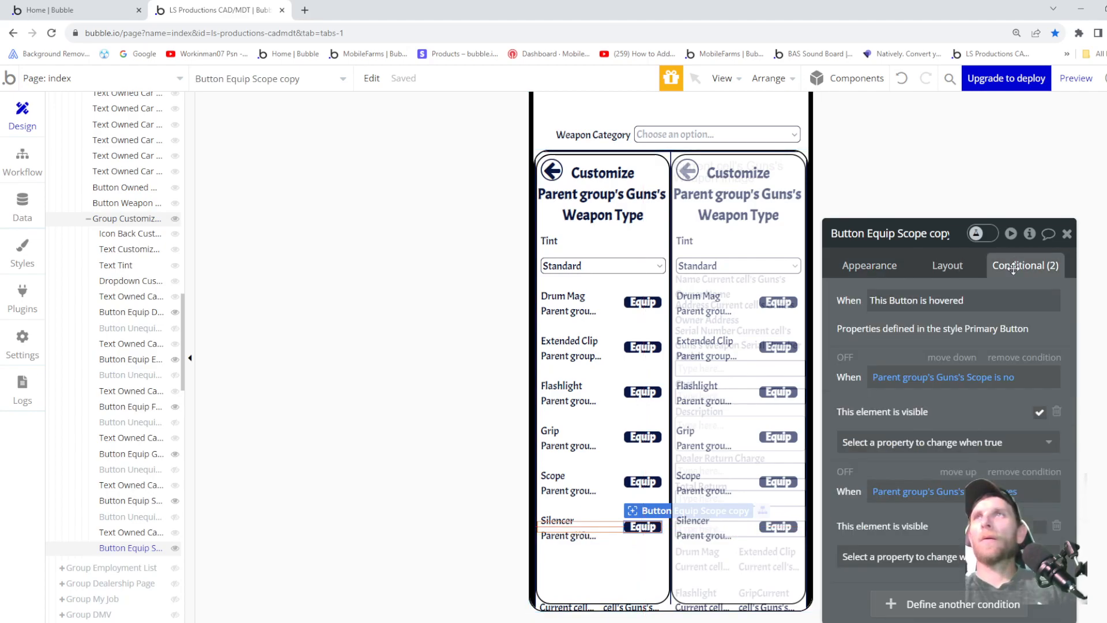
{"action": "left_click", "coordinate": [984, 377]}
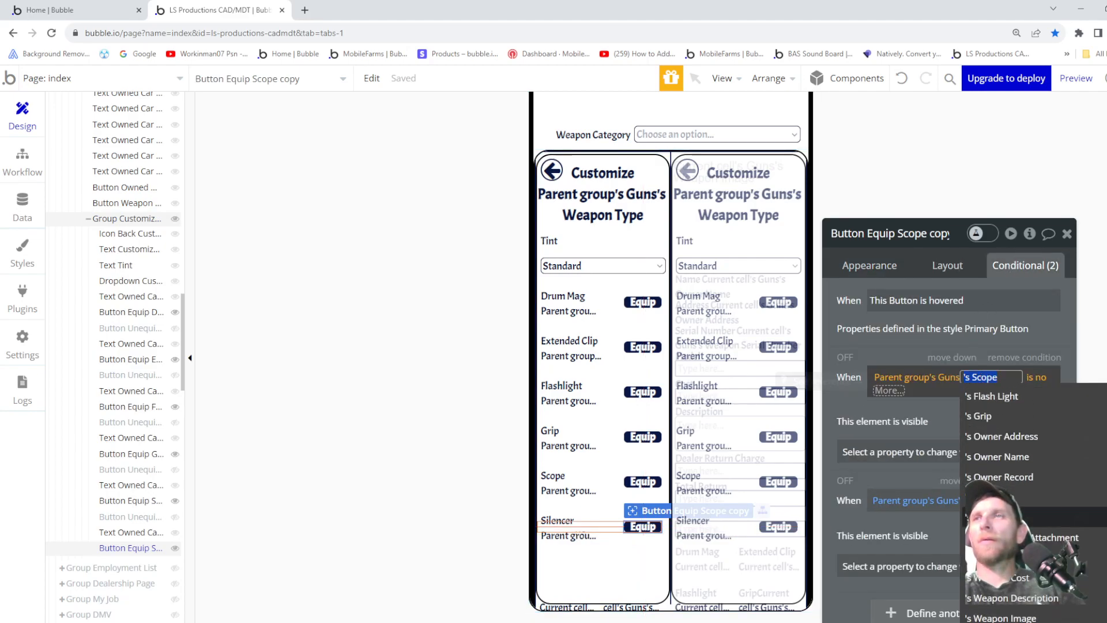
{"action": "left_click", "coordinate": [1046, 487]}
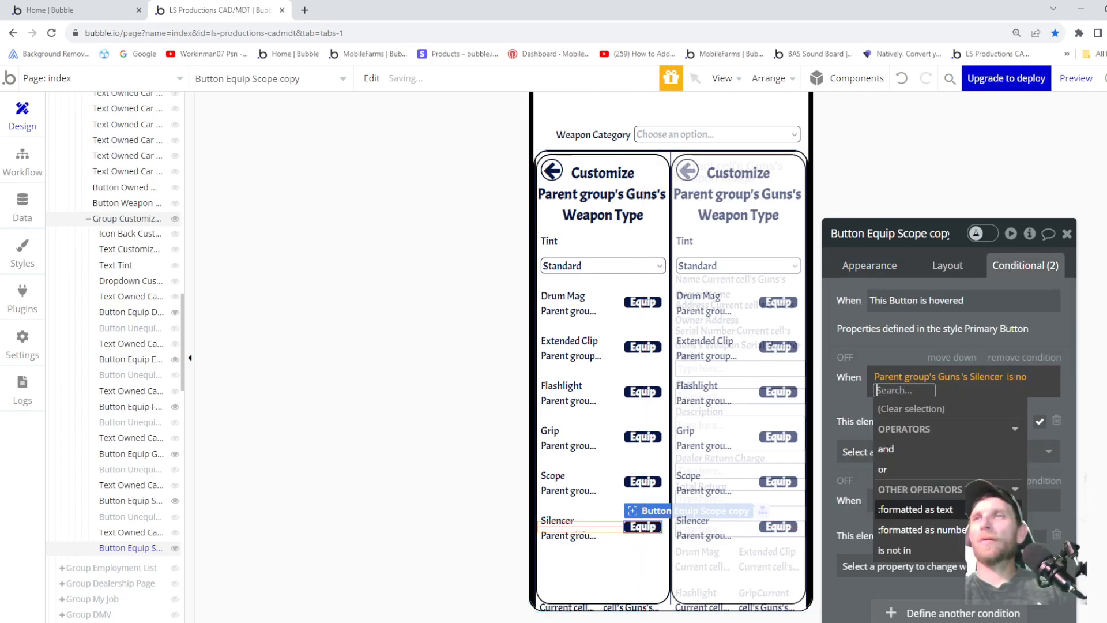
{"action": "left_click", "coordinate": [1064, 515]}
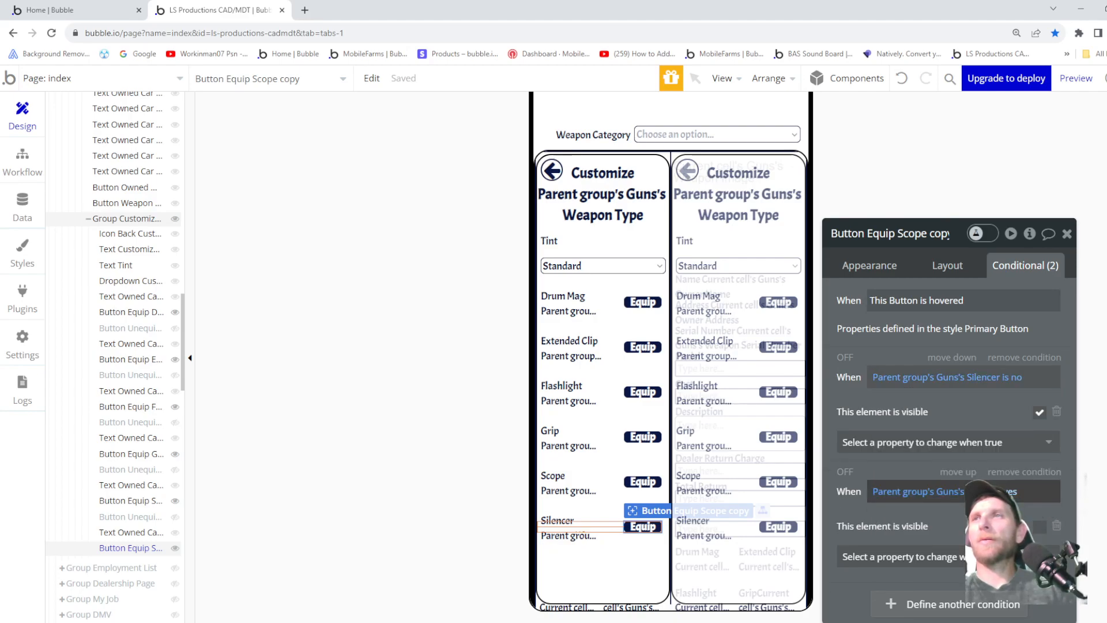
{"action": "left_click", "coordinate": [955, 493]}
{"action": "left_click", "coordinate": [983, 492]}
{"action": "left_click", "coordinate": [983, 492]}
{"action": "scroll", "coordinate": [1006, 605], "scroll_direction": "down", "scroll_amount": 5}
{"action": "scroll", "coordinate": [1006, 608], "scroll_direction": "up", "scroll_amount": 1}
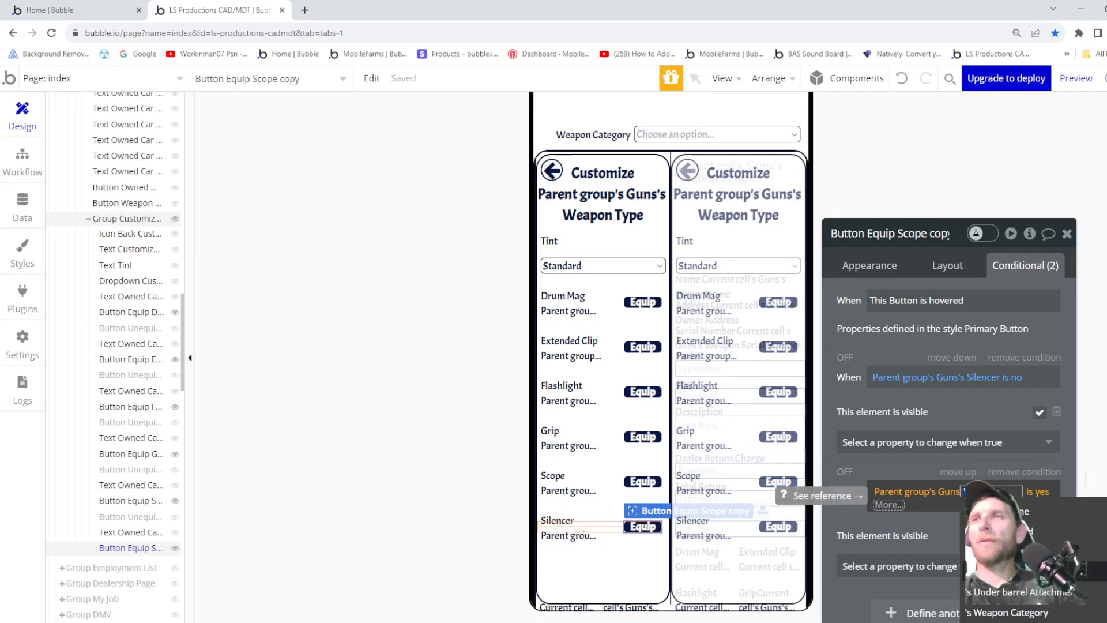
{"action": "left_click", "coordinate": [889, 504]}
{"action": "left_click", "coordinate": [879, 472]}
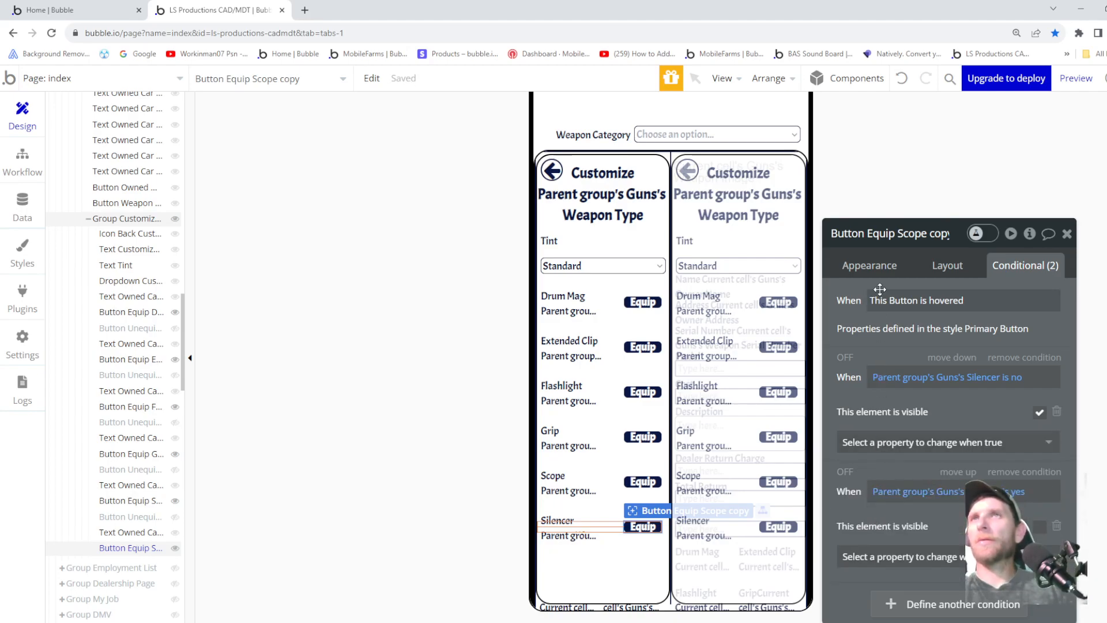
- Rename the copied Equip Scope button as Button Equip Silencer and open its appearance settings
{"action": "key", "text": "BackSpace"}
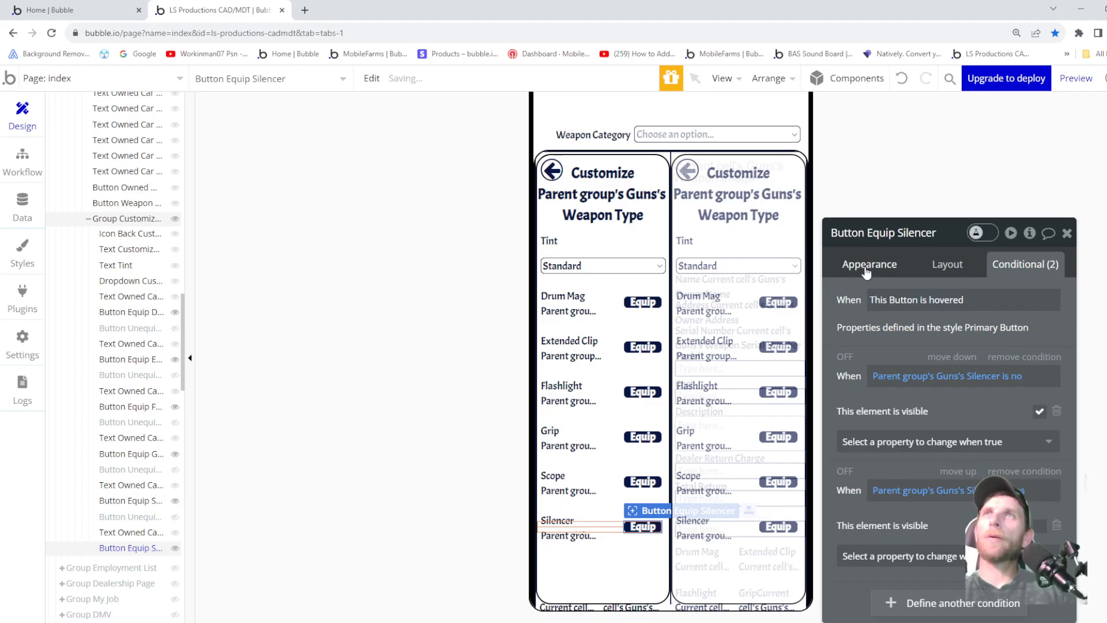
{"action": "left_click", "coordinate": [872, 267]}
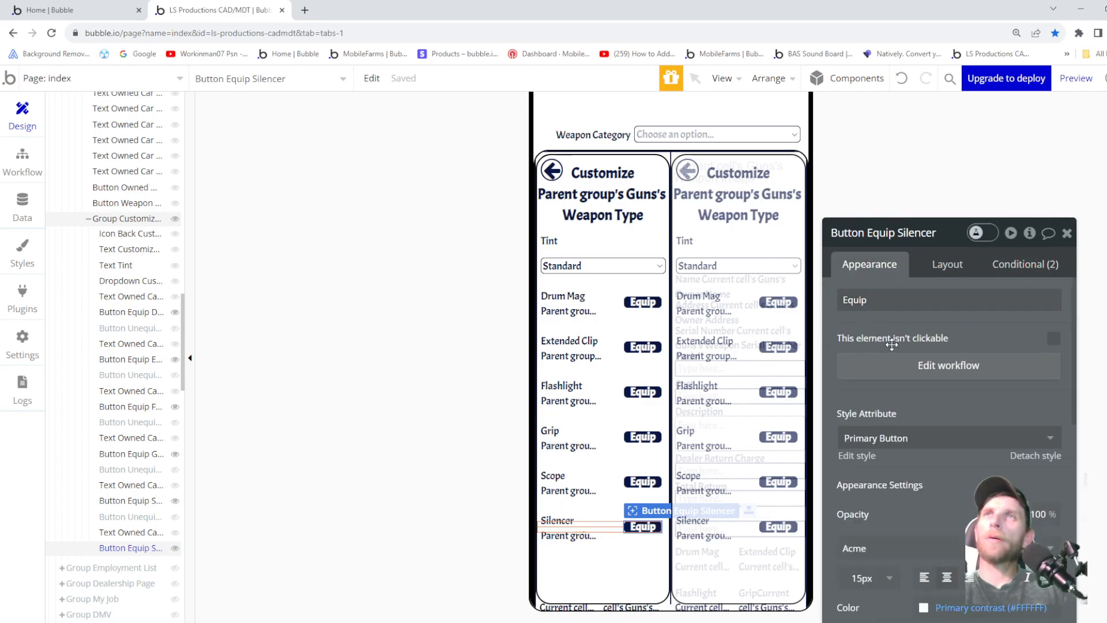
- In the Equip Silencer button's workflow, switch the gun field changed to "yes" from Scope to Silencer
{"action": "left_click", "coordinate": [912, 376]}
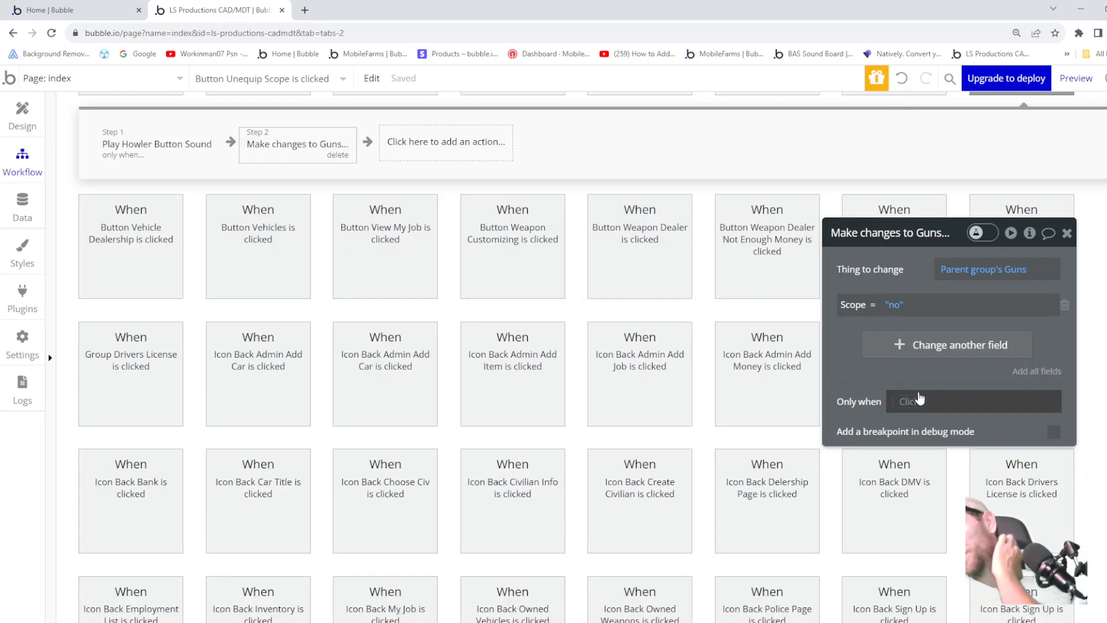
{"action": "left_click", "coordinate": [309, 146]}
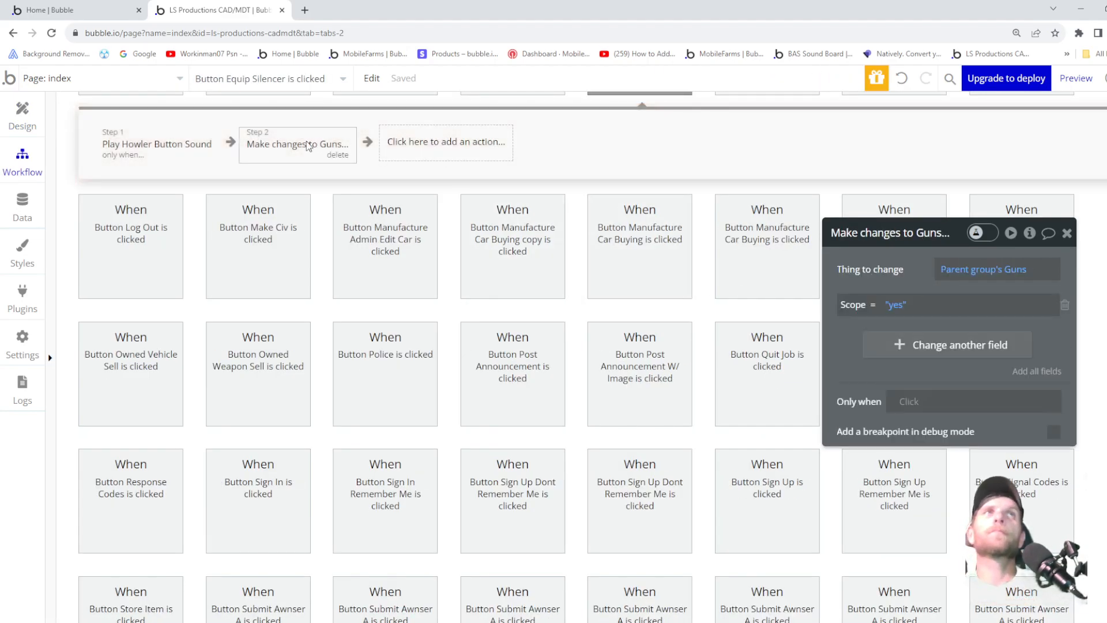
{"action": "left_click", "coordinate": [848, 309]}
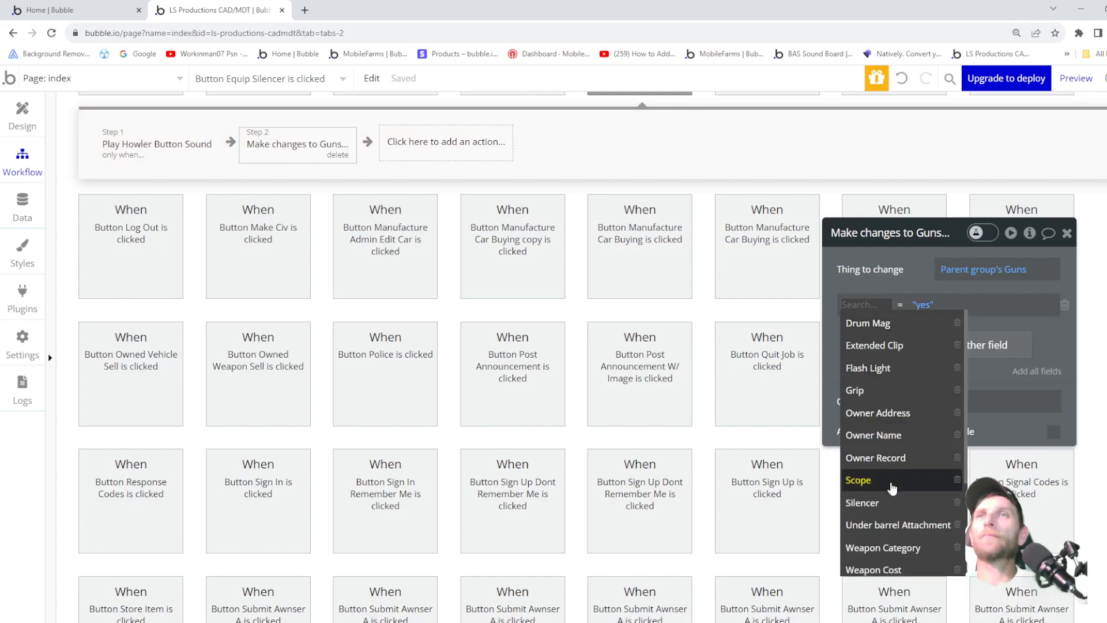
{"action": "left_click", "coordinate": [883, 504]}
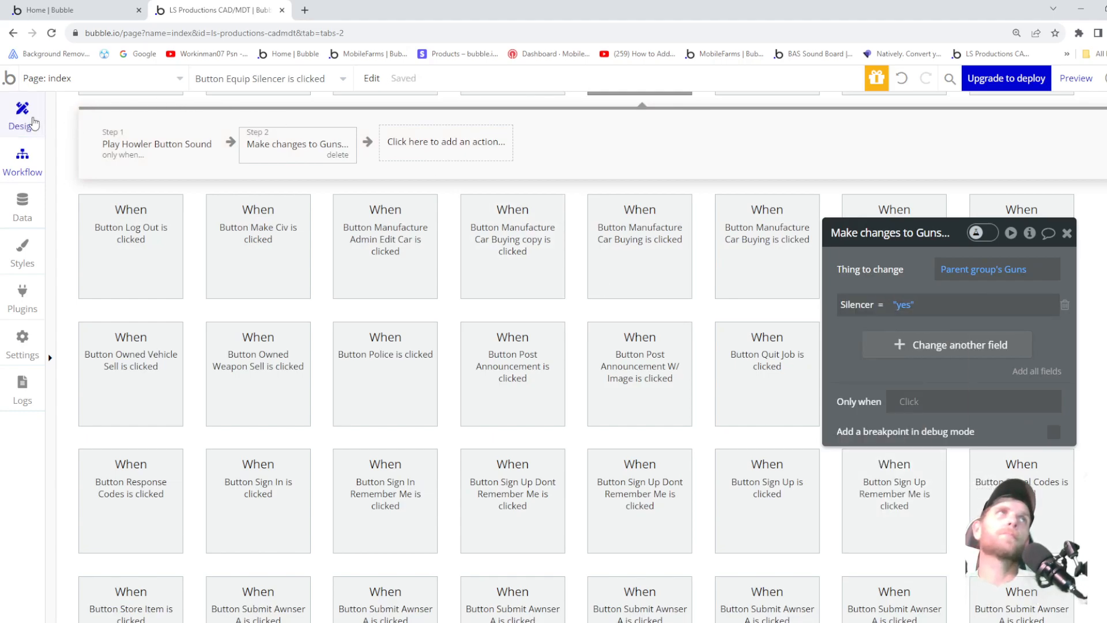
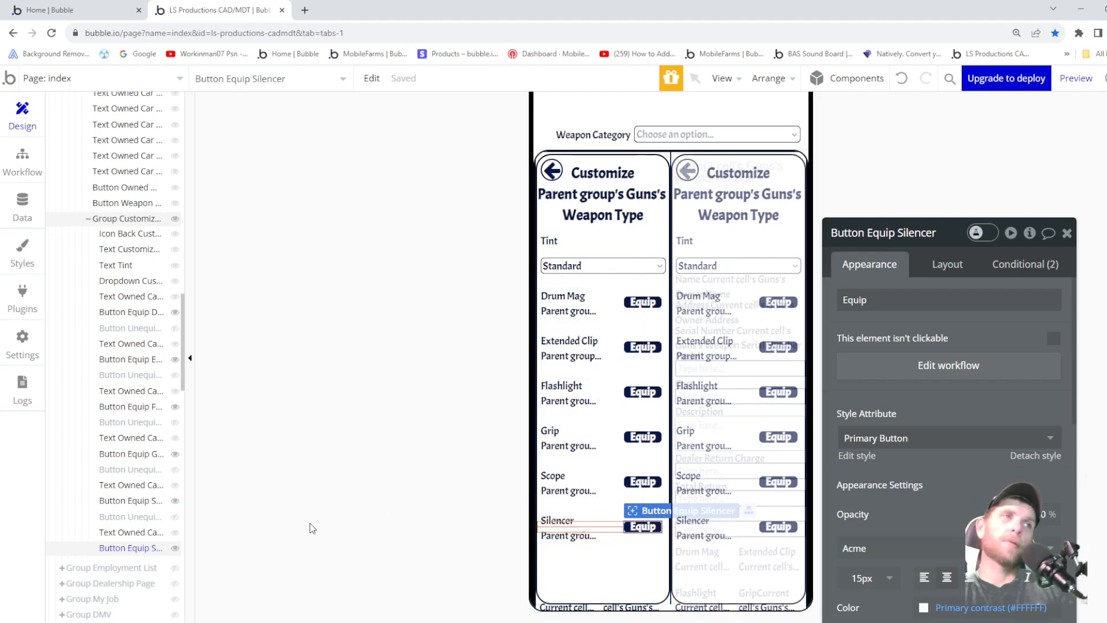
- Copy the Unequip Scope button with its workflows and paste it with workflows into Group Customize Weapon
{"action": "right_click", "coordinate": [136, 517]}
{"action": "mouse_move", "coordinate": [150, 521]}
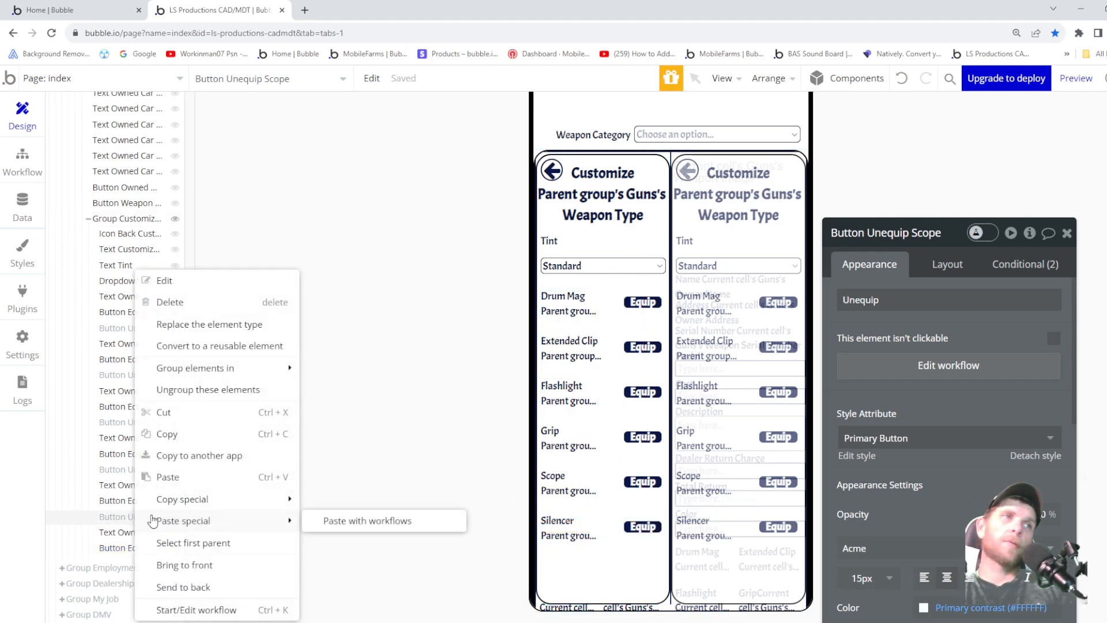
{"action": "mouse_move", "coordinate": [263, 505]}
{"action": "left_click", "coordinate": [358, 502]}
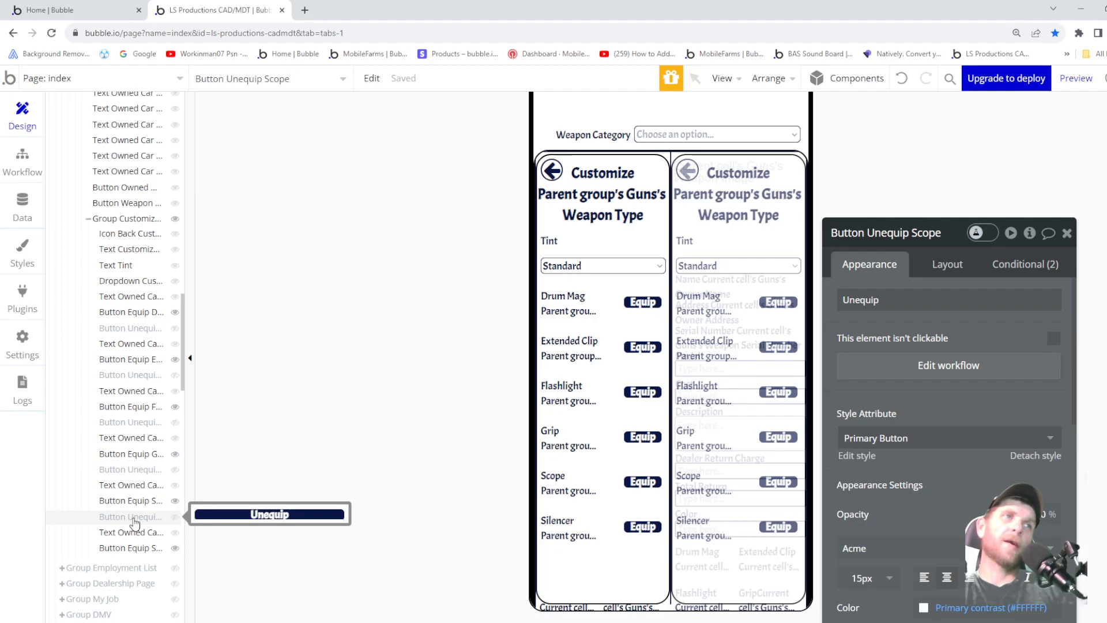
{"action": "right_click", "coordinate": [118, 219]}
{"action": "mouse_move", "coordinate": [179, 458]}
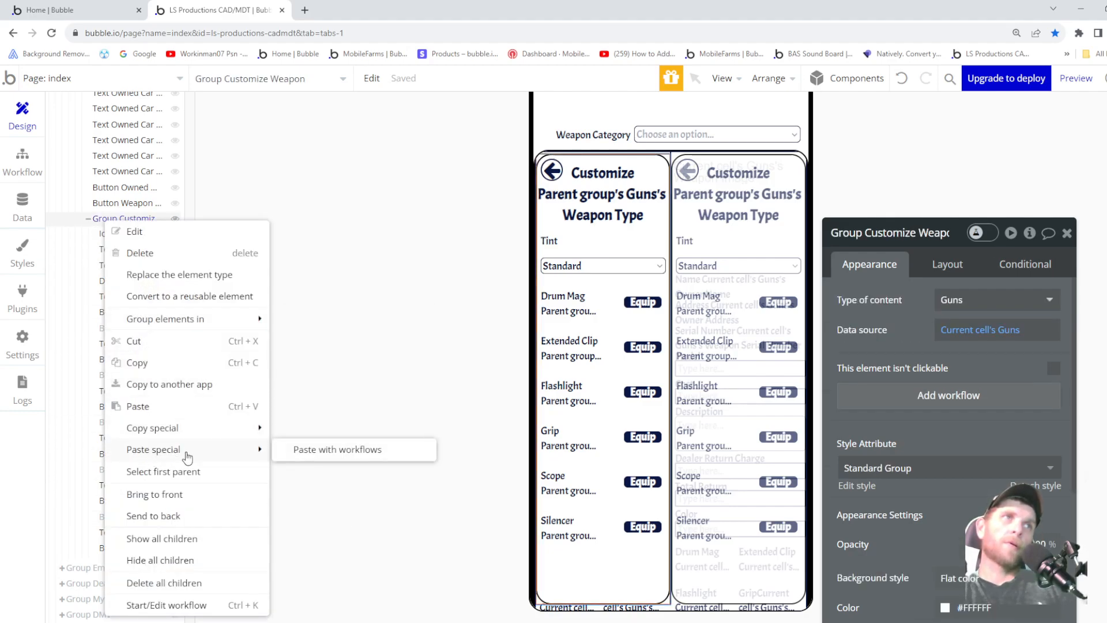
{"action": "left_click", "coordinate": [319, 458]}
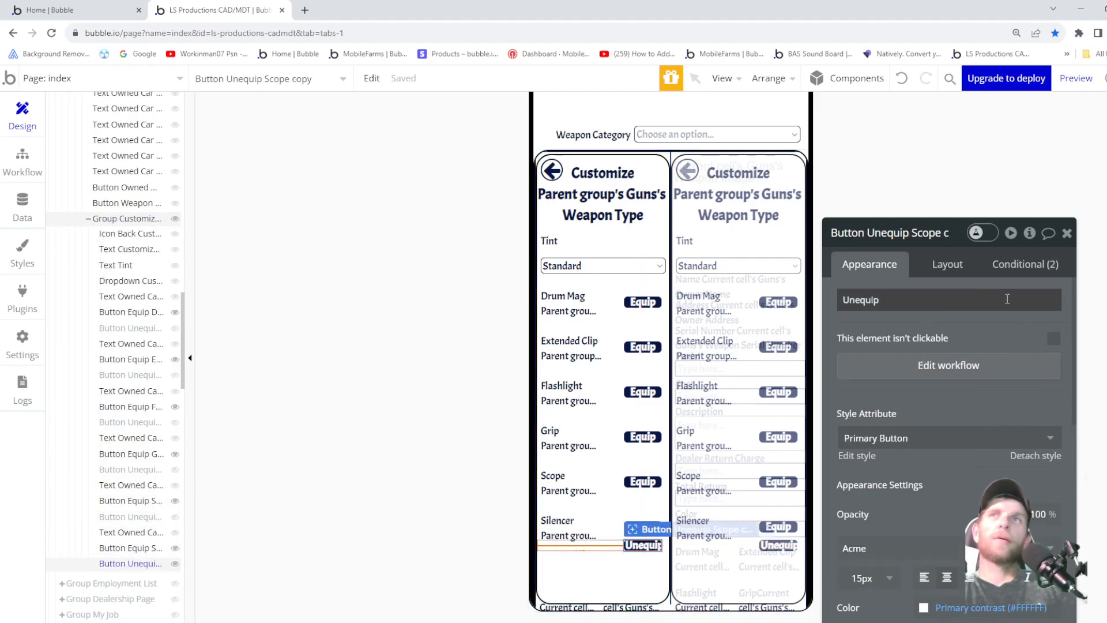
- Switch both visibility conditions of the copied Unequip Scope button from Scope to the Silencer field
{"action": "left_click", "coordinate": [1016, 266]}
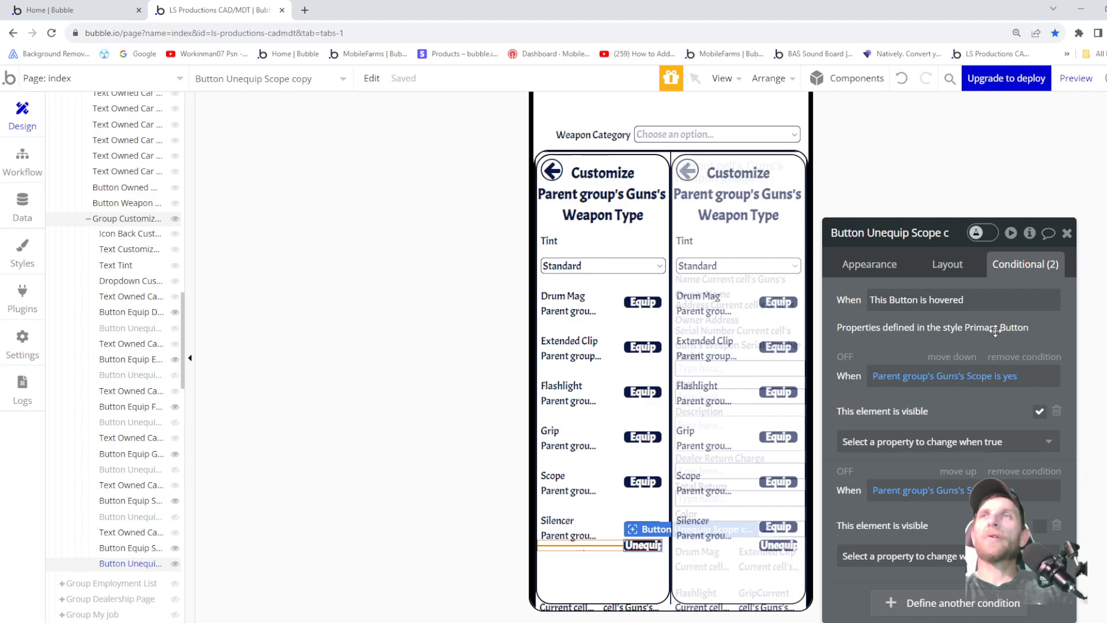
{"action": "left_click", "coordinate": [987, 376]}
{"action": "left_click", "coordinate": [998, 517]}
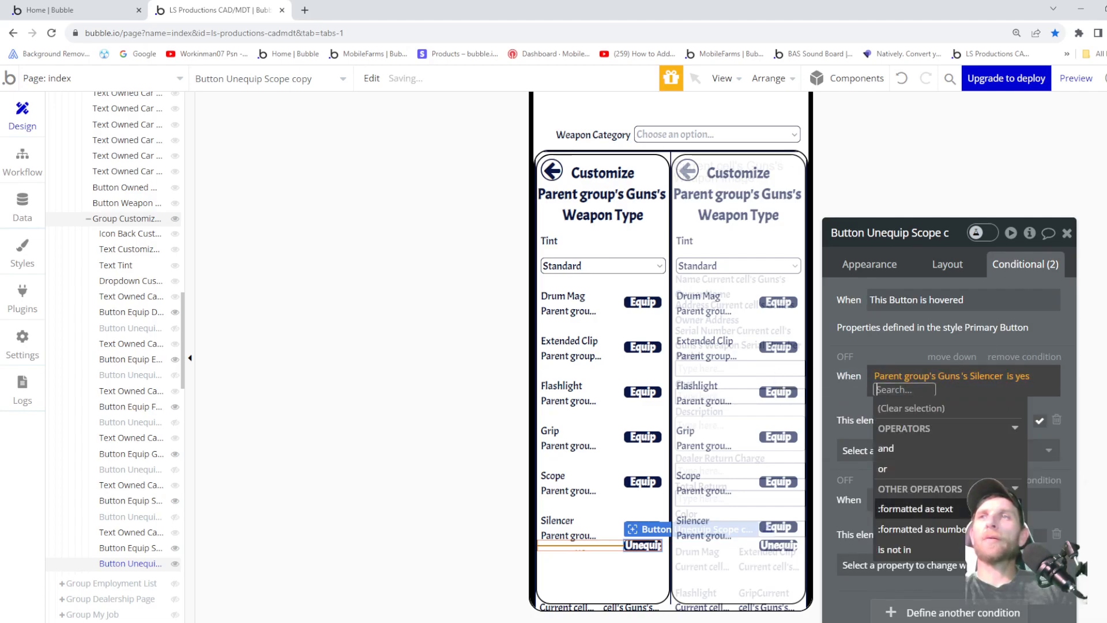
{"action": "left_click", "coordinate": [863, 412]}
{"action": "left_click", "coordinate": [987, 491]}
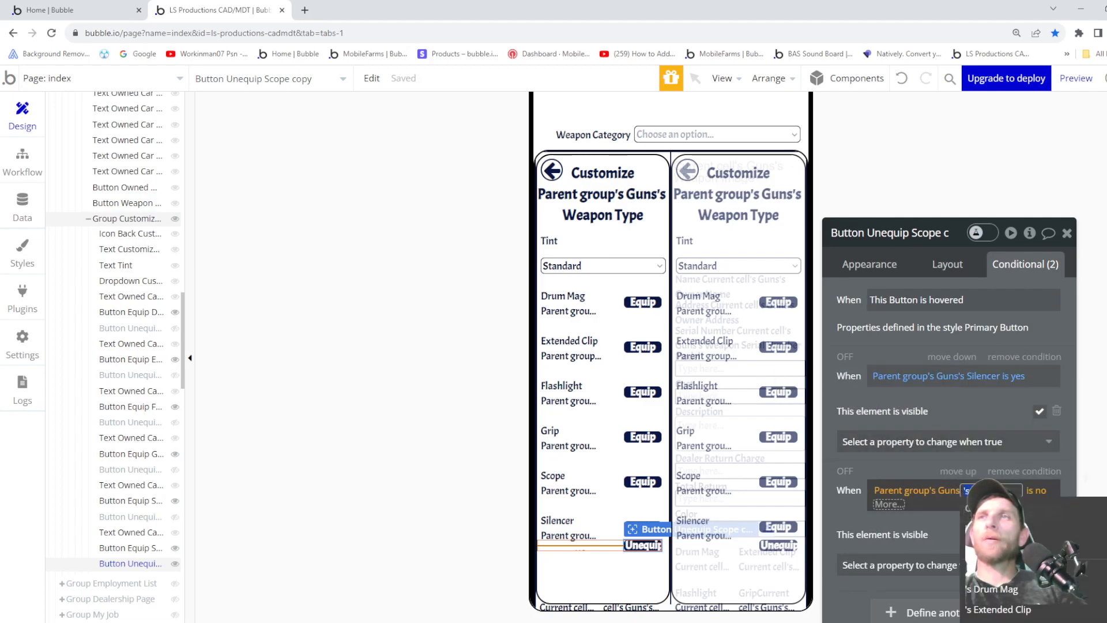
{"action": "scroll", "coordinate": [986, 548], "scroll_direction": "down", "scroll_amount": 2}
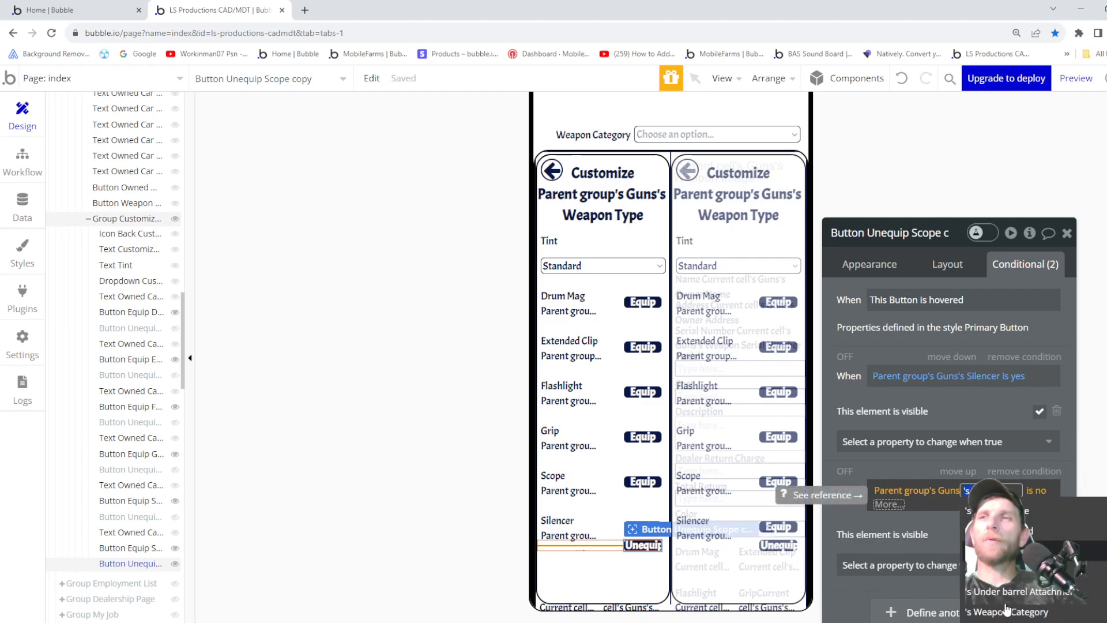
{"action": "left_click", "coordinate": [974, 544]}
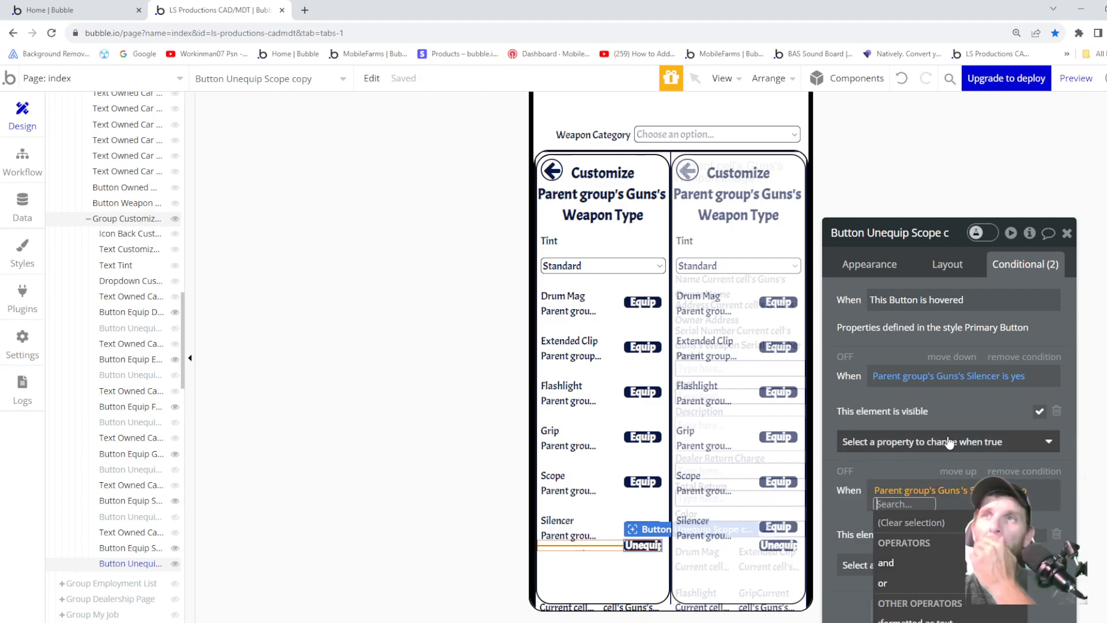
{"action": "left_click", "coordinate": [950, 413]}
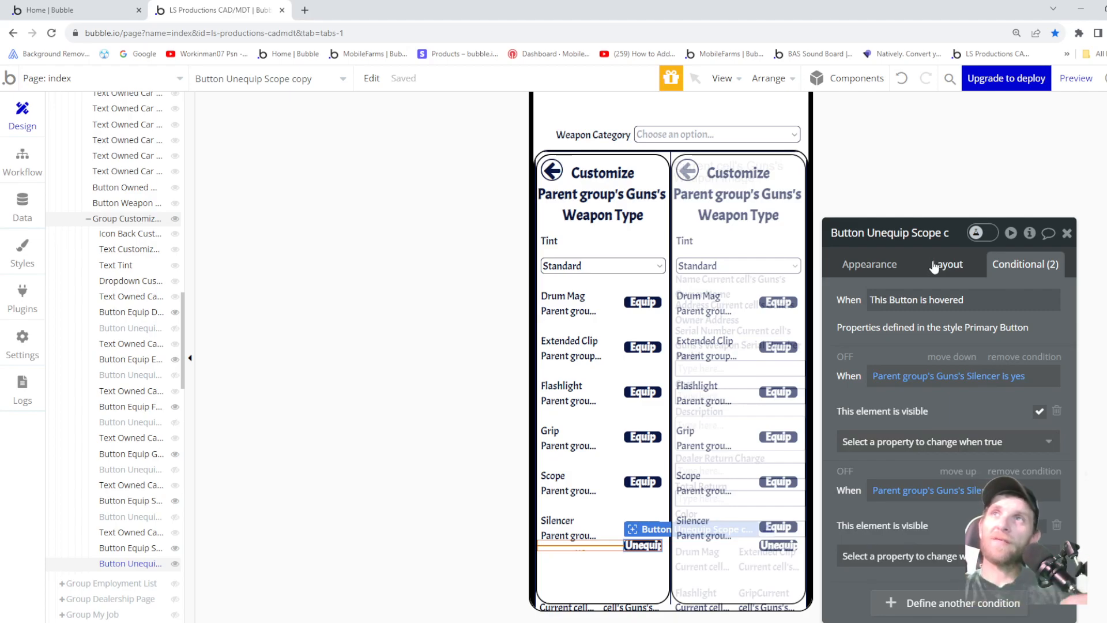
- Rename the copied Unequip Scope button as Button Unequip Silencer
{"action": "left_click", "coordinate": [870, 264]}
{"action": "left_click", "coordinate": [936, 240]}
{"action": "key", "text": "BackSpace"}
{"action": "key", "text": "BackSpace"}
{"action": "key", "text": "BackSpace"}
{"action": "key", "text": "BackSpace"}
{"action": "key", "text": "BackSpace"}
{"action": "key", "text": "BackSpace"}
{"action": "key", "text": "BackSpace"}
{"action": "key", "text": "BackSpace"}
{"action": "type", "text": "ilencer"}
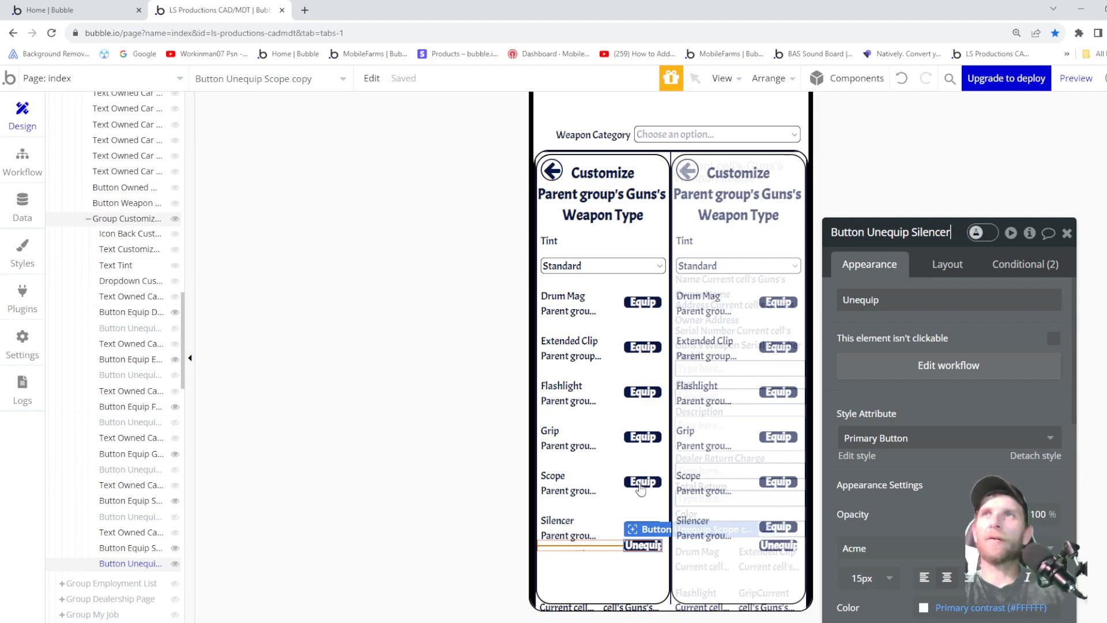
- Switch the gun field changed in the Unequip Silencer workflow from Scope to Silencer, and hide that button in the design view
{"action": "left_click", "coordinate": [935, 368]}
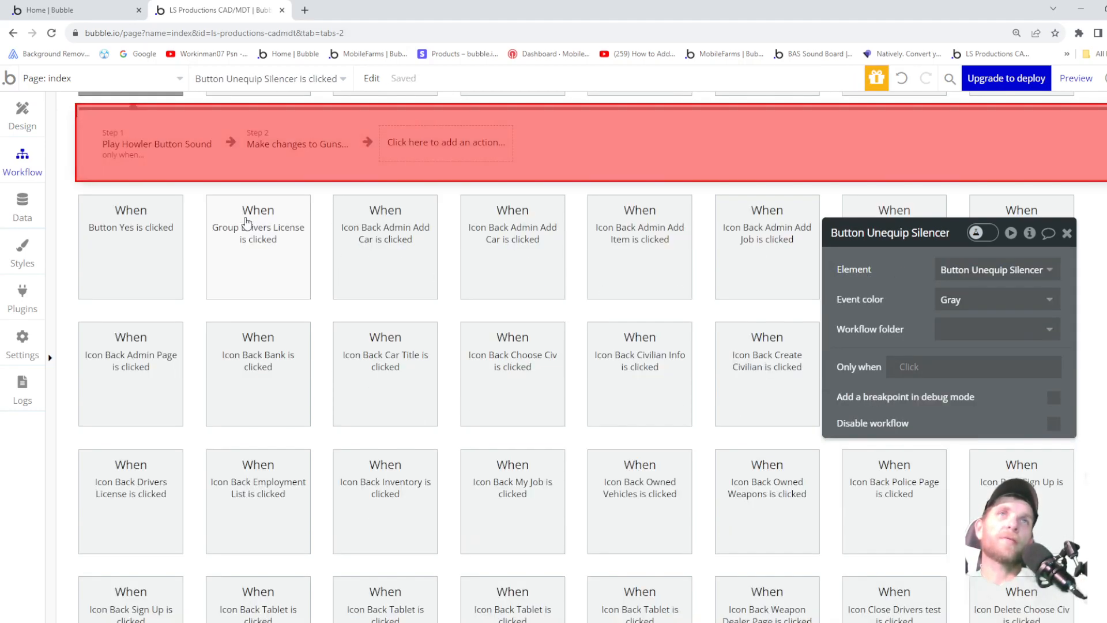
{"action": "left_click", "coordinate": [281, 165]}
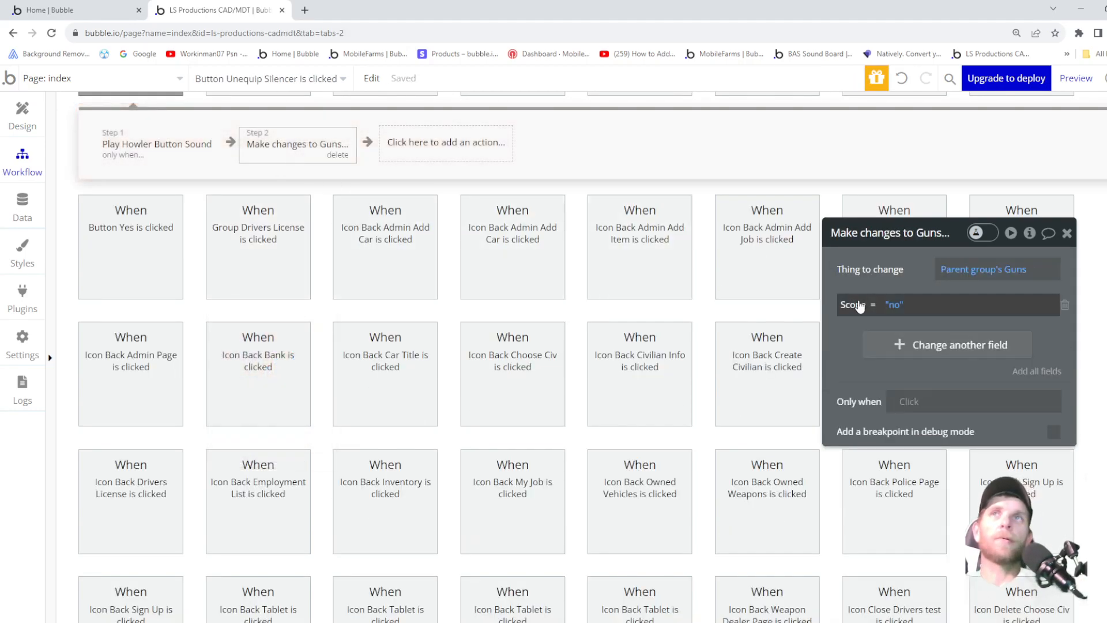
{"action": "left_click", "coordinate": [858, 304]}
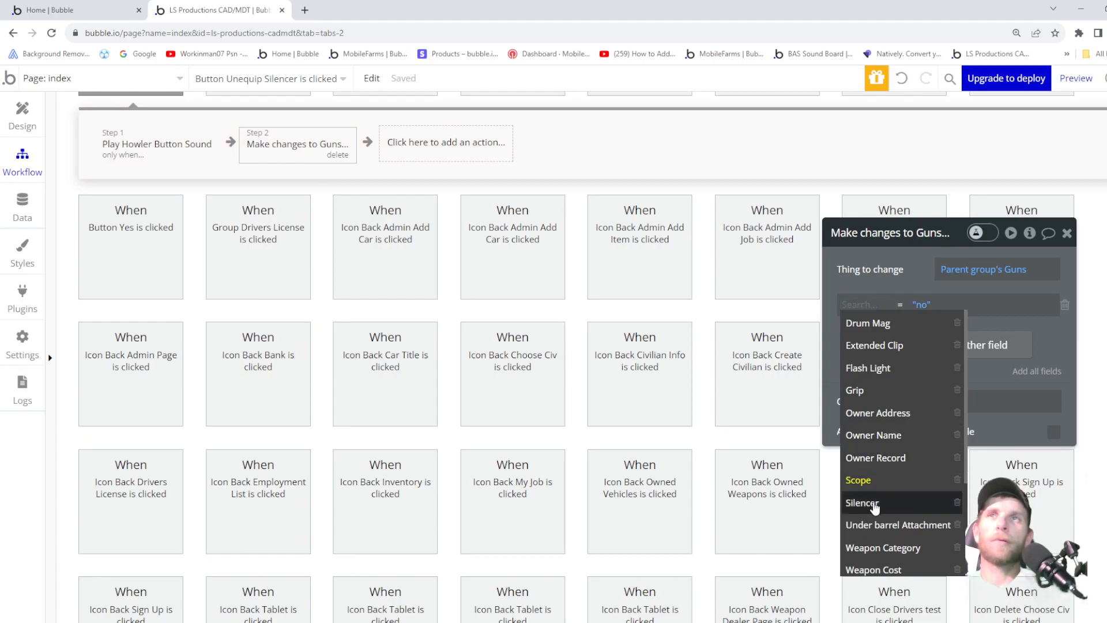
{"action": "left_click", "coordinate": [870, 502]}
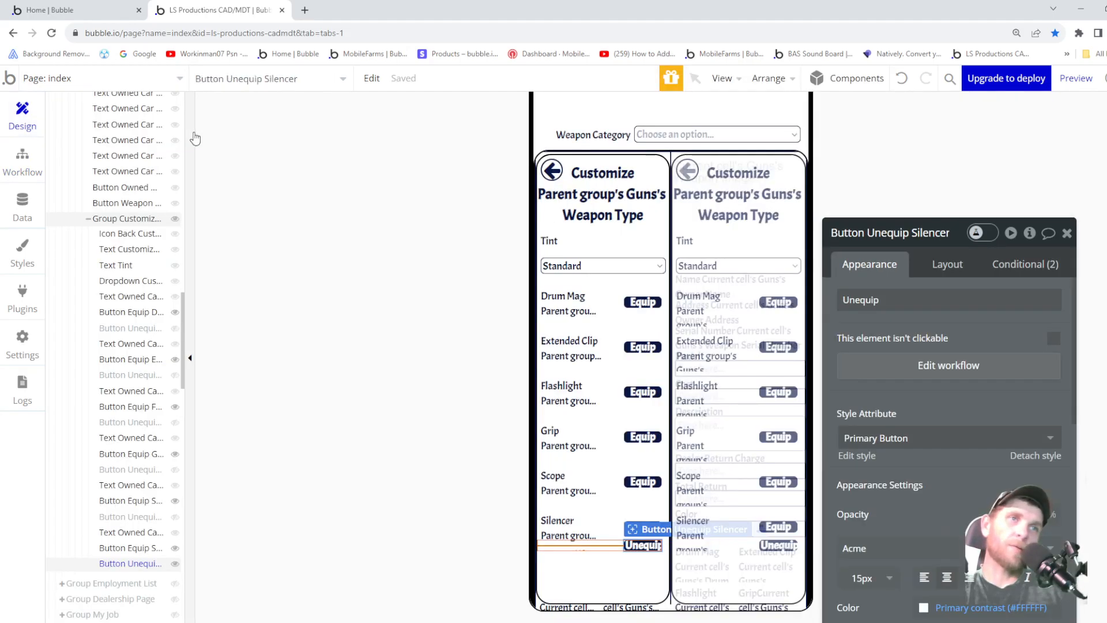
{"action": "left_click", "coordinate": [175, 563]}
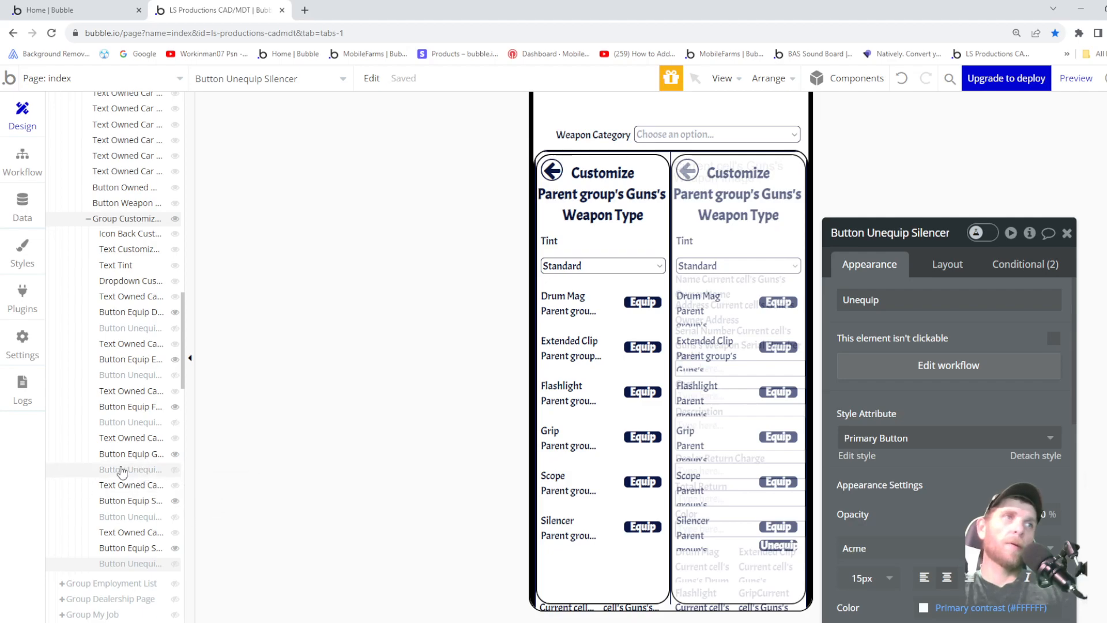
- Duplicate the Silencer text directly below it, switch the copy's dynamic value to the gun's Under barrel Attachment field and label it "Under Barrel"
{"action": "left_click", "coordinate": [115, 533]}
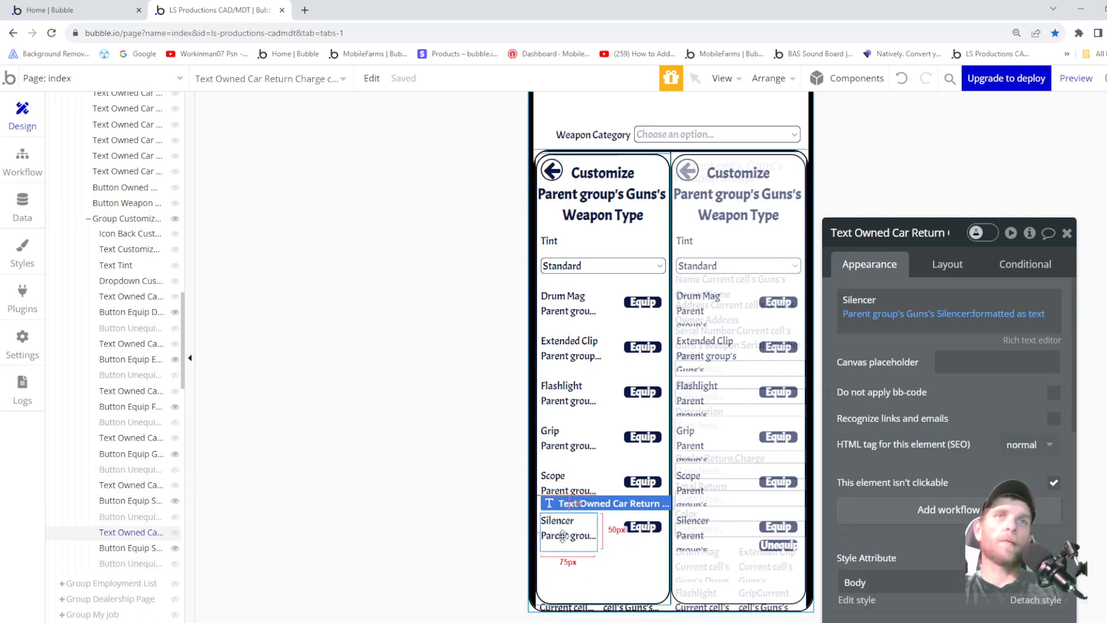
{"action": "key", "text": "ctrl+v"}
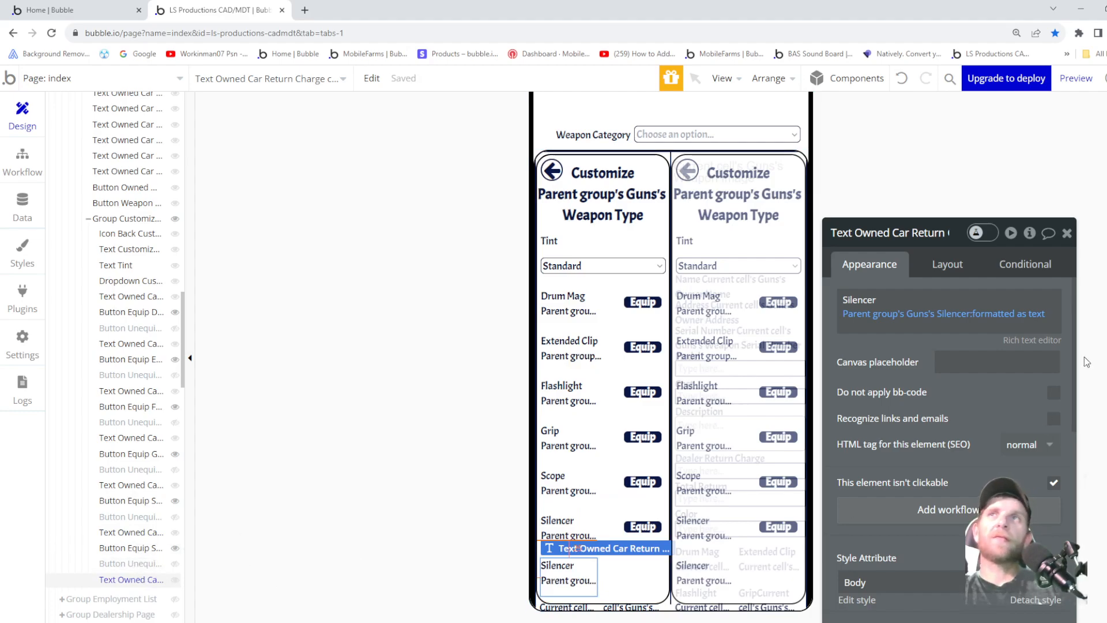
{"action": "left_click", "coordinate": [957, 313]}
{"action": "scroll", "coordinate": [1015, 490], "scroll_direction": "down", "scroll_amount": 3}
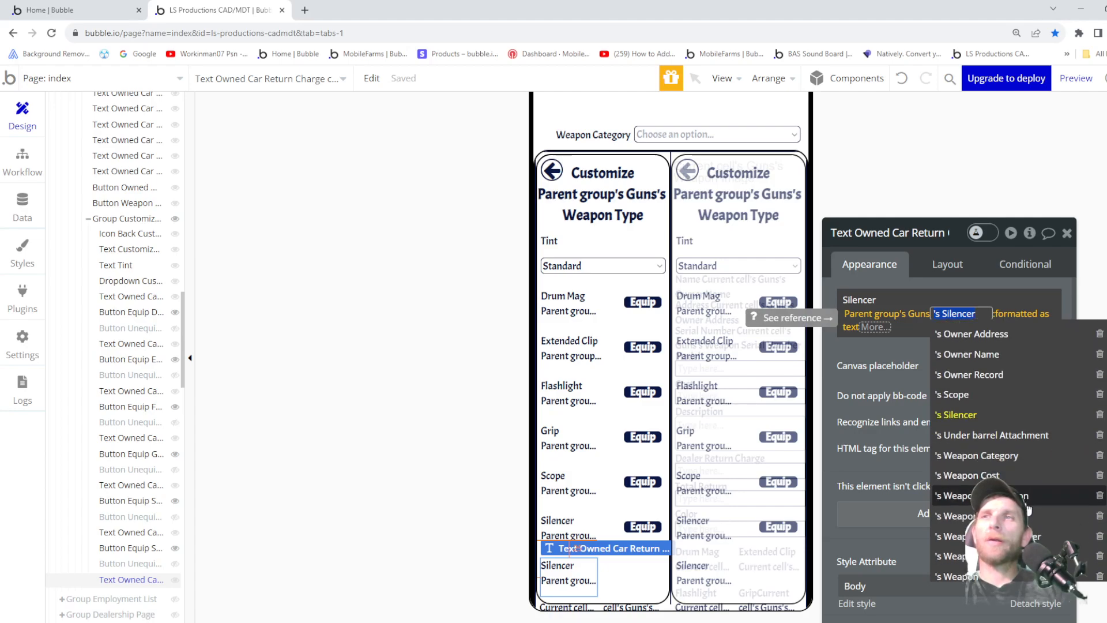
{"action": "scroll", "coordinate": [1015, 557], "scroll_direction": "down", "scroll_amount": 3}
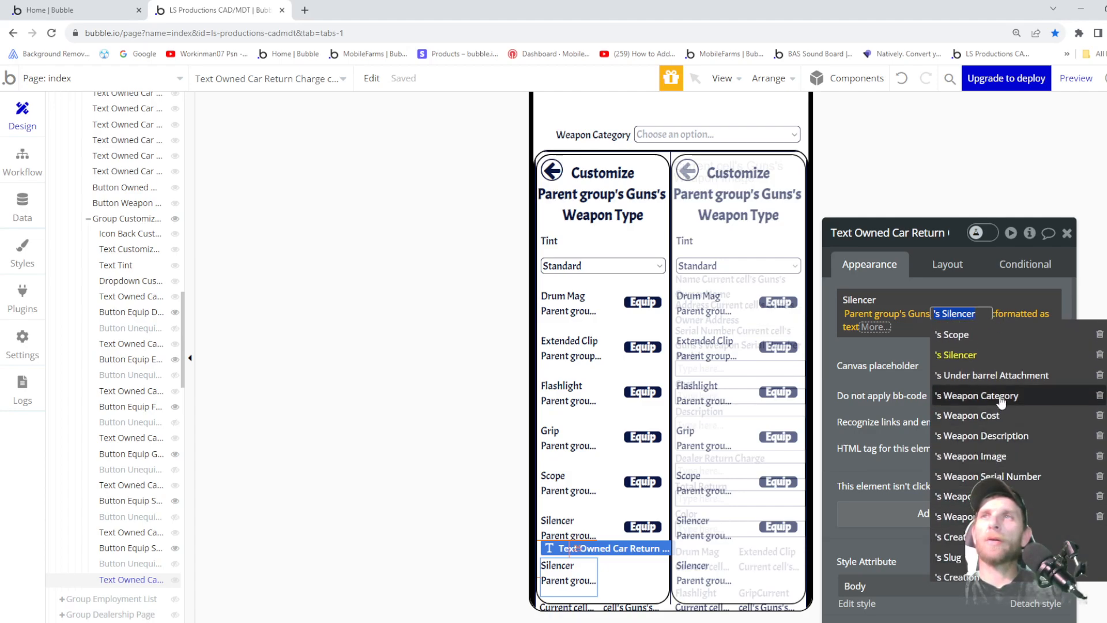
{"action": "left_click", "coordinate": [1004, 376]}
{"action": "double_click", "coordinate": [879, 300]}
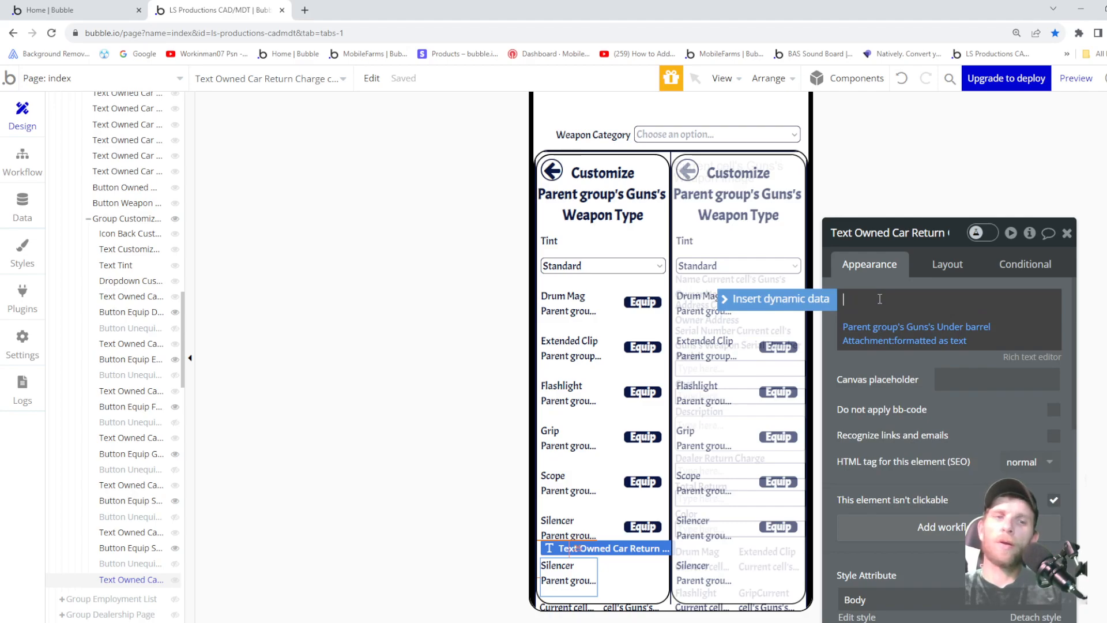
- Copy the Equip Silencer button with its workflows and paste it with workflows into Group Customize Weapon
{"action": "right_click", "coordinate": [138, 555]}
{"action": "mouse_move", "coordinate": [187, 501]}
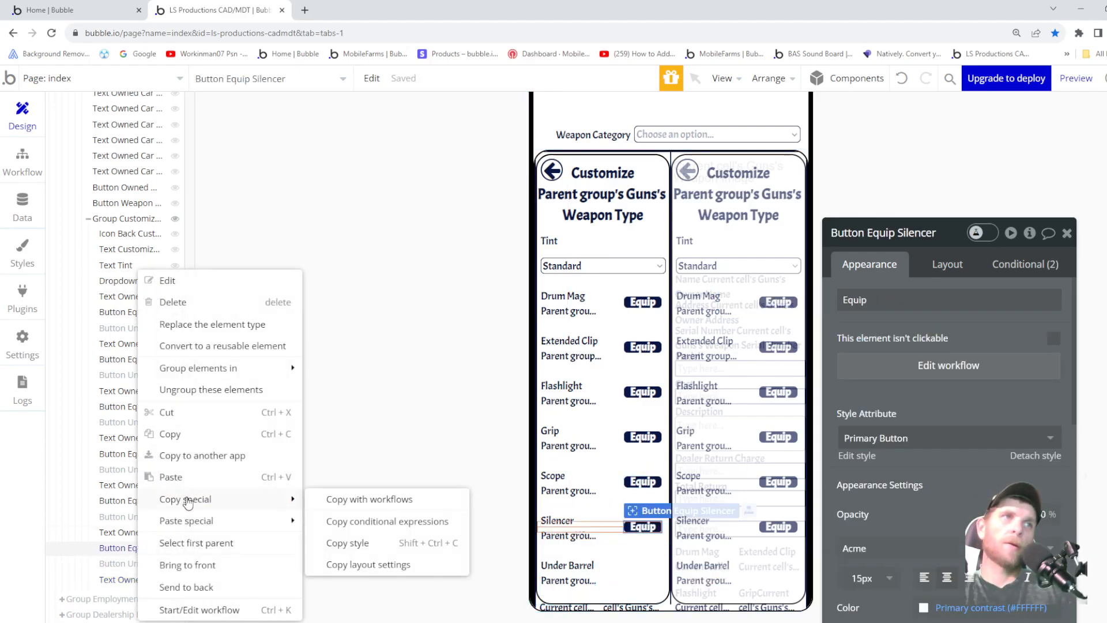
{"action": "left_click", "coordinate": [358, 502]}
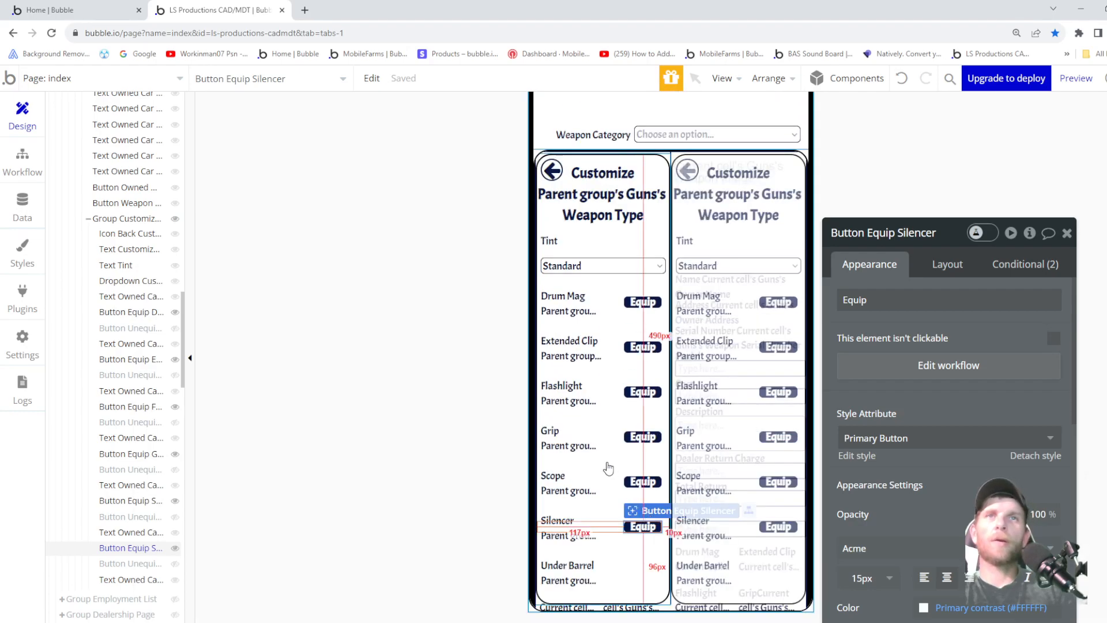
{"action": "right_click", "coordinate": [123, 218]}
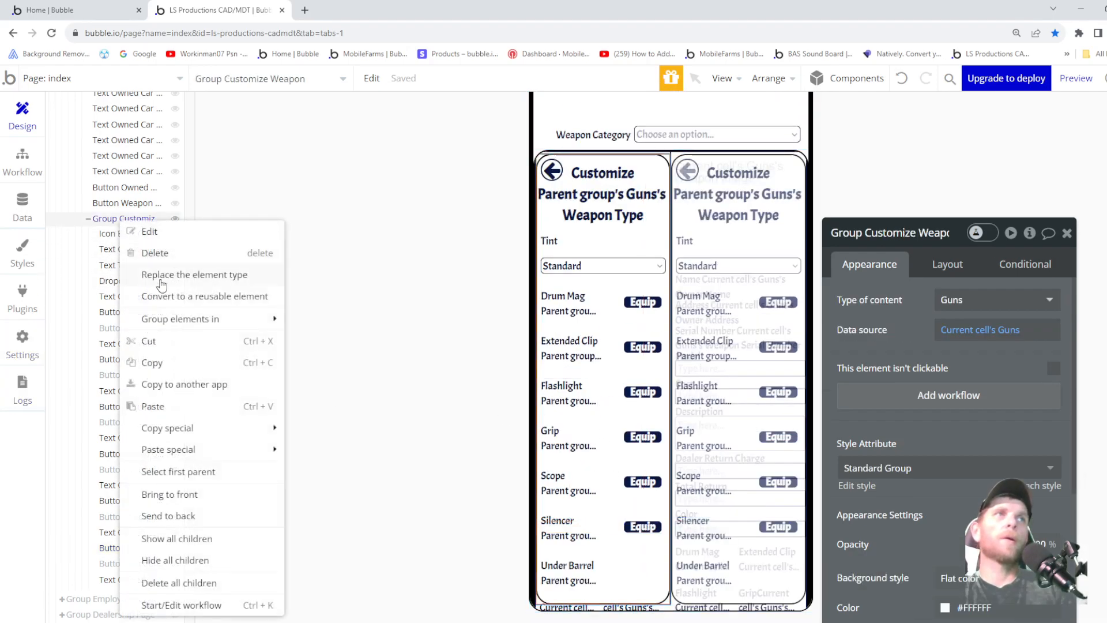
{"action": "mouse_move", "coordinate": [191, 455]}
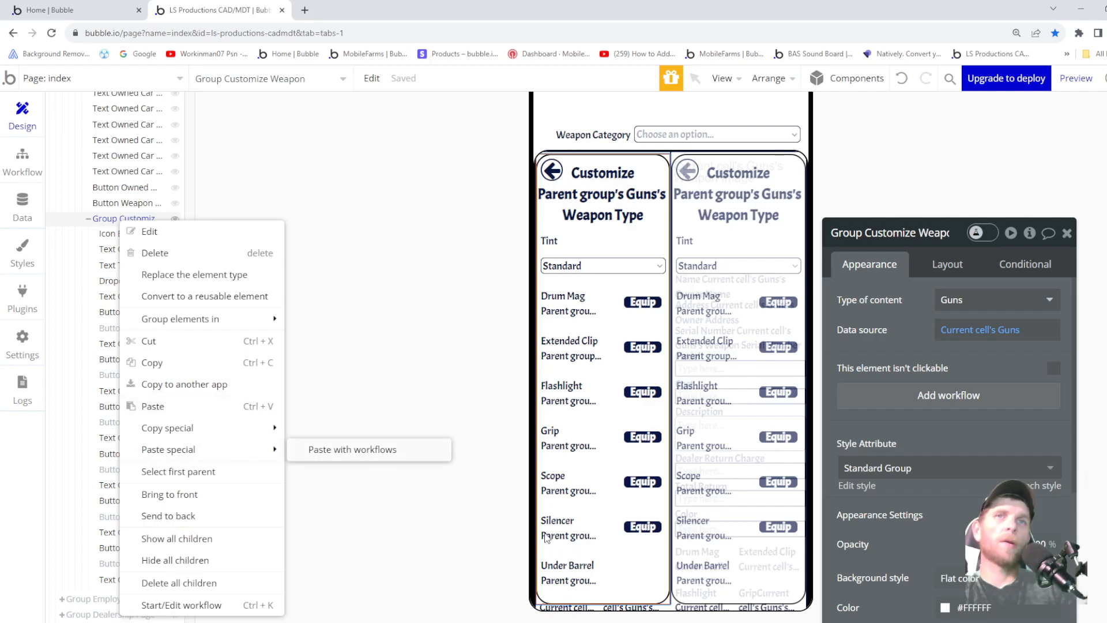
{"action": "left_click", "coordinate": [353, 449]}
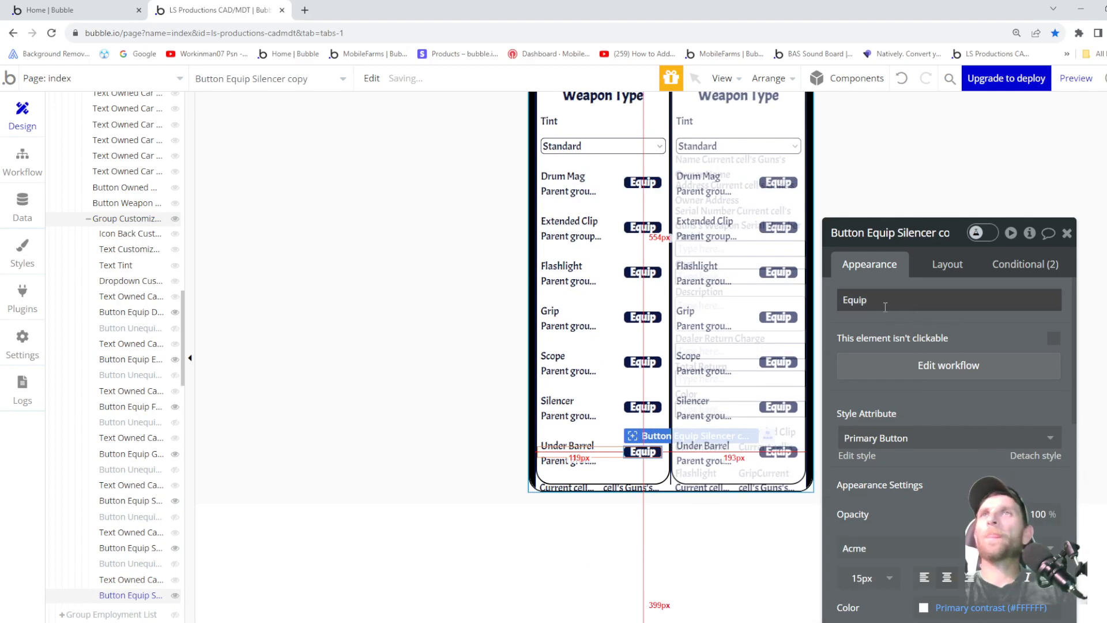
- Switch the gun field in both visibility conditions of the Equip Silencer copy from Silencer to Under barrel Attachment
{"action": "left_click", "coordinate": [1019, 265]}
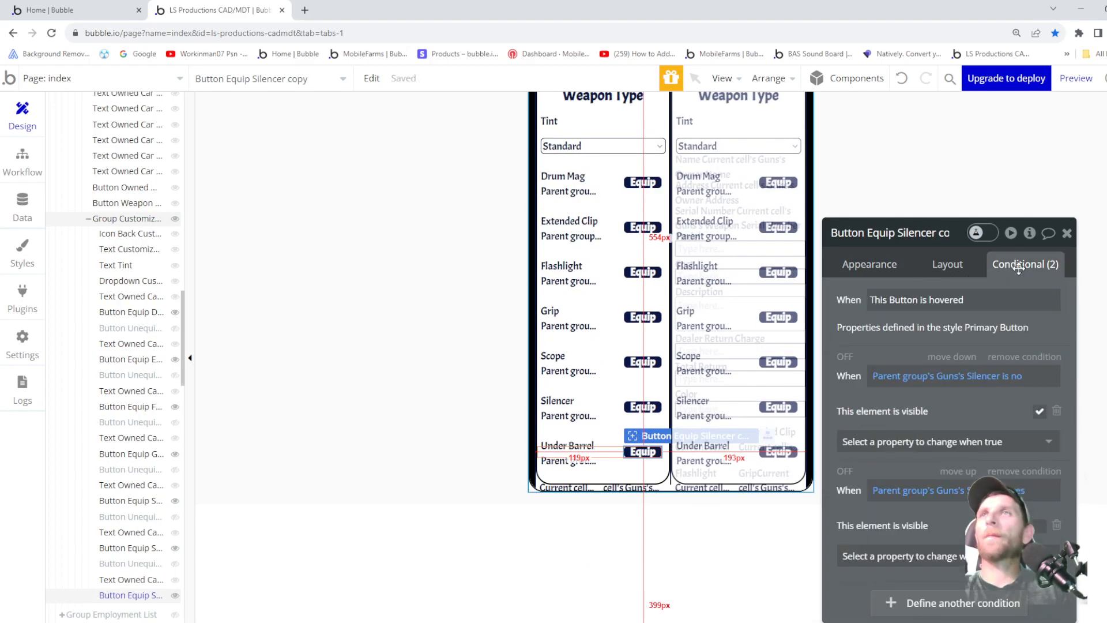
{"action": "left_click", "coordinate": [975, 376]}
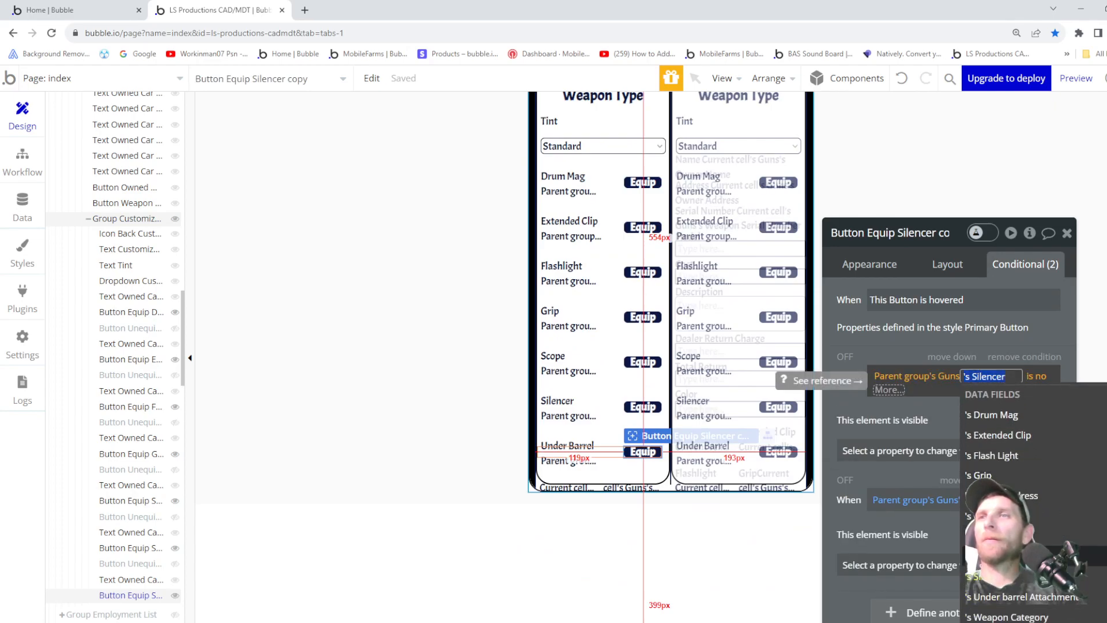
{"action": "left_click", "coordinate": [1021, 596]}
{"action": "left_click", "coordinate": [900, 476]}
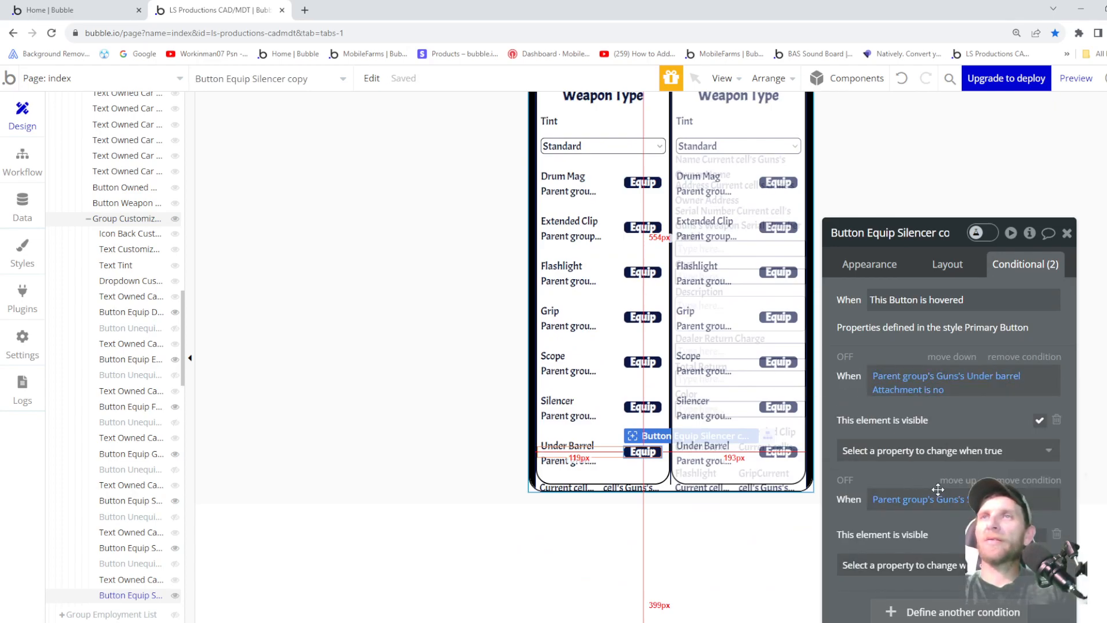
{"action": "left_click", "coordinate": [980, 500]}
{"action": "scroll", "coordinate": [1021, 582], "scroll_direction": "down", "scroll_amount": 3}
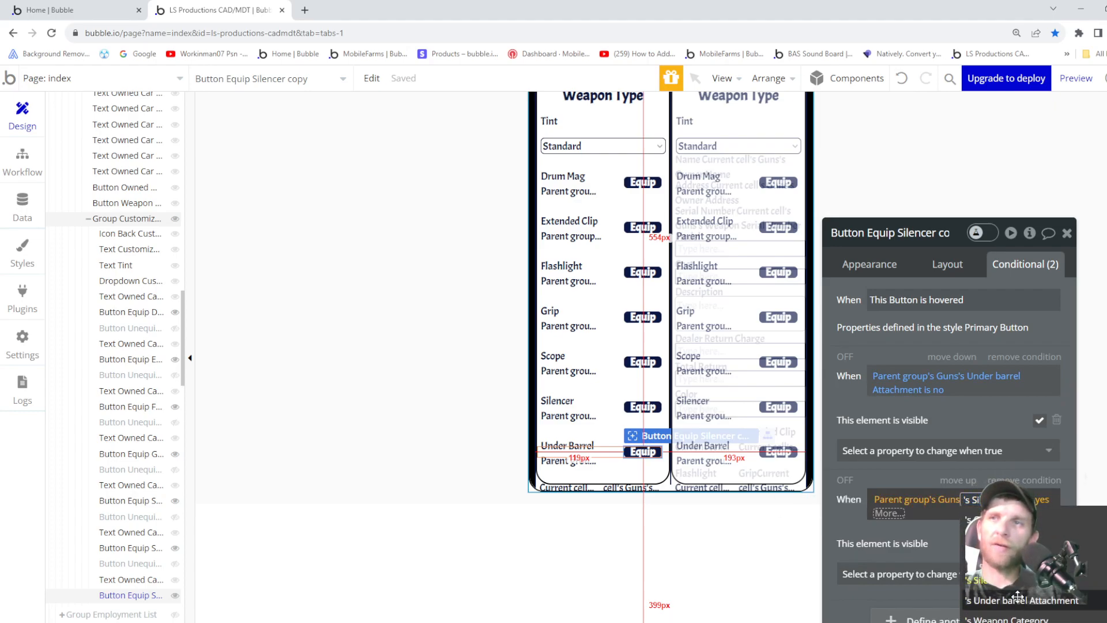
{"action": "left_click", "coordinate": [1018, 597]}
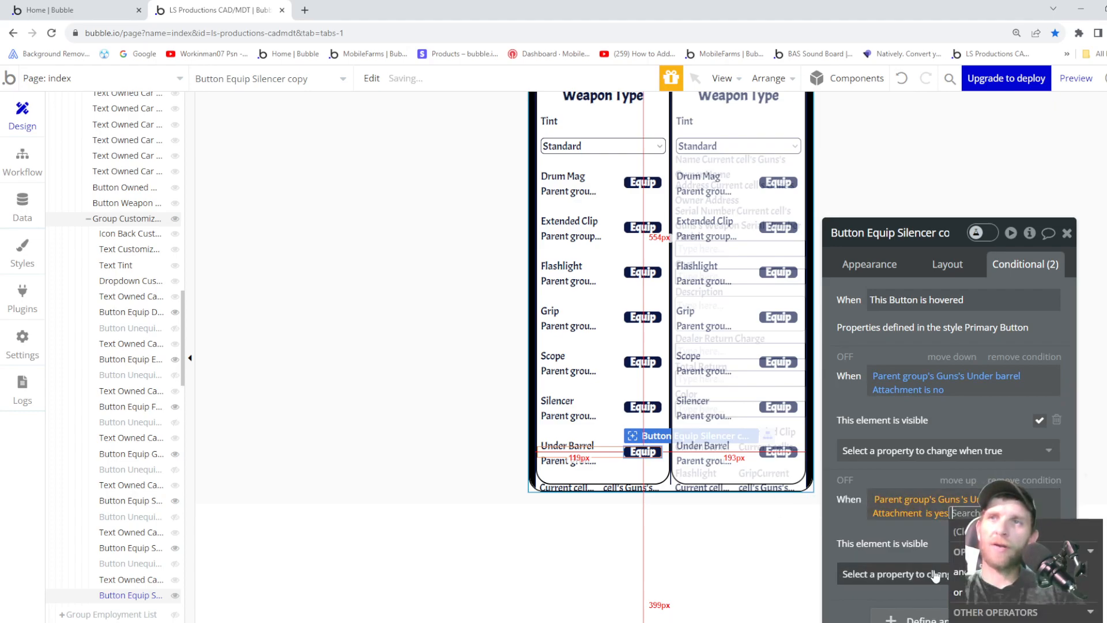
{"action": "left_click", "coordinate": [885, 532]}
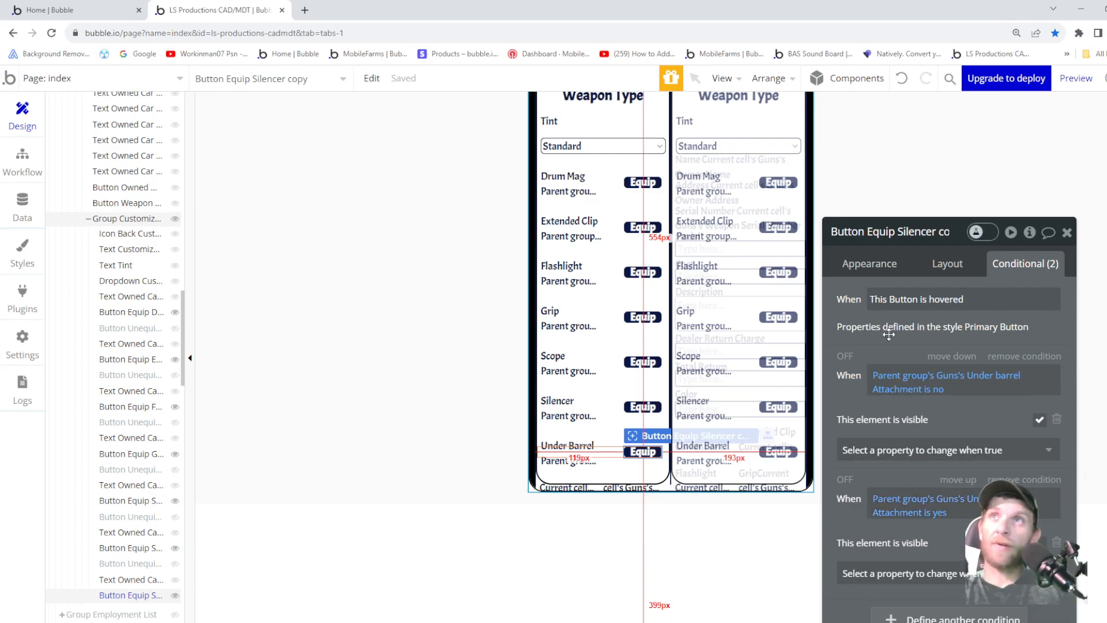
- Rename the copied Equip Silencer button as Button Equip Under Barrel and review its conditions
{"action": "left_click", "coordinate": [876, 261]}
{"action": "left_click", "coordinate": [925, 236]}
{"action": "key", "text": "BackSpace"}
{"action": "key", "text": "BackSpace"}
{"action": "key", "text": "BackSpace"}
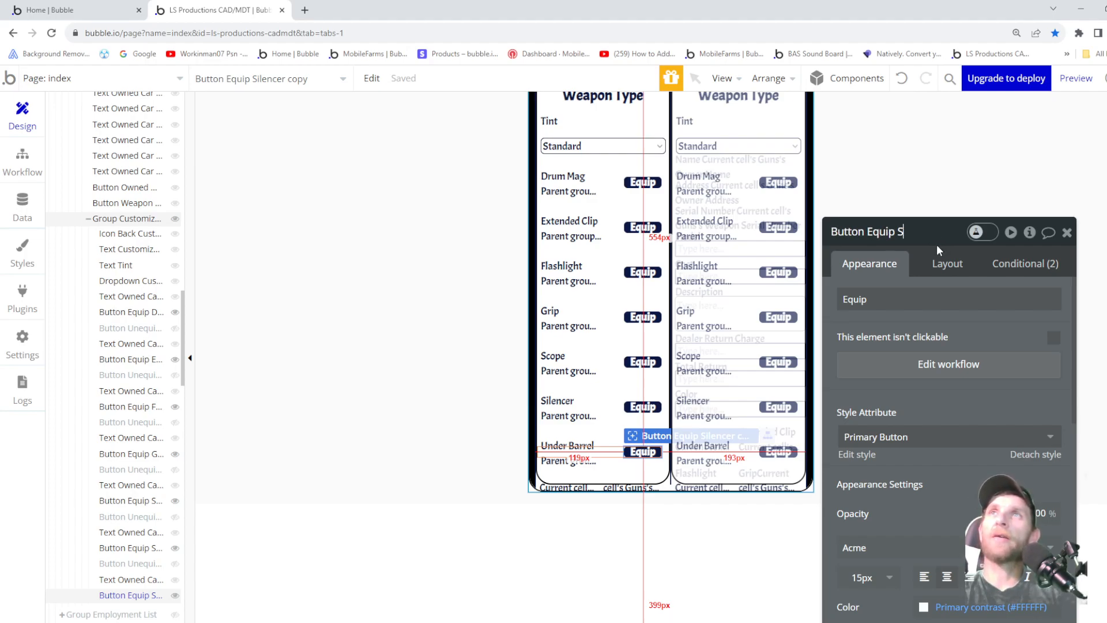
{"action": "key", "text": "BackSpace"}
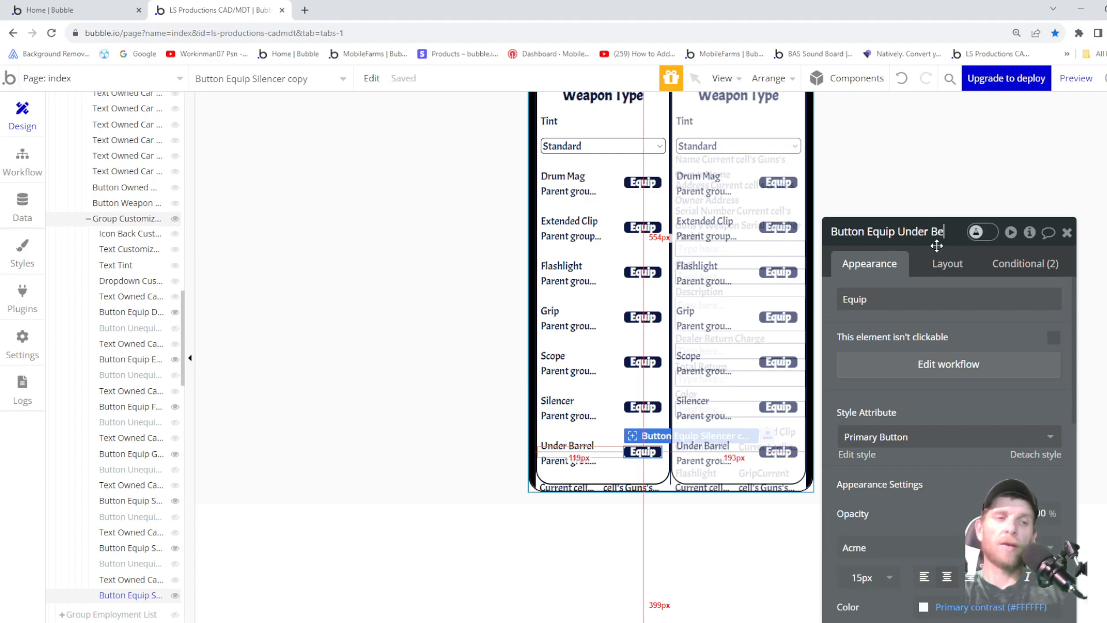
{"action": "type", "text": "Under Berr"}
{"action": "key", "text": "BackSpace"}
{"action": "key", "text": "BackSpace"}
{"action": "type", "text": "rrel"}
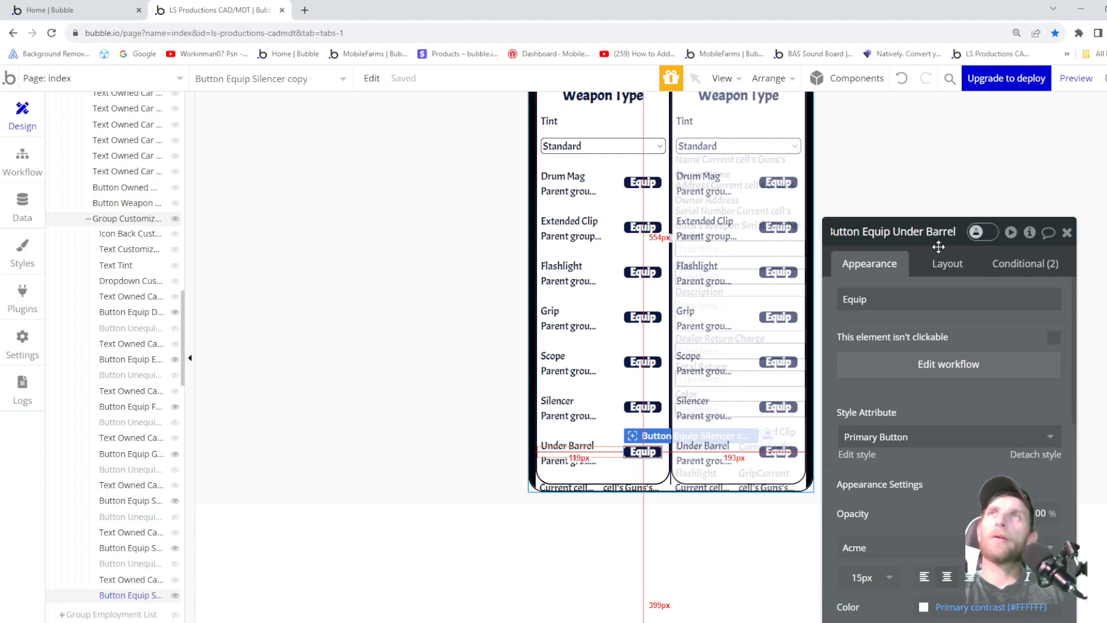
{"action": "left_click", "coordinate": [1025, 264]}
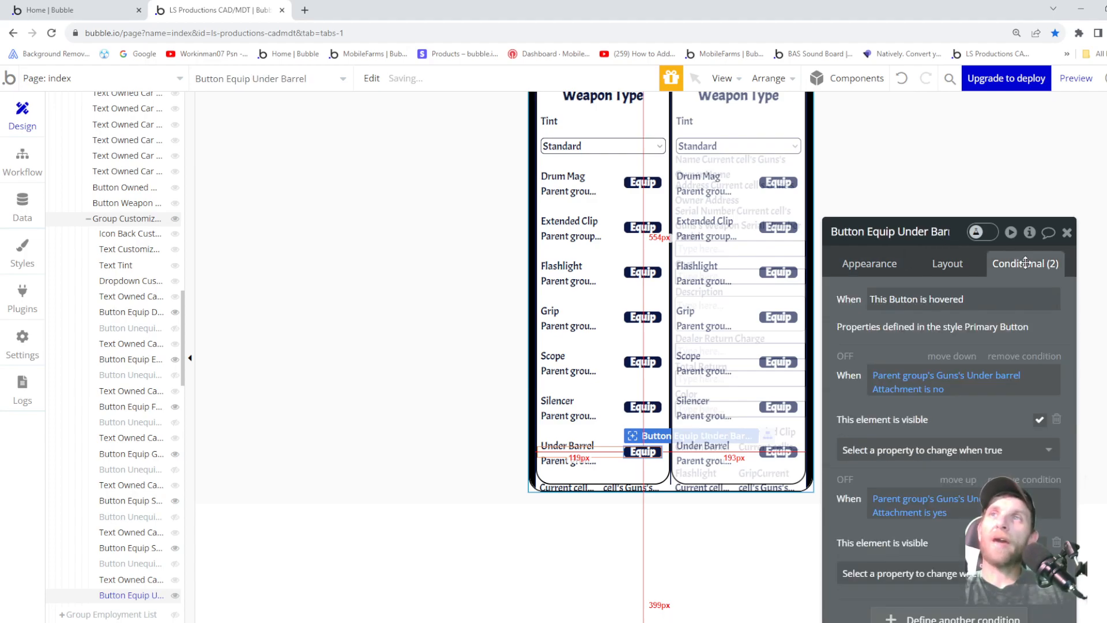
- In the Equip Under Barrel button's workflow, change the gun field set to yes from Silencer to Under barrel Attachment
{"action": "left_click", "coordinate": [873, 267]}
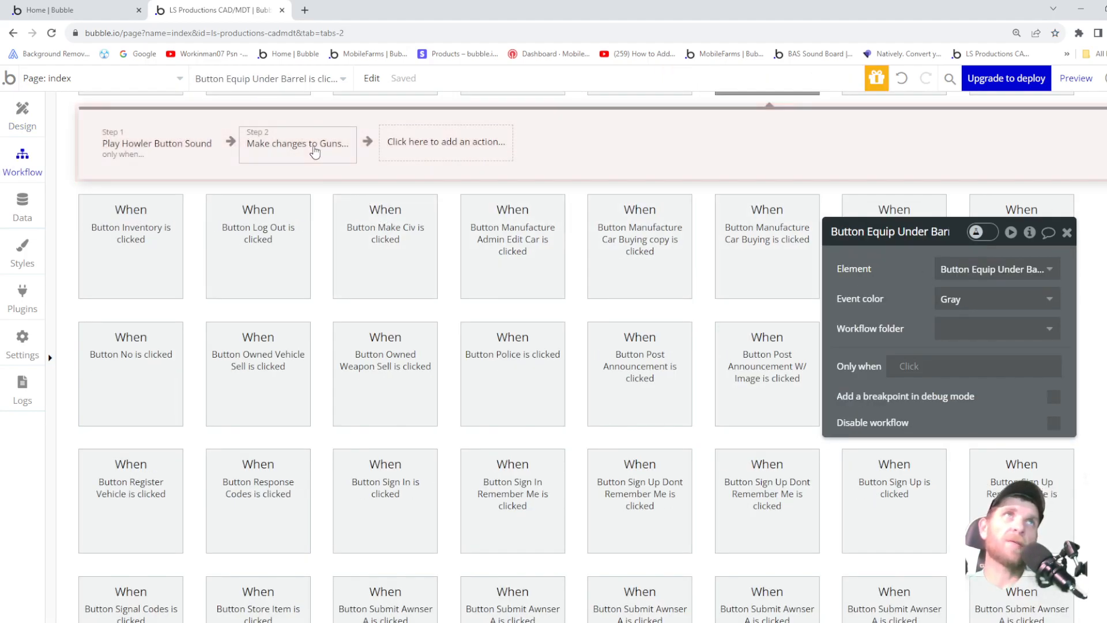
{"action": "left_click", "coordinate": [314, 151]}
{"action": "left_click", "coordinate": [865, 304]}
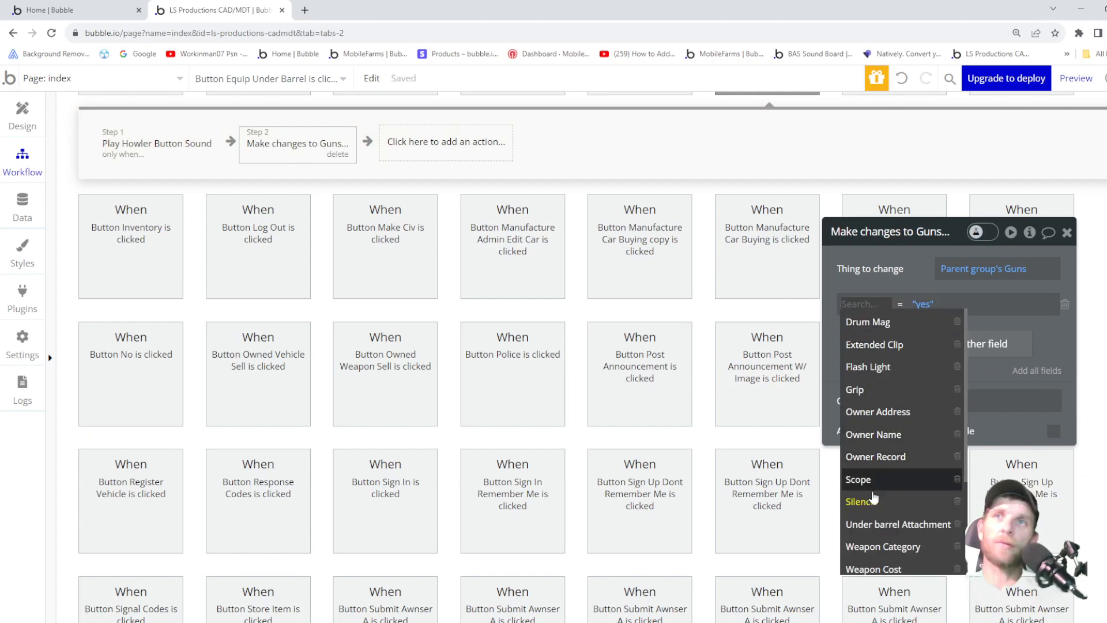
{"action": "left_click", "coordinate": [878, 525]}
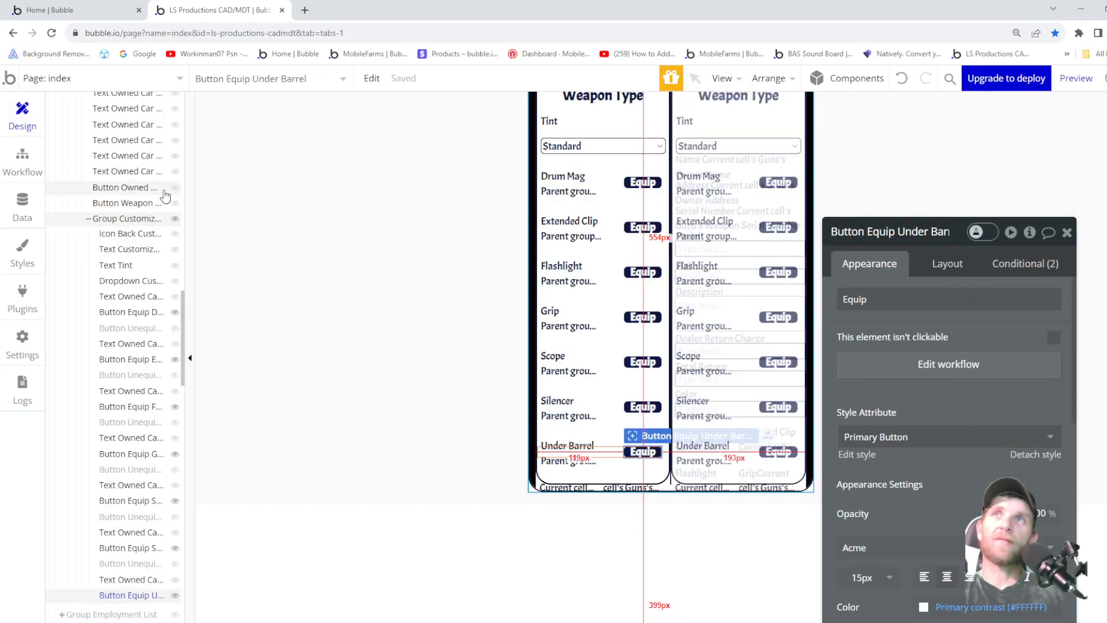
- Copy the Unequip Silencer button with its workflows and paste it with workflows into Group Customize Weapon
{"action": "right_click", "coordinate": [128, 566]}
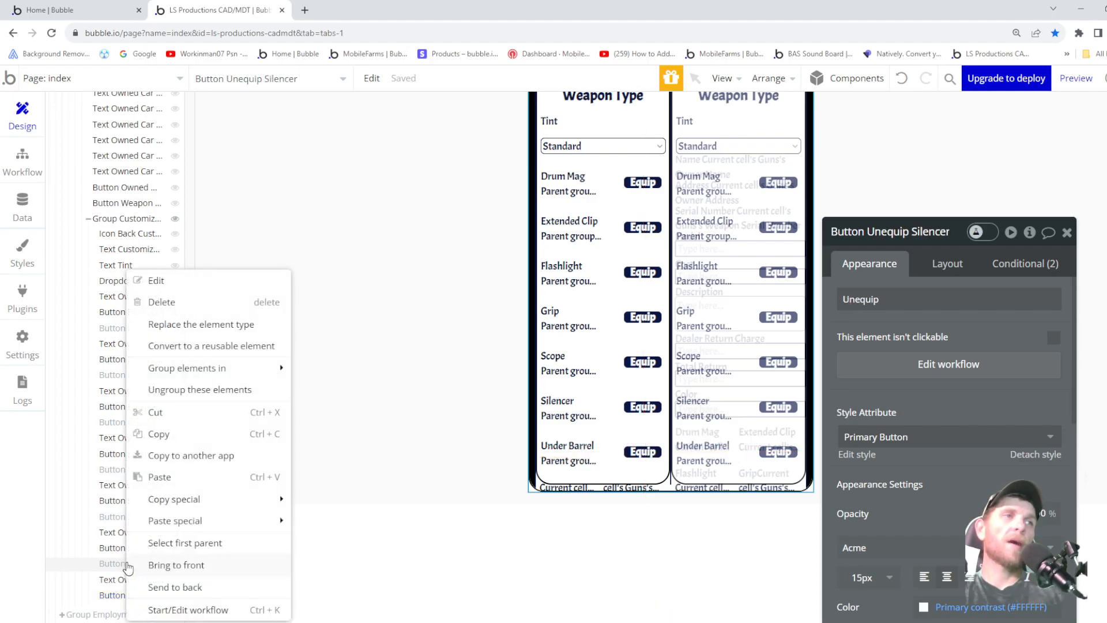
{"action": "mouse_move", "coordinate": [217, 511]}
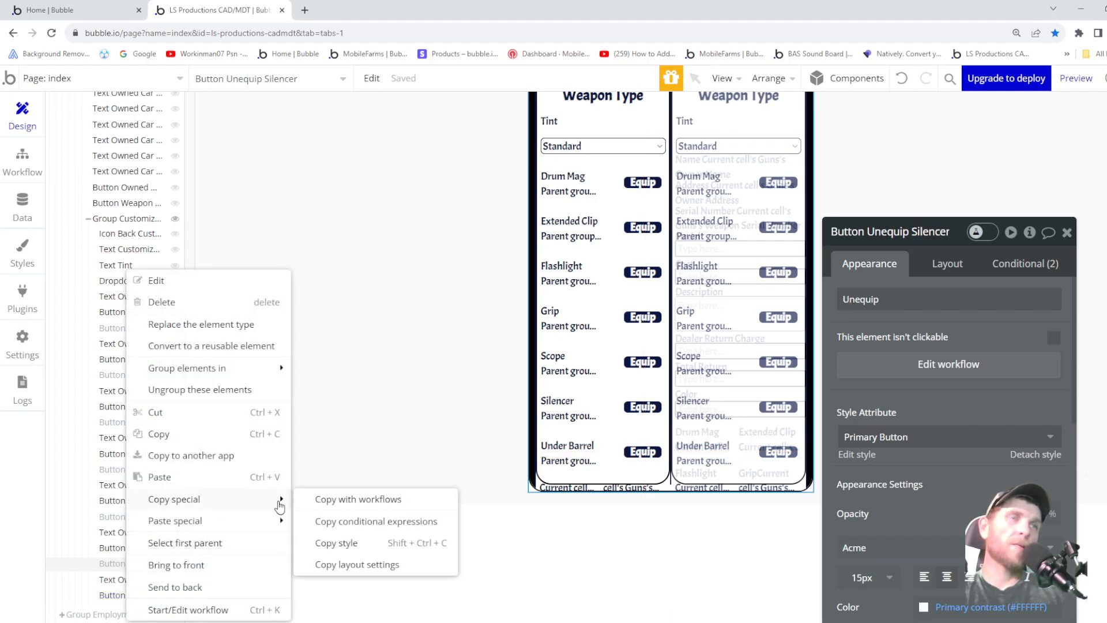
{"action": "left_click", "coordinate": [369, 499]}
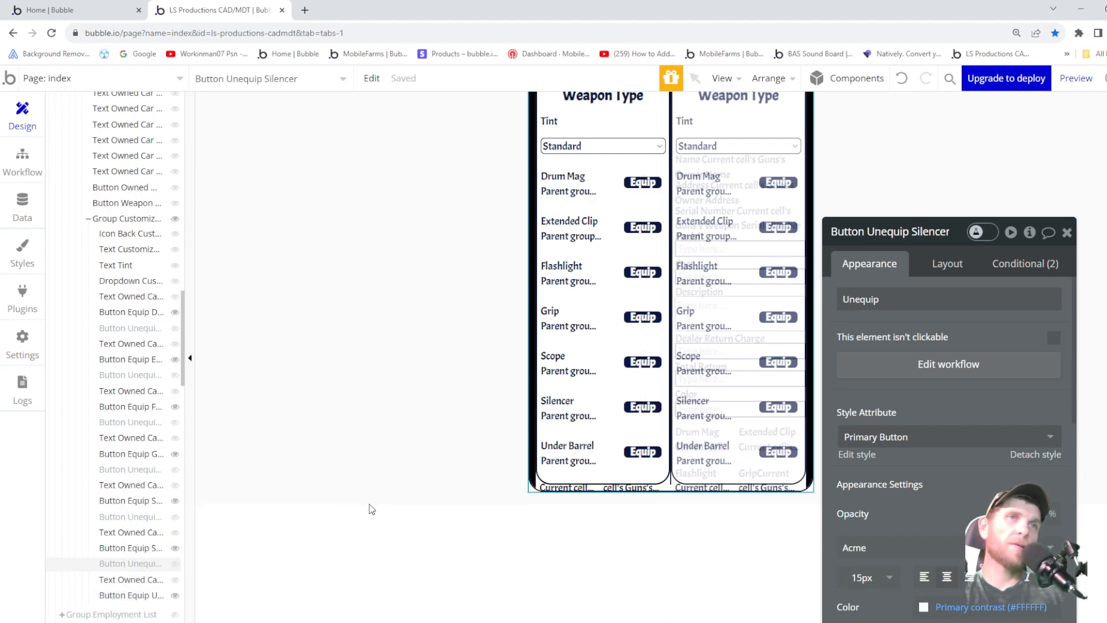
{"action": "right_click", "coordinate": [136, 221]}
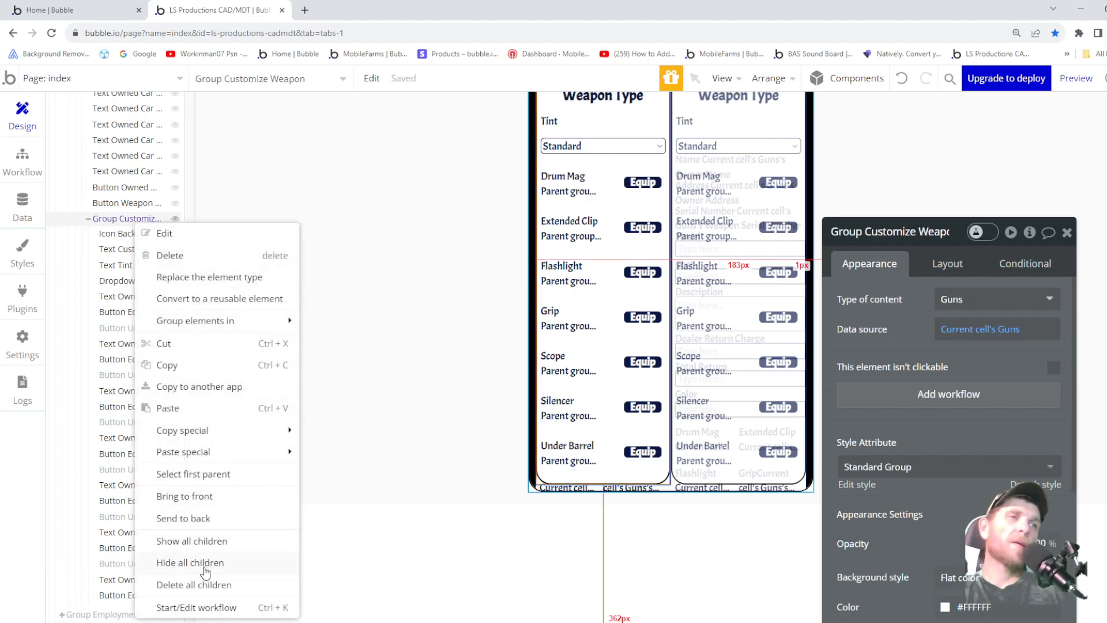
{"action": "mouse_move", "coordinate": [211, 453]}
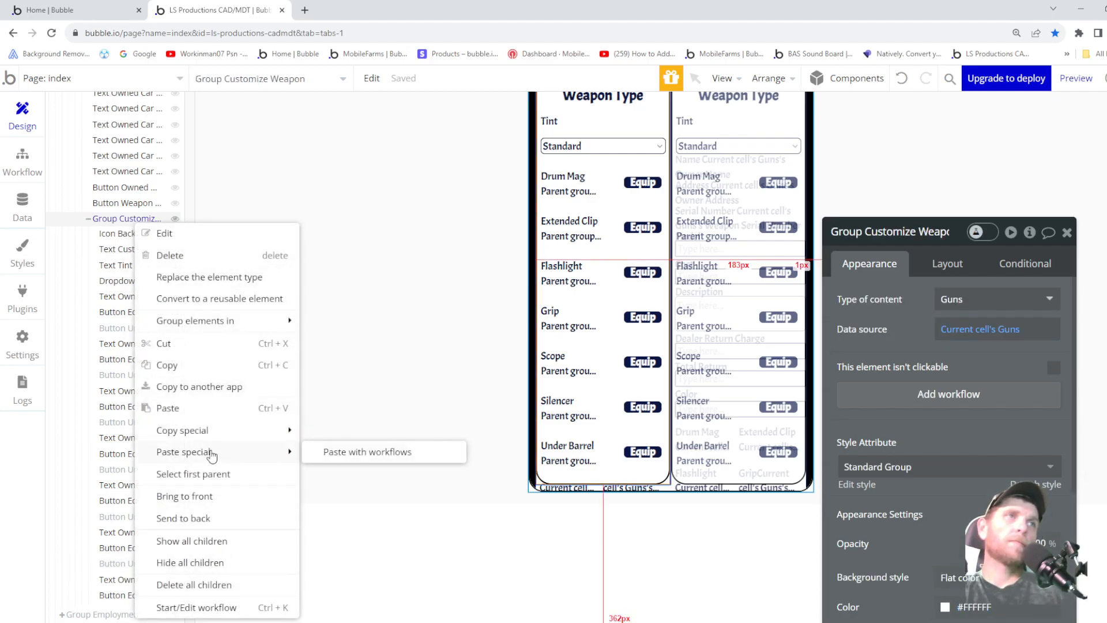
{"action": "left_click", "coordinate": [332, 453]}
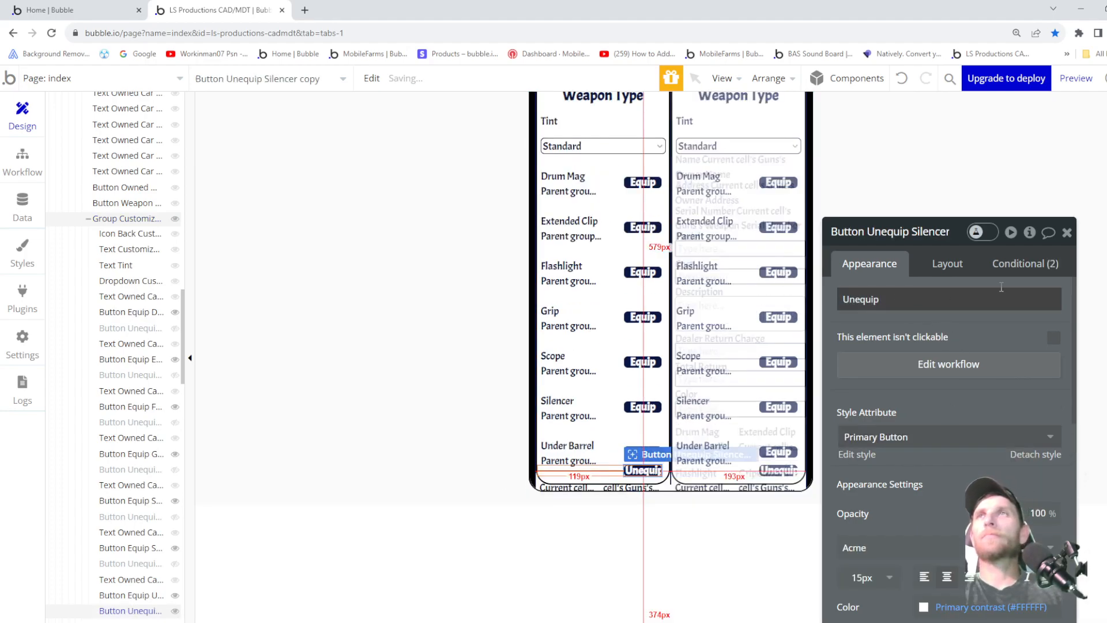
- Switch the gun field in both visibility conditions of the Unequip Silencer copy to Under barrel Attachment
{"action": "left_click", "coordinate": [1024, 264]}
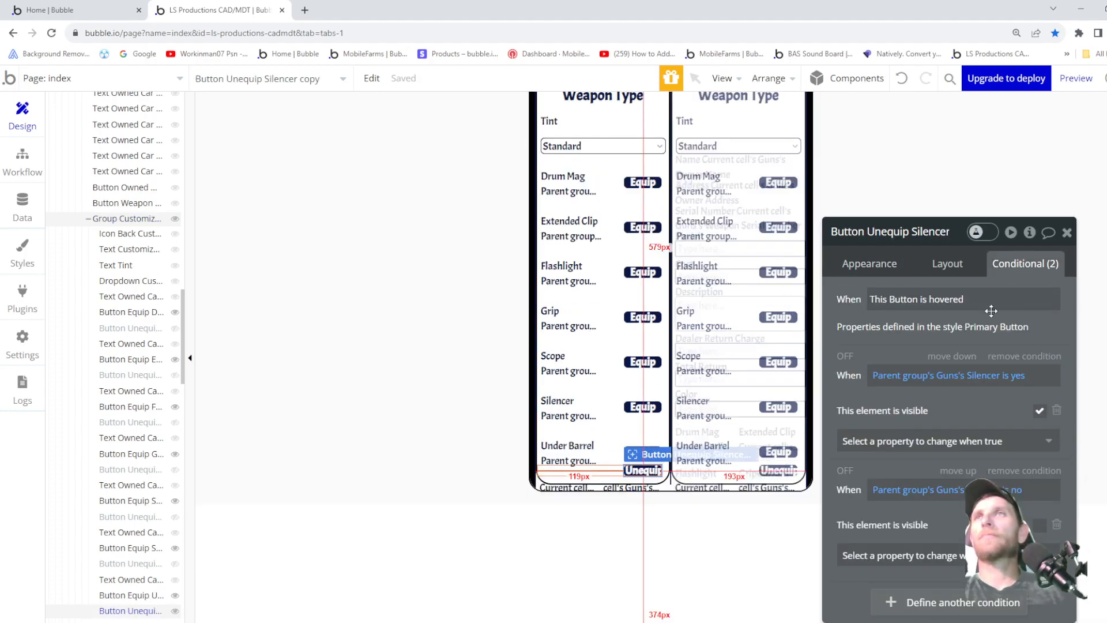
{"action": "left_click", "coordinate": [994, 378]}
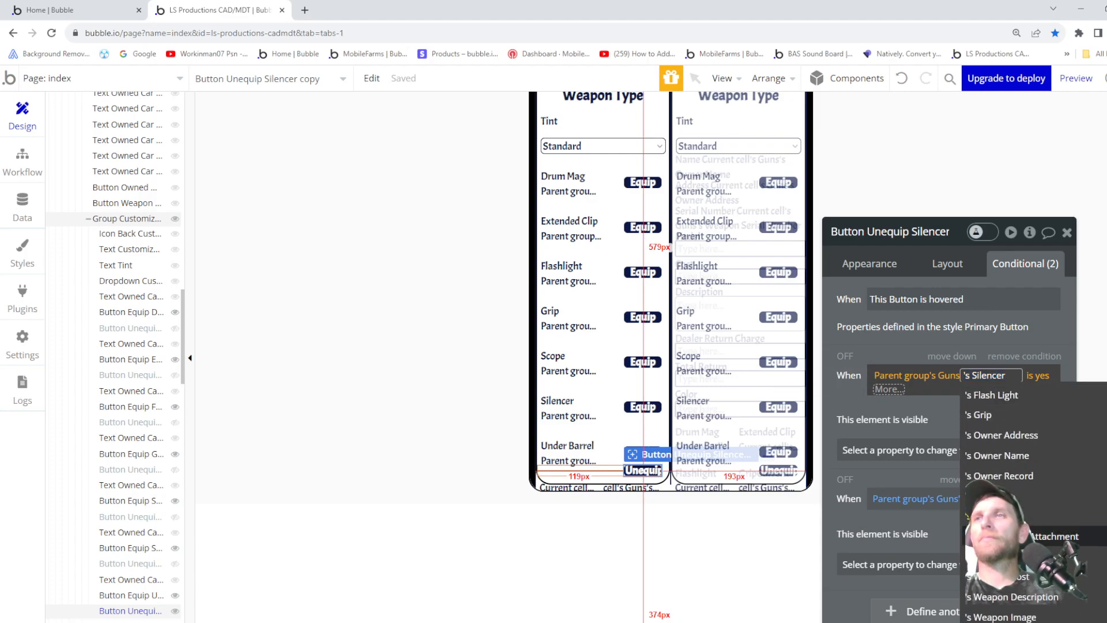
{"action": "left_click", "coordinate": [1027, 536]}
{"action": "left_click", "coordinate": [973, 498]}
{"action": "scroll", "coordinate": [1026, 575], "scroll_direction": "down", "scroll_amount": 3}
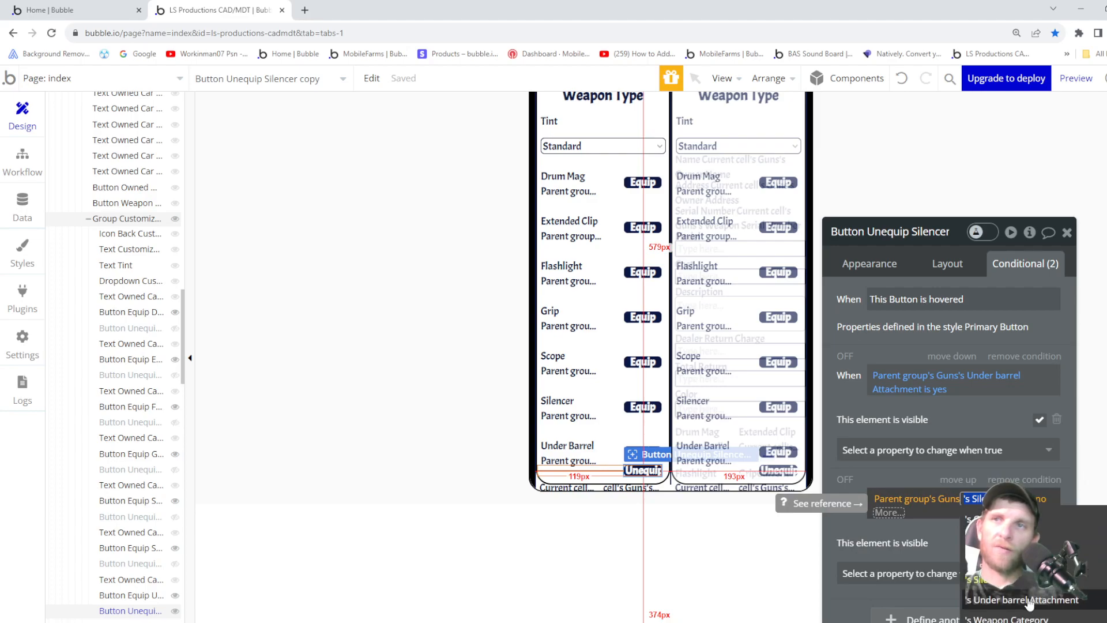
{"action": "left_click", "coordinate": [1029, 600]}
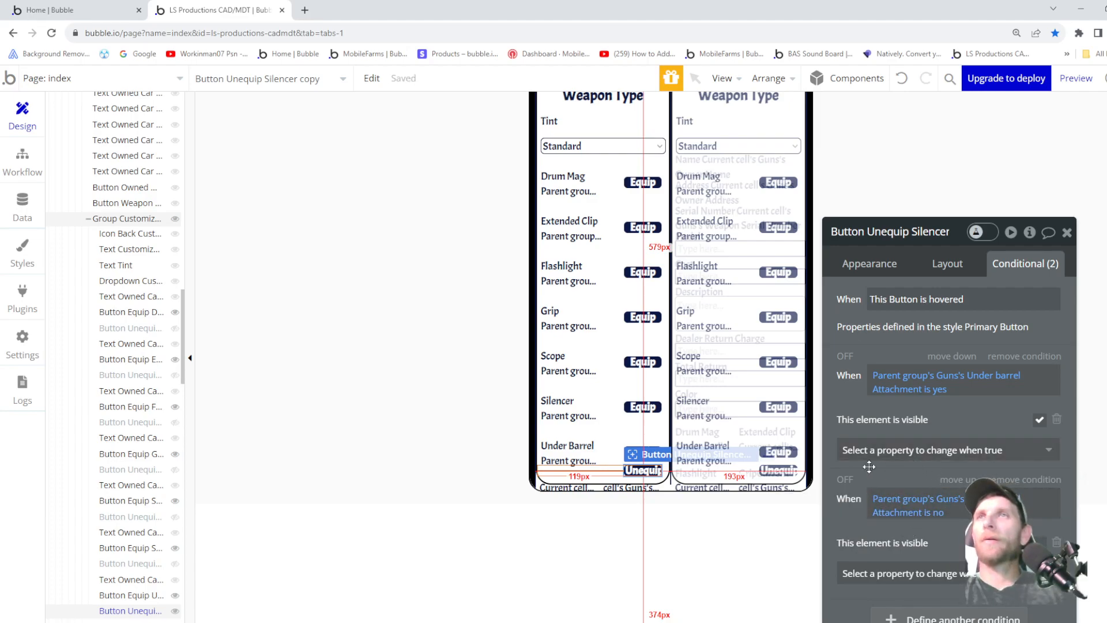
- In the Unequip Silencer copy's workflow, change the gun field set to no from Silencer to Under barrel Attachment
{"action": "left_click", "coordinate": [871, 271]}
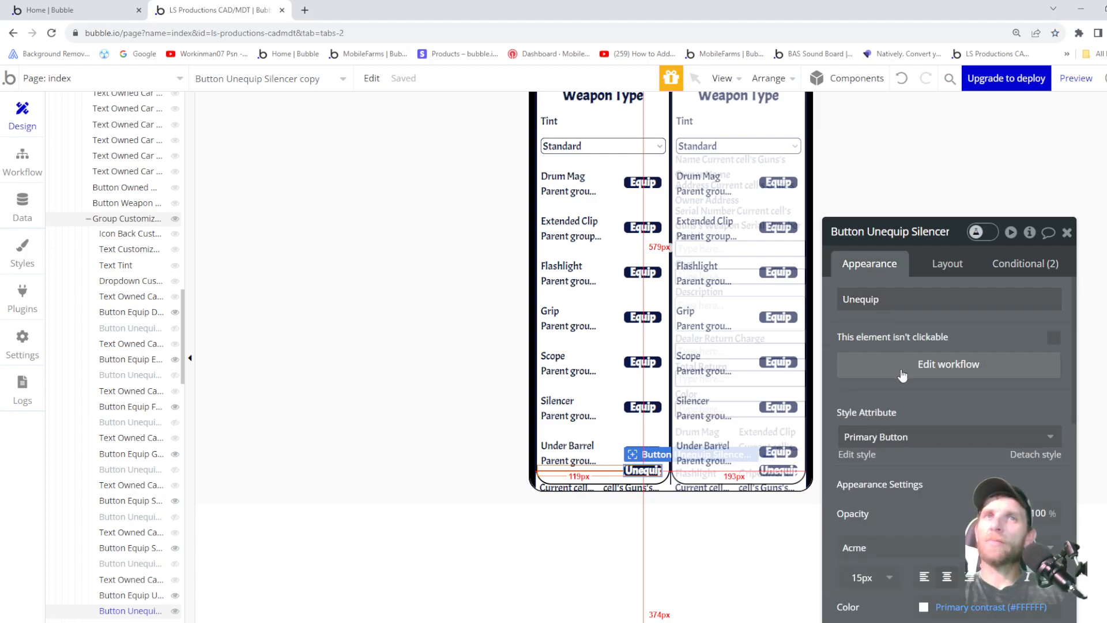
{"action": "left_click", "coordinate": [841, 372]}
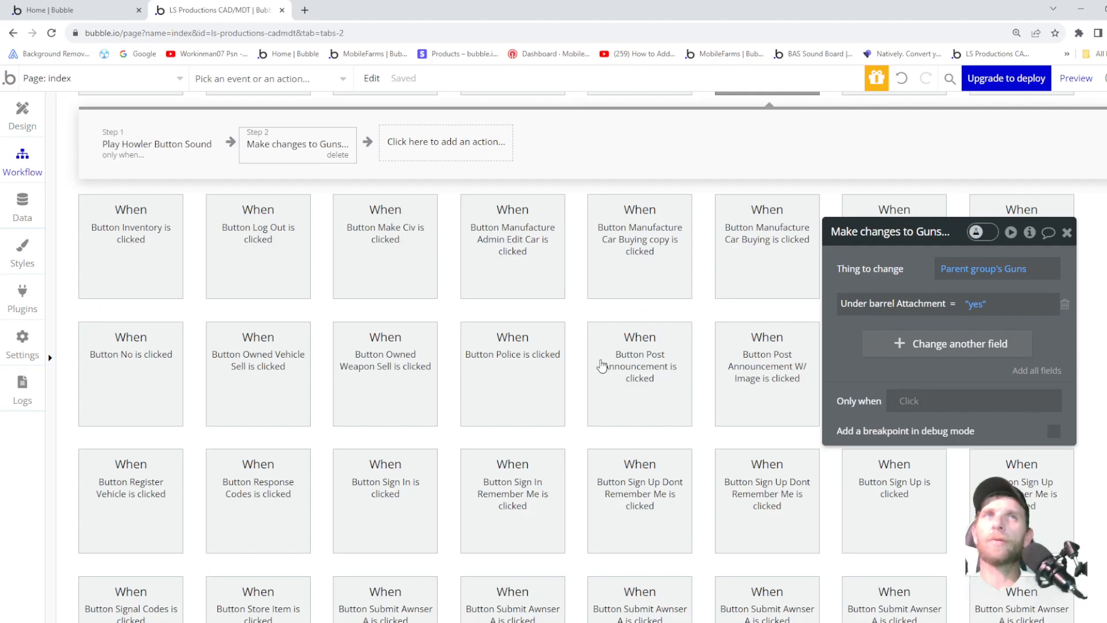
{"action": "left_click", "coordinate": [285, 145]}
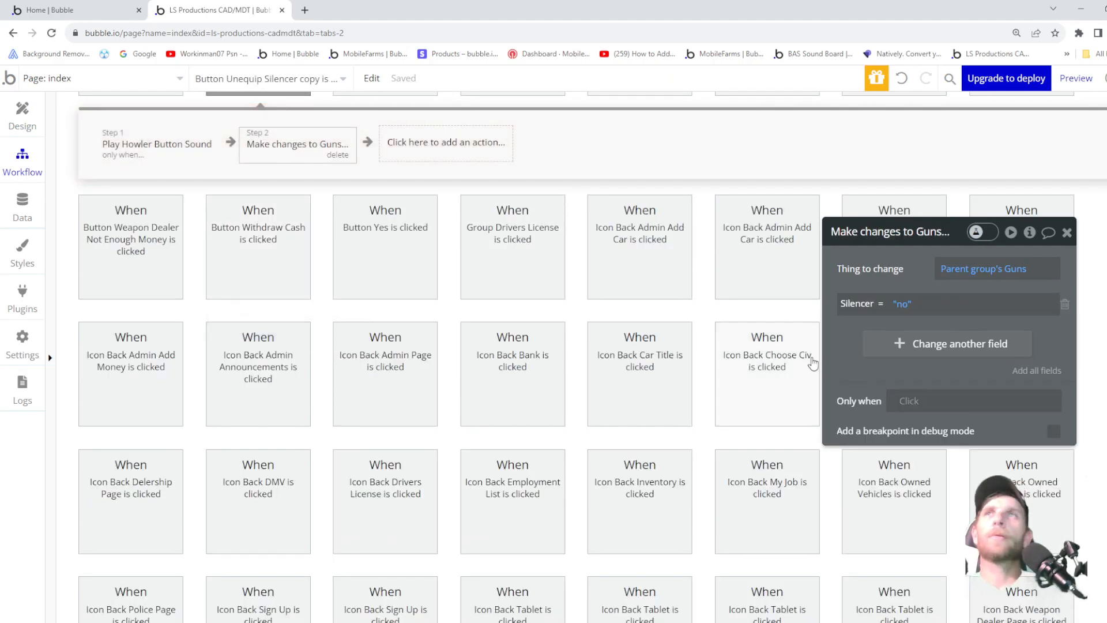
{"action": "left_click", "coordinate": [860, 304]}
{"action": "left_click", "coordinate": [875, 523]}
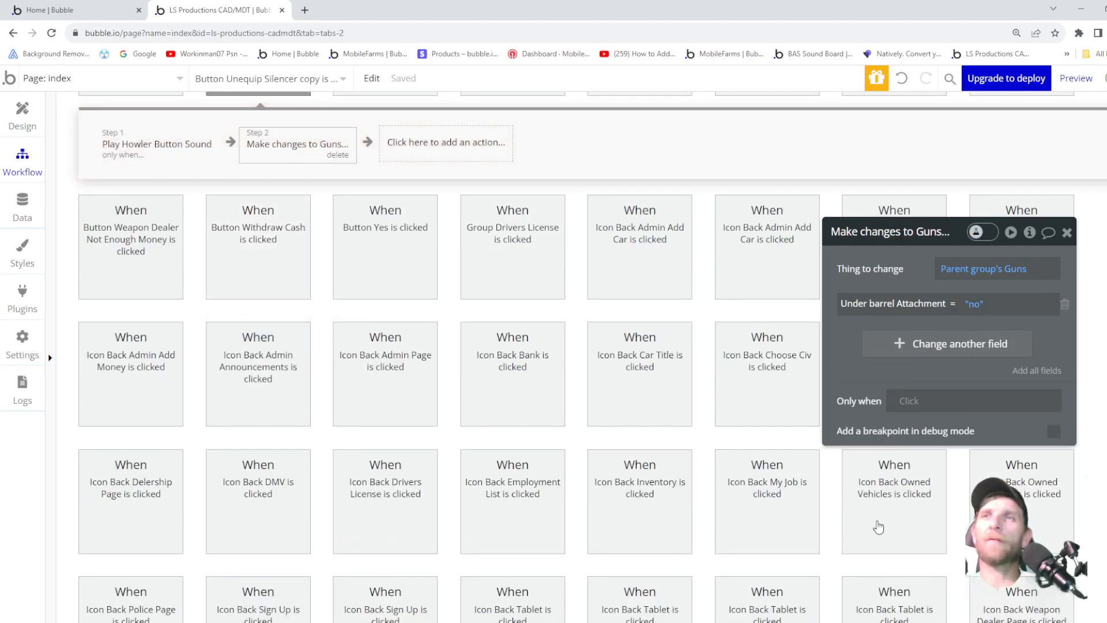
- Return to the design view and hide the copied Unequip Silencer button on the canvas
{"action": "left_click", "coordinate": [22, 123]}
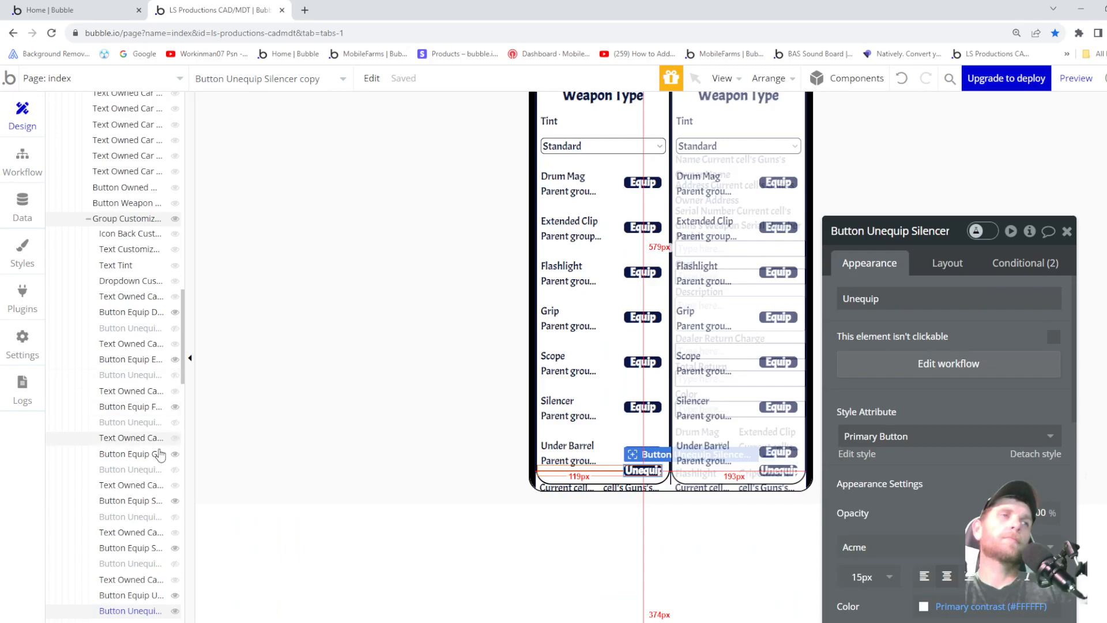
{"action": "scroll", "coordinate": [136, 496], "scroll_direction": "down", "scroll_amount": 5}
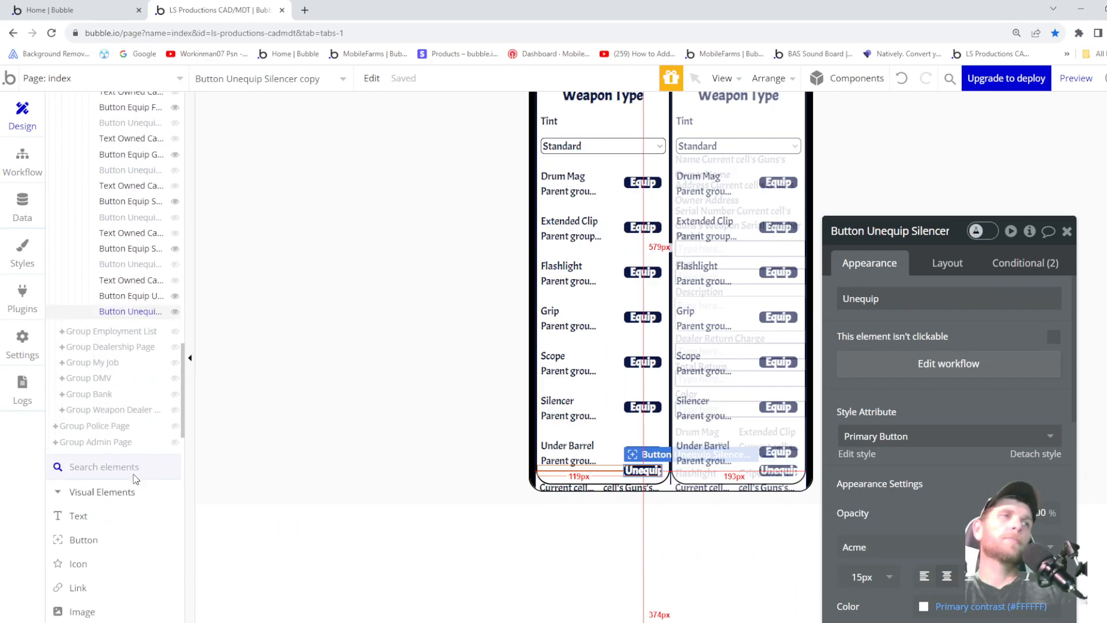
{"action": "mouse_move", "coordinate": [136, 388]}
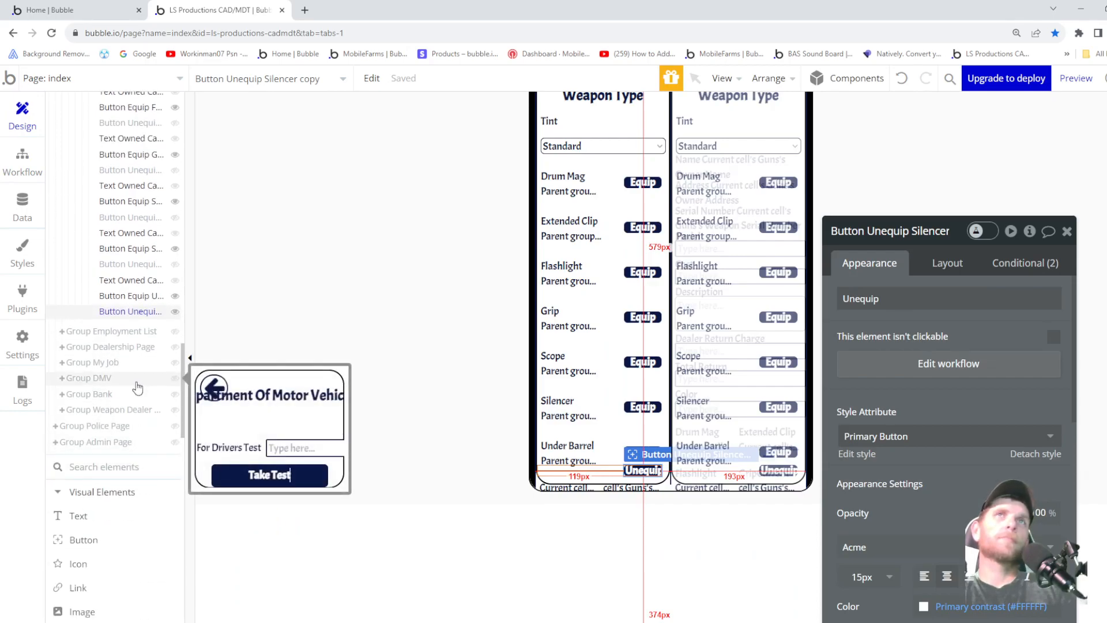
{"action": "scroll", "coordinate": [141, 387], "scroll_direction": "up", "scroll_amount": 3}
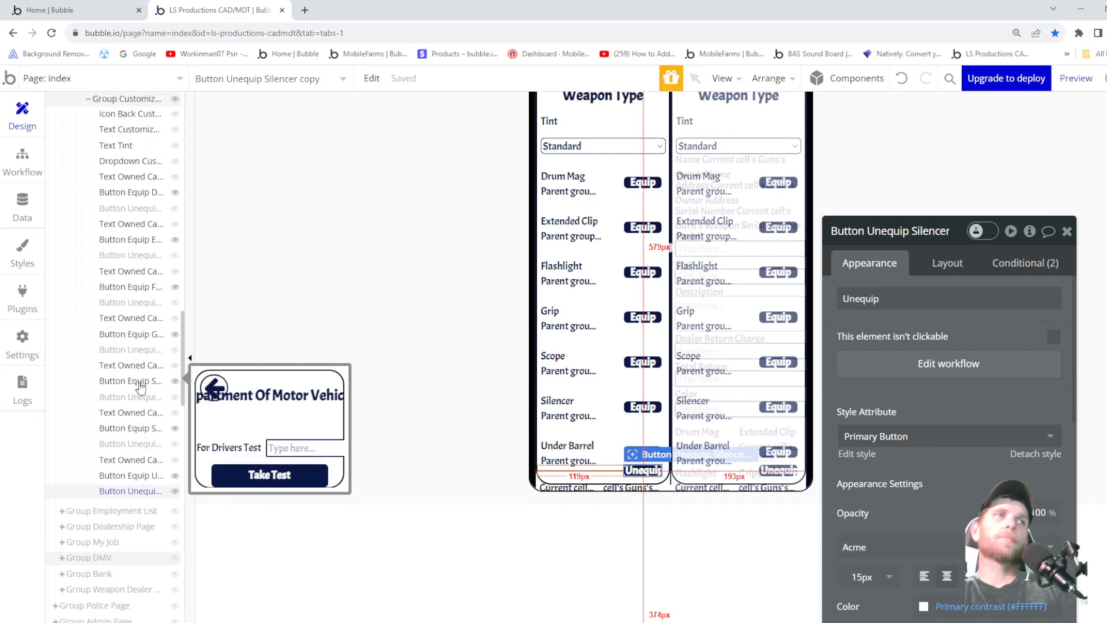
{"action": "mouse_move", "coordinate": [149, 487]}
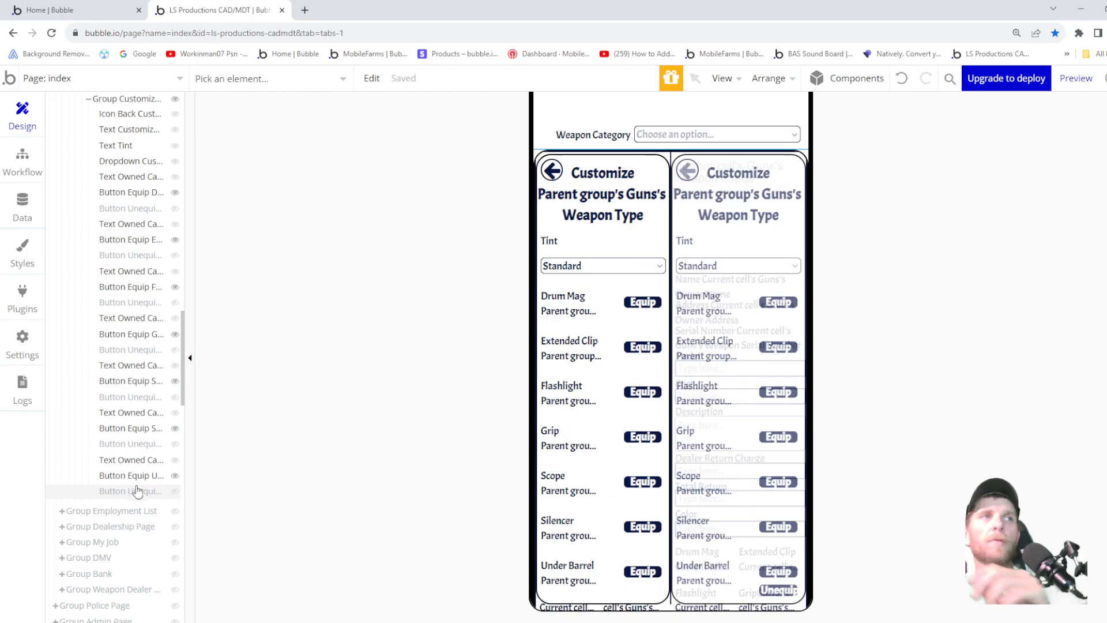
- Copy the Equip Under Barrel button with its workflows and paste it with workflows into Group Customize Weapon
{"action": "right_click", "coordinate": [137, 478]}
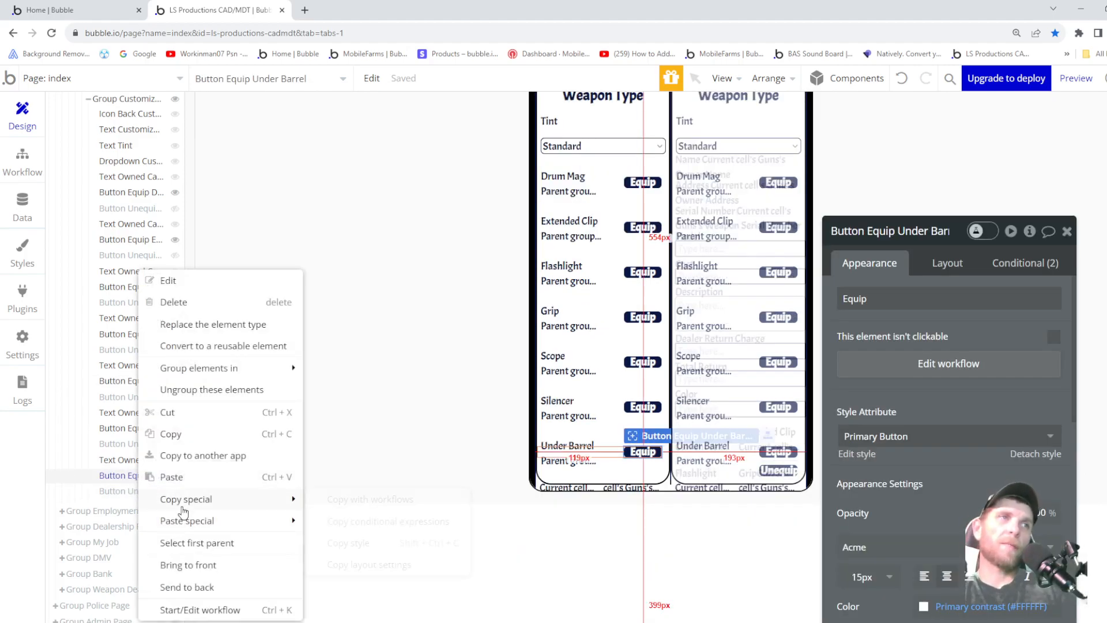
{"action": "mouse_move", "coordinate": [185, 507]}
{"action": "left_click", "coordinate": [357, 503]}
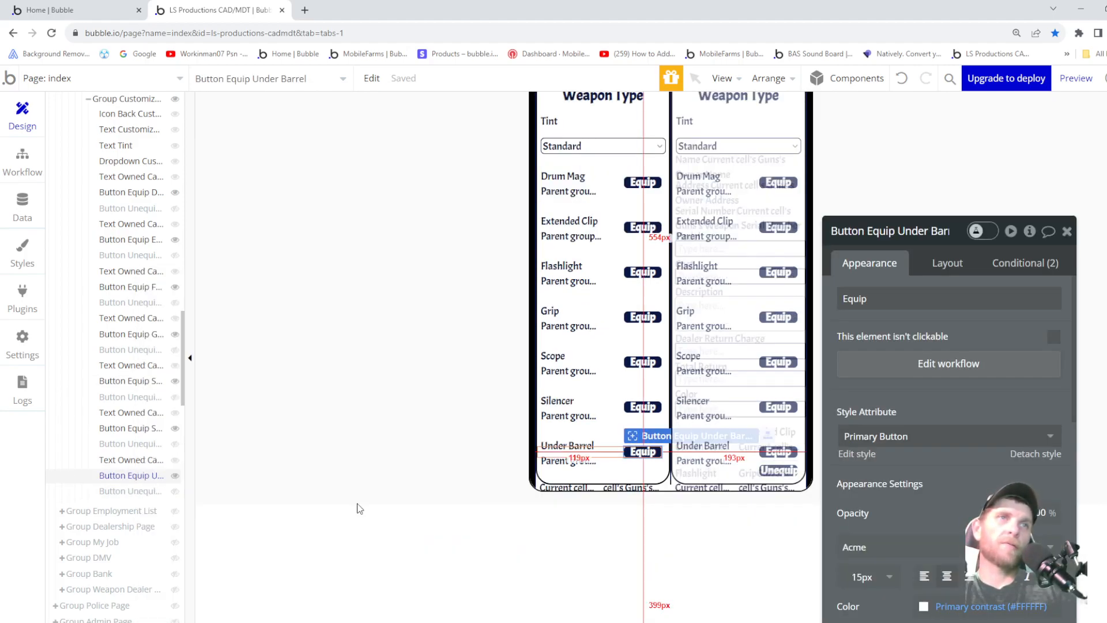
{"action": "right_click", "coordinate": [119, 101]}
{"action": "mouse_move", "coordinate": [267, 333]}
{"action": "left_click", "coordinate": [318, 335]}
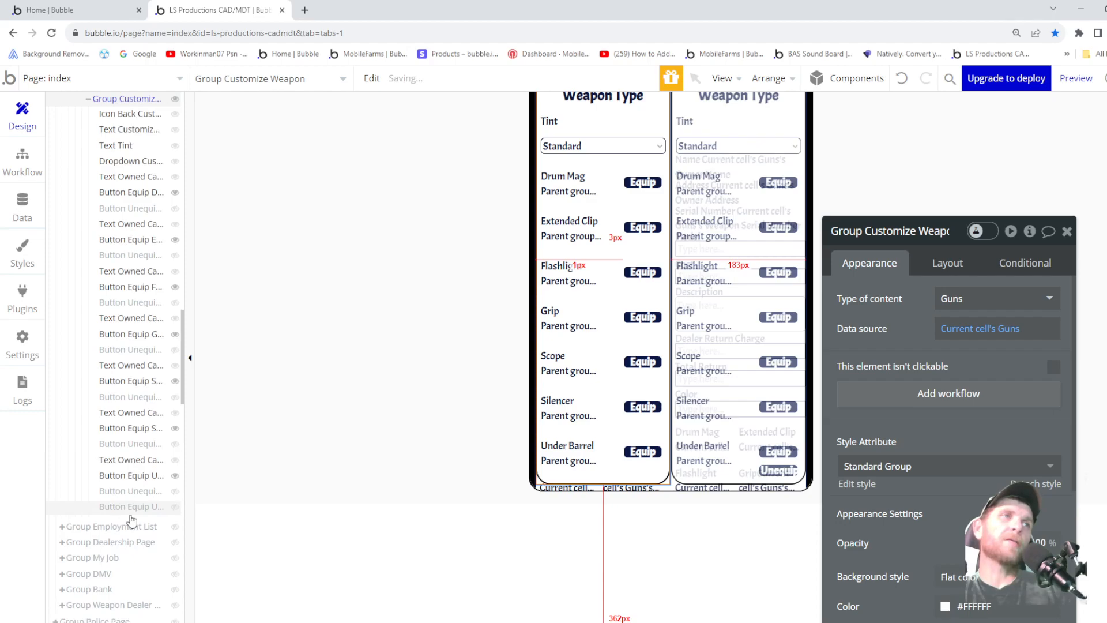
- Move the copied Equip Under Barrel button directly below the tint dropdown and label it "Save Color"
{"action": "left_click_drag", "start_coordinate": [130, 509], "coordinate": [150, 174]}
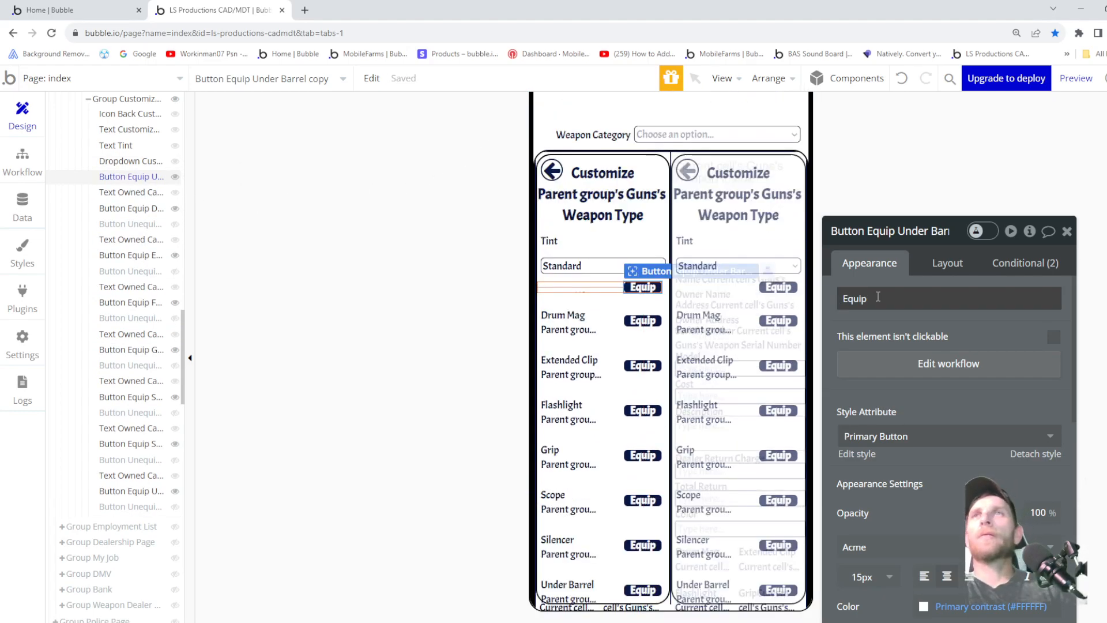
{"action": "double_click", "coordinate": [878, 296]}
{"action": "type", "text": "Save"}
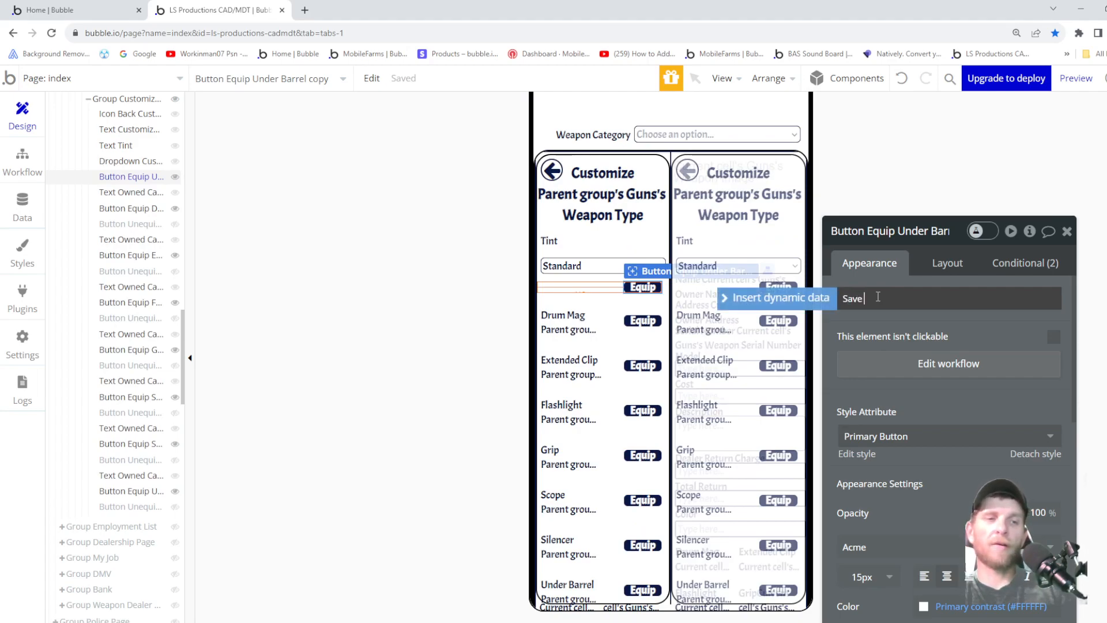
{"action": "type", "text": " Color"}
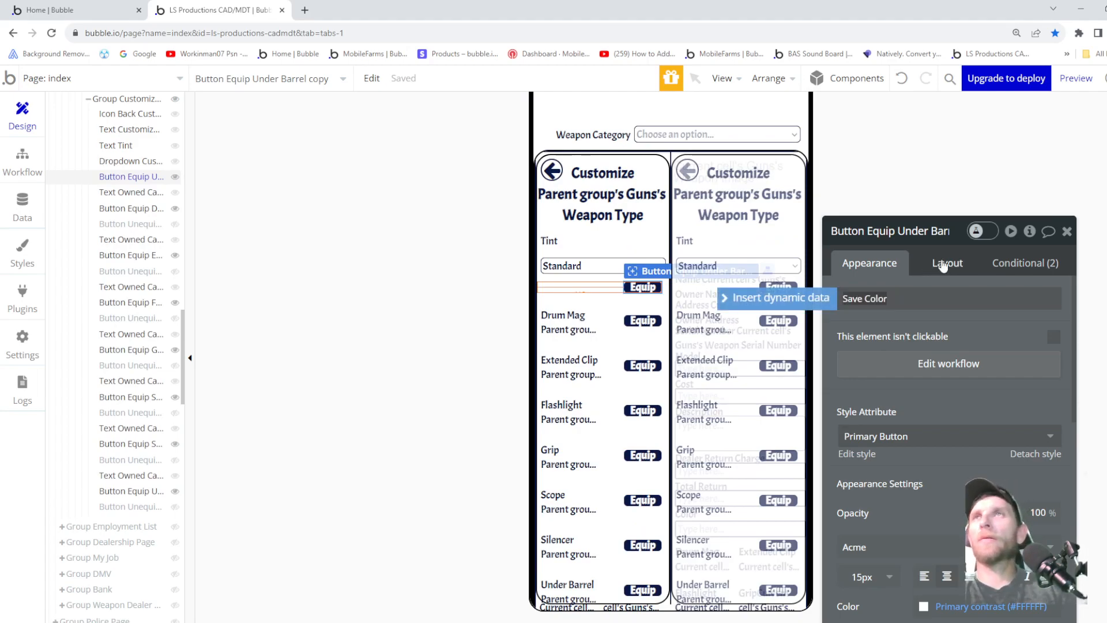
- Set the Save Color button's left margin to 0 px in its layout settings
{"action": "left_click", "coordinate": [948, 263]}
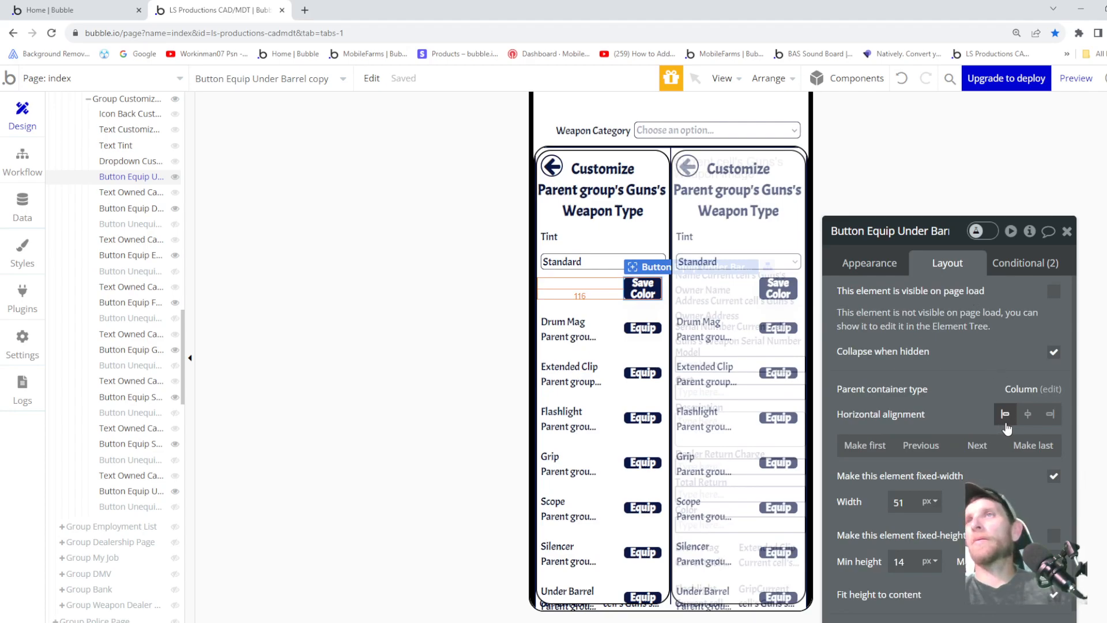
{"action": "scroll", "coordinate": [1006, 449], "scroll_direction": "down", "scroll_amount": 3}
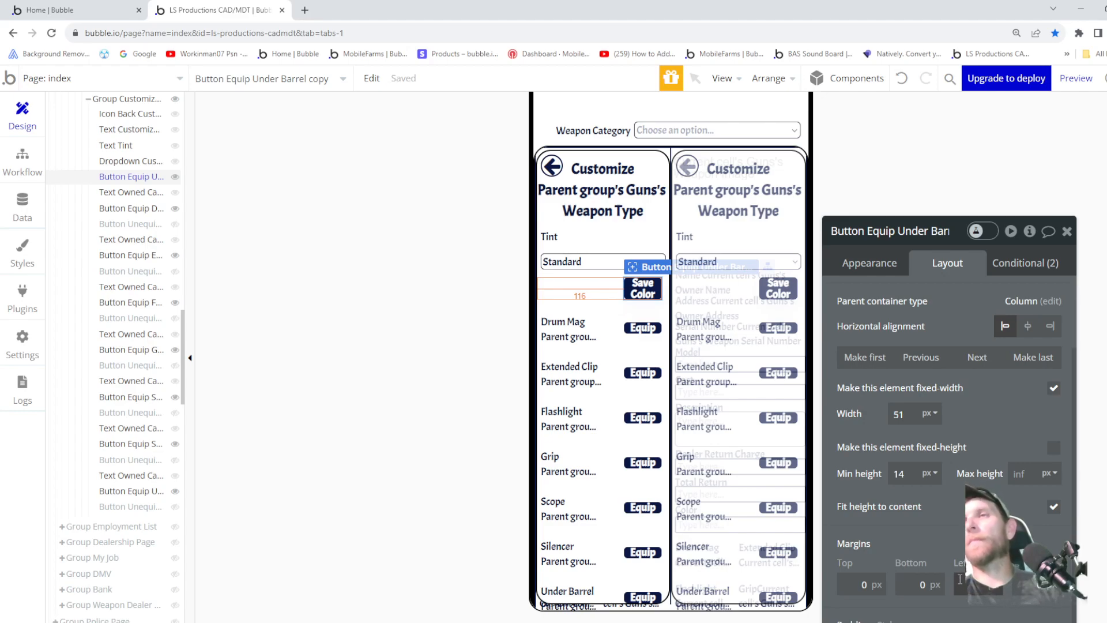
{"action": "type", "text": "0"}
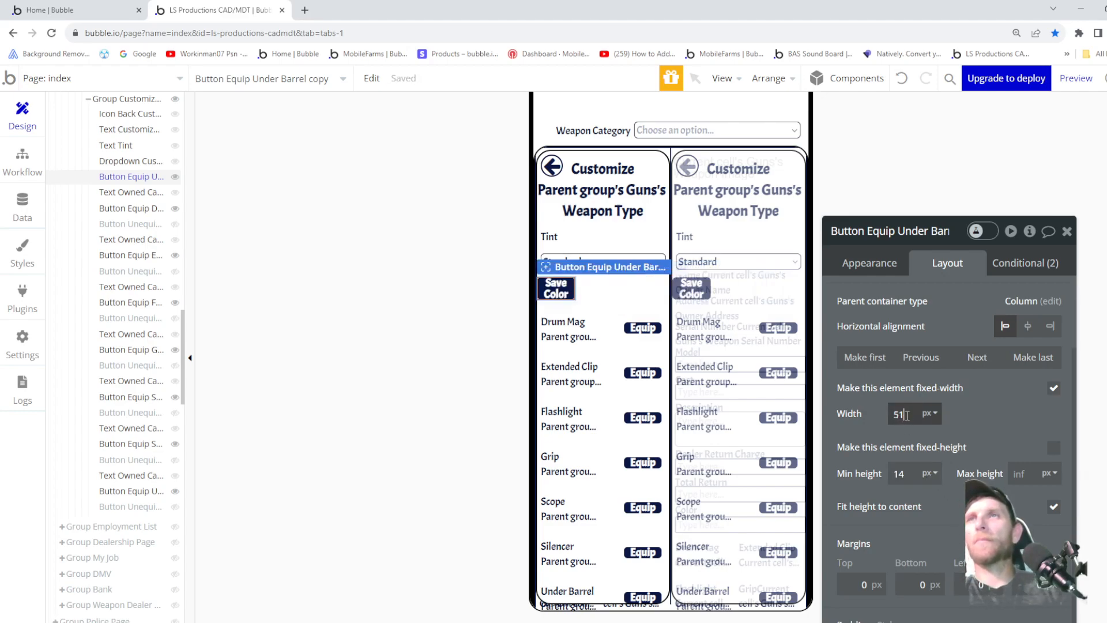
- Widen the Save Color button to a fixed width of 125 px
{"action": "key", "text": "Up"}
{"action": "key", "text": "Up"}
{"action": "key", "text": "Up"}
{"action": "key", "text": "Up"}
{"action": "key", "text": "Up"}
{"action": "key", "text": "Up"}
{"action": "key", "text": "Up"}
{"action": "key", "text": "Up"}
{"action": "key", "text": "Up"}
{"action": "key", "text": "Up"}
{"action": "key", "text": "Up"}
{"action": "key", "text": "Up"}
{"action": "key", "text": "Up"}
{"action": "key", "text": "Up"}
{"action": "key", "text": "Up"}
{"action": "key", "text": "Up"}
{"action": "key", "text": "Up"}
{"action": "key", "text": "Up"}
{"action": "key", "text": "Up"}
{"action": "key", "text": "Up"}
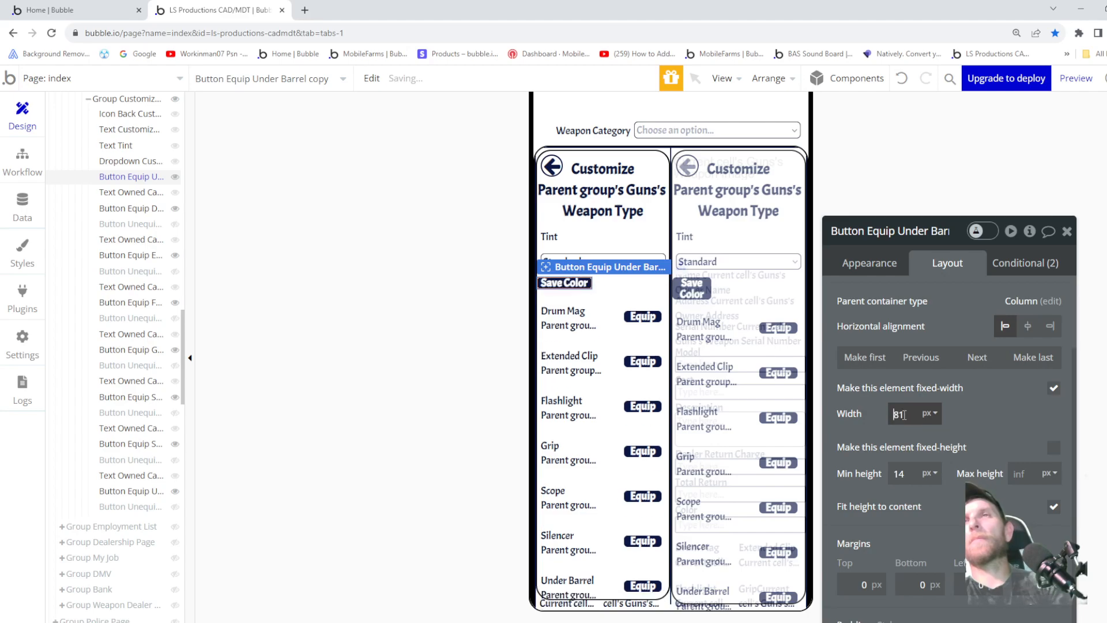
{"action": "key", "text": "Up"}
{"action": "key", "text": "Up"}
{"action": "key", "text": "Up"}
{"action": "key", "text": "Up"}
{"action": "key", "text": "Up"}
{"action": "key", "text": "Up"}
{"action": "key", "text": "Up"}
{"action": "key", "text": "Up"}
{"action": "key", "text": "Up"}
{"action": "key", "text": "Up"}
{"action": "key", "text": "Up"}
{"action": "key", "text": "Up"}
{"action": "key", "text": "Up"}
{"action": "key", "text": "Up"}
{"action": "key", "text": "Up"}
{"action": "key", "text": "Up"}
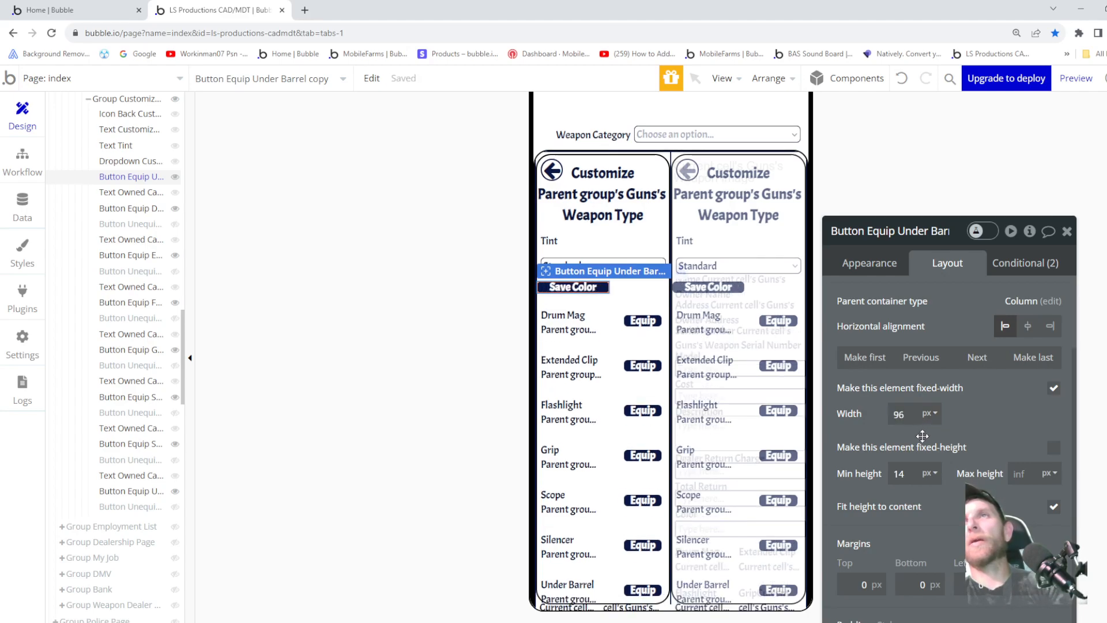
{"action": "key", "text": "Up"}
{"action": "key", "text": "Up"}
{"action": "key", "text": "Up"}
{"action": "key", "text": "Up"}
{"action": "key", "text": "Up"}
{"action": "key", "text": "Up"}
{"action": "key", "text": "Up"}
{"action": "key", "text": "Up"}
{"action": "key", "text": "Up"}
{"action": "key", "text": "Up"}
{"action": "key", "text": "Up"}
{"action": "key", "text": "Up"}
{"action": "key", "text": "Up"}
{"action": "key", "text": "Up"}
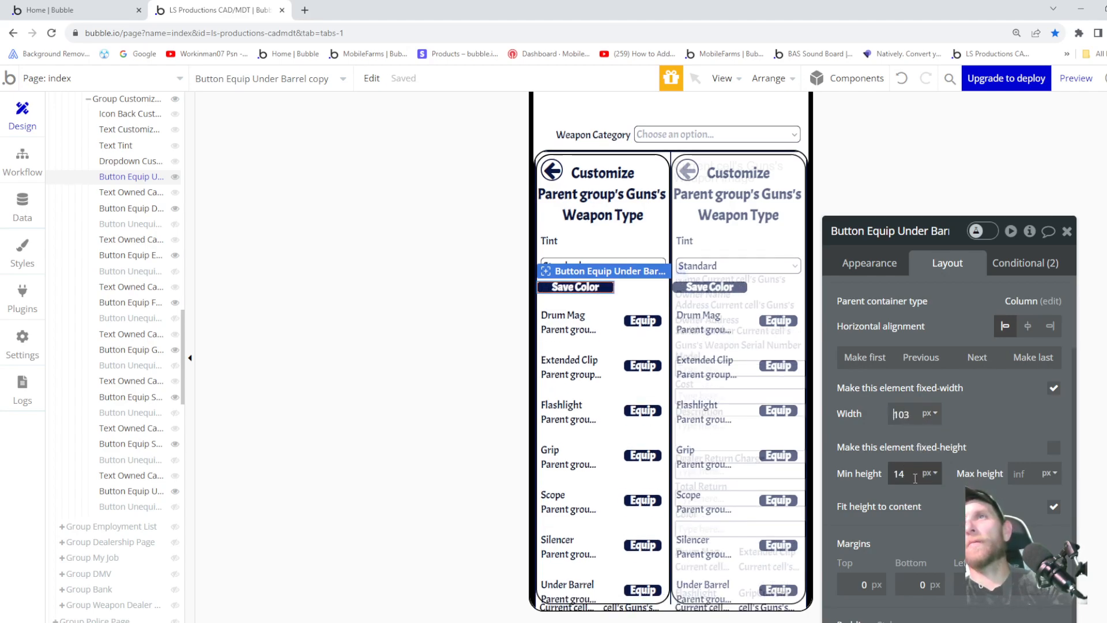
{"action": "key", "text": "Up"}
{"action": "key", "text": "Up"}
{"action": "key", "text": "Up"}
{"action": "key", "text": "Up"}
{"action": "key", "text": "Up"}
{"action": "key", "text": "Up"}
{"action": "key", "text": "Up"}
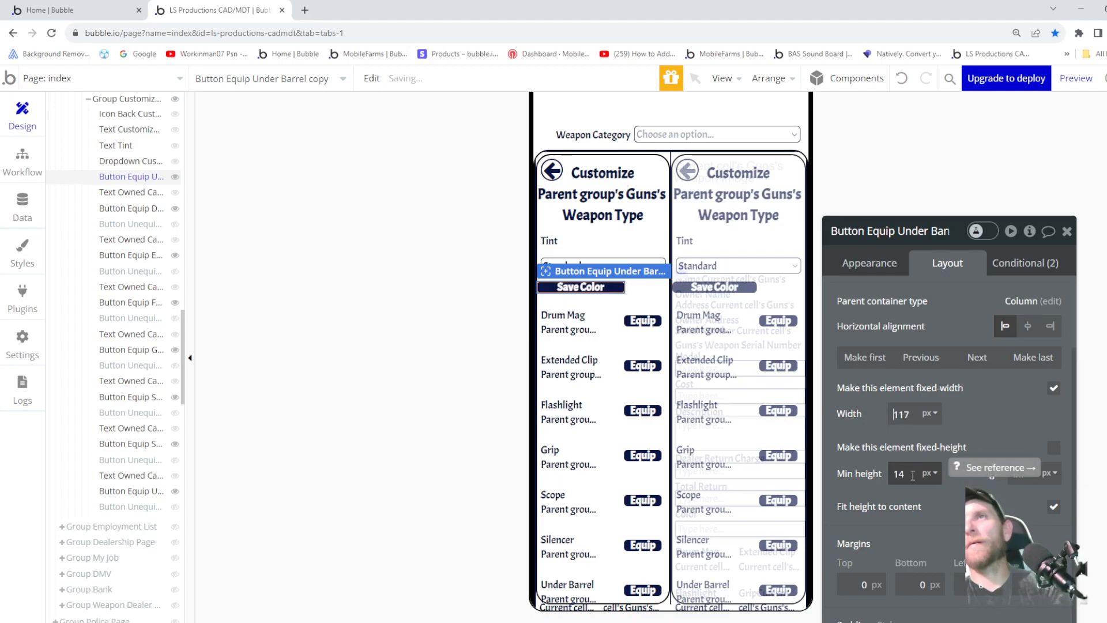
{"action": "key", "text": "Up"}
{"action": "key", "text": "Up"}
{"action": "key", "text": "Up"}
{"action": "key", "text": "Up"}
{"action": "key", "text": "Up"}
{"action": "key", "text": "Up"}
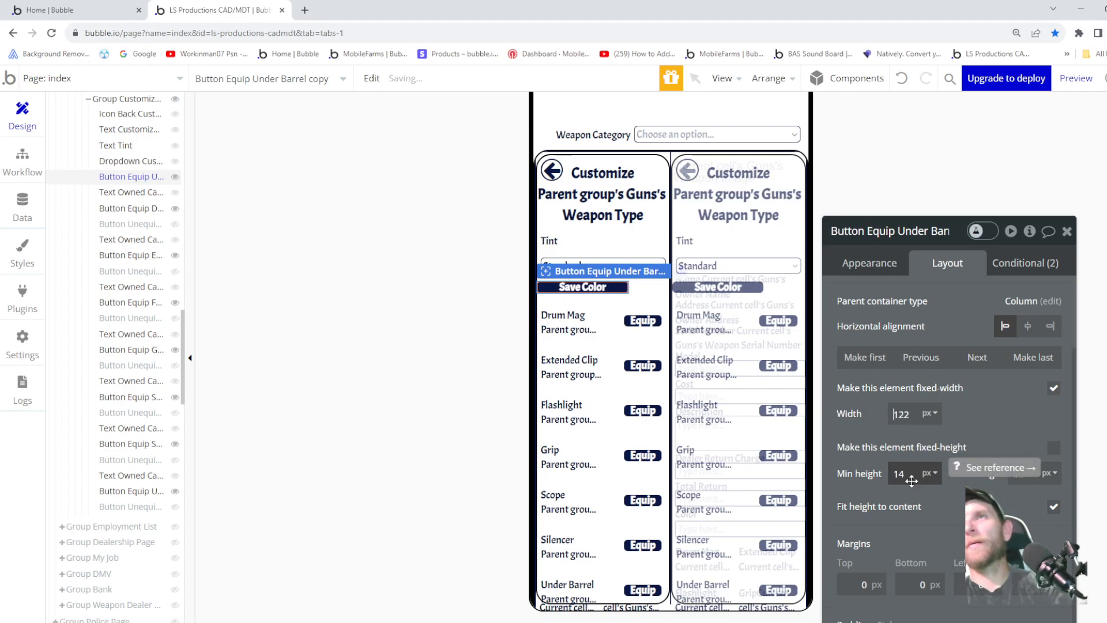
{"action": "key", "text": "Up"}
- Increase the Save Color button's minimum height to 30 px
{"action": "left_click", "coordinate": [912, 480]}
{"action": "key", "text": "Up"}
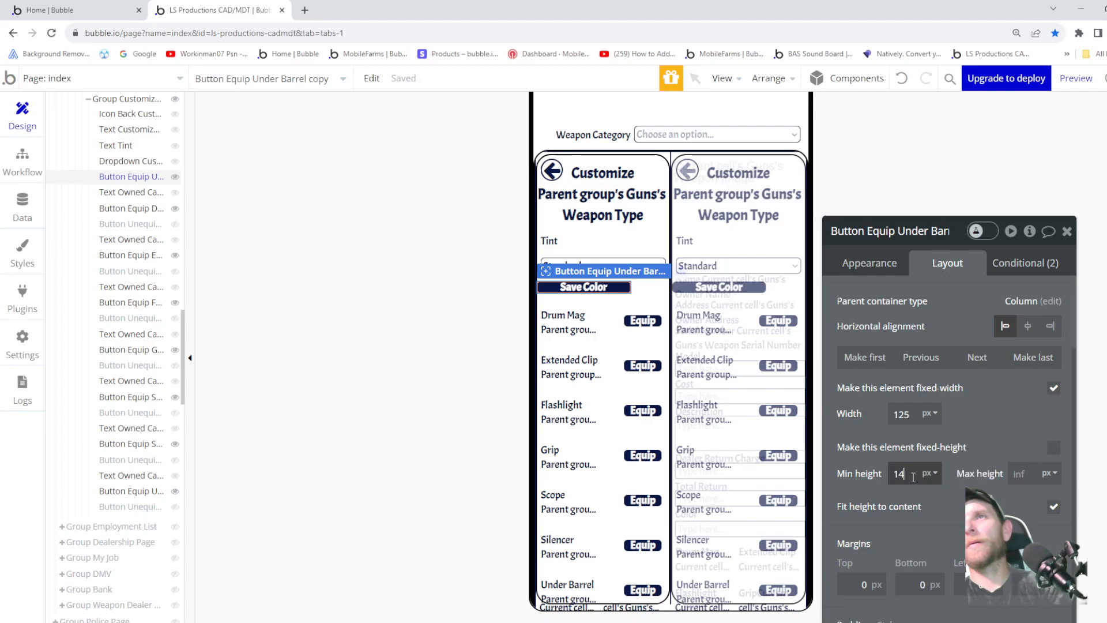
{"action": "key", "text": "Up"}
{"action": "key", "text": "Up"}
{"action": "key", "text": "Up"}
{"action": "key", "text": "Up"}
{"action": "key", "text": "Up"}
{"action": "key", "text": "Up"}
{"action": "key", "text": "Up"}
{"action": "key", "text": "Up"}
{"action": "key", "text": "Up"}
{"action": "key", "text": "Up"}
{"action": "key", "text": "Up"}
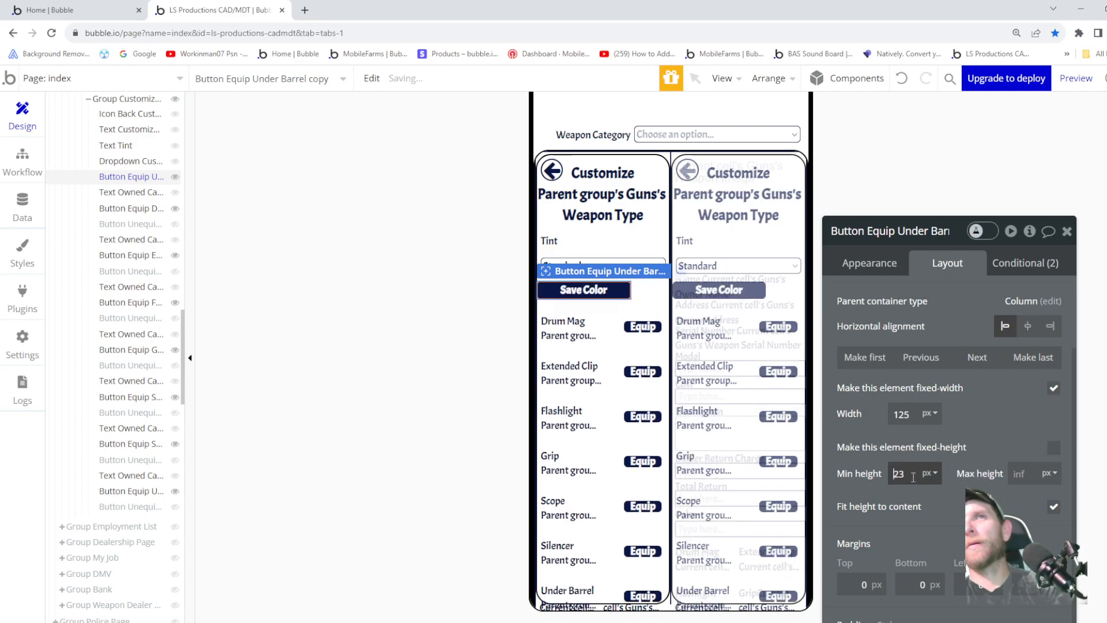
{"action": "key", "text": "Up"}
{"action": "key", "text": "Up"}
{"action": "key", "text": "Up"}
{"action": "key", "text": "Up"}
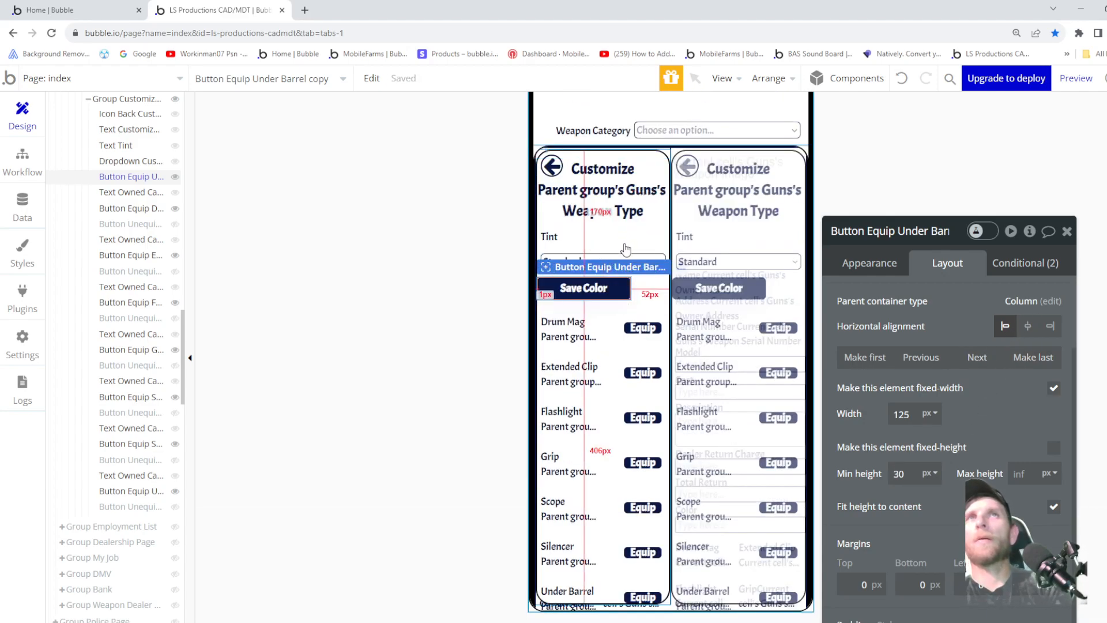
- Check the tint dropdown's layout and set the Save Color button's left margin to 5 px to line it up
{"action": "left_click", "coordinate": [632, 258]}
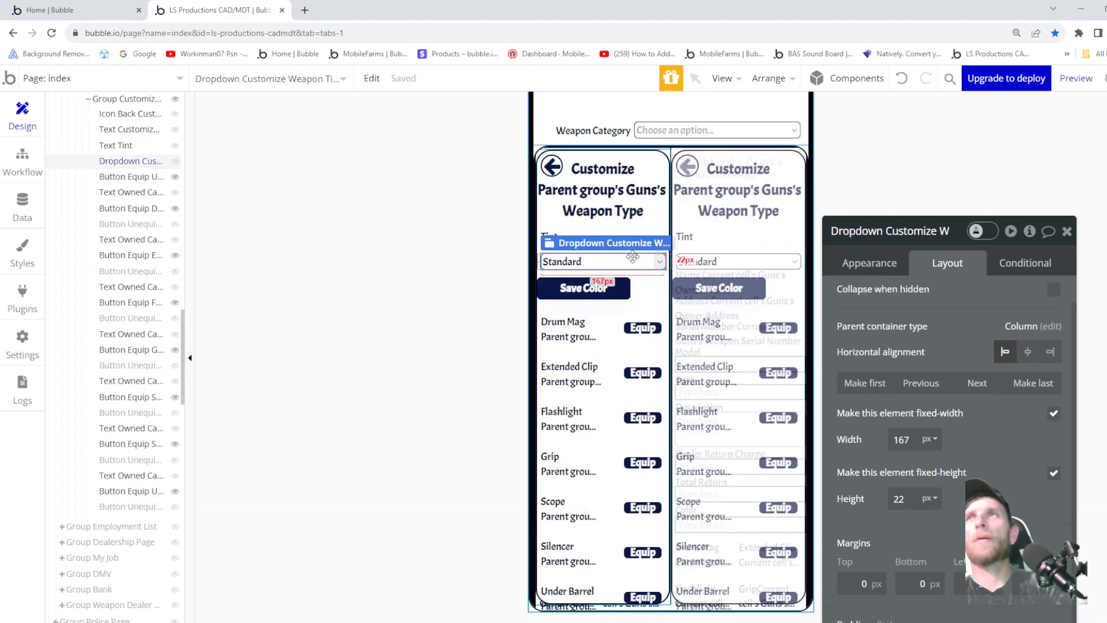
{"action": "left_click", "coordinate": [608, 284]}
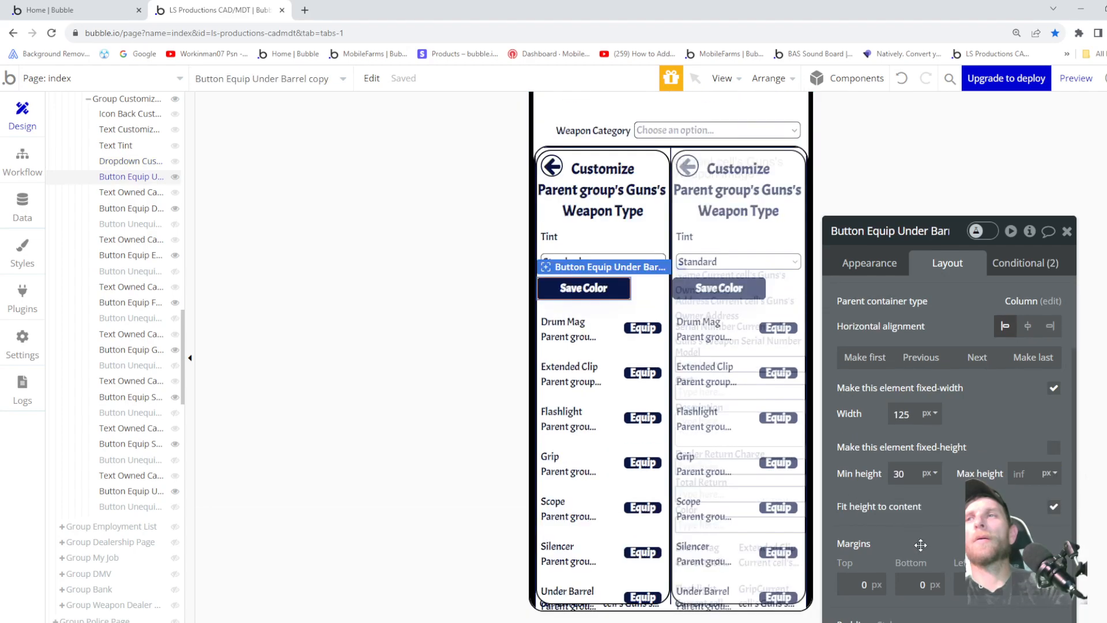
{"action": "key", "text": "Up"}
{"action": "key", "text": "Up"}
{"action": "key", "text": "Up"}
{"action": "key", "text": "Up"}
{"action": "key", "text": "Up"}
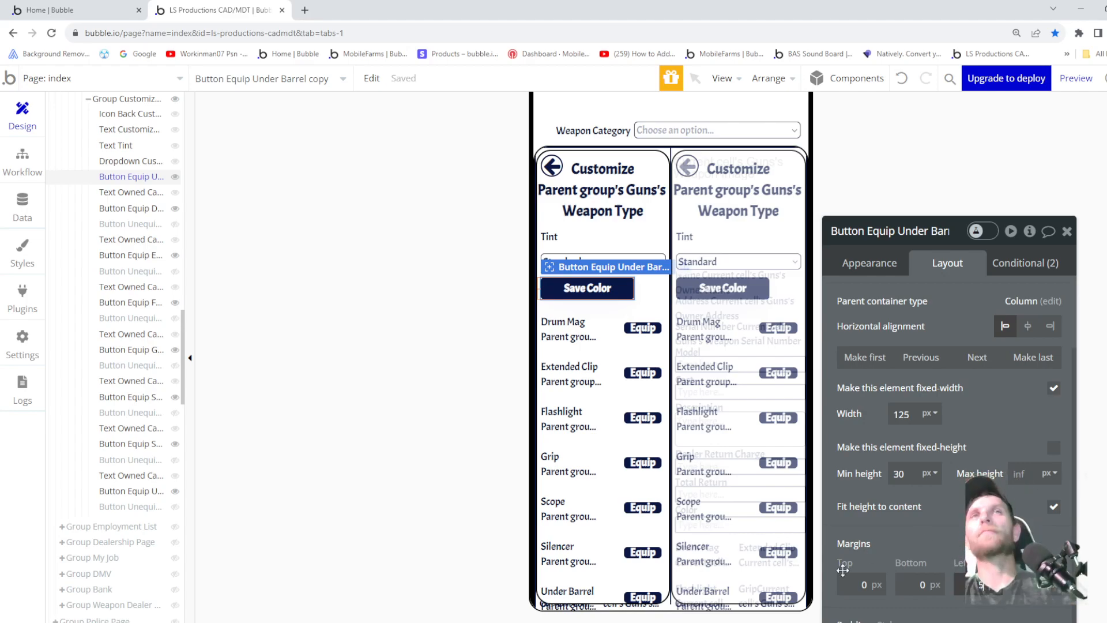
- Change the label of the button below the tint dropdown to "Save Tint"
{"action": "left_click", "coordinate": [882, 267]}
{"action": "scroll", "coordinate": [885, 283], "scroll_direction": "up", "scroll_amount": 2}
{"action": "triple_click", "coordinate": [899, 300]}
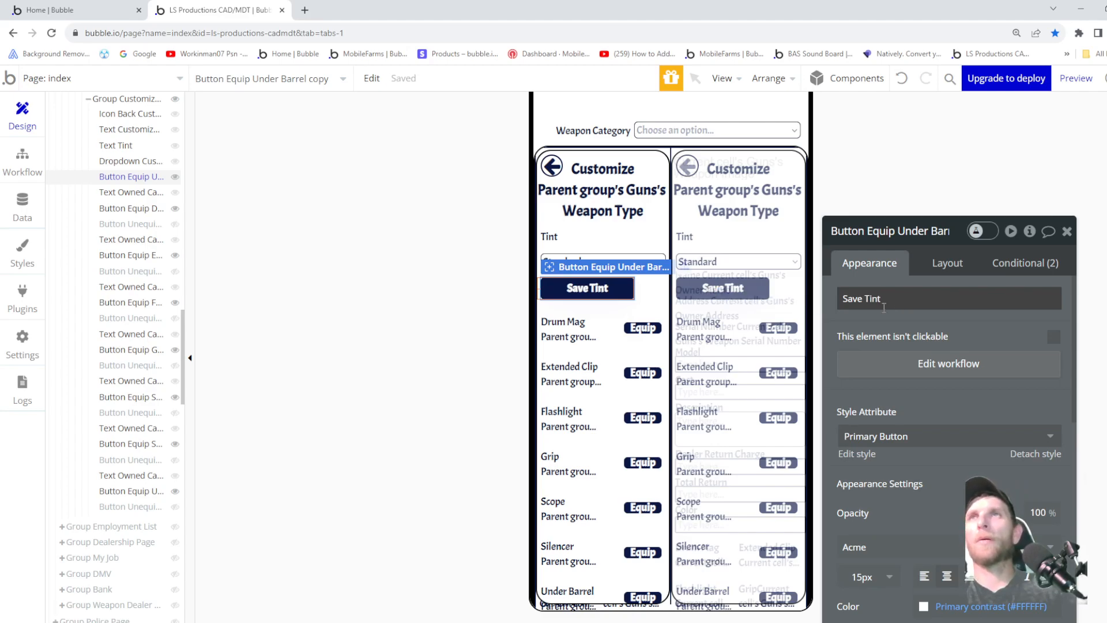
- Remove both Under barrel Attachment visibility conditions from the Save Tint button
{"action": "left_click", "coordinate": [1006, 263]}
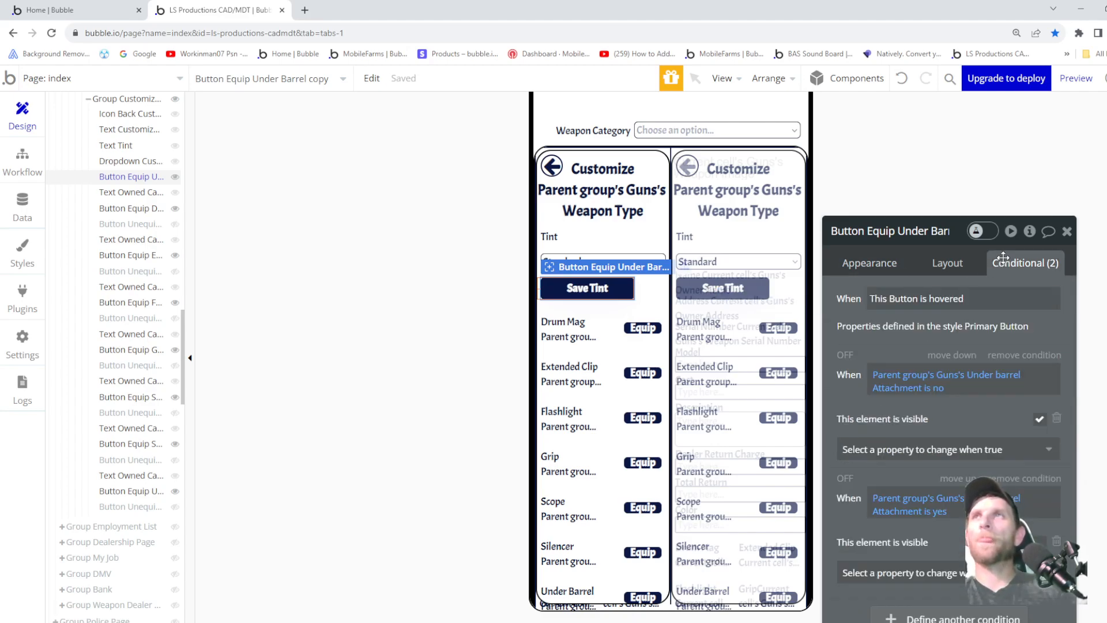
{"action": "left_click", "coordinate": [1023, 355]}
{"action": "left_click", "coordinate": [1024, 358]}
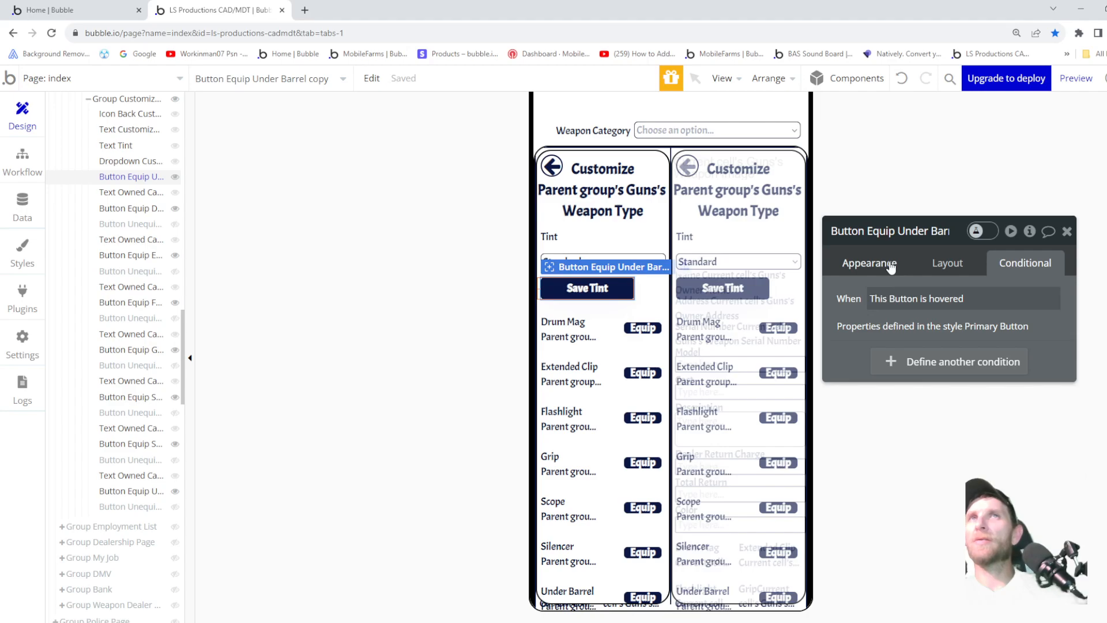
- In the Save Tint button's workflow, replace the Under barrel Attachment field in the Make changes to Guns action with Weapon Tint
{"action": "left_click", "coordinate": [882, 264]}
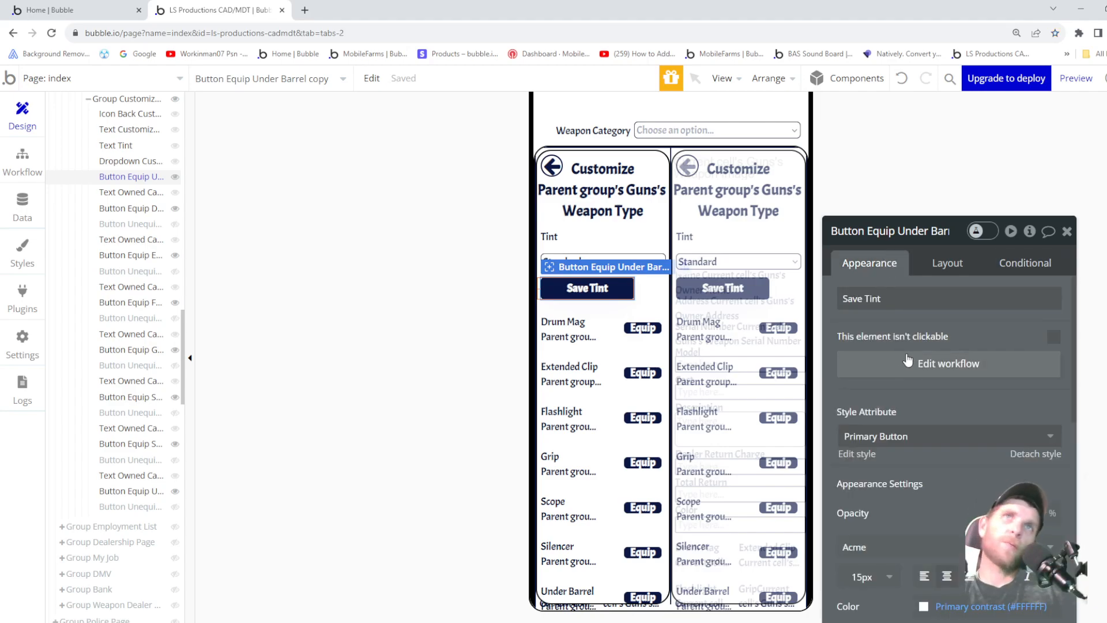
{"action": "left_click", "coordinate": [949, 363]}
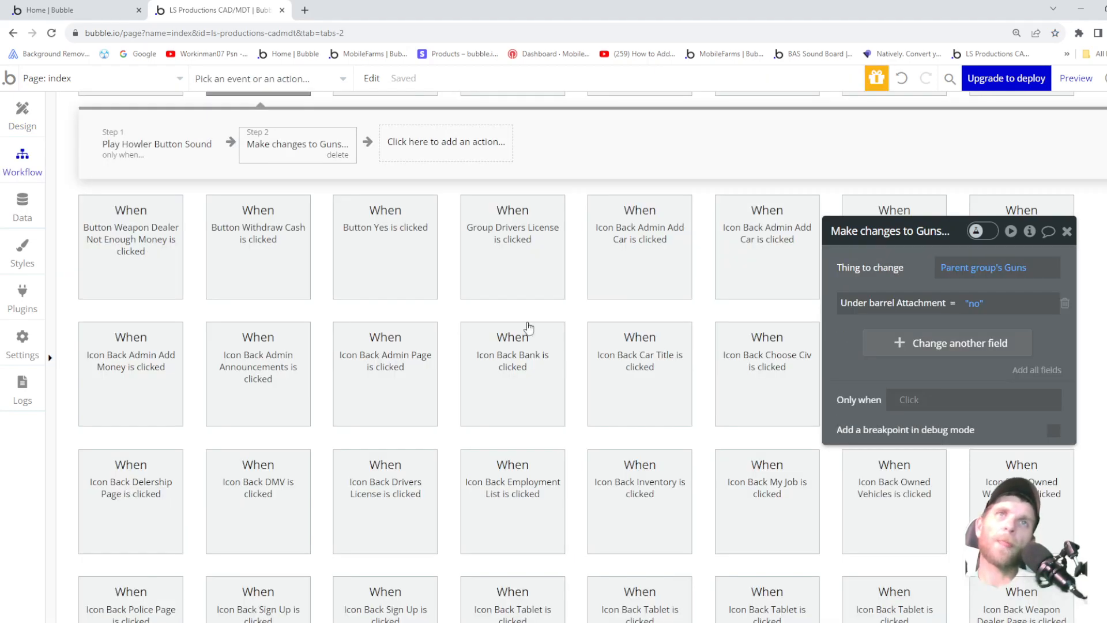
{"action": "left_click", "coordinate": [298, 145]}
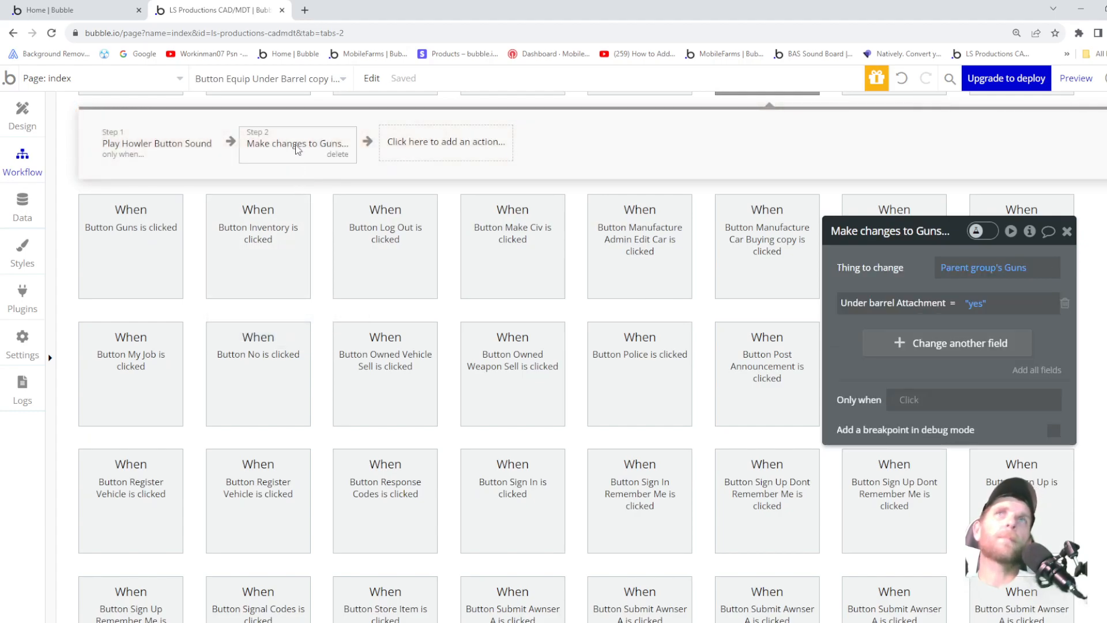
{"action": "left_click", "coordinate": [1066, 303]}
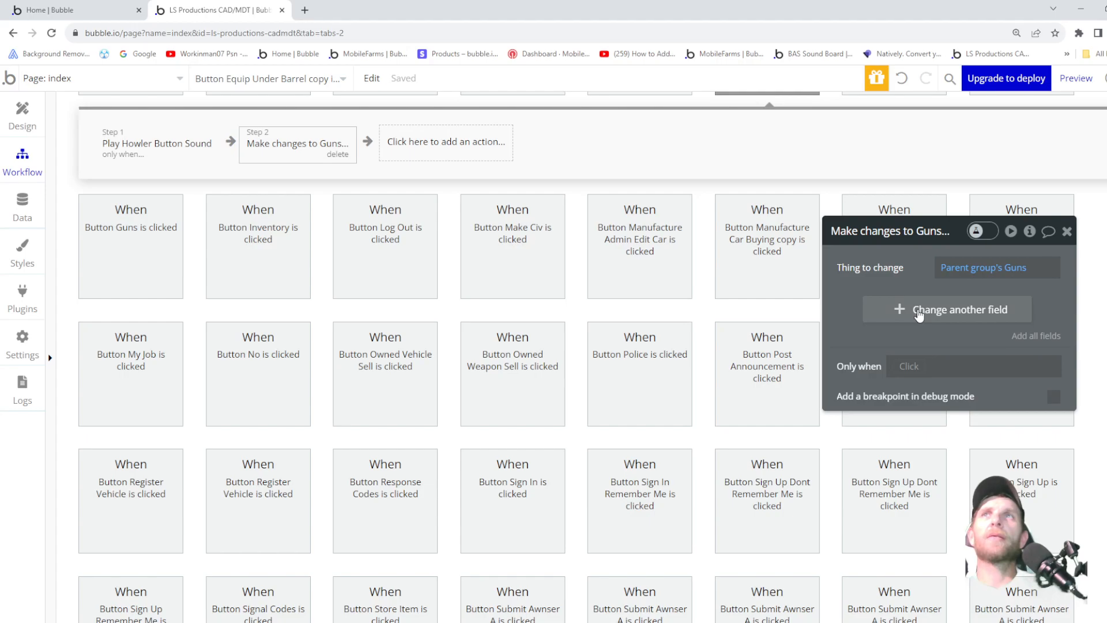
{"action": "left_click", "coordinate": [920, 315]}
{"action": "left_click", "coordinate": [851, 304]}
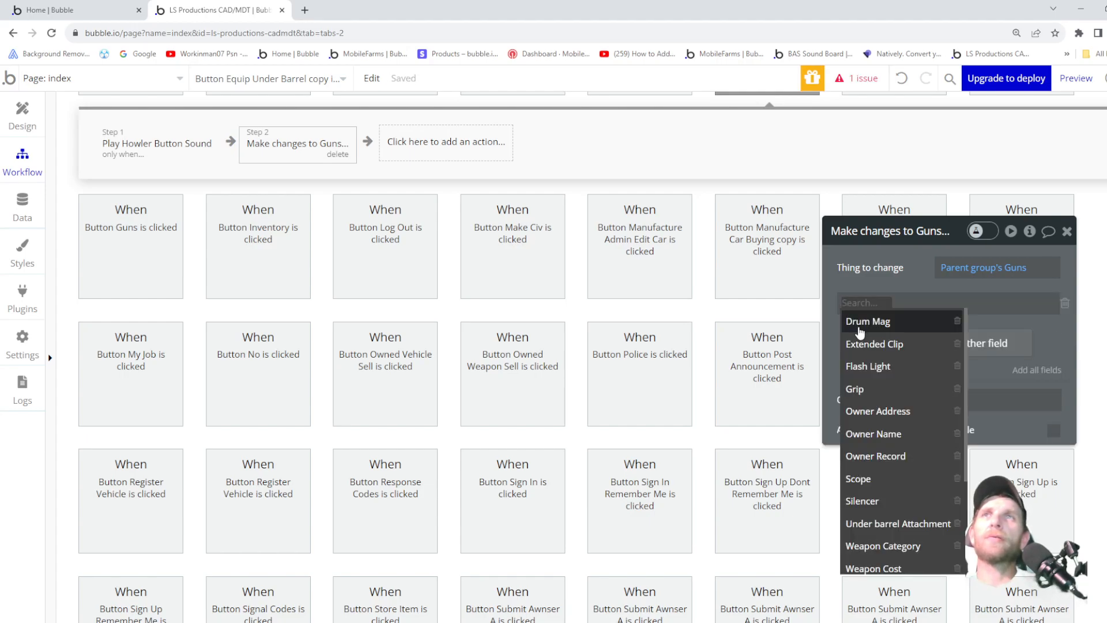
{"action": "scroll", "coordinate": [868, 455], "scroll_direction": "down", "scroll_amount": 3}
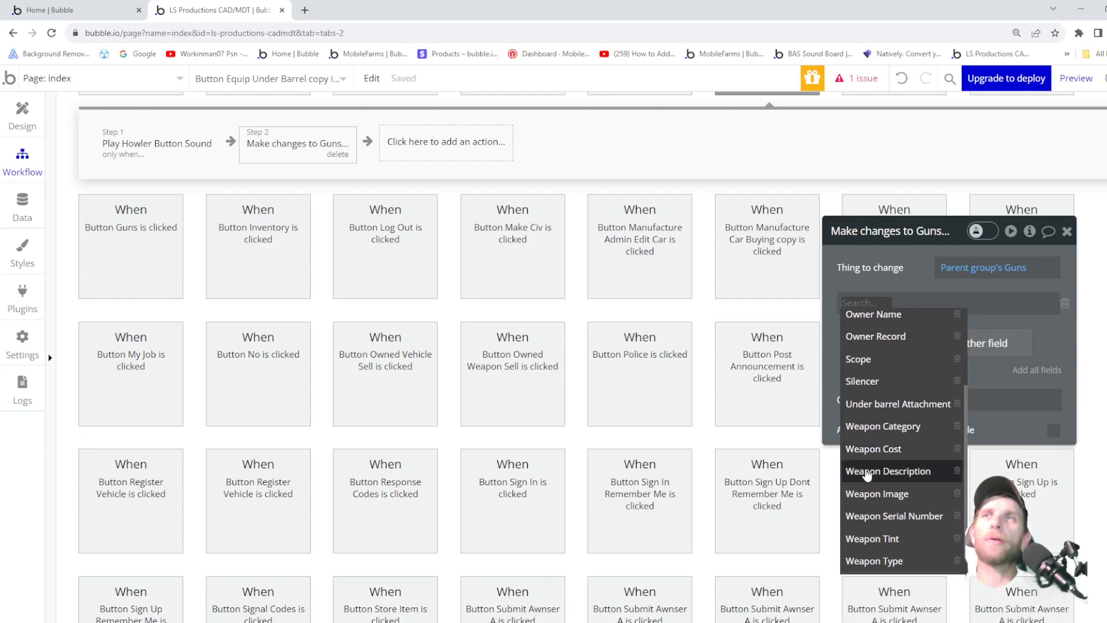
{"action": "left_click", "coordinate": [879, 539]}
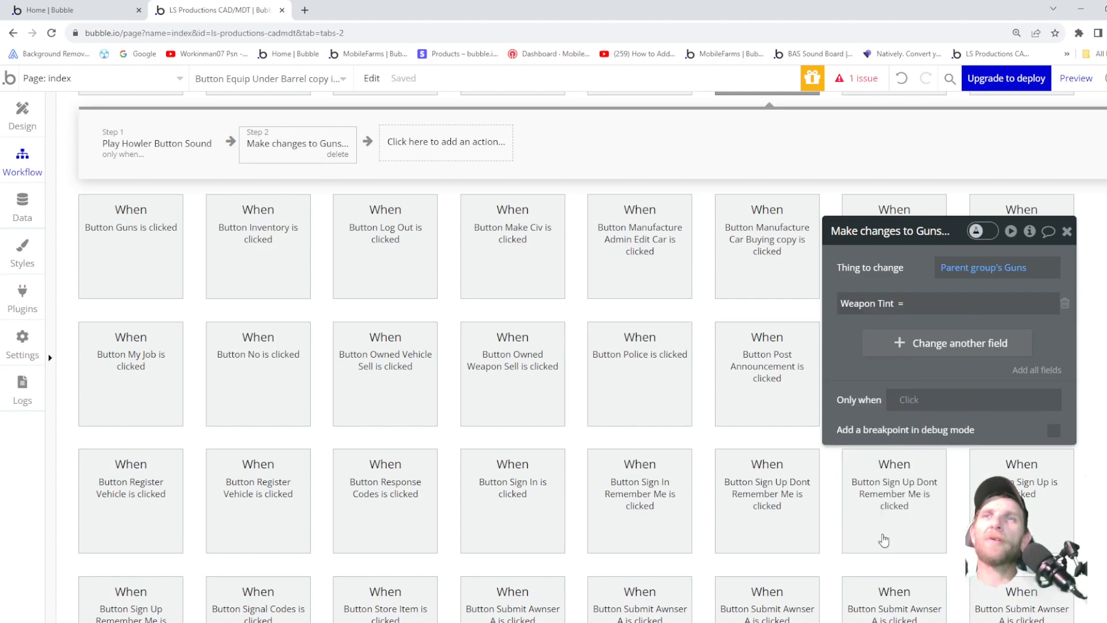
- Set the Weapon Tint field to Dropdown Customize Weapon Tint's value
{"action": "left_click", "coordinate": [934, 311]}
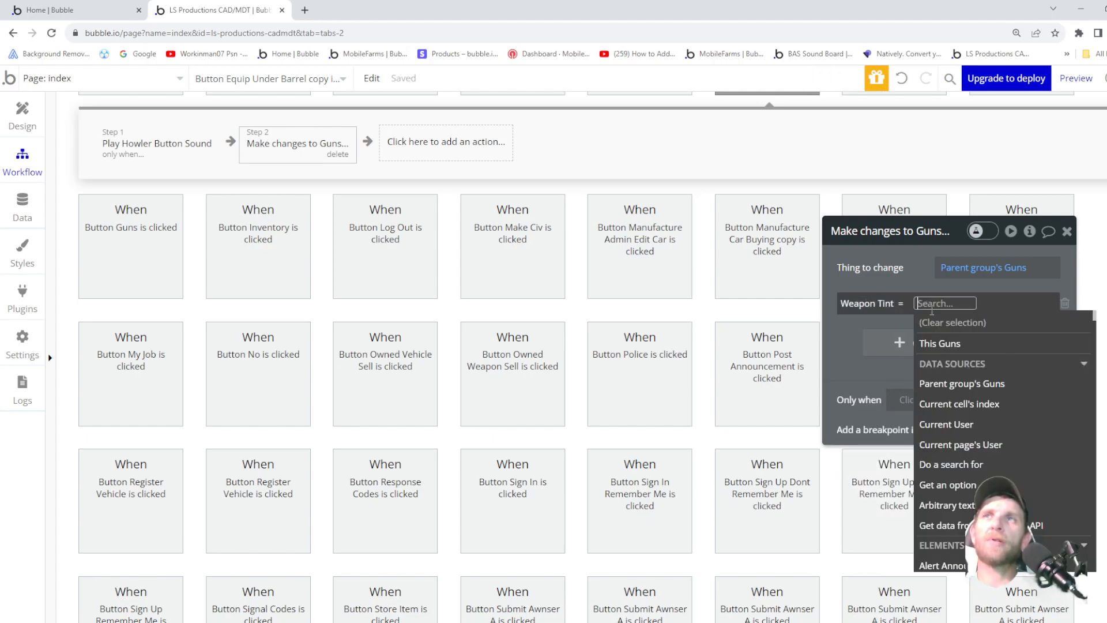
{"action": "type", "text": "drpo"}
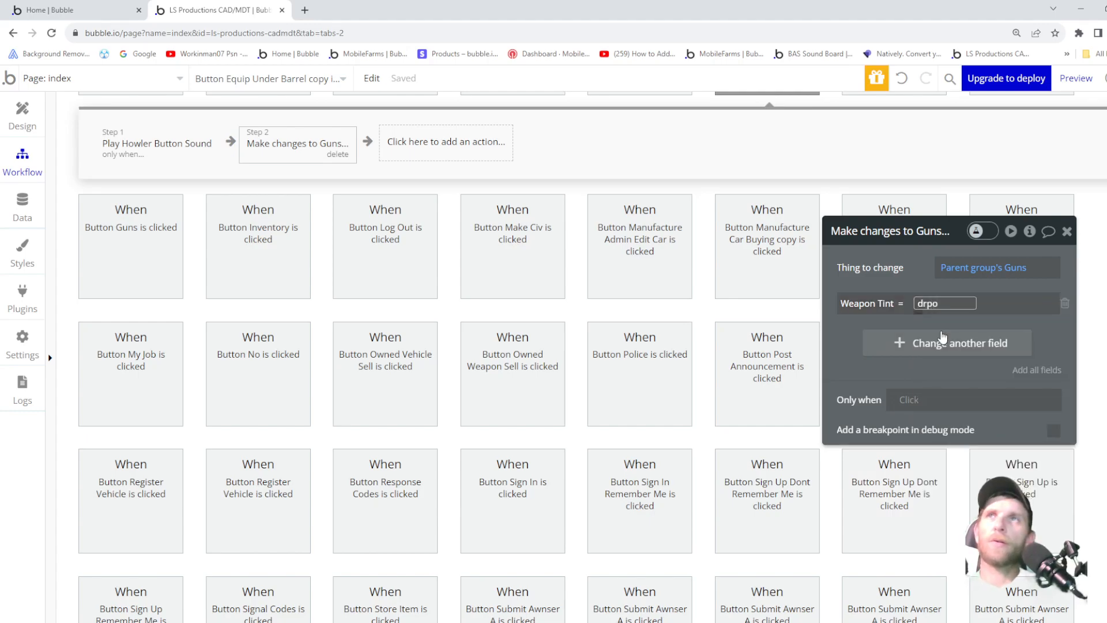
{"action": "key", "text": "BackSpace"}
{"action": "key", "text": "BackSpace"}
{"action": "type", "text": "opdown"}
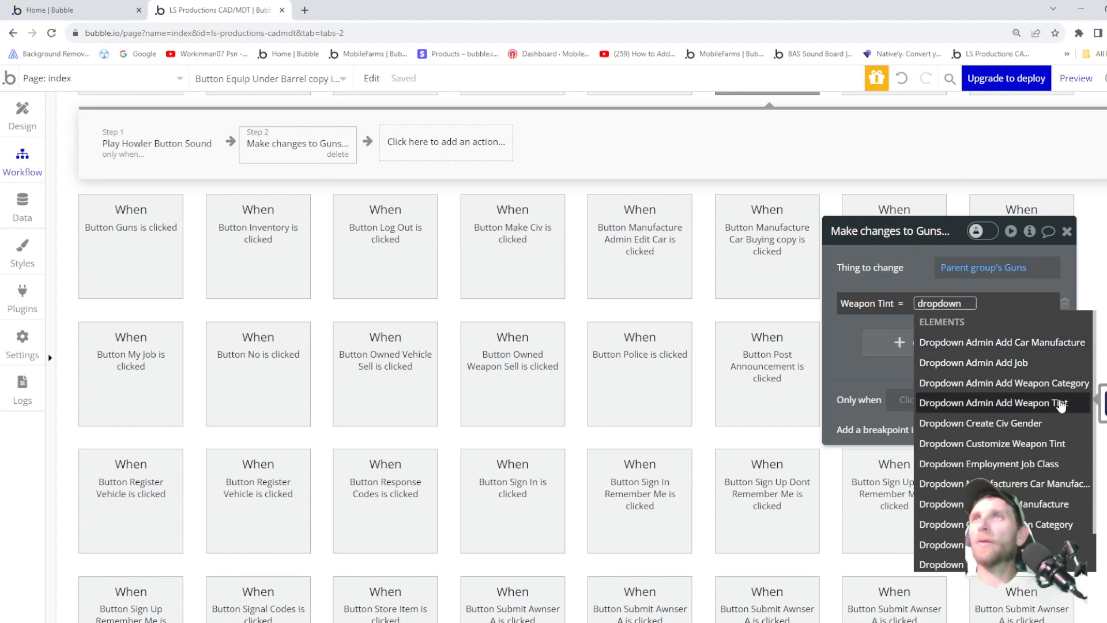
{"action": "left_click", "coordinate": [1054, 444]}
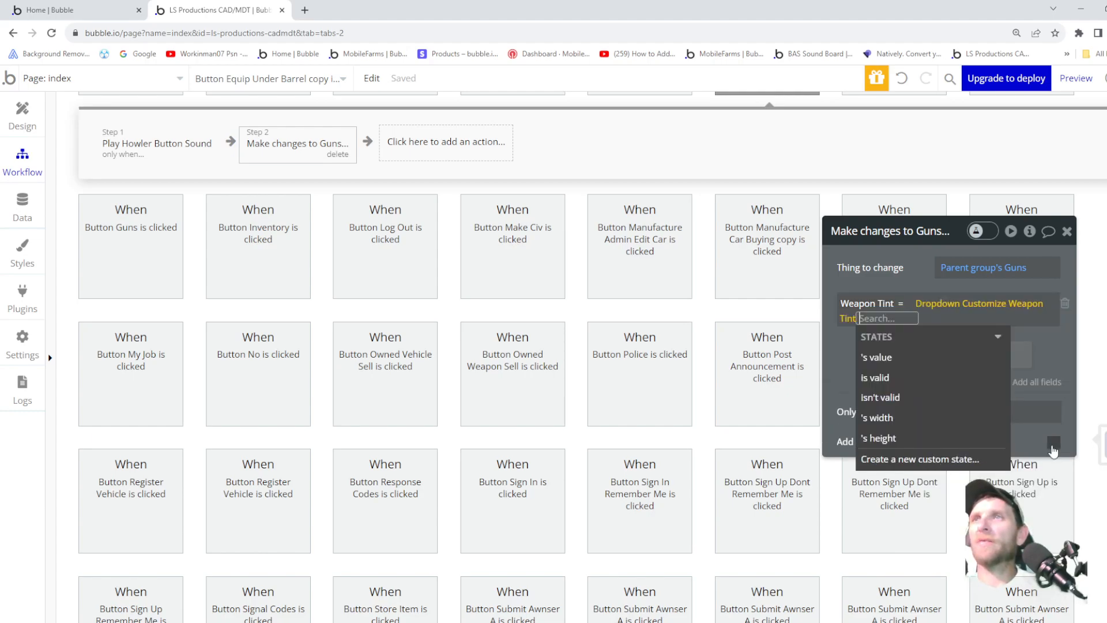
{"action": "left_click", "coordinate": [903, 369]}
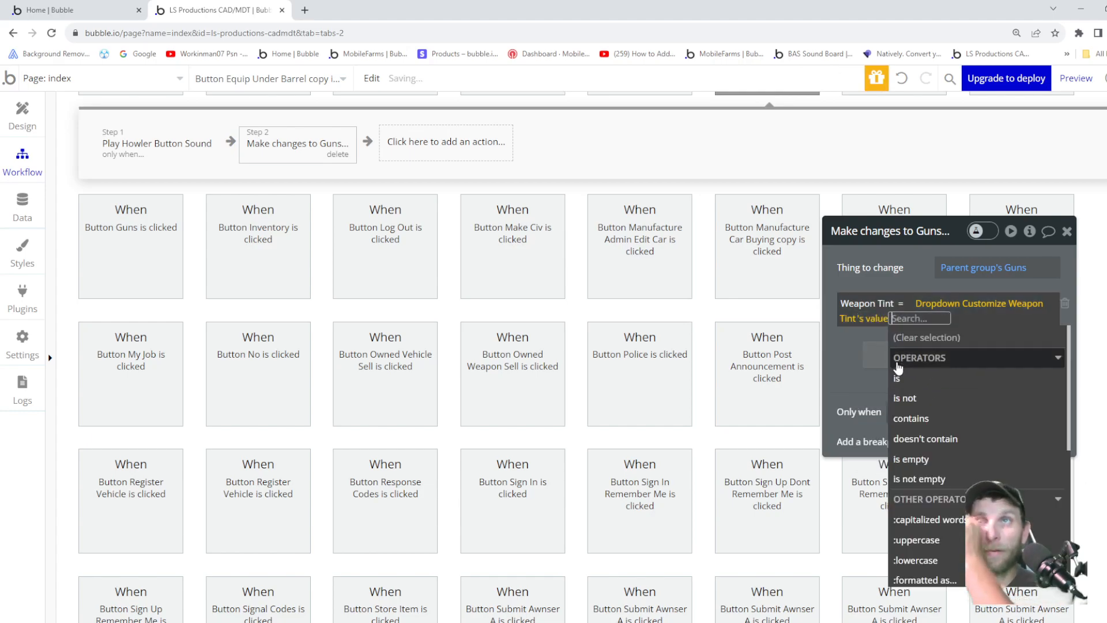
{"action": "left_click", "coordinate": [855, 370]}
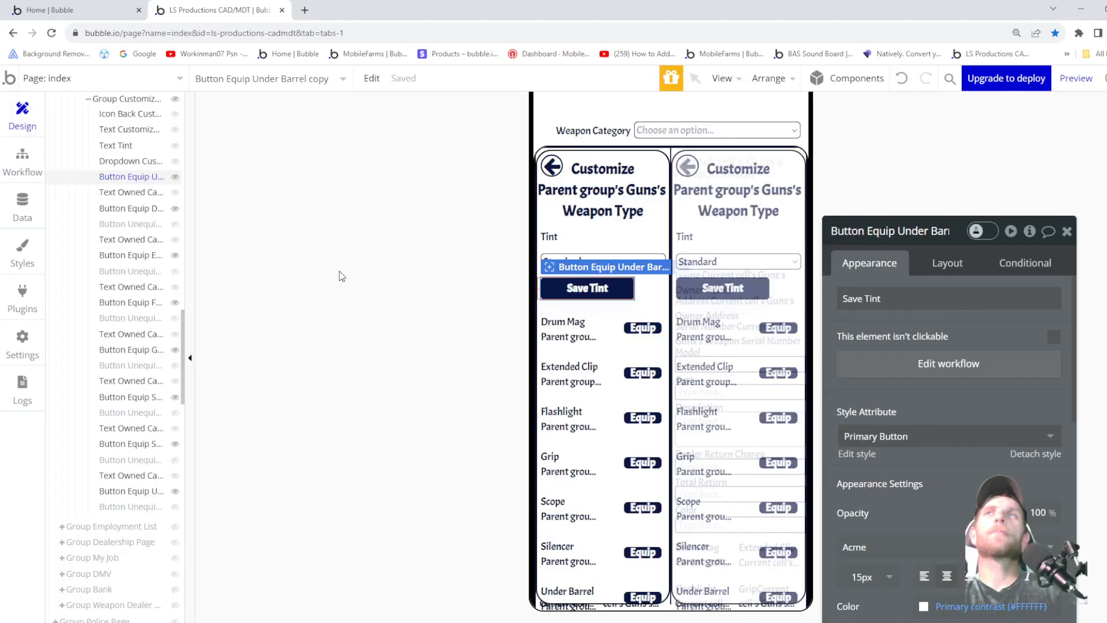
- Back in the design view, look over the Customize Weapon Tint dropdown's settings and preview the app
{"action": "left_click", "coordinate": [603, 257]}
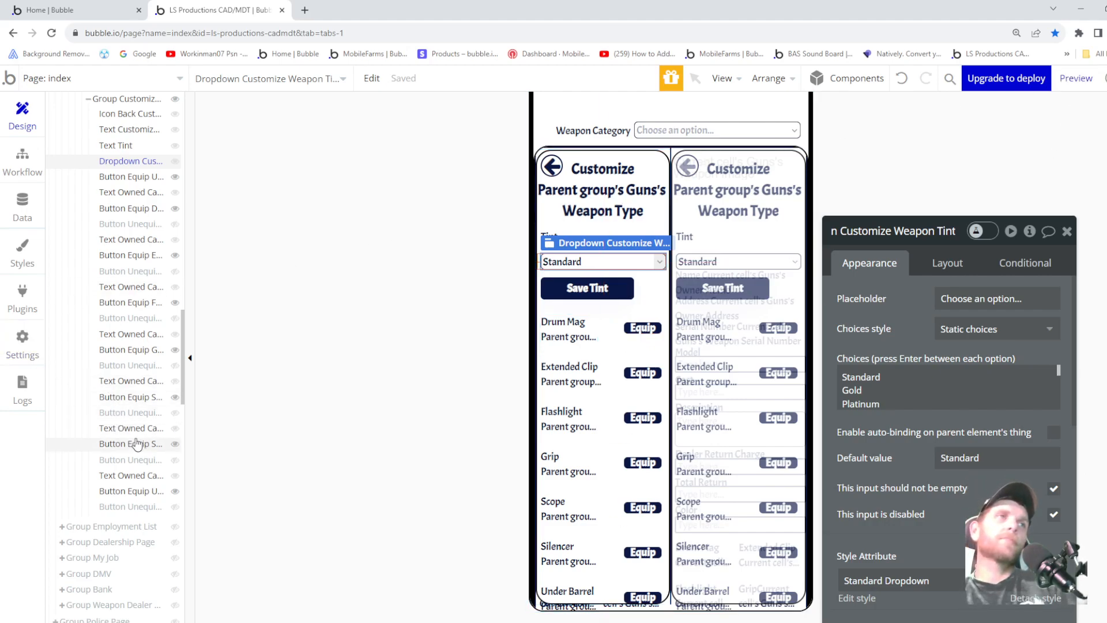
{"action": "left_click", "coordinate": [1076, 78]}
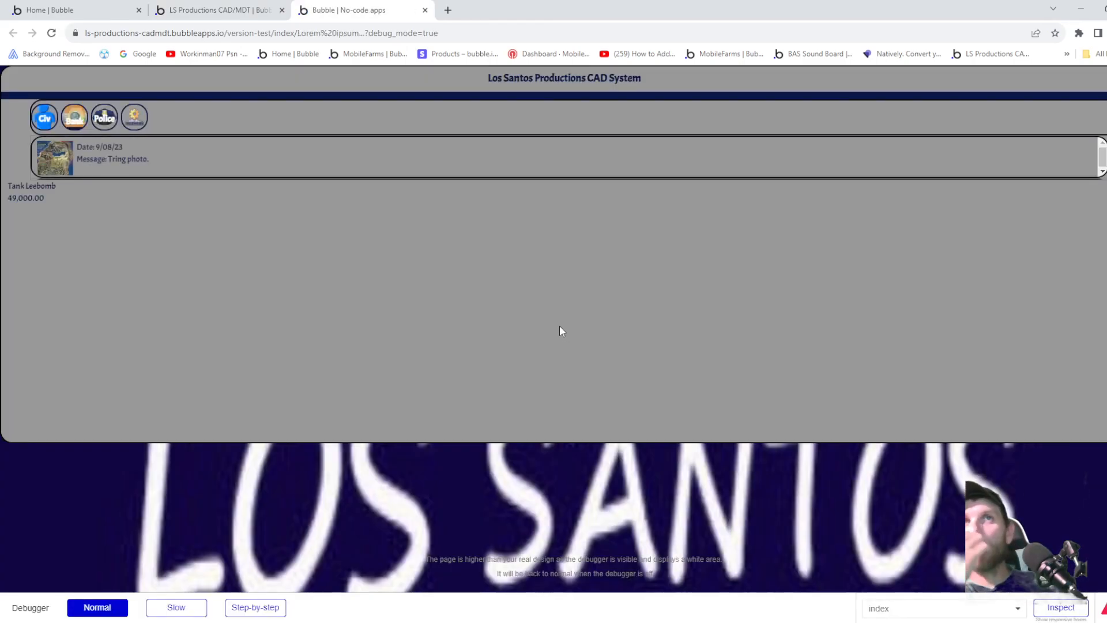
- In the preview, go through the civilian page to the inventory, test the Guns button and go back
{"action": "left_click", "coordinate": [45, 116]}
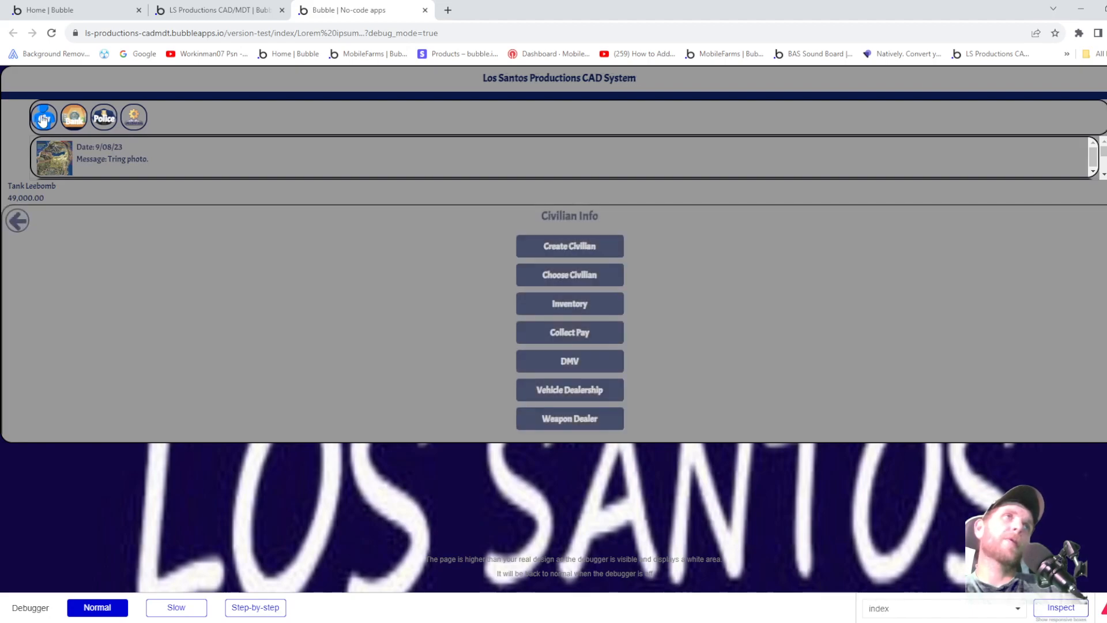
{"action": "left_click", "coordinate": [546, 307]}
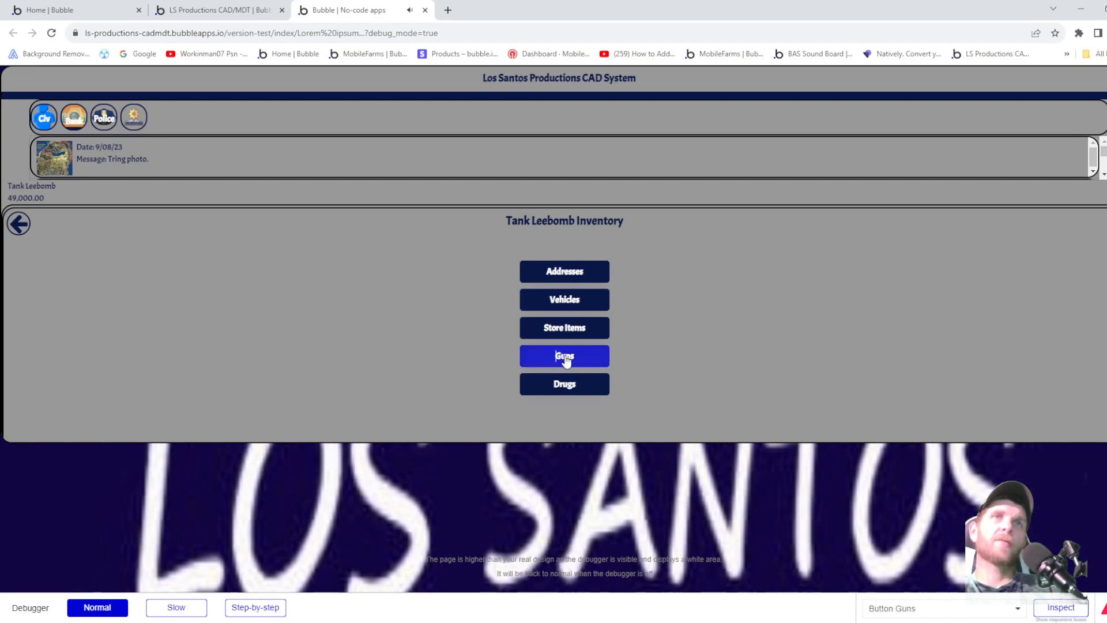
{"action": "left_click", "coordinate": [19, 224]}
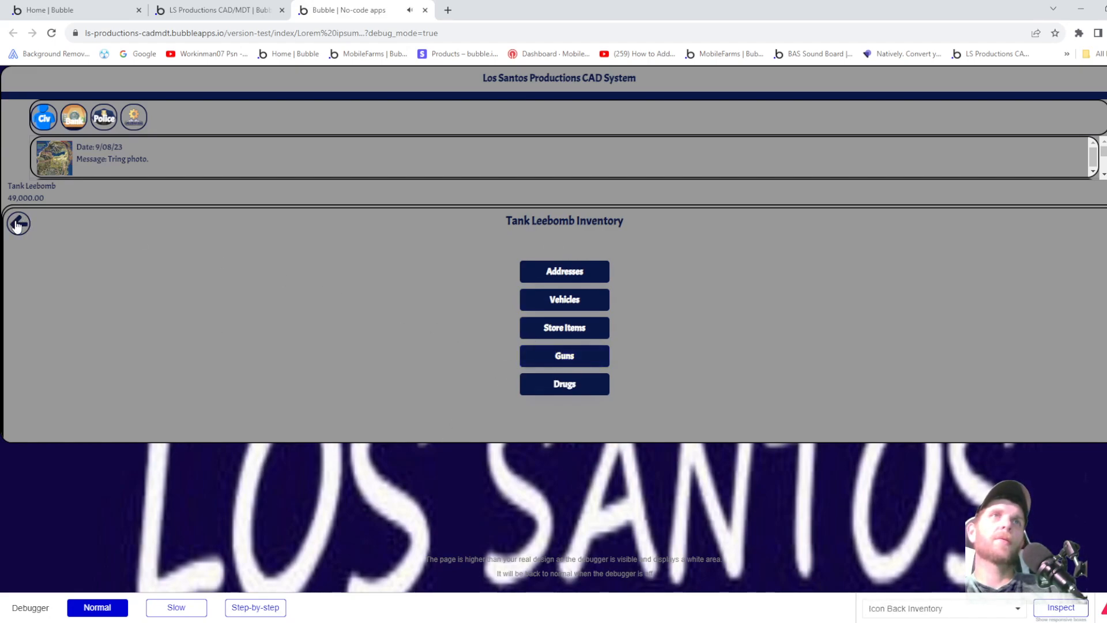
- Switch to the Bubble editor, then hide and collapse the Customize weapon group and the Owned Weapon Inventory group in the element tree
{"action": "left_click", "coordinate": [187, 13]}
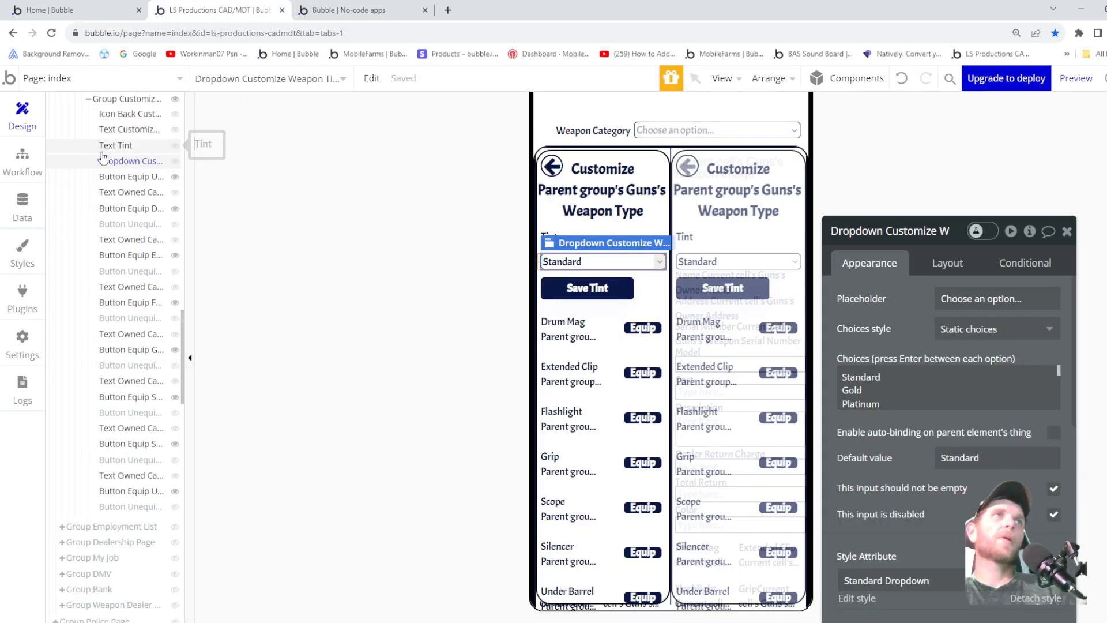
{"action": "scroll", "coordinate": [89, 199], "scroll_direction": "up", "scroll_amount": 2}
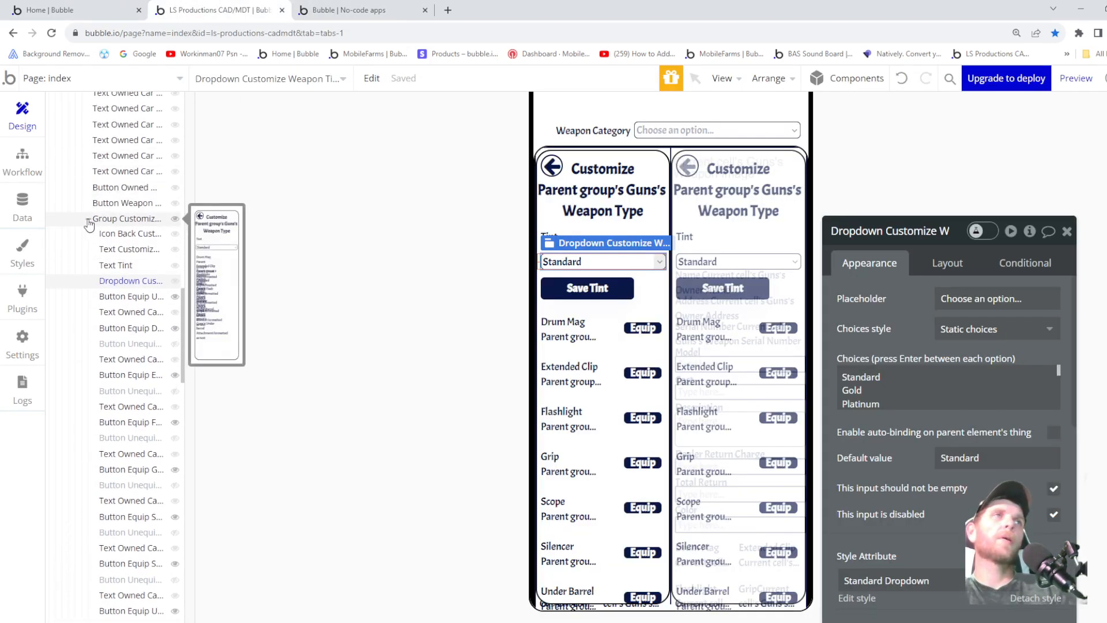
{"action": "left_click", "coordinate": [88, 219]}
{"action": "left_click", "coordinate": [176, 220]}
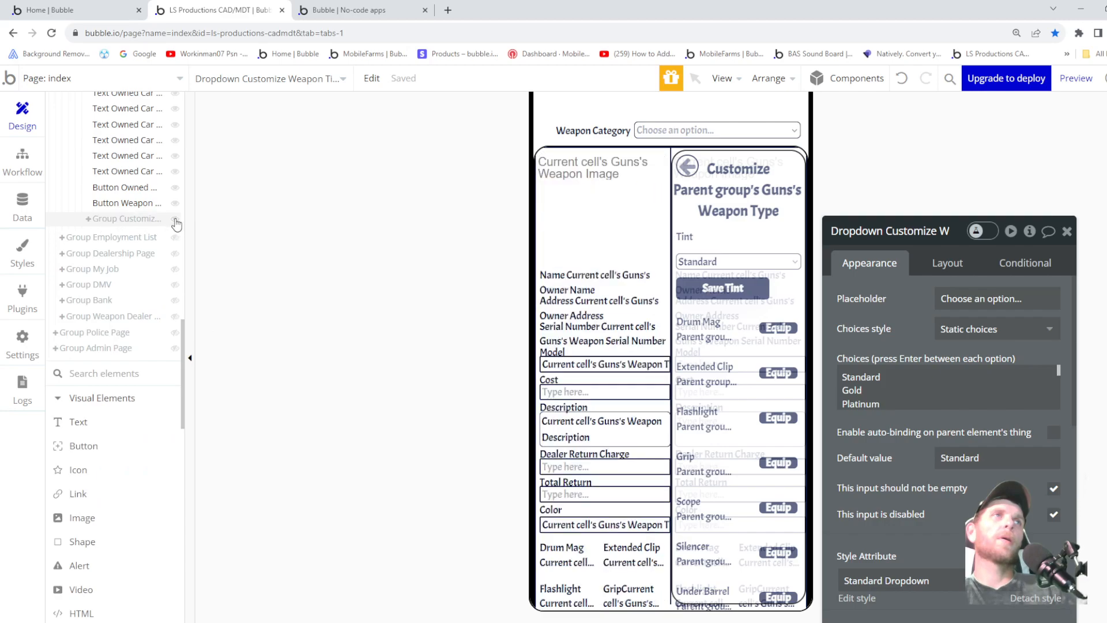
{"action": "scroll", "coordinate": [163, 218], "scroll_direction": "up", "scroll_amount": 4}
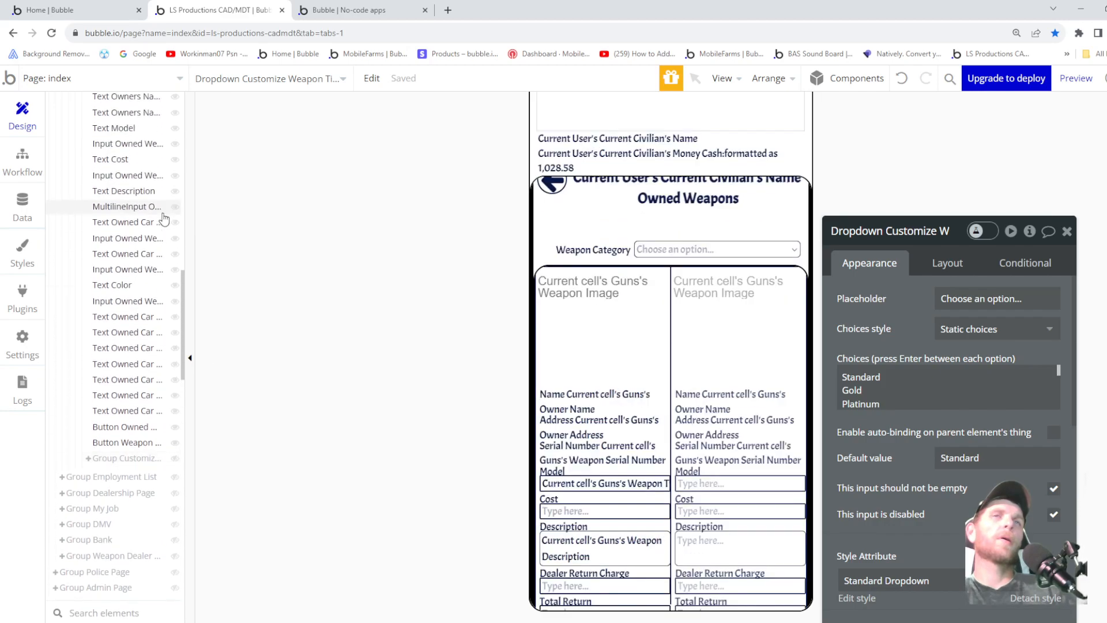
{"action": "scroll", "coordinate": [130, 234], "scroll_direction": "up", "scroll_amount": 3}
{"action": "scroll", "coordinate": [124, 243], "scroll_direction": "up", "scroll_amount": 2}
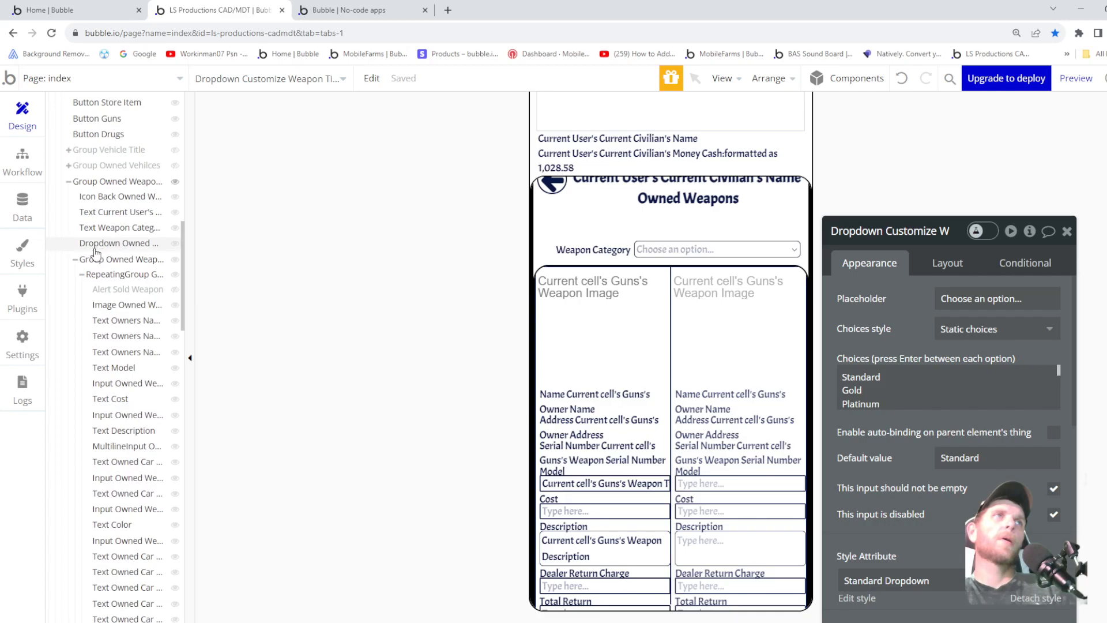
{"action": "left_click", "coordinate": [83, 277]}
{"action": "left_click", "coordinate": [76, 260]}
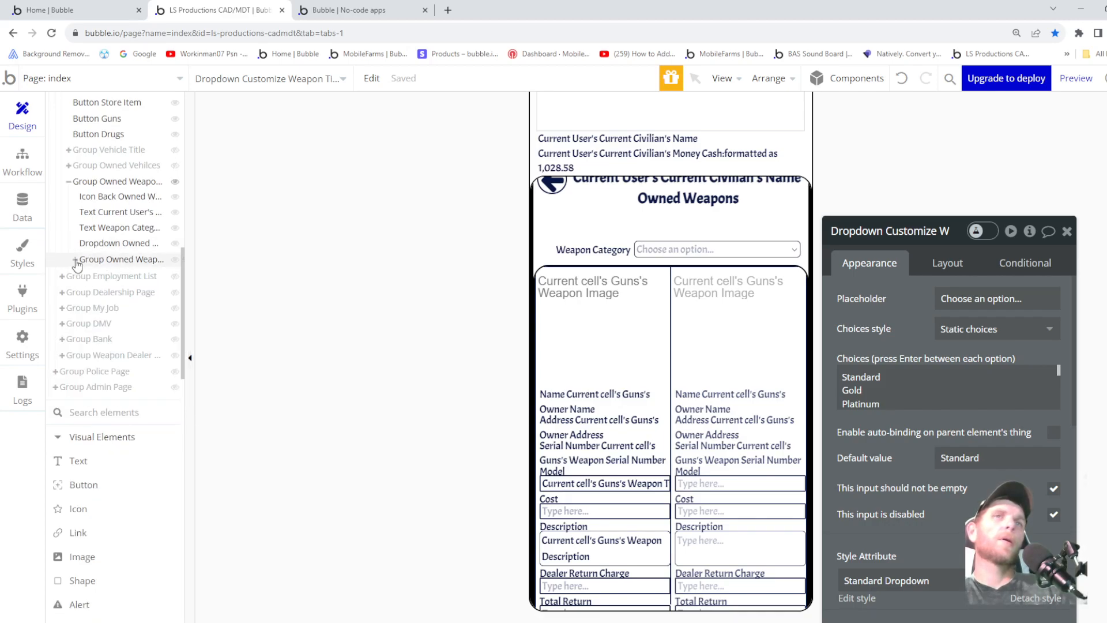
{"action": "left_click", "coordinate": [69, 185]}
{"action": "left_click", "coordinate": [92, 186]}
{"action": "left_click", "coordinate": [97, 186]}
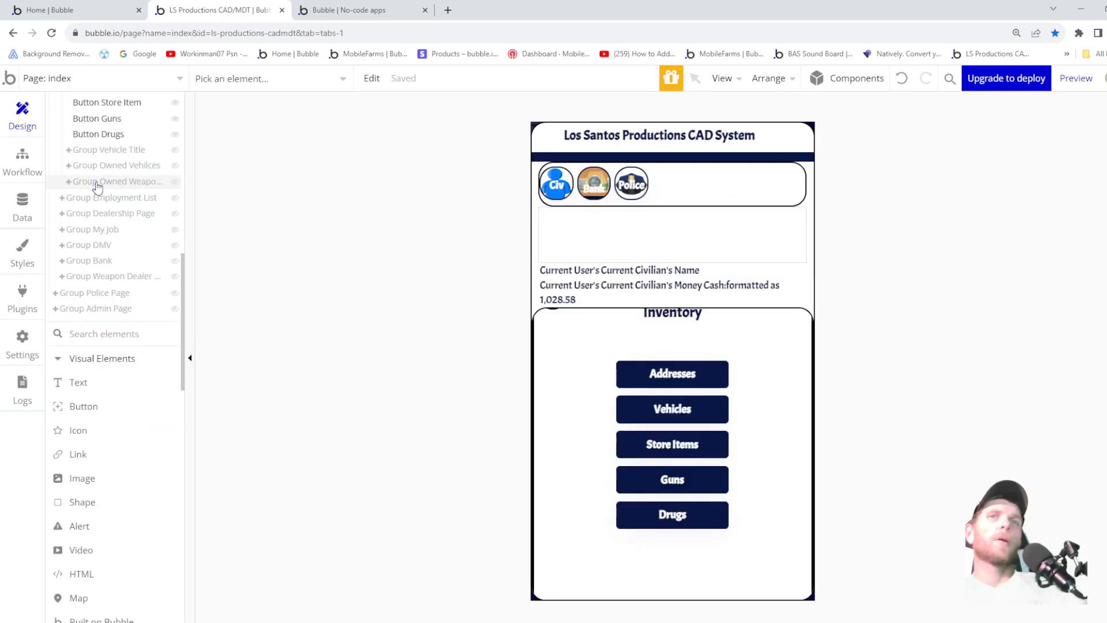
- Change the label of the Guns button on the inventory page to "Weapons"
{"action": "left_click", "coordinate": [662, 480]}
{"action": "double_click", "coordinate": [875, 306]}
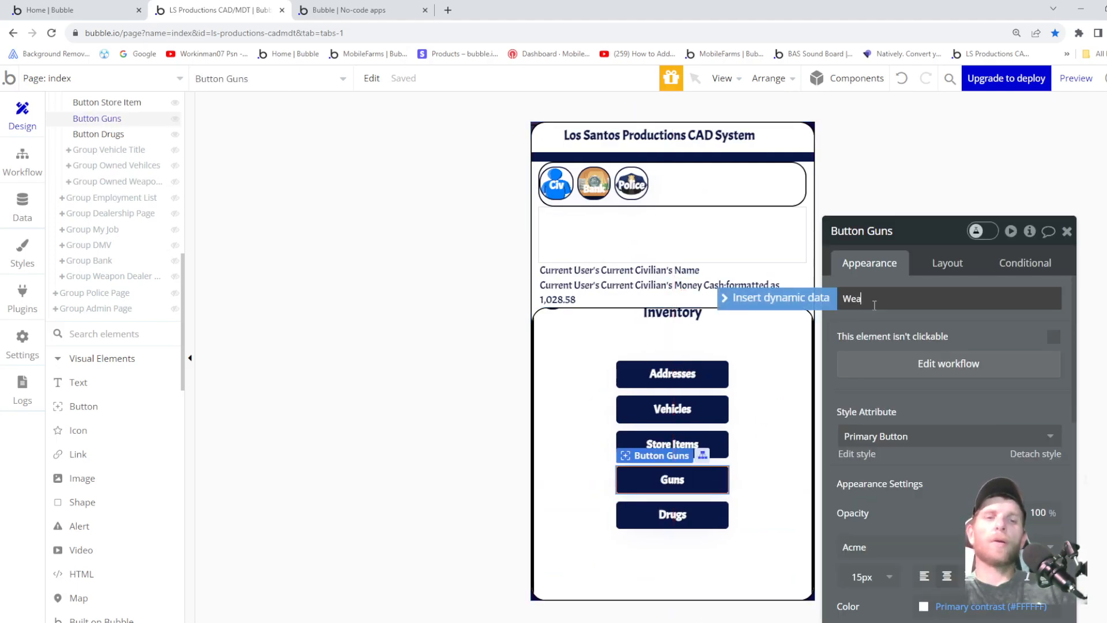
{"action": "key", "text": "Return"}
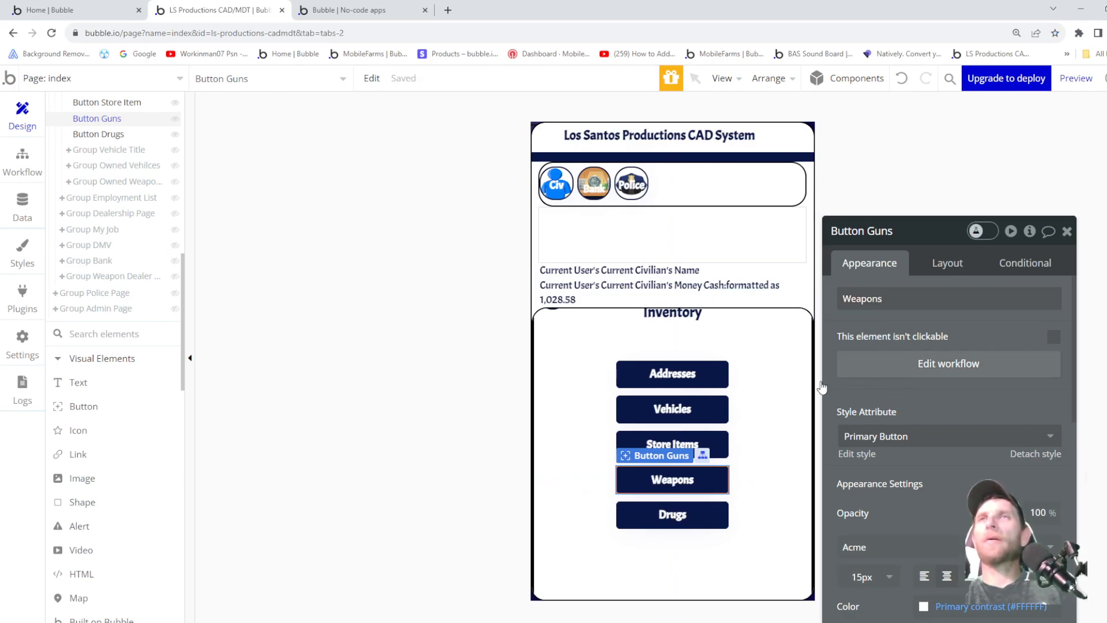
- Check the Animate Group Owned Weapon Inventory action in Button Guns' workflow and return to the design view
{"action": "left_click", "coordinate": [891, 355]}
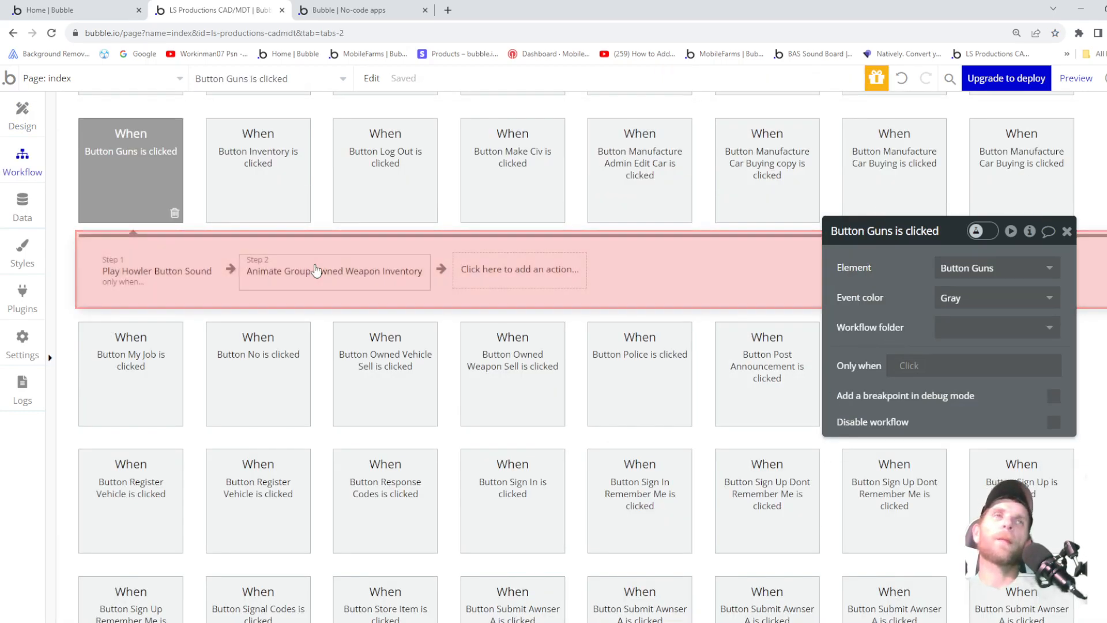
{"action": "left_click", "coordinate": [316, 270]}
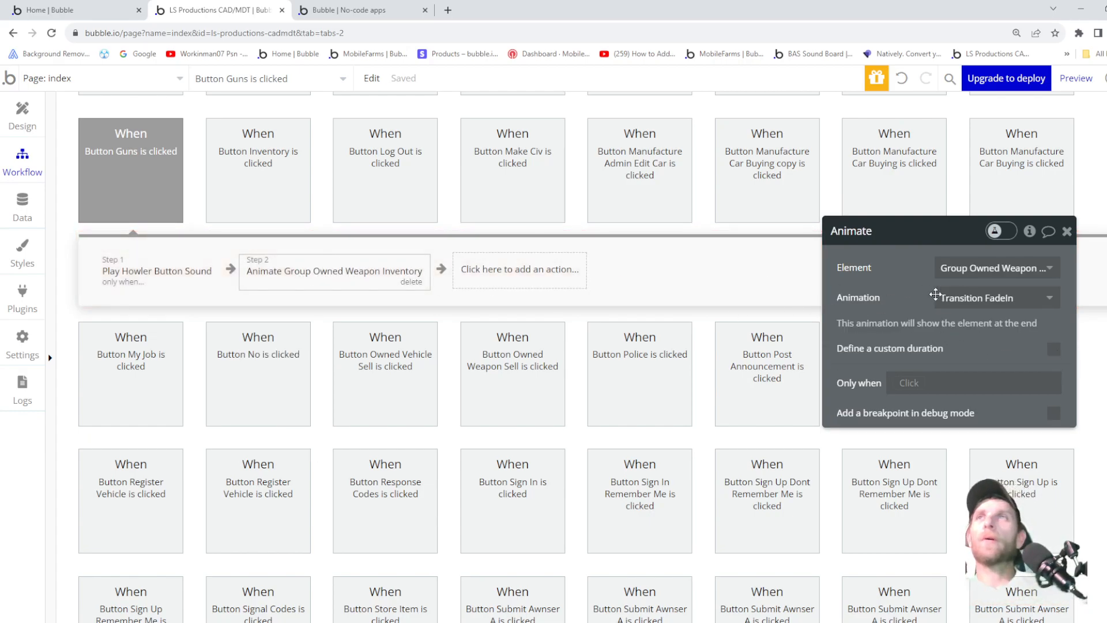
{"action": "left_click", "coordinate": [13, 123]}
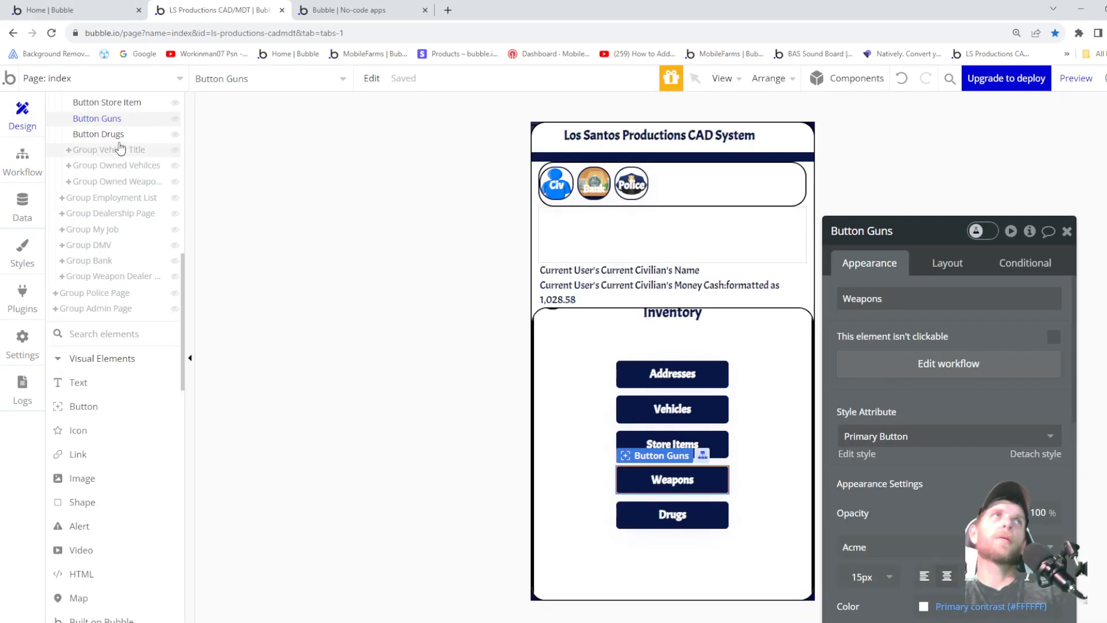
- Collapse Group Inventory Page in the element tree and hide it to show the Civilian Info page
{"action": "scroll", "coordinate": [66, 263], "scroll_direction": "up", "scroll_amount": 3}
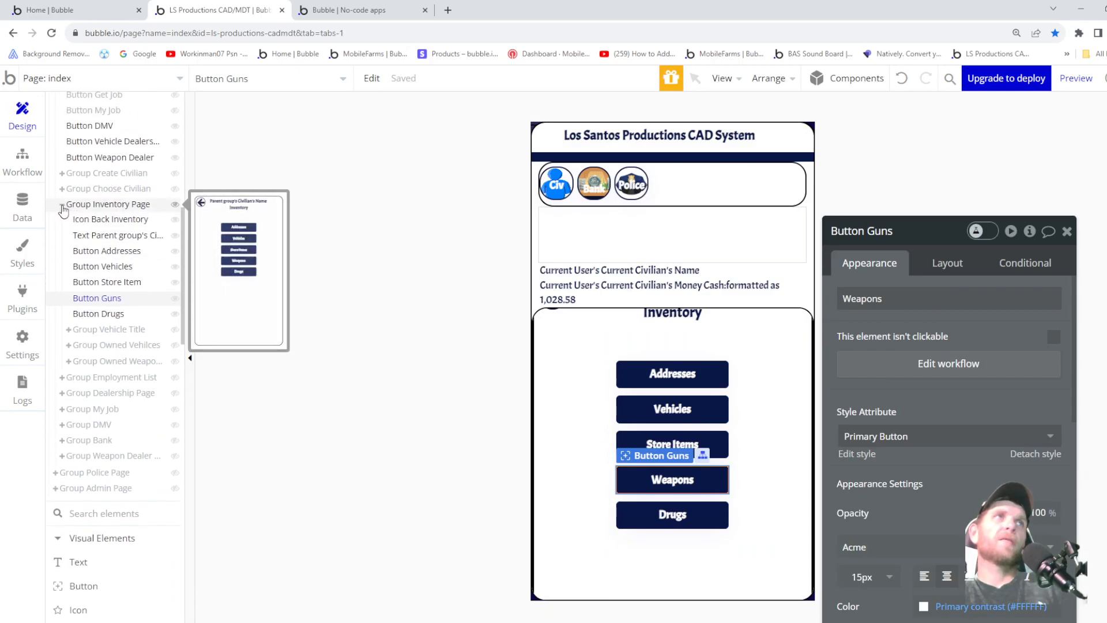
{"action": "left_click", "coordinate": [62, 205]}
{"action": "scroll", "coordinate": [128, 203], "scroll_direction": "up", "scroll_amount": 1}
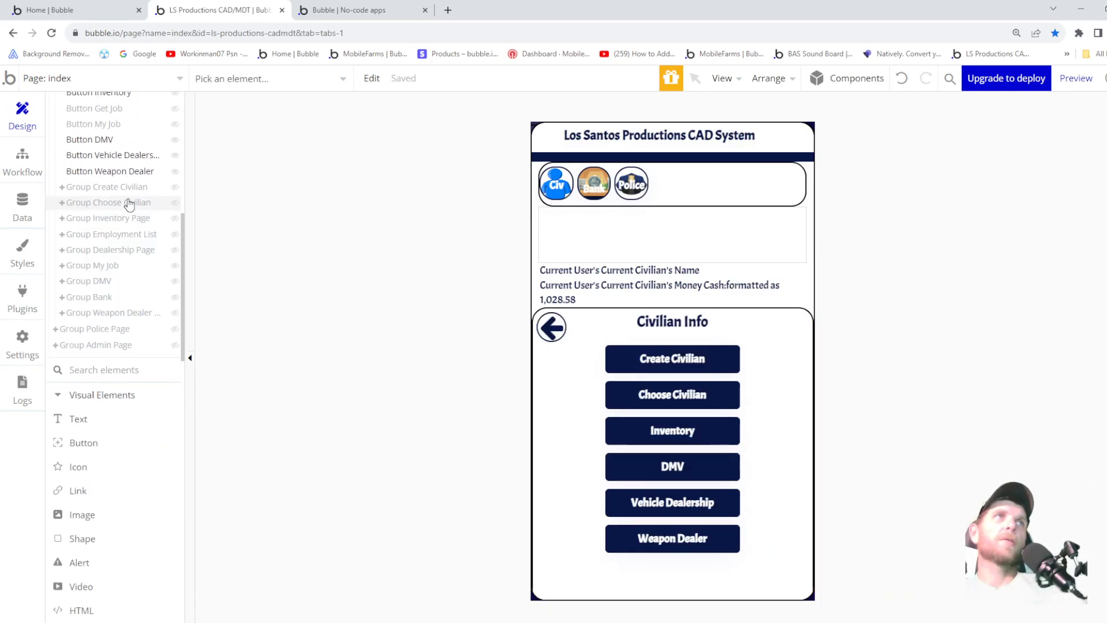
{"action": "mouse_move", "coordinate": [130, 206]}
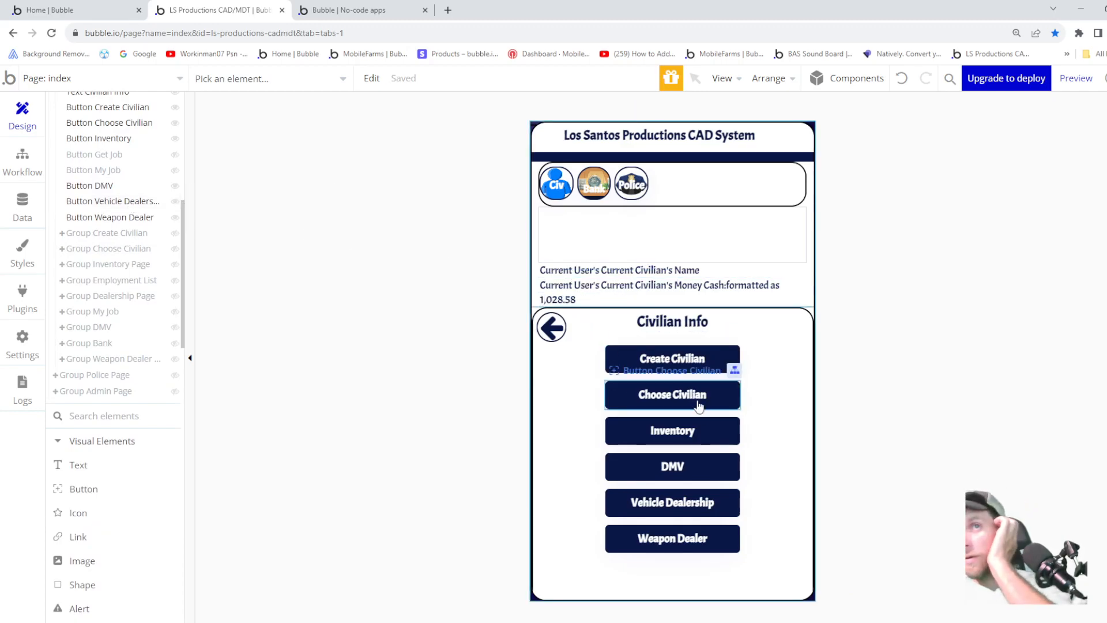
- Review the Inventory button's workflow, and test the civilian inventory and its Weapons button in a fresh preview
{"action": "left_click", "coordinate": [710, 427]}
{"action": "left_click", "coordinate": [958, 362]}
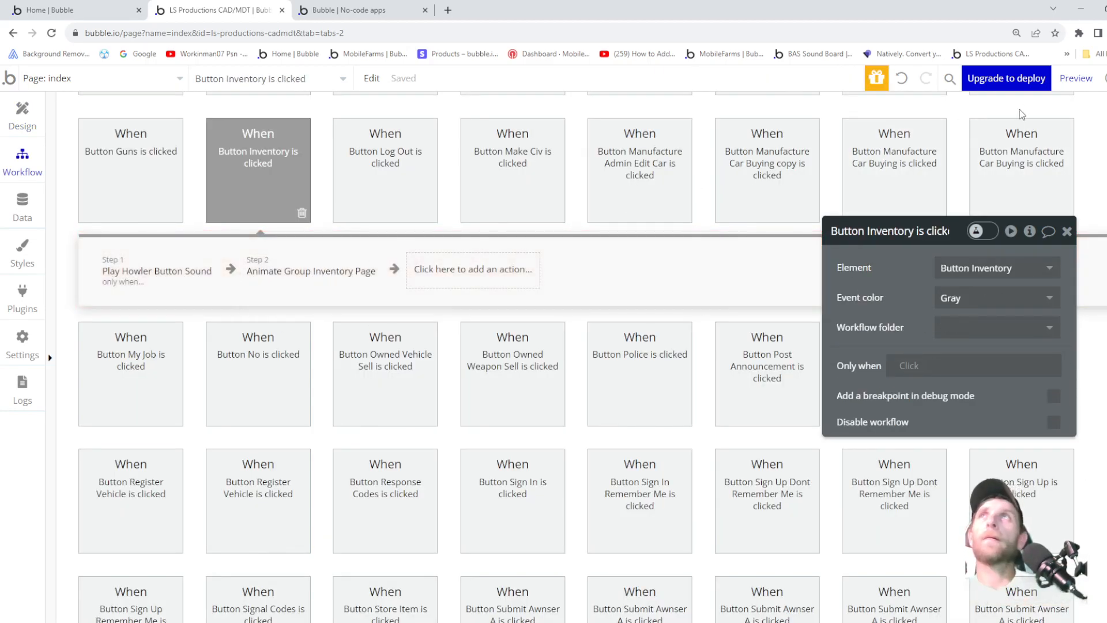
{"action": "left_click", "coordinate": [1077, 78]}
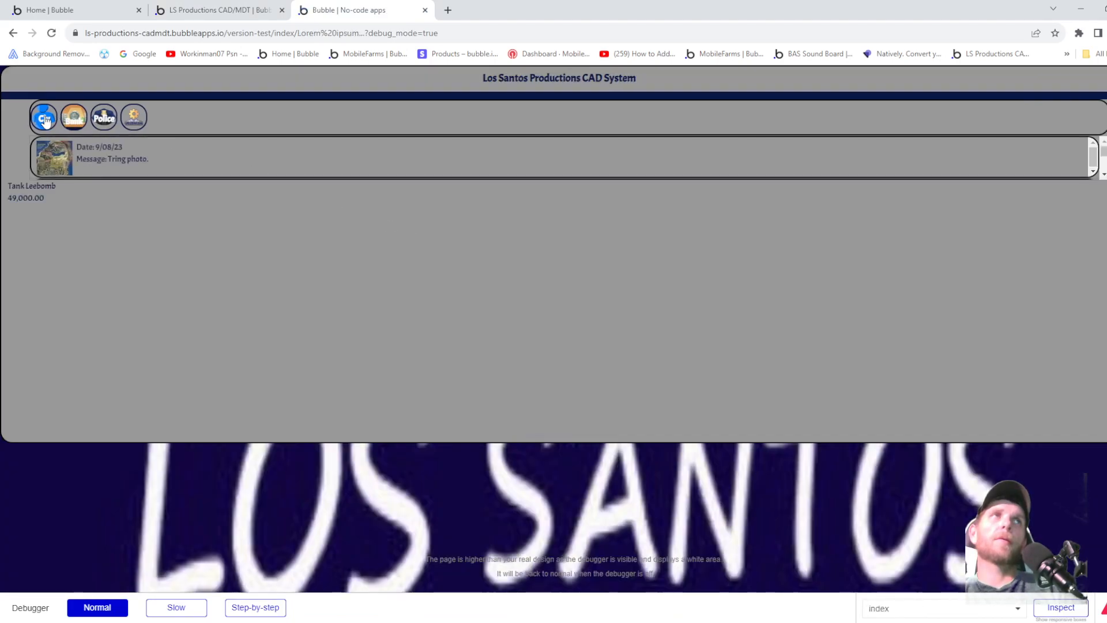
{"action": "left_click", "coordinate": [46, 122]}
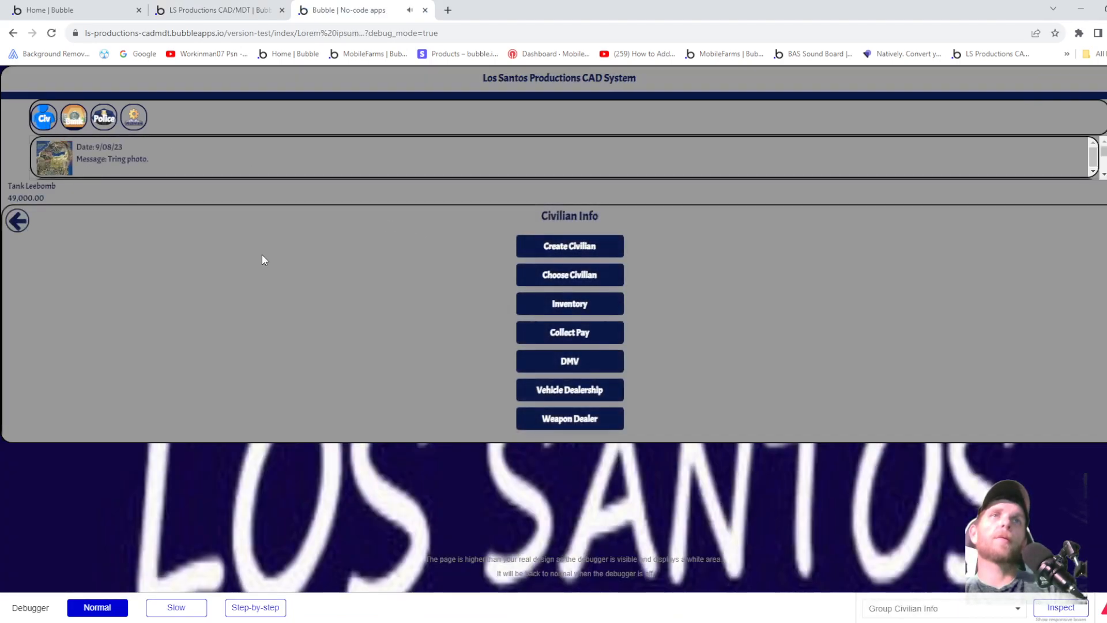
{"action": "left_click", "coordinate": [592, 307]}
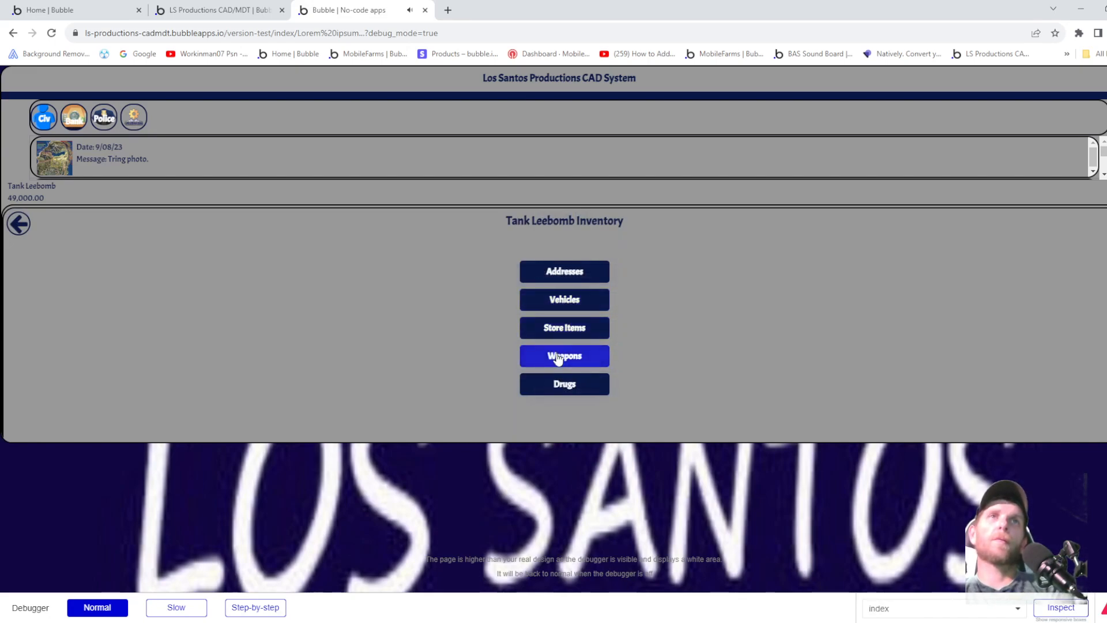
{"action": "left_click", "coordinate": [18, 223]}
- Back in the editor, examine the settings of Group Weapon Dealer Page and its Group Manufacture, and hide the dealer page again
{"action": "left_click", "coordinate": [228, 11]}
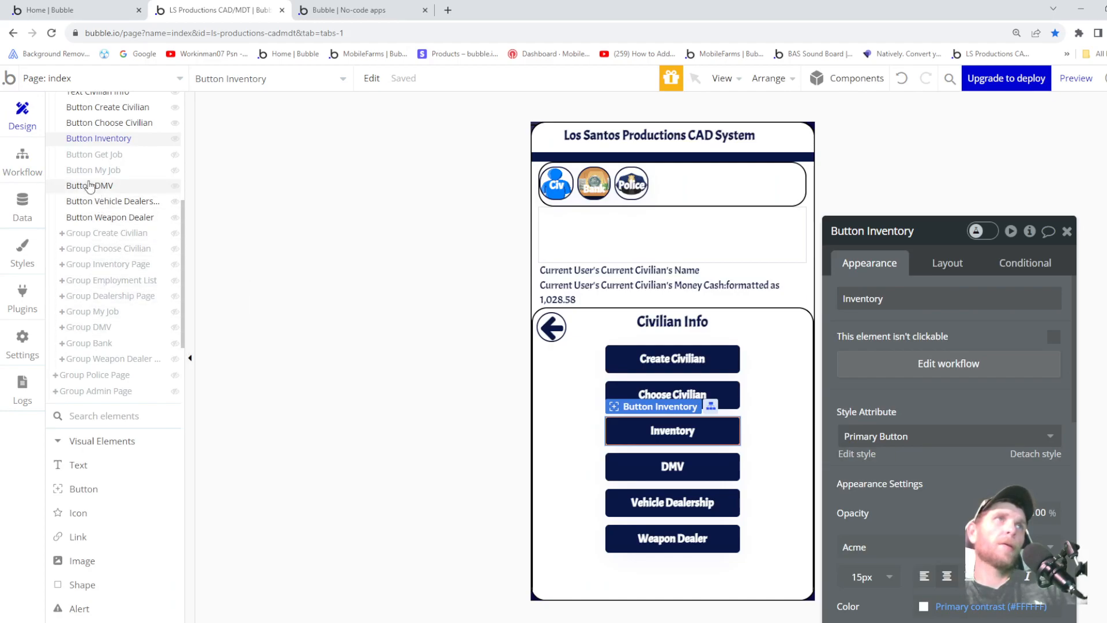
{"action": "mouse_move", "coordinate": [107, 365]}
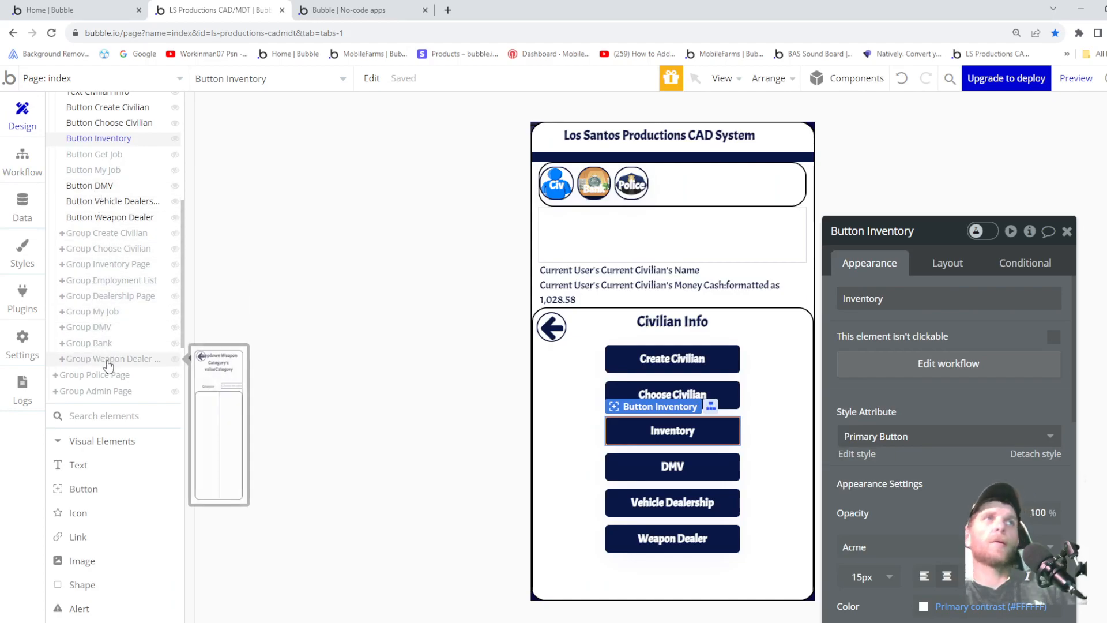
{"action": "left_click", "coordinate": [92, 358]}
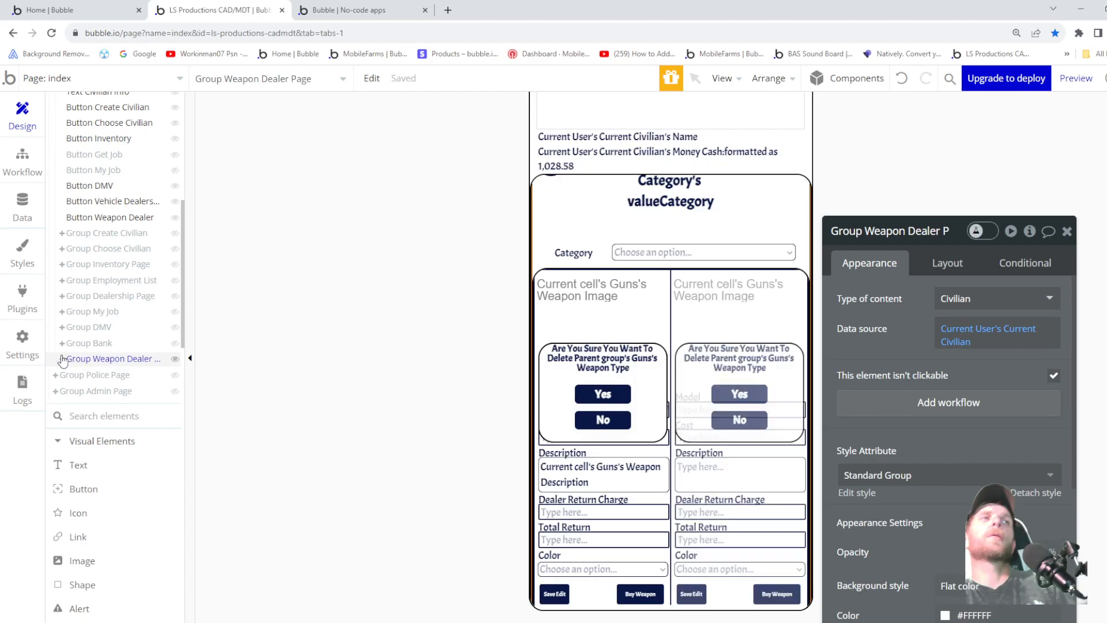
{"action": "left_click", "coordinate": [62, 359]}
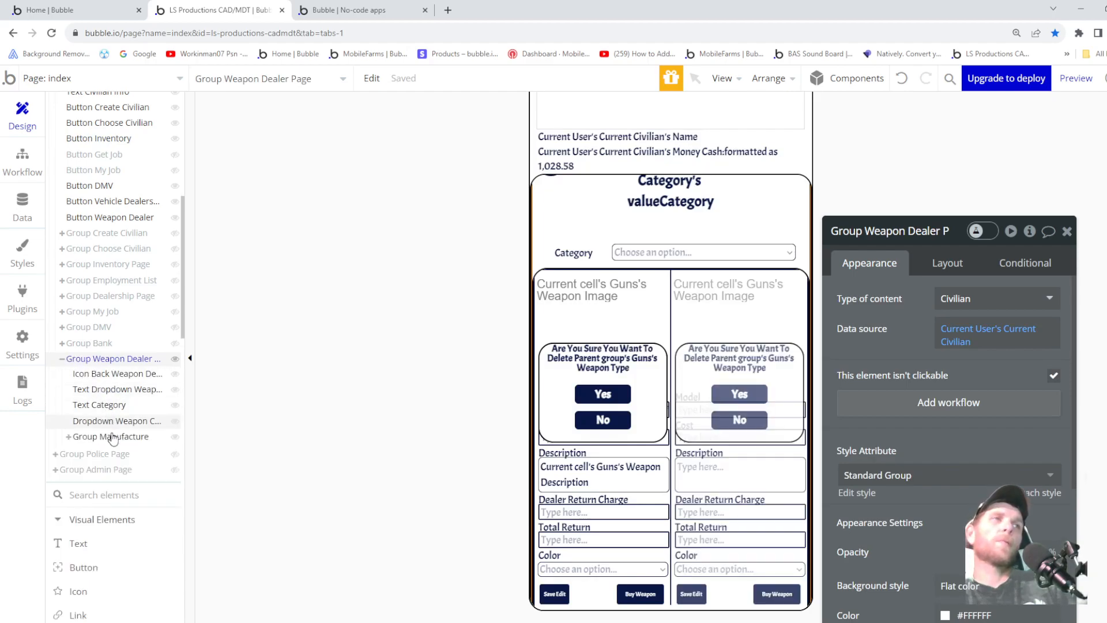
{"action": "left_click", "coordinate": [87, 438]}
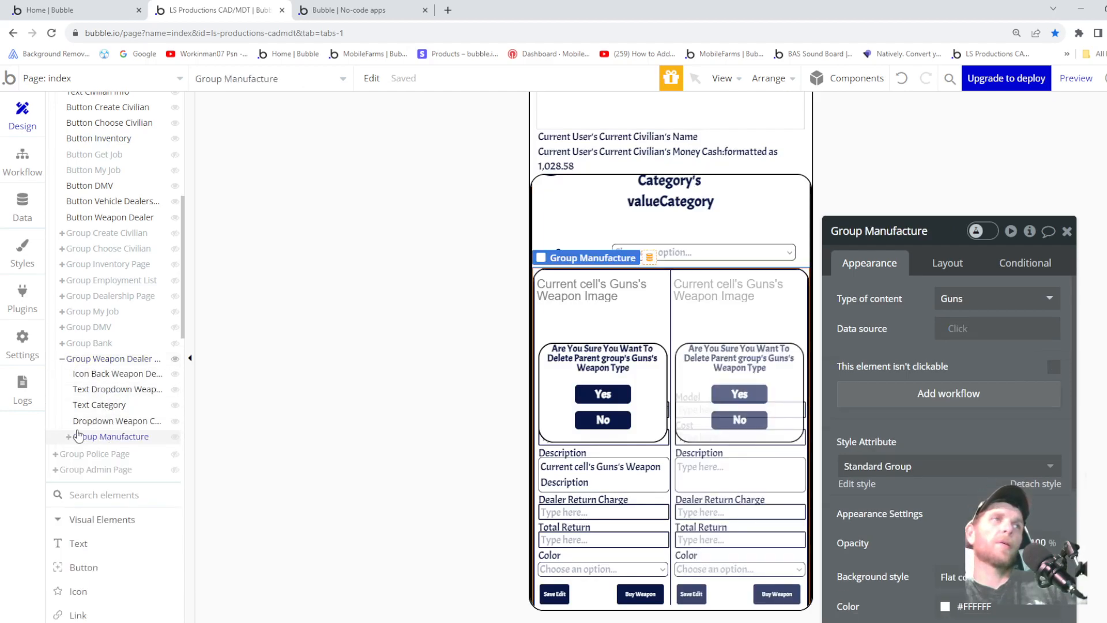
{"action": "left_click", "coordinate": [130, 362]}
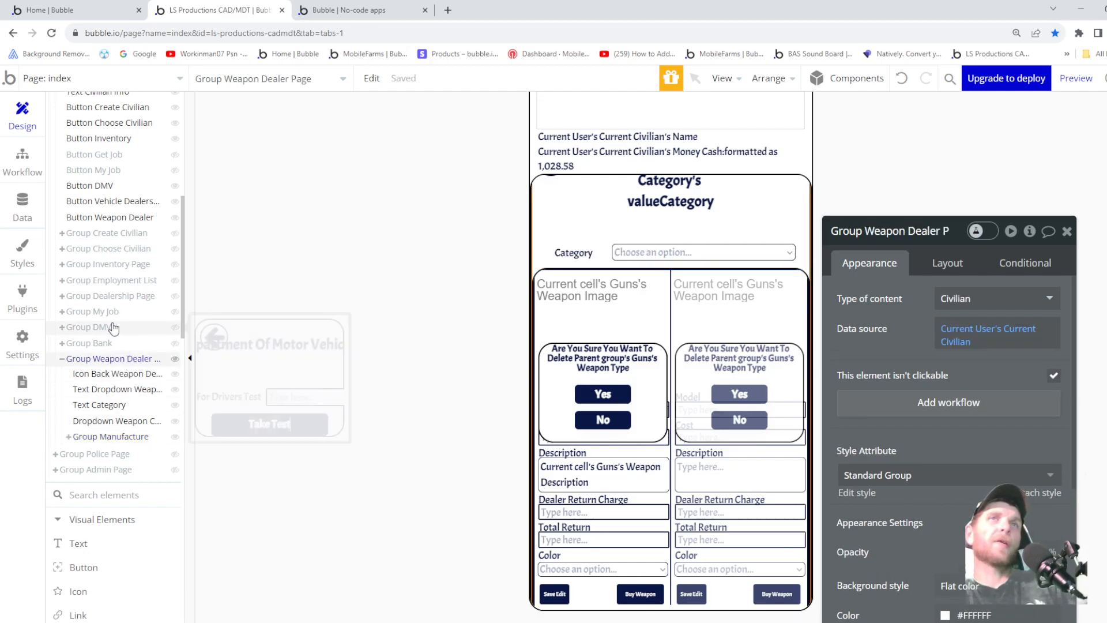
{"action": "left_click", "coordinate": [102, 361]}
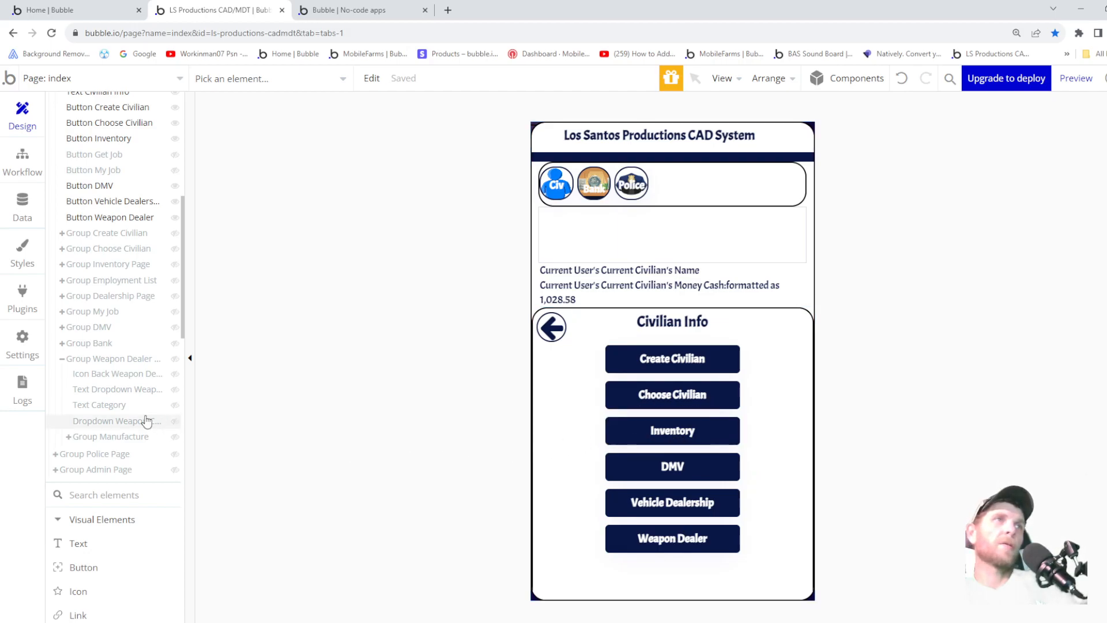
{"action": "mouse_move", "coordinate": [71, 440]}
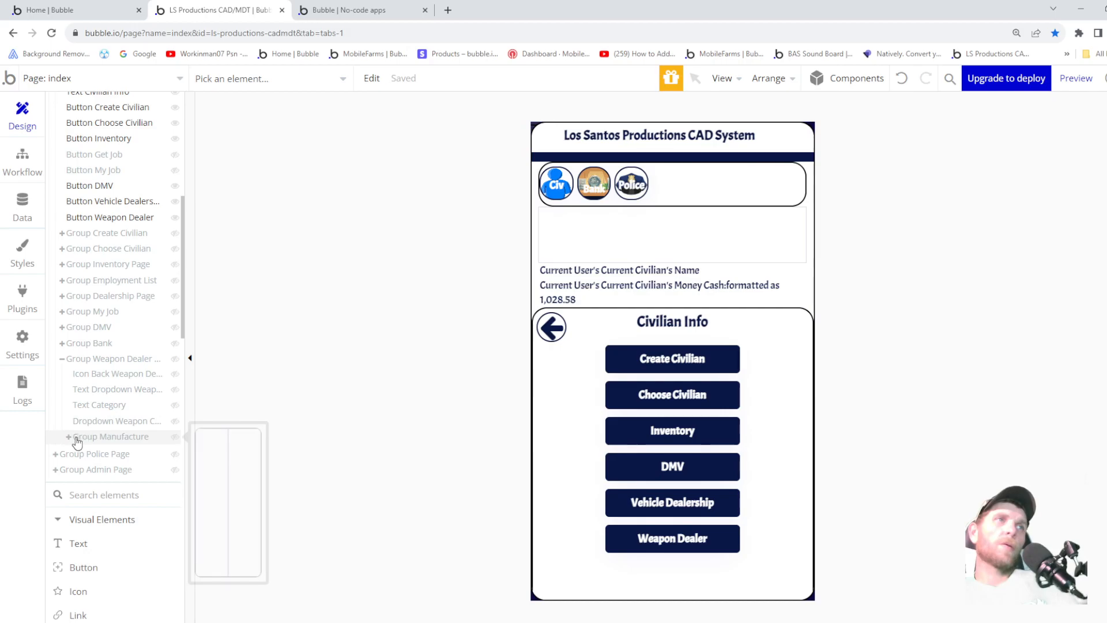
{"action": "left_click", "coordinate": [70, 440]}
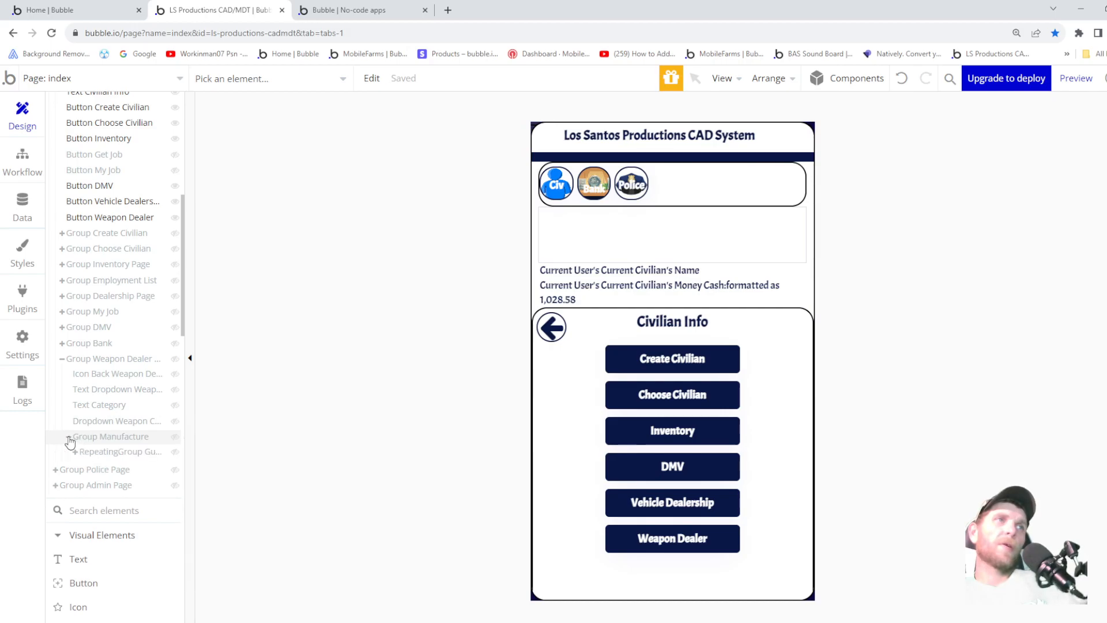
{"action": "left_click", "coordinate": [68, 438]}
{"action": "left_click", "coordinate": [69, 438]}
{"action": "left_click", "coordinate": [69, 437]}
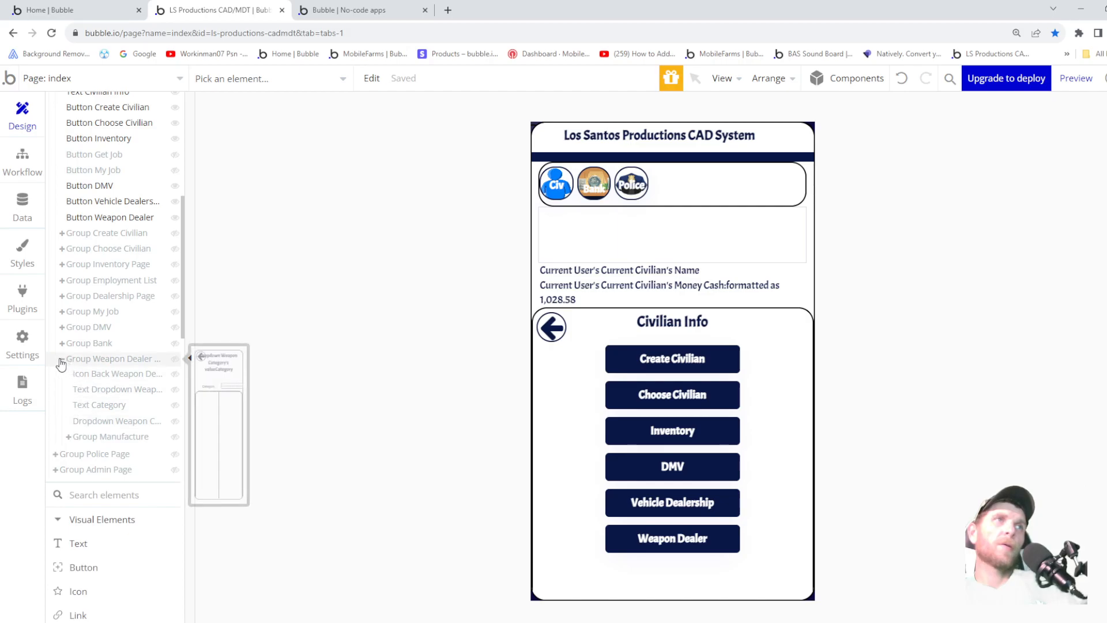
- Show the Inventory Page group, expand it and view its Owned Weapons group
{"action": "left_click", "coordinate": [87, 267]}
{"action": "left_click", "coordinate": [62, 264]}
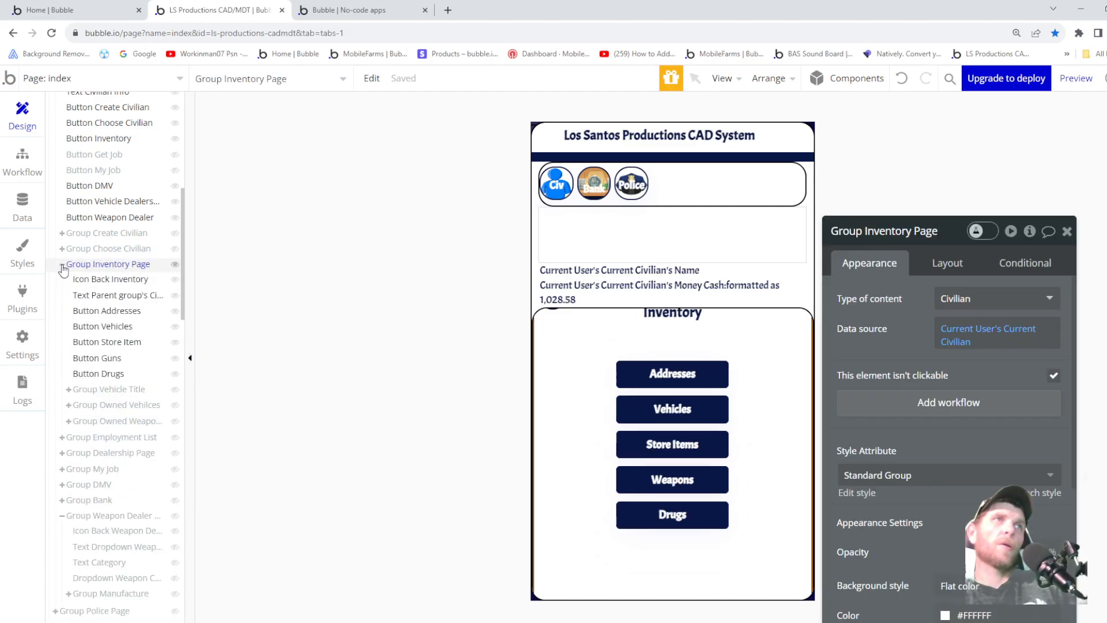
{"action": "left_click", "coordinate": [111, 422]}
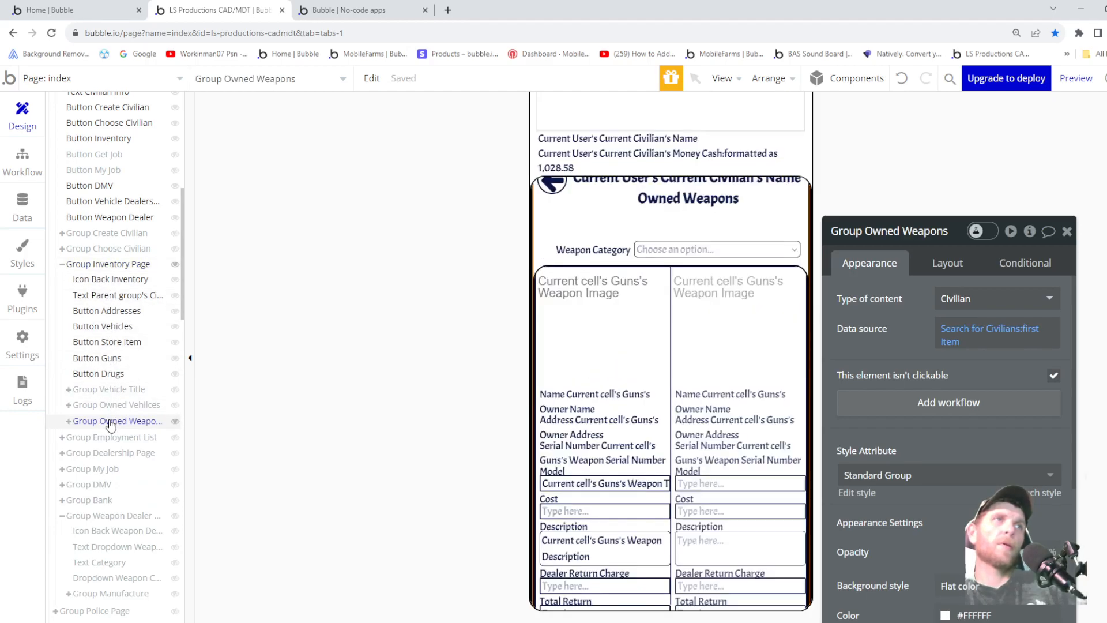
{"action": "key", "text": "Escape"}
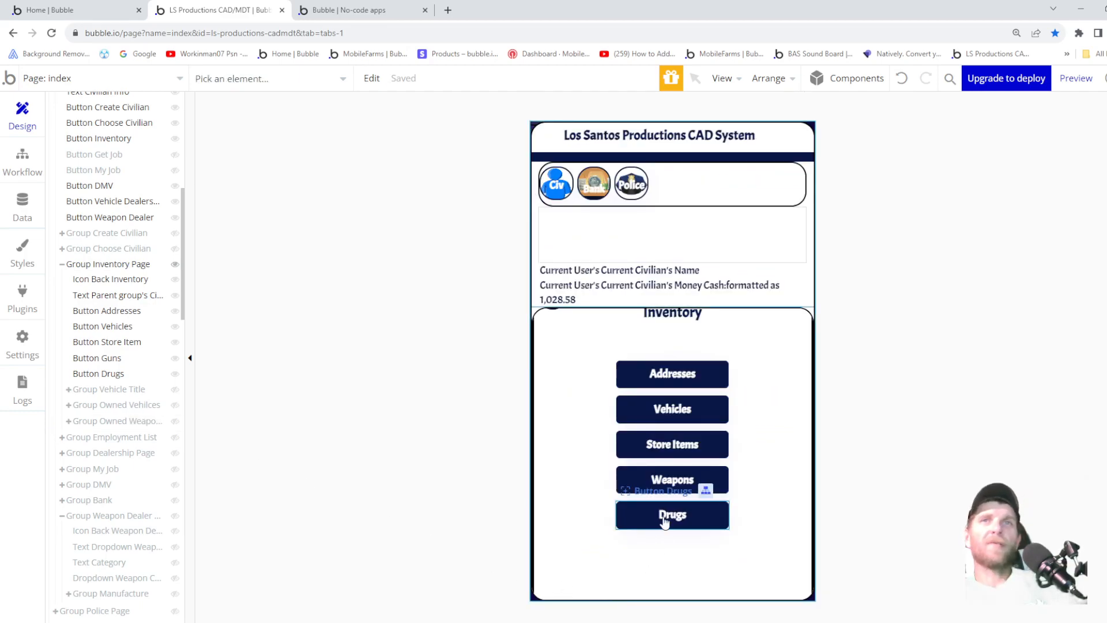
- Check which element the Animate action of the Inventory page's Weapons button targets, and return to the page design
{"action": "left_click", "coordinate": [678, 476]}
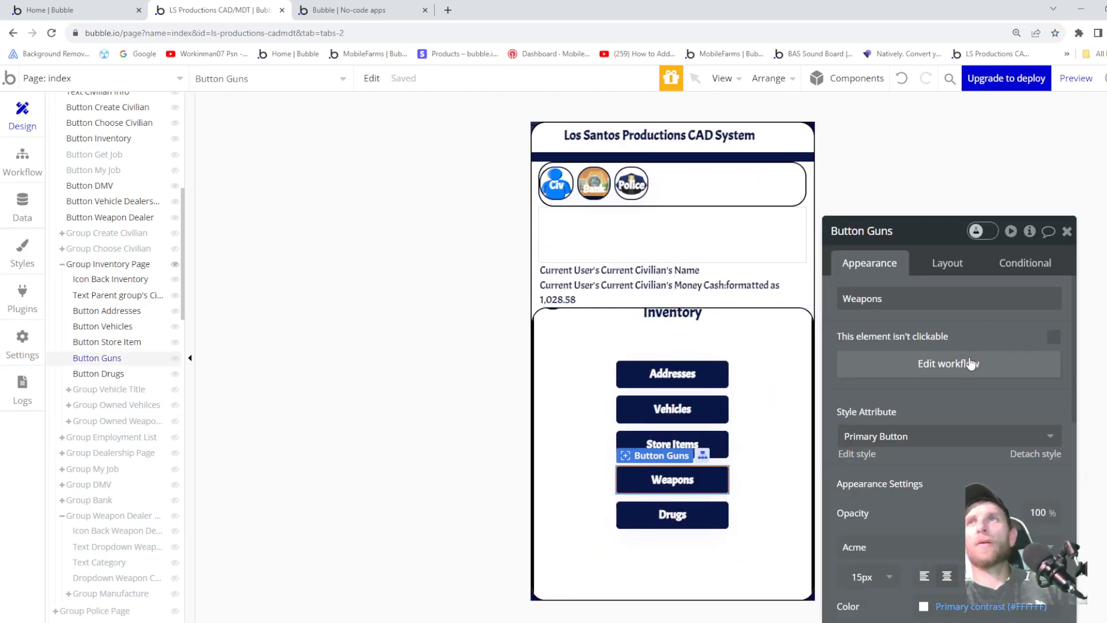
{"action": "left_click", "coordinate": [949, 364]}
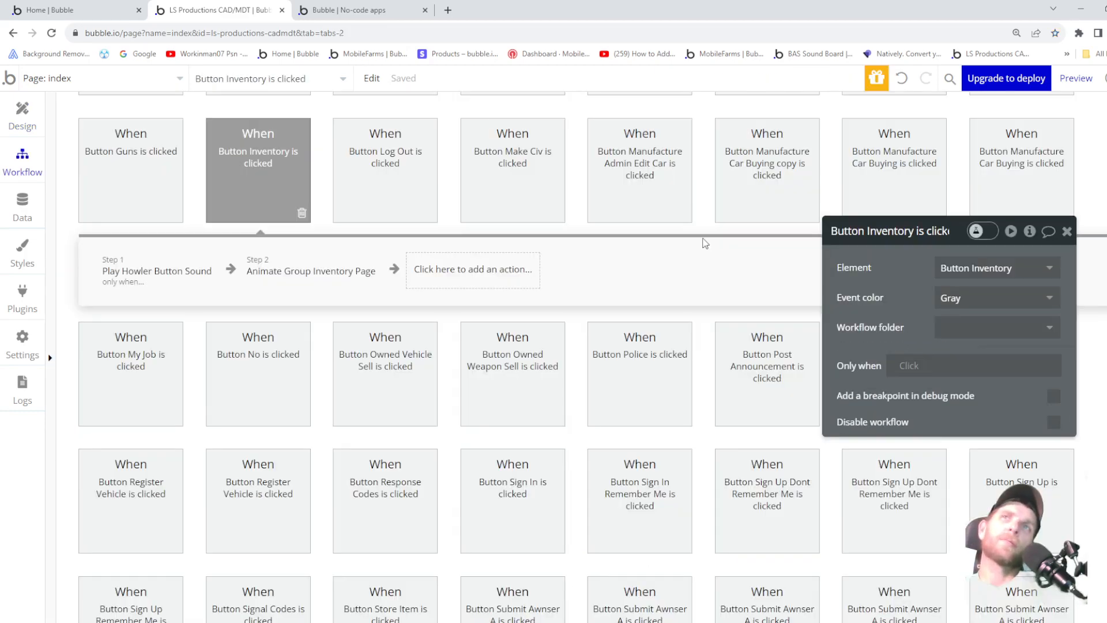
{"action": "left_click", "coordinate": [315, 270]}
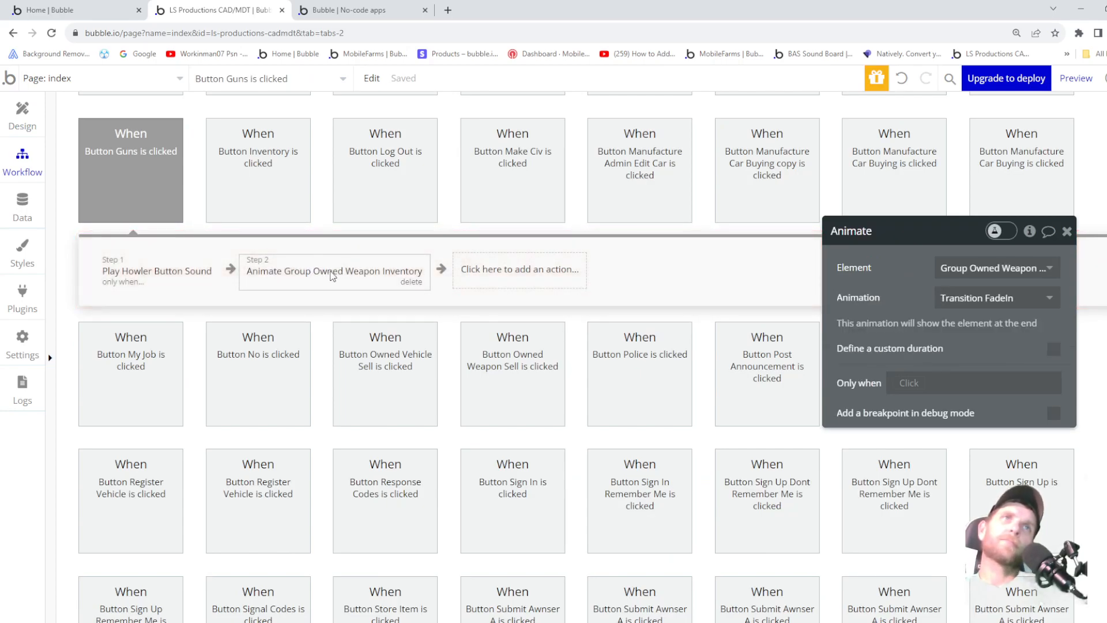
{"action": "left_click", "coordinate": [35, 118]}
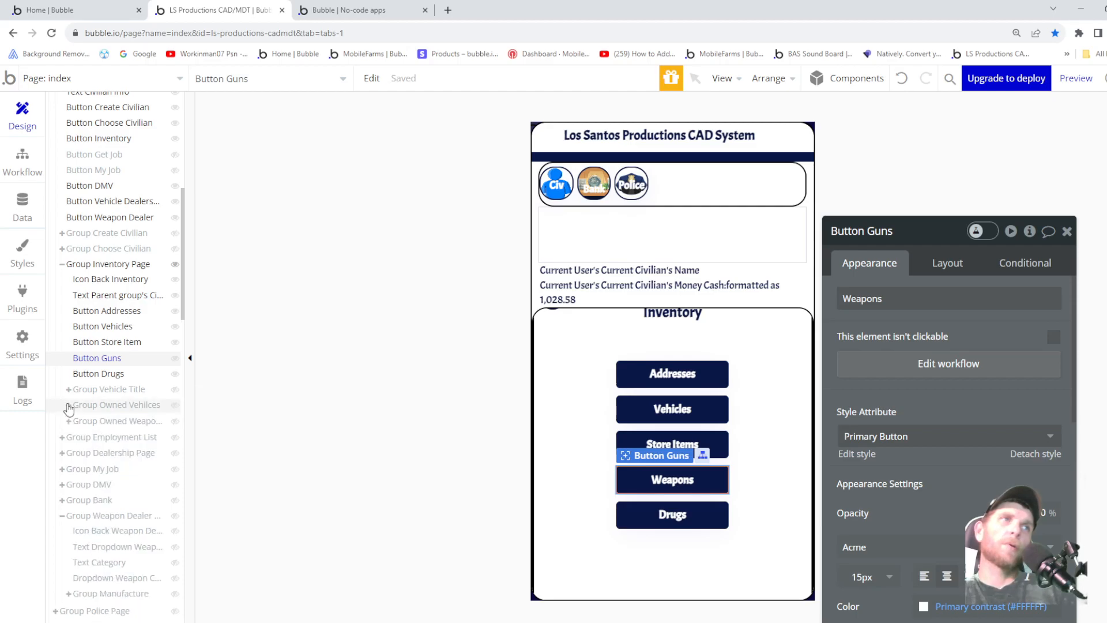
- Expand the Owned Weapons group and examine the elements it contains
{"action": "left_click", "coordinate": [68, 423]}
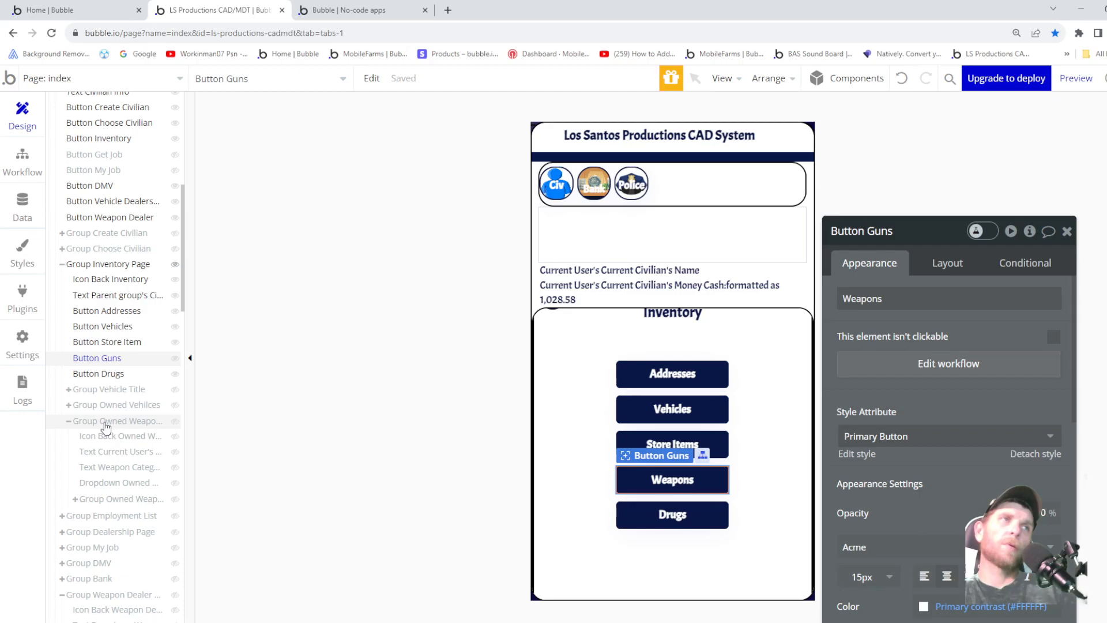
{"action": "left_click", "coordinate": [106, 425]}
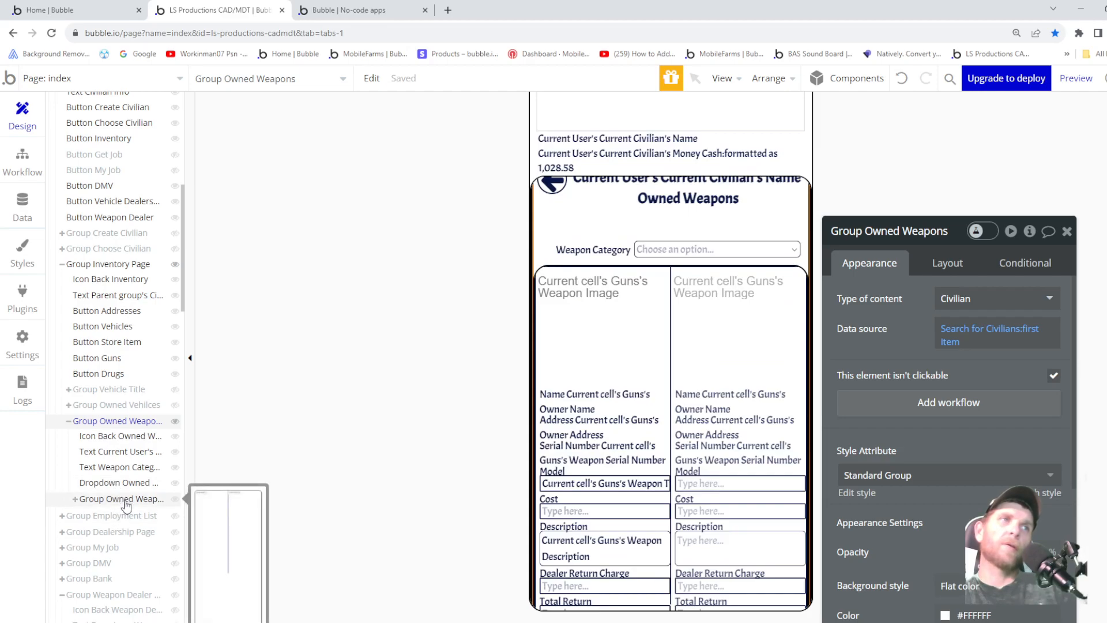
{"action": "left_click", "coordinate": [126, 423]}
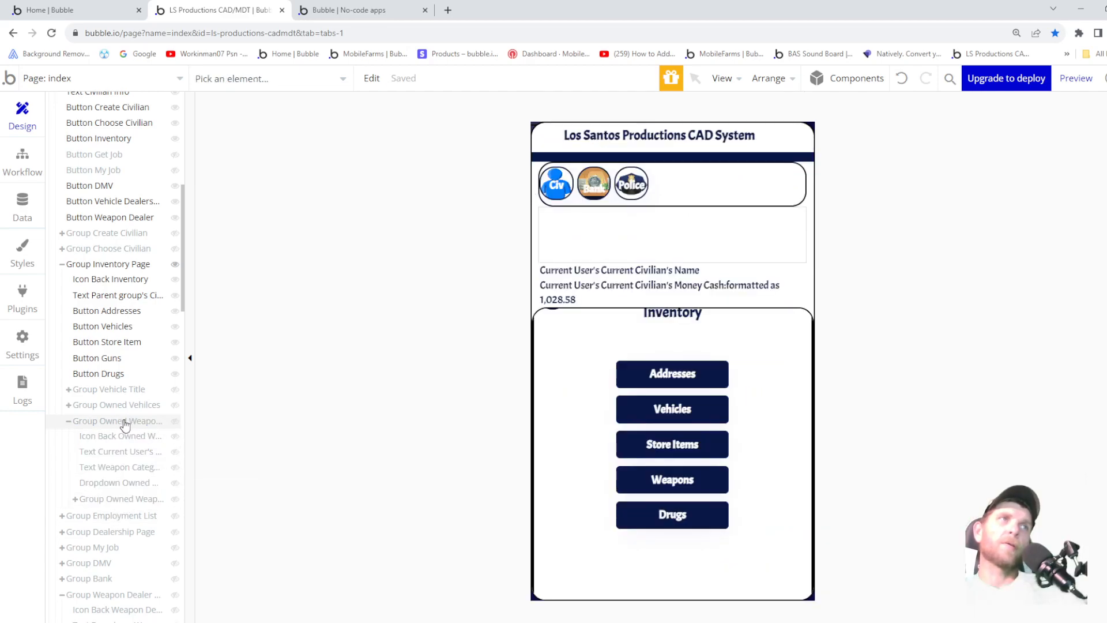
- Change the element shown by the Weapons button's Animate action to Group Owned Weapons
{"action": "left_click", "coordinate": [685, 481]}
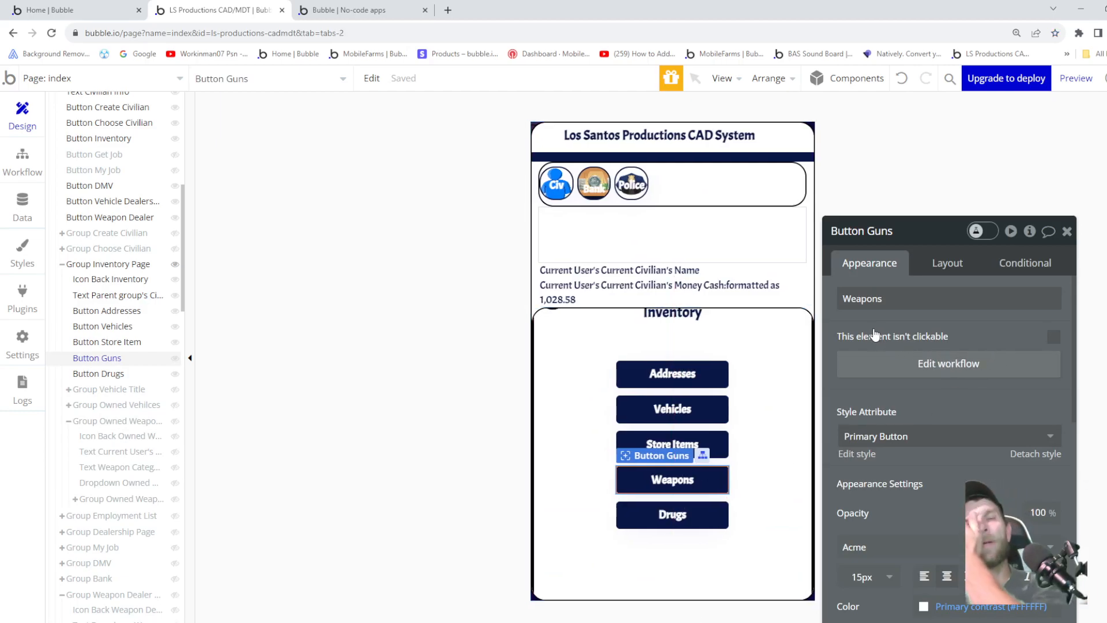
{"action": "left_click", "coordinate": [911, 363]}
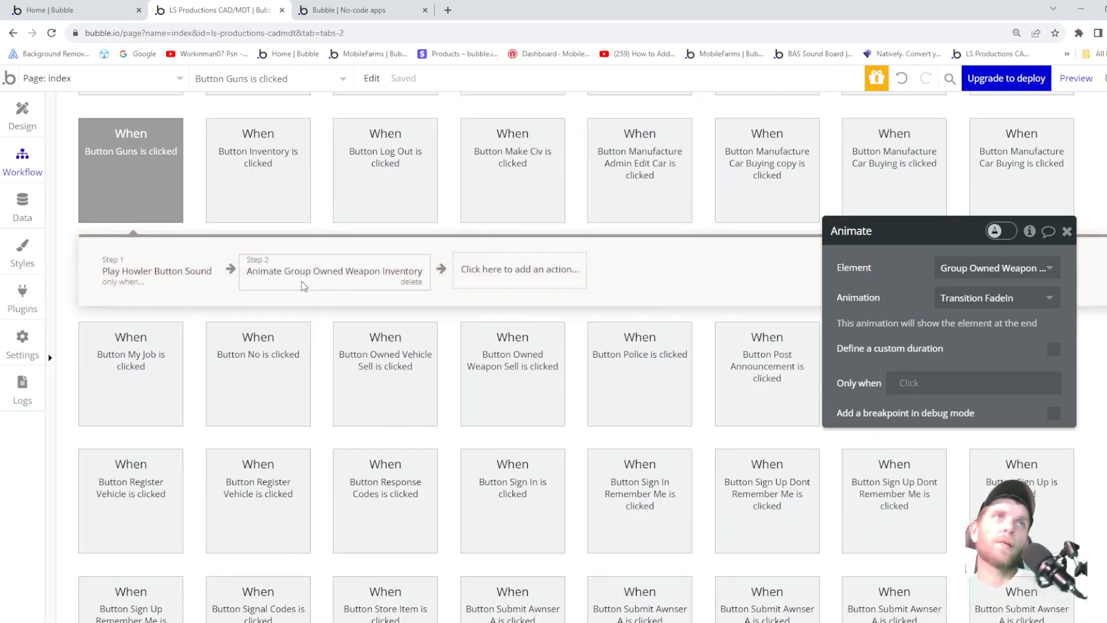
{"action": "left_click", "coordinate": [949, 267]}
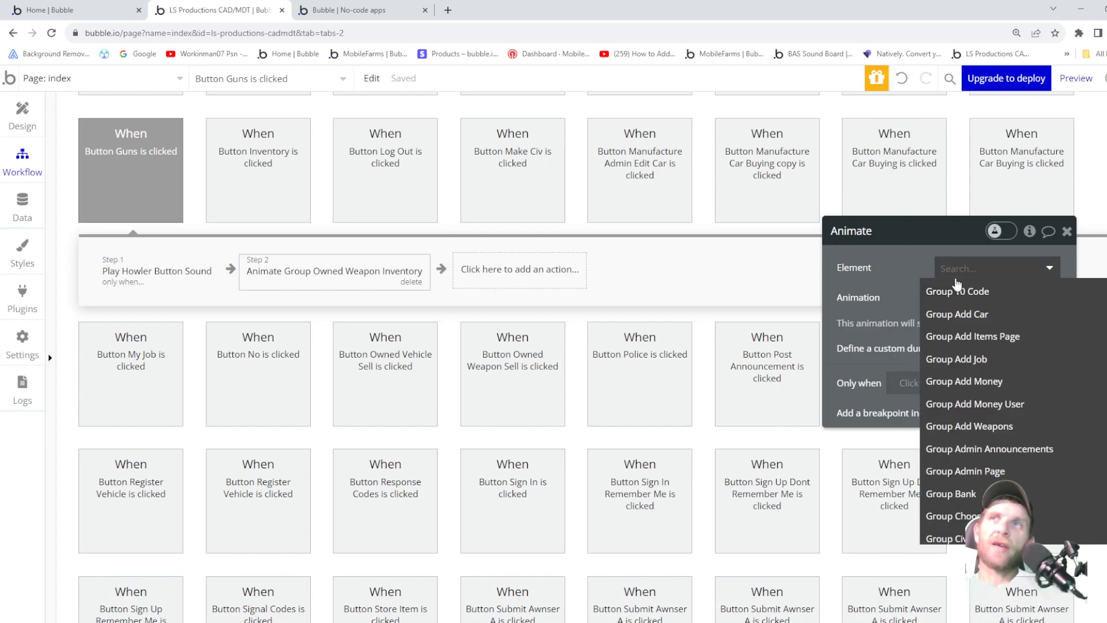
{"action": "scroll", "coordinate": [1015, 412], "scroll_direction": "down", "scroll_amount": 6}
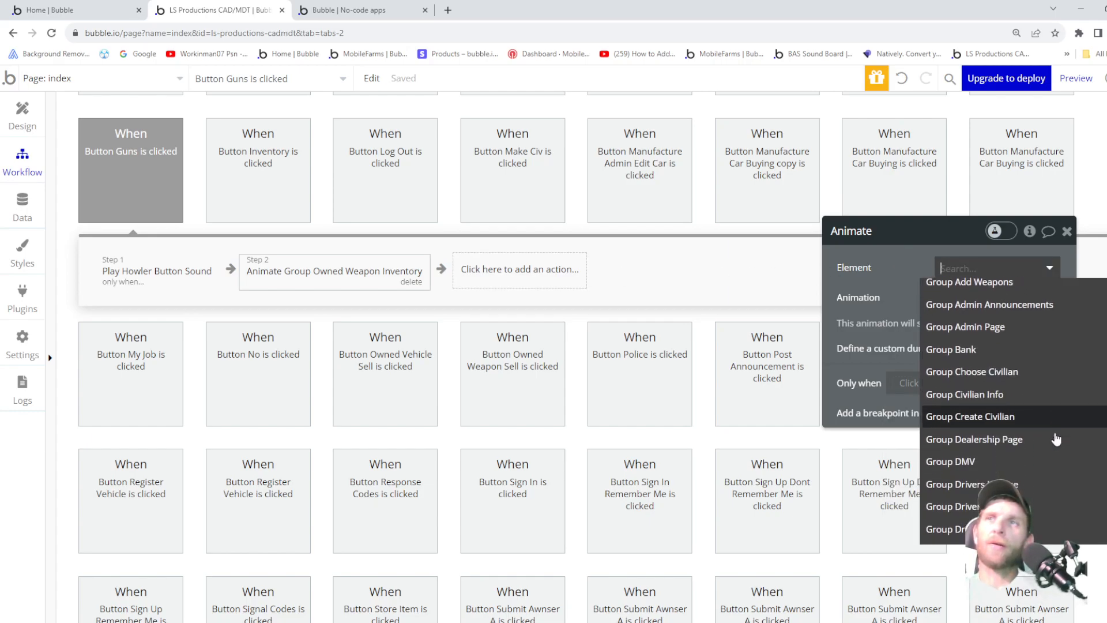
{"action": "scroll", "coordinate": [1047, 462], "scroll_direction": "down", "scroll_amount": 5}
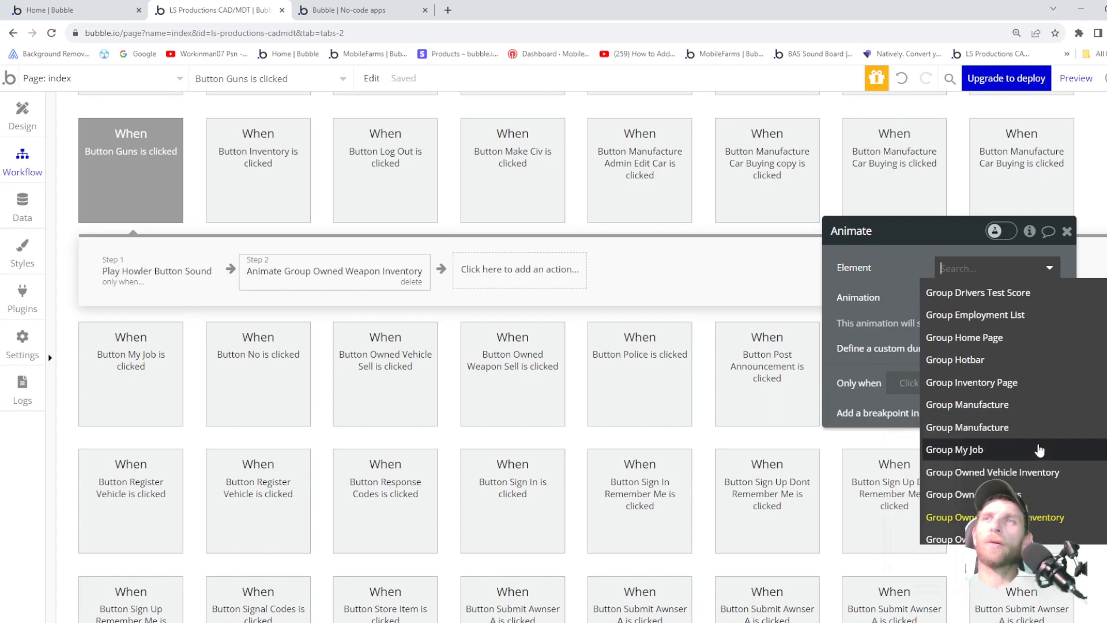
{"action": "left_click", "coordinate": [1026, 500]}
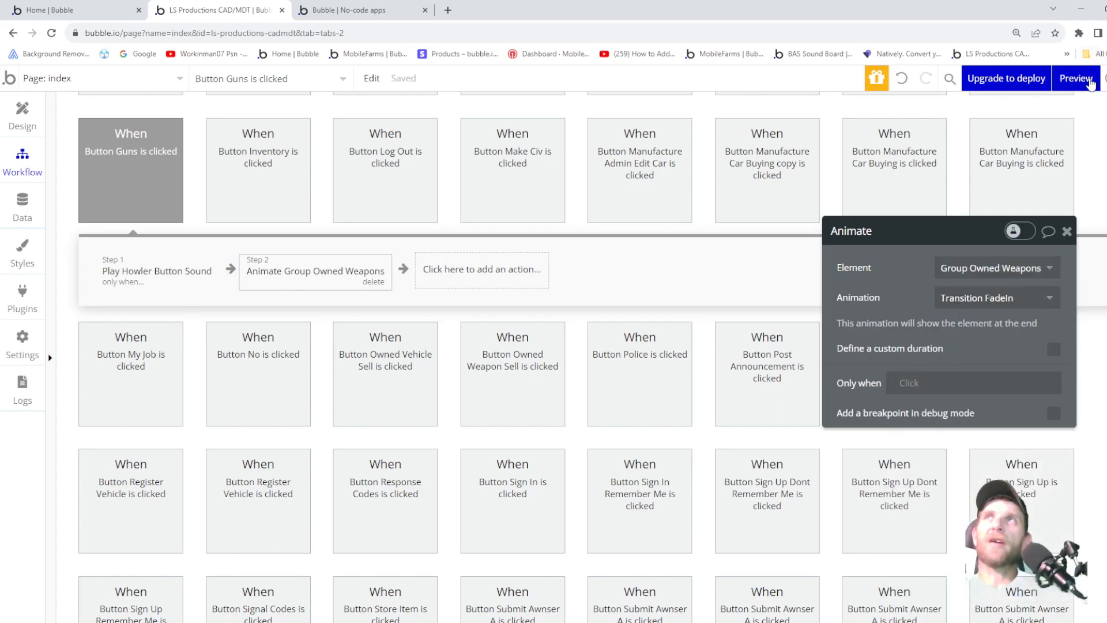
- Preview the app and test the civilian inventory's Weapons page with the Handguns category
{"action": "left_click", "coordinate": [1085, 86]}
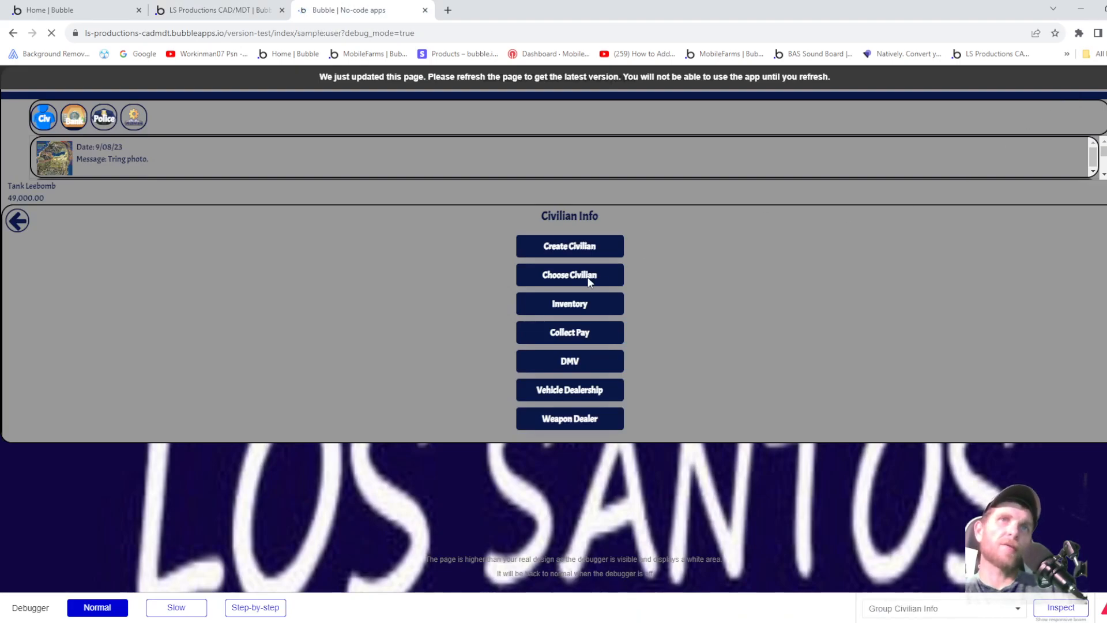
{"action": "left_click", "coordinate": [46, 121]}
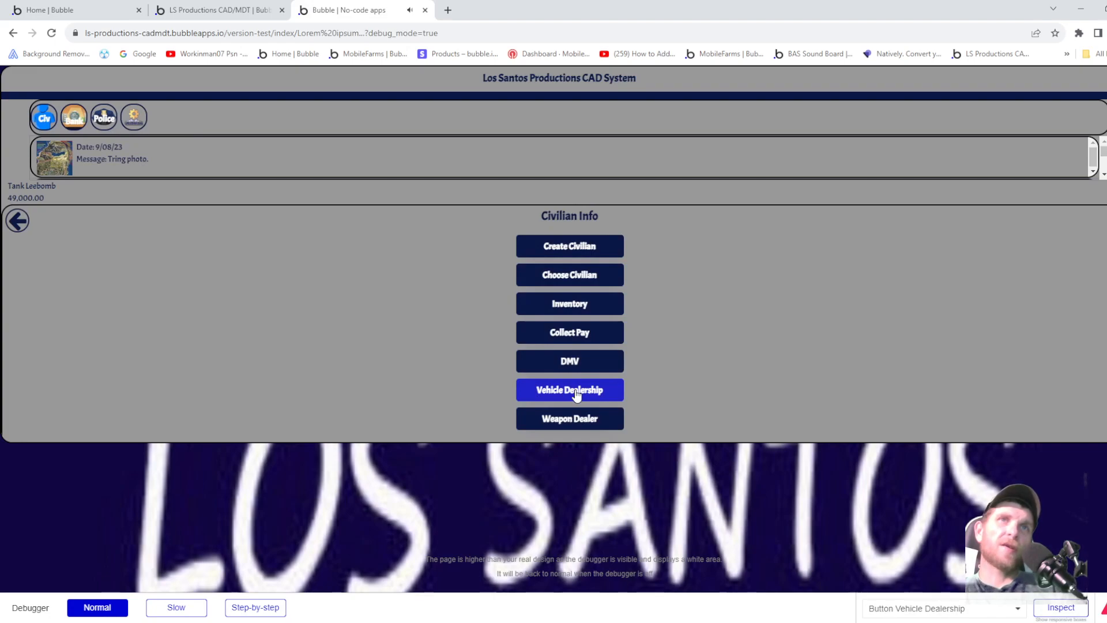
{"action": "left_click", "coordinate": [579, 310]}
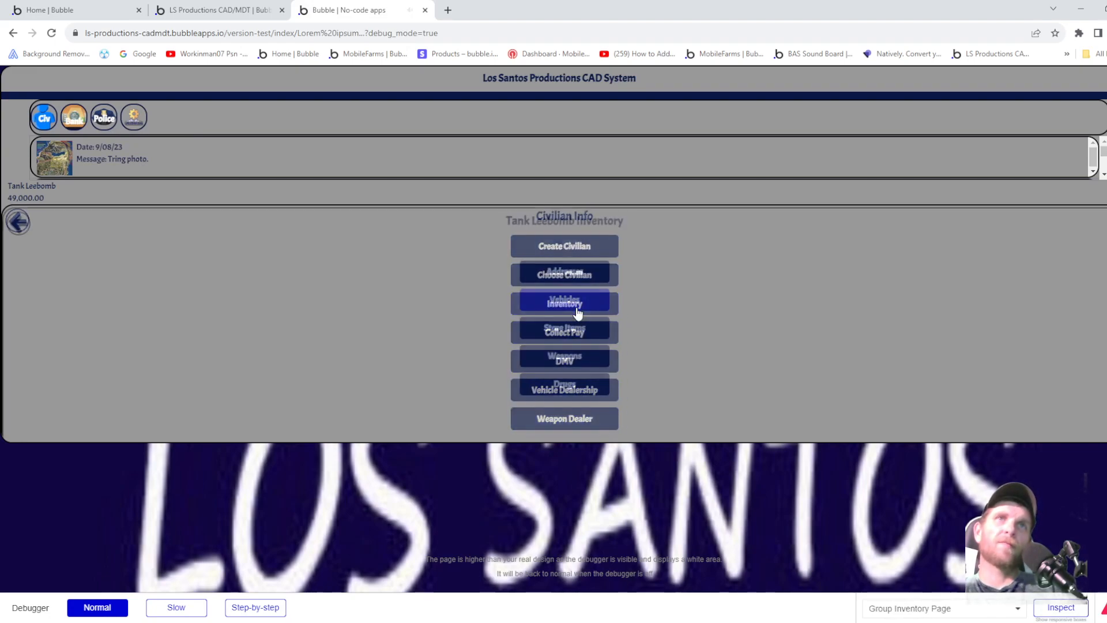
{"action": "left_click", "coordinate": [583, 362]}
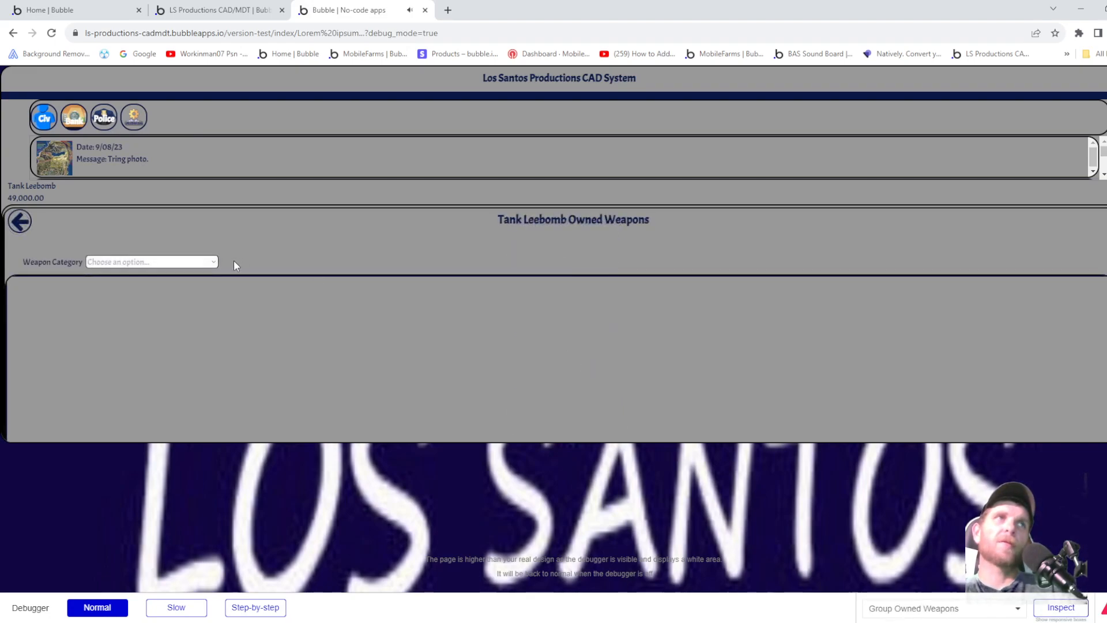
{"action": "left_click", "coordinate": [133, 264]}
{"action": "left_click", "coordinate": [133, 278]}
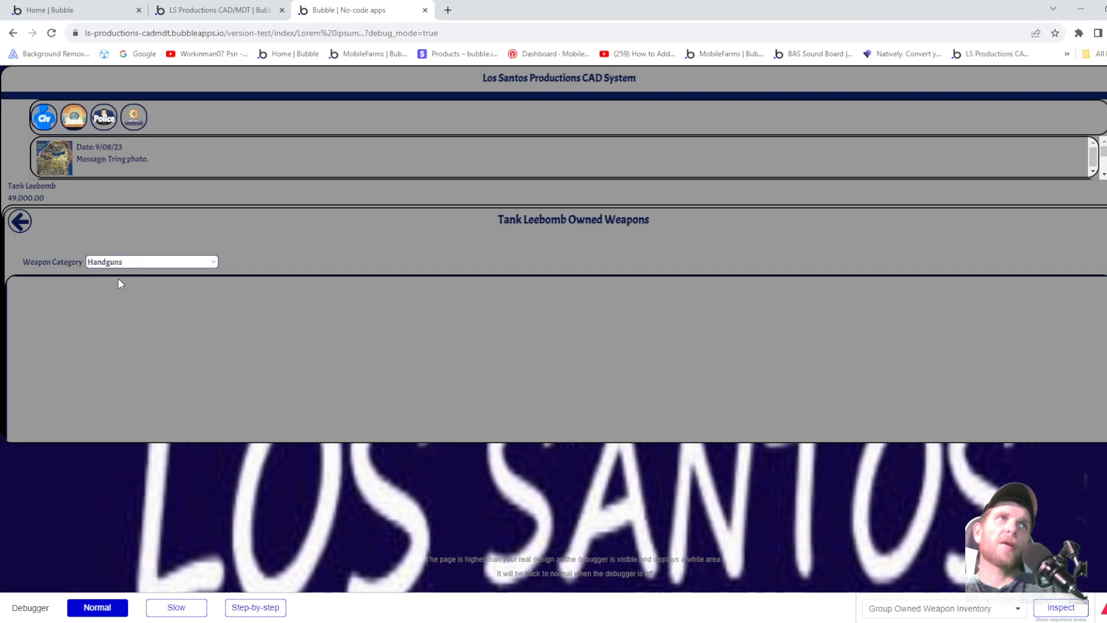
- Go back to Civilian Info and test the Weapon Dealer page with the Handguns category
{"action": "left_click", "coordinate": [17, 224]}
{"action": "left_click", "coordinate": [19, 227]}
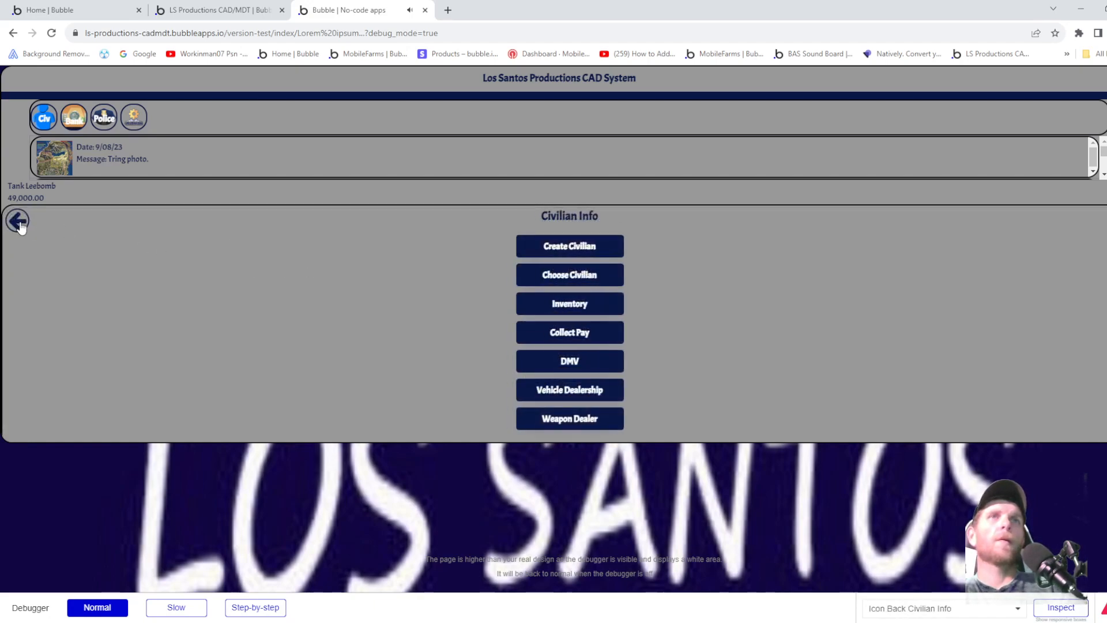
{"action": "left_click", "coordinate": [583, 418]}
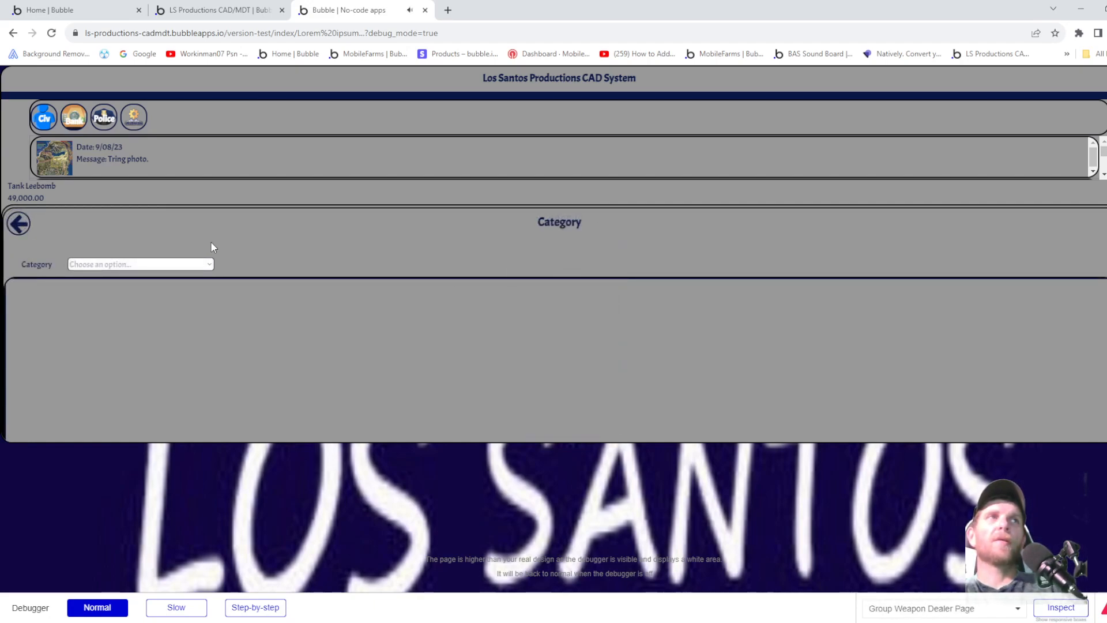
{"action": "left_click", "coordinate": [120, 280]}
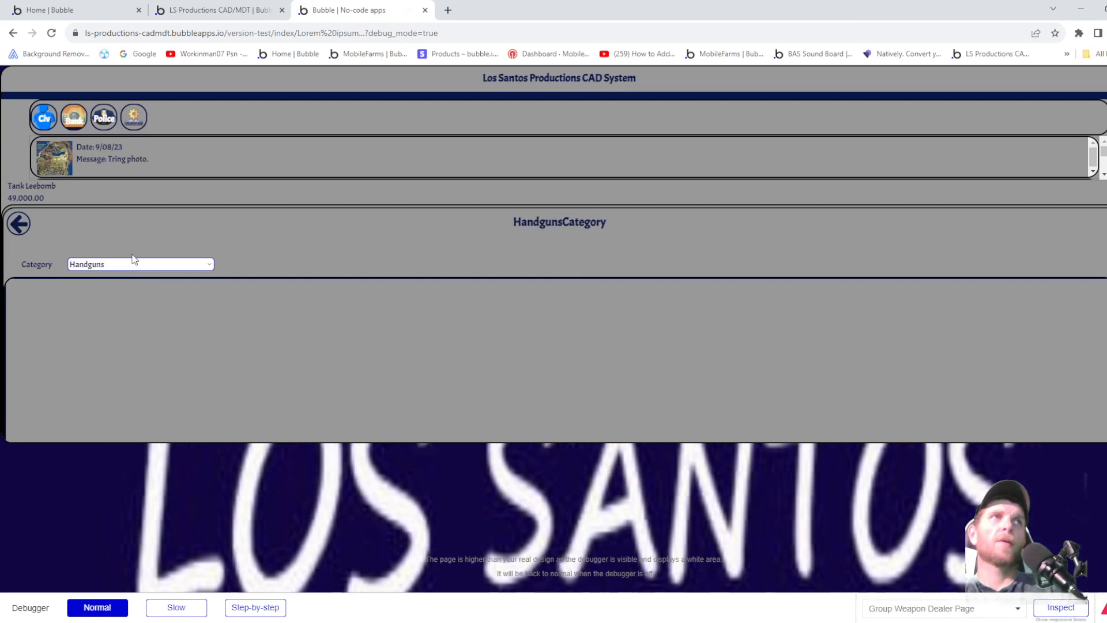
{"action": "left_click", "coordinate": [100, 281]}
- Leave the Weapon Dealer page and open the Add Weapon form from the admin page's item options
{"action": "left_click", "coordinate": [17, 224]}
{"action": "left_click", "coordinate": [22, 224]}
{"action": "left_click", "coordinate": [133, 117]}
{"action": "left_click", "coordinate": [562, 271]}
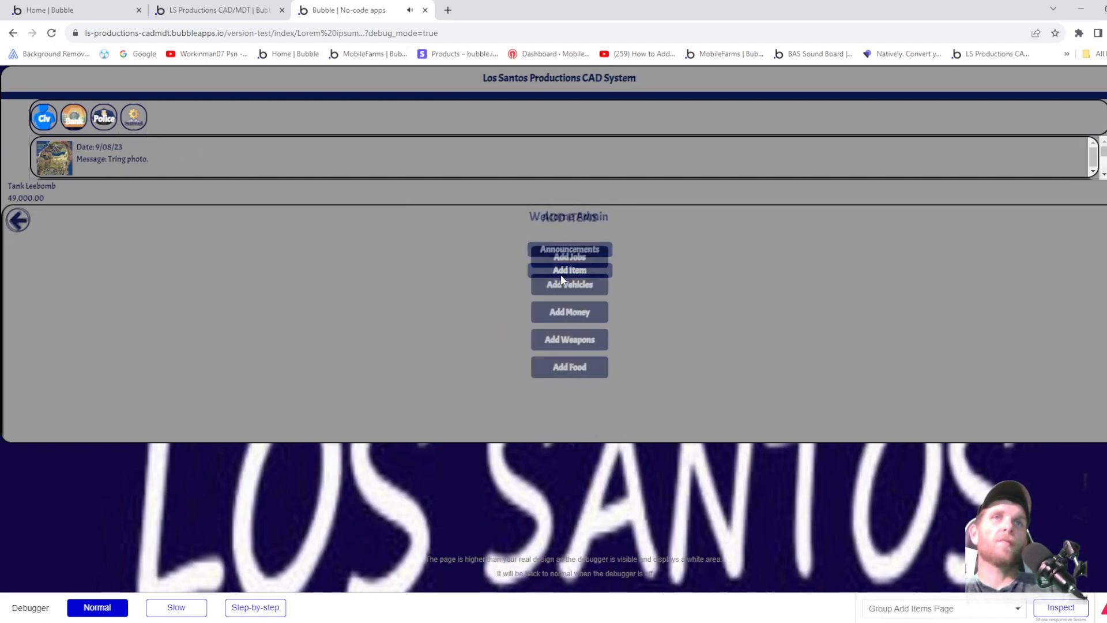
{"action": "left_click", "coordinate": [569, 340]}
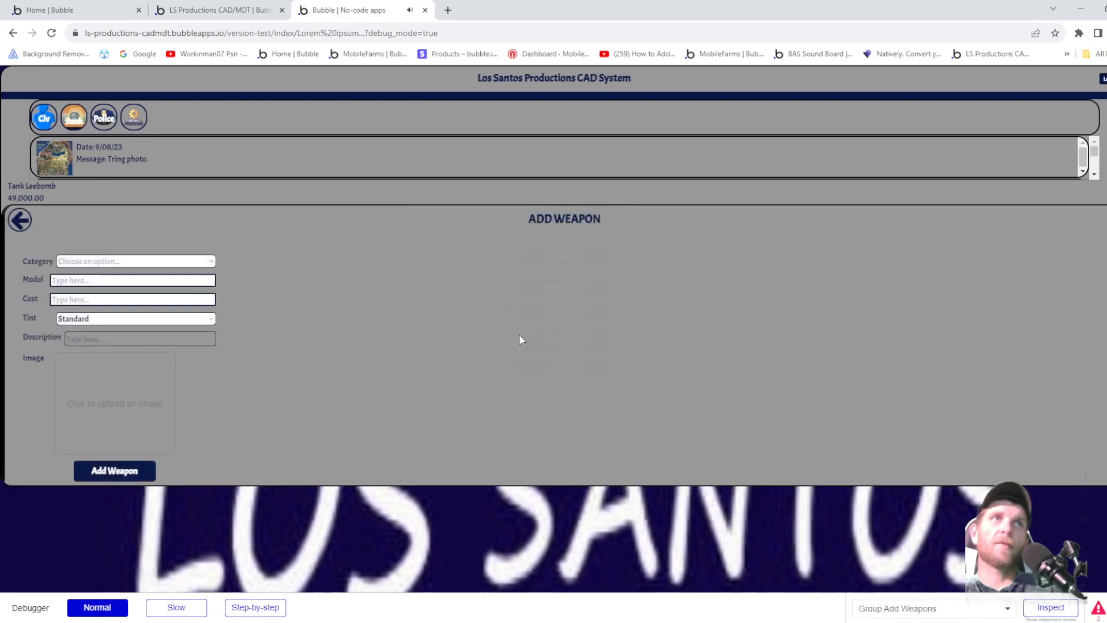
- Set the new weapon's category to Handguns and upload the black pistol picture as its image
{"action": "left_click", "coordinate": [107, 274]}
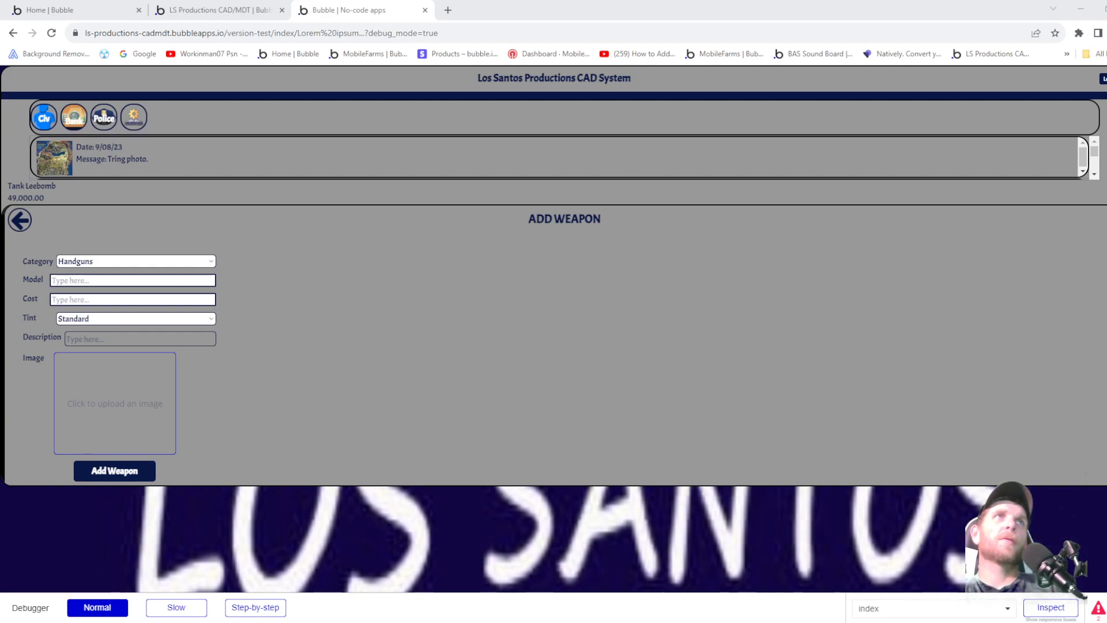
{"action": "left_click", "coordinate": [115, 280]}
{"action": "left_click", "coordinate": [96, 440]}
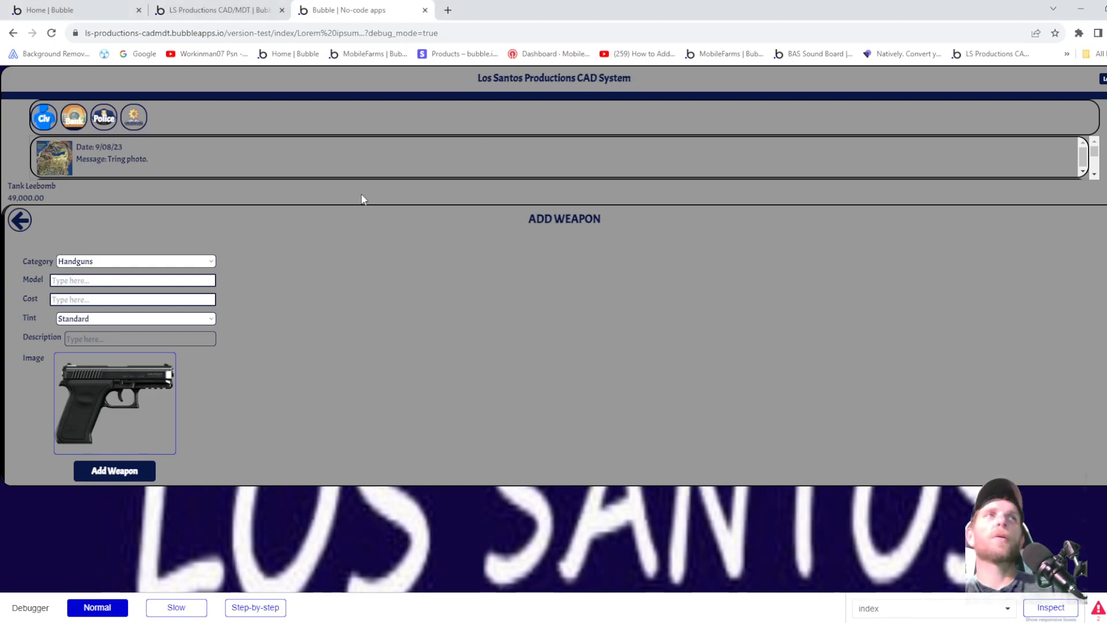
- Add the weapon with model Ceramic Pistol, cost 4,575 and description "Ceramic Pistol is a semi auto firing pistol."
{"action": "left_click", "coordinate": [176, 281]}
{"action": "type", "text": "CeramicPistol"}
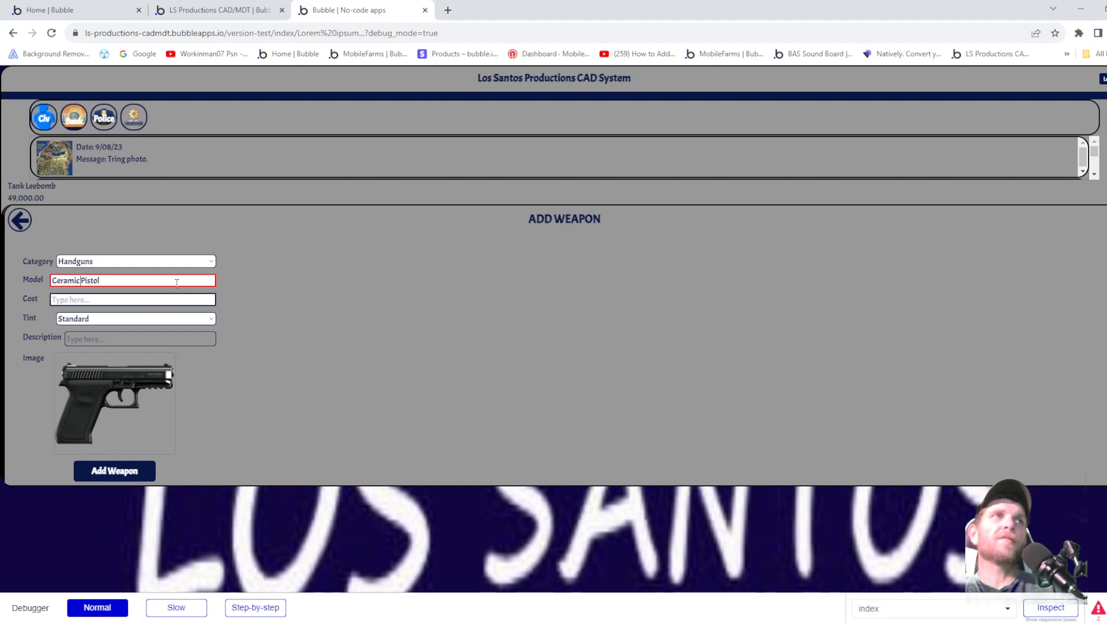
{"action": "left_click", "coordinate": [120, 300]}
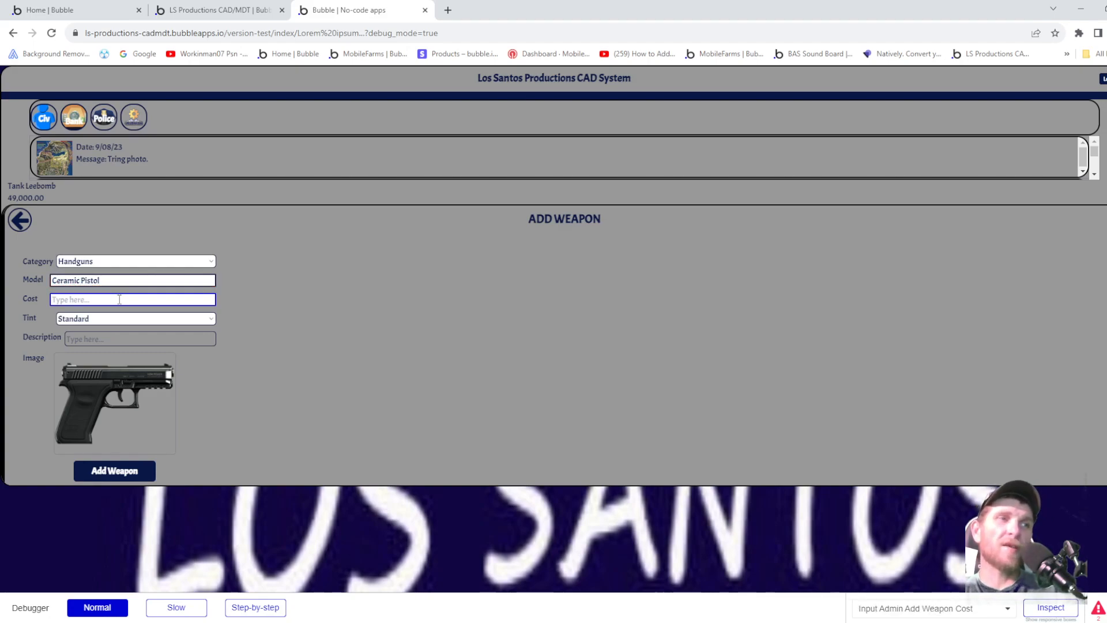
{"action": "type", "text": "4,575"}
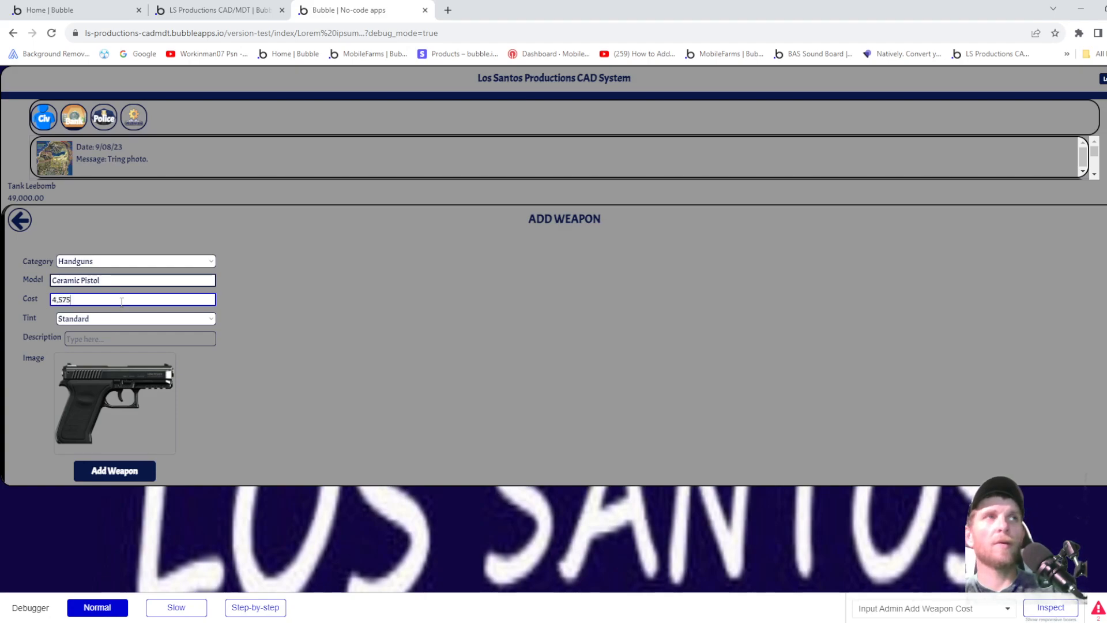
{"action": "left_click", "coordinate": [119, 339]}
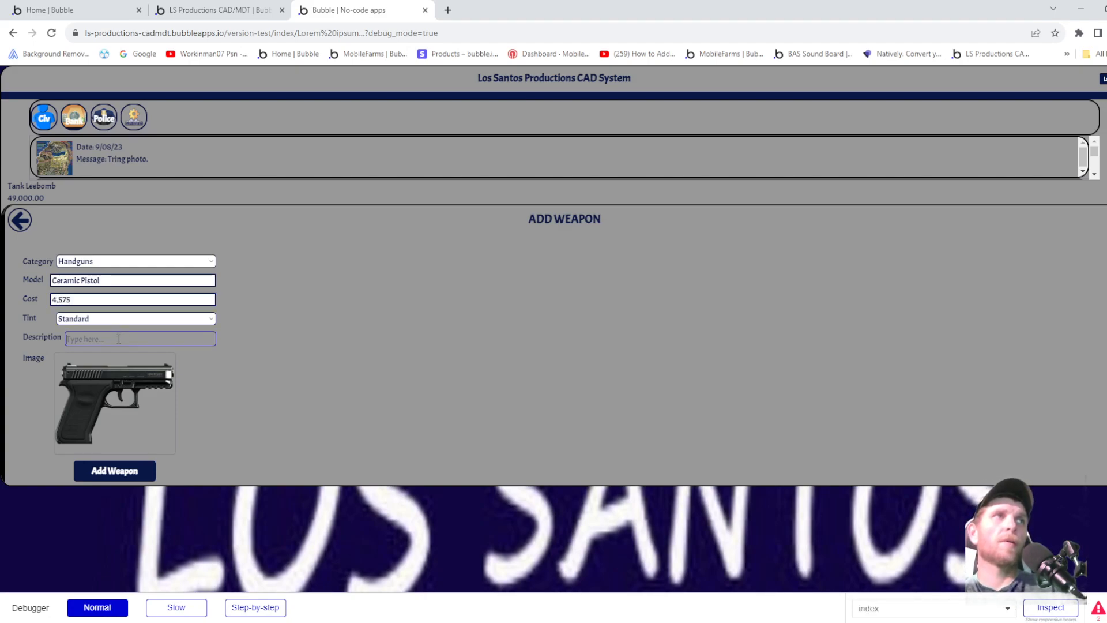
{"action": "type", "text": "C"}
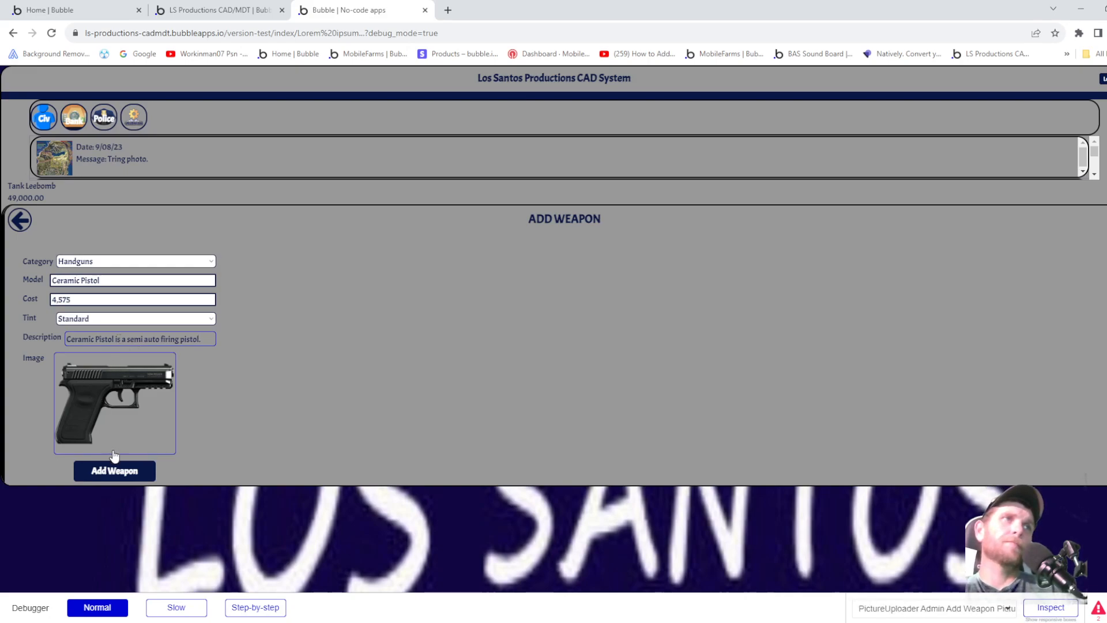
{"action": "left_click", "coordinate": [116, 470]}
- Leave the admin pages, show the Handguns category on the Weapon Dealer page, and buy the Ceramic Pistol
{"action": "left_click", "coordinate": [19, 219]}
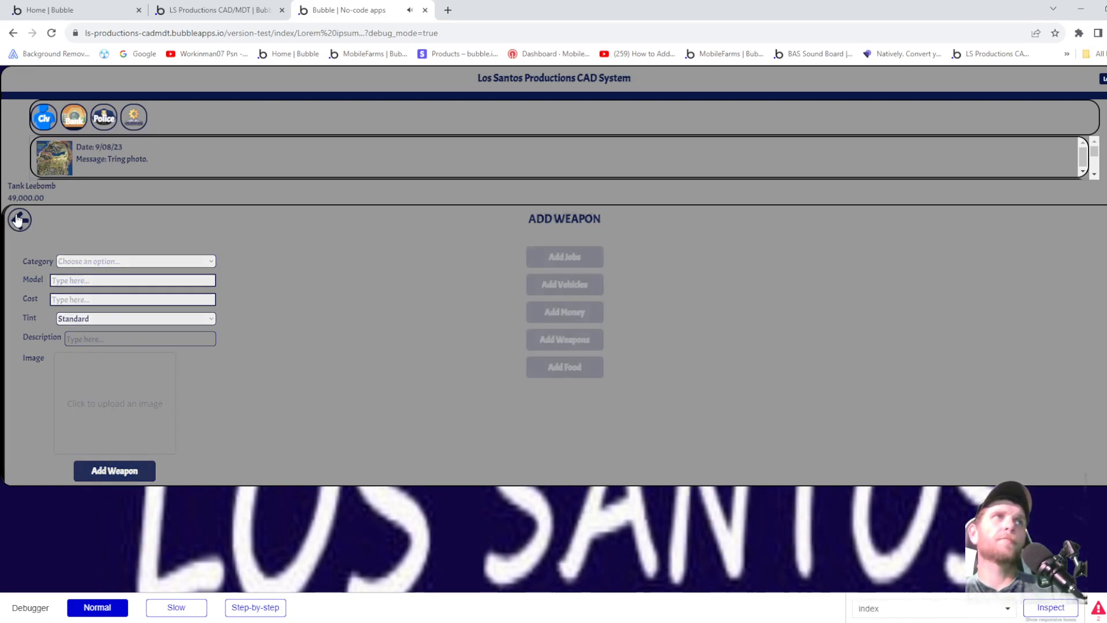
{"action": "left_click", "coordinate": [19, 219]}
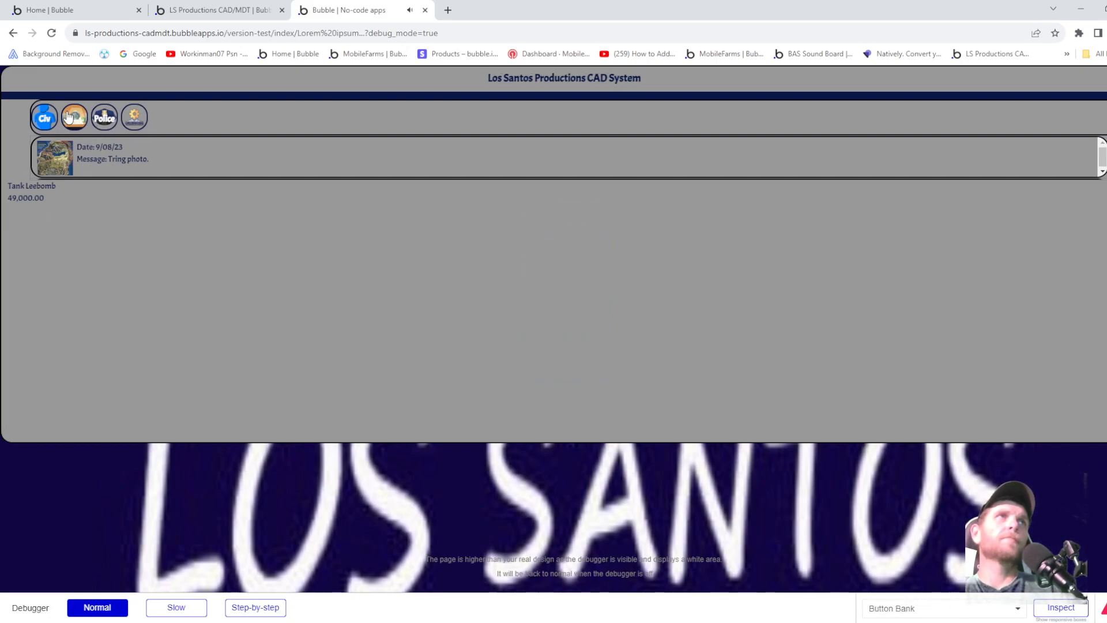
{"action": "left_click", "coordinate": [45, 119]}
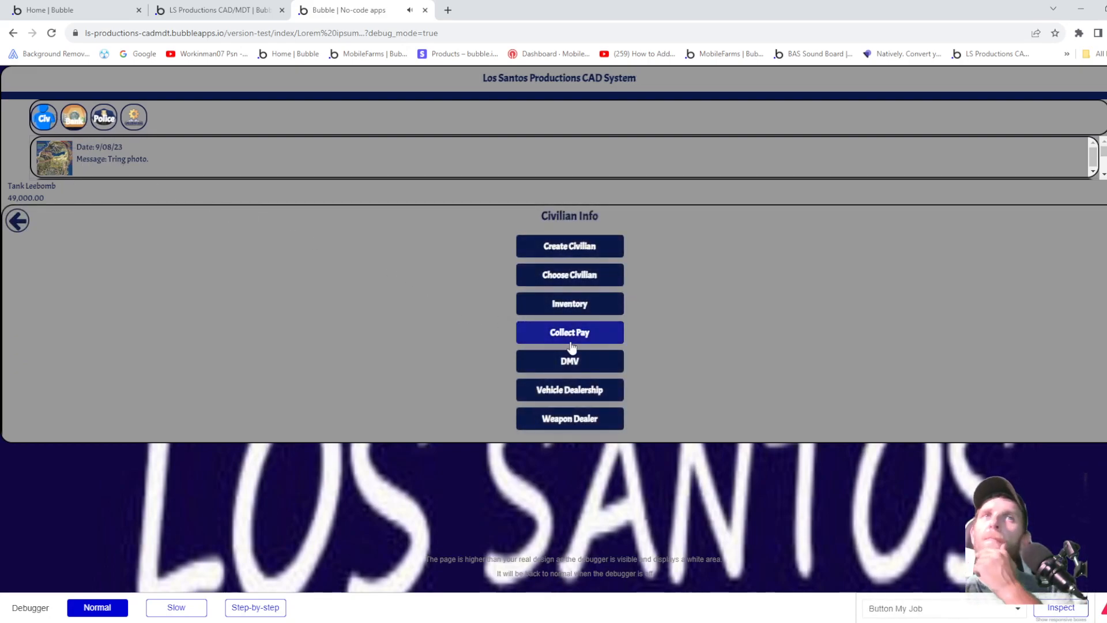
{"action": "left_click", "coordinate": [583, 418]}
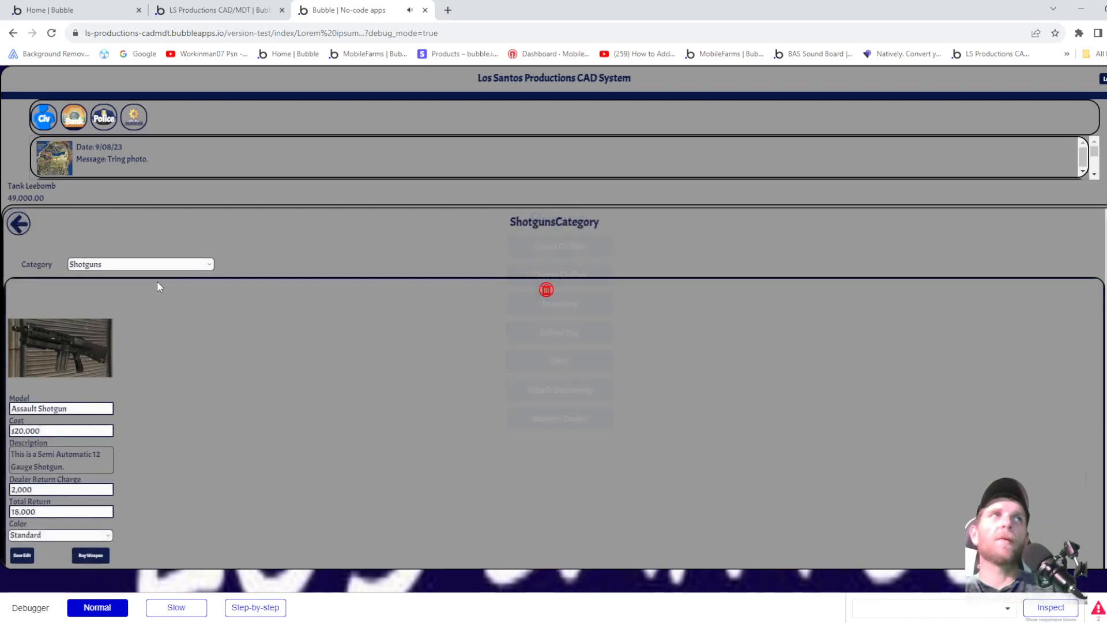
{"action": "left_click", "coordinate": [127, 276]}
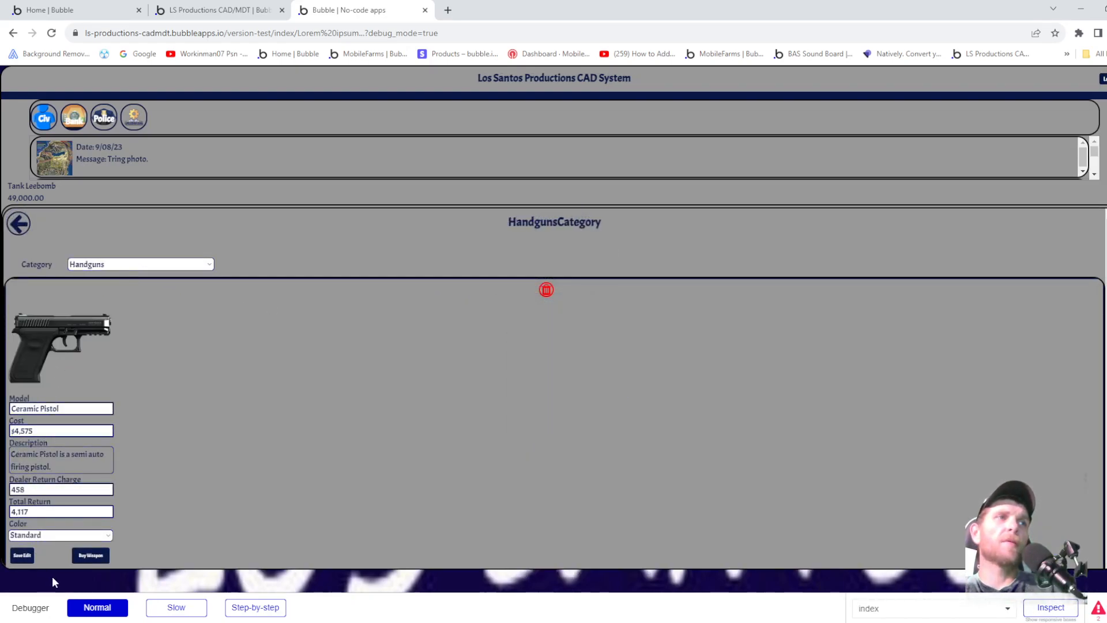
{"action": "left_click", "coordinate": [88, 556]}
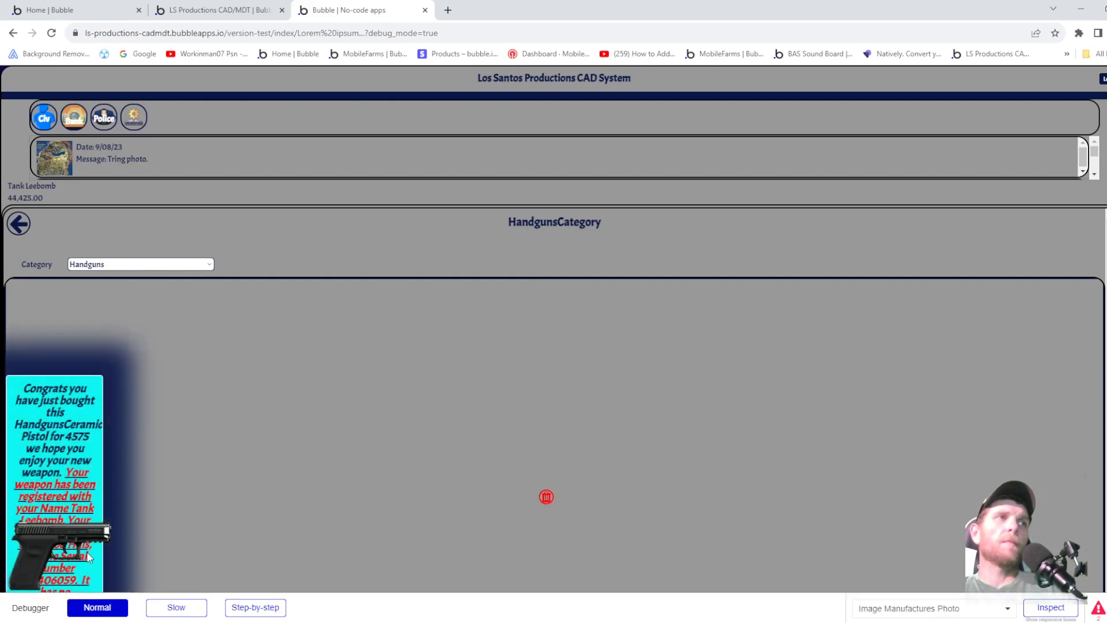
{"action": "scroll", "coordinate": [123, 390], "scroll_direction": "down", "scroll_amount": 1}
{"action": "scroll", "coordinate": [90, 355], "scroll_direction": "down", "scroll_amount": 3}
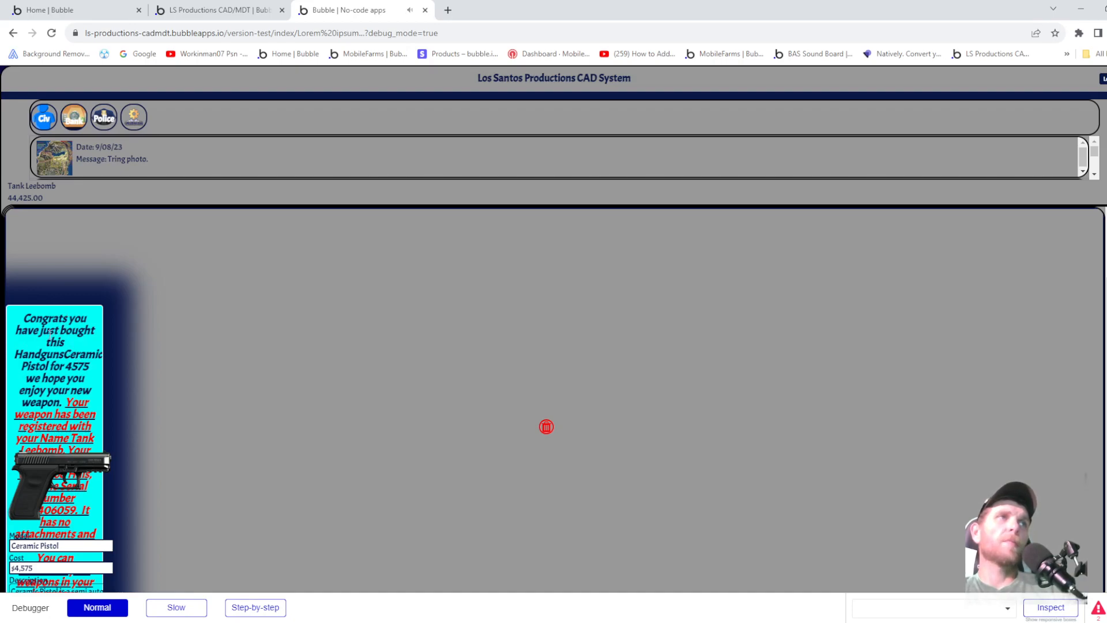
{"action": "scroll", "coordinate": [72, 376], "scroll_direction": "down", "scroll_amount": 6}
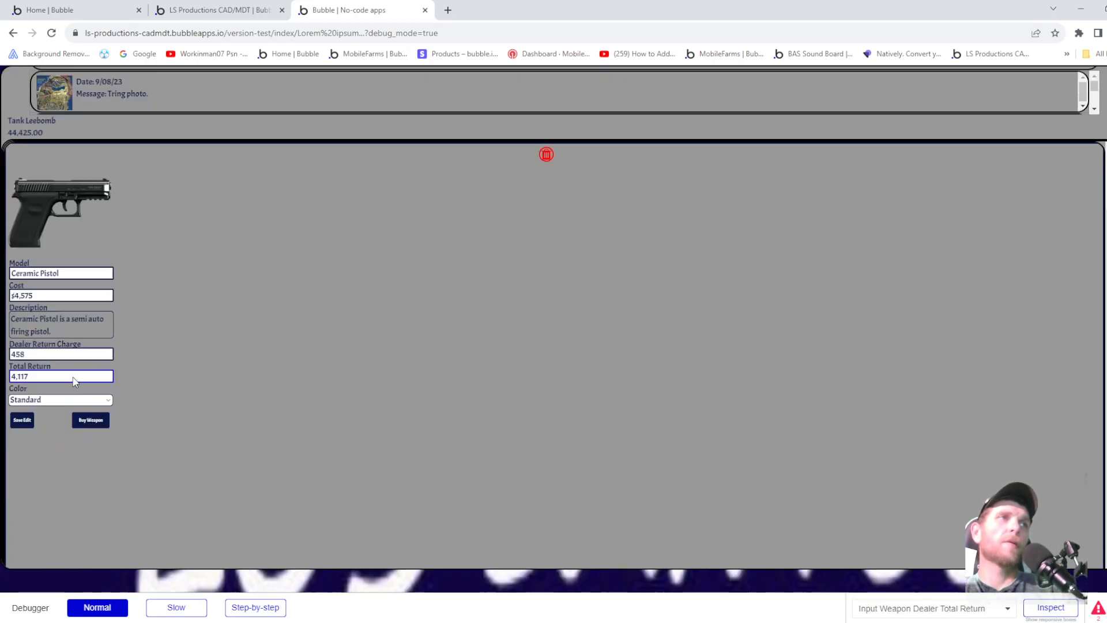
{"action": "scroll", "coordinate": [77, 261], "scroll_direction": "up", "scroll_amount": 1}
{"action": "scroll", "coordinate": [77, 261], "scroll_direction": "up", "scroll_amount": 2}
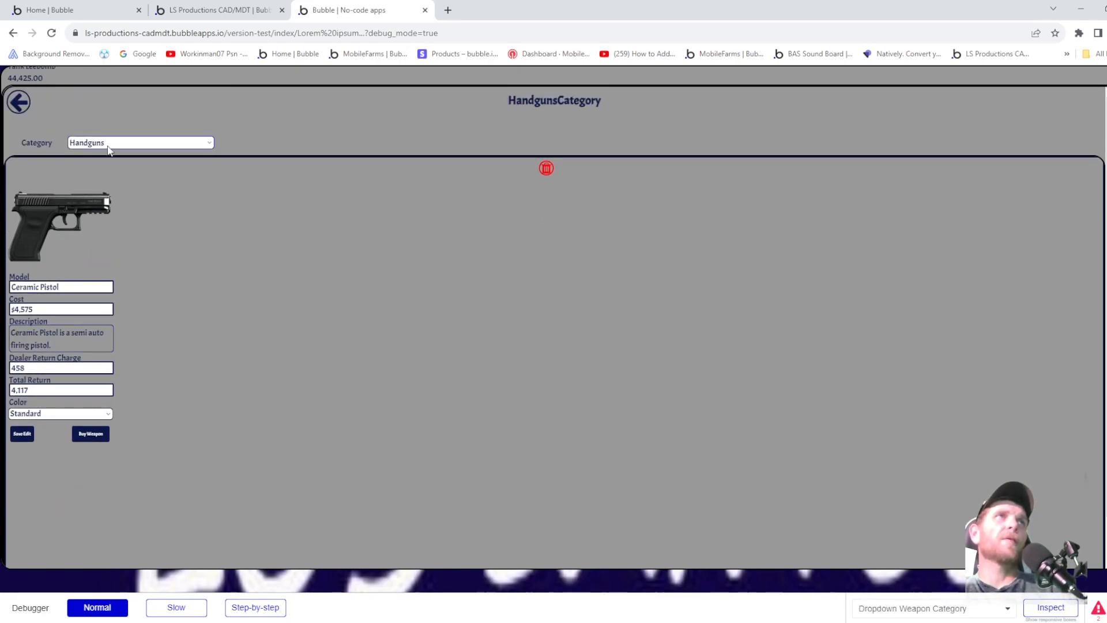
- Go back to Civilian Info and check the inventory's owned weapons in the Handguns category
{"action": "left_click", "coordinate": [18, 102]}
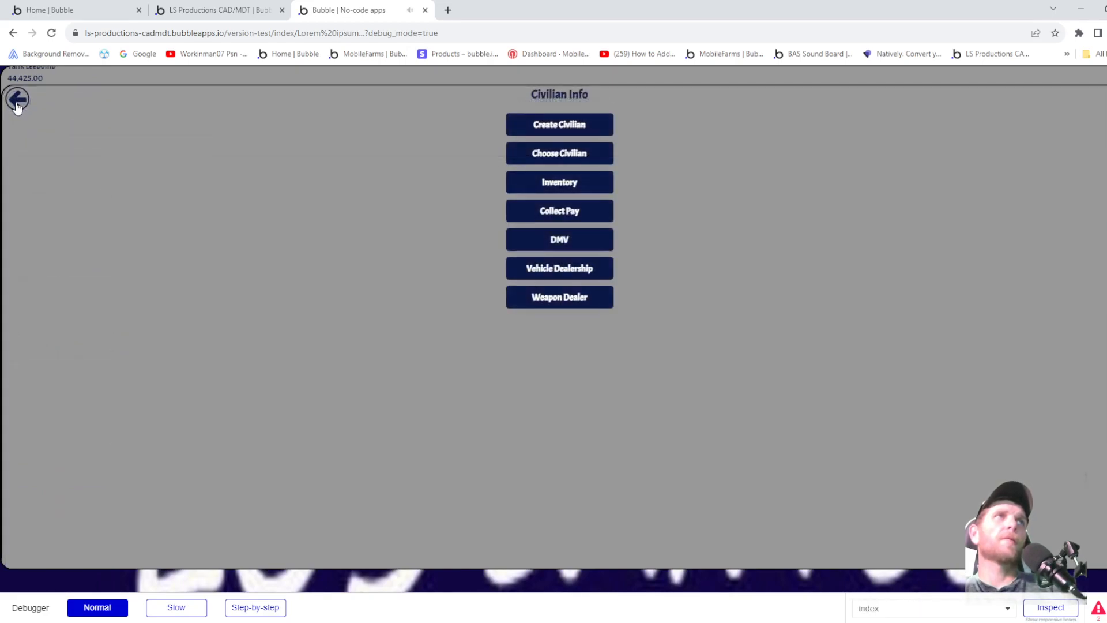
{"action": "left_click", "coordinate": [597, 186]}
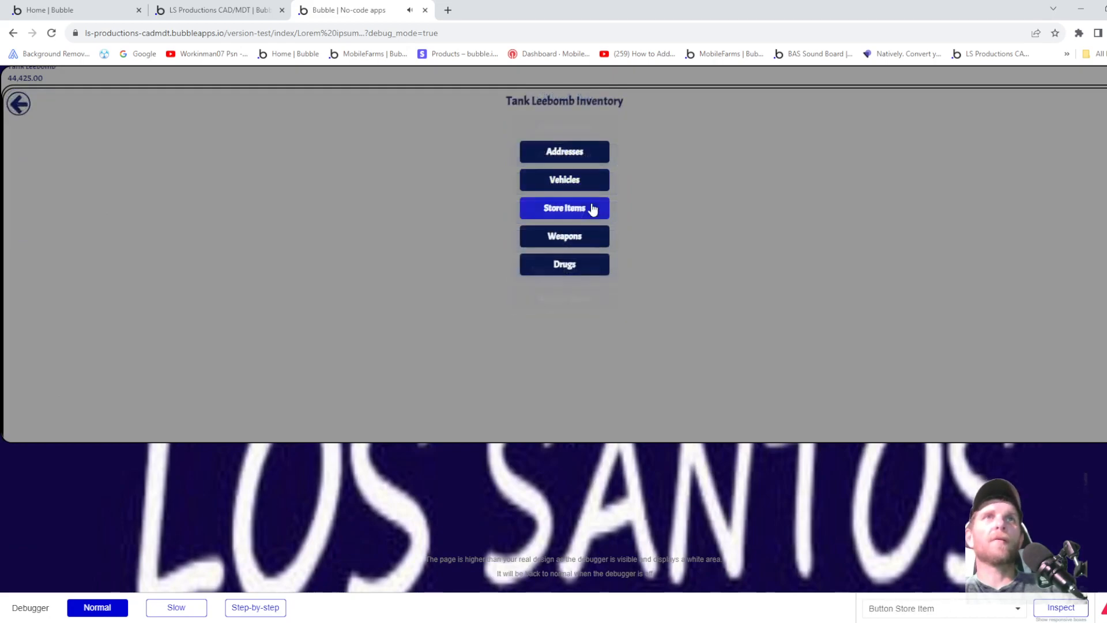
{"action": "left_click", "coordinate": [566, 239]}
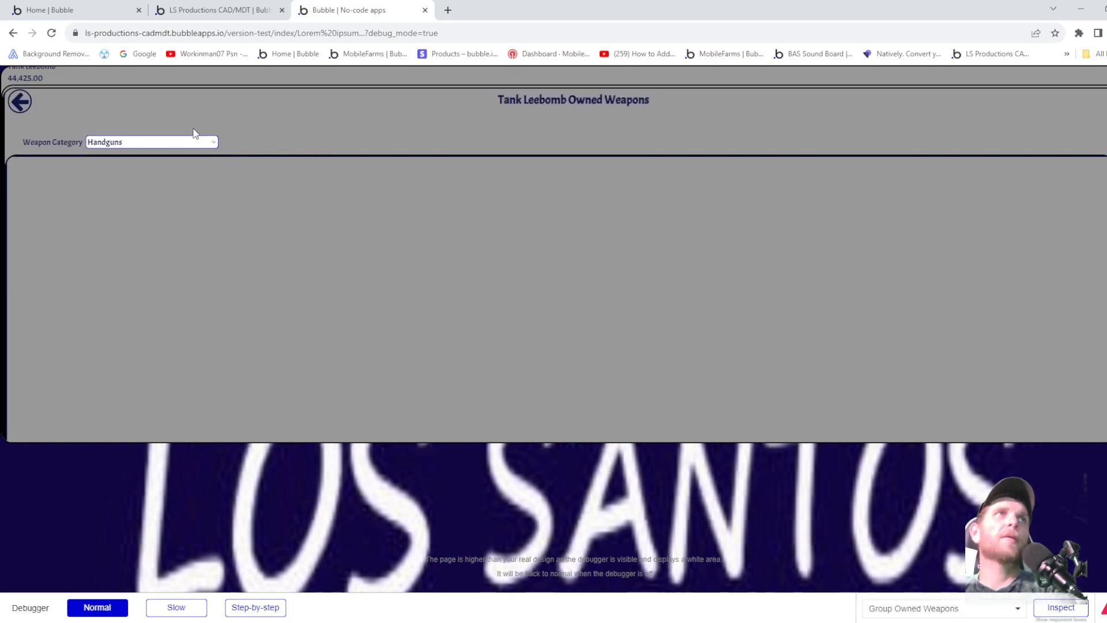
{"action": "scroll", "coordinate": [249, 202], "scroll_direction": "up", "scroll_amount": 1}
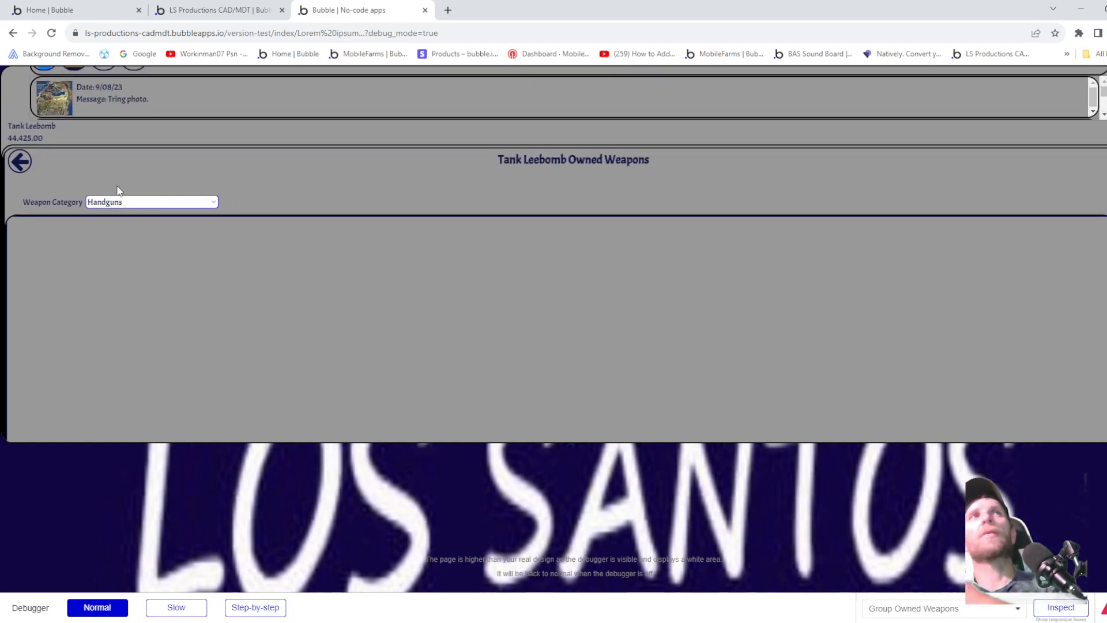
{"action": "scroll", "coordinate": [309, 270], "scroll_direction": "down", "scroll_amount": 3}
{"action": "scroll", "coordinate": [335, 269], "scroll_direction": "up", "scroll_amount": 5}
- Switch to the Bubble editor's design view and examine the layout settings of Group Owned Weapons, its nested inventory group and RepeatingGroup Guns
{"action": "left_click", "coordinate": [227, 13]}
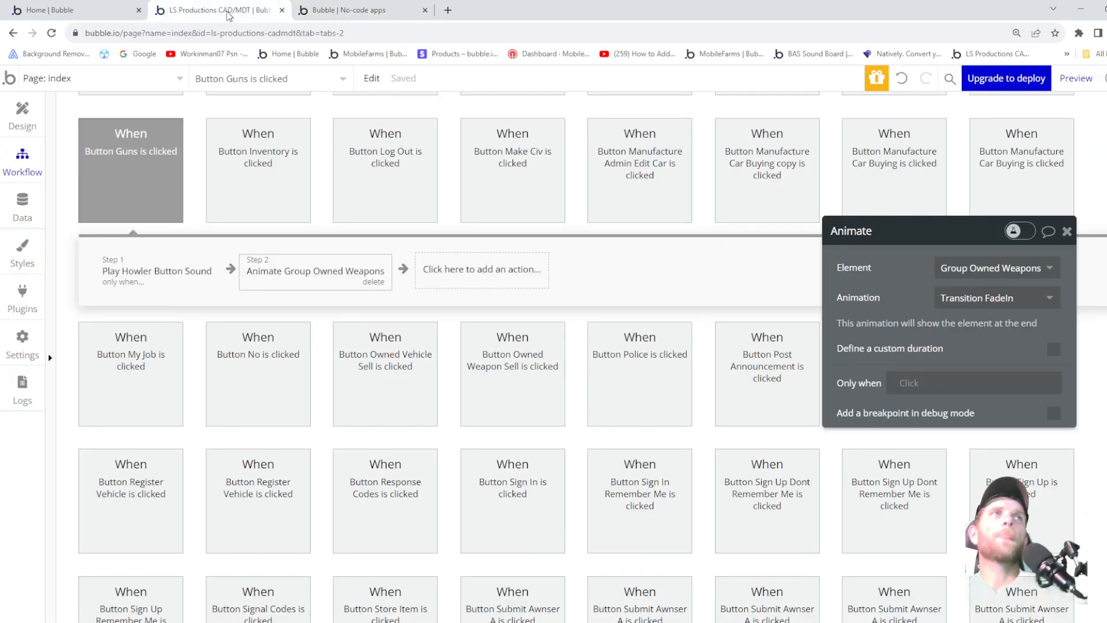
{"action": "left_click", "coordinate": [35, 117]}
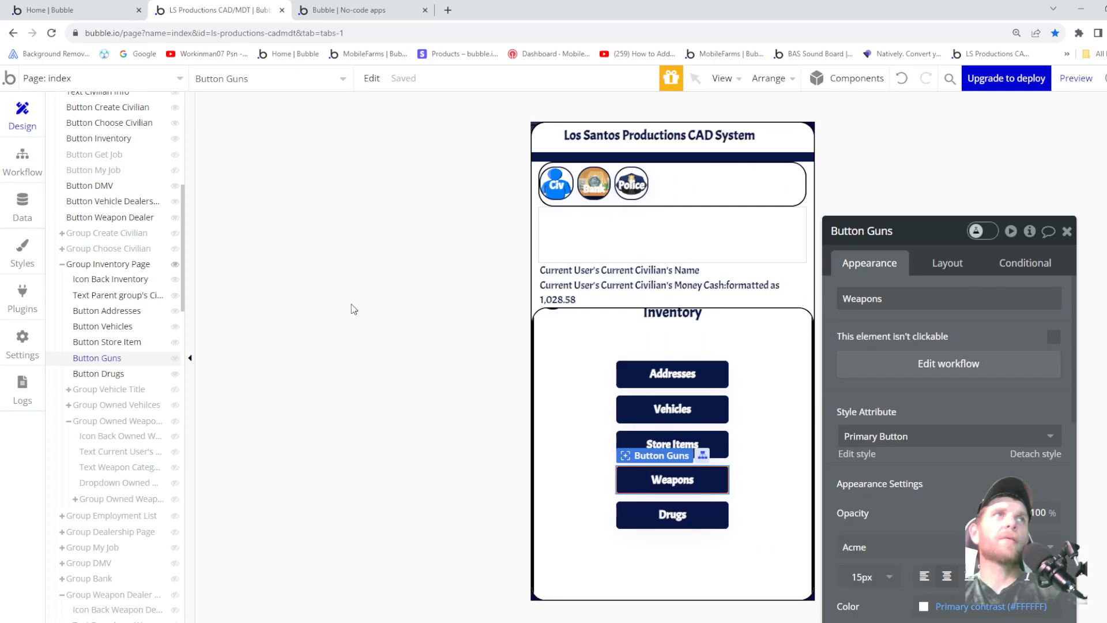
{"action": "left_click", "coordinate": [132, 424]}
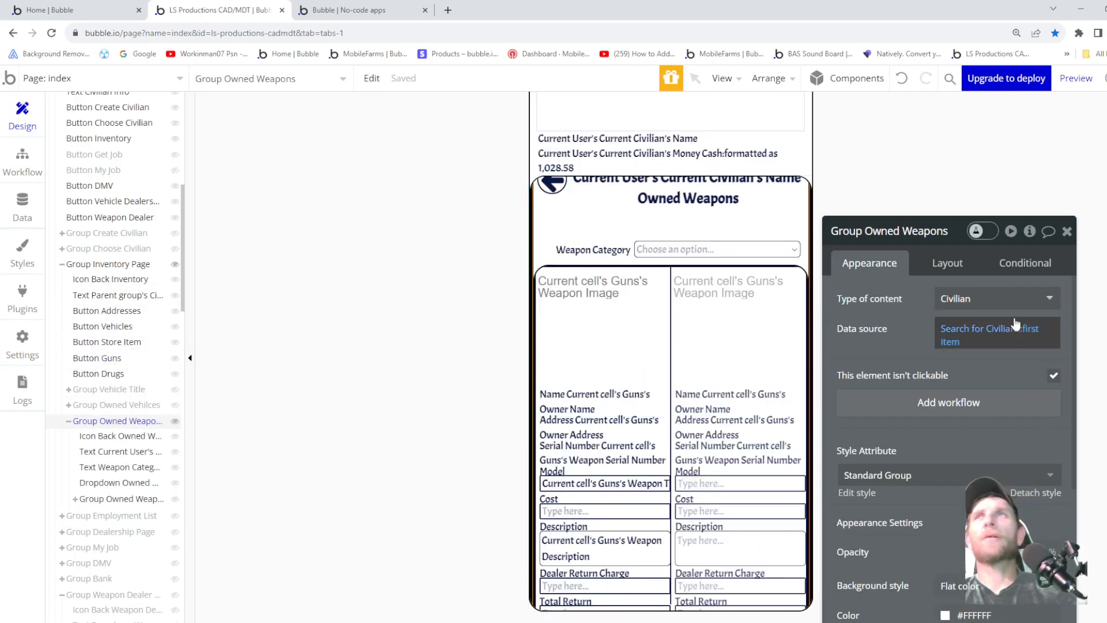
{"action": "left_click", "coordinate": [938, 263]}
{"action": "scroll", "coordinate": [931, 341], "scroll_direction": "down", "scroll_amount": 5}
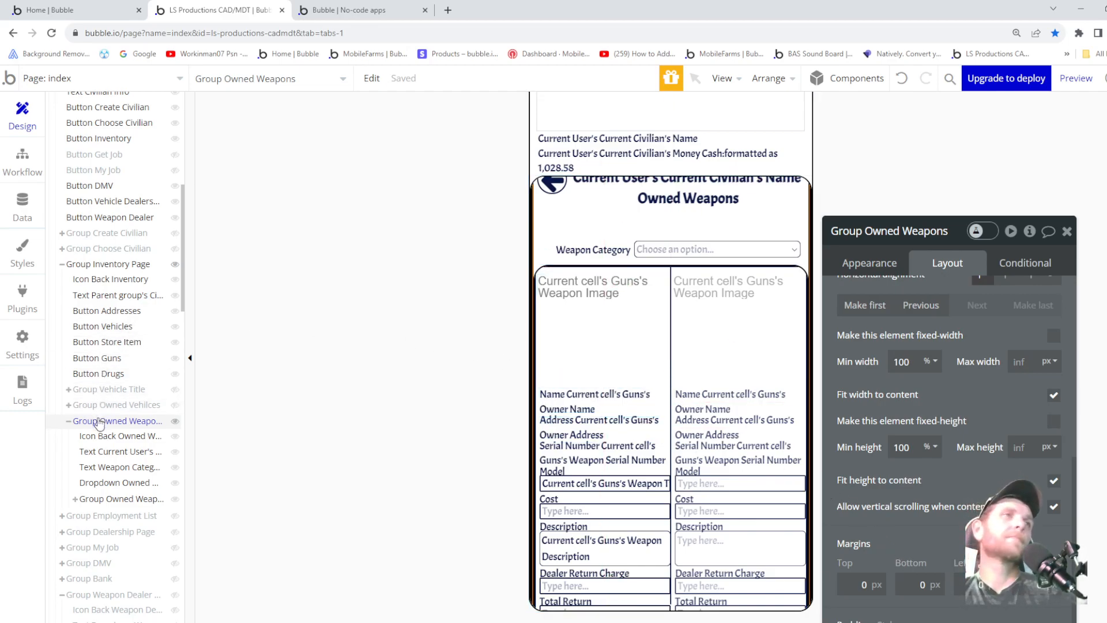
{"action": "left_click", "coordinate": [109, 500]}
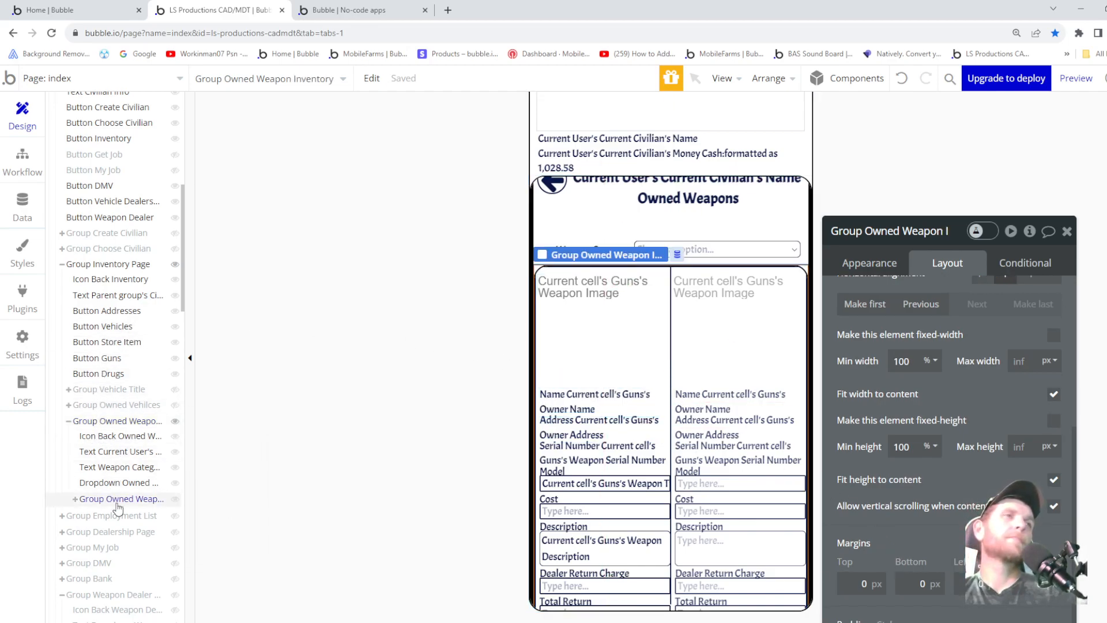
{"action": "left_click", "coordinate": [76, 500]}
{"action": "left_click", "coordinate": [118, 514]}
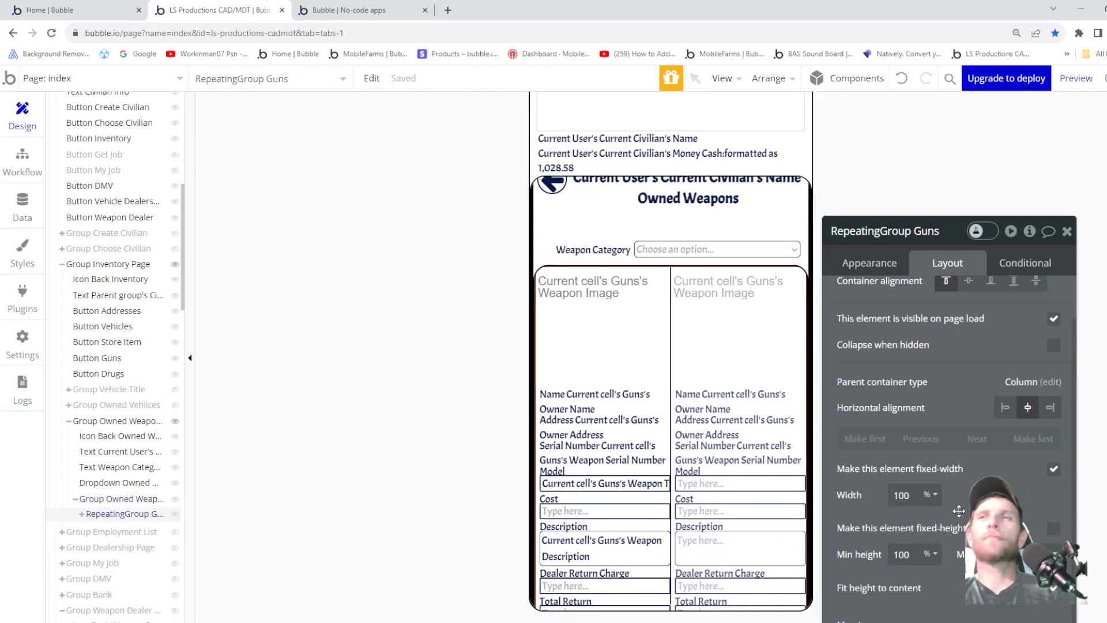
{"action": "left_click_drag", "start_coordinate": [945, 243], "coordinate": [382, 173]}
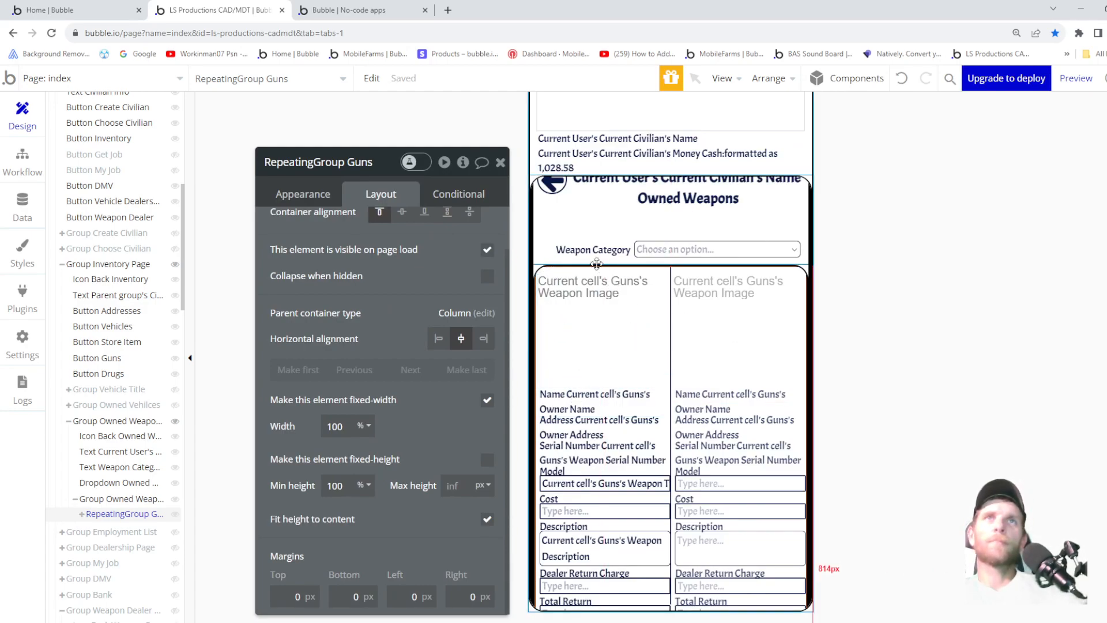
- Examine the data sources of Group Owned Weapons and its nested Group Owned Weapon Inventory, including their search constraints
{"action": "left_click", "coordinate": [120, 501]}
{"action": "left_click", "coordinate": [115, 423]}
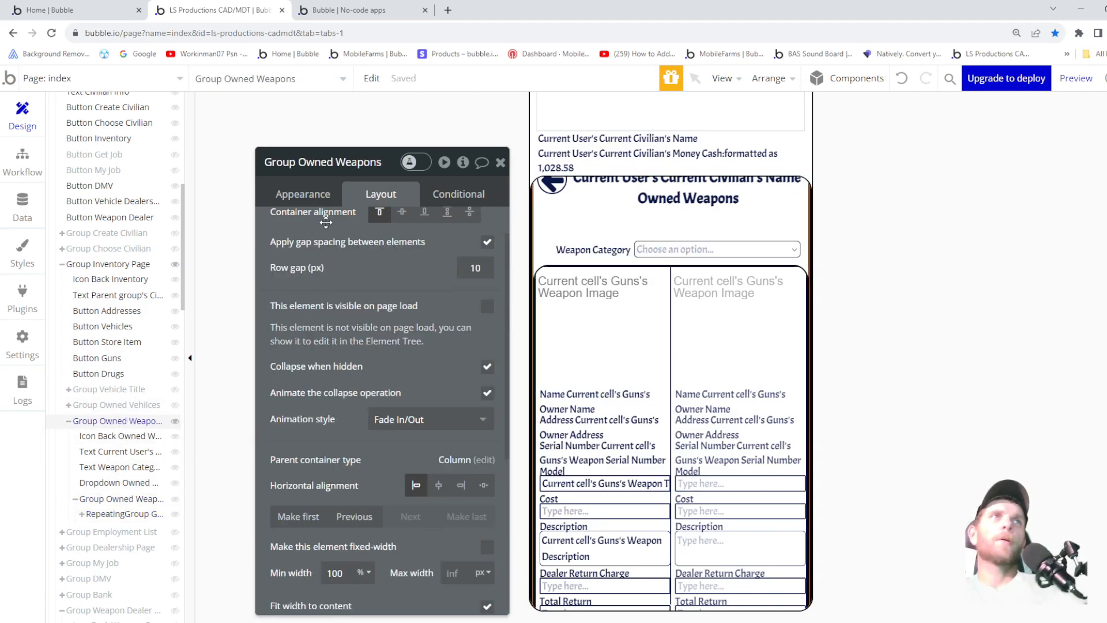
{"action": "left_click", "coordinate": [306, 201]}
{"action": "scroll", "coordinate": [435, 275], "scroll_direction": "up", "scroll_amount": 1}
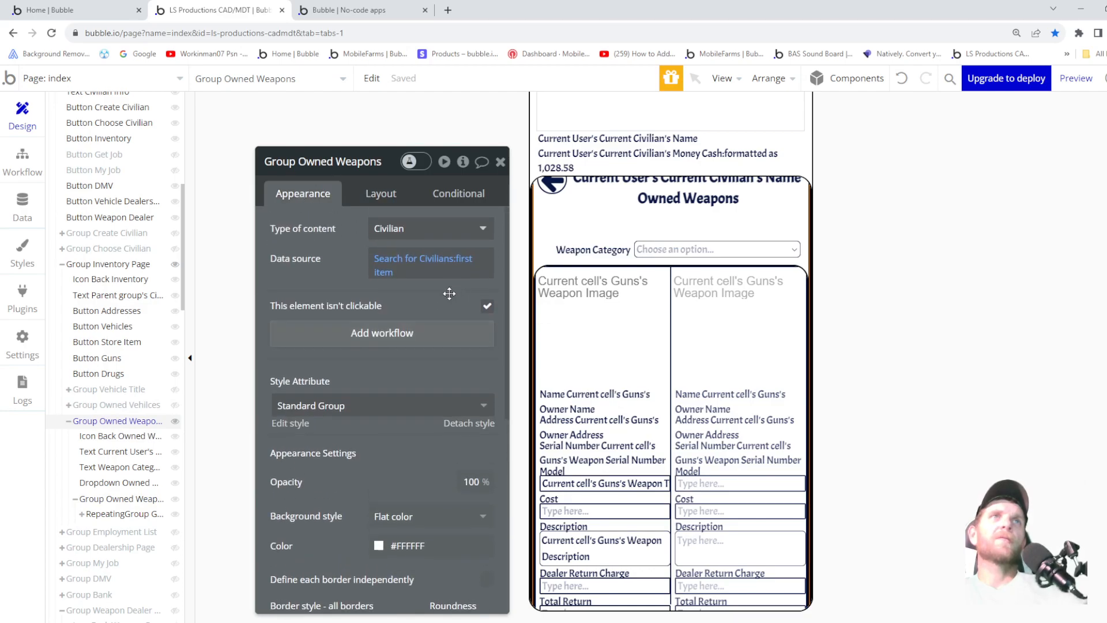
{"action": "left_click", "coordinate": [391, 265]}
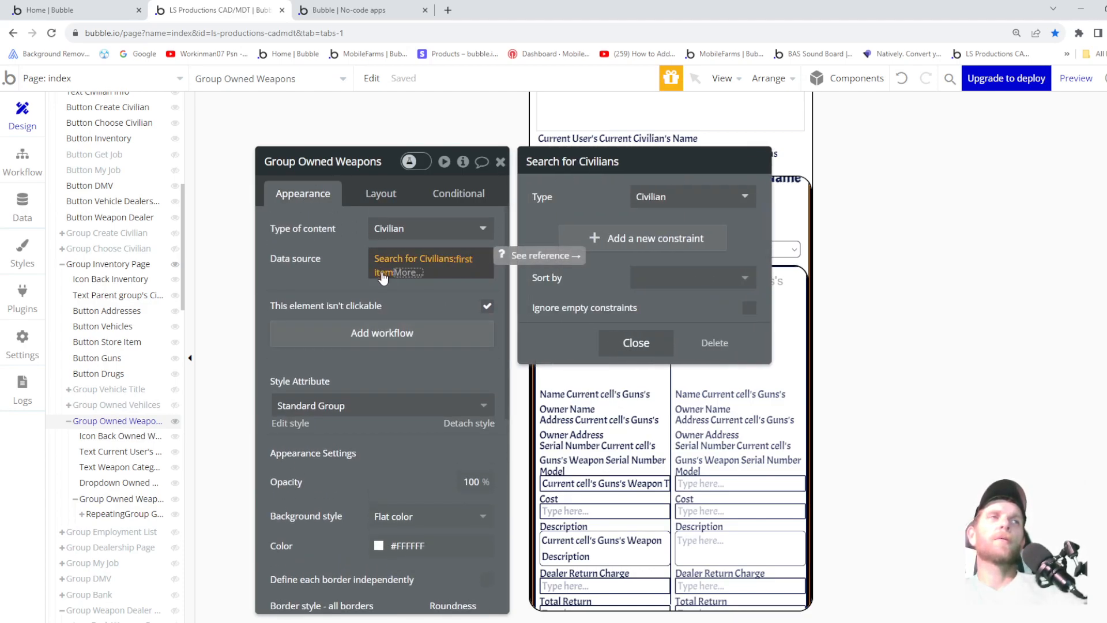
{"action": "left_click", "coordinate": [96, 501]}
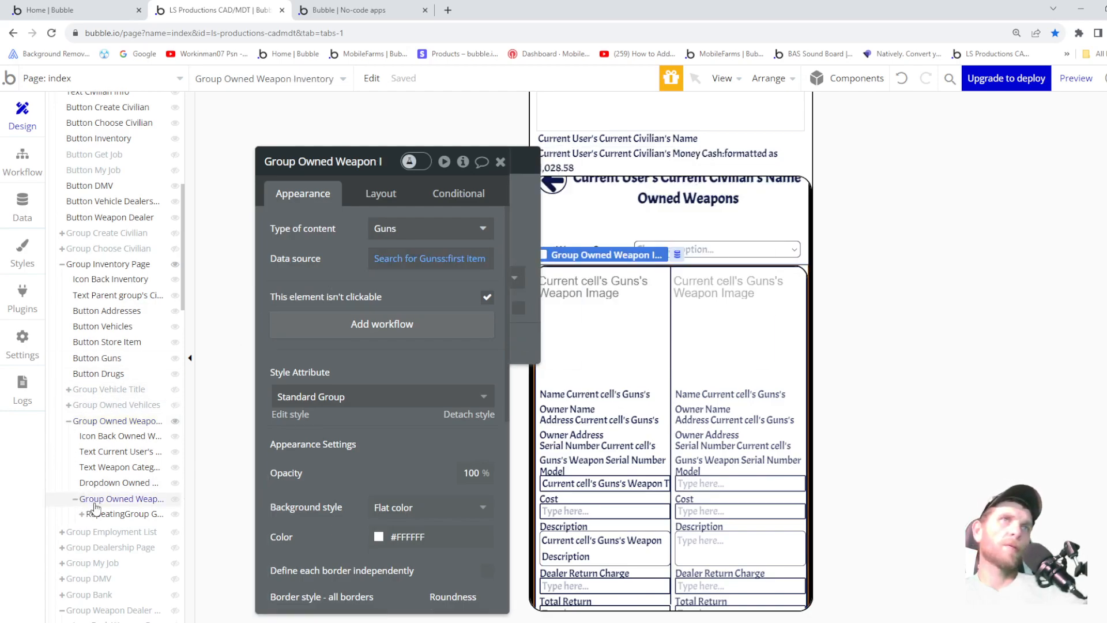
{"action": "left_click", "coordinate": [384, 261]}
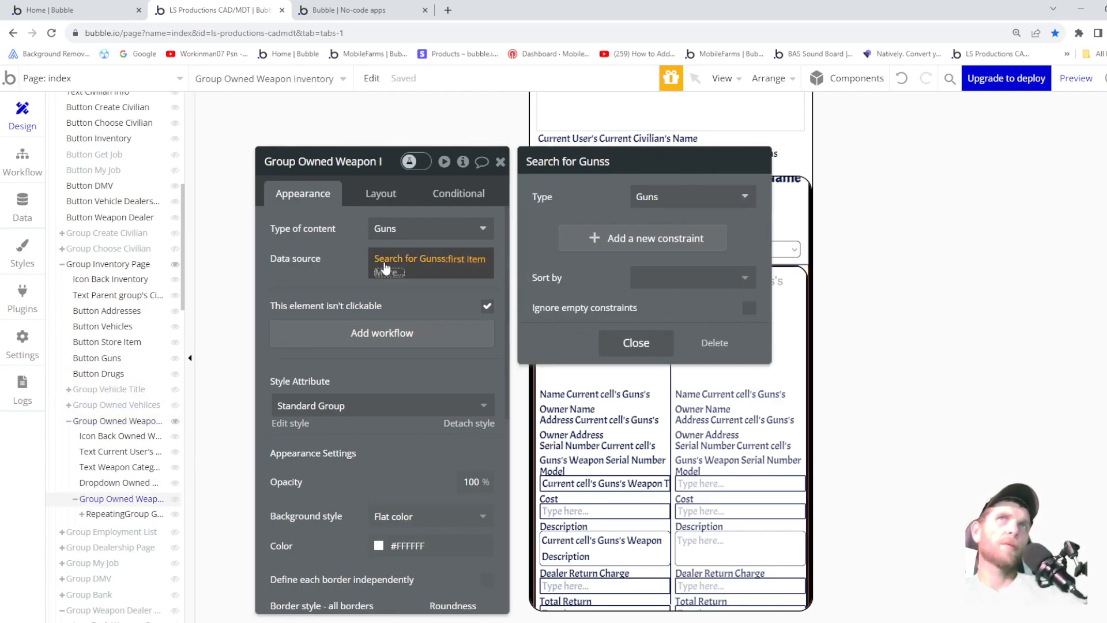
- Clear the Civilians search from the data source of Group Owned Weapons
{"action": "left_click", "coordinate": [111, 424]}
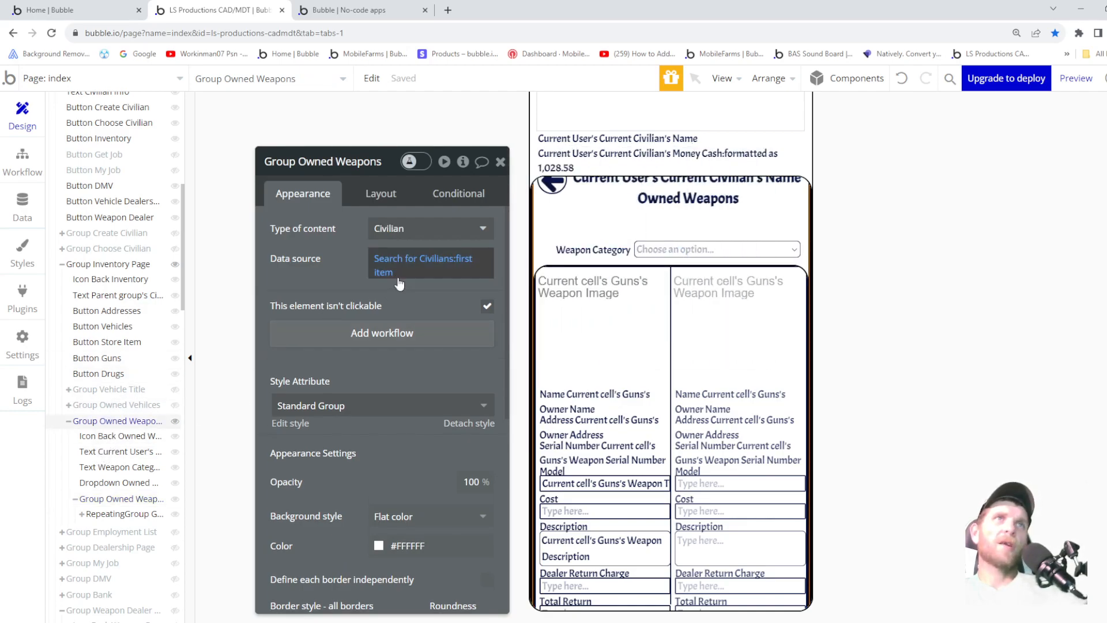
{"action": "left_click", "coordinate": [390, 277]}
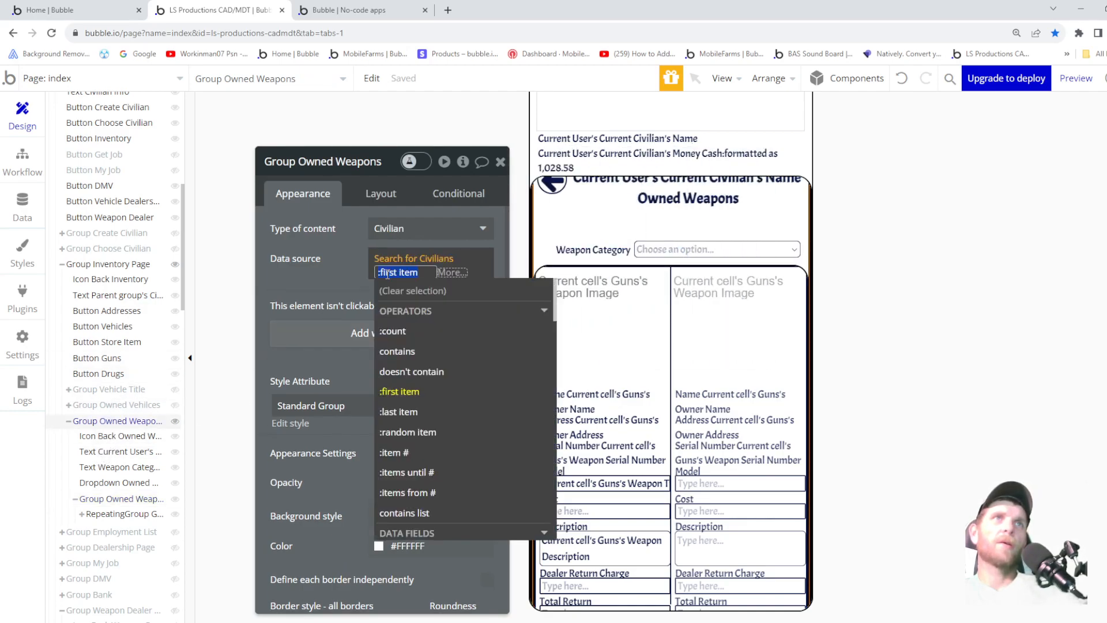
{"action": "key", "text": "BackSpace"}
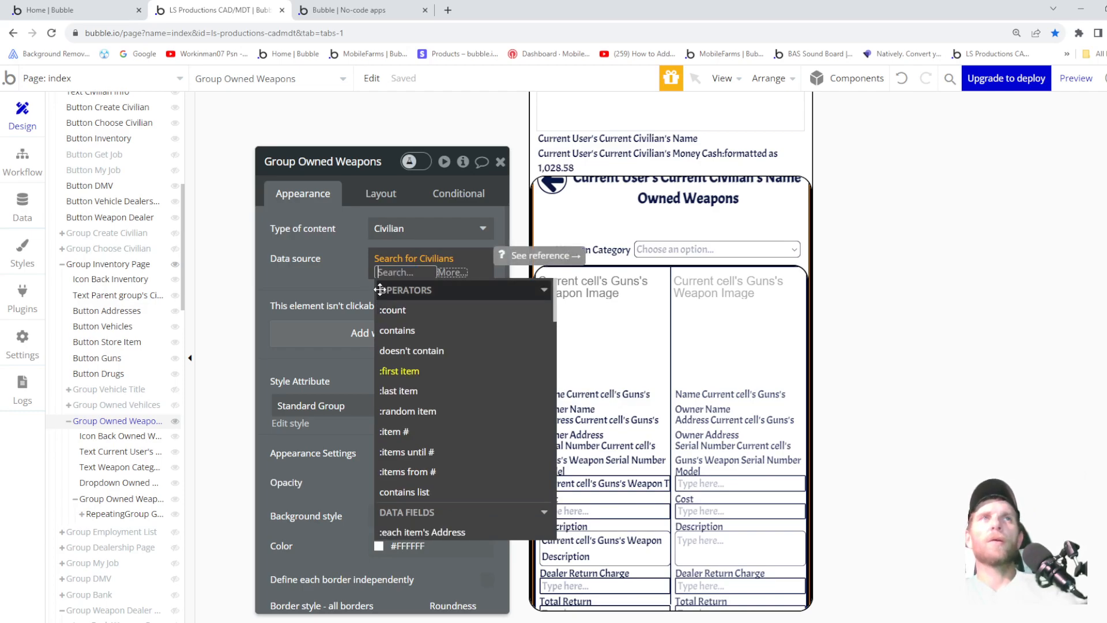
{"action": "key", "text": "BackSpace"}
{"action": "key", "text": "BackSpace"}
{"action": "left_click", "coordinate": [360, 262]}
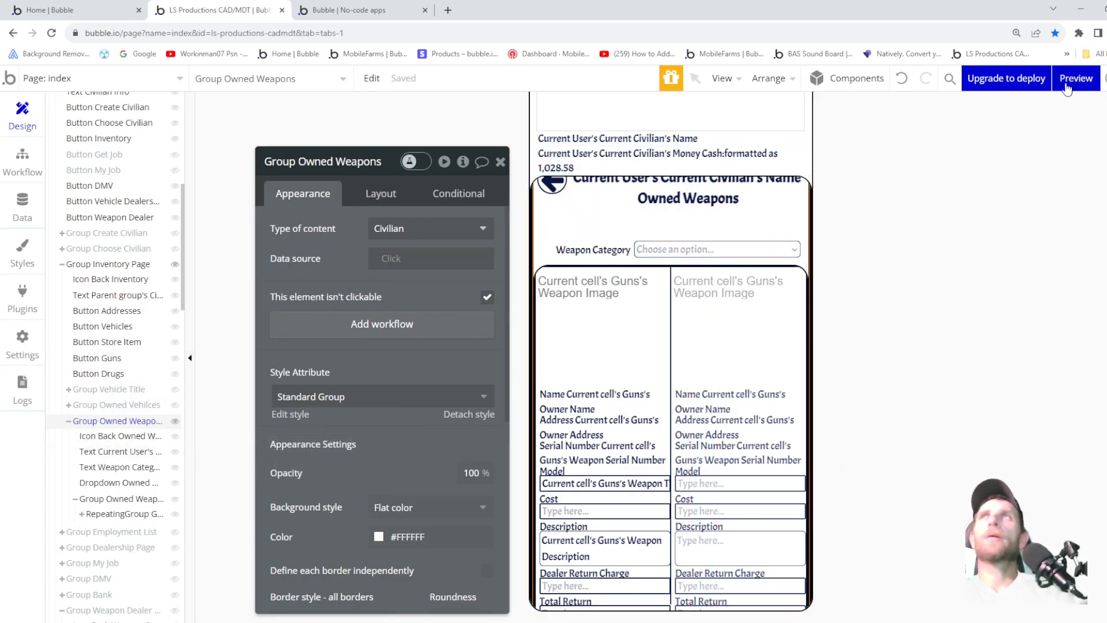
- Preview the app and check the civilian inventory's owned weapons in the Handguns category
{"action": "mouse_move", "coordinate": [1067, 86]}
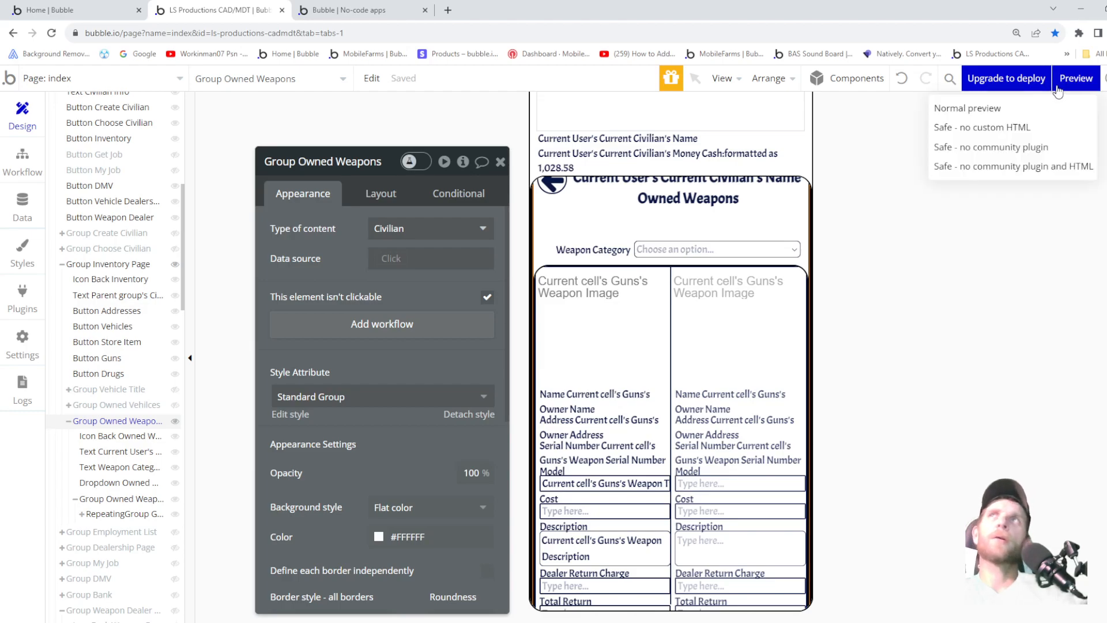
{"action": "left_click", "coordinate": [1055, 87]}
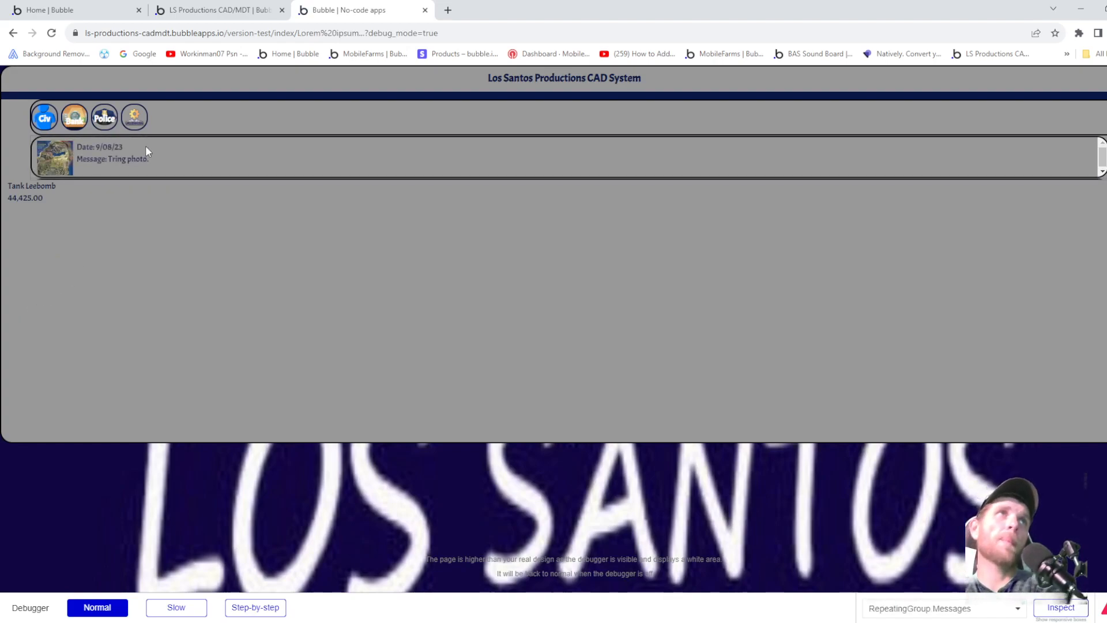
{"action": "left_click", "coordinate": [45, 115]}
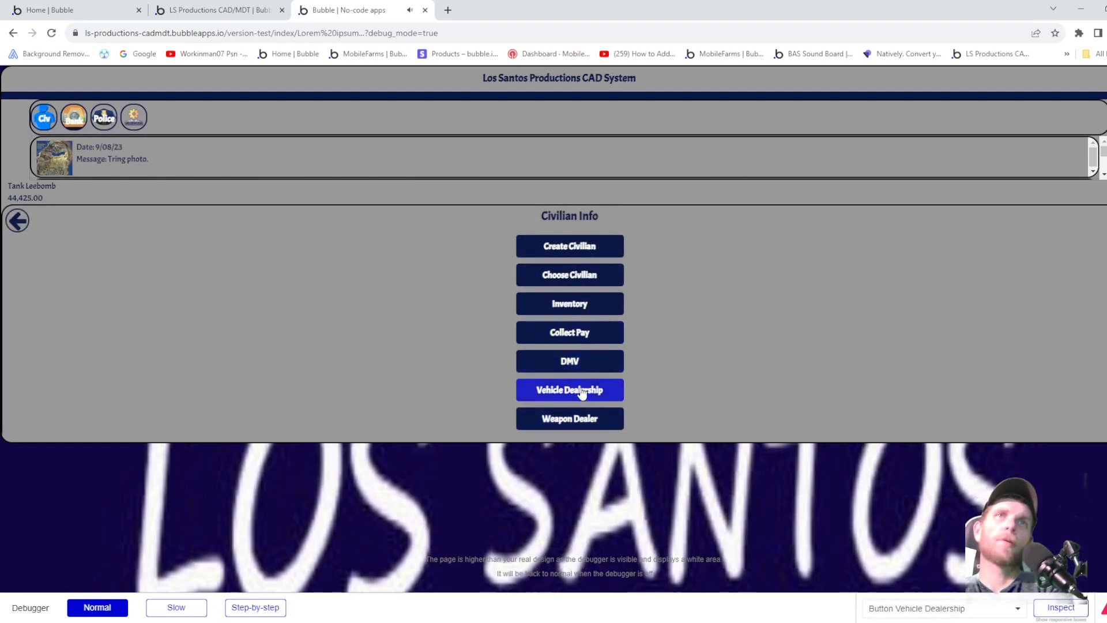
{"action": "left_click", "coordinate": [565, 304]}
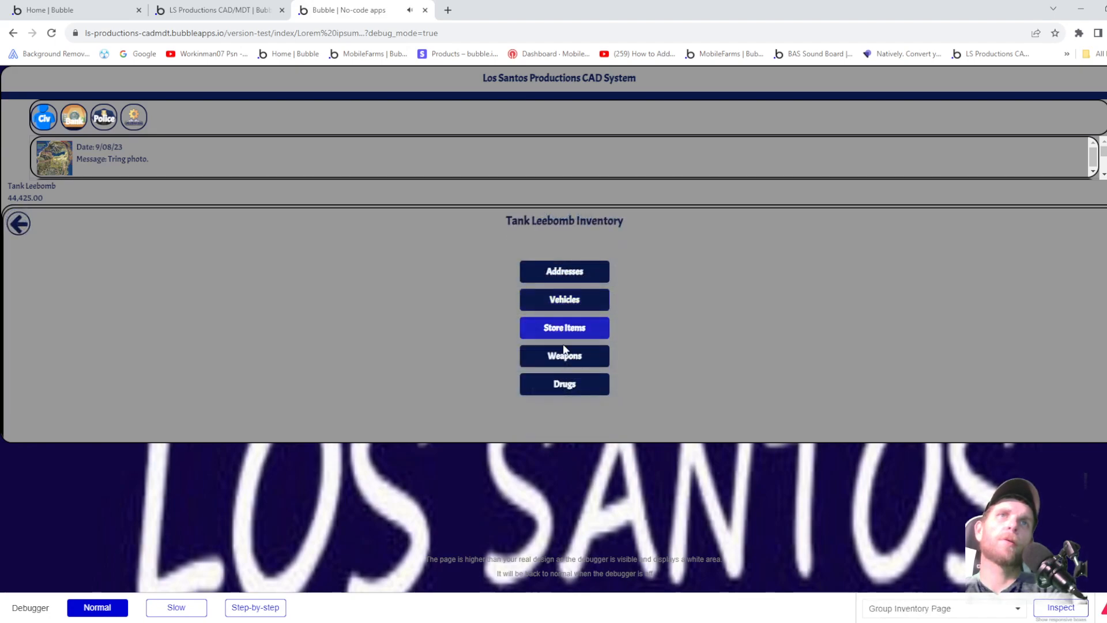
{"action": "left_click", "coordinate": [564, 356]}
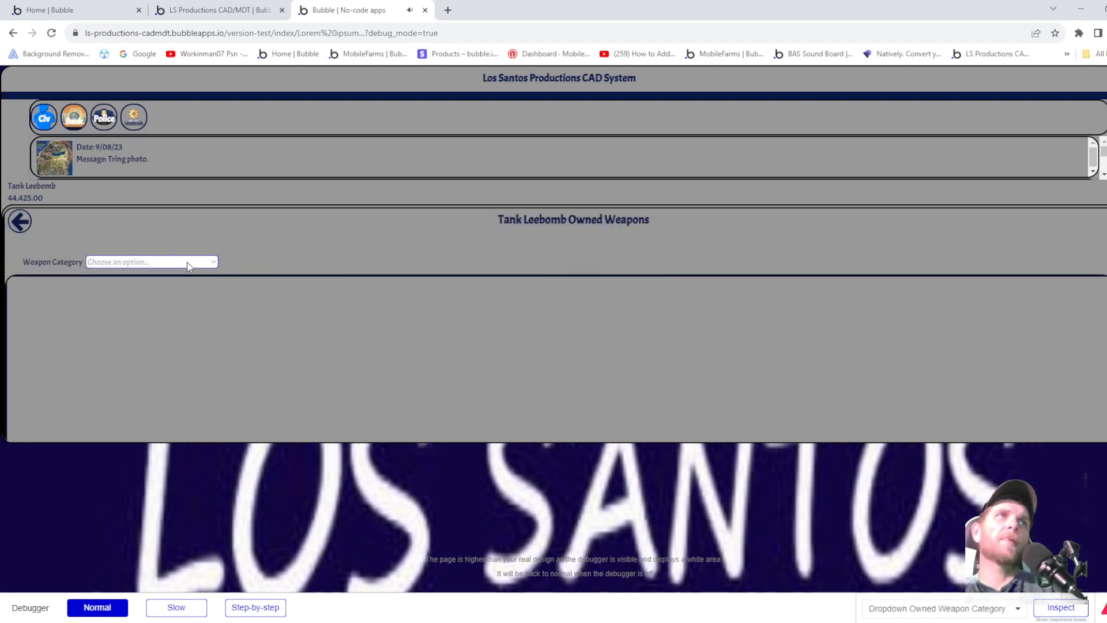
{"action": "left_click", "coordinate": [171, 272]}
{"action": "scroll", "coordinate": [242, 312], "scroll_direction": "down", "scroll_amount": 3}
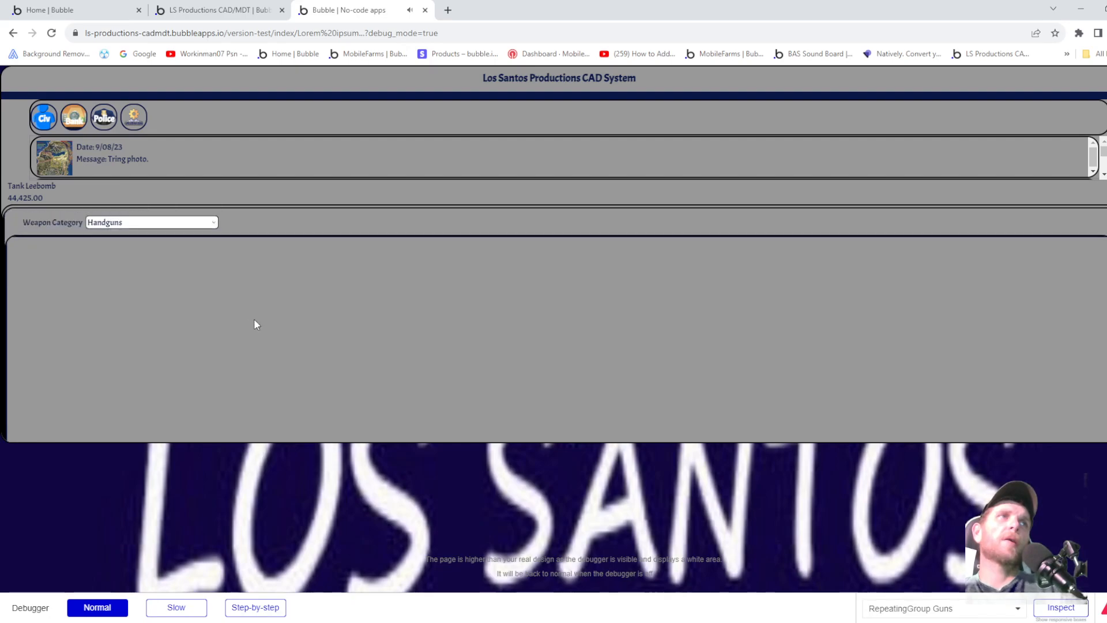
{"action": "scroll", "coordinate": [271, 326], "scroll_direction": "up", "scroll_amount": 3}
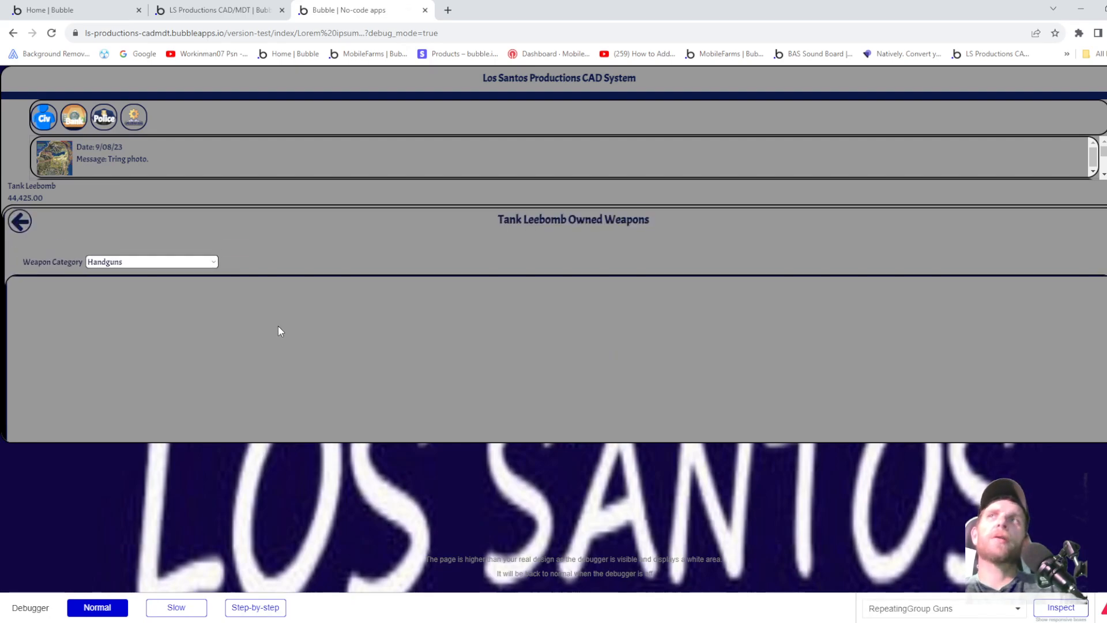
- Return to the Bubble editor and clear the content type of Group Owned Weapons
{"action": "left_click", "coordinate": [208, 13]}
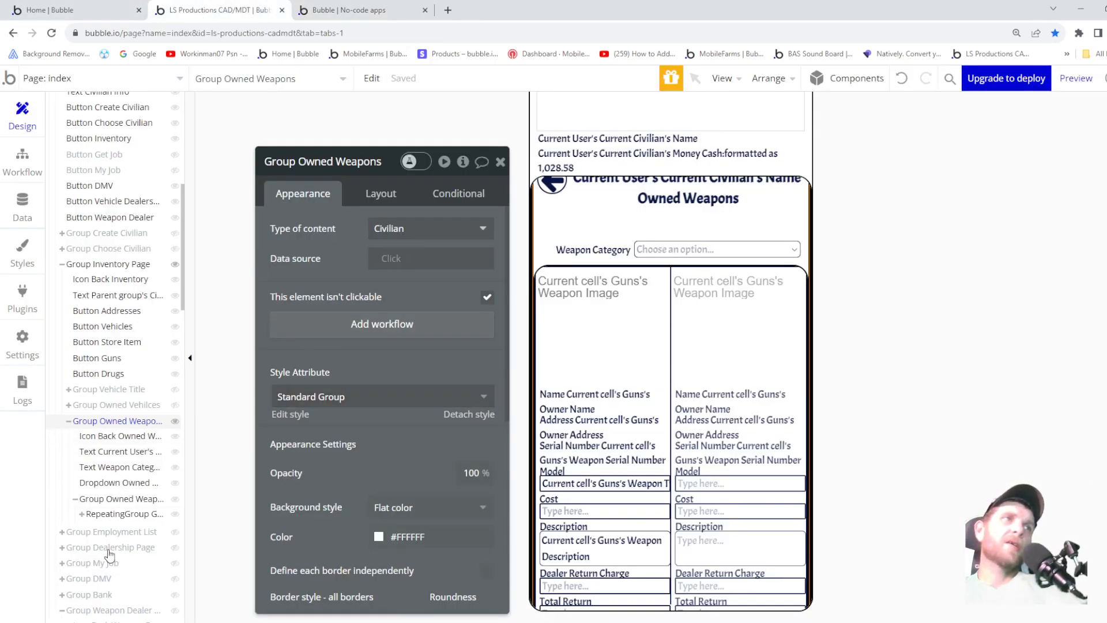
{"action": "left_click", "coordinate": [140, 515]}
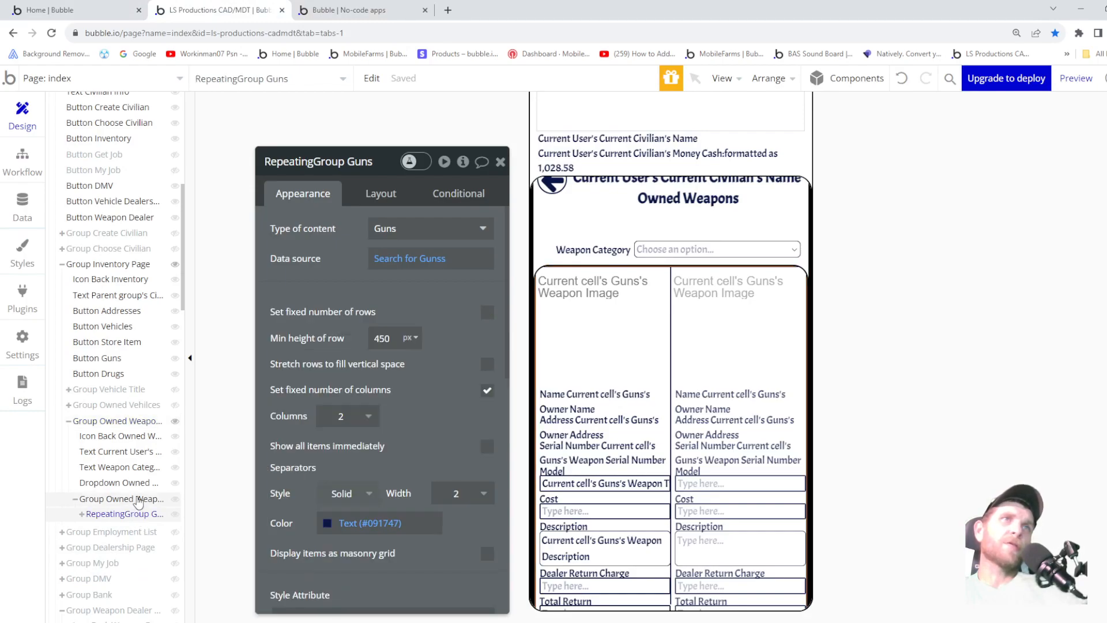
{"action": "left_click", "coordinate": [139, 502]}
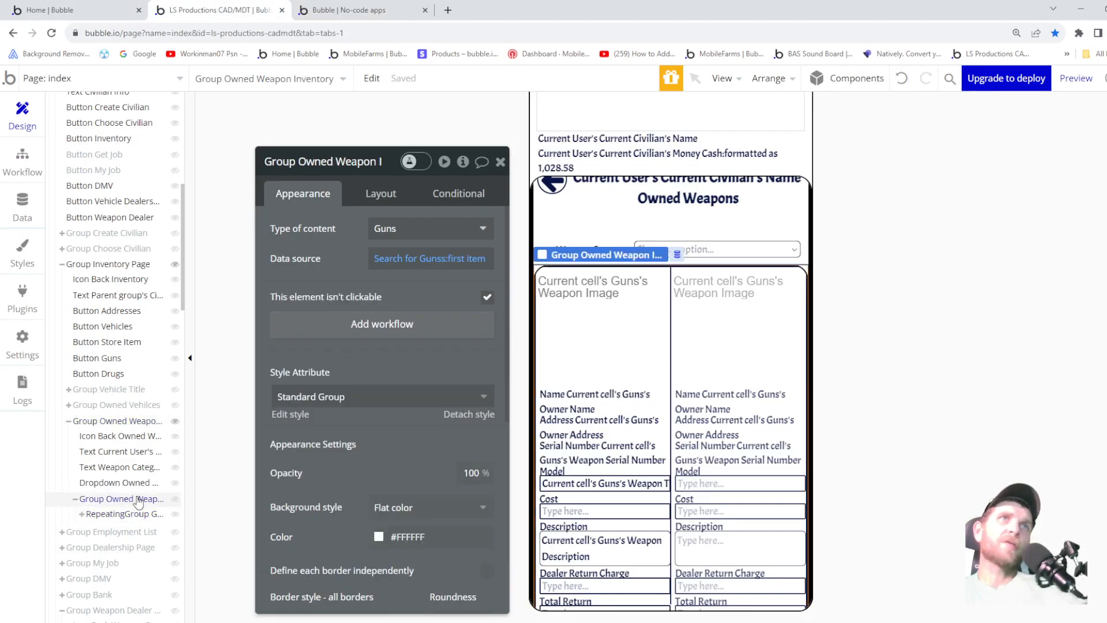
{"action": "left_click", "coordinate": [118, 422]}
{"action": "left_click", "coordinate": [430, 224]}
{"action": "key", "text": "BackSpace"}
{"action": "left_click", "coordinate": [334, 252]}
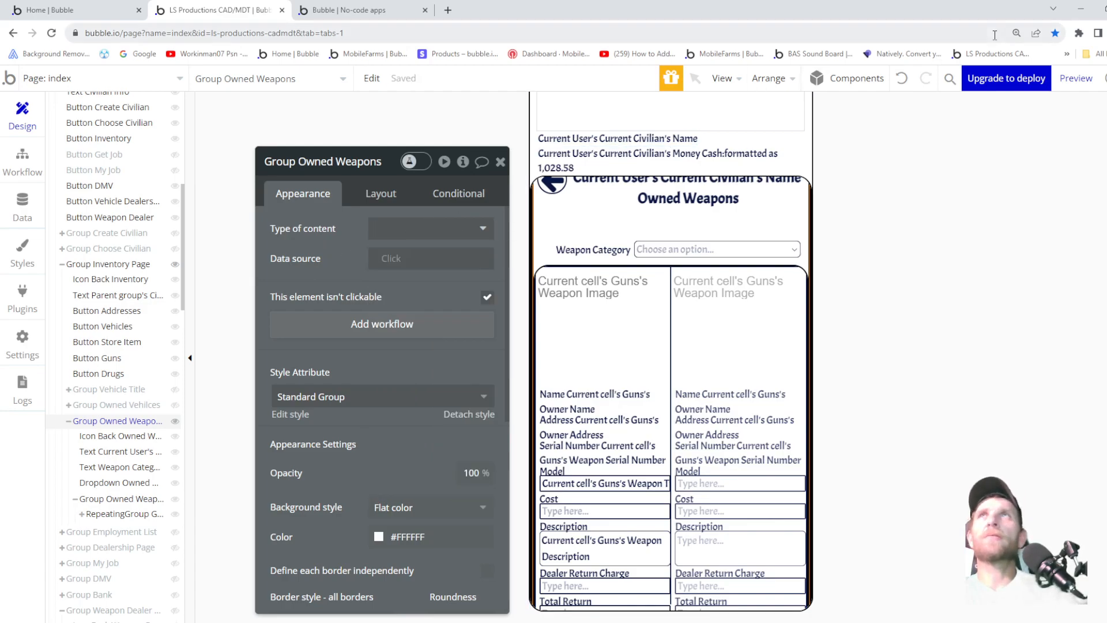
- Preview the app again and check the Handguns category on the civilian's Owned Weapons page
{"action": "left_click", "coordinate": [1076, 79]}
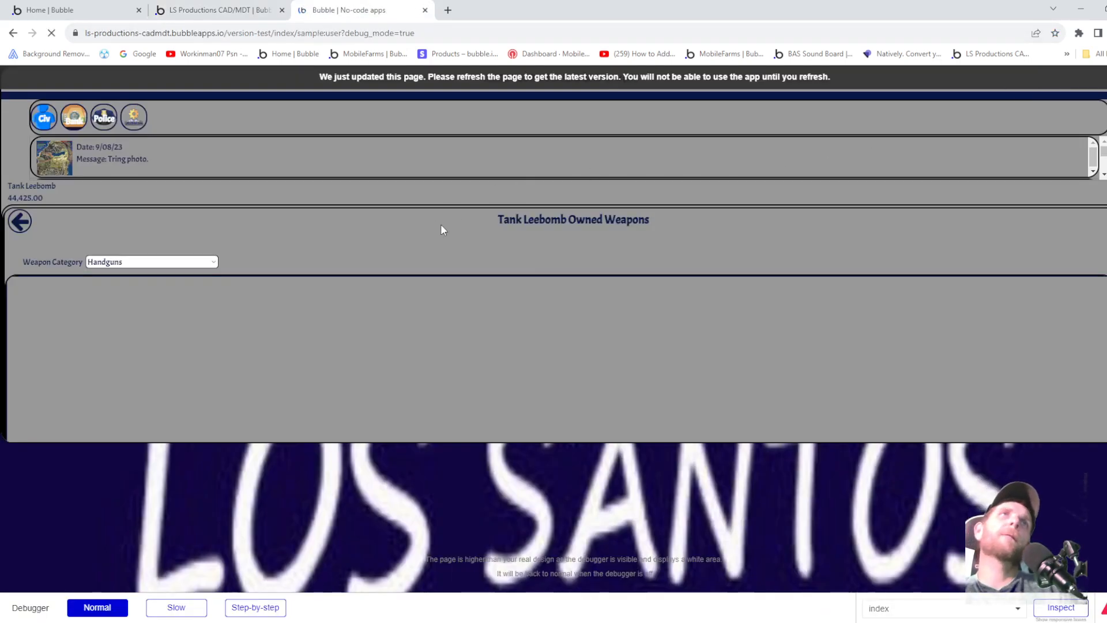
{"action": "left_click", "coordinate": [45, 119]}
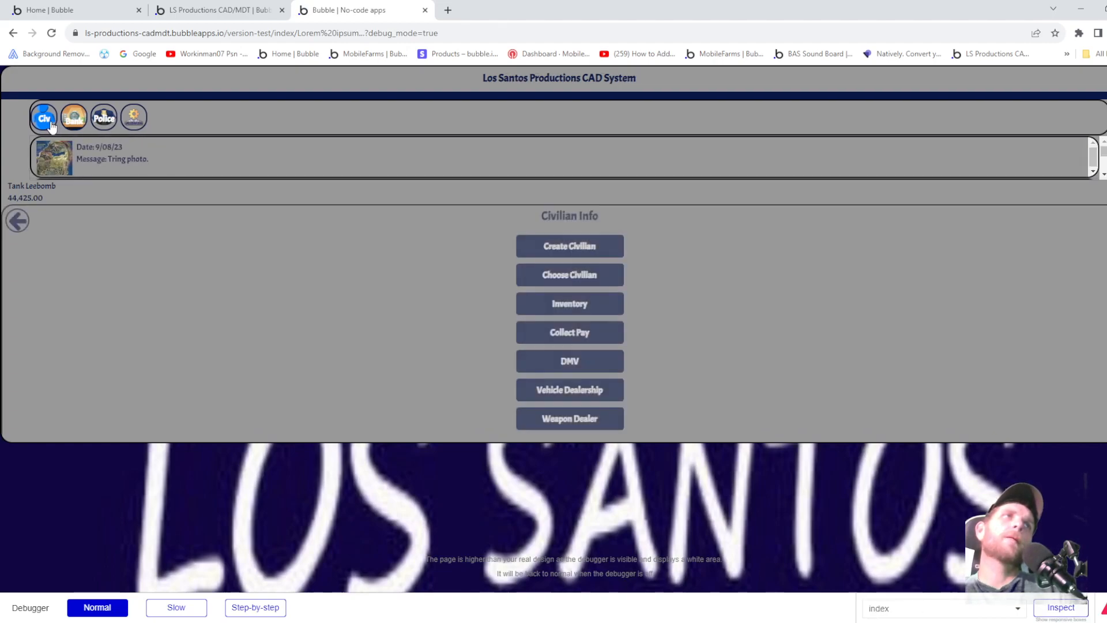
{"action": "left_click", "coordinate": [593, 315]}
{"action": "left_click", "coordinate": [568, 357]}
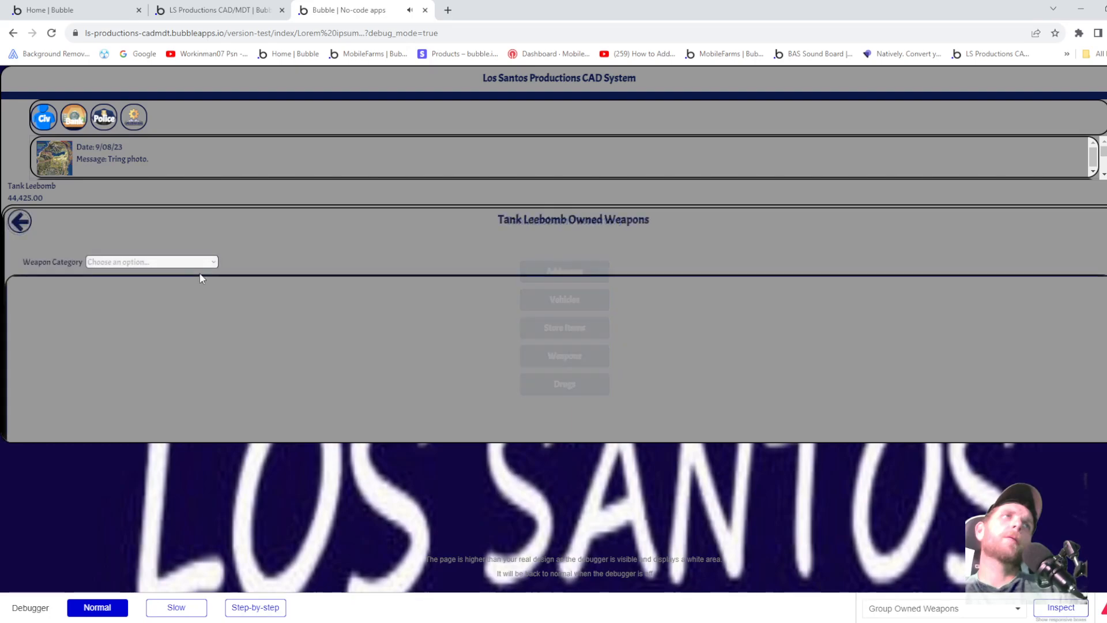
{"action": "left_click", "coordinate": [171, 265]}
{"action": "left_click", "coordinate": [172, 276]}
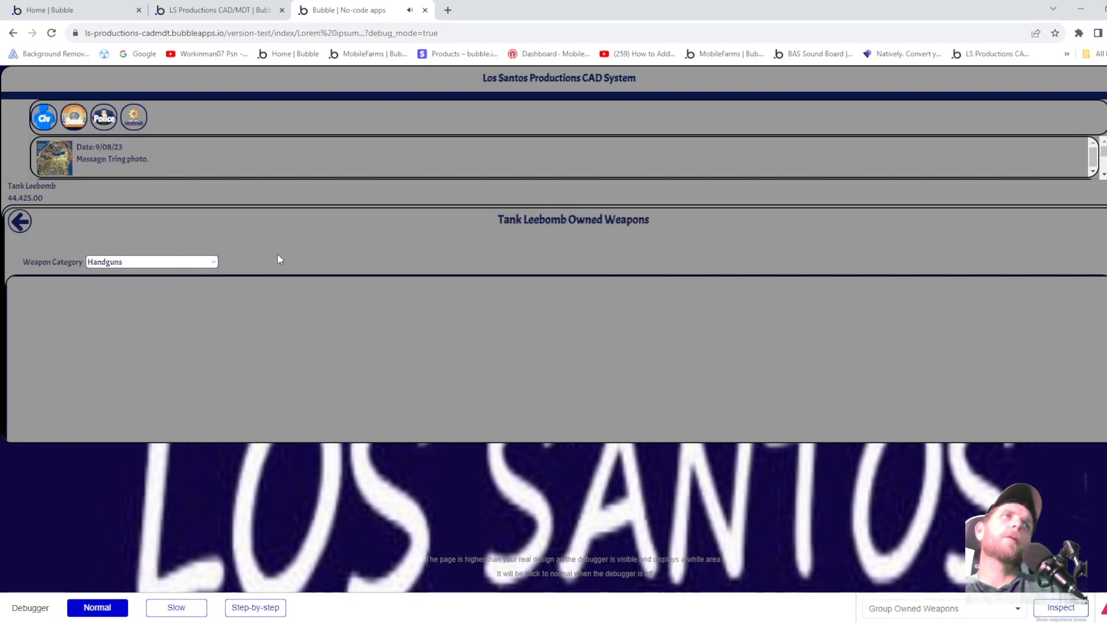
- Back in the Bubble editor, remove the Guns search from the data source of Group Owned Weapon Inventory
{"action": "left_click", "coordinate": [207, 11]}
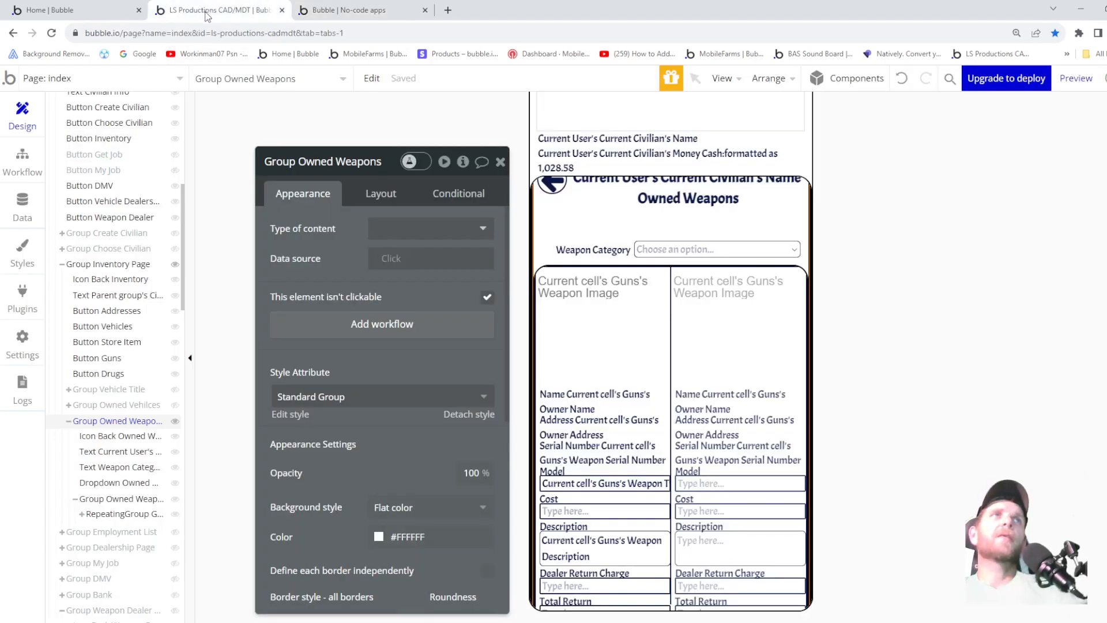
{"action": "left_click", "coordinate": [122, 502]}
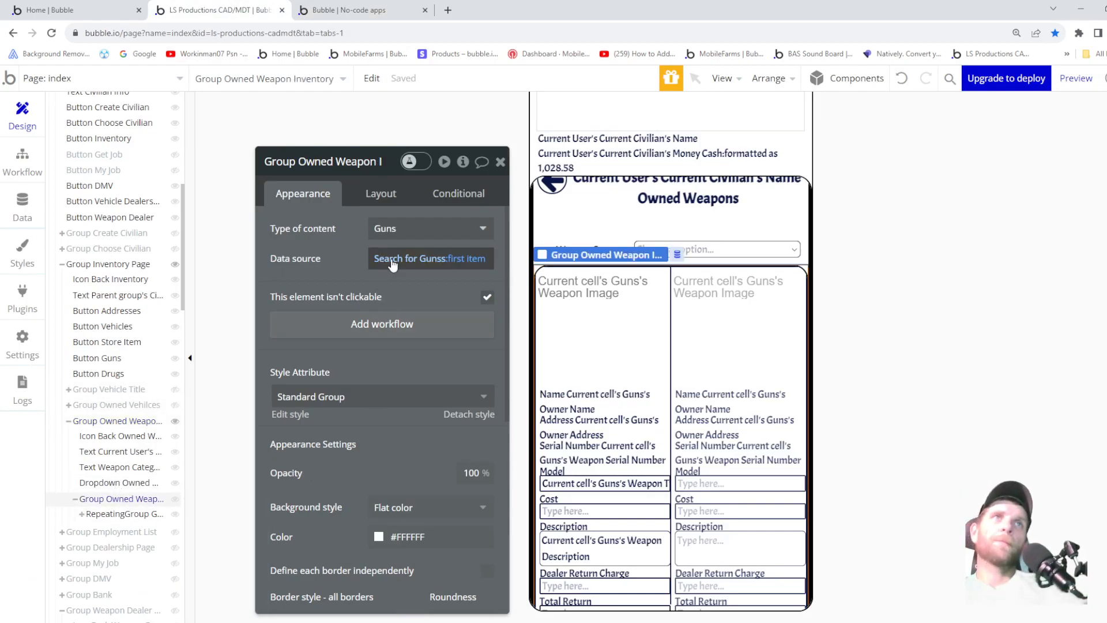
{"action": "left_click", "coordinate": [461, 263]}
{"action": "key", "text": "BackSpace"}
{"action": "key", "text": "BackSpace"}
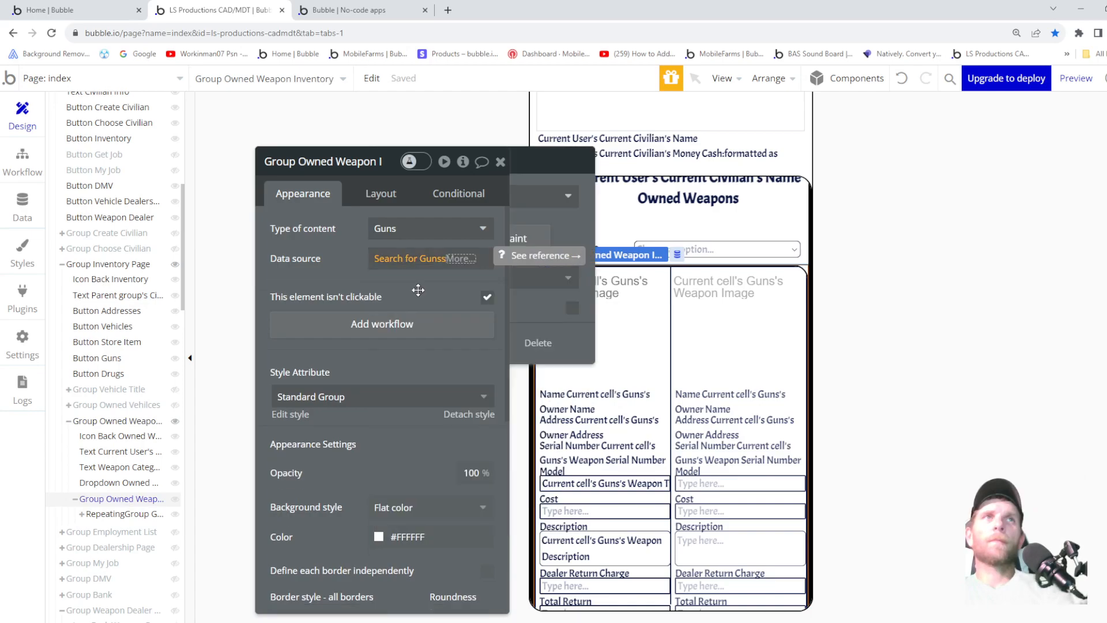
{"action": "left_click", "coordinate": [332, 278]}
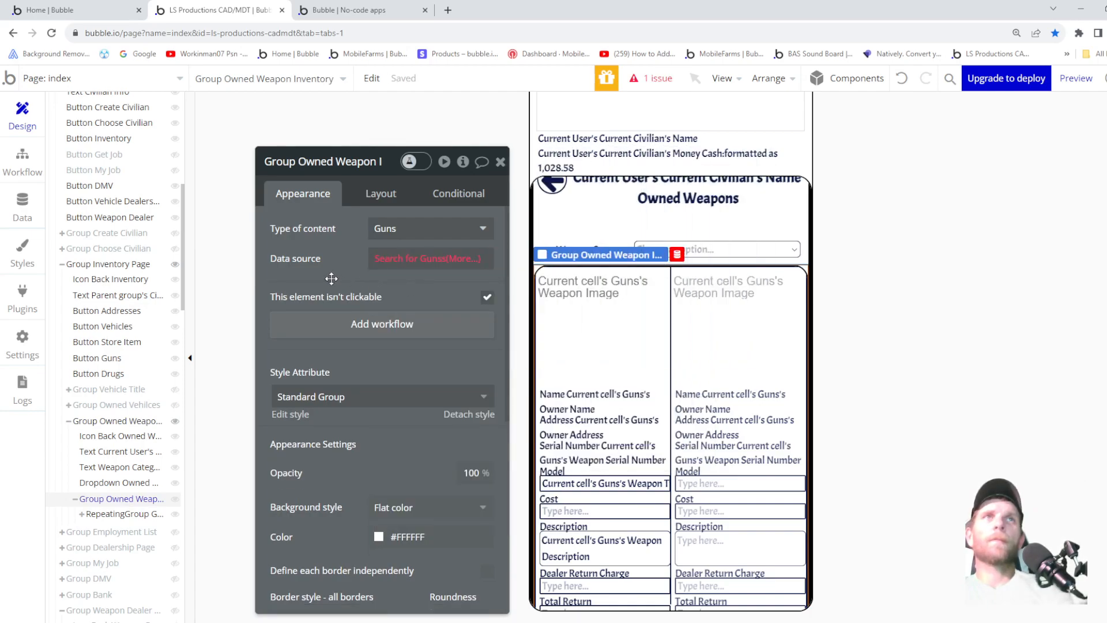
{"action": "left_click", "coordinate": [460, 263]}
{"action": "left_click", "coordinate": [448, 269]}
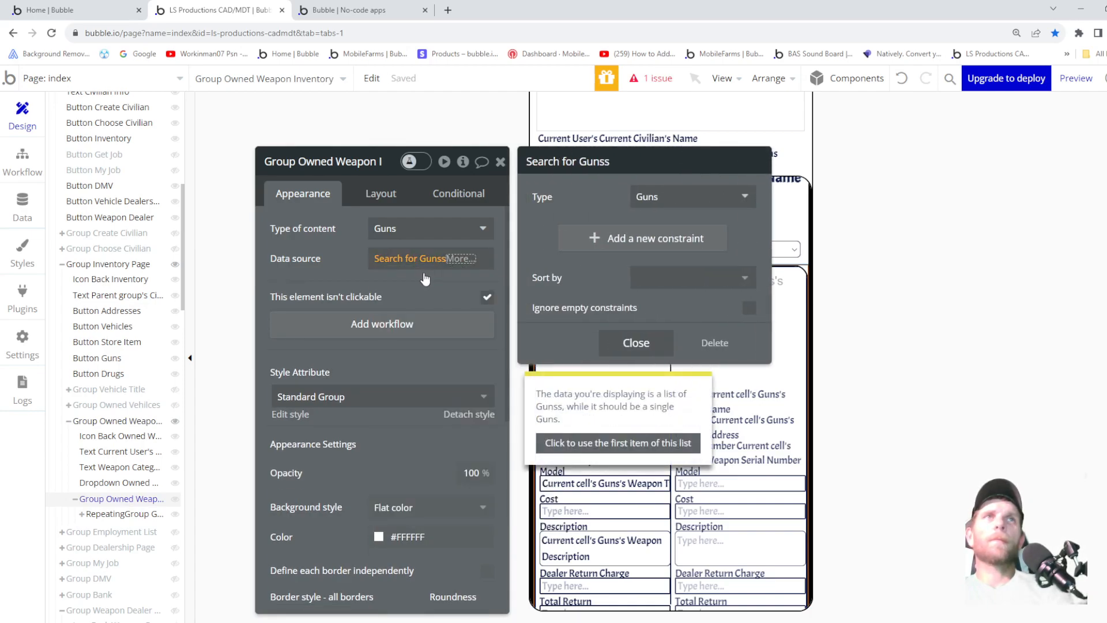
{"action": "left_click", "coordinate": [389, 267]}
{"action": "left_click", "coordinate": [388, 271]}
{"action": "left_click", "coordinate": [345, 258]}
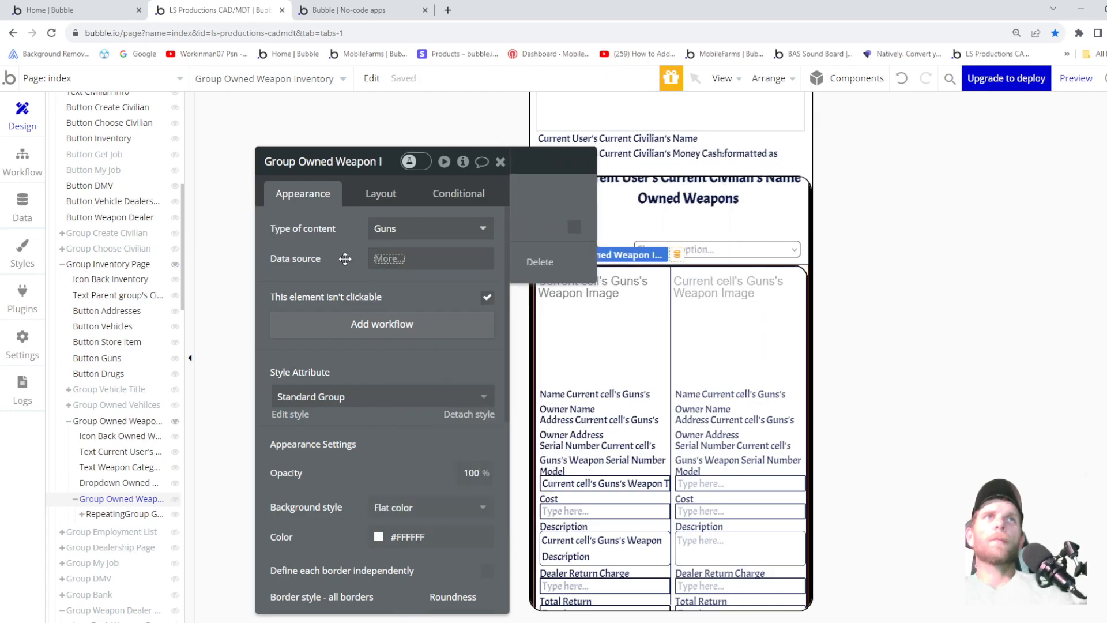
- Launch a new preview and open the civilian's owned weapons from the inventory to test the Handguns category
{"action": "left_click", "coordinate": [1077, 79]}
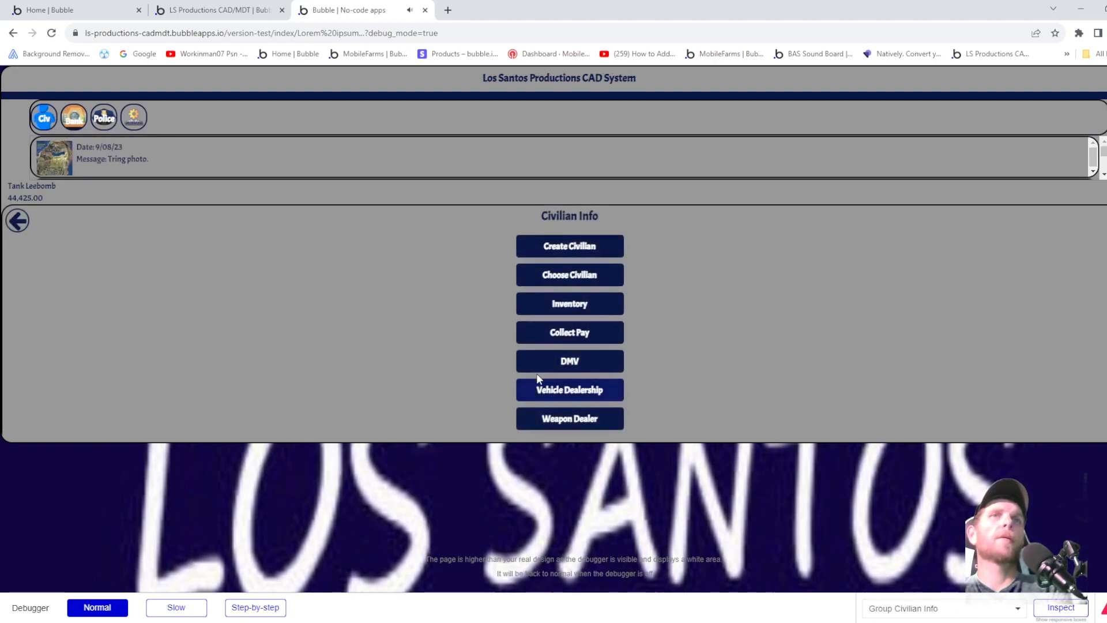
{"action": "left_click", "coordinate": [565, 301]}
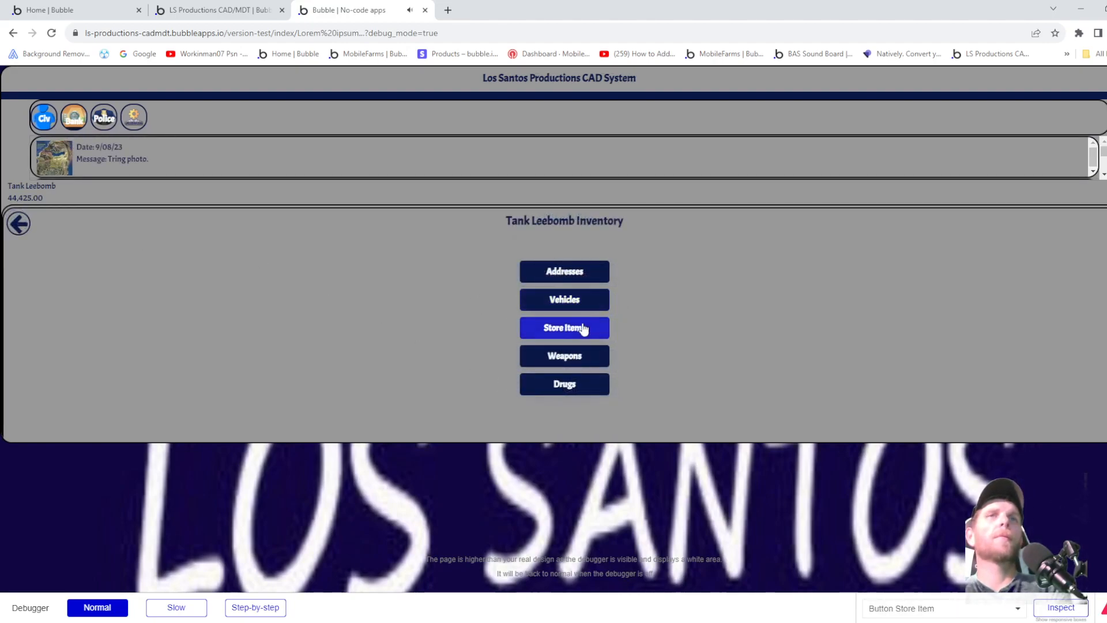
{"action": "left_click", "coordinate": [580, 358]}
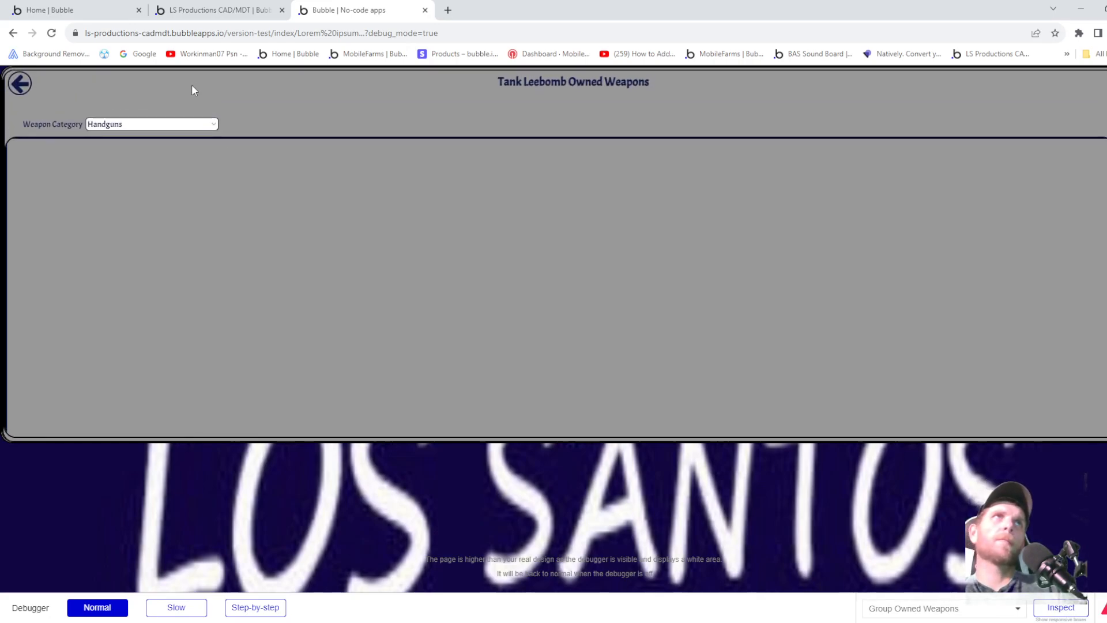
- In the Bubble editor, undo the cleared content type and data sources of Group Owned Weapons and its nested inventory group
{"action": "left_click", "coordinate": [219, 10]}
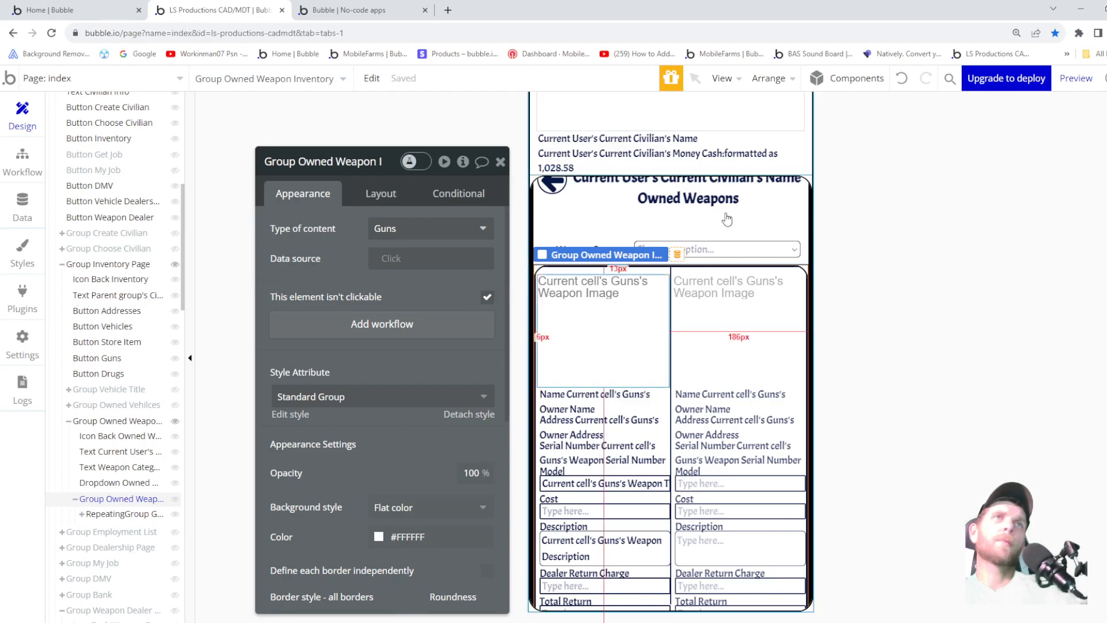
{"action": "left_click", "coordinate": [901, 80]}
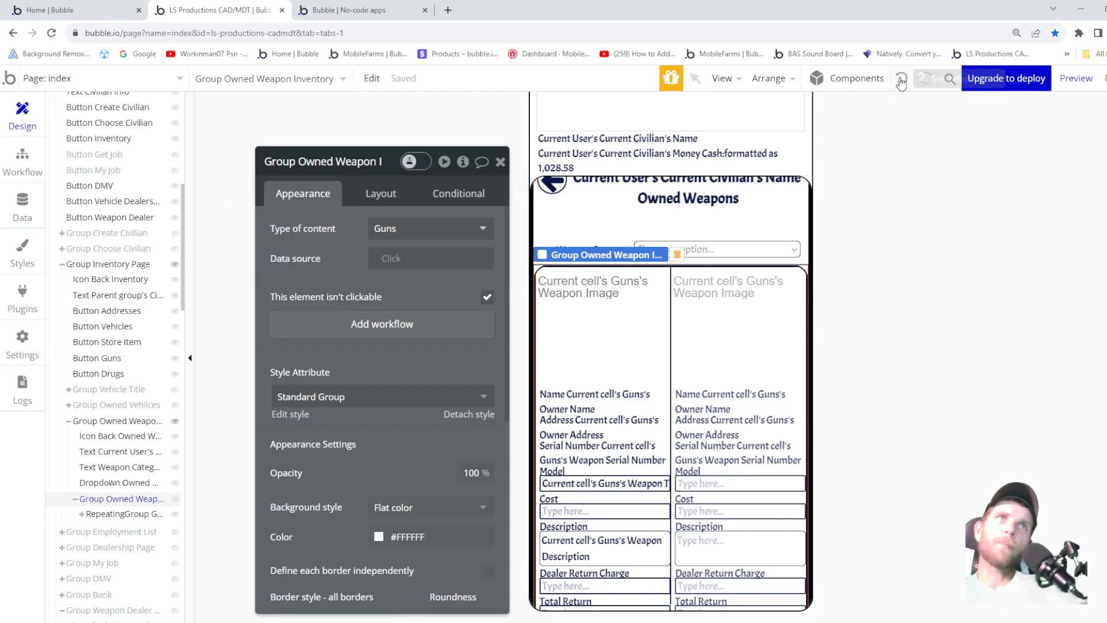
{"action": "left_click", "coordinate": [901, 81]}
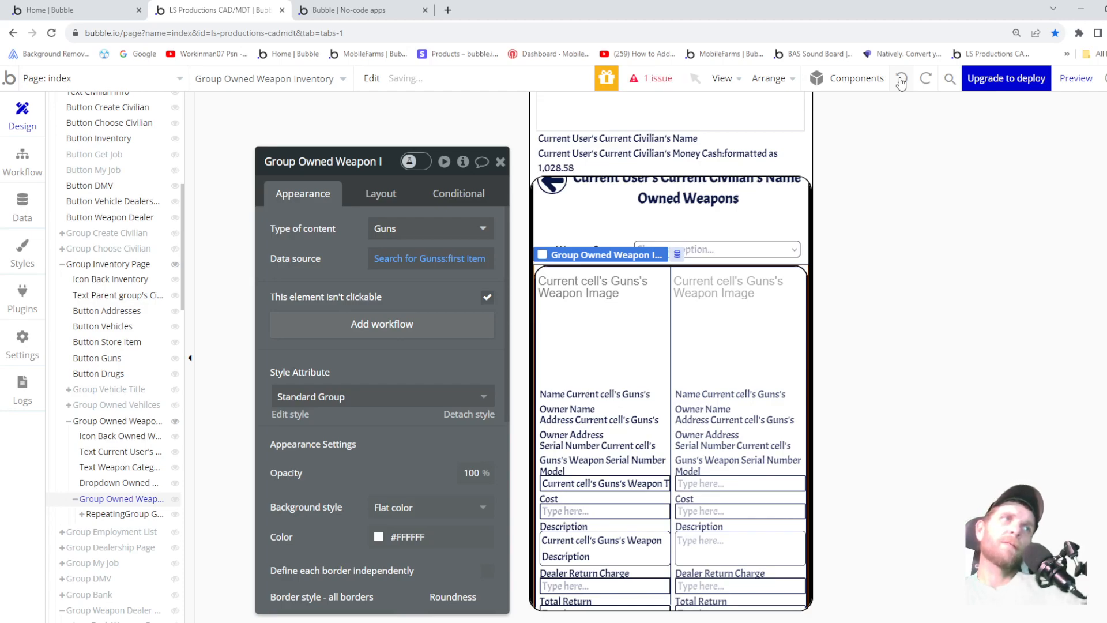
{"action": "mouse_move", "coordinate": [125, 426]}
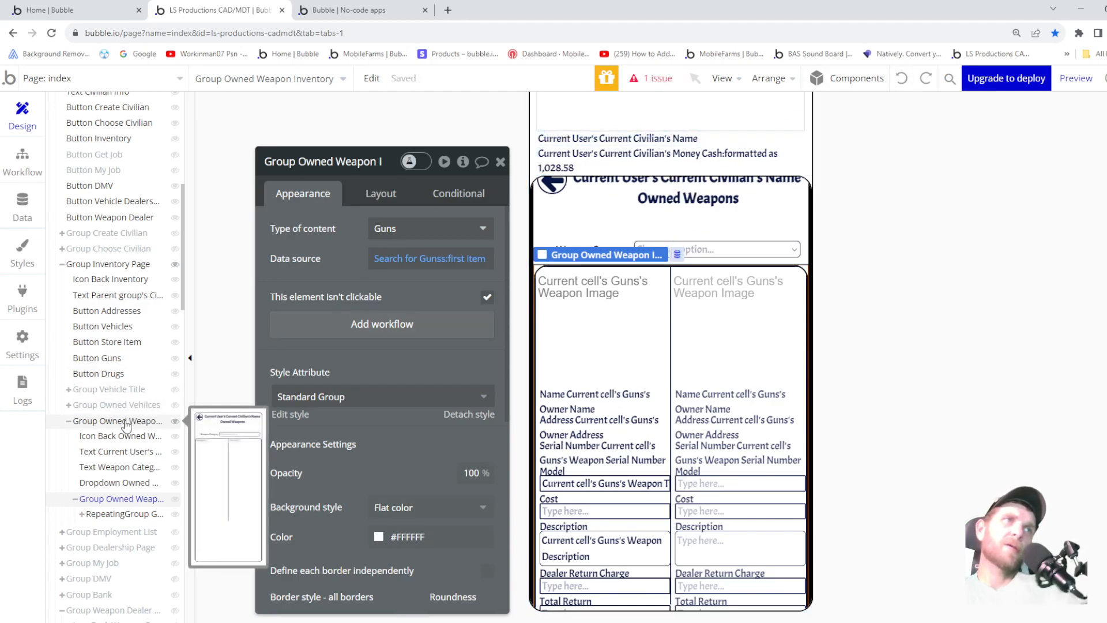
{"action": "left_click", "coordinate": [125, 425]}
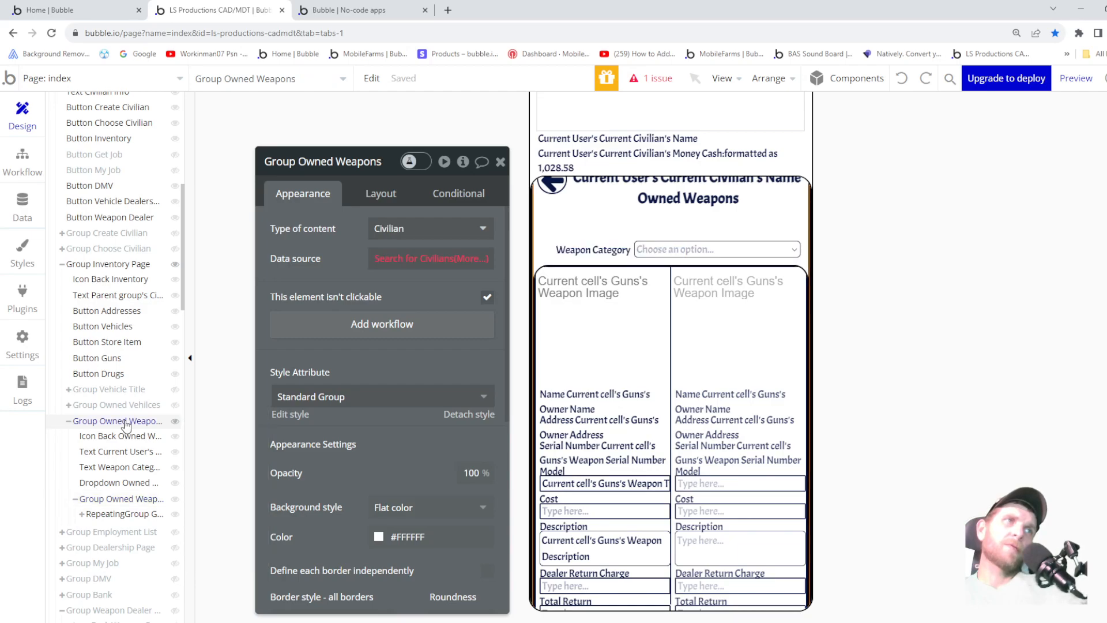
{"action": "left_click", "coordinate": [903, 80]}
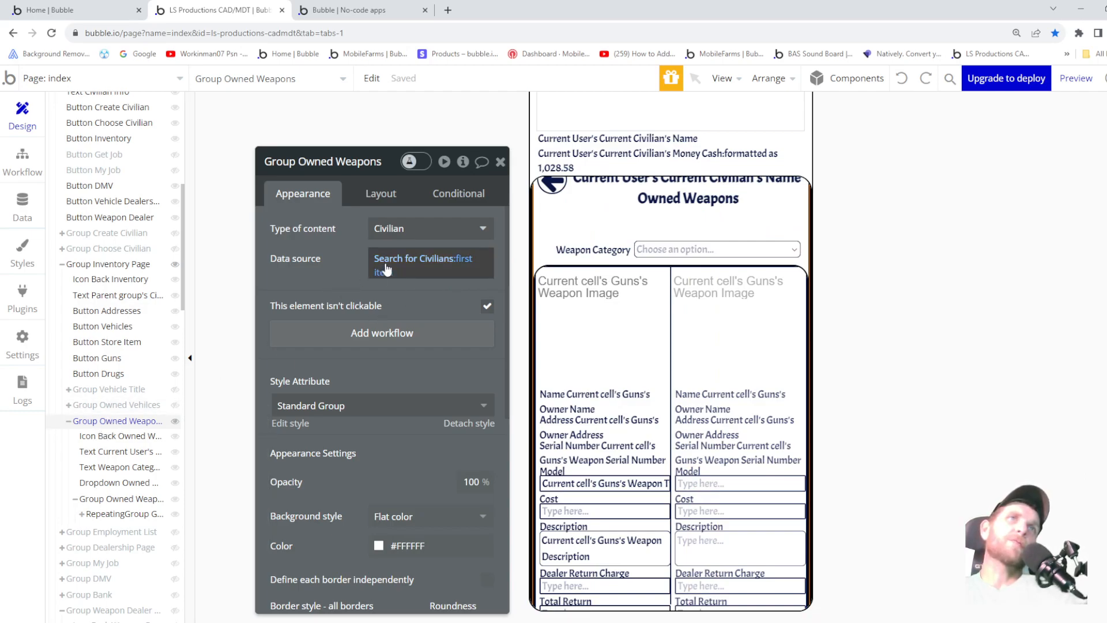
- Examine the search settings of Group Owned Weapons and Group Owned Weapon Inventory, plus the appearance settings of RepeatingGroup Guns
{"action": "left_click", "coordinate": [439, 258]}
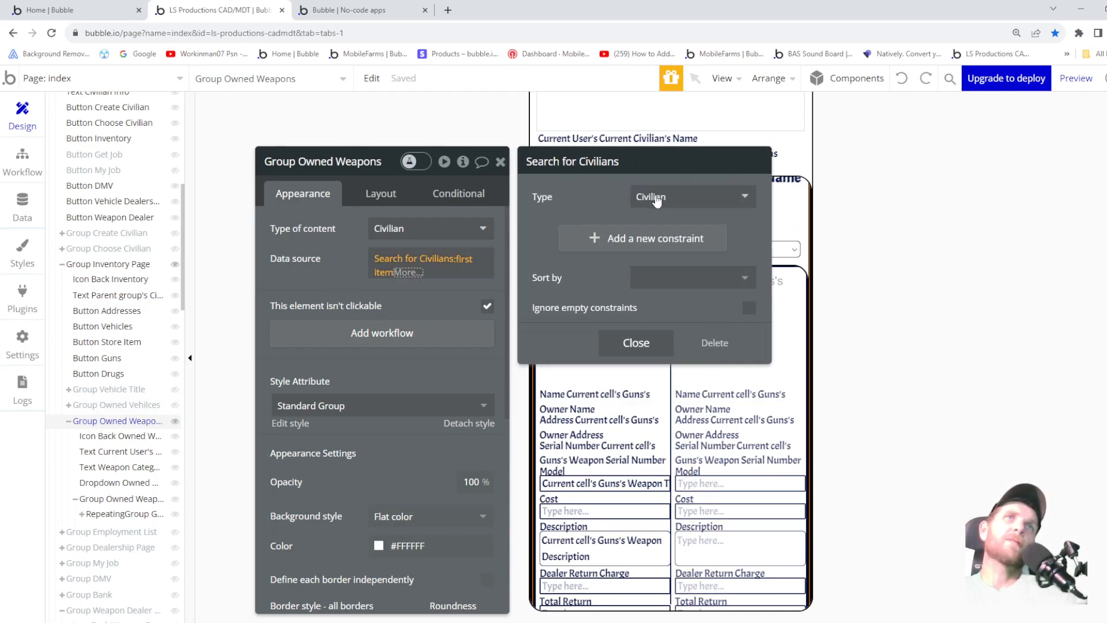
{"action": "left_click", "coordinate": [121, 502]}
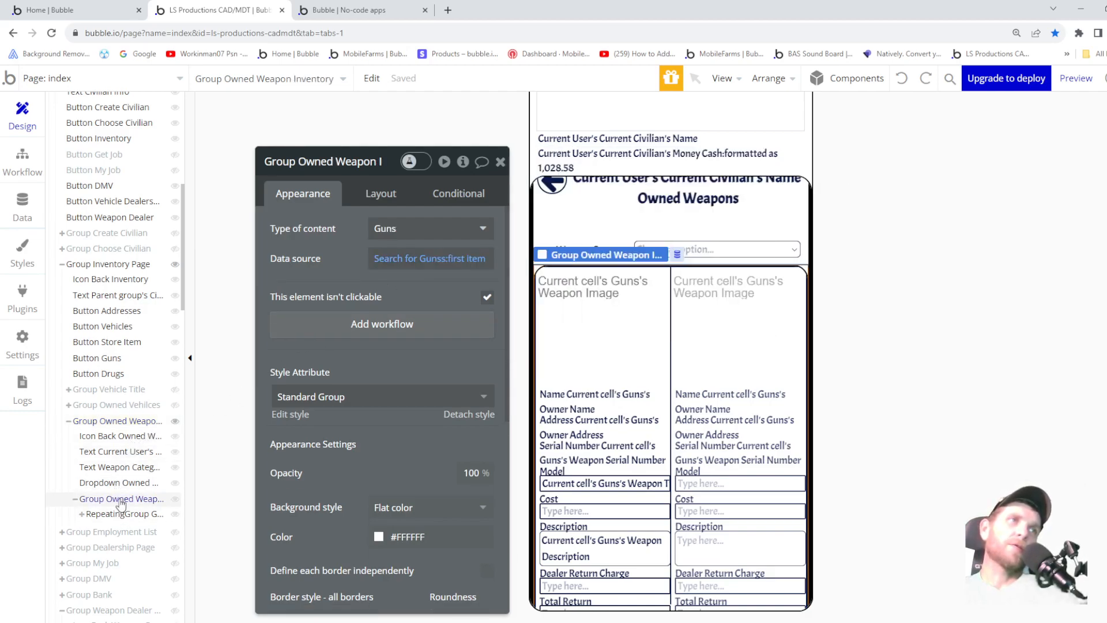
{"action": "left_click", "coordinate": [407, 259]}
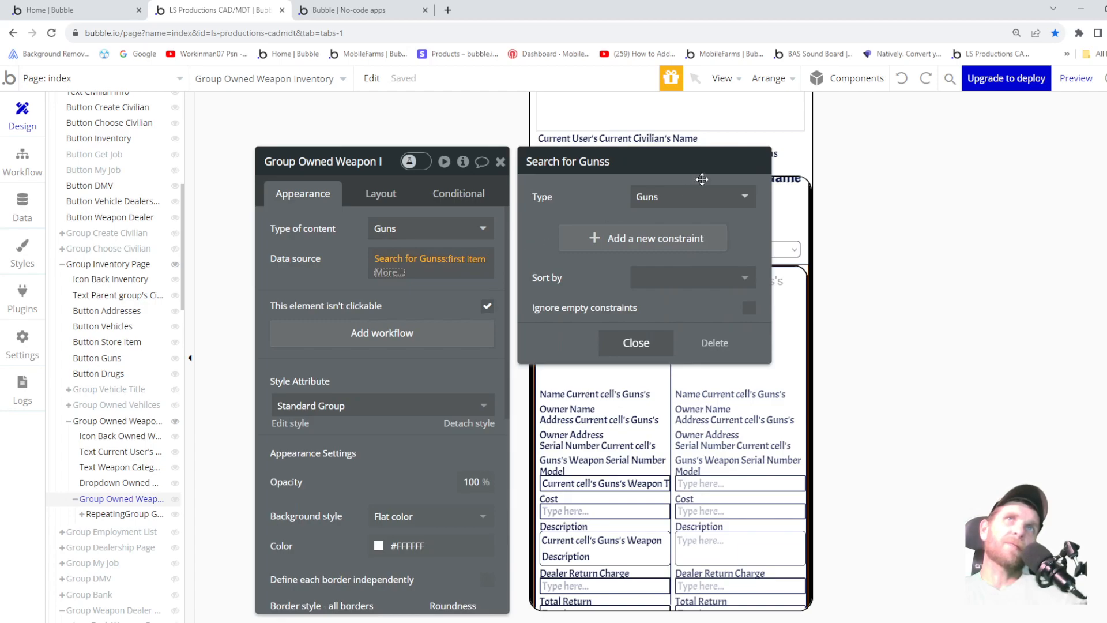
{"action": "left_click", "coordinate": [340, 291]}
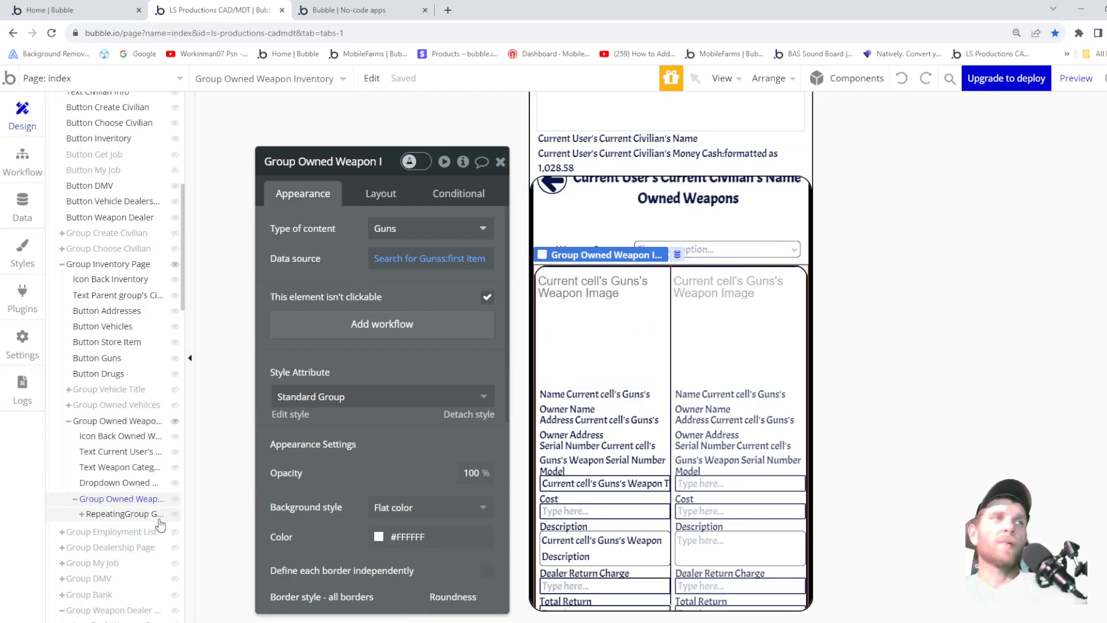
{"action": "left_click", "coordinate": [134, 517]}
{"action": "scroll", "coordinate": [461, 410], "scroll_direction": "down", "scroll_amount": 1}
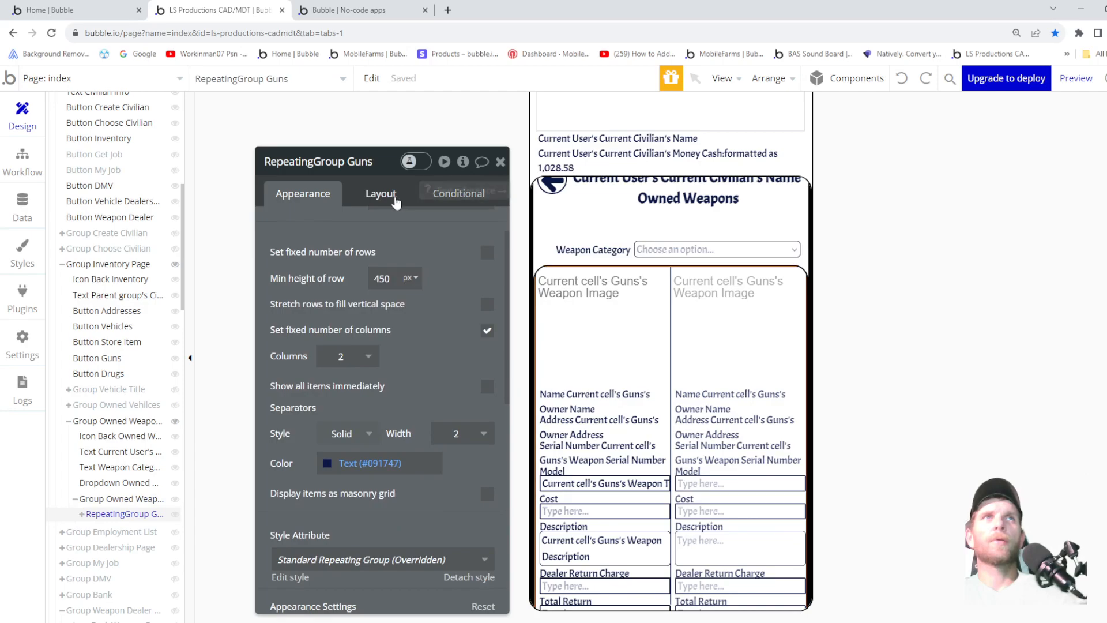
- Examine the content settings of RepeatingGroup Guns and the layout settings of Group Owned Weapon Inventory and its parent Group Owned Weapons
{"action": "scroll", "coordinate": [387, 207], "scroll_direction": "up", "scroll_amount": 1}
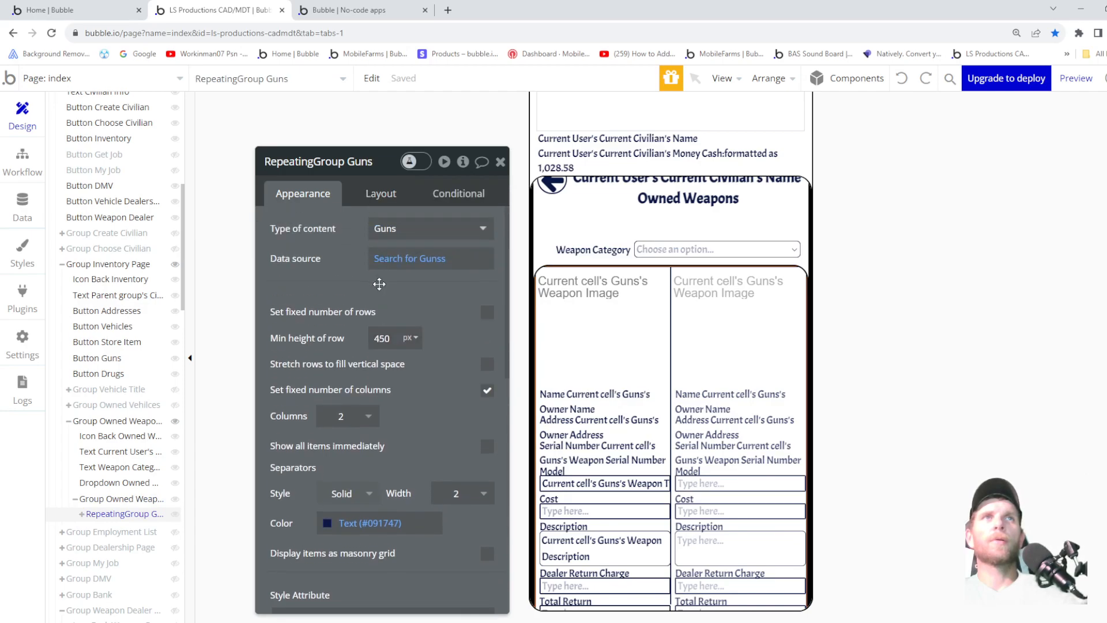
{"action": "left_click", "coordinate": [107, 501]}
{"action": "scroll", "coordinate": [476, 424], "scroll_direction": "down", "scroll_amount": 1}
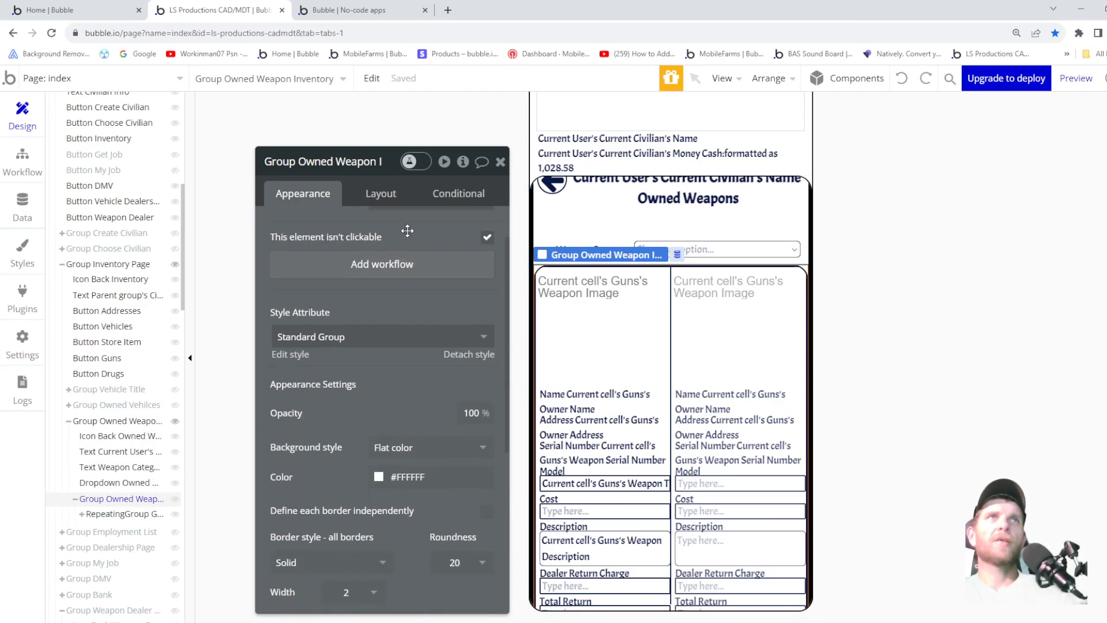
{"action": "left_click", "coordinate": [380, 193]}
{"action": "scroll", "coordinate": [371, 405], "scroll_direction": "down", "scroll_amount": 3}
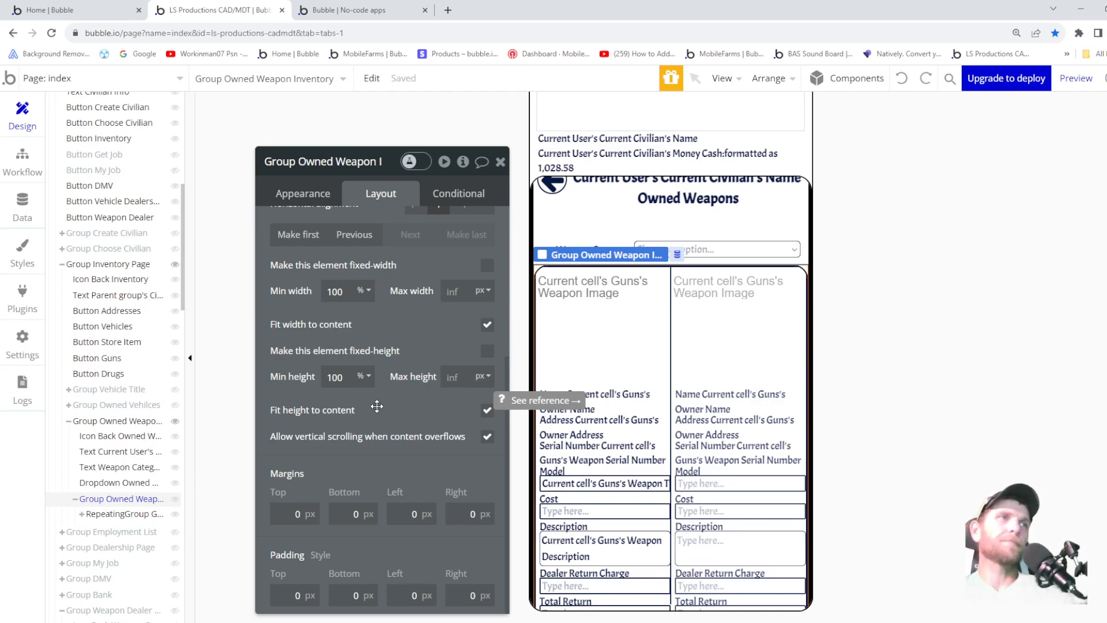
{"action": "left_click_drag", "start_coordinate": [115, 483], "coordinate": [108, 497]}
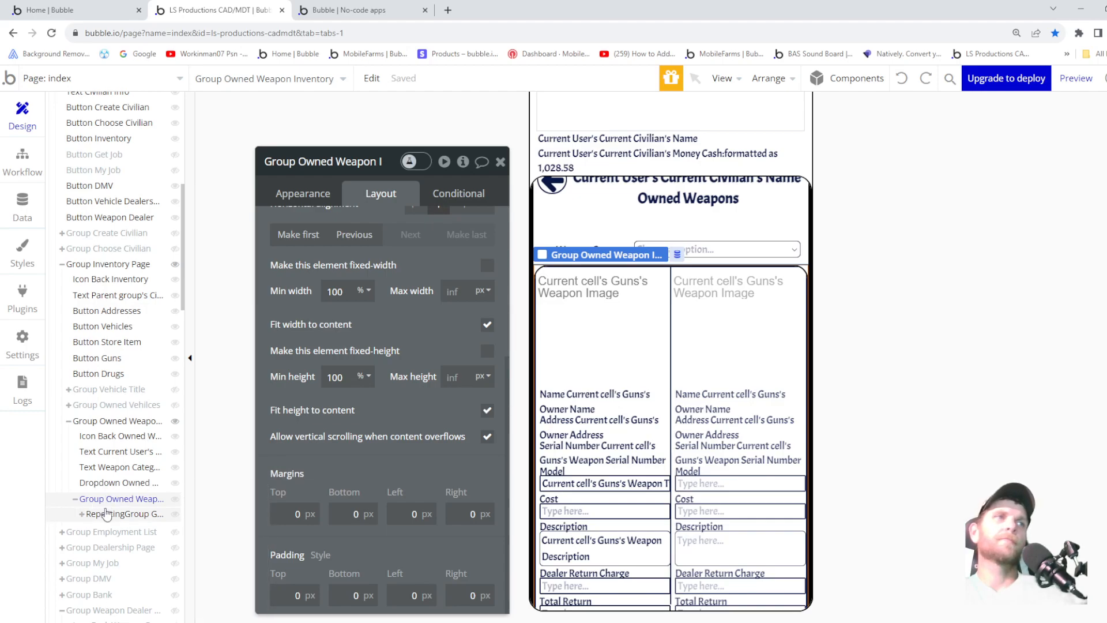
{"action": "left_click", "coordinate": [120, 424]}
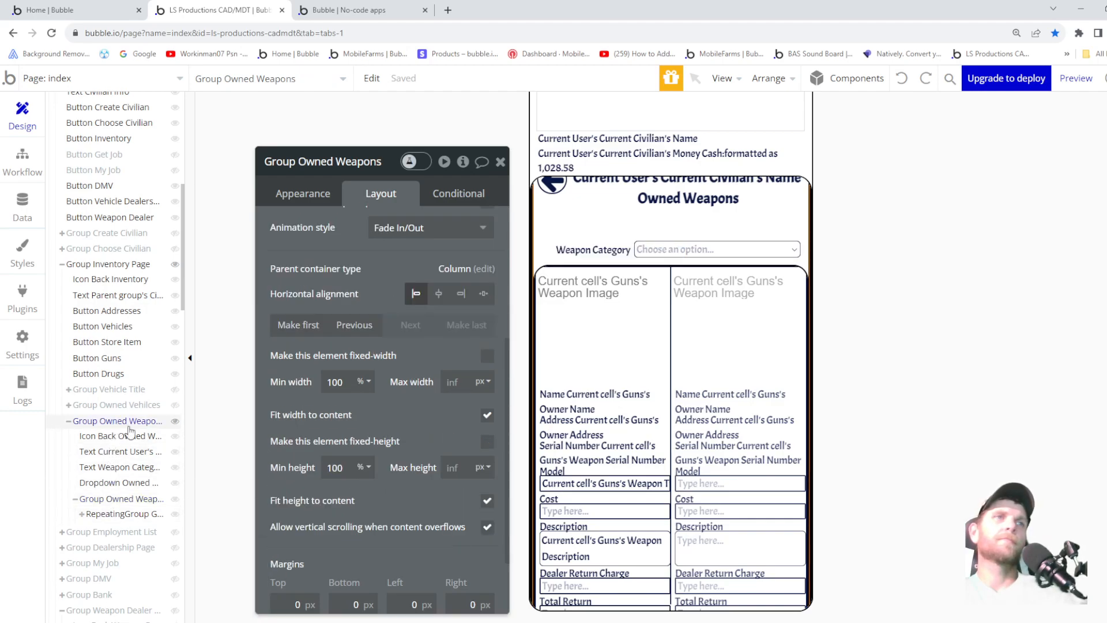
{"action": "scroll", "coordinate": [308, 461], "scroll_direction": "down", "scroll_amount": 1}
{"action": "scroll", "coordinate": [311, 466], "scroll_direction": "up", "scroll_amount": 4}
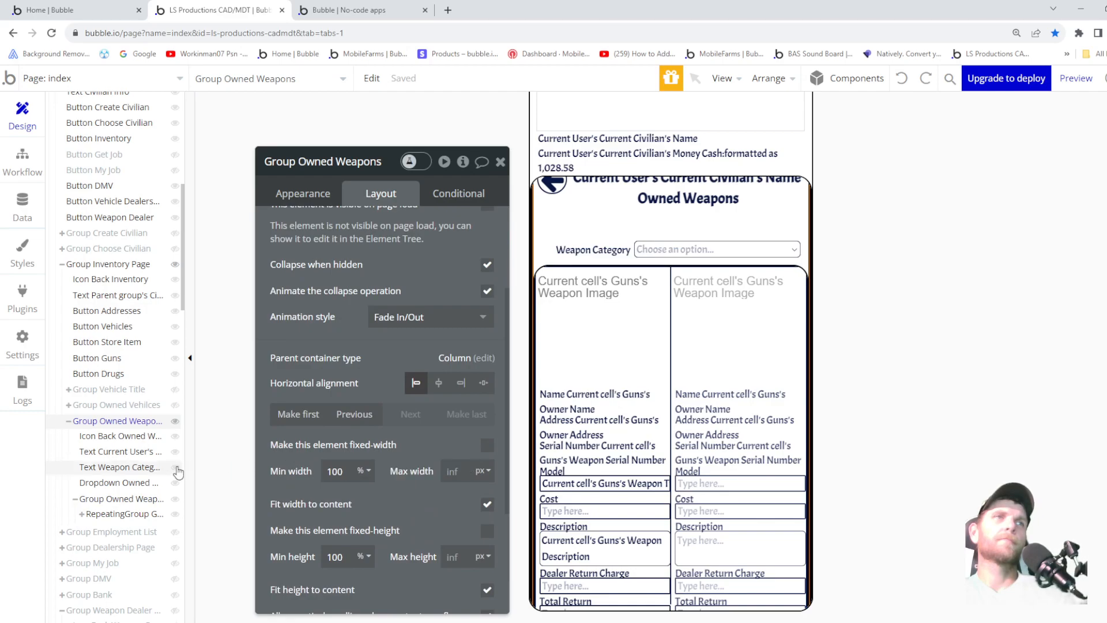
{"action": "scroll", "coordinate": [610, 460], "scroll_direction": "down", "scroll_amount": 2}
{"action": "scroll", "coordinate": [610, 460], "scroll_direction": "up", "scroll_amount": 2}
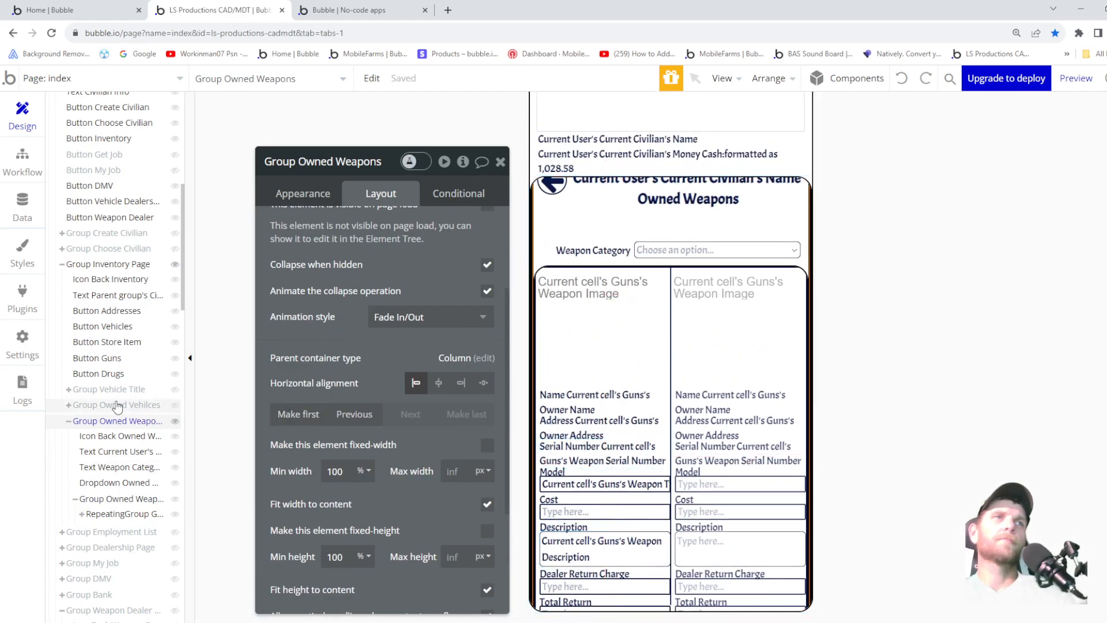
- Inspect the elements nested in RepeatingGroup Guns and the layout and appearance settings of Group Owned Weapon Inventory
{"action": "left_click", "coordinate": [97, 504]}
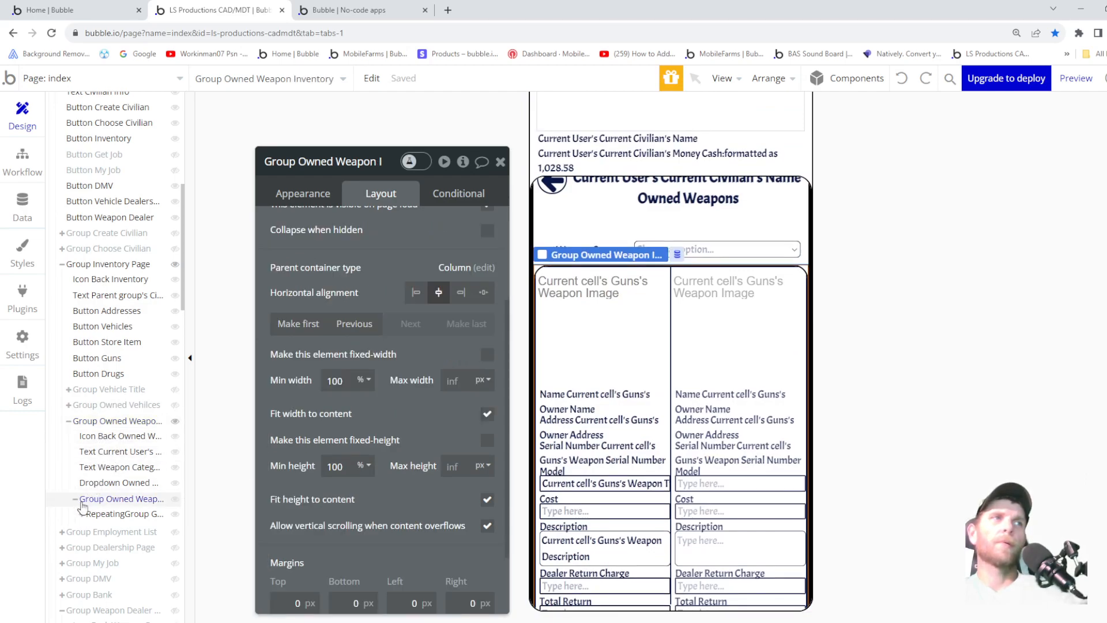
{"action": "left_click", "coordinate": [82, 515]}
{"action": "scroll", "coordinate": [115, 496], "scroll_direction": "down", "scroll_amount": 6}
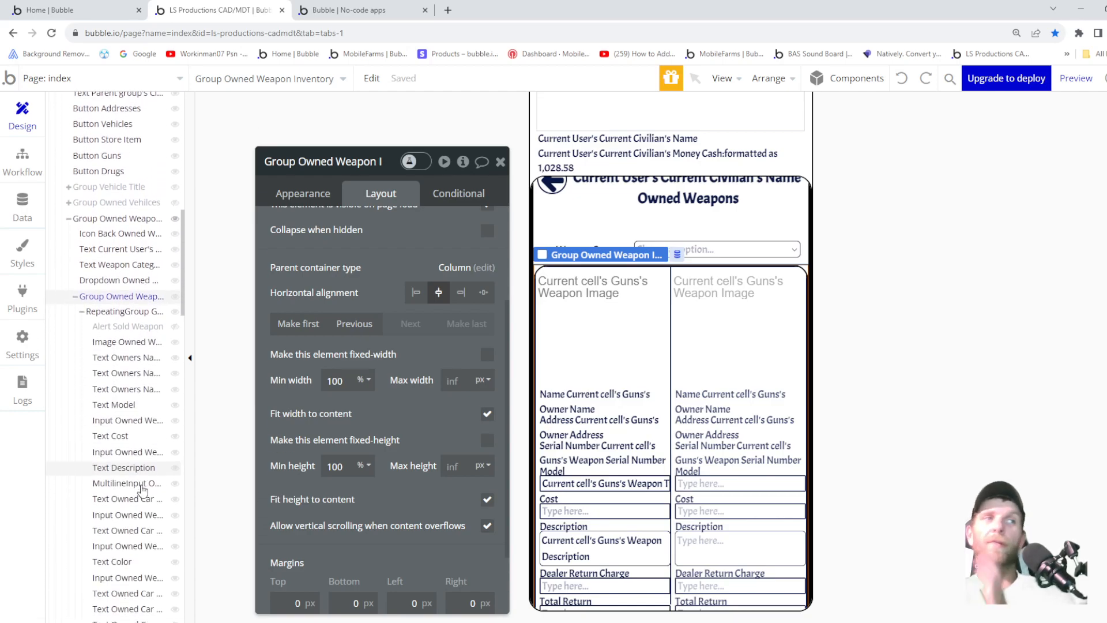
{"action": "scroll", "coordinate": [141, 484], "scroll_direction": "down", "scroll_amount": 3}
{"action": "scroll", "coordinate": [141, 480], "scroll_direction": "up", "scroll_amount": 3}
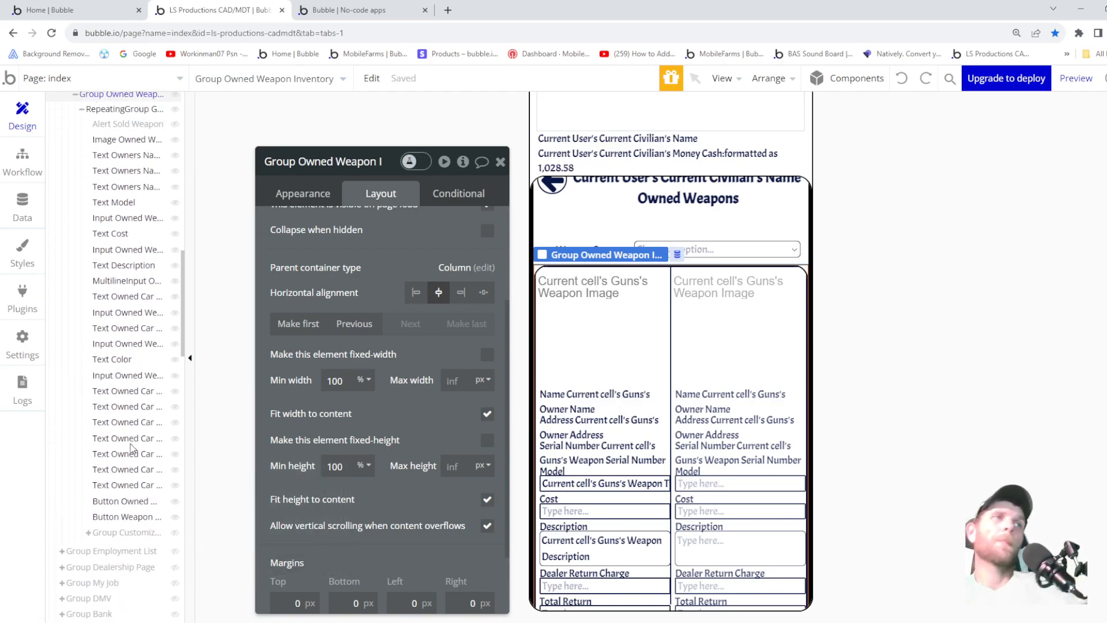
{"action": "scroll", "coordinate": [130, 444], "scroll_direction": "up", "scroll_amount": 2}
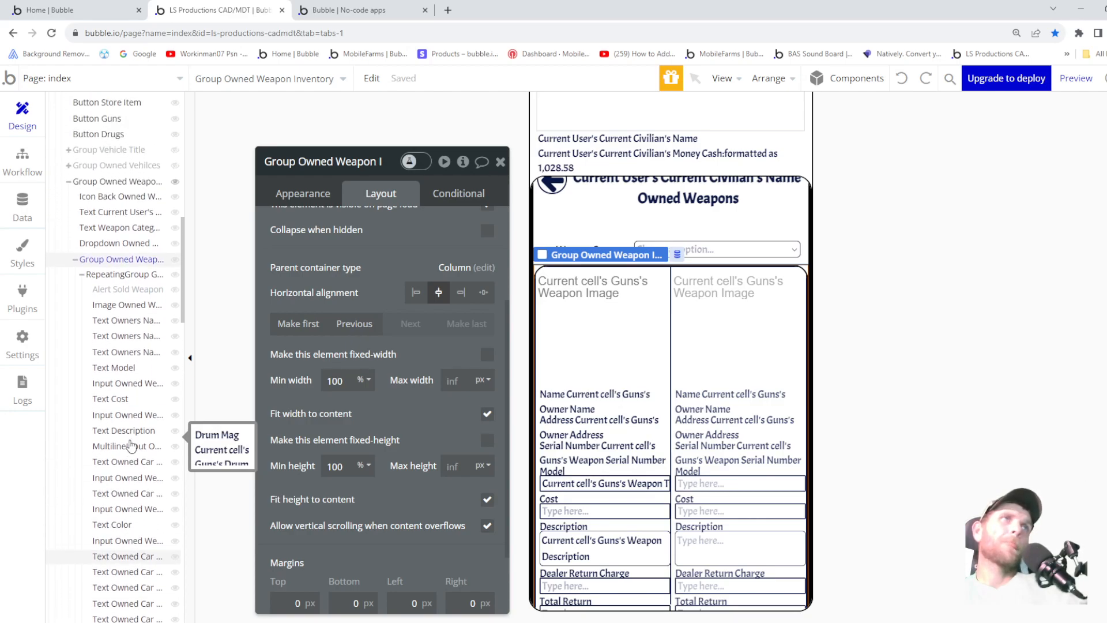
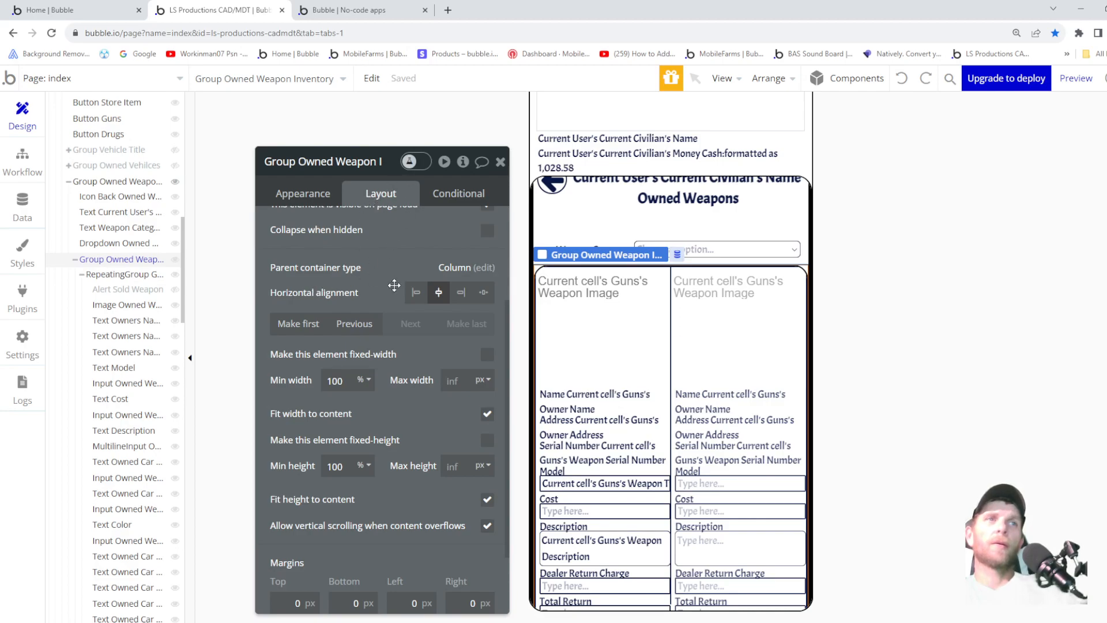
{"action": "scroll", "coordinate": [394, 285], "scroll_direction": "down", "scroll_amount": 1}
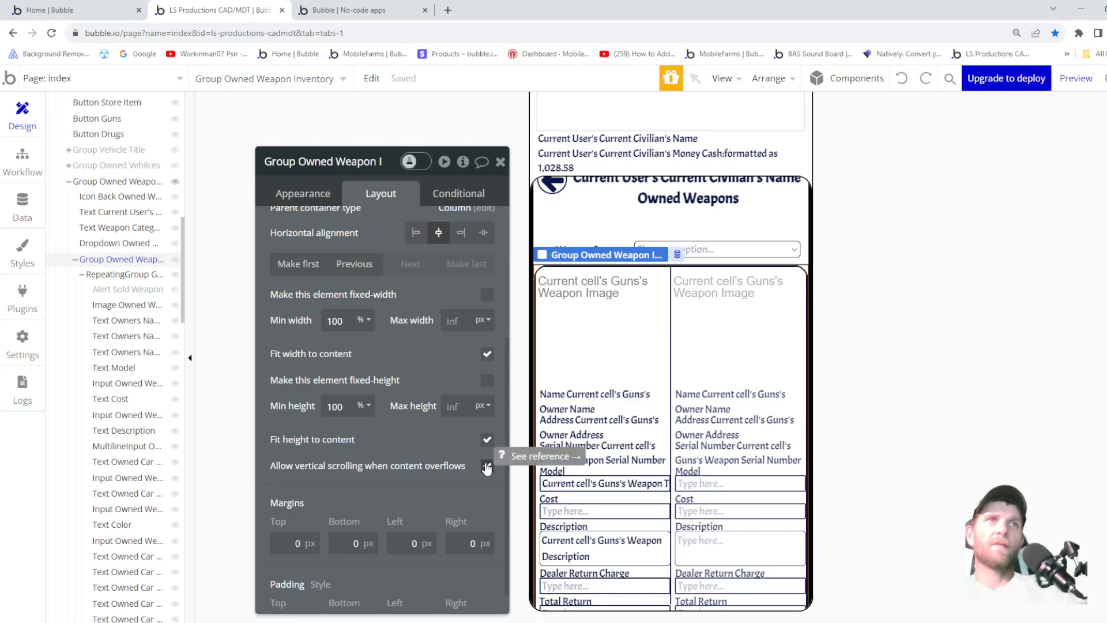
{"action": "scroll", "coordinate": [407, 347], "scroll_direction": "up", "scroll_amount": 4}
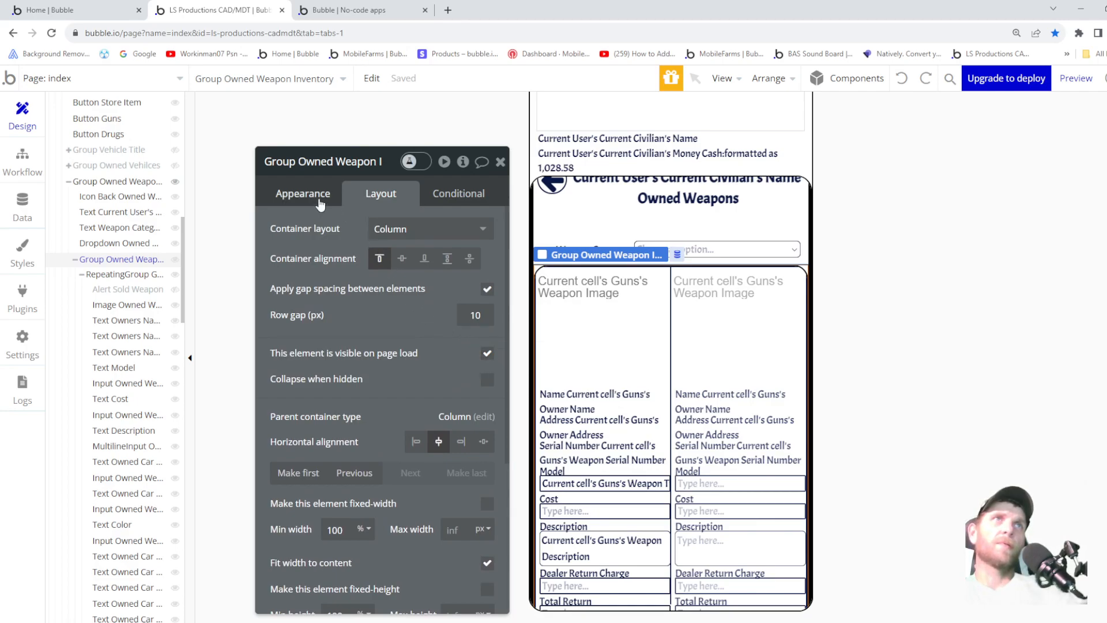
{"action": "left_click", "coordinate": [313, 200]}
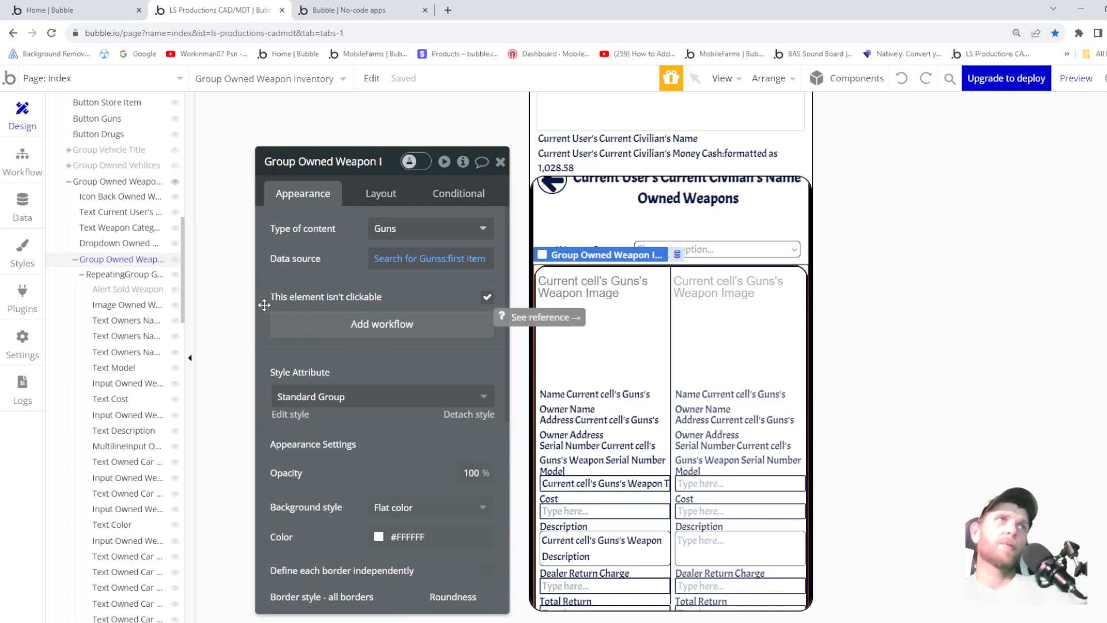
- Remove the Owner Name constraint from the Guns search that feeds RepeatingGroup Guns
{"action": "left_click", "coordinate": [132, 277]}
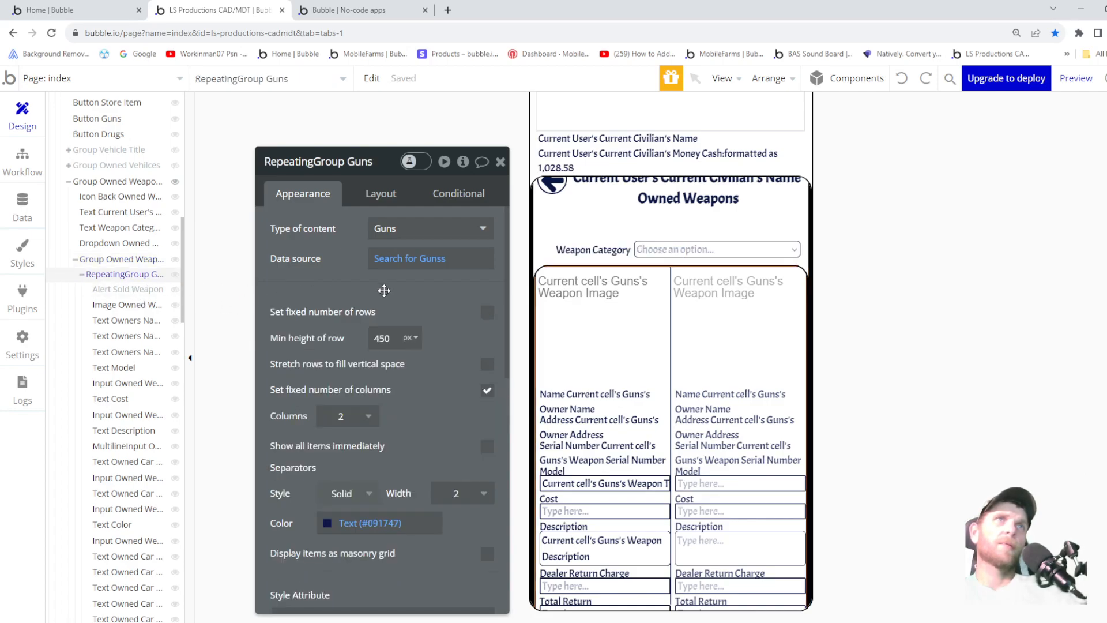
{"action": "left_click", "coordinate": [393, 264]}
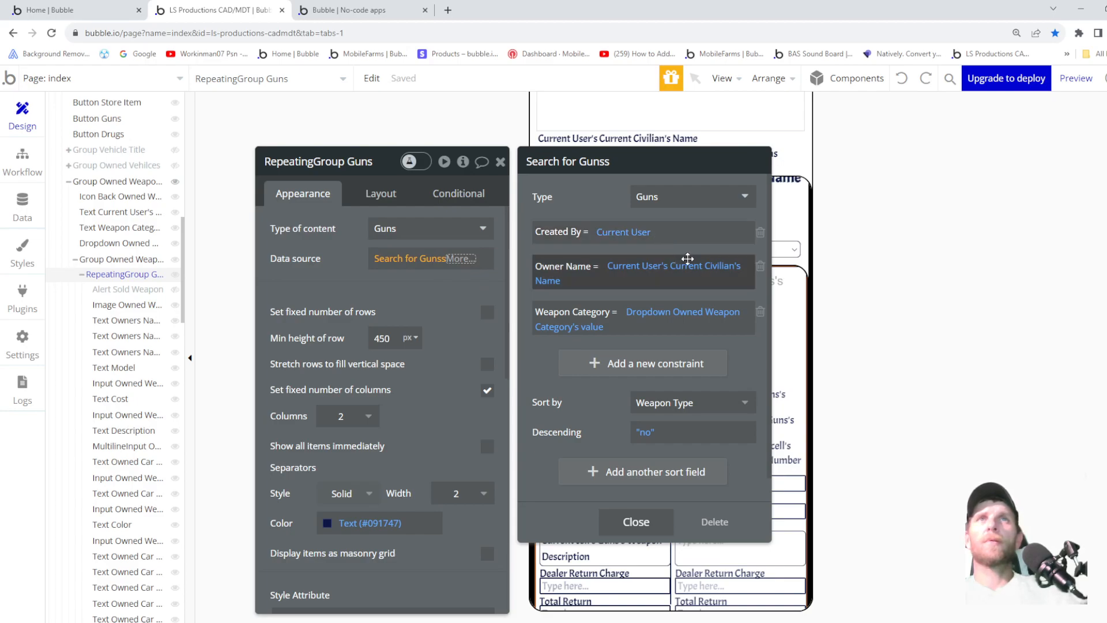
{"action": "left_click", "coordinate": [761, 267]}
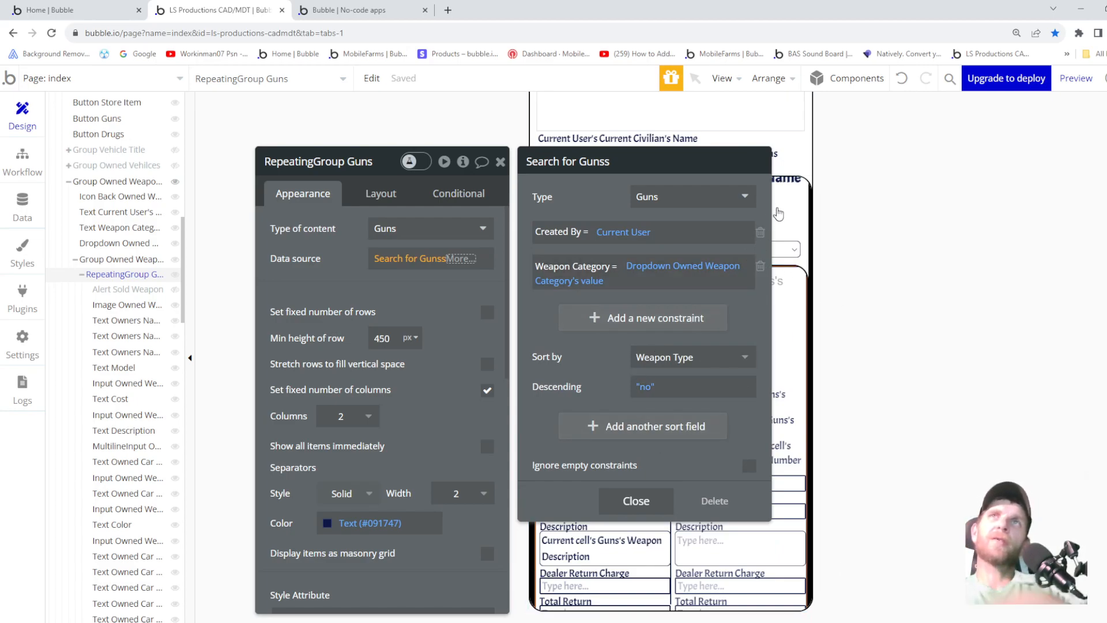
{"action": "left_click", "coordinate": [635, 501]}
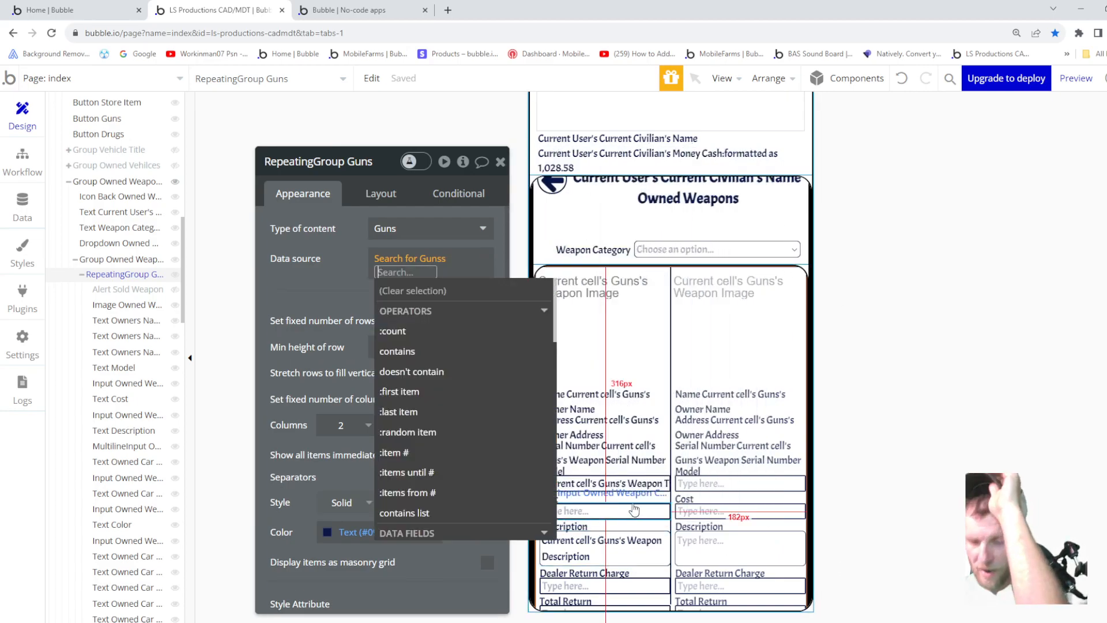
- Launch a preview, open the civilian's owned weapons from the inventory, filter by Handguns and look through the listed weapon's details
{"action": "left_click", "coordinate": [1076, 78]}
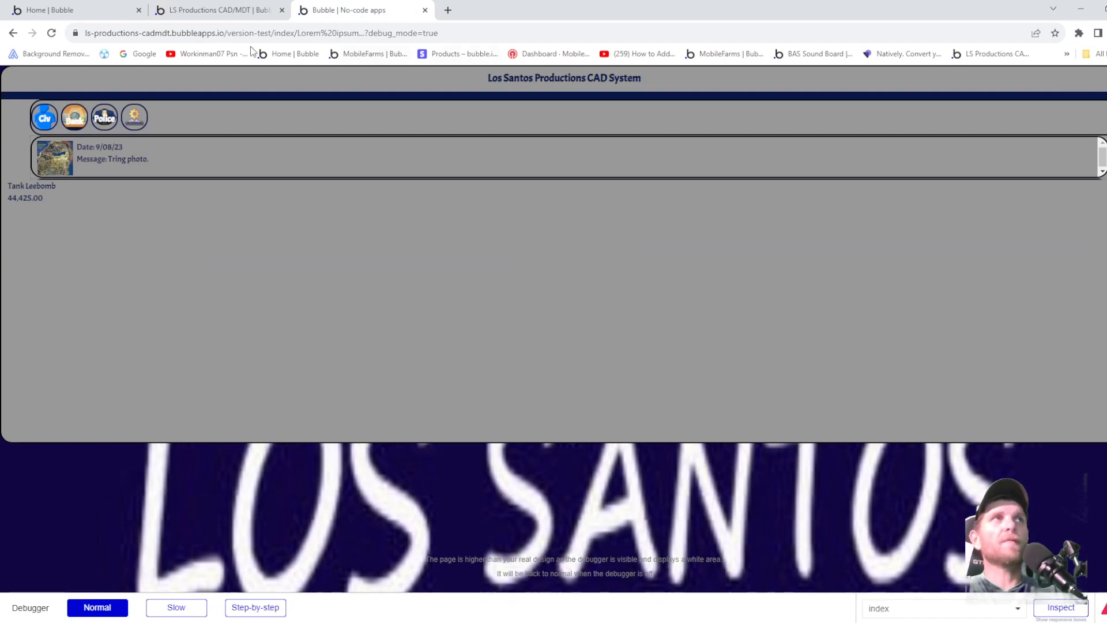
{"action": "left_click", "coordinate": [43, 122]}
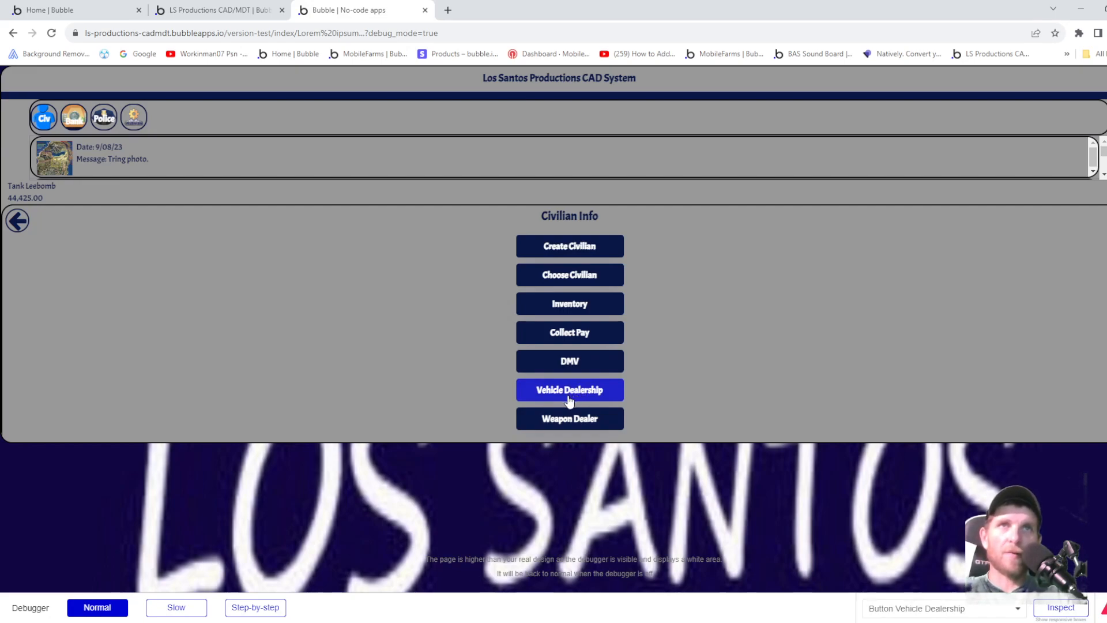
{"action": "left_click", "coordinate": [575, 307]}
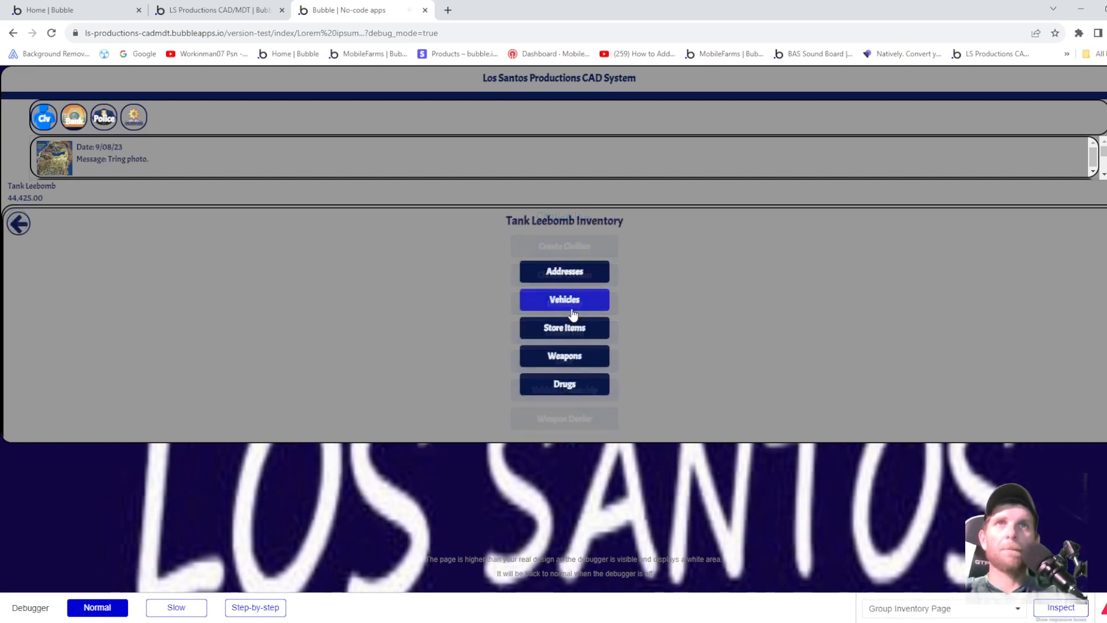
{"action": "left_click", "coordinate": [554, 356]}
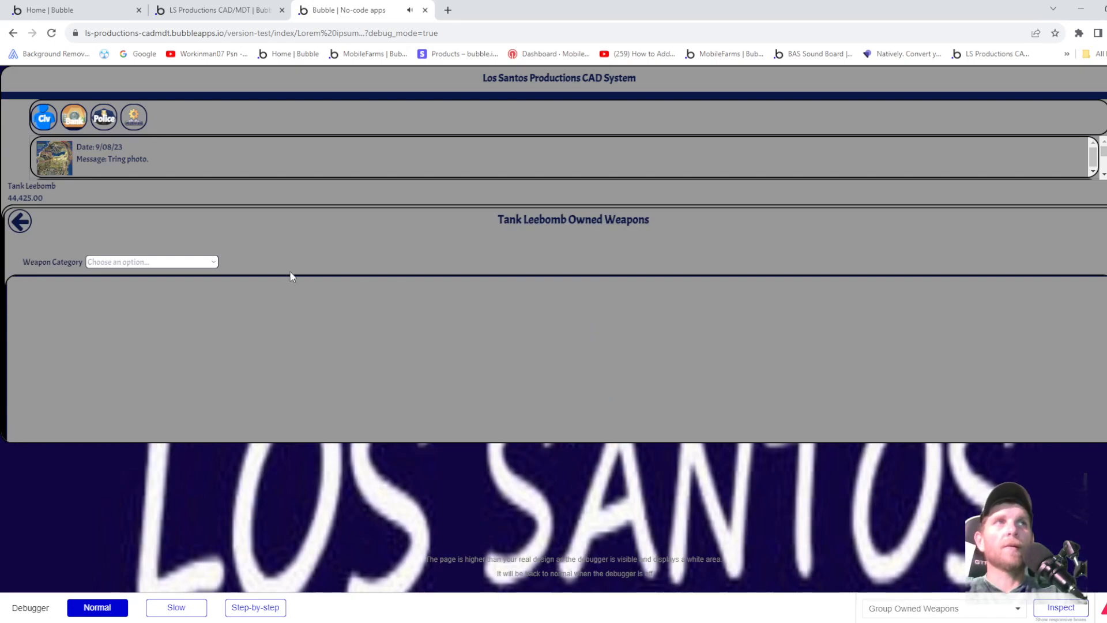
{"action": "left_click", "coordinate": [155, 277]}
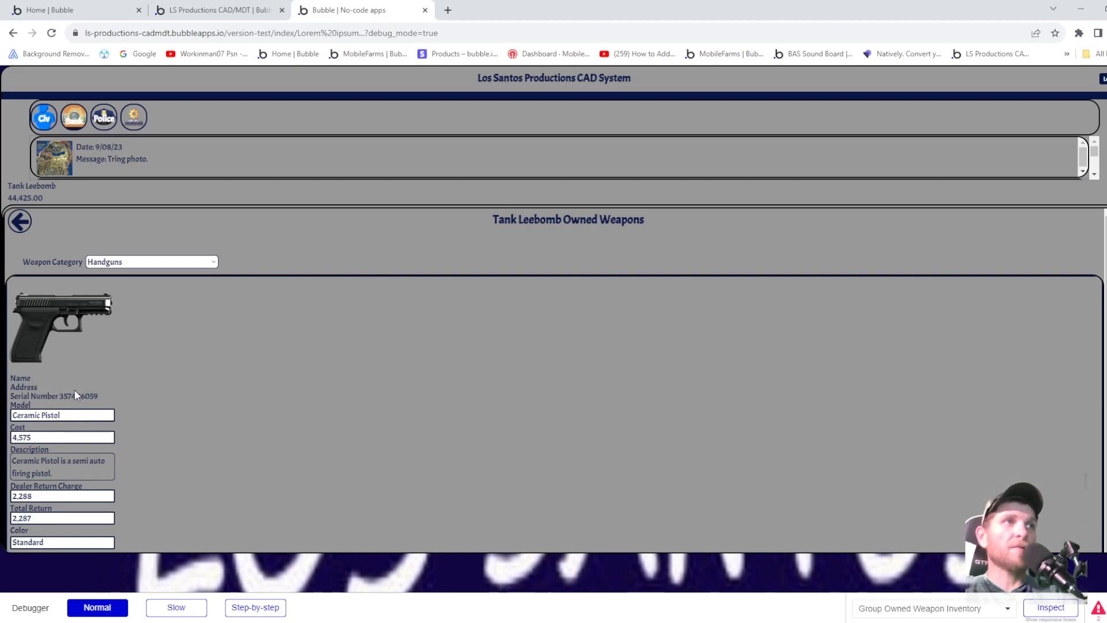
{"action": "scroll", "coordinate": [54, 425], "scroll_direction": "down", "scroll_amount": 1}
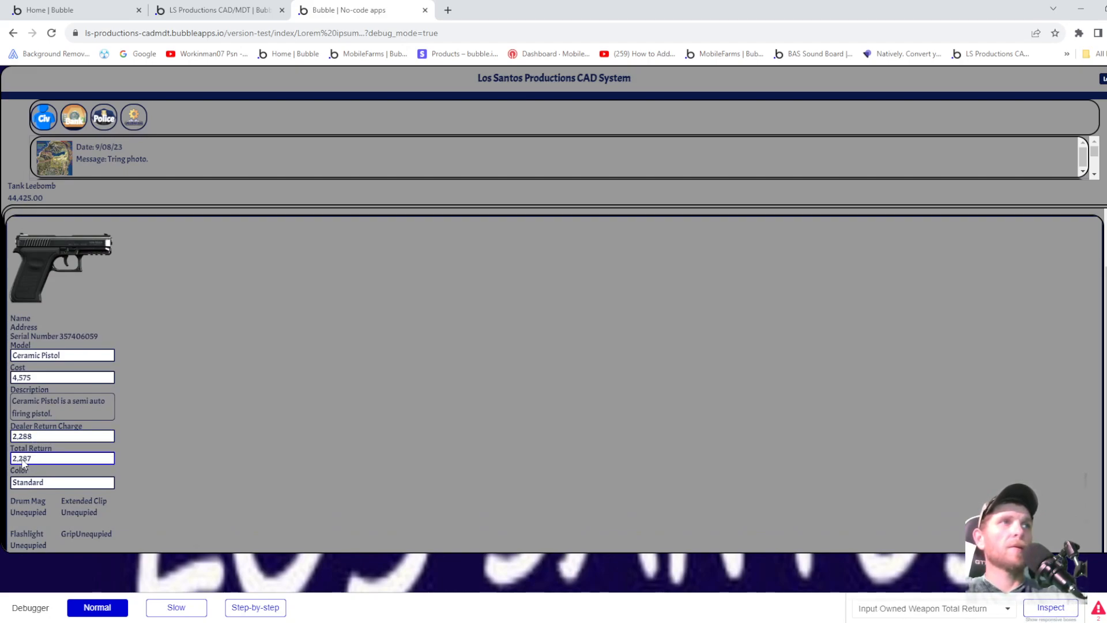
{"action": "scroll", "coordinate": [50, 477], "scroll_direction": "down", "scroll_amount": 1}
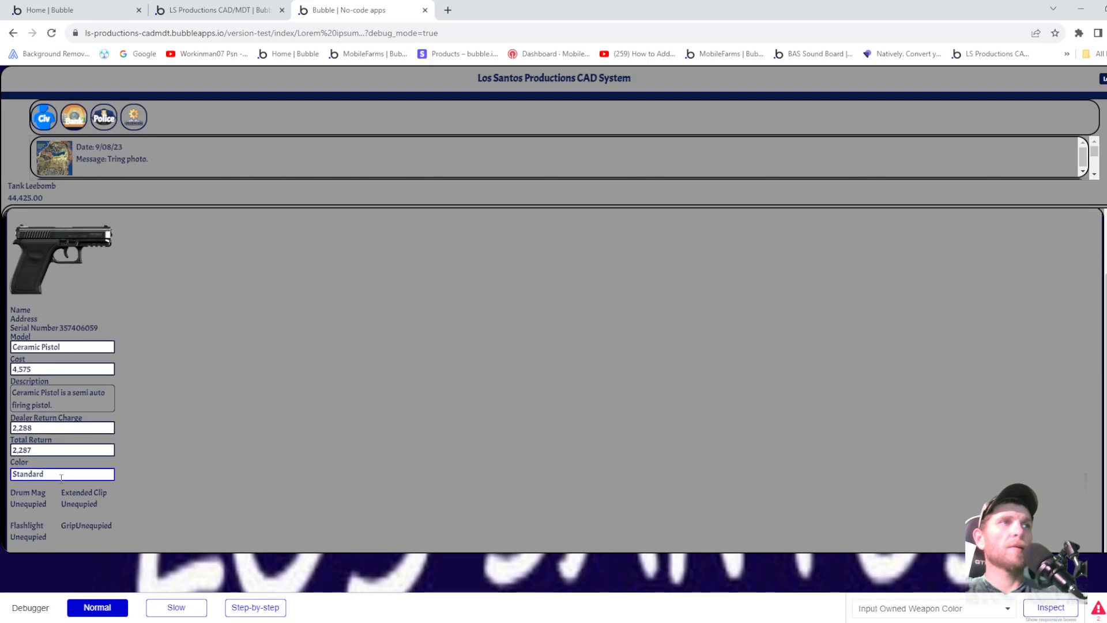
{"action": "scroll", "coordinate": [51, 492], "scroll_direction": "down", "scroll_amount": 3}
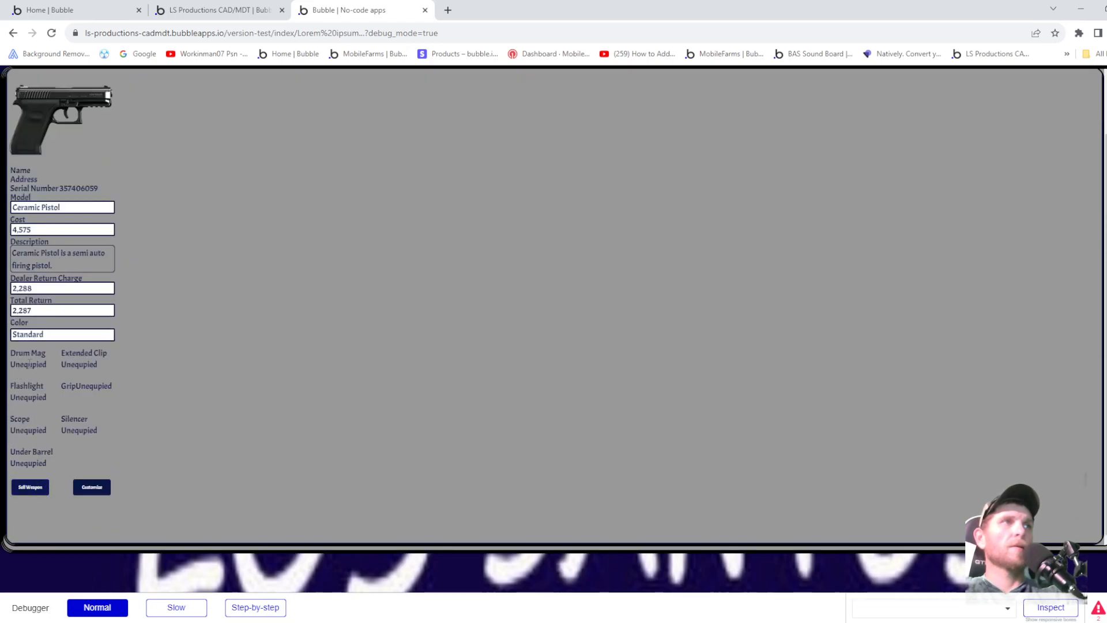
- Open the Ceramic Pistol's customization, equip and unequip the Drum Mag, and equip the Extended Clip, Flashlight and Silencer
{"action": "left_click", "coordinate": [92, 487]}
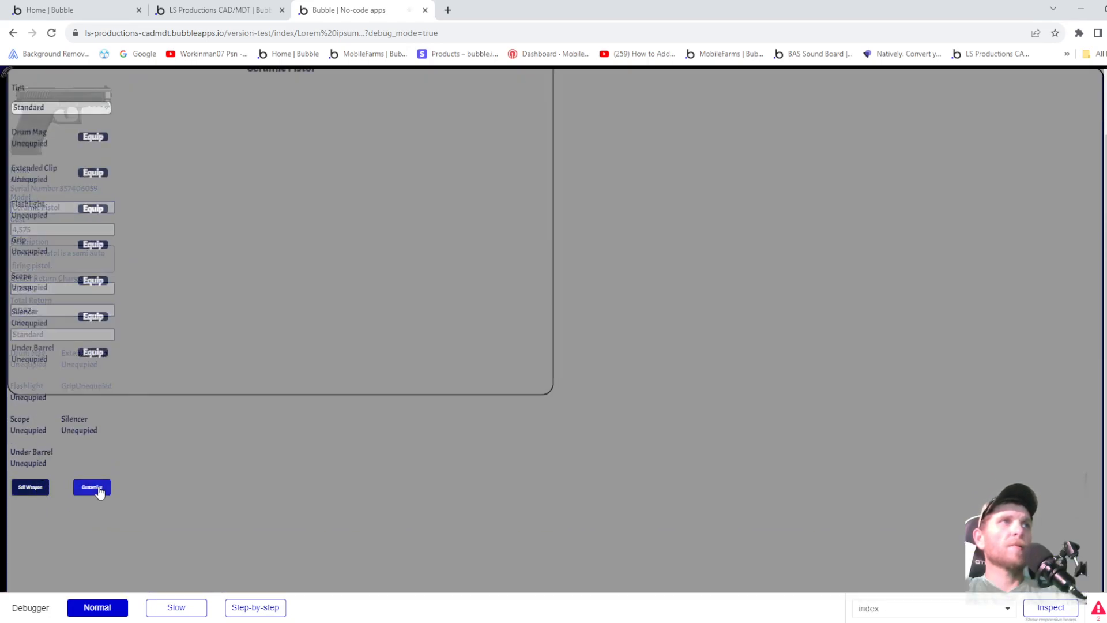
{"action": "scroll", "coordinate": [176, 365], "scroll_direction": "up", "scroll_amount": 1}
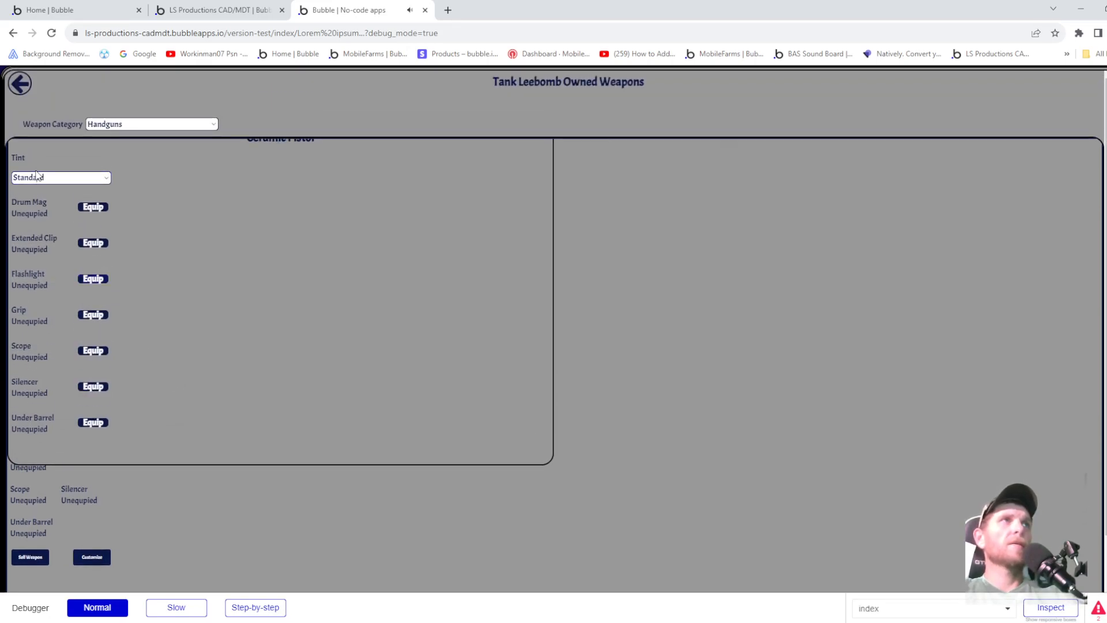
{"action": "left_click", "coordinate": [89, 211]}
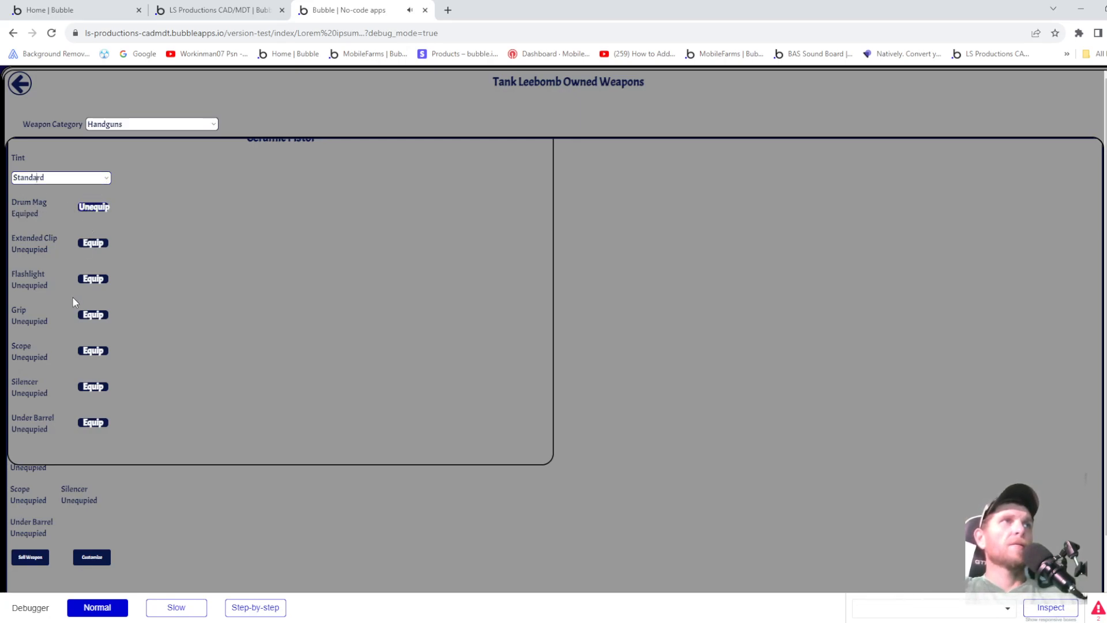
{"action": "left_click", "coordinate": [92, 209]}
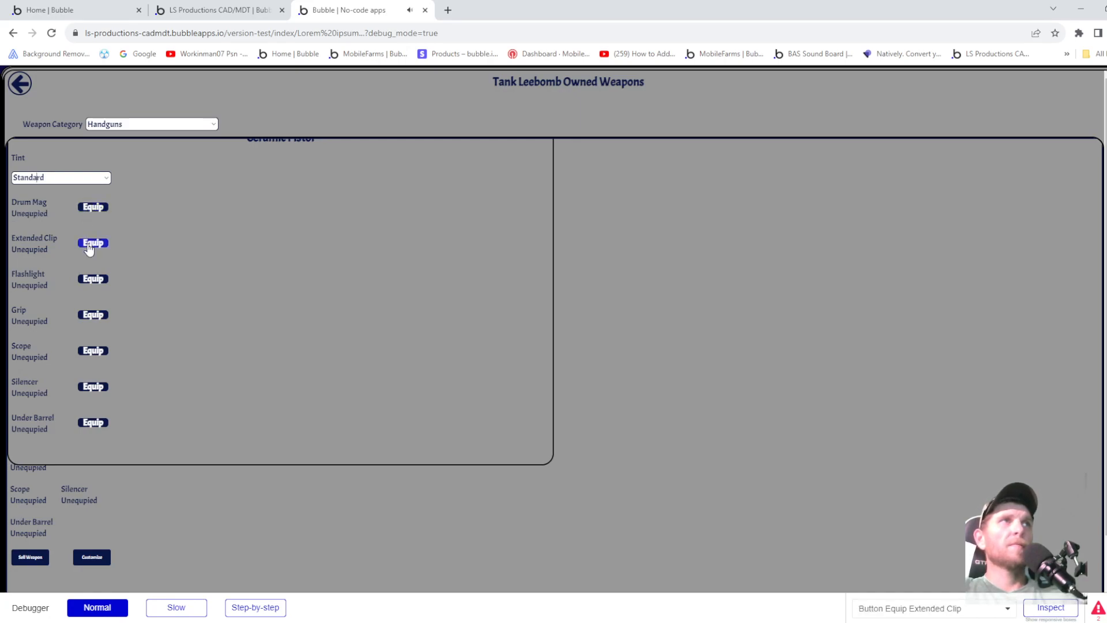
{"action": "left_click", "coordinate": [93, 245]}
{"action": "left_click", "coordinate": [86, 278]}
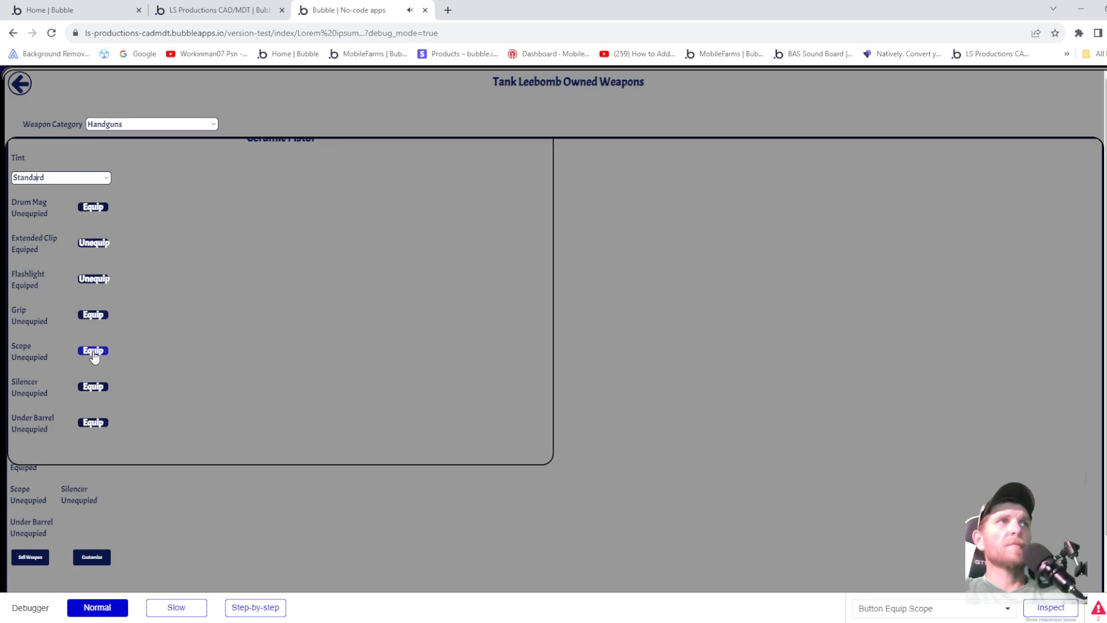
{"action": "left_click", "coordinate": [94, 388]}
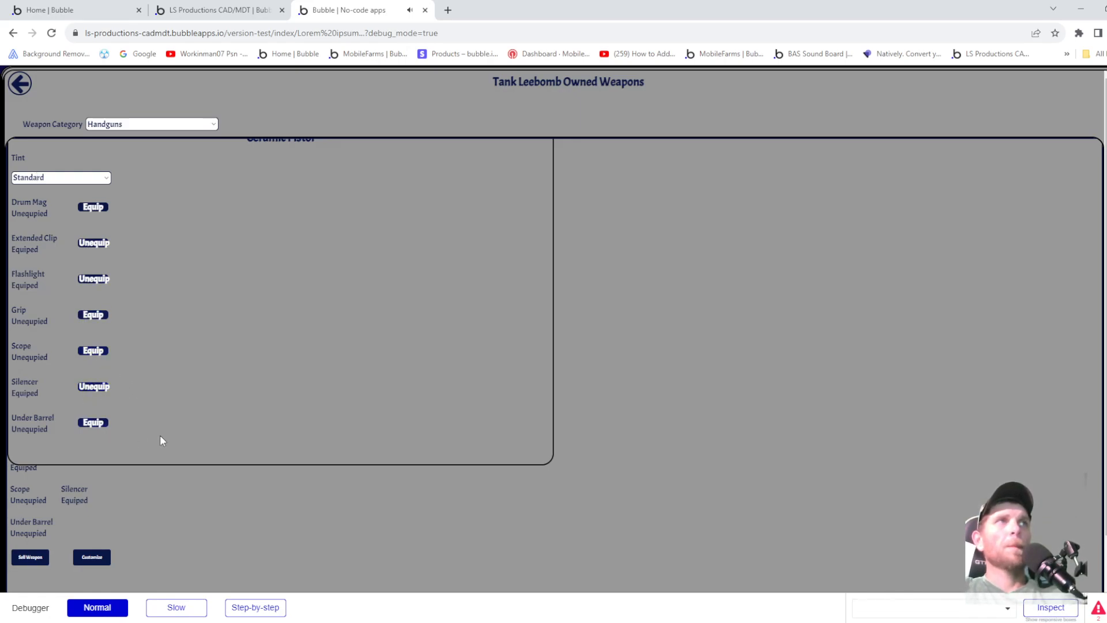
{"action": "scroll", "coordinate": [123, 218], "scroll_direction": "up", "scroll_amount": 3}
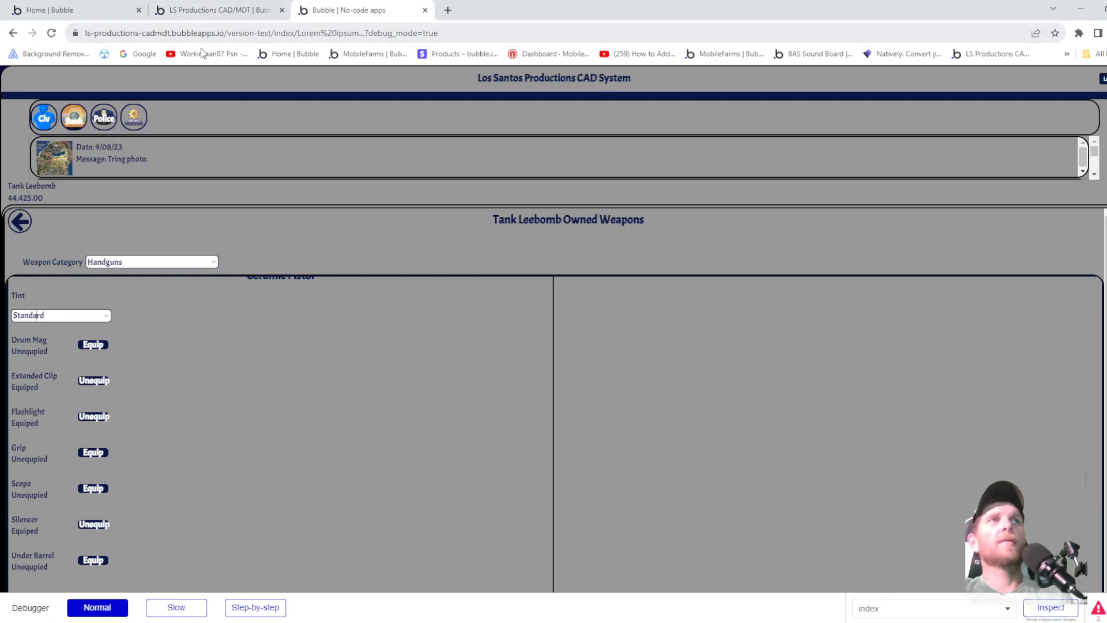
{"action": "scroll", "coordinate": [186, 338], "scroll_direction": "down", "scroll_amount": 1}
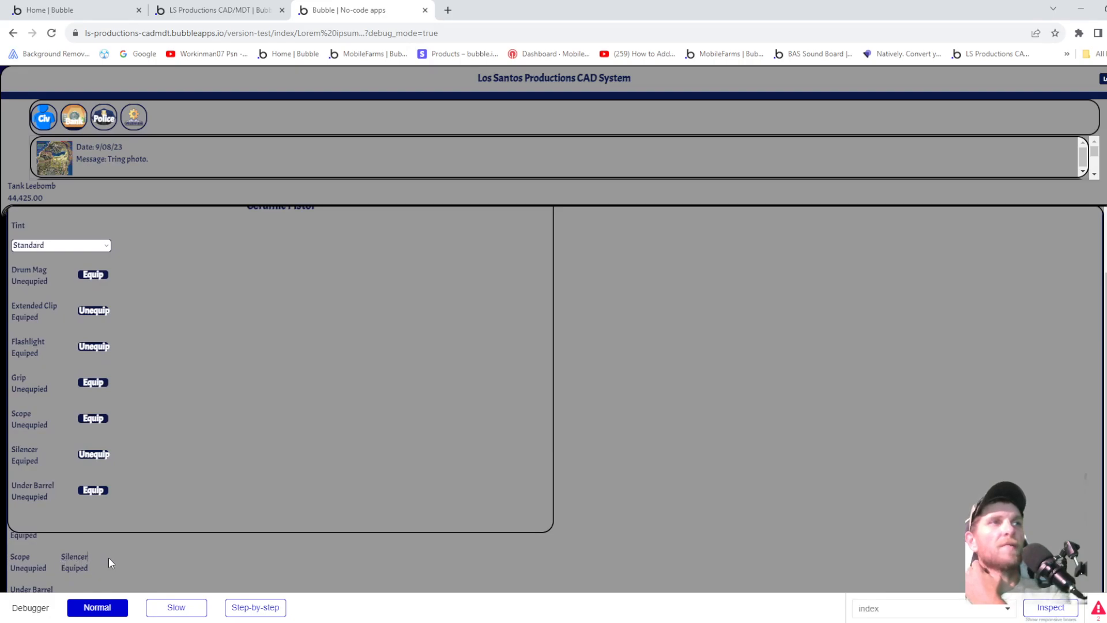
- Return to the page editor and inspect the layout settings of Group Customize Weapon, leaving it hidden on the canvas
{"action": "left_click", "coordinate": [213, 12]}
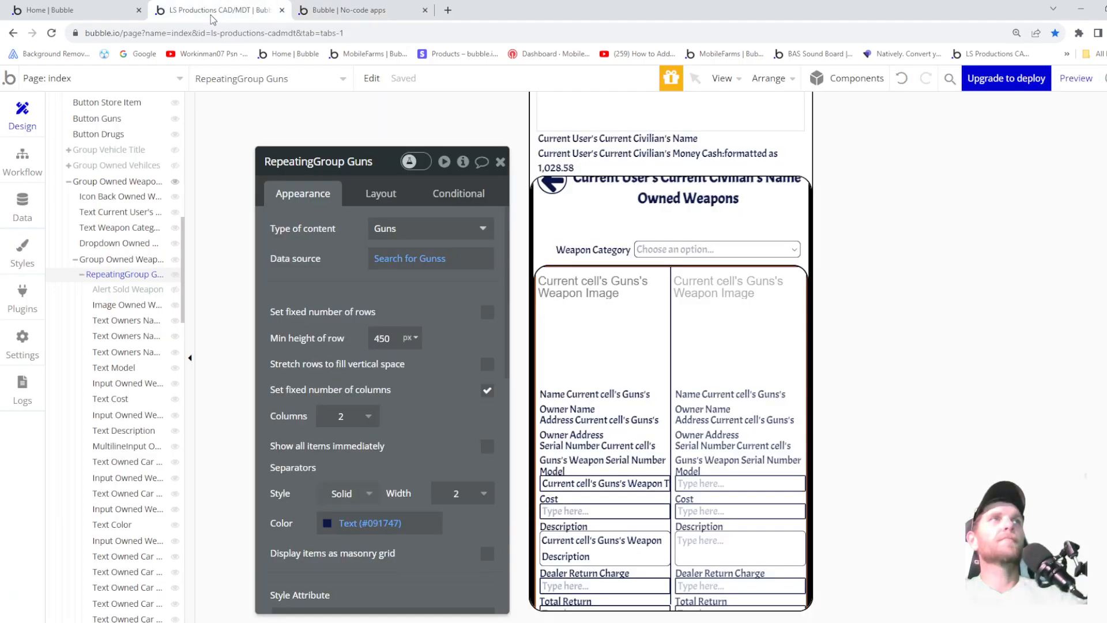
{"action": "scroll", "coordinate": [125, 381], "scroll_direction": "down", "scroll_amount": 1}
{"action": "scroll", "coordinate": [126, 382], "scroll_direction": "down", "scroll_amount": 5}
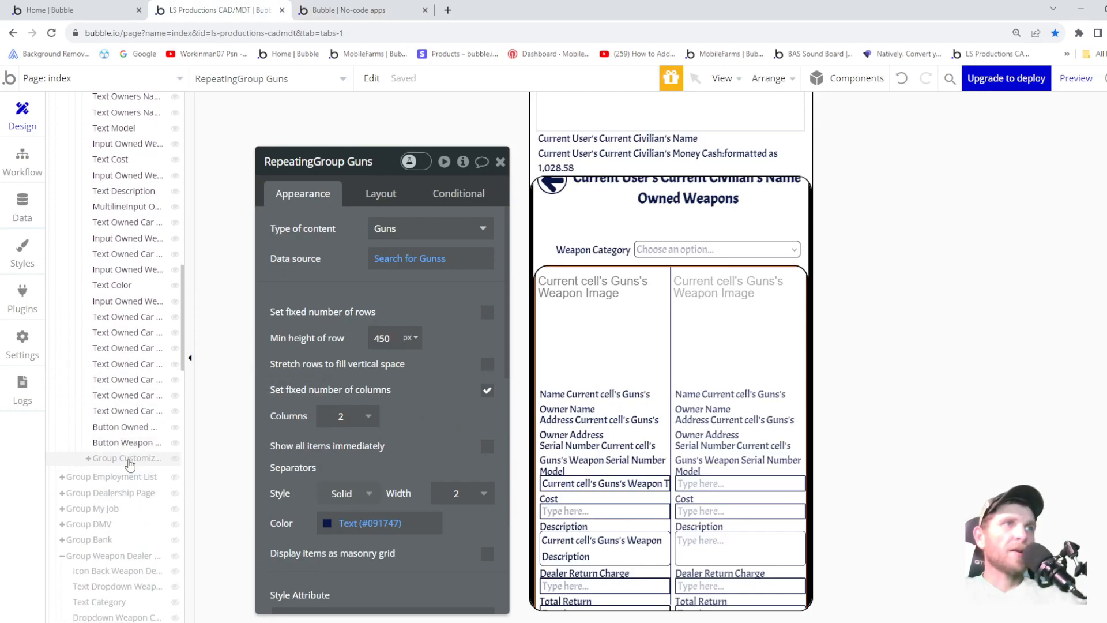
{"action": "left_click", "coordinate": [128, 459]}
{"action": "left_click", "coordinate": [377, 193]}
{"action": "scroll", "coordinate": [420, 394], "scroll_direction": "down", "scroll_amount": 2}
{"action": "scroll", "coordinate": [420, 393], "scroll_direction": "down", "scroll_amount": 1}
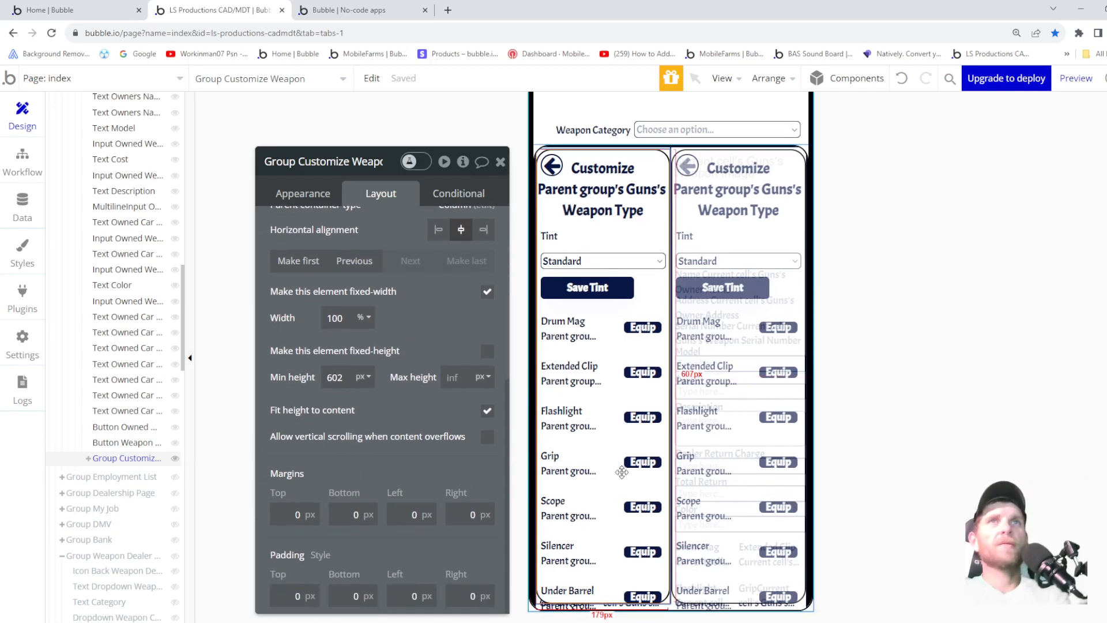
{"action": "left_click", "coordinate": [152, 461]}
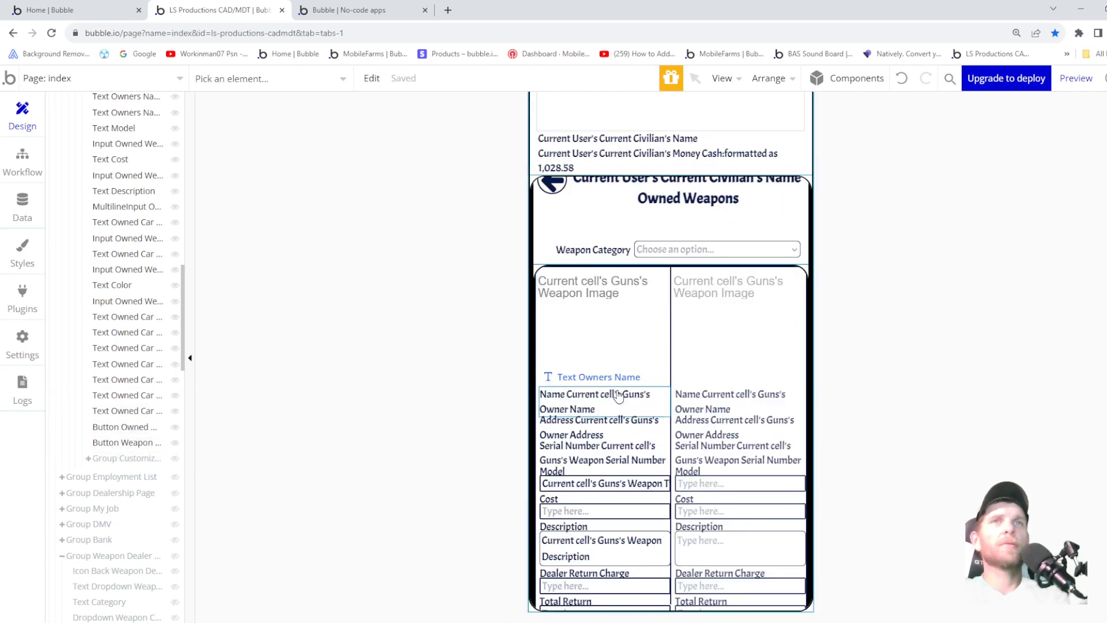
- Set the bottom margin of Button Weapon Customizing to -759 px
{"action": "left_click", "coordinate": [114, 444]}
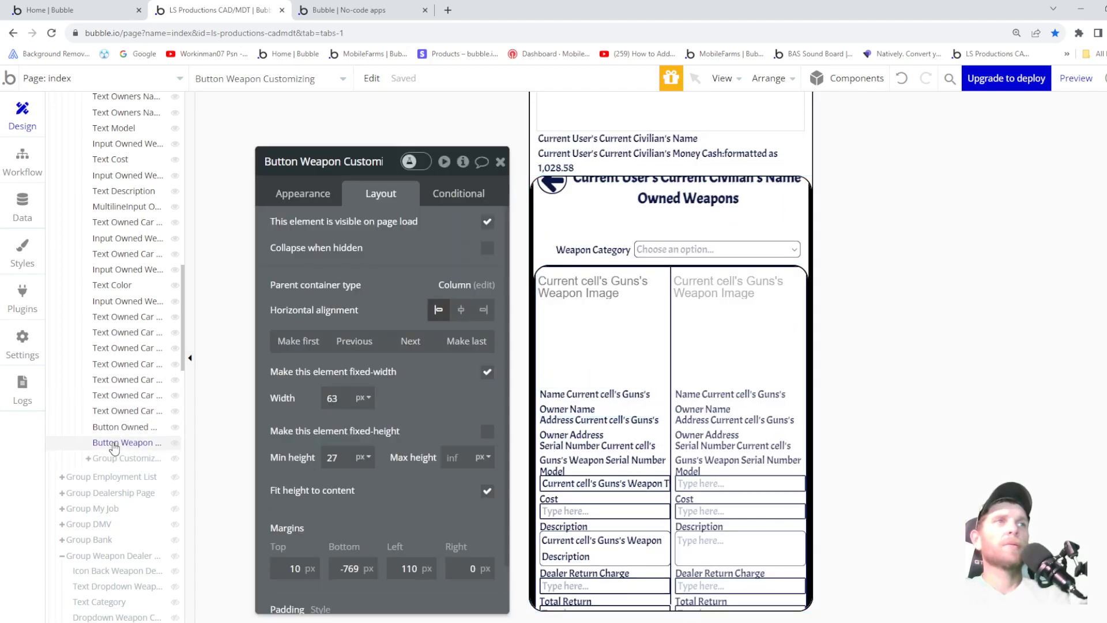
{"action": "scroll", "coordinate": [463, 452], "scroll_direction": "down", "scroll_amount": 1}
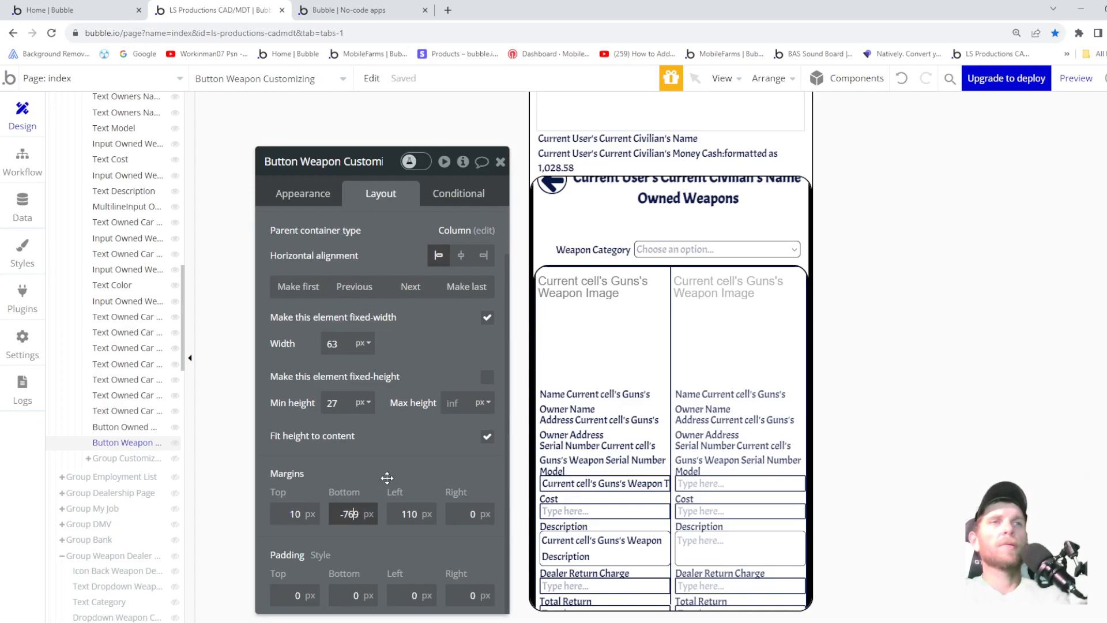
{"action": "key", "text": "Up"}
{"action": "key", "text": "Up"}
{"action": "key", "text": "Up"}
{"action": "key", "text": "Up"}
{"action": "key", "text": "Up"}
{"action": "key", "text": "Up"}
{"action": "key", "text": "Up"}
{"action": "key", "text": "Up"}
{"action": "key", "text": "Up"}
- Show Group Customize Weapon on the canvas and raise the bottom margin of Button Weapon Customizing to -745 px
{"action": "left_click", "coordinate": [114, 459]}
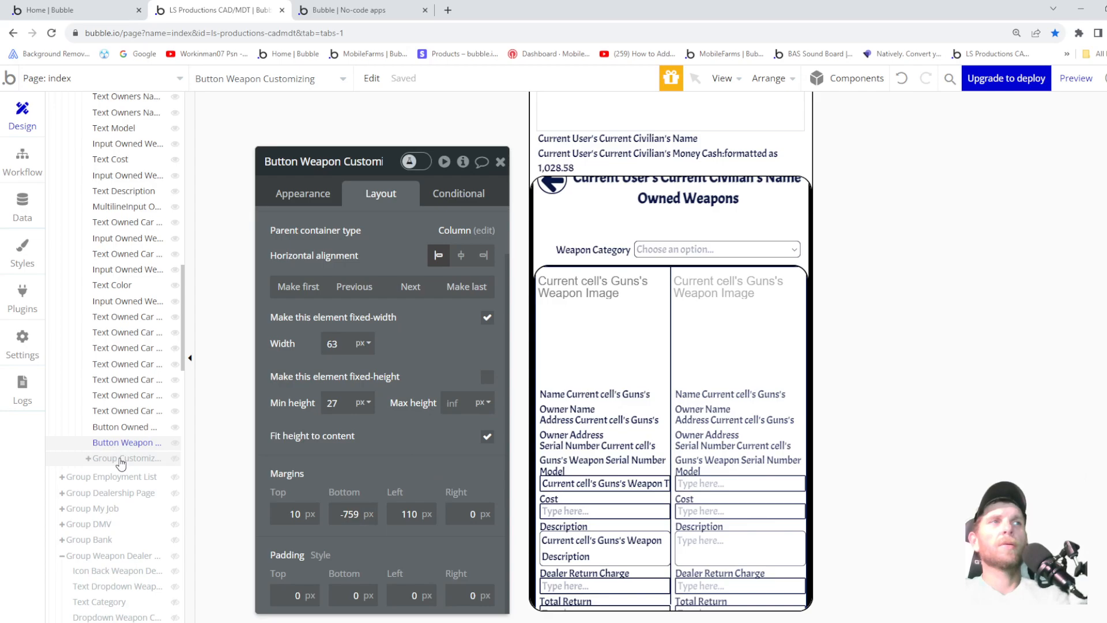
{"action": "left_click", "coordinate": [120, 460]}
{"action": "left_click", "coordinate": [176, 459]}
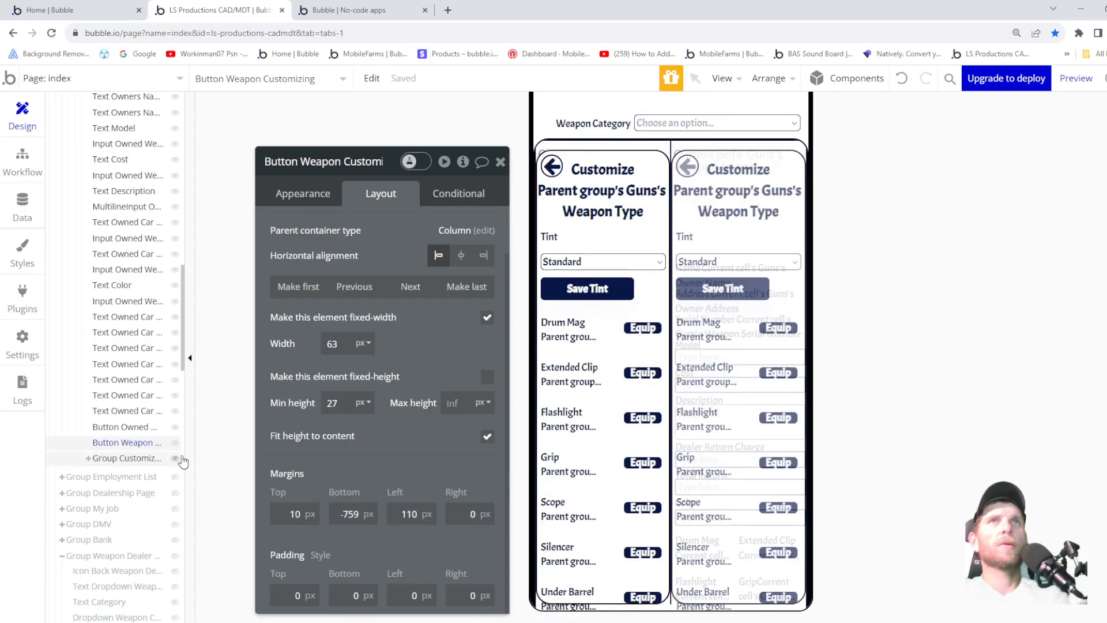
{"action": "left_click", "coordinate": [351, 513]}
{"action": "key", "text": "Up"}
{"action": "key", "text": "Up"}
{"action": "key", "text": "Up"}
{"action": "key", "text": "Up"}
{"action": "key", "text": "Up"}
{"action": "key", "text": "Up"}
{"action": "key", "text": "Up"}
{"action": "key", "text": "Up"}
{"action": "key", "text": "Up"}
{"action": "key", "text": "Up"}
{"action": "key", "text": "Up"}
{"action": "key", "text": "Up"}
{"action": "key", "text": "Up"}
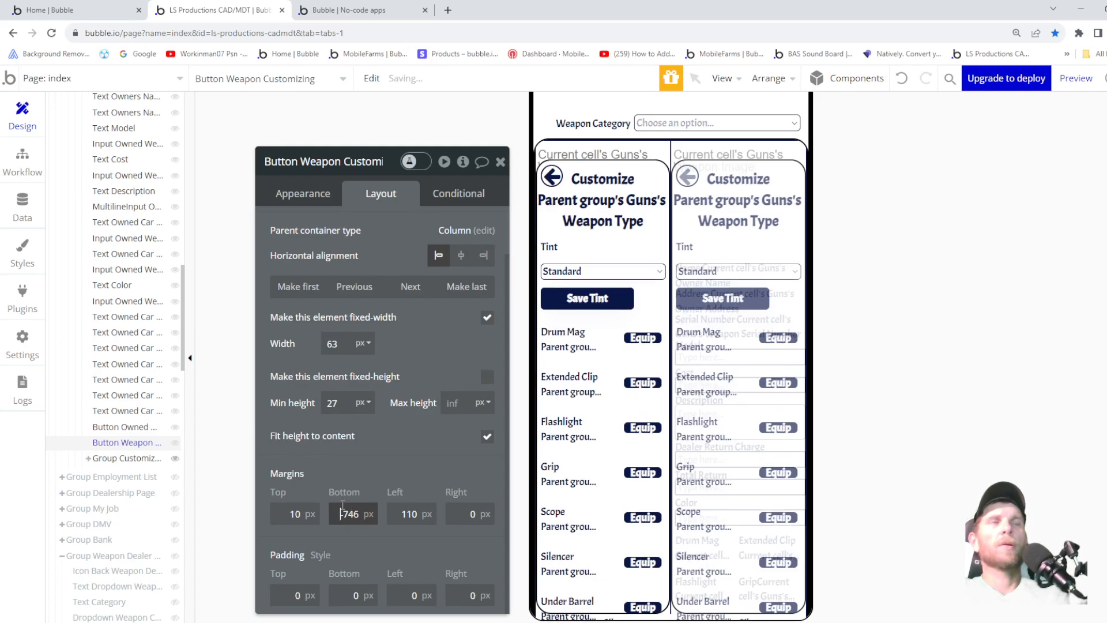
{"action": "left_click", "coordinate": [123, 460]}
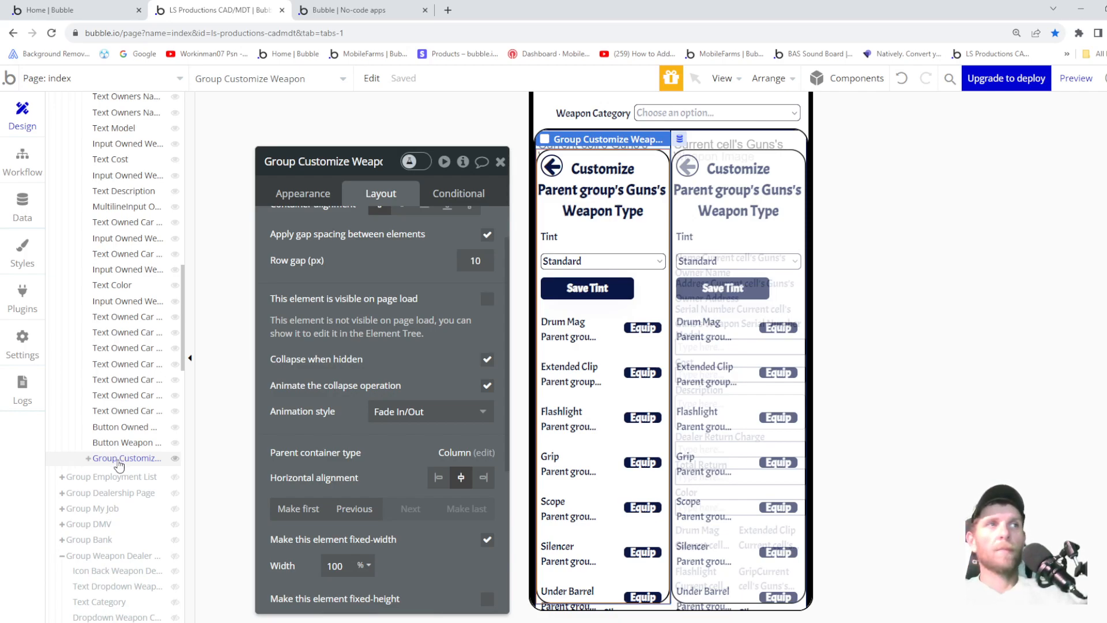
{"action": "left_click", "coordinate": [124, 444]}
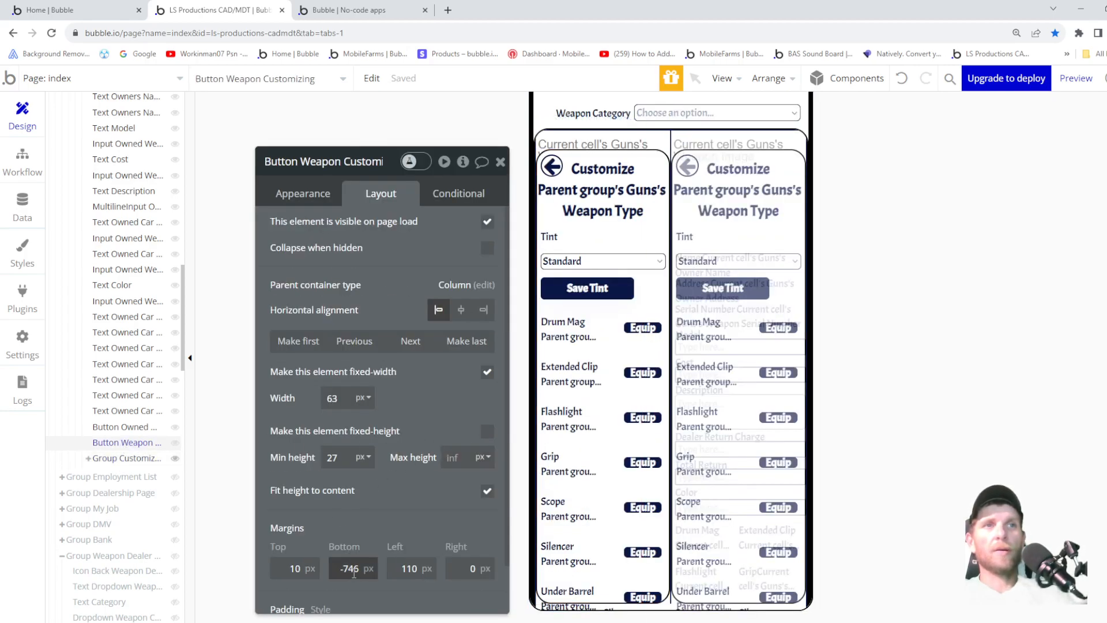
{"action": "key", "text": "Up"}
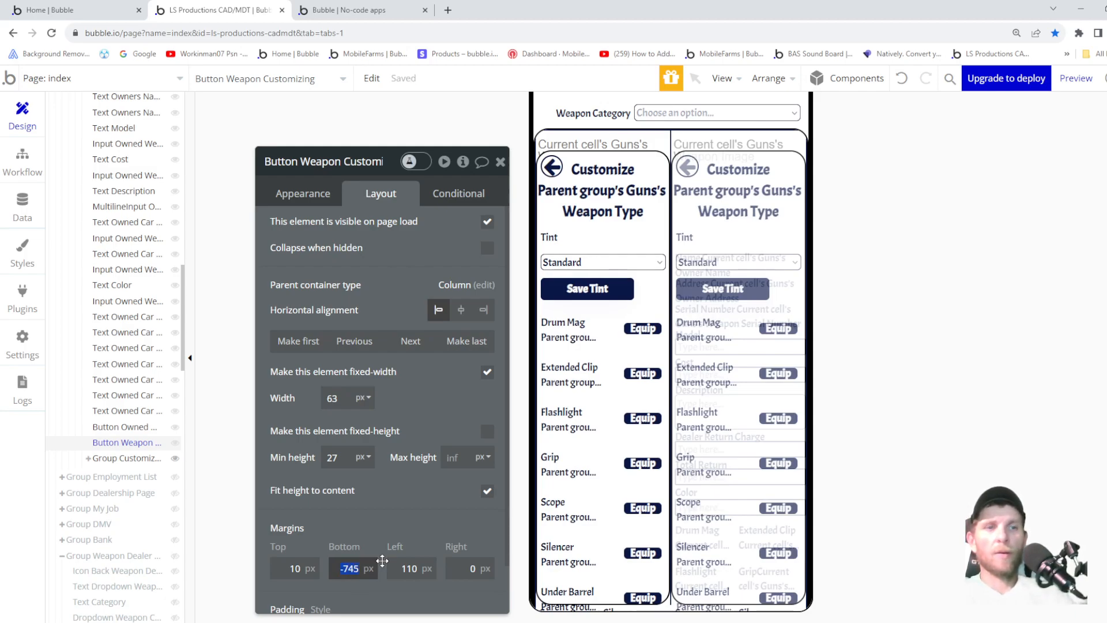
- Compare the margins of Button Owned Weapon Sell and Button Weapon Customizing with Group Customize Weapon hidden, and review the neighbouring elements
{"action": "left_click", "coordinate": [127, 429]}
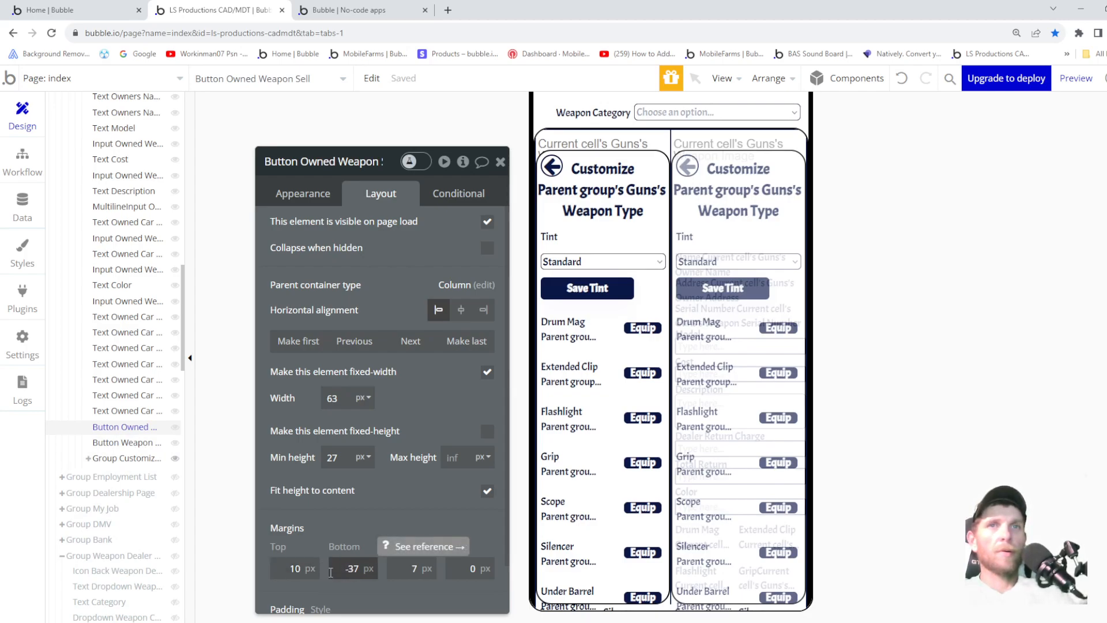
{"action": "left_click", "coordinate": [175, 458]}
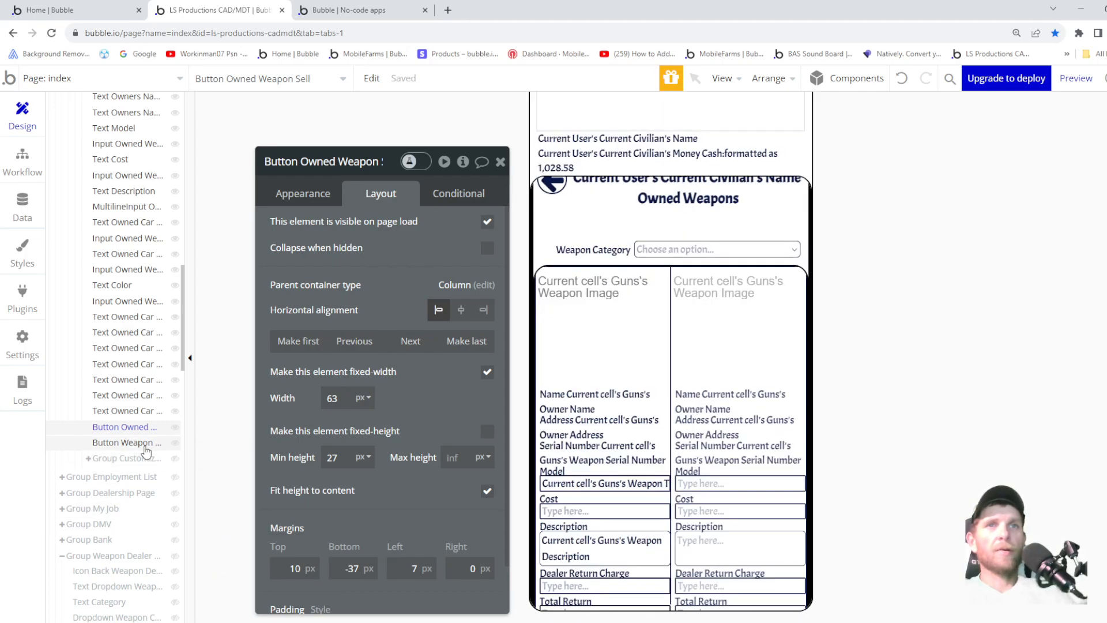
{"action": "mouse_move", "coordinate": [148, 451]}
{"action": "left_click", "coordinate": [132, 445]}
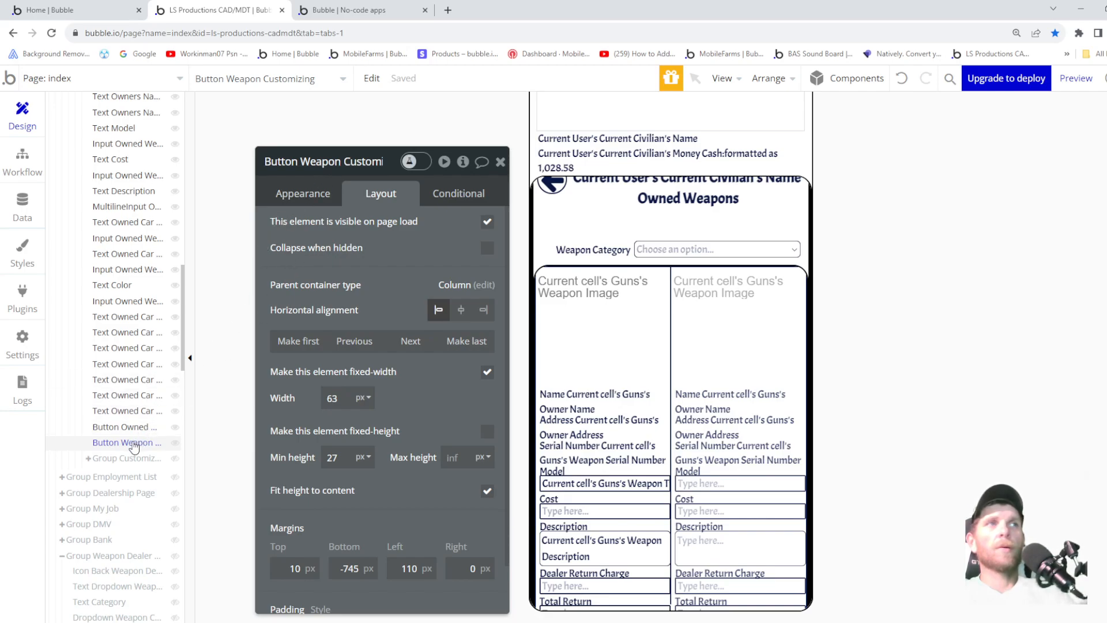
{"action": "mouse_move", "coordinate": [133, 447]}
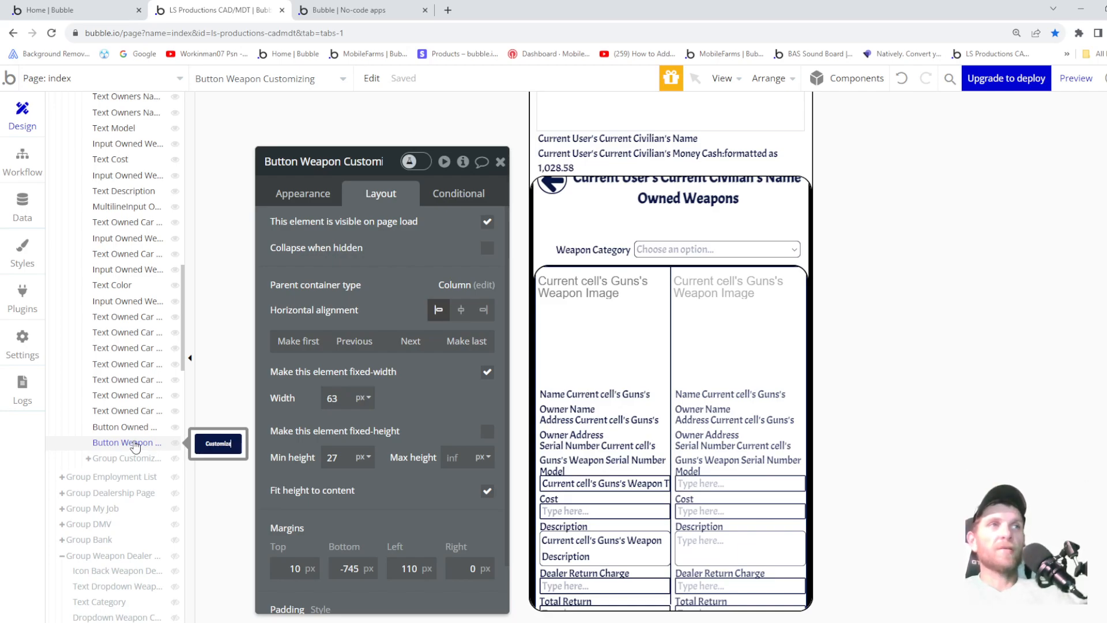
{"action": "mouse_move", "coordinate": [182, 424]}
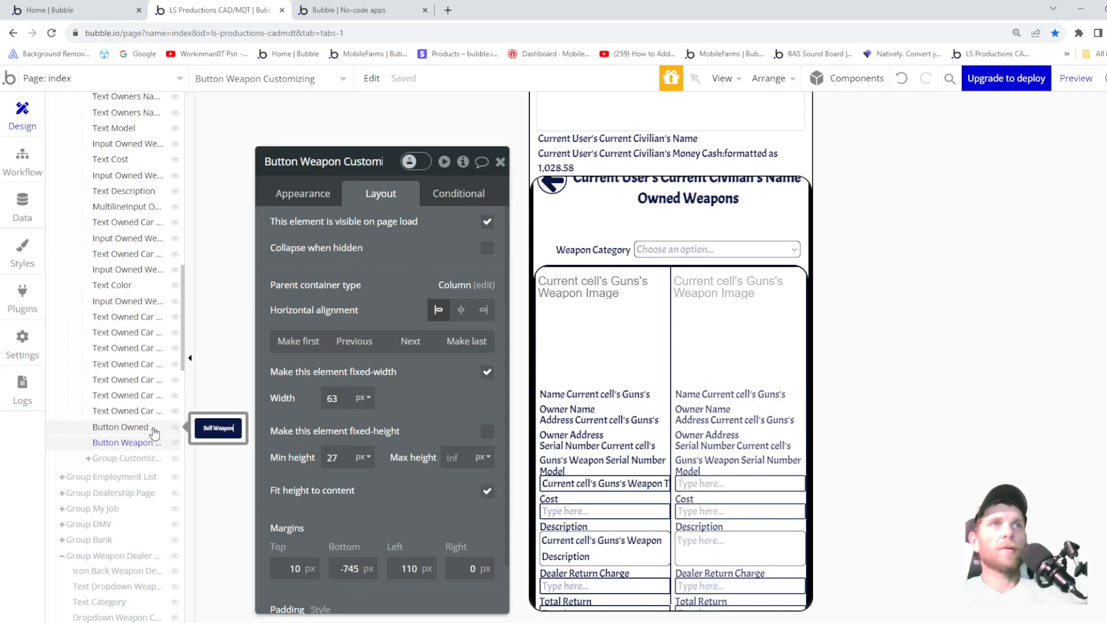
{"action": "mouse_move", "coordinate": [164, 361]}
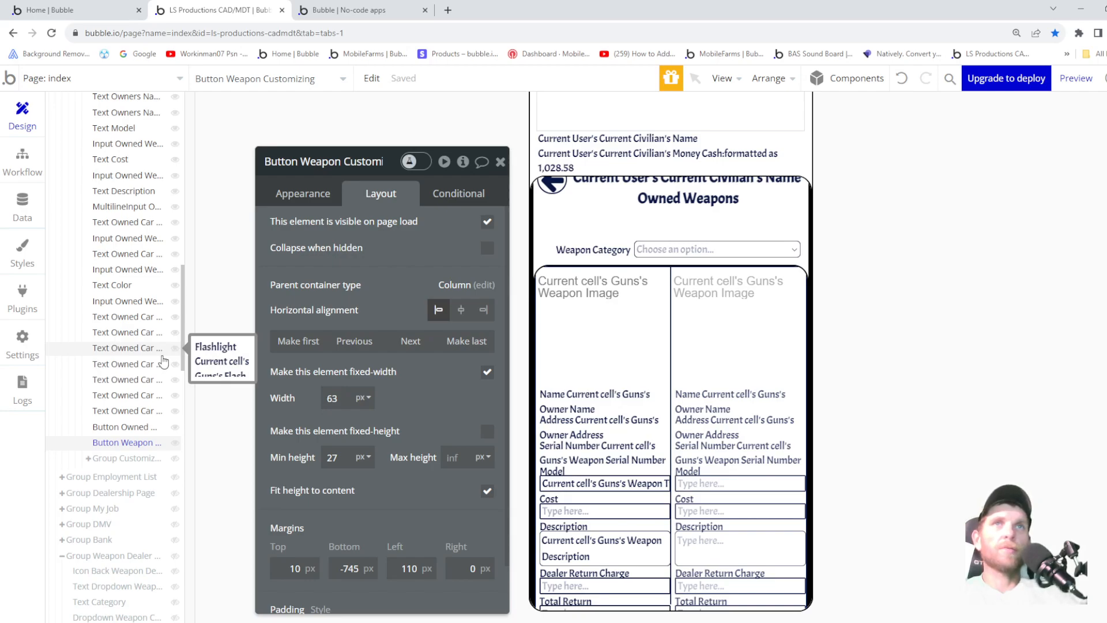
{"action": "scroll", "coordinate": [119, 530], "scroll_direction": "up", "scroll_amount": 3}
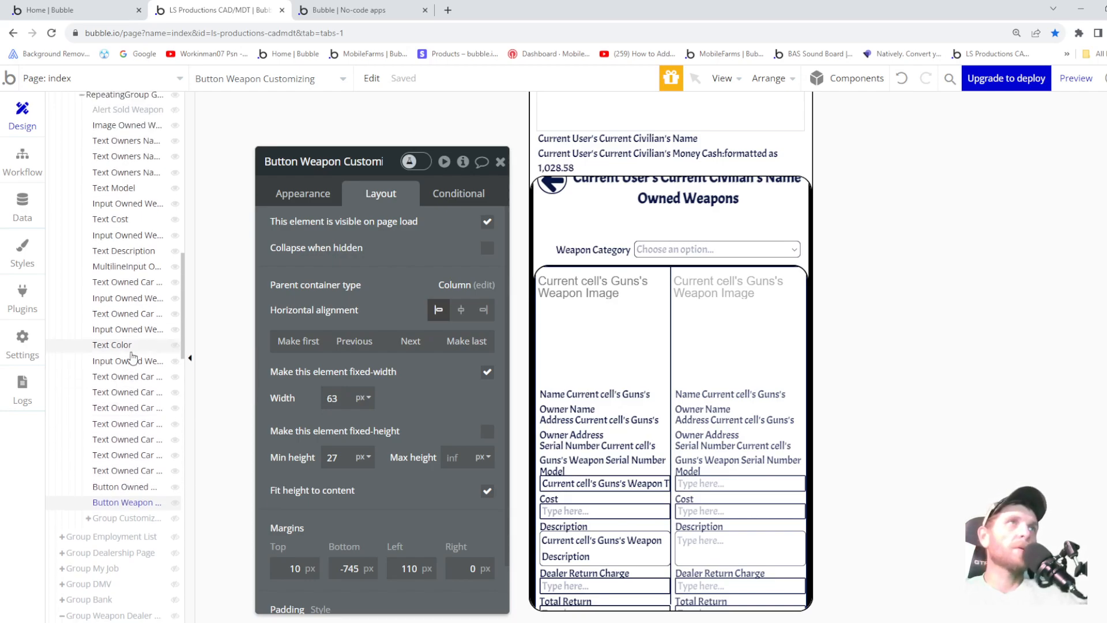
{"action": "scroll", "coordinate": [119, 530], "scroll_direction": "down", "scroll_amount": 3}
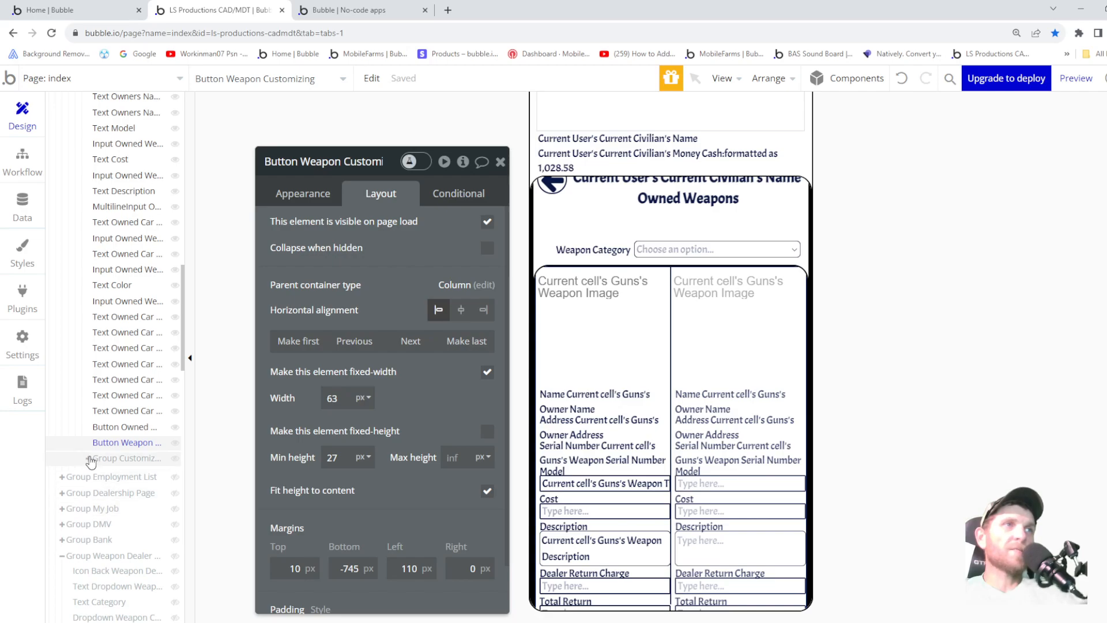
- Expand Group Customize Weapon and inspect the layout and appearance settings of its tint dropdown
{"action": "left_click", "coordinate": [89, 459]}
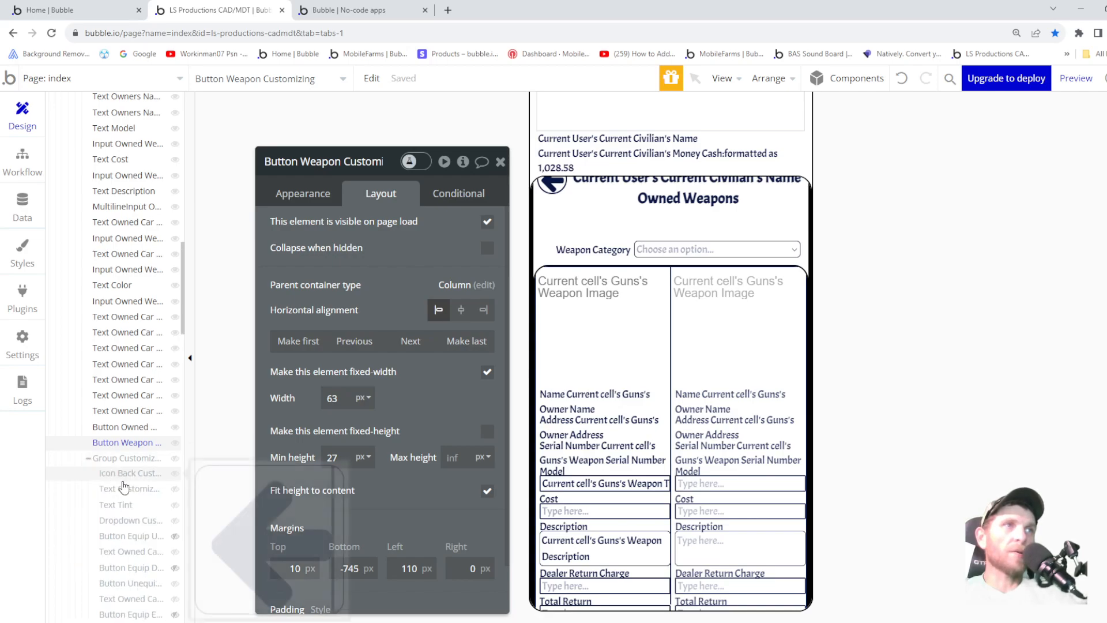
{"action": "left_click", "coordinate": [127, 520]}
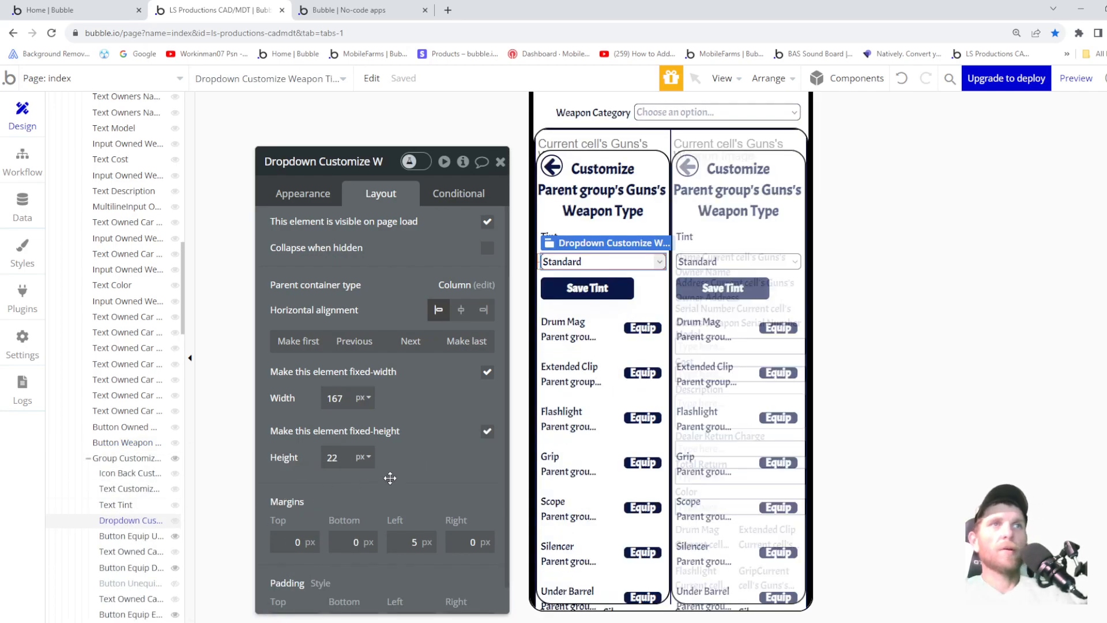
{"action": "scroll", "coordinate": [460, 364], "scroll_direction": "down", "scroll_amount": 1}
{"action": "scroll", "coordinate": [459, 363], "scroll_direction": "up", "scroll_amount": 1}
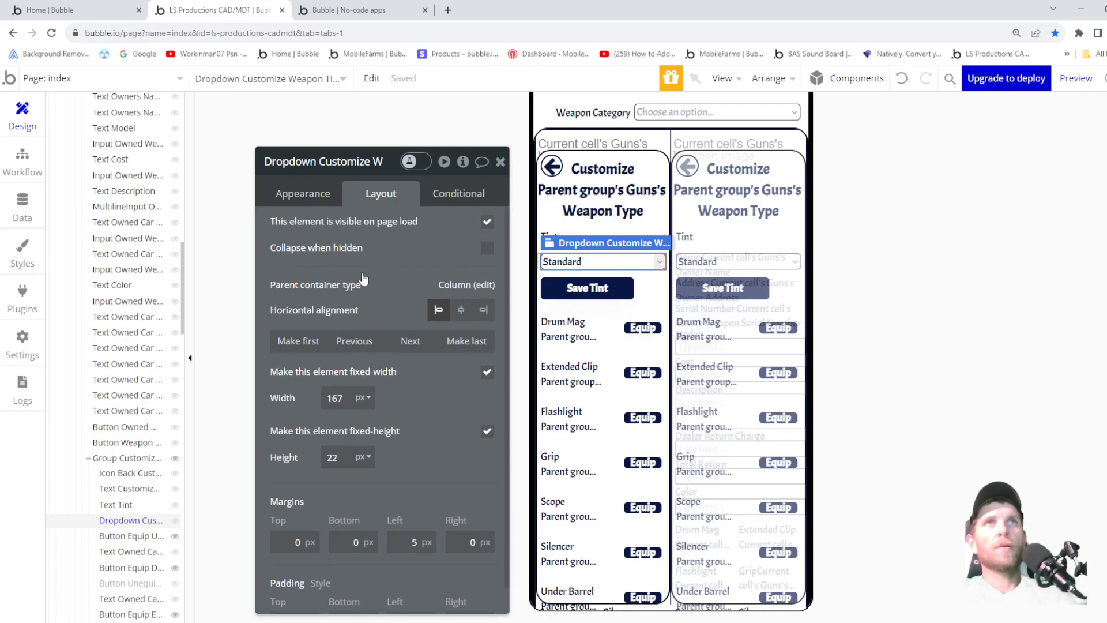
{"action": "left_click", "coordinate": [305, 197]}
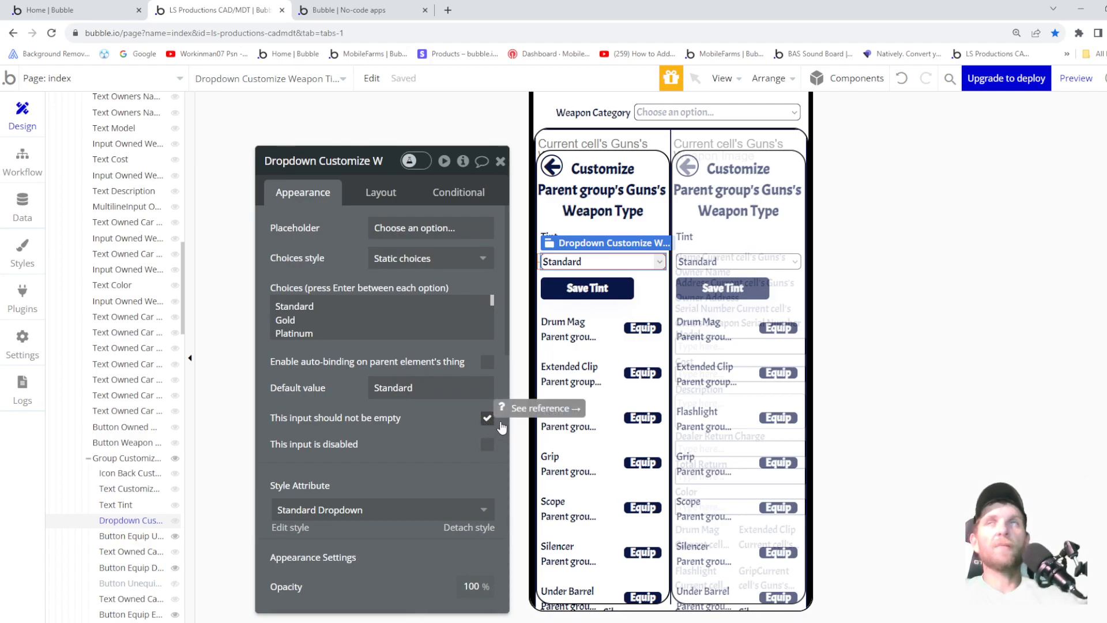
- Launch a preview, open the civilian's owned weapons, filter by Handguns and look through the Ceramic Pistol's details
{"action": "left_click", "coordinate": [1079, 82]}
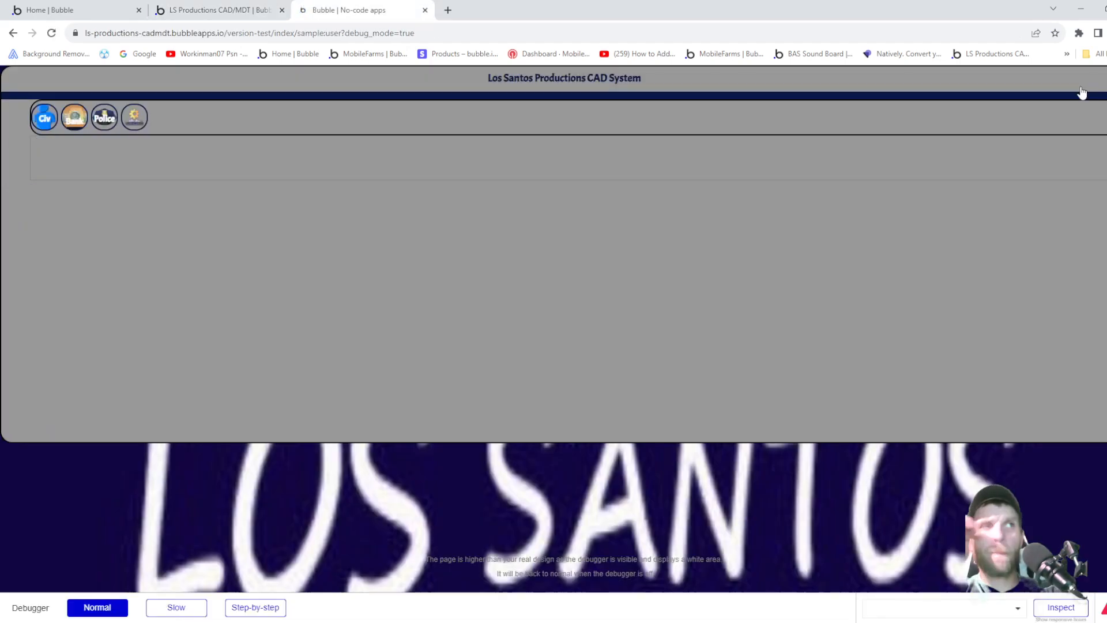
{"action": "left_click", "coordinate": [45, 116]}
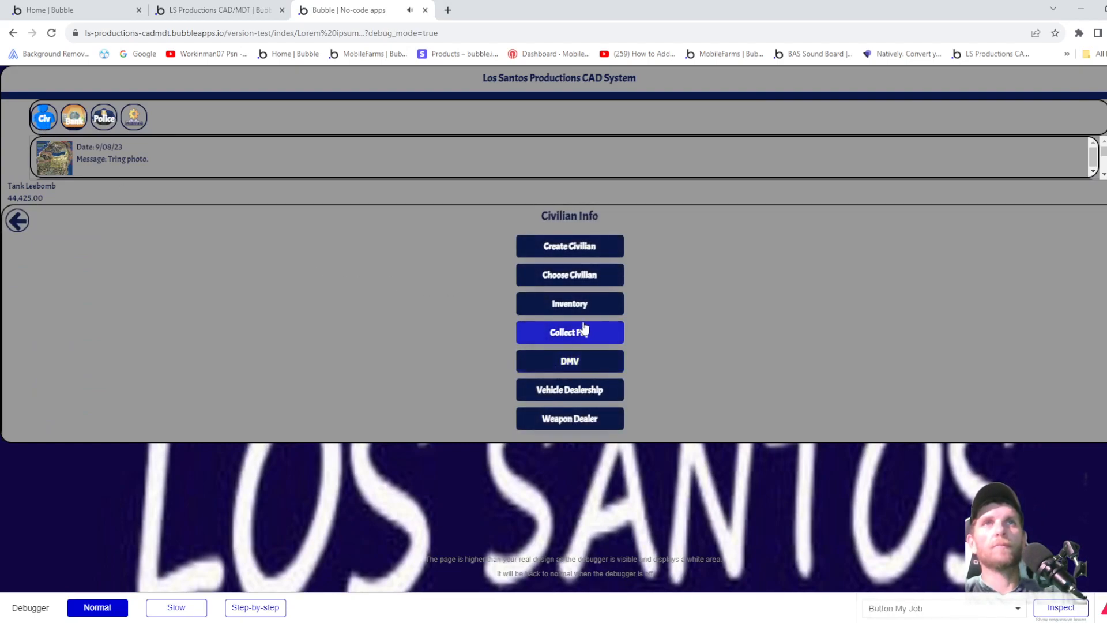
{"action": "left_click", "coordinate": [566, 311]}
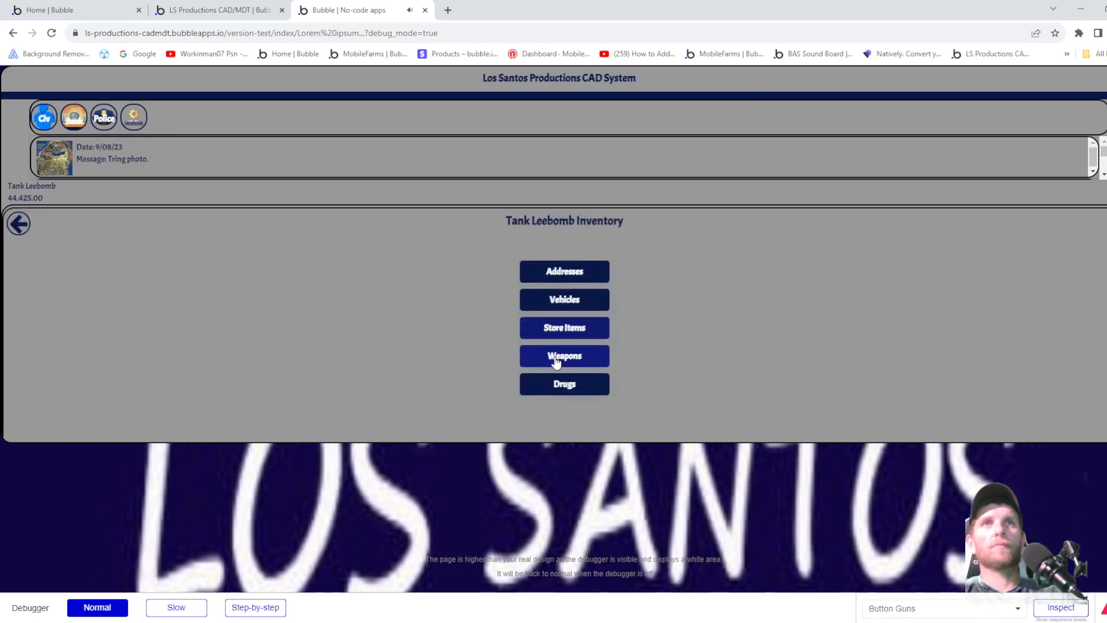
{"action": "left_click", "coordinate": [556, 358]}
{"action": "left_click", "coordinate": [126, 272]}
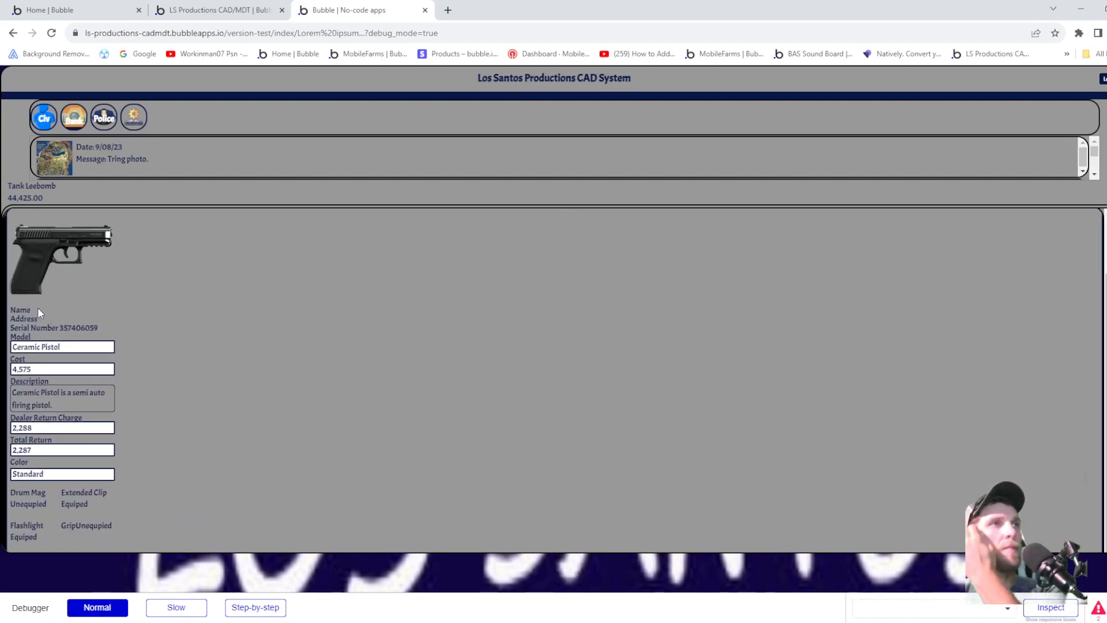
{"action": "left_click", "coordinate": [37, 371]}
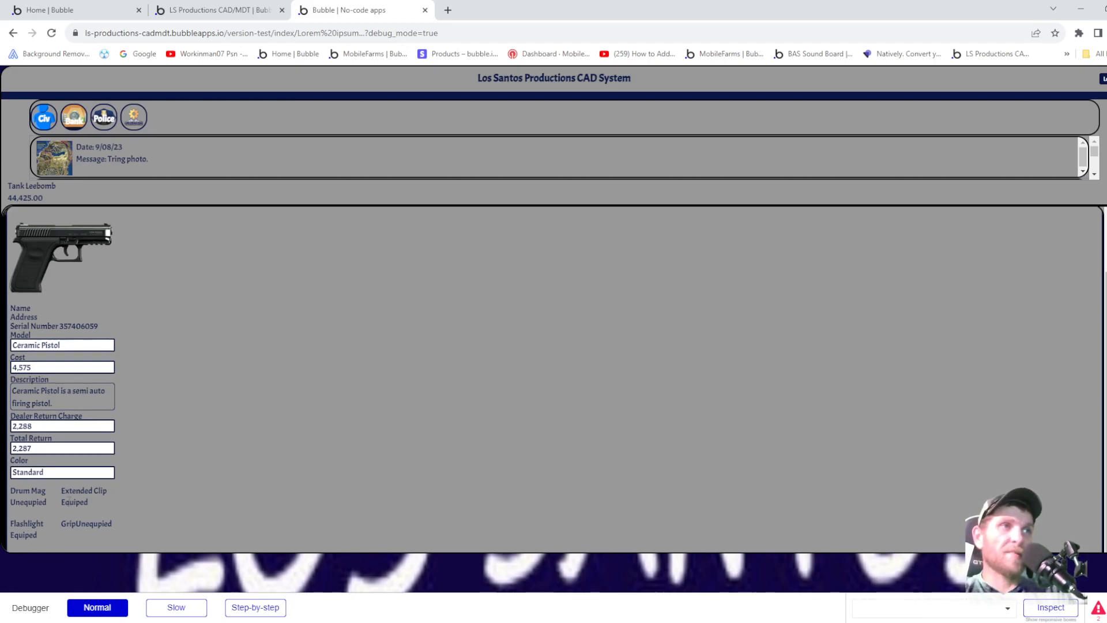
{"action": "scroll", "coordinate": [54, 551], "scroll_direction": "down", "scroll_amount": 1}
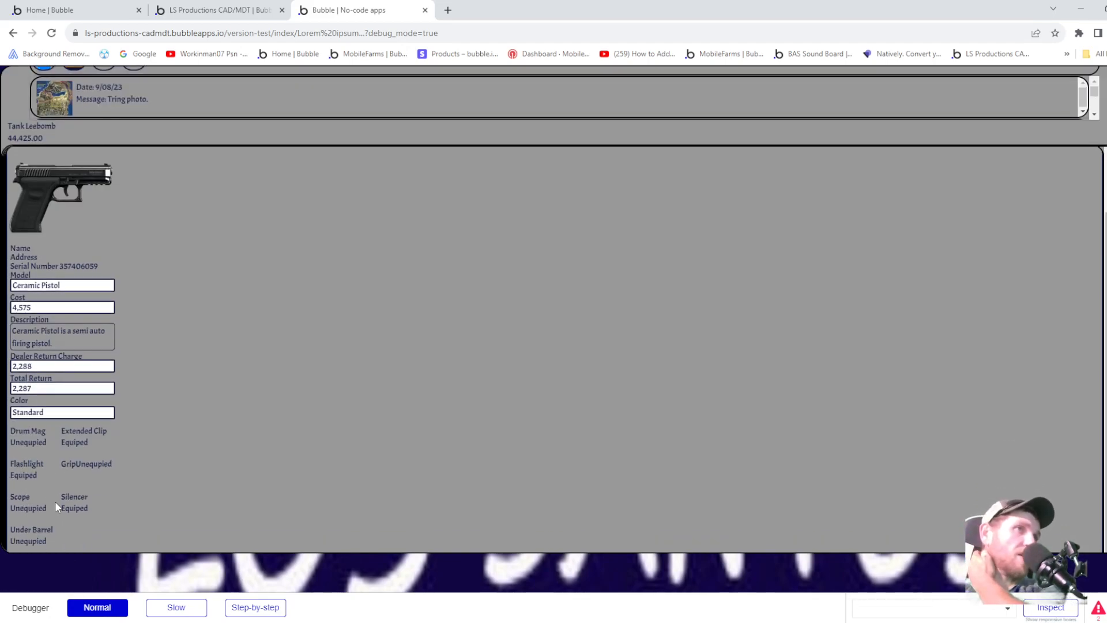
{"action": "scroll", "coordinate": [82, 506], "scroll_direction": "down", "scroll_amount": 1}
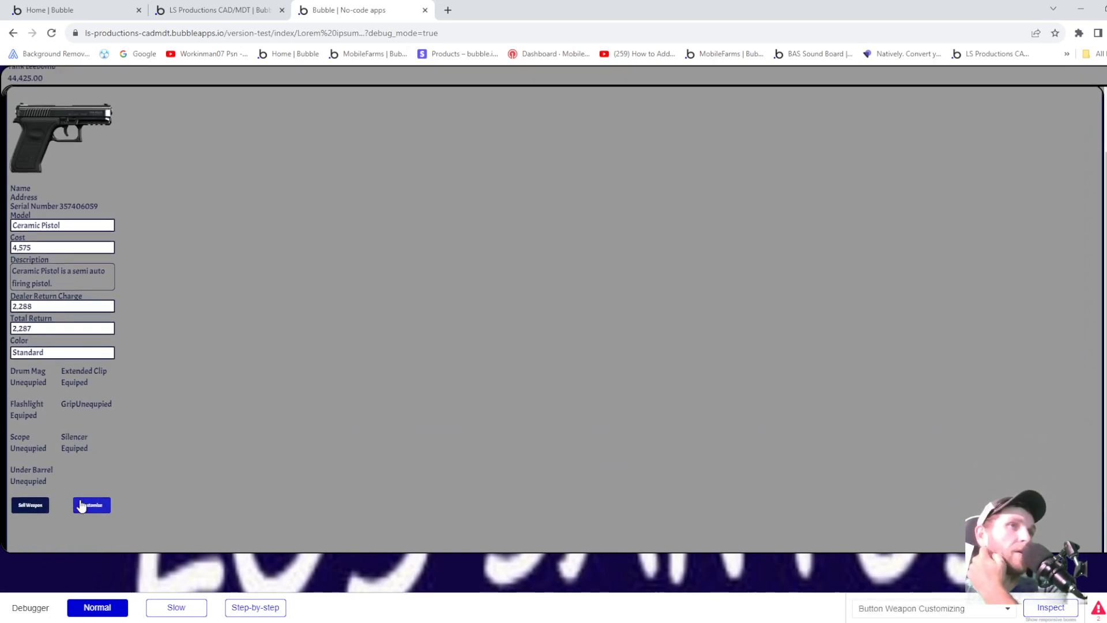
- Open the Ceramic Pistol's customization, choose the Brushed Gold tint and close the preview
{"action": "left_click", "coordinate": [81, 507]}
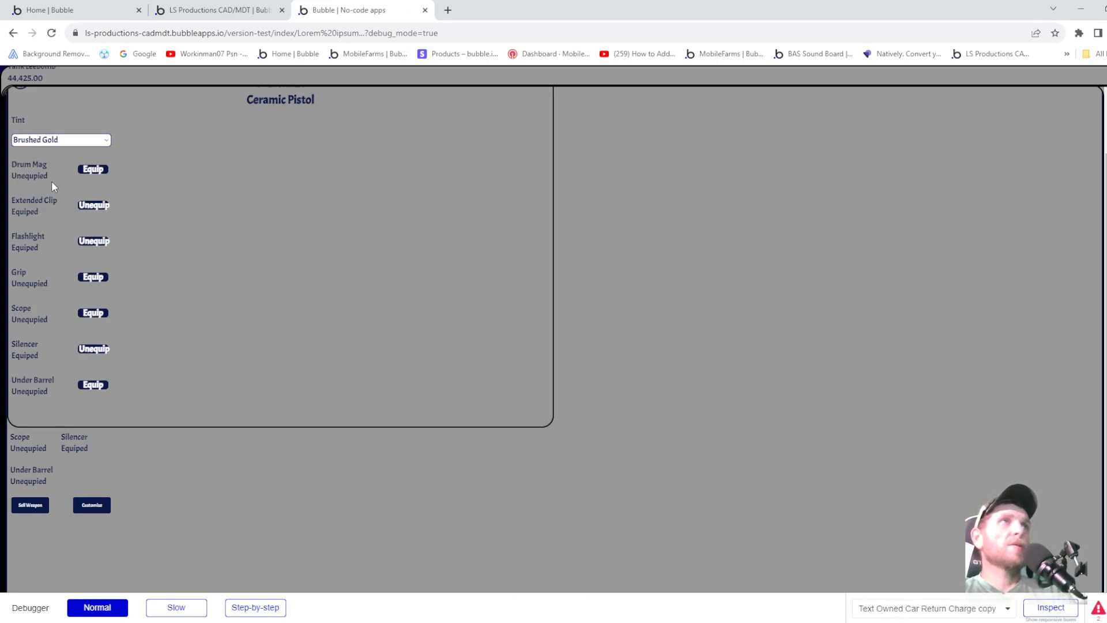
{"action": "scroll", "coordinate": [58, 185], "scroll_direction": "up", "scroll_amount": 1}
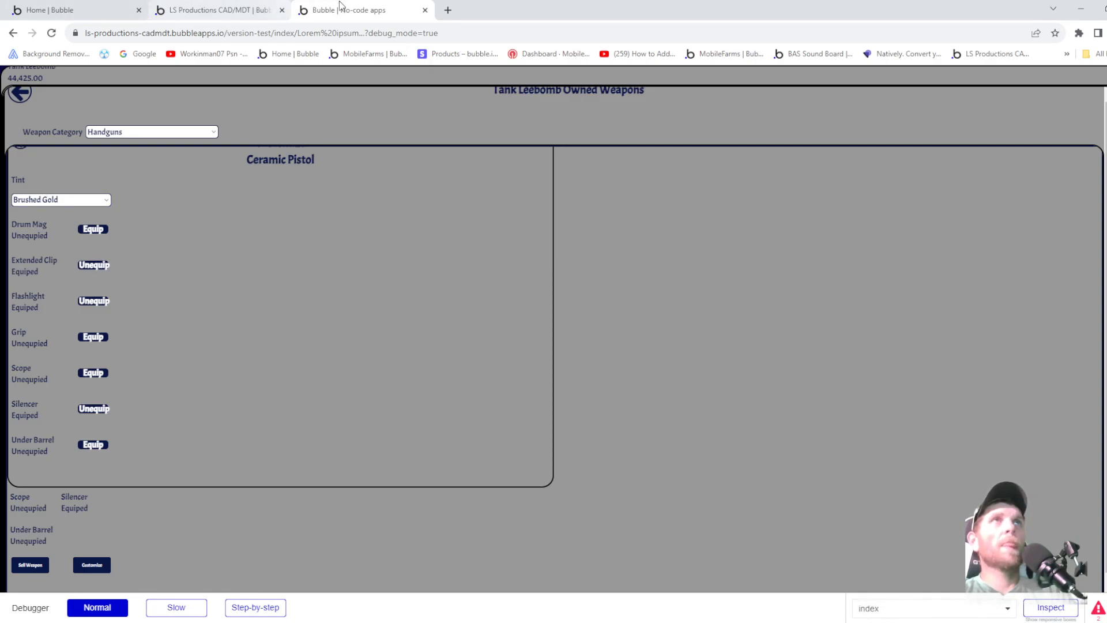
{"action": "left_click", "coordinate": [425, 10]}
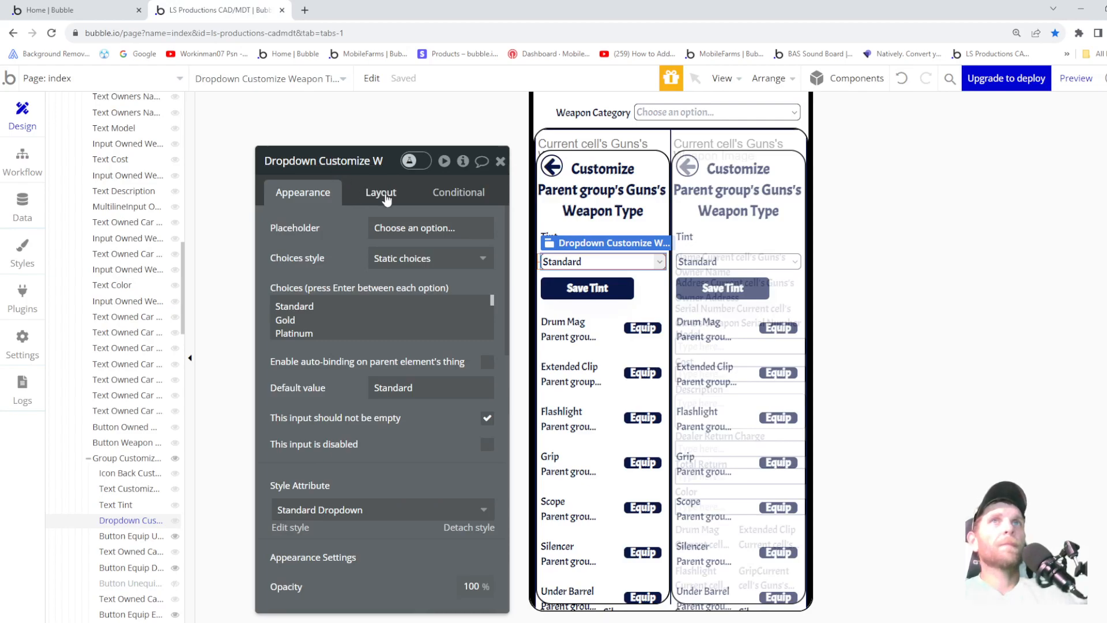
- Create a click workflow for Icon Back Customize Weapon that plays Howler Button Sound only when Current User's Button Sound is yes
{"action": "left_click", "coordinate": [552, 167]}
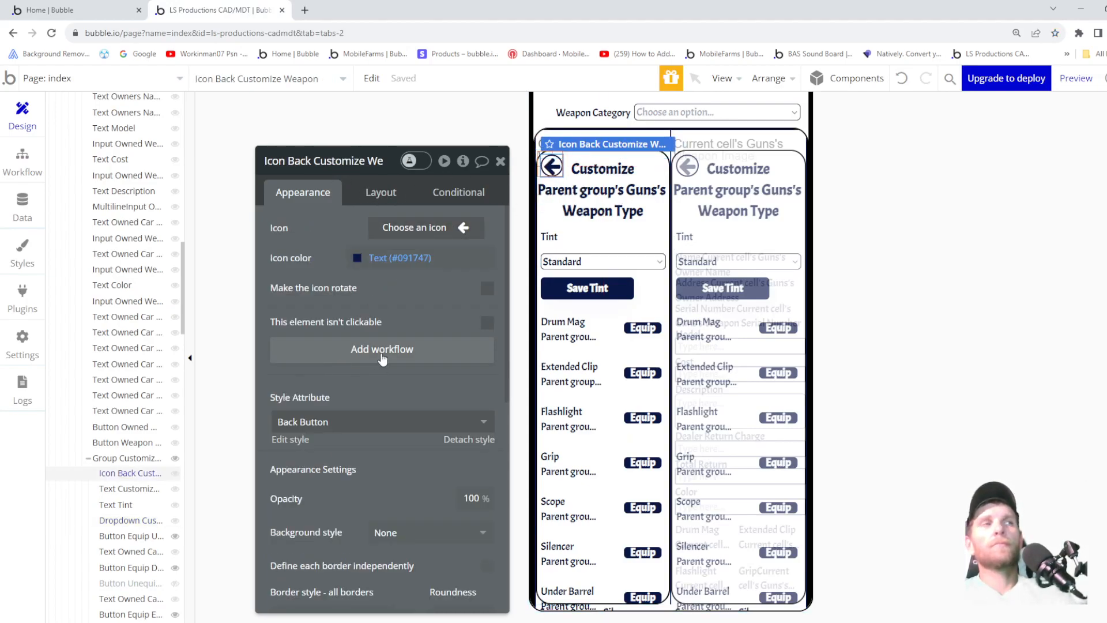
{"action": "left_click", "coordinate": [382, 353]}
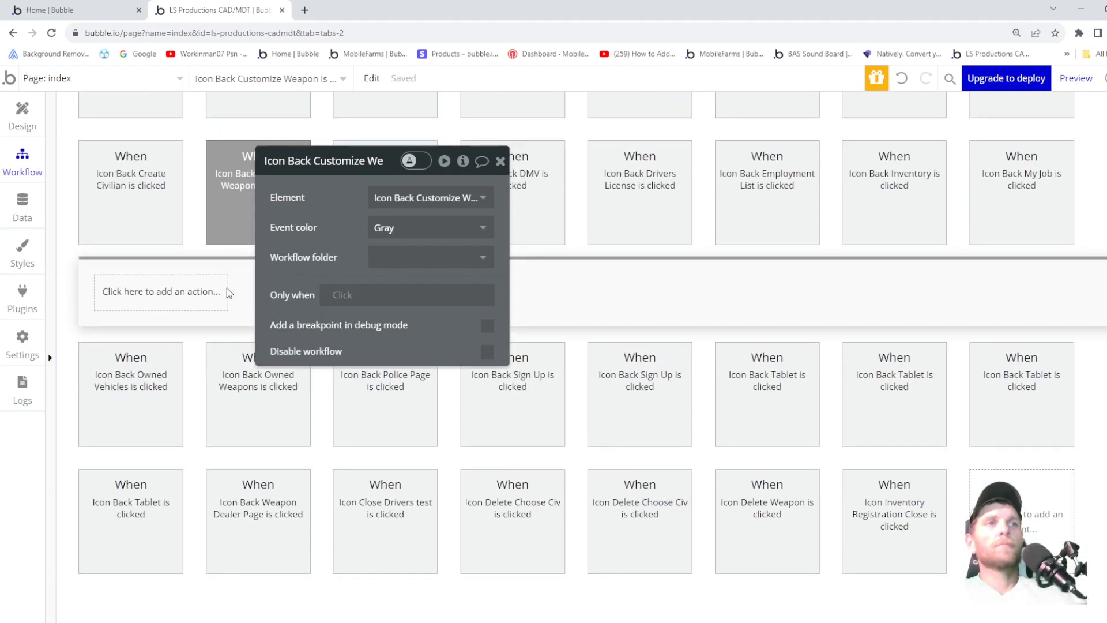
{"action": "left_click", "coordinate": [208, 297]}
{"action": "mouse_move", "coordinate": [173, 495]}
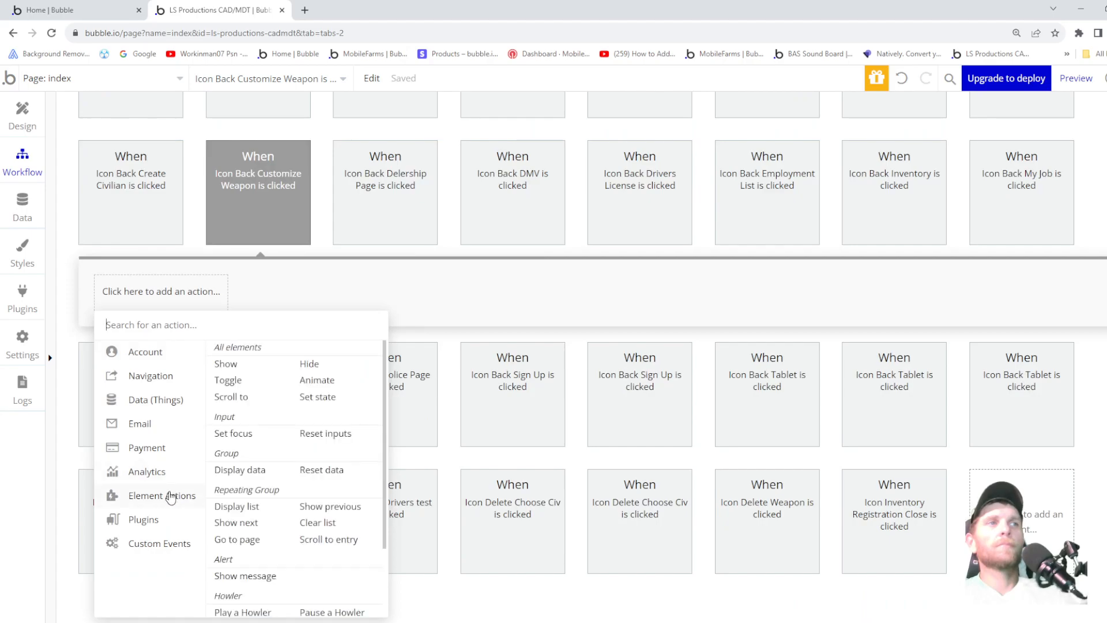
{"action": "left_click", "coordinate": [247, 611]}
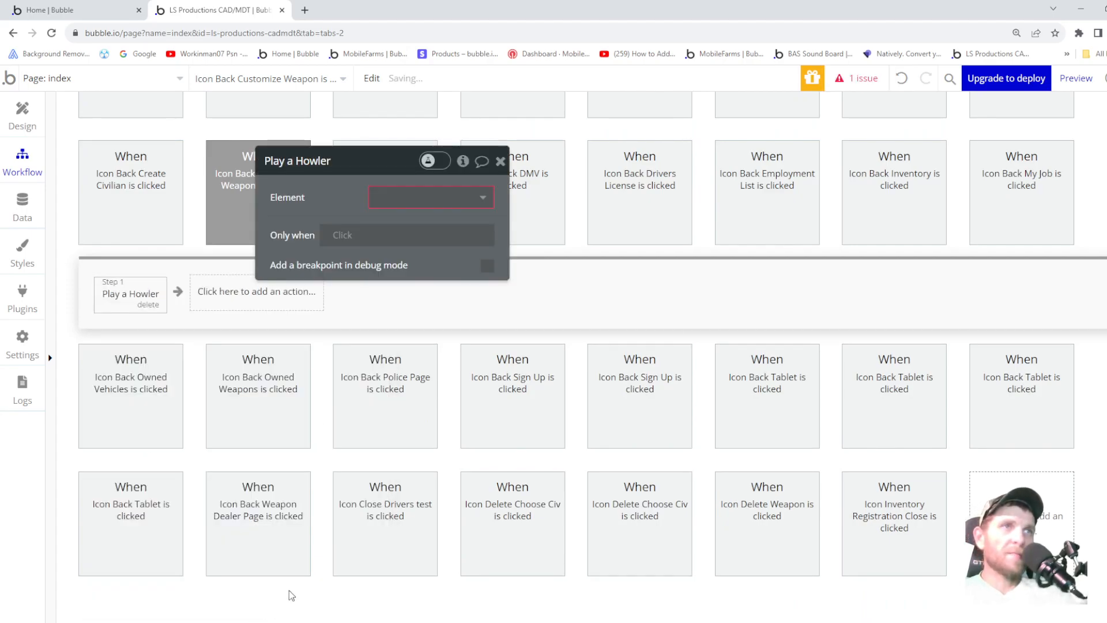
{"action": "left_click", "coordinate": [398, 198]}
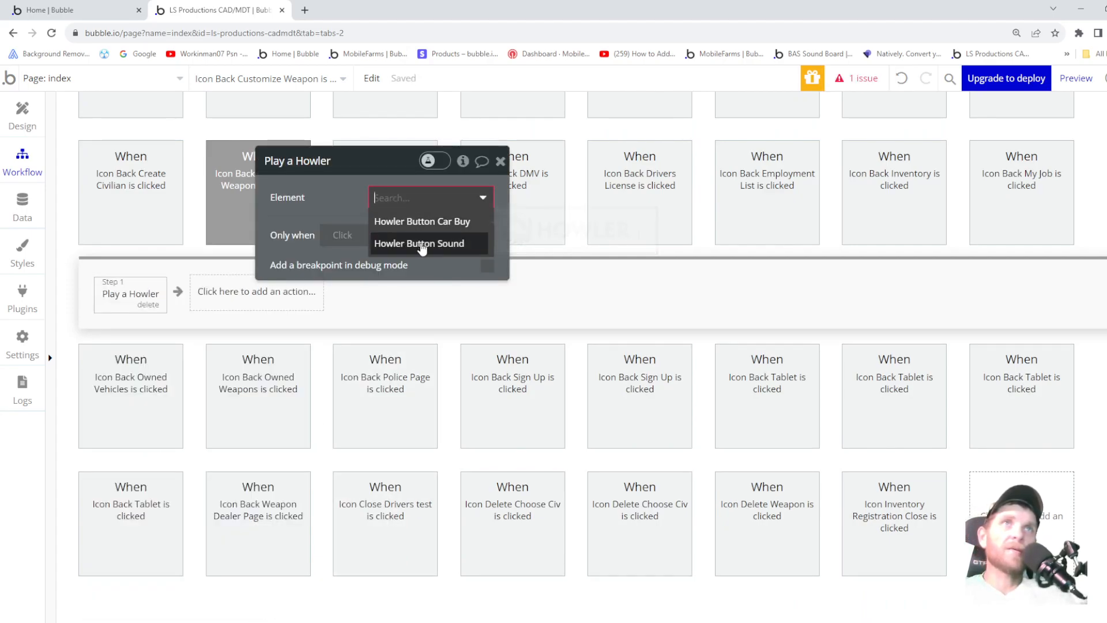
{"action": "left_click", "coordinate": [422, 245]}
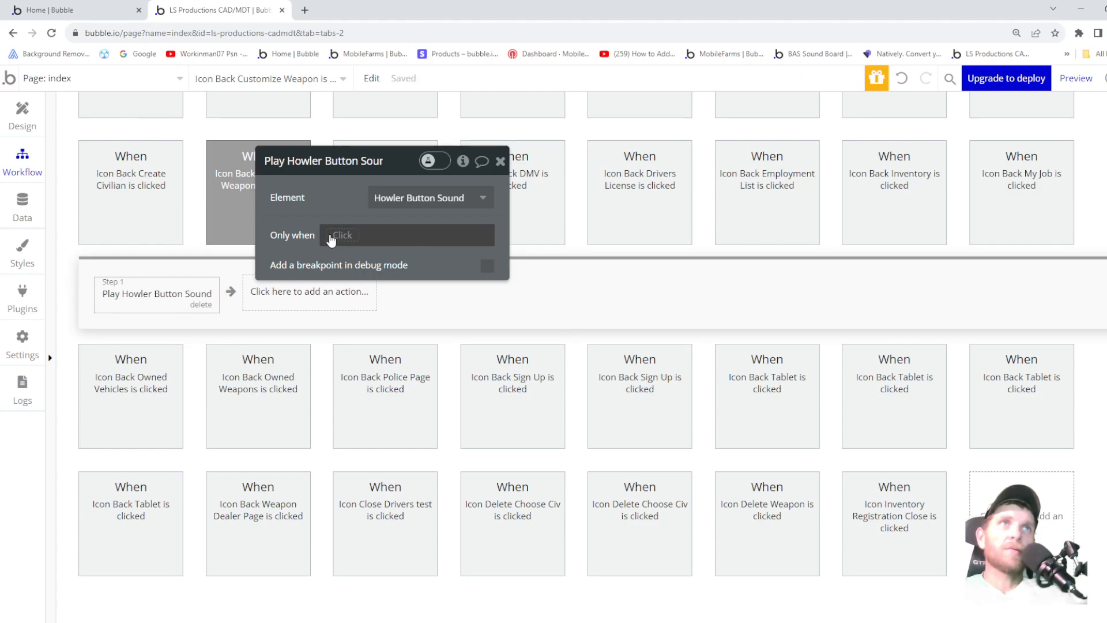
{"action": "left_click", "coordinate": [332, 236]}
{"action": "left_click", "coordinate": [384, 335]}
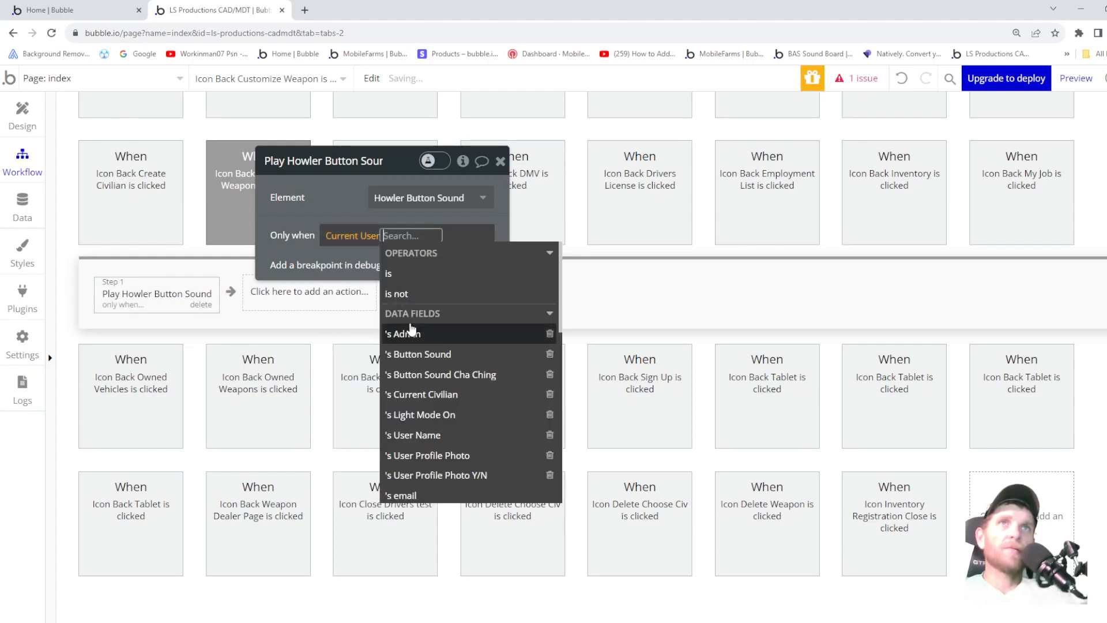
{"action": "left_click", "coordinate": [444, 354]}
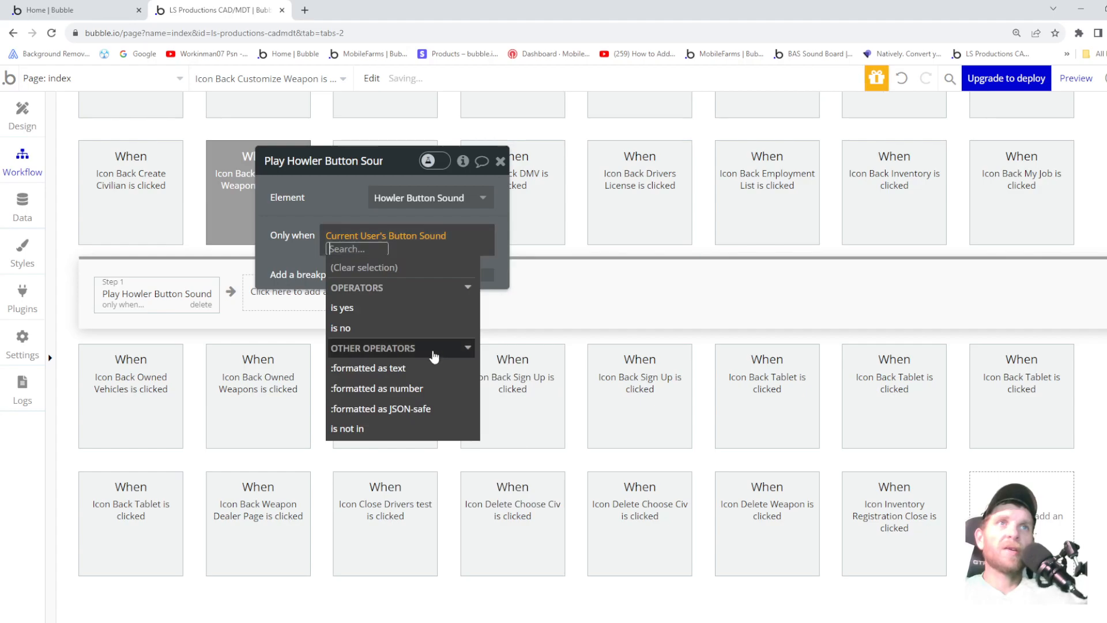
{"action": "left_click", "coordinate": [368, 310]}
- Add an action to the back icon's workflow that hides Group Customize Weapon with a Flip animation in the Down direction
{"action": "left_click", "coordinate": [286, 306]}
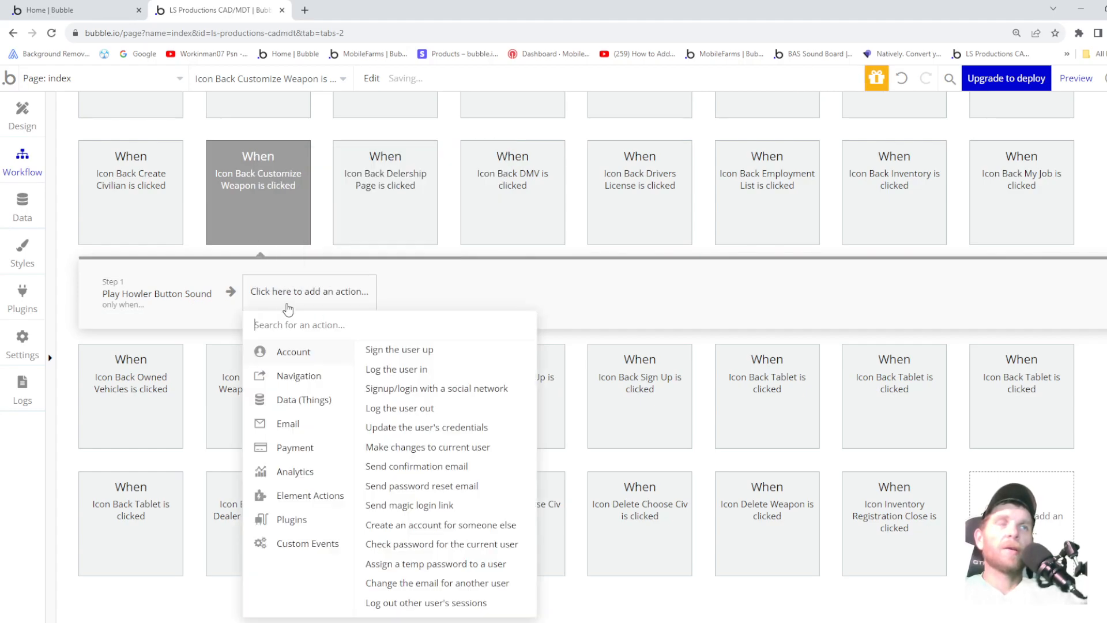
{"action": "mouse_move", "coordinate": [327, 503]}
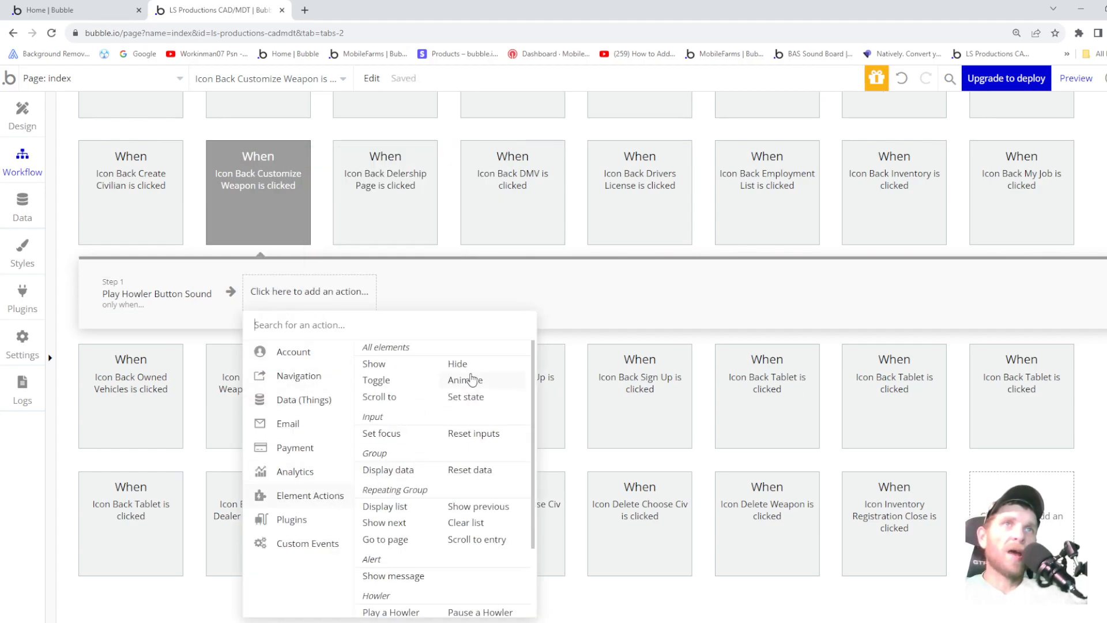
{"action": "left_click", "coordinate": [457, 363]}
{"action": "left_click", "coordinate": [430, 196]}
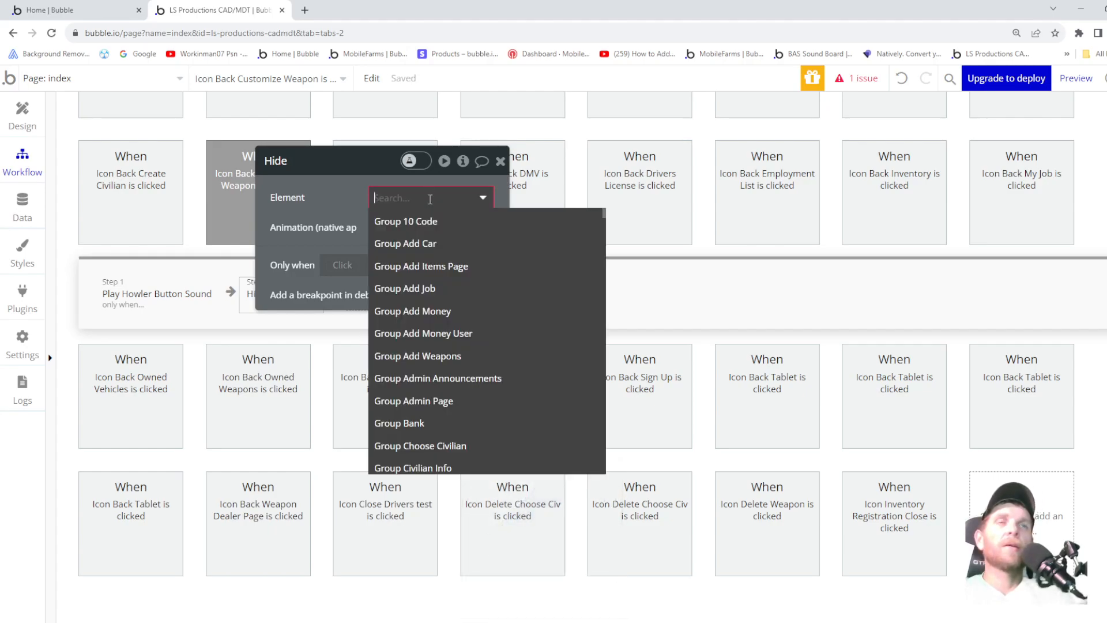
{"action": "scroll", "coordinate": [470, 323], "scroll_direction": "down", "scroll_amount": 4}
{"action": "scroll", "coordinate": [470, 346], "scroll_direction": "down", "scroll_amount": 6}
{"action": "scroll", "coordinate": [470, 347], "scroll_direction": "down", "scroll_amount": 7}
{"action": "scroll", "coordinate": [470, 346], "scroll_direction": "down", "scroll_amount": 3}
{"action": "scroll", "coordinate": [469, 349], "scroll_direction": "up", "scroll_amount": 9}
{"action": "scroll", "coordinate": [469, 349], "scroll_direction": "up", "scroll_amount": 5}
{"action": "left_click", "coordinate": [447, 273]}
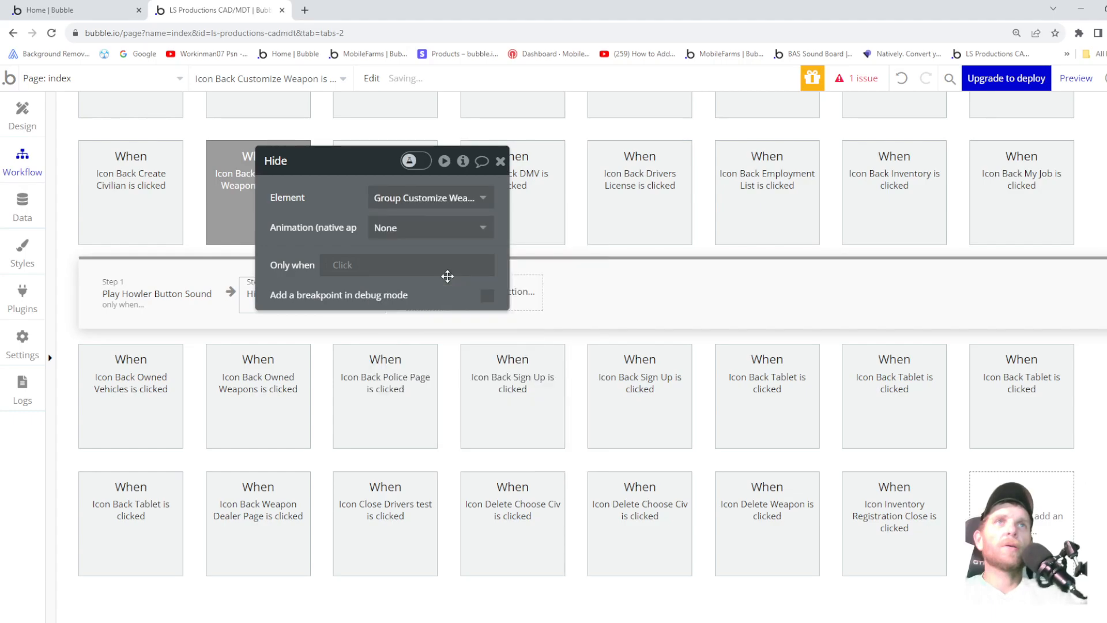
{"action": "left_click", "coordinate": [396, 227]}
{"action": "left_click", "coordinate": [400, 296]}
{"action": "left_click", "coordinate": [432, 271]}
{"action": "left_click", "coordinate": [417, 350]}
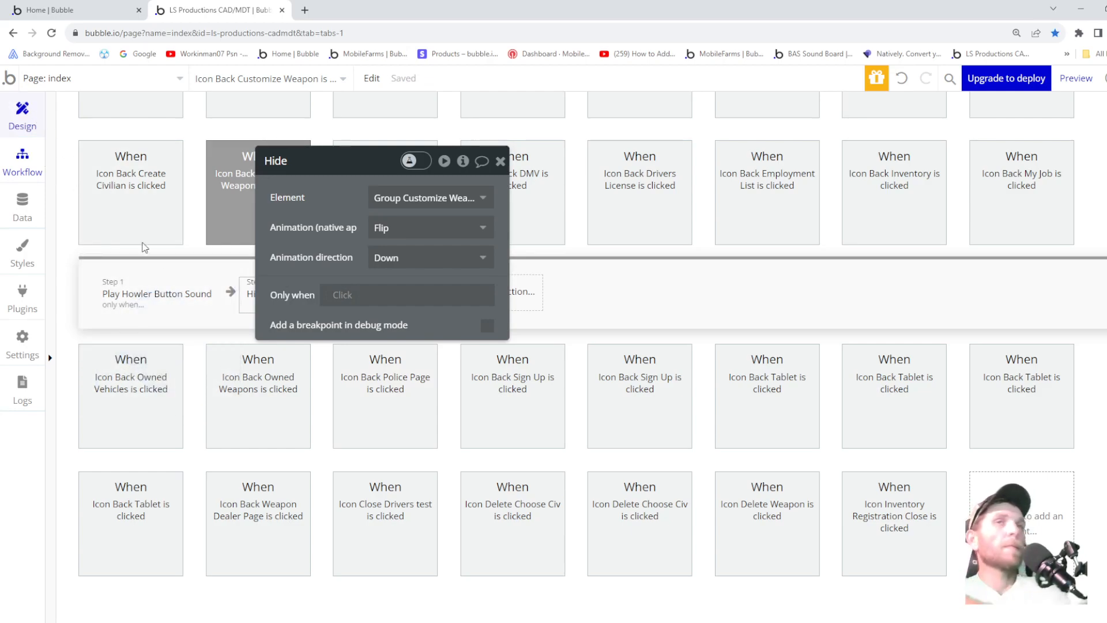
- Return to the page design and set the bottom margin of Button Weapon Customizing to -710 px
{"action": "left_click", "coordinate": [22, 115]}
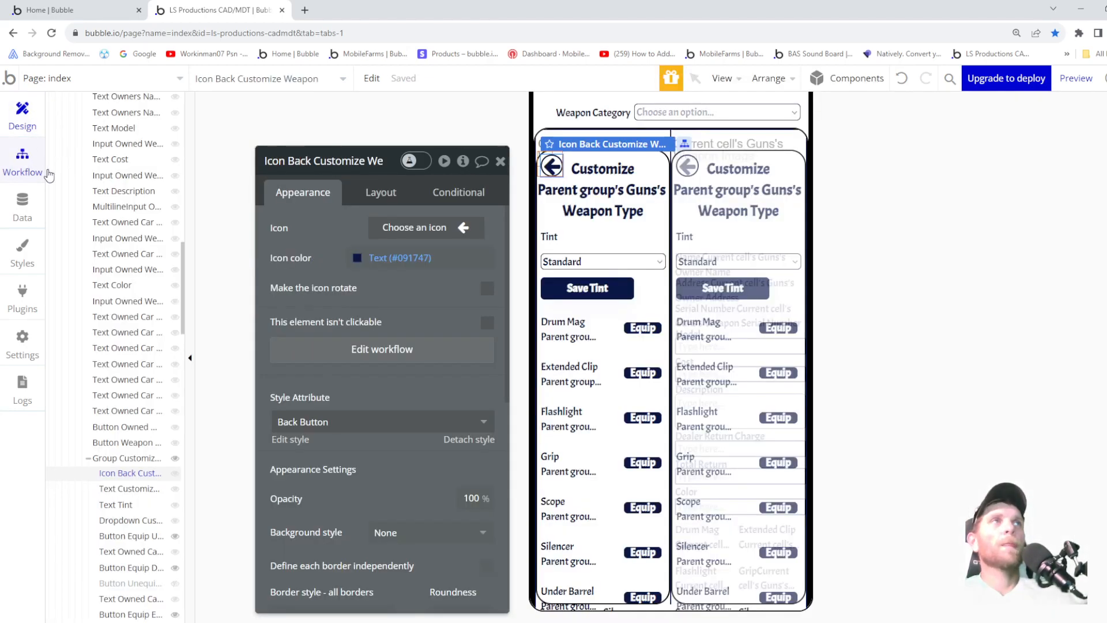
{"action": "left_click", "coordinate": [128, 443]}
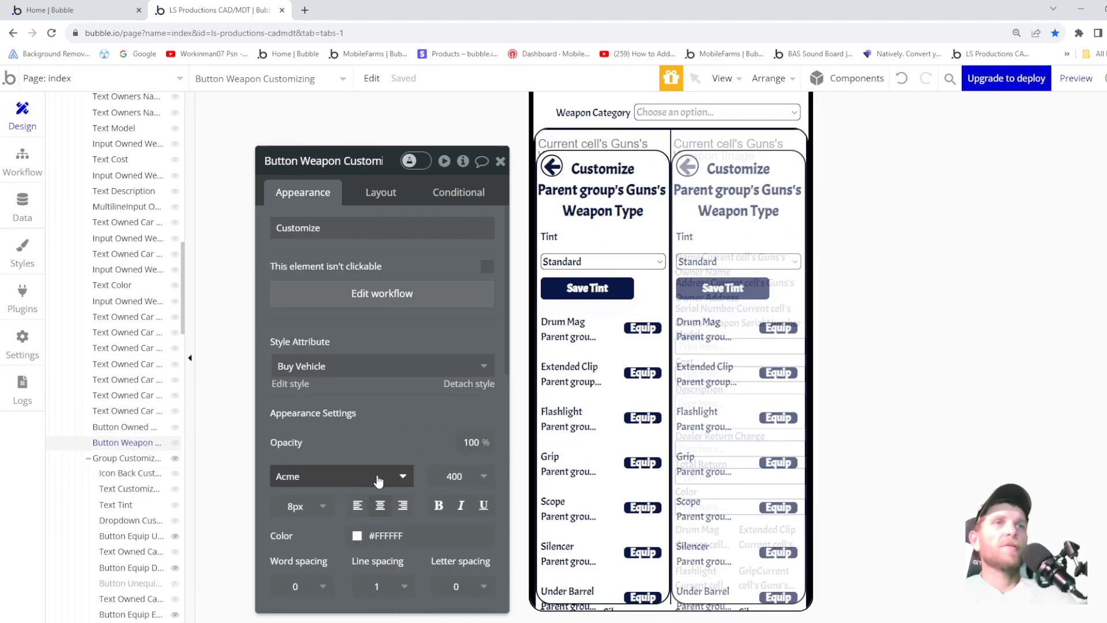
{"action": "scroll", "coordinate": [375, 475], "scroll_direction": "down", "scroll_amount": 6}
{"action": "left_click", "coordinate": [380, 193]}
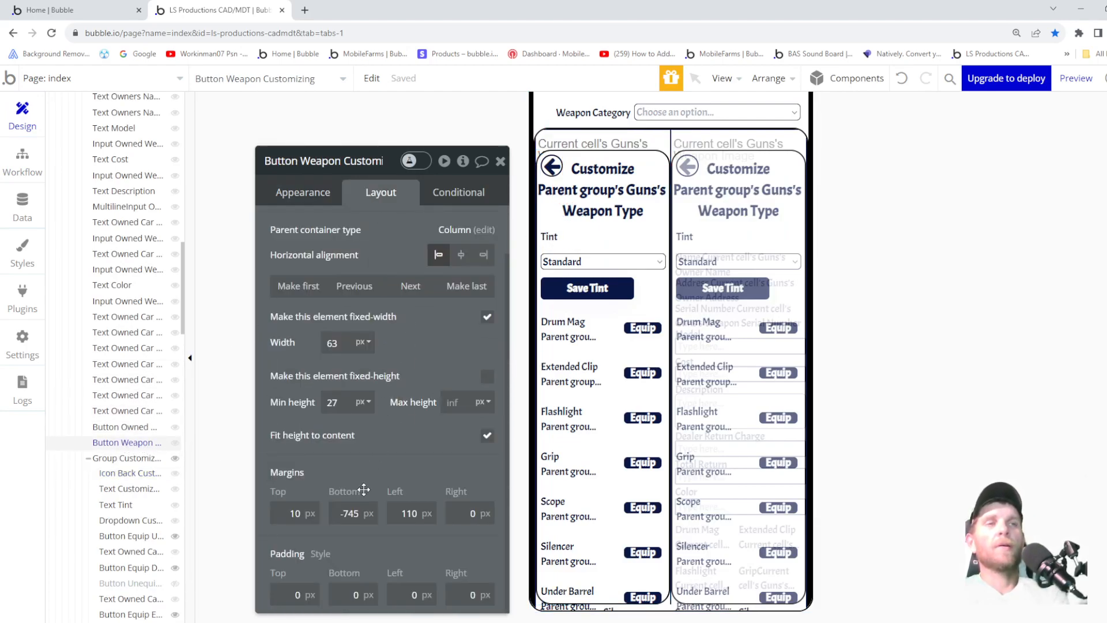
{"action": "key", "text": "Up"}
{"action": "key", "text": "Up"}
{"action": "key", "text": "Up"}
{"action": "key", "text": "Up"}
{"action": "key", "text": "Up"}
{"action": "key", "text": "Up"}
{"action": "key", "text": "Up"}
{"action": "key", "text": "Up"}
{"action": "key", "text": "Up"}
{"action": "key", "text": "Up"}
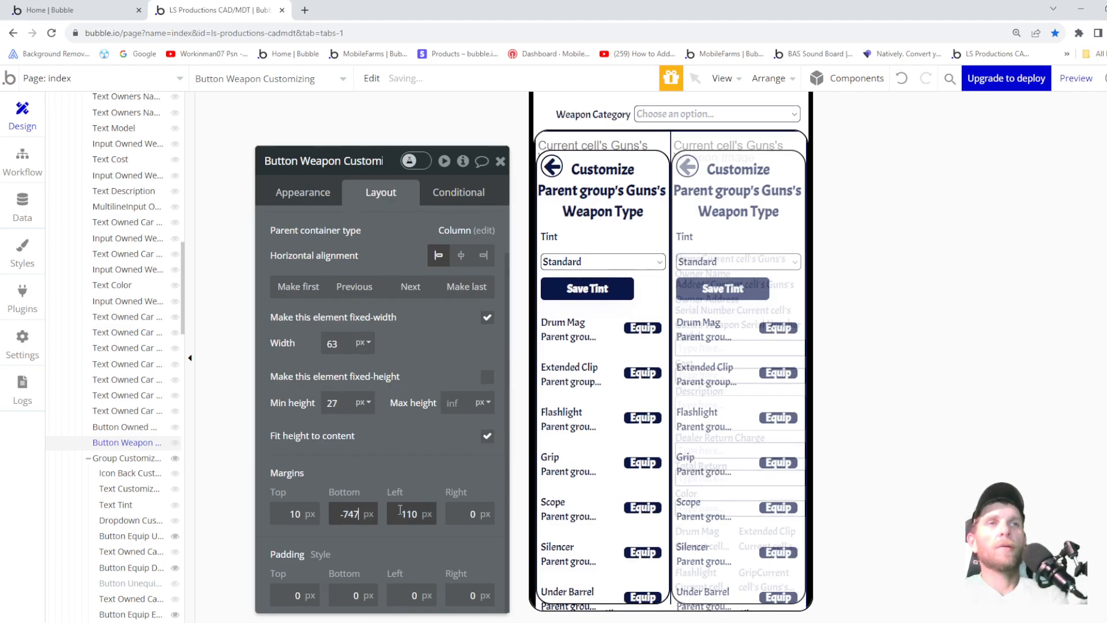
{"action": "key", "text": "Up"}
{"action": "key", "text": "Up"}
{"action": "key", "text": "Up"}
{"action": "key", "text": "Up"}
{"action": "key", "text": "Up"}
{"action": "key", "text": "Up"}
{"action": "key", "text": "Up"}
{"action": "key", "text": "Up"}
{"action": "key", "text": "Up"}
{"action": "key", "text": "Up"}
{"action": "key", "text": "Up"}
{"action": "key", "text": "Up"}
{"action": "key", "text": "Up"}
{"action": "key", "text": "Up"}
{"action": "key", "text": "Up"}
{"action": "key", "text": "Up"}
{"action": "key", "text": "Up"}
{"action": "key", "text": "Up"}
{"action": "key", "text": "Up"}
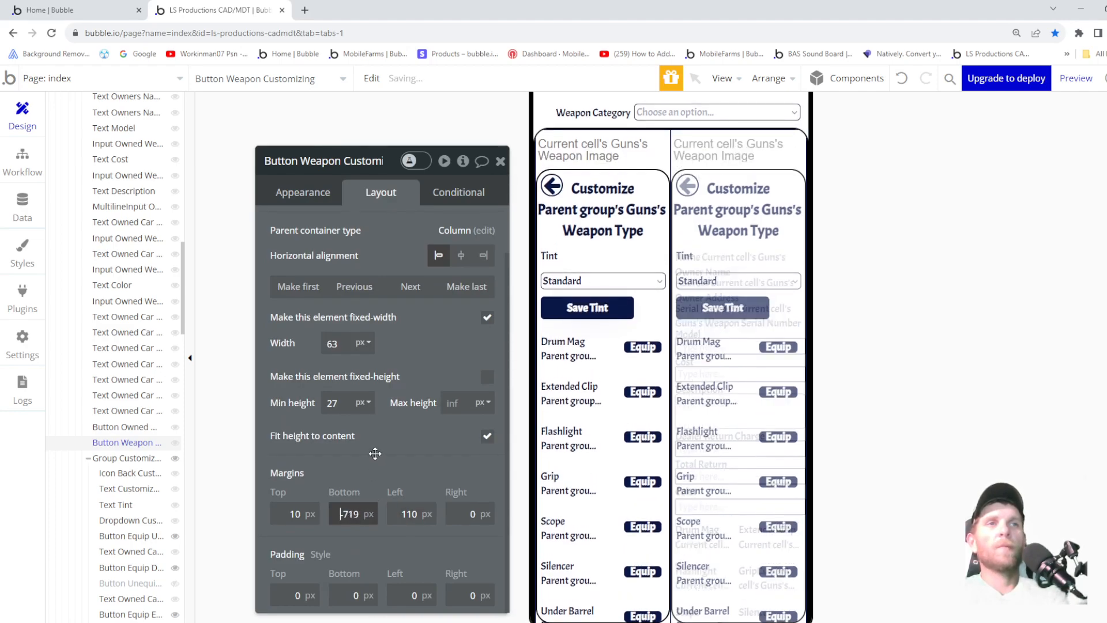
{"action": "key", "text": "Up"}
{"action": "key", "text": "Up"}
{"action": "key", "text": "Up"}
{"action": "key", "text": "Up"}
{"action": "key", "text": "Up"}
{"action": "key", "text": "Up"}
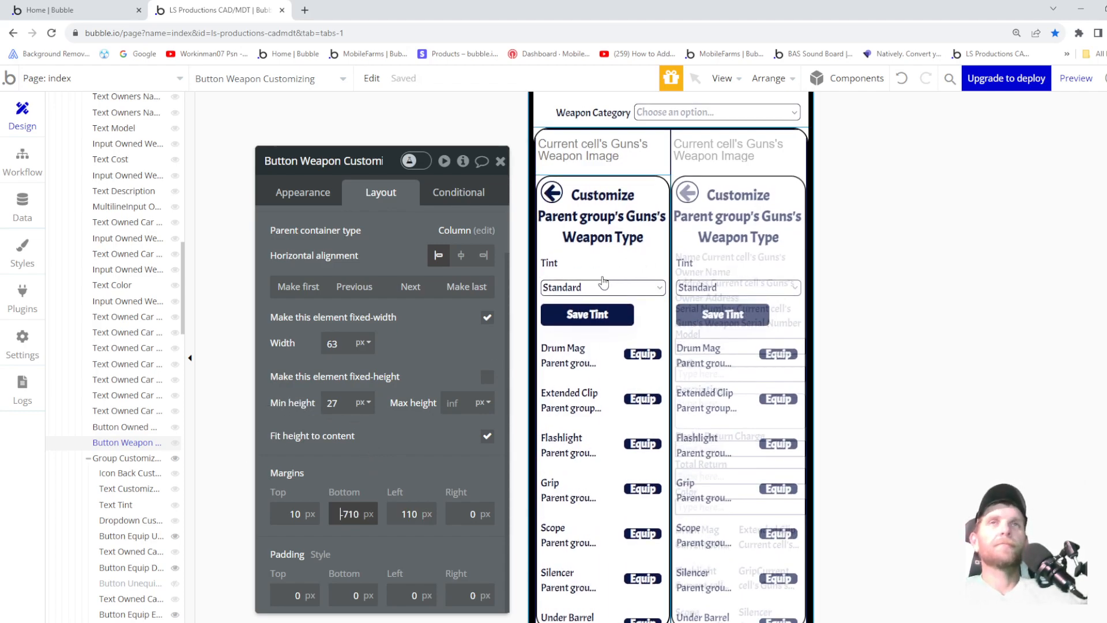
- Turn off page-load visibility and collapsing when hidden for the Save Tint button
{"action": "left_click", "coordinate": [581, 312]}
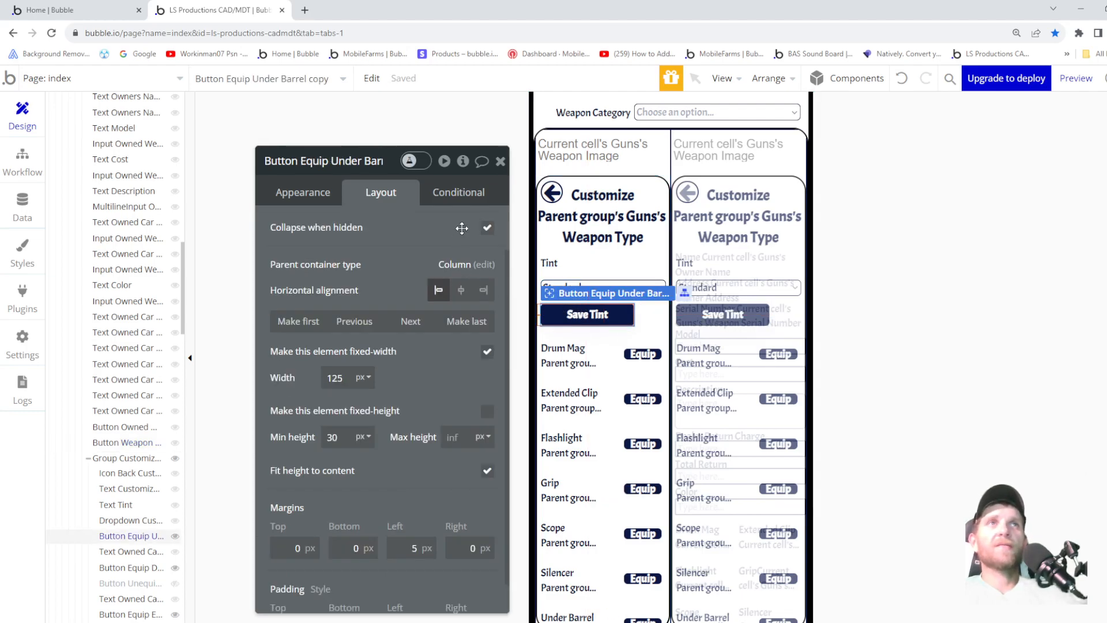
{"action": "scroll", "coordinate": [485, 289], "scroll_direction": "up", "scroll_amount": 1}
{"action": "left_click", "coordinate": [487, 222]}
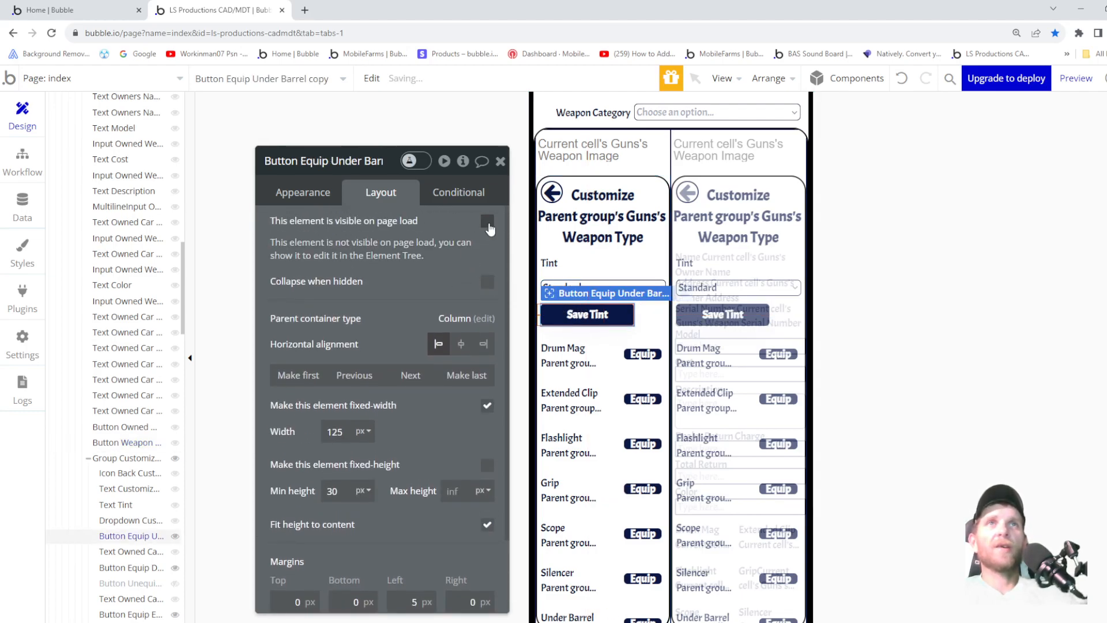
- Launch a preview, open the civilian's owned weapons, filter by weapon category and look through the Ceramic Pistol's details
{"action": "left_click", "coordinate": [1070, 79]}
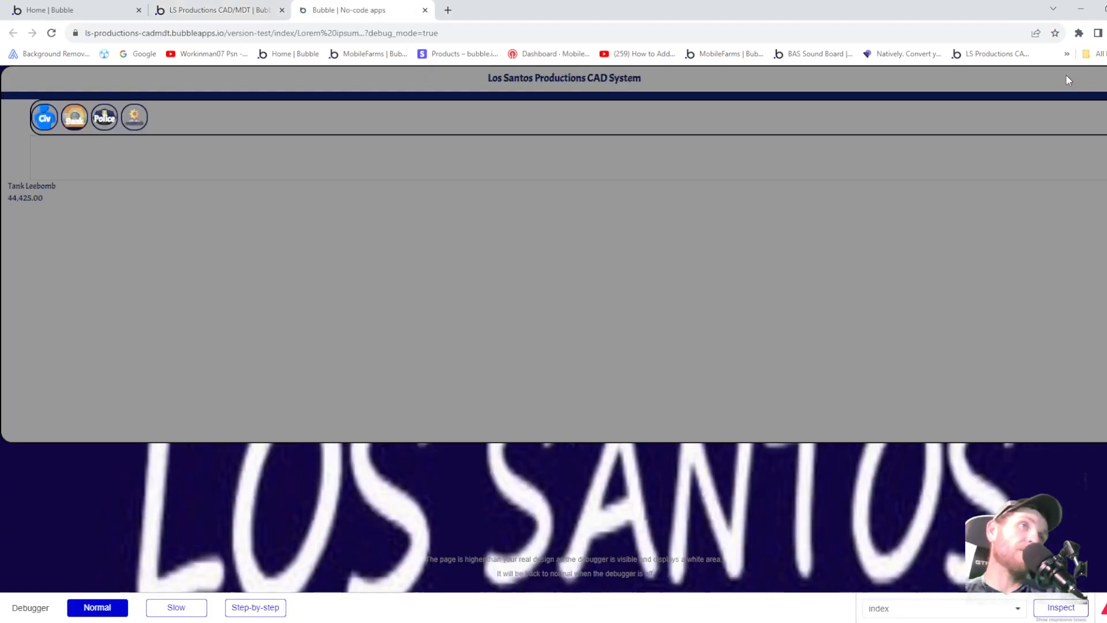
{"action": "left_click", "coordinate": [51, 120]}
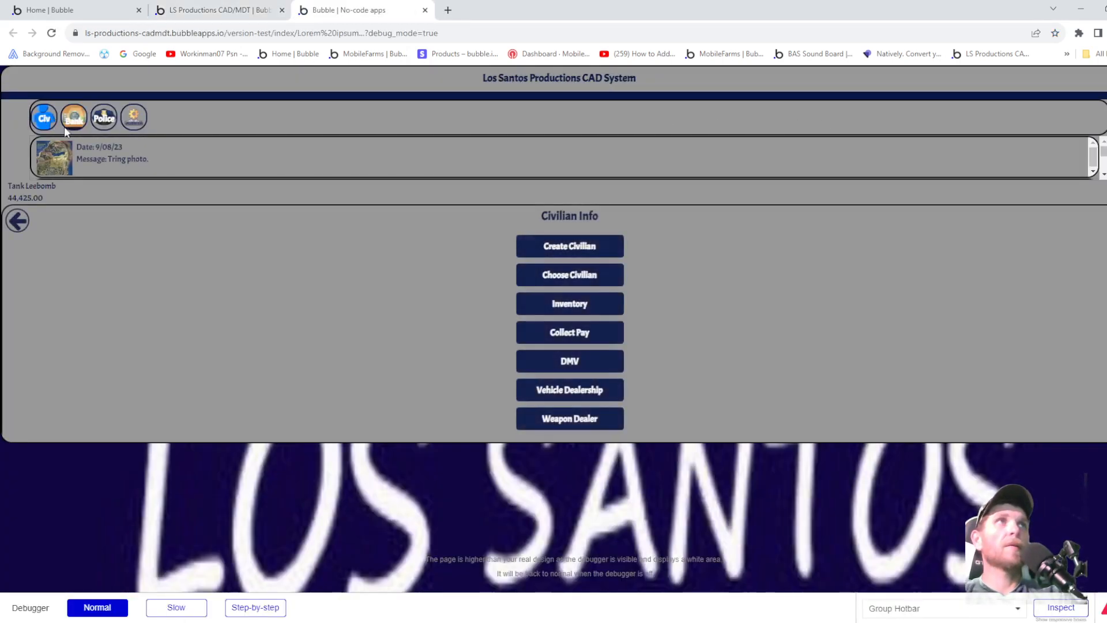
{"action": "left_click", "coordinate": [583, 310]}
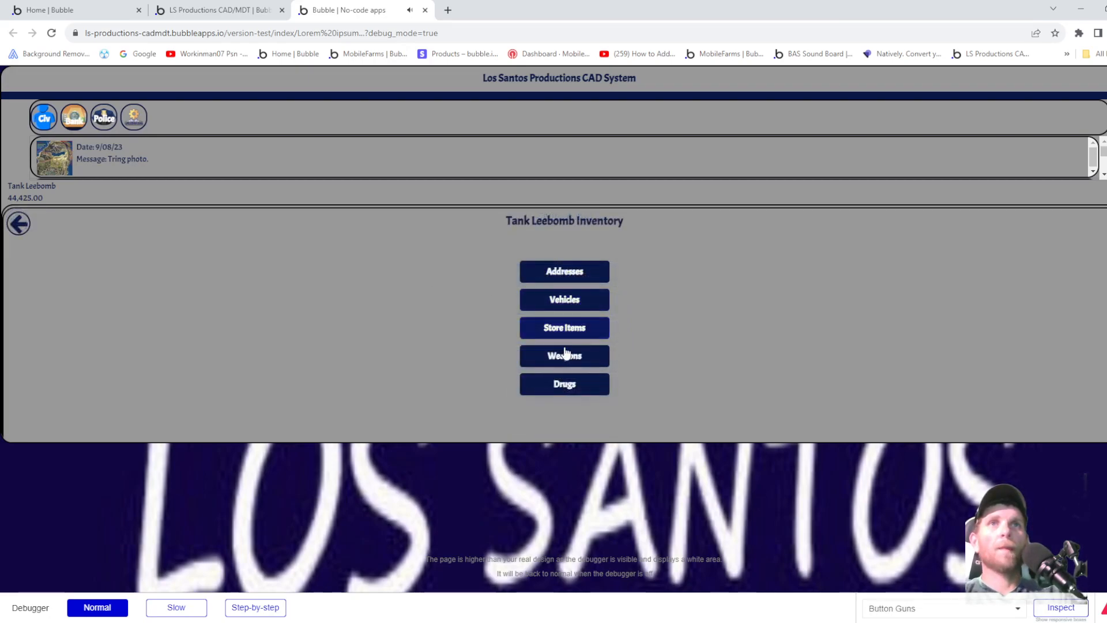
{"action": "left_click", "coordinate": [574, 356]}
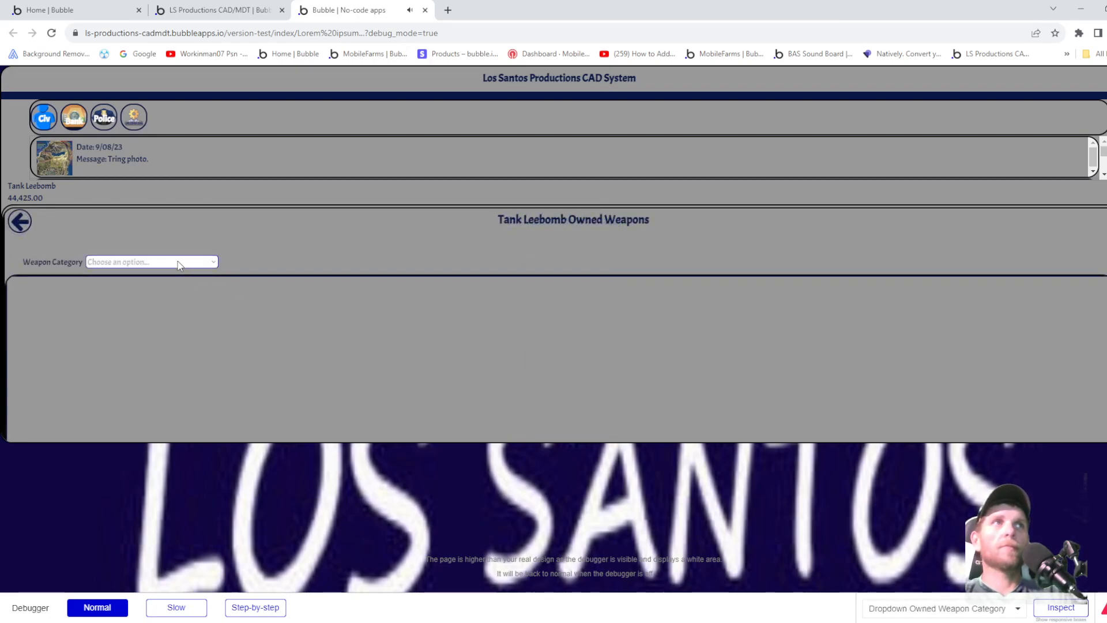
{"action": "left_click", "coordinate": [158, 271]}
{"action": "scroll", "coordinate": [128, 298], "scroll_direction": "down", "scroll_amount": 5}
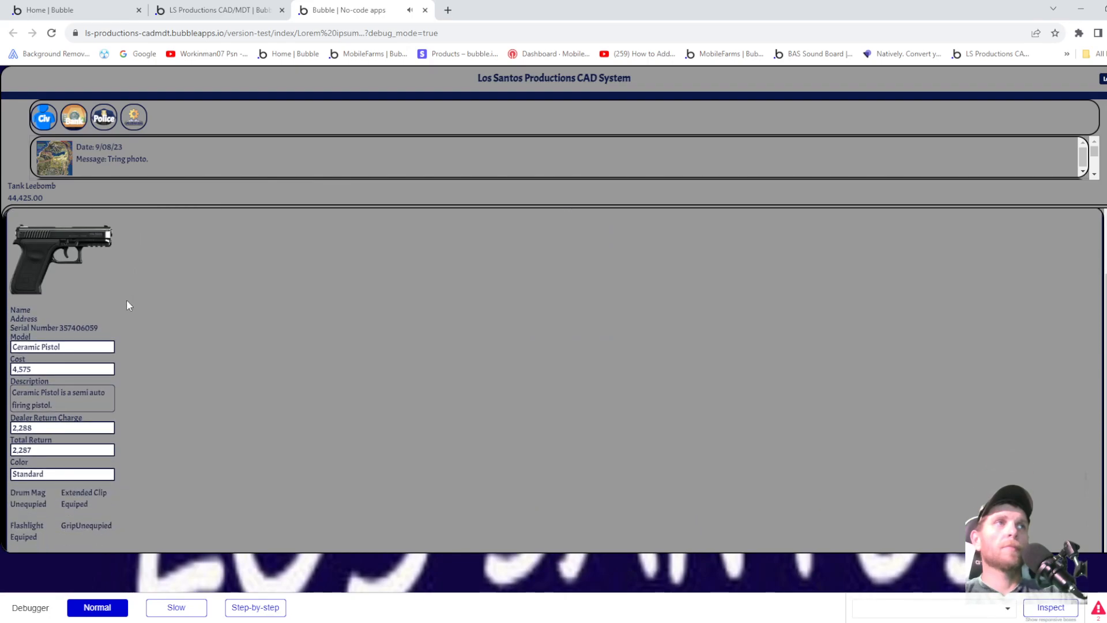
{"action": "scroll", "coordinate": [120, 346], "scroll_direction": "down", "scroll_amount": 3}
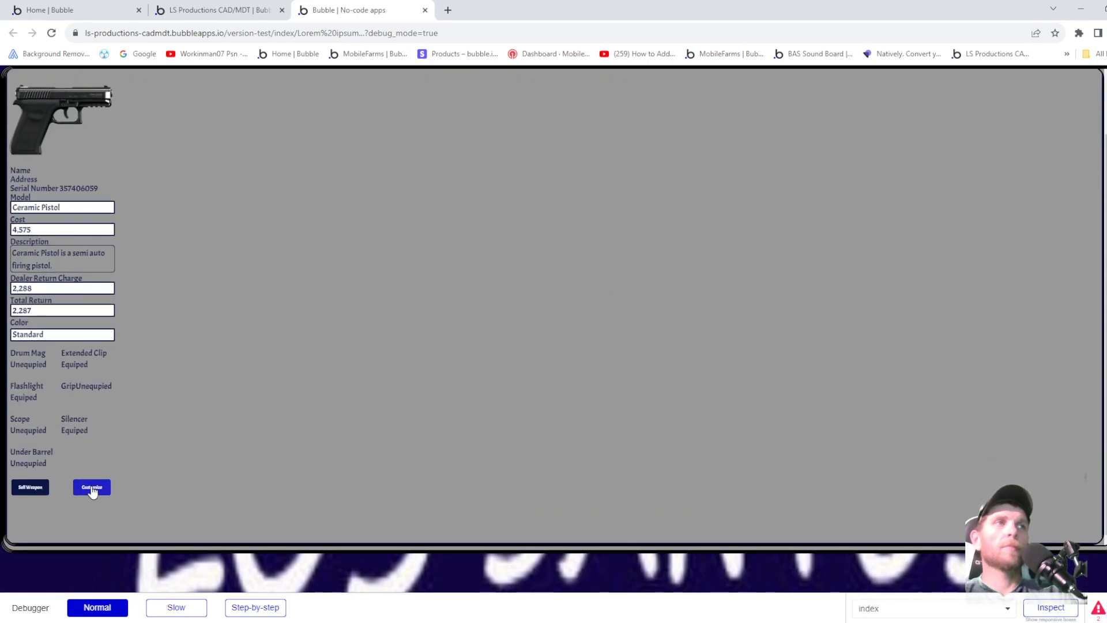
- Save the Platinum tint in the Ceramic Pistol's customization, test its back button and close the preview
{"action": "left_click", "coordinate": [92, 487]}
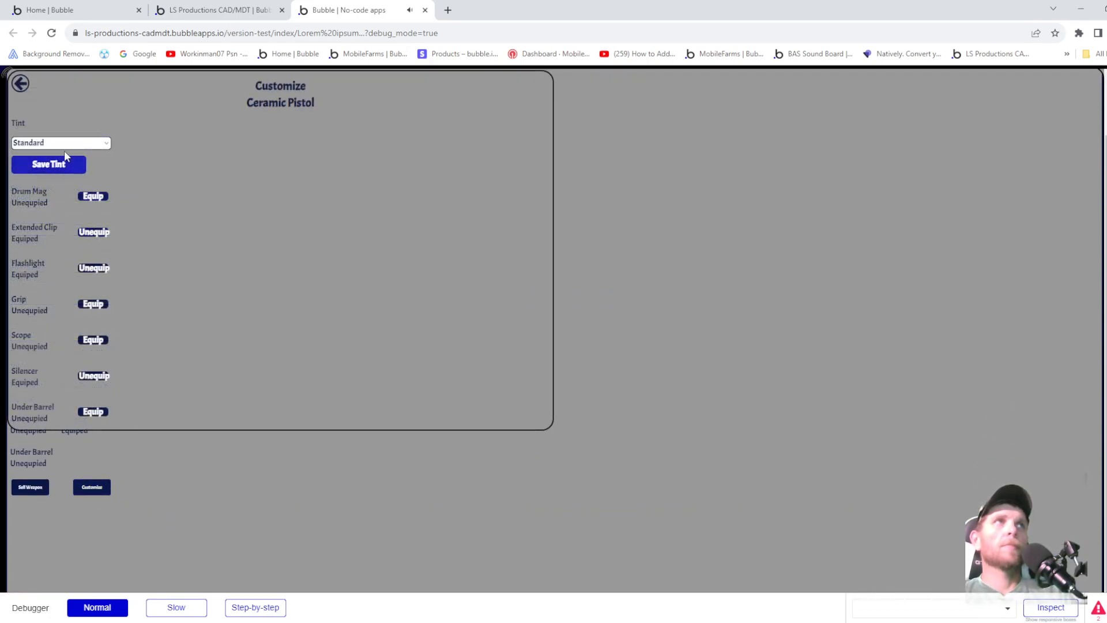
{"action": "left_click", "coordinate": [43, 178]}
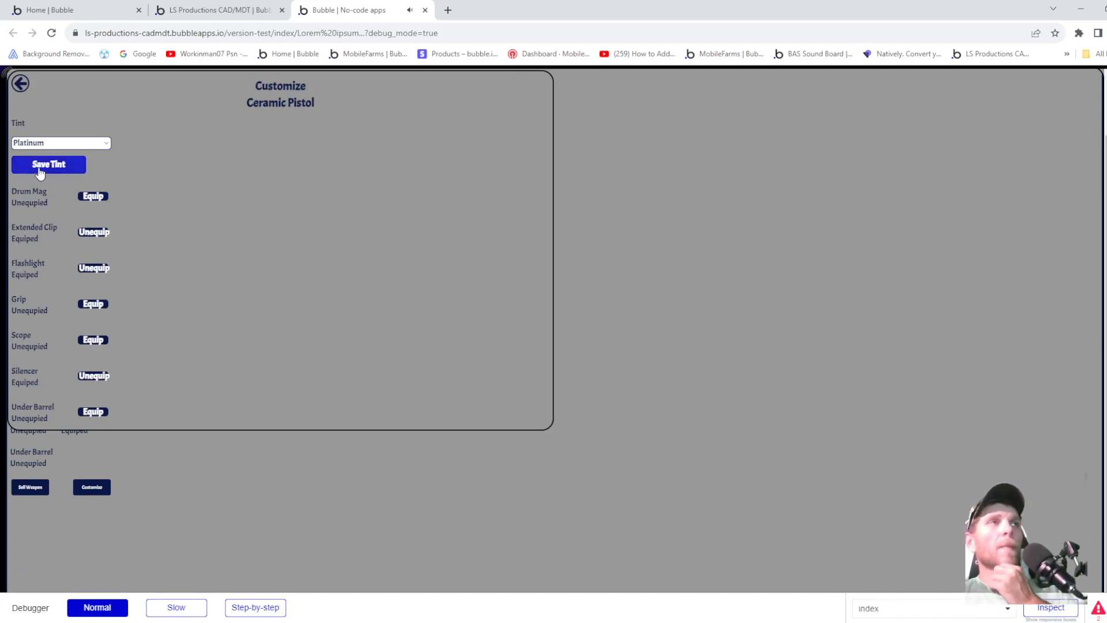
{"action": "left_click", "coordinate": [41, 172]}
{"action": "left_click", "coordinate": [16, 85]}
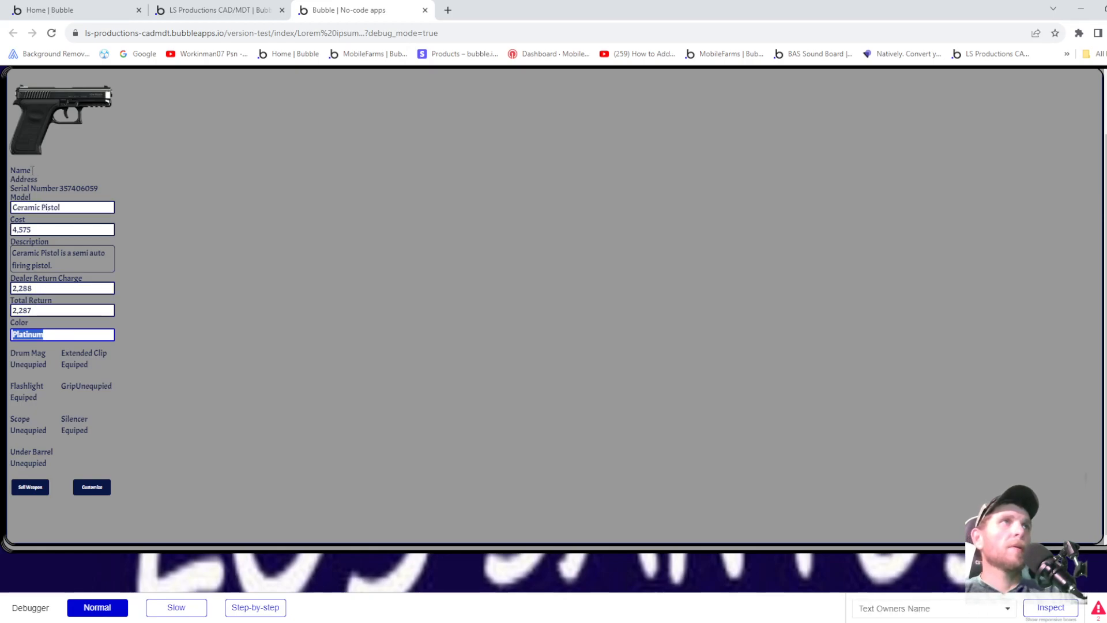
{"action": "left_click", "coordinate": [425, 11]}
- Hide Group Customize Weapon's contents by collapsing it in the element tree, and collapse RepeatingGroup Guns and its parent group
{"action": "left_click", "coordinate": [499, 162]}
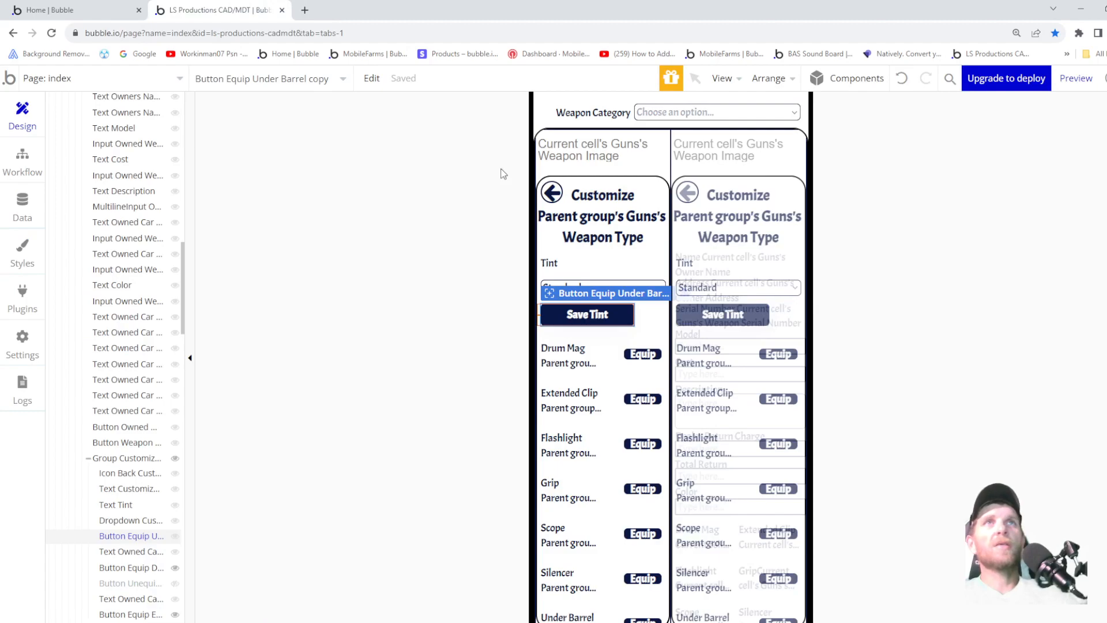
{"action": "scroll", "coordinate": [147, 469], "scroll_direction": "down", "scroll_amount": 1}
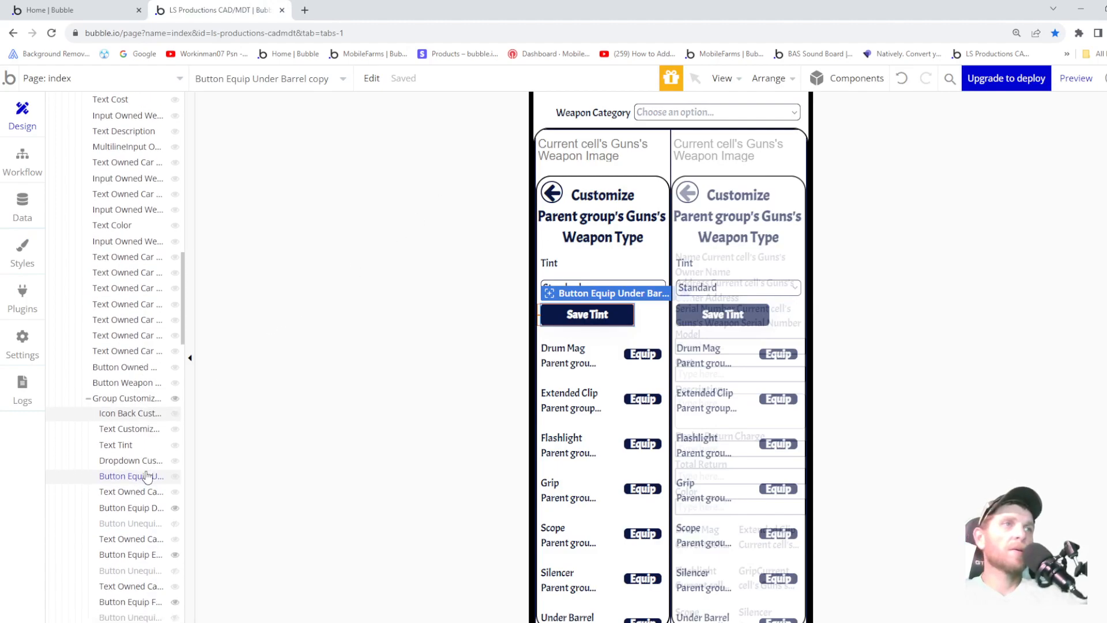
{"action": "left_click", "coordinate": [89, 399]}
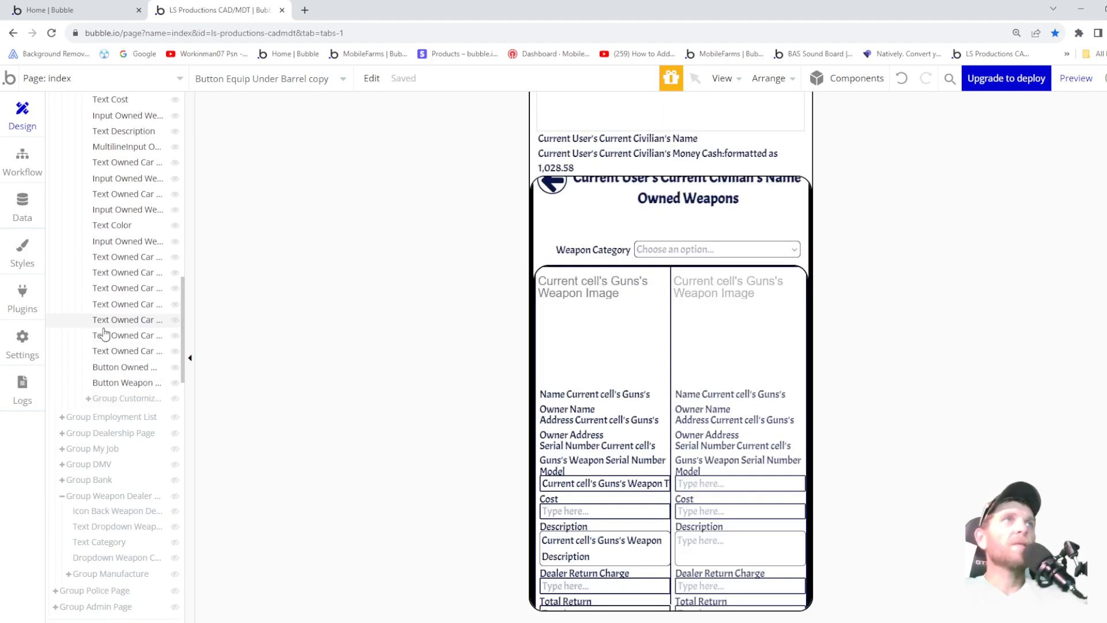
{"action": "scroll", "coordinate": [115, 300], "scroll_direction": "up", "scroll_amount": 3}
{"action": "scroll", "coordinate": [116, 300], "scroll_direction": "up", "scroll_amount": 1}
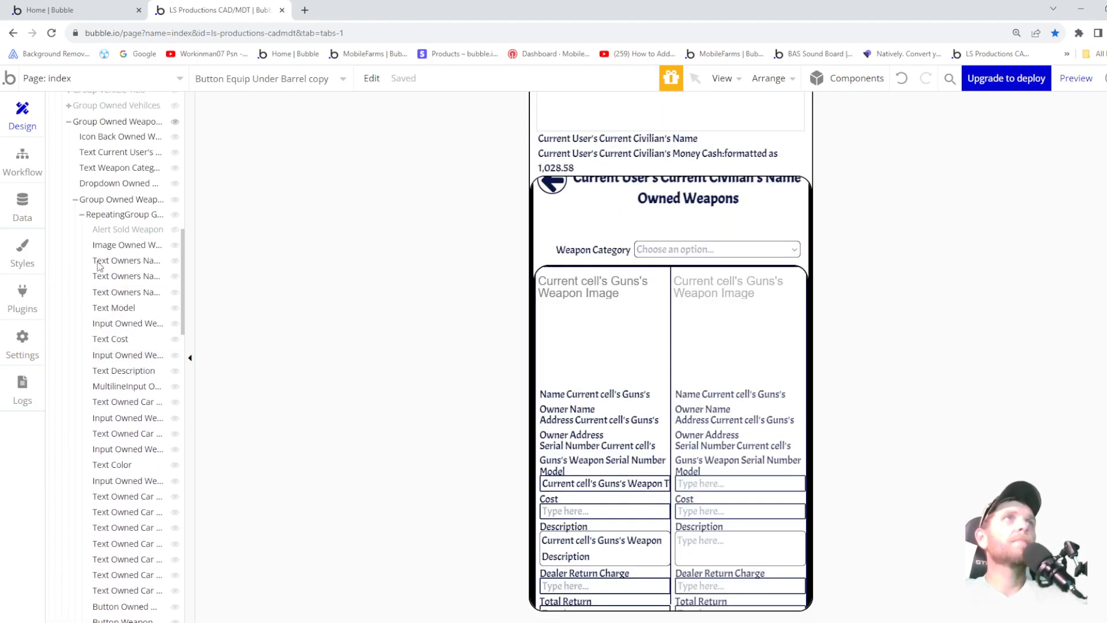
{"action": "left_click", "coordinate": [86, 214]}
{"action": "left_click", "coordinate": [75, 199]}
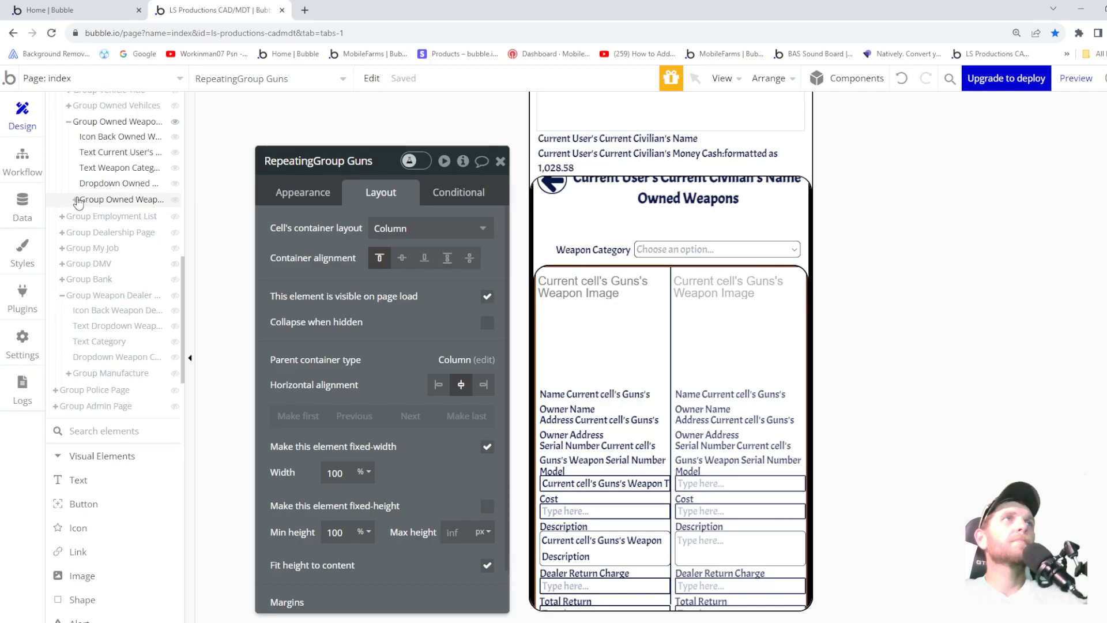
- Collapse Group Owned Weapons in the element tree and hide it on the canvas
{"action": "left_click", "coordinate": [68, 122]}
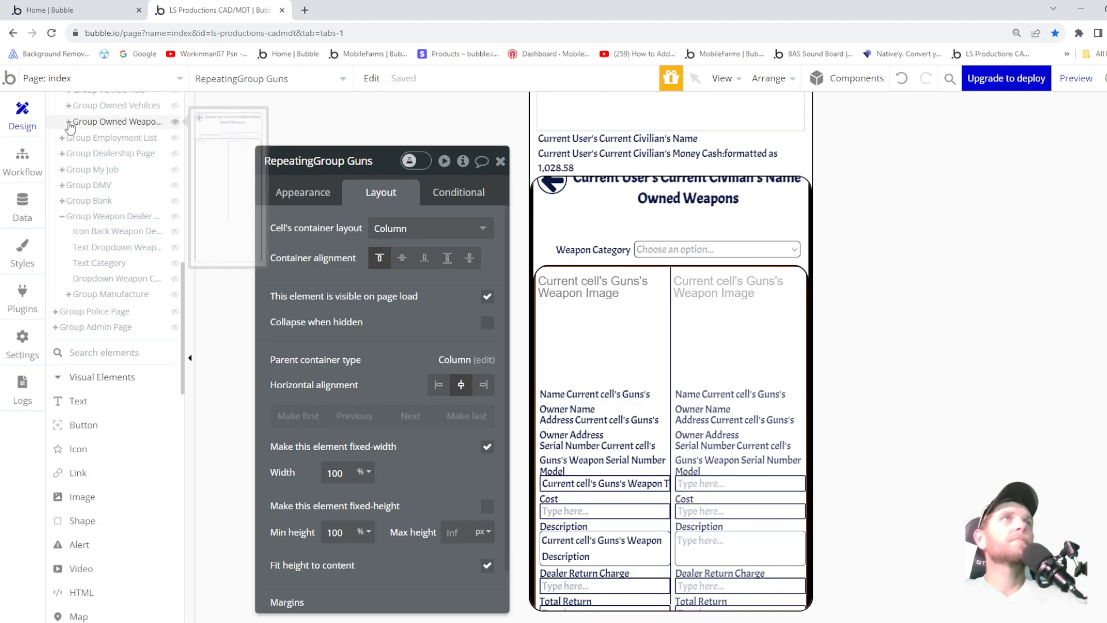
{"action": "left_click", "coordinate": [174, 122]}
{"action": "scroll", "coordinate": [106, 176], "scroll_direction": "up", "scroll_amount": 2}
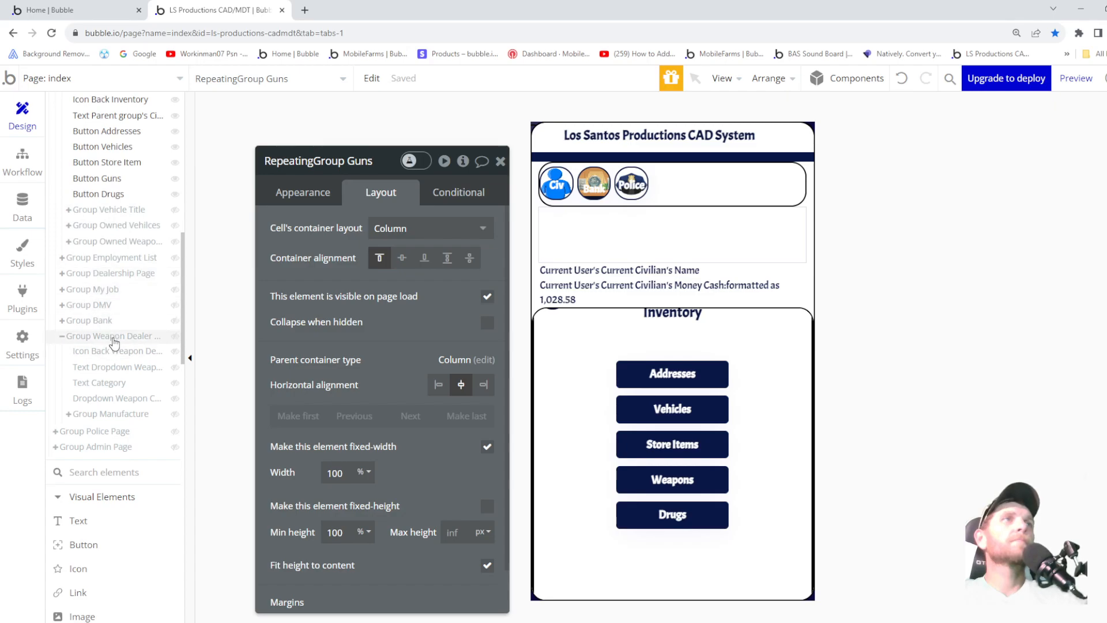
- Expand Group Manufacture and its RepeatingGroup Guns inside Group Weapon Dealer to reveal the nested elements
{"action": "left_click", "coordinate": [77, 417]}
{"action": "left_click", "coordinate": [68, 415]}
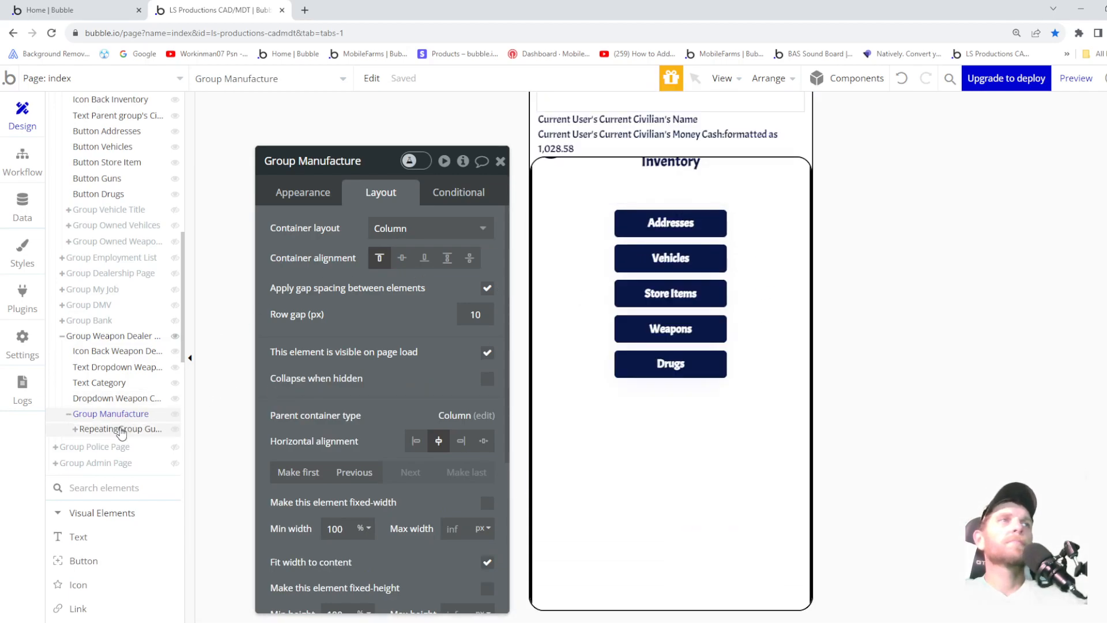
{"action": "left_click", "coordinate": [74, 430]}
{"action": "scroll", "coordinate": [162, 271], "scroll_direction": "up", "scroll_amount": 2}
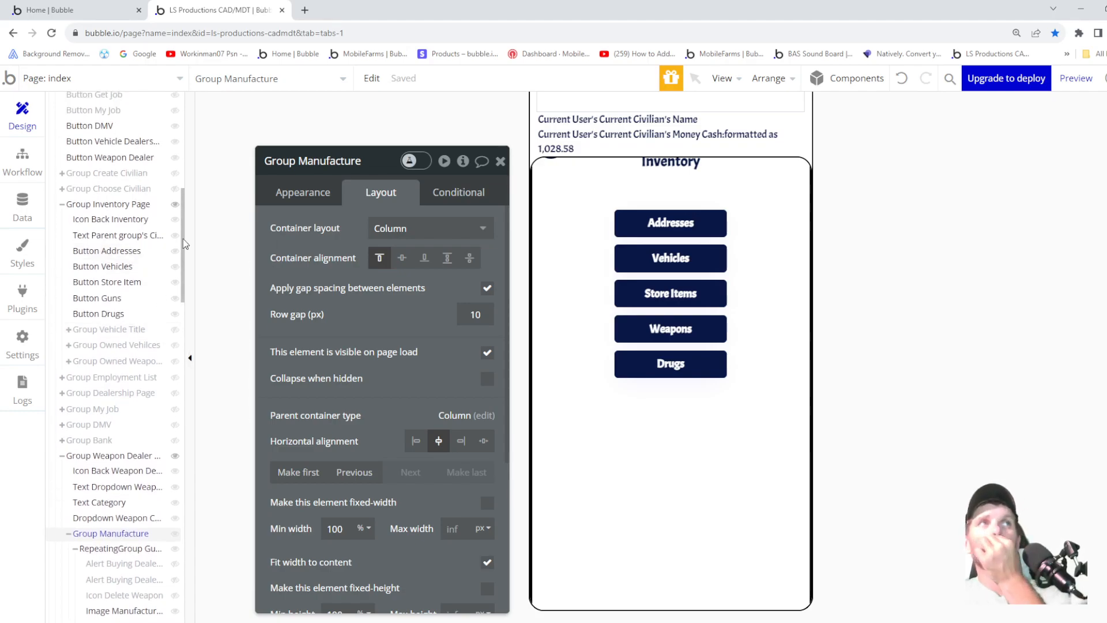
- Hide and collapse Group Inventory Page, and hide the Are You Sure group in the weapon dealer's RepeatingGroup Guns
{"action": "left_click", "coordinate": [175, 204]}
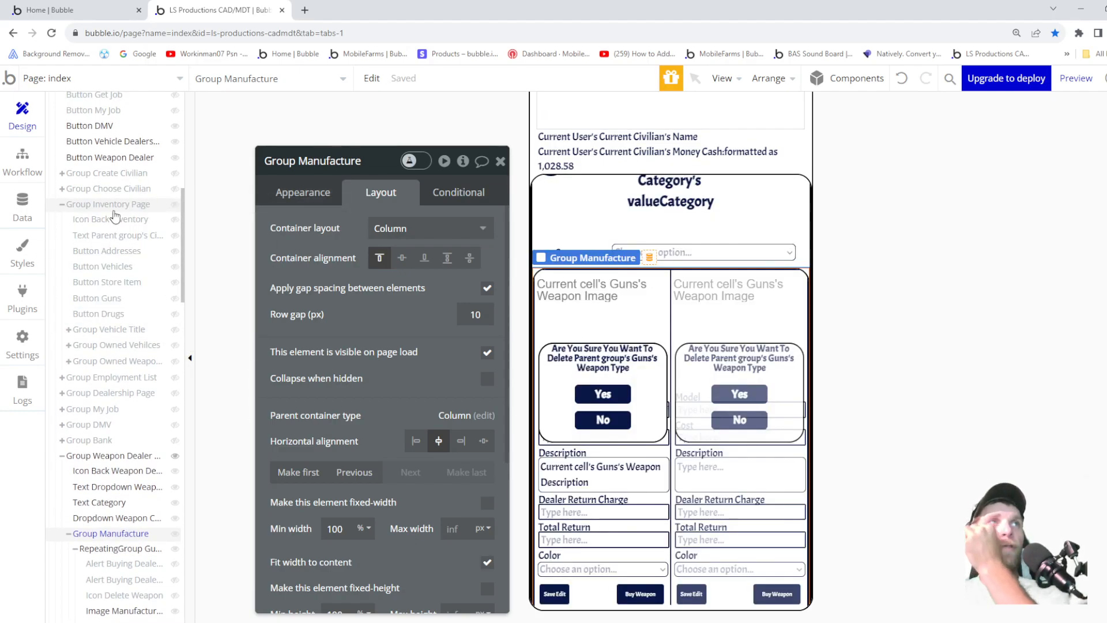
{"action": "left_click", "coordinate": [61, 204]}
{"action": "scroll", "coordinate": [123, 338], "scroll_direction": "down", "scroll_amount": 5}
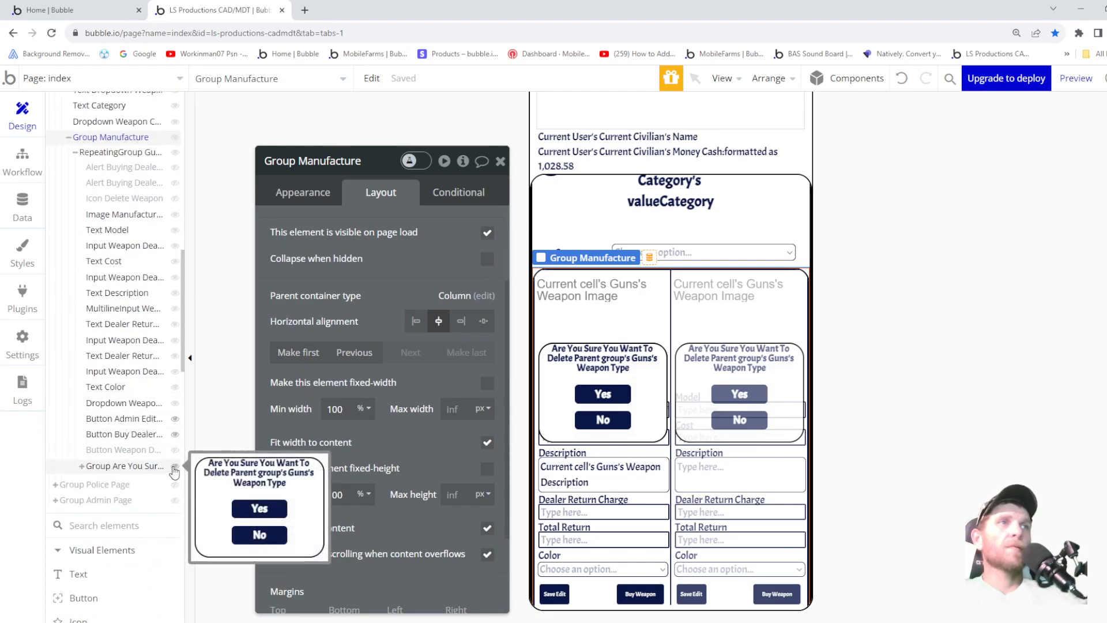
{"action": "left_click", "coordinate": [175, 467]}
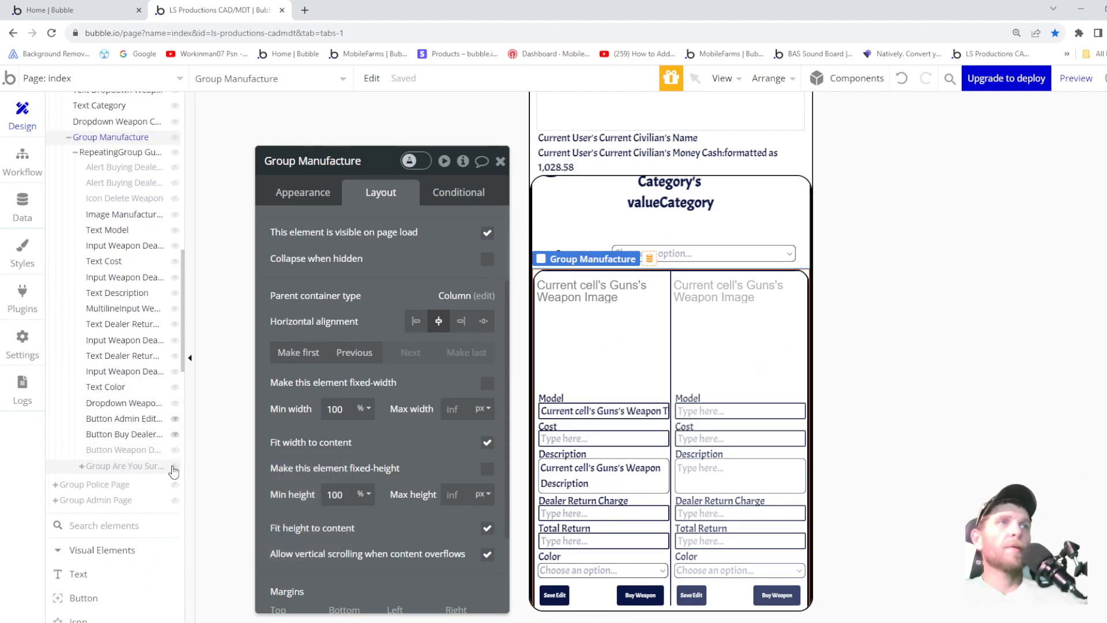
- Check Button Buy Dealer Weapon's conditions, open its click workflow and read through the Create a new Guns action's field values
{"action": "left_click", "coordinate": [121, 435]}
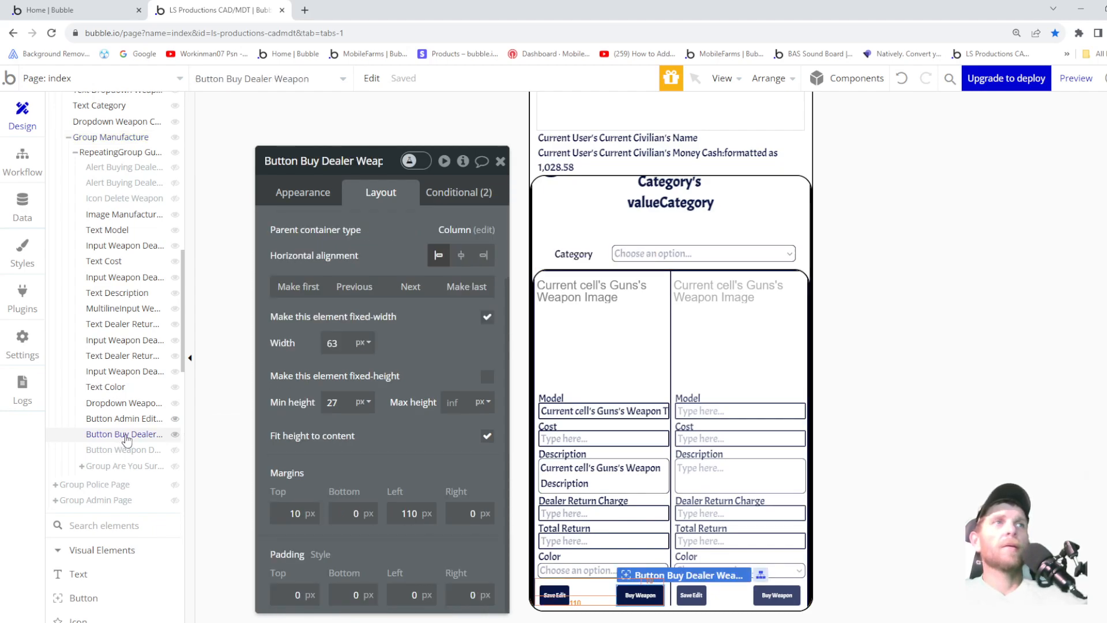
{"action": "left_click", "coordinate": [455, 194]}
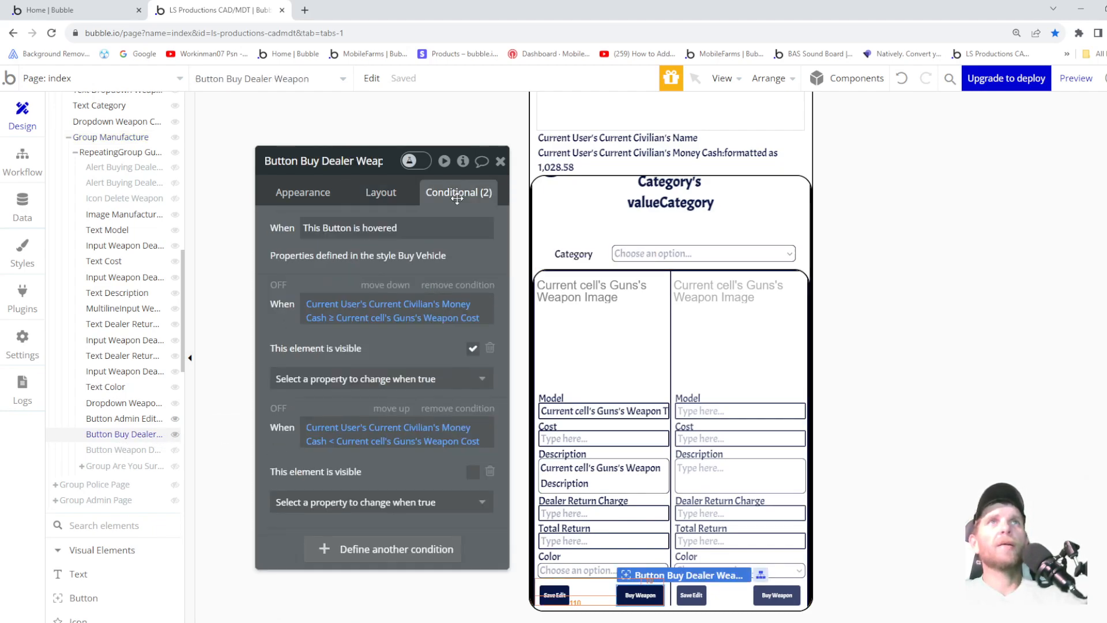
{"action": "left_click", "coordinate": [312, 196]}
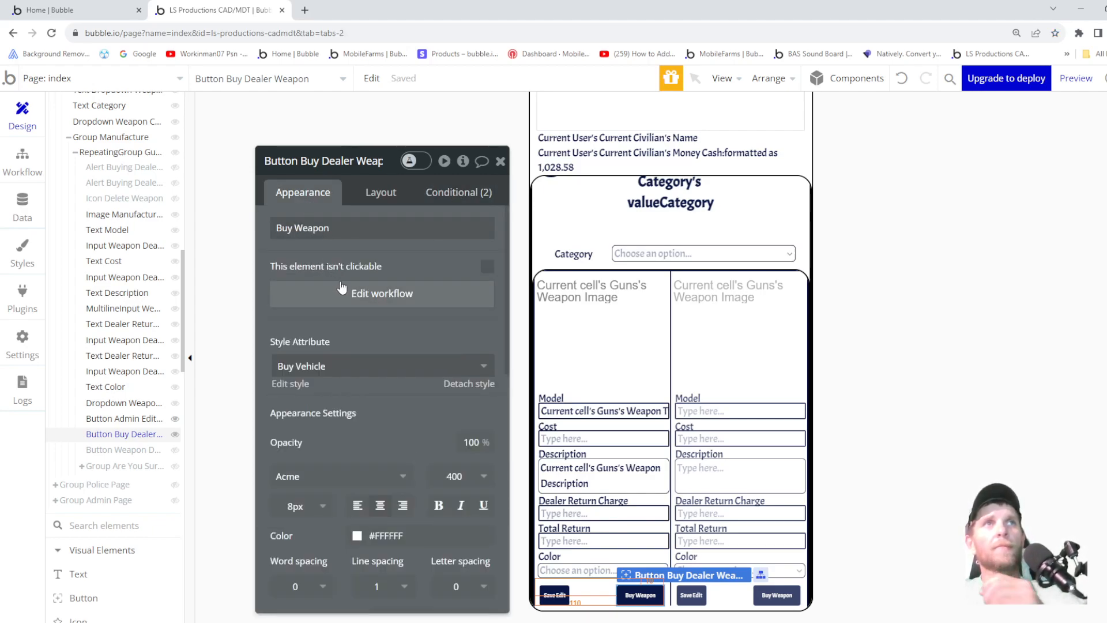
{"action": "left_click", "coordinate": [381, 293]}
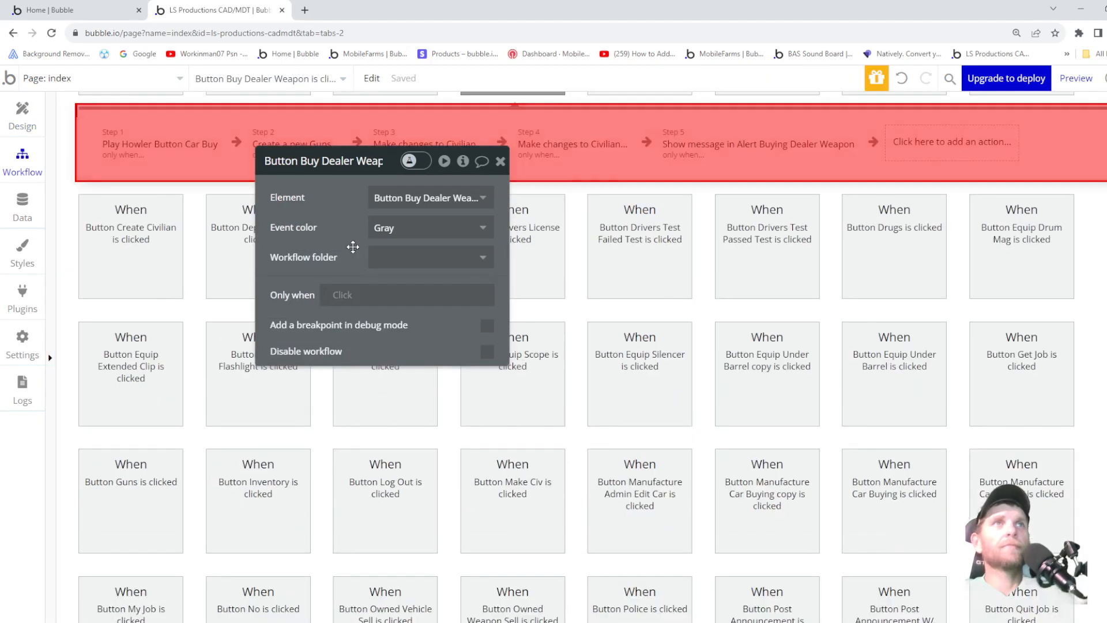
{"action": "left_click", "coordinate": [297, 137]}
{"action": "scroll", "coordinate": [372, 316], "scroll_direction": "down", "scroll_amount": 3}
{"action": "scroll", "coordinate": [372, 315], "scroll_direction": "down", "scroll_amount": 4}
{"action": "scroll", "coordinate": [375, 320], "scroll_direction": "up", "scroll_amount": 4}
{"action": "scroll", "coordinate": [375, 319], "scroll_direction": "up", "scroll_amount": 3}
{"action": "scroll", "coordinate": [374, 319], "scroll_direction": "down", "scroll_amount": 2}
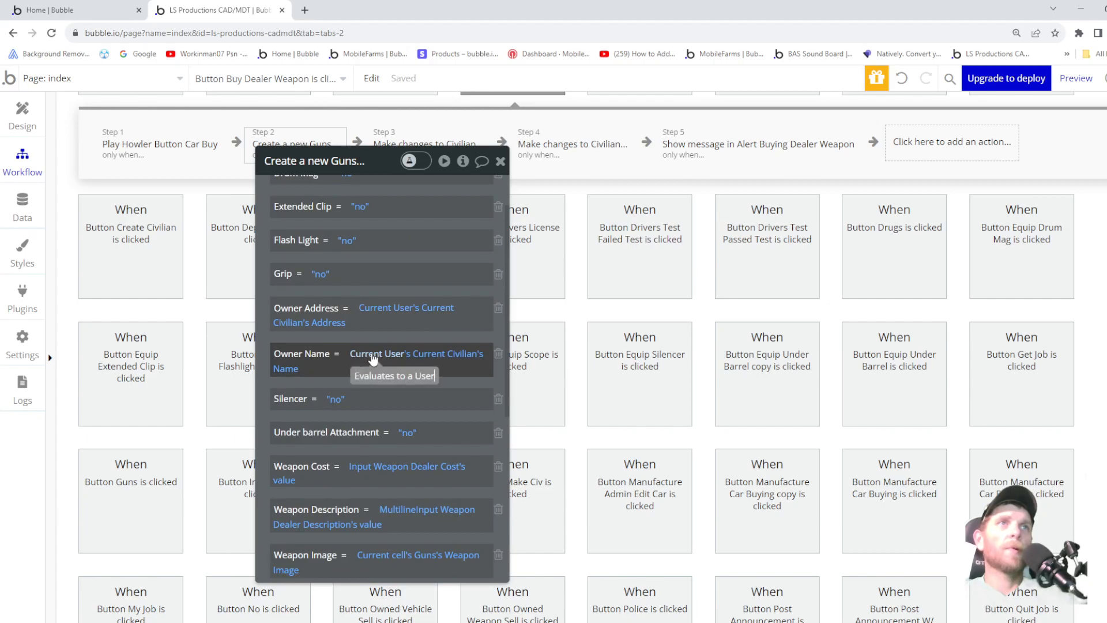
- Strip the Owner Name expression in the Create a new Guns action down to Current User and look through alternative data sources
{"action": "left_click", "coordinate": [373, 353]}
{"action": "scroll", "coordinate": [395, 484], "scroll_direction": "down", "scroll_amount": 4}
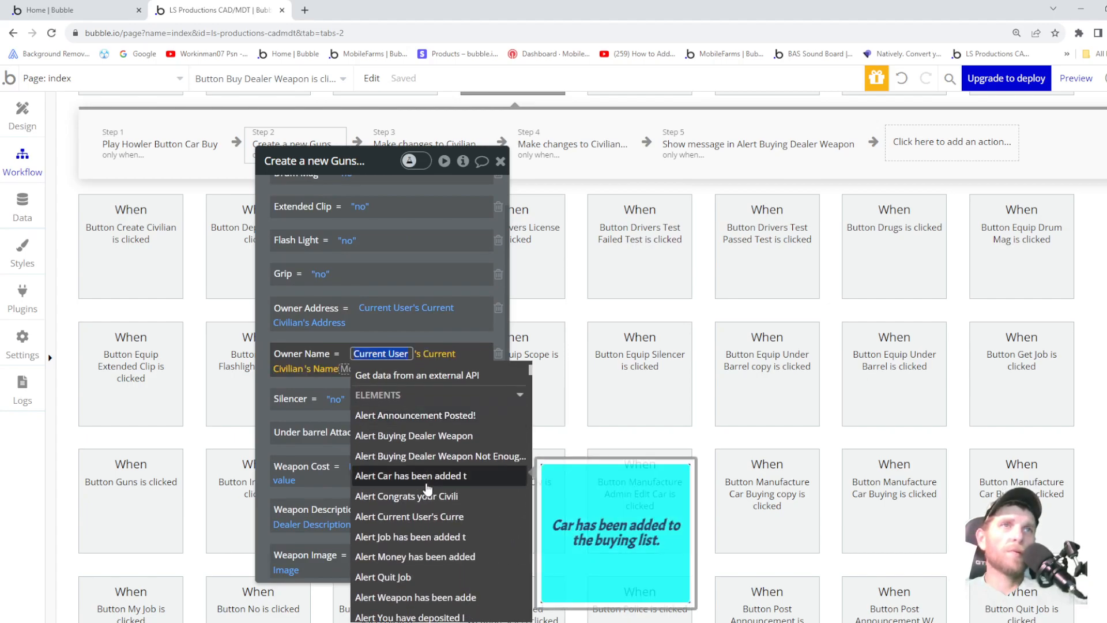
{"action": "scroll", "coordinate": [408, 430], "scroll_direction": "up", "scroll_amount": 3}
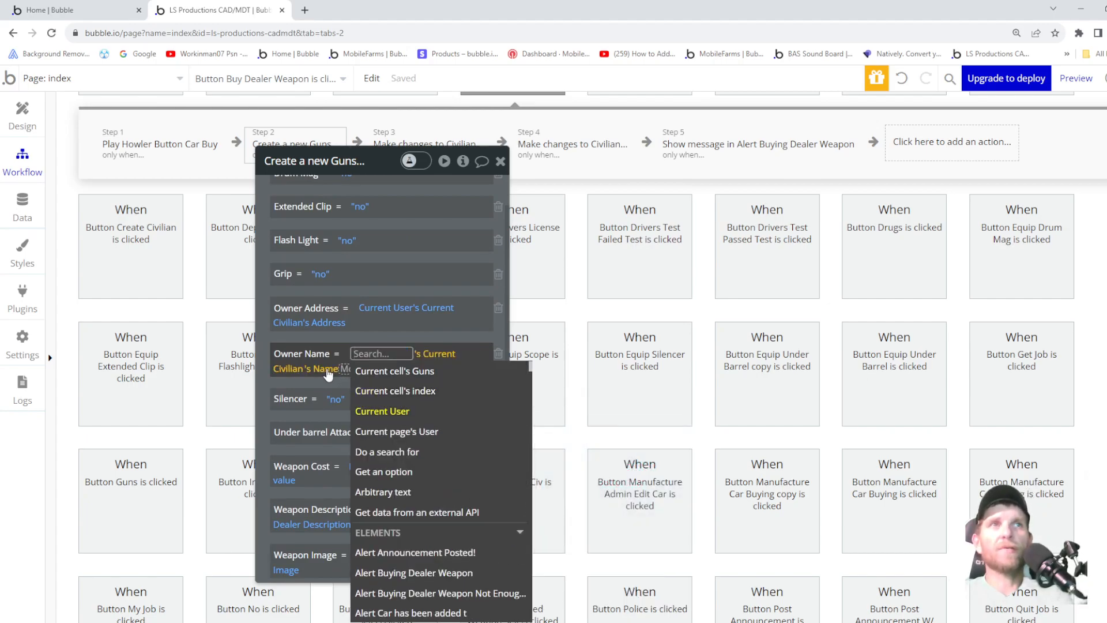
{"action": "left_click", "coordinate": [324, 369]}
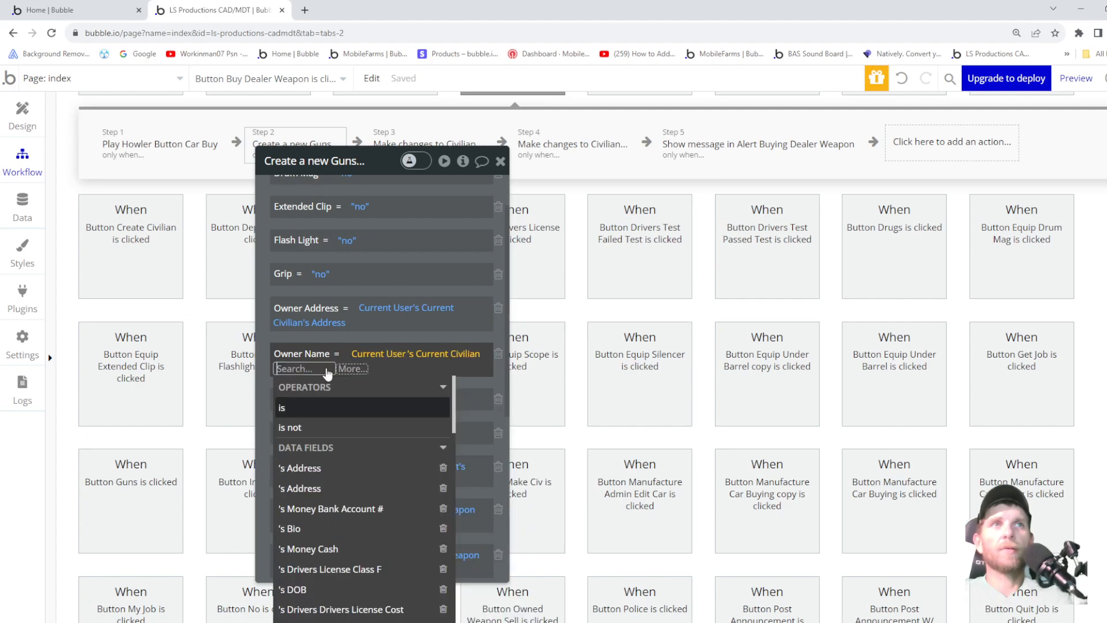
{"action": "key", "text": "BackSpace"}
{"action": "left_click", "coordinate": [373, 354]}
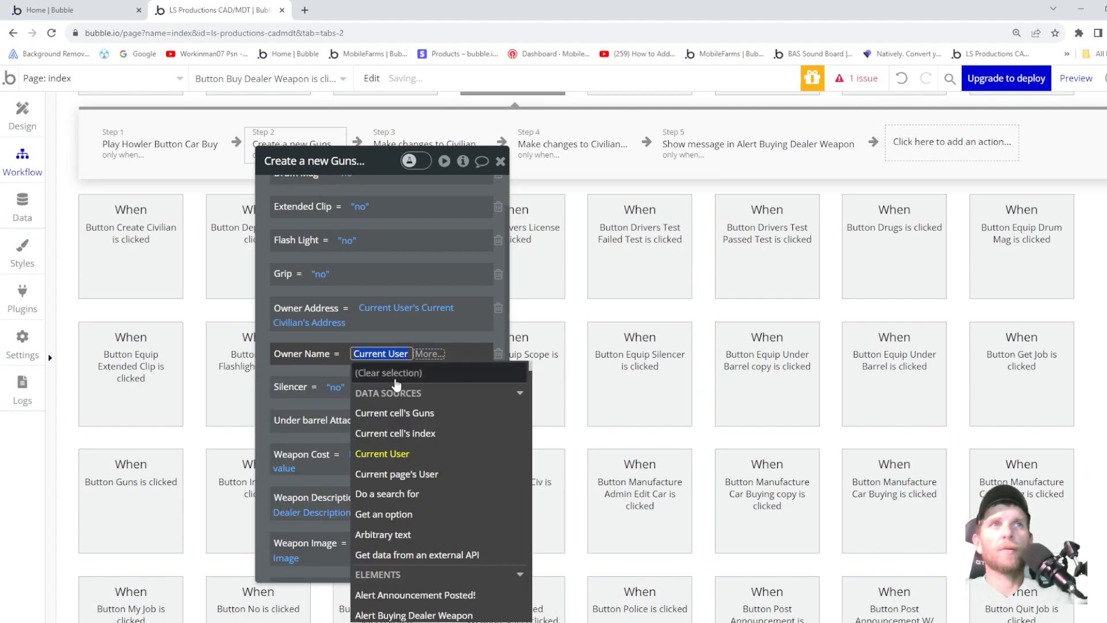
{"action": "scroll", "coordinate": [420, 467], "scroll_direction": "down", "scroll_amount": 3}
{"action": "scroll", "coordinate": [418, 473], "scroll_direction": "up", "scroll_amount": 3}
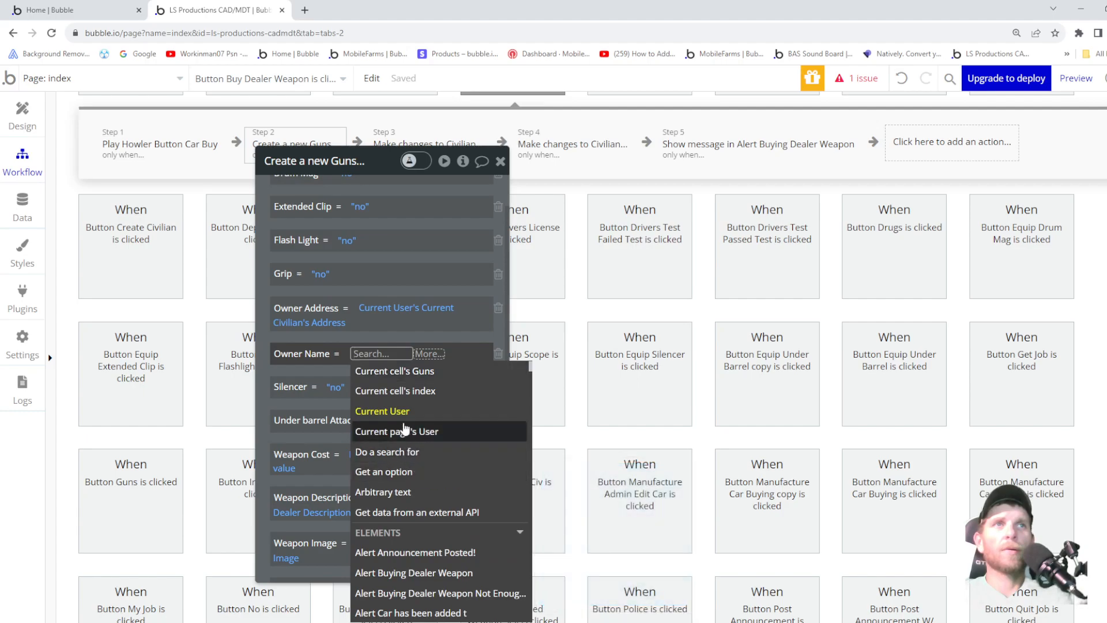
{"action": "scroll", "coordinate": [420, 416], "scroll_direction": "up", "scroll_amount": 1}
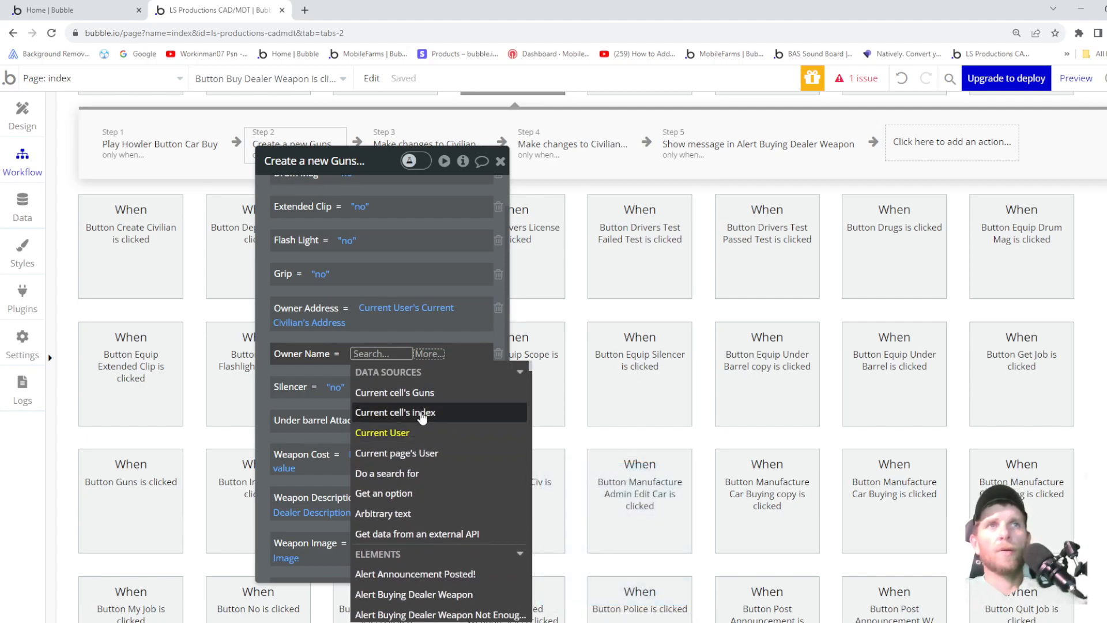
{"action": "scroll", "coordinate": [421, 418], "scroll_direction": "down", "scroll_amount": 3}
{"action": "scroll", "coordinate": [421, 420], "scroll_direction": "down", "scroll_amount": 15}
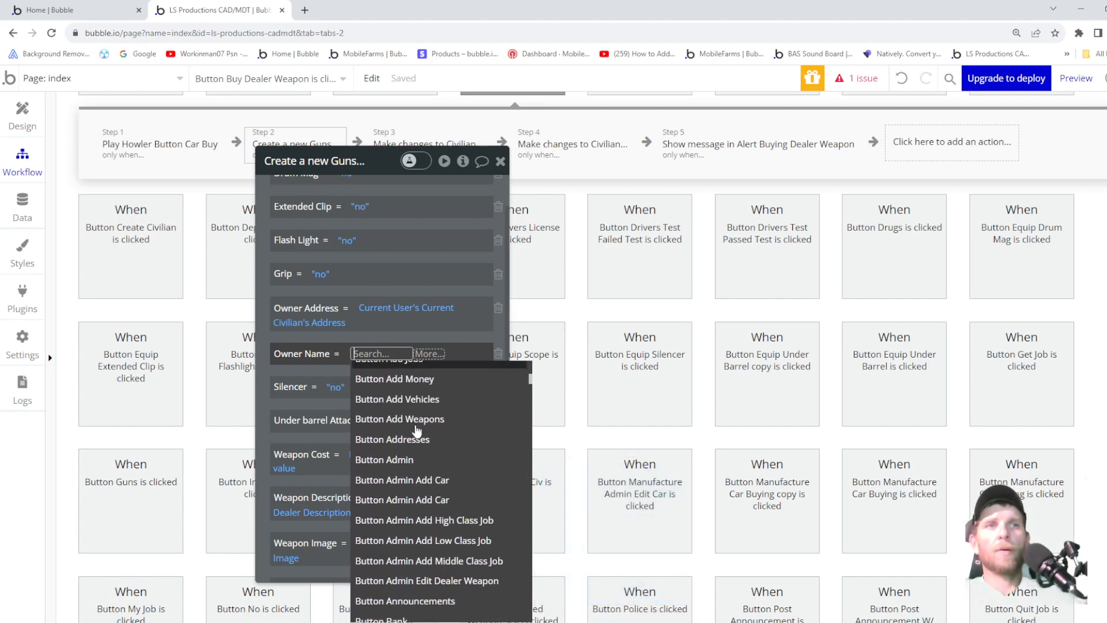
{"action": "scroll", "coordinate": [415, 429], "scroll_direction": "down", "scroll_amount": 5}
{"action": "scroll", "coordinate": [415, 430], "scroll_direction": "up", "scroll_amount": 12}
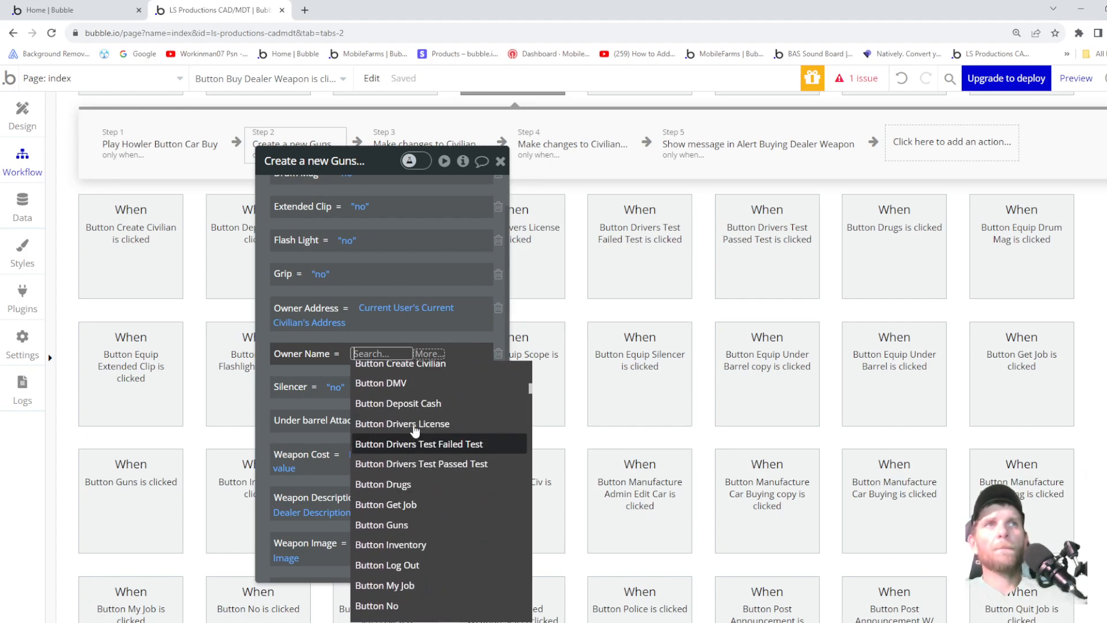
{"action": "scroll", "coordinate": [415, 430], "scroll_direction": "up", "scroll_amount": 4}
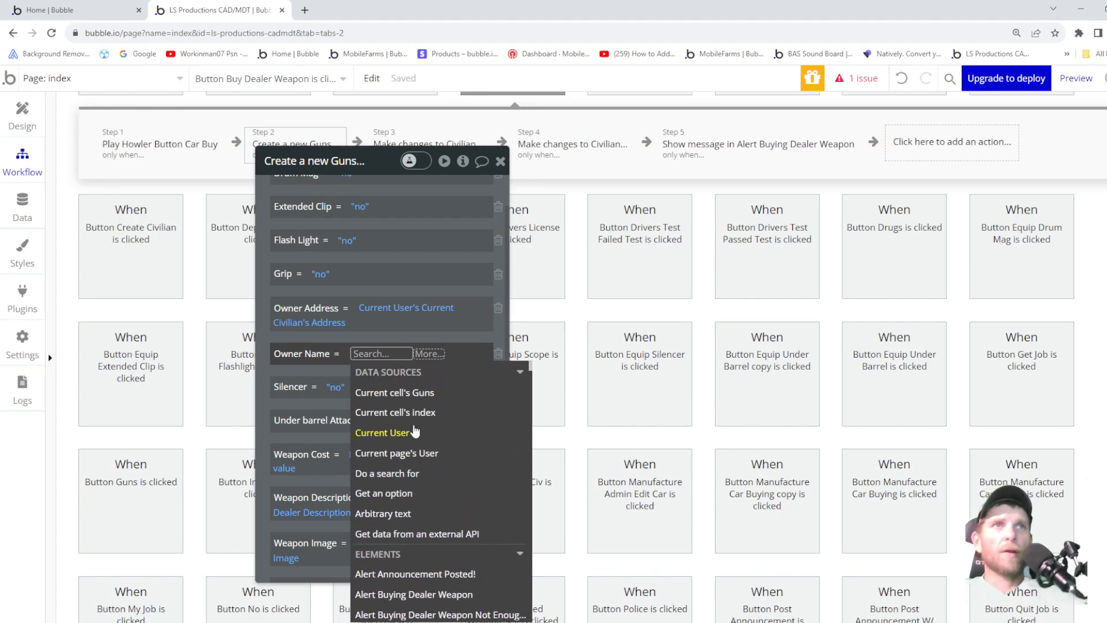
- Try Current cell's Guns as the Owner Name source and look through its data fields
{"action": "left_click", "coordinate": [398, 395]}
{"action": "scroll", "coordinate": [319, 467], "scroll_direction": "down", "scroll_amount": 1}
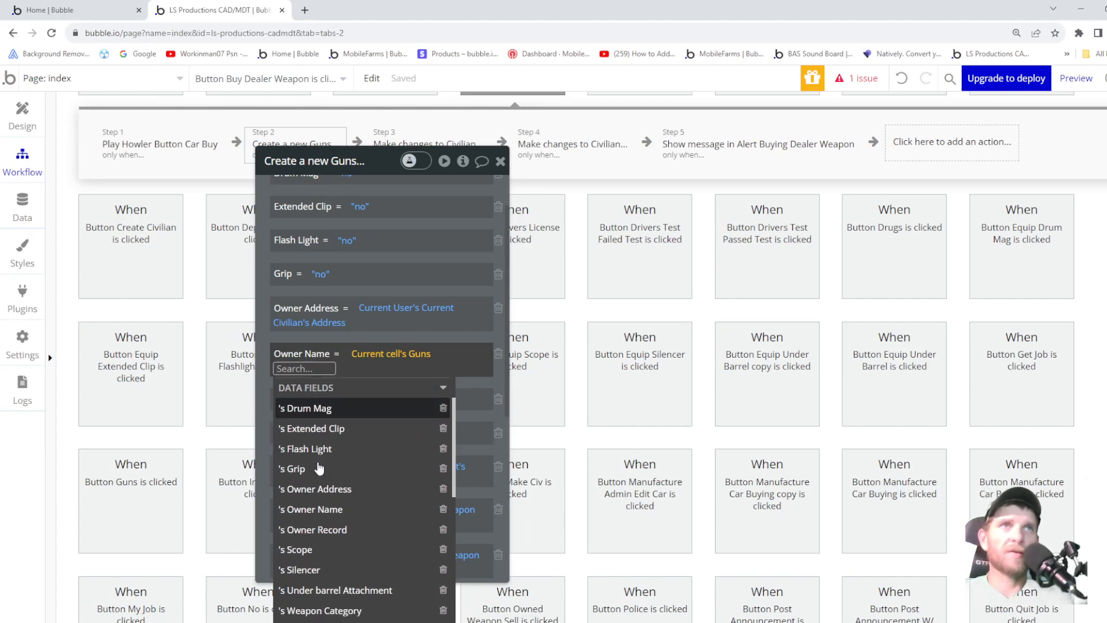
{"action": "key", "text": "BackSpace"}
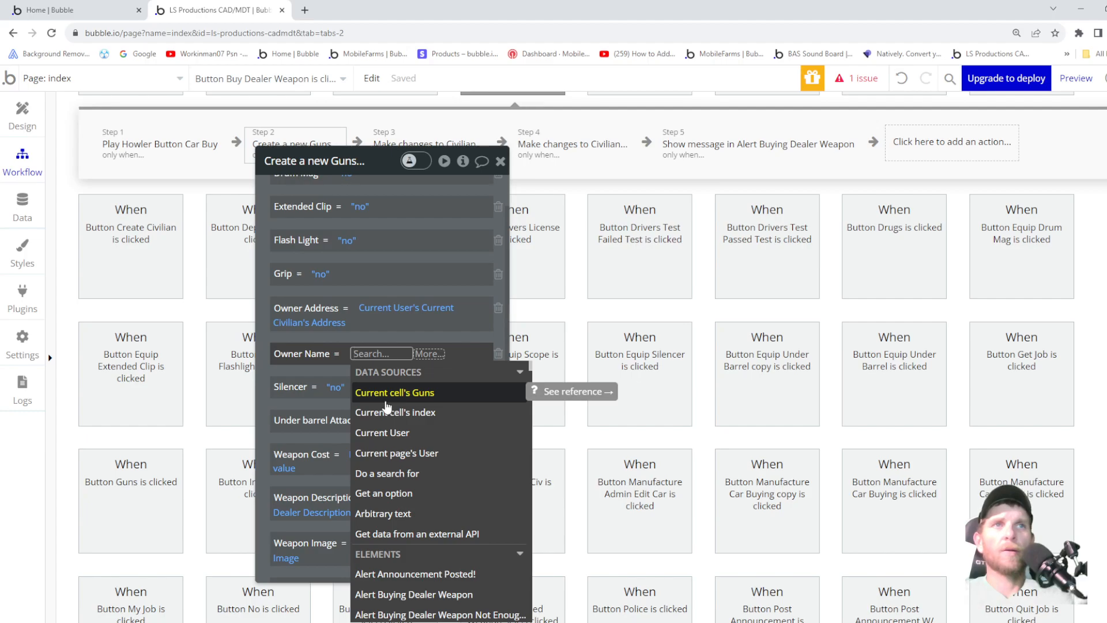
- Restore the Owner Name value to Current User's Current Civilian's Name
{"action": "left_click", "coordinate": [383, 432]}
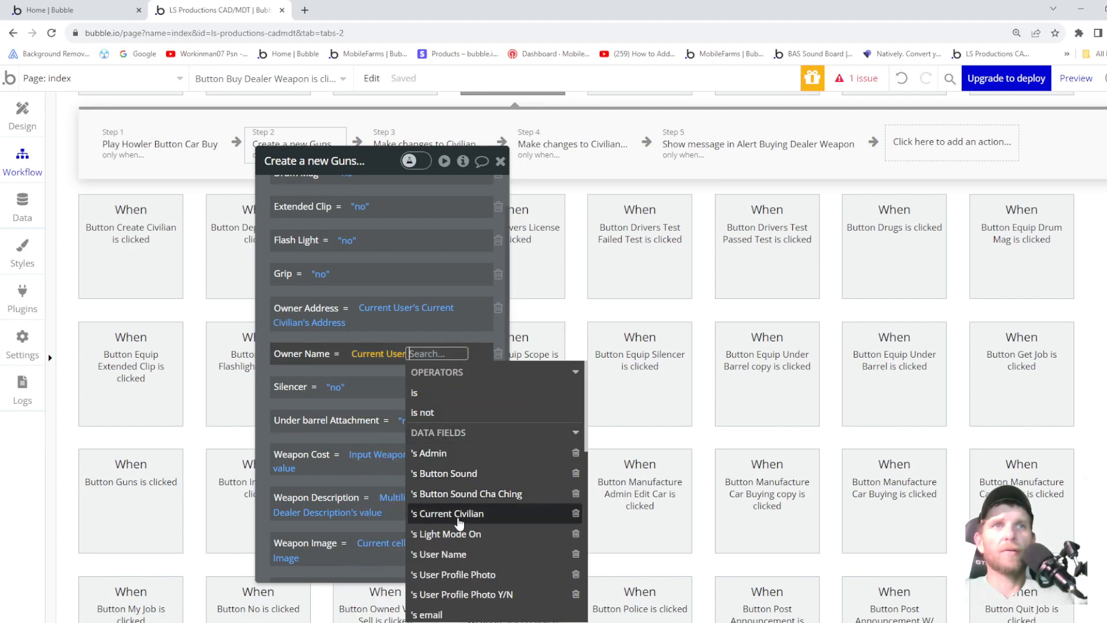
{"action": "left_click", "coordinate": [460, 515]}
{"action": "scroll", "coordinate": [353, 502], "scroll_direction": "down", "scroll_amount": 5}
{"action": "scroll", "coordinate": [352, 502], "scroll_direction": "down", "scroll_amount": 5}
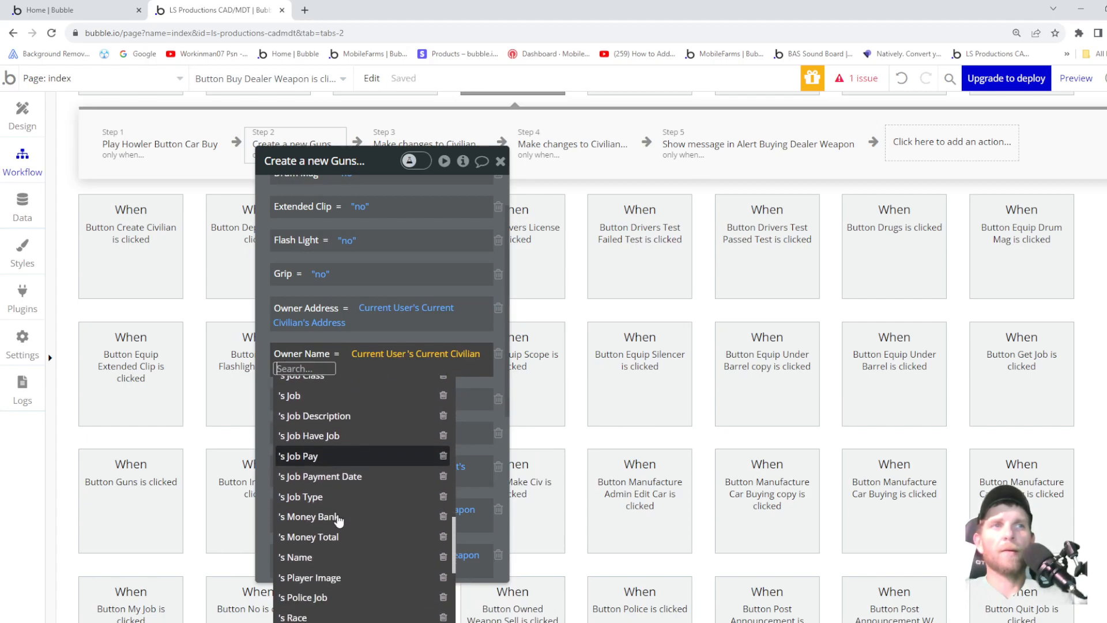
{"action": "scroll", "coordinate": [339, 520], "scroll_direction": "down", "scroll_amount": 3}
{"action": "left_click", "coordinate": [300, 436]}
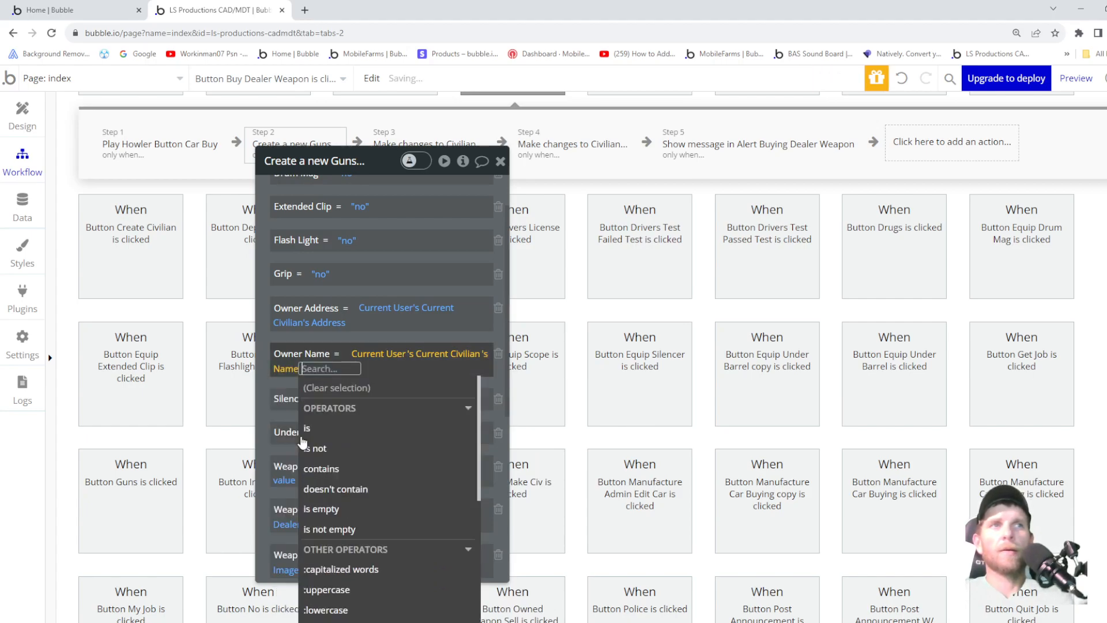
{"action": "left_click", "coordinate": [262, 315]}
- Inspect the Ceramic Pistol entry's stored fields in the app data for All Guns, leaving the entry unmodified
{"action": "left_click", "coordinate": [14, 210]}
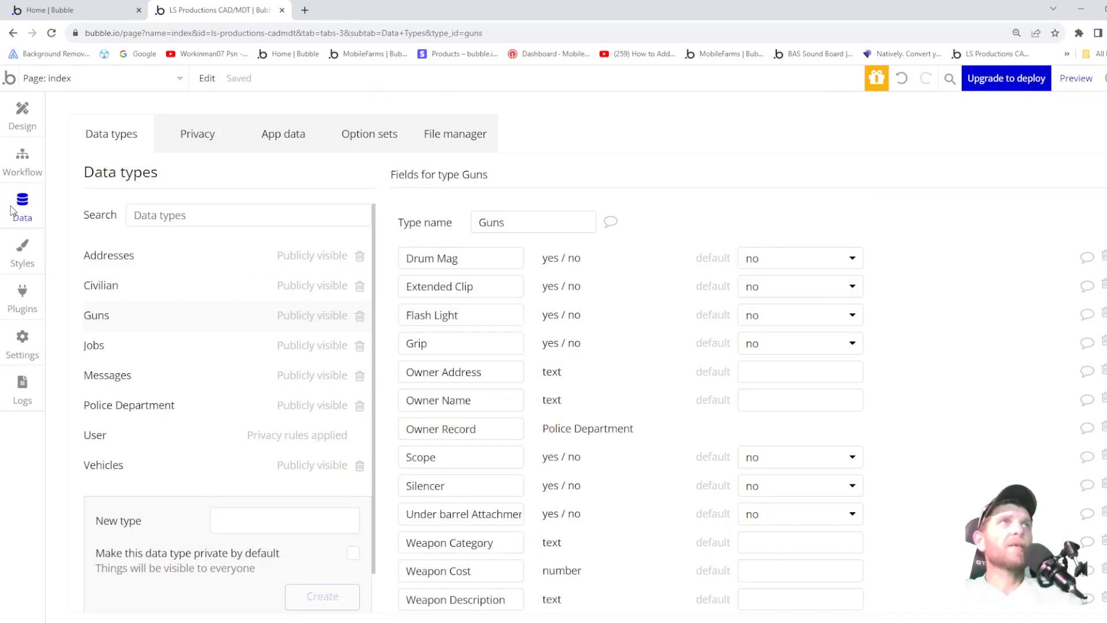
{"action": "left_click", "coordinate": [259, 135]}
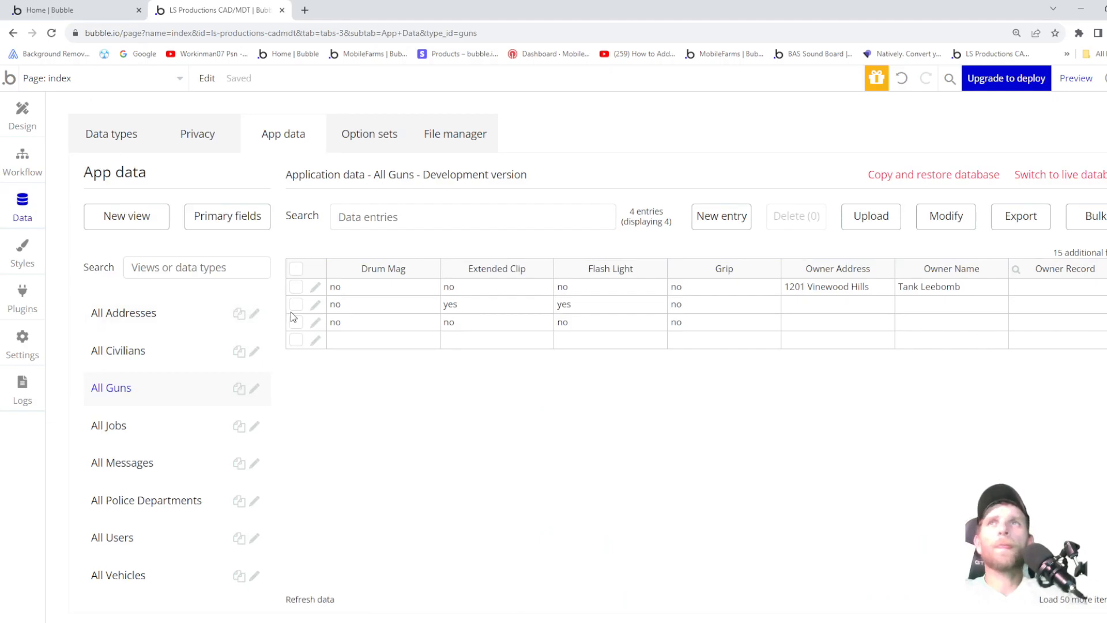
{"action": "left_click", "coordinate": [315, 287]}
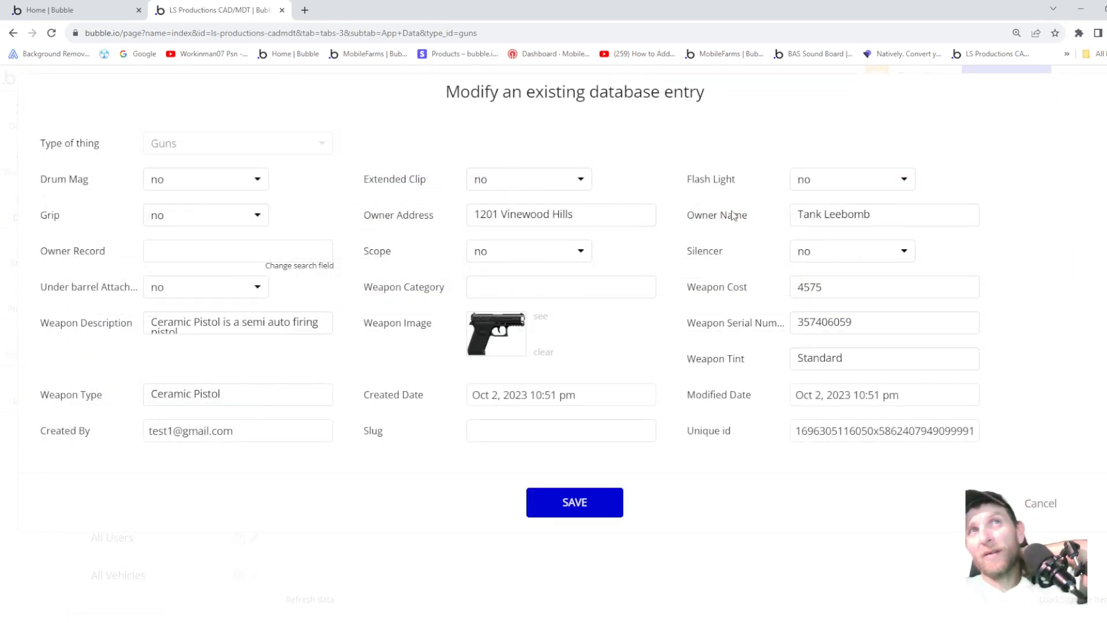
{"action": "left_click", "coordinate": [1046, 506]}
- In the page design, collapse RepeatingGroup Guns, then collapse and hide both Group Manufacture and Group Weapon Dealer
{"action": "left_click", "coordinate": [22, 115]}
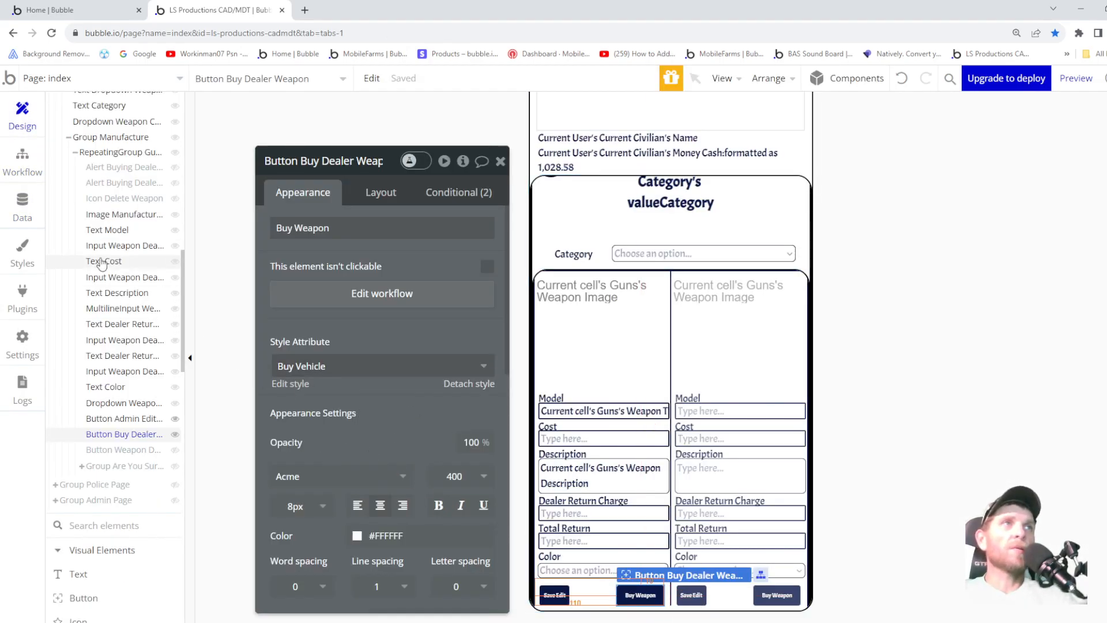
{"action": "left_click", "coordinate": [75, 152]}
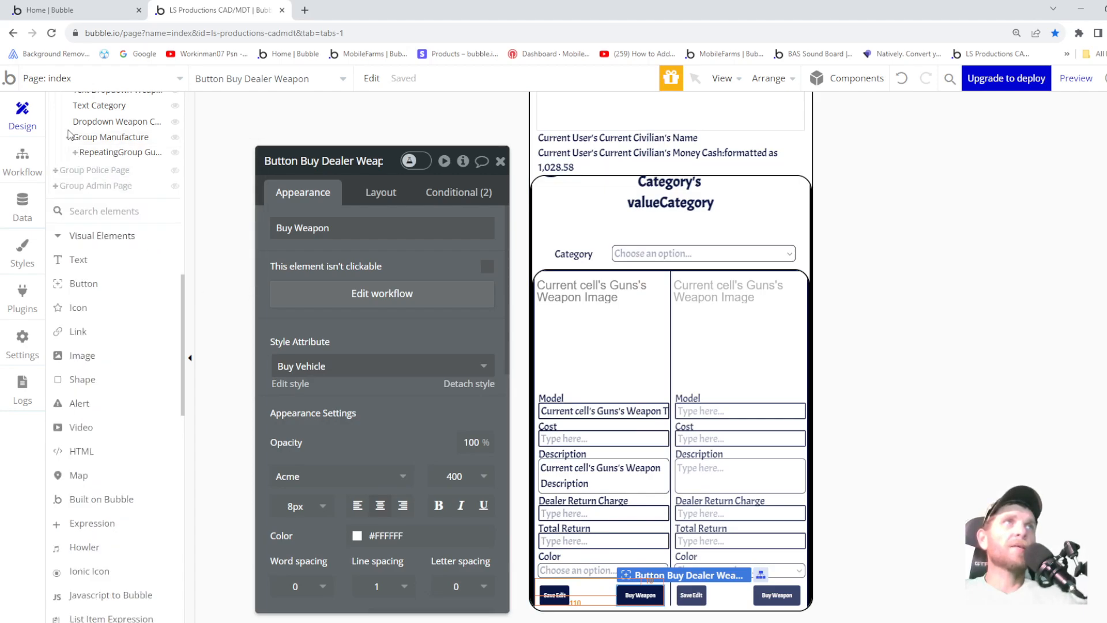
{"action": "left_click", "coordinate": [68, 137]}
{"action": "left_click", "coordinate": [175, 137]}
{"action": "scroll", "coordinate": [164, 144], "scroll_direction": "up", "scroll_amount": 5}
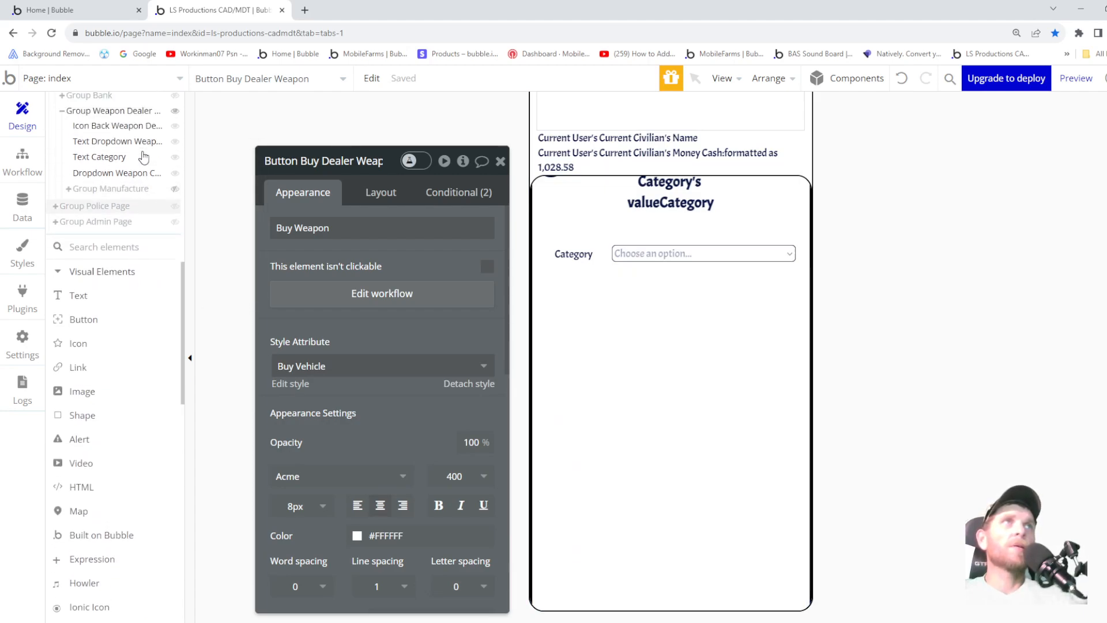
{"action": "left_click", "coordinate": [61, 240]}
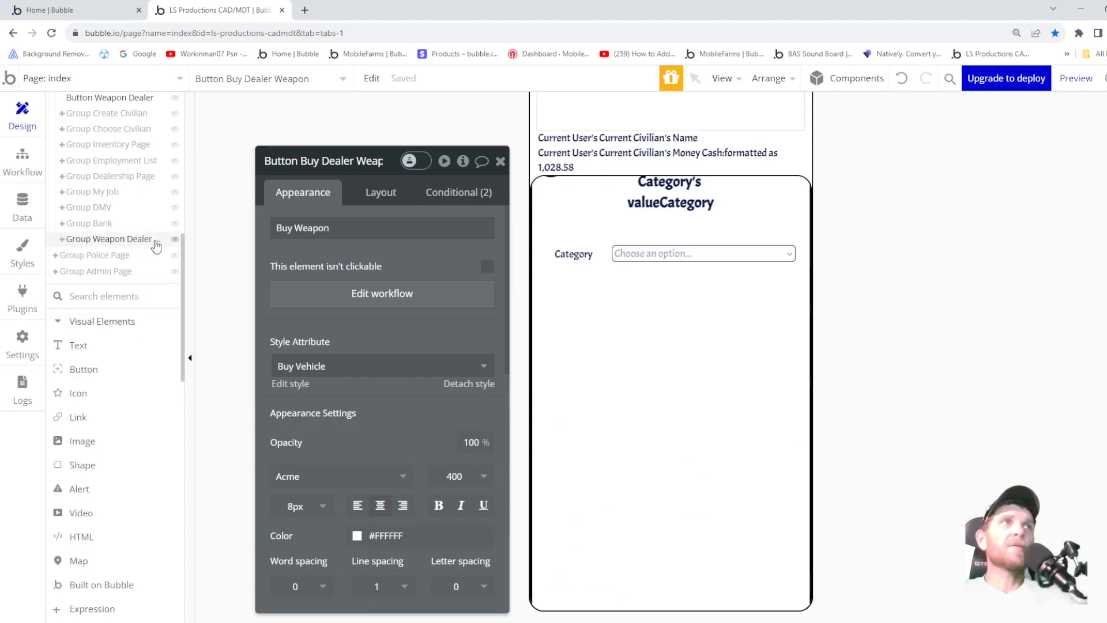
{"action": "left_click", "coordinate": [174, 242]}
{"action": "scroll", "coordinate": [150, 216], "scroll_direction": "up", "scroll_amount": 1}
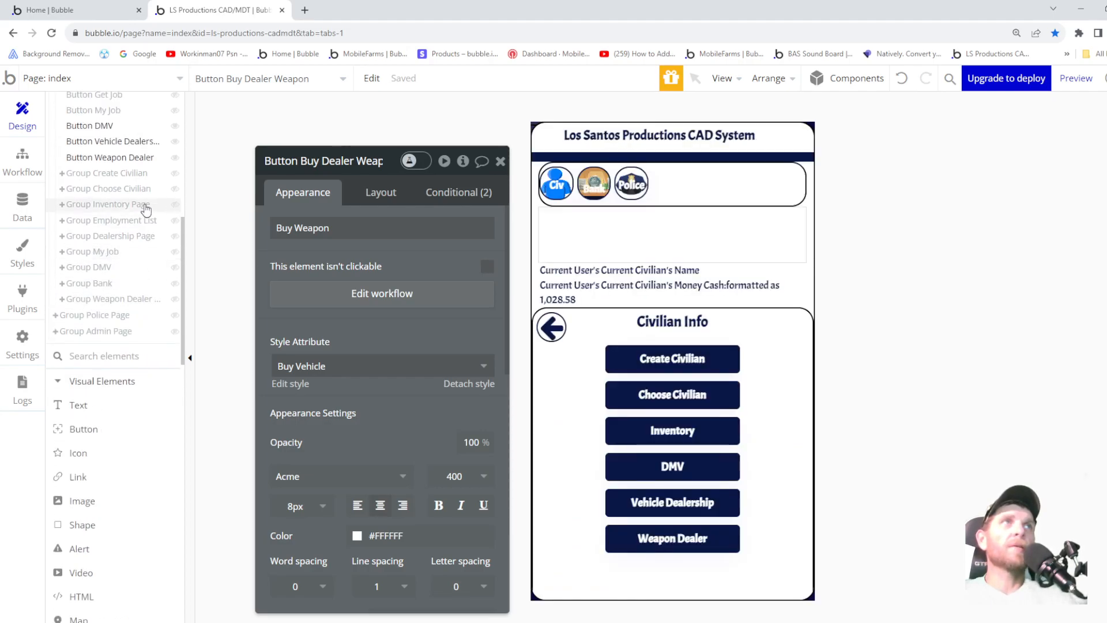
- Reveal and expand Group Inventory Page, then the Group Owned Weapons inside it, to show the Owned Weapons design
{"action": "left_click", "coordinate": [144, 206]}
{"action": "left_click", "coordinate": [63, 206]}
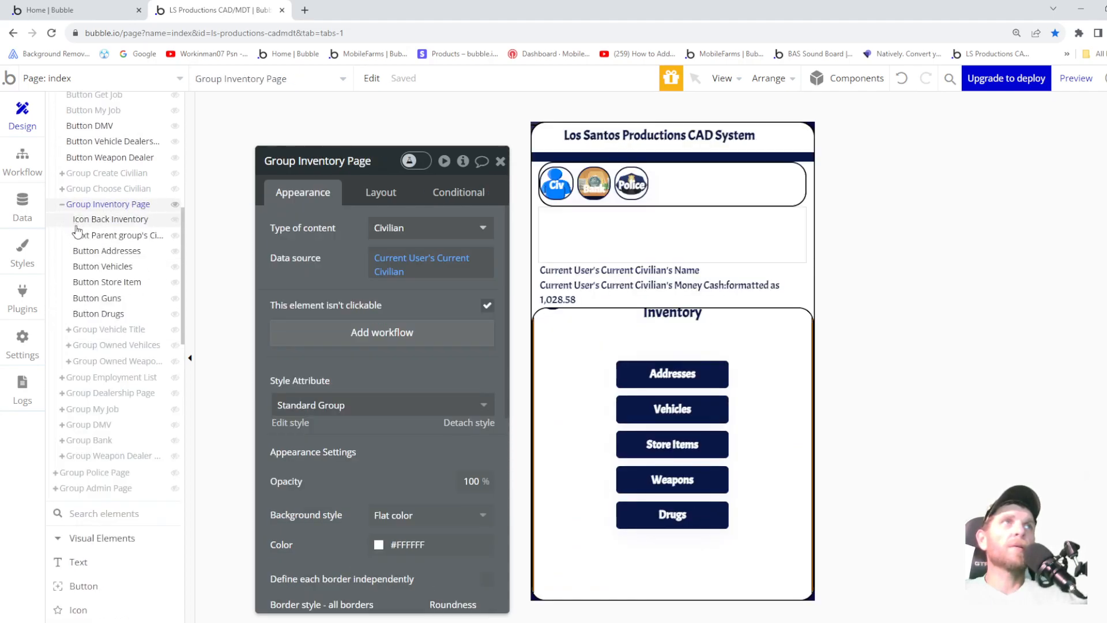
{"action": "left_click", "coordinate": [94, 362]}
{"action": "left_click", "coordinate": [69, 362]}
{"action": "scroll", "coordinate": [97, 364], "scroll_direction": "down", "scroll_amount": 1}
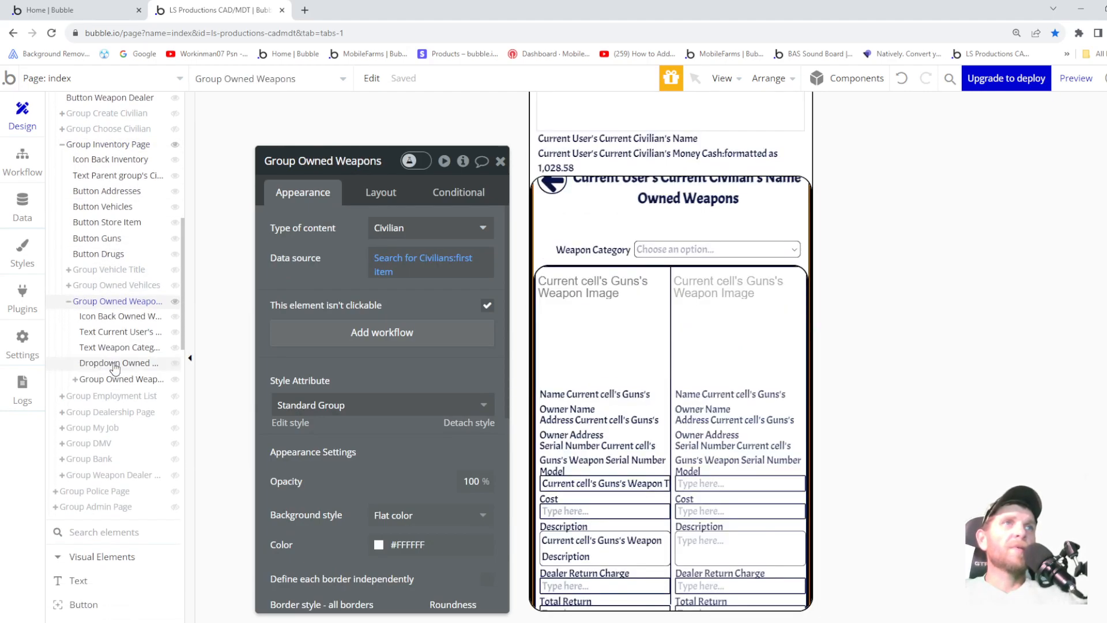
- Inspect the Owners Name text's Current cell's Guns expression, its available data fields and its layout settings
{"action": "left_click", "coordinate": [597, 402]}
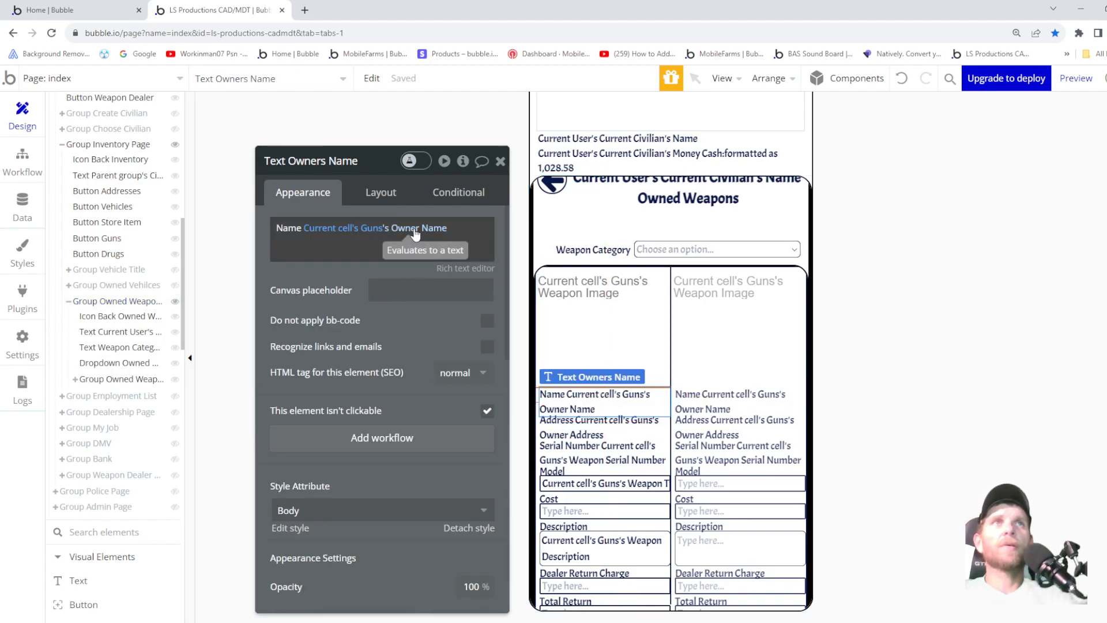
{"action": "left_click", "coordinate": [387, 230]}
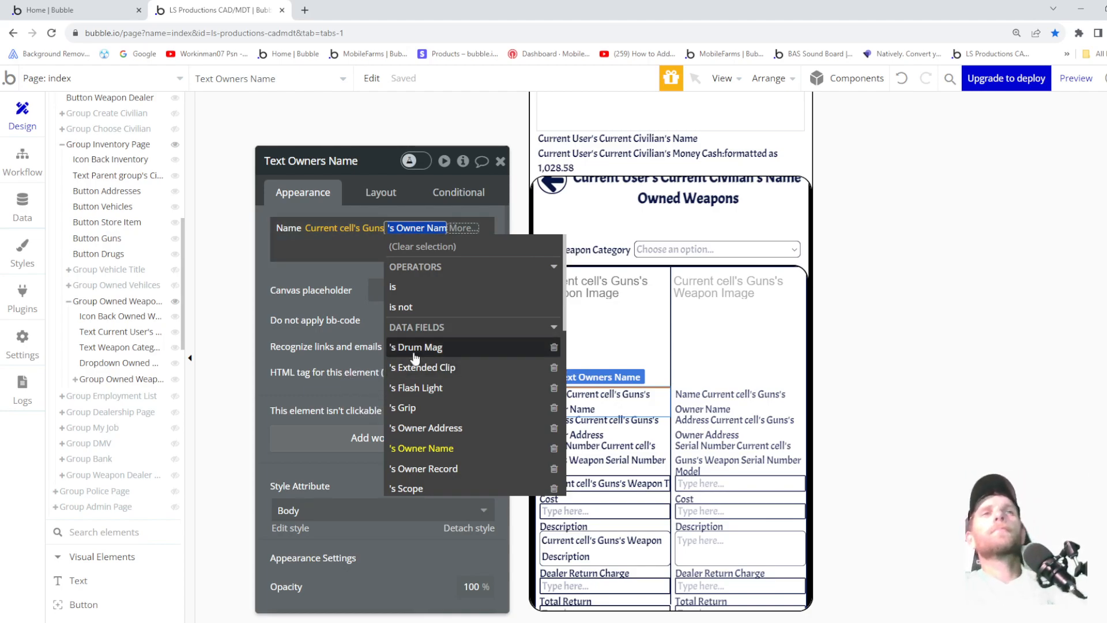
{"action": "scroll", "coordinate": [407, 378], "scroll_direction": "down", "scroll_amount": 3}
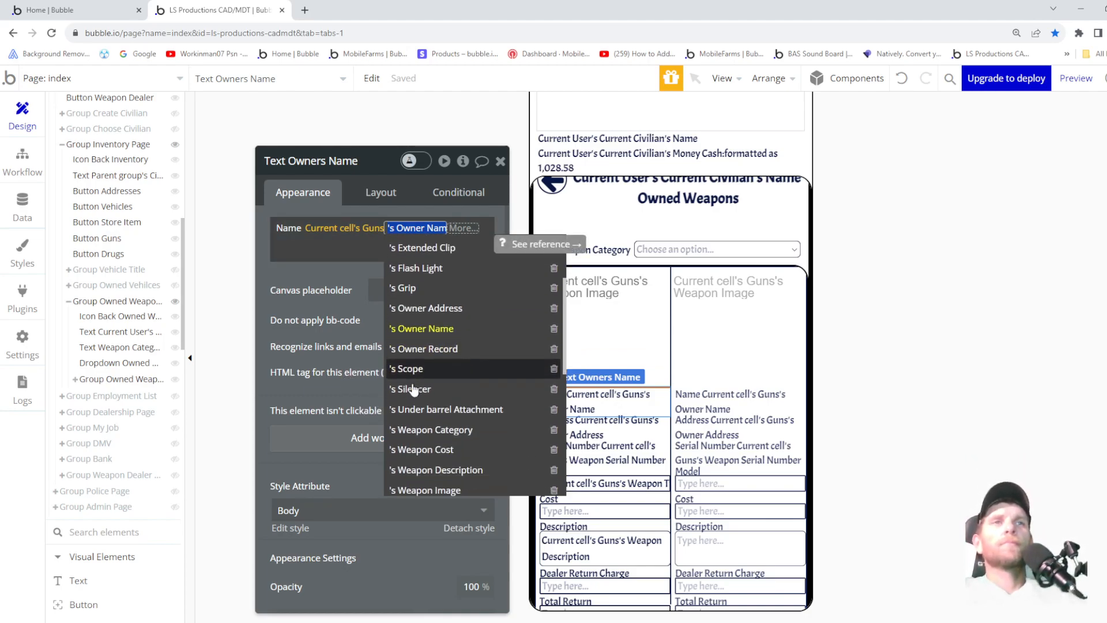
{"action": "scroll", "coordinate": [426, 383], "scroll_direction": "up", "scroll_amount": 3}
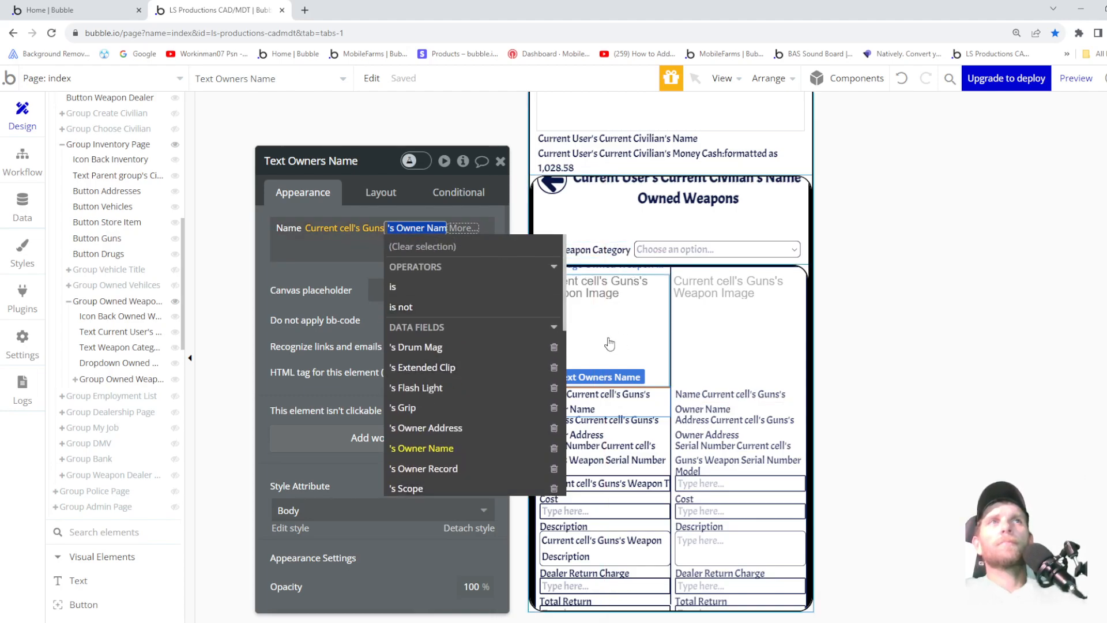
{"action": "left_click", "coordinate": [388, 196]}
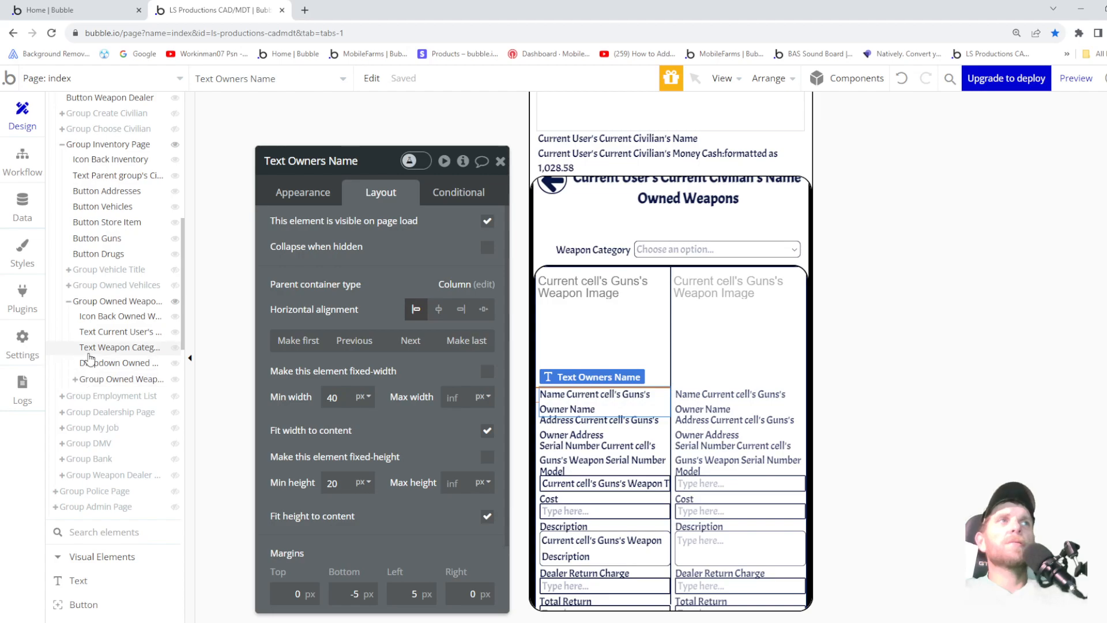
- Examine the data sources of Group Owned Weapons and its nested inventory group, and the search constraints of RepeatingGroup Guns
{"action": "mouse_move", "coordinate": [123, 305]}
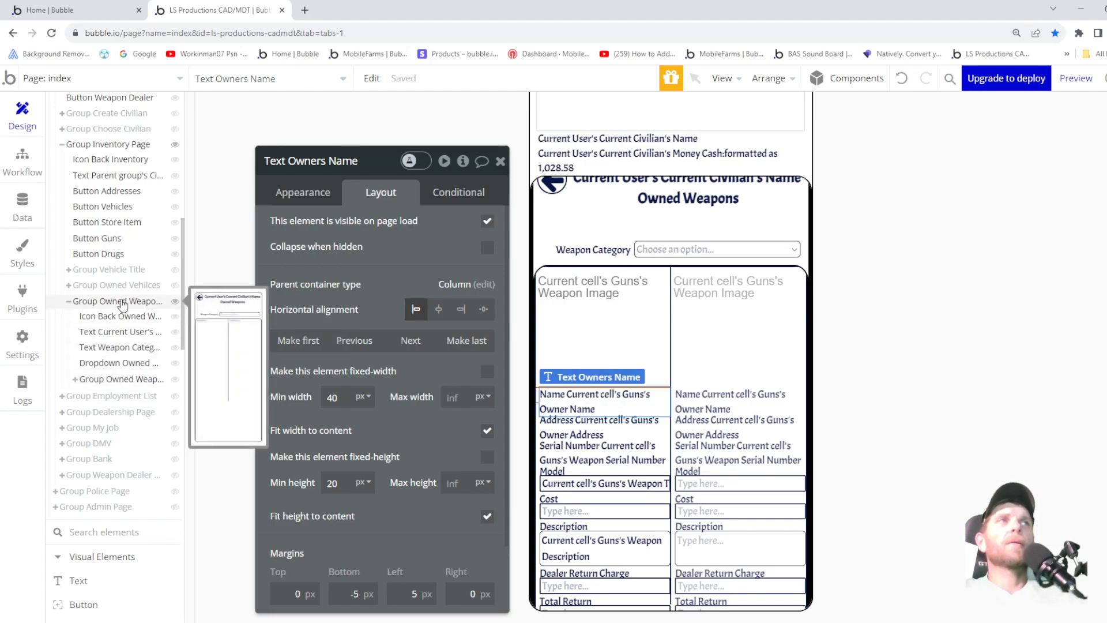
{"action": "left_click", "coordinate": [123, 302]}
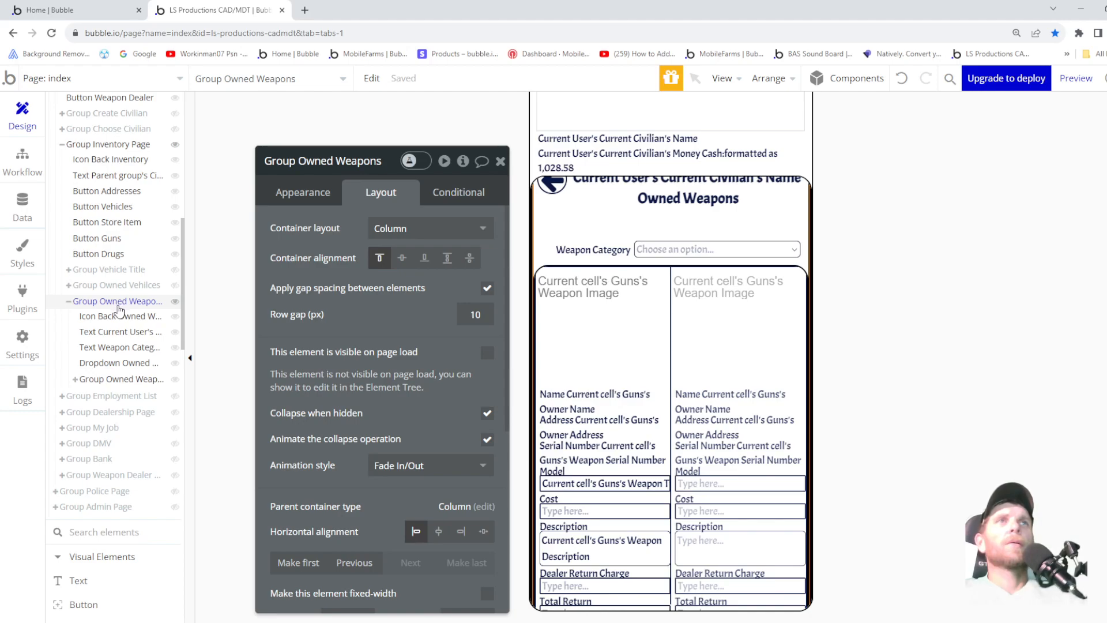
{"action": "left_click", "coordinate": [280, 196]}
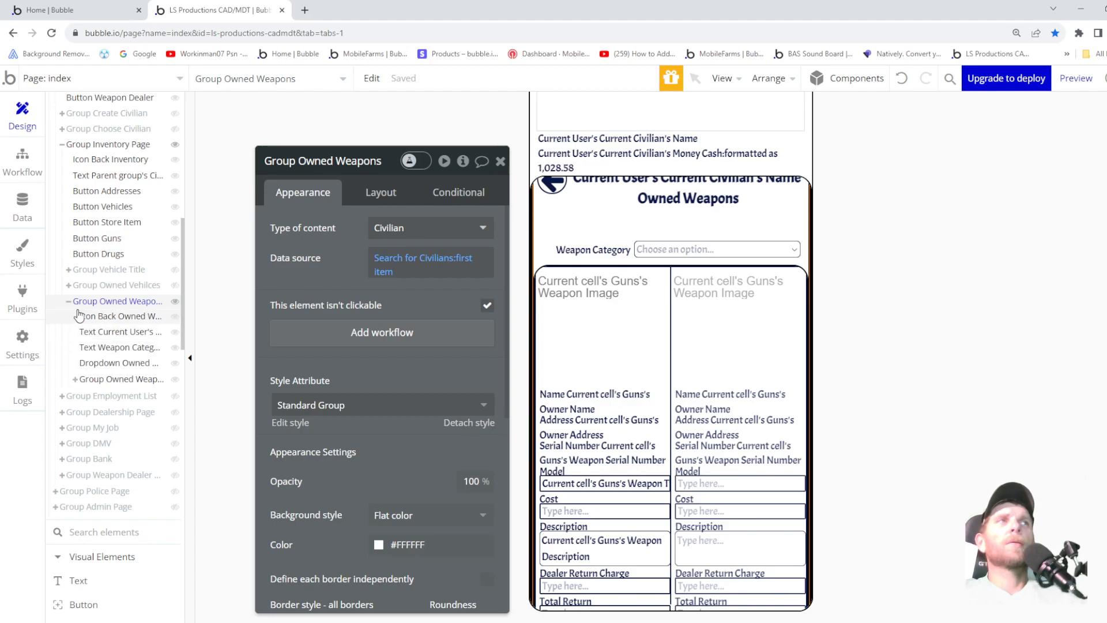
{"action": "left_click", "coordinate": [110, 380]}
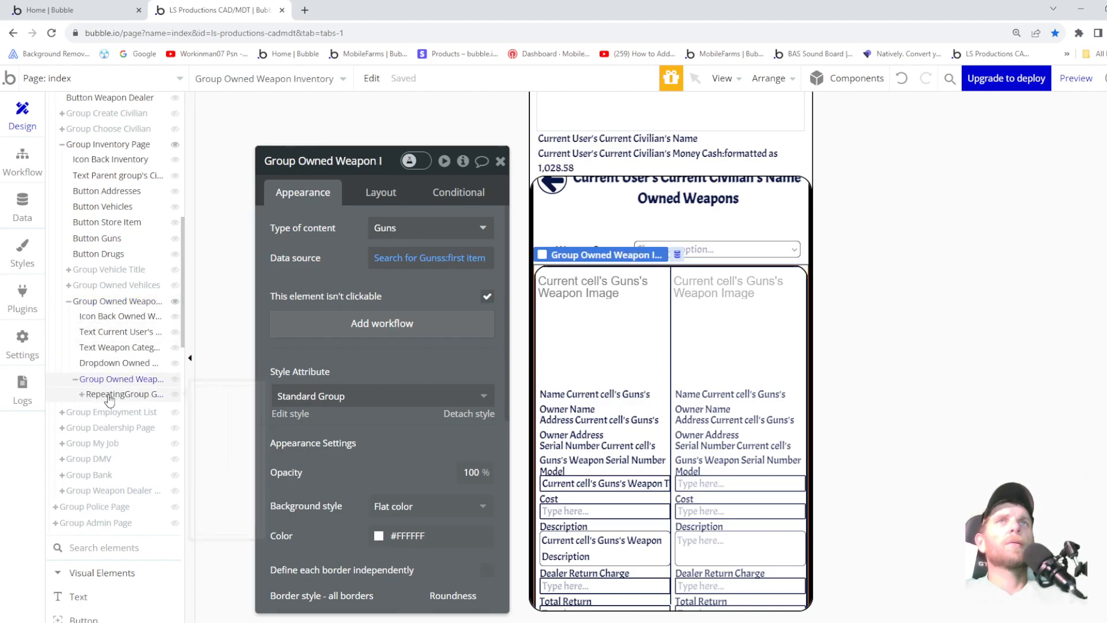
{"action": "left_click", "coordinate": [110, 396]}
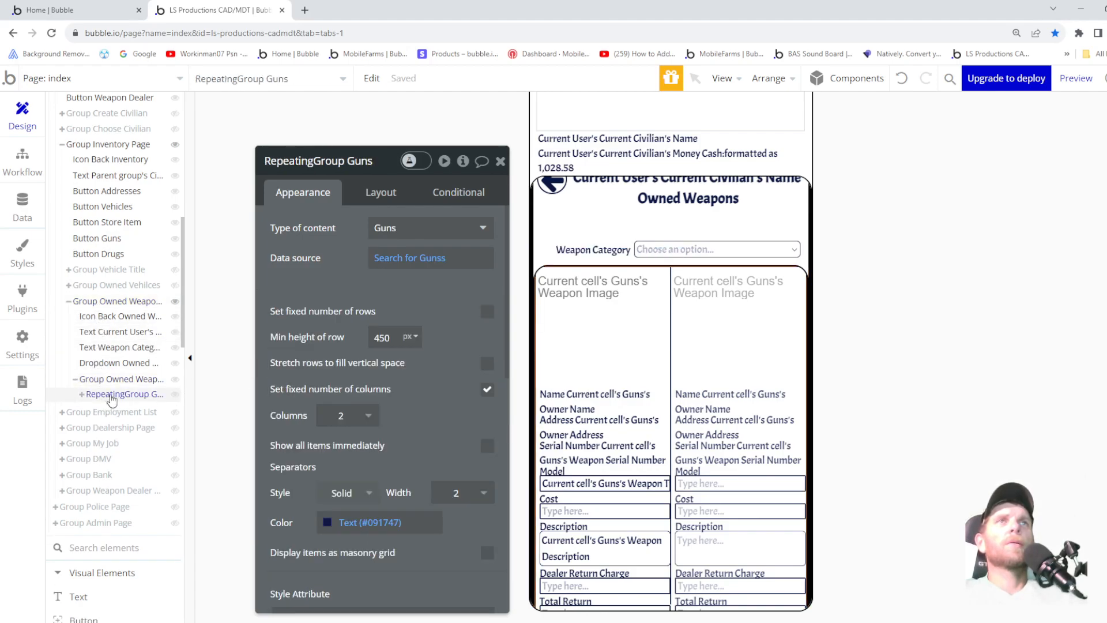
{"action": "left_click", "coordinate": [392, 270]}
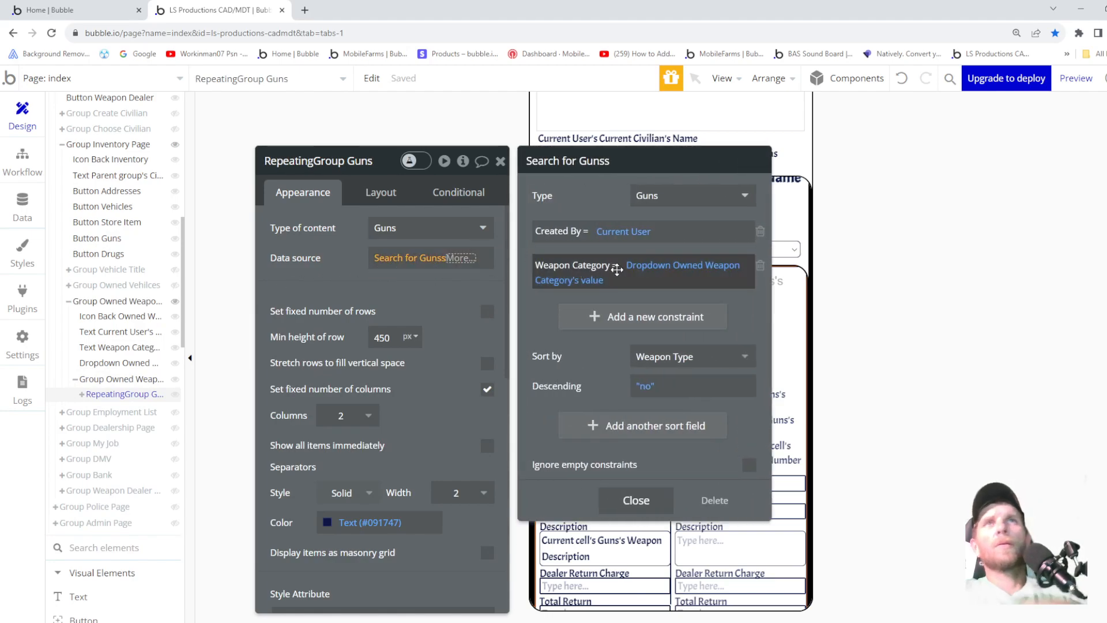
- Try adding an Owner Name = Current User constraint to the RepeatingGroup Guns search, and remove that constraint
{"action": "left_click", "coordinate": [594, 316]}
{"action": "left_click", "coordinate": [554, 299]}
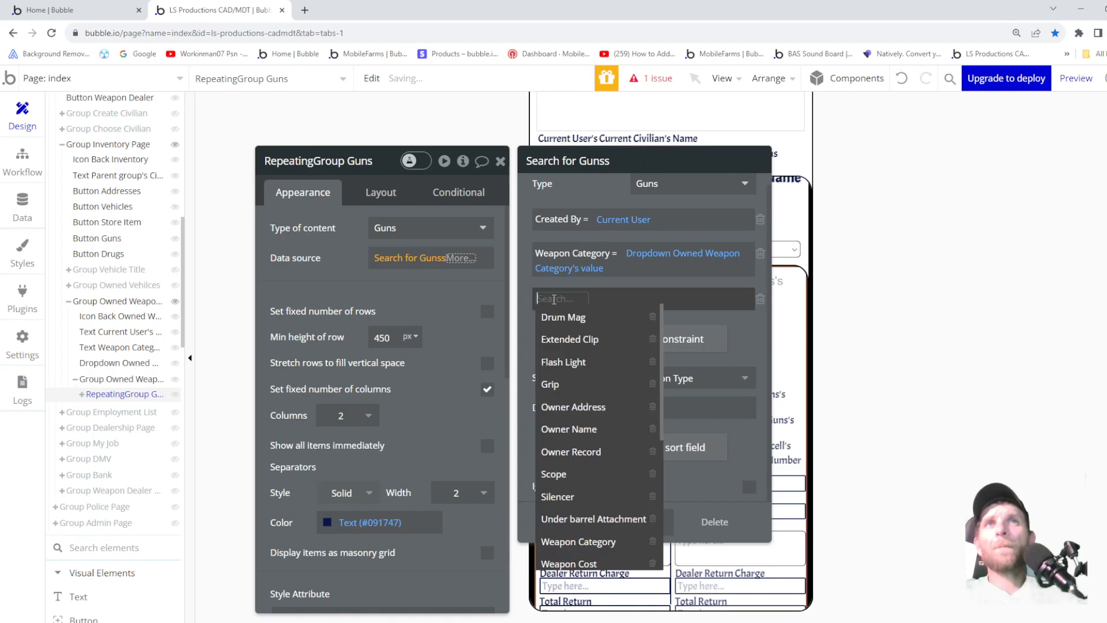
{"action": "scroll", "coordinate": [577, 461], "scroll_direction": "down", "scroll_amount": 2}
{"action": "scroll", "coordinate": [577, 462], "scroll_direction": "down", "scroll_amount": 3}
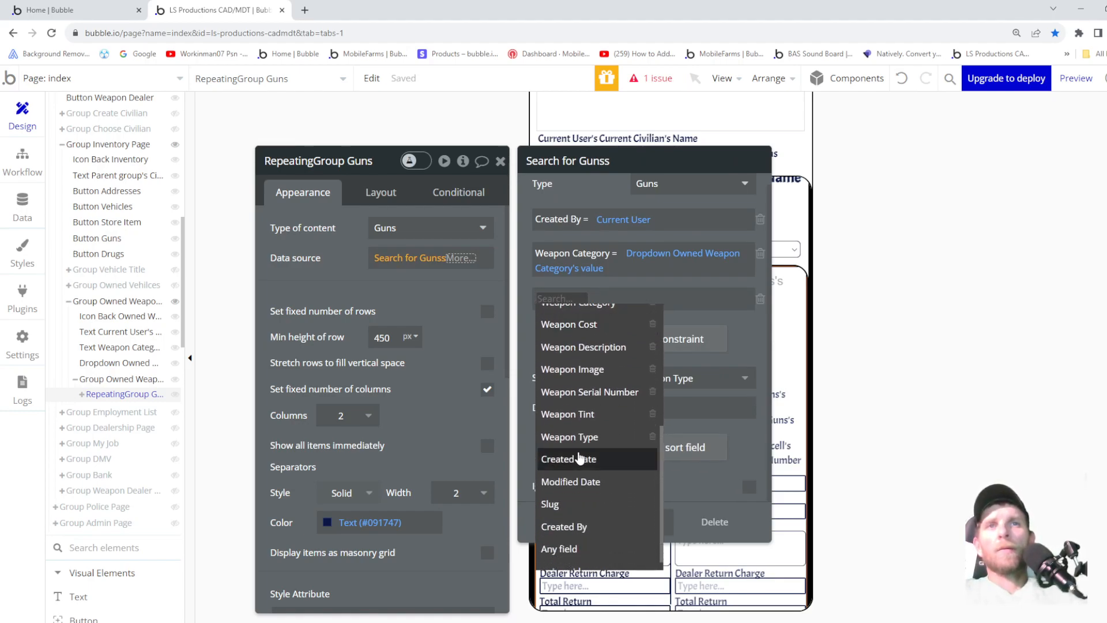
{"action": "scroll", "coordinate": [582, 441], "scroll_direction": "up", "scroll_amount": 1}
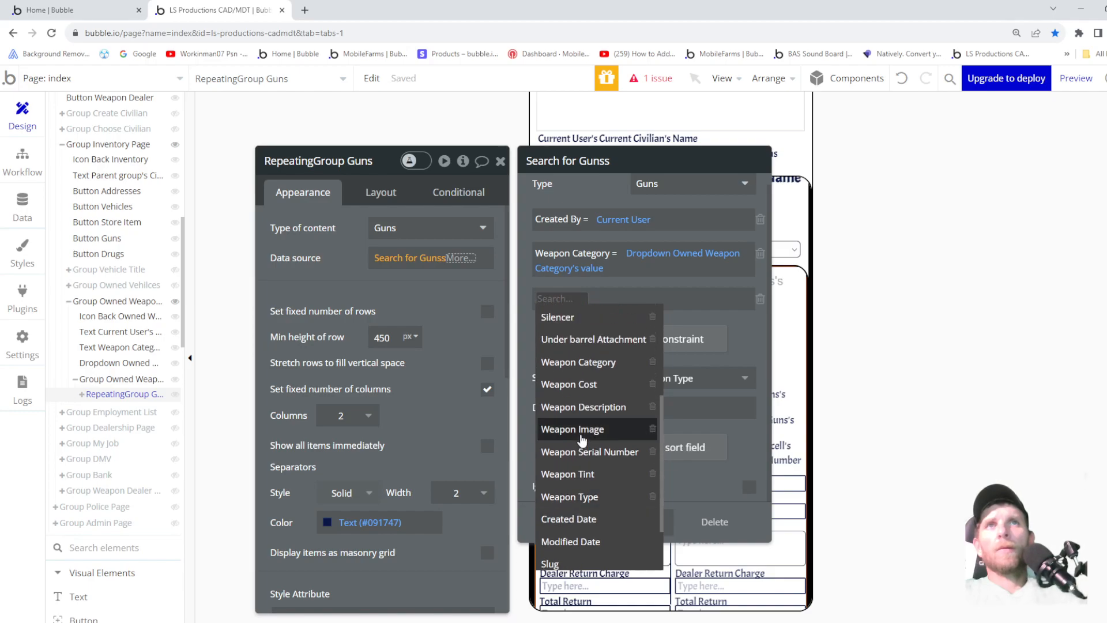
{"action": "scroll", "coordinate": [587, 460], "scroll_direction": "up", "scroll_amount": 3}
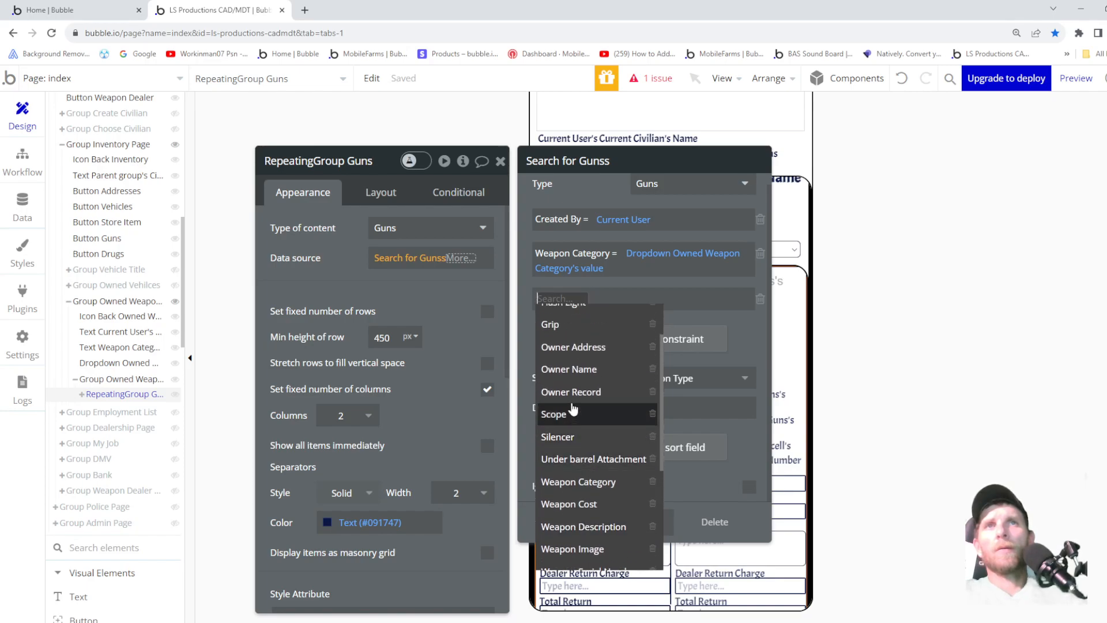
{"action": "left_click", "coordinate": [571, 371]}
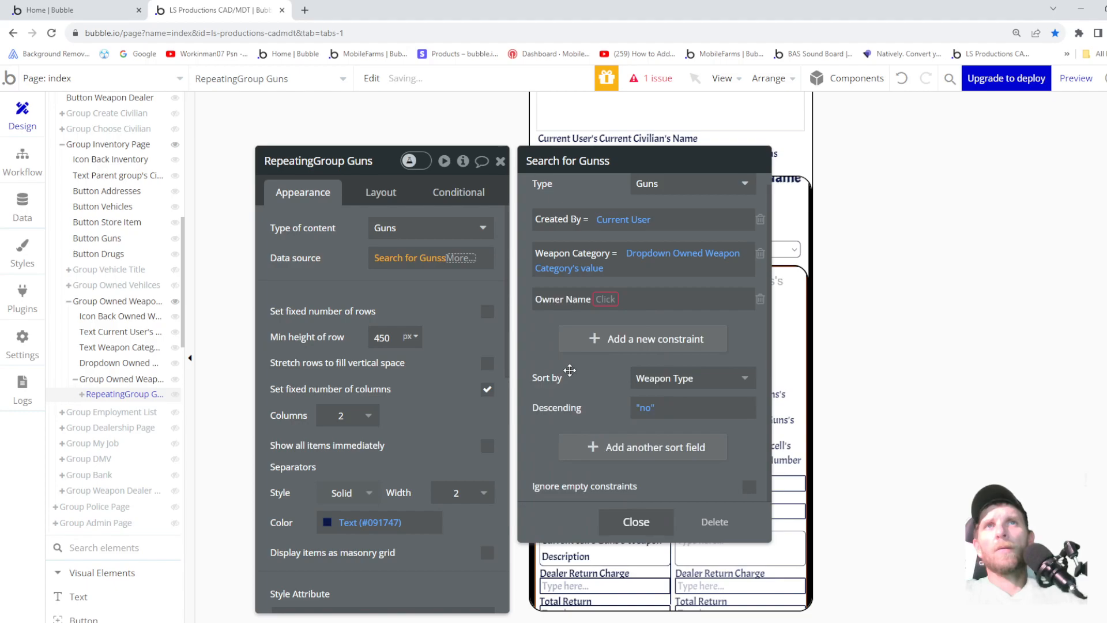
{"action": "left_click", "coordinate": [602, 299]}
{"action": "left_click", "coordinate": [603, 318]}
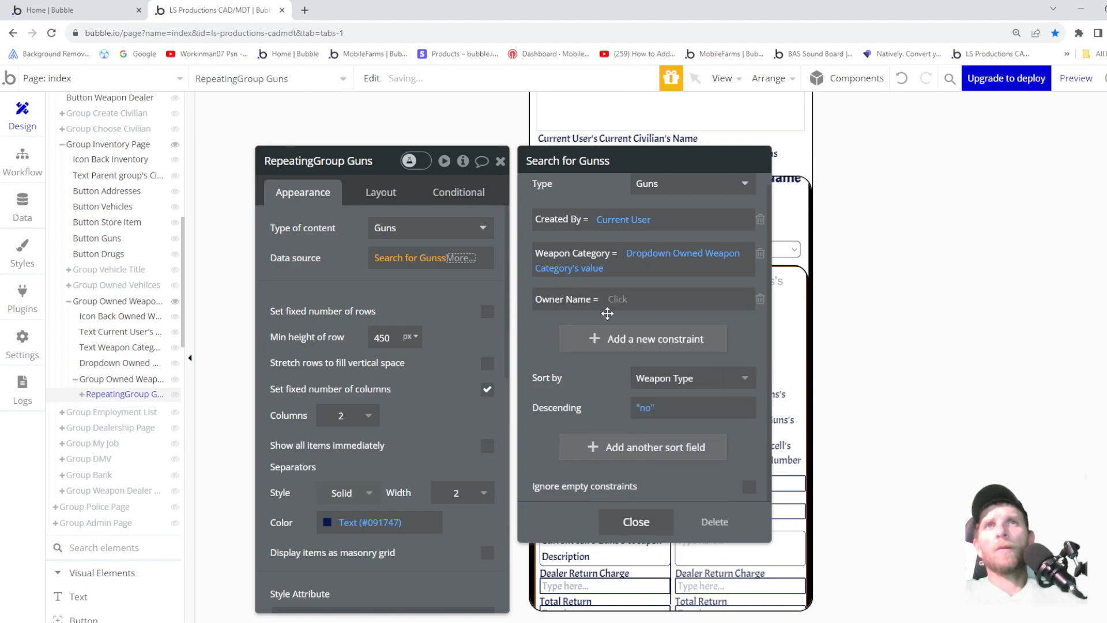
{"action": "left_click", "coordinate": [616, 300]}
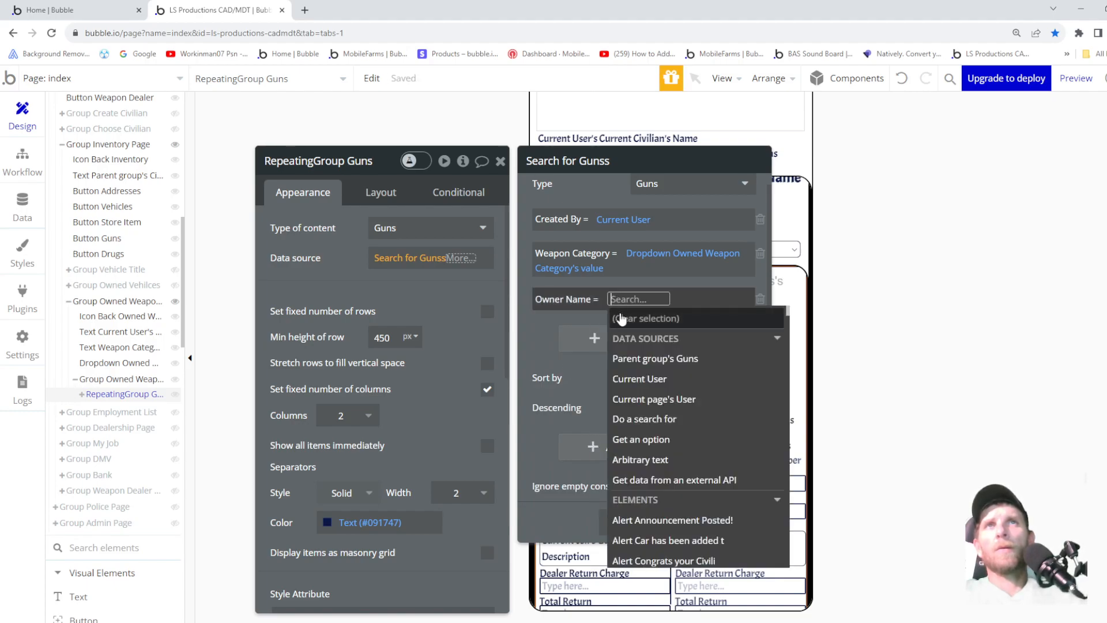
{"action": "left_click", "coordinate": [634, 380]}
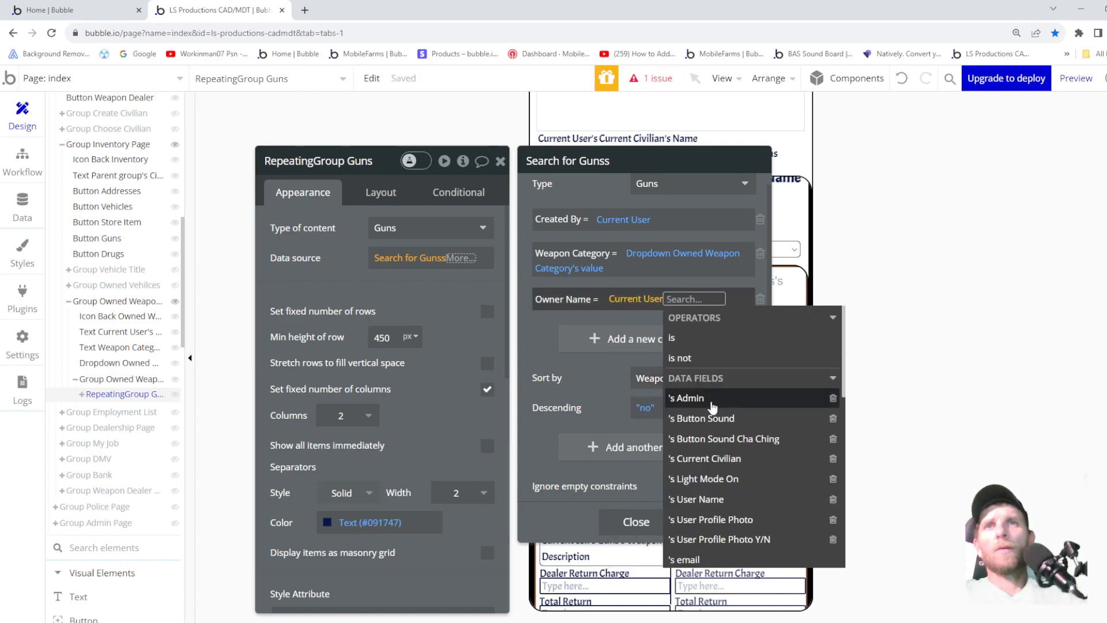
{"action": "left_click", "coordinate": [761, 299]}
- Browse fields for another constraint, undo the clearing of the Guns data source, and delete the empty constraint
{"action": "left_click", "coordinate": [622, 318]}
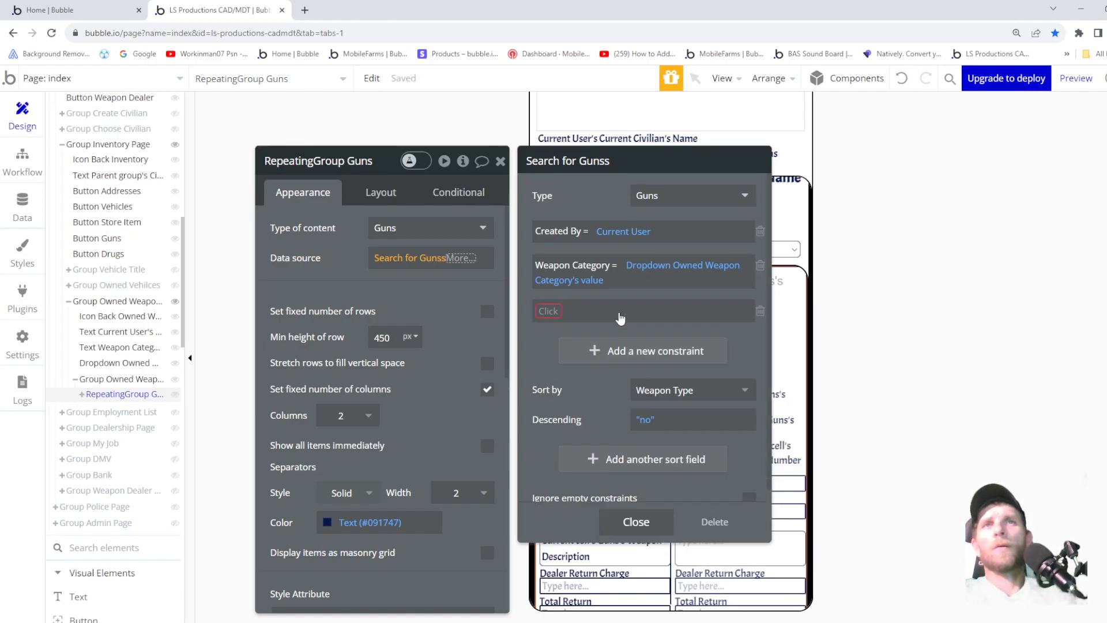
{"action": "left_click", "coordinate": [553, 297]}
{"action": "scroll", "coordinate": [584, 474], "scroll_direction": "down", "scroll_amount": 2}
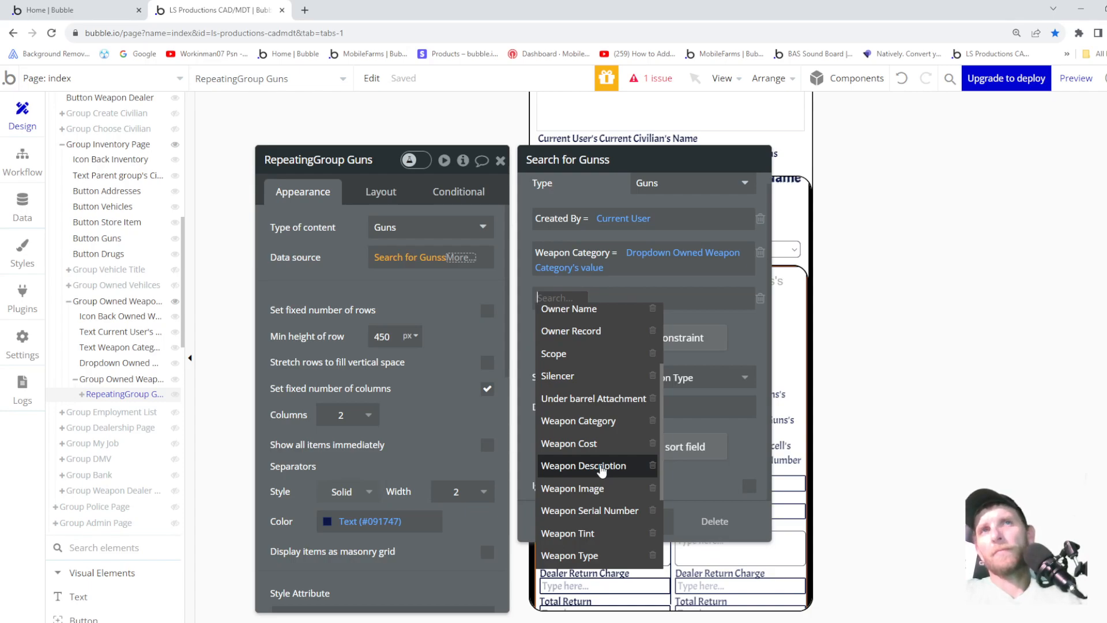
{"action": "key", "text": "BackSpace"}
{"action": "key", "text": "BackSpace"}
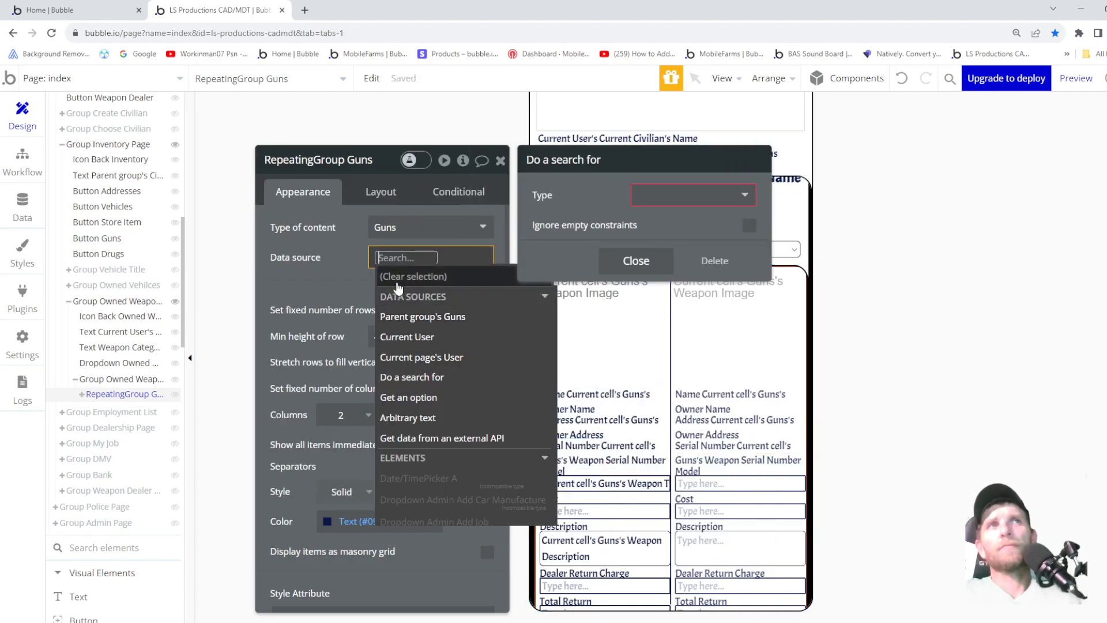
{"action": "left_click", "coordinate": [900, 81]}
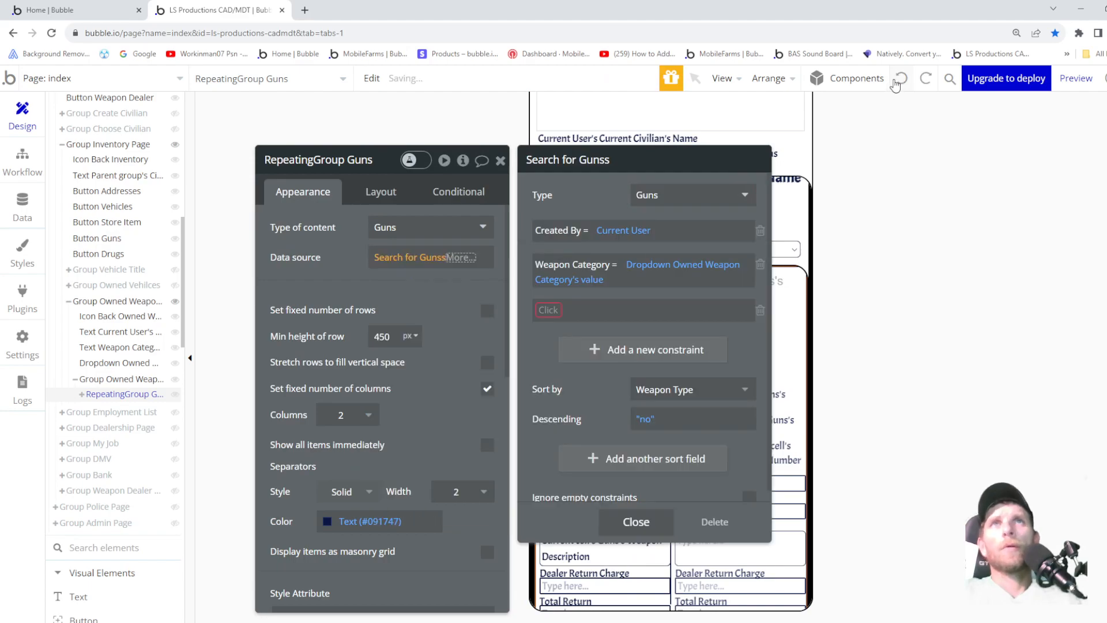
{"action": "left_click", "coordinate": [762, 312]}
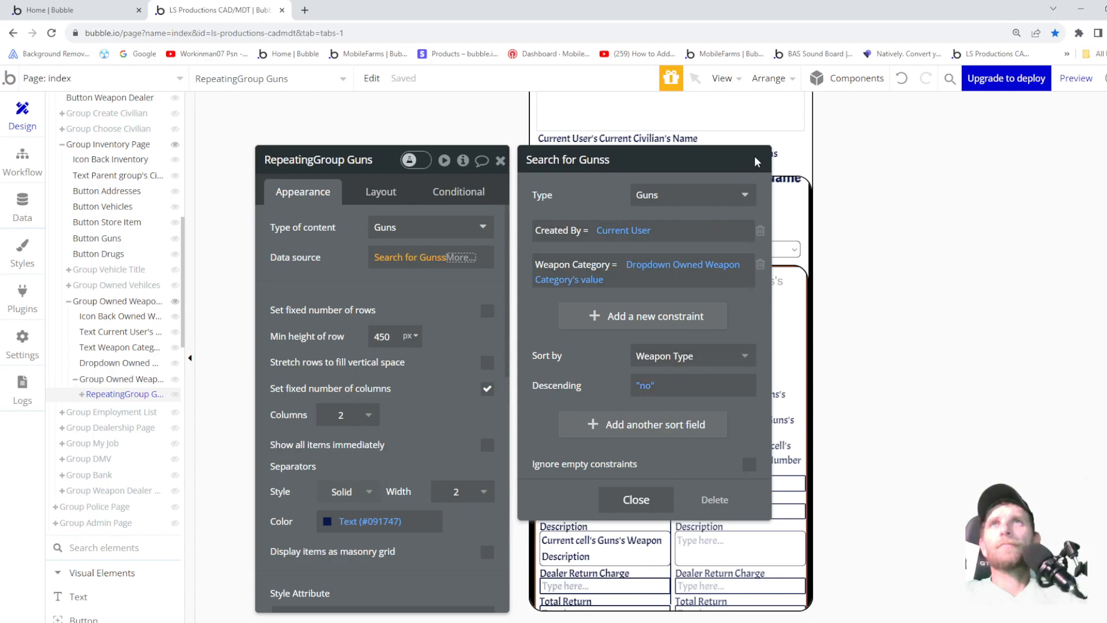
{"action": "left_click", "coordinate": [384, 165]}
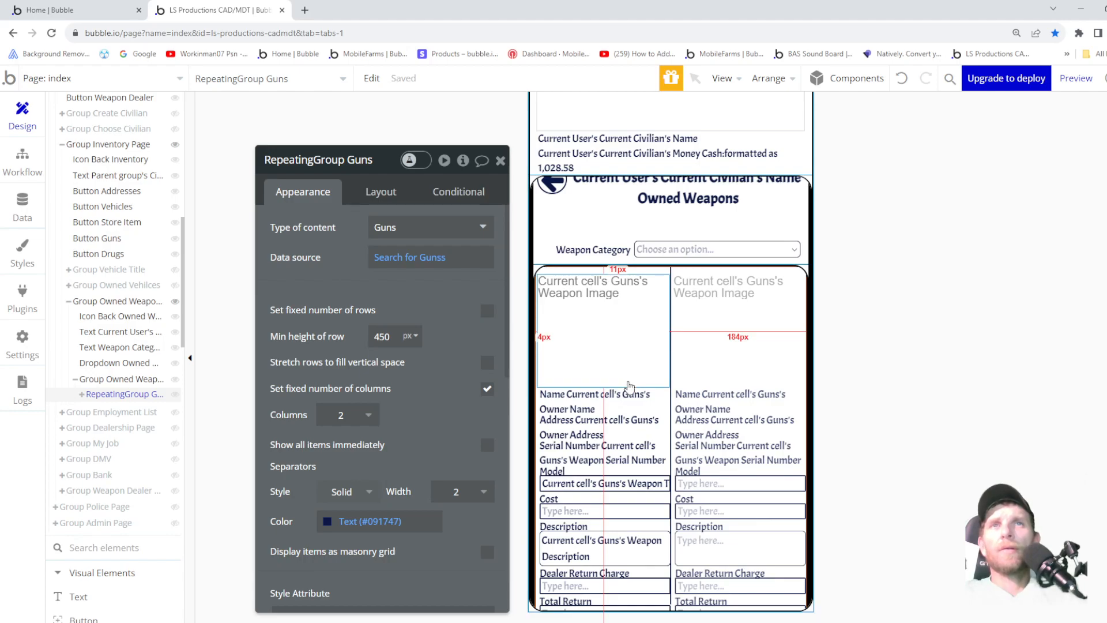
- Replace the Owners Name text's dynamic expression with Search for Guns:first item's Owner Name, without search constraints
{"action": "left_click", "coordinate": [577, 398]}
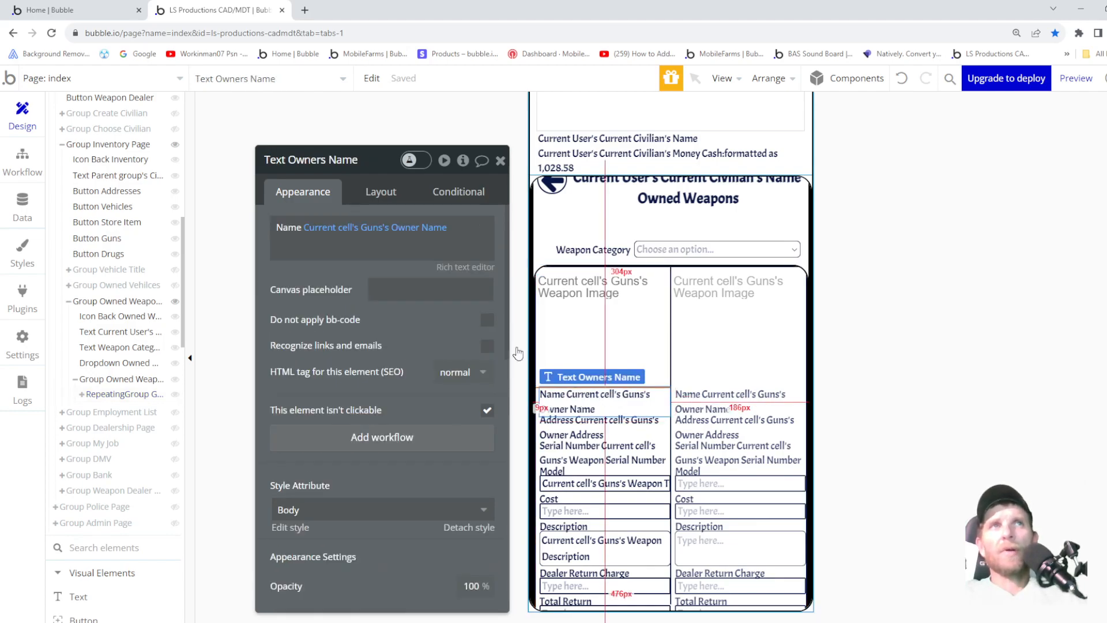
{"action": "left_click", "coordinate": [424, 228]}
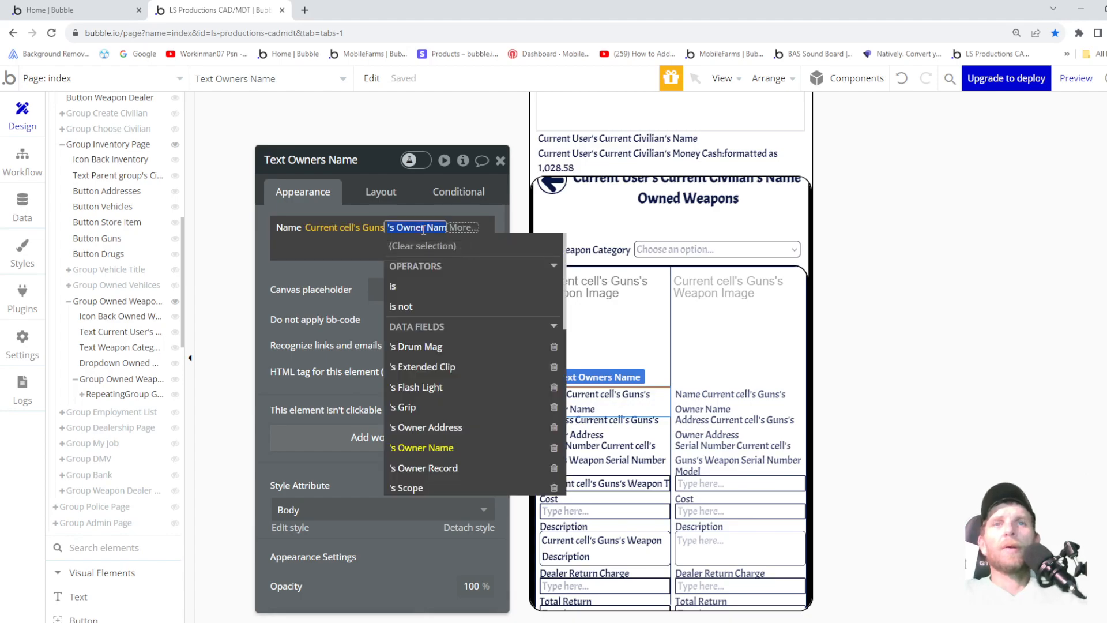
{"action": "key", "text": "BackSpace"}
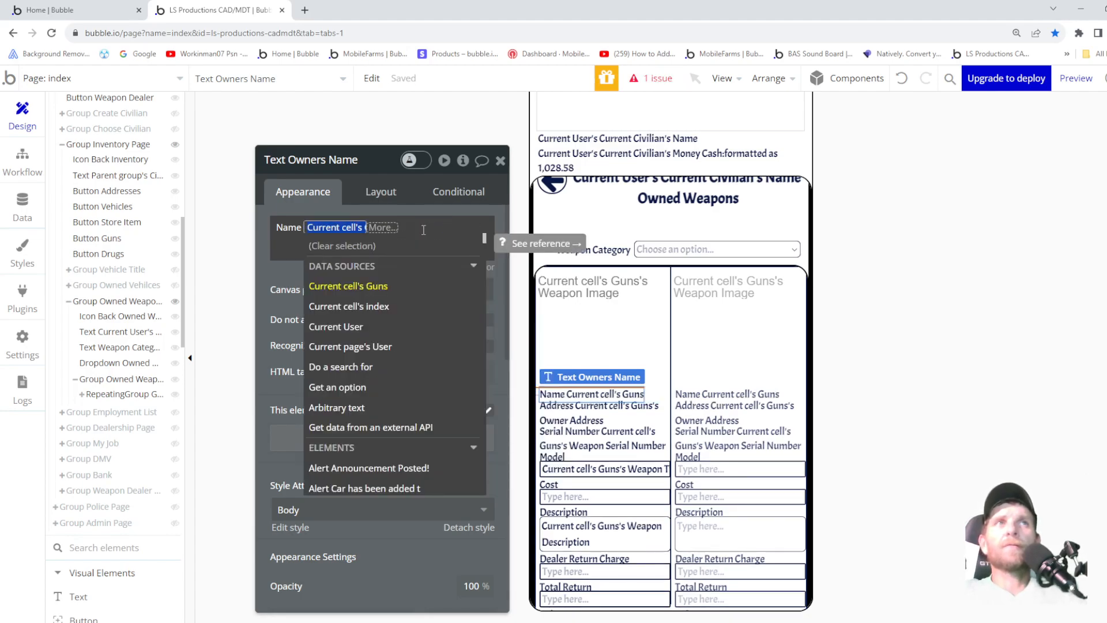
{"action": "left_click", "coordinate": [369, 368]}
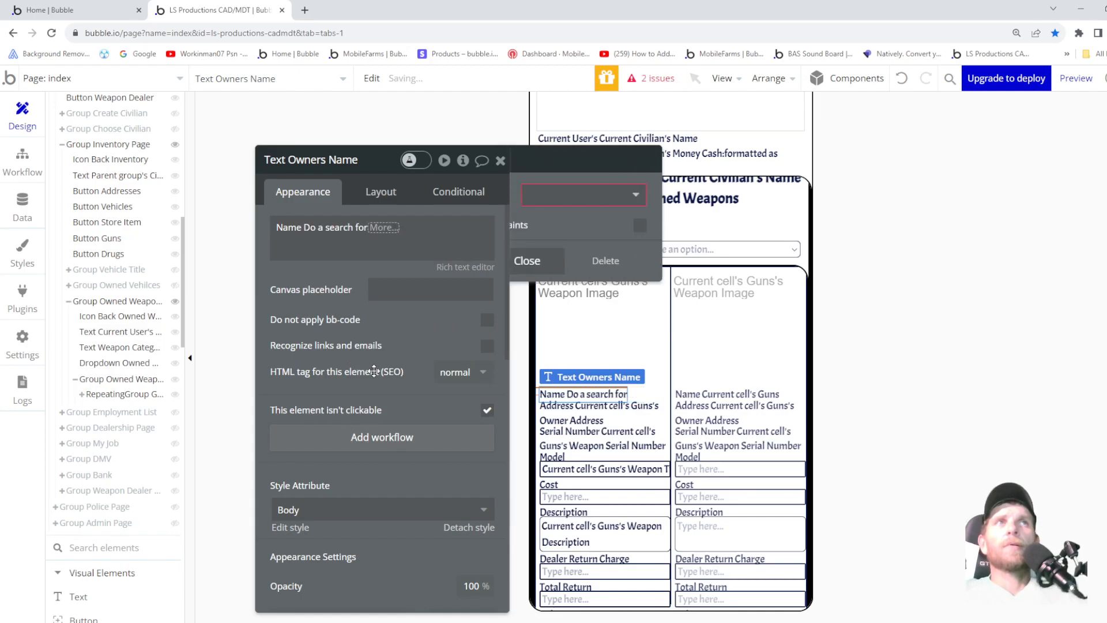
{"action": "left_click", "coordinate": [693, 201]}
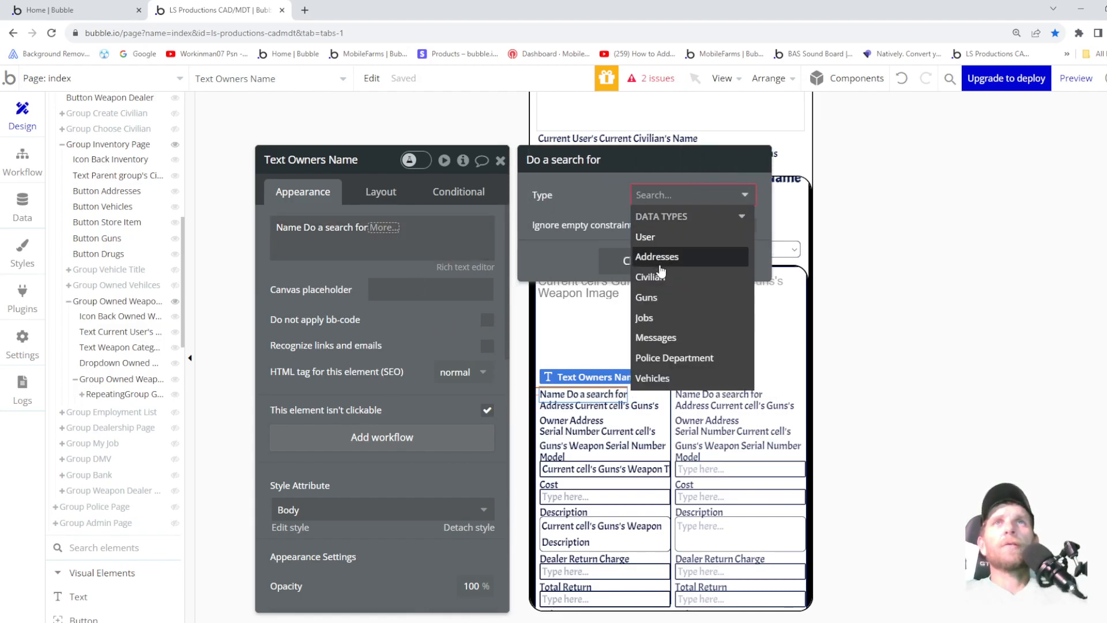
{"action": "left_click", "coordinate": [666, 299]}
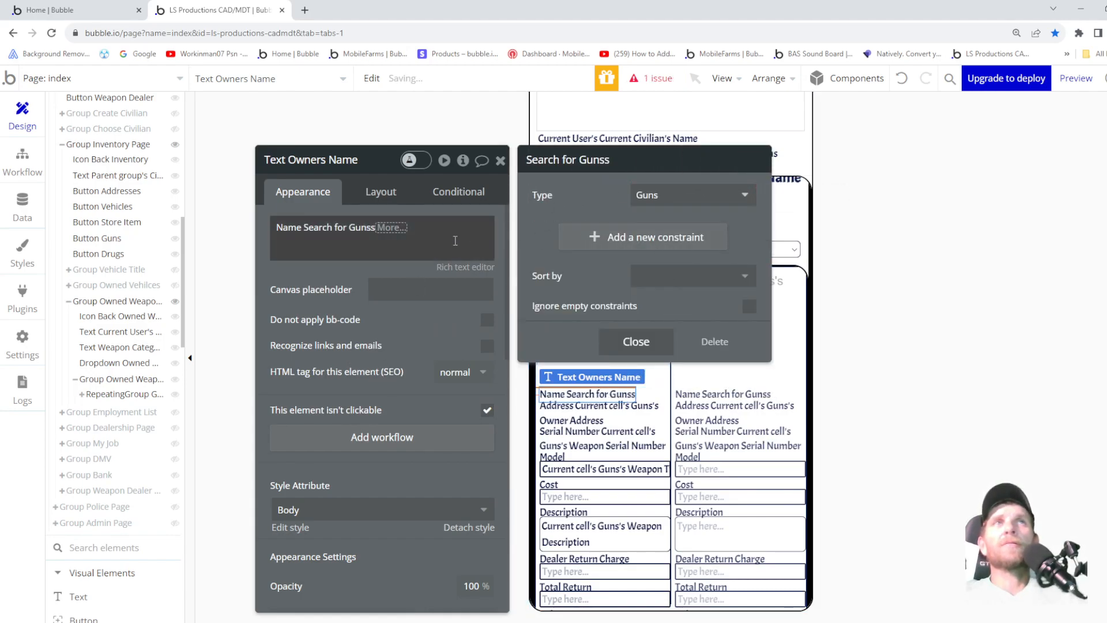
{"action": "left_click", "coordinate": [395, 228]}
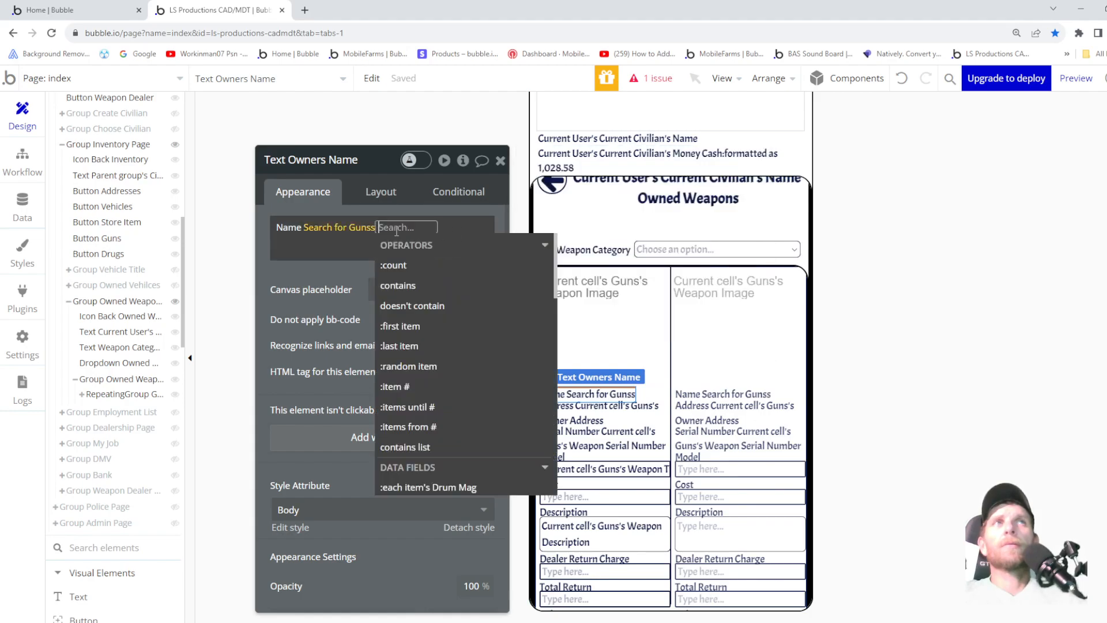
{"action": "left_click", "coordinate": [408, 326]}
{"action": "scroll", "coordinate": [492, 346], "scroll_direction": "down", "scroll_amount": 2}
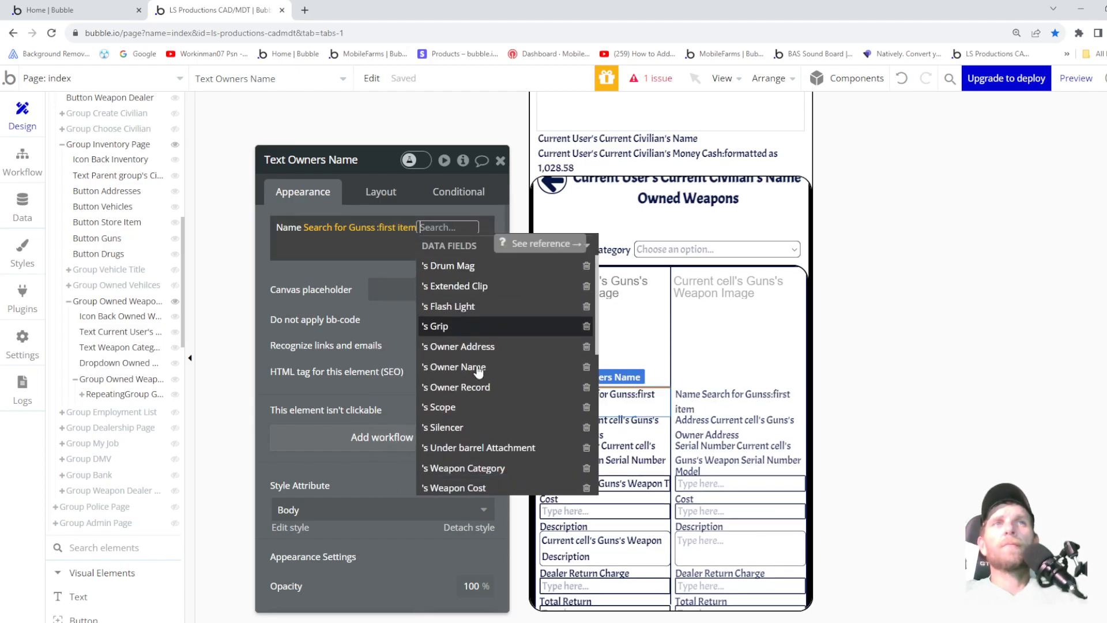
{"action": "left_click", "coordinate": [478, 371]}
{"action": "left_click", "coordinate": [262, 276]}
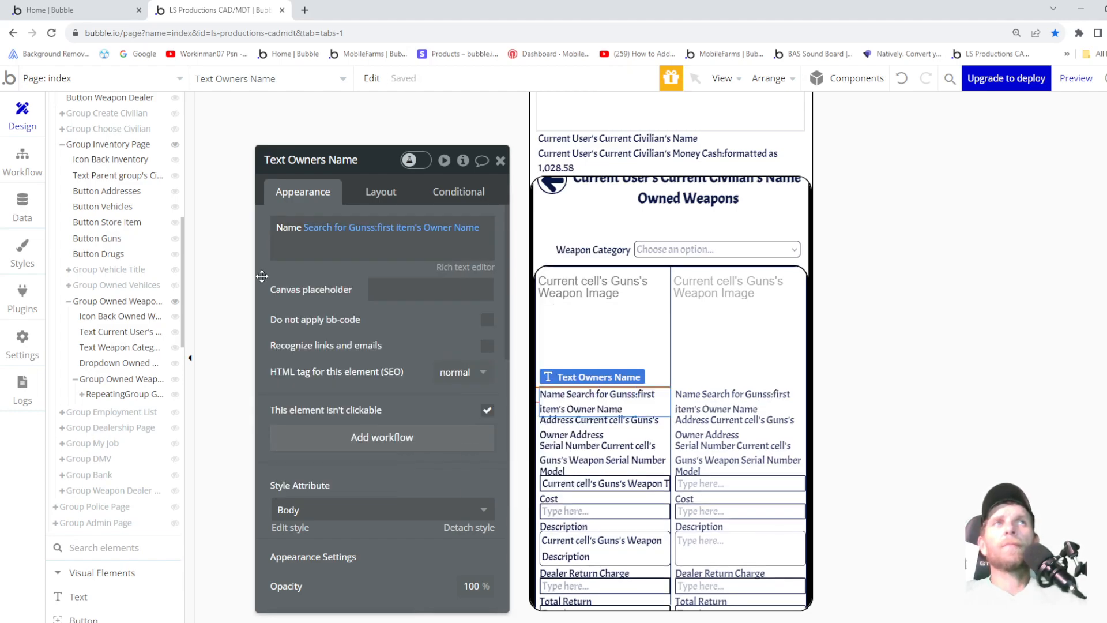
- Change the Address text's dynamic expression to Search for Guns:first item's Owner Address
{"action": "left_click", "coordinate": [600, 423]}
{"action": "left_click", "coordinate": [297, 217]}
{"action": "left_click", "coordinate": [342, 229]}
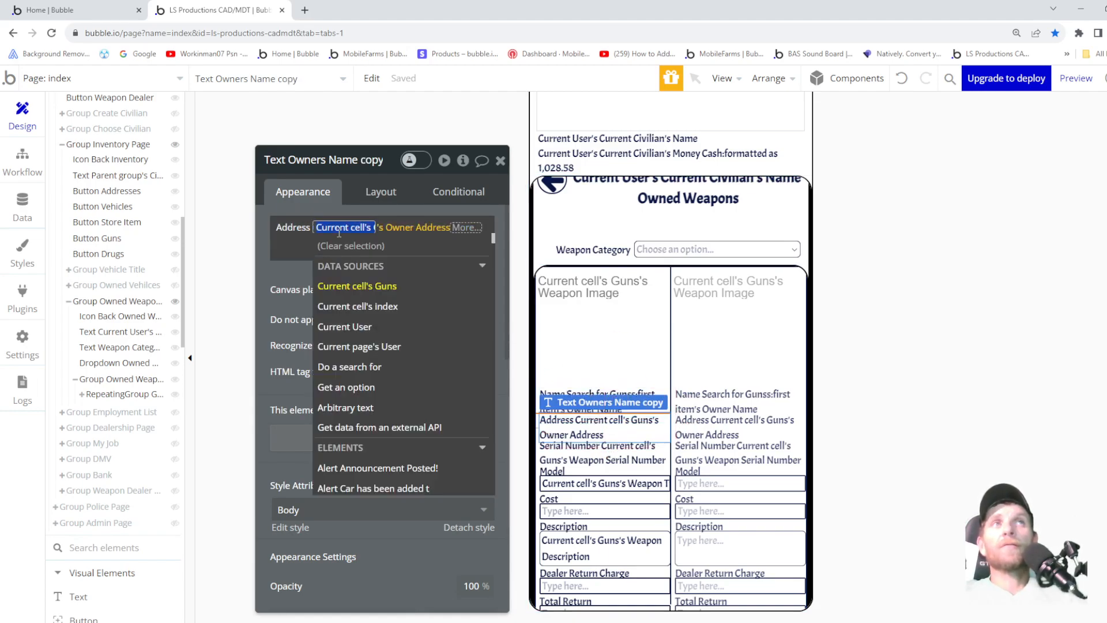
{"action": "left_click", "coordinate": [353, 367]}
{"action": "left_click", "coordinate": [646, 198]}
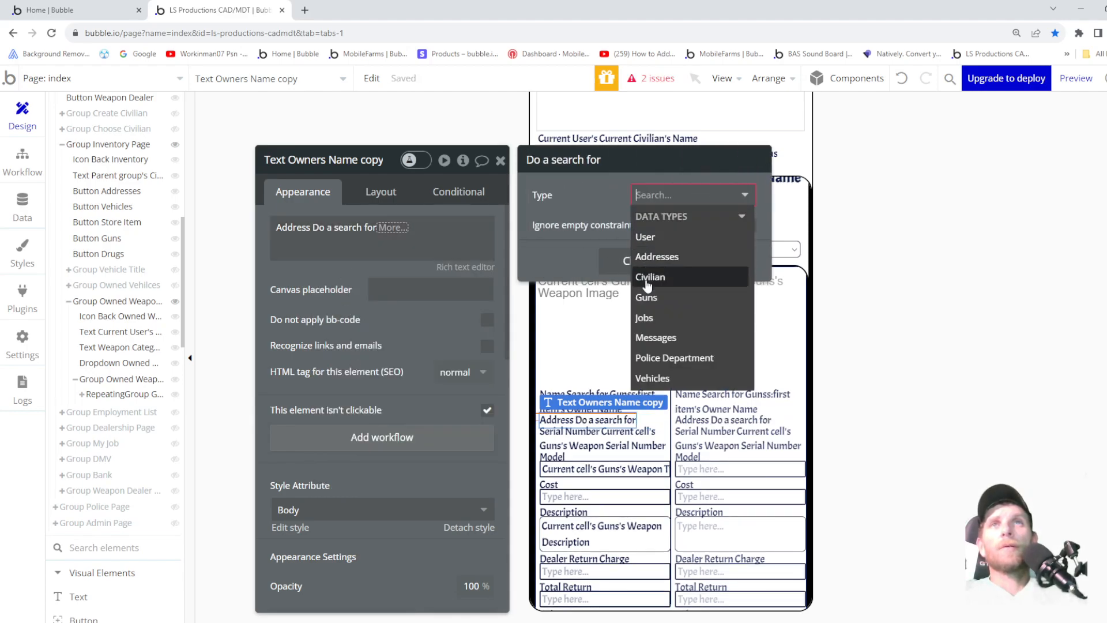
{"action": "left_click", "coordinate": [646, 298]}
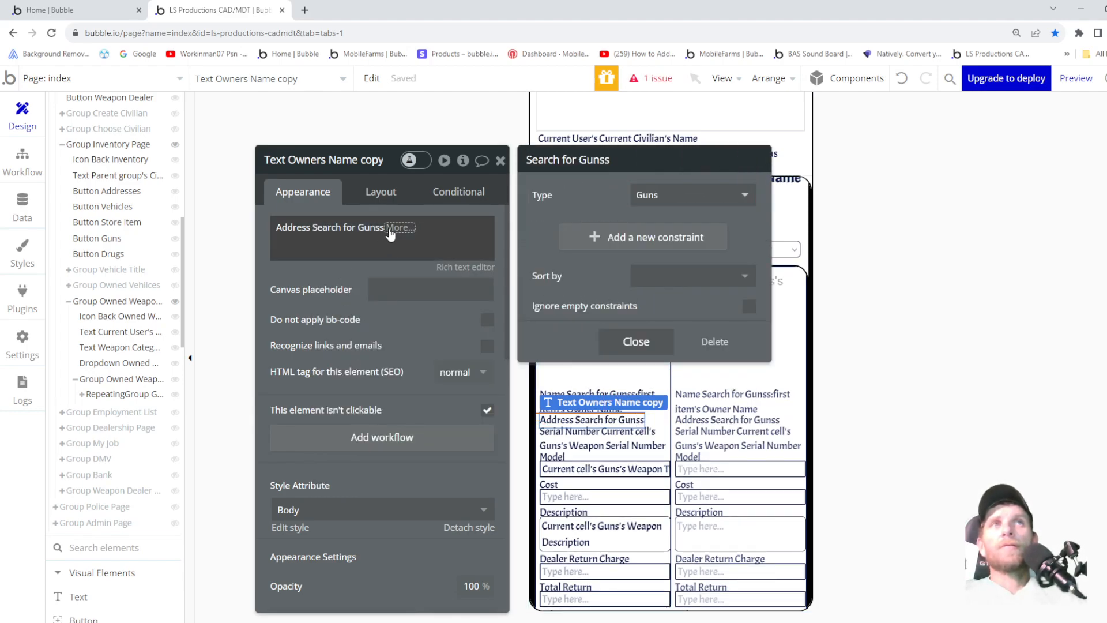
{"action": "left_click", "coordinate": [395, 229]}
{"action": "left_click", "coordinate": [402, 329]}
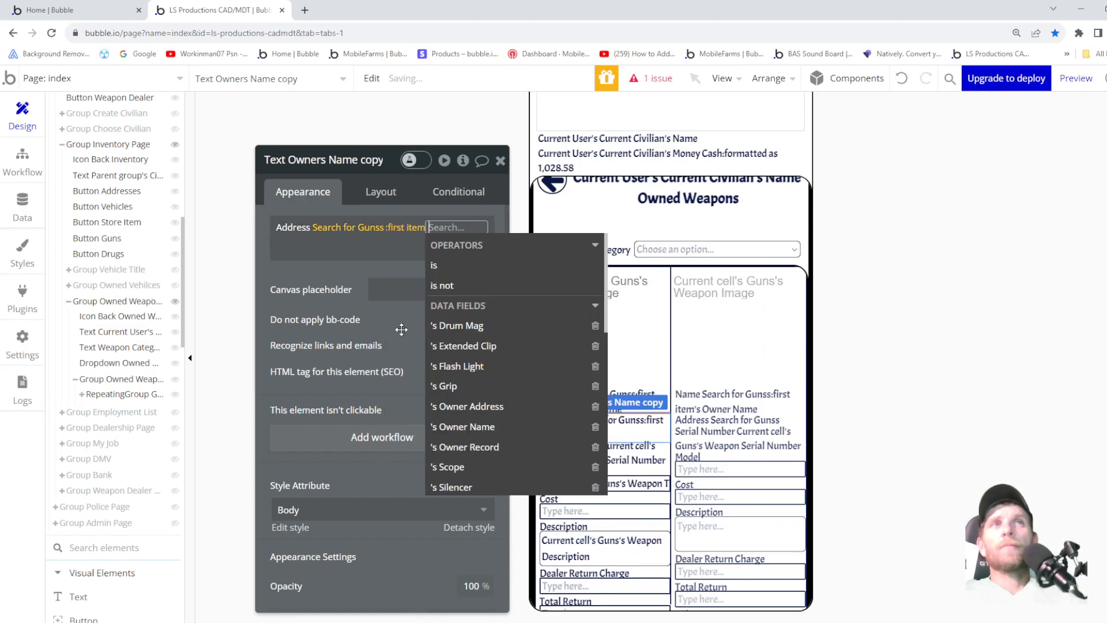
{"action": "left_click", "coordinate": [466, 404]}
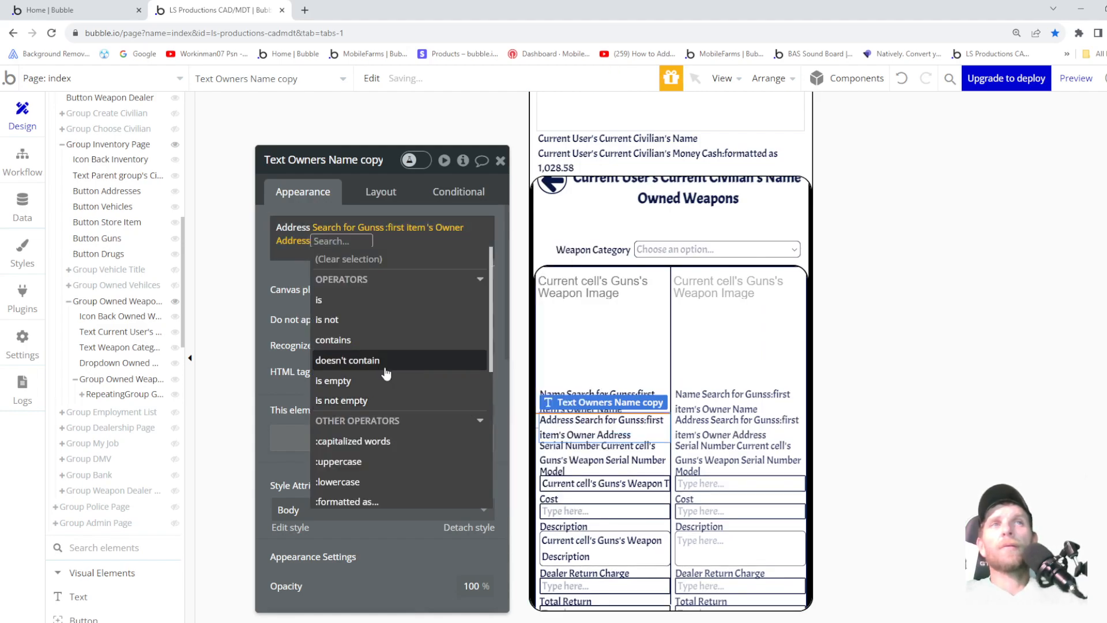
{"action": "left_click", "coordinate": [272, 281]}
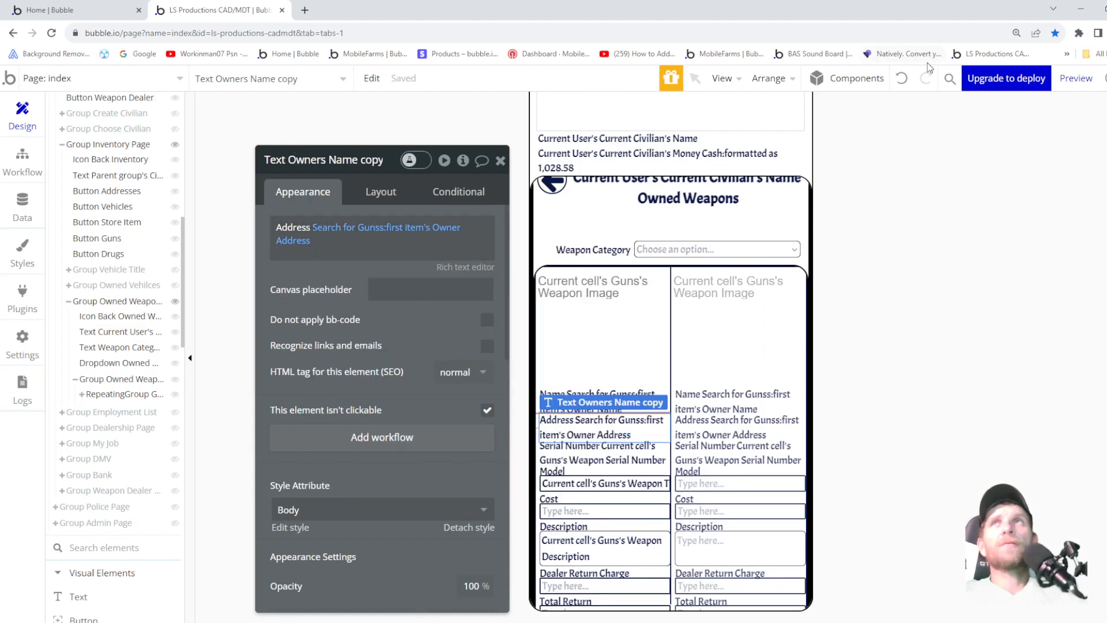
- Preview the app, check the owner name and address on the civilian's Owned Weapons page for Handguns, and return to the editor
{"action": "left_click", "coordinate": [1073, 80]}
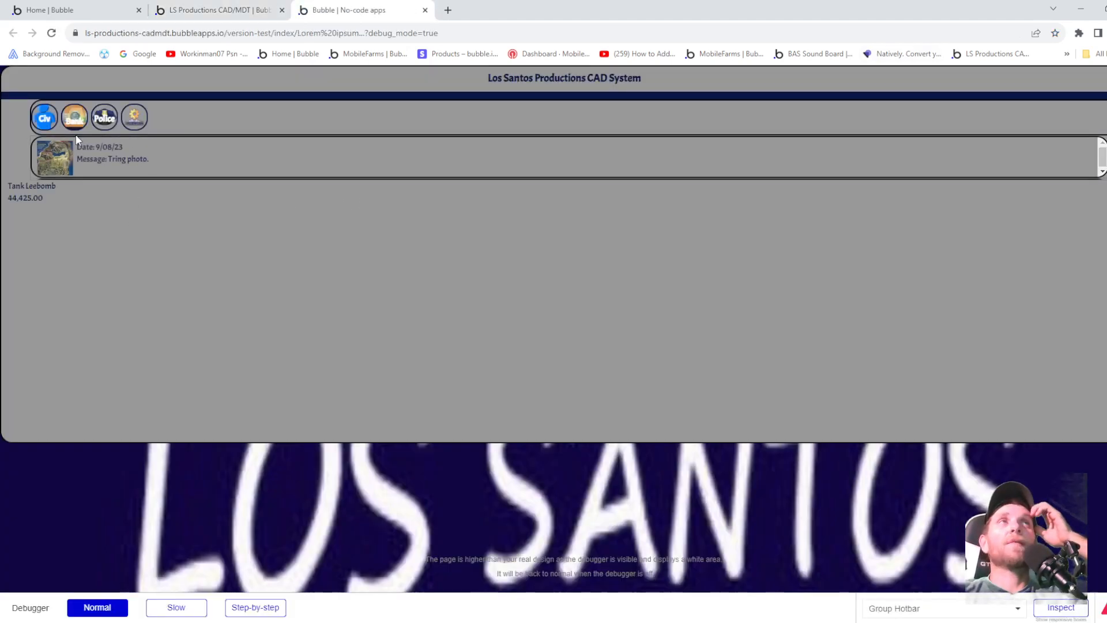
{"action": "left_click", "coordinate": [51, 124]}
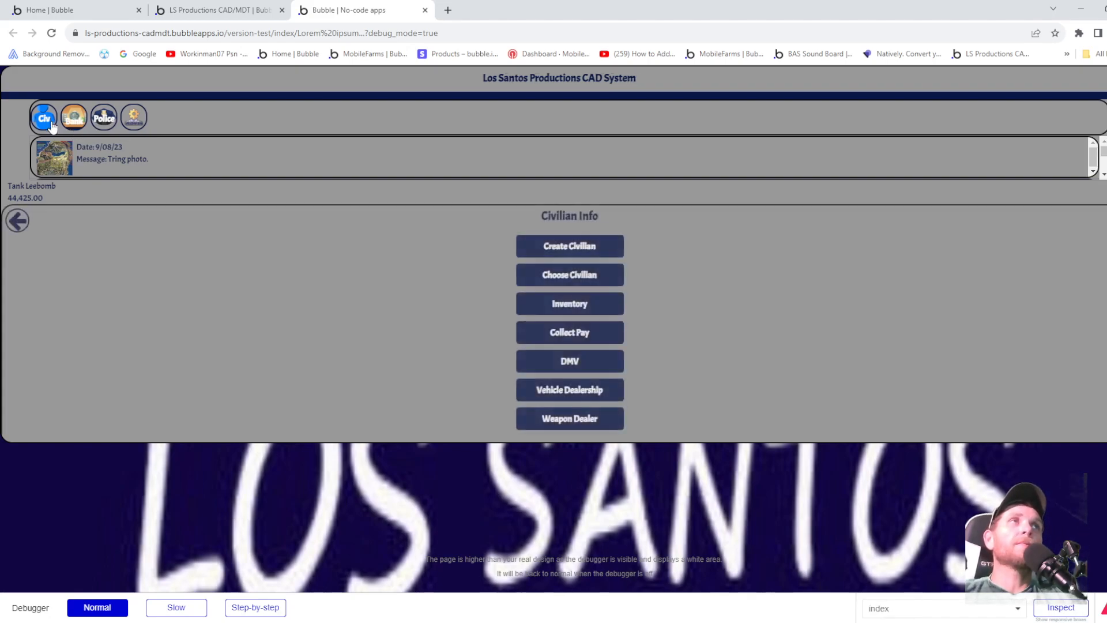
{"action": "left_click", "coordinate": [586, 316]}
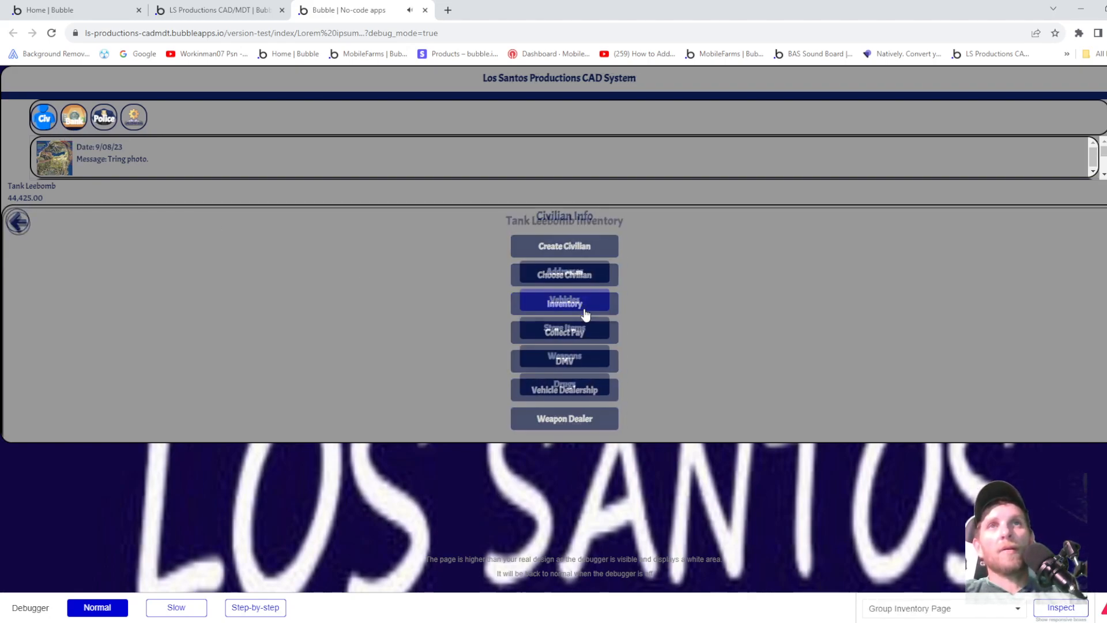
{"action": "left_click", "coordinate": [564, 357]}
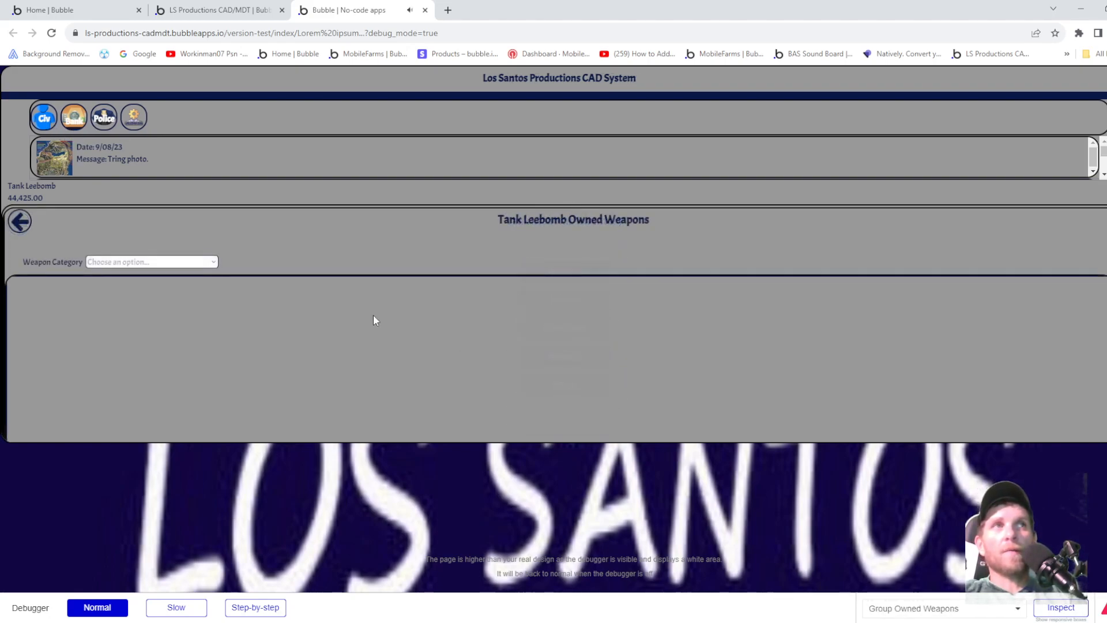
{"action": "left_click", "coordinate": [139, 280]}
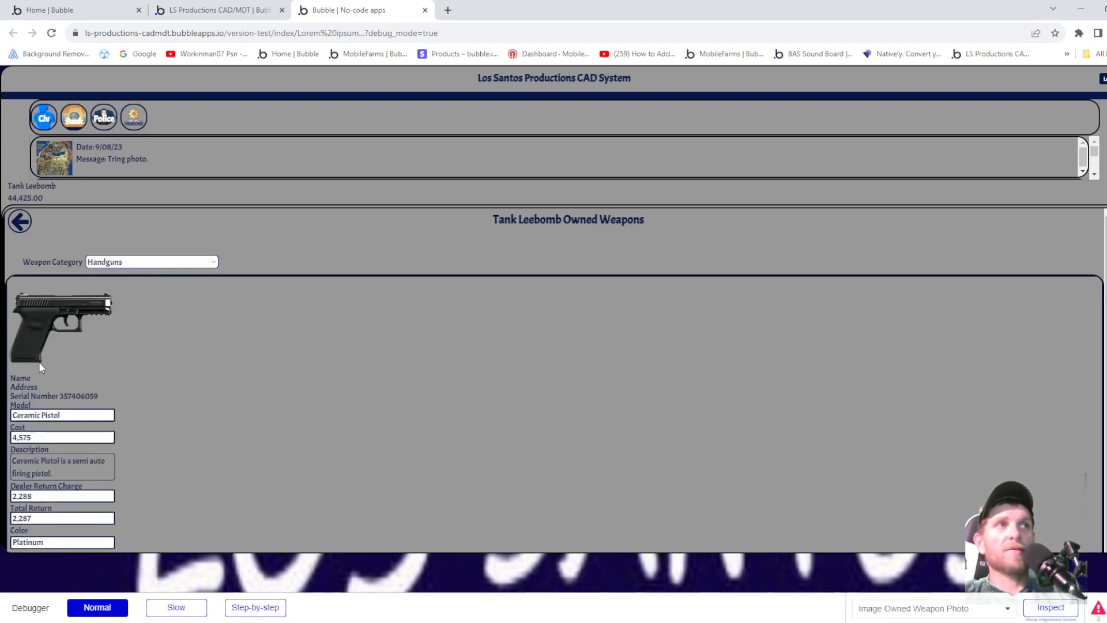
{"action": "left_click", "coordinate": [89, 14]}
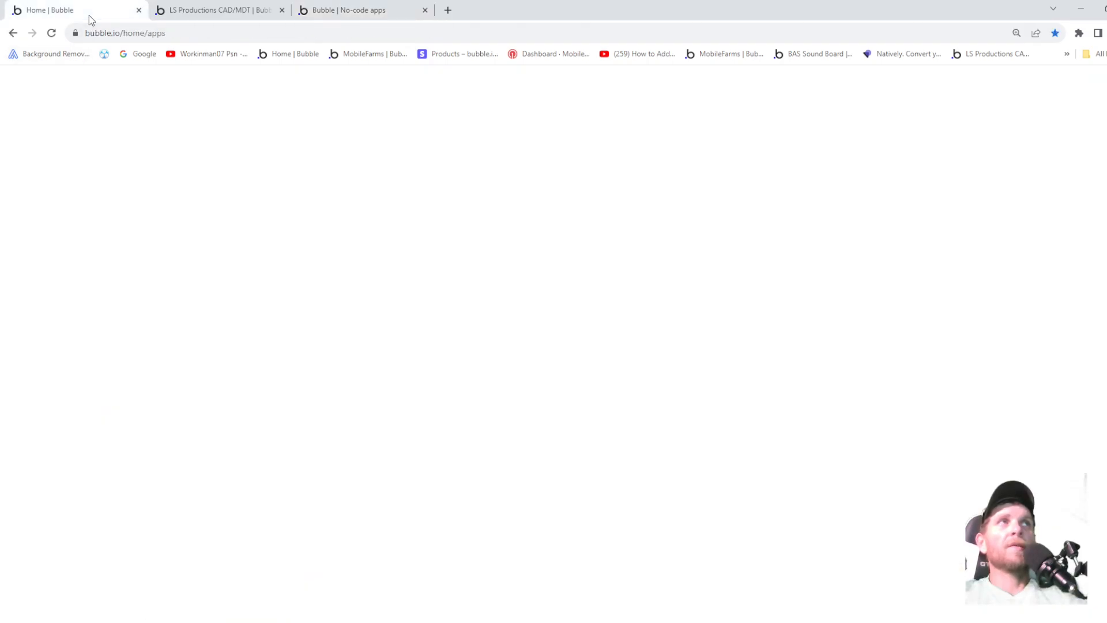
{"action": "left_click", "coordinate": [232, 19]}
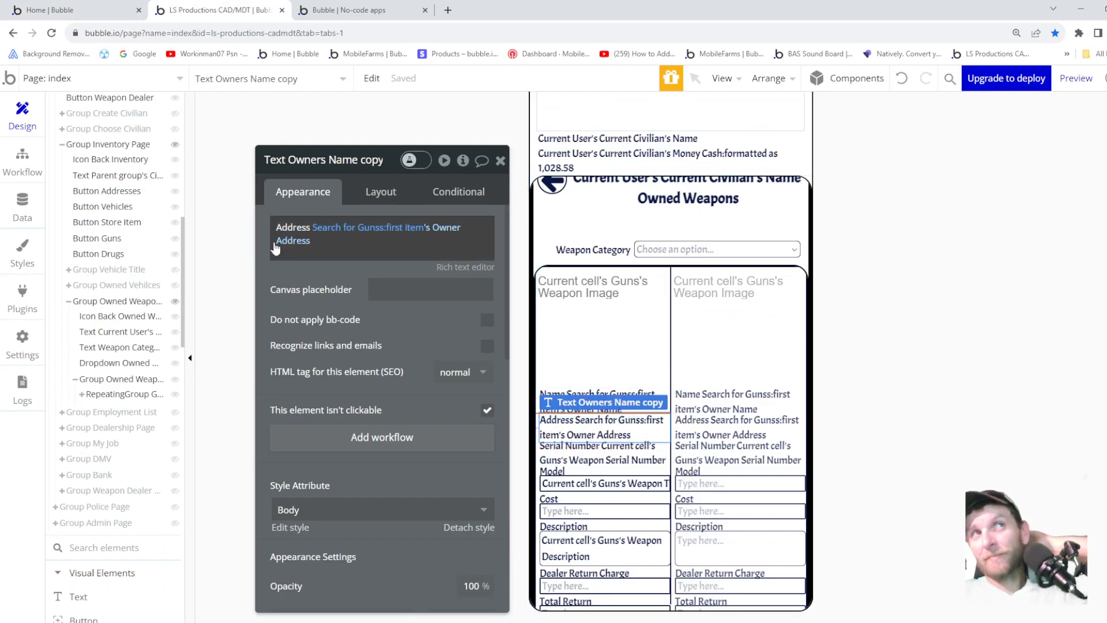
- Delete the Guns search expression from the Address text, keeping only its Address label
{"action": "left_click", "coordinate": [341, 233]}
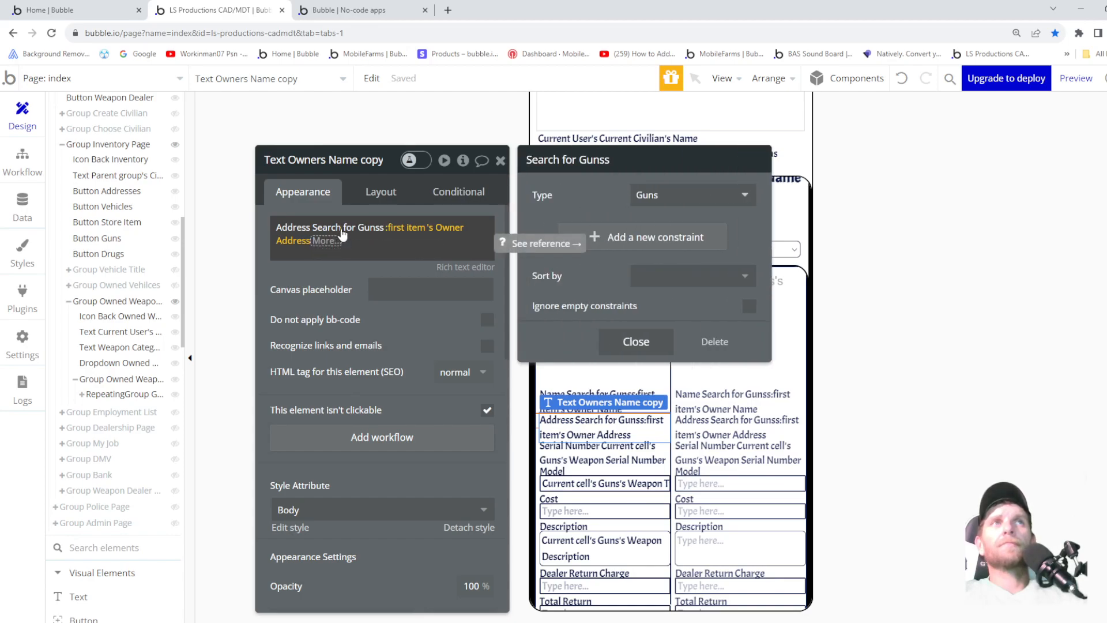
{"action": "left_click", "coordinate": [349, 232]}
{"action": "left_click", "coordinate": [349, 233]}
{"action": "key", "text": "BackSpace"}
{"action": "key", "text": "BackSpace"}
{"action": "key", "text": "BackSpace"}
{"action": "key", "text": "BackSpace"}
{"action": "key", "text": "BackSpace"}
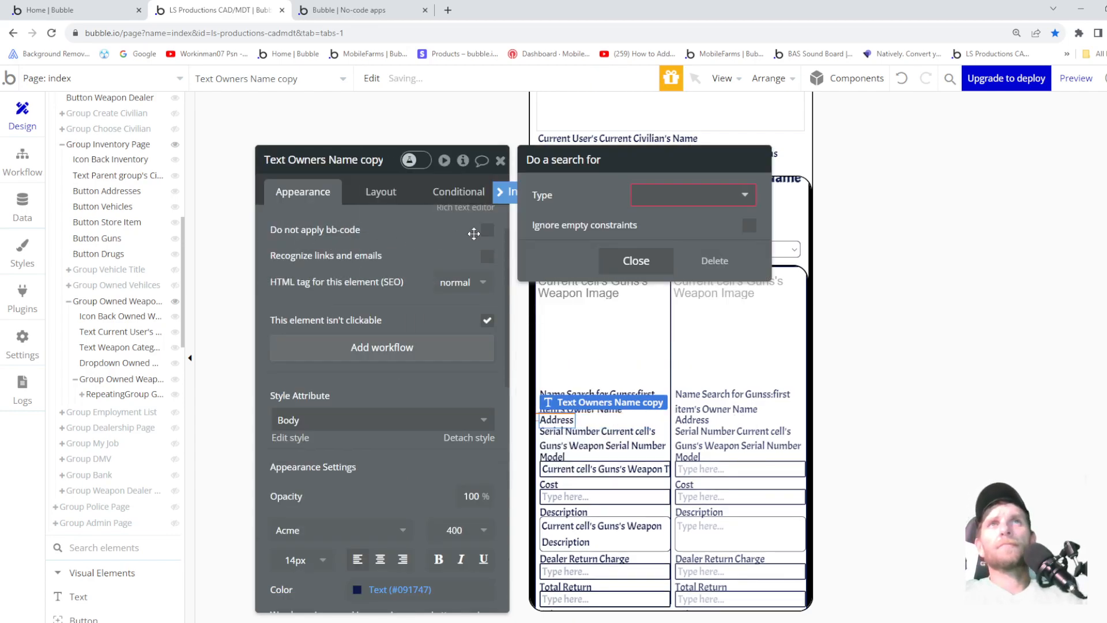
{"action": "scroll", "coordinate": [409, 248], "scroll_direction": "up", "scroll_amount": 1}
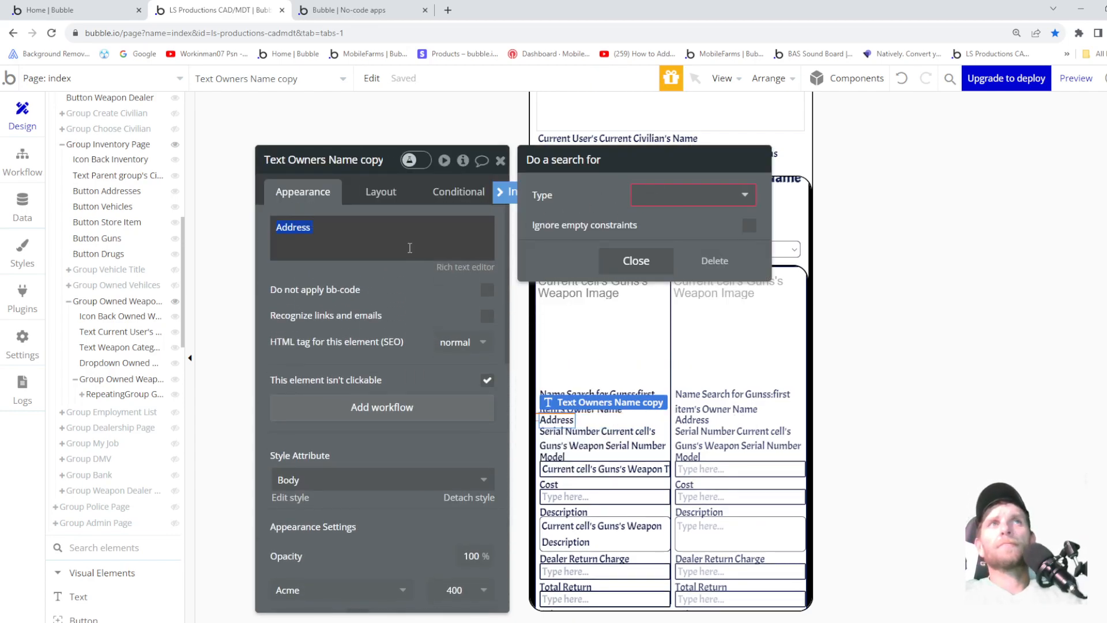
- Insert Current cell's Guns's Owner Address as dynamic data after the Address label
{"action": "left_click", "coordinate": [322, 205]}
{"action": "left_click", "coordinate": [341, 225]}
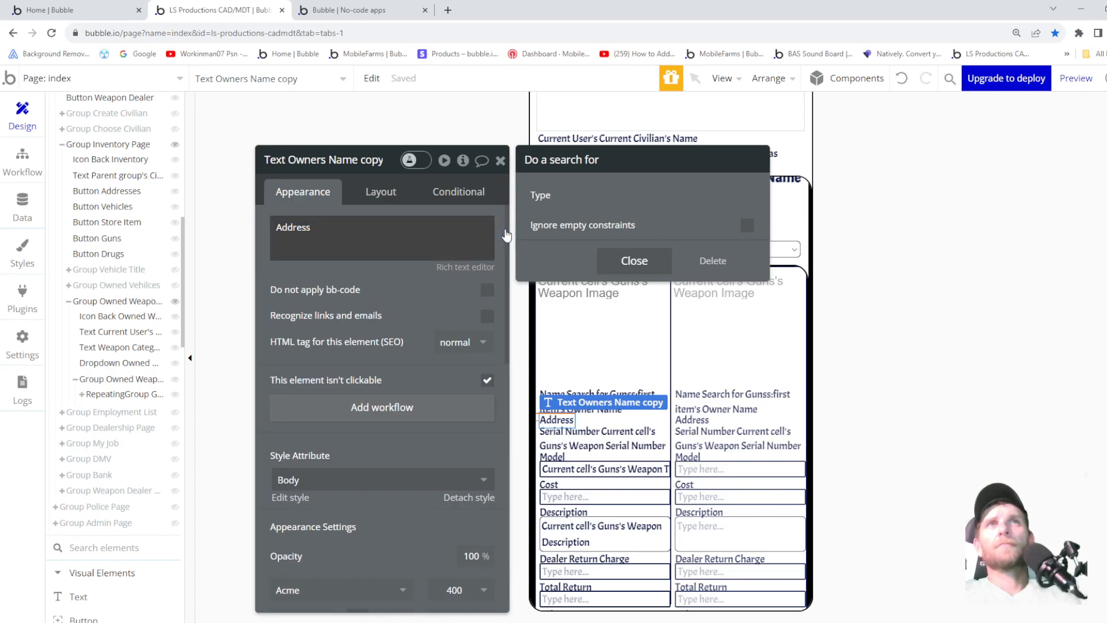
{"action": "left_click", "coordinate": [505, 227]}
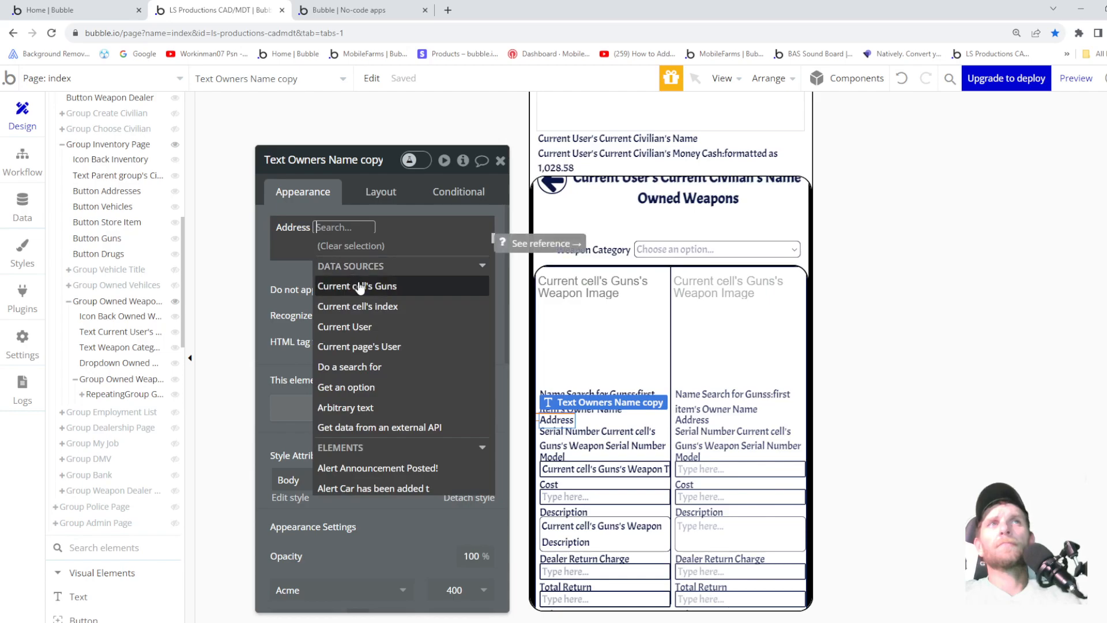
{"action": "left_click", "coordinate": [362, 286]}
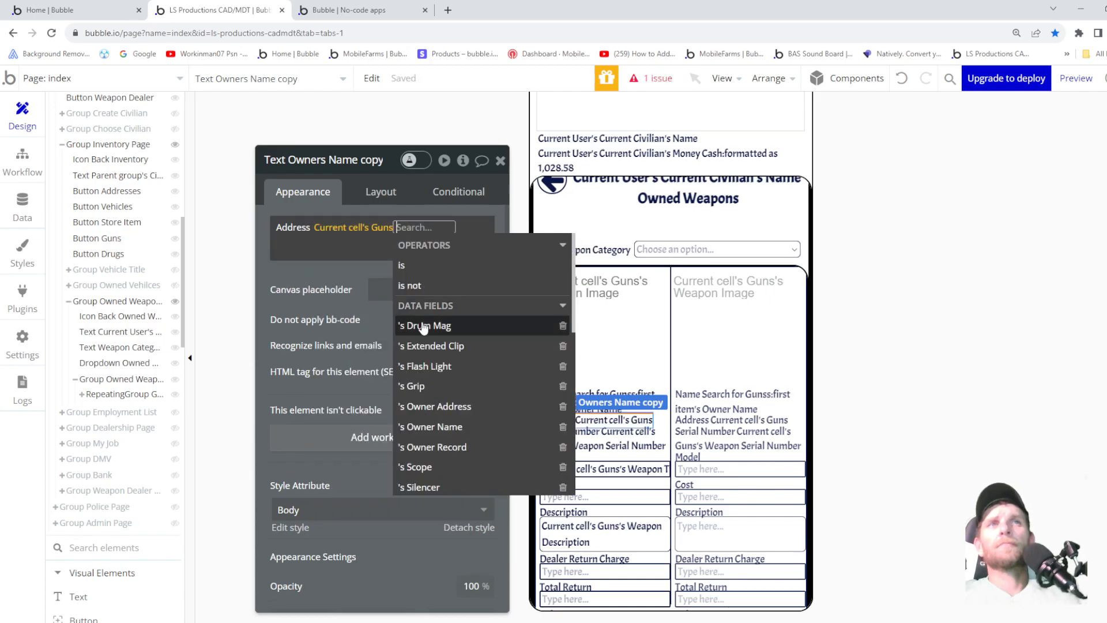
{"action": "left_click", "coordinate": [437, 407]}
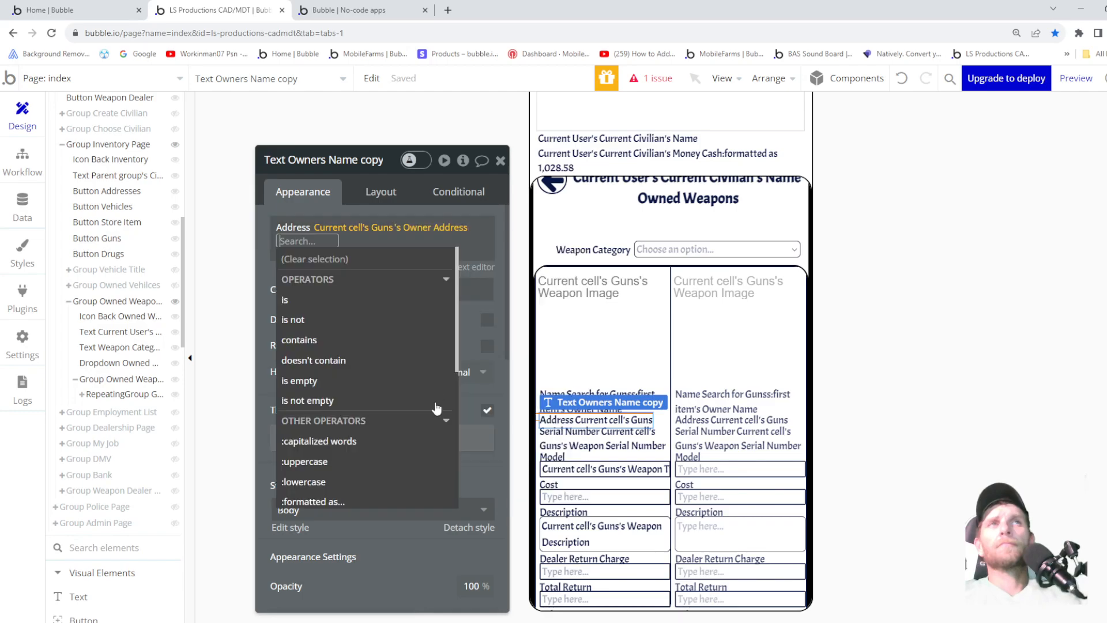
{"action": "left_click", "coordinate": [266, 275]}
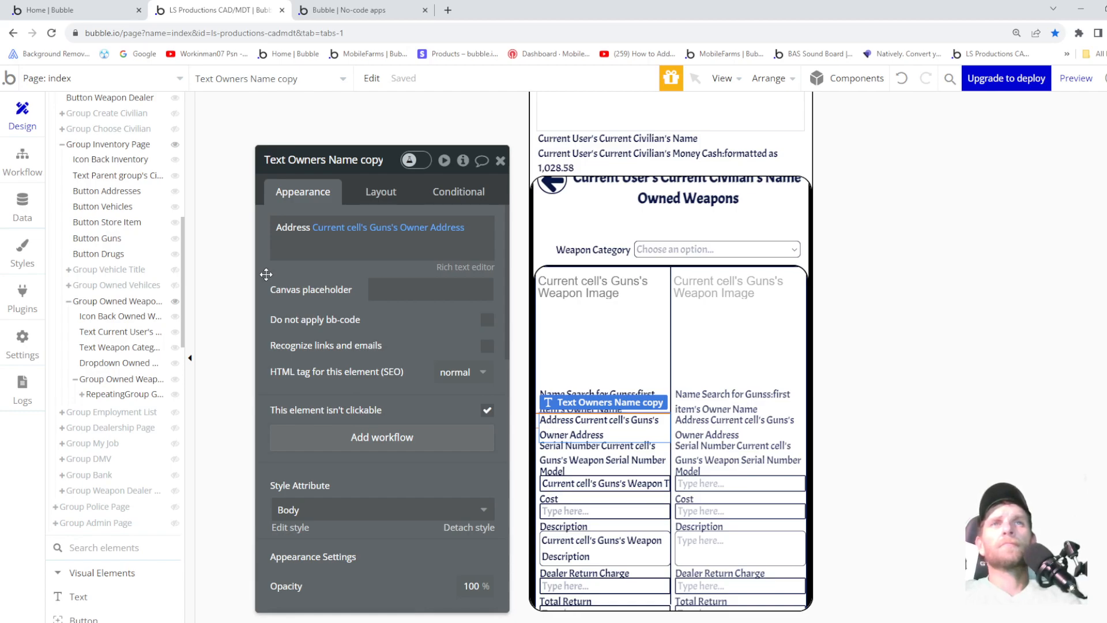
- Delete the Guns search expression from the owner's Name text, keeping only its Name label
{"action": "left_click", "coordinate": [621, 389]}
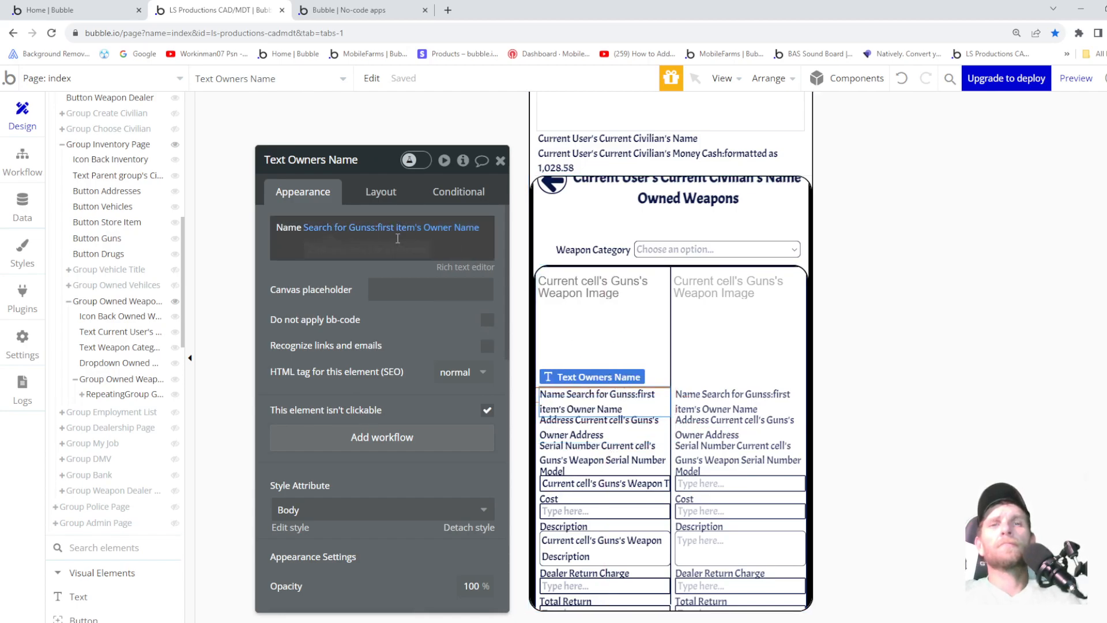
{"action": "left_click", "coordinate": [472, 234]}
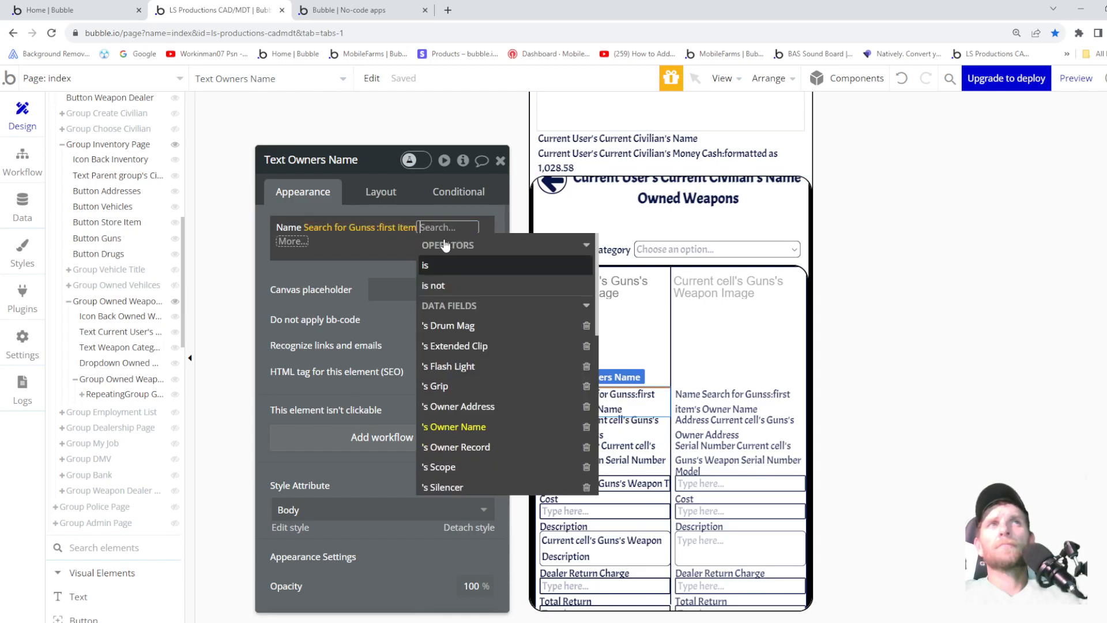
{"action": "left_click", "coordinate": [397, 227]}
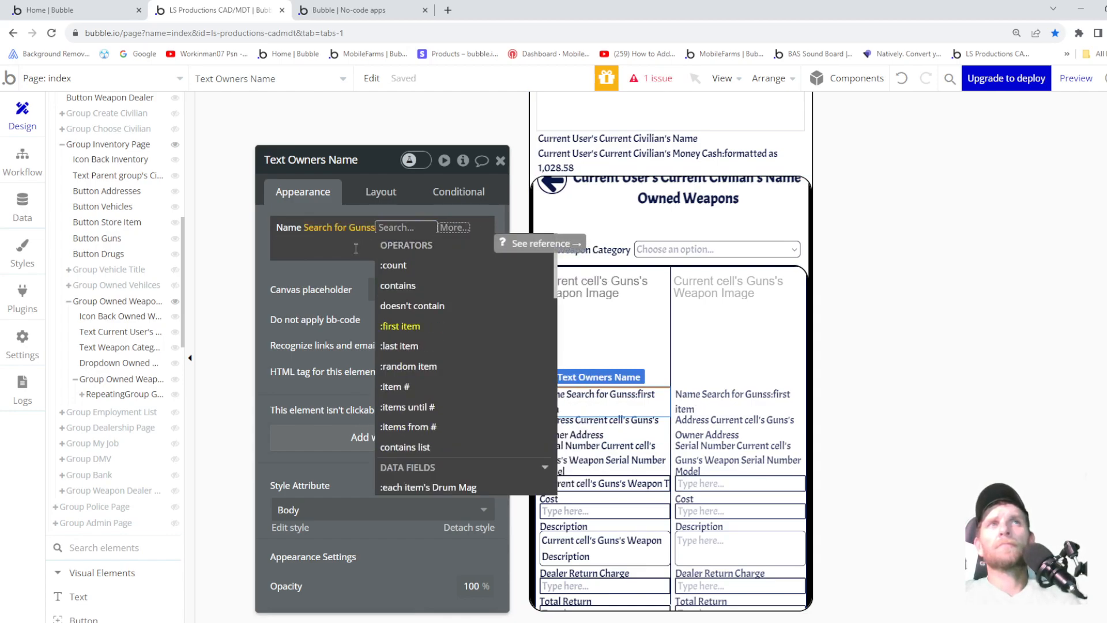
{"action": "key", "text": "BackSpace"}
{"action": "key", "text": "BackSpace"}
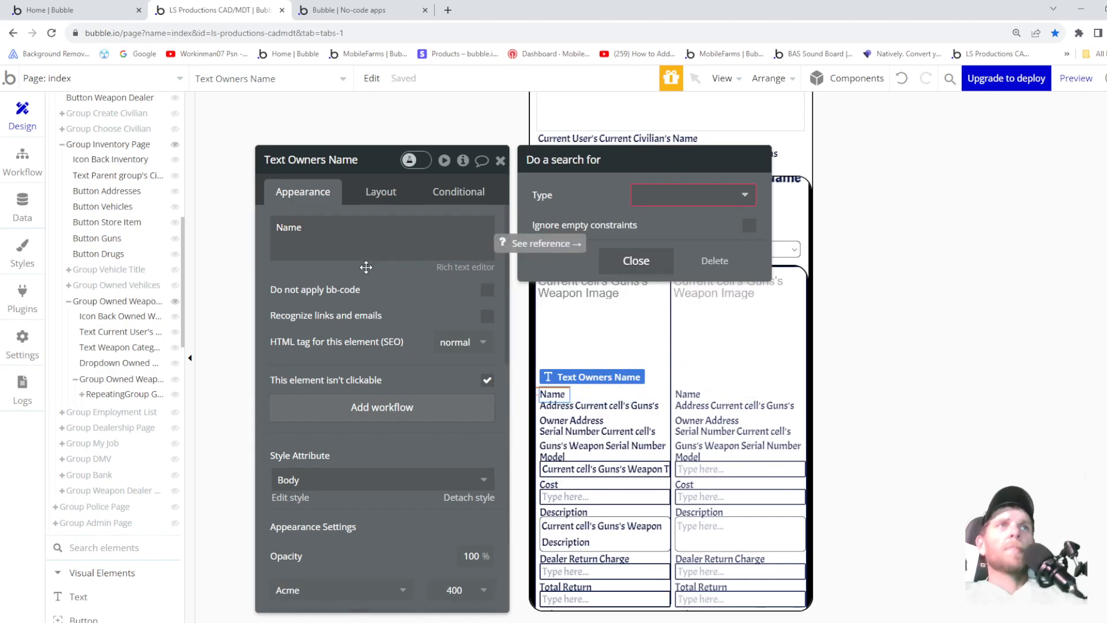
- Insert Current cell's Guns's Owner Name as dynamic data after the Name label
{"action": "double_click", "coordinate": [353, 235]}
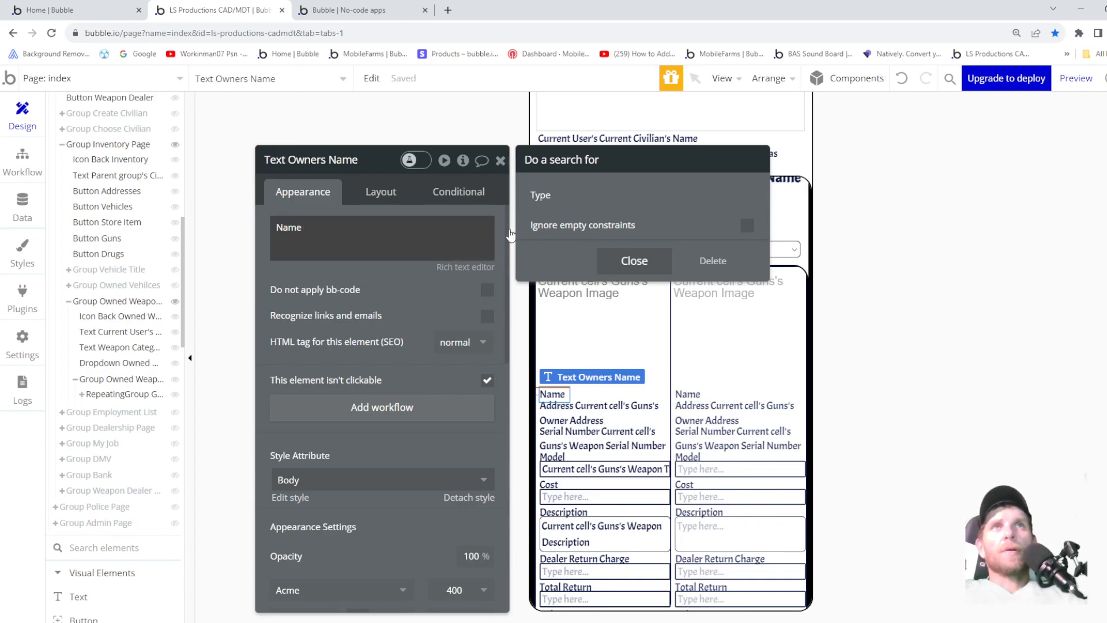
{"action": "left_click", "coordinate": [503, 230]}
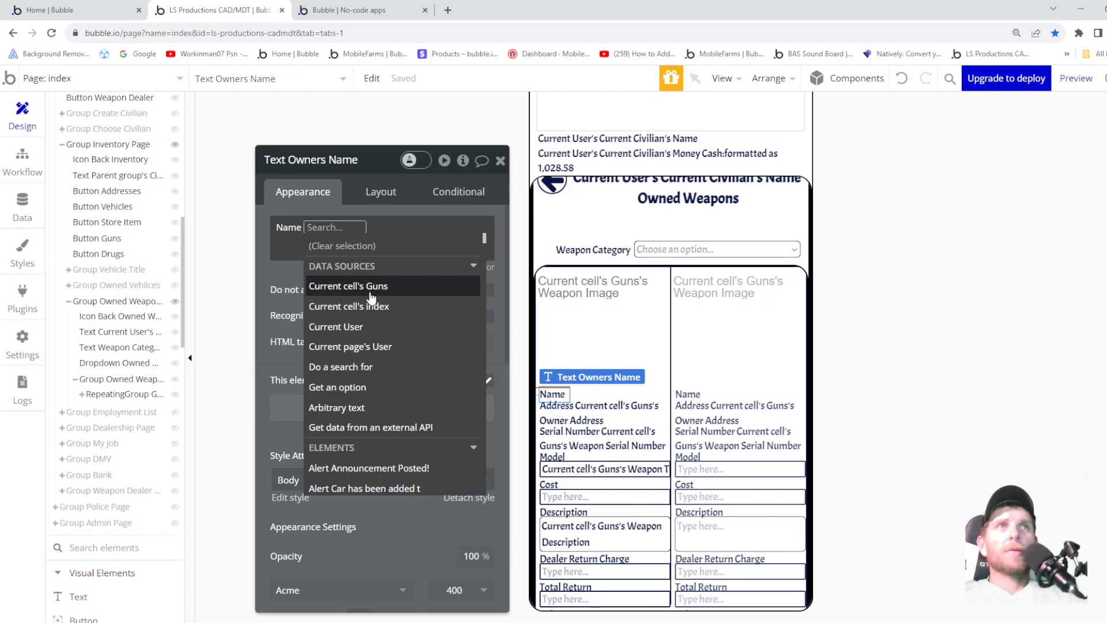
{"action": "left_click", "coordinate": [372, 288]}
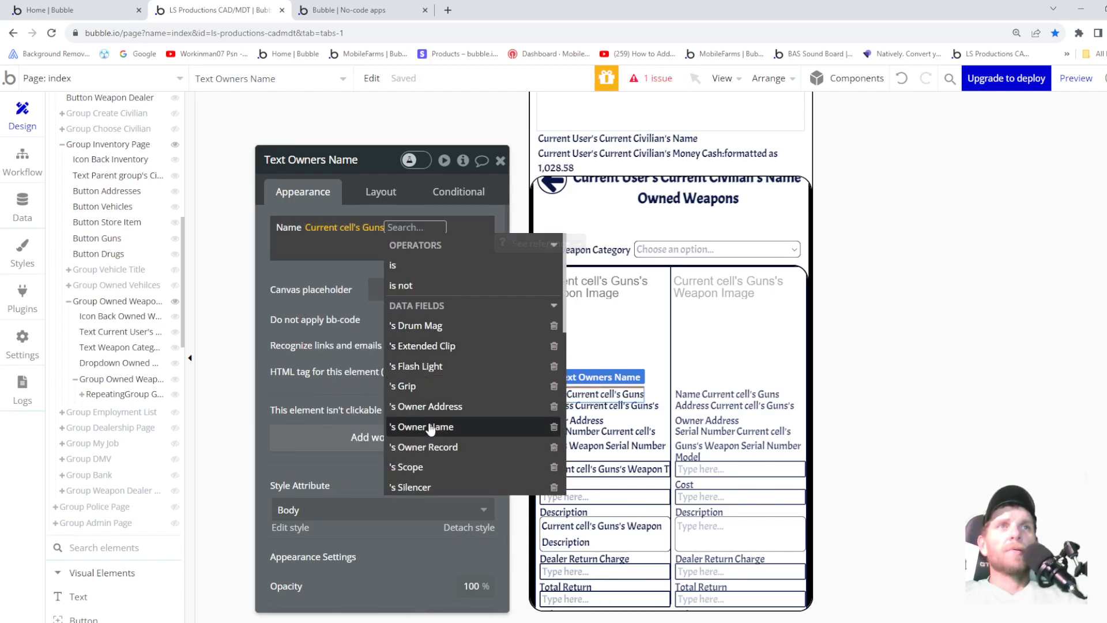
{"action": "left_click", "coordinate": [427, 427]}
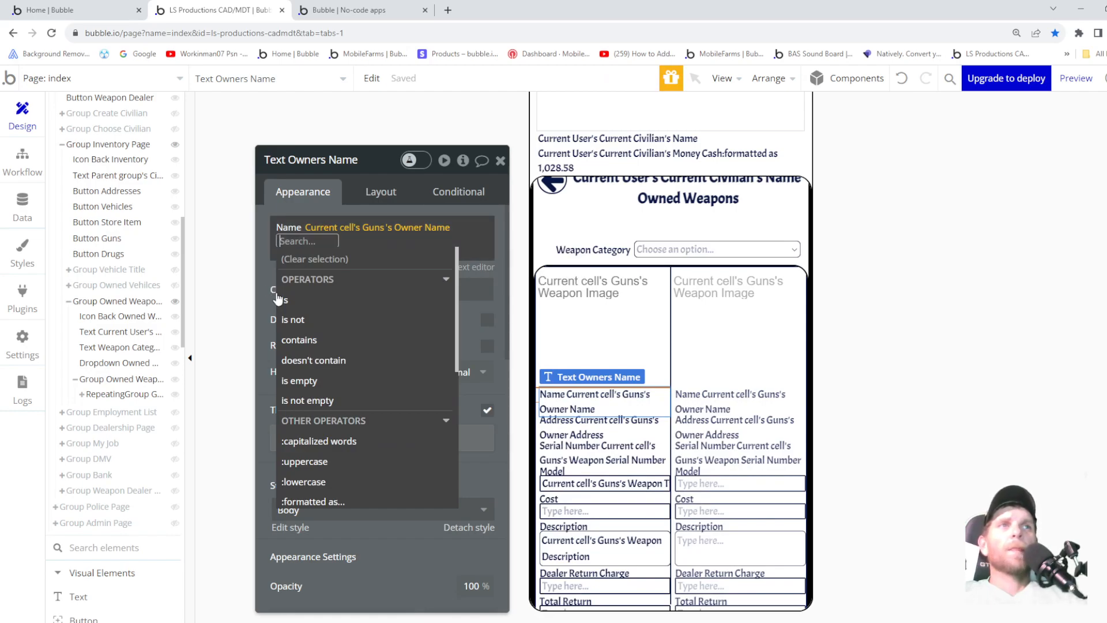
- Extend the Name text's expression with the comparison "is Current cell's Guns's Owner Name"
{"action": "left_click", "coordinate": [294, 299]}
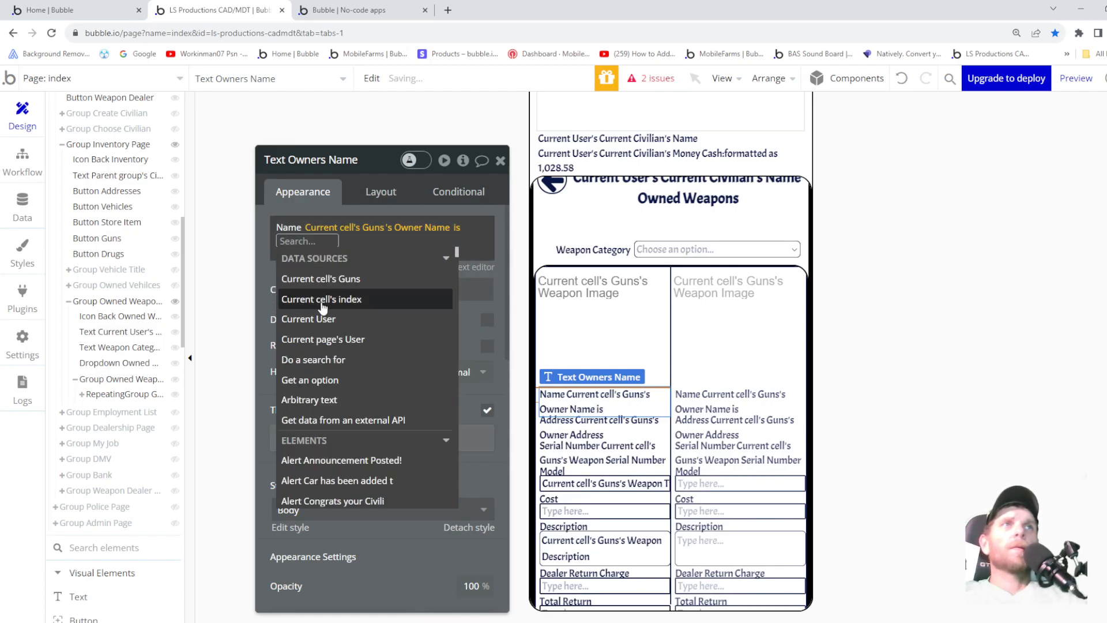
{"action": "left_click", "coordinate": [322, 280]}
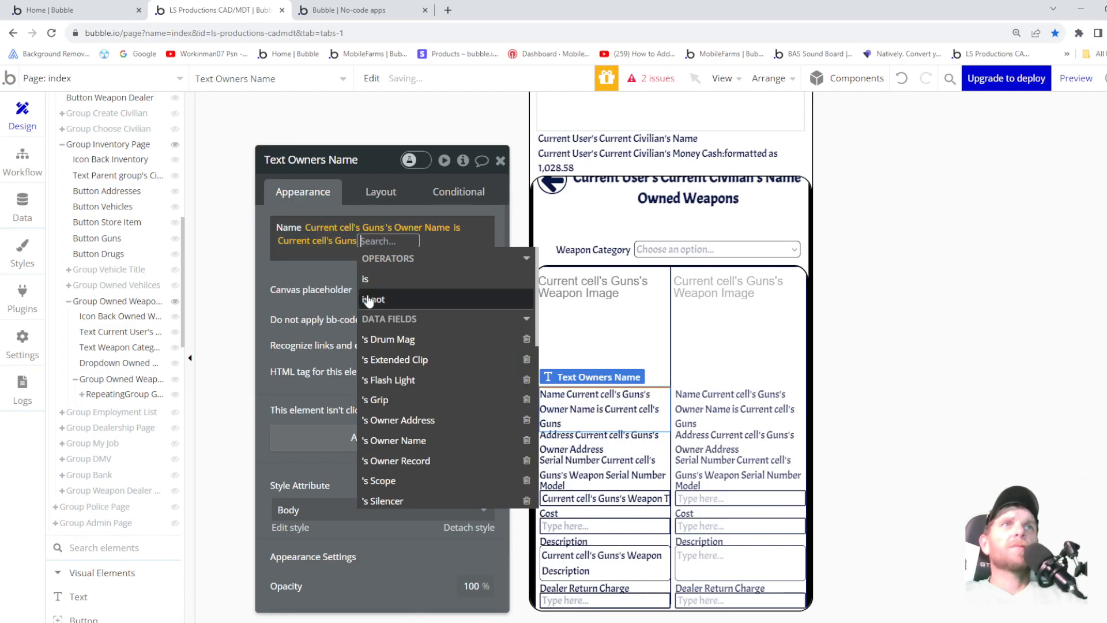
{"action": "left_click", "coordinate": [400, 440]}
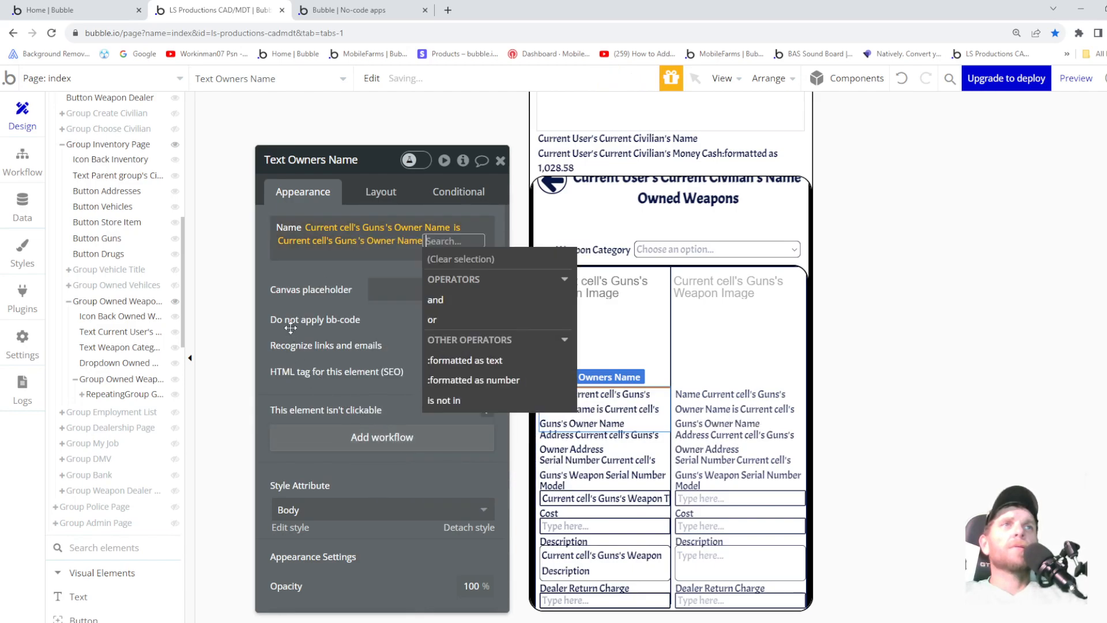
{"action": "left_click", "coordinate": [285, 271]}
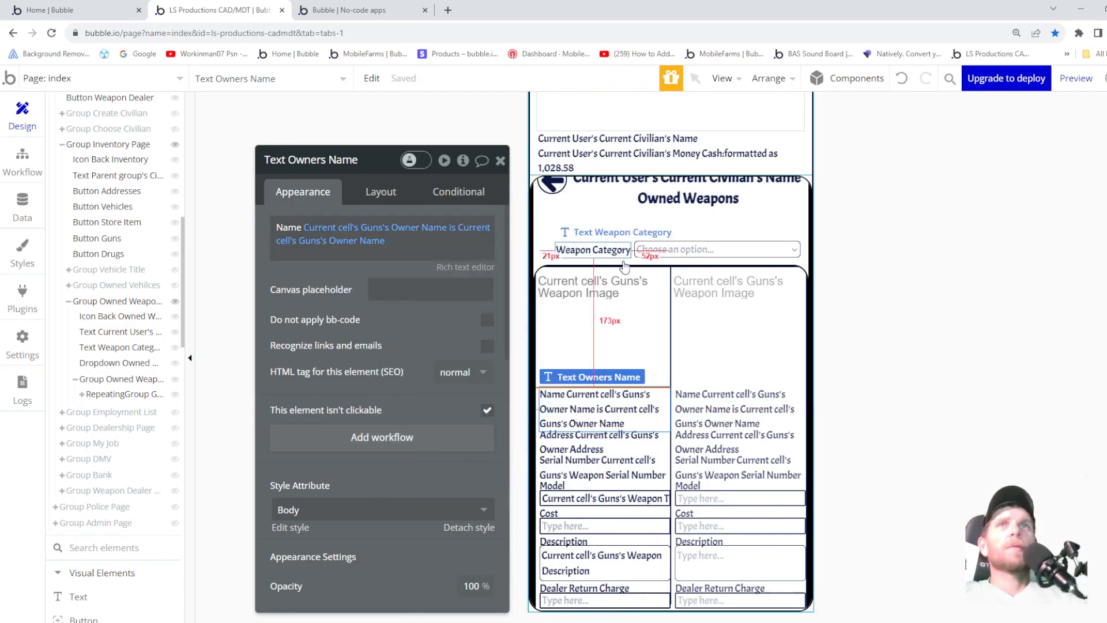
- Extend the Address text's expression with the comparison "is Current cell's Guns's Owner Address"
{"action": "left_click", "coordinate": [602, 440]}
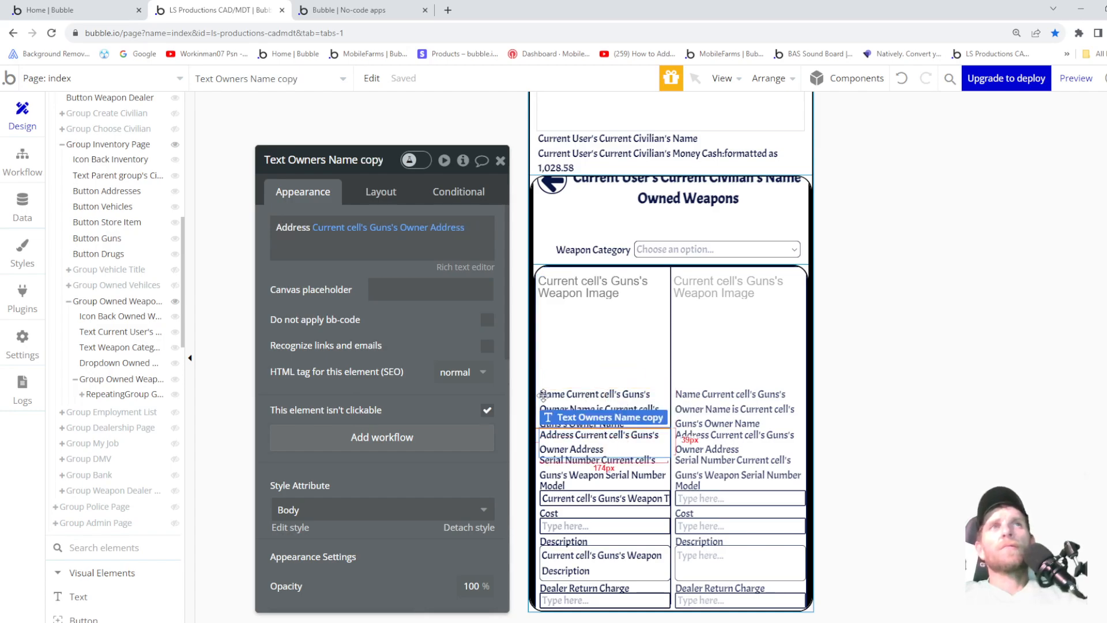
{"action": "mouse_move", "coordinate": [362, 233]}
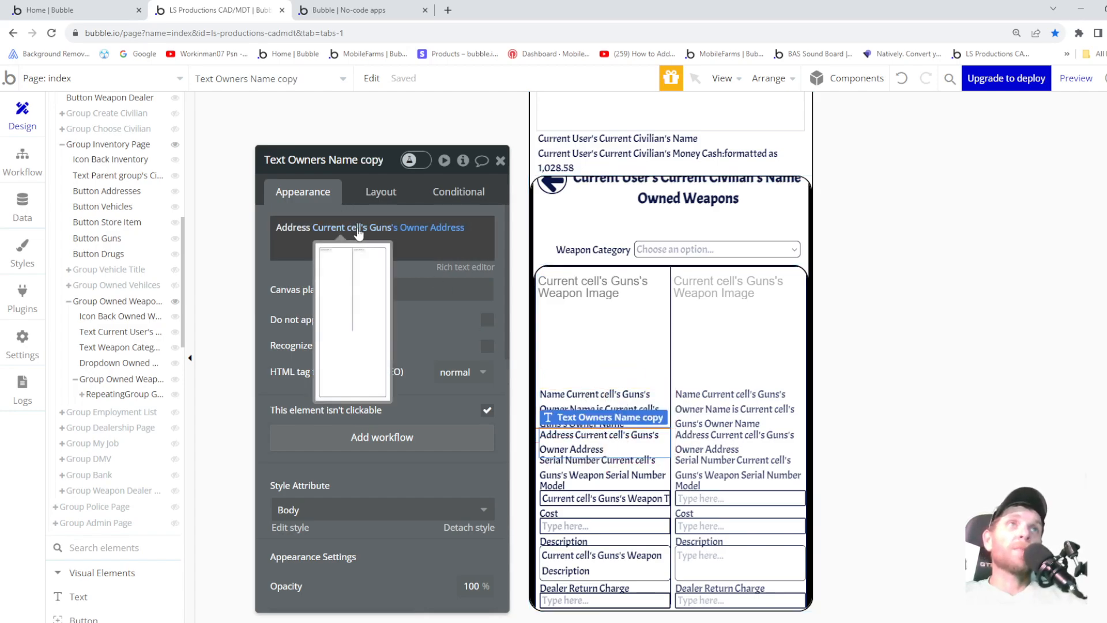
{"action": "left_click", "coordinate": [427, 227]}
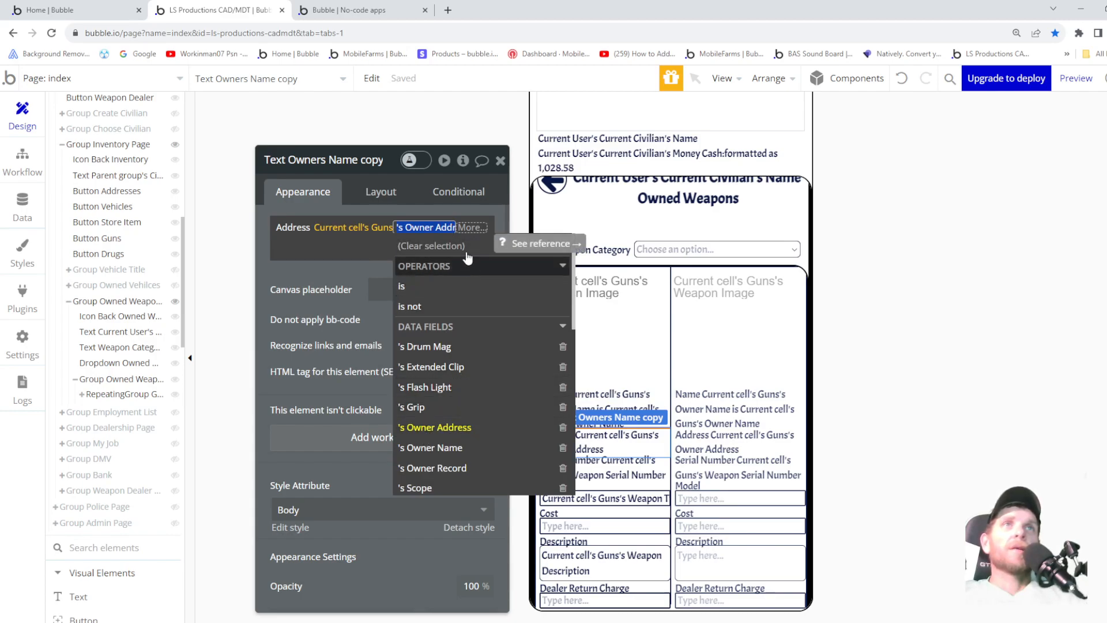
{"action": "left_click", "coordinate": [472, 227]}
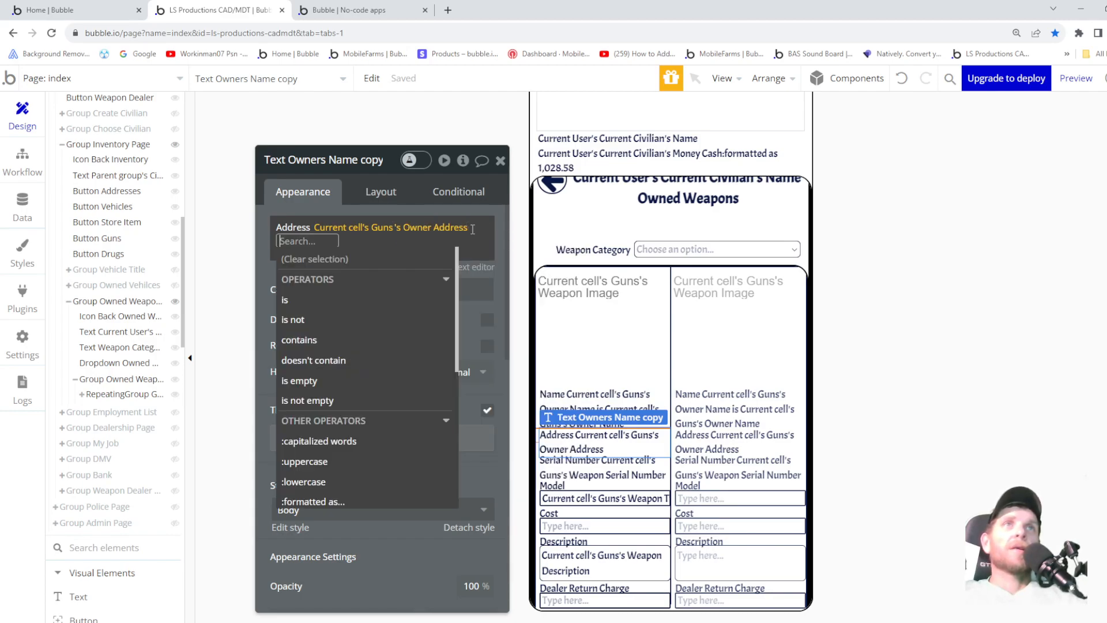
{"action": "left_click", "coordinate": [314, 300]}
{"action": "left_click", "coordinate": [320, 278]}
{"action": "left_click", "coordinate": [404, 421]}
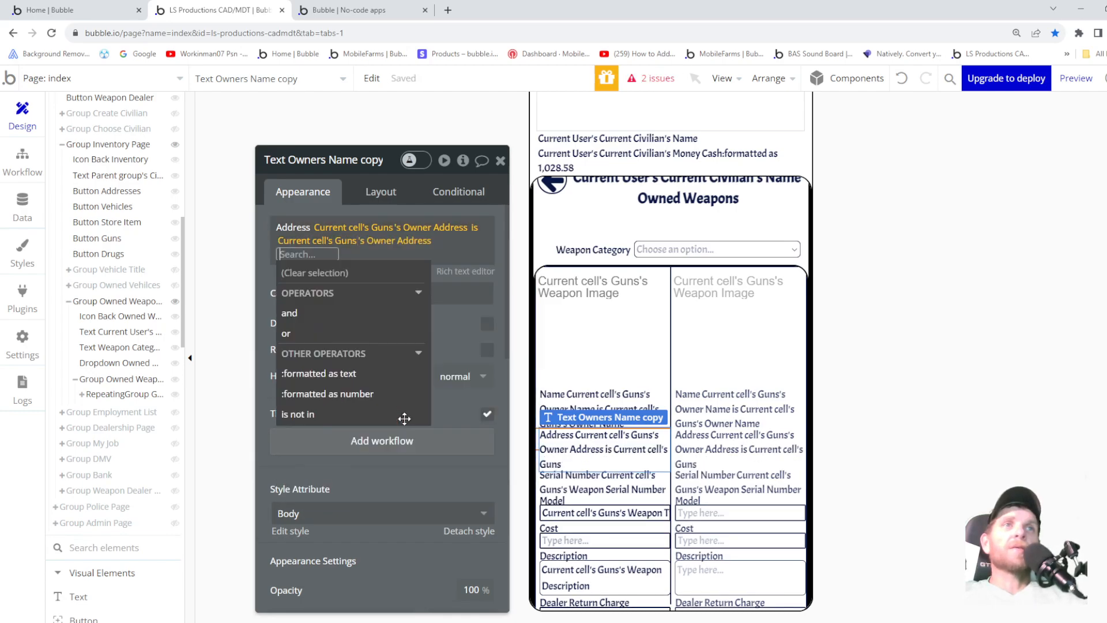
{"action": "left_click", "coordinate": [268, 272]}
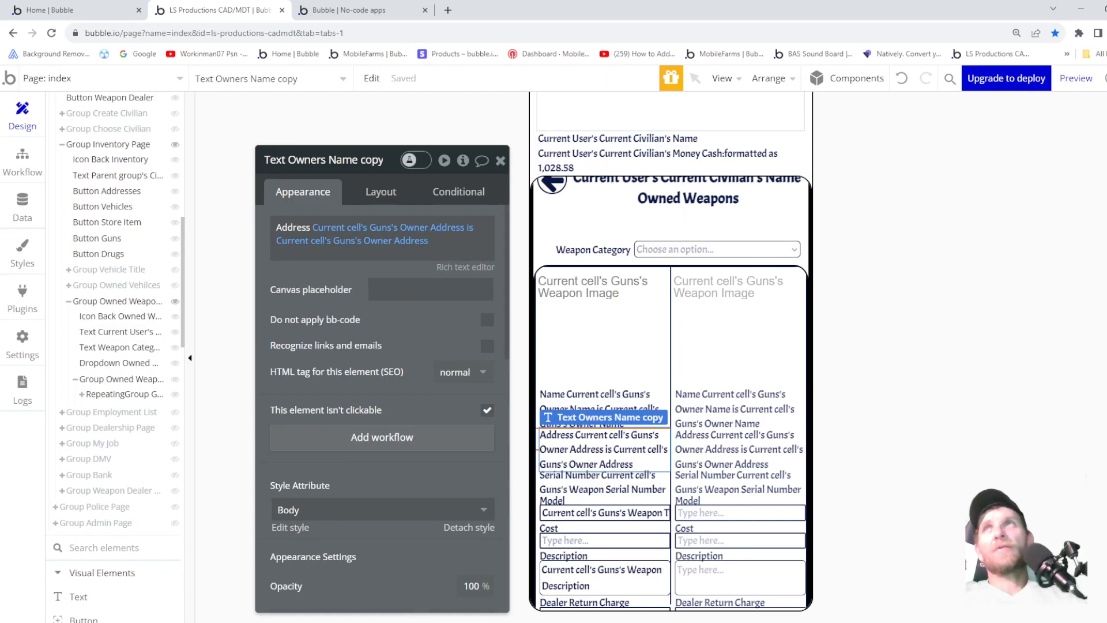
- Preview the app, check the weapons in the civilian's inventory with the new owner comparisons, and return to the editor
{"action": "left_click", "coordinate": [1076, 78]}
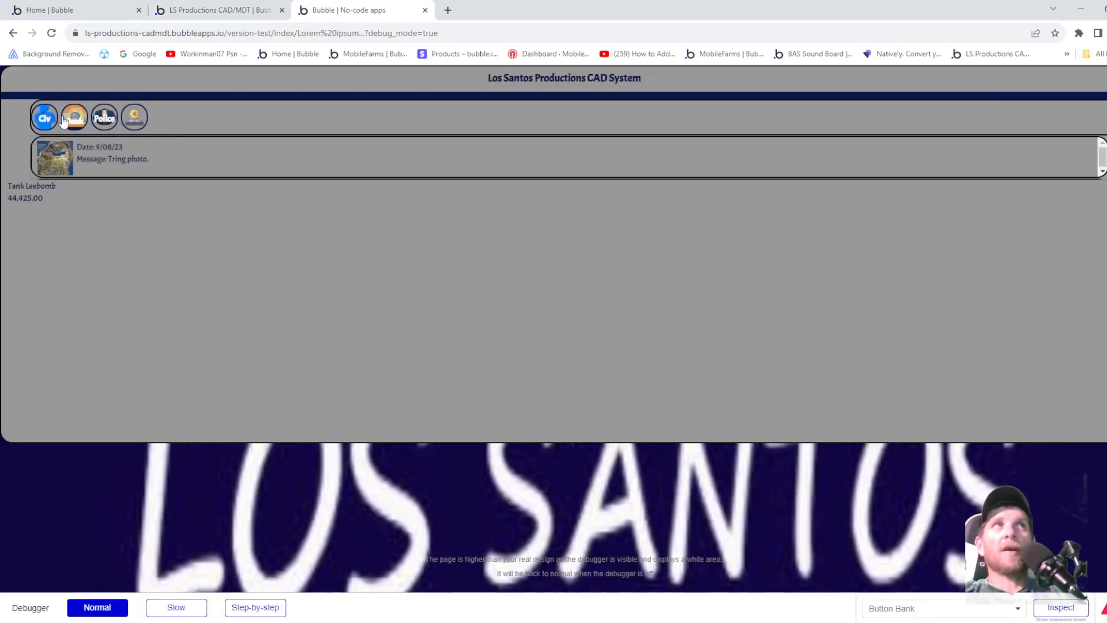
{"action": "left_click", "coordinate": [53, 119]}
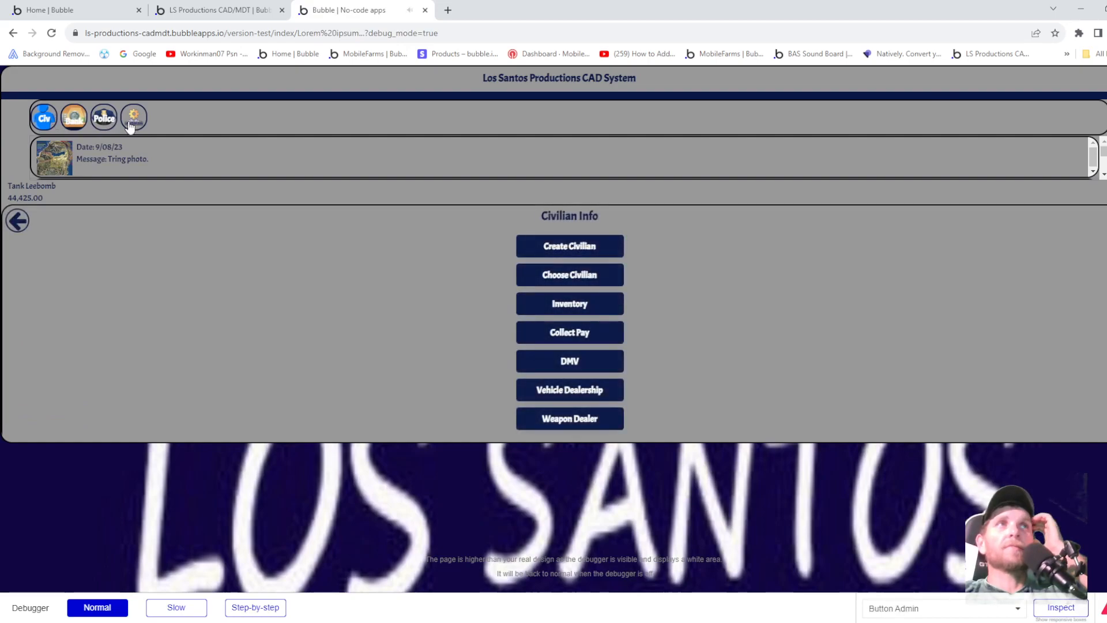
{"action": "left_click", "coordinate": [582, 314]}
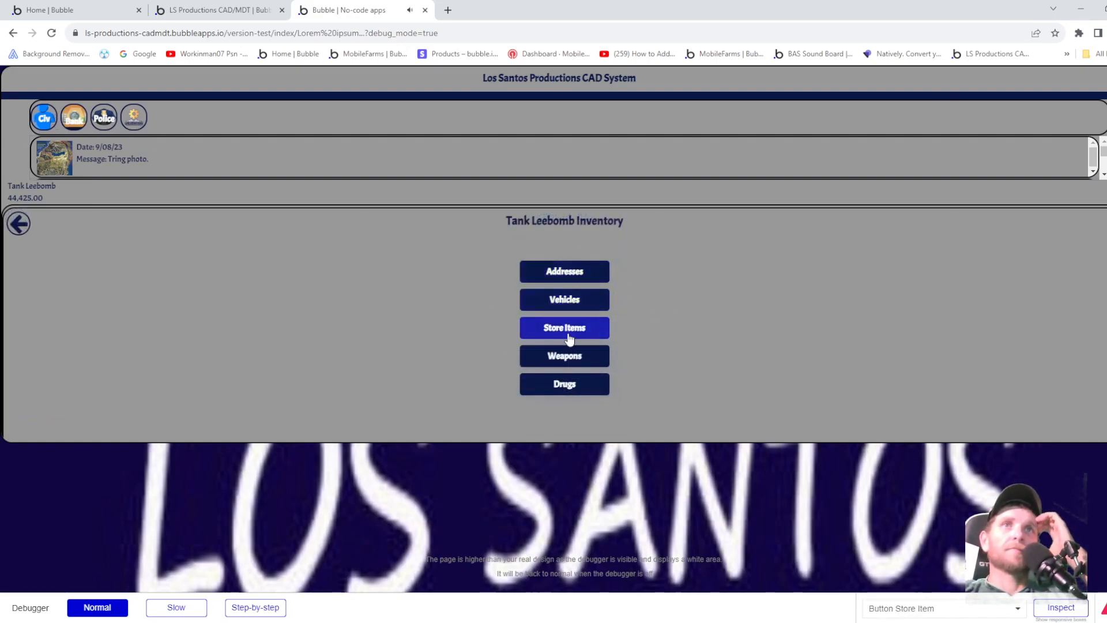
{"action": "left_click", "coordinate": [569, 357]}
{"action": "left_click", "coordinate": [113, 272]}
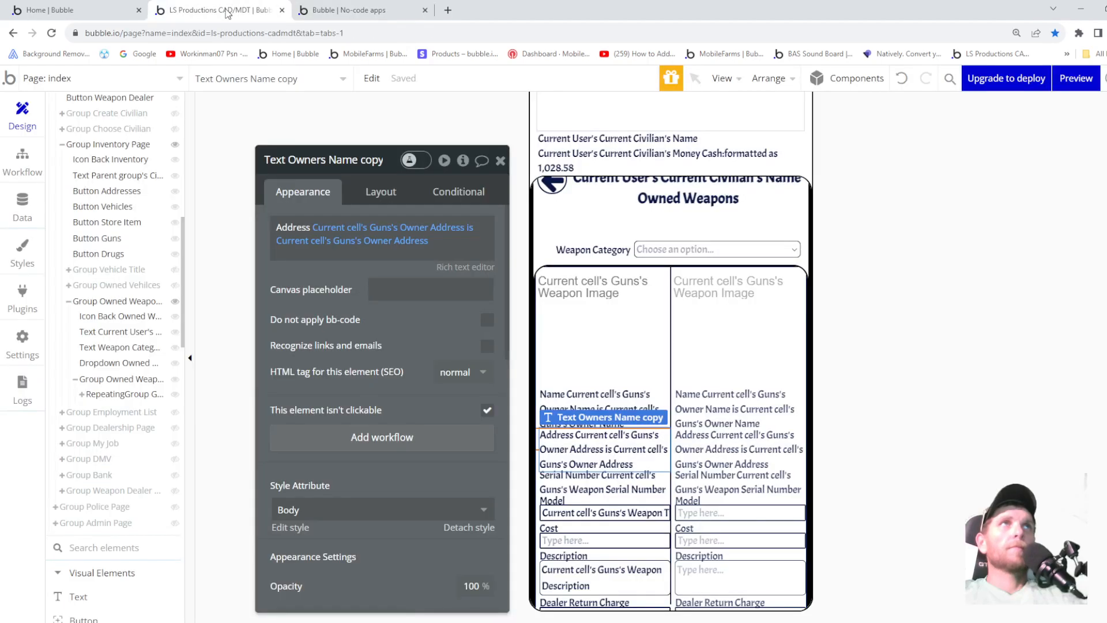
{"action": "left_click", "coordinate": [228, 10]}
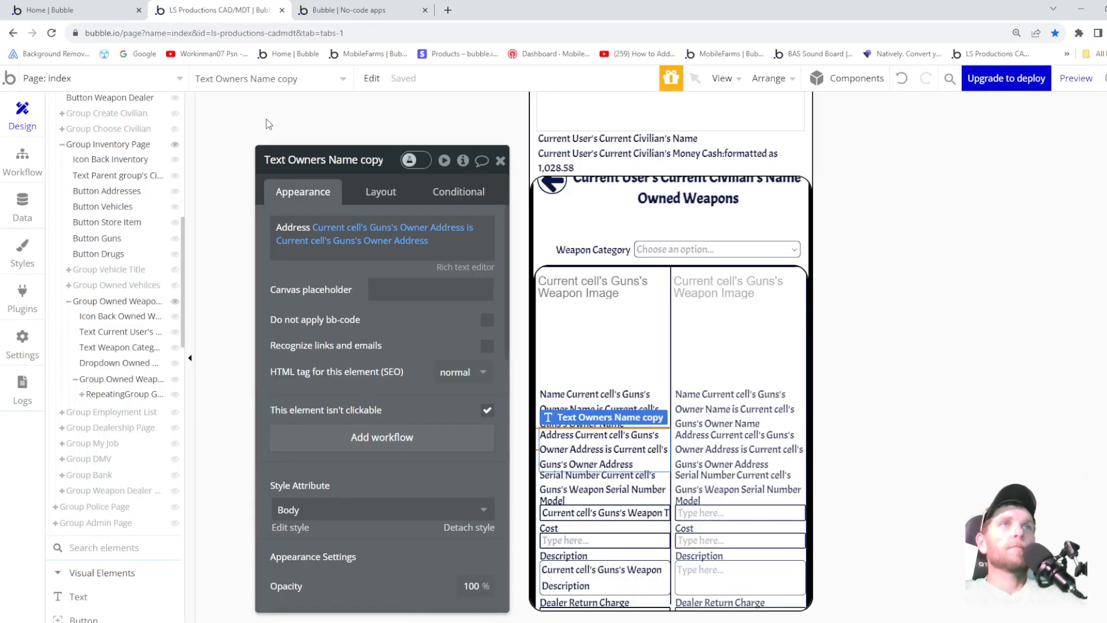
- Try Current User as the comparison value in the Address text's expression and look through its data fields
{"action": "left_click", "coordinate": [392, 254]}
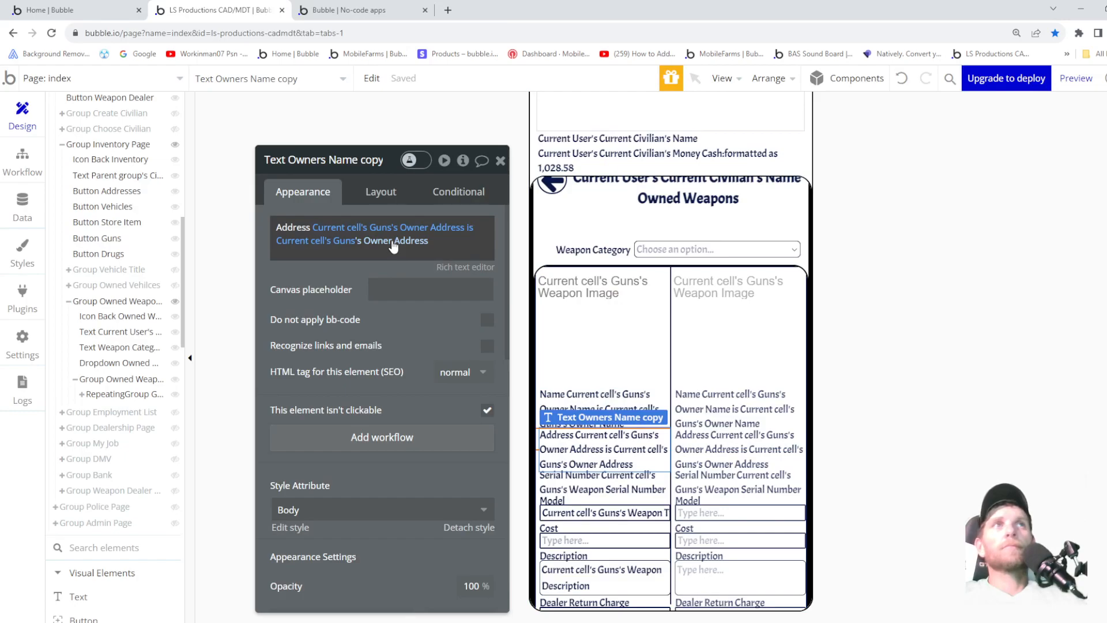
{"action": "left_click", "coordinate": [393, 241]}
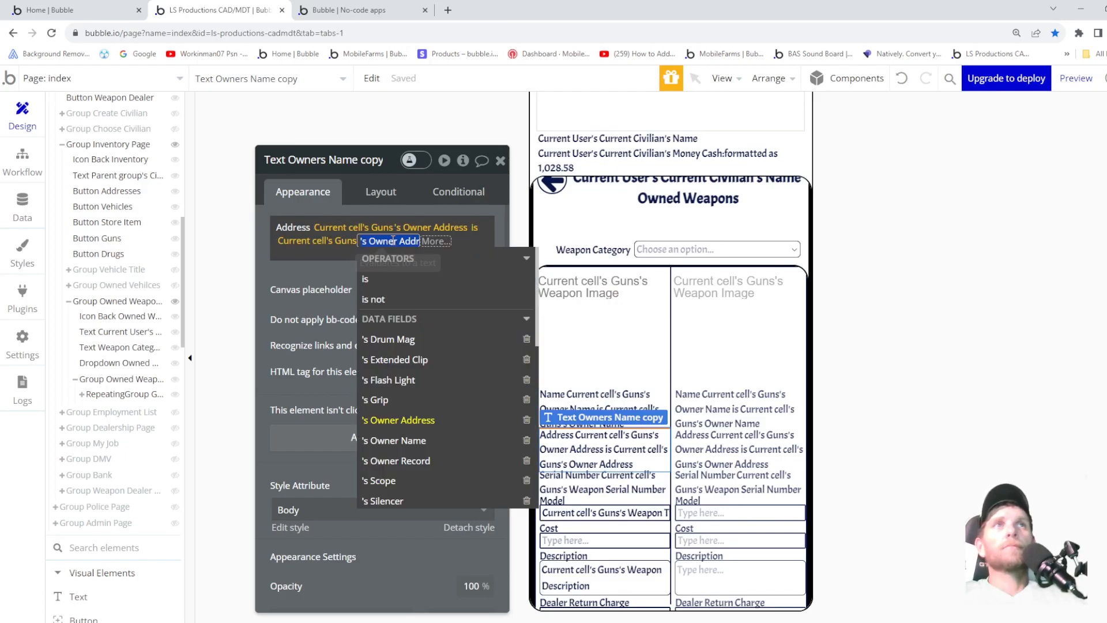
{"action": "left_click", "coordinate": [324, 241]}
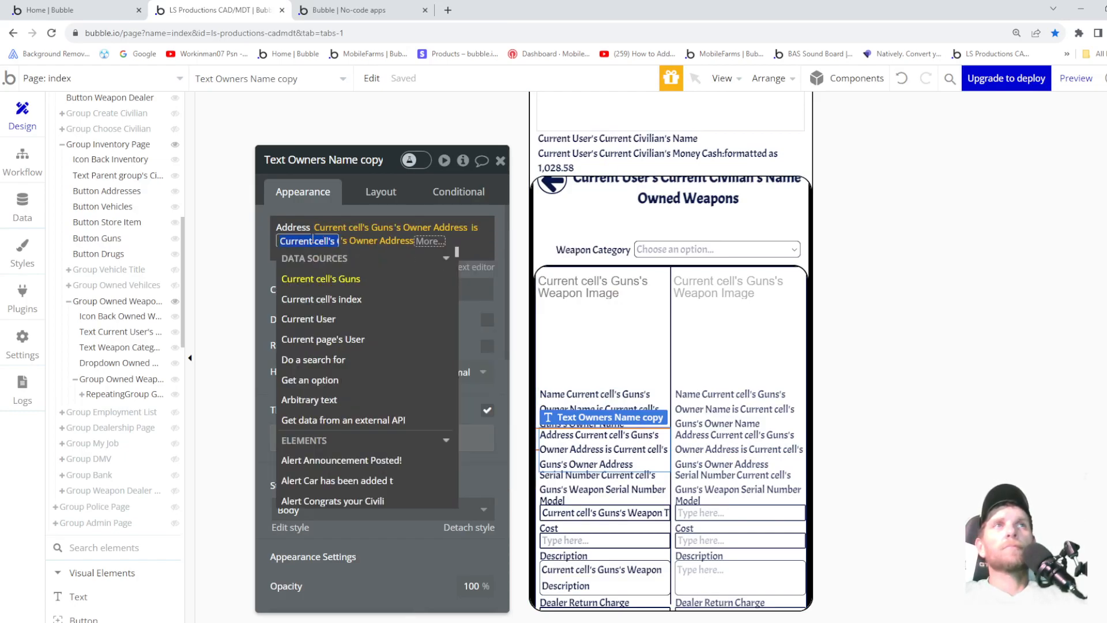
{"action": "left_click", "coordinate": [315, 319]}
{"action": "scroll", "coordinate": [388, 442], "scroll_direction": "down", "scroll_amount": 4}
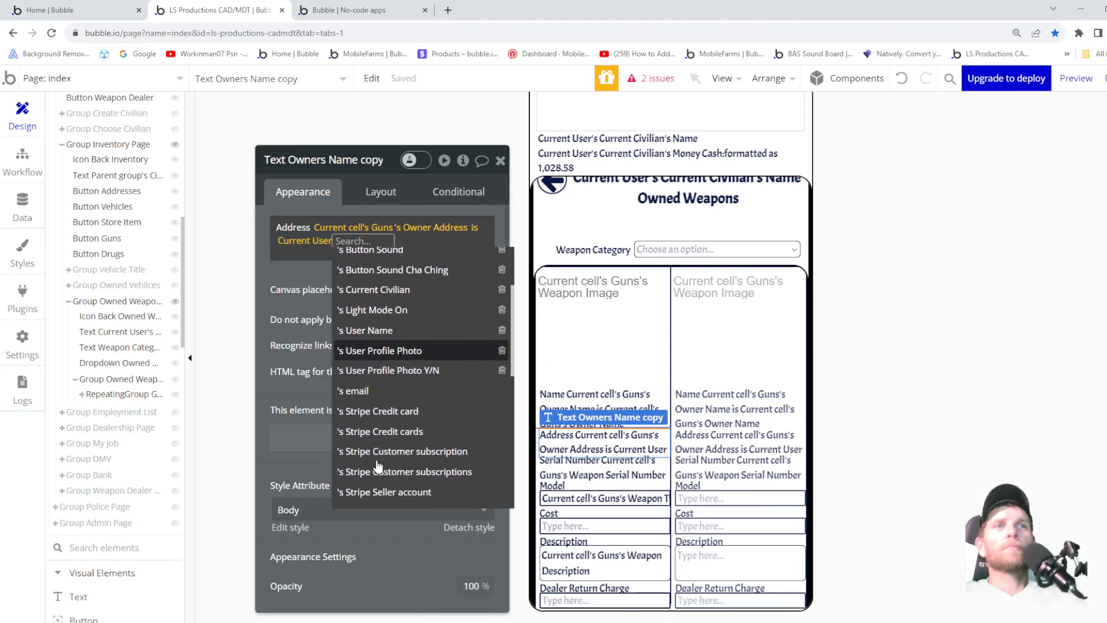
{"action": "scroll", "coordinate": [379, 460], "scroll_direction": "down", "scroll_amount": 2}
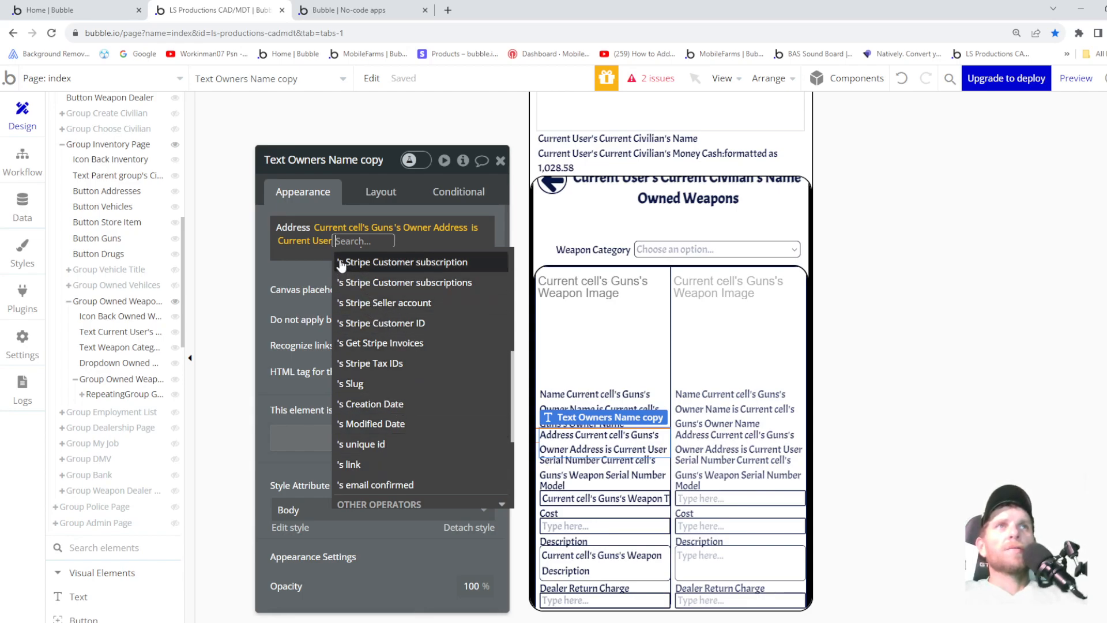
{"action": "scroll", "coordinate": [424, 355], "scroll_direction": "up", "scroll_amount": 3}
{"action": "scroll", "coordinate": [422, 356], "scroll_direction": "up", "scroll_amount": 2}
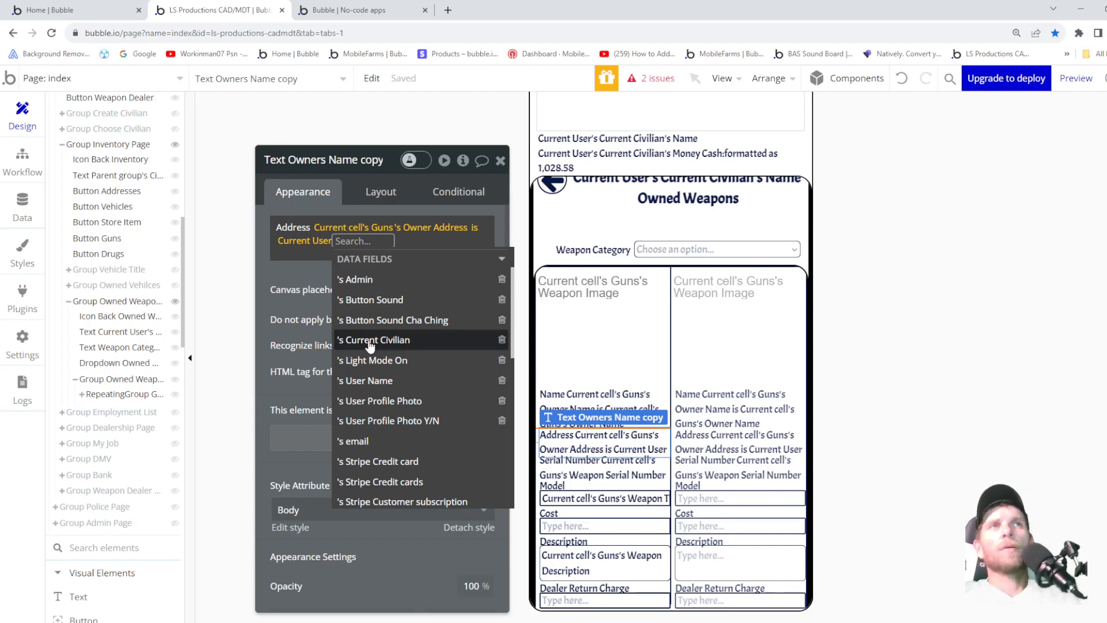
{"action": "key", "text": "BackSpace"}
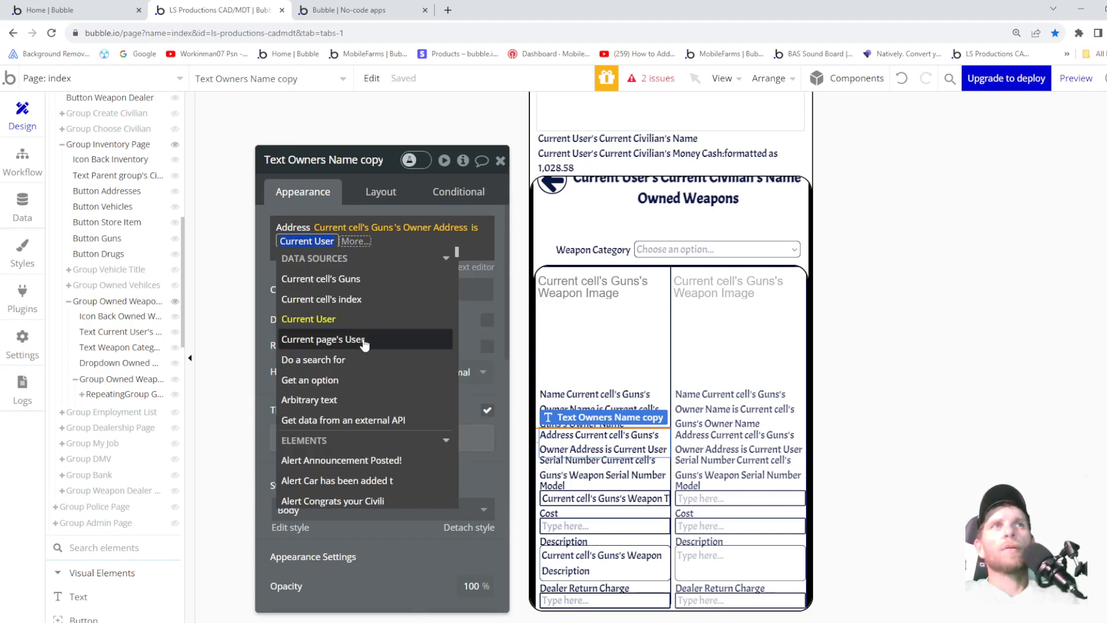
- Set the comparison value in the Address text's expression to Current cell's Guns's Owner Name
{"action": "left_click", "coordinate": [340, 283]}
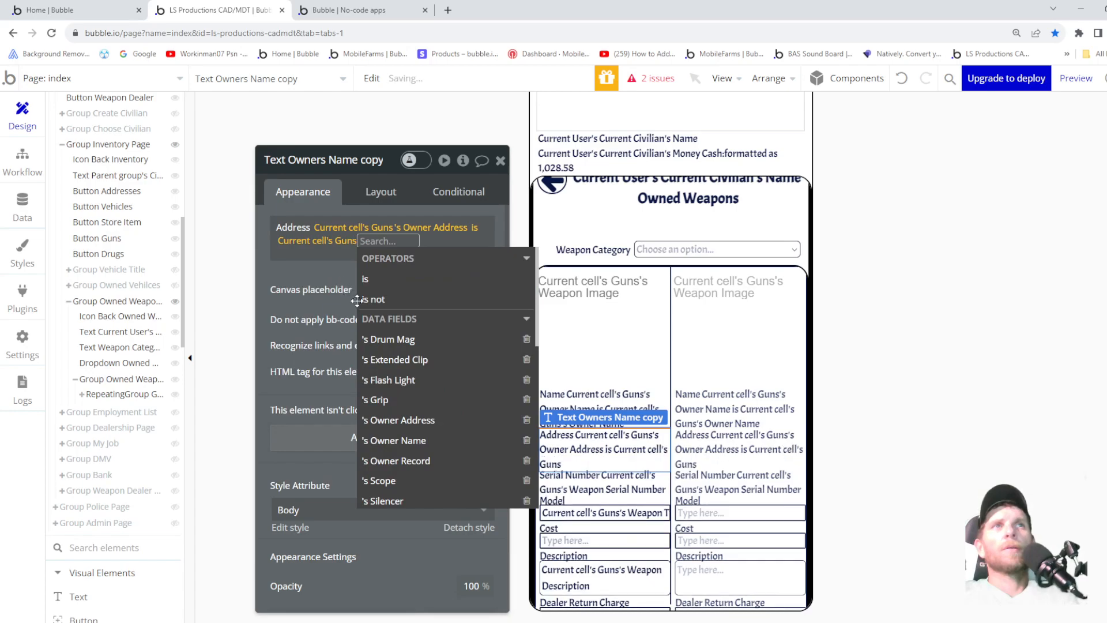
{"action": "left_click", "coordinate": [389, 441]}
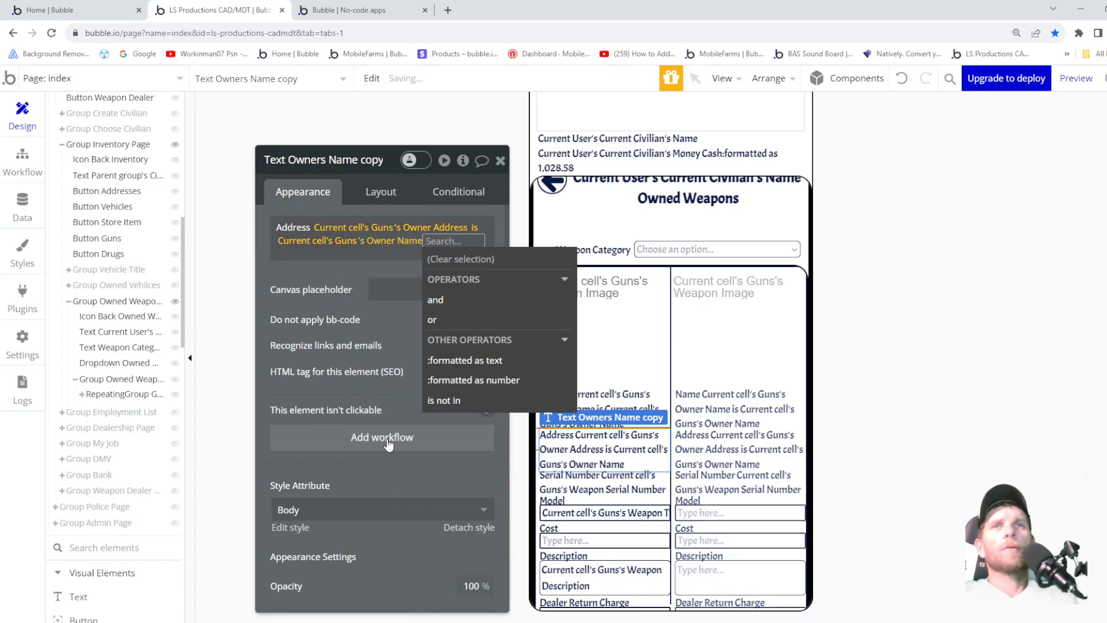
{"action": "left_click", "coordinate": [319, 270]}
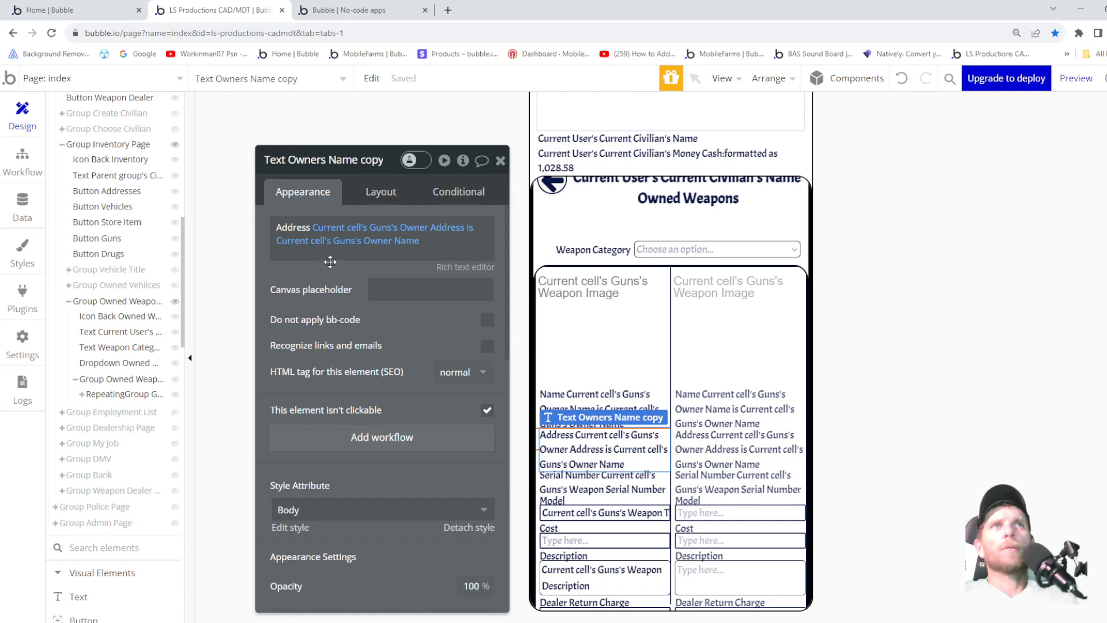
- Remove the comparison value Current cell's Guns's Owner Name from the Name text's expression, keeping the "is" operator
{"action": "left_click", "coordinate": [364, 235]}
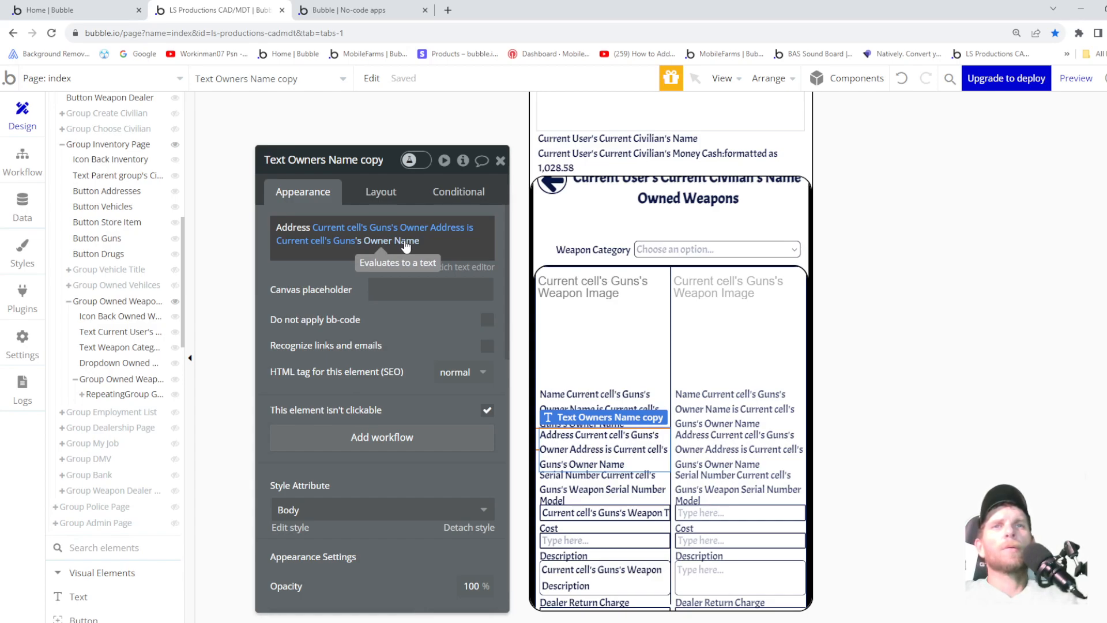
{"action": "left_click", "coordinate": [627, 402]}
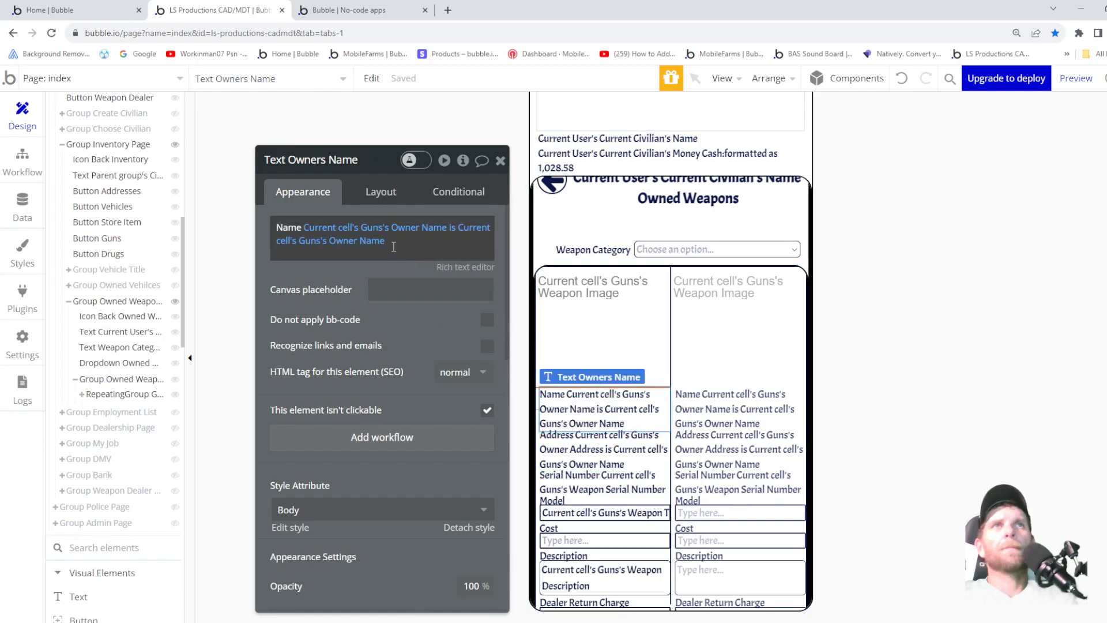
{"action": "left_click", "coordinate": [350, 245]}
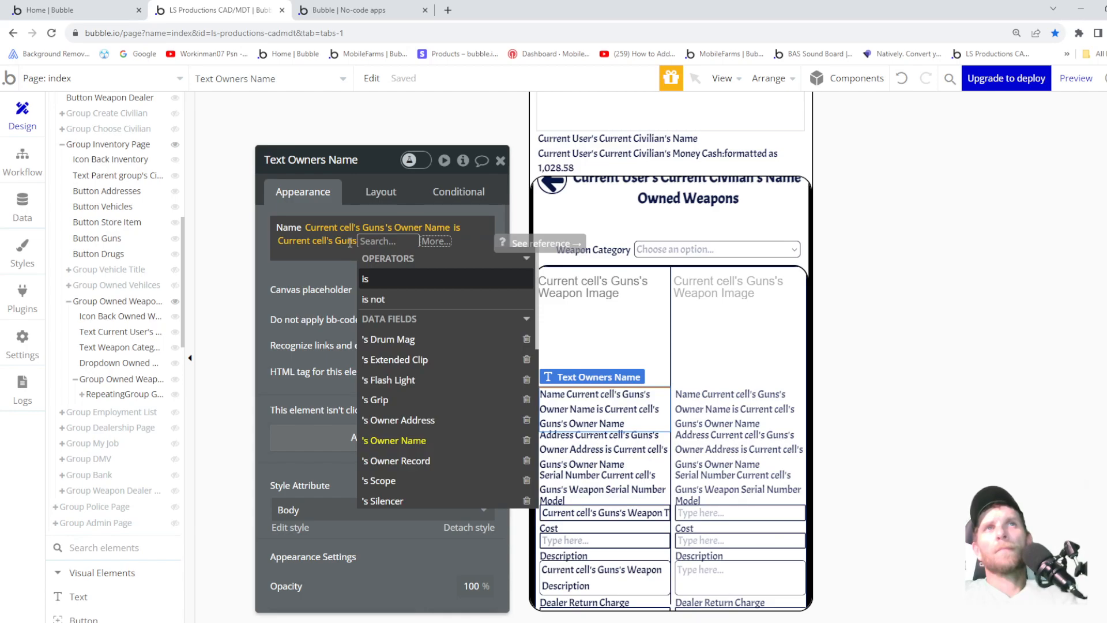
{"action": "key", "text": "BackSpace"}
{"action": "key", "text": "BackSpace"}
{"action": "key", "text": "BackSpace"}
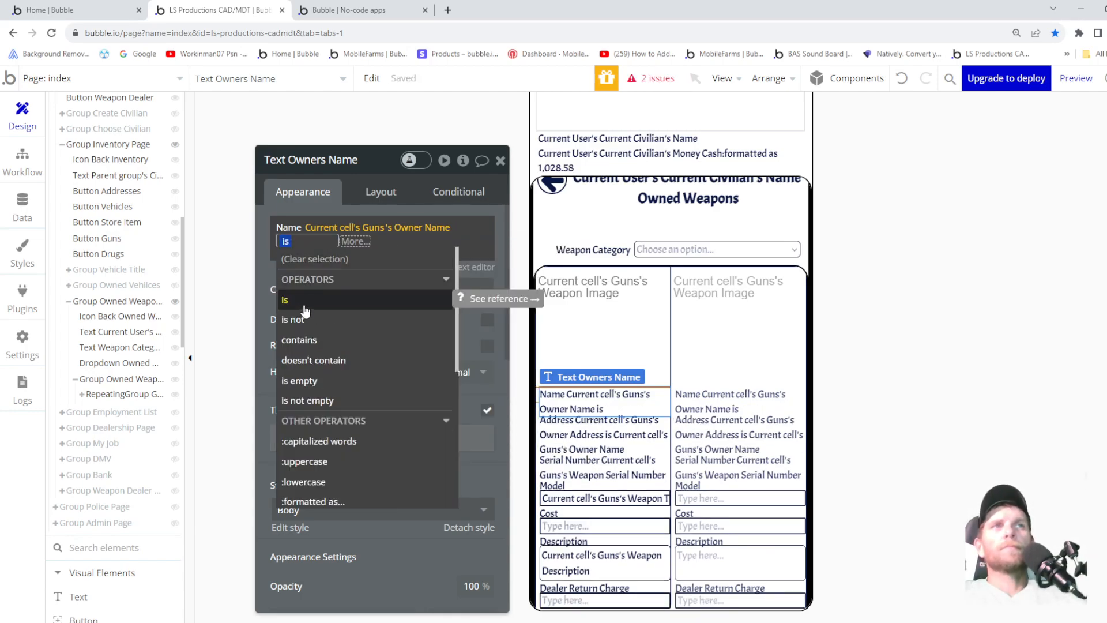
- Look through the available operators and try "contains" in the Name text's expression
{"action": "scroll", "coordinate": [348, 365], "scroll_direction": "down", "scroll_amount": 2}
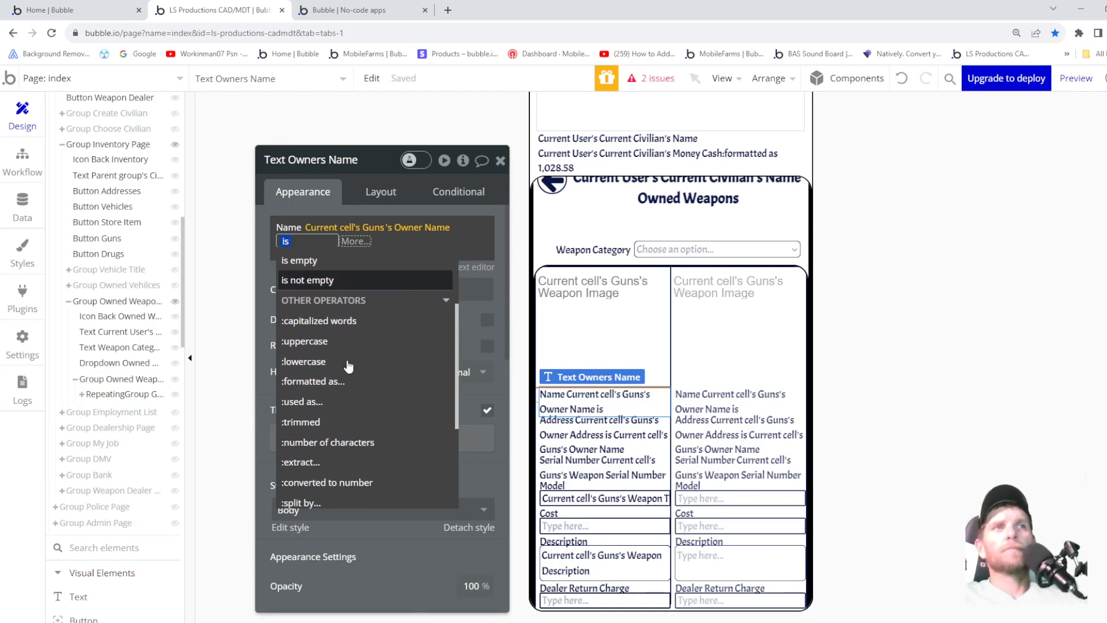
{"action": "scroll", "coordinate": [348, 366], "scroll_direction": "down", "scroll_amount": 2}
{"action": "scroll", "coordinate": [351, 372], "scroll_direction": "down", "scroll_amount": 1}
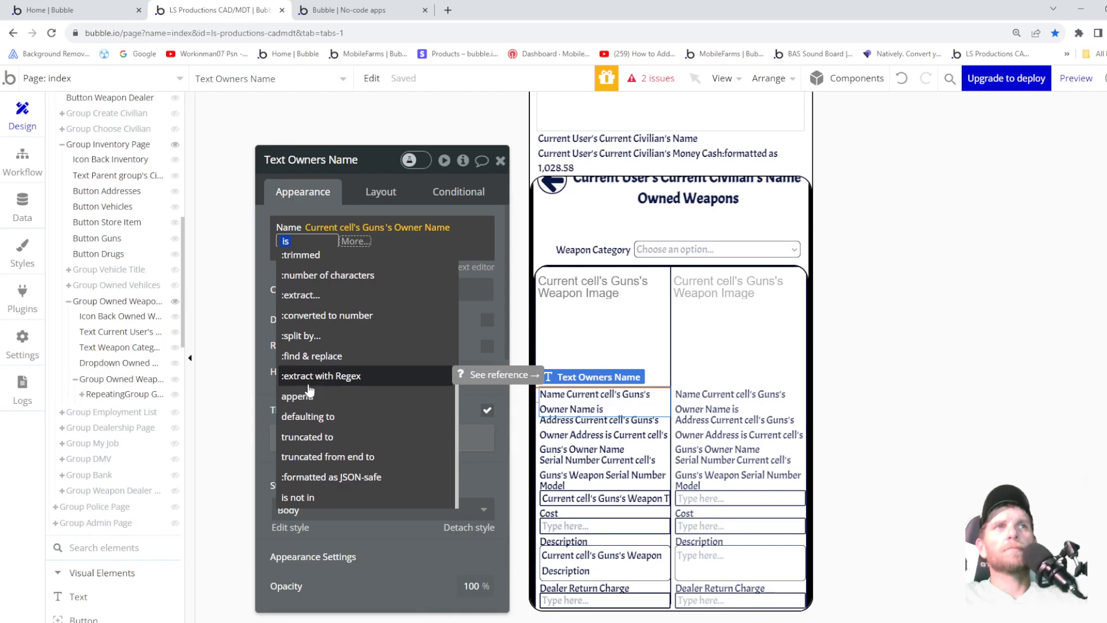
{"action": "scroll", "coordinate": [324, 375], "scroll_direction": "up", "scroll_amount": 1}
{"action": "scroll", "coordinate": [326, 372], "scroll_direction": "up", "scroll_amount": 2}
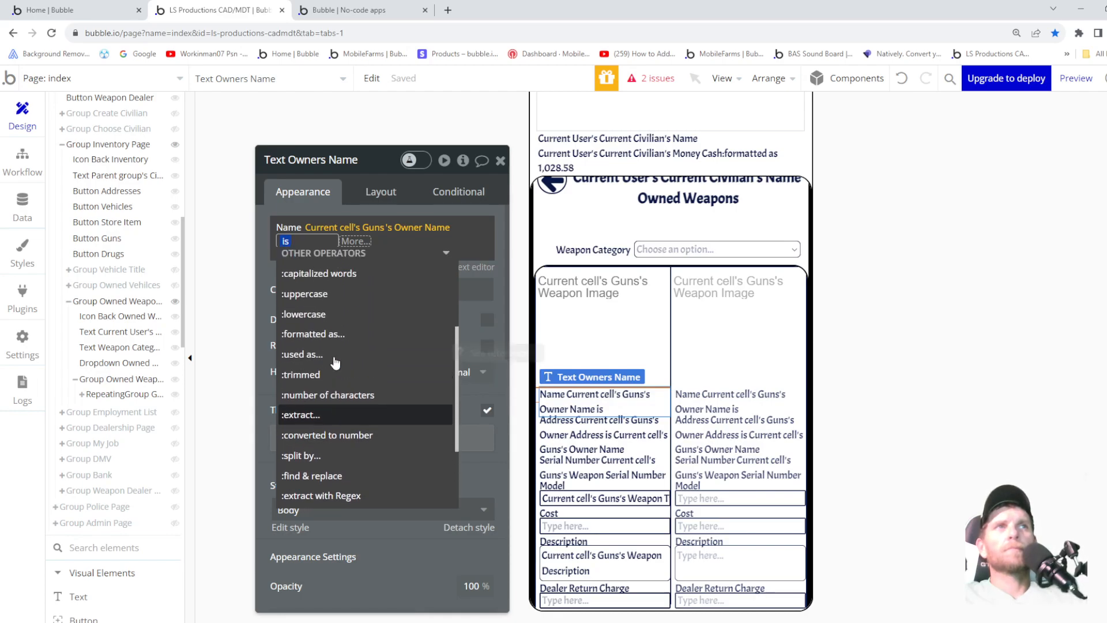
{"action": "scroll", "coordinate": [335, 363], "scroll_direction": "up", "scroll_amount": 3}
{"action": "scroll", "coordinate": [335, 362], "scroll_direction": "up", "scroll_amount": 1}
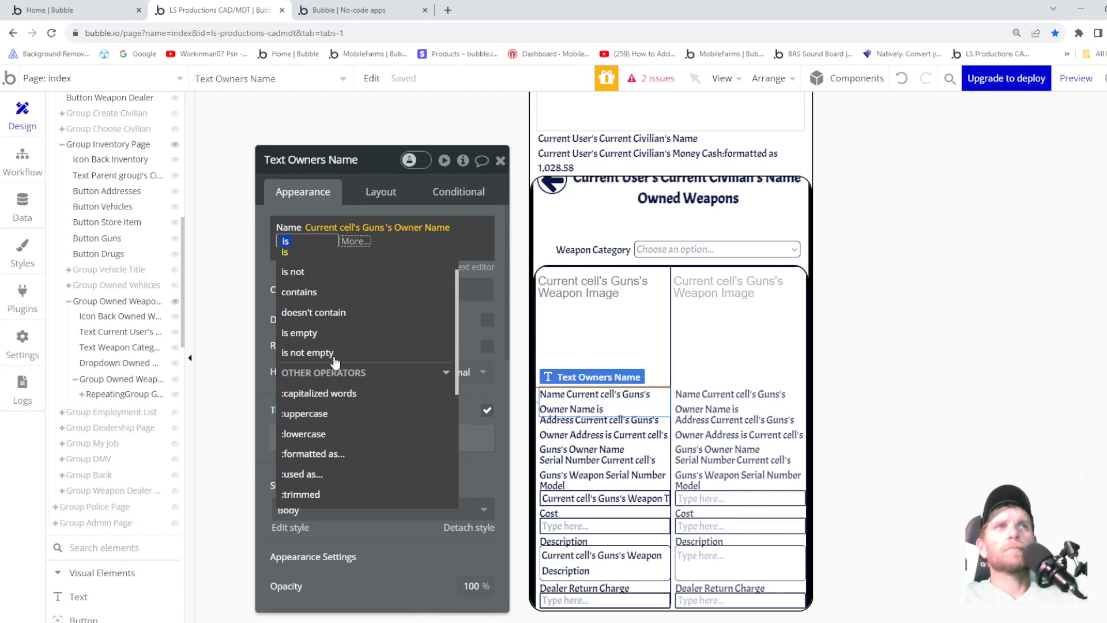
{"action": "scroll", "coordinate": [333, 361], "scroll_direction": "up", "scroll_amount": 1}
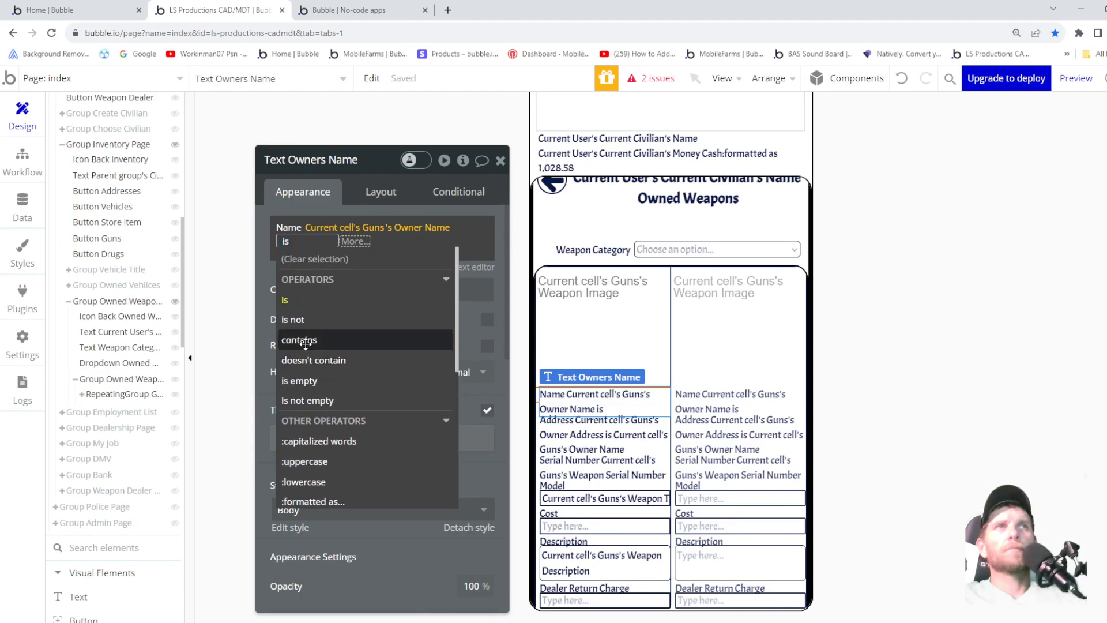
{"action": "left_click", "coordinate": [289, 349]}
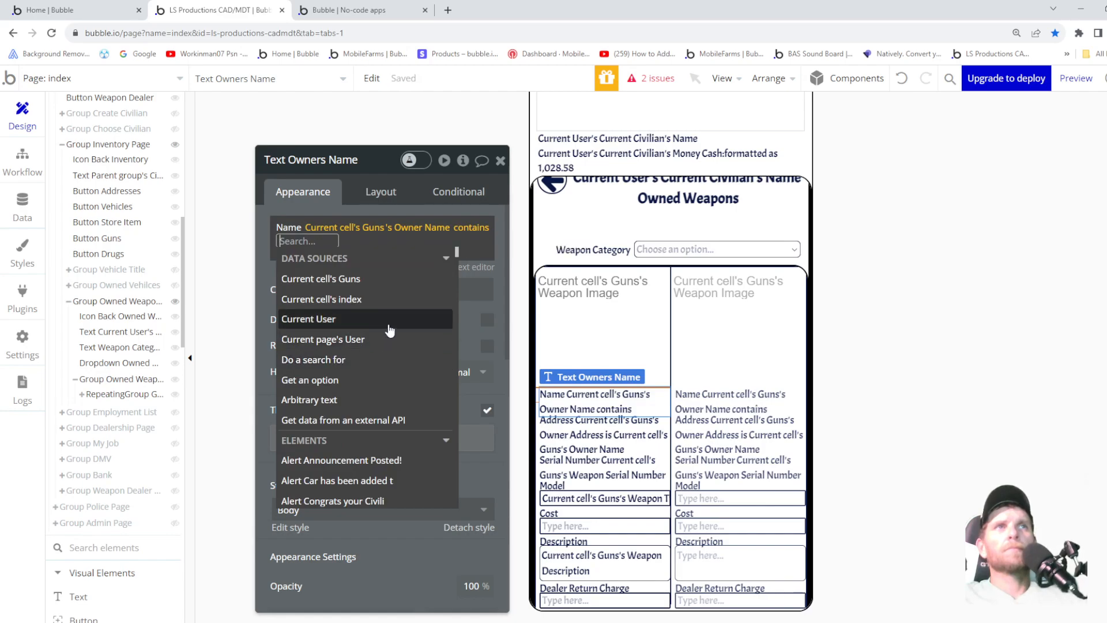
{"action": "mouse_move", "coordinate": [391, 330]}
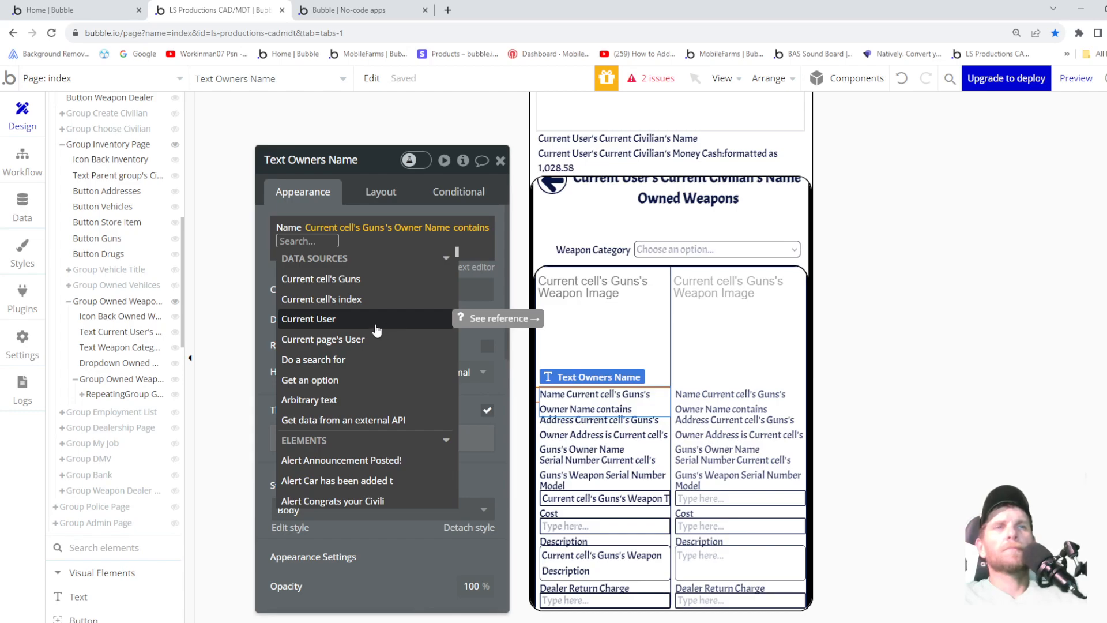
- Strip the comparison operator from the Name text and reselect Owner Name as the field of Current cell's Guns
{"action": "key", "text": "BackSpace"}
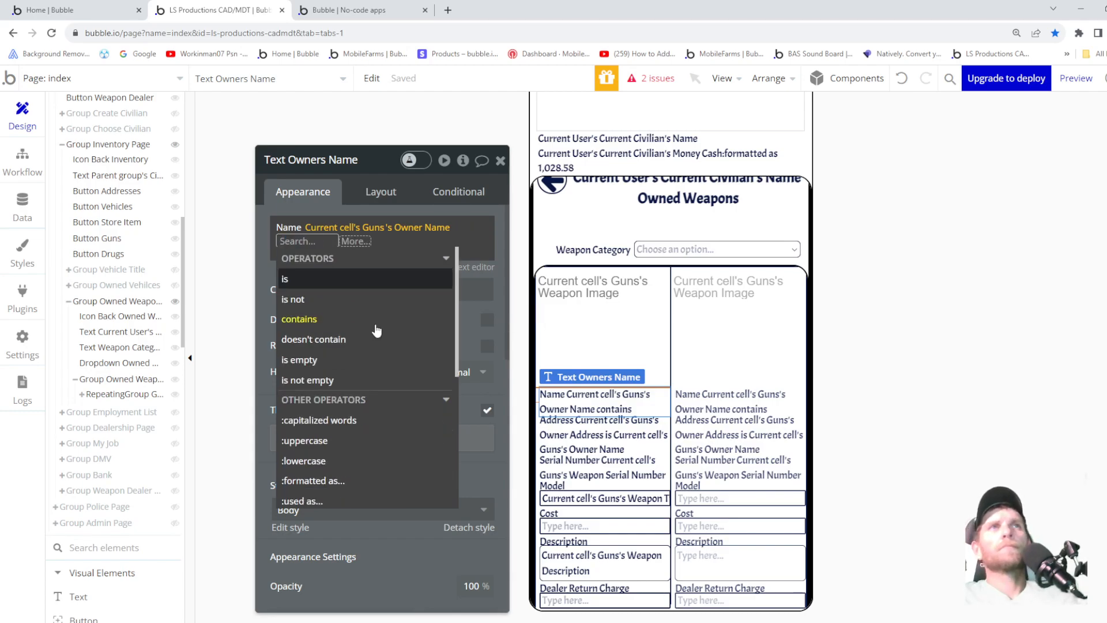
{"action": "key", "text": "BackSpace"}
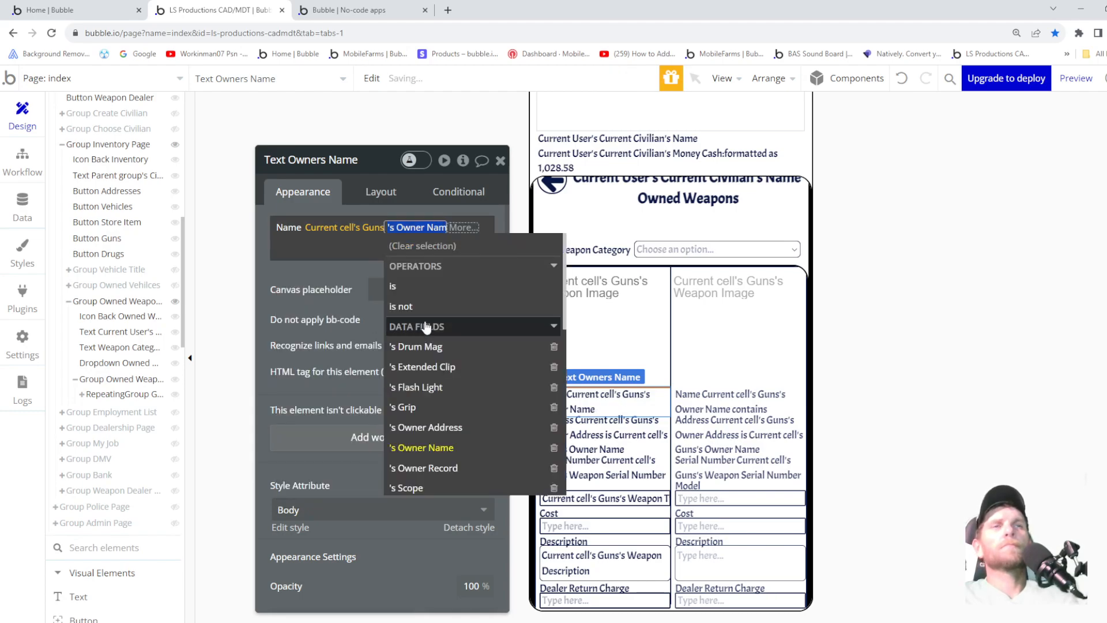
{"action": "left_click", "coordinate": [338, 269]}
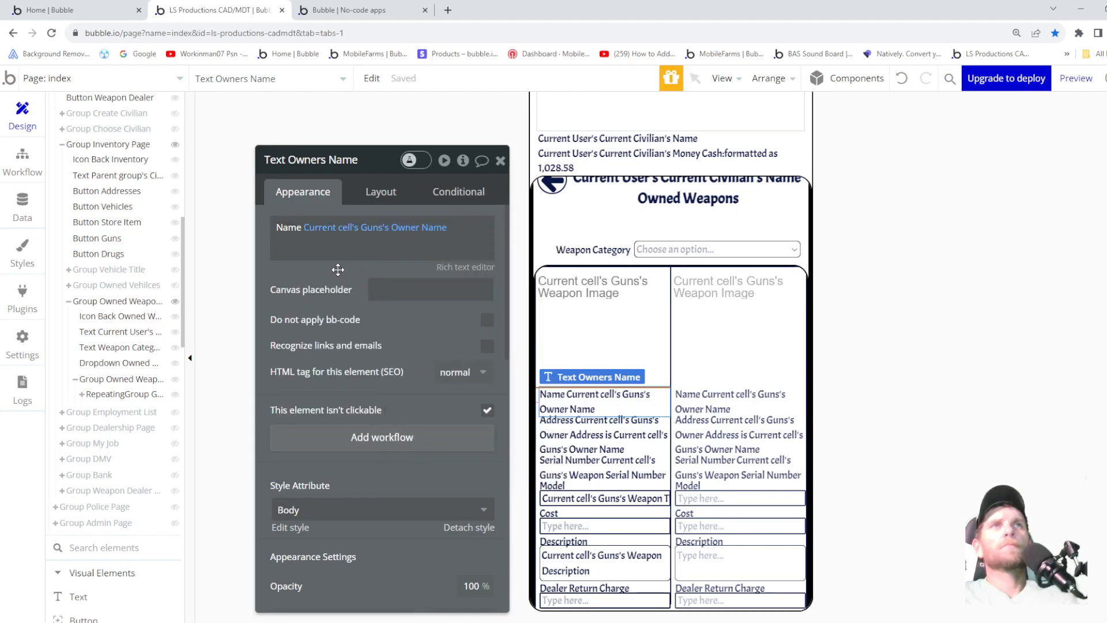
{"action": "left_click", "coordinate": [440, 228]}
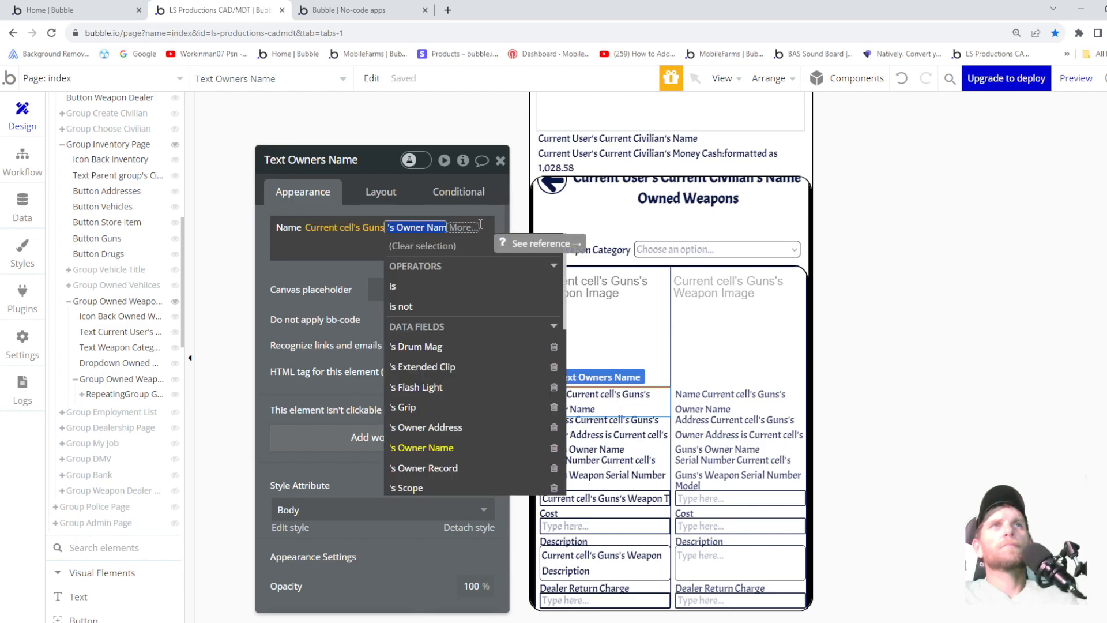
{"action": "key", "text": "BackSpace"}
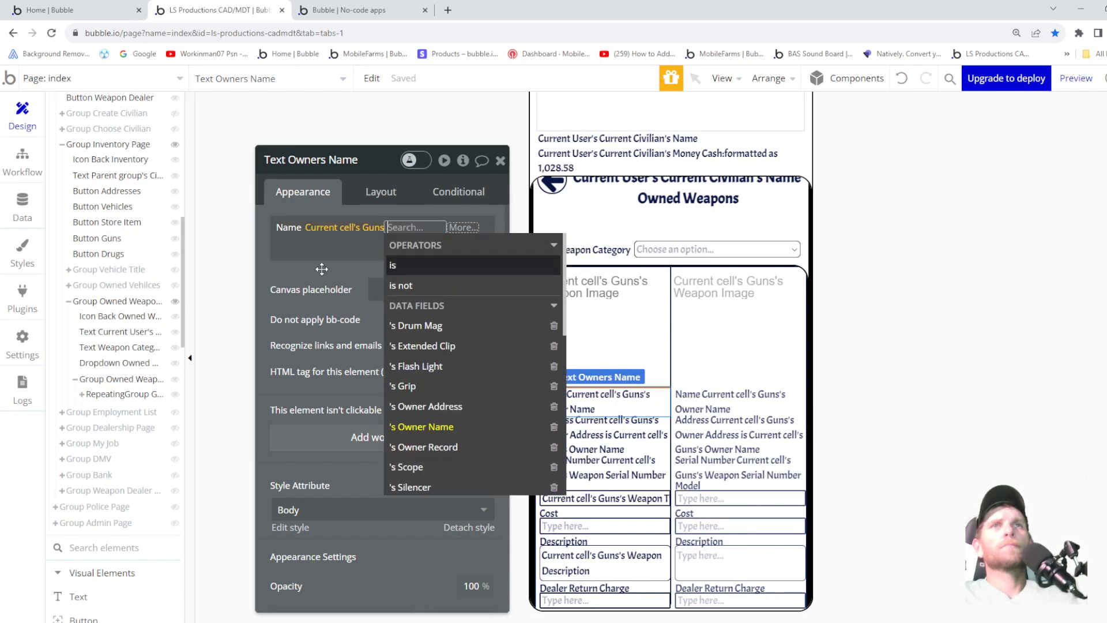
{"action": "left_click", "coordinate": [435, 432]}
{"action": "left_click", "coordinate": [272, 279]}
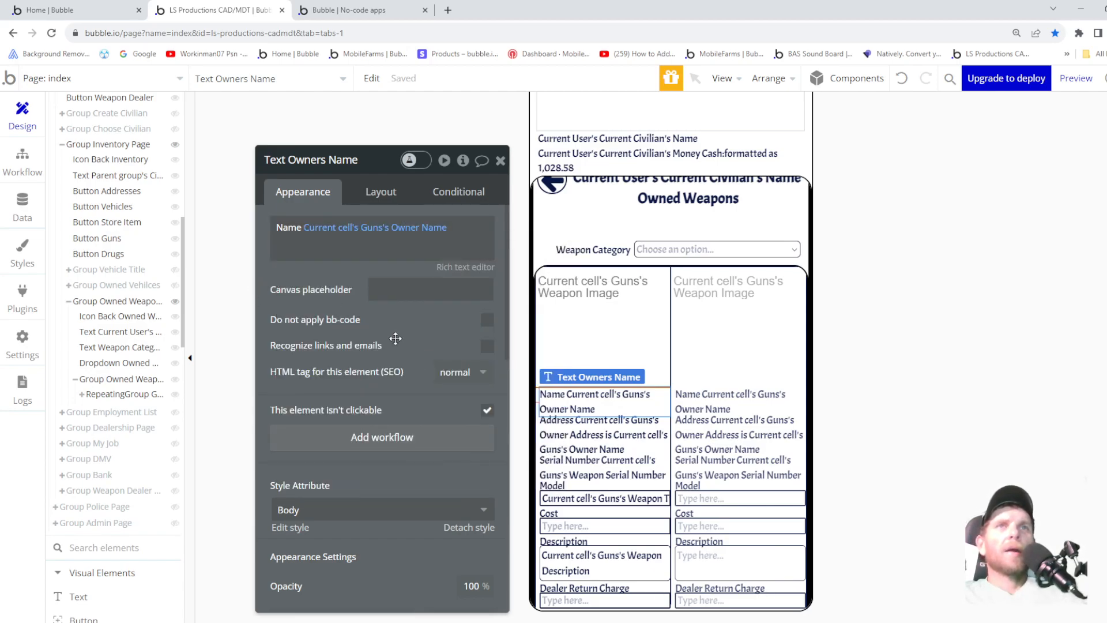
- Add a text element below the owner name text in the RepeatingGroup Guns cell and enter "Name" as its content
{"action": "scroll", "coordinate": [124, 501], "scroll_direction": "down", "scroll_amount": 4}
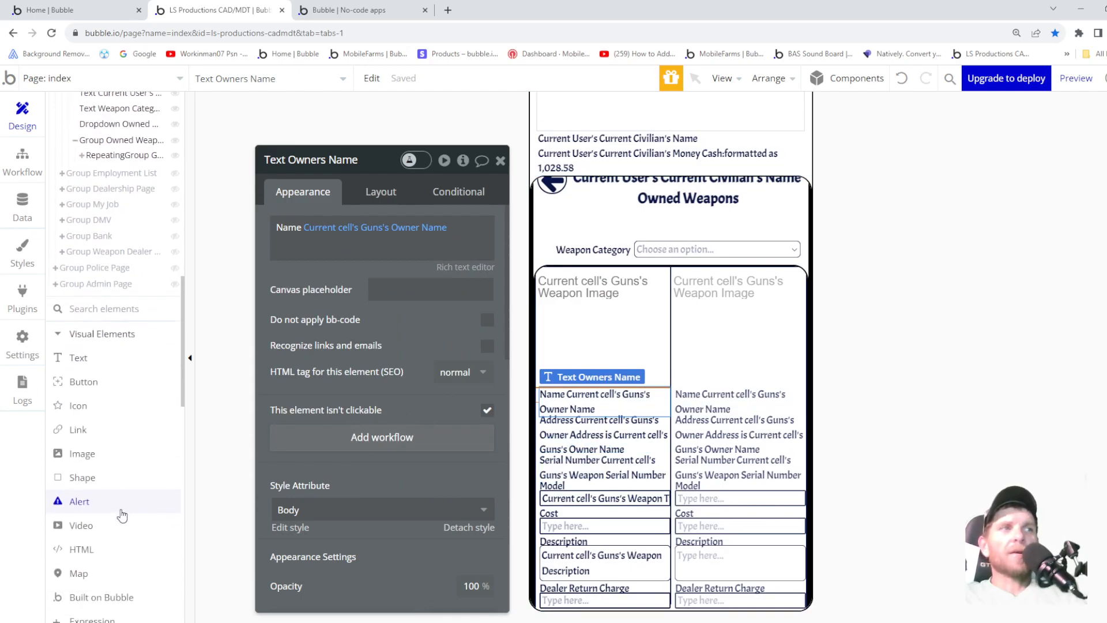
{"action": "key", "text": "Escape"}
{"action": "scroll", "coordinate": [150, 321], "scroll_direction": "up", "scroll_amount": 6}
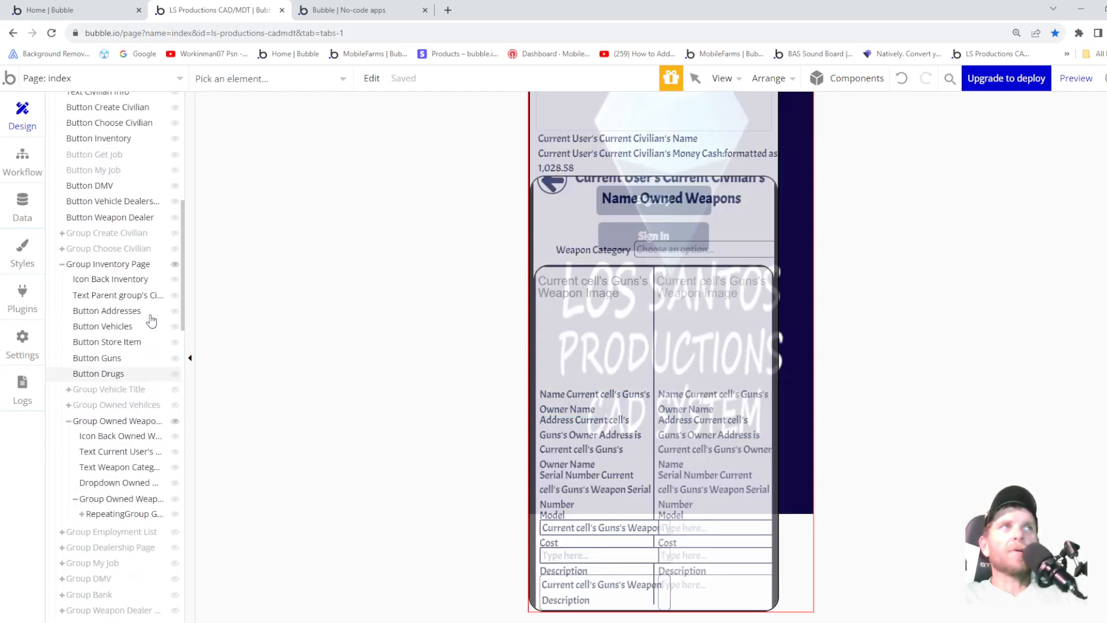
{"action": "left_click", "coordinate": [110, 266]}
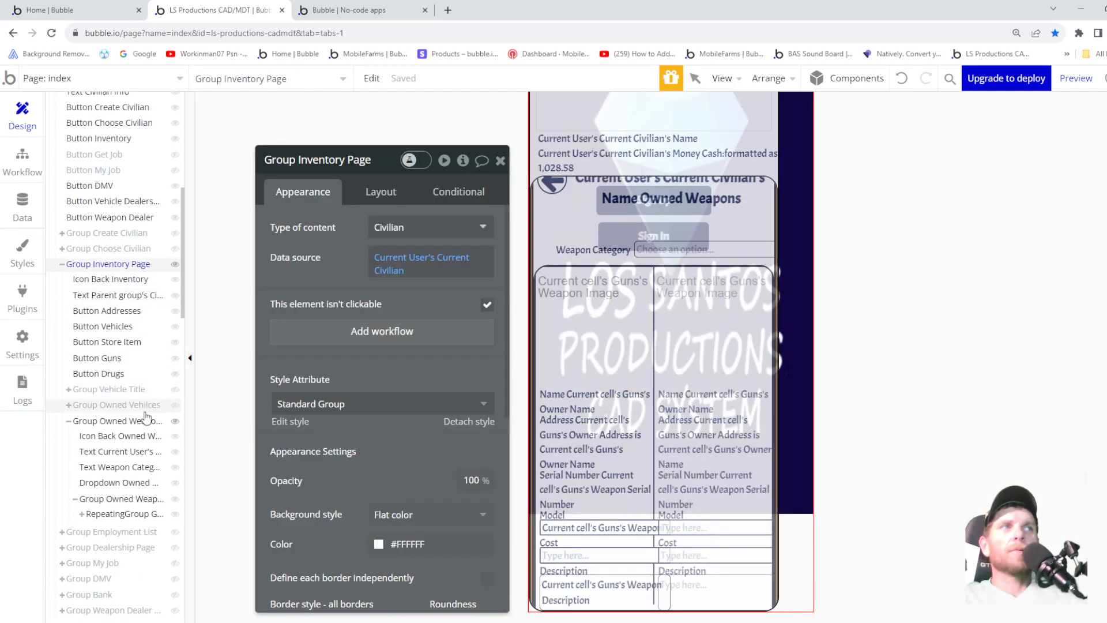
{"action": "left_click", "coordinate": [113, 514]}
{"action": "scroll", "coordinate": [300, 456], "scroll_direction": "down", "scroll_amount": 3}
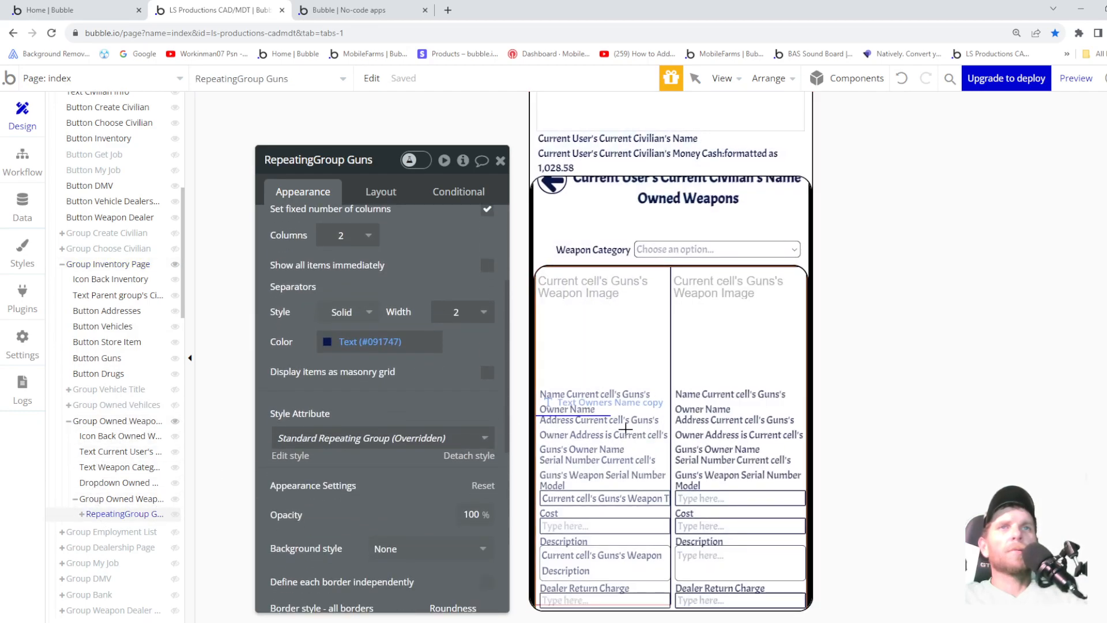
{"action": "left_click_drag", "start_coordinate": [594, 420], "coordinate": [658, 430]}
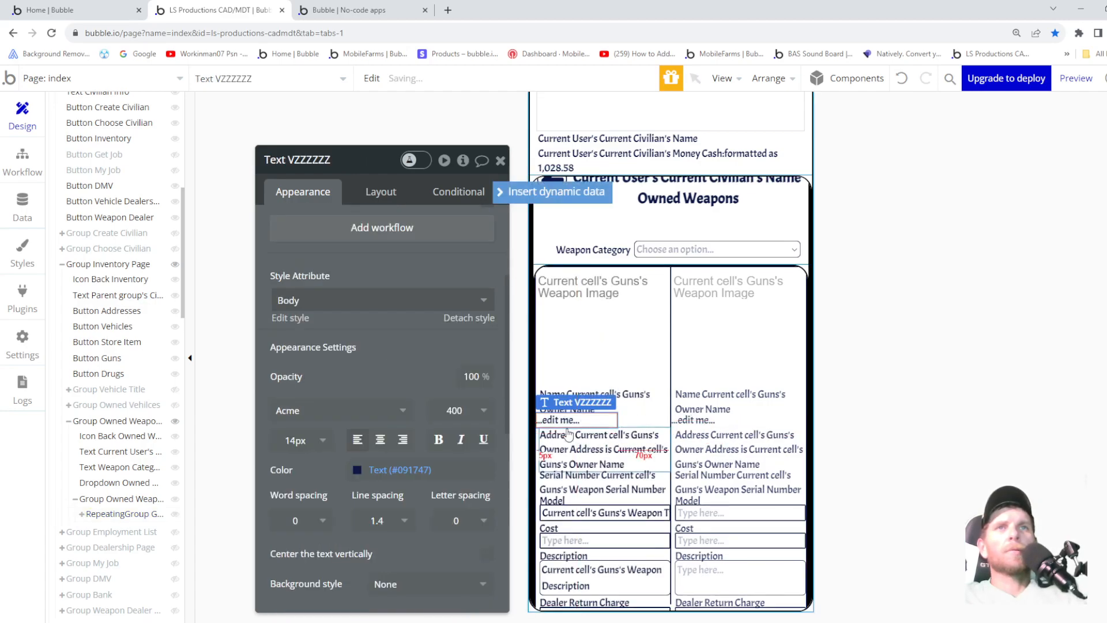
{"action": "scroll", "coordinate": [339, 259], "scroll_direction": "up", "scroll_amount": 3}
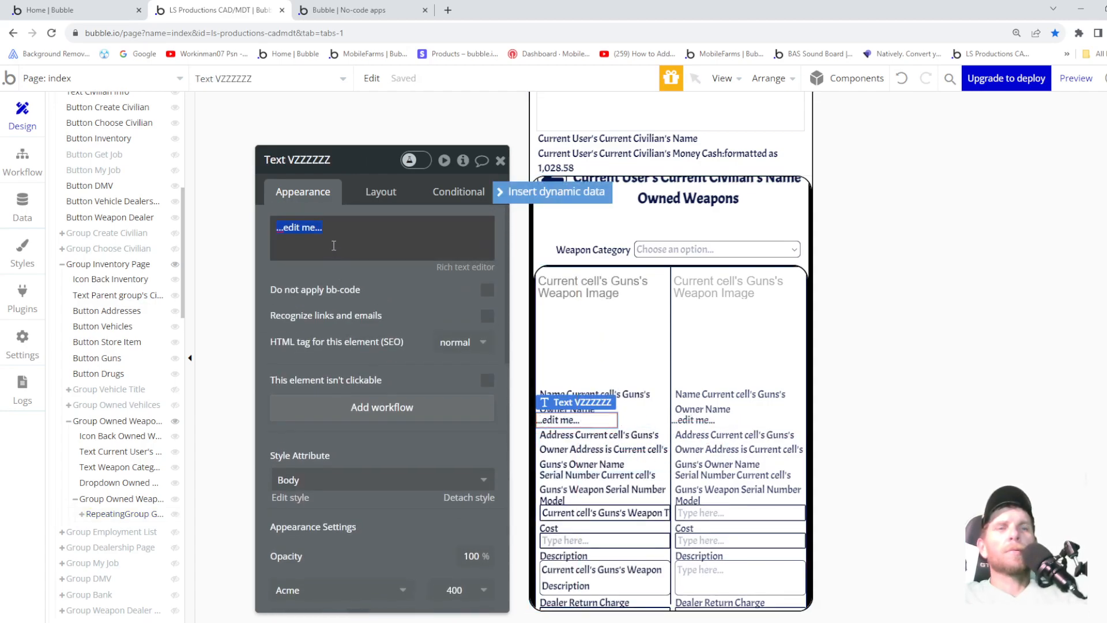
{"action": "type", "text": "Name"}
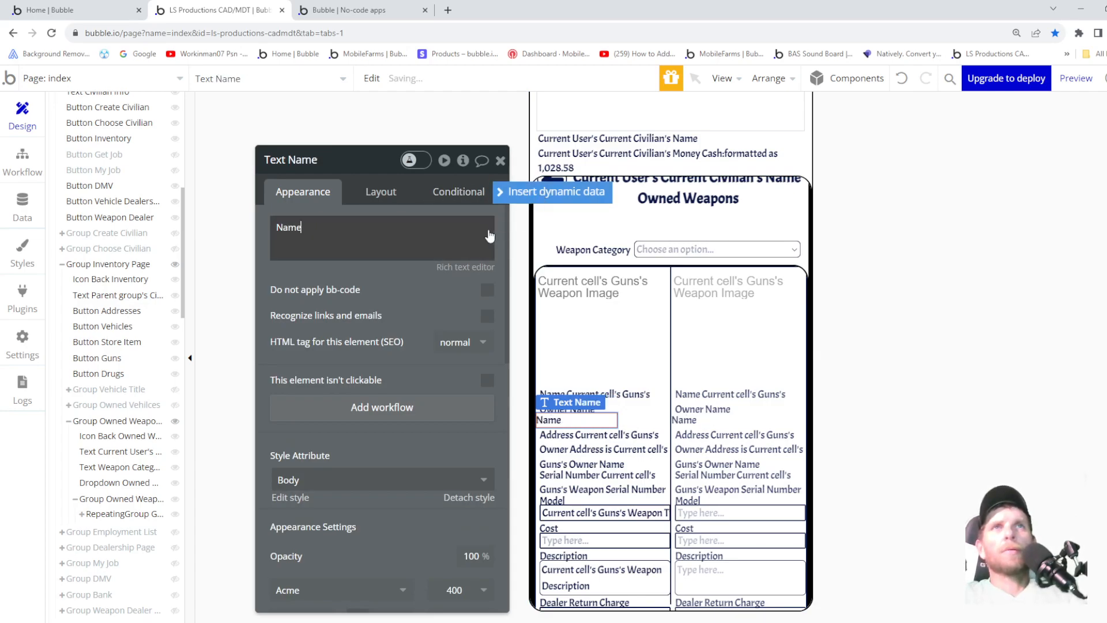
- Add Current cell's Guns's Owner Name to the new text element and turn off its fixed width
{"action": "left_click", "coordinate": [493, 233]}
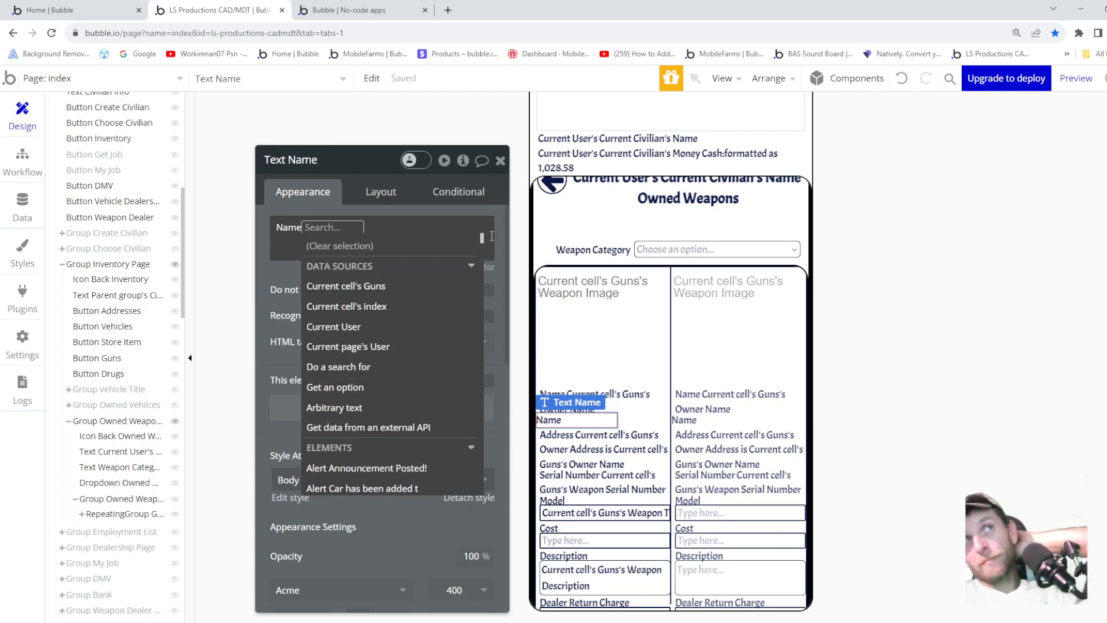
{"action": "left_click", "coordinate": [392, 286]}
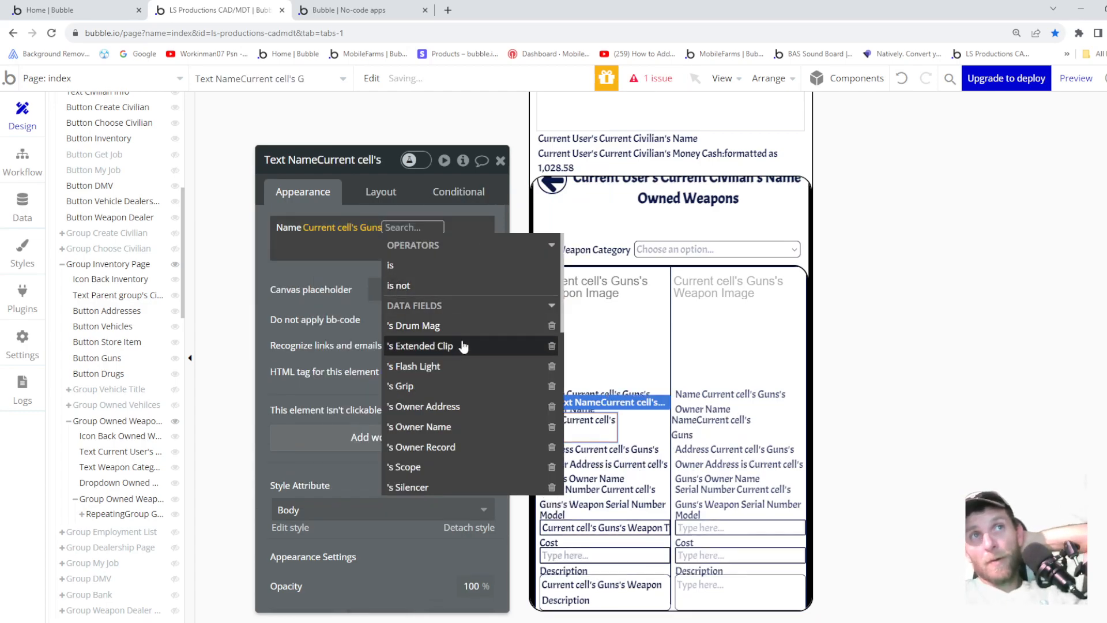
{"action": "left_click", "coordinate": [439, 427]}
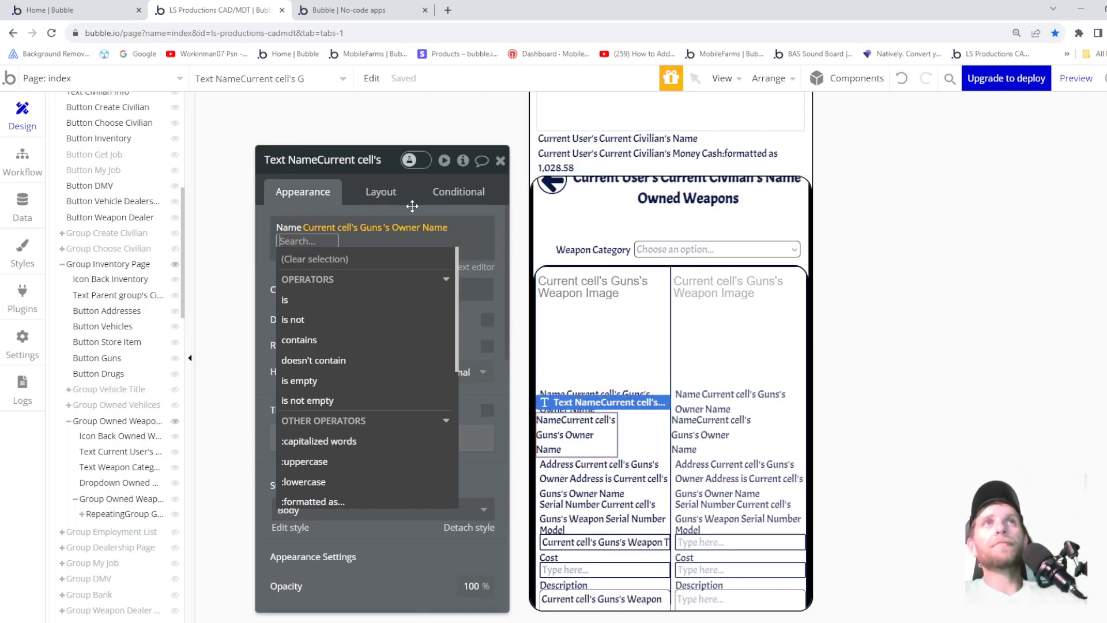
{"action": "left_click", "coordinate": [390, 194]}
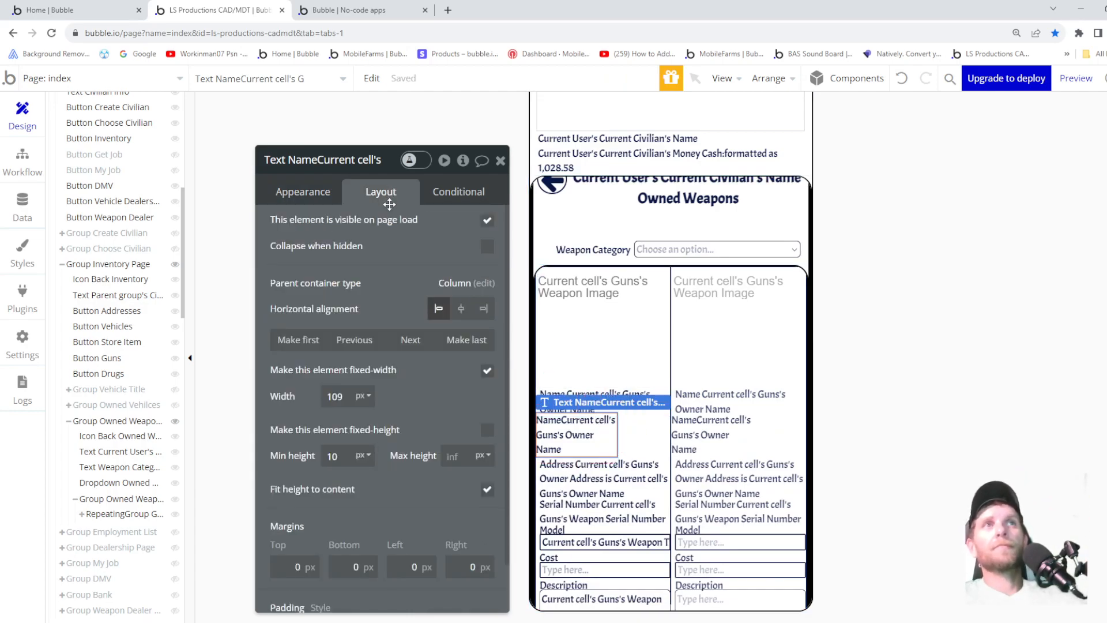
{"action": "left_click", "coordinate": [487, 371]}
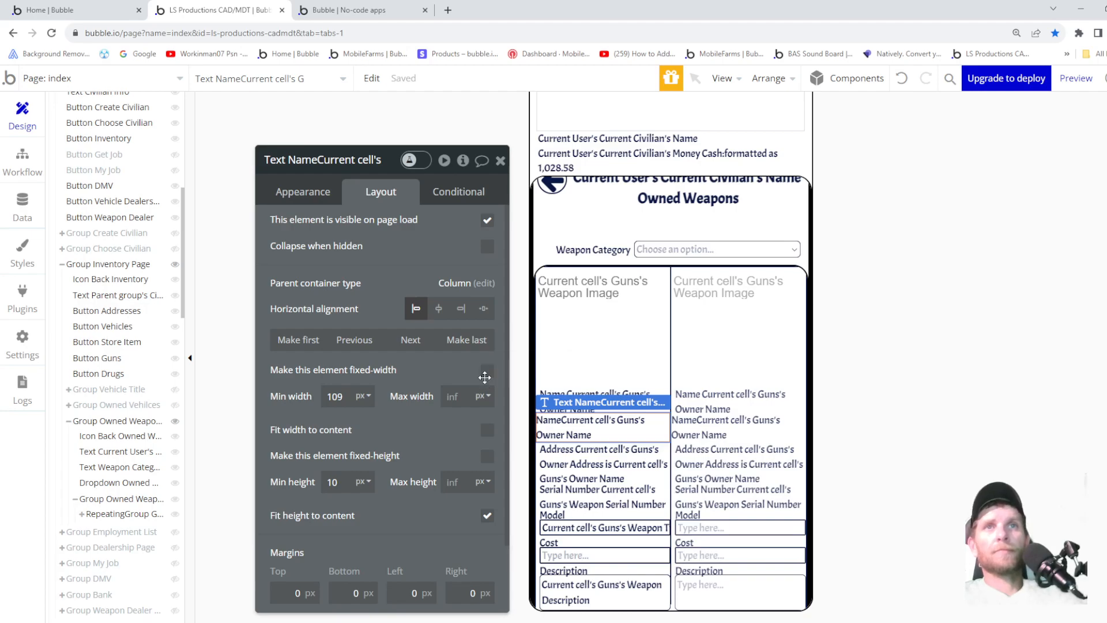
- Preview the app and check the owner name texts for Handguns in the civilian's owned weapons inventory
{"action": "left_click", "coordinate": [1067, 85]}
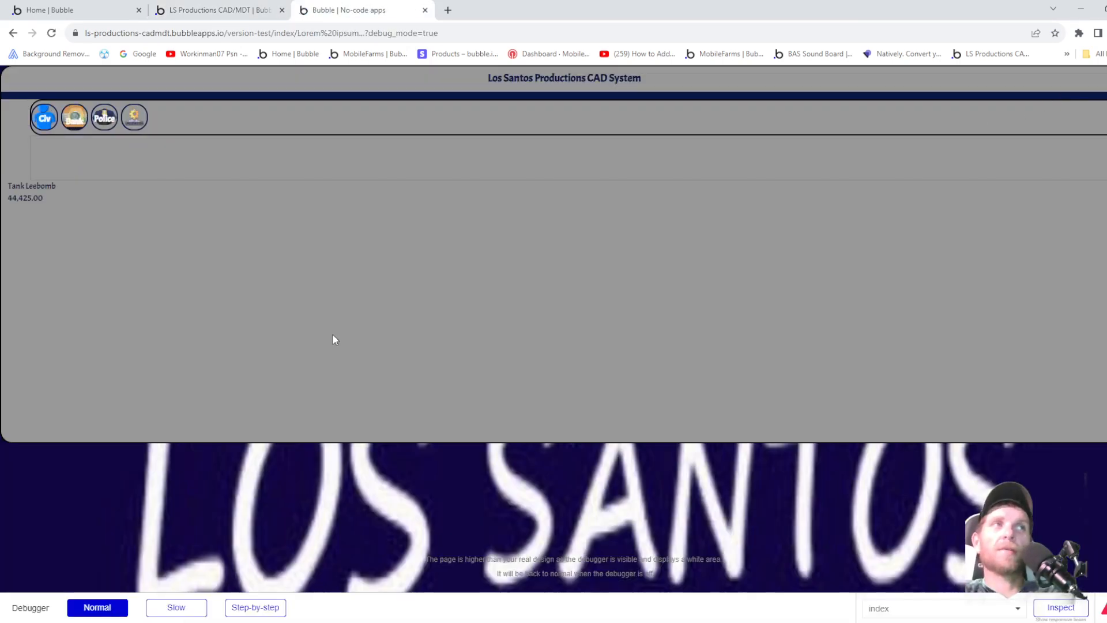
{"action": "left_click", "coordinate": [48, 120]}
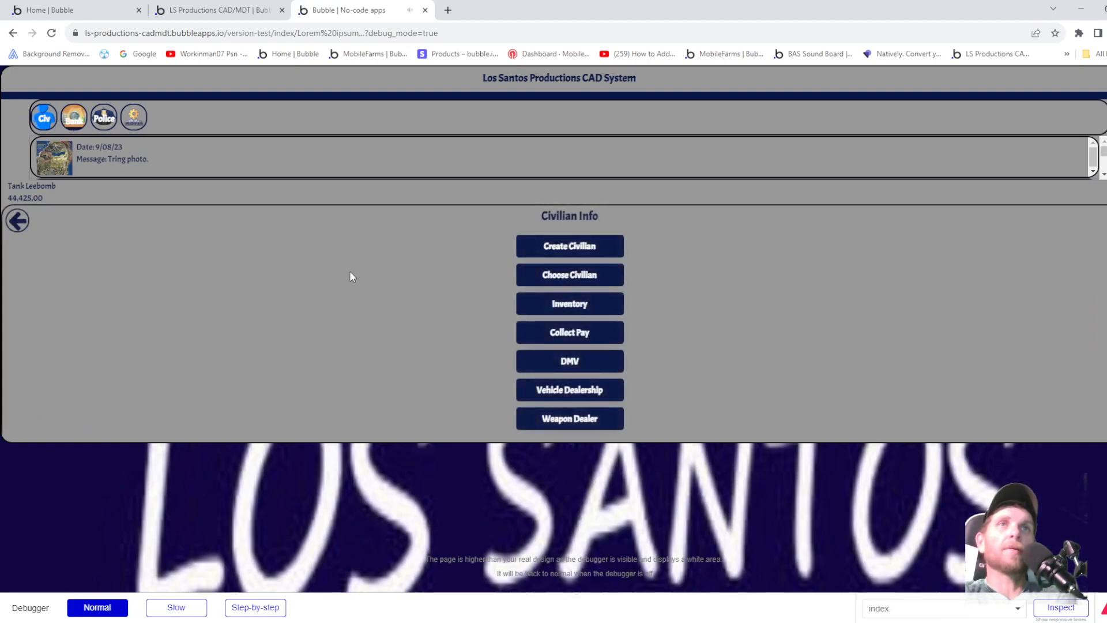
{"action": "left_click", "coordinate": [579, 302]}
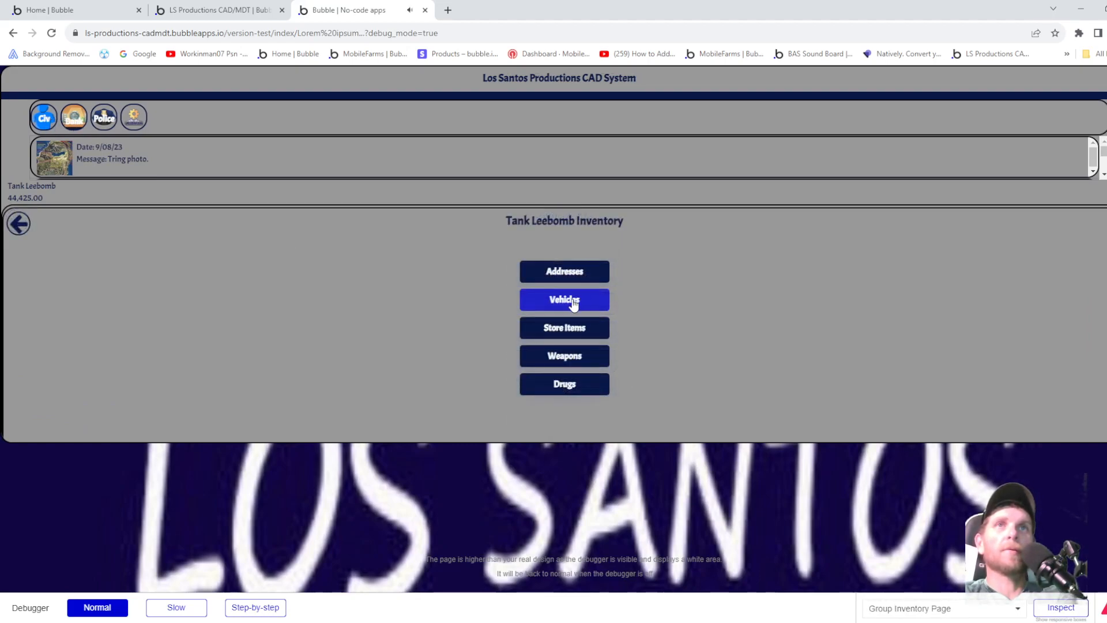
{"action": "left_click", "coordinate": [565, 355]}
{"action": "left_click", "coordinate": [193, 266]}
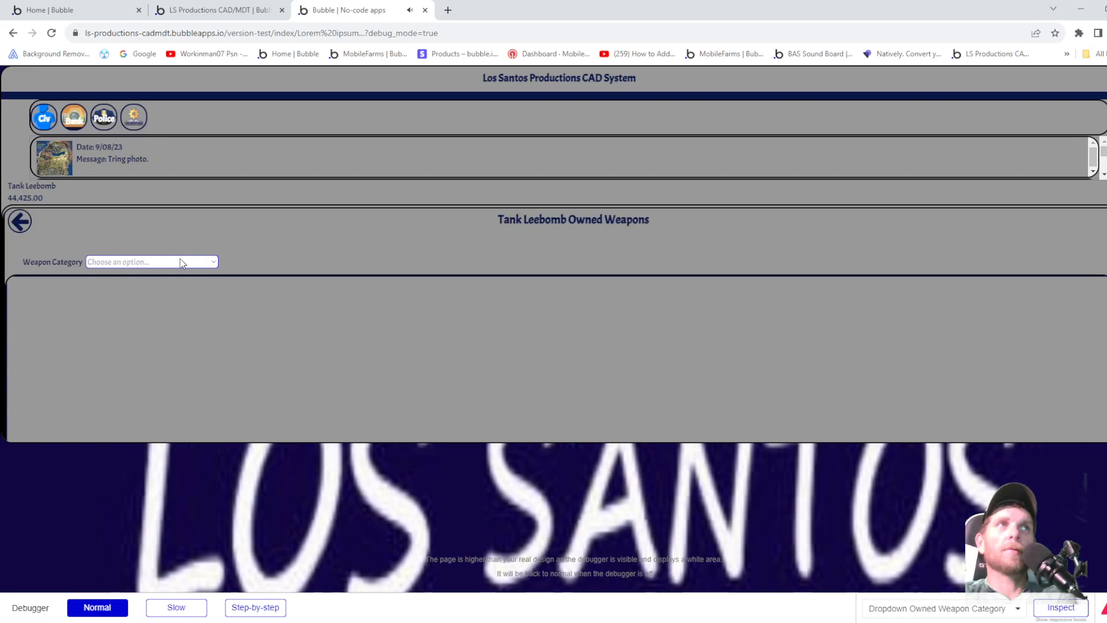
{"action": "left_click", "coordinate": [134, 278]}
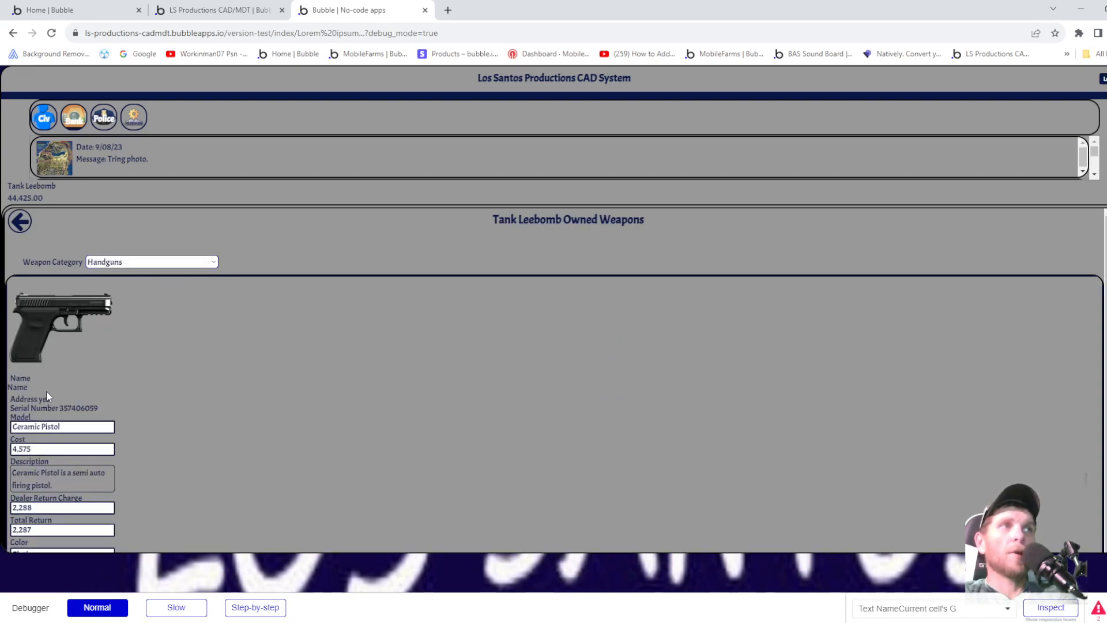
{"action": "scroll", "coordinate": [85, 404], "scroll_direction": "down", "scroll_amount": 1}
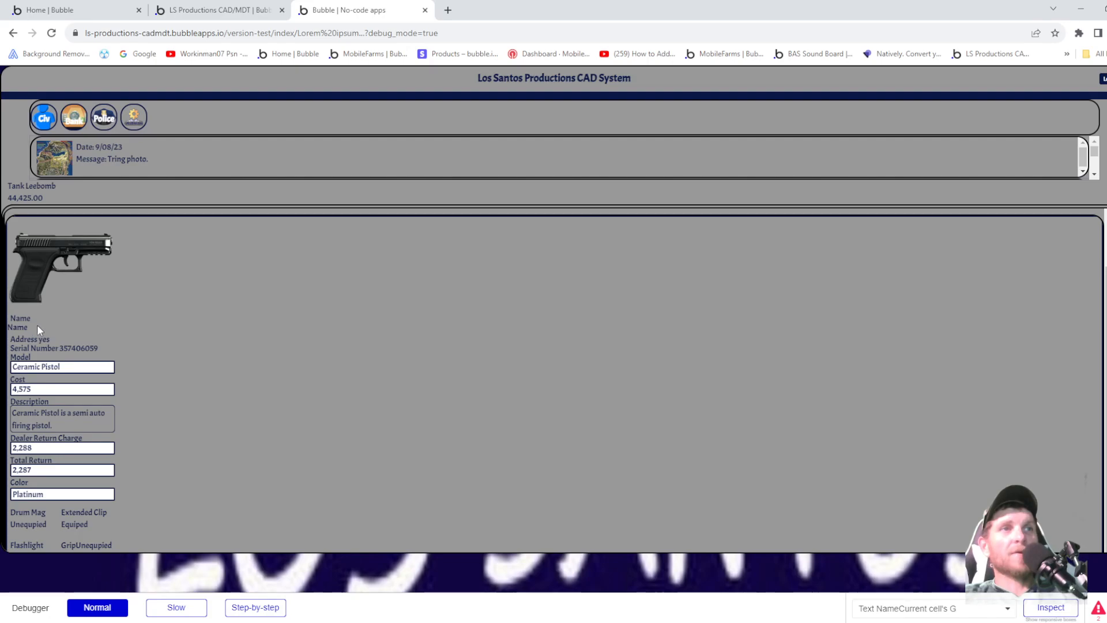
- Return to the editor's All Guns app data, review the first gun's entry with its owner fields, and save it
{"action": "left_click", "coordinate": [260, 10]}
{"action": "left_click", "coordinate": [22, 208]}
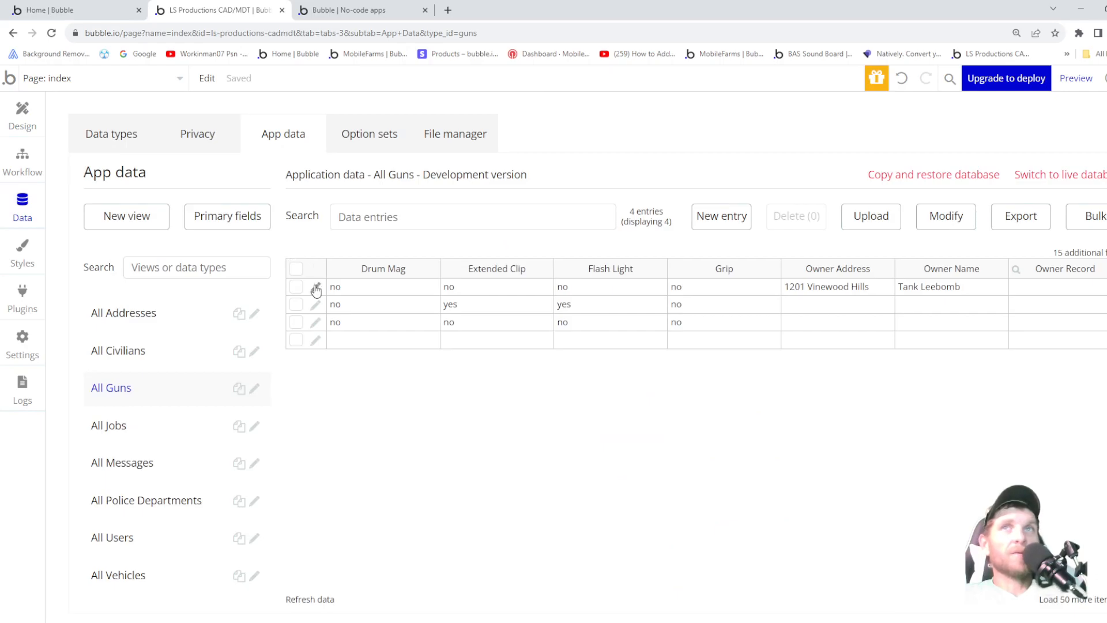
{"action": "left_click", "coordinate": [315, 286]}
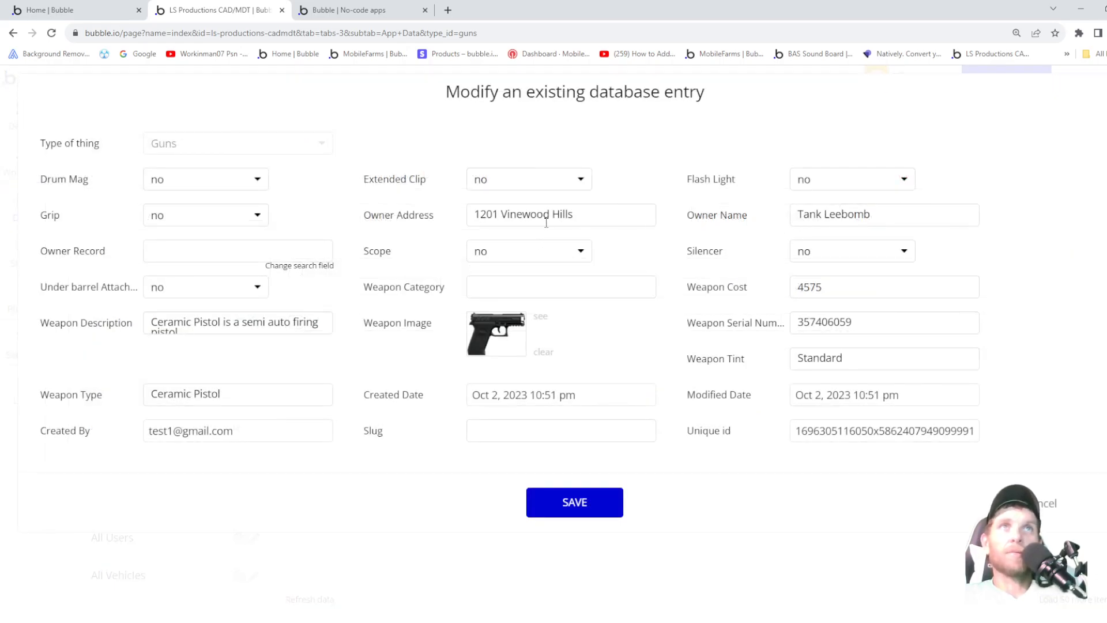
{"action": "left_click", "coordinate": [588, 505]}
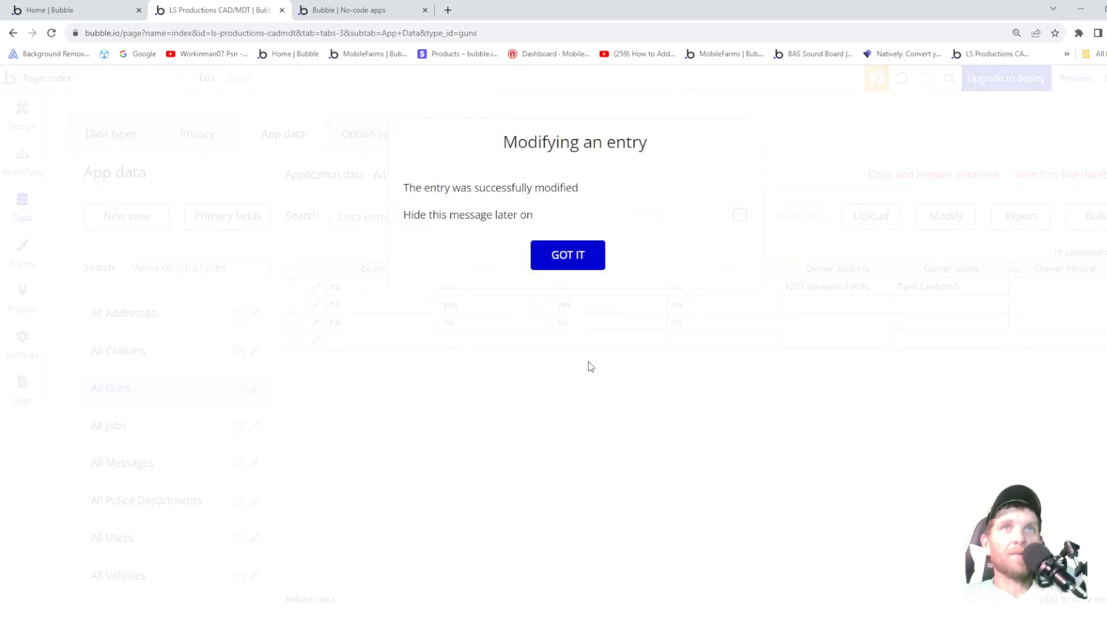
{"action": "left_click", "coordinate": [578, 276]}
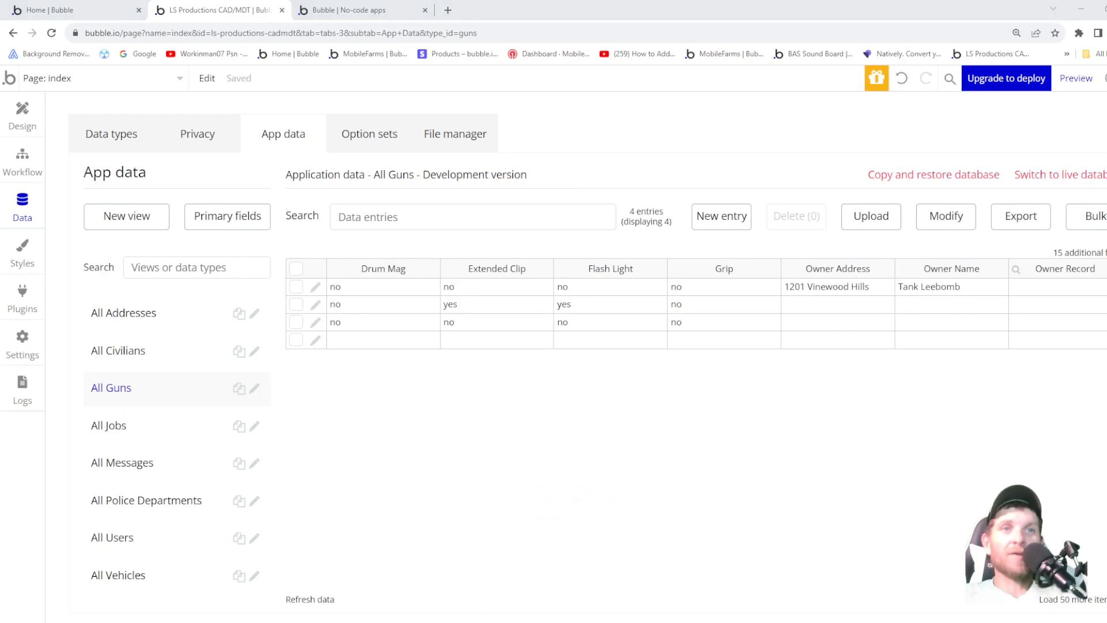